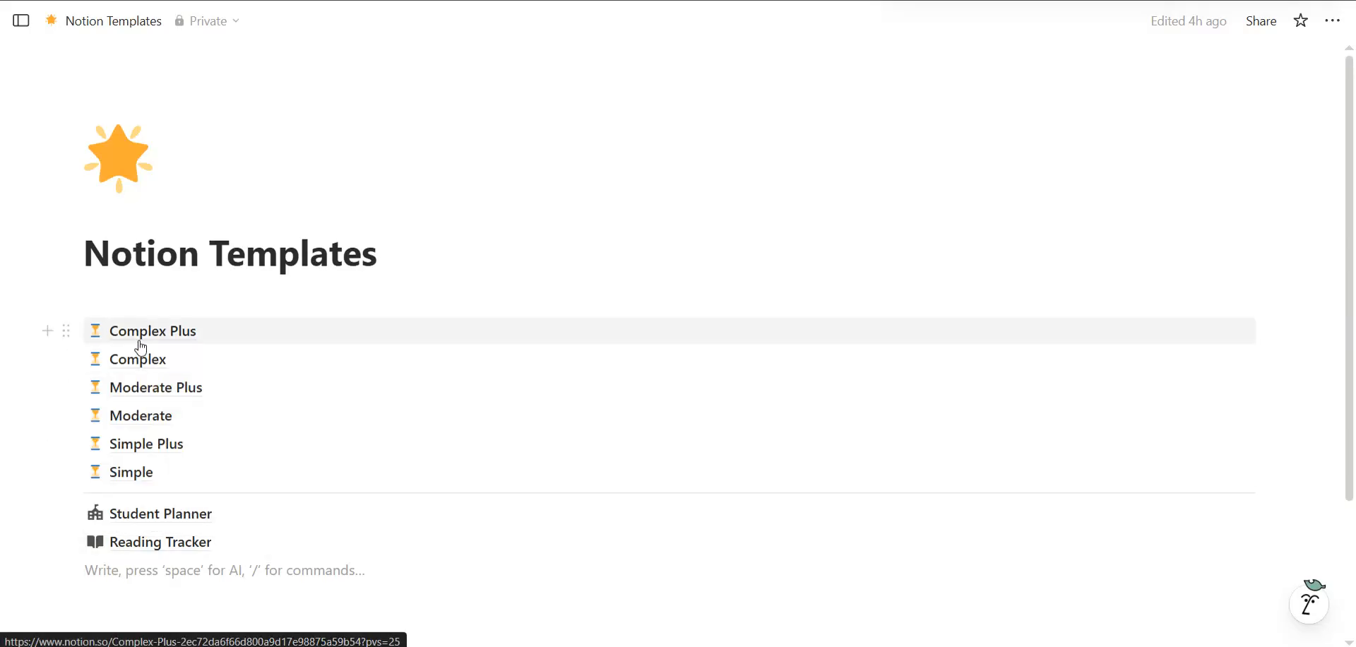
Open the Student Planner page from the Notion Templates list
{"action": "mouse_move", "coordinate": [140, 344]}
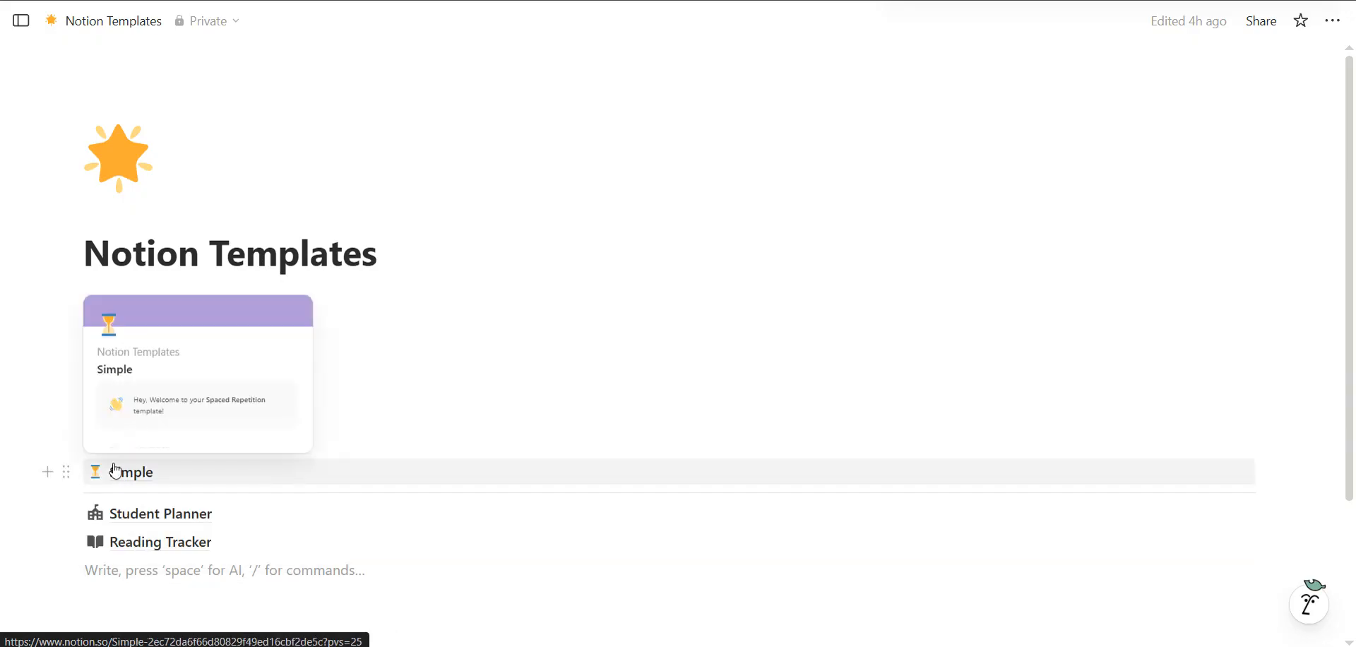
{"action": "mouse_move", "coordinate": [134, 445]}
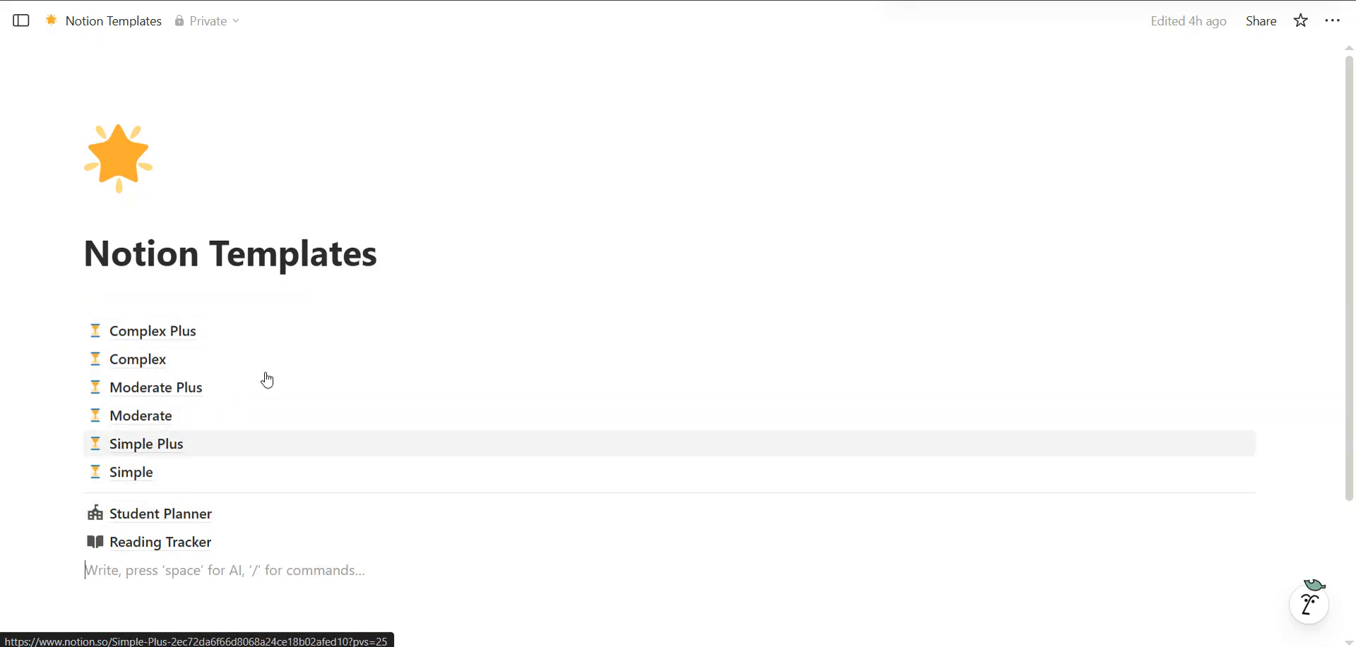
{"action": "mouse_move", "coordinate": [180, 509]}
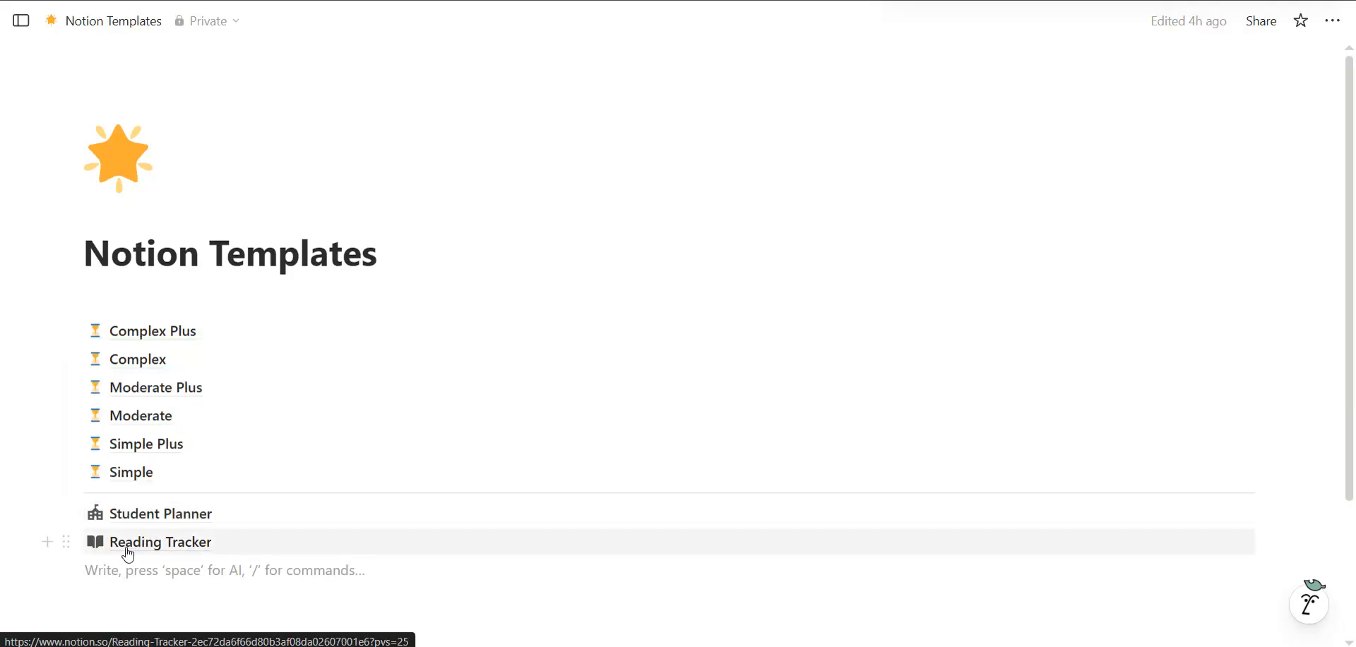
{"action": "mouse_move", "coordinate": [130, 554]}
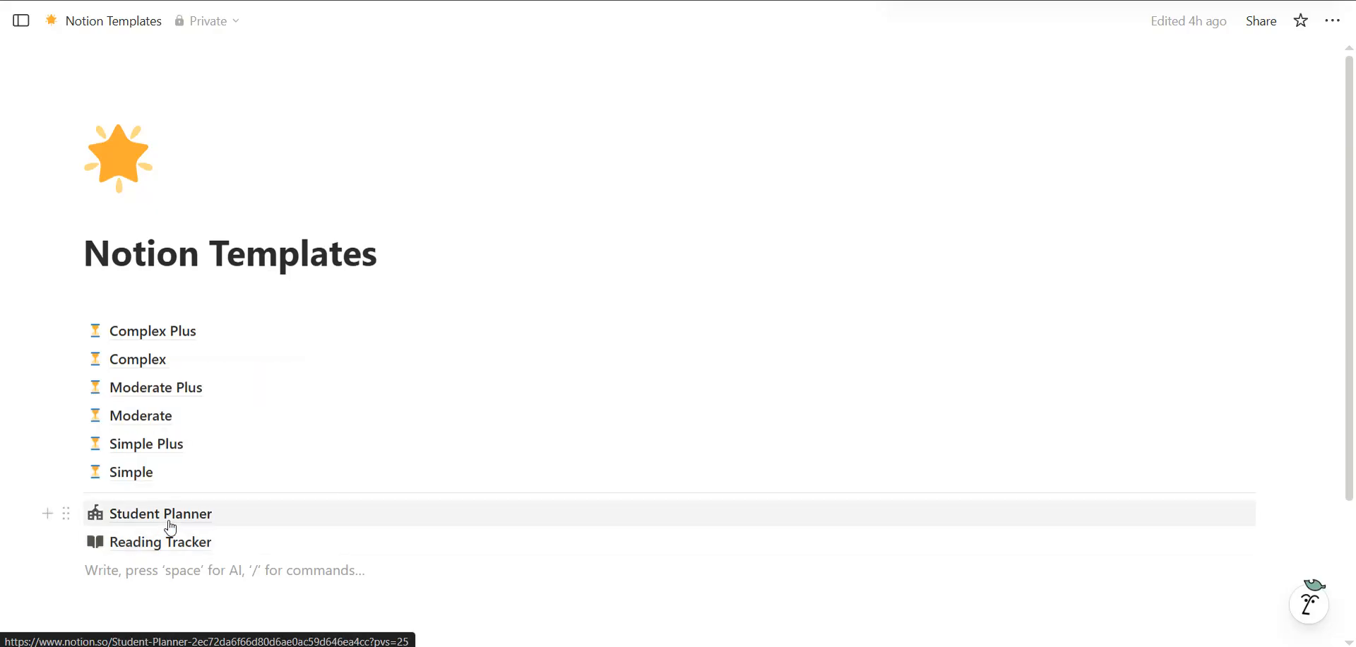
{"action": "left_click", "coordinate": [135, 516]}
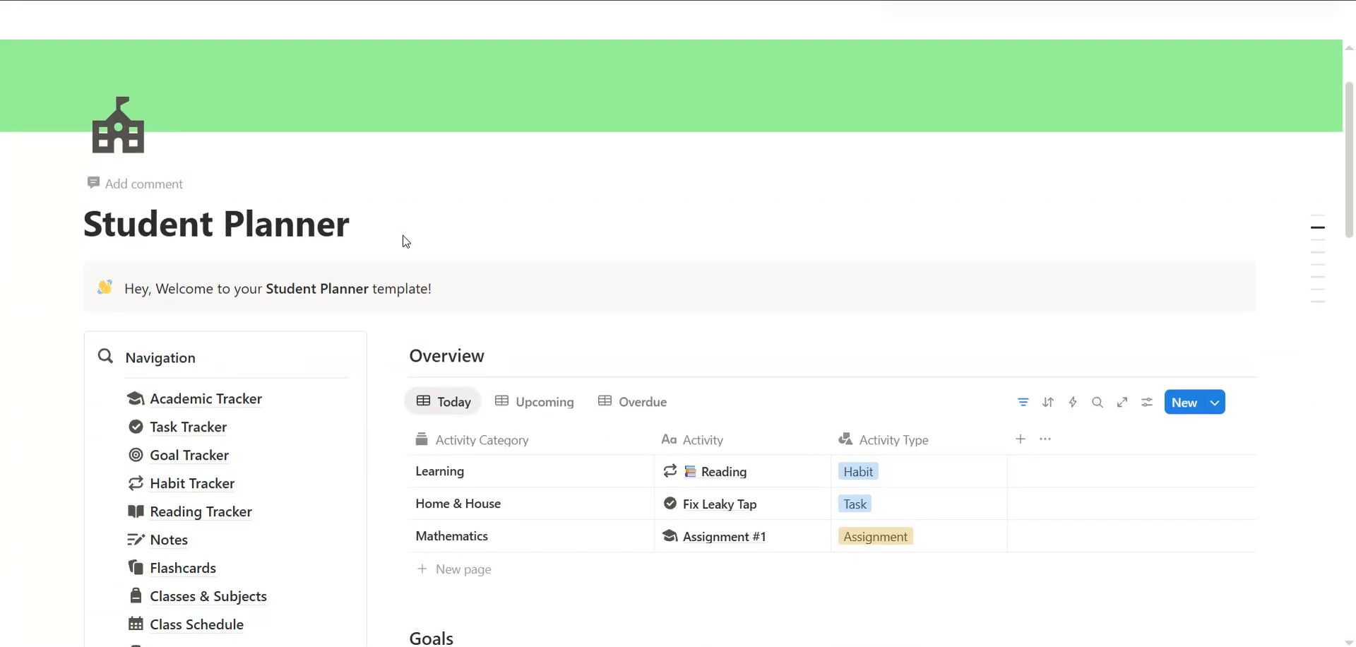
Examine the Student Planner's Navigation links and Quick Add buttons
{"action": "scroll", "coordinate": [406, 242], "scroll_direction": "down", "scroll_amount": 2}
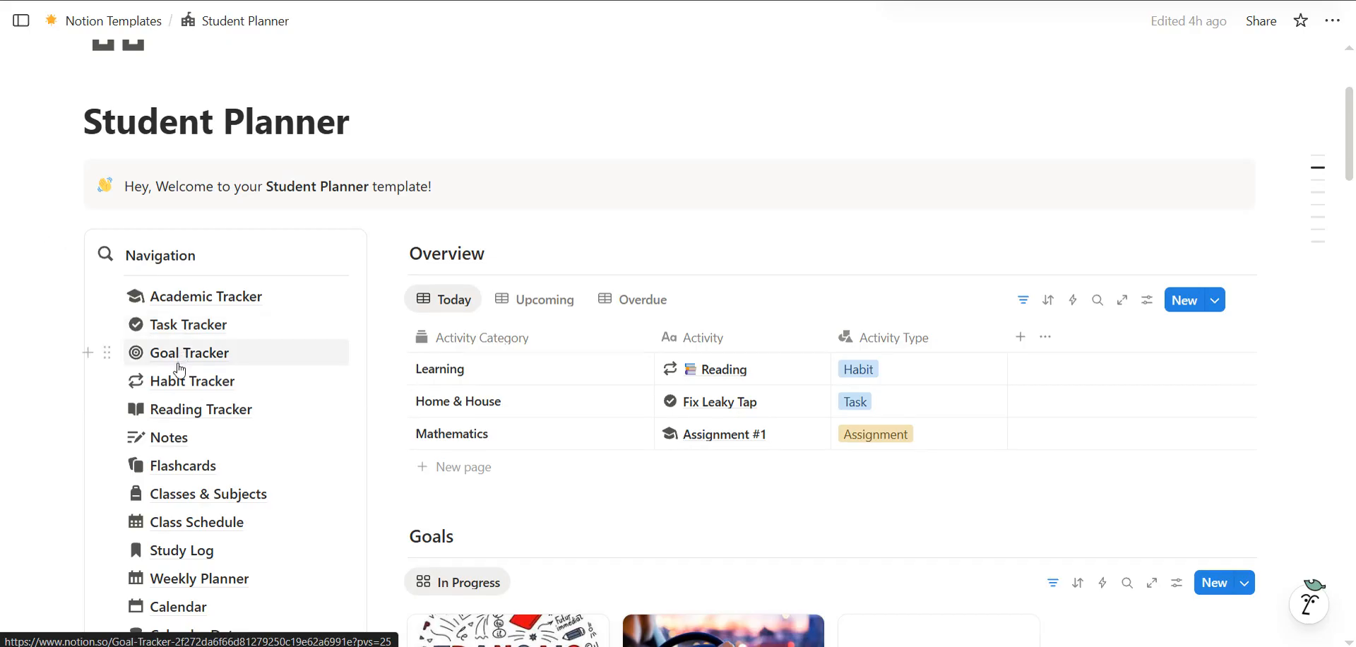
{"action": "mouse_move", "coordinate": [176, 385]}
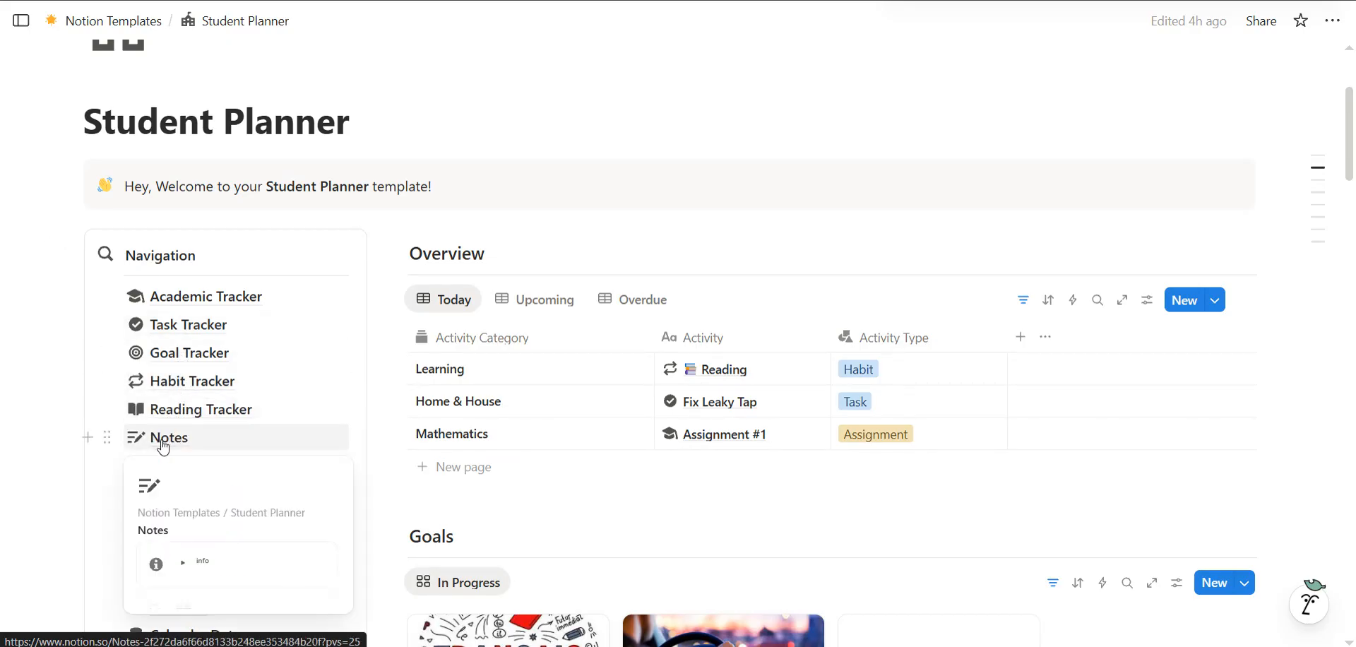
{"action": "scroll", "coordinate": [163, 446], "scroll_direction": "down", "scroll_amount": 1}
{"action": "scroll", "coordinate": [169, 428], "scroll_direction": "down", "scroll_amount": 2}
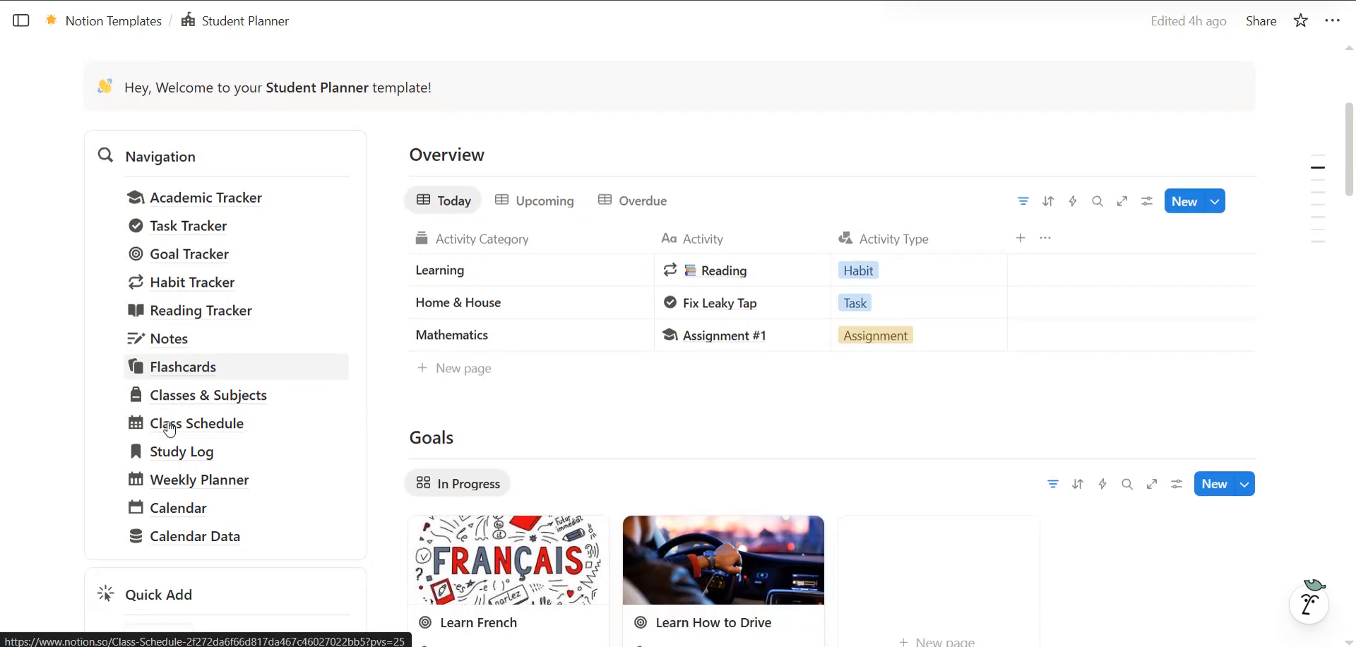
{"action": "mouse_move", "coordinate": [188, 409]}
{"action": "scroll", "coordinate": [188, 408], "scroll_direction": "down", "scroll_amount": 1}
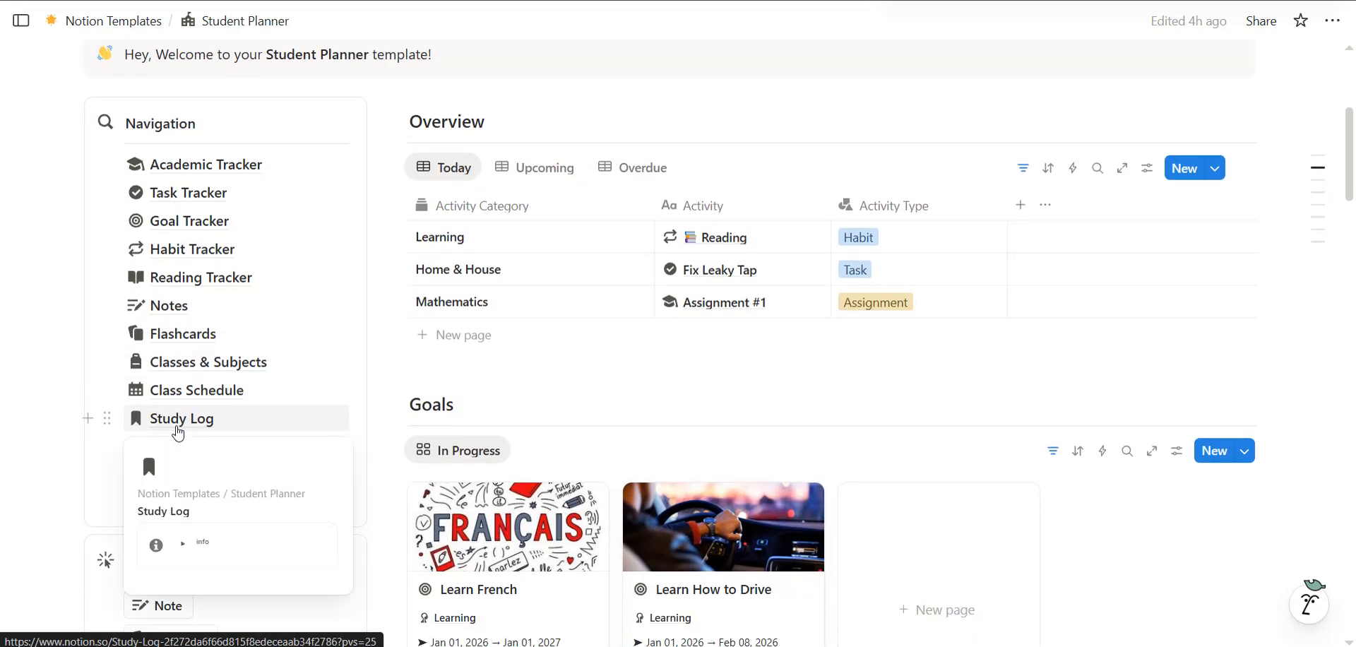
{"action": "scroll", "coordinate": [178, 432], "scroll_direction": "down", "scroll_amount": 1}
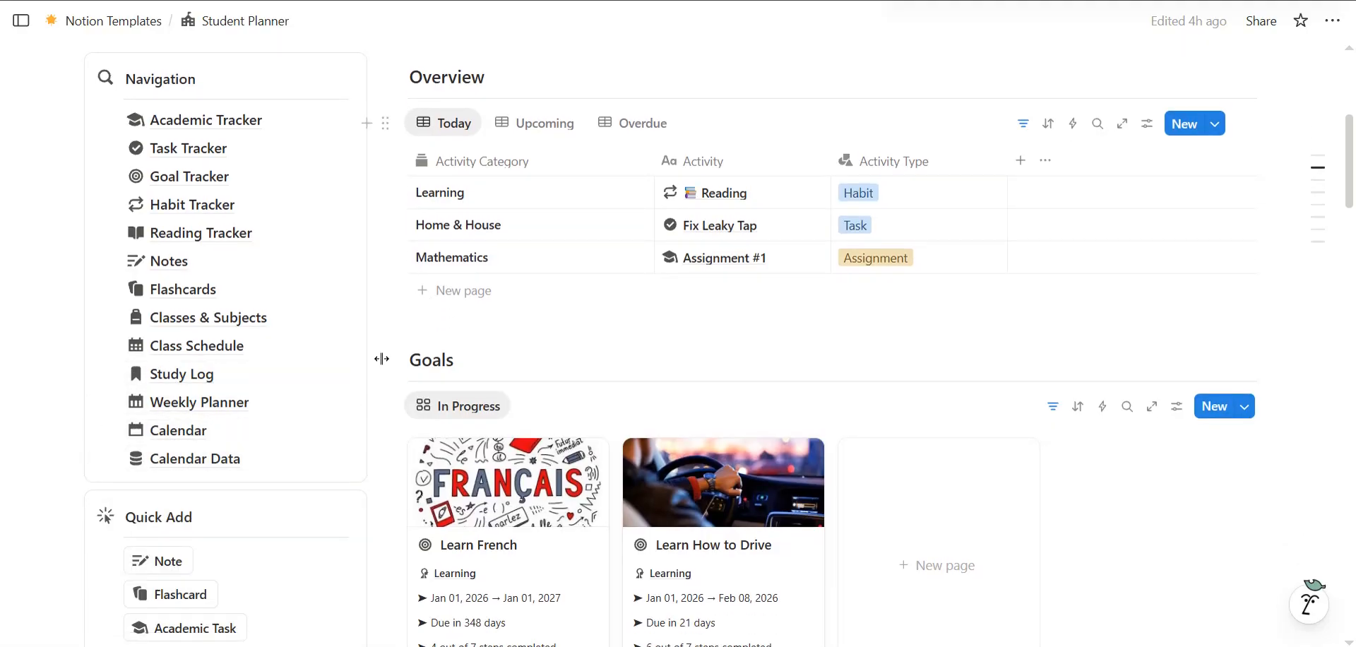
{"action": "scroll", "coordinate": [368, 398], "scroll_direction": "down", "scroll_amount": 5}
{"action": "scroll", "coordinate": [369, 399], "scroll_direction": "up", "scroll_amount": 4}
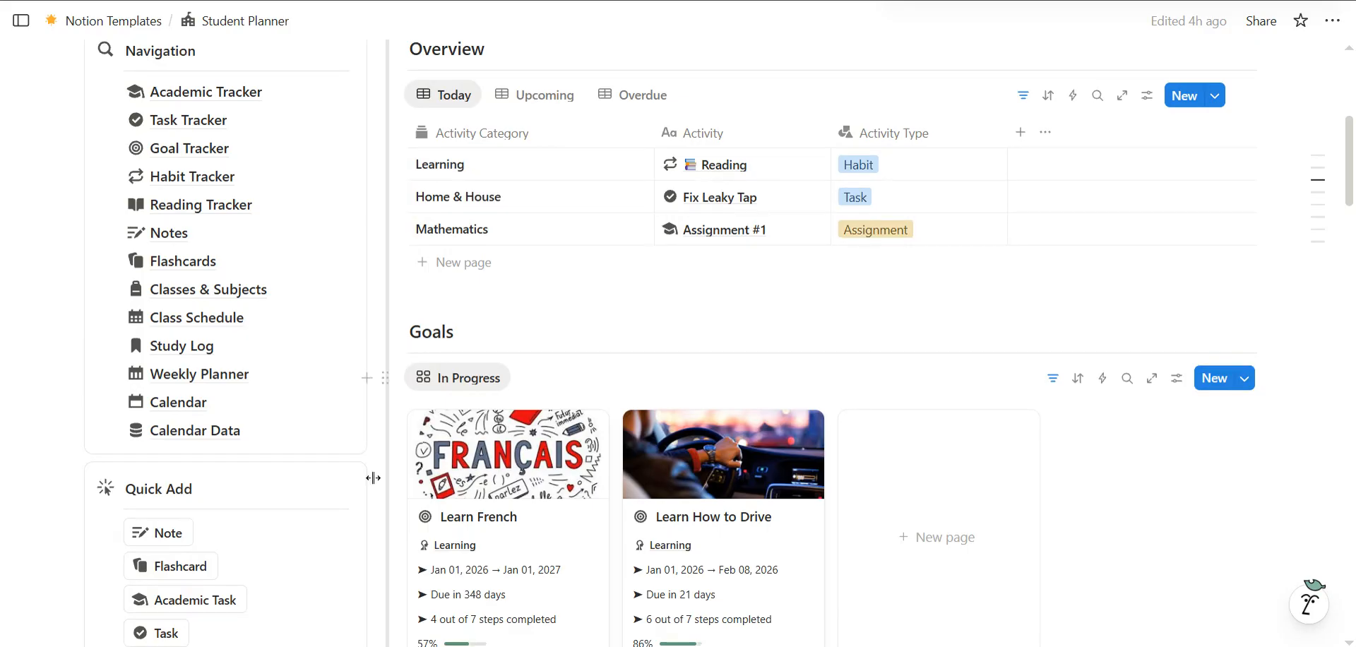
{"action": "scroll", "coordinate": [367, 476], "scroll_direction": "down", "scroll_amount": 4}
{"action": "scroll", "coordinate": [205, 550], "scroll_direction": "down", "scroll_amount": 4}
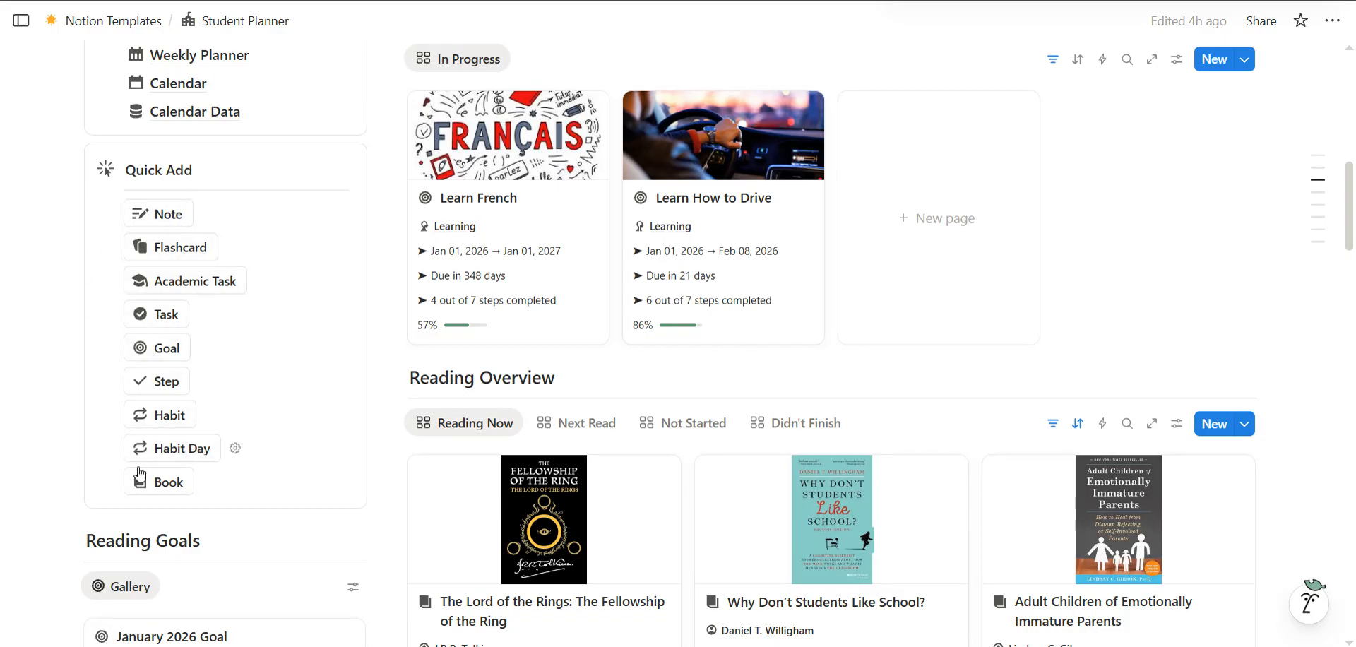
{"action": "scroll", "coordinate": [226, 297], "scroll_direction": "up", "scroll_amount": 5}
{"action": "scroll", "coordinate": [228, 314], "scroll_direction": "up", "scroll_amount": 3}
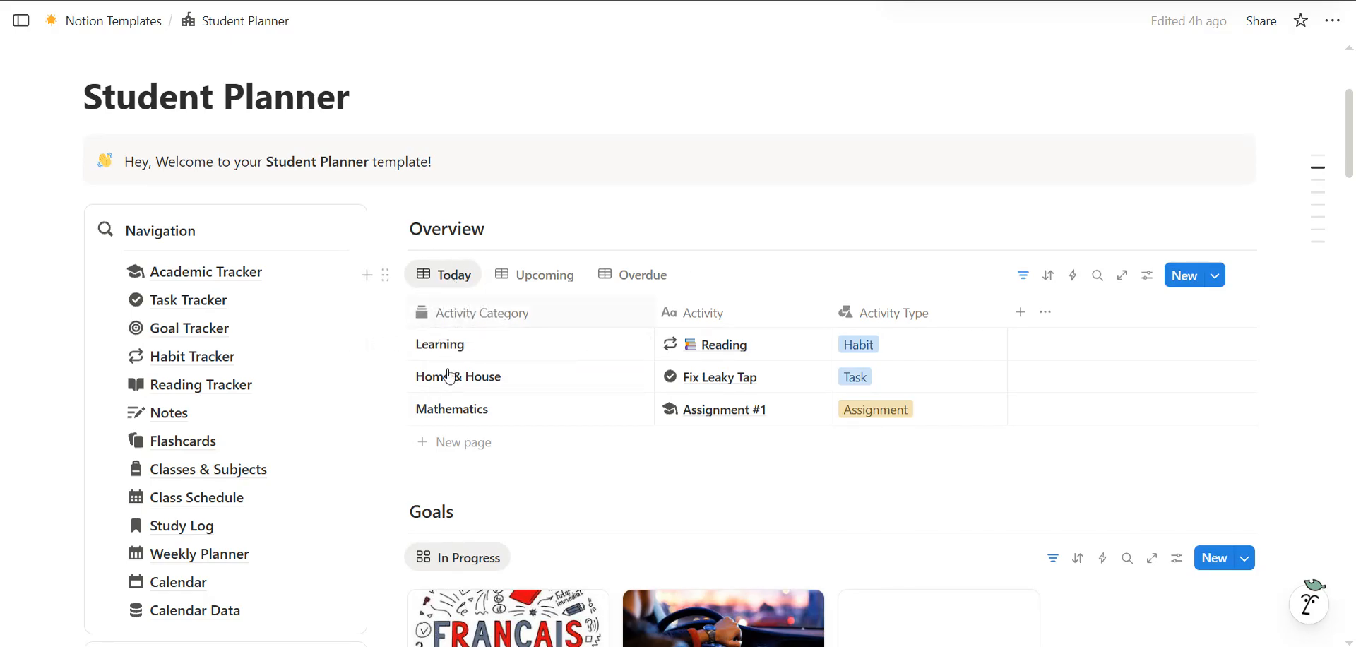
View the Overview table's Upcoming and Overdue activities, and return to the Today view
{"action": "left_click", "coordinate": [521, 276]}
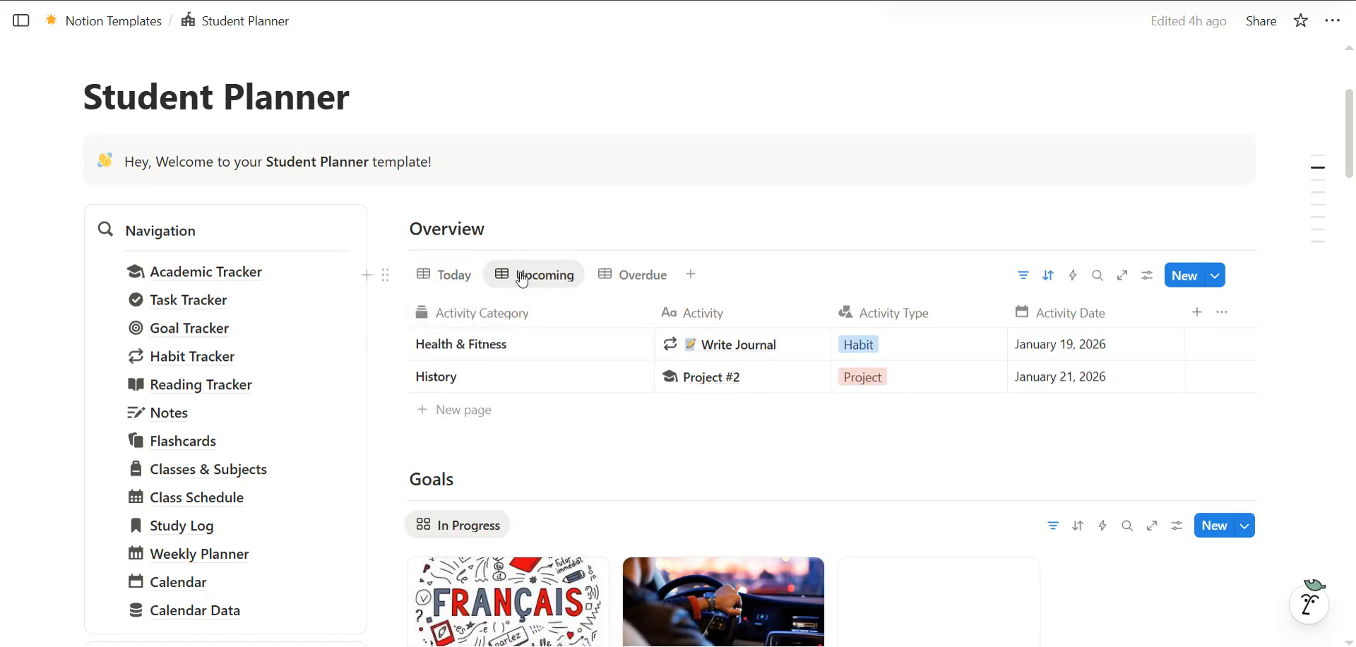
{"action": "left_click", "coordinate": [621, 283]}
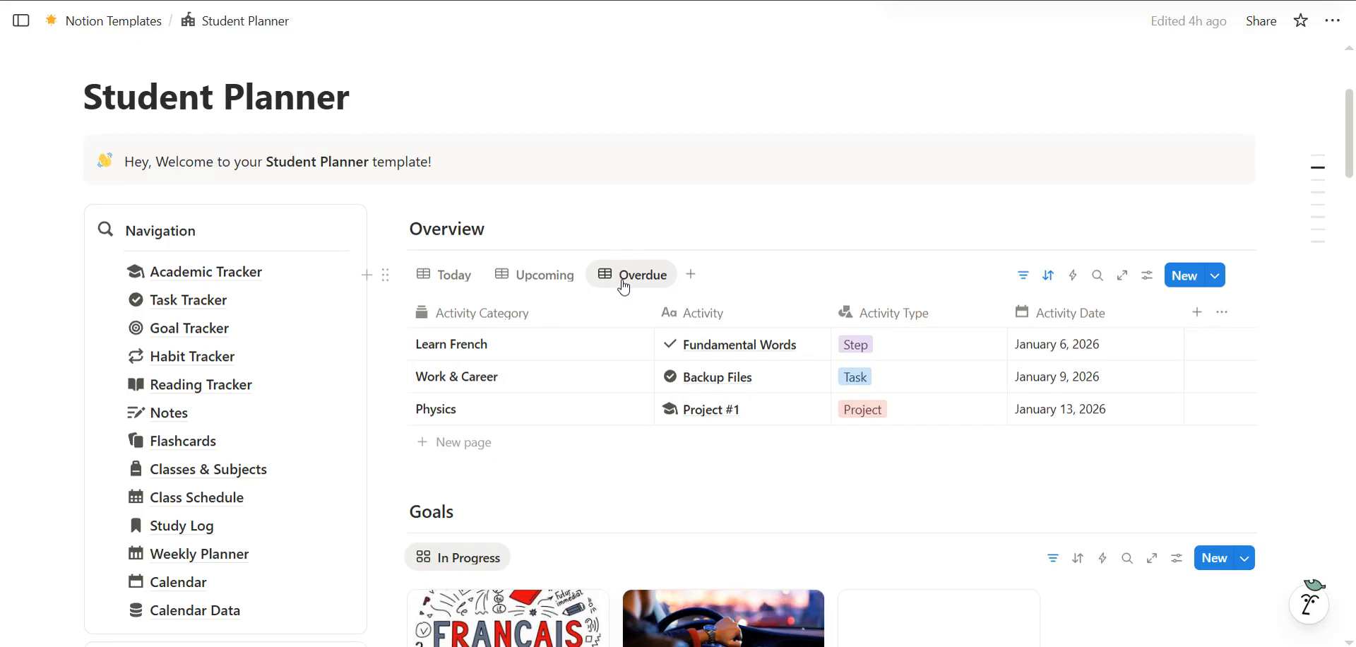
{"action": "left_click", "coordinate": [454, 280]}
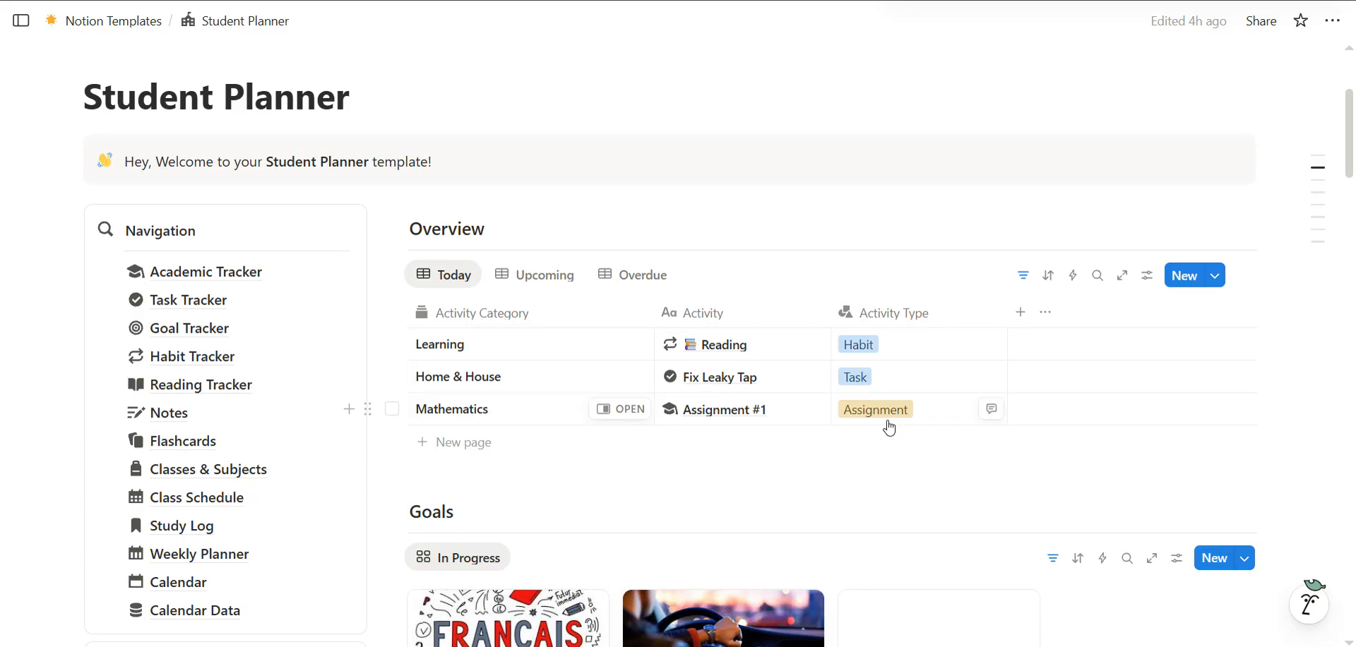
Examine the dates, step progress and completion bars on the in-progress Goals cards
{"action": "scroll", "coordinate": [830, 444], "scroll_direction": "down", "scroll_amount": 3}
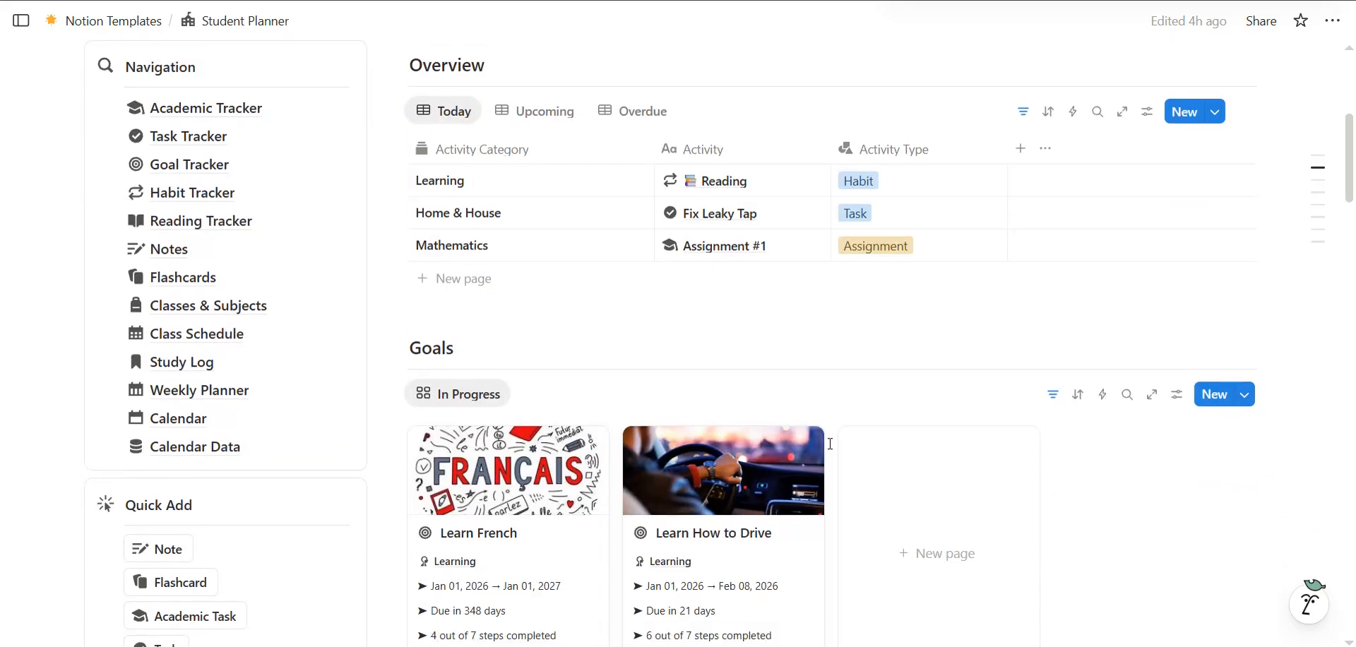
{"action": "scroll", "coordinate": [670, 325], "scroll_direction": "down", "scroll_amount": 2}
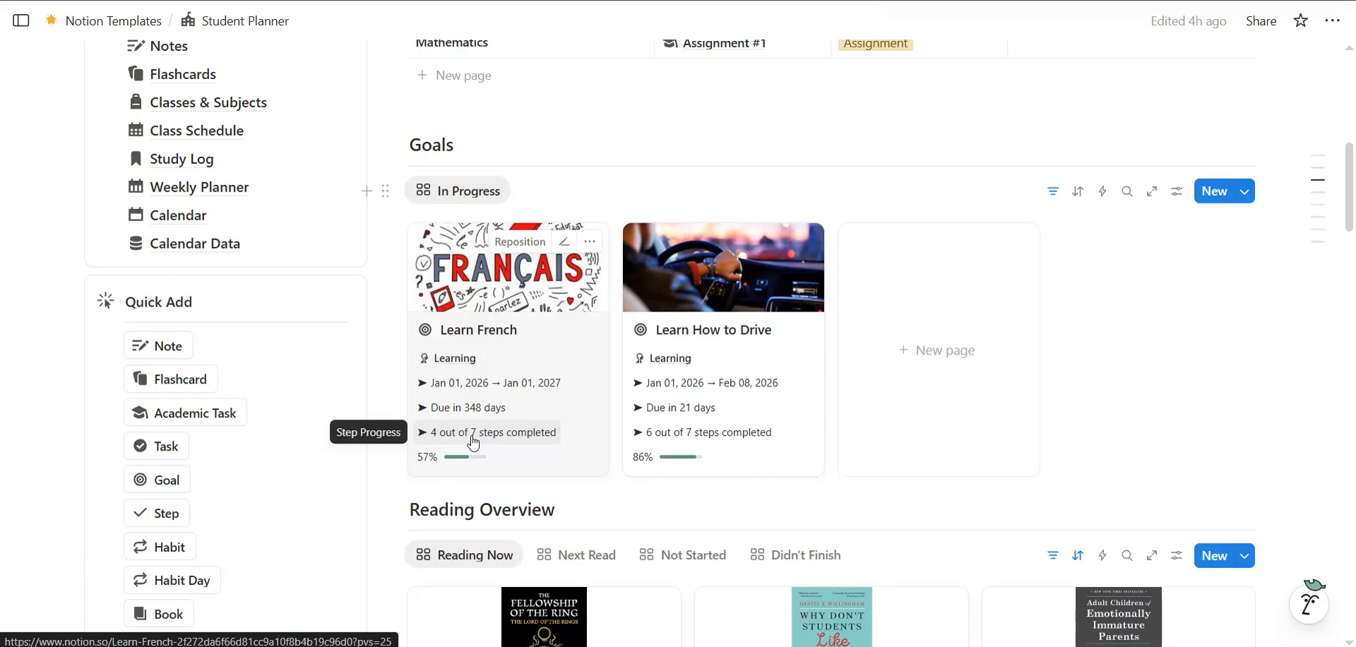
{"action": "scroll", "coordinate": [473, 442], "scroll_direction": "down", "scroll_amount": 1}
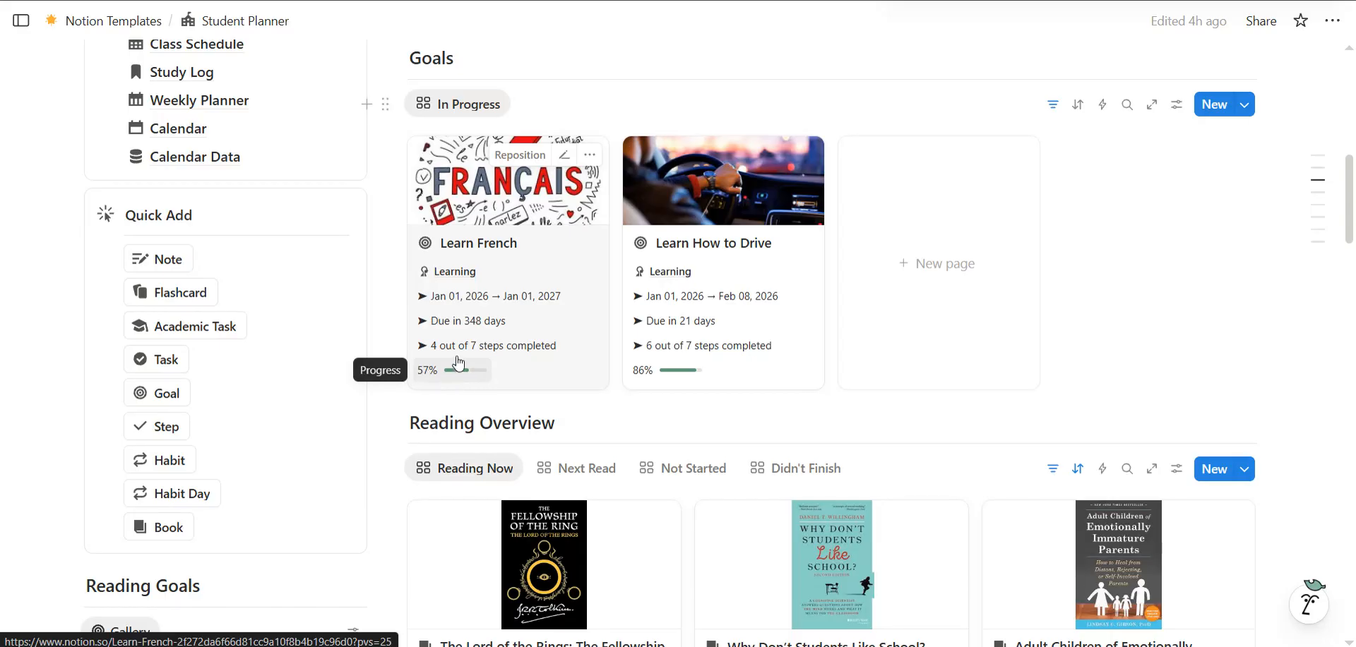
{"action": "scroll", "coordinate": [396, 274], "scroll_direction": "up", "scroll_amount": 1}
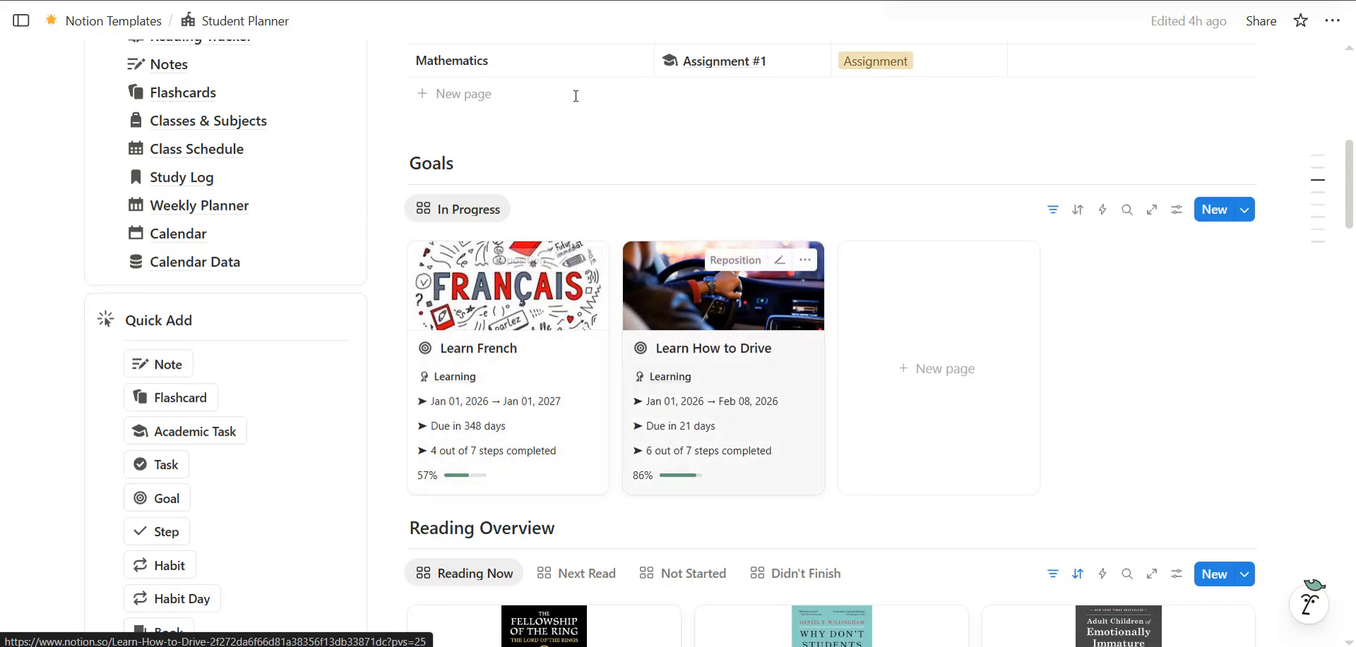
Go through the Reading Overview's Next Read, Not Started and Didn't Finish views, and return to Reading Now
{"action": "scroll", "coordinate": [557, 409], "scroll_direction": "down", "scroll_amount": 6}
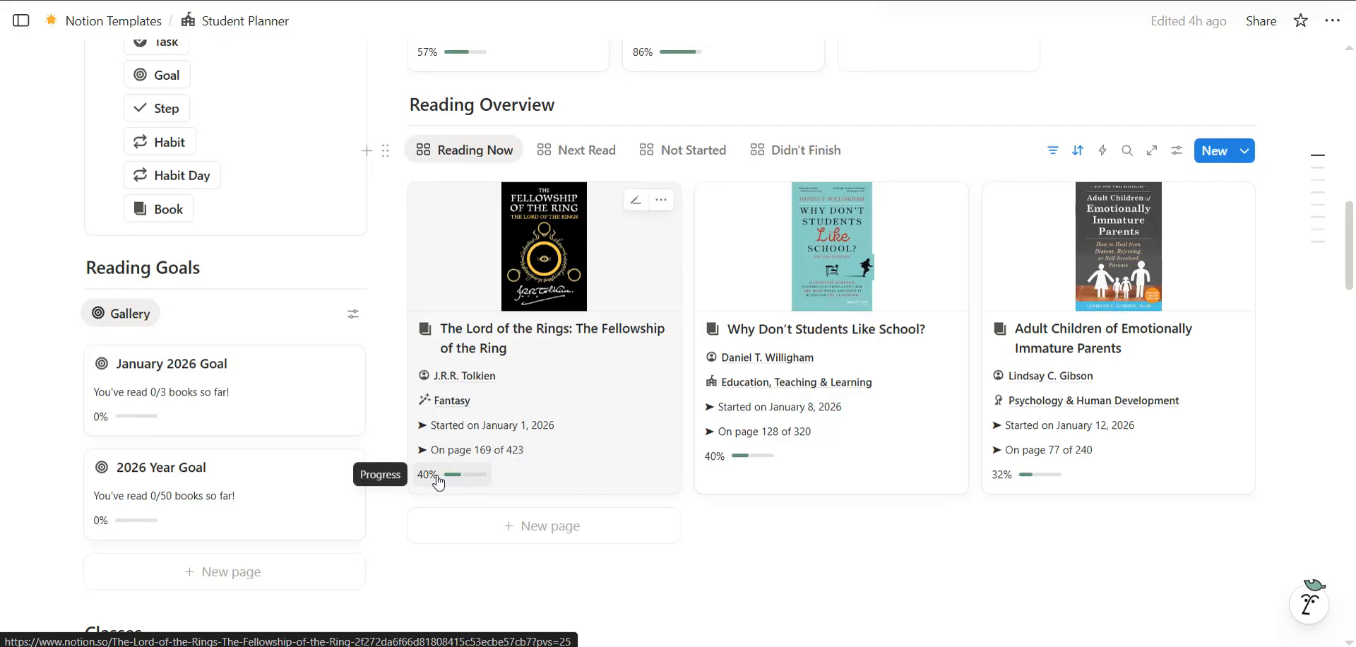
{"action": "left_click", "coordinate": [566, 149]}
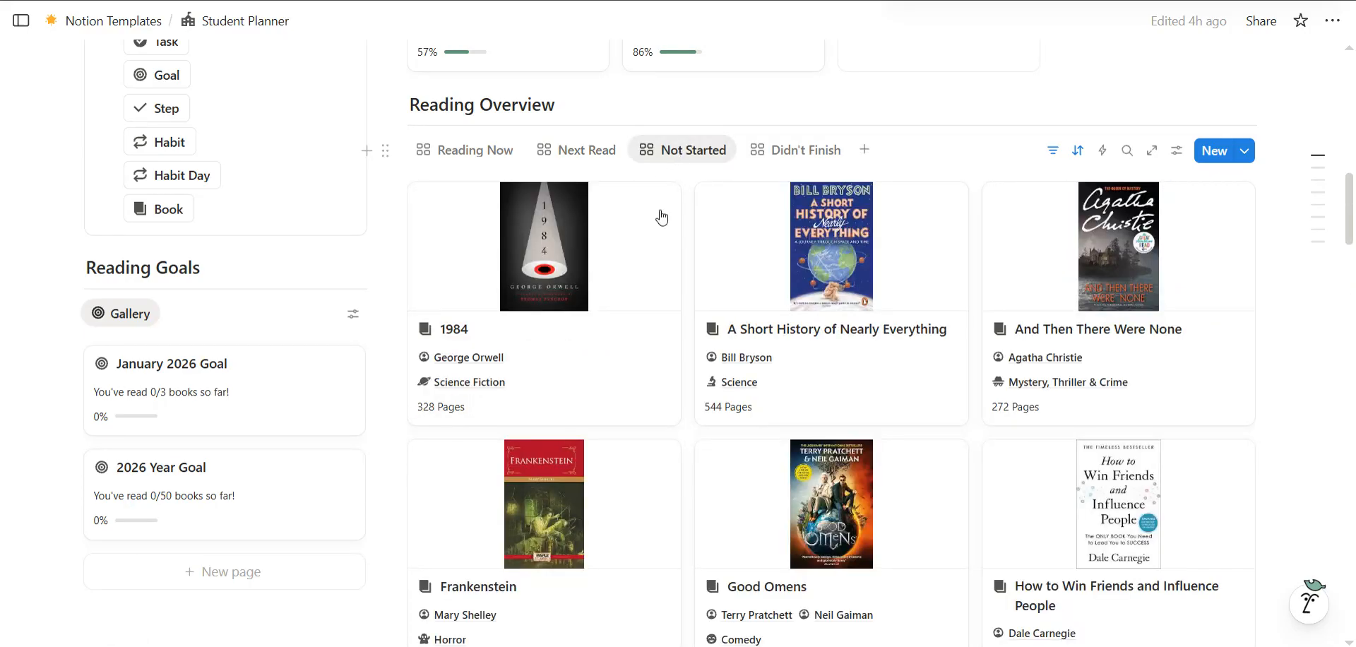
{"action": "scroll", "coordinate": [650, 267], "scroll_direction": "down", "scroll_amount": 2}
{"action": "scroll", "coordinate": [650, 266], "scroll_direction": "up", "scroll_amount": 2}
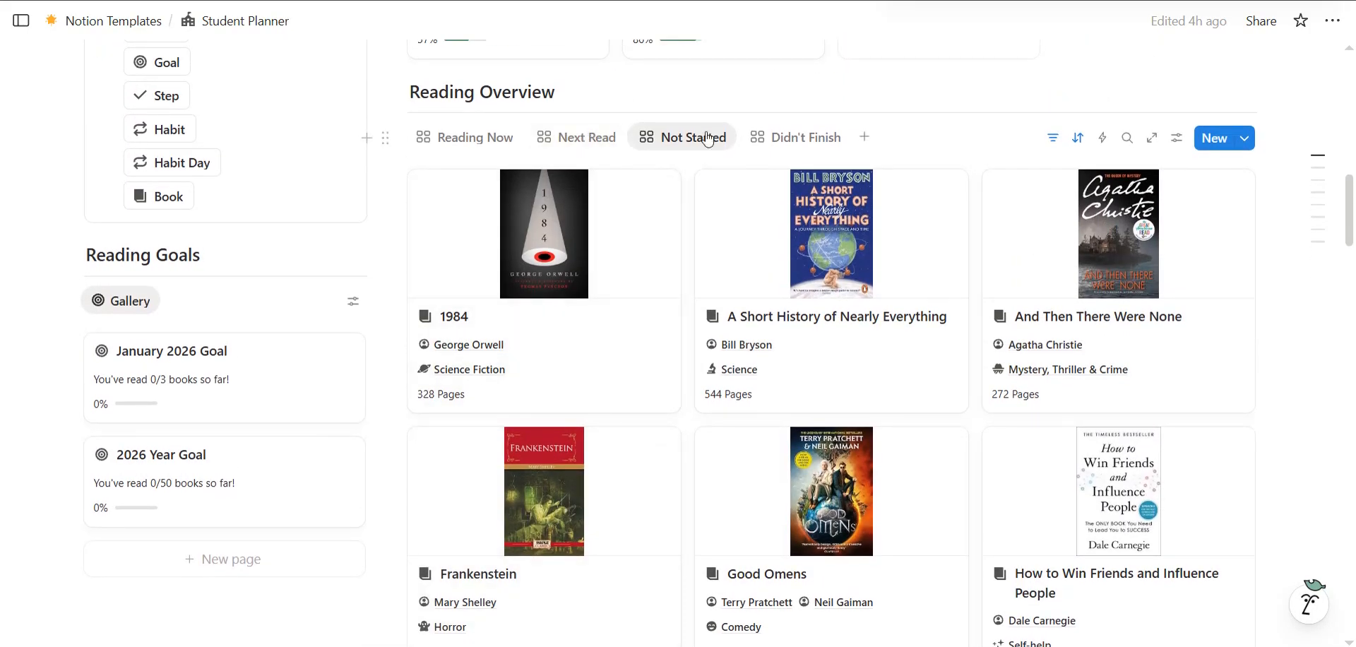
{"action": "left_click", "coordinate": [773, 138]}
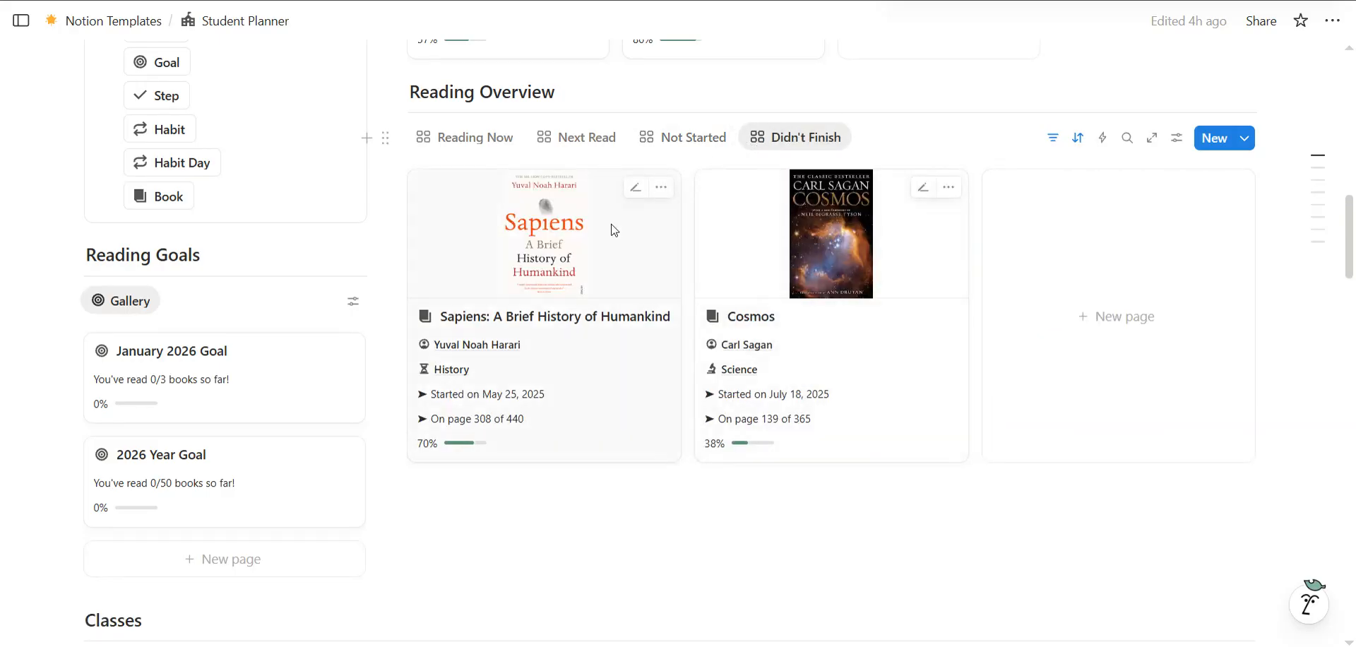
{"action": "left_click", "coordinate": [468, 139]}
{"action": "scroll", "coordinate": [519, 297], "scroll_direction": "down", "scroll_amount": 1}
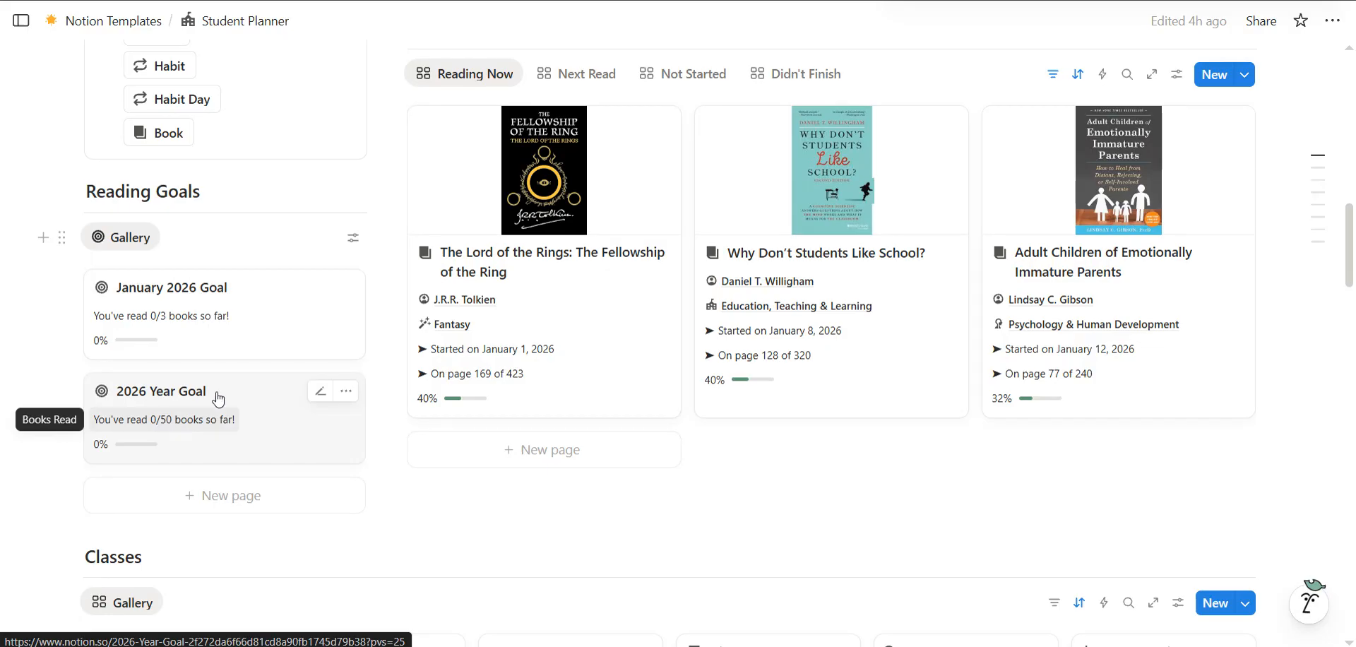
Mark the book The Lord of the Rings: The Fellowship of the Ring as Finished, with Date Finished January 18, 2026
{"action": "left_click", "coordinate": [575, 323]}
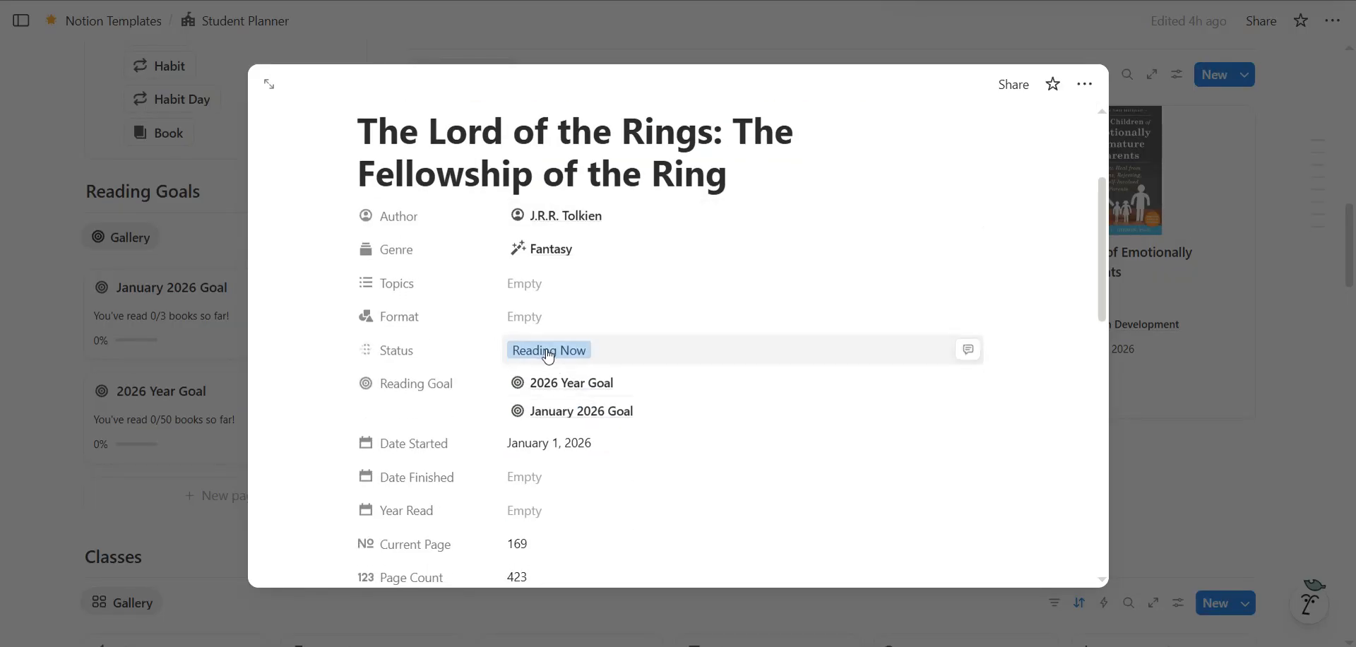
{"action": "left_click", "coordinate": [540, 351]}
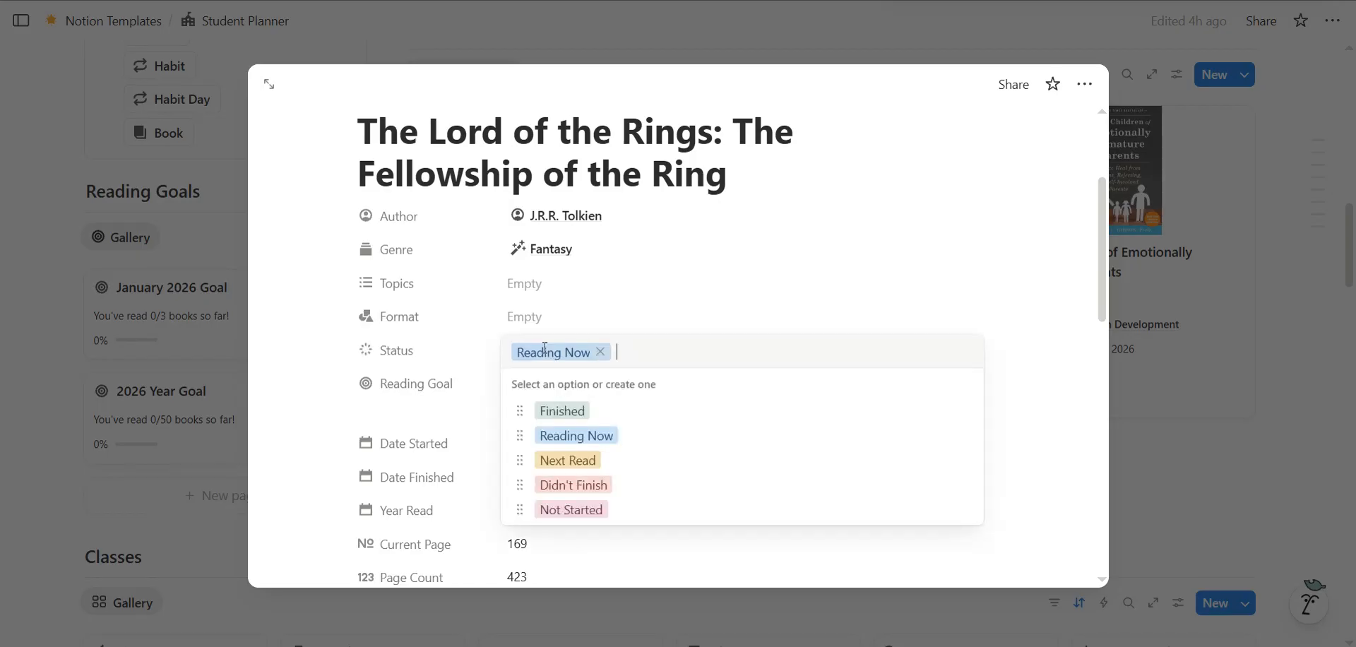
{"action": "left_click", "coordinate": [590, 412]}
{"action": "left_click", "coordinate": [545, 477]}
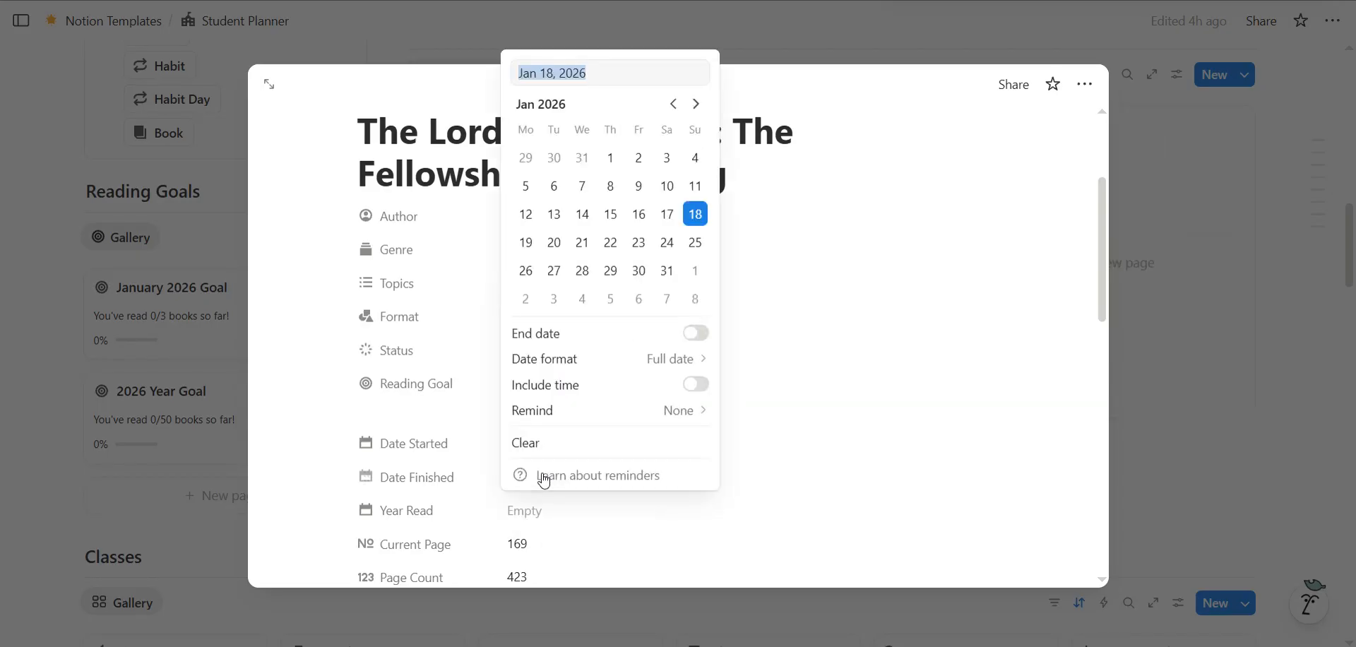
{"action": "left_click", "coordinate": [696, 214]}
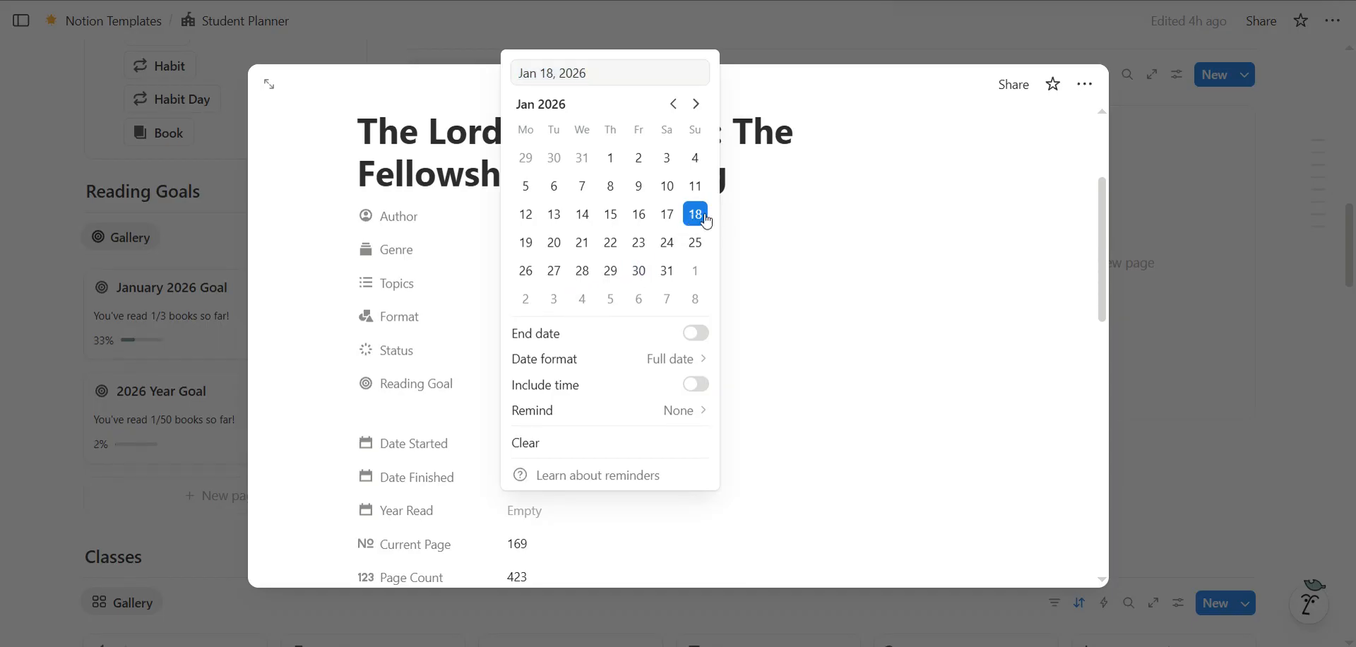
{"action": "left_click", "coordinate": [873, 470]}
{"action": "left_click", "coordinate": [1183, 375]}
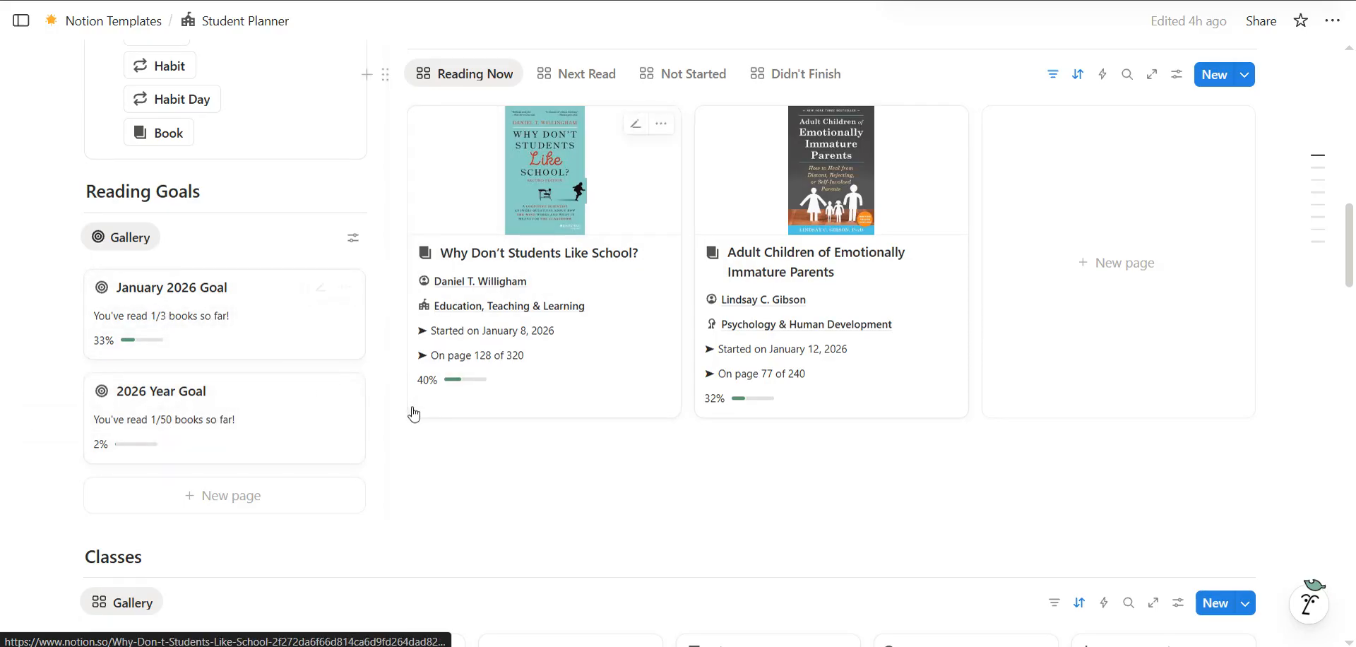
Examine the Classes and Categories galleries and the Weekly Planner calendar further down the Student Planner
{"action": "scroll", "coordinate": [409, 408], "scroll_direction": "up", "scroll_amount": 1}
{"action": "scroll", "coordinate": [414, 407], "scroll_direction": "down", "scroll_amount": 2}
{"action": "scroll", "coordinate": [414, 407], "scroll_direction": "down", "scroll_amount": 5}
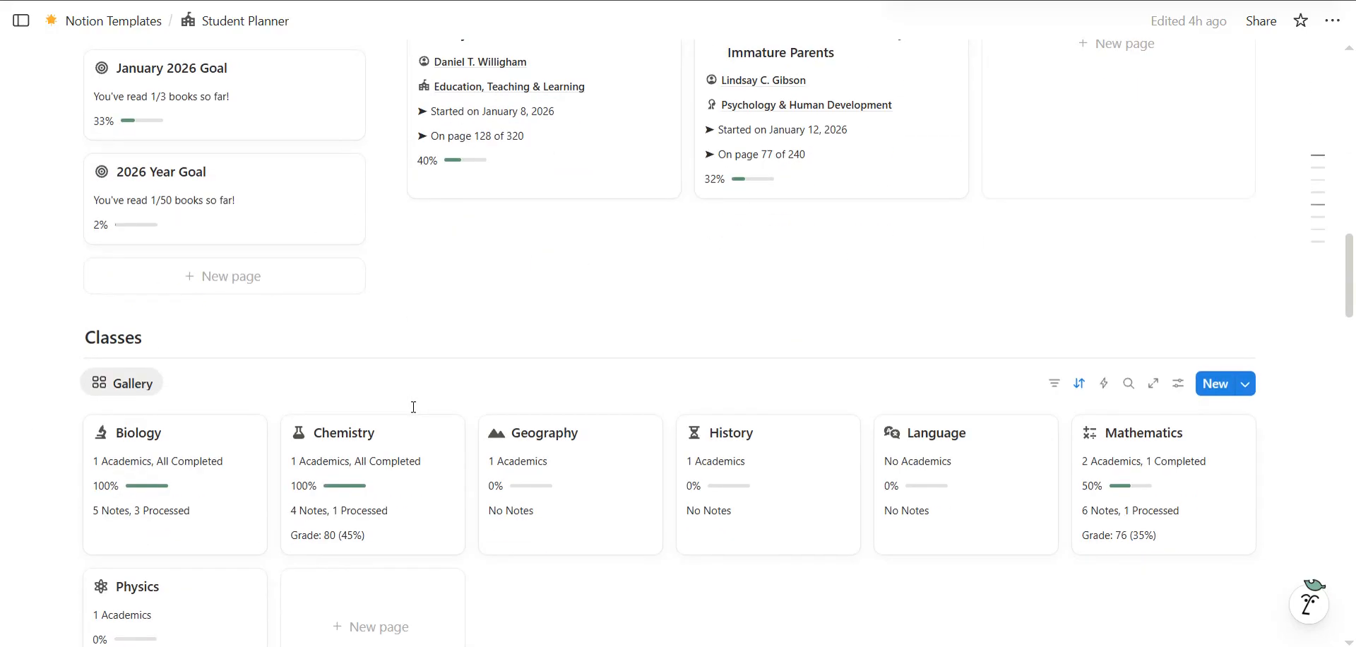
{"action": "scroll", "coordinate": [179, 461], "scroll_direction": "down", "scroll_amount": 1}
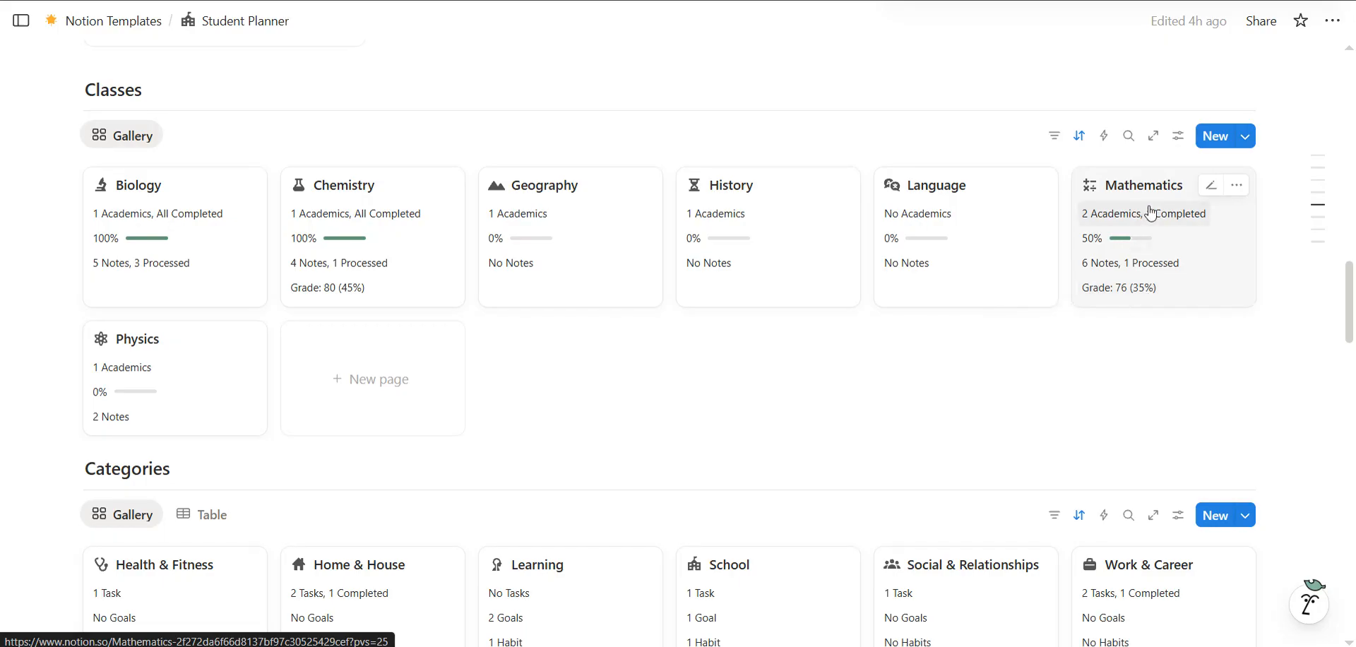
{"action": "scroll", "coordinate": [1137, 311], "scroll_direction": "down", "scroll_amount": 4}
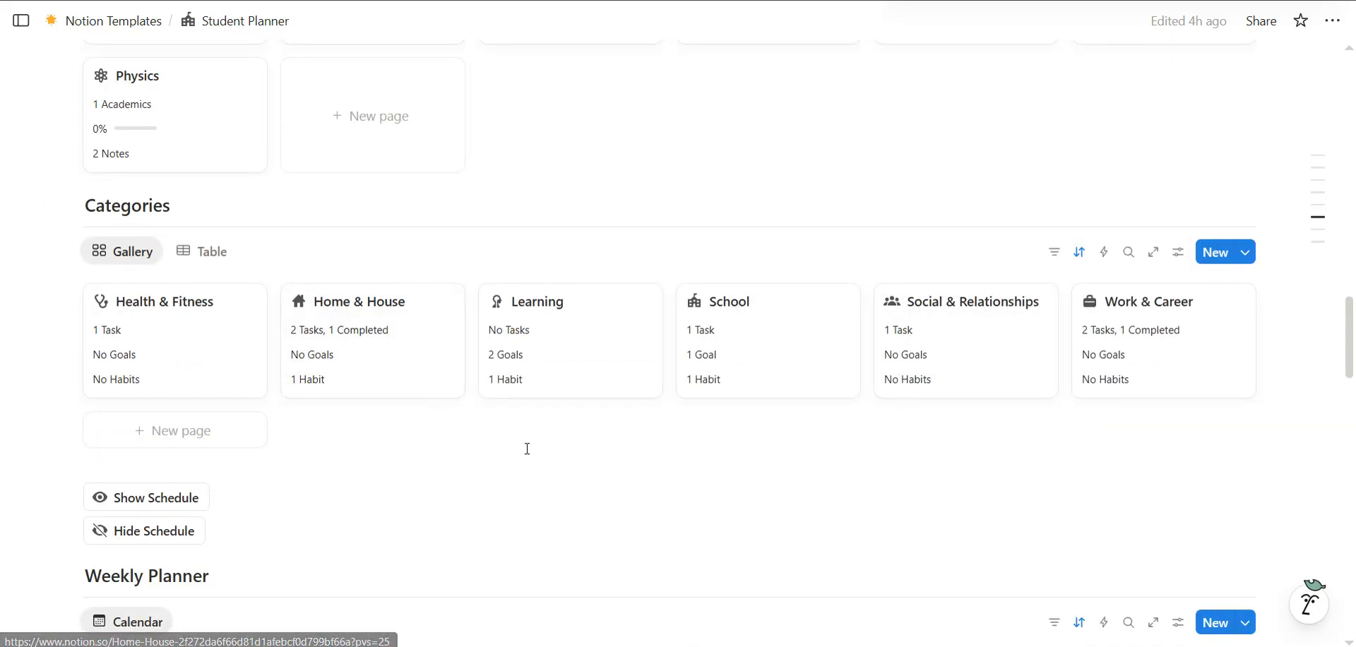
{"action": "scroll", "coordinate": [531, 432], "scroll_direction": "down", "scroll_amount": 5}
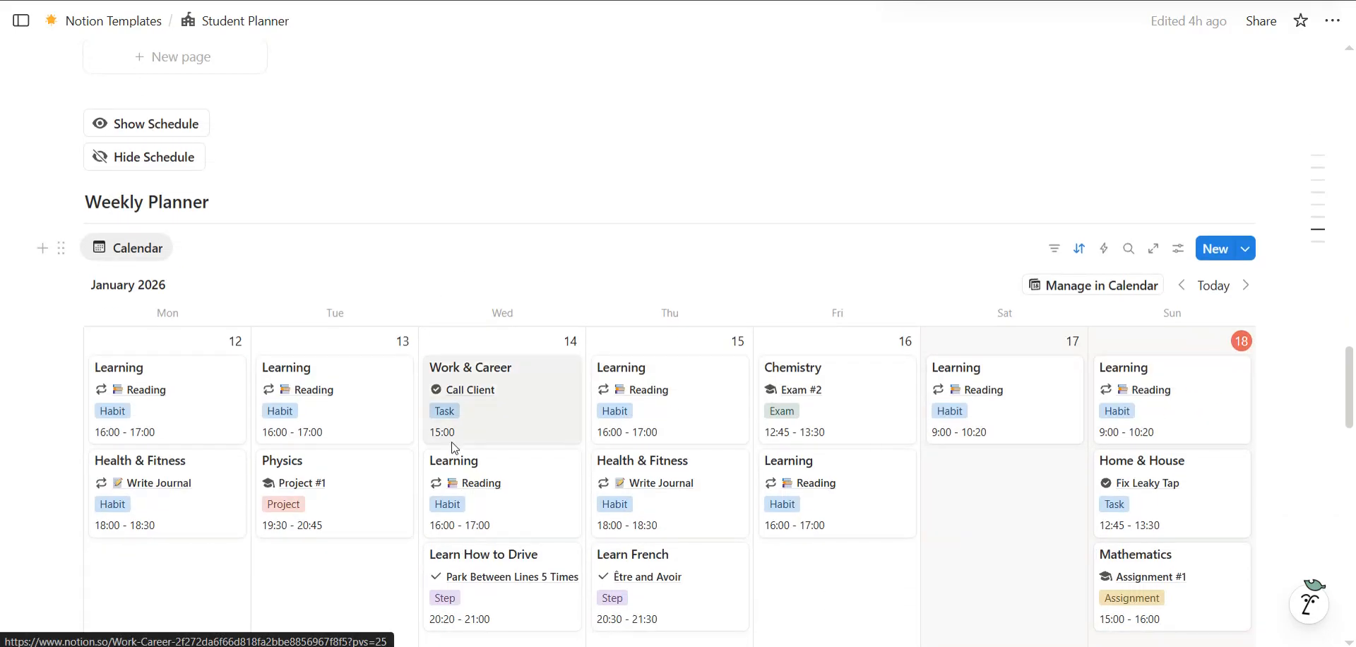
{"action": "scroll", "coordinate": [495, 438], "scroll_direction": "down", "scroll_amount": 3}
{"action": "scroll", "coordinate": [454, 445], "scroll_direction": "up", "scroll_amount": 3}
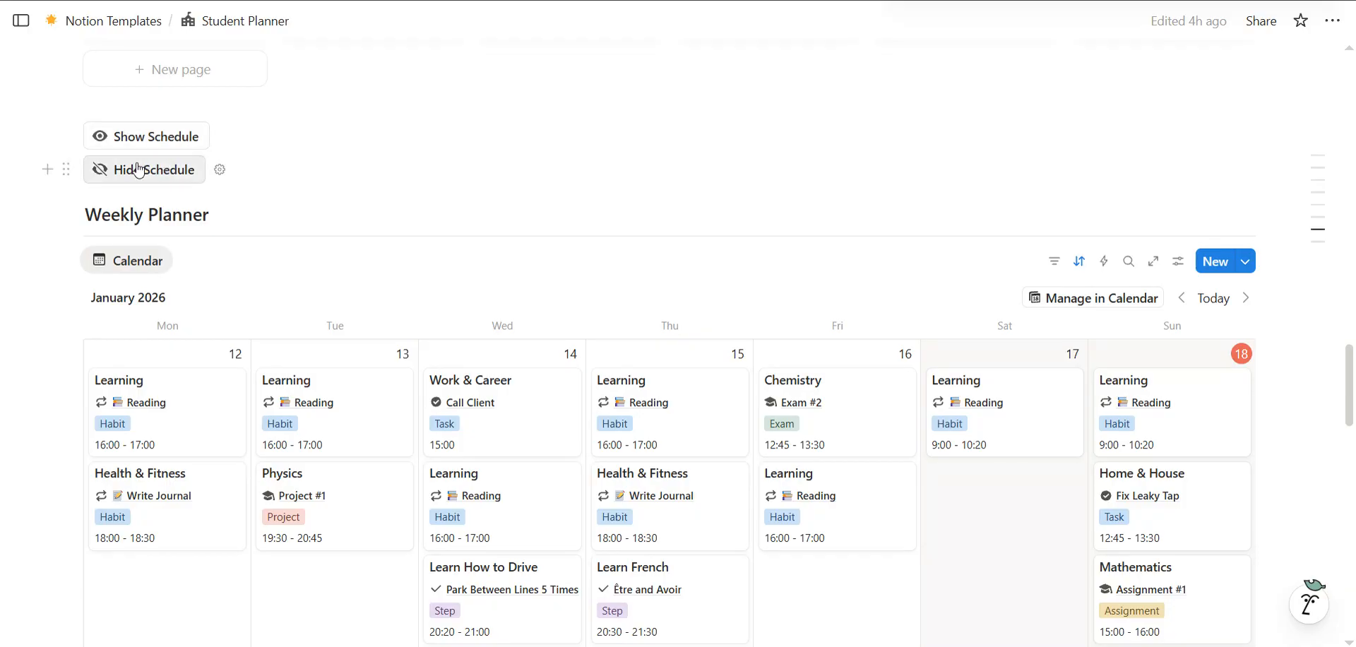
Show the class schedule in the Student Planner's Weekly Planner calendar
{"action": "left_click", "coordinate": [154, 144]}
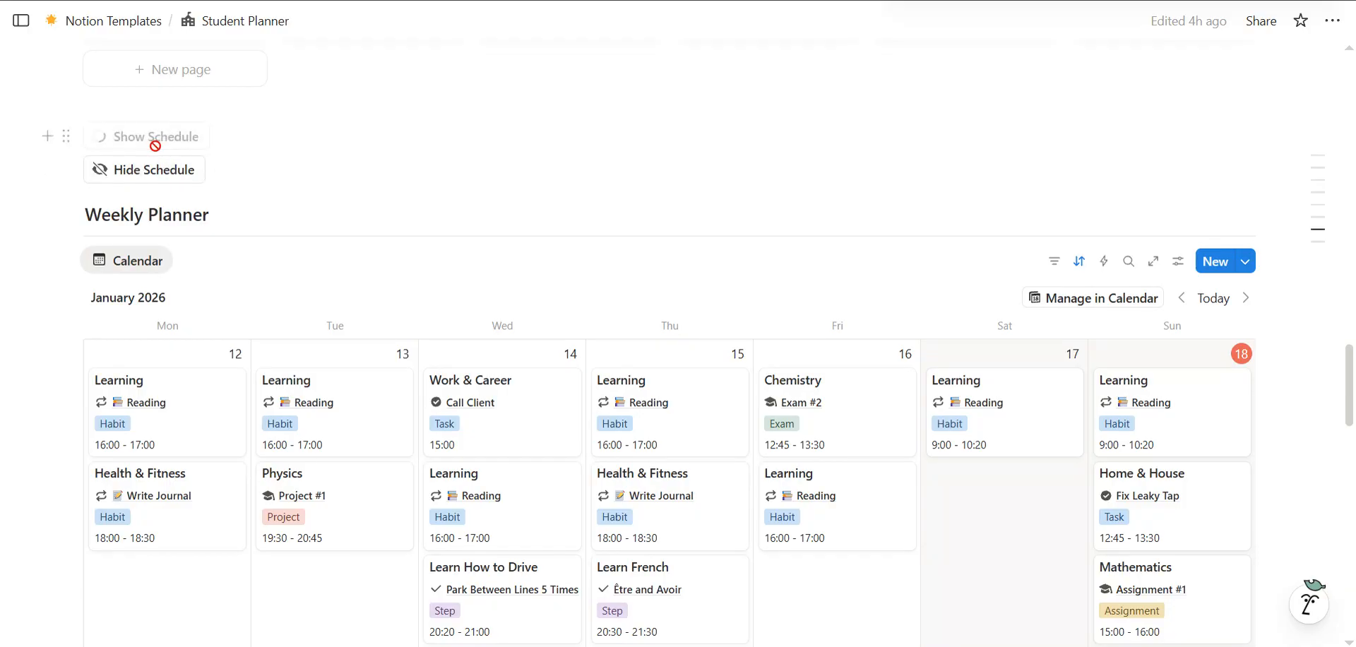
{"action": "scroll", "coordinate": [282, 205], "scroll_direction": "down", "scroll_amount": 2}
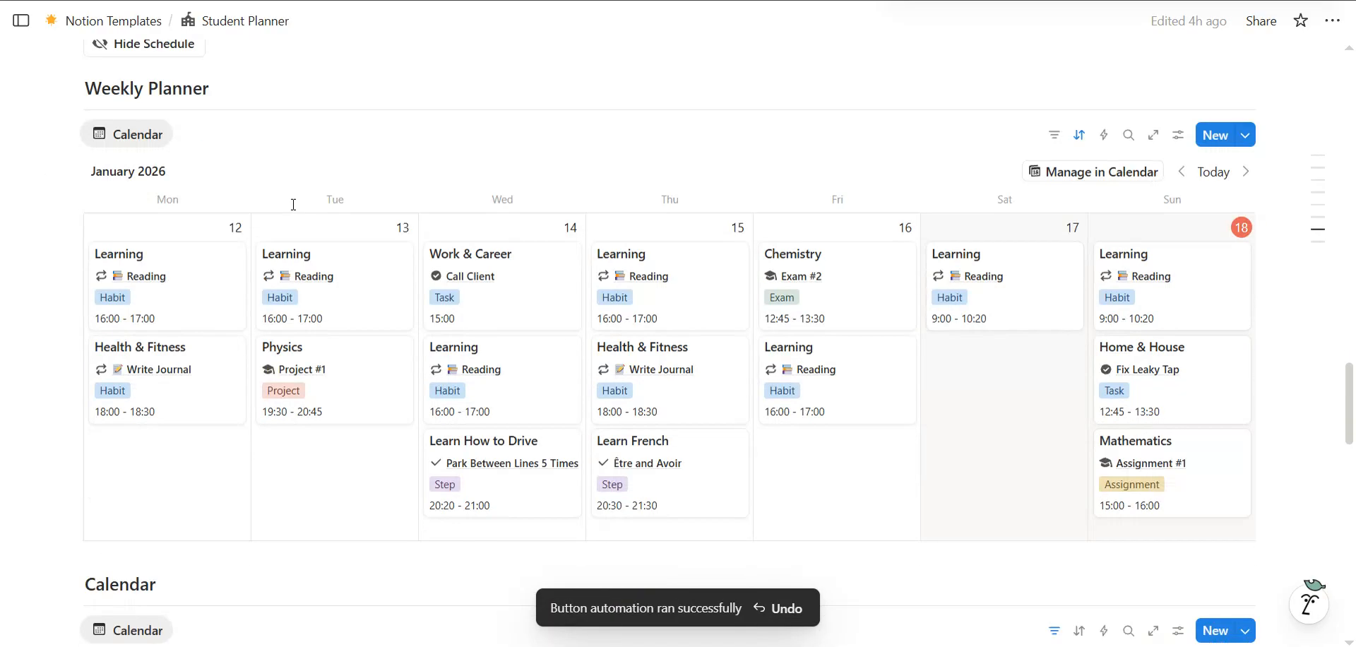
{"action": "scroll", "coordinate": [293, 210], "scroll_direction": "up", "scroll_amount": 2}
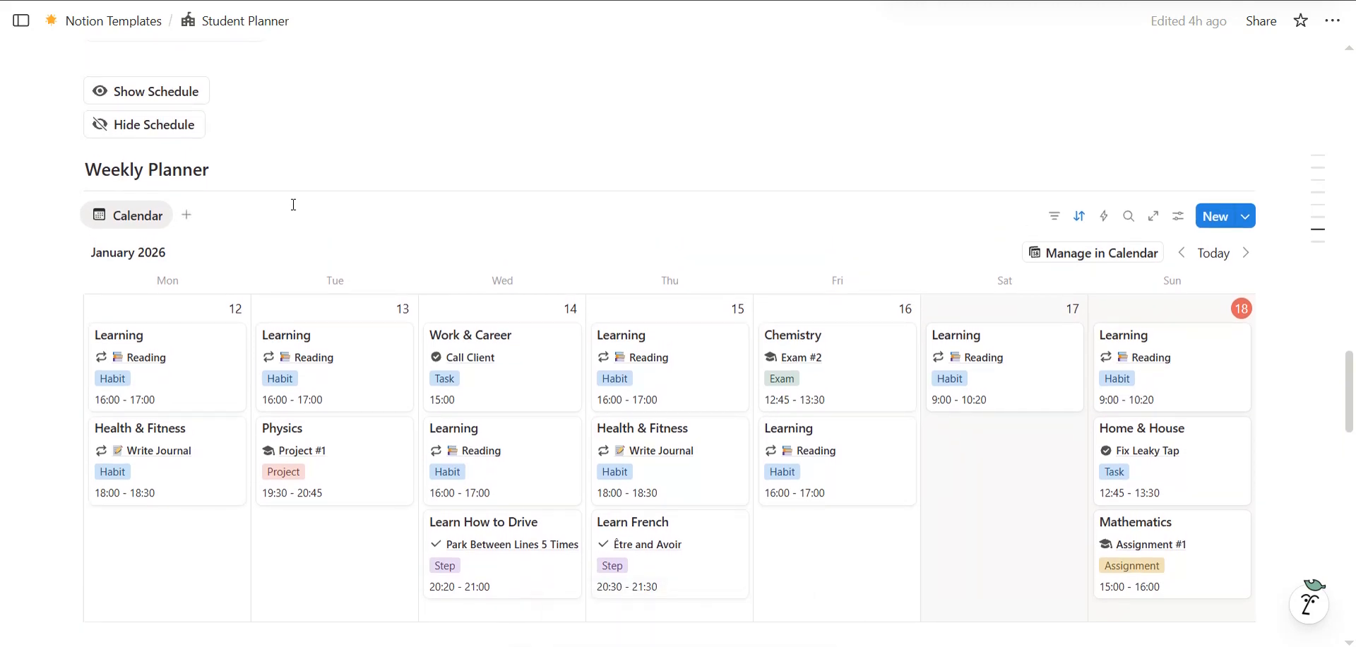
{"action": "scroll", "coordinate": [293, 205], "scroll_direction": "down", "scroll_amount": 3}
{"action": "scroll", "coordinate": [291, 202], "scroll_direction": "up", "scroll_amount": 2}
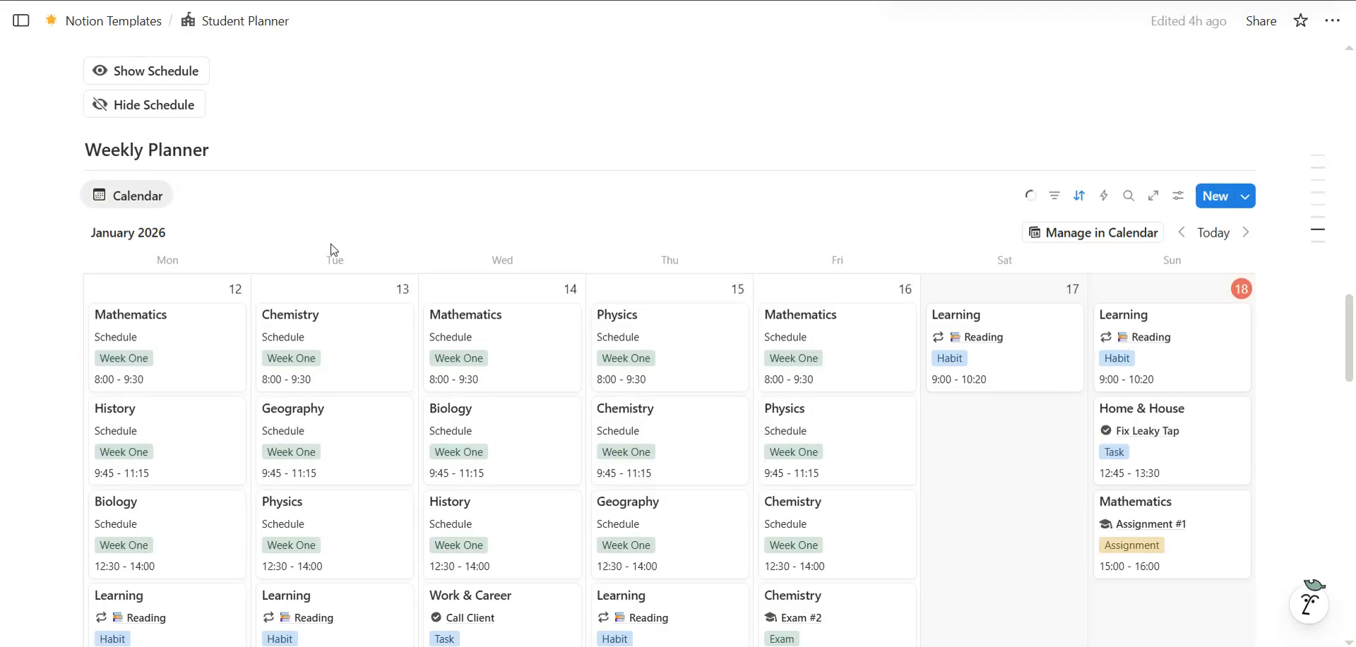
Examine the Week One classes alongside the habits, tasks, steps and assignments across the January 12–18 week of the Weekly Planner
{"action": "scroll", "coordinate": [395, 226], "scroll_direction": "down", "scroll_amount": 1}
{"action": "scroll", "coordinate": [438, 212], "scroll_direction": "down", "scroll_amount": 2}
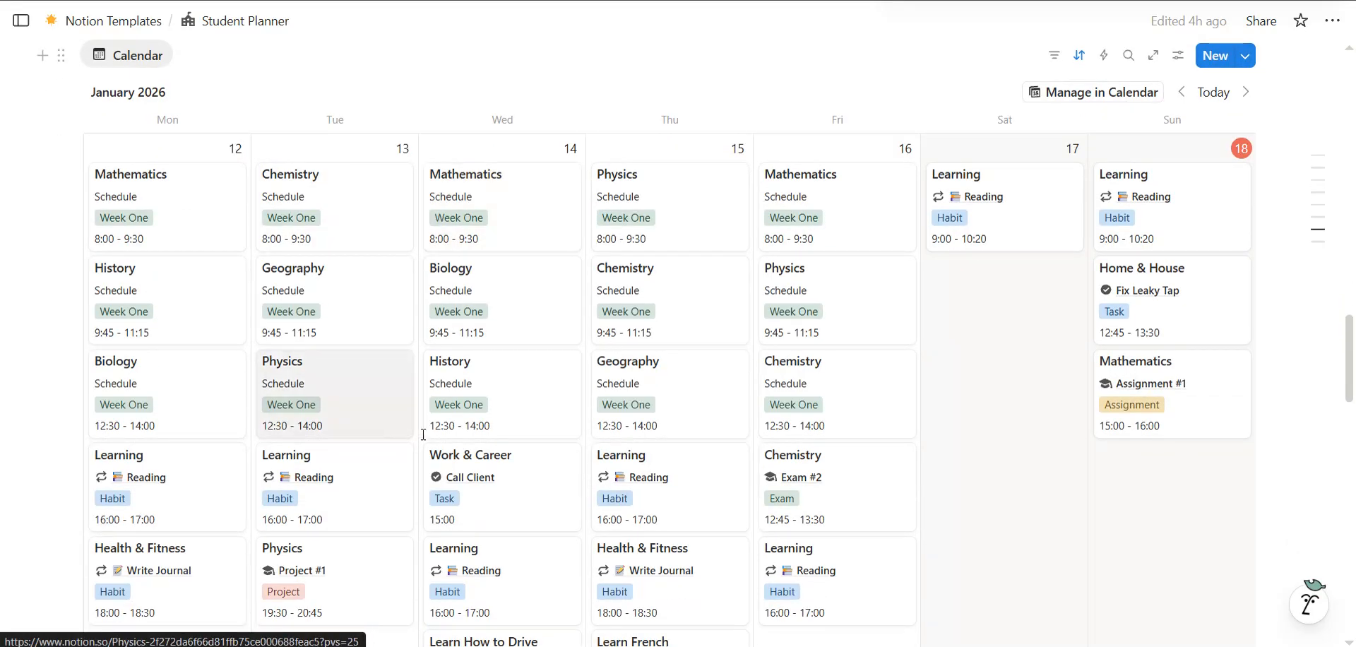
{"action": "scroll", "coordinate": [282, 367], "scroll_direction": "down", "scroll_amount": 1}
{"action": "scroll", "coordinate": [348, 279], "scroll_direction": "up", "scroll_amount": 3}
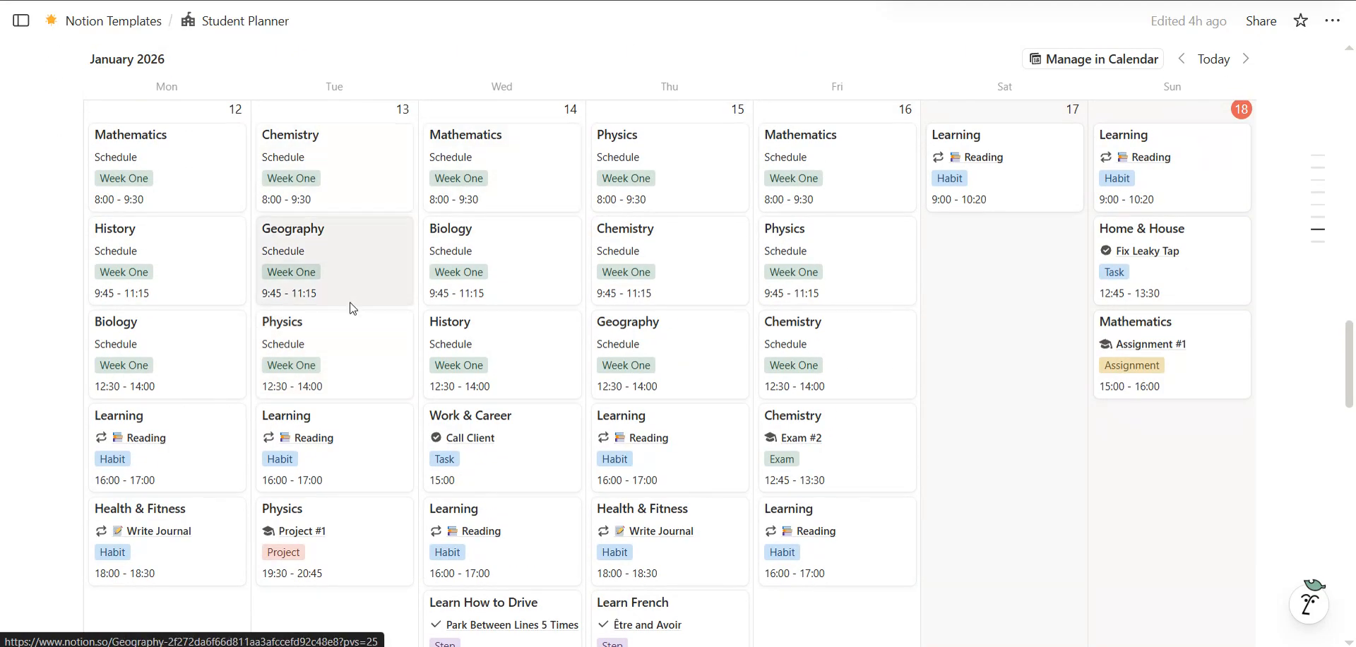
{"action": "scroll", "coordinate": [354, 309], "scroll_direction": "up", "scroll_amount": 3}
{"action": "scroll", "coordinate": [224, 282], "scroll_direction": "up", "scroll_amount": 5}
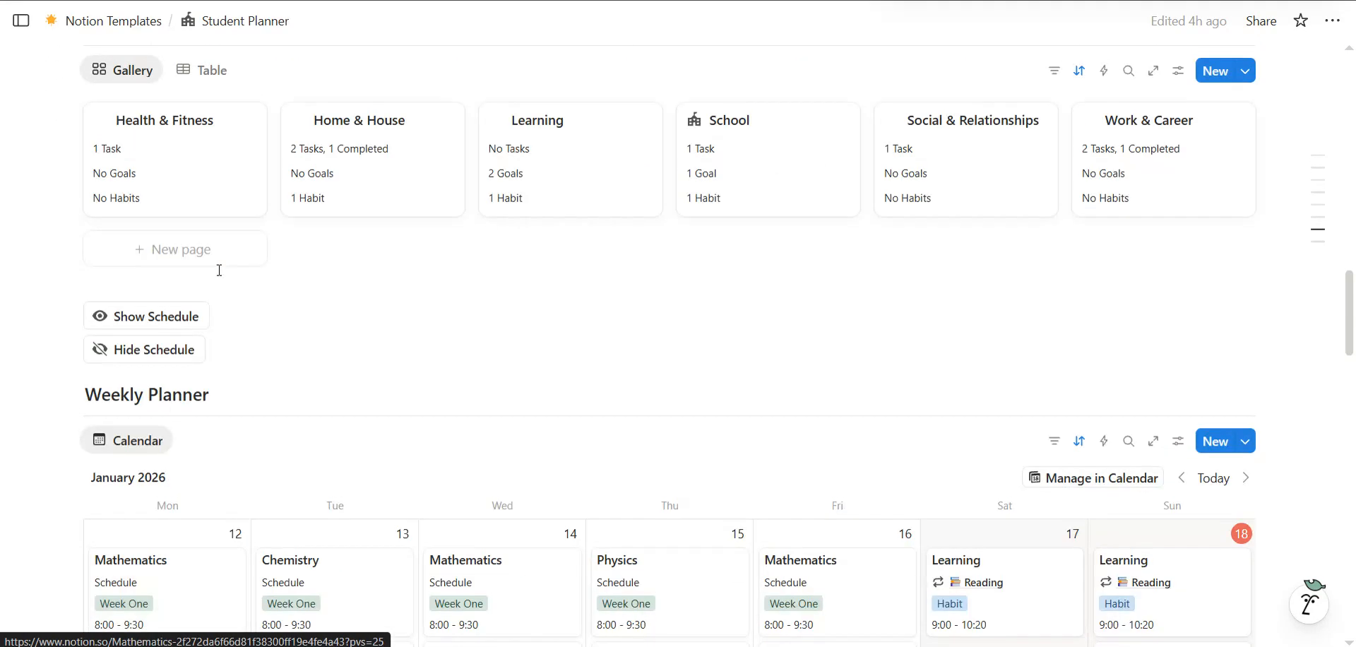
{"action": "scroll", "coordinate": [248, 331], "scroll_direction": "down", "scroll_amount": 5}
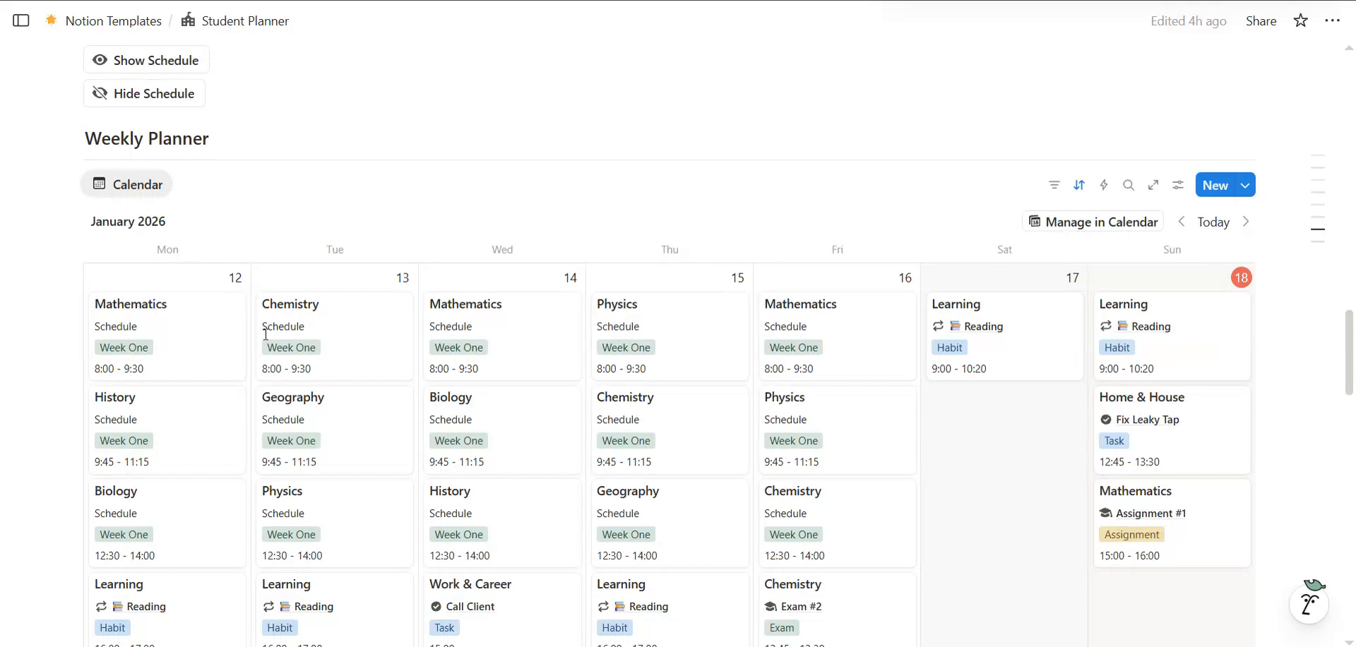
{"action": "scroll", "coordinate": [395, 488], "scroll_direction": "down", "scroll_amount": 2}
{"action": "scroll", "coordinate": [438, 480], "scroll_direction": "up", "scroll_amount": 6}
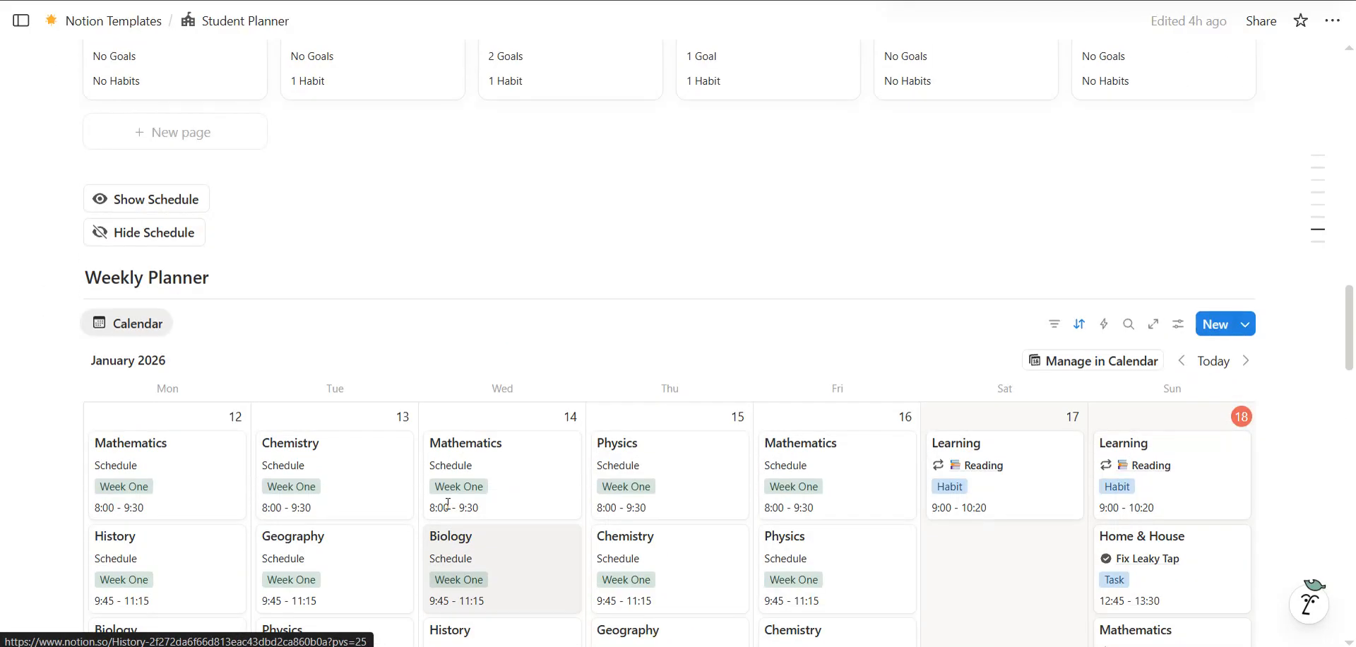
{"action": "scroll", "coordinate": [425, 401], "scroll_direction": "down", "scroll_amount": 2}
{"action": "scroll", "coordinate": [424, 402], "scroll_direction": "down", "scroll_amount": 1}
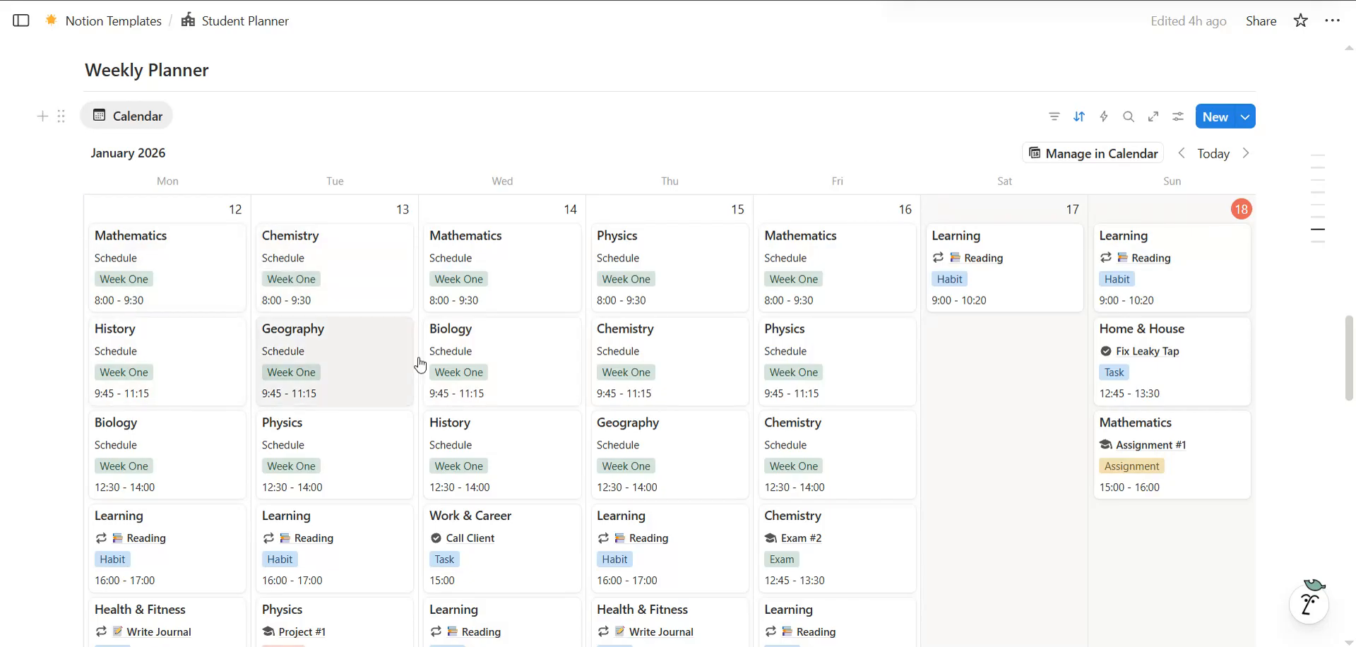
{"action": "scroll", "coordinate": [424, 460], "scroll_direction": "down", "scroll_amount": 1}
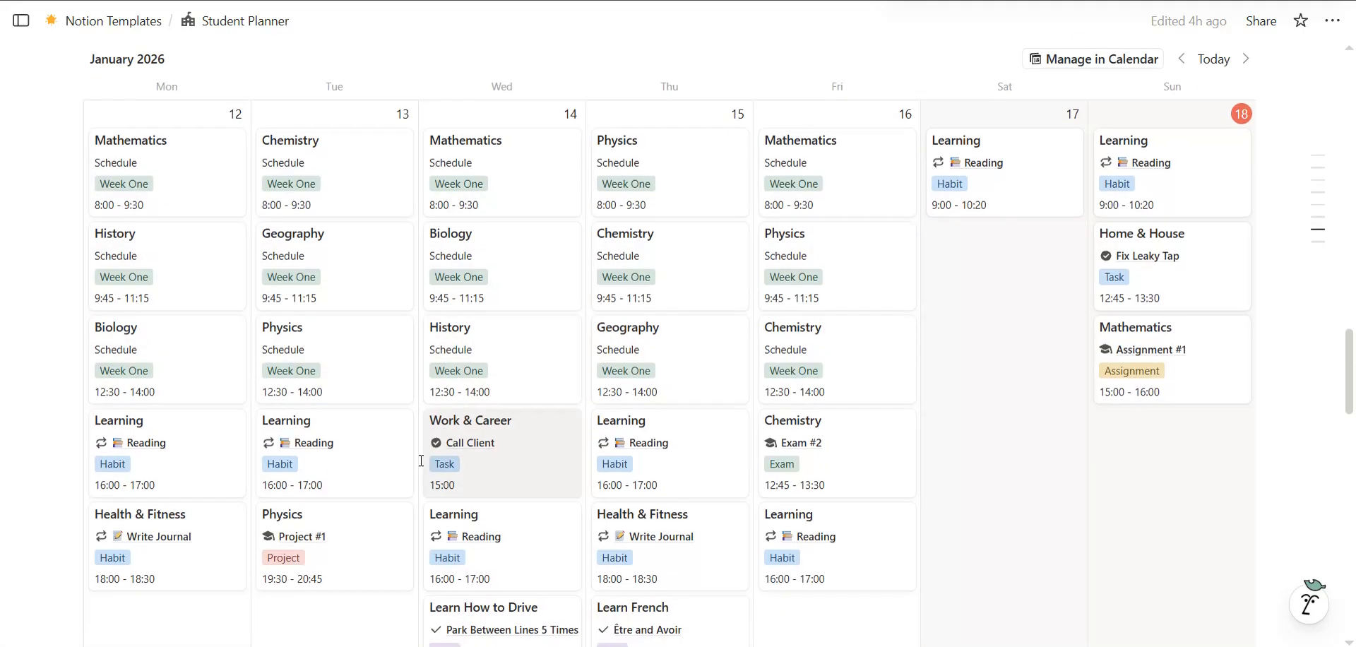
{"action": "scroll", "coordinate": [575, 275], "scroll_direction": "down", "scroll_amount": 1}
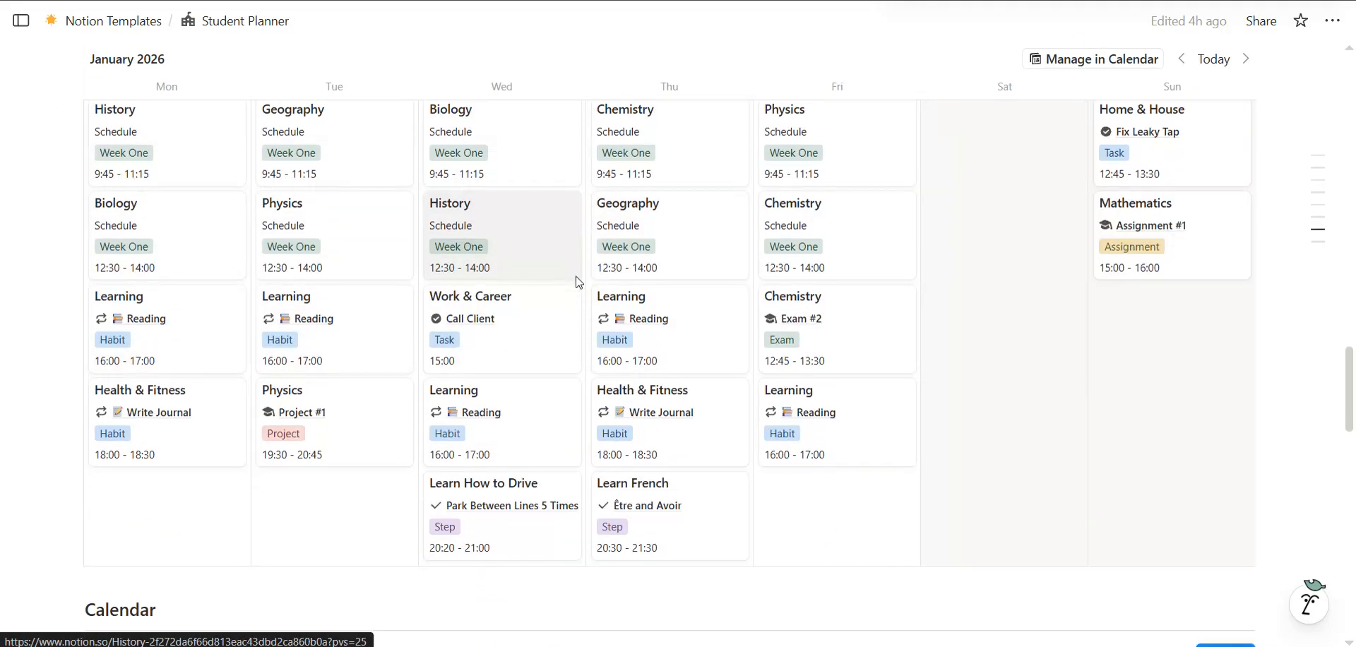
{"action": "scroll", "coordinate": [303, 300], "scroll_direction": "up", "scroll_amount": 2}
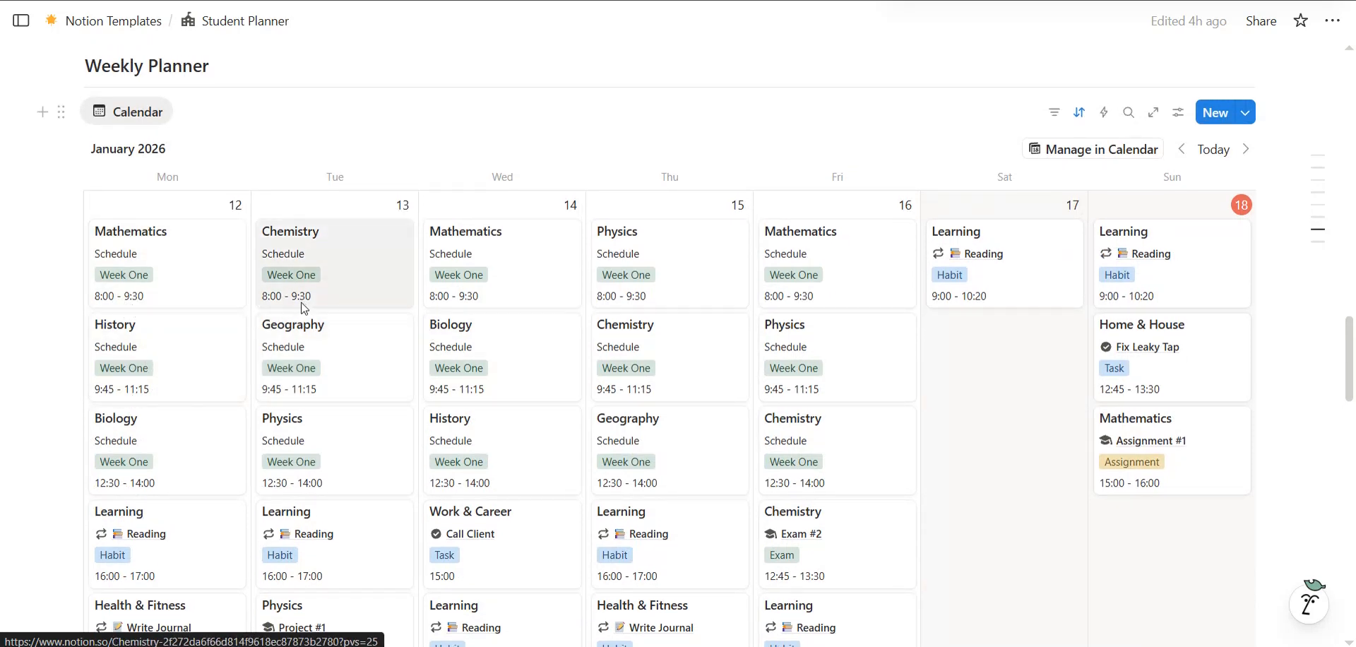
{"action": "scroll", "coordinate": [138, 418], "scroll_direction": "down", "scroll_amount": 3}
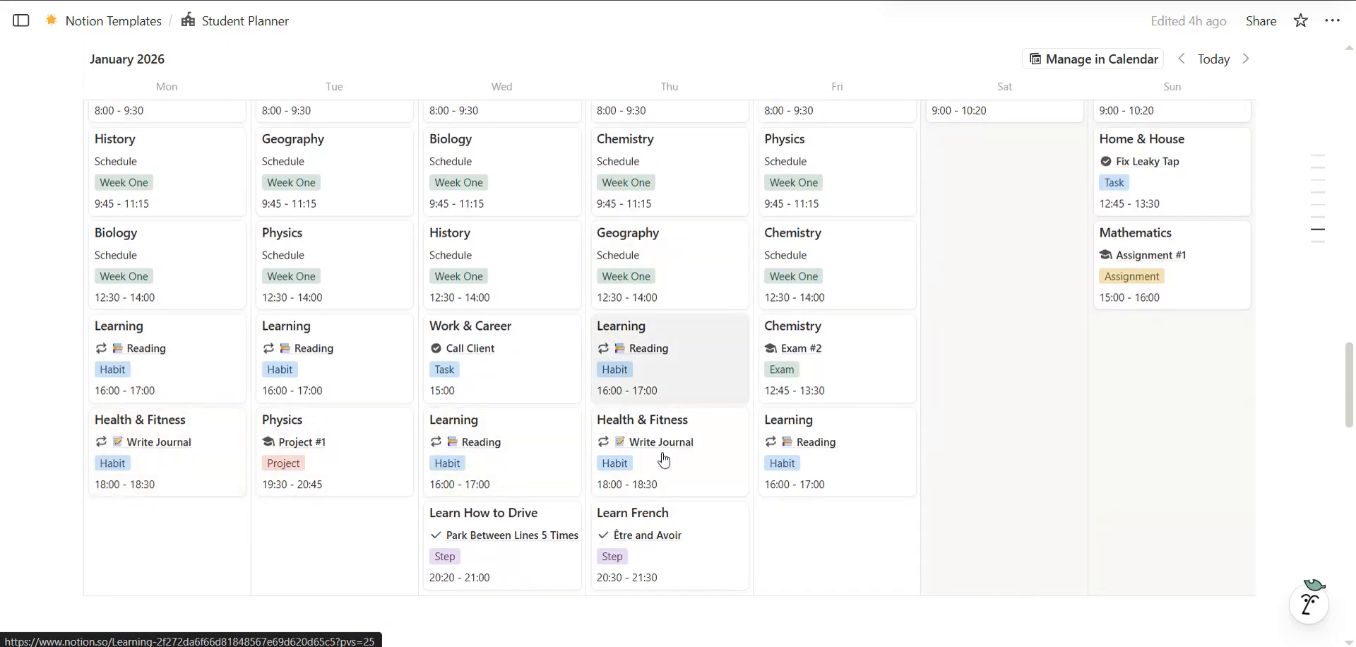
{"action": "scroll", "coordinate": [585, 351], "scroll_direction": "up", "scroll_amount": 1}
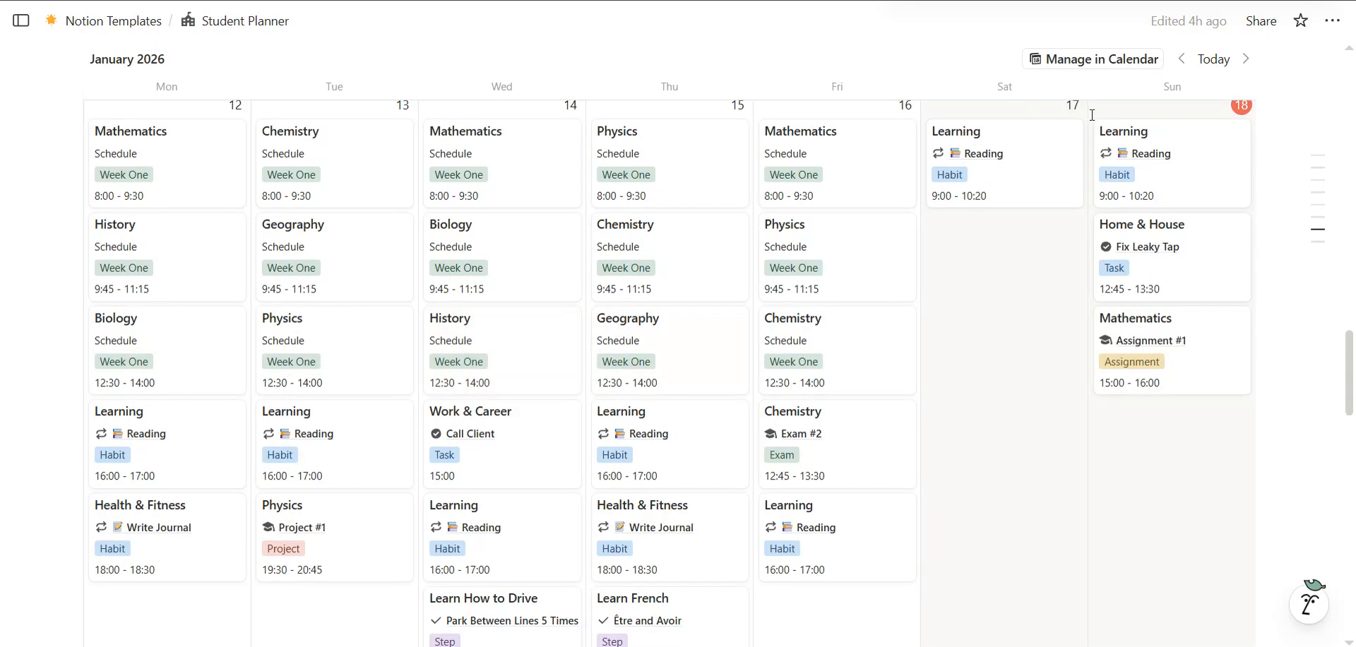
Open the 9:45 Physics class on Friday, January 16, inspect its editable Time property, and close the entry
{"action": "left_click", "coordinate": [878, 286]}
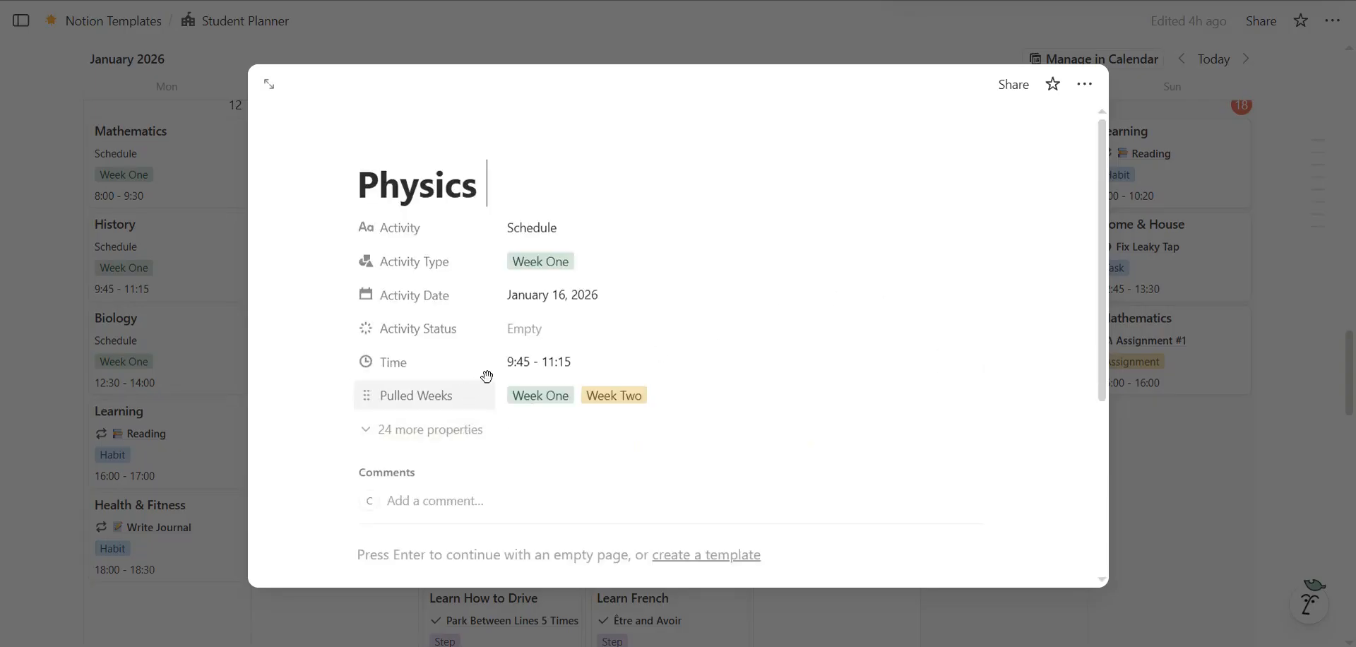
{"action": "left_click", "coordinate": [576, 364]}
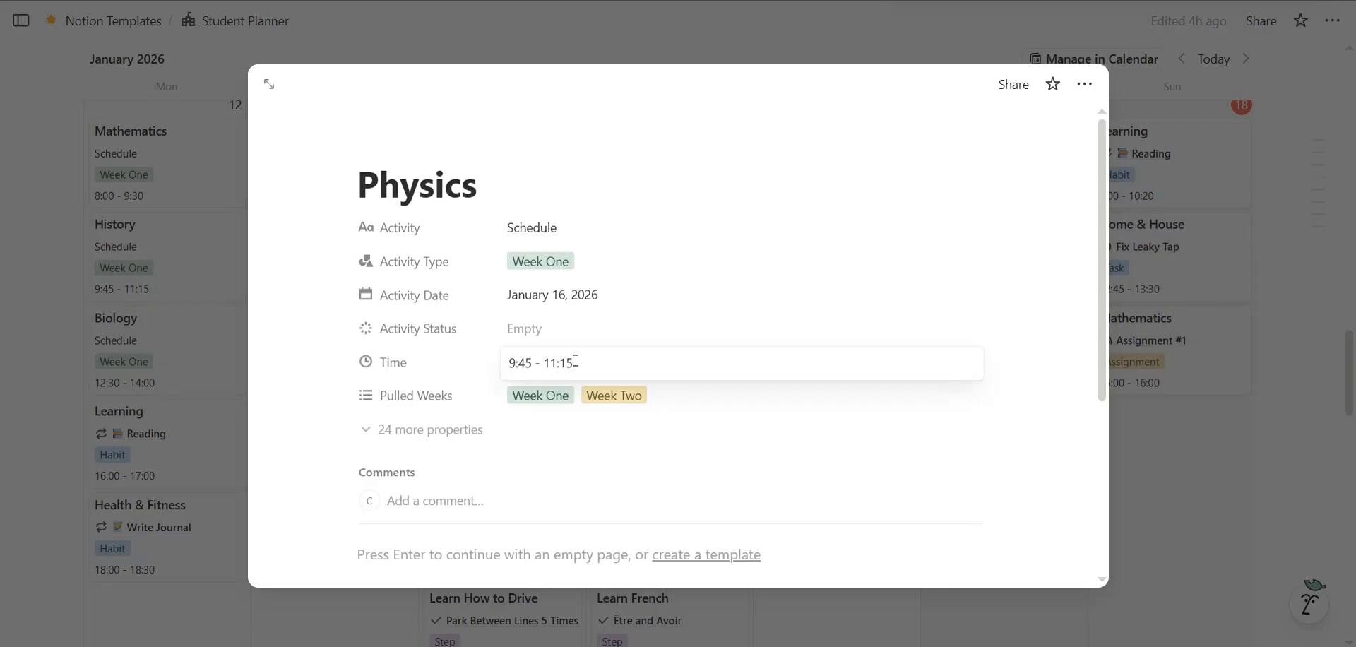
{"action": "left_click", "coordinate": [1165, 519]}
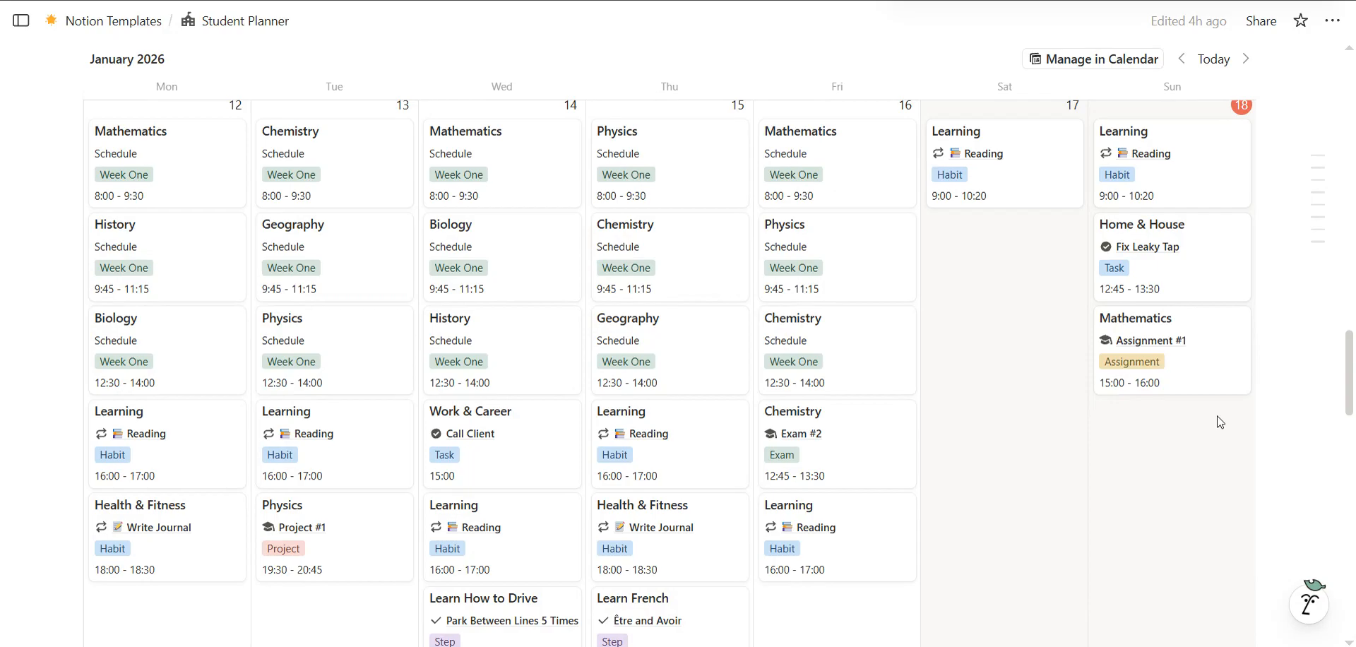
Open the Mathematics Assignment #1 entry on Sunday, January 18, inspect its editable Time property, and close it
{"action": "left_click", "coordinate": [1203, 371]}
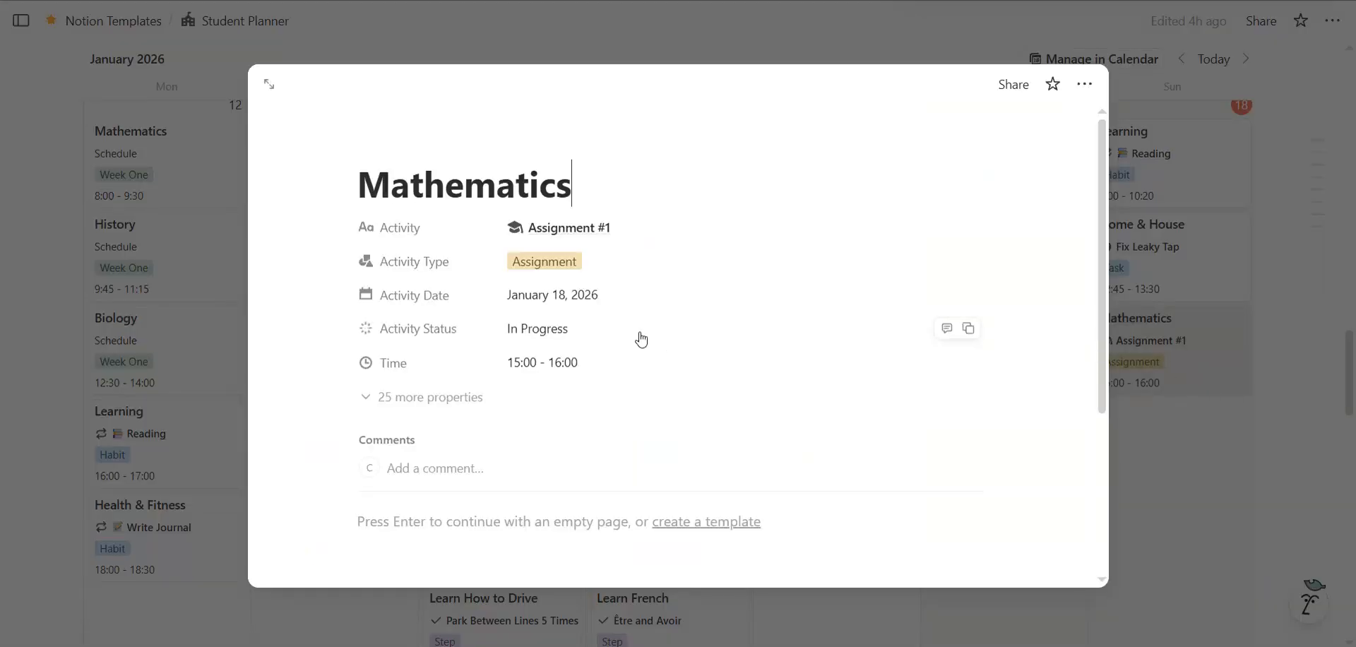
{"action": "left_click", "coordinate": [575, 361]}
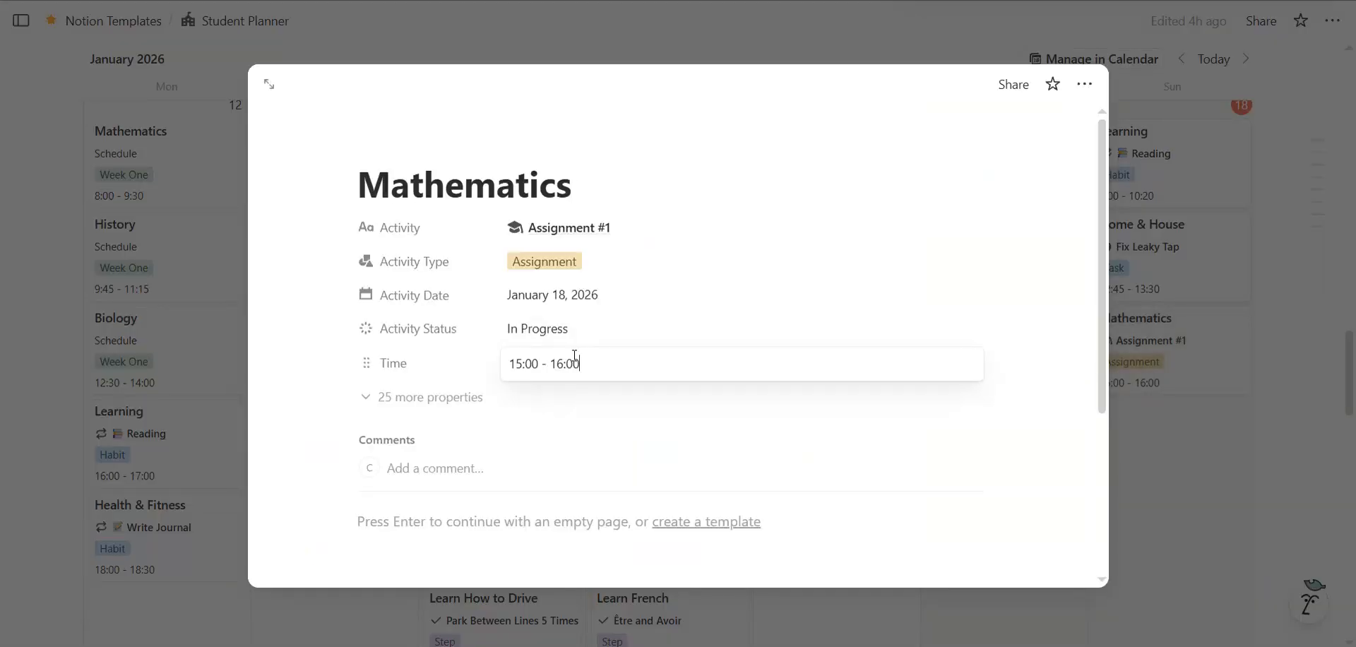
{"action": "left_click", "coordinate": [1256, 568]}
{"action": "left_click", "coordinate": [1207, 521]}
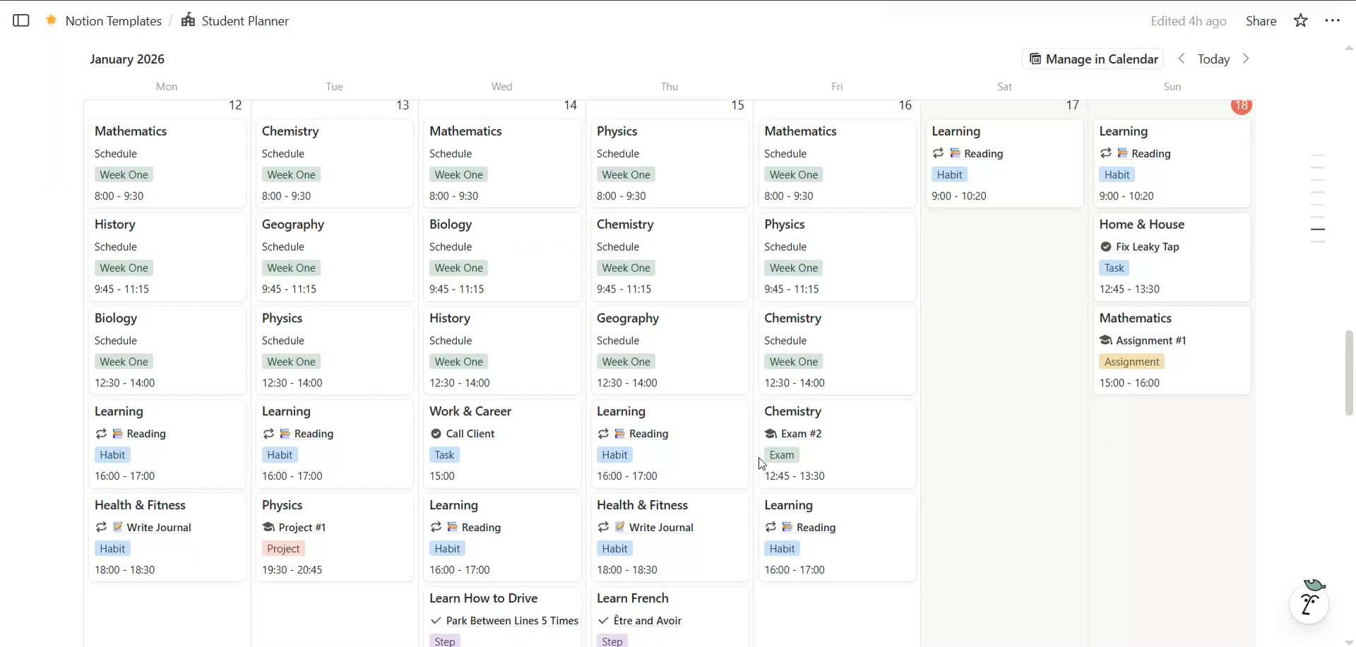
Hide the class schedule from the Weekly Planner calendar
{"action": "scroll", "coordinate": [760, 459], "scroll_direction": "up", "scroll_amount": 5}
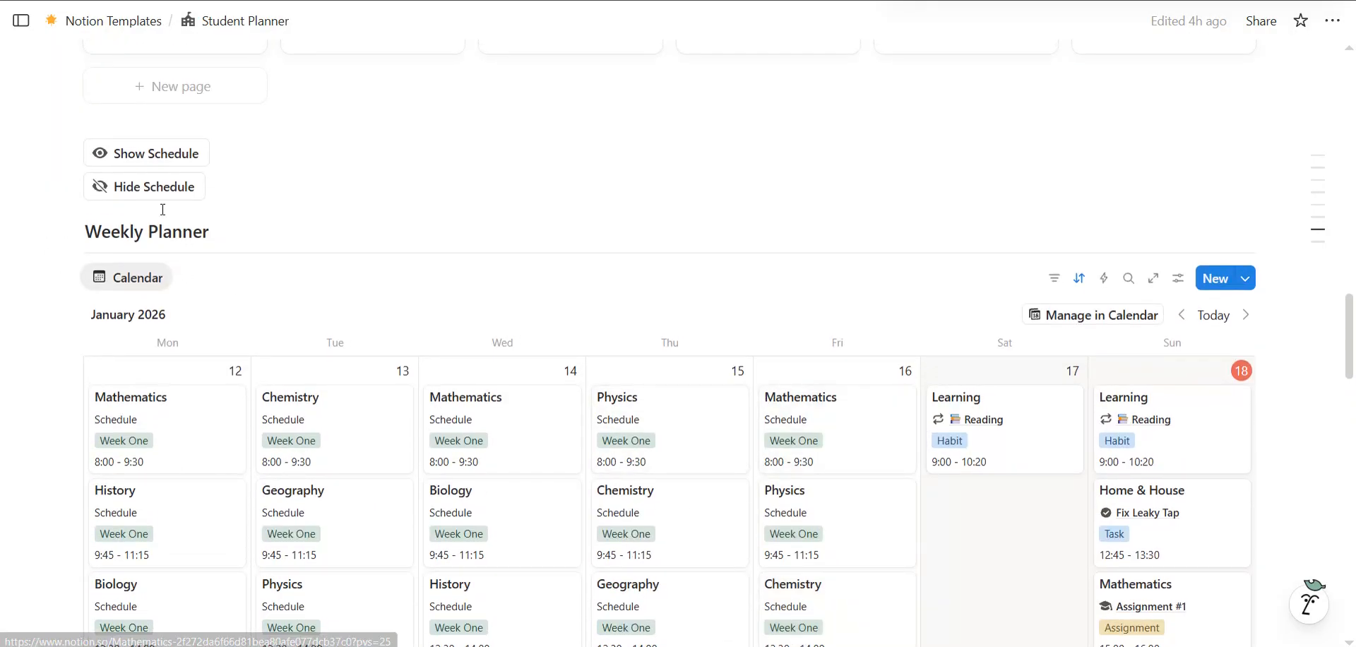
{"action": "left_click", "coordinate": [150, 190]}
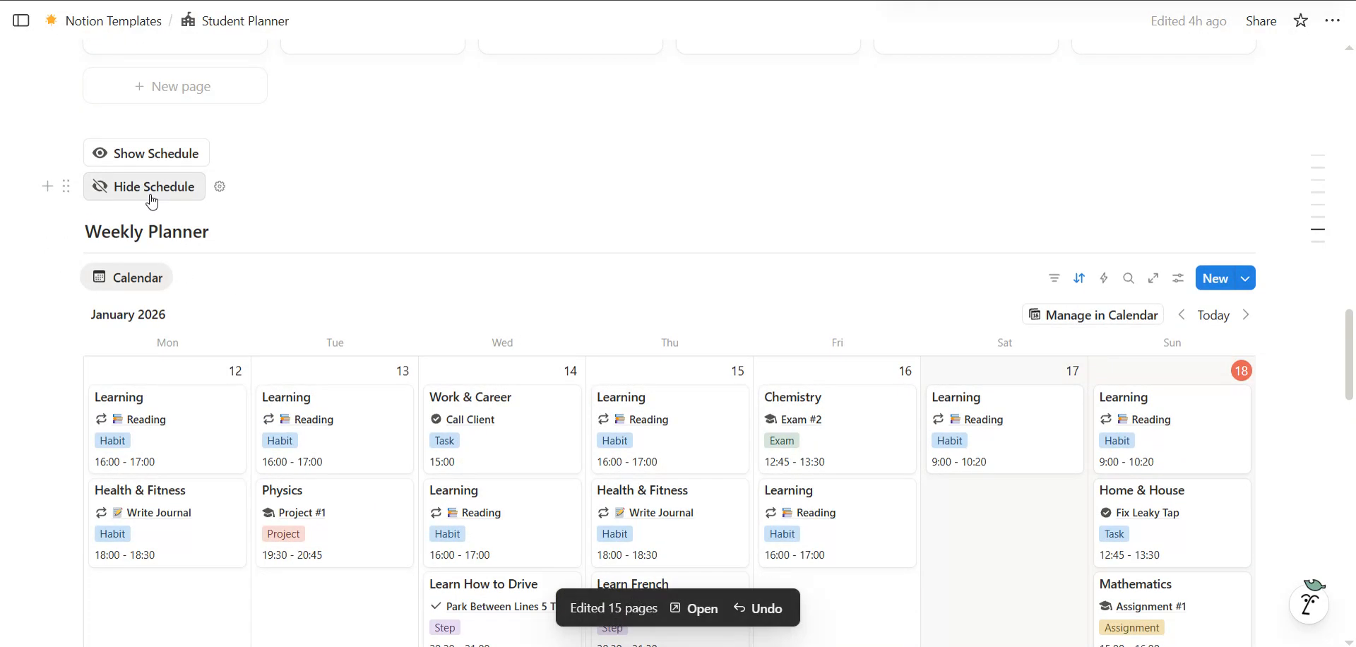
{"action": "scroll", "coordinate": [459, 353], "scroll_direction": "down", "scroll_amount": 3}
{"action": "scroll", "coordinate": [629, 432], "scroll_direction": "up", "scroll_amount": 2}
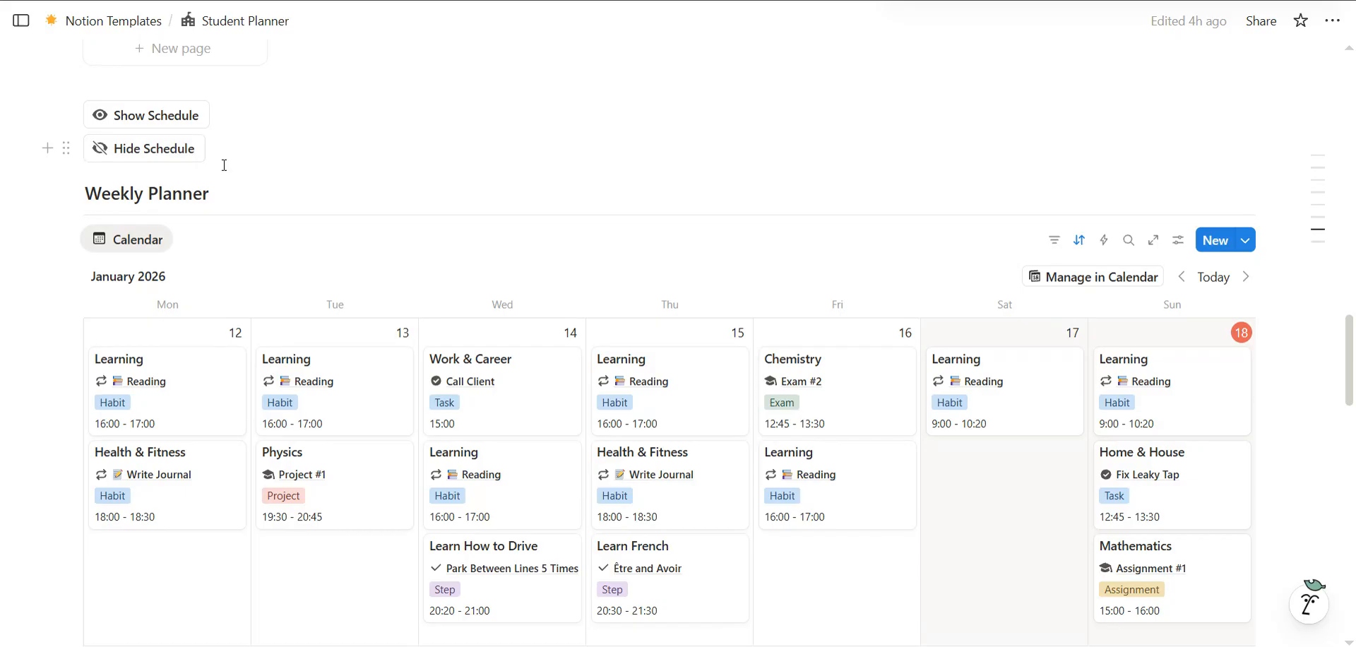
Examine the January 2026 monthly Calendar below the Weekly Planner, covering its habits, steps, tasks, exams, projects and assignments
{"action": "scroll", "coordinate": [223, 165], "scroll_direction": "down", "scroll_amount": 10}
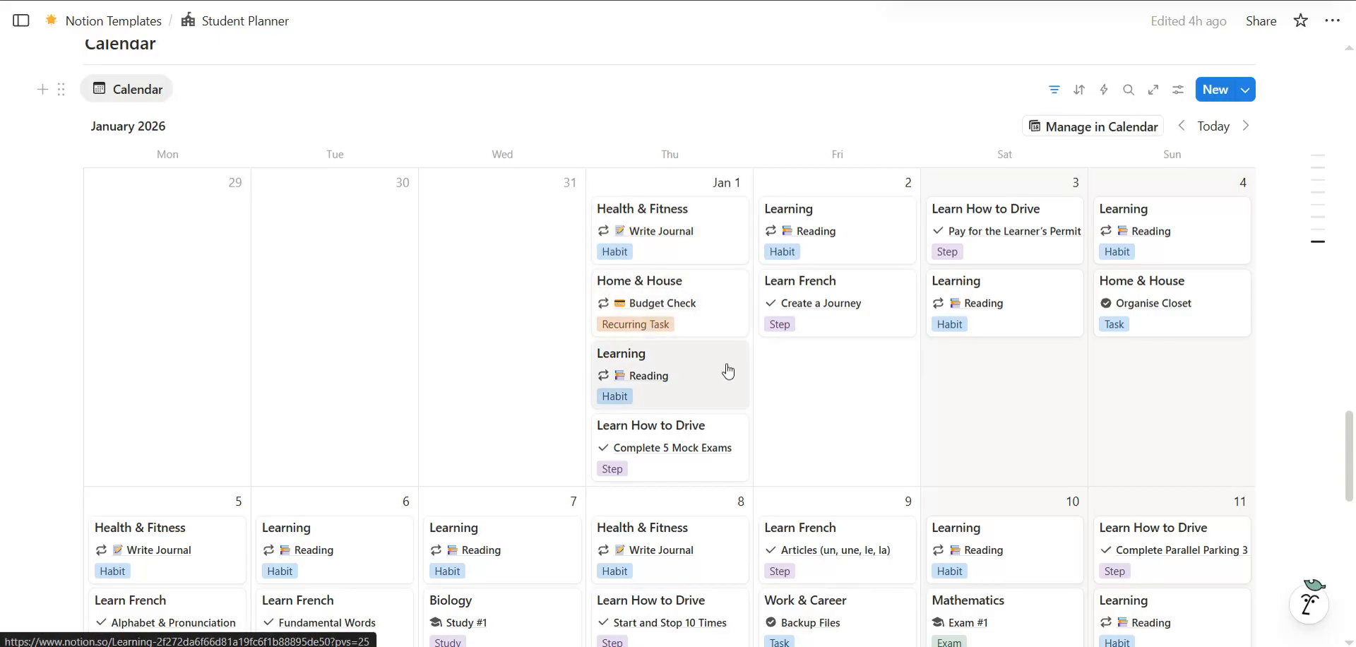
{"action": "scroll", "coordinate": [790, 445], "scroll_direction": "down", "scroll_amount": 5}
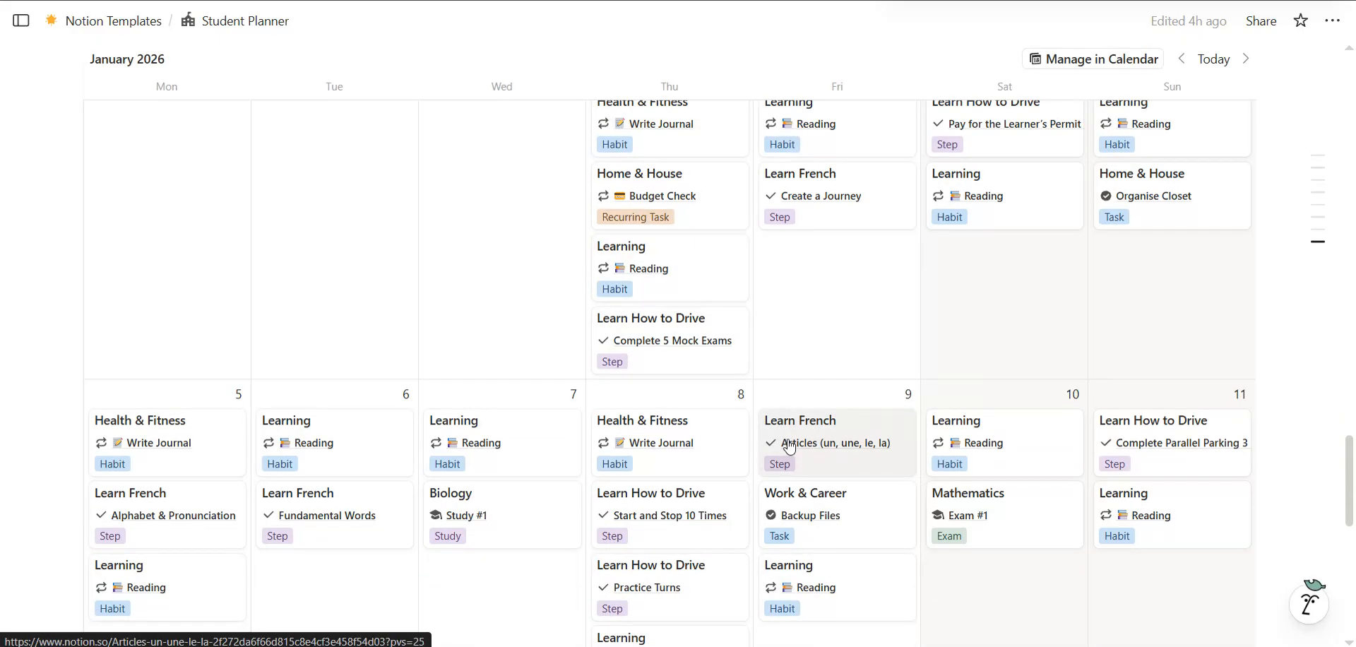
{"action": "scroll", "coordinate": [293, 424], "scroll_direction": "down", "scroll_amount": 5}
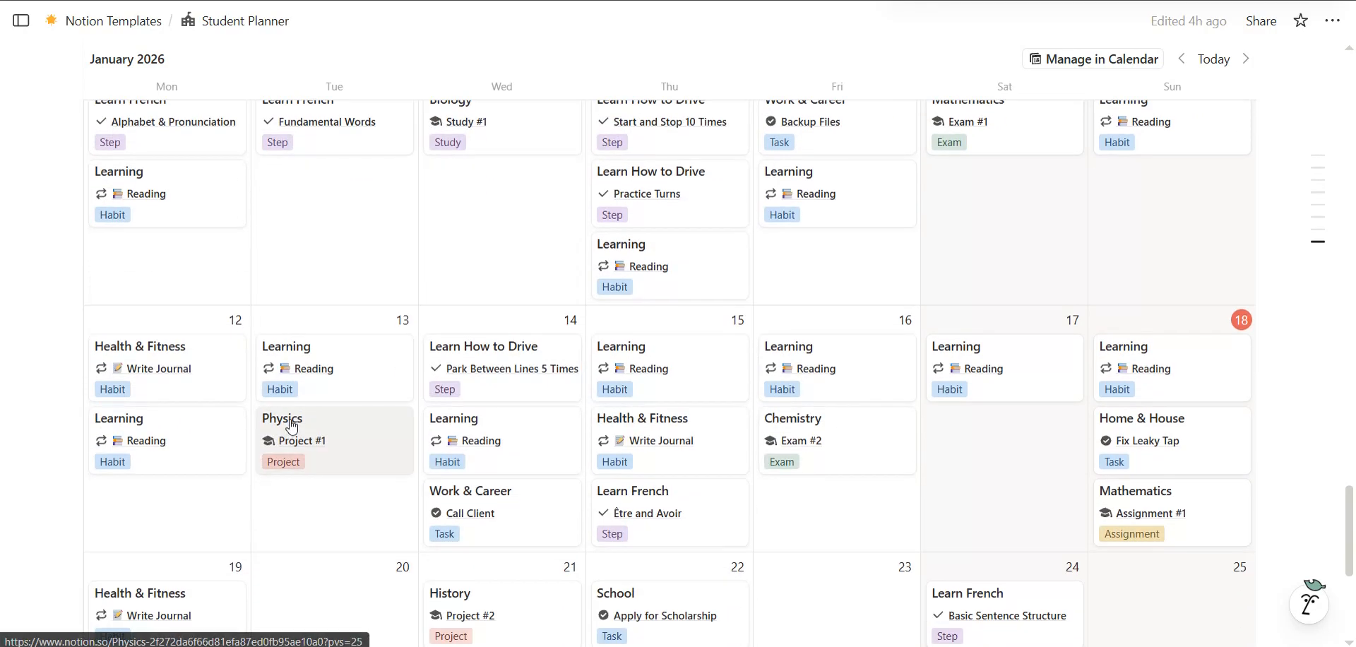
{"action": "scroll", "coordinate": [609, 468], "scroll_direction": "down", "scroll_amount": 5}
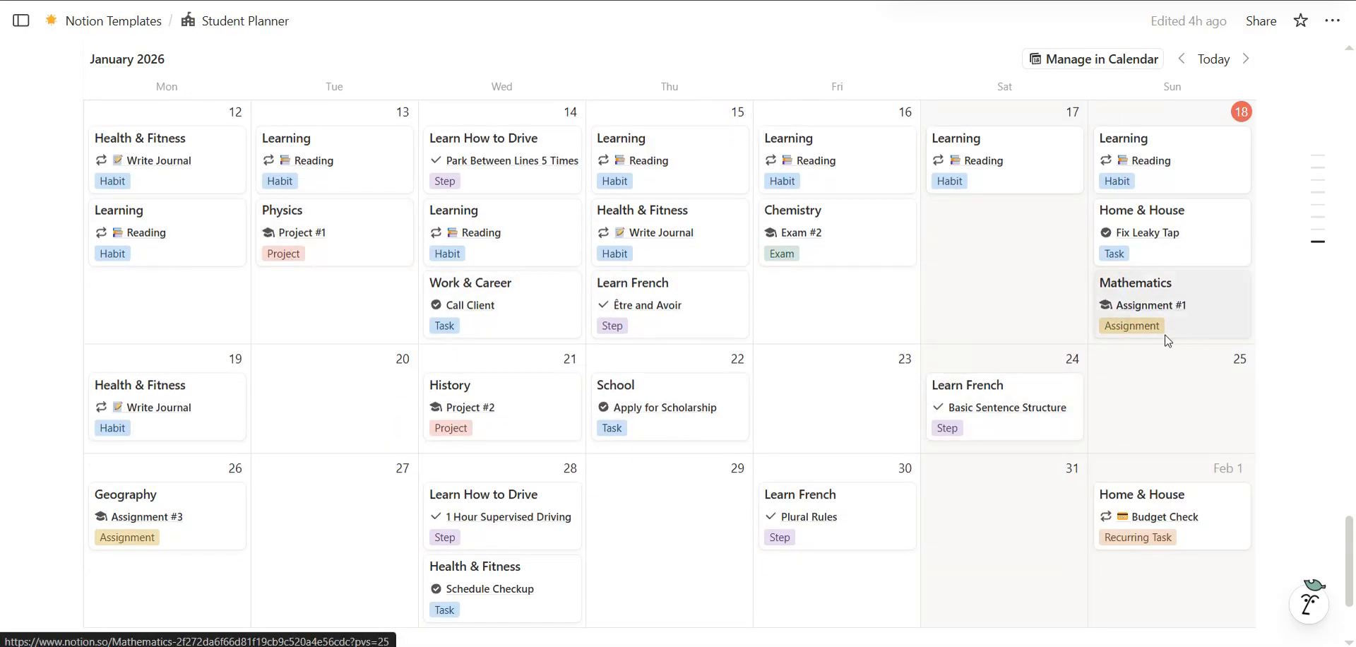
{"action": "scroll", "coordinate": [1163, 336], "scroll_direction": "down", "scroll_amount": 2}
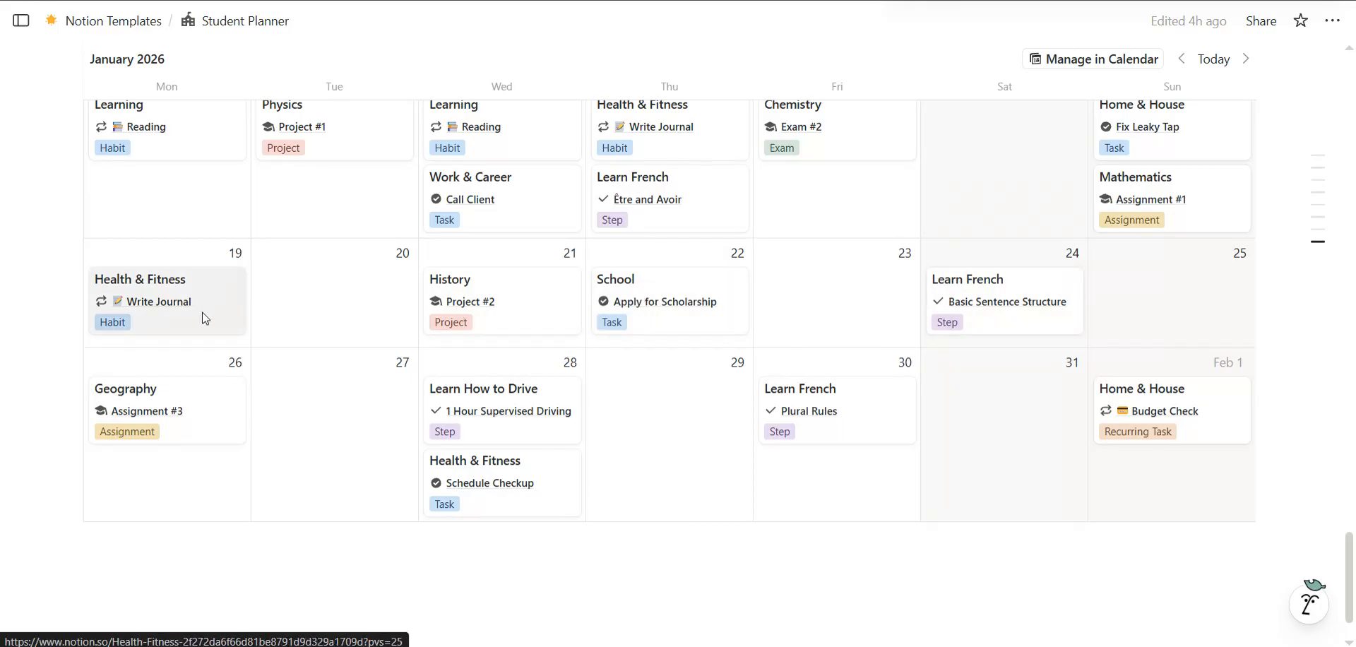
{"action": "scroll", "coordinate": [521, 448], "scroll_direction": "down", "scroll_amount": 1}
{"action": "scroll", "coordinate": [521, 451], "scroll_direction": "up", "scroll_amount": 2}
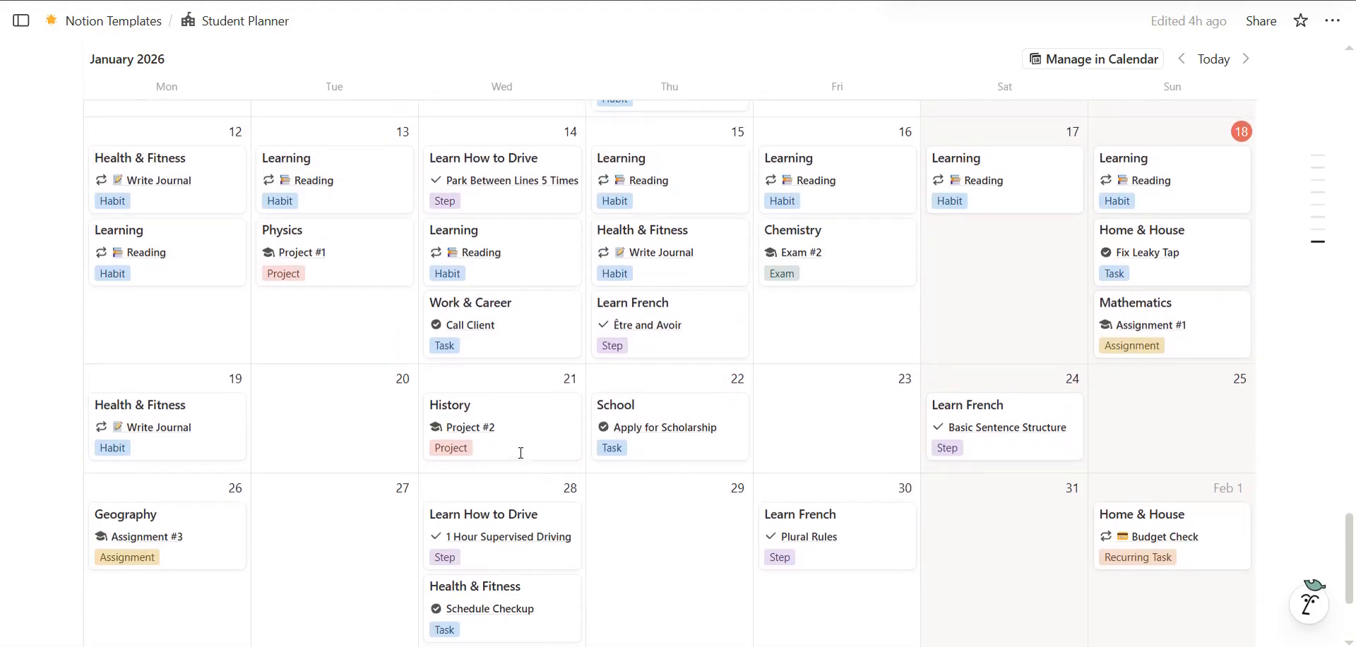
{"action": "scroll", "coordinate": [887, 372], "scroll_direction": "up", "scroll_amount": 3}
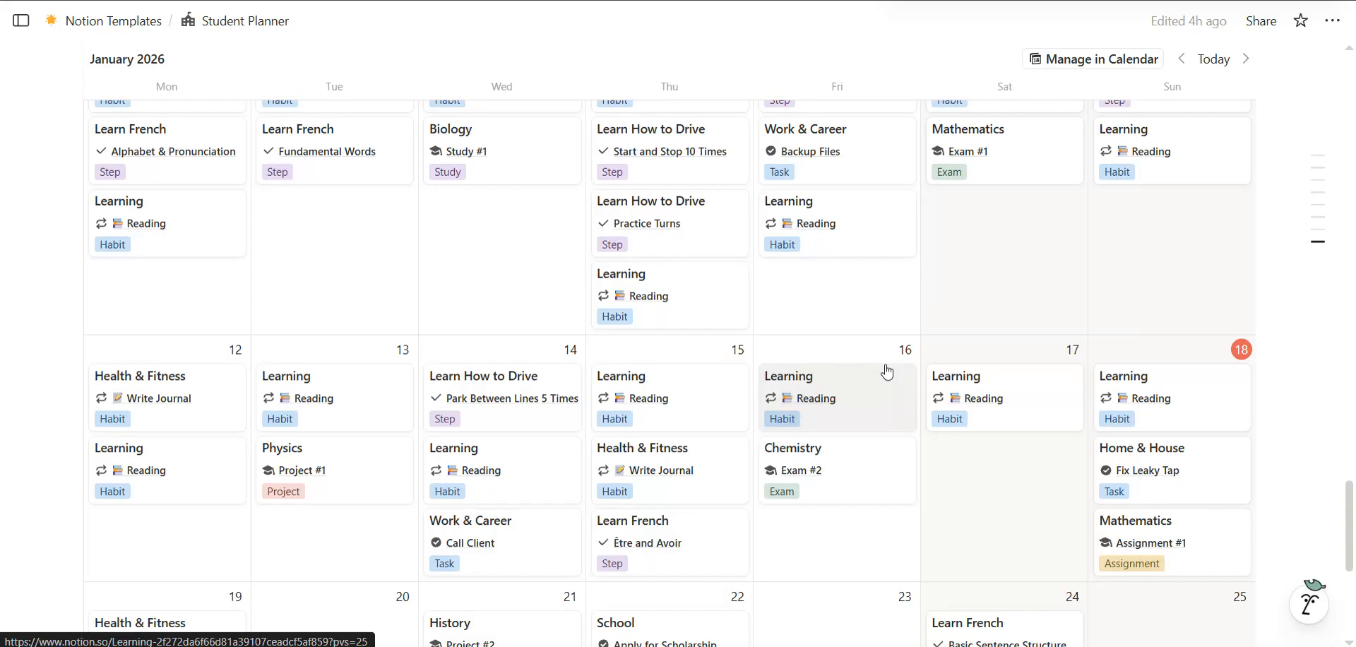
Return to the Student Planner's Navigation section and open the Academic Tracker page
{"action": "scroll", "coordinate": [888, 373], "scroll_direction": "up", "scroll_amount": 15}
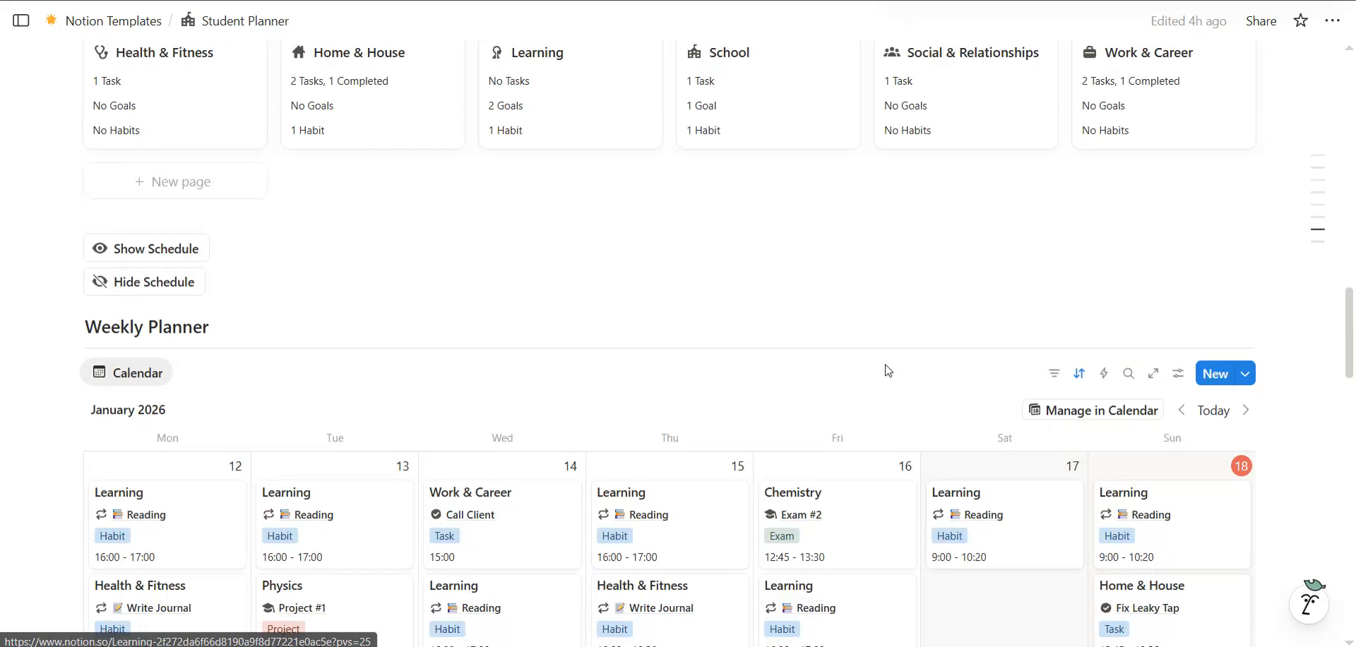
{"action": "scroll", "coordinate": [823, 278], "scroll_direction": "up", "scroll_amount": 15}
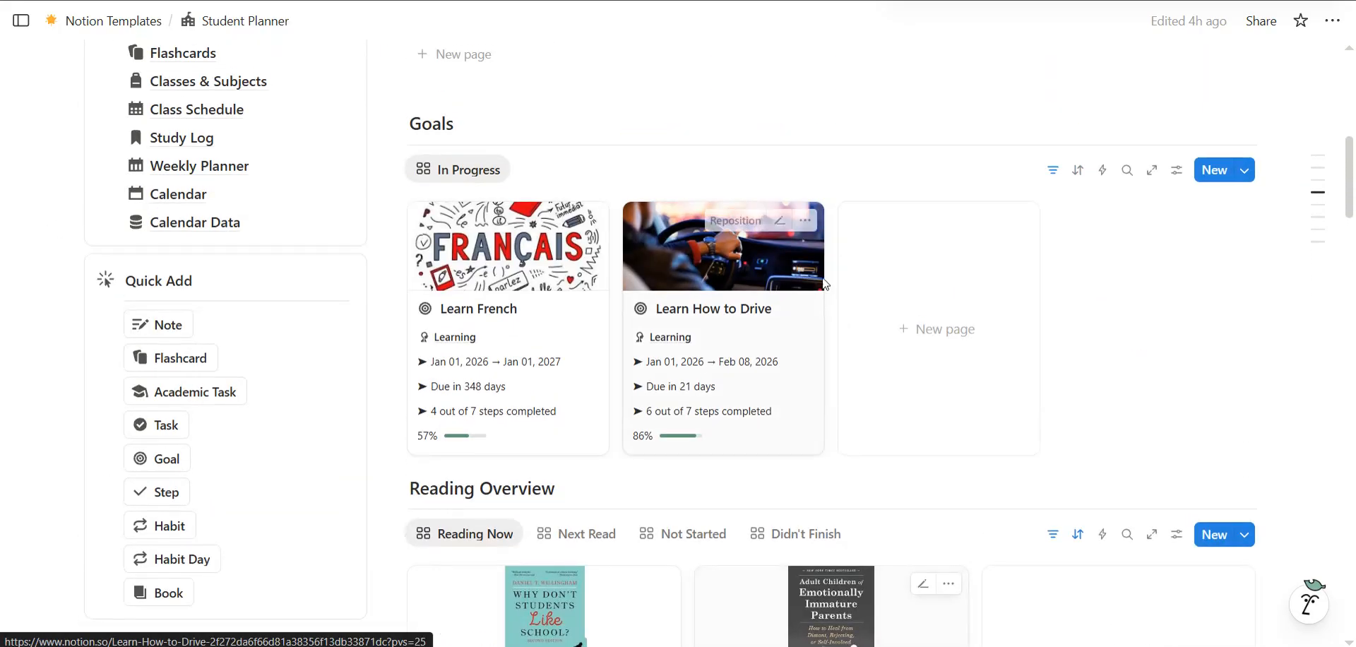
{"action": "scroll", "coordinate": [614, 325], "scroll_direction": "down", "scroll_amount": 2}
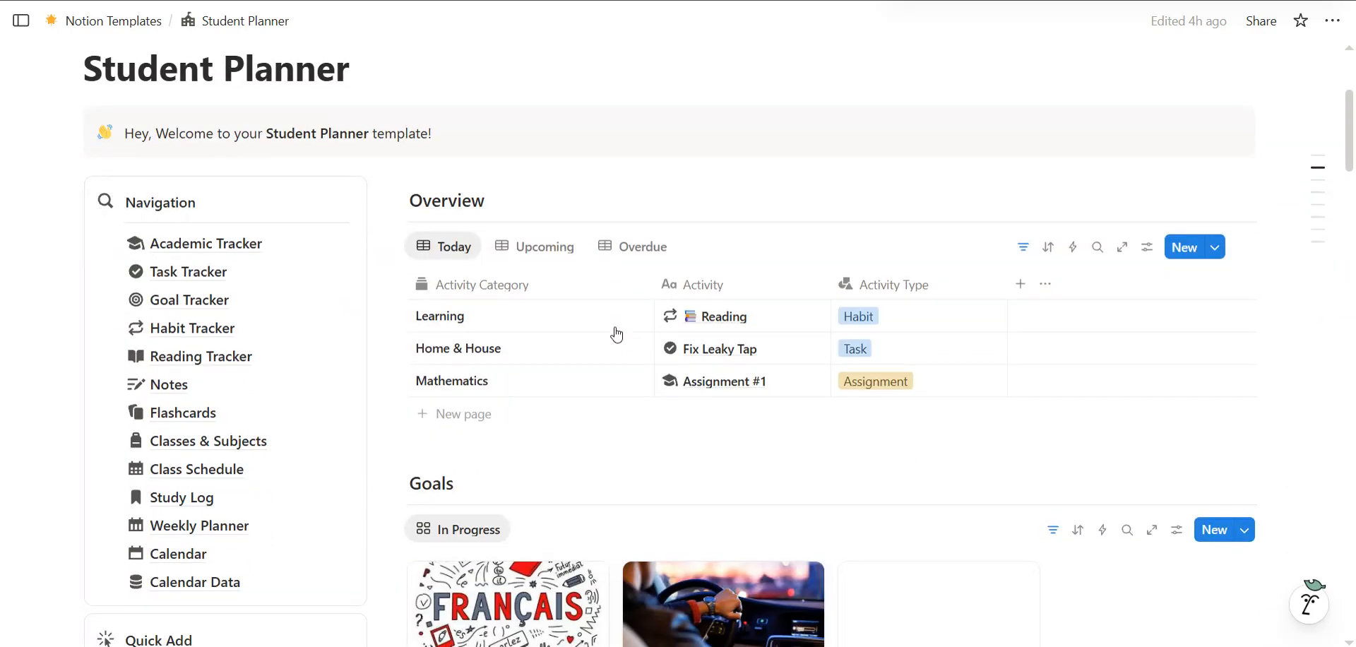
{"action": "left_click", "coordinate": [166, 245]}
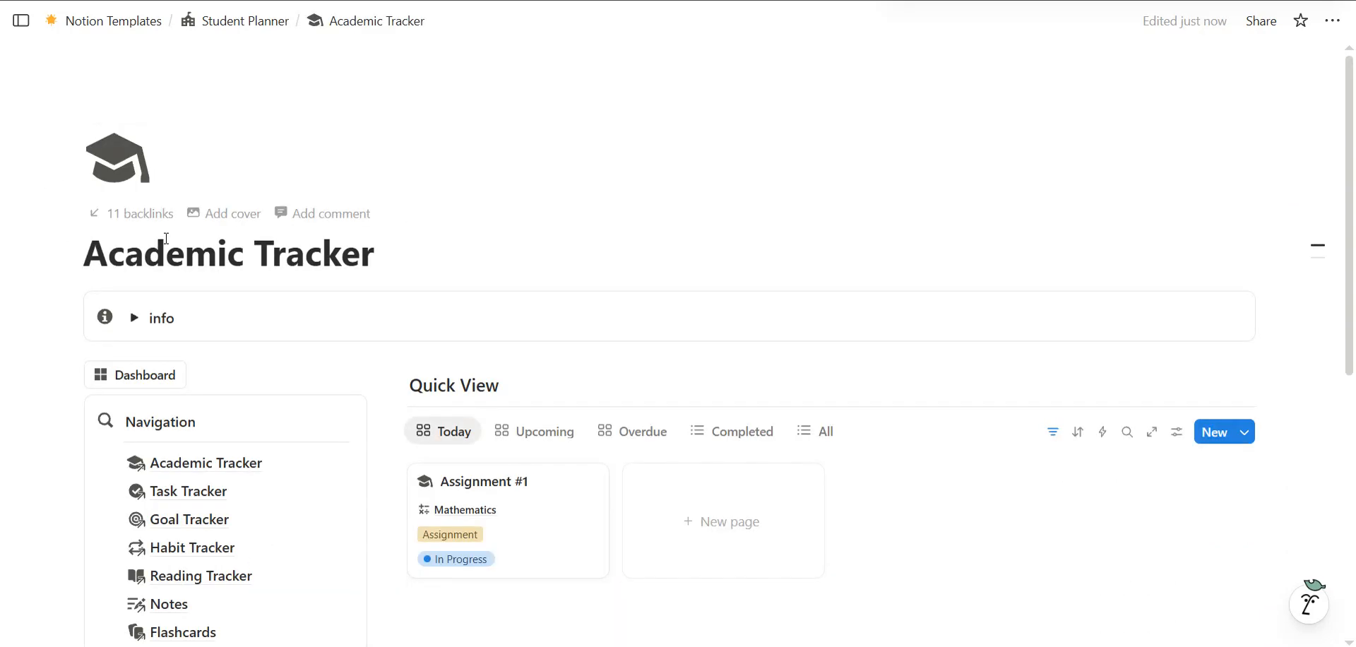
Review the Academic Tracker's Quick View section through its Upcoming, Overdue, Completed and All views
{"action": "scroll", "coordinate": [273, 296], "scroll_direction": "down", "scroll_amount": 8}
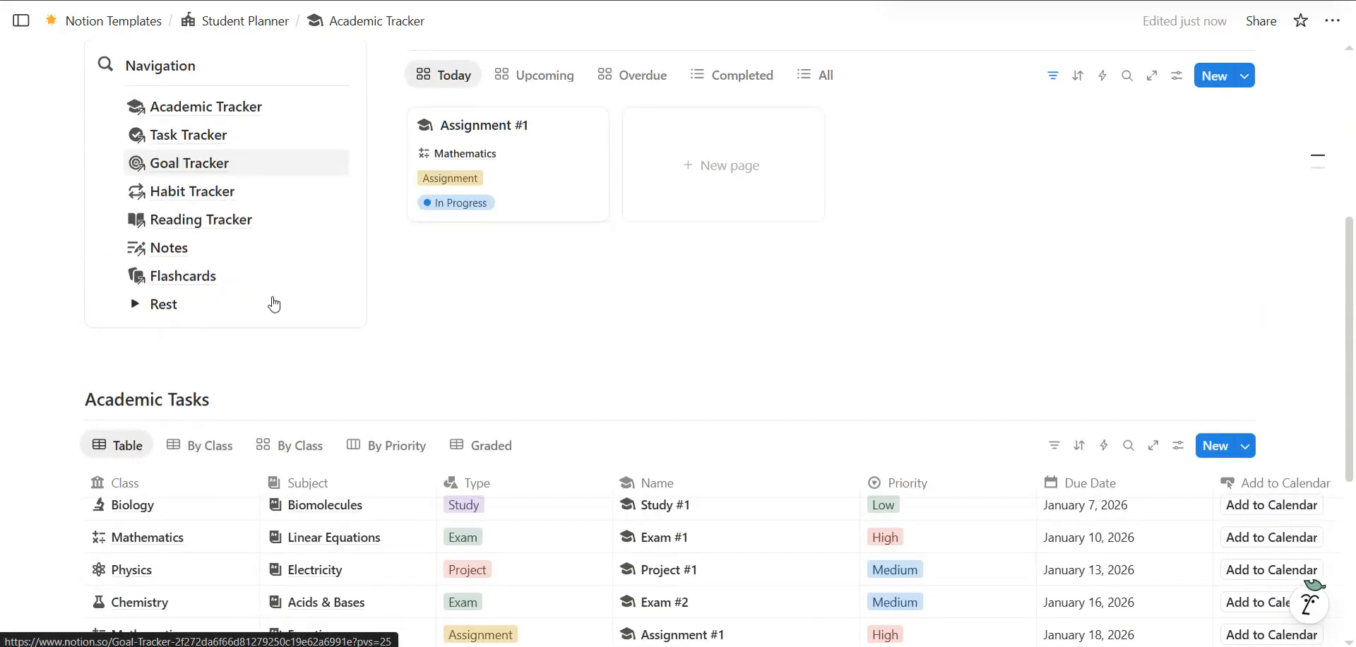
{"action": "scroll", "coordinate": [273, 297], "scroll_direction": "up", "scroll_amount": 5}
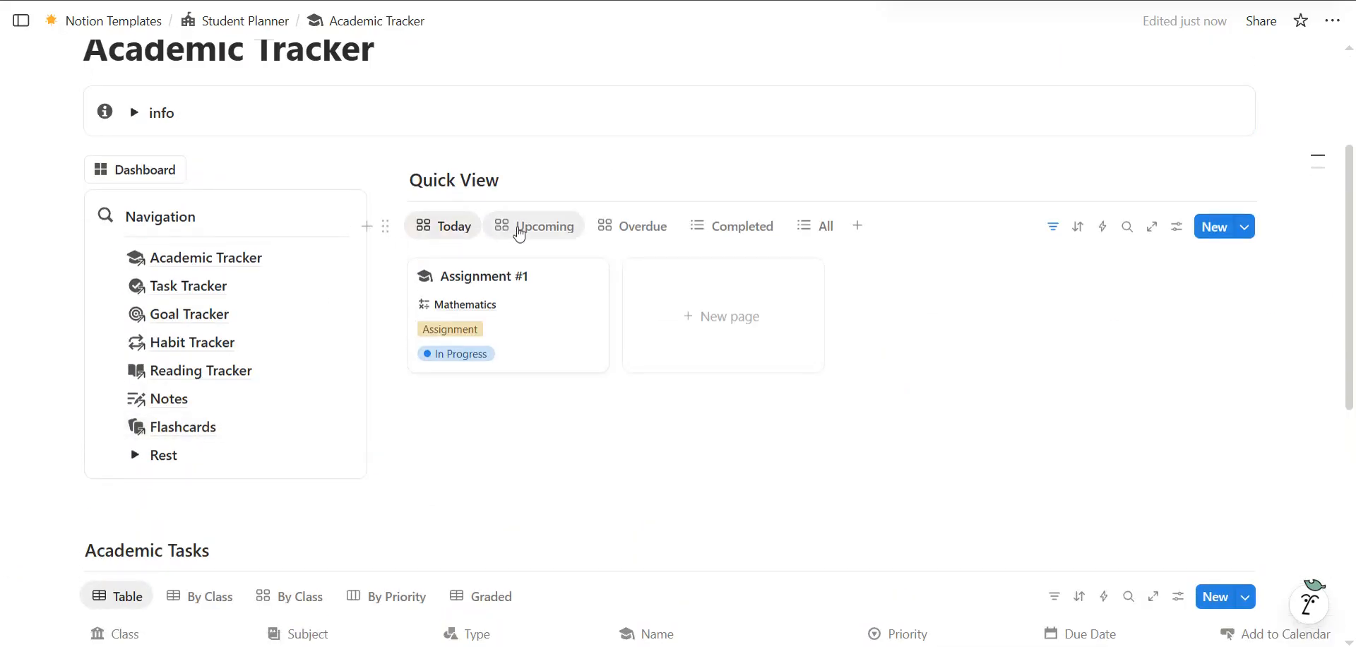
{"action": "left_click", "coordinate": [519, 230]}
{"action": "left_click", "coordinate": [597, 232]}
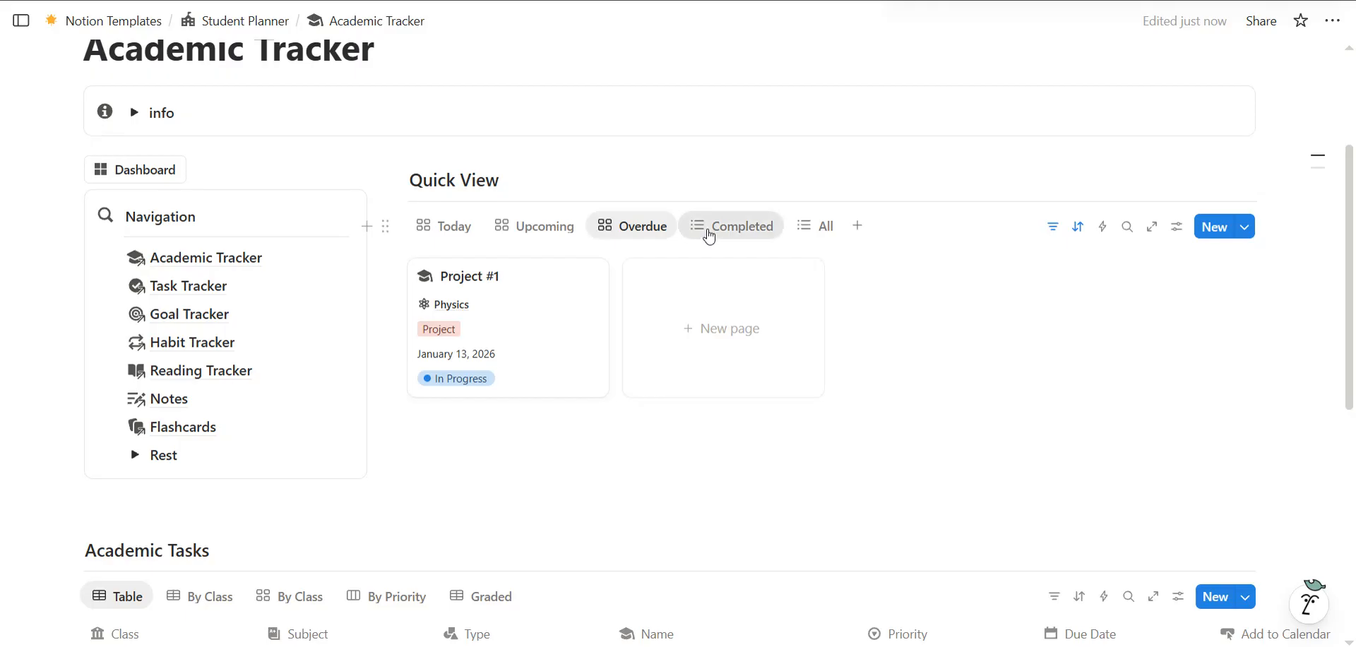
{"action": "left_click", "coordinate": [708, 230]}
{"action": "left_click", "coordinate": [814, 228]}
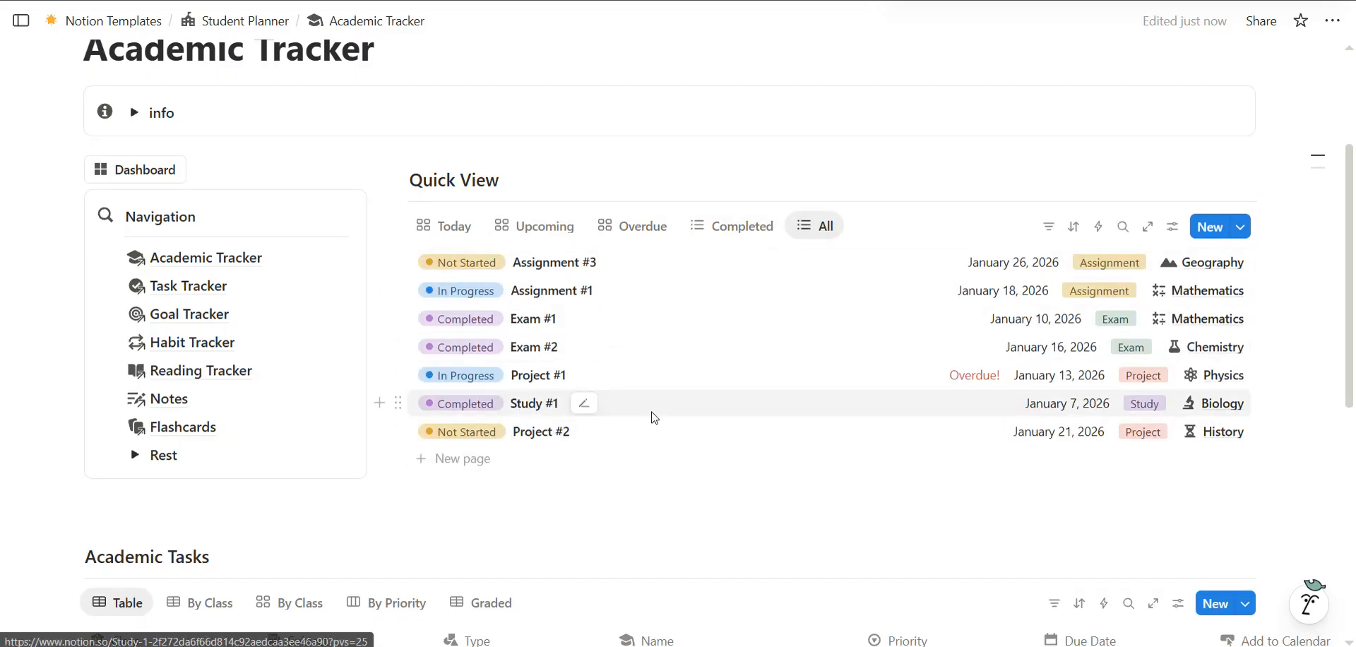
Look through the Academic Tasks database in its By Class table, By Class gallery and By Priority views
{"action": "scroll", "coordinate": [651, 414], "scroll_direction": "down", "scroll_amount": 2}
{"action": "scroll", "coordinate": [651, 414], "scroll_direction": "down", "scroll_amount": 5}
{"action": "scroll", "coordinate": [648, 381], "scroll_direction": "up", "scroll_amount": 1}
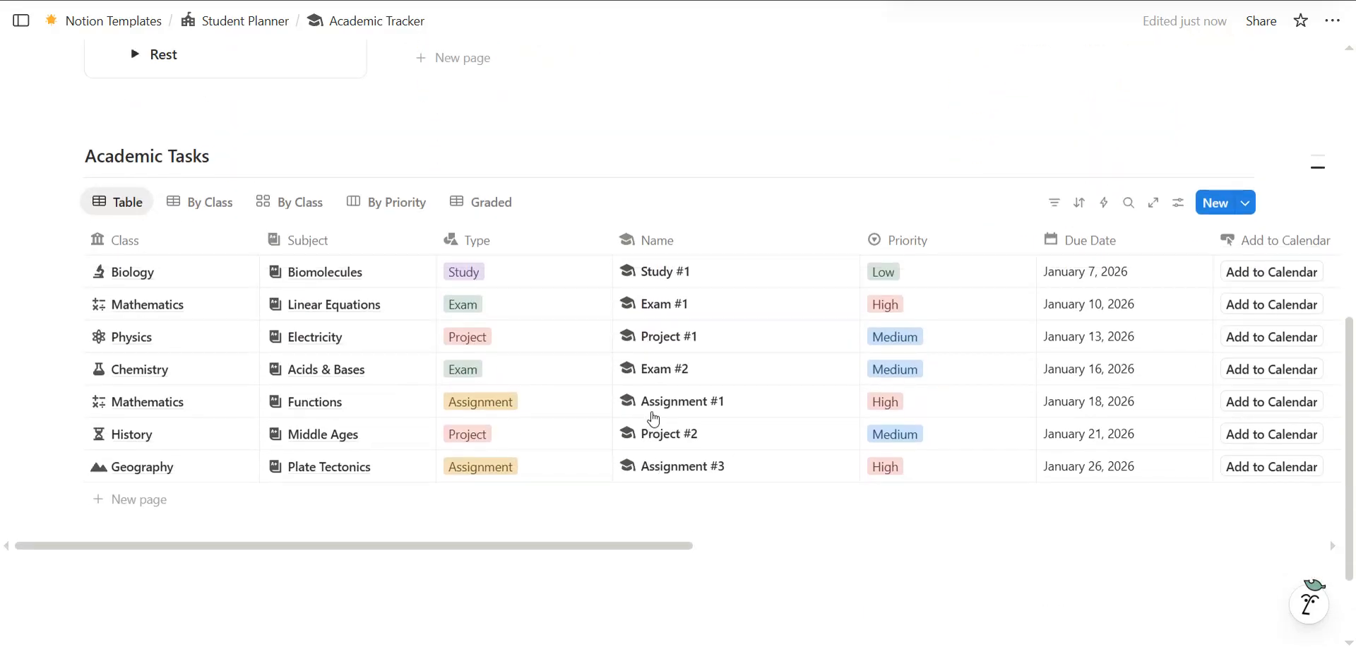
{"action": "left_click", "coordinate": [194, 207]}
{"action": "left_click", "coordinate": [194, 205]}
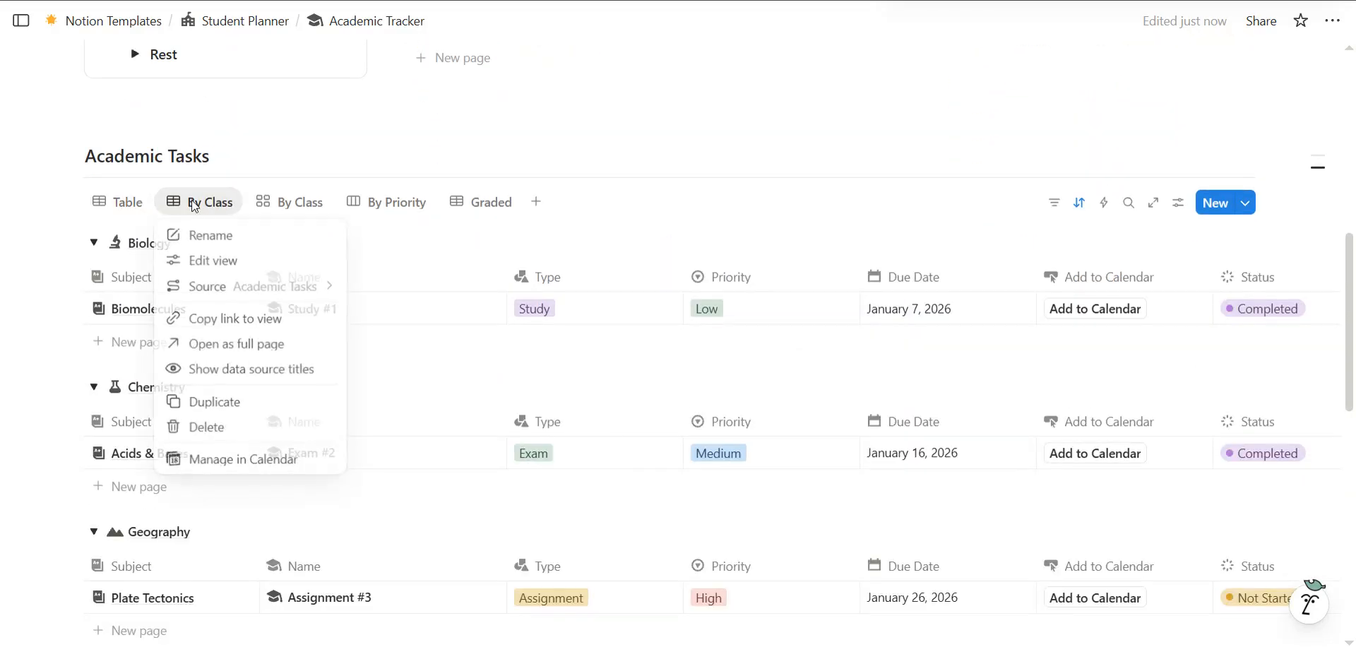
{"action": "left_click", "coordinate": [300, 212]}
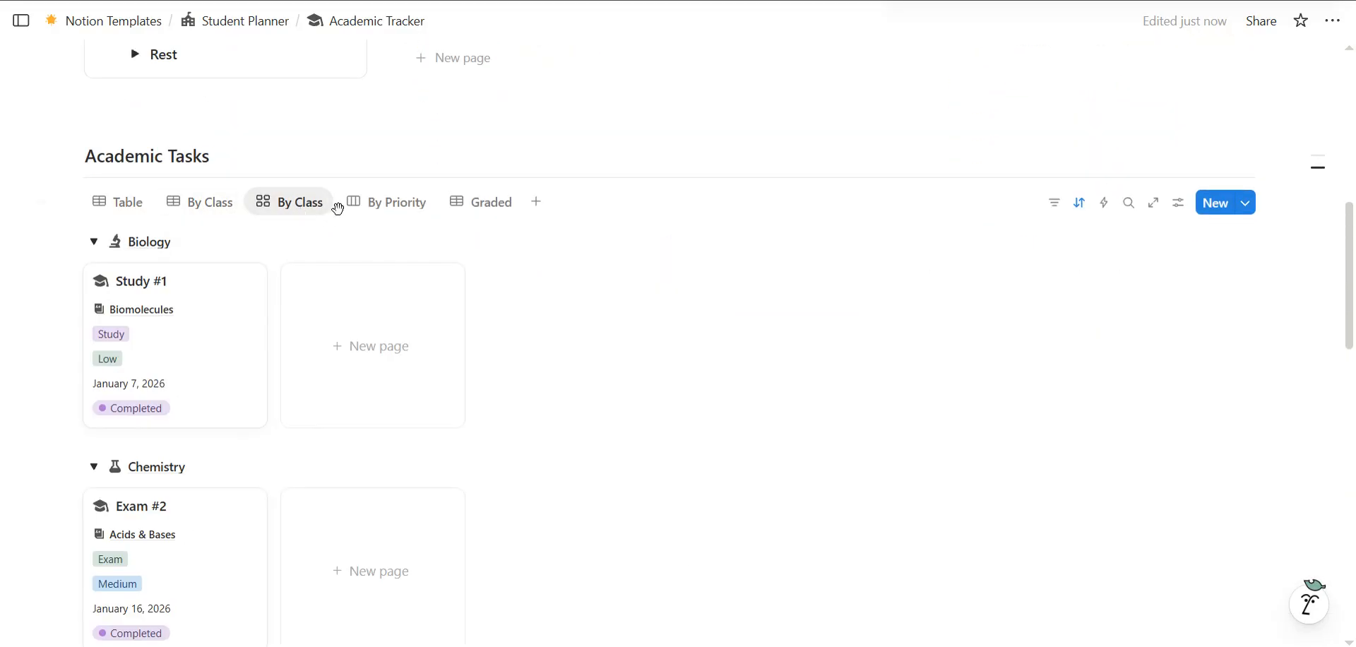
{"action": "left_click", "coordinate": [384, 211]}
Show the Graded view of Academic Tasks and examine its Grade, Weight and Weighted Grade columns
{"action": "left_click", "coordinate": [460, 205]}
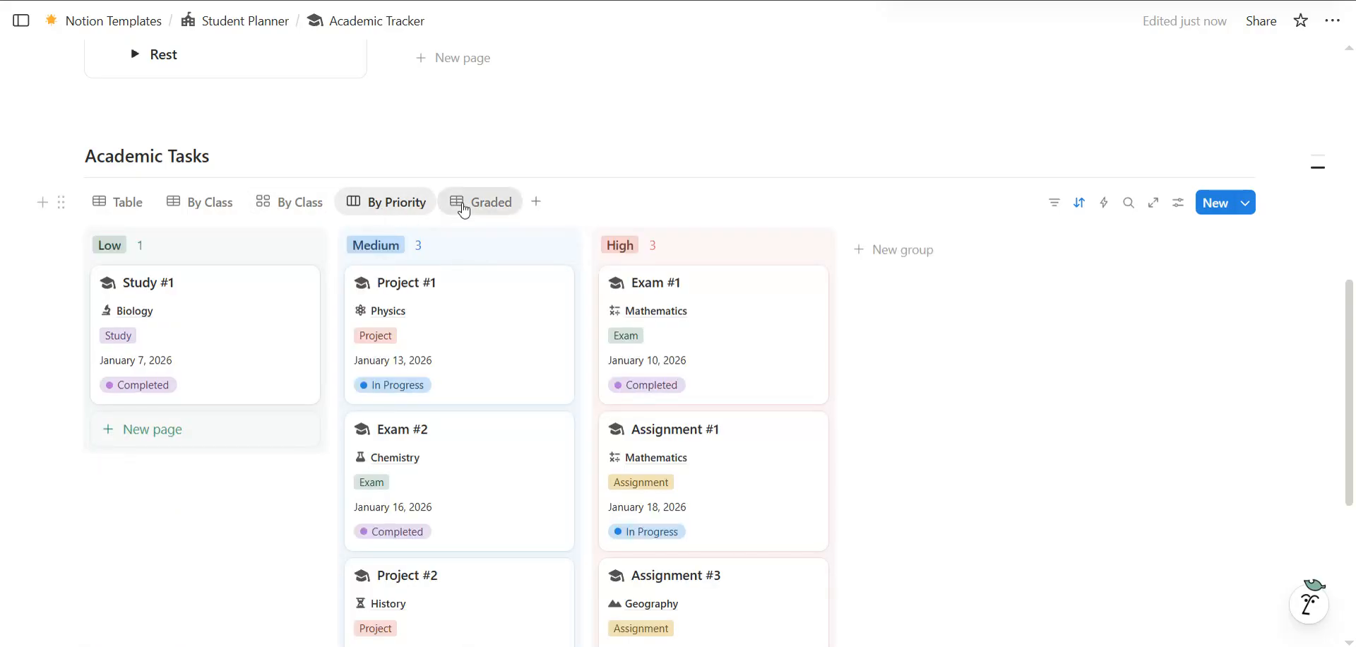
{"action": "scroll", "coordinate": [599, 416], "scroll_direction": "right", "scroll_amount": 5}
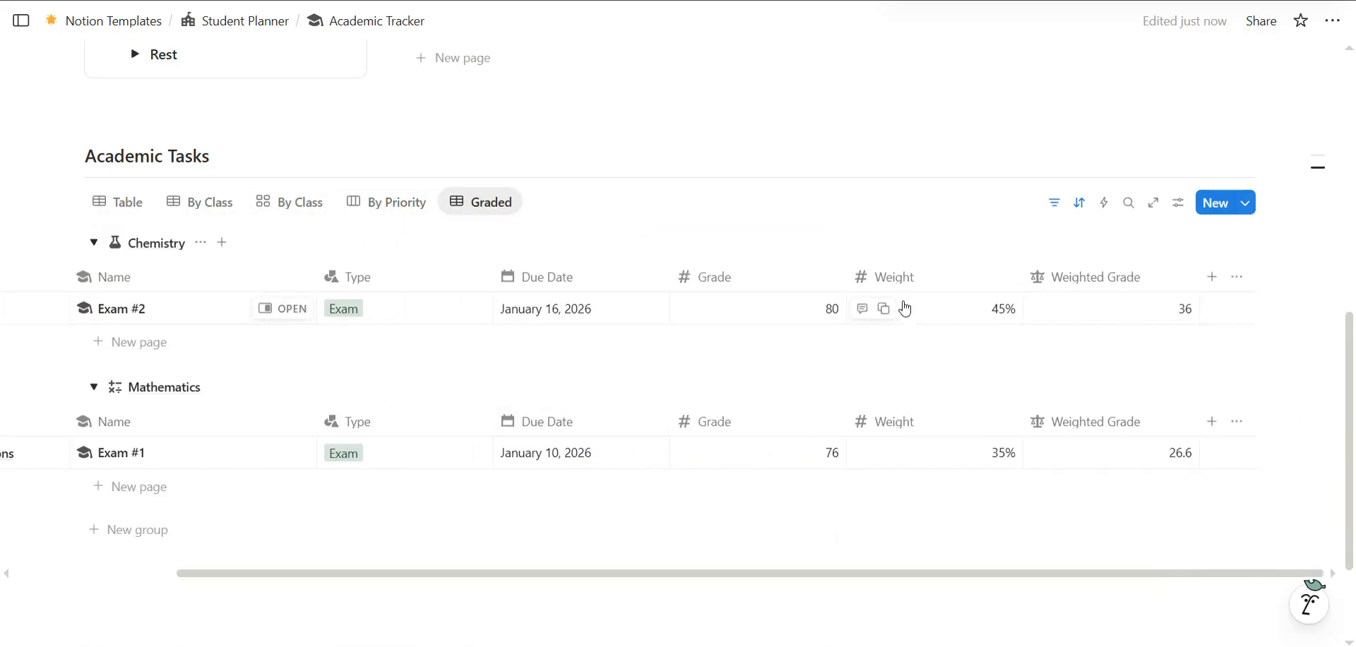
{"action": "scroll", "coordinate": [727, 327], "scroll_direction": "left", "scroll_amount": 5}
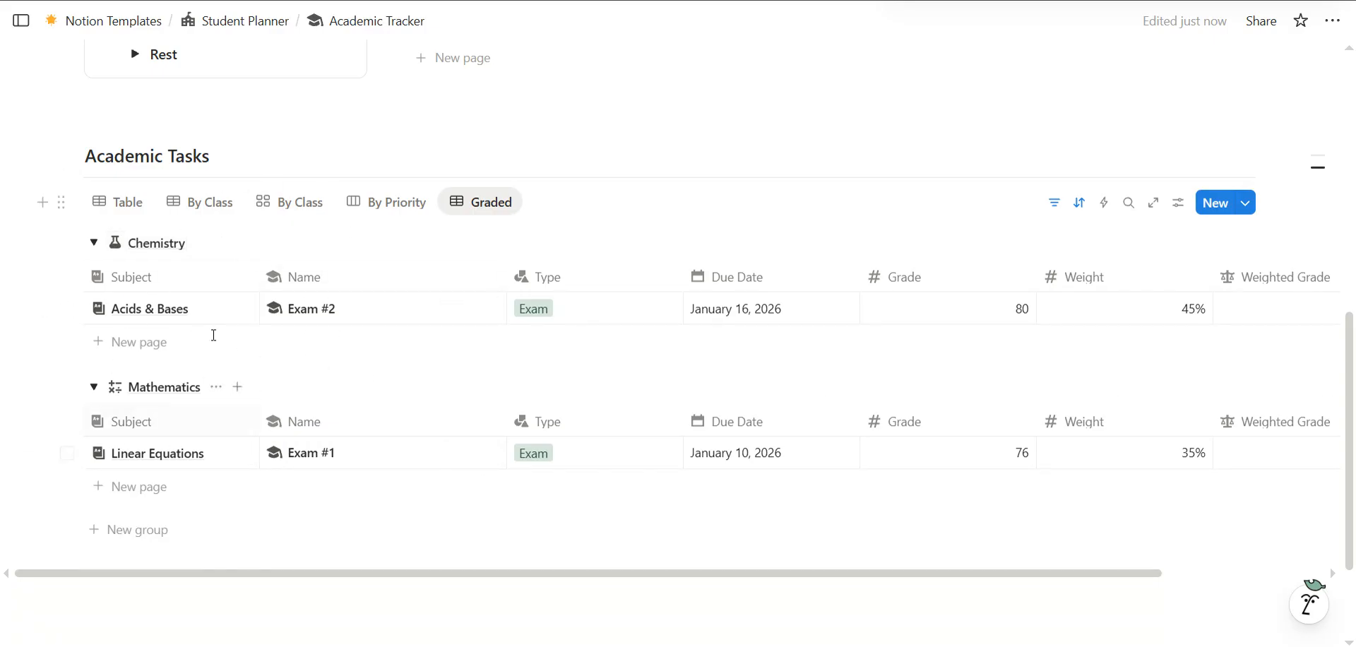
{"action": "scroll", "coordinate": [495, 431], "scroll_direction": "right", "scroll_amount": 3}
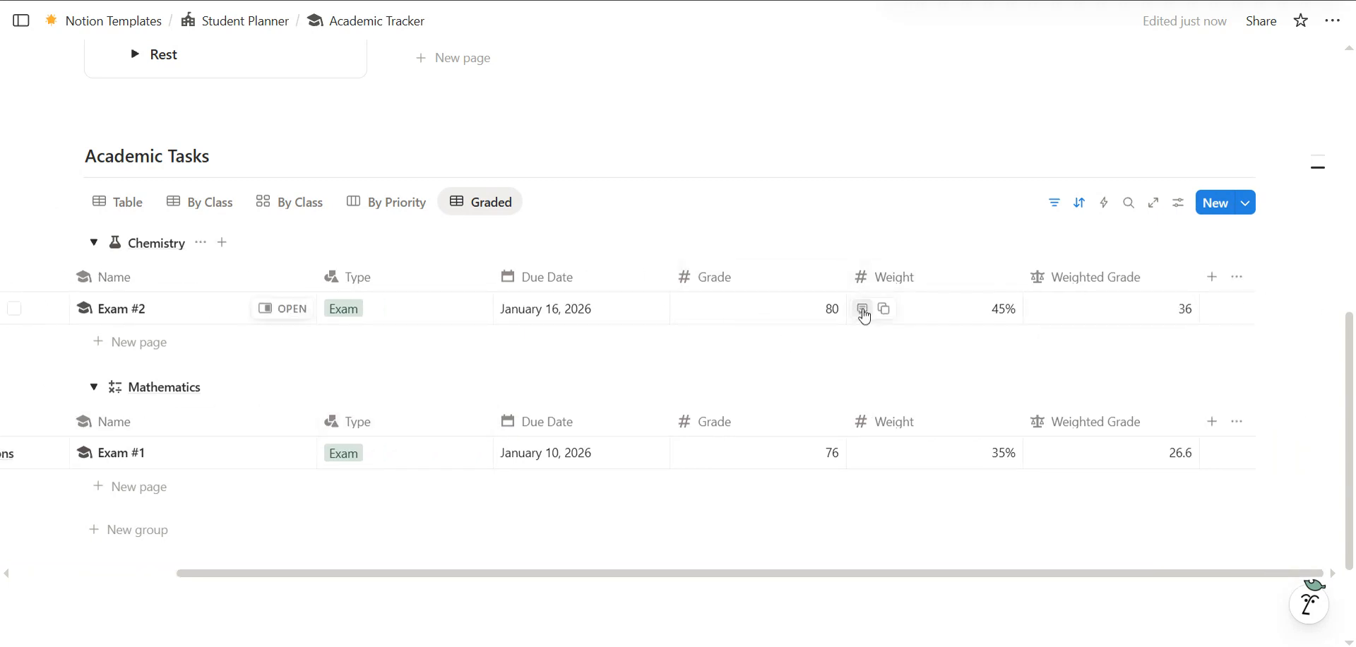
{"action": "scroll", "coordinate": [600, 385], "scroll_direction": "left", "scroll_amount": 3}
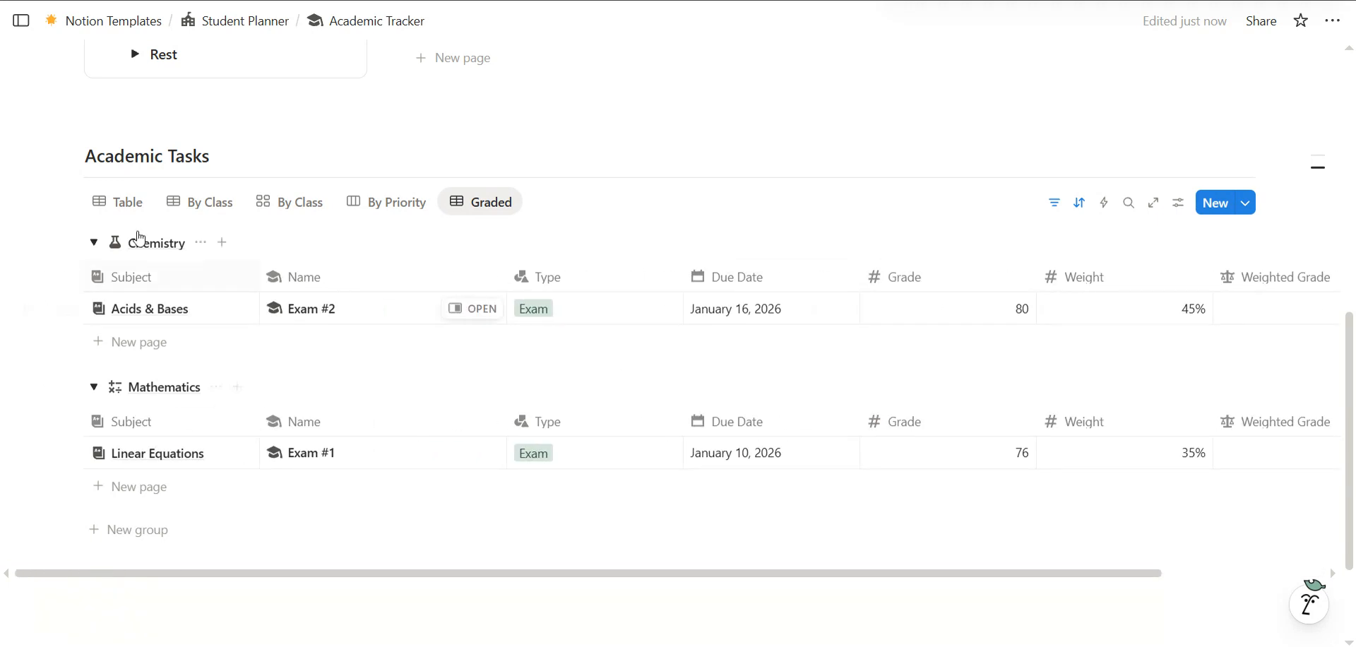
Return Academic Tasks to the Table view and inspect the Type, Priority and Due Date options of Assignment #3 without changing them
{"action": "left_click", "coordinate": [110, 212]}
{"action": "scroll", "coordinate": [108, 219], "scroll_direction": "down", "scroll_amount": 3}
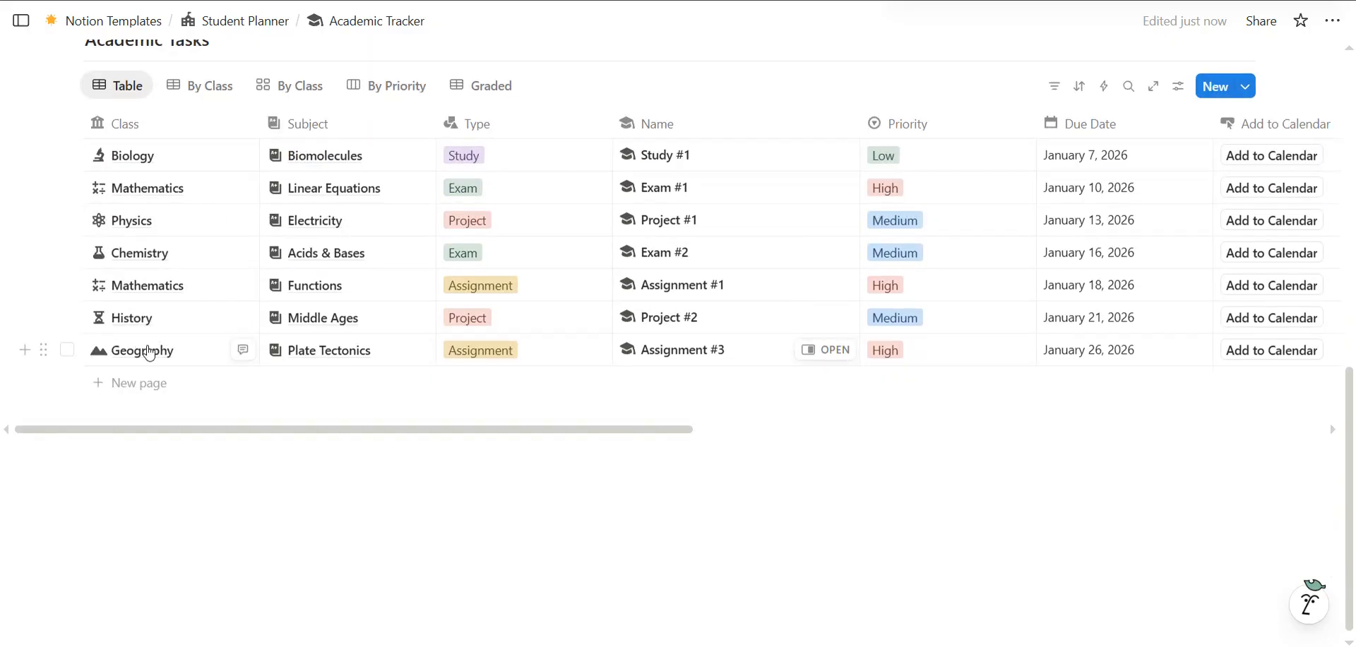
{"action": "left_click", "coordinate": [540, 349]}
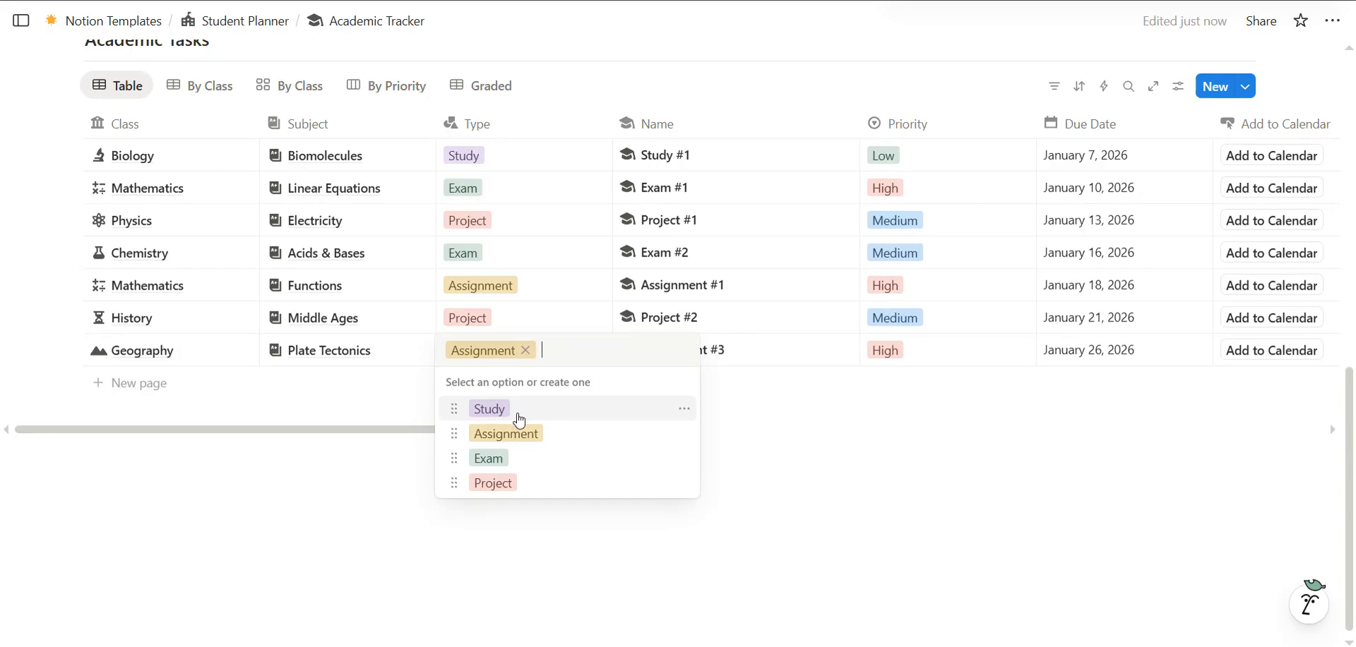
{"action": "key", "text": "Escape"}
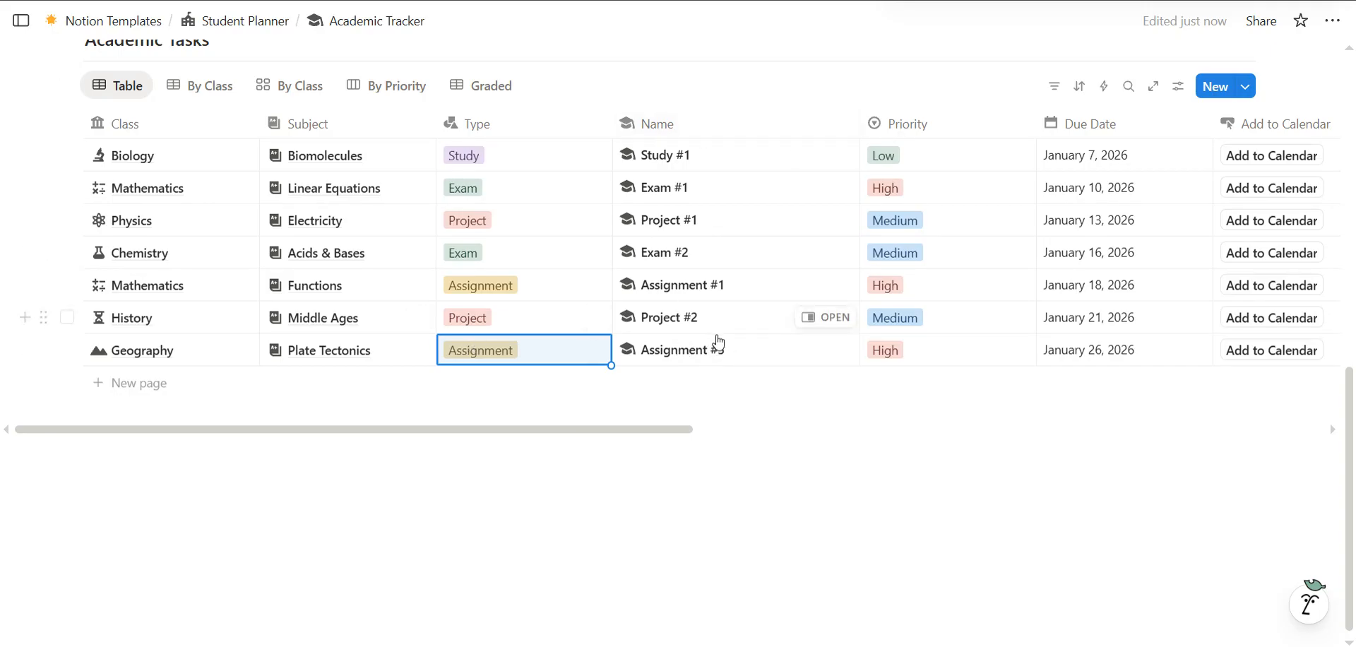
{"action": "scroll", "coordinate": [717, 342], "scroll_direction": "right", "scroll_amount": 3}
{"action": "left_click", "coordinate": [869, 353]}
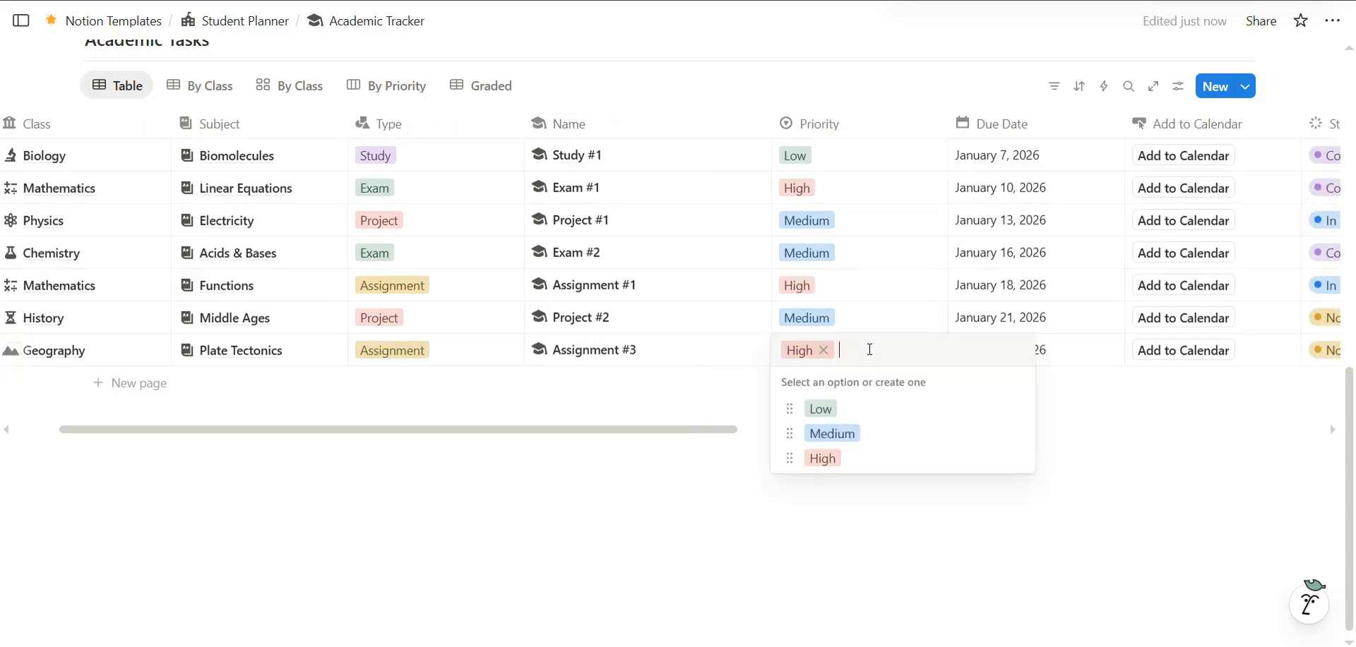
{"action": "key", "text": "Escape"}
{"action": "scroll", "coordinate": [870, 355], "scroll_direction": "right", "scroll_amount": 5}
{"action": "left_click", "coordinate": [858, 353]}
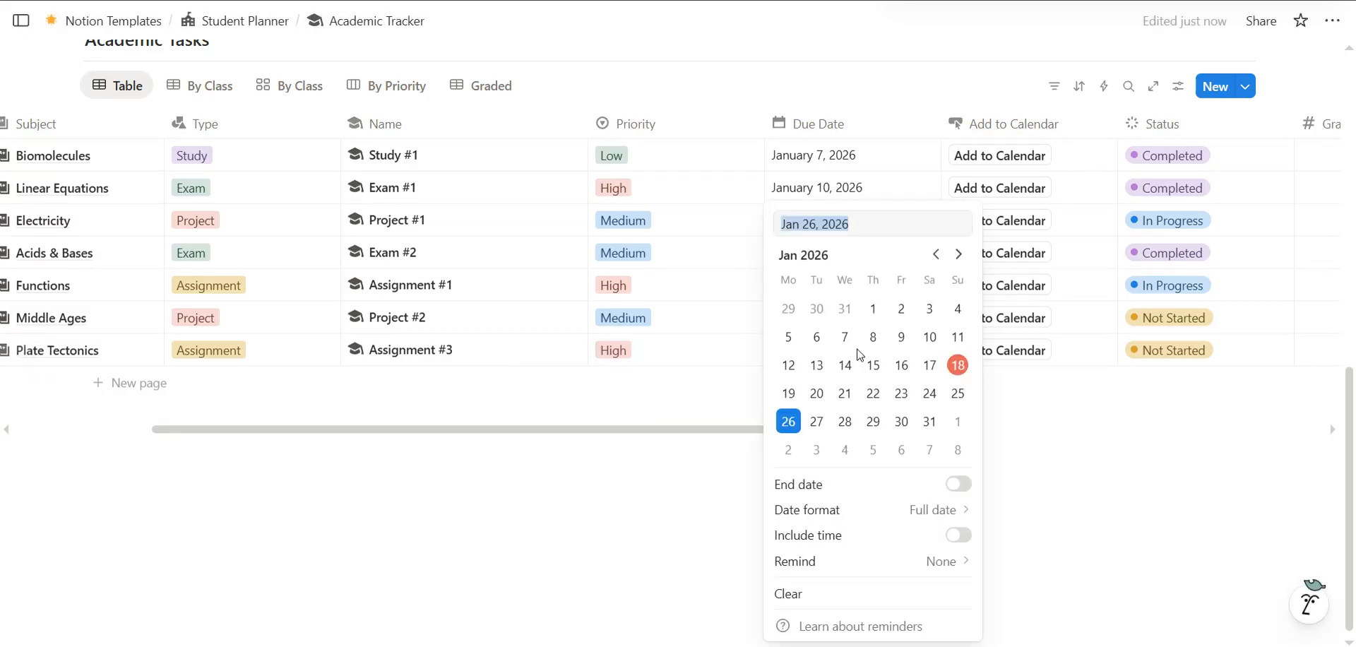
{"action": "key", "text": "Escape"}
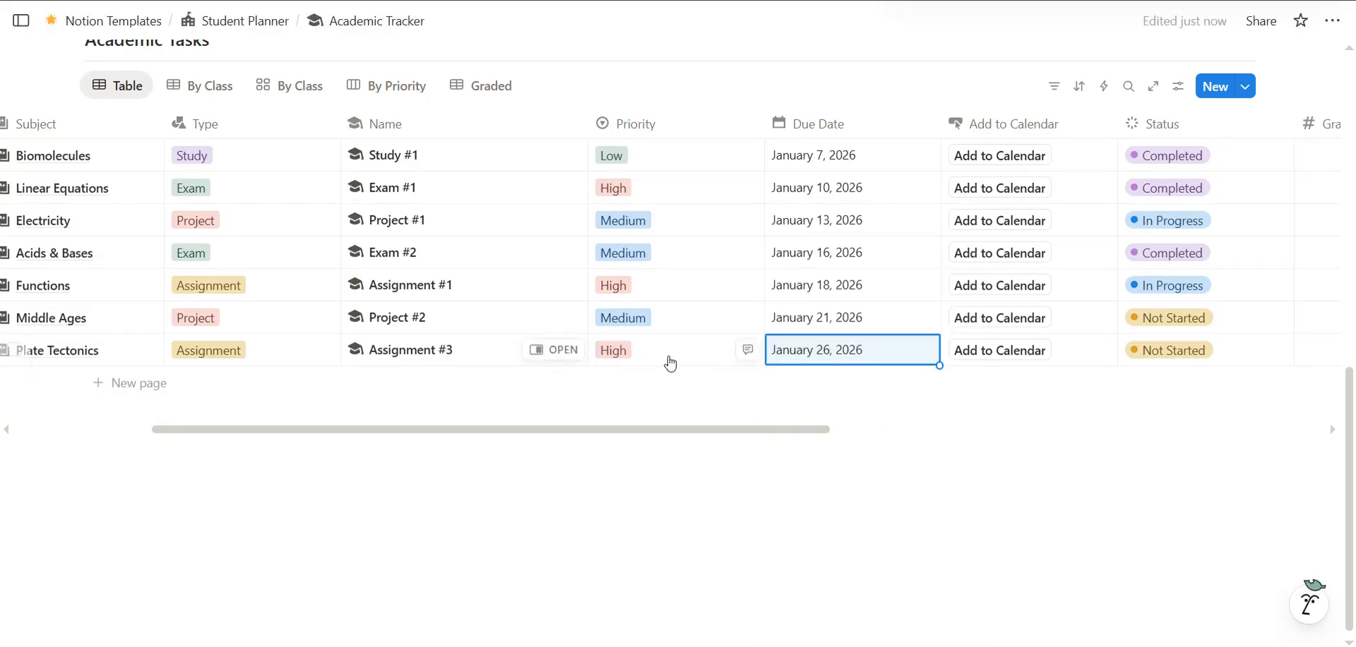
Add a new entry named "Study Functions" at the end of the Academic Tasks table
{"action": "scroll", "coordinate": [748, 357], "scroll_direction": "right", "scroll_amount": 2}
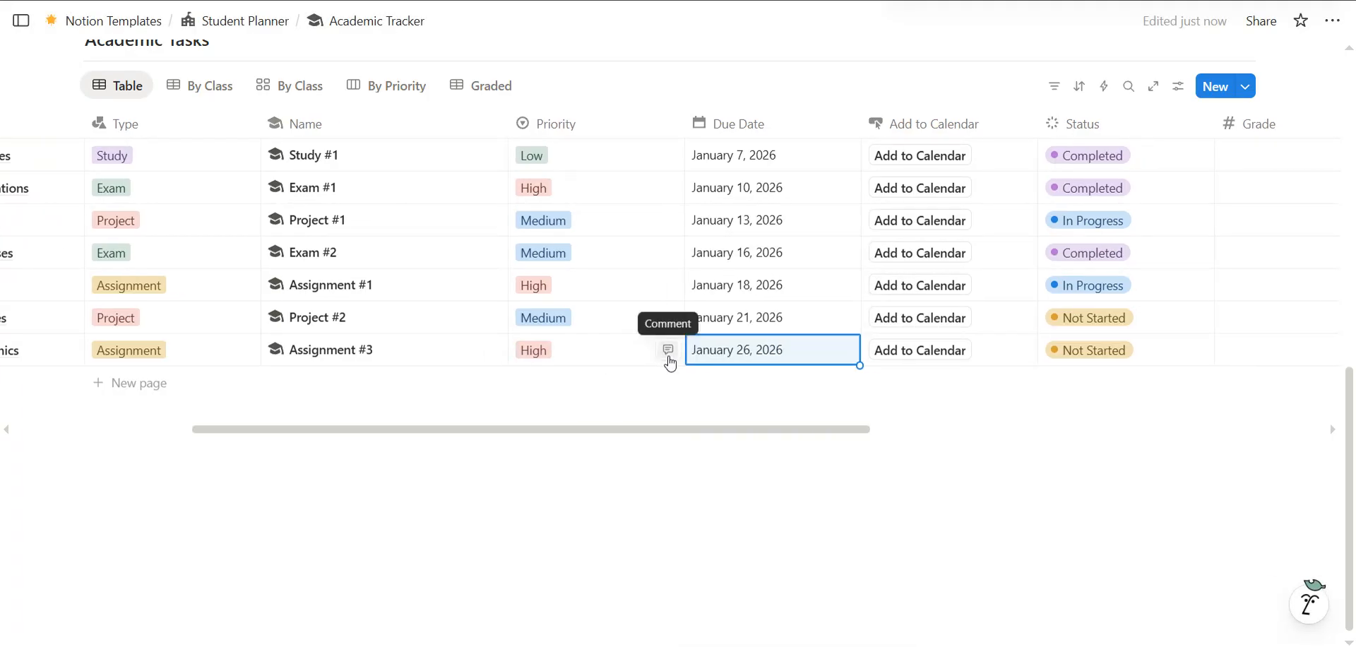
{"action": "scroll", "coordinate": [670, 361], "scroll_direction": "left", "scroll_amount": 5}
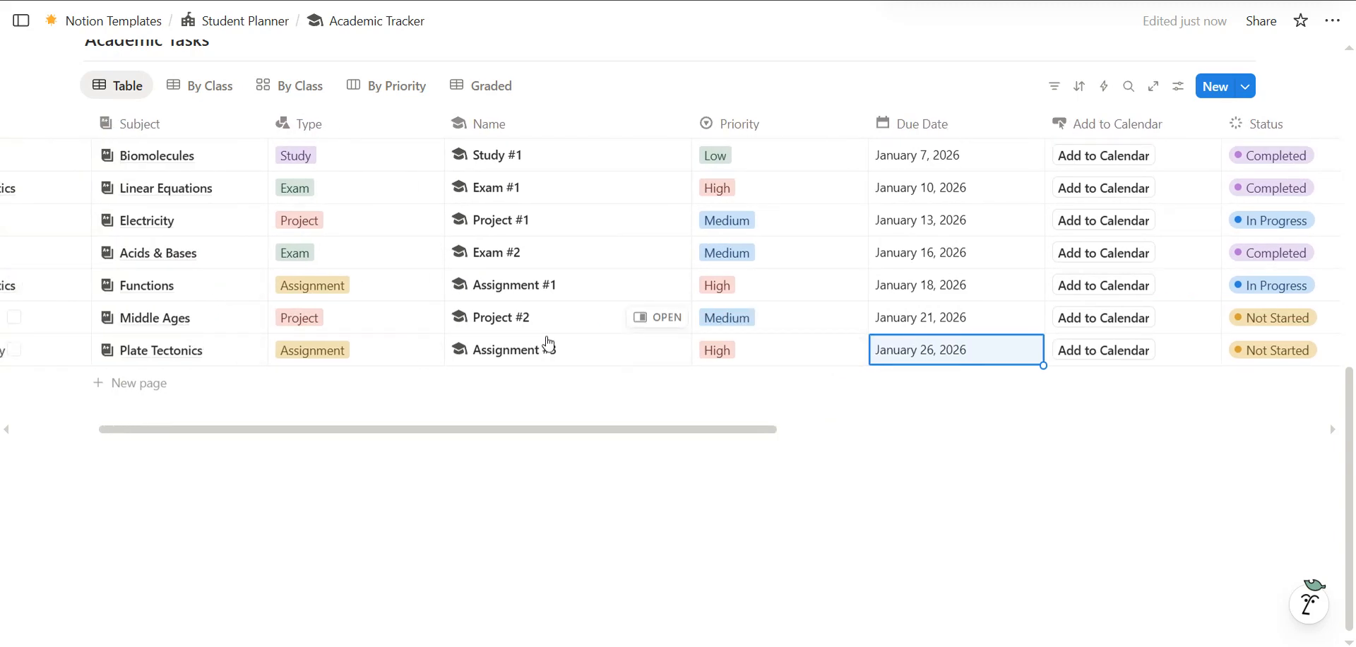
{"action": "scroll", "coordinate": [494, 360], "scroll_direction": "right", "scroll_amount": 8}
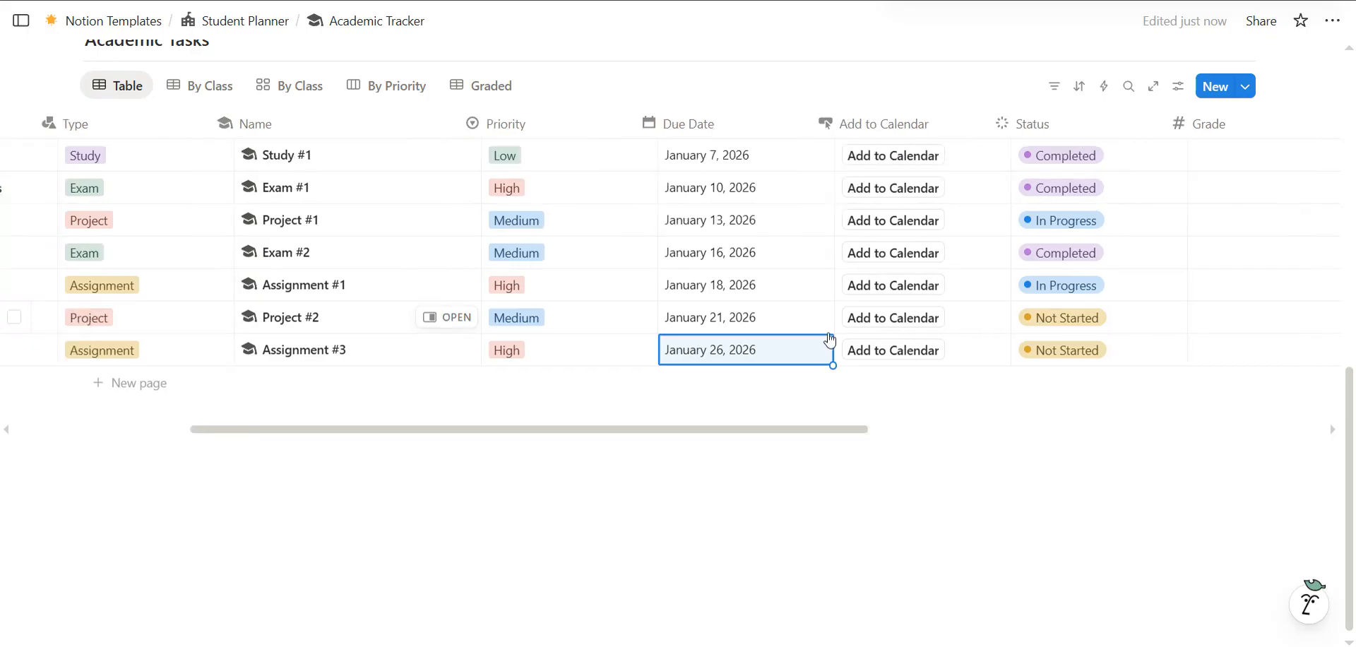
{"action": "scroll", "coordinate": [829, 339], "scroll_direction": "left", "scroll_amount": 6}
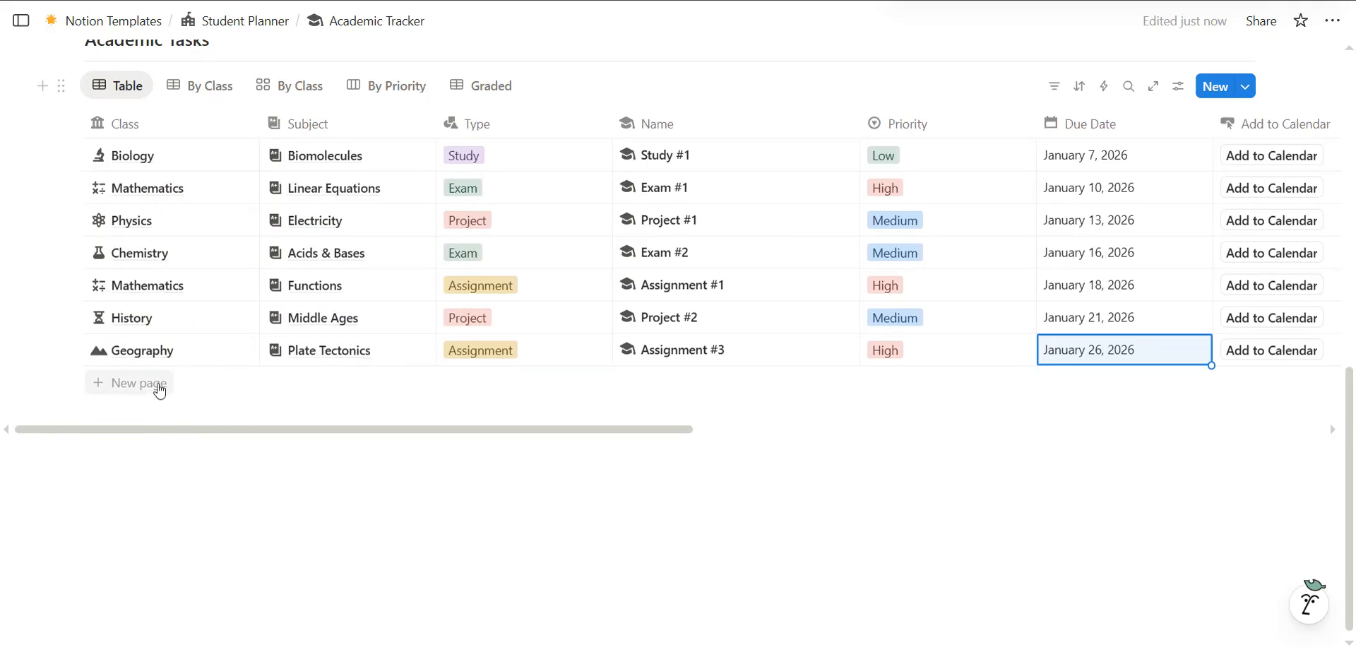
{"action": "left_click", "coordinate": [157, 384]}
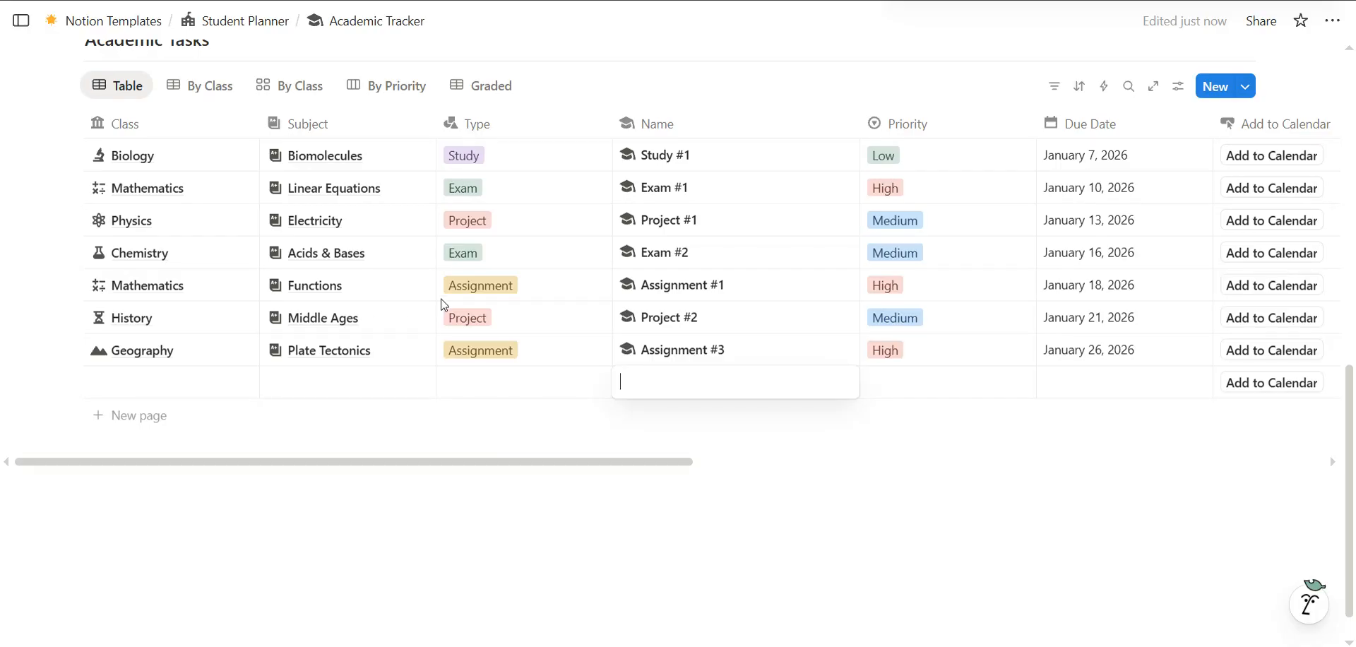
{"action": "type", "text": "Exa"}
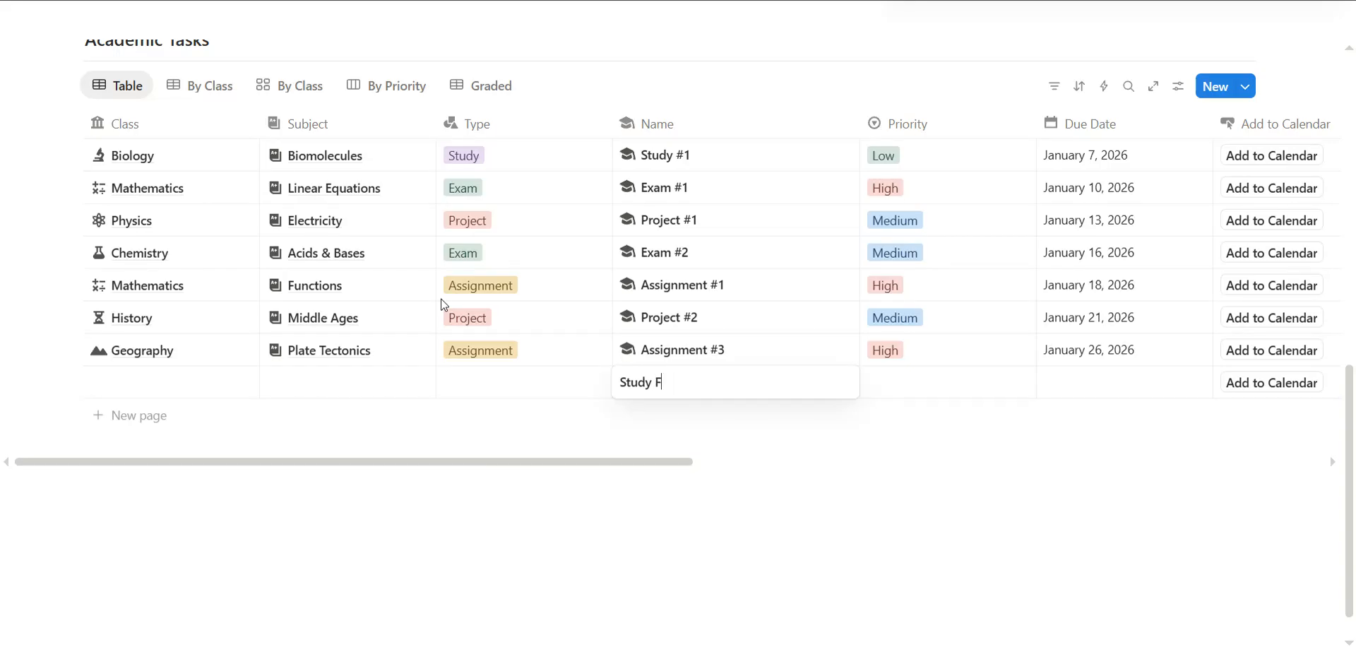
{"action": "type", "text": "s"}
{"action": "key", "text": "Return"}
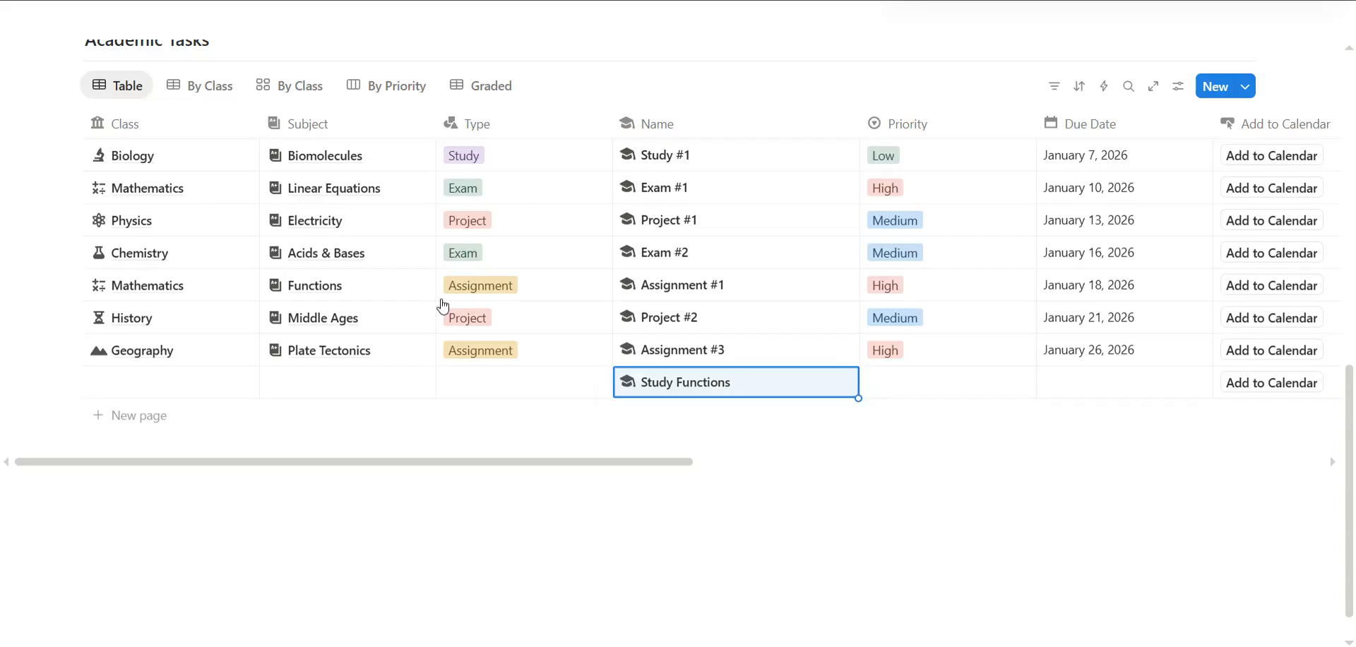
Set the Study Functions task's type to Study and link it to the Functions subject
{"action": "key", "text": "Left"}
{"action": "left_click", "coordinate": [505, 384]}
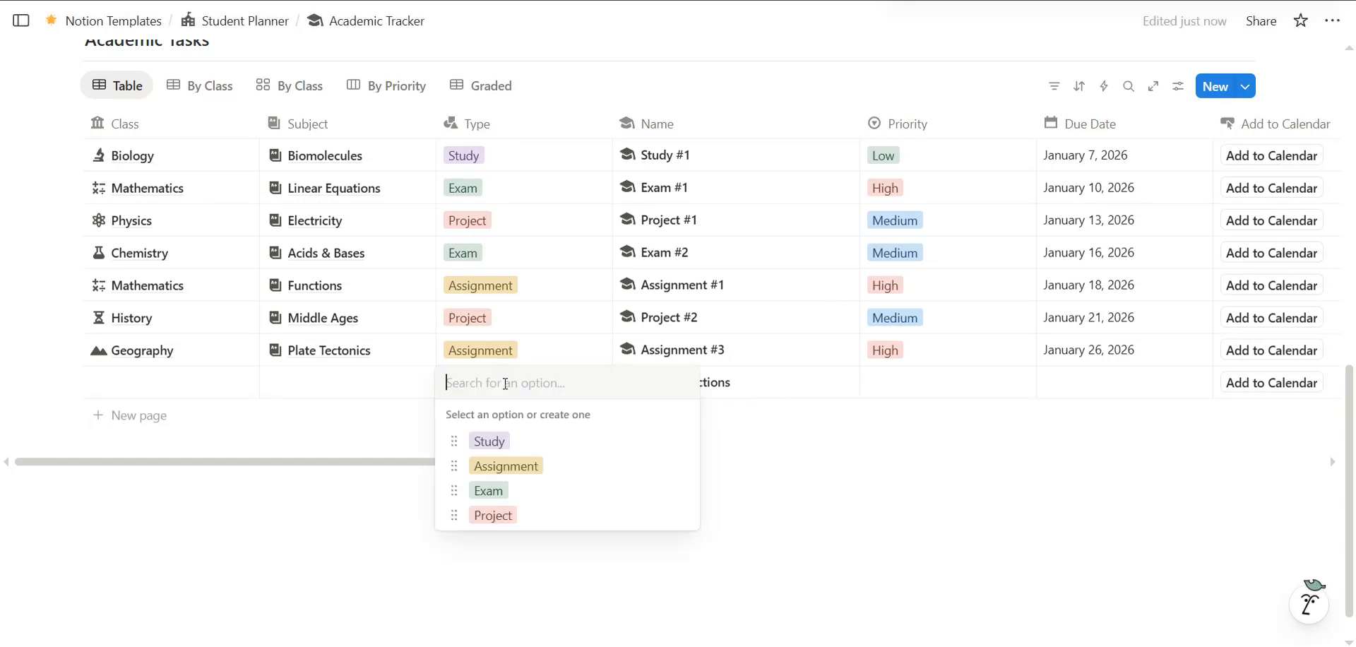
{"action": "left_click", "coordinate": [487, 440]}
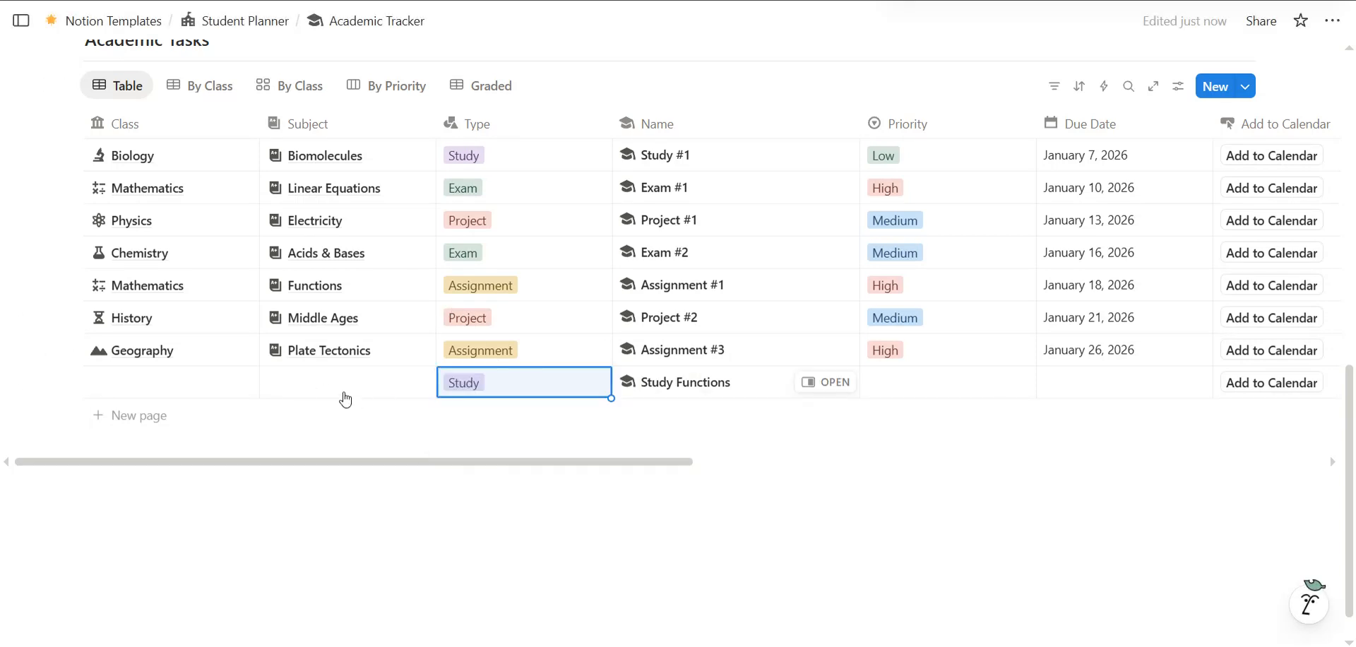
{"action": "left_click", "coordinate": [314, 389]}
{"action": "type", "text": "Functions"}
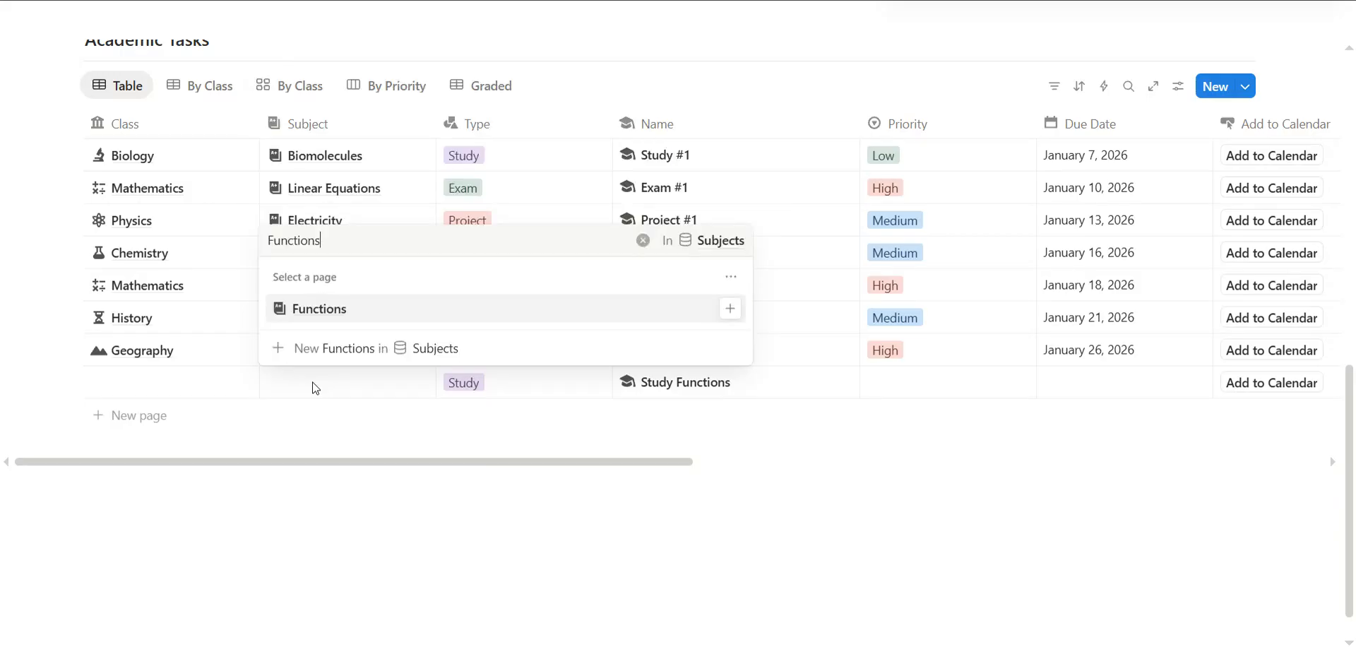
{"action": "key", "text": "Return"}
{"action": "key", "text": "Escape"}
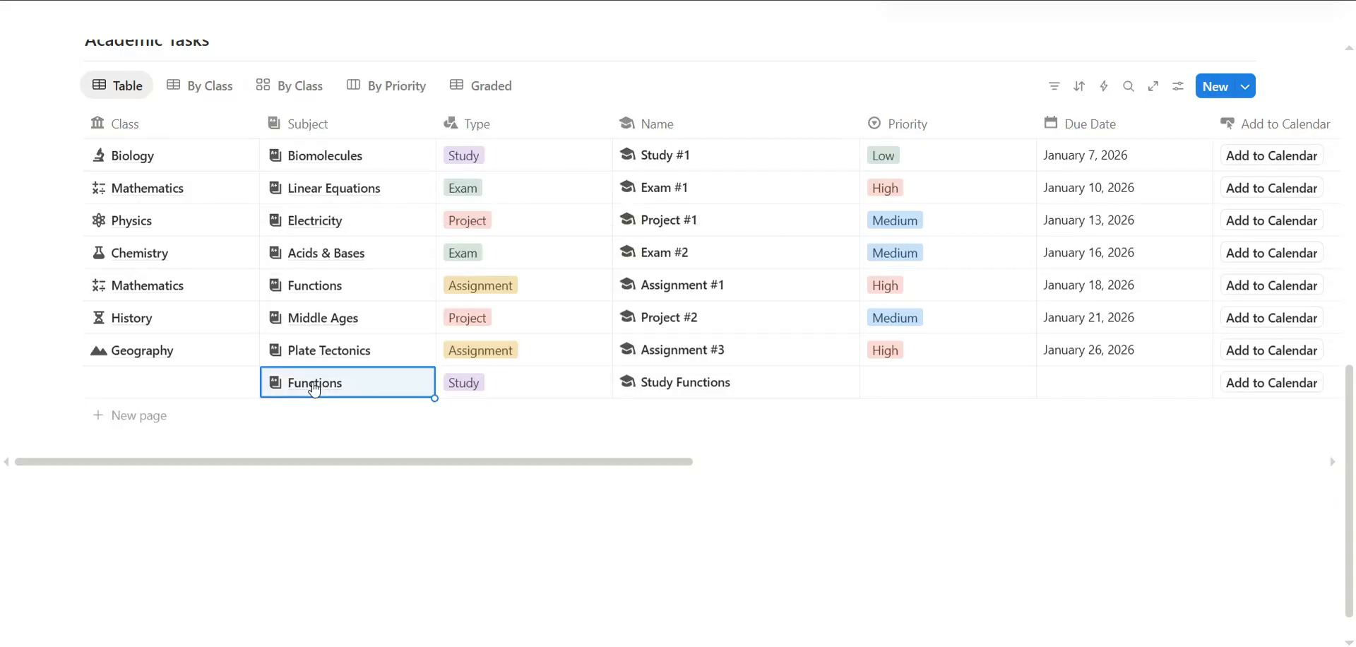
Link the Study Functions task to the Mathematics class
{"action": "key", "text": "Left"}
{"action": "left_click", "coordinate": [192, 384]}
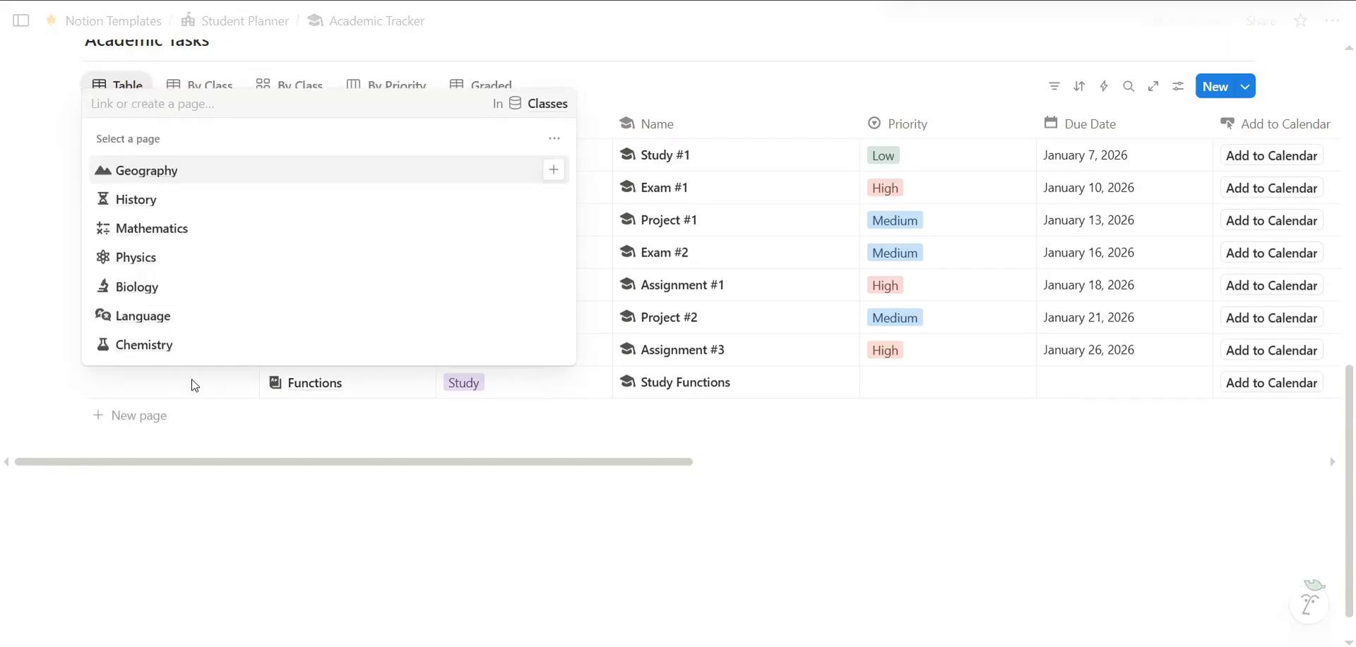
{"action": "type", "text": "M"}
{"action": "key", "text": "Return"}
{"action": "key", "text": "Escape"}
Set the Study Functions task's priority to Low
{"action": "key", "text": "Right"}
{"action": "key", "text": "Right"}
{"action": "key", "text": "Right"}
{"action": "key", "text": "Right"}
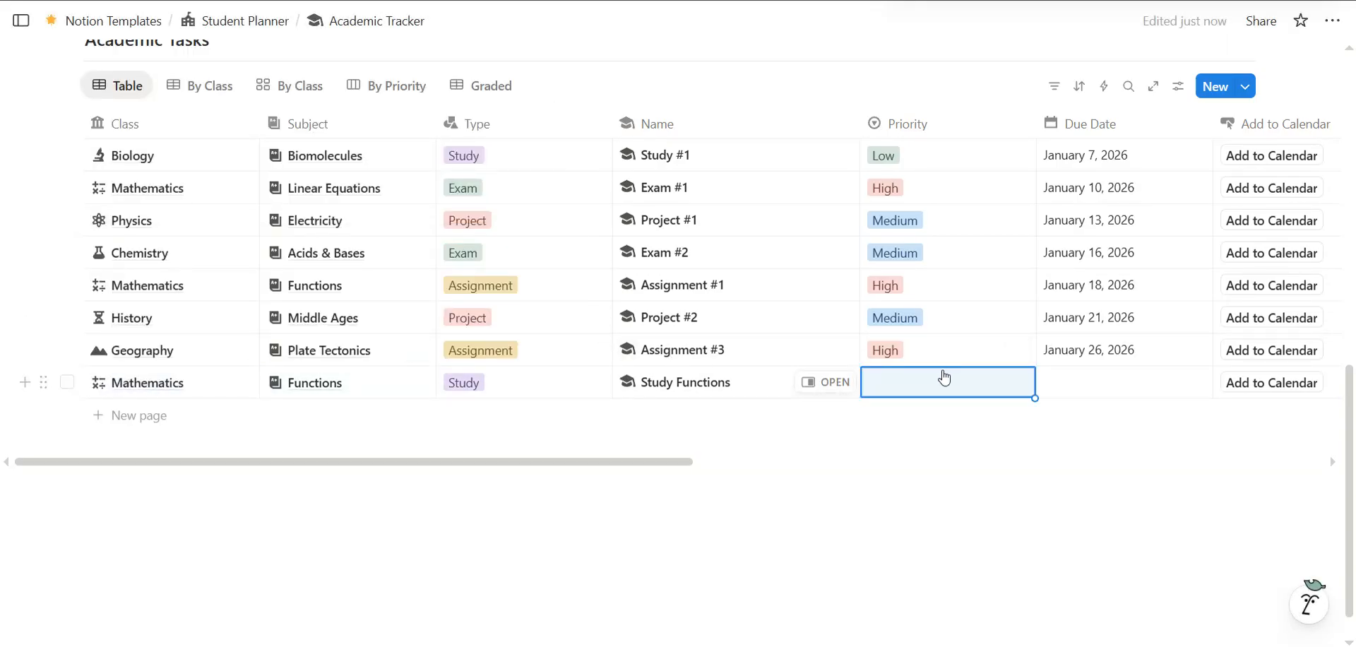
{"action": "left_click", "coordinate": [918, 381]}
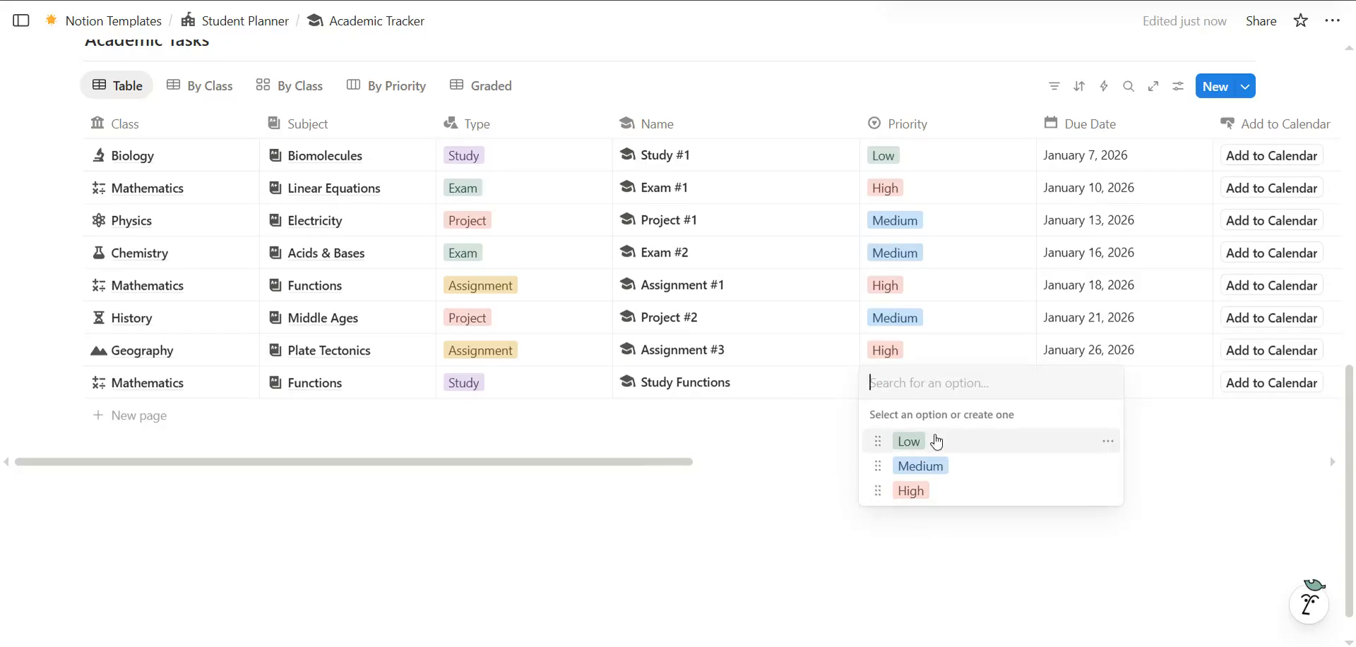
{"action": "left_click", "coordinate": [919, 442]}
{"action": "key", "text": "Escape"}
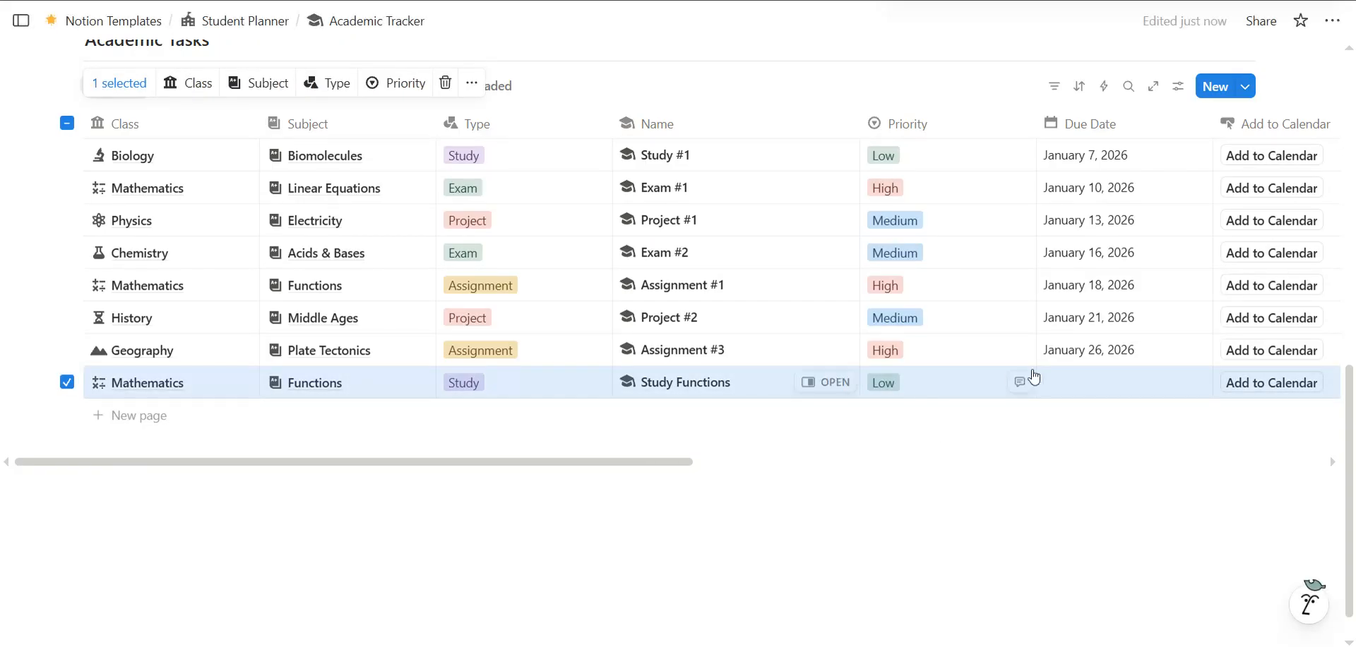
Set the Study Functions task's due date to January 22, 2026
{"action": "left_click", "coordinate": [1081, 381]}
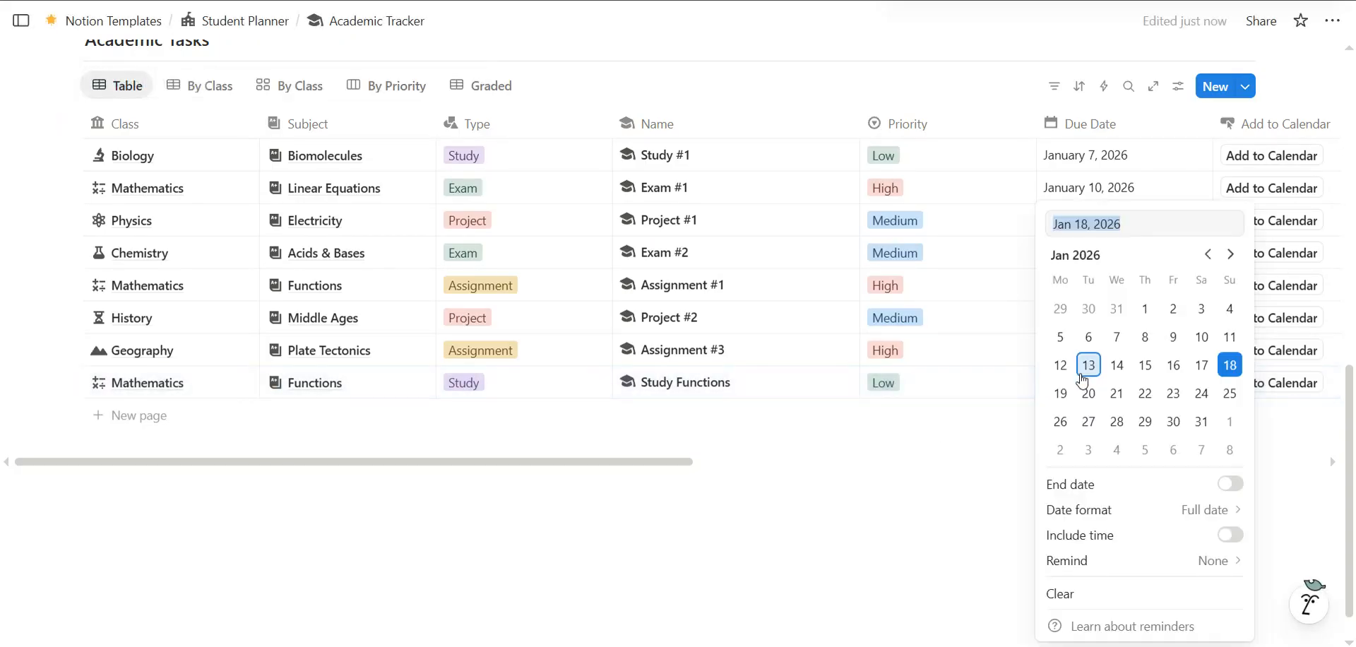
{"action": "left_click", "coordinate": [1145, 393]}
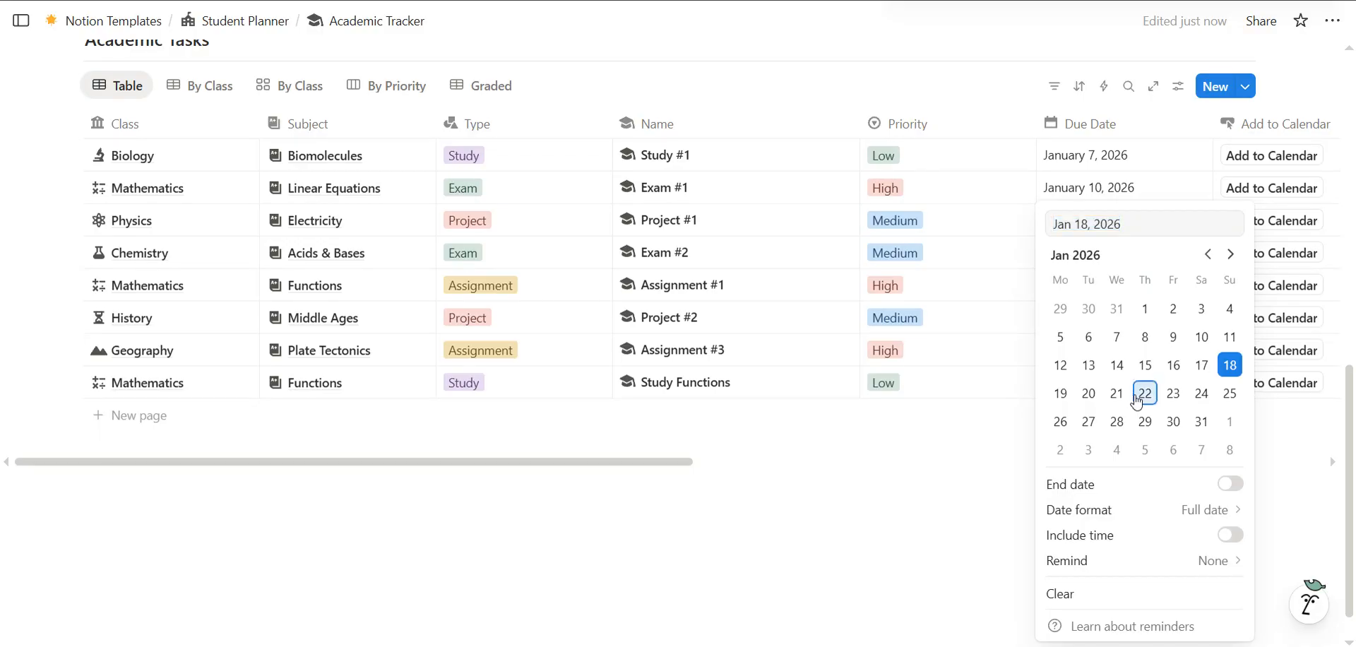
{"action": "key", "text": "Escape"}
{"action": "scroll", "coordinate": [981, 358], "scroll_direction": "right", "scroll_amount": 7}
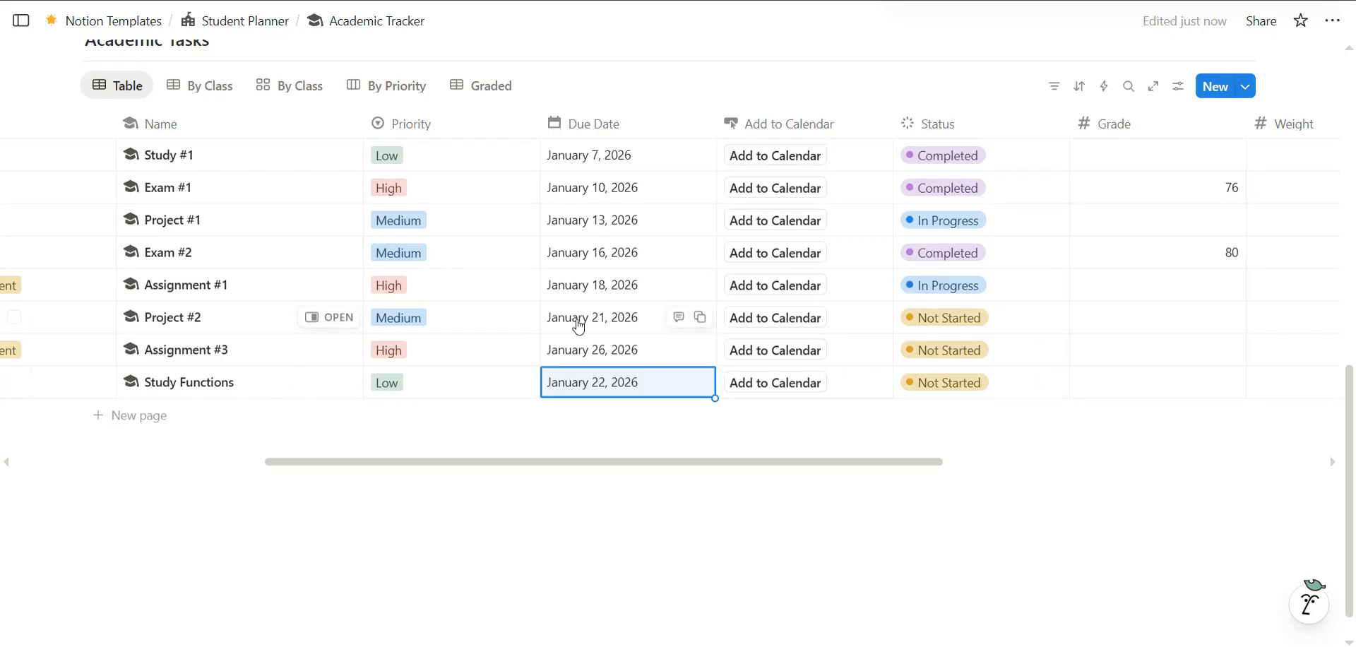
{"action": "scroll", "coordinate": [575, 321], "scroll_direction": "left", "scroll_amount": 7}
Open the Student Planner page and look through its Weekly Planner and January 2026 Calendar
{"action": "scroll", "coordinate": [578, 327], "scroll_direction": "up", "scroll_amount": 1}
{"action": "scroll", "coordinate": [577, 326], "scroll_direction": "up", "scroll_amount": 5}
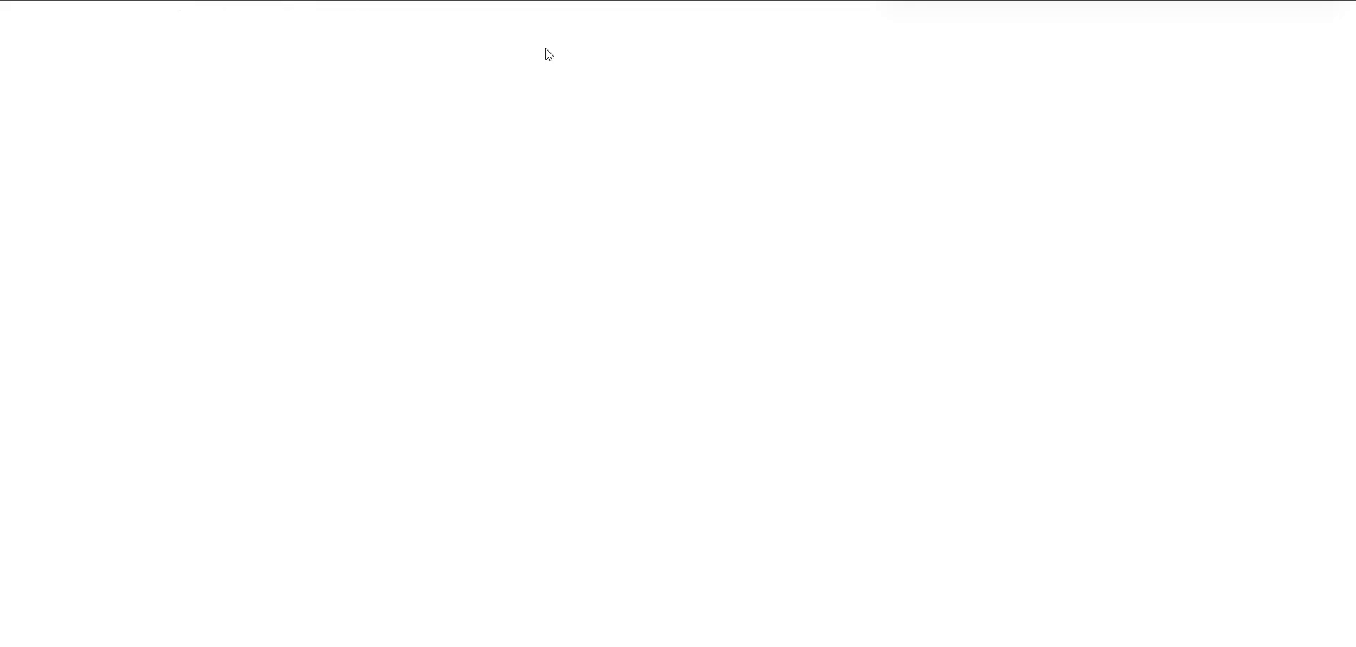
{"action": "scroll", "coordinate": [502, 218], "scroll_direction": "down", "scroll_amount": 1}
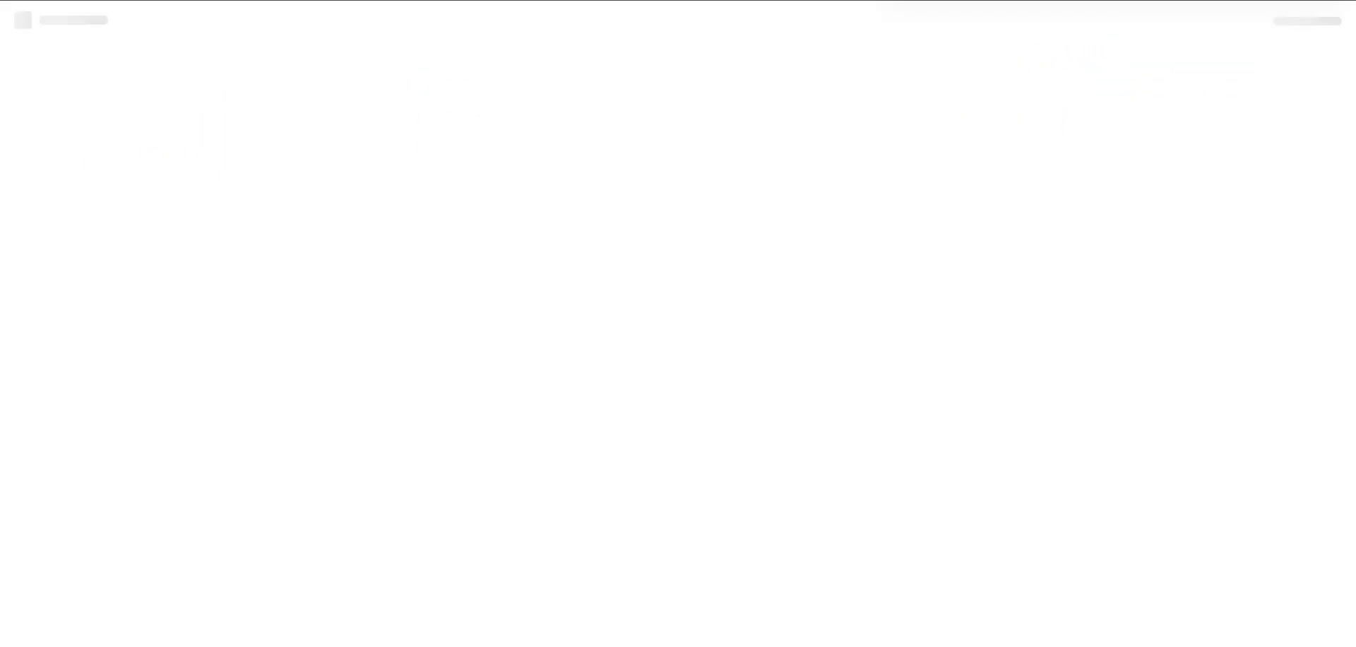
{"action": "scroll", "coordinate": [617, 368], "scroll_direction": "down", "scroll_amount": 4}
{"action": "scroll", "coordinate": [617, 369], "scroll_direction": "down", "scroll_amount": 12}
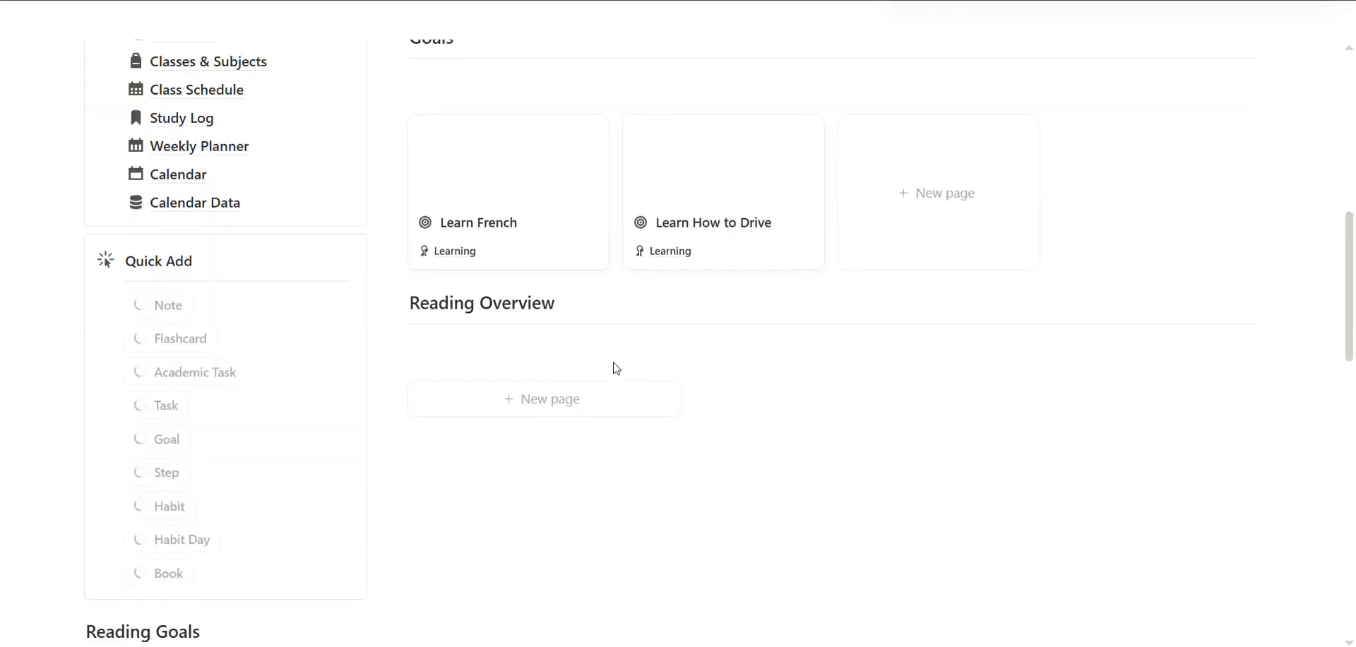
{"action": "scroll", "coordinate": [617, 368], "scroll_direction": "down", "scroll_amount": 10}
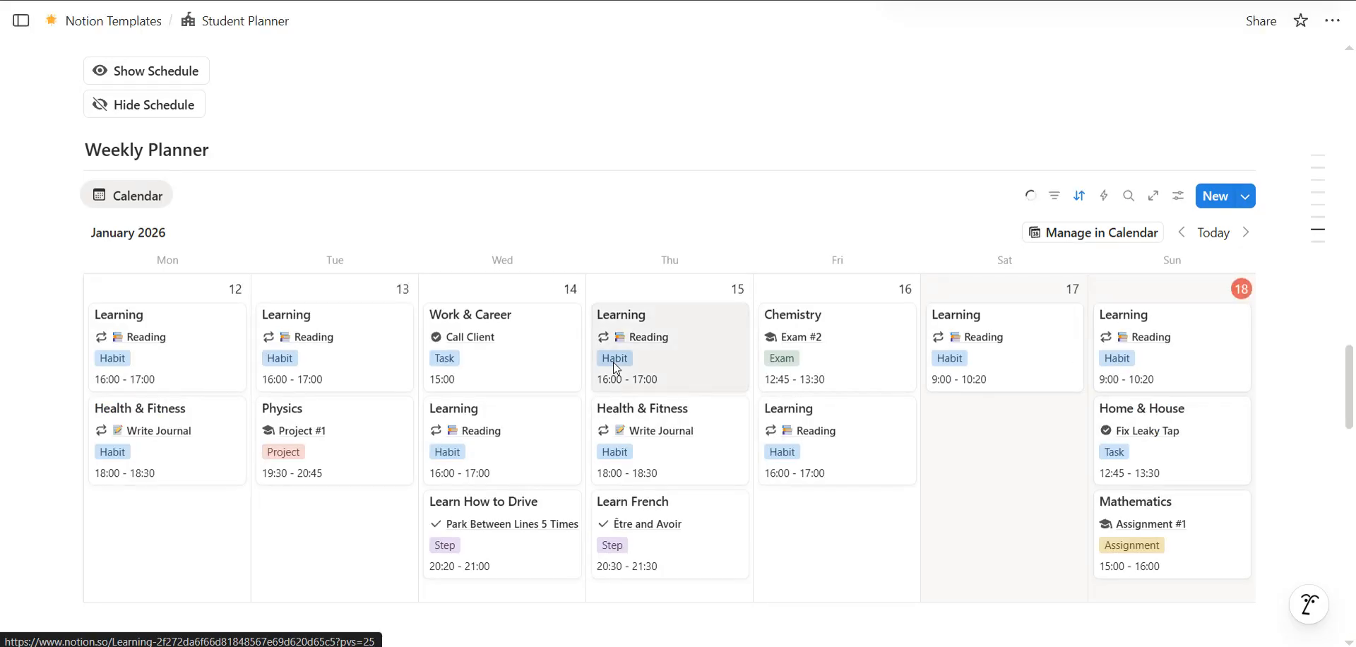
{"action": "scroll", "coordinate": [613, 361], "scroll_direction": "down", "scroll_amount": 5}
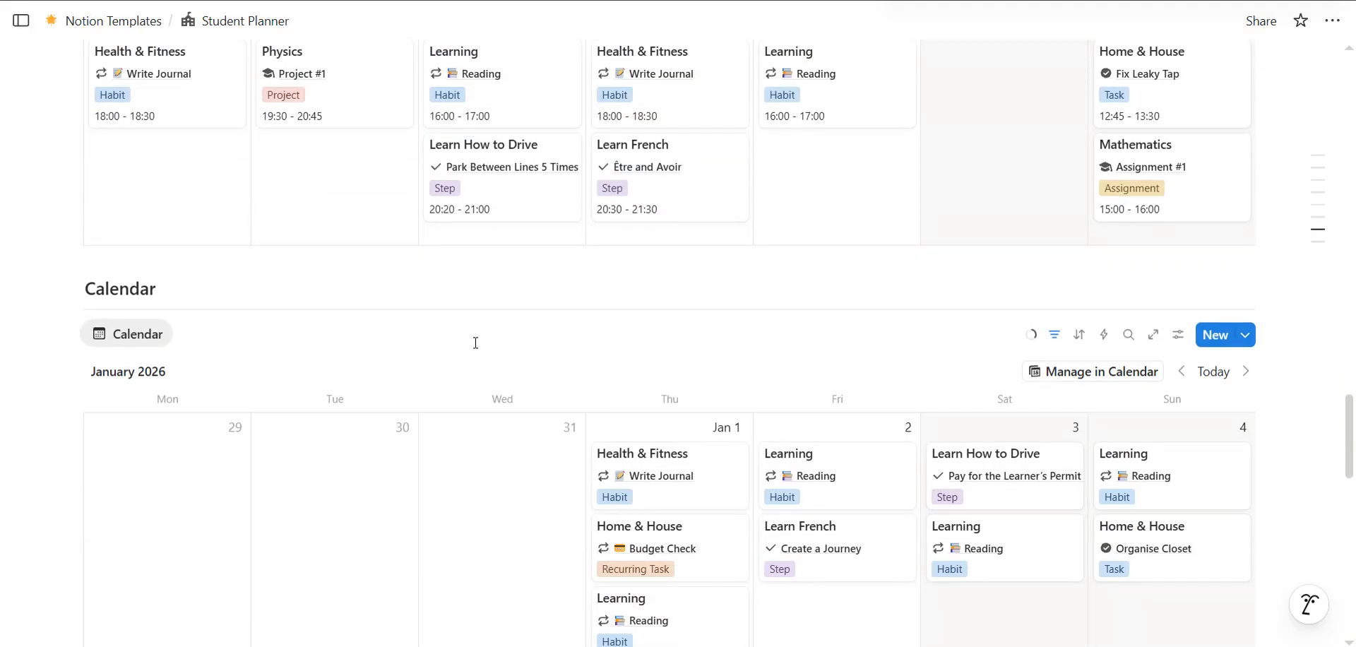
{"action": "scroll", "coordinate": [475, 344], "scroll_direction": "down", "scroll_amount": 15}
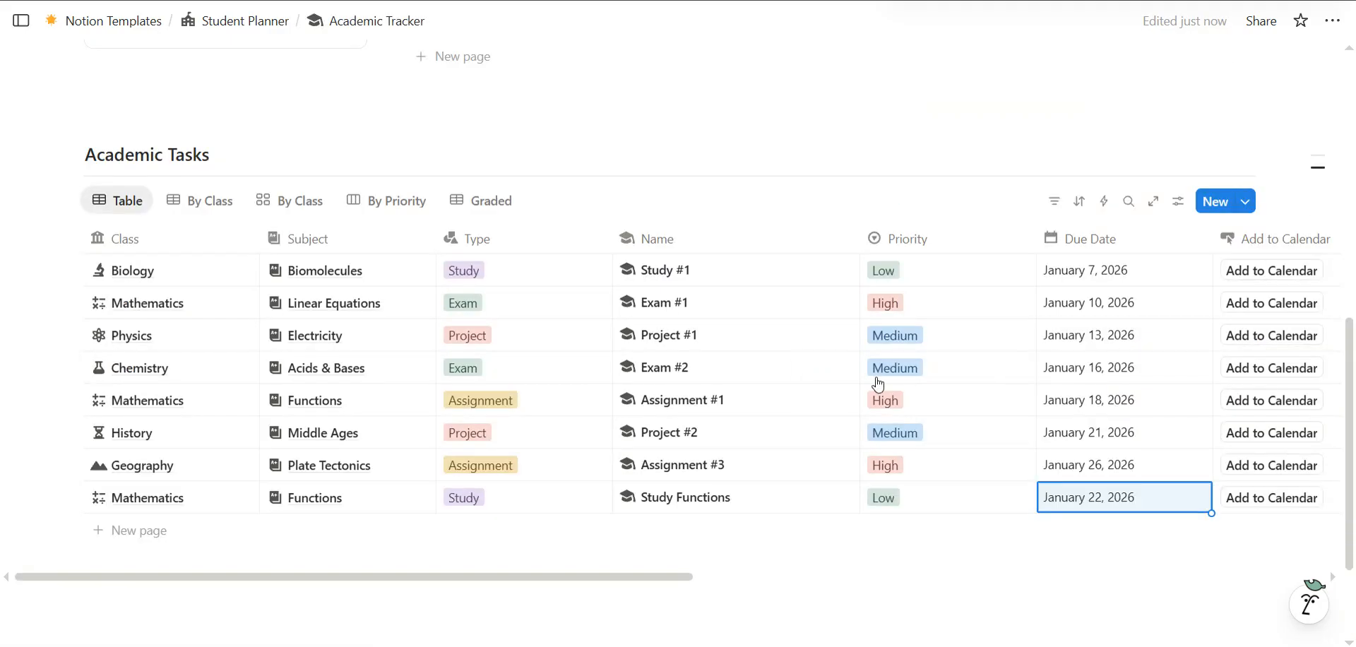
Back in the Academic Tracker, add the Study Functions task to the calendar
{"action": "scroll", "coordinate": [1148, 510], "scroll_direction": "right", "scroll_amount": 2}
{"action": "left_click", "coordinate": [1148, 507]}
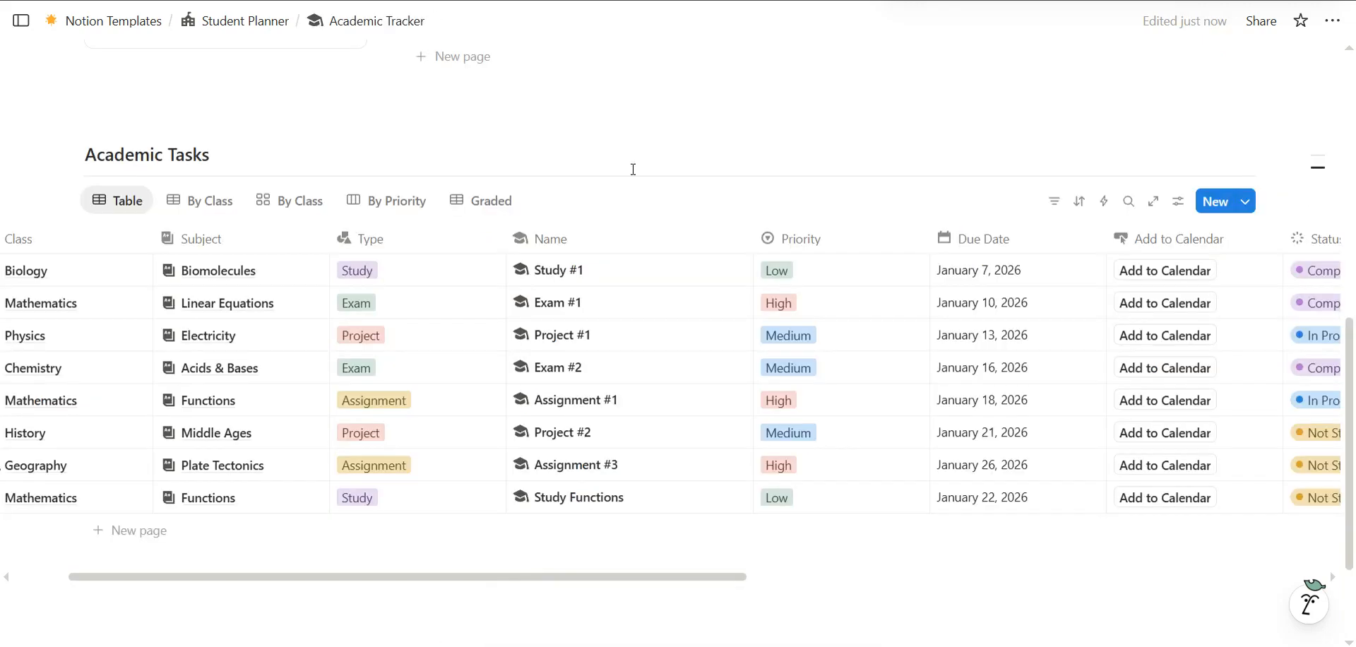
Inspect the Status options of the Study Functions task in the Academic Tasks table without changing them
{"action": "scroll", "coordinate": [721, 238], "scroll_direction": "right", "scroll_amount": 3}
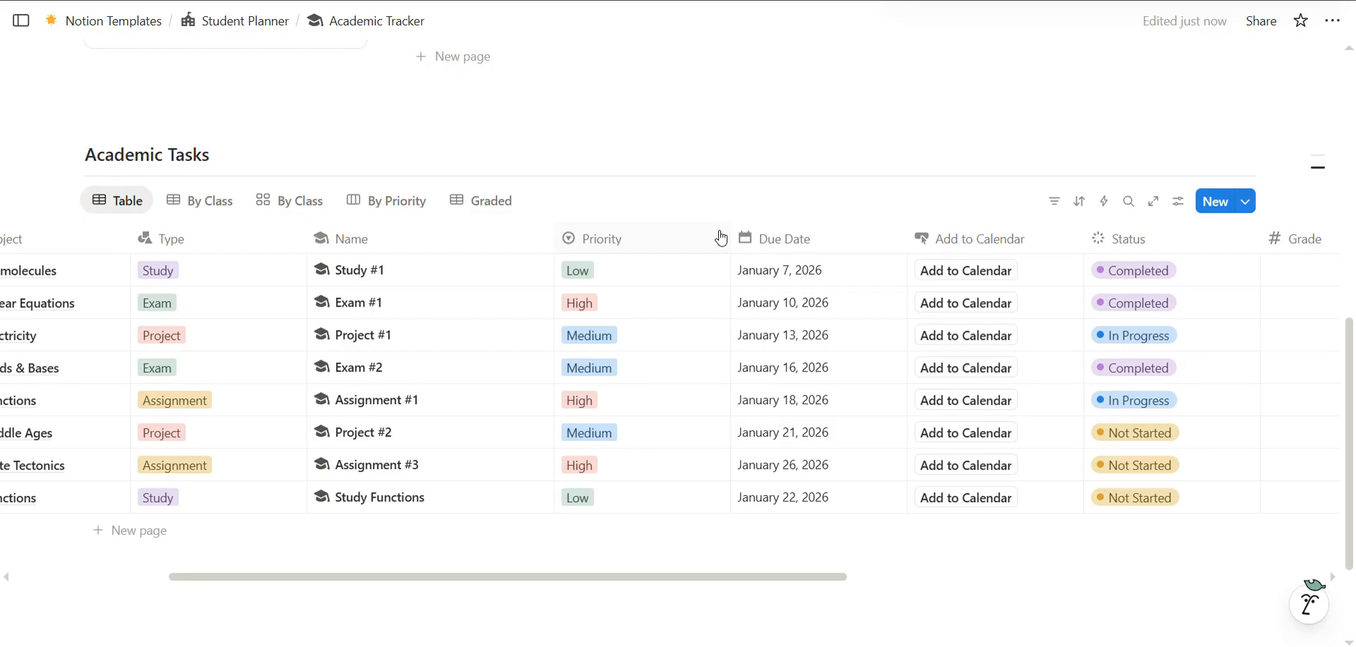
{"action": "scroll", "coordinate": [841, 360], "scroll_direction": "right", "scroll_amount": 5}
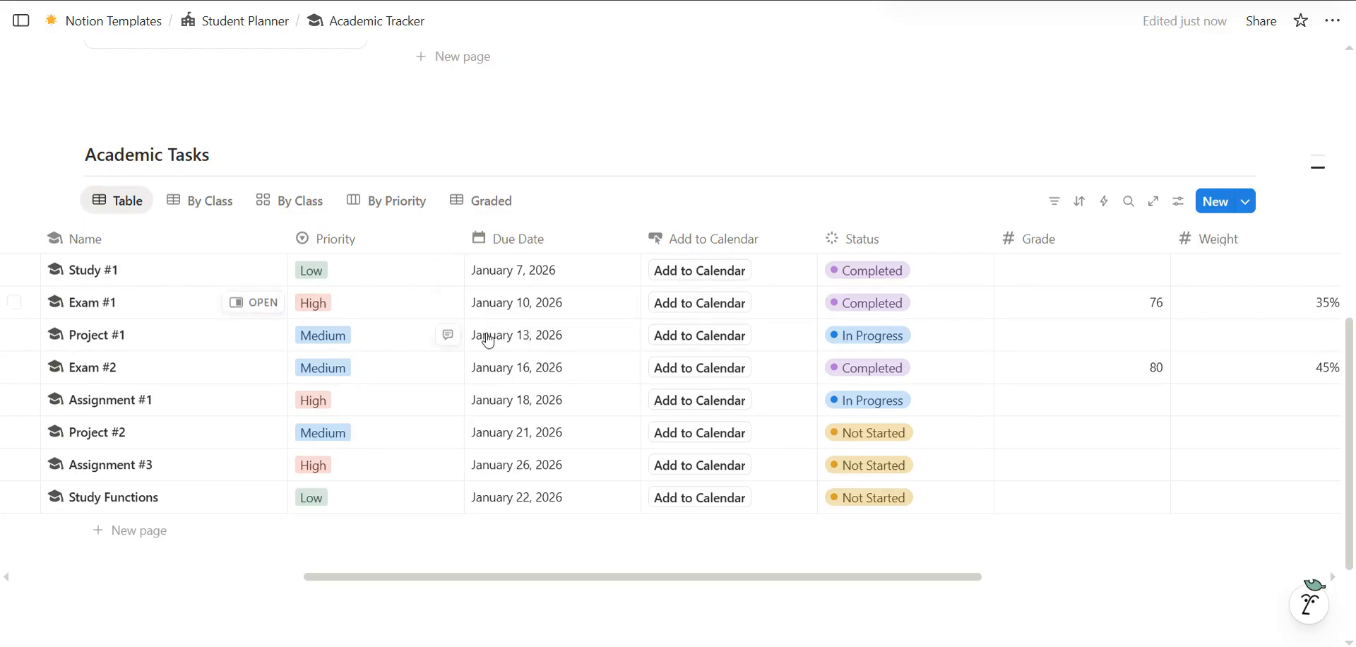
{"action": "left_click", "coordinate": [880, 498]}
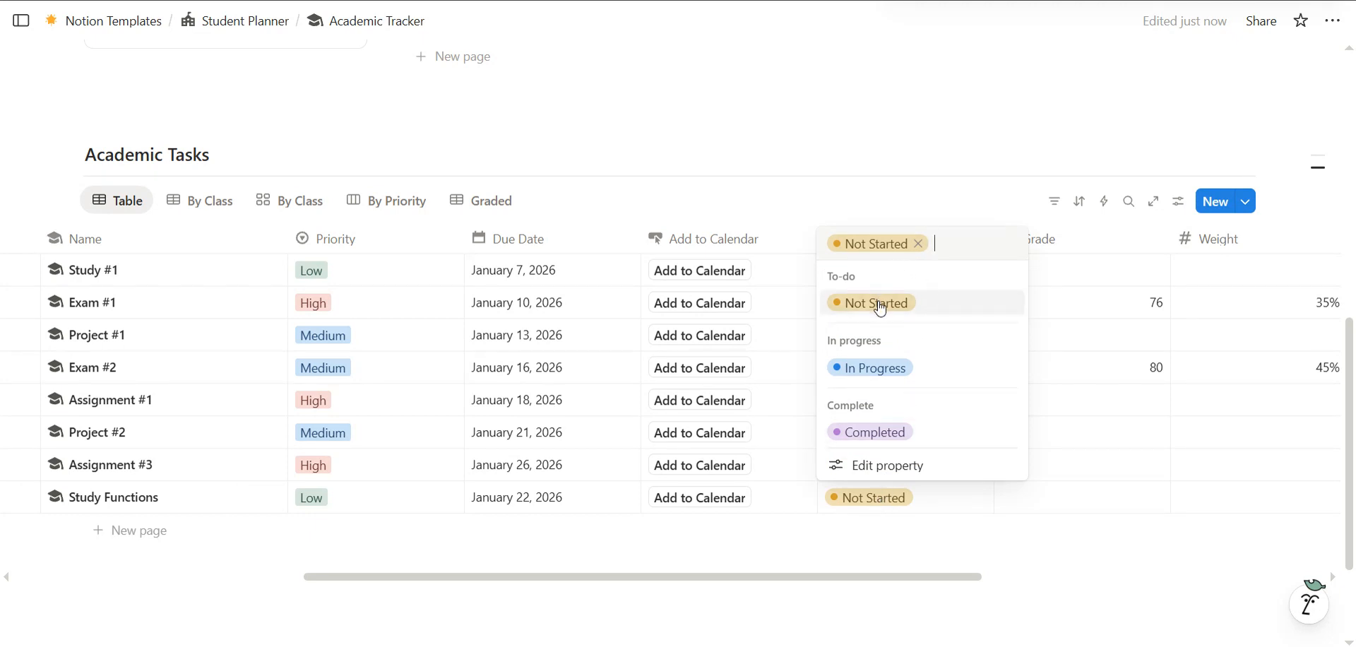
{"action": "left_click", "coordinate": [893, 440]}
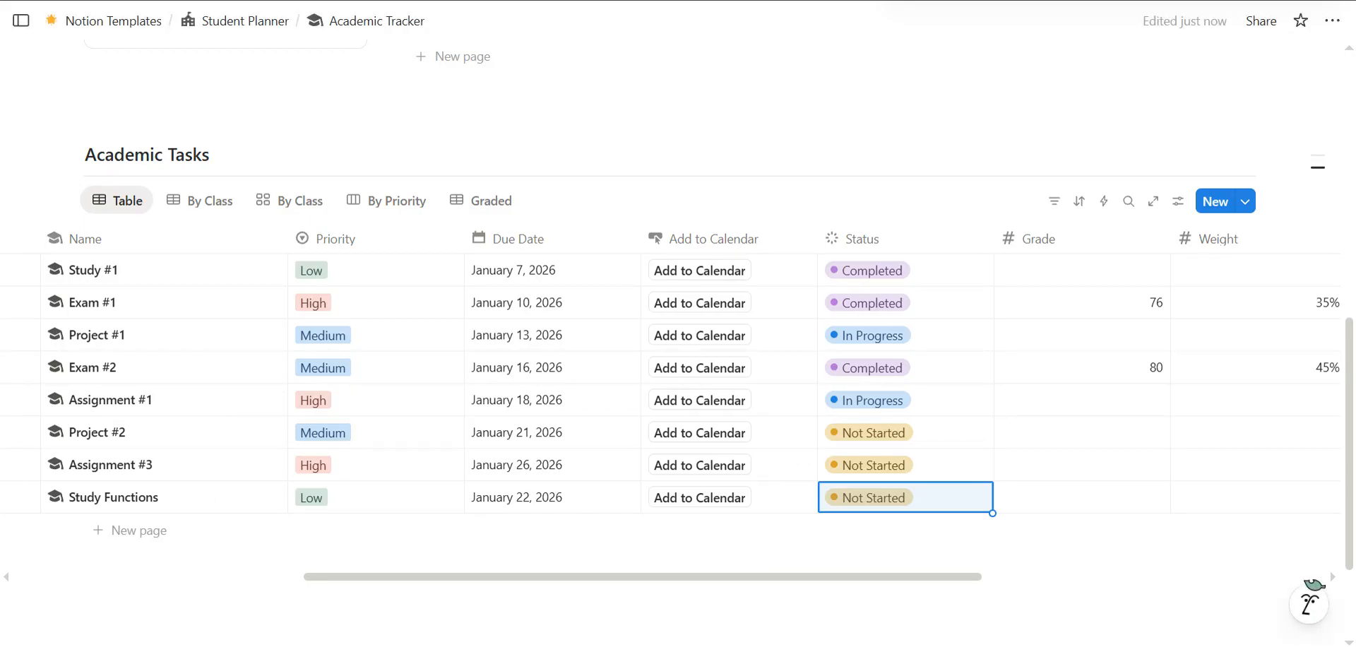
Return to the Student Planner's January 2026 calendar and examine the entries on January 22
{"action": "left_click", "coordinate": [565, 0]}
{"action": "scroll", "coordinate": [612, 294], "scroll_direction": "up", "scroll_amount": 2}
{"action": "scroll", "coordinate": [612, 293], "scroll_direction": "down", "scroll_amount": 1}
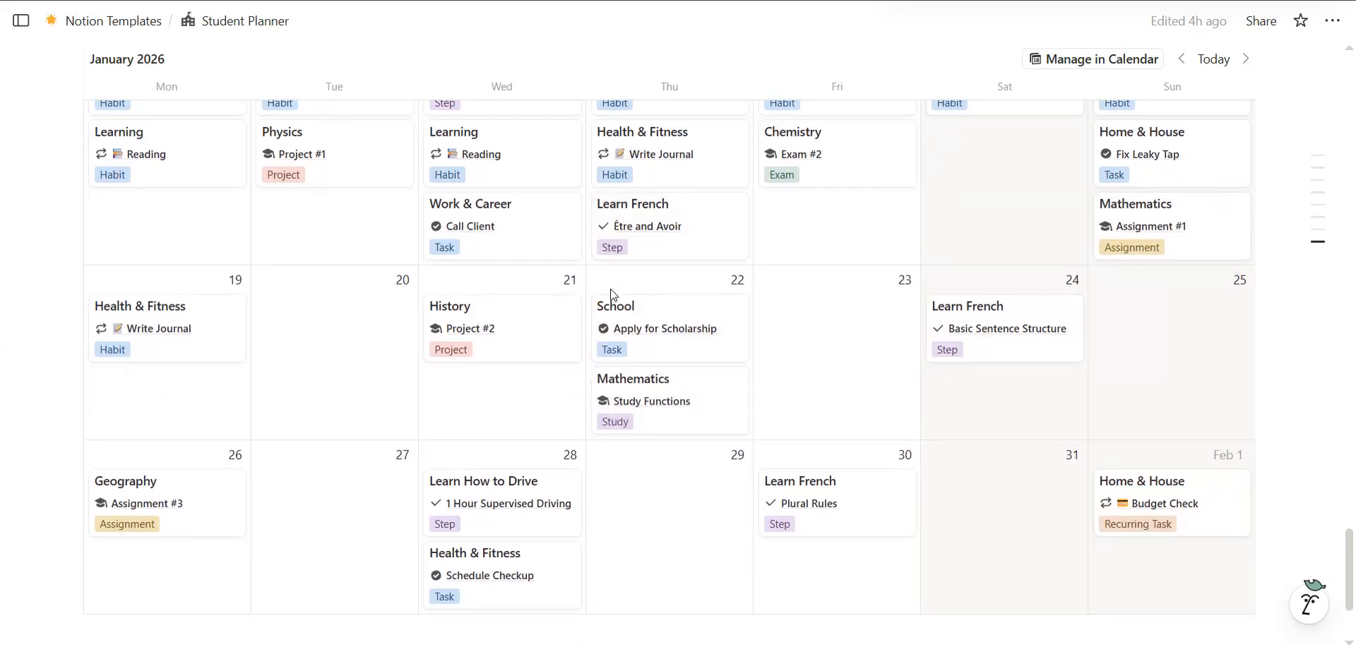
{"action": "scroll", "coordinate": [612, 303], "scroll_direction": "up", "scroll_amount": 1}
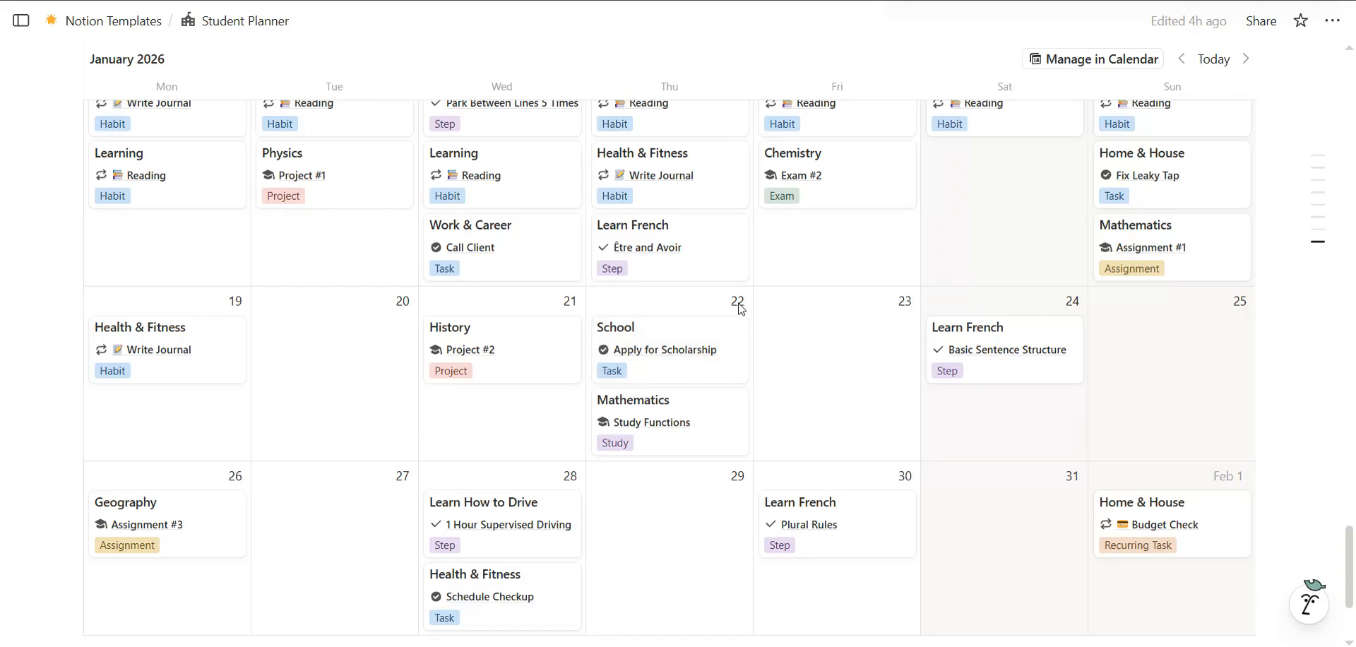
{"action": "scroll", "coordinate": [770, 308], "scroll_direction": "up", "scroll_amount": 1}
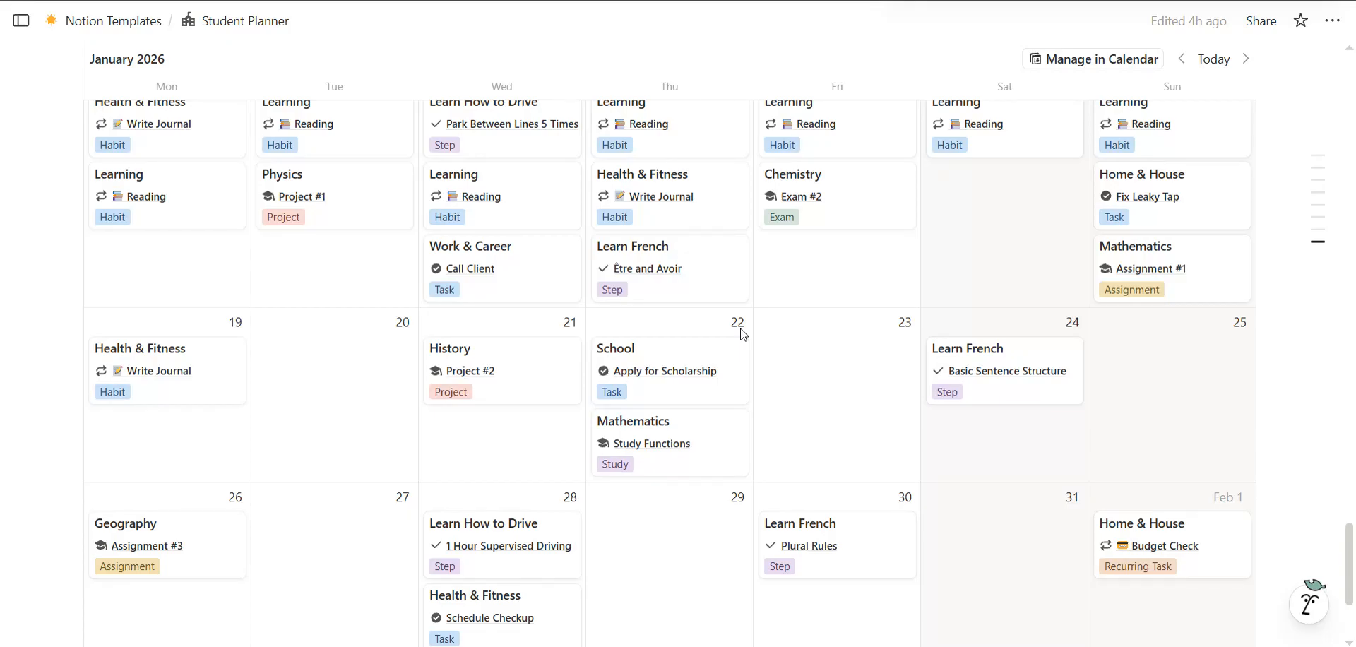
Open the Study Functions page from the January 22 calendar entry, inspect its Status options without changing them, and close the page
{"action": "left_click", "coordinate": [649, 456]}
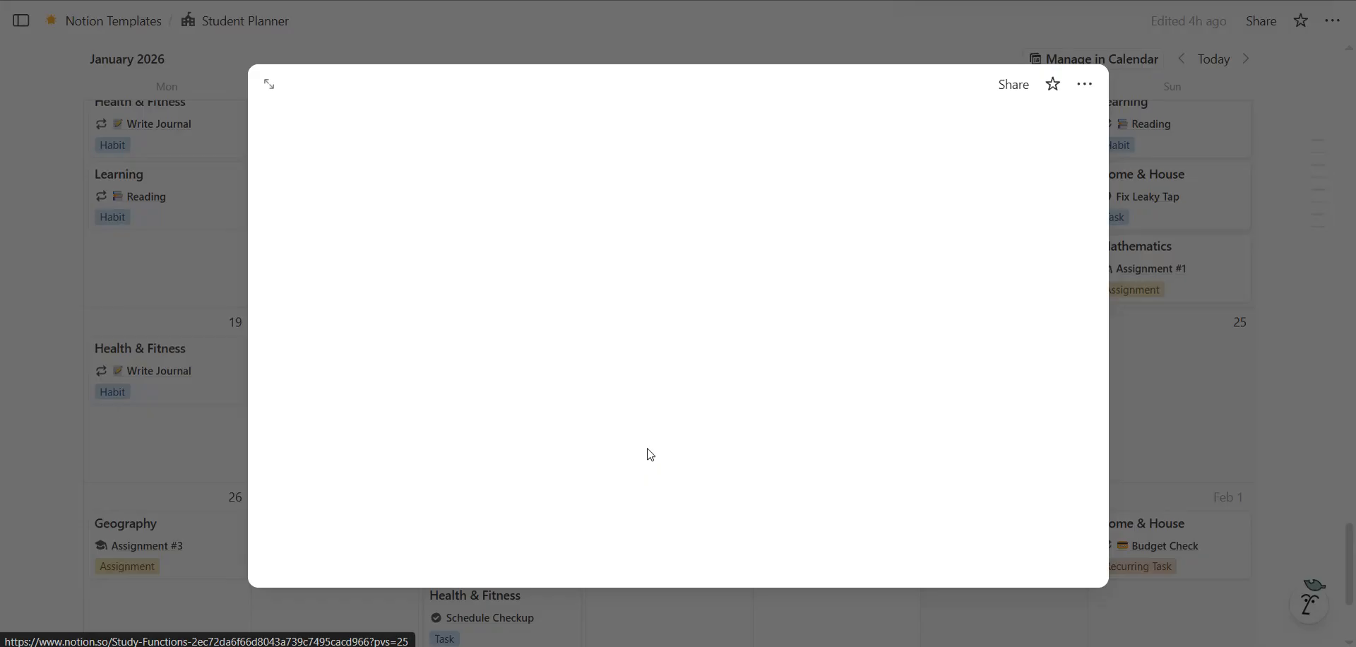
{"action": "scroll", "coordinate": [554, 330], "scroll_direction": "down", "scroll_amount": 3}
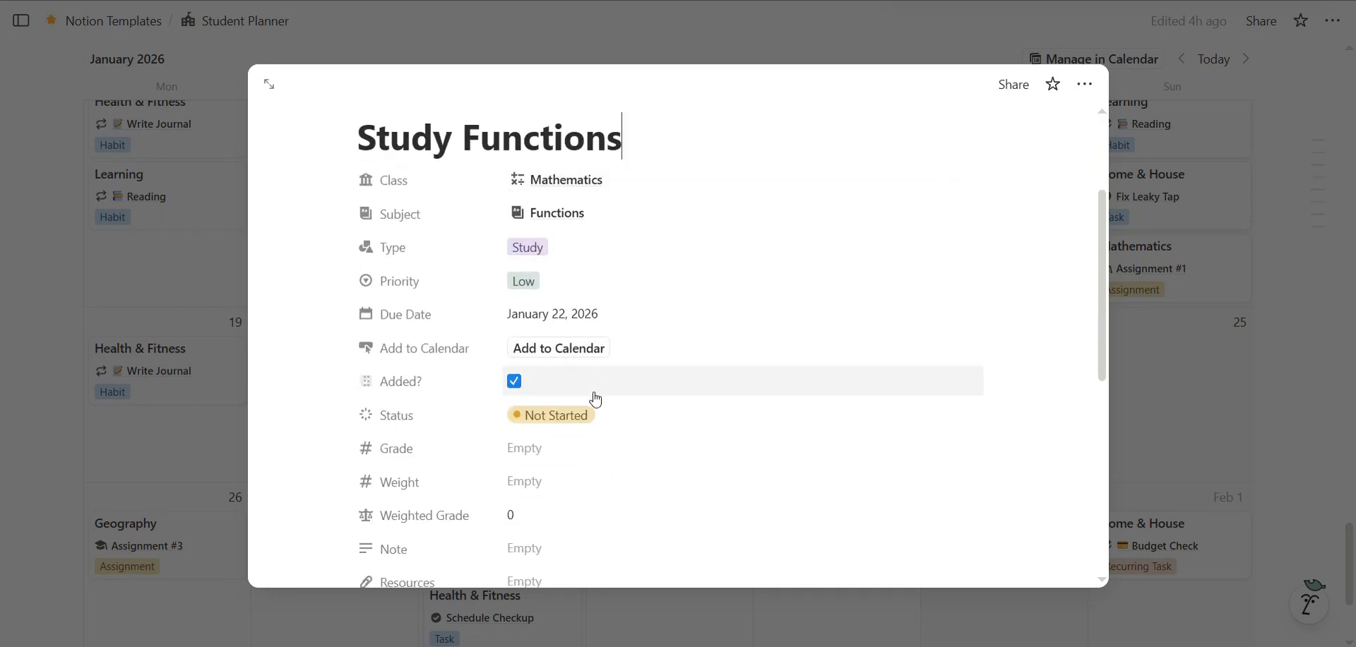
{"action": "left_click", "coordinate": [570, 416]}
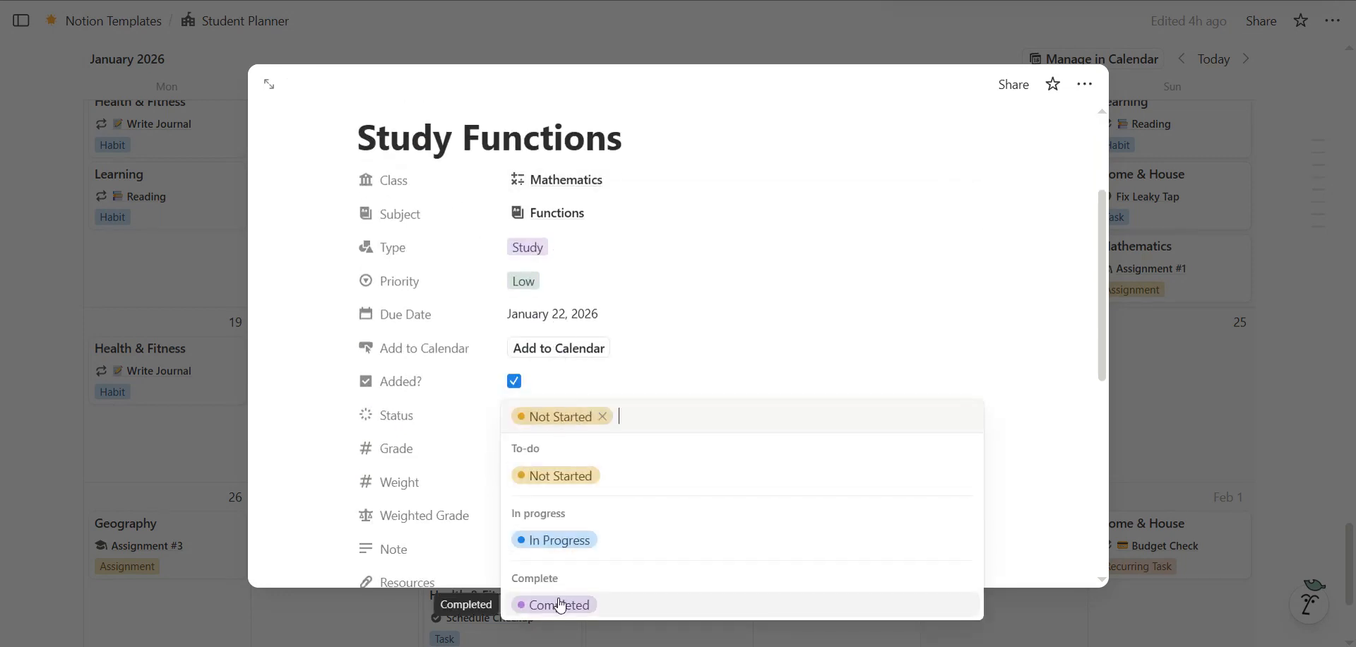
{"action": "left_click", "coordinate": [1235, 372]}
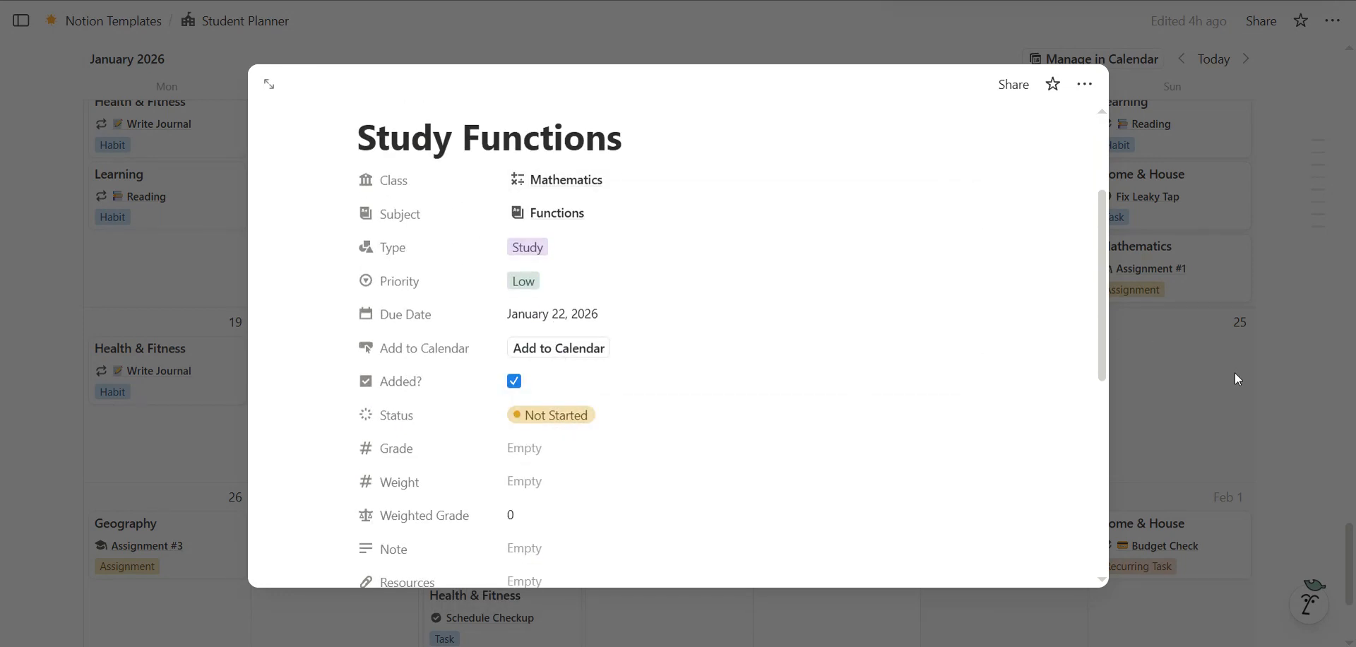
{"action": "left_click", "coordinate": [1235, 372]}
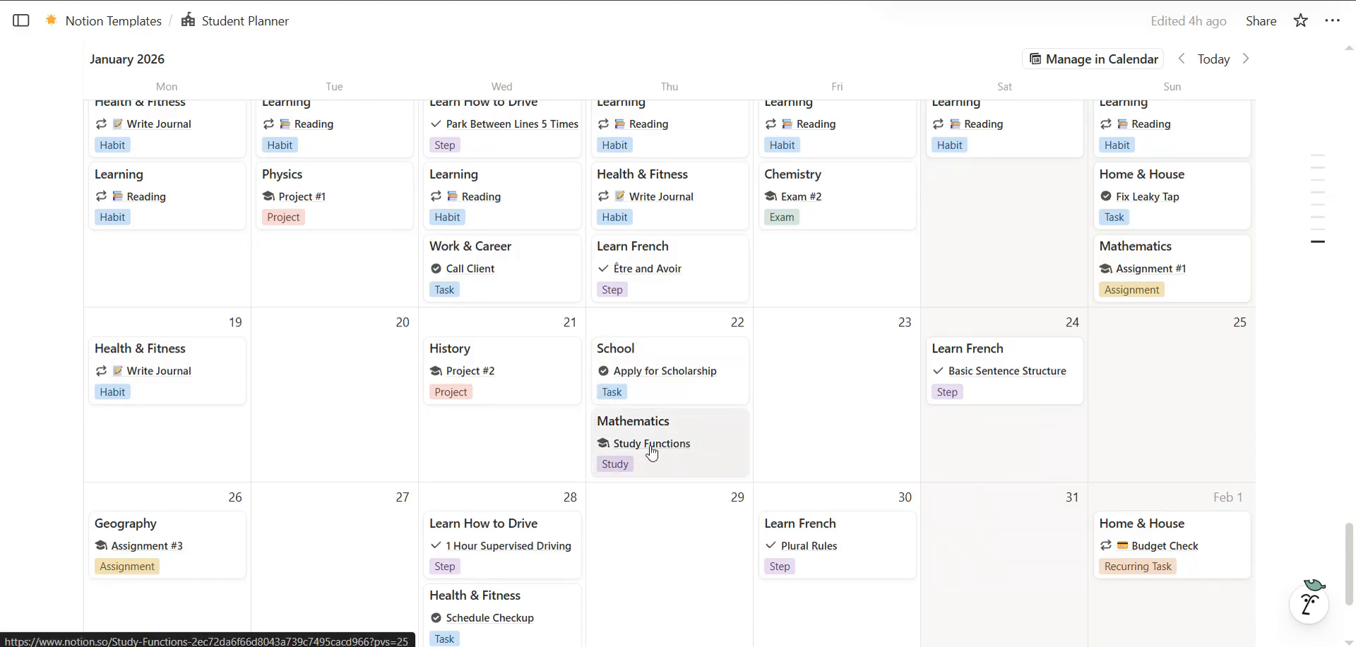
View the Mathematics calendar entry on January 22 and compare it with its linked Study Functions page
{"action": "left_click", "coordinate": [719, 438]}
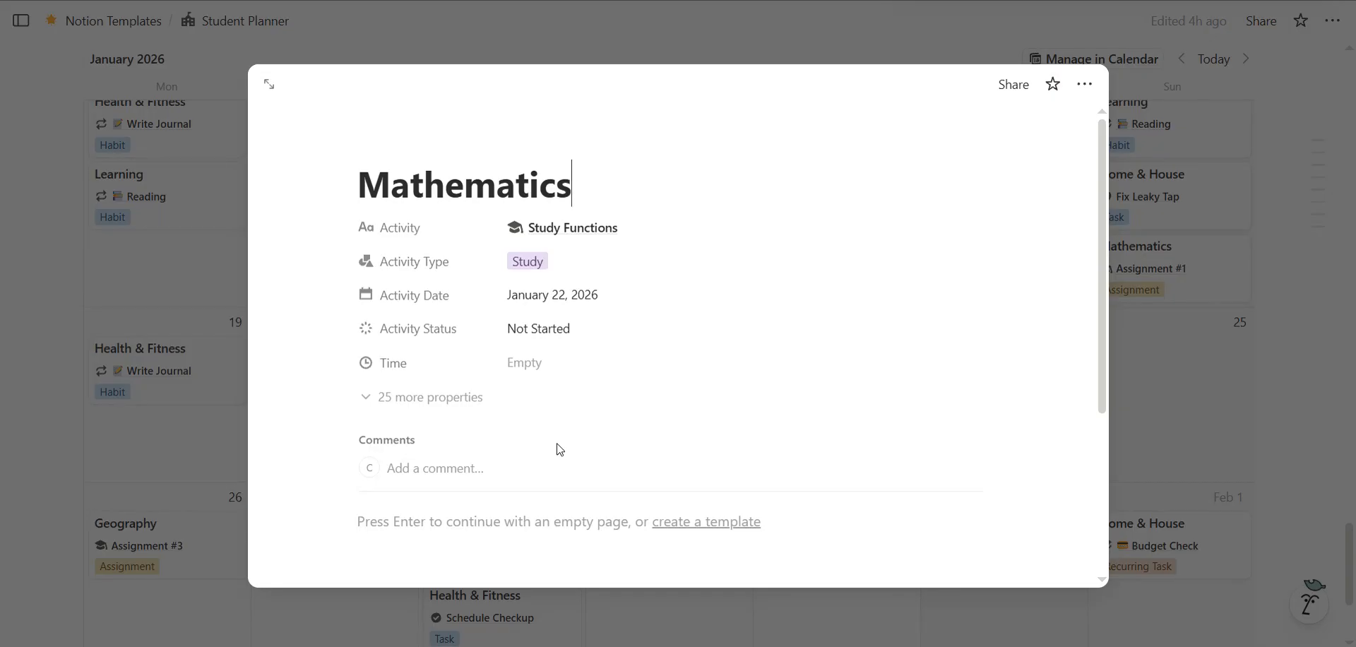
{"action": "left_click", "coordinate": [1203, 400]}
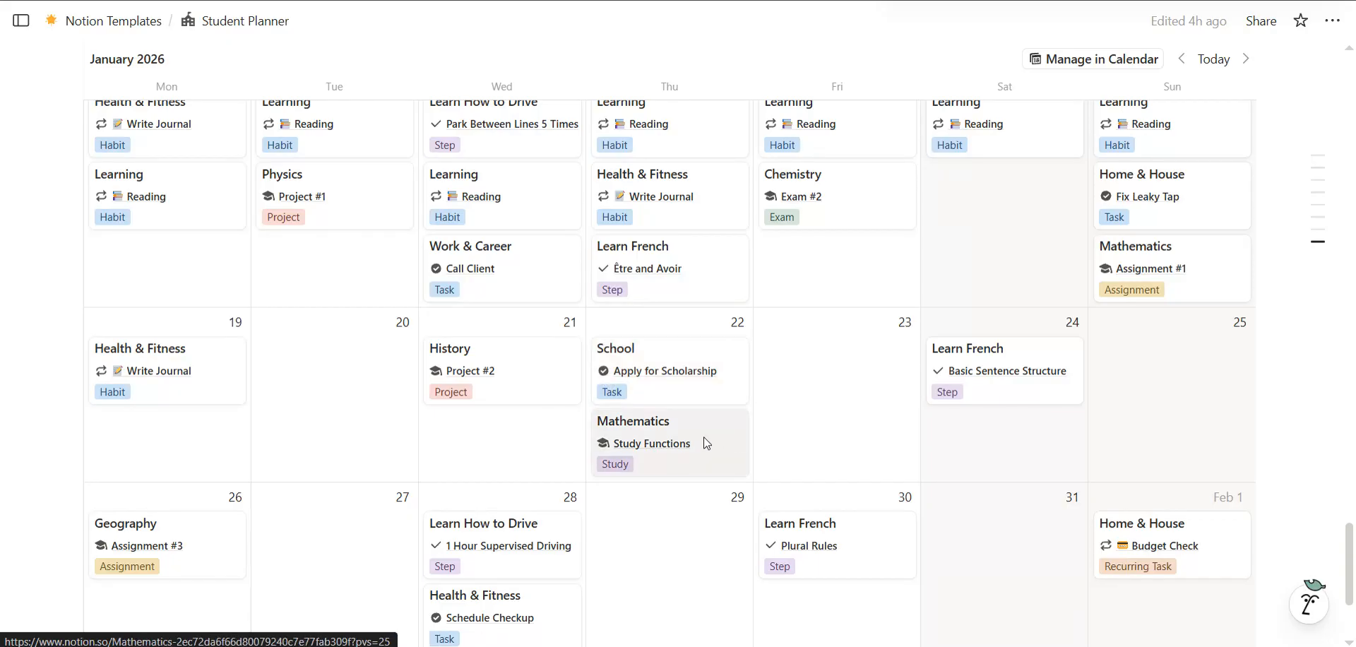
{"action": "left_click", "coordinate": [667, 451]}
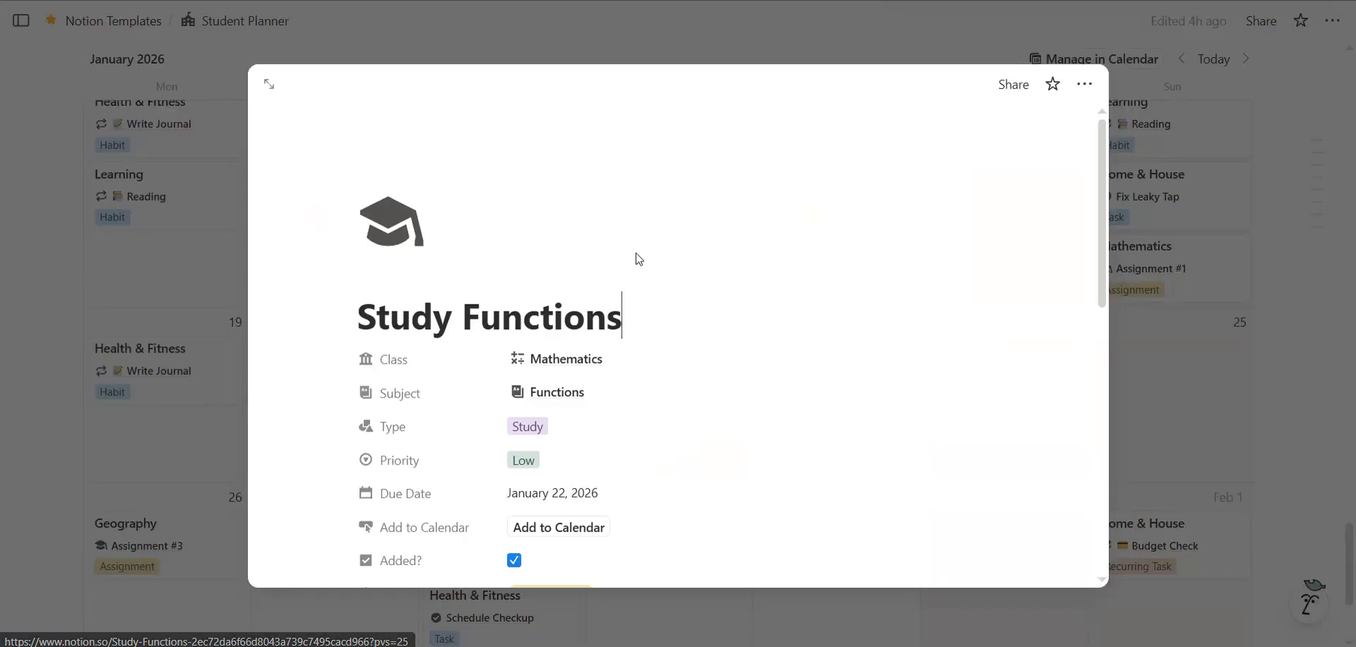
{"action": "scroll", "coordinate": [529, 327], "scroll_direction": "down", "scroll_amount": 1}
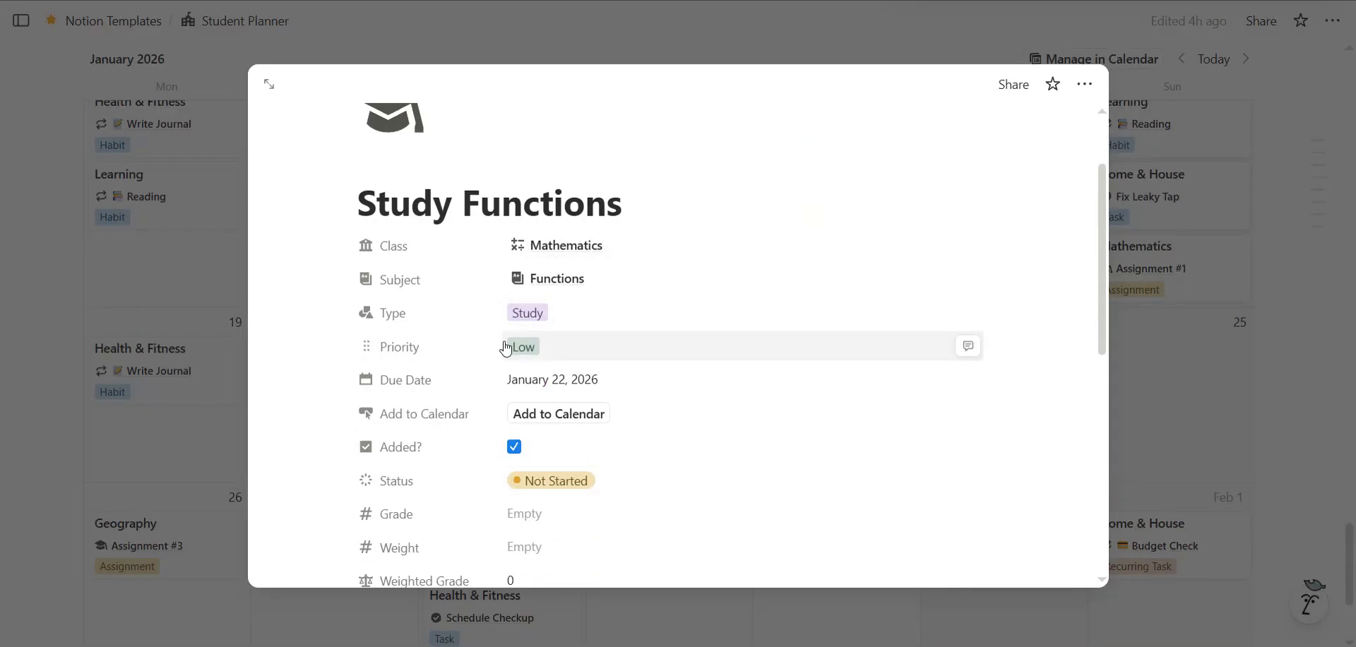
{"action": "left_click", "coordinate": [1234, 320]}
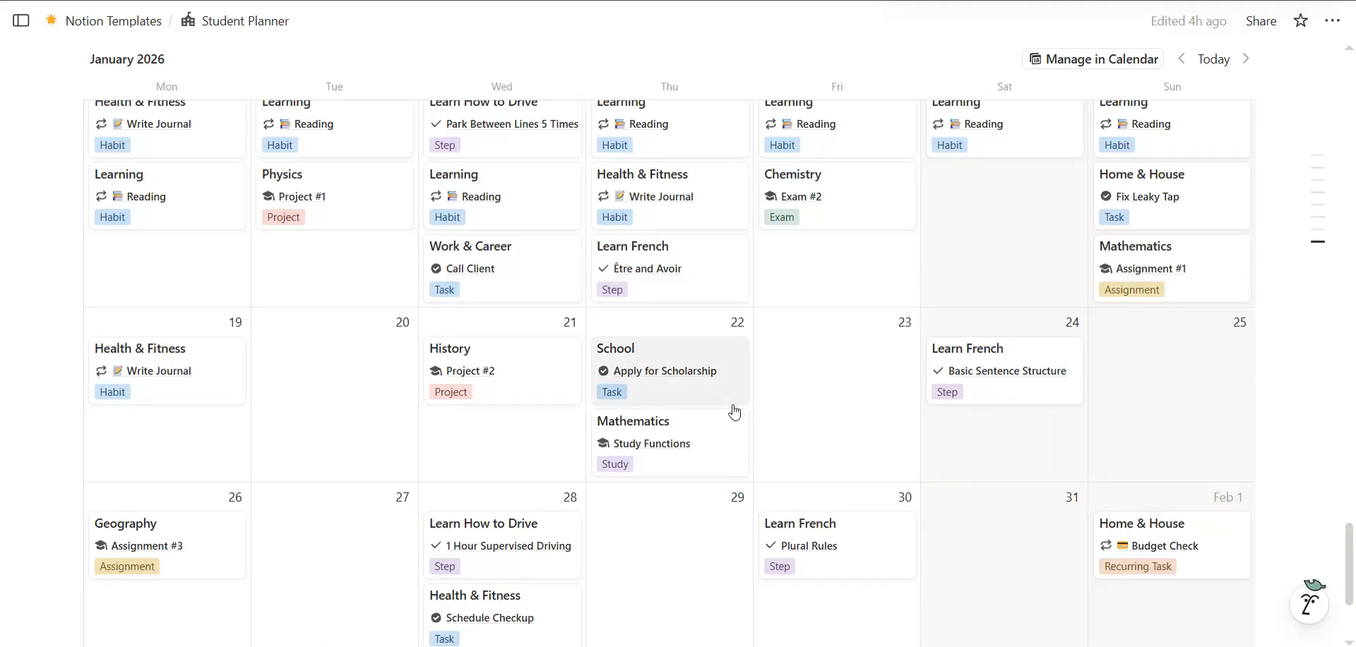
View the School calendar entry on January 22 and its linked Apply for Scholarship page, closing each one
{"action": "left_click", "coordinate": [729, 364]}
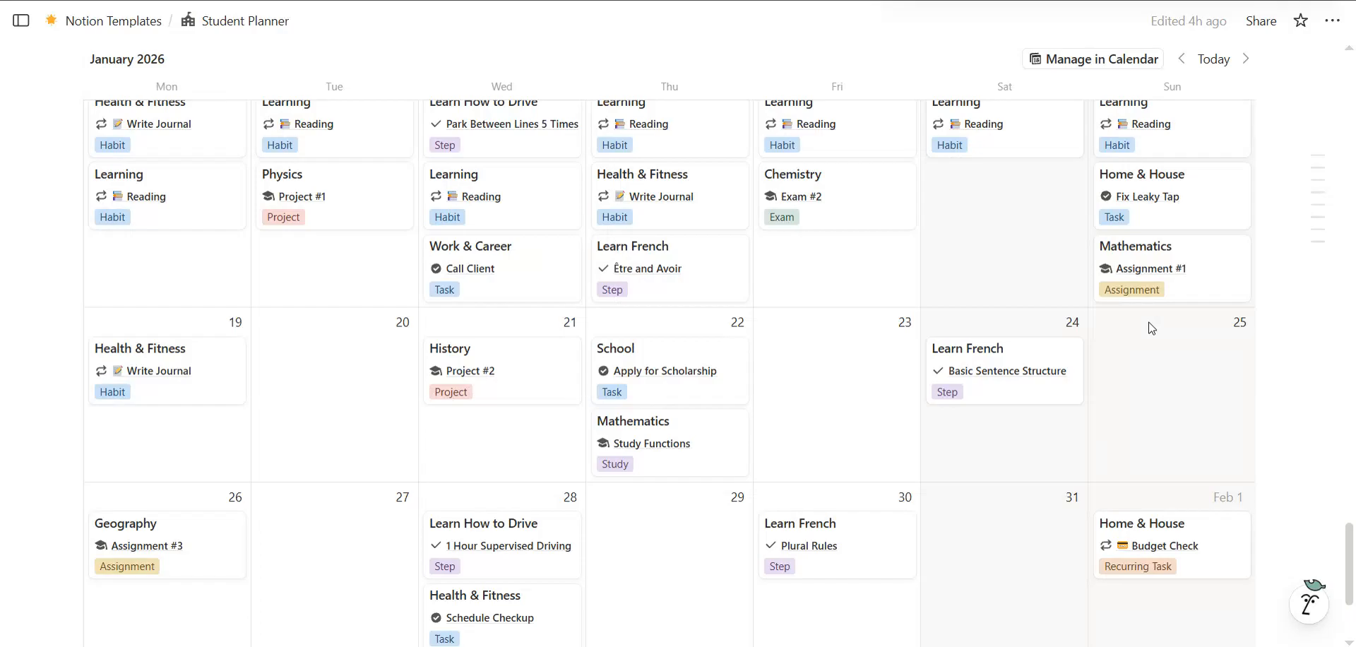
{"action": "left_click", "coordinate": [1148, 320]}
{"action": "left_click", "coordinate": [661, 378]}
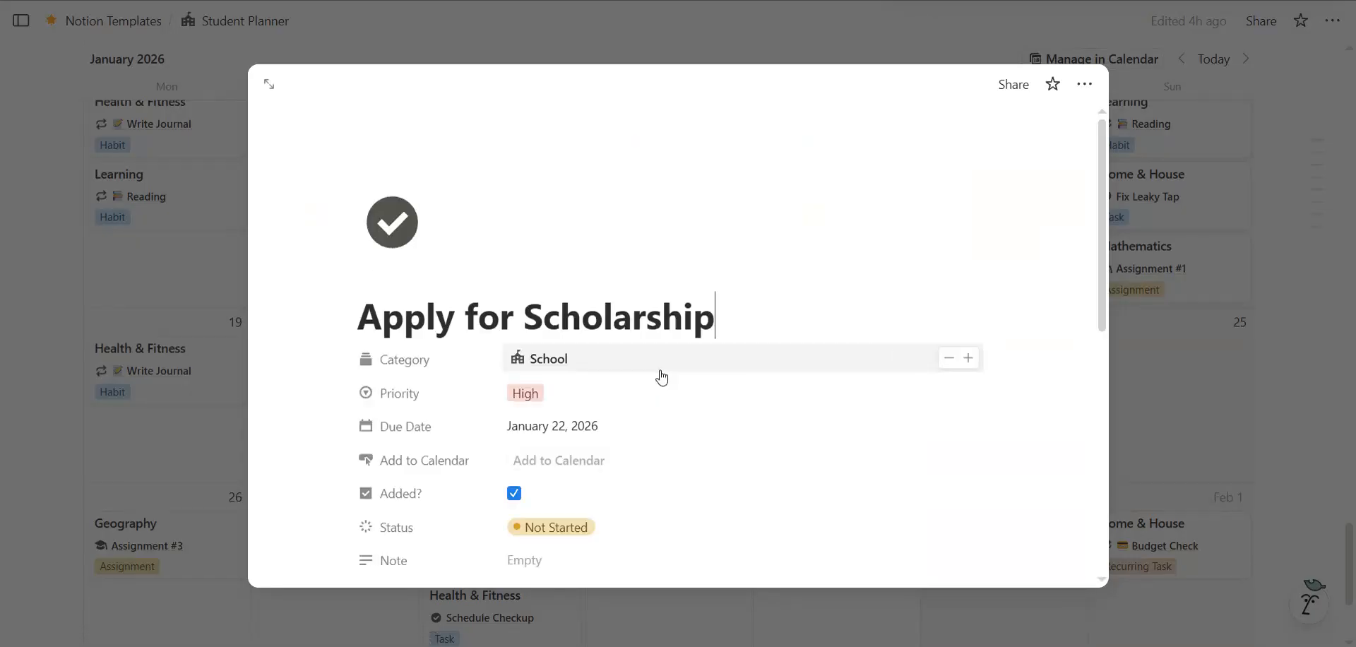
{"action": "left_click", "coordinate": [1175, 336]}
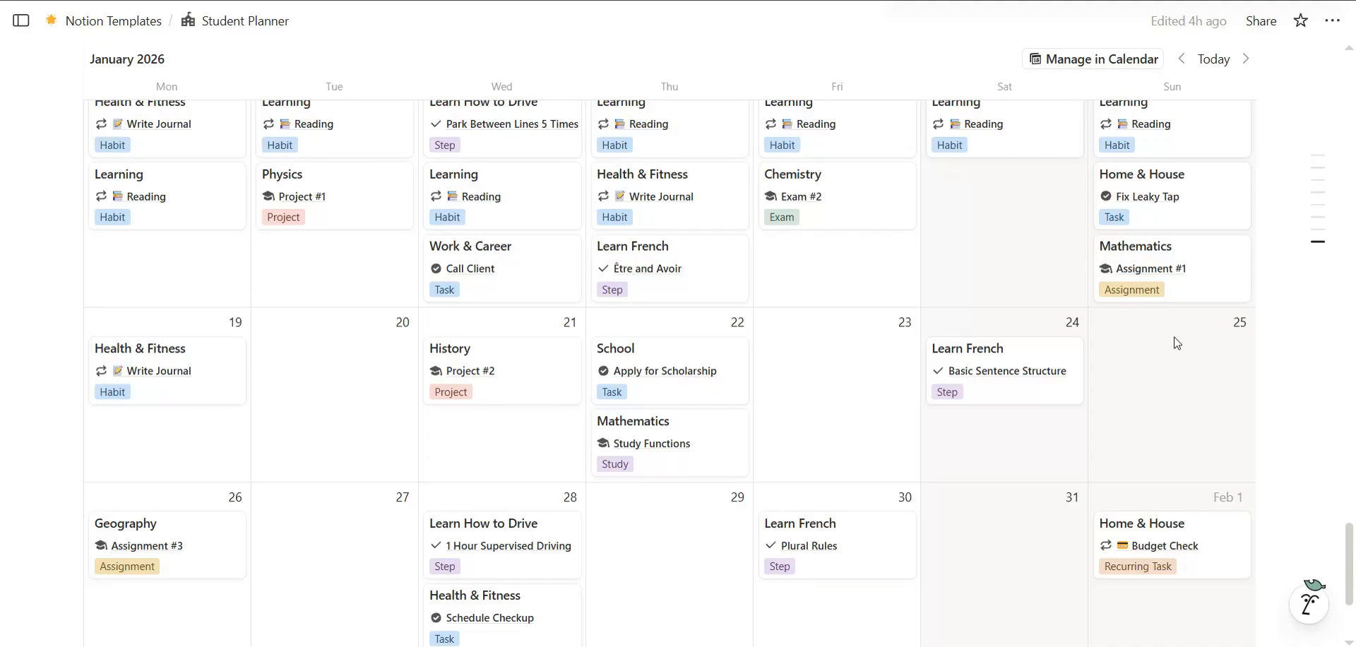
Open Assignment #1 from the Overview's Today view, inspect its Status options without changing them, and close the page
{"action": "scroll", "coordinate": [1177, 343], "scroll_direction": "up", "scroll_amount": 20}
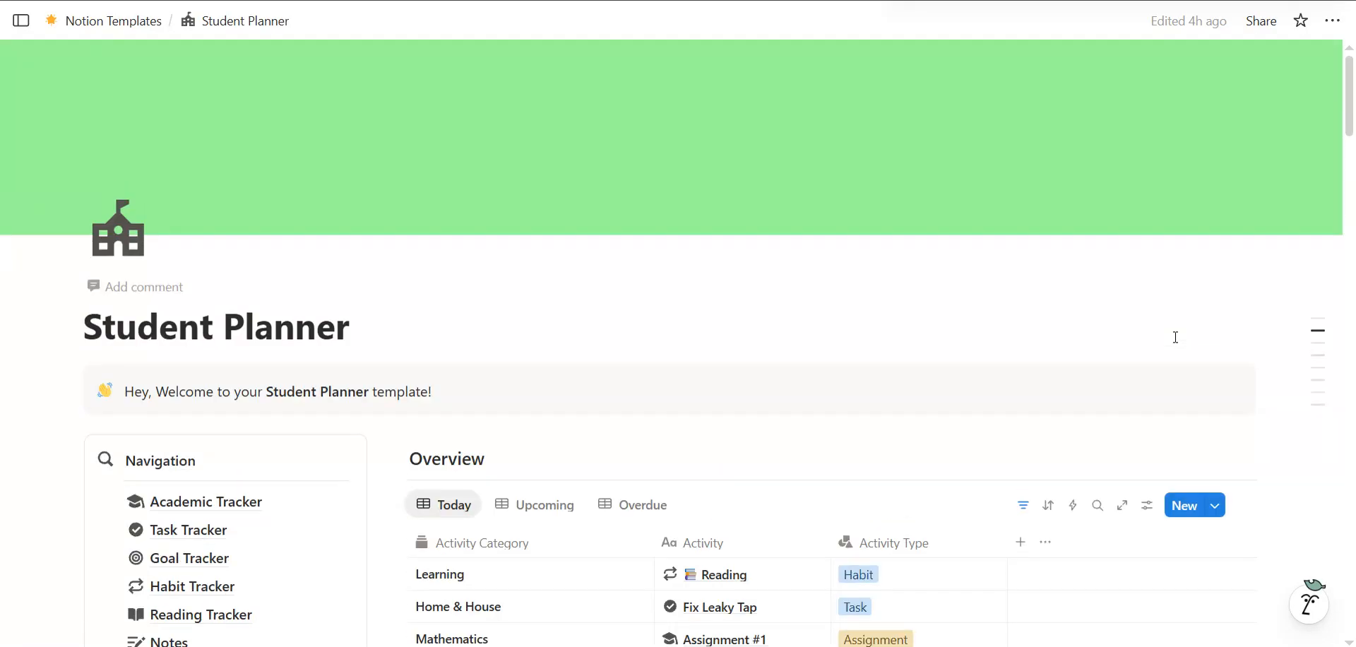
{"action": "scroll", "coordinate": [1176, 337], "scroll_direction": "down", "scroll_amount": 3}
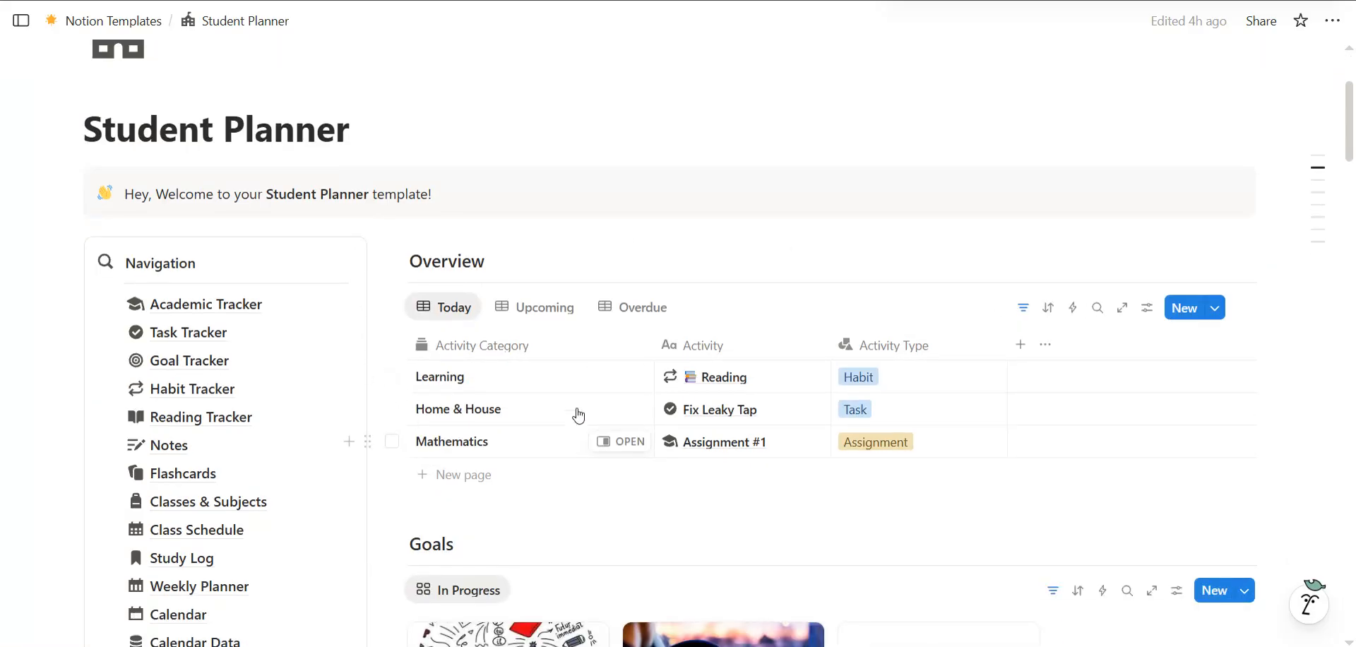
{"action": "left_click", "coordinate": [730, 451]}
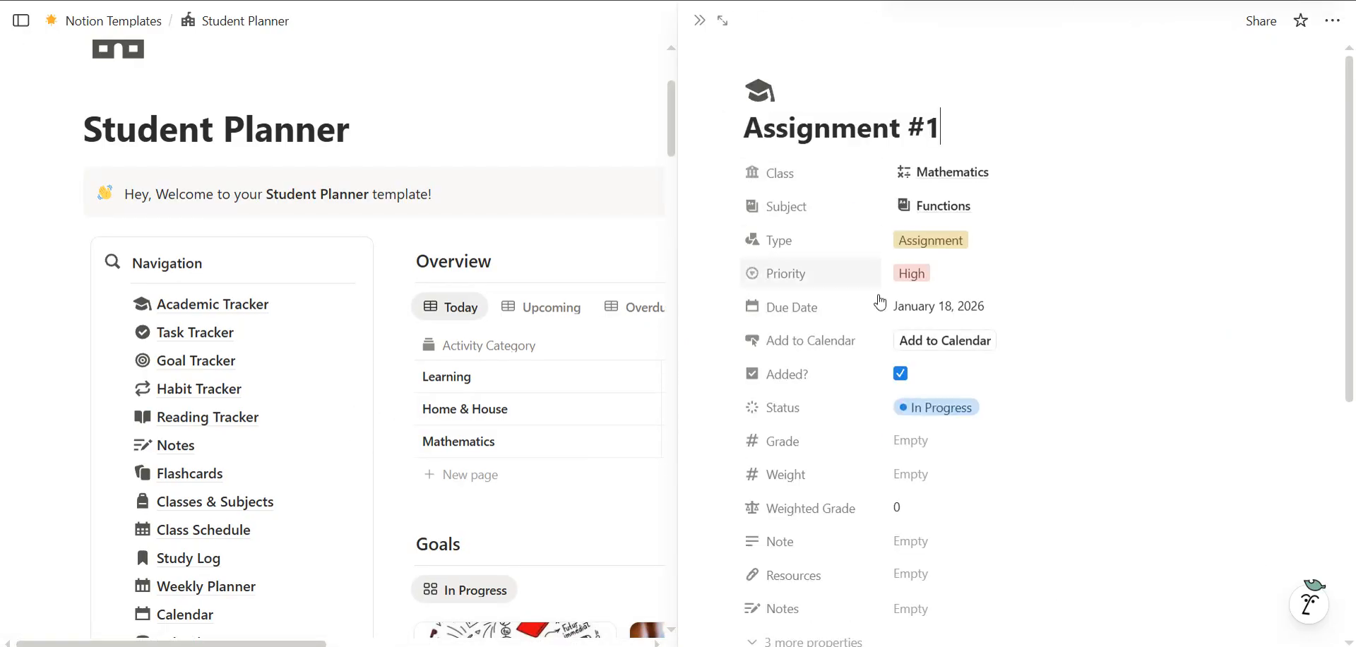
{"action": "left_click", "coordinate": [945, 407]}
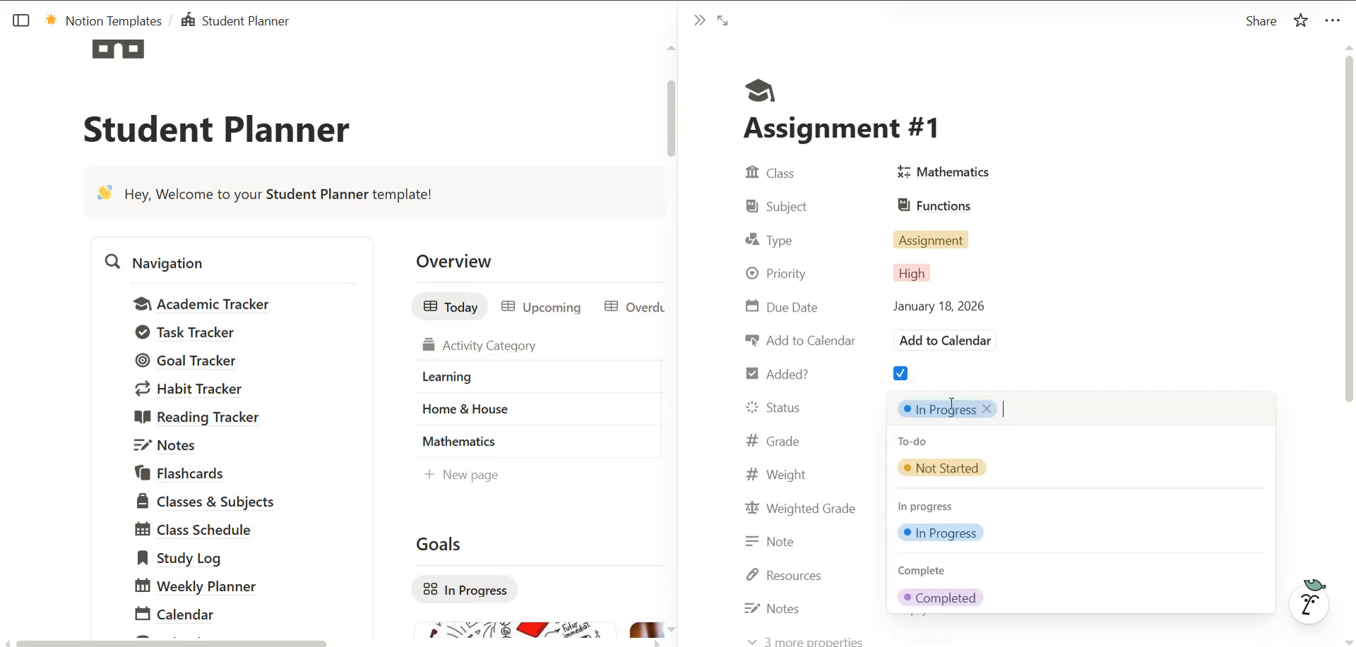
{"action": "left_click", "coordinate": [556, 87]}
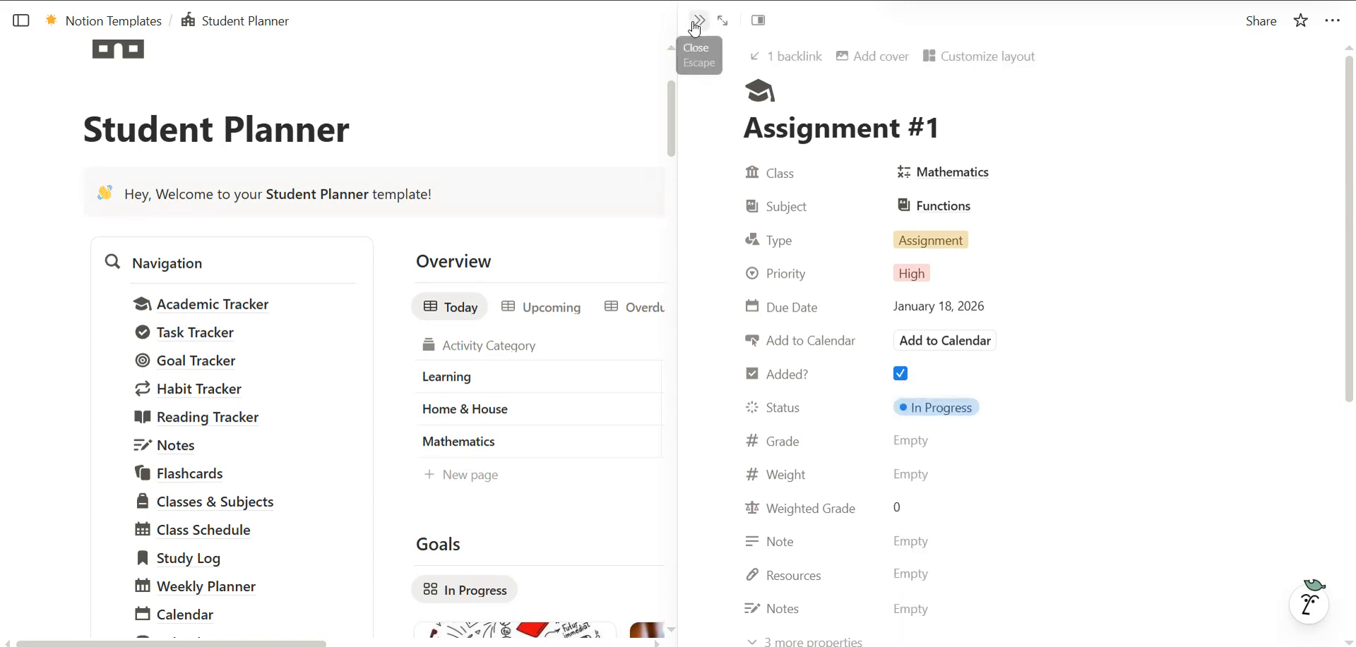
{"action": "left_click", "coordinate": [694, 24]}
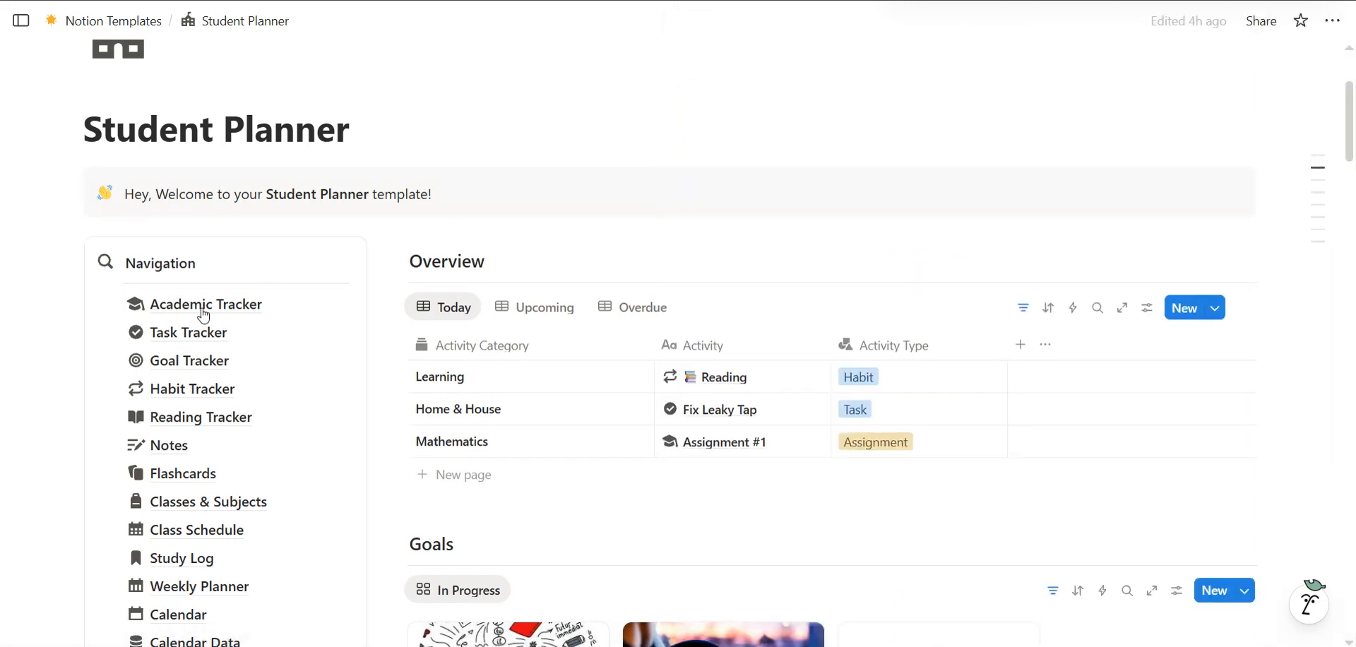
Open the Academic Tracker and examine the Grade, Weight and Weighted Grade columns of the Academic Tasks table
{"action": "mouse_move", "coordinate": [175, 321]}
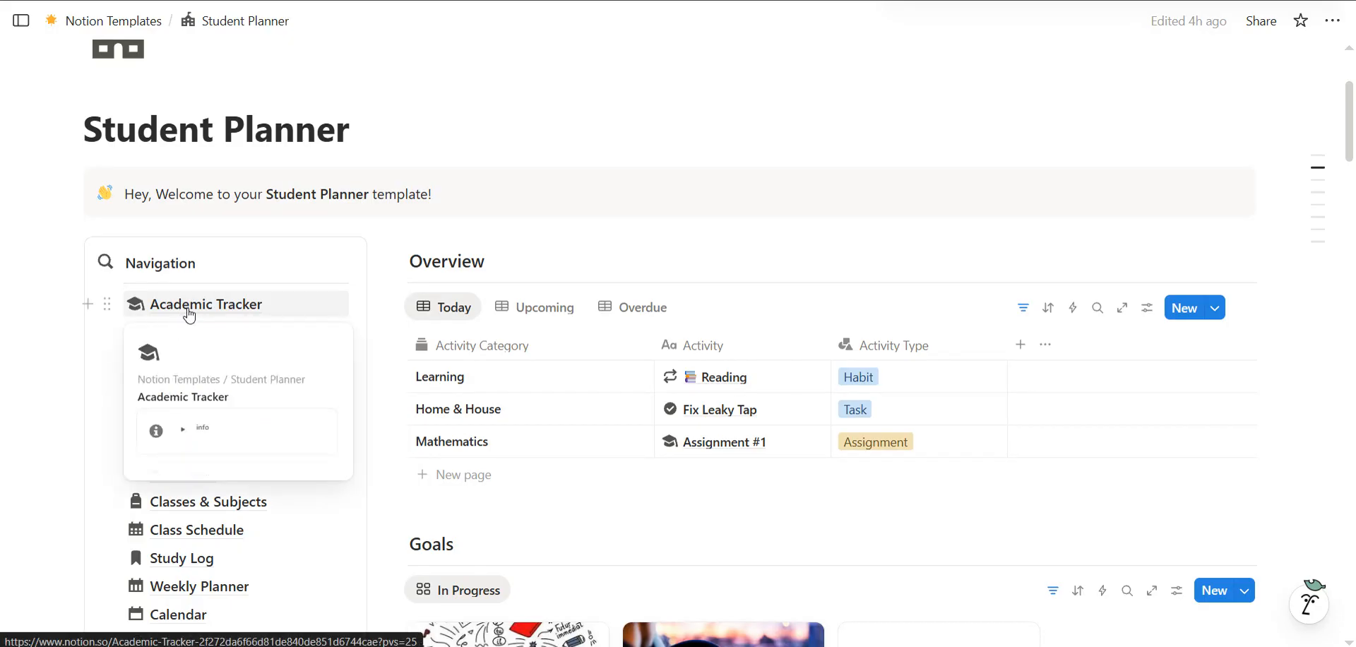
{"action": "mouse_move", "coordinate": [232, 331]}
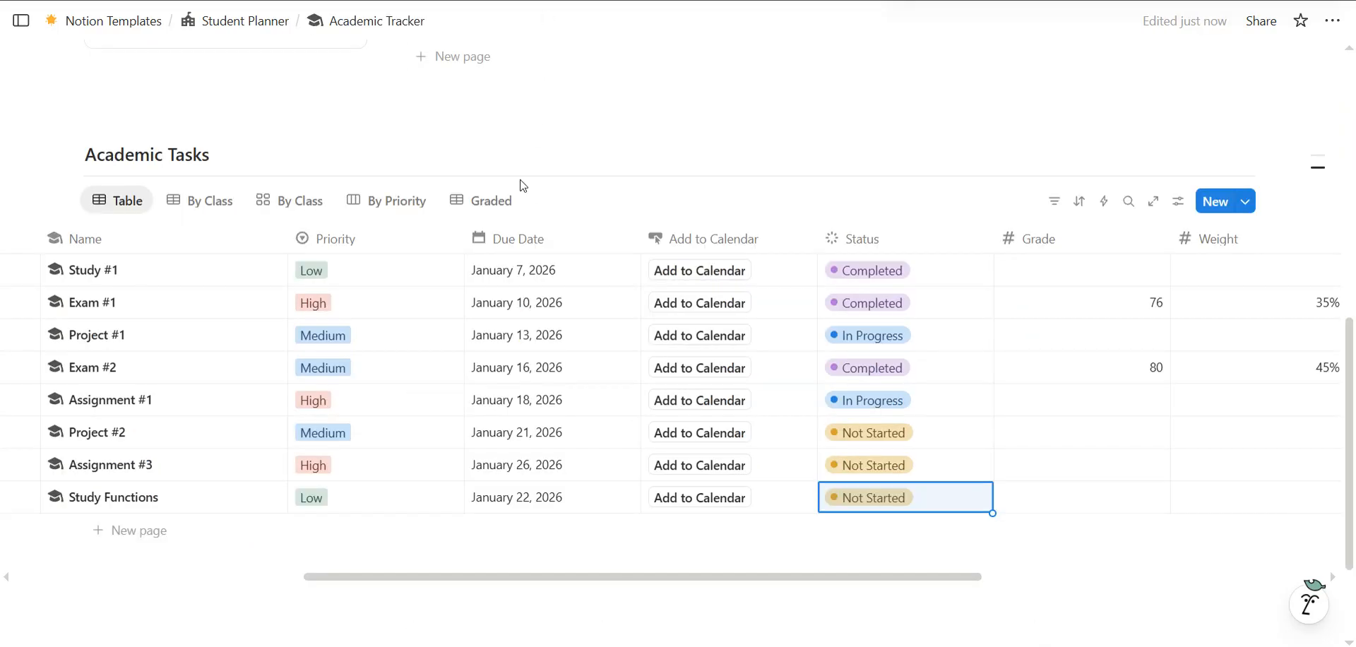
{"action": "scroll", "coordinate": [519, 188], "scroll_direction": "down", "scroll_amount": 2}
{"action": "scroll", "coordinate": [515, 191], "scroll_direction": "right", "scroll_amount": 5}
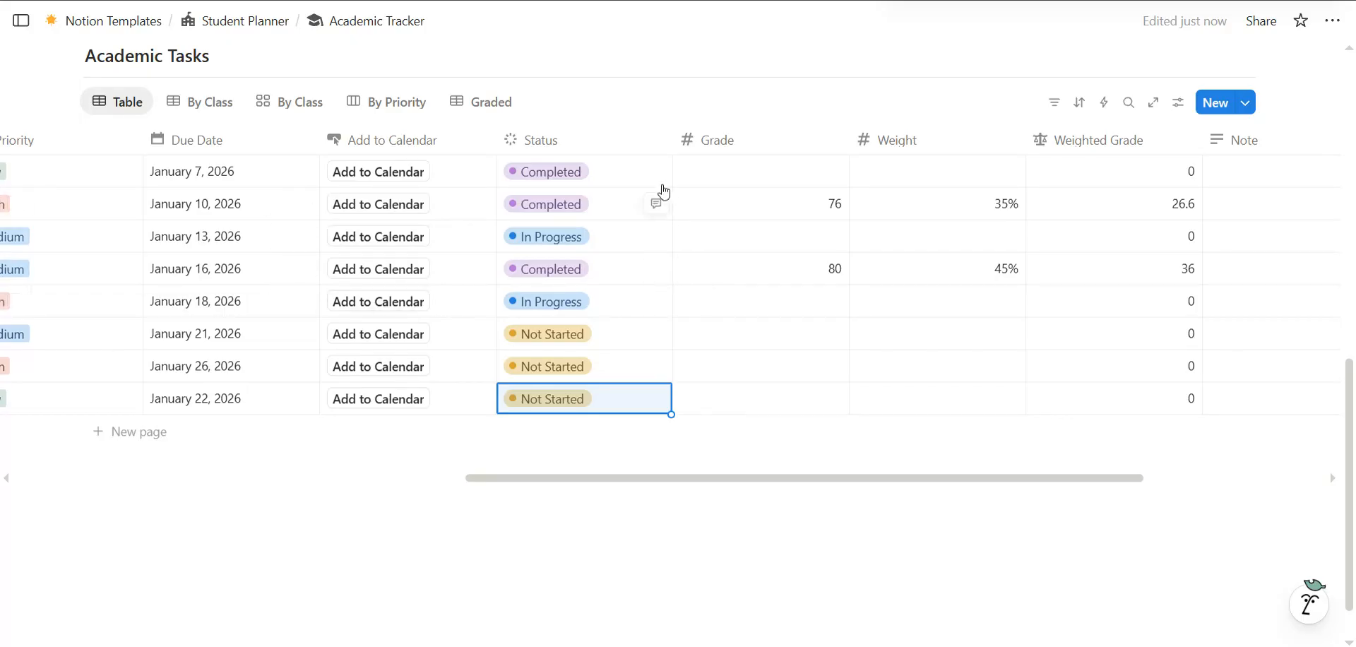
{"action": "scroll", "coordinate": [721, 306], "scroll_direction": "right", "scroll_amount": 3}
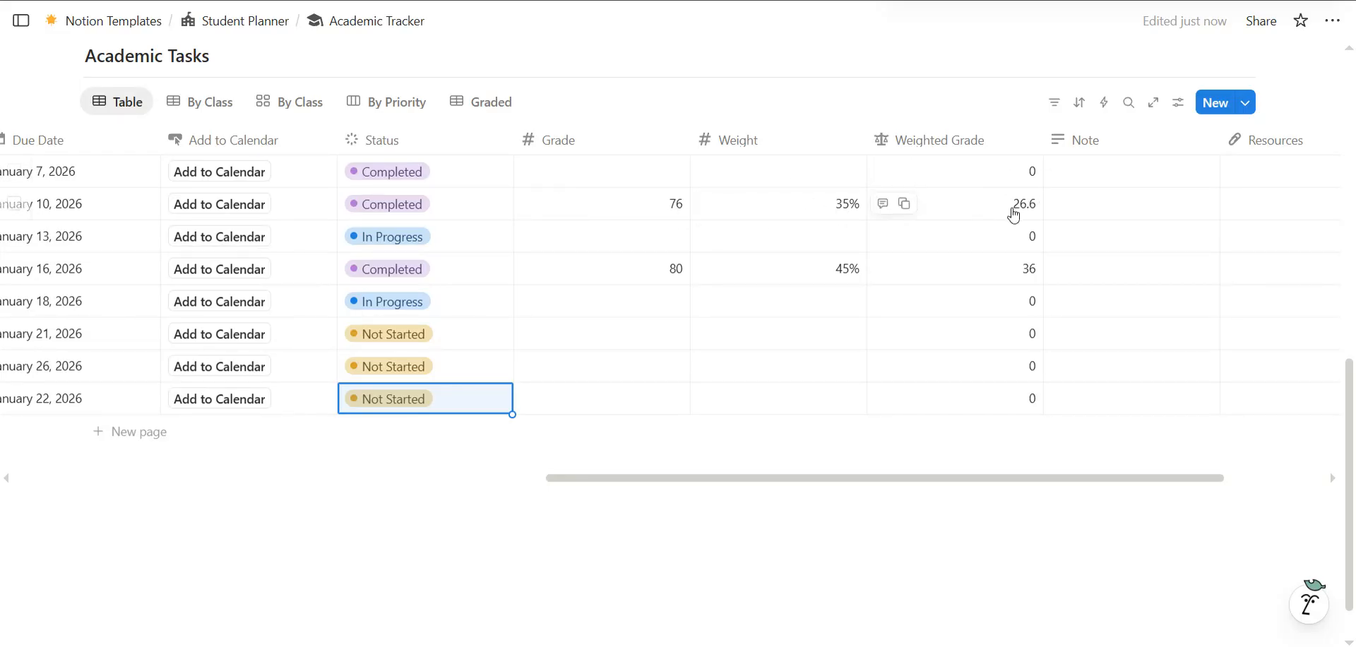
{"action": "scroll", "coordinate": [797, 244], "scroll_direction": "up", "scroll_amount": 1}
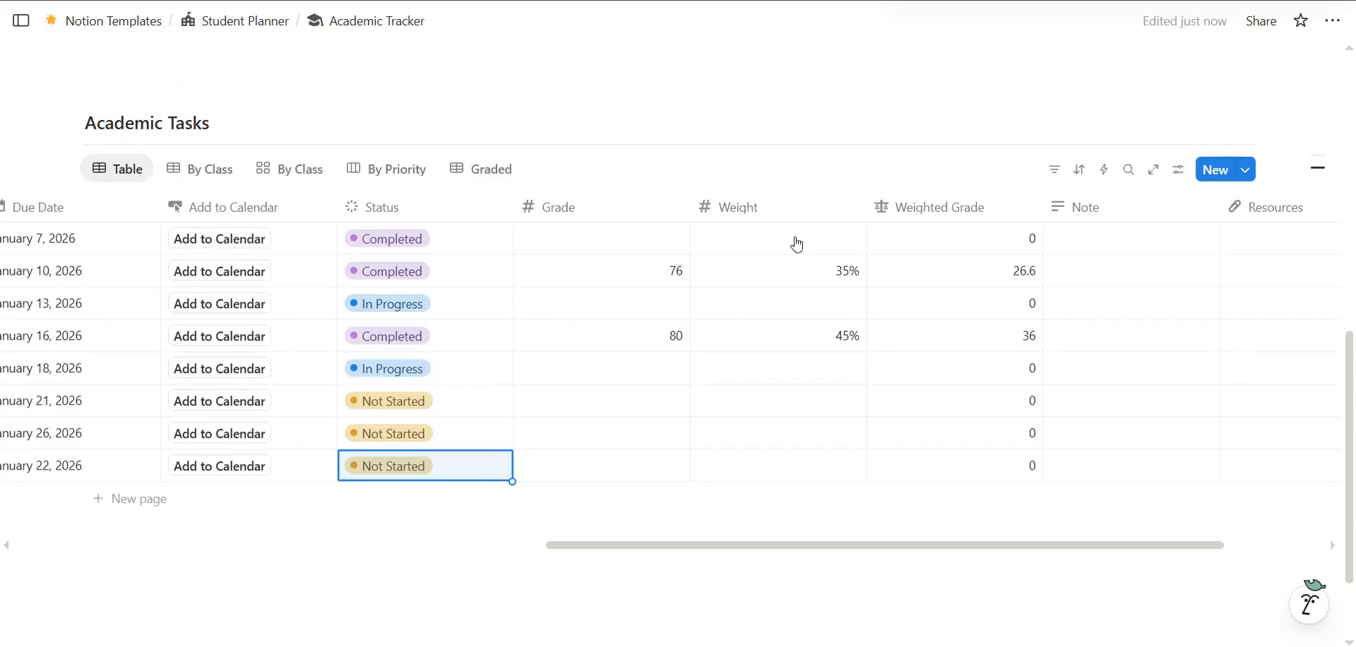
Return to the Student Planner dashboard and examine the current grades on the Classes gallery cards
{"action": "key", "text": "alt+Left"}
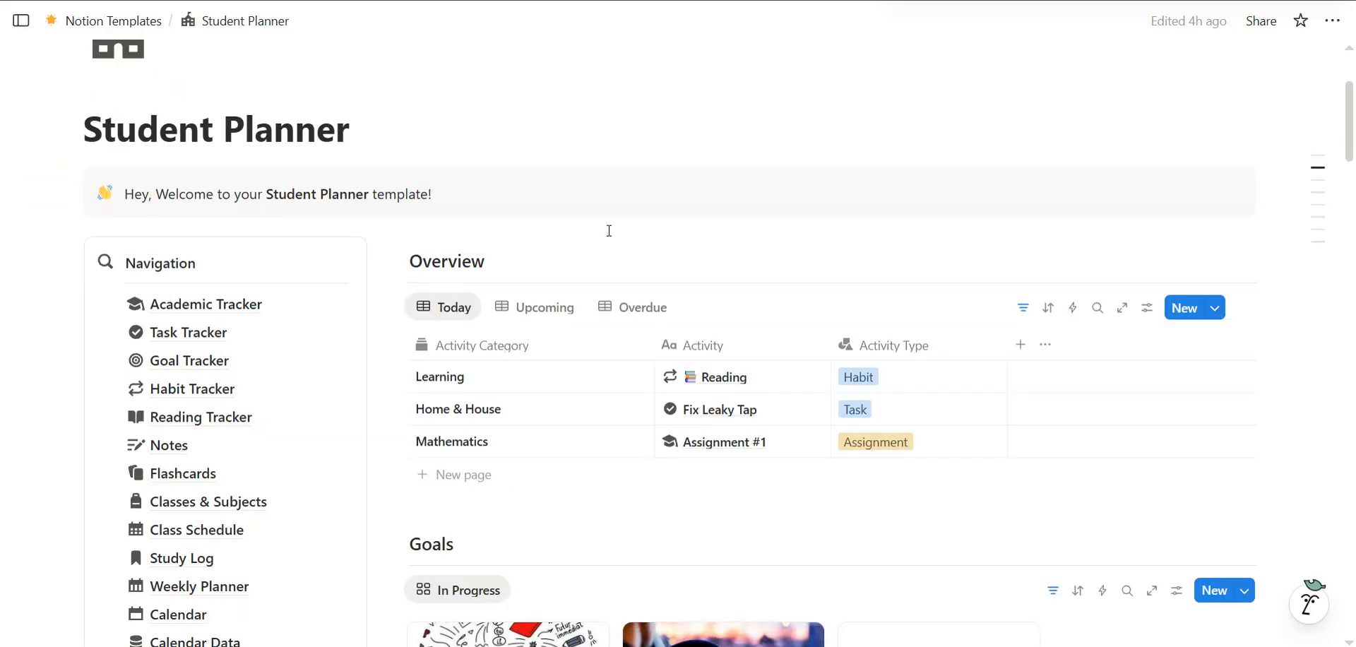
{"action": "scroll", "coordinate": [609, 231], "scroll_direction": "down", "scroll_amount": 20}
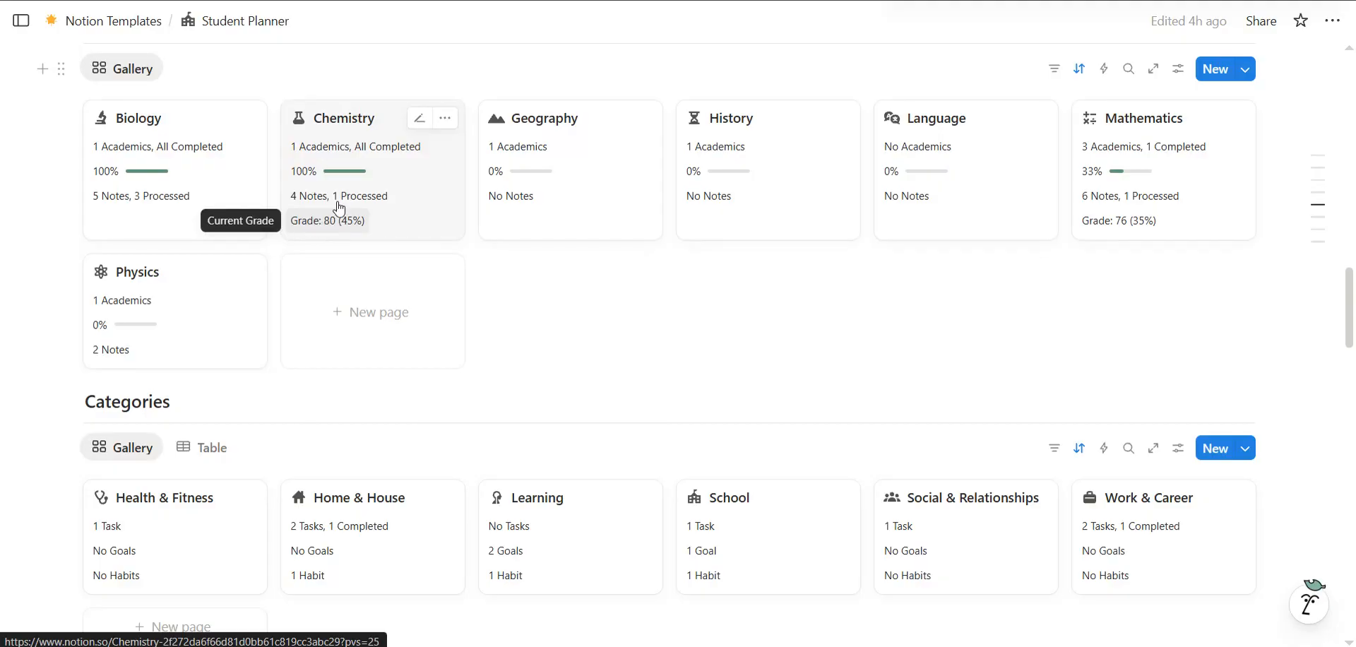
{"action": "scroll", "coordinate": [338, 224], "scroll_direction": "up", "scroll_amount": 1}
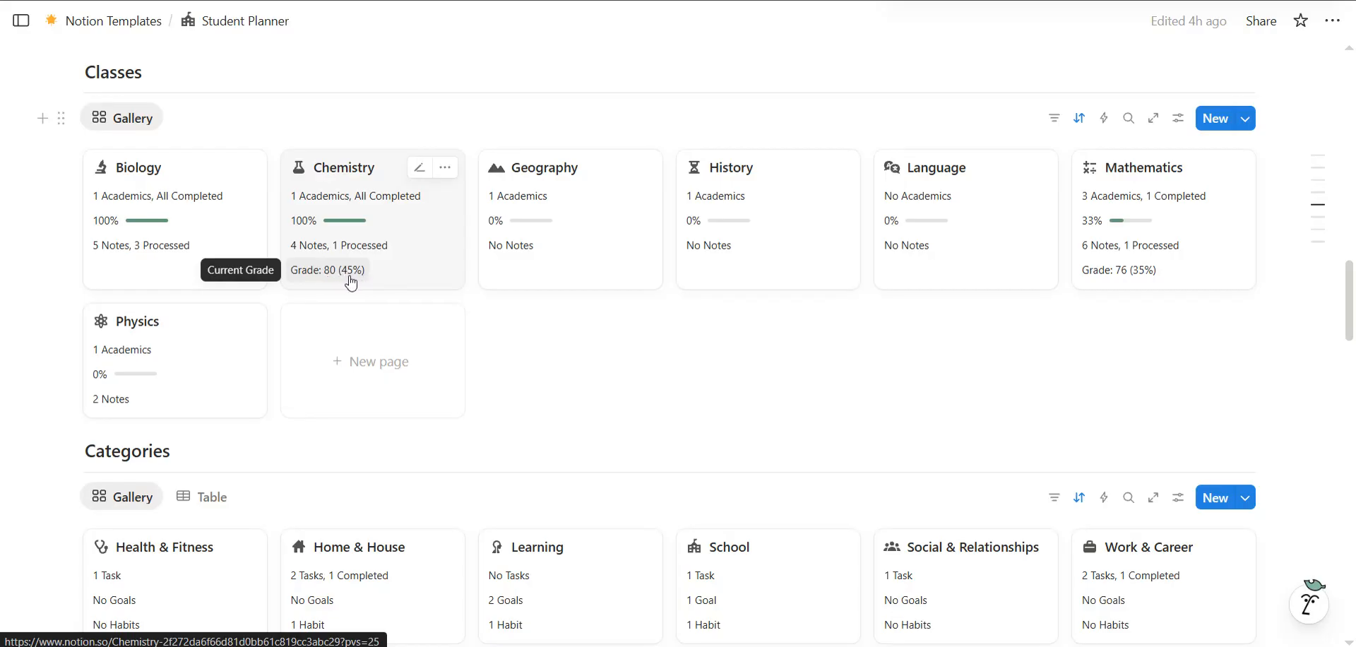
Open the Classes & Subjects page and compare its class card grades with the Academic Tasks table
{"action": "scroll", "coordinate": [351, 282], "scroll_direction": "up", "scroll_amount": 15}
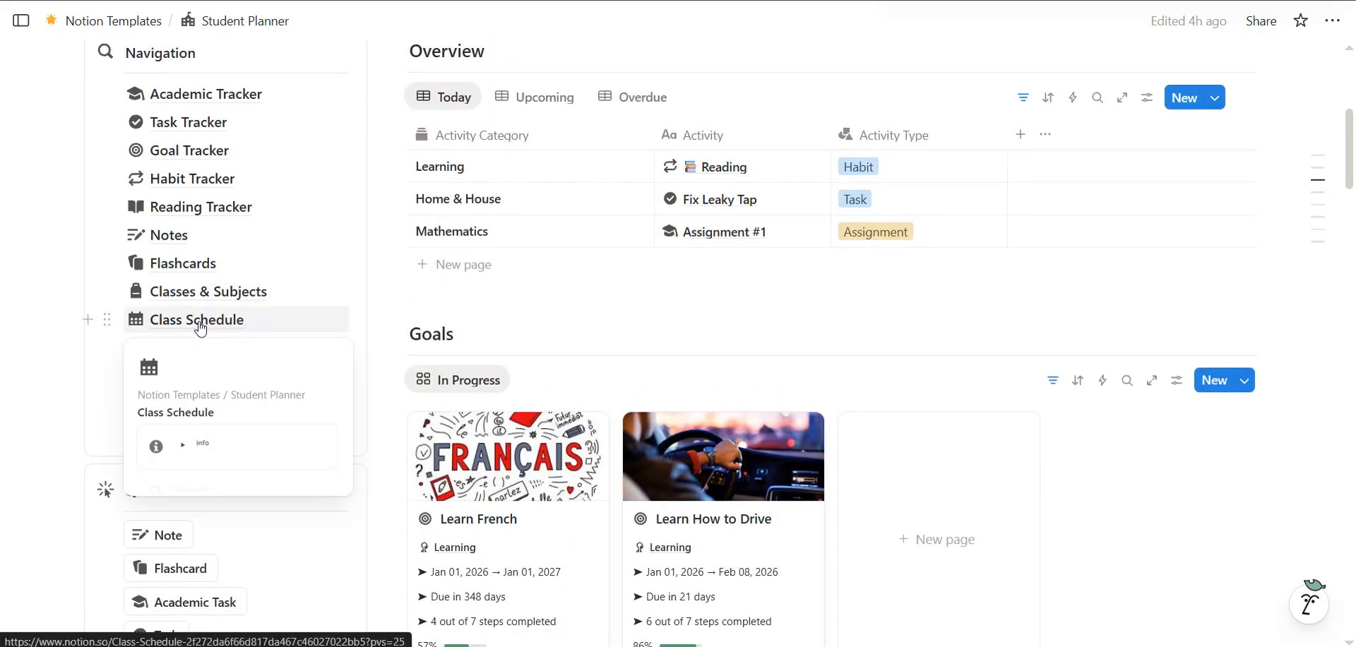
{"action": "left_click", "coordinate": [194, 292]}
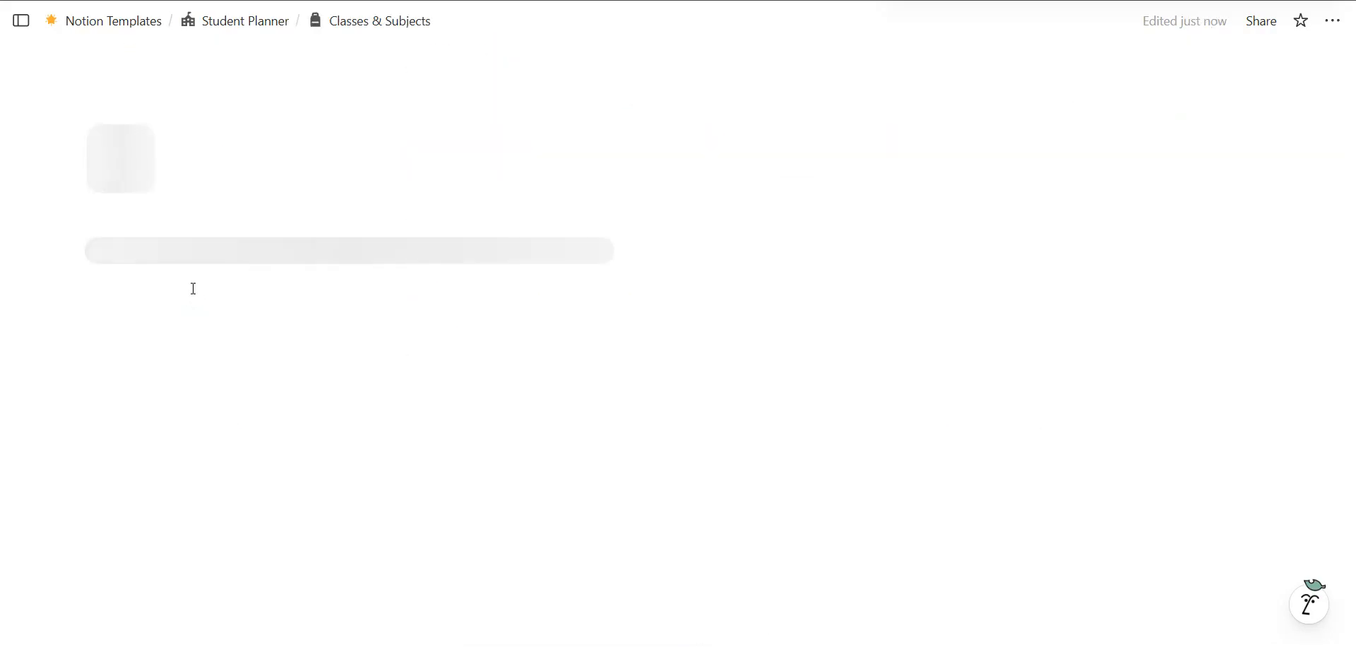
{"action": "scroll", "coordinate": [466, 444], "scroll_direction": "down", "scroll_amount": 3}
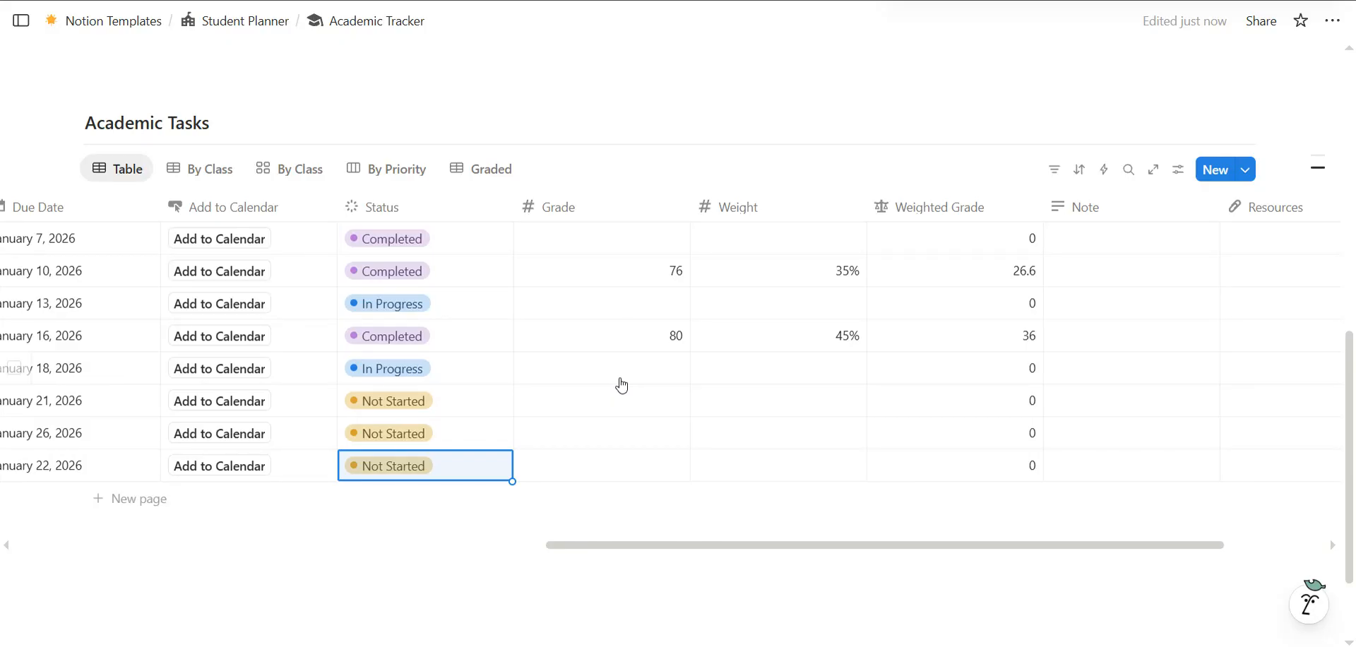
{"action": "key", "text": "ctrl+Tab"}
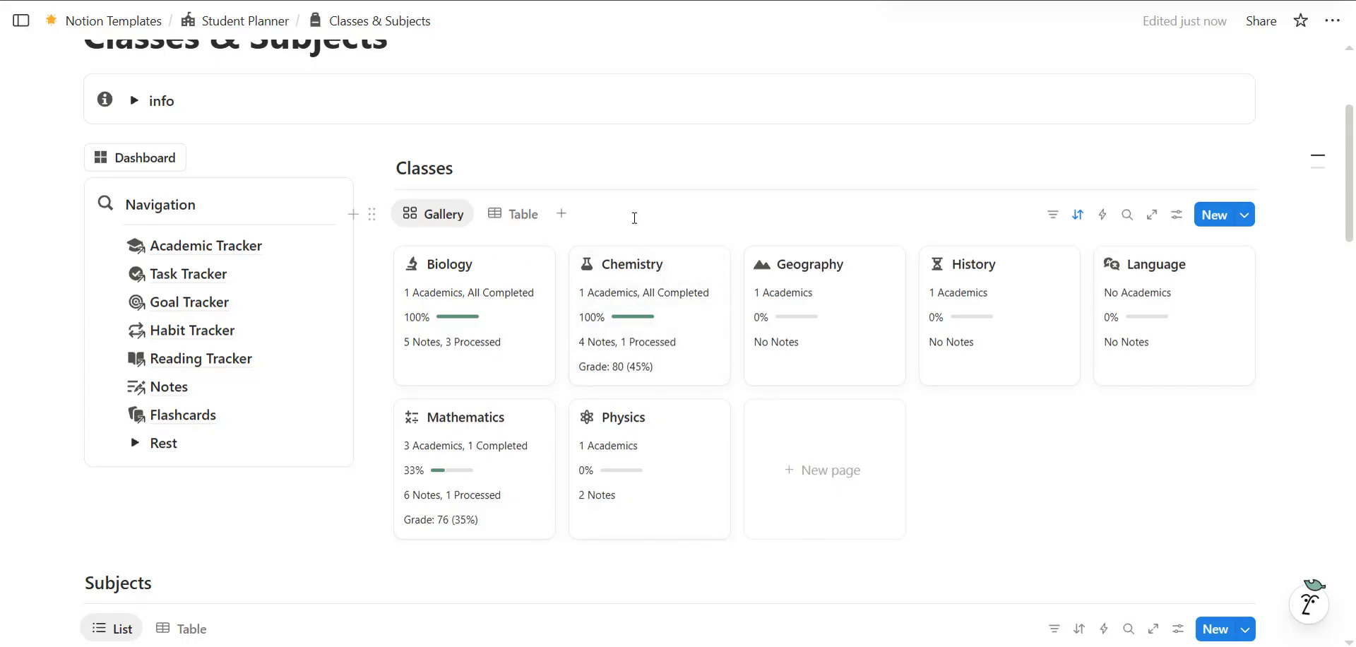
{"action": "scroll", "coordinate": [306, 224], "scroll_direction": "up", "scroll_amount": 3}
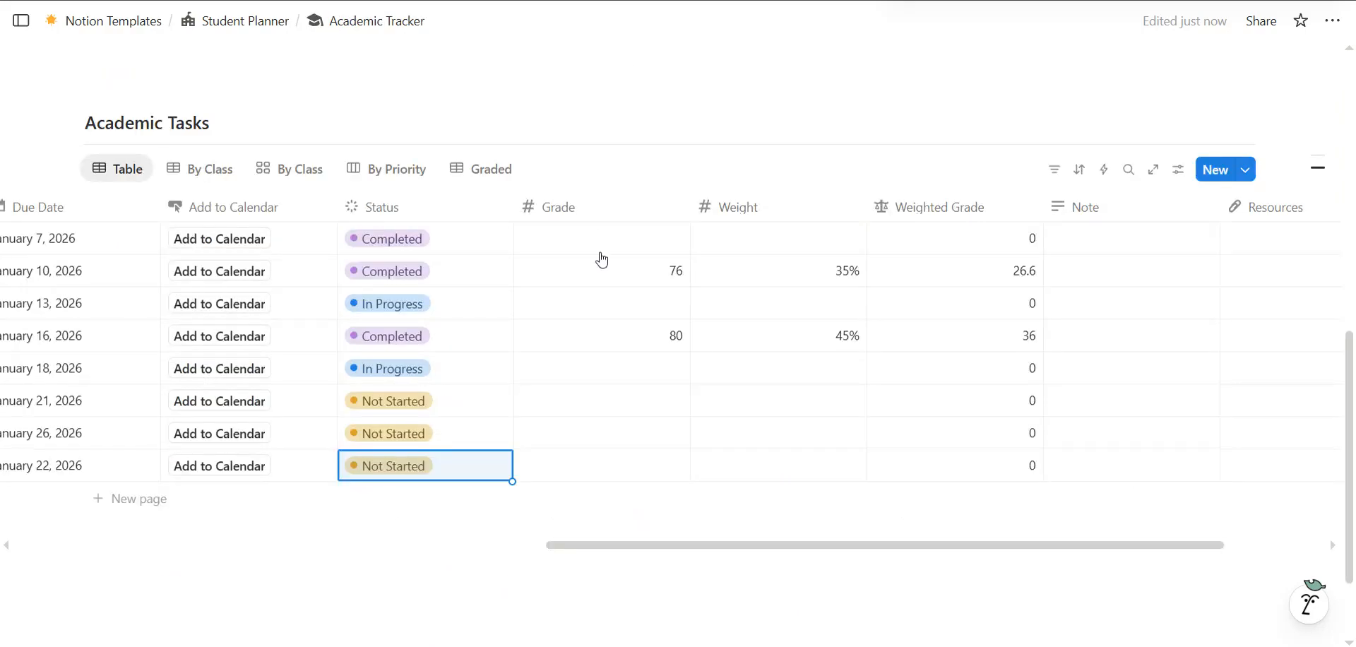
Review the Academic Tracker's task columns and Quick View list, and open the Task Tracker page
{"action": "scroll", "coordinate": [599, 258], "scroll_direction": "left", "scroll_amount": 8}
{"action": "scroll", "coordinate": [599, 261], "scroll_direction": "left", "scroll_amount": 4}
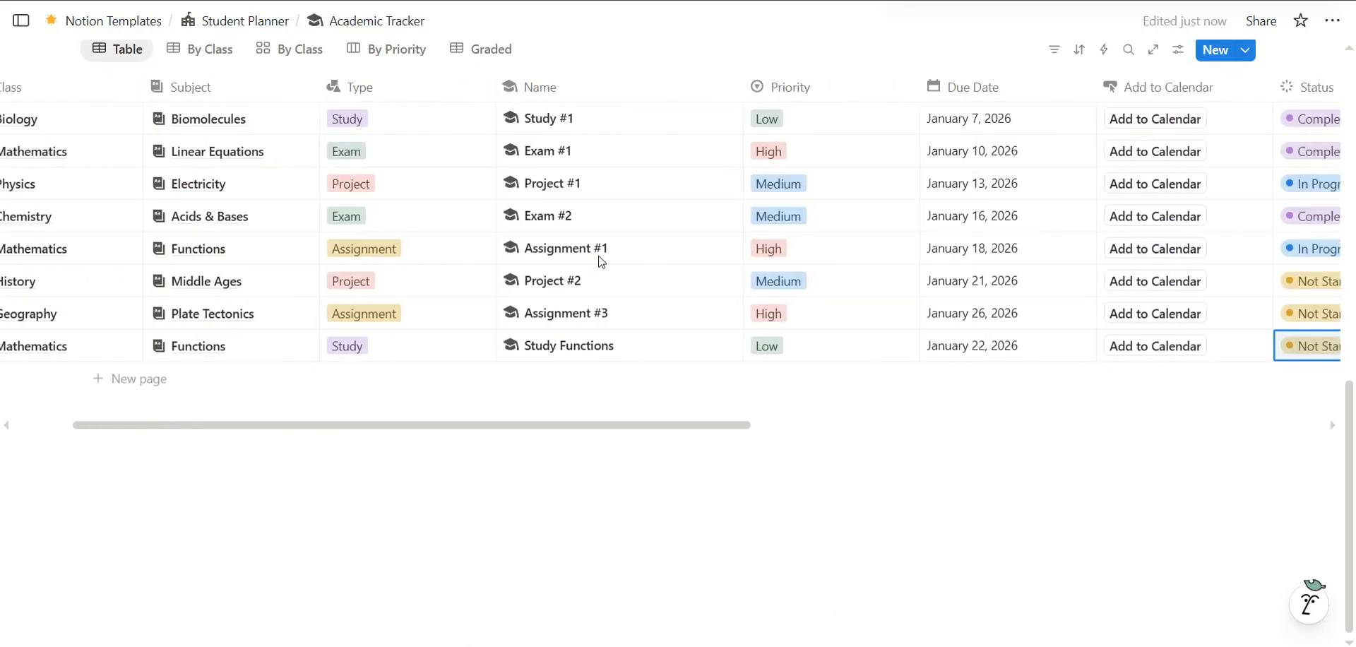
{"action": "scroll", "coordinate": [599, 261], "scroll_direction": "up", "scroll_amount": 8}
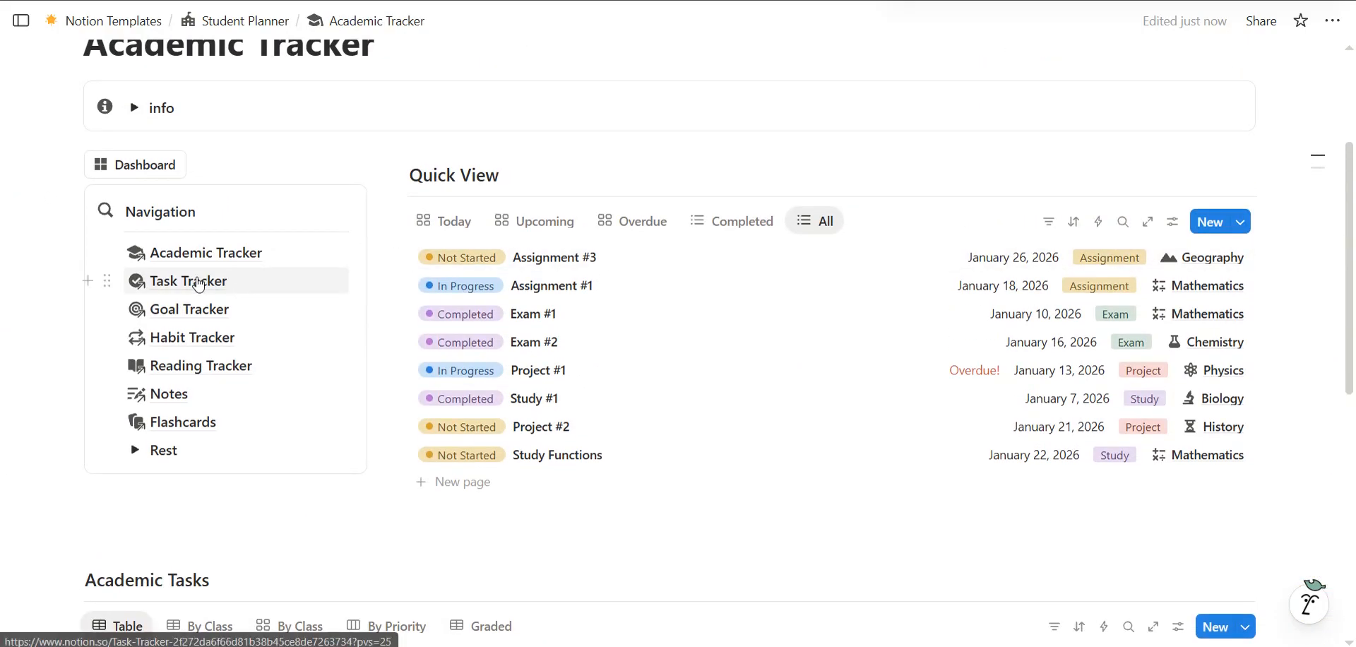
{"action": "left_click", "coordinate": [263, 279]}
{"action": "scroll", "coordinate": [495, 240], "scroll_direction": "down", "scroll_amount": 2}
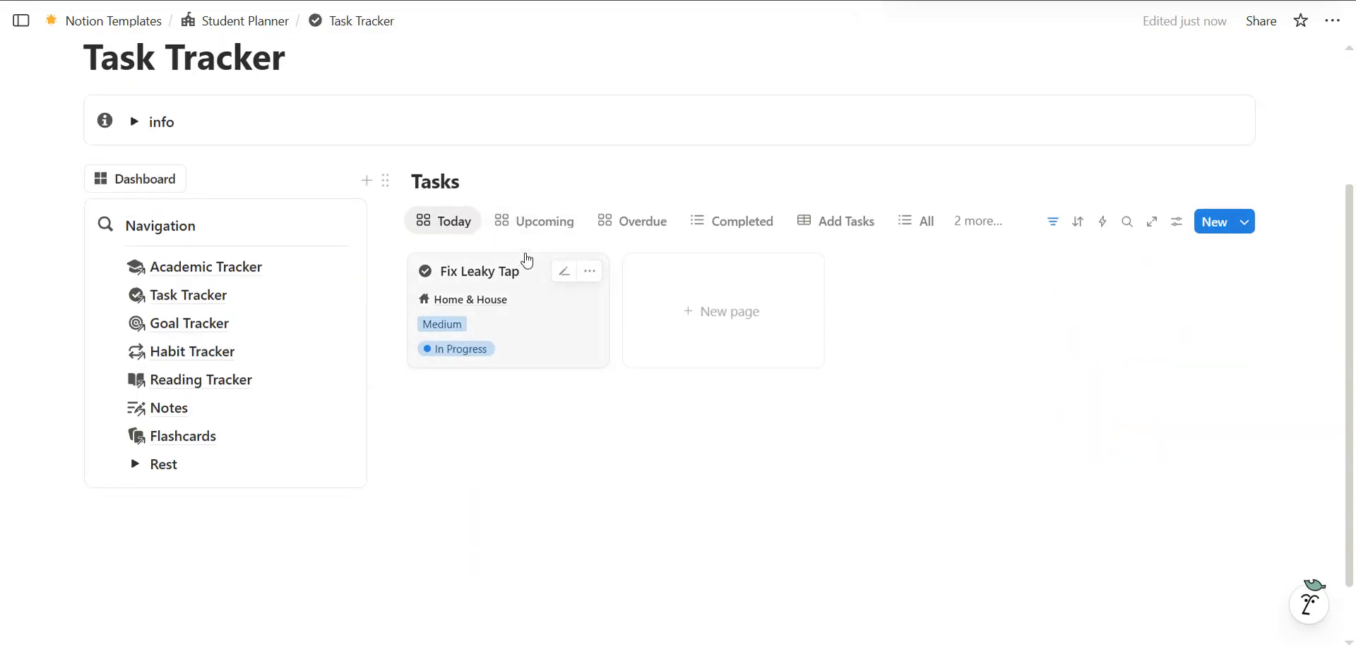
Look through the Upcoming, Overdue, Completed and Add Tasks views of the Task Tracker's Tasks database
{"action": "left_click", "coordinate": [524, 225]}
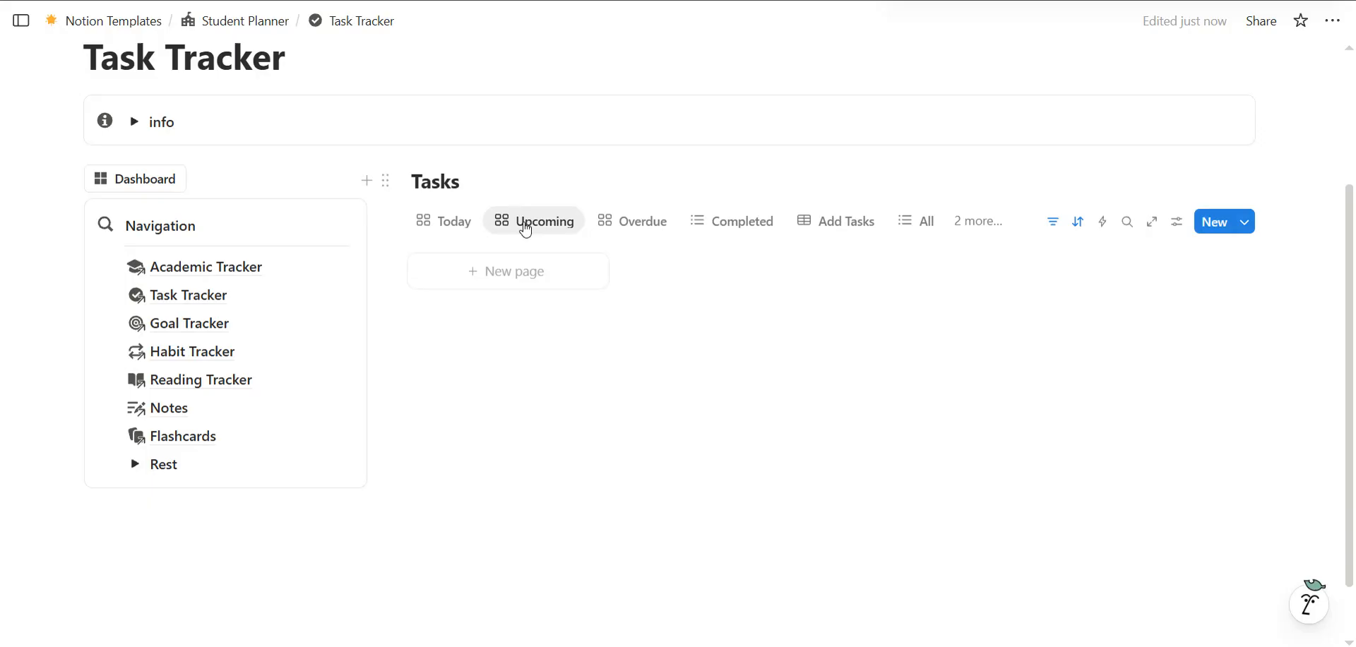
{"action": "left_click", "coordinate": [607, 222]}
{"action": "left_click", "coordinate": [729, 225]}
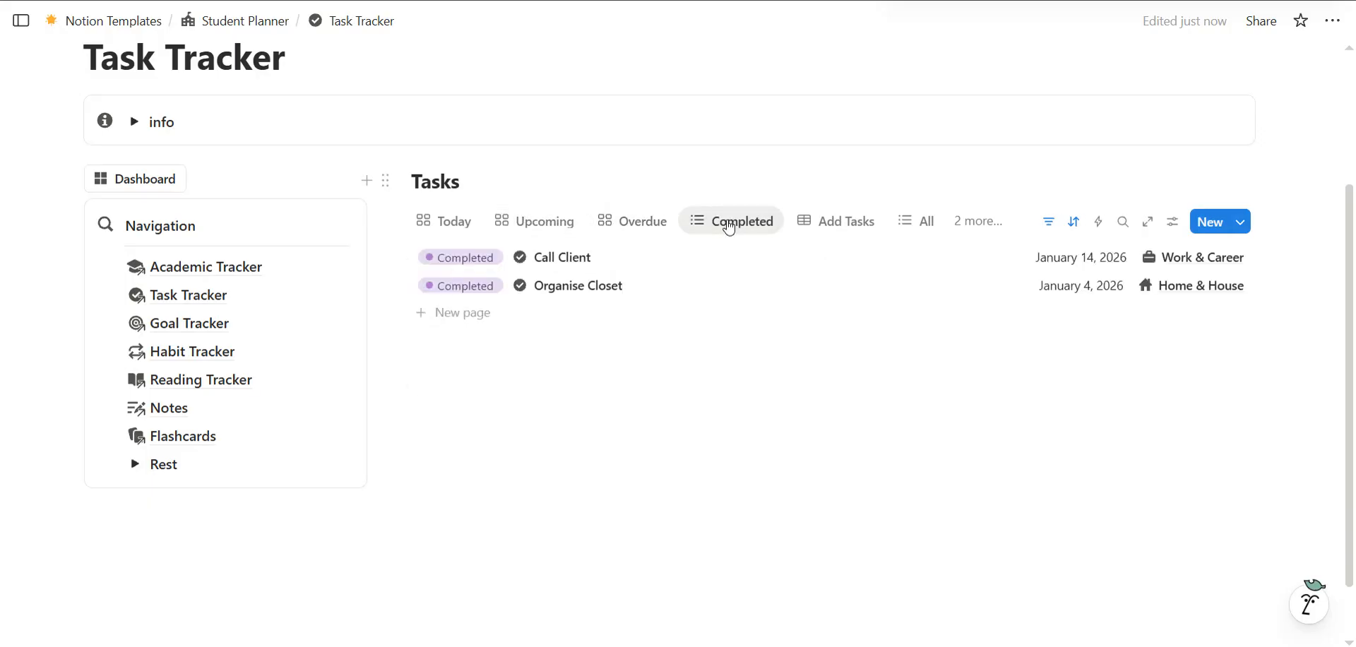
{"action": "left_click", "coordinate": [860, 226]}
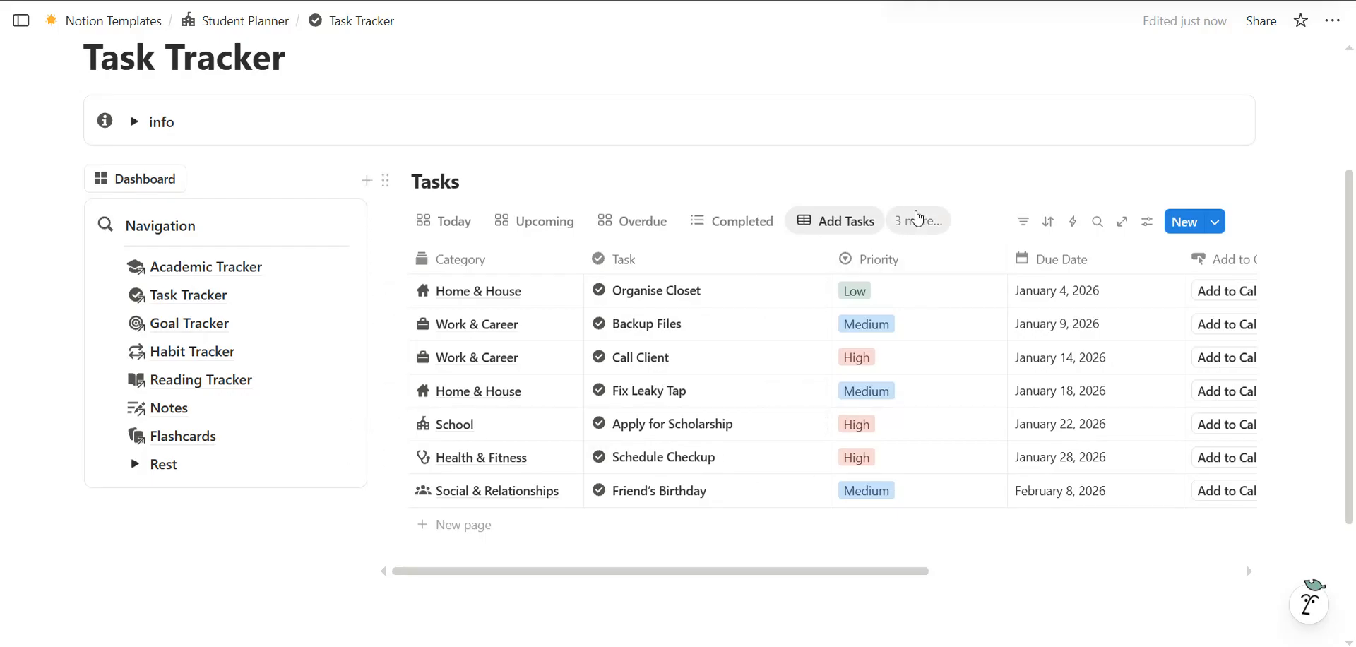
Examine the tasks grouped in the By Category gallery and the By Priority board
{"action": "left_click", "coordinate": [916, 221]}
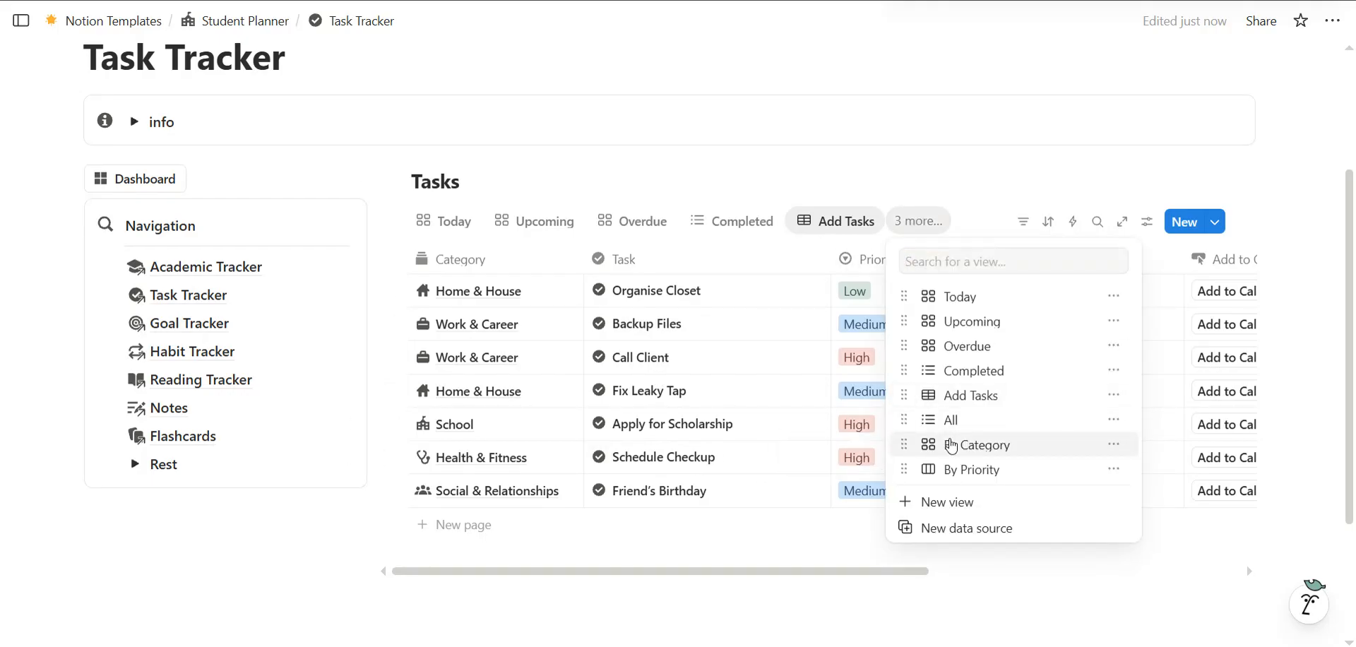
{"action": "left_click", "coordinate": [952, 445]}
{"action": "scroll", "coordinate": [806, 399], "scroll_direction": "down", "scroll_amount": 5}
{"action": "scroll", "coordinate": [812, 385], "scroll_direction": "up", "scroll_amount": 7}
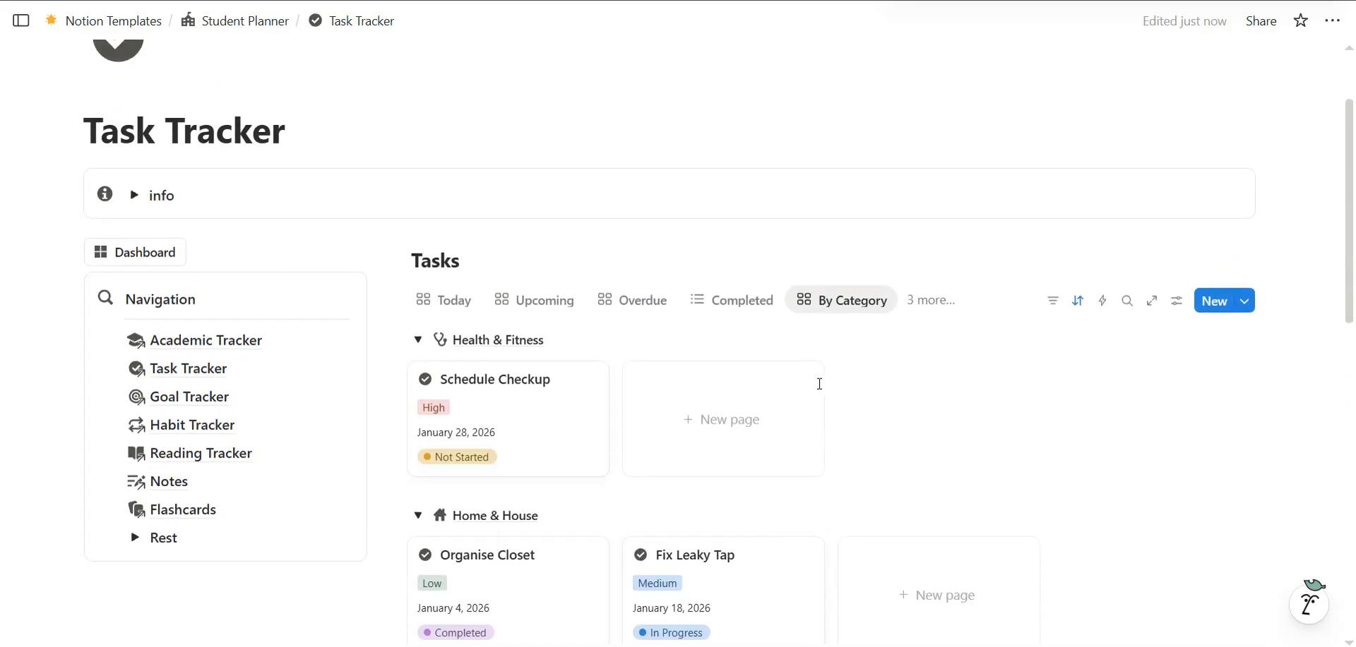
{"action": "left_click", "coordinate": [920, 304]}
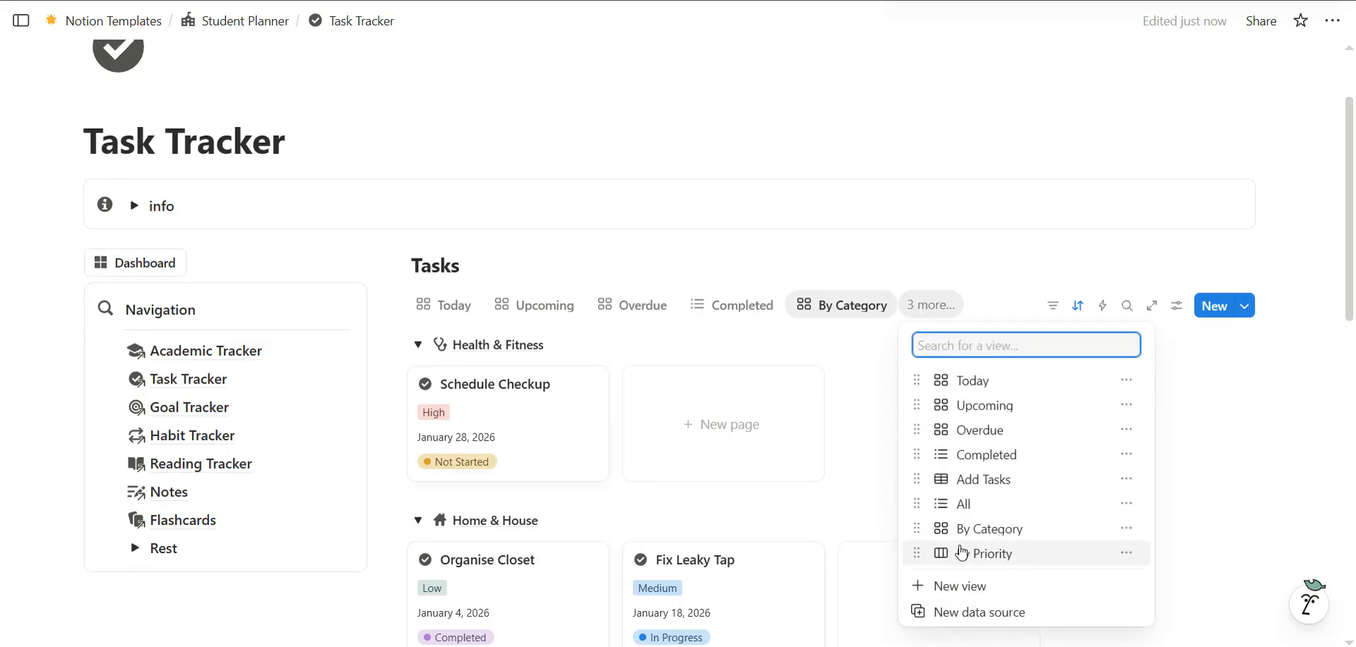
{"action": "left_click", "coordinate": [959, 557]}
{"action": "scroll", "coordinate": [850, 474], "scroll_direction": "down", "scroll_amount": 5}
{"action": "scroll", "coordinate": [848, 476], "scroll_direction": "up", "scroll_amount": 3}
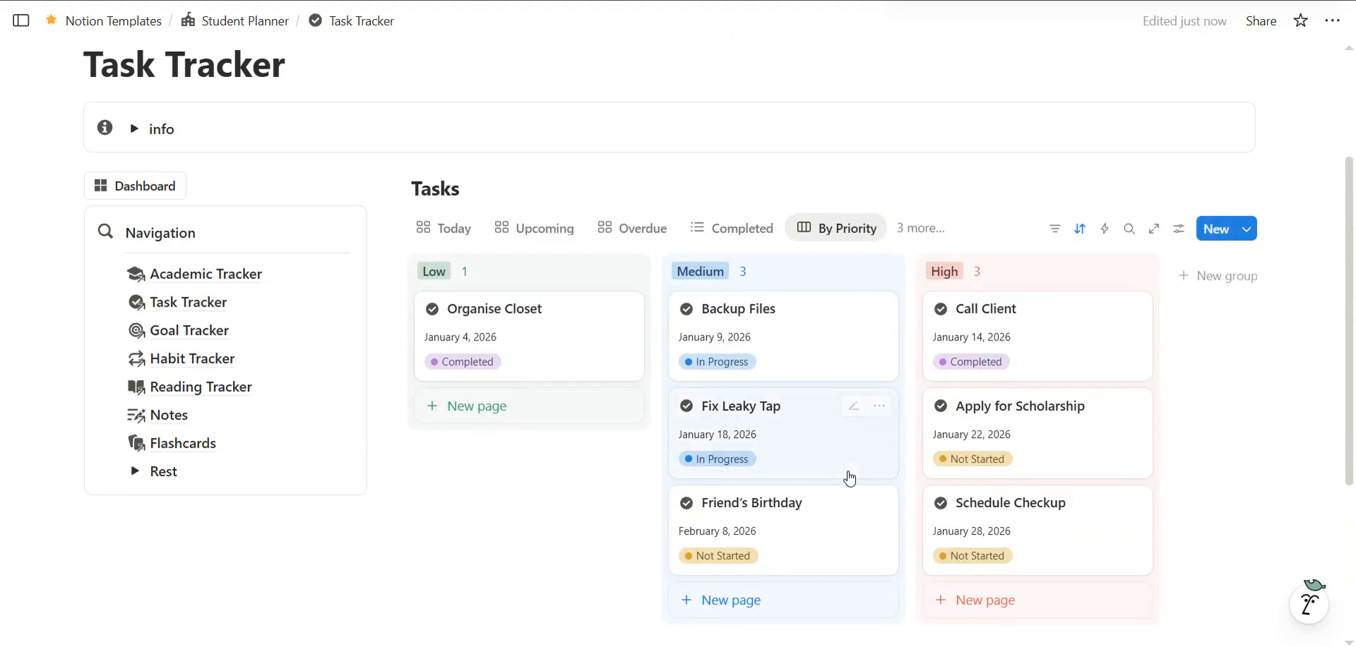
Switch the Tasks database back to the Add Tasks view and examine its columns from Category through Note
{"action": "left_click", "coordinate": [904, 232]}
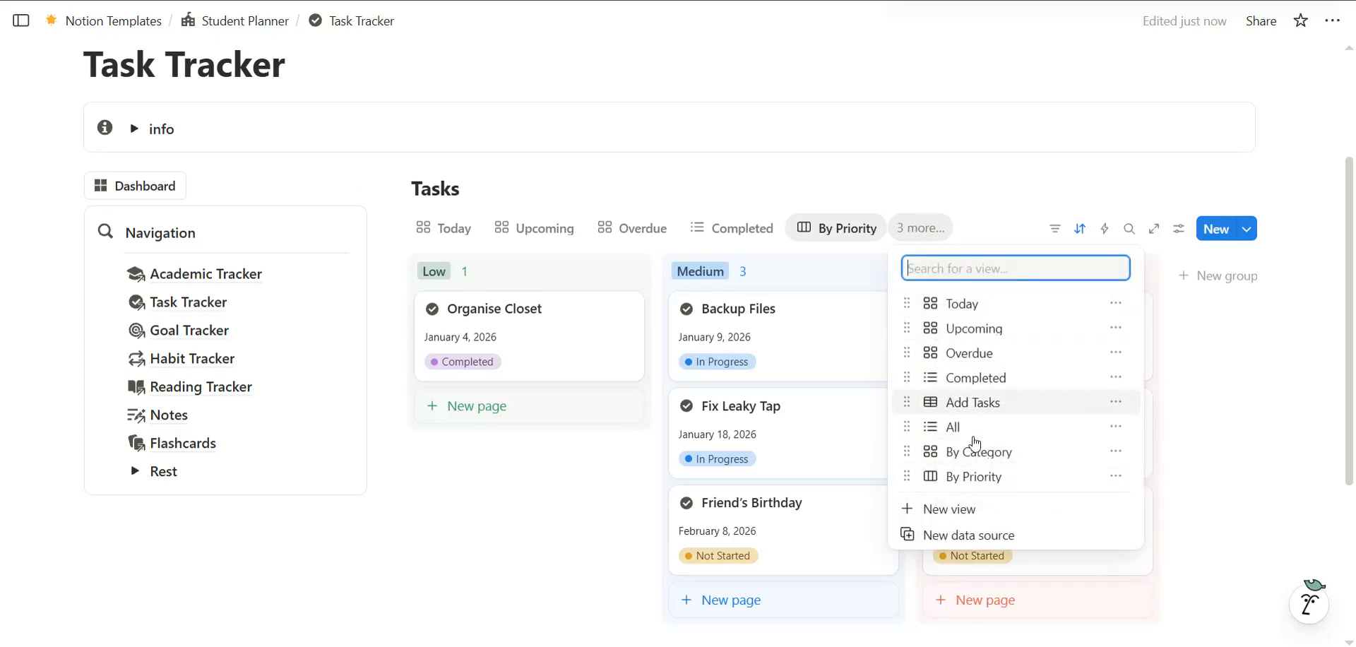
{"action": "left_click", "coordinate": [977, 410]}
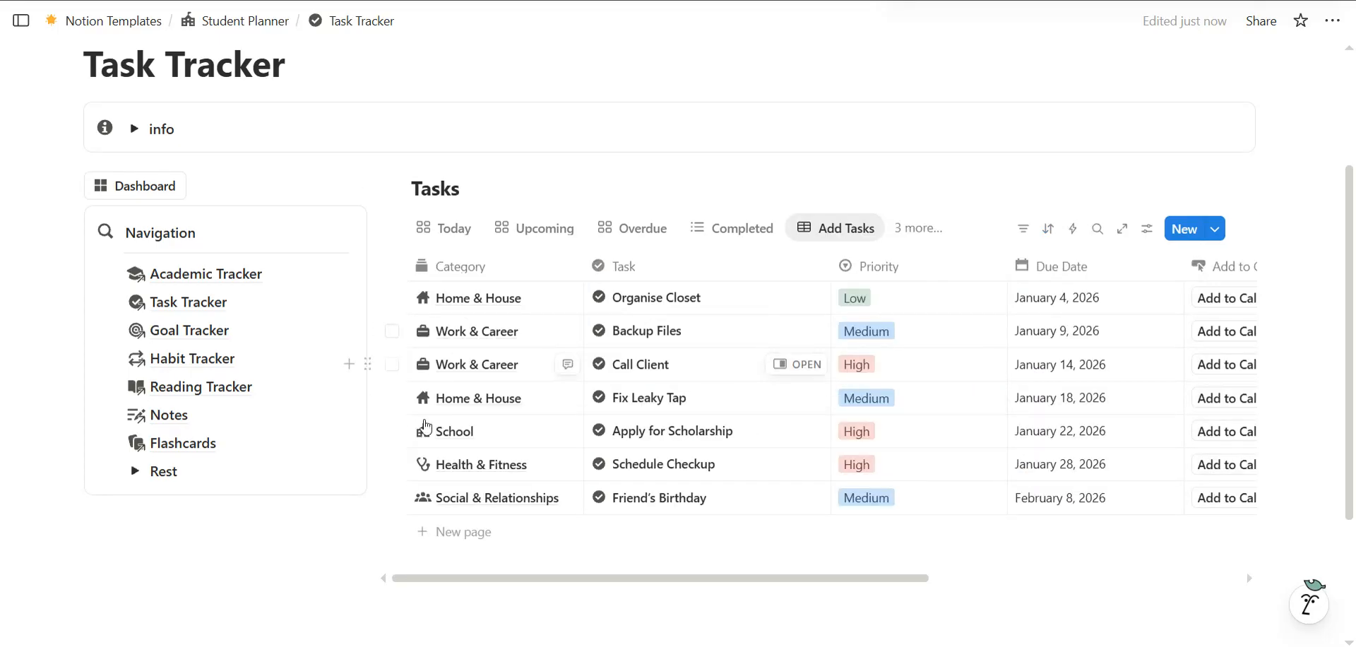
{"action": "scroll", "coordinate": [685, 445], "scroll_direction": "down", "scroll_amount": 1}
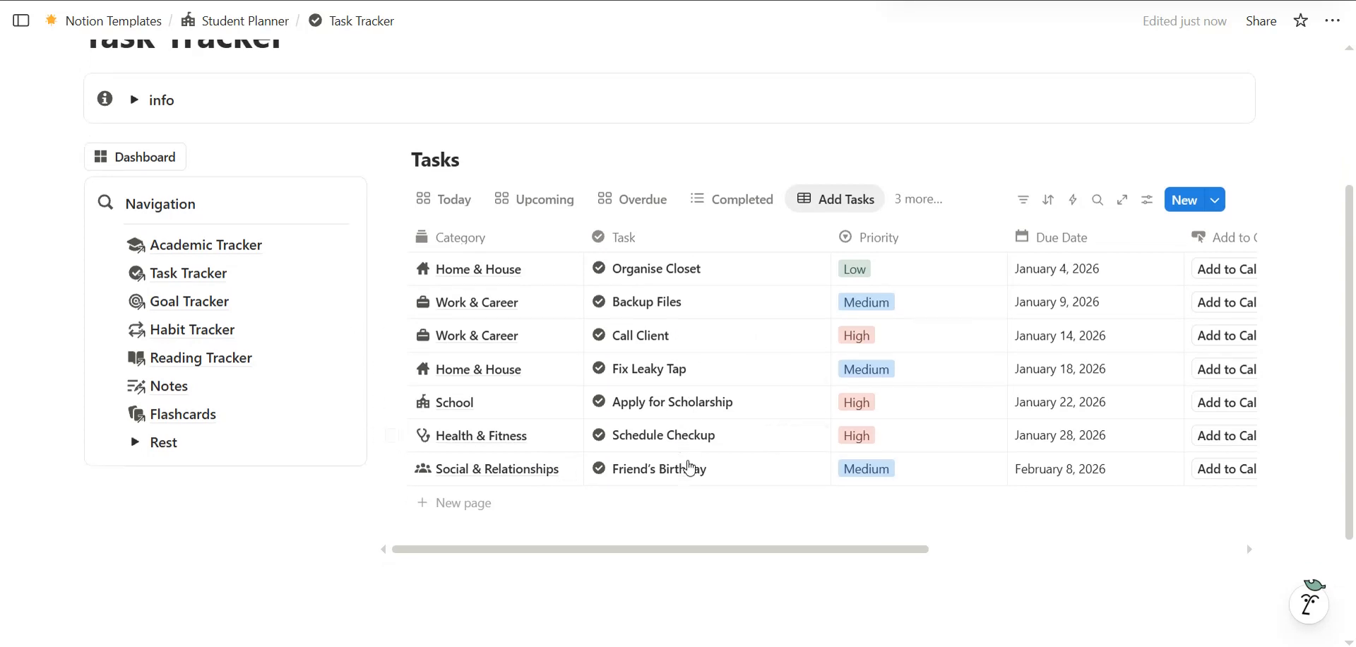
{"action": "scroll", "coordinate": [639, 444], "scroll_direction": "right", "scroll_amount": 2}
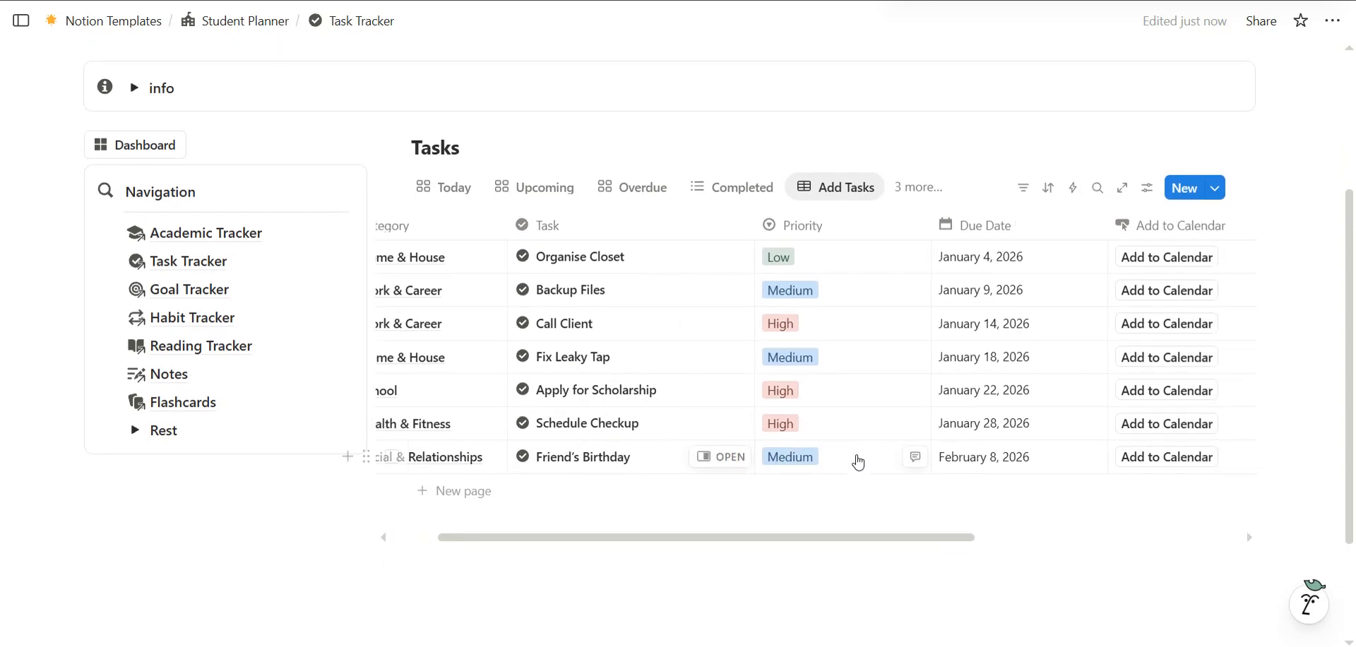
{"action": "scroll", "coordinate": [833, 461], "scroll_direction": "right", "scroll_amount": 4}
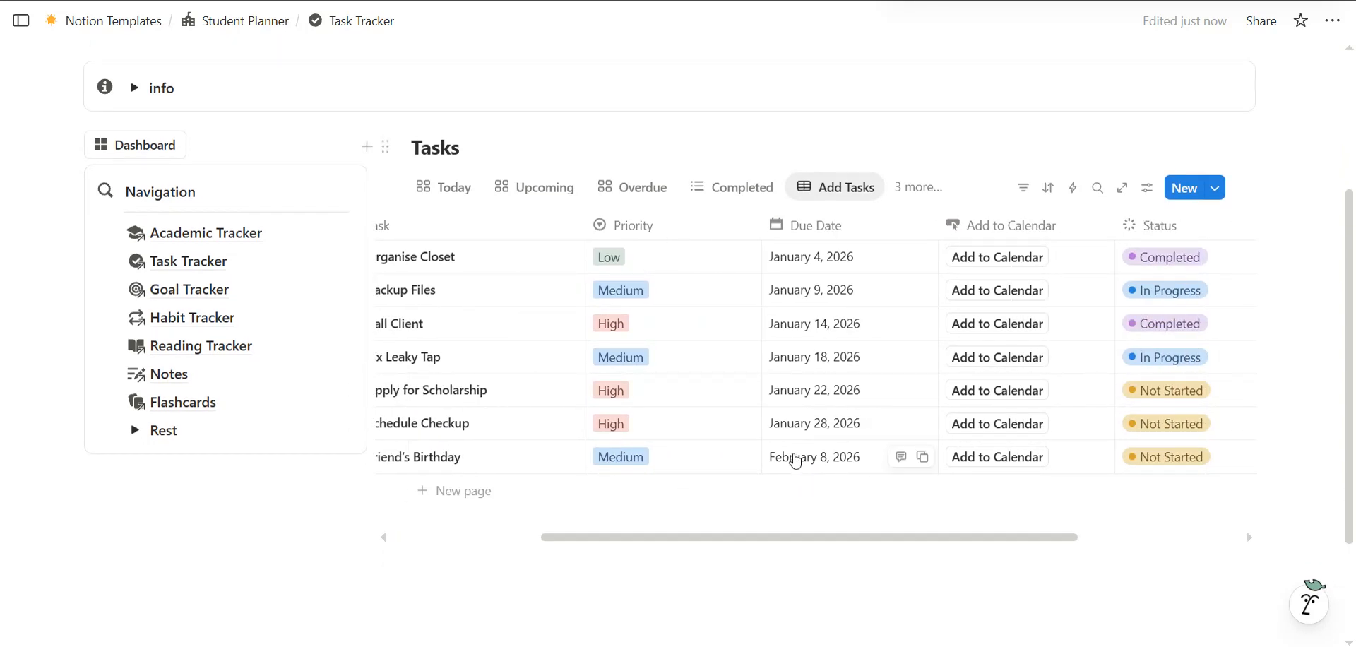
{"action": "scroll", "coordinate": [866, 460], "scroll_direction": "right", "scroll_amount": 3}
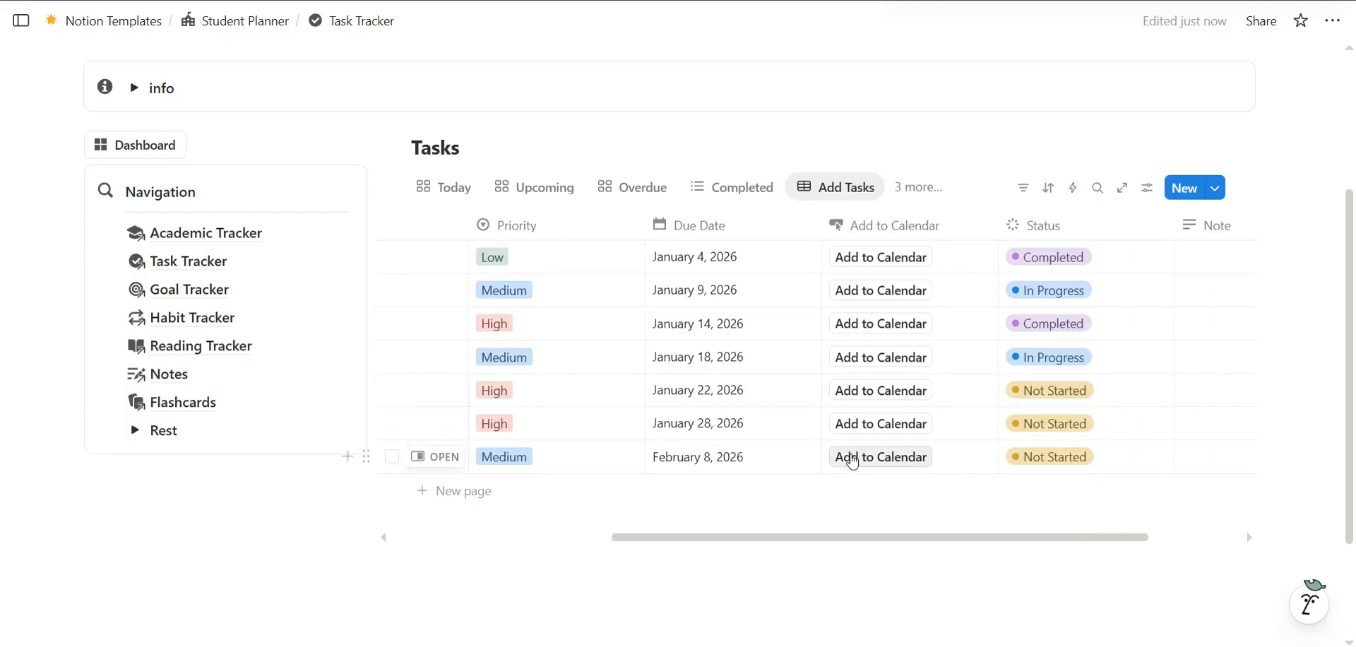
Review the remaining columns of the Add Tasks view and open the Goal Tracker page
{"action": "scroll", "coordinate": [853, 460], "scroll_direction": "right", "scroll_amount": 4}
{"action": "scroll", "coordinate": [853, 461], "scroll_direction": "left", "scroll_amount": 2}
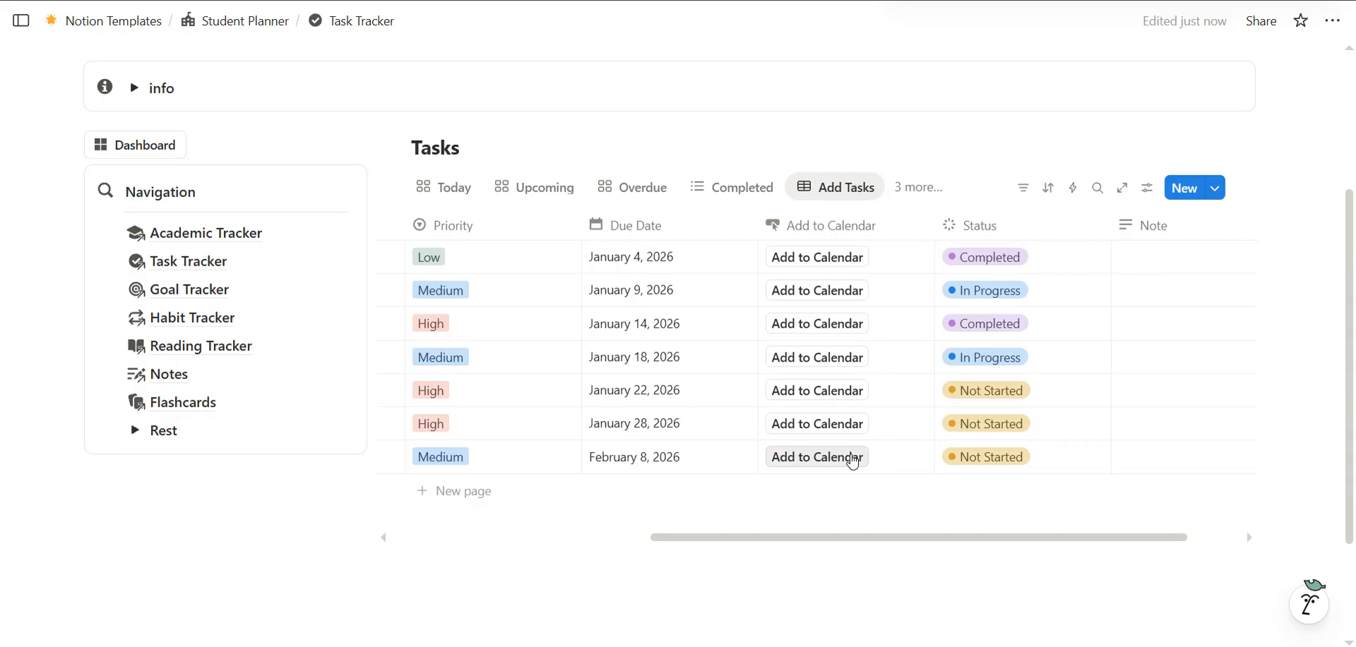
{"action": "scroll", "coordinate": [852, 461], "scroll_direction": "left", "scroll_amount": 2}
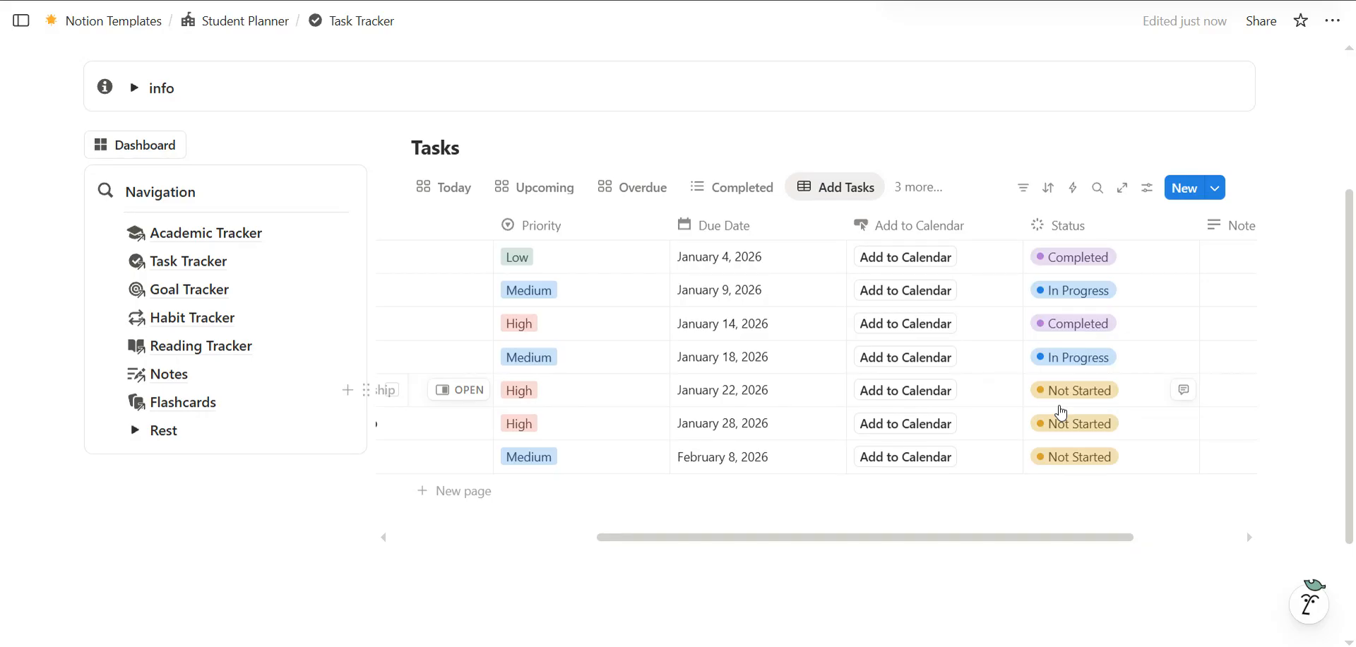
{"action": "scroll", "coordinate": [1061, 411], "scroll_direction": "left", "scroll_amount": 5}
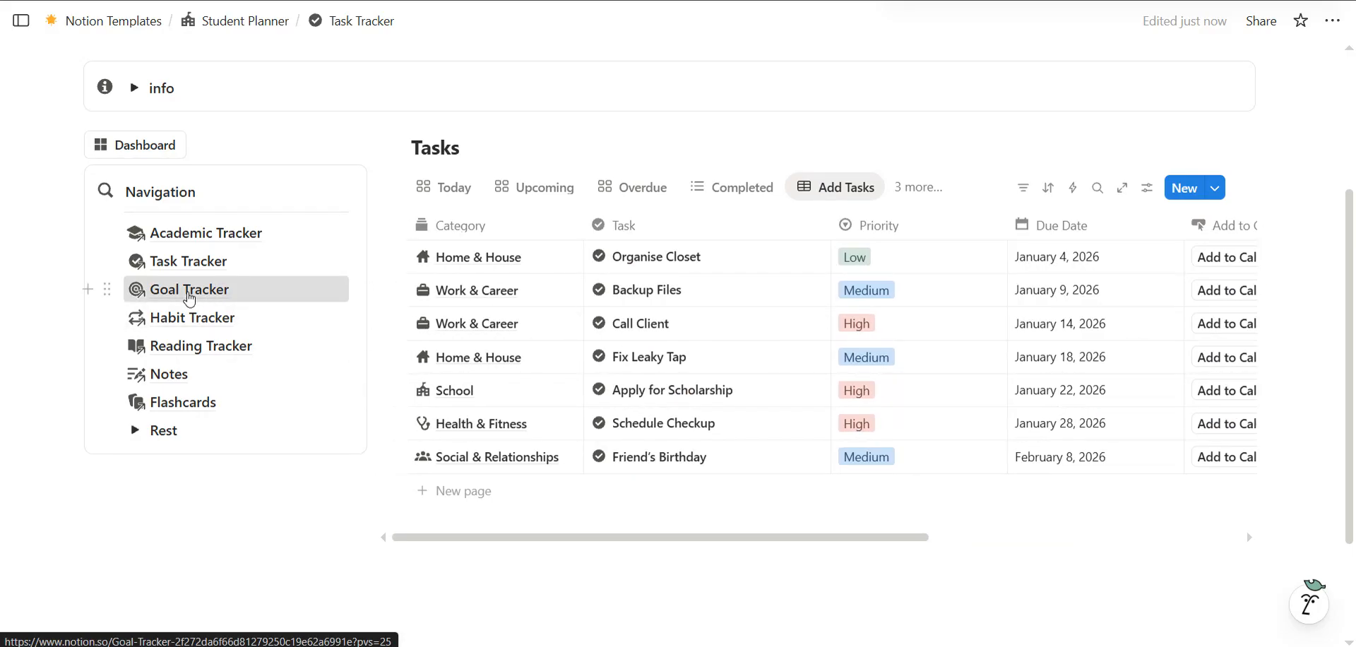
{"action": "left_click", "coordinate": [190, 291]}
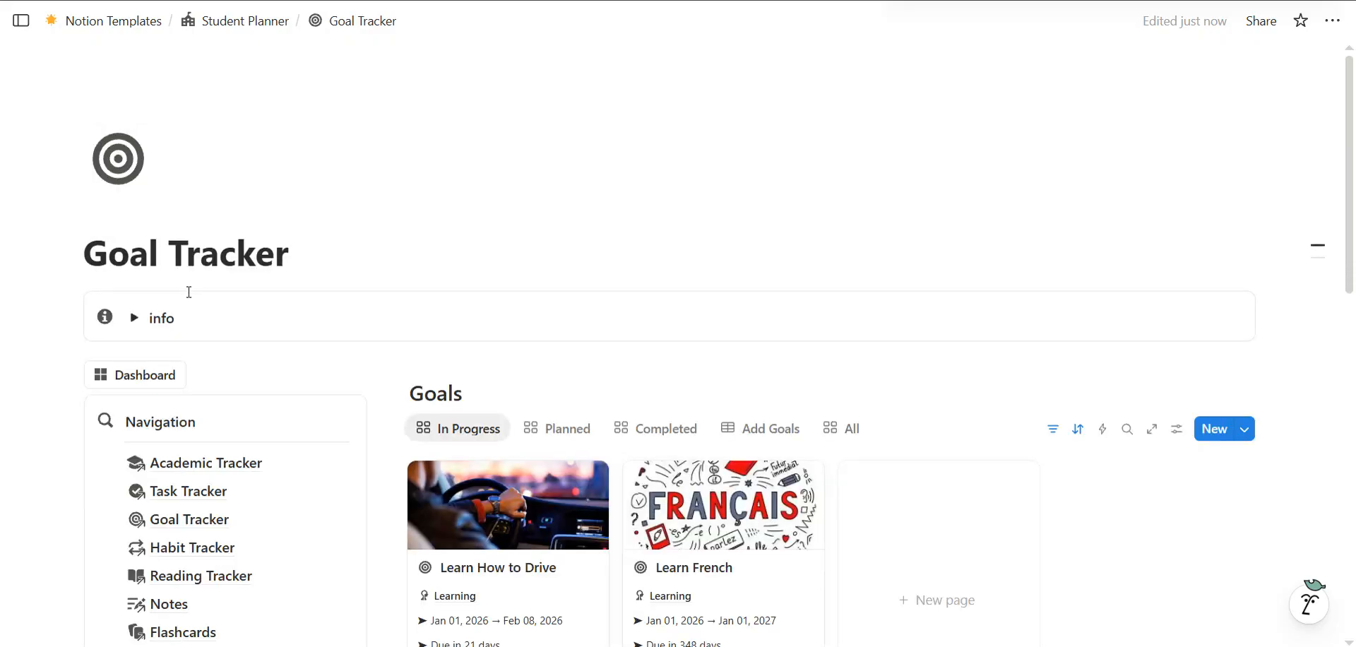
Read the How to Add a New Goal instructions in the Goal Tracker's info section and collapse the section again
{"action": "scroll", "coordinate": [188, 292], "scroll_direction": "down", "scroll_amount": 2}
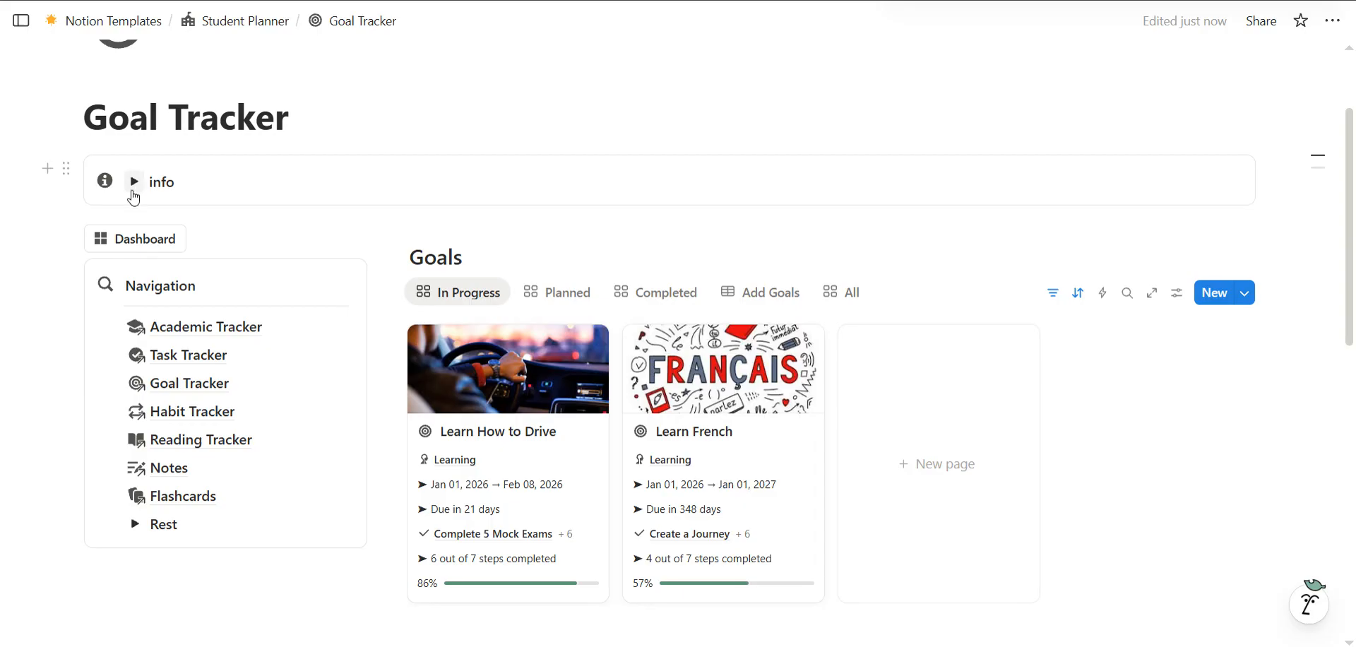
{"action": "left_click", "coordinate": [135, 181]}
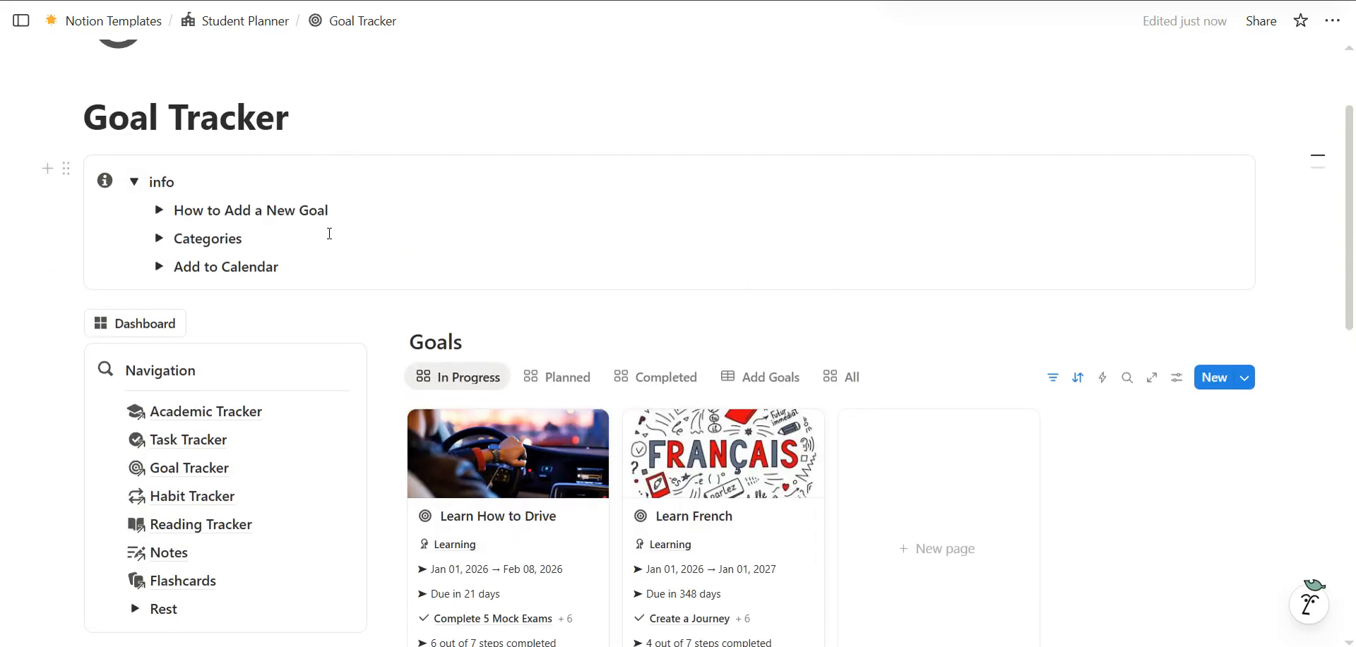
{"action": "left_click", "coordinate": [159, 209]}
{"action": "scroll", "coordinate": [313, 439], "scroll_direction": "down", "scroll_amount": 4}
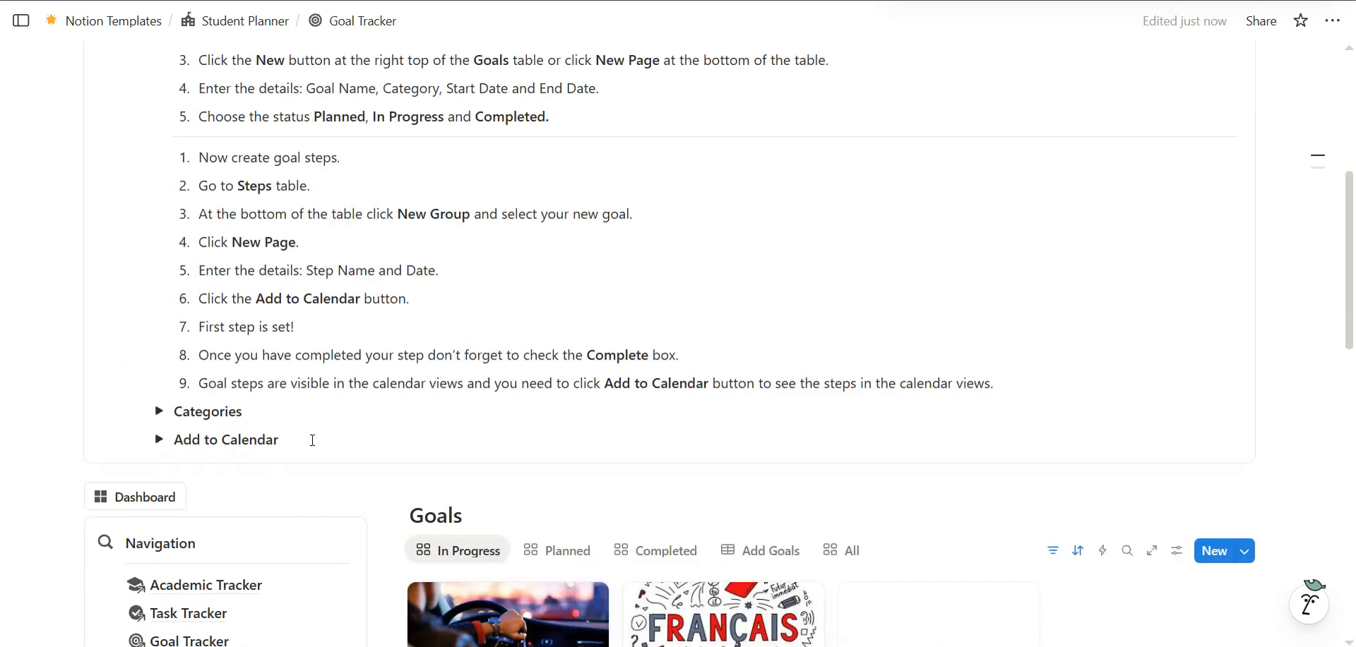
{"action": "scroll", "coordinate": [313, 440], "scroll_direction": "up", "scroll_amount": 1}
{"action": "scroll", "coordinate": [313, 440], "scroll_direction": "up", "scroll_amount": 2}
{"action": "left_click", "coordinate": [158, 162]}
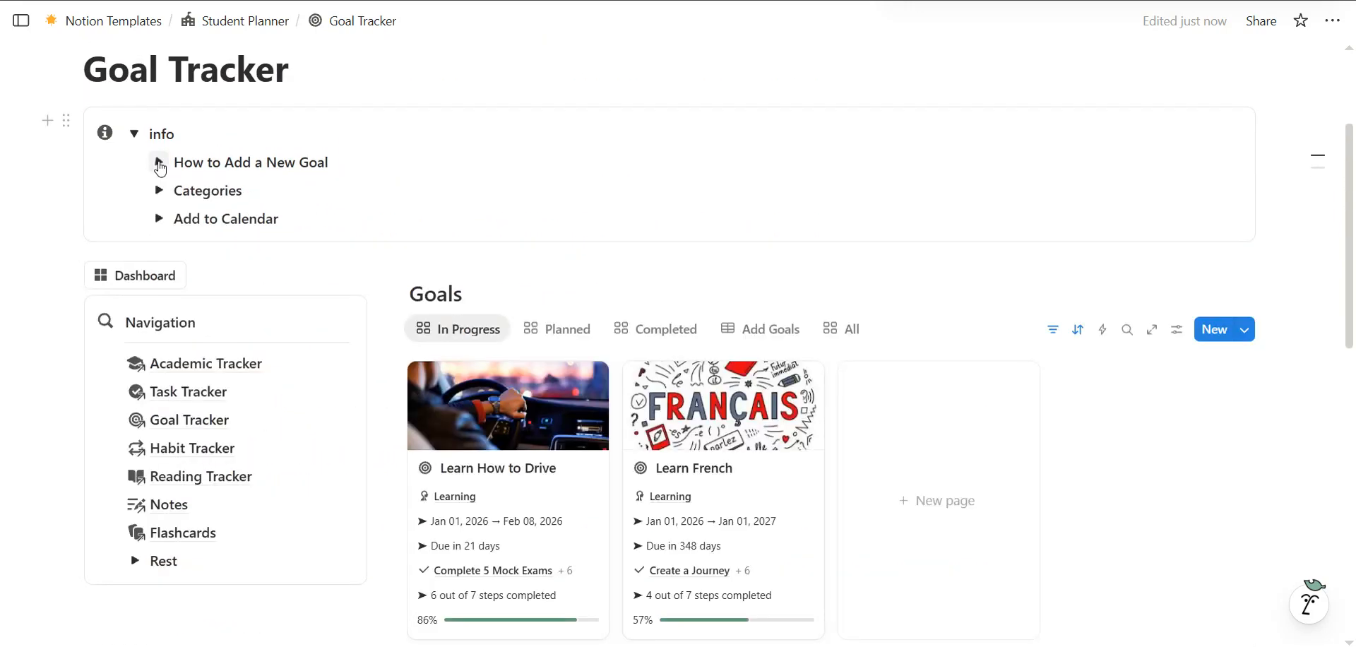
{"action": "left_click", "coordinate": [134, 134]}
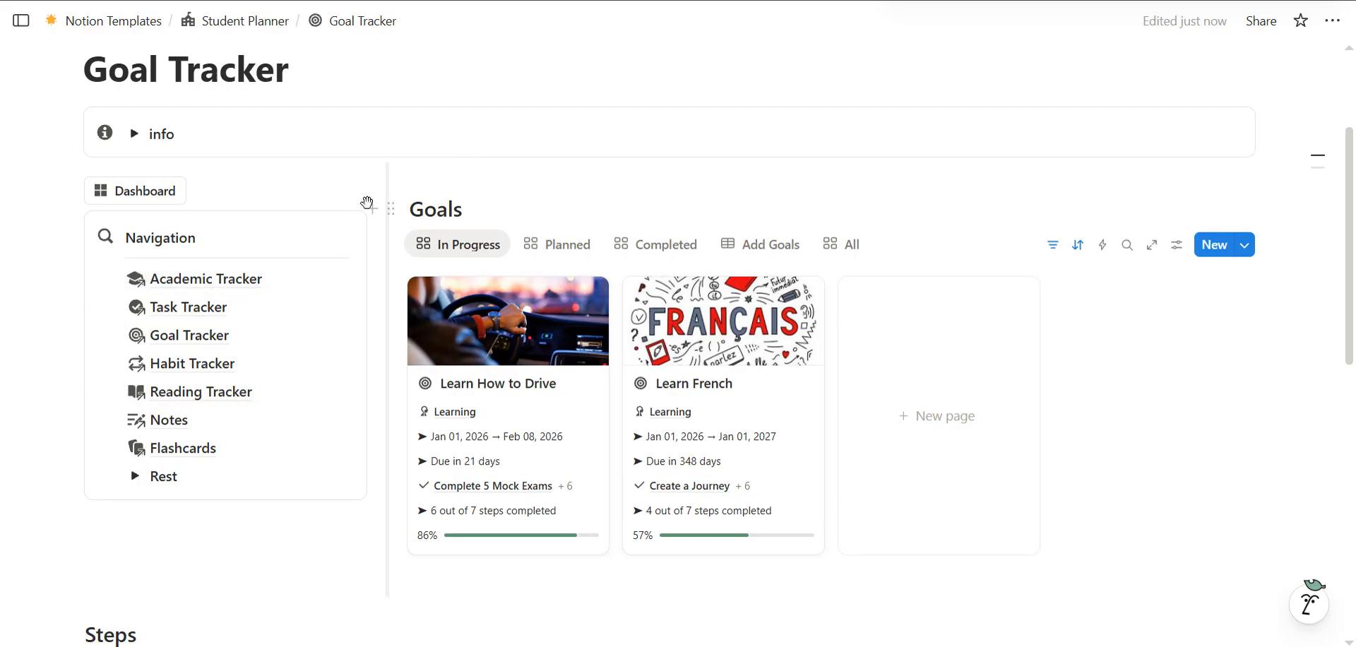
Look over the Steps table grouped by goal and return to the Goals gallery
{"action": "scroll", "coordinate": [448, 562], "scroll_direction": "down", "scroll_amount": 3}
{"action": "scroll", "coordinate": [170, 446], "scroll_direction": "down", "scroll_amount": 5}
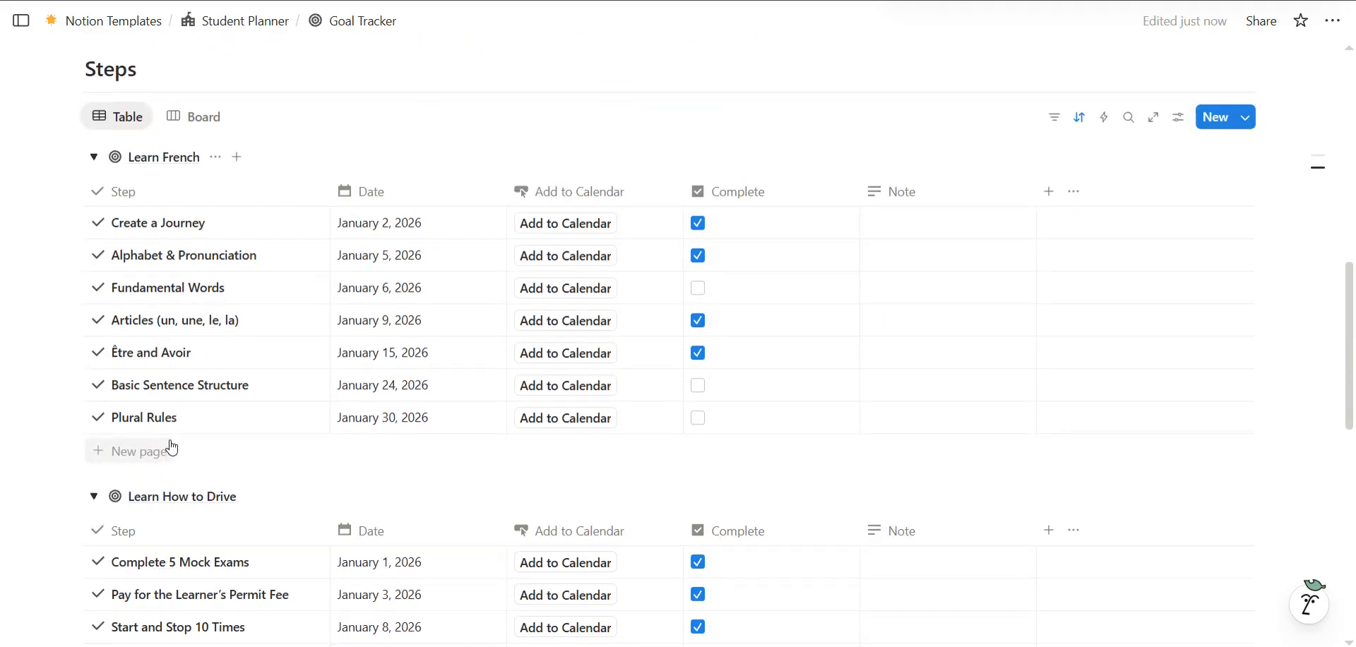
{"action": "scroll", "coordinate": [171, 446], "scroll_direction": "up", "scroll_amount": 9}
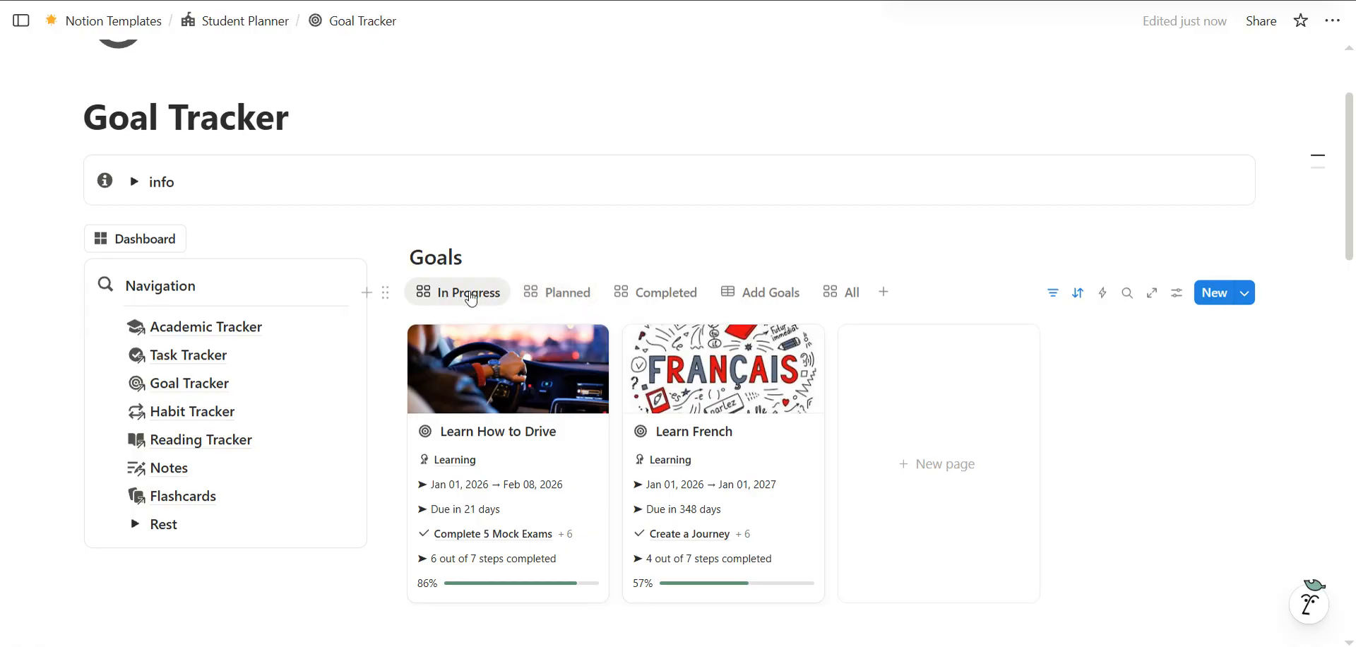
Go through the Planned, Completed, Add Goals and All views of the Goals database
{"action": "left_click", "coordinate": [558, 291]}
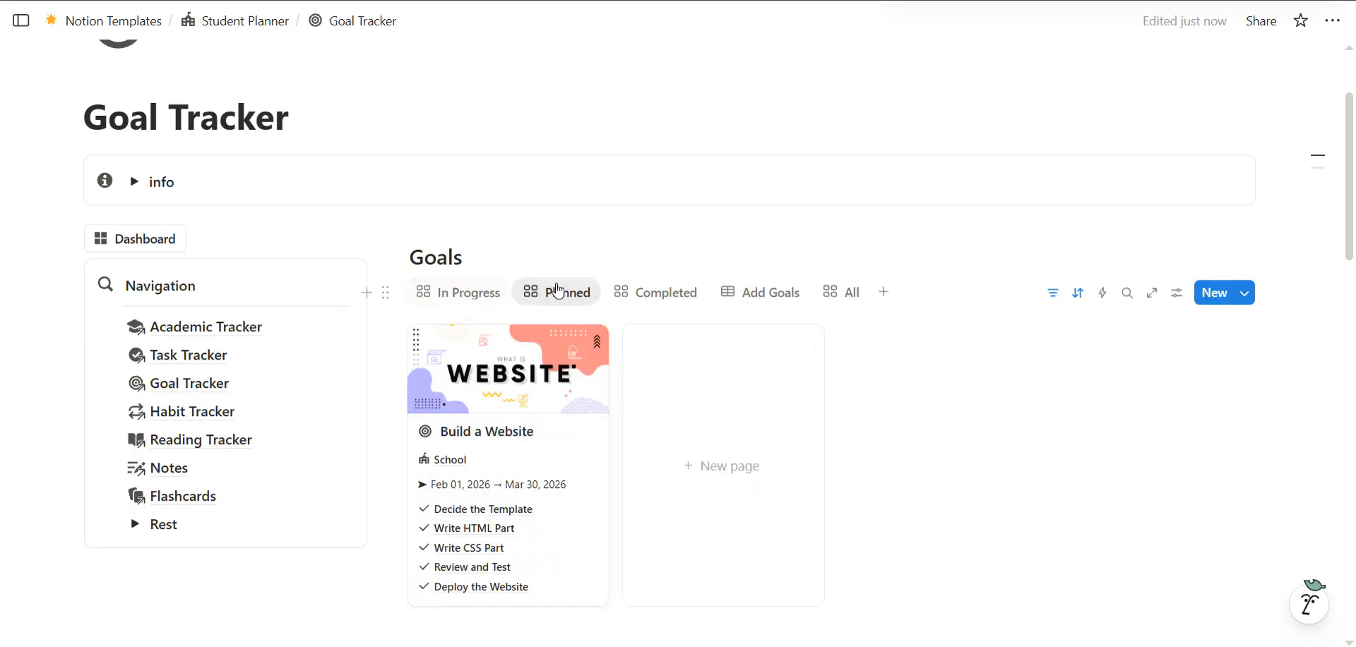
{"action": "scroll", "coordinate": [498, 417], "scroll_direction": "down", "scroll_amount": 1}
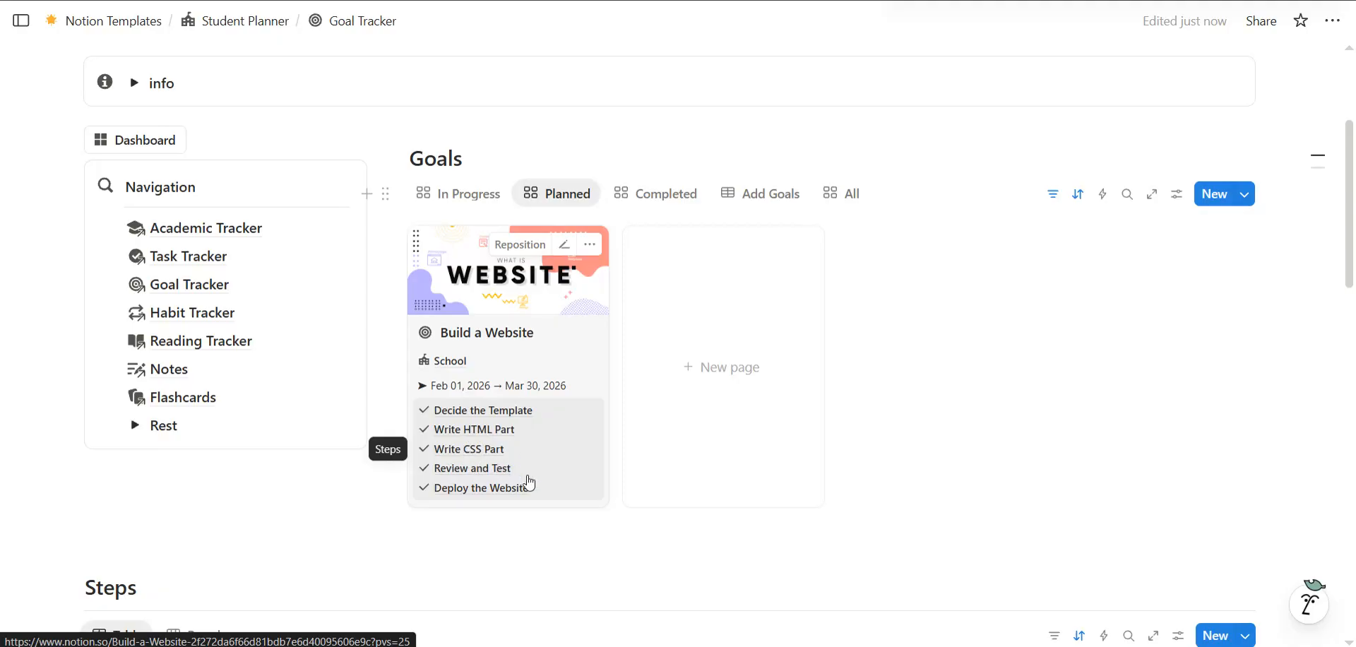
{"action": "left_click", "coordinate": [643, 204]}
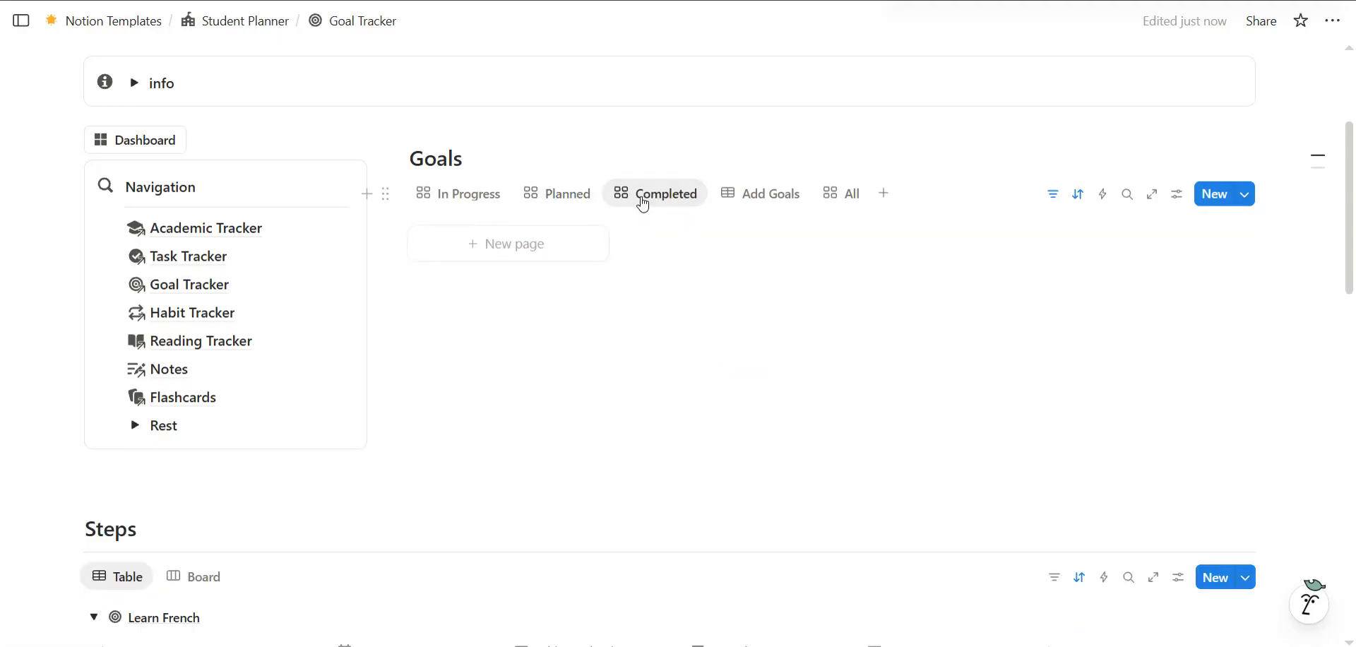
{"action": "left_click", "coordinate": [733, 201]}
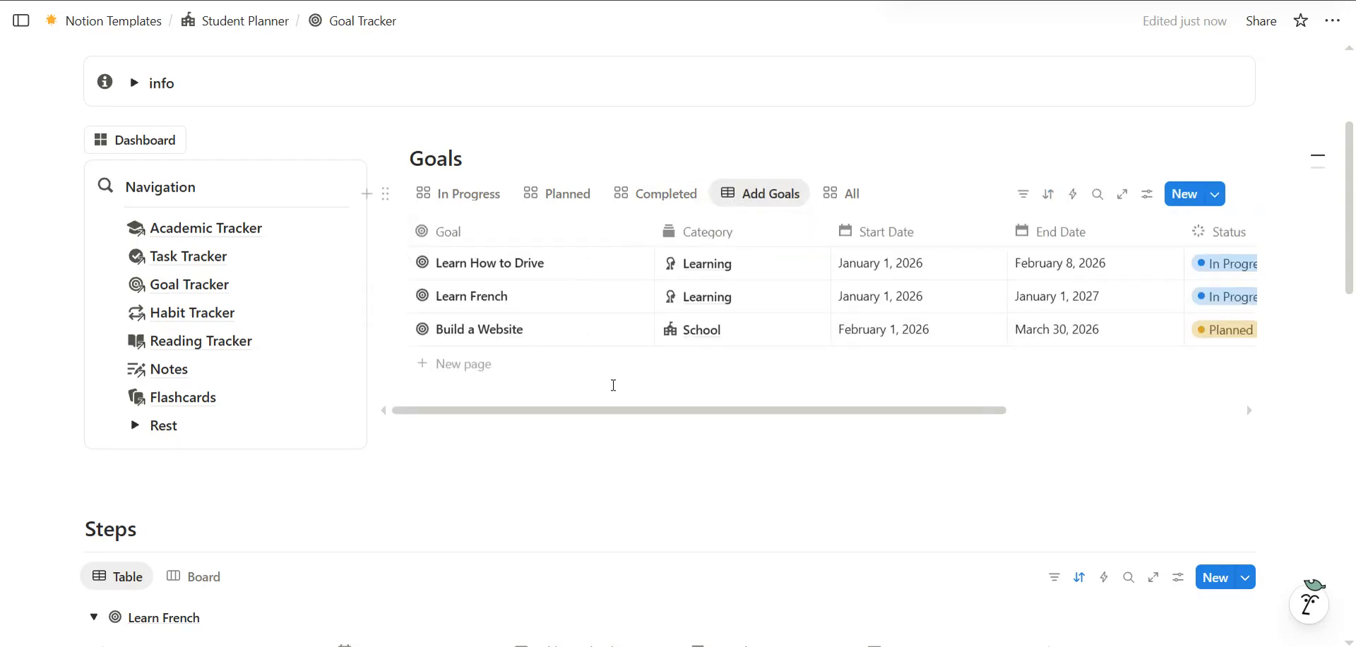
{"action": "left_click", "coordinate": [834, 194]}
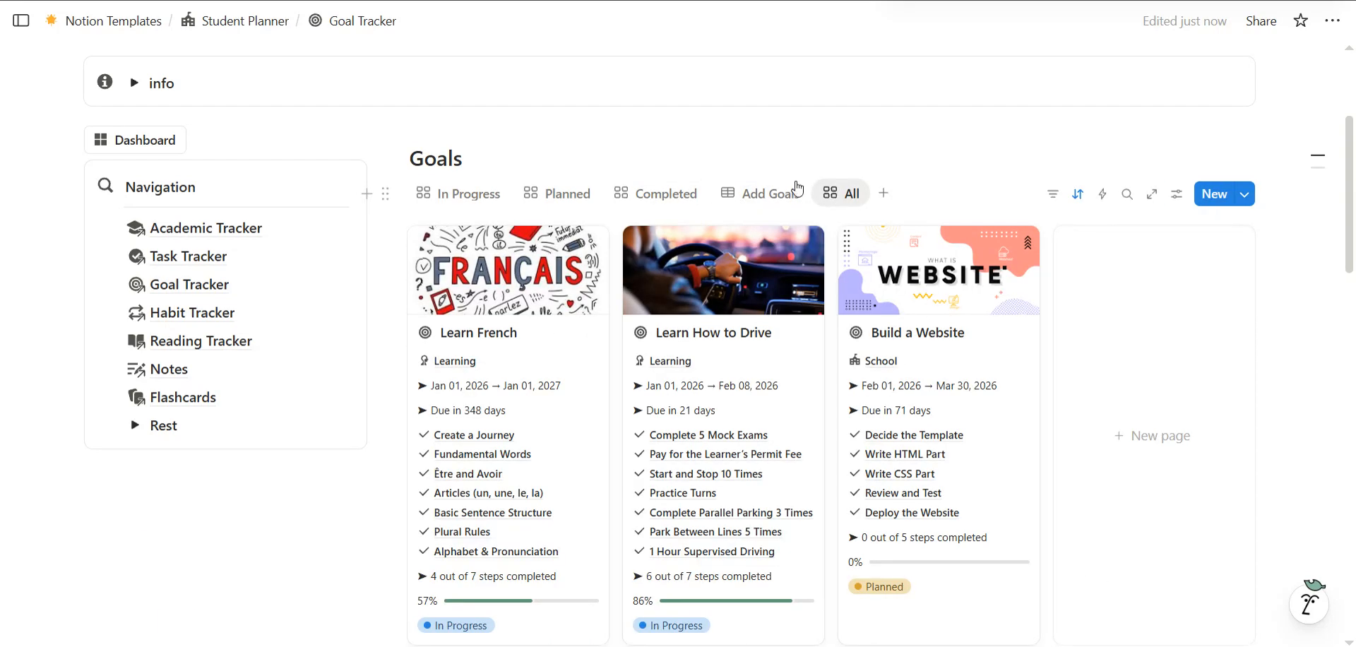
{"action": "scroll", "coordinate": [468, 452], "scroll_direction": "down", "scroll_amount": 1}
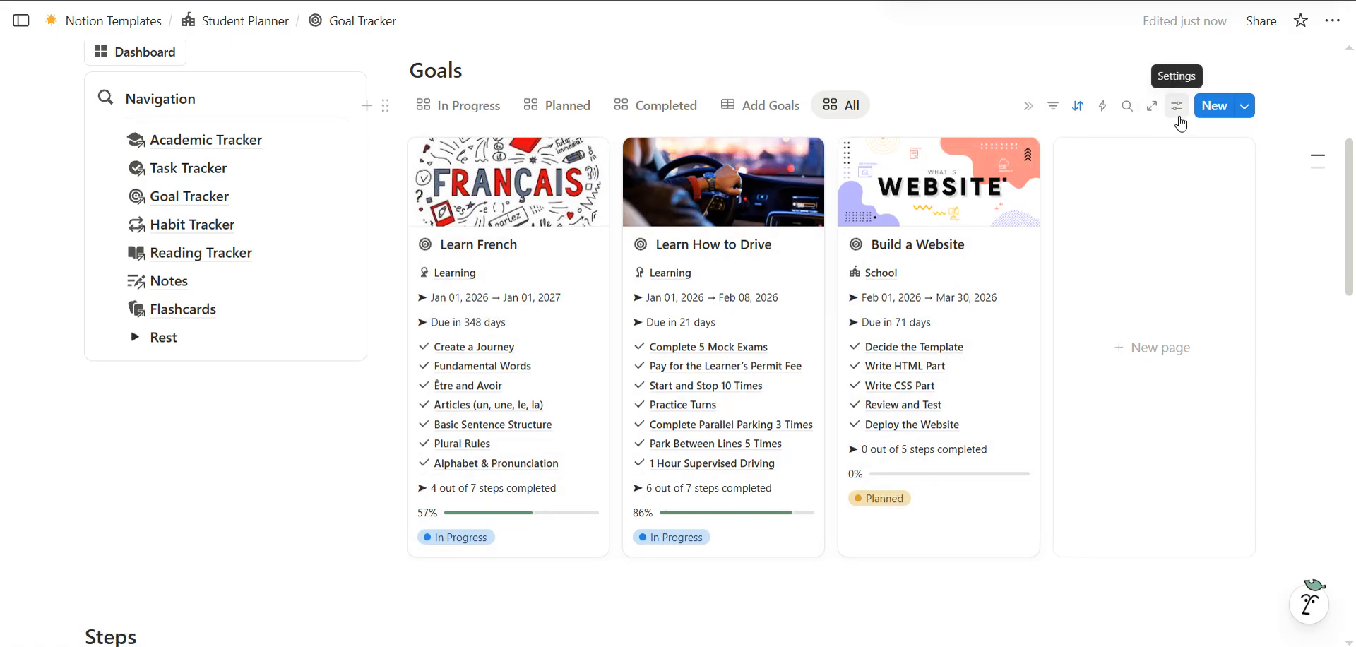
Set the card layout of the All goals gallery to Compact
{"action": "left_click", "coordinate": [1177, 107]}
{"action": "left_click", "coordinate": [1153, 207]}
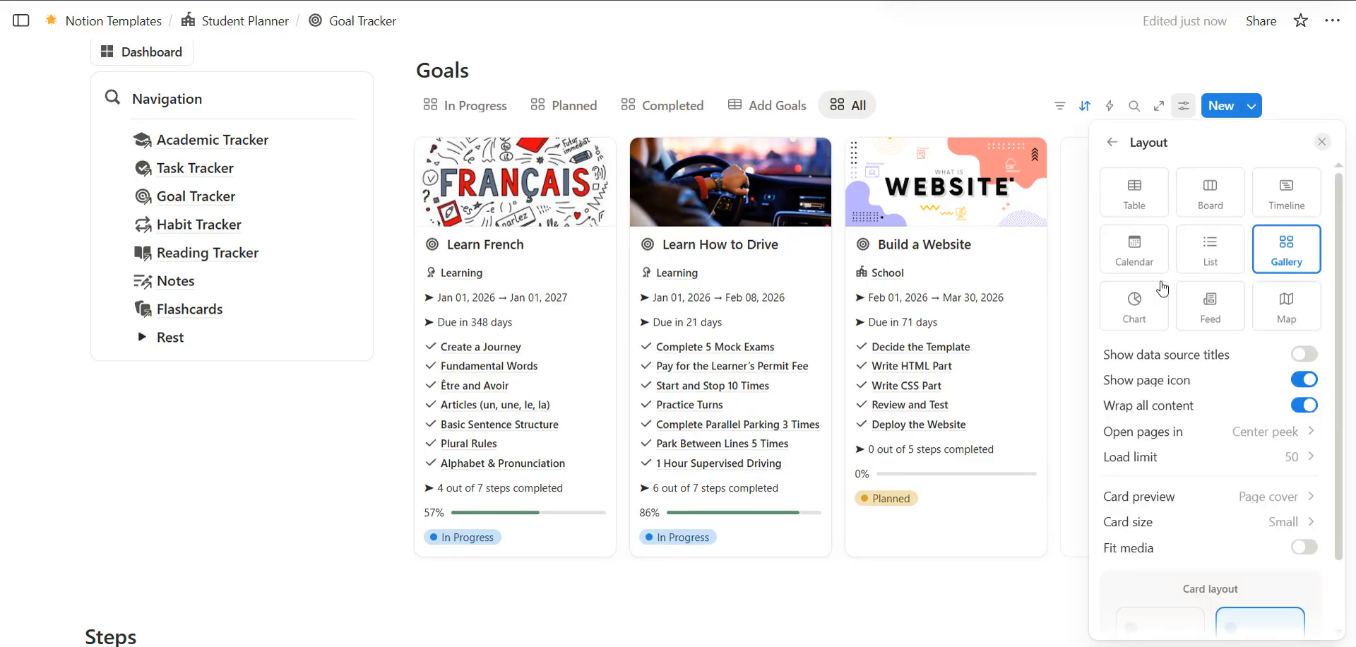
{"action": "scroll", "coordinate": [1203, 489], "scroll_direction": "down", "scroll_amount": 1}
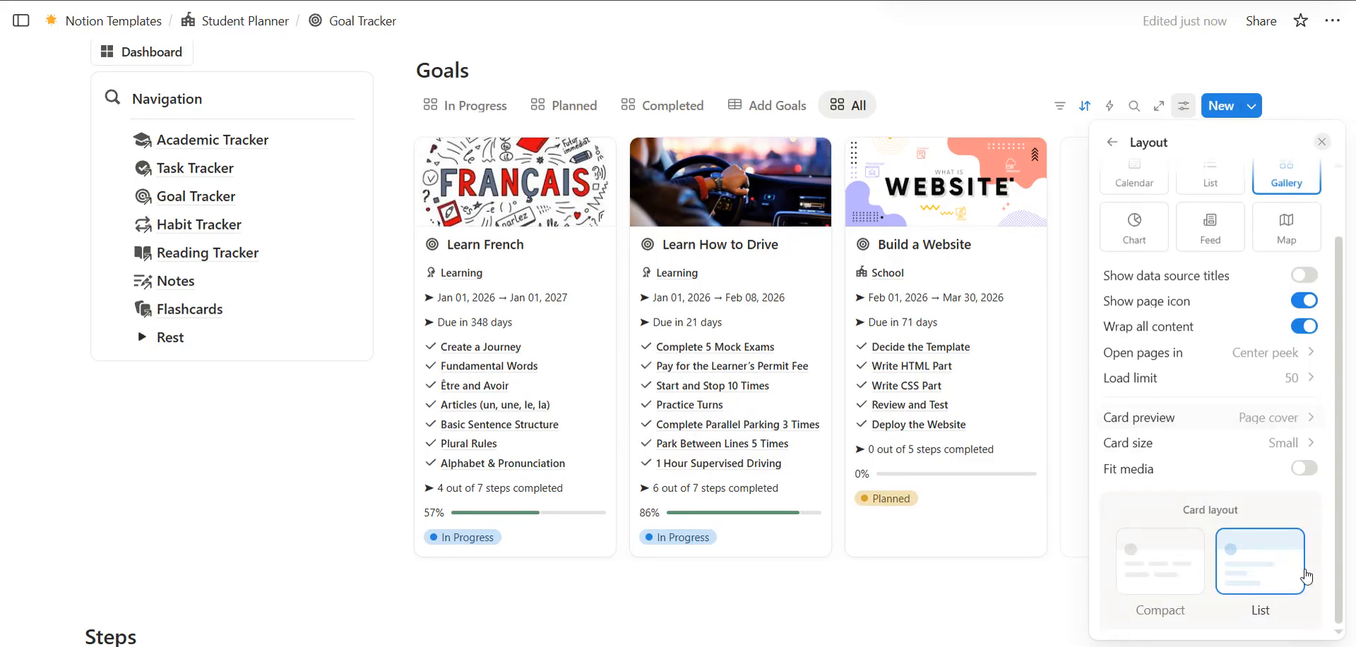
{"action": "left_click", "coordinate": [1166, 580]}
{"action": "scroll", "coordinate": [1165, 565], "scroll_direction": "down", "scroll_amount": 1}
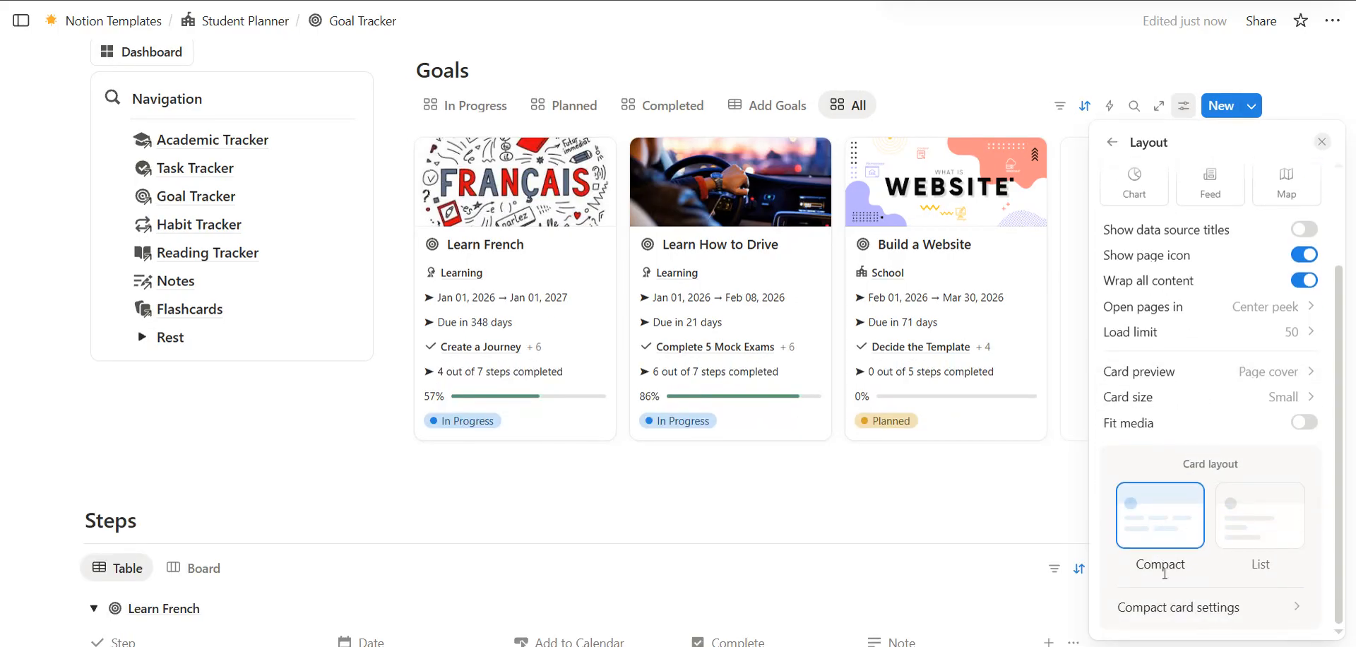
Turn off the full line display of Progress in the compact card settings, turn it back on and close the settings
{"action": "left_click", "coordinate": [1189, 609]}
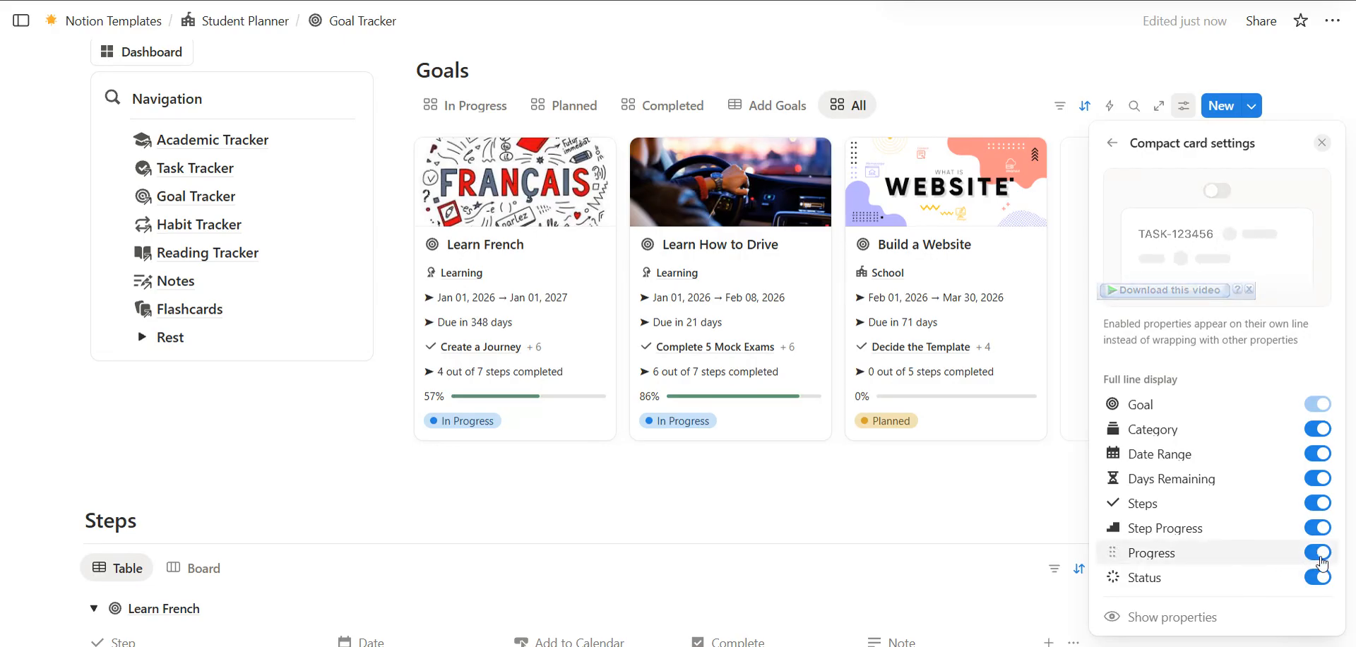
{"action": "left_click", "coordinate": [1321, 560]}
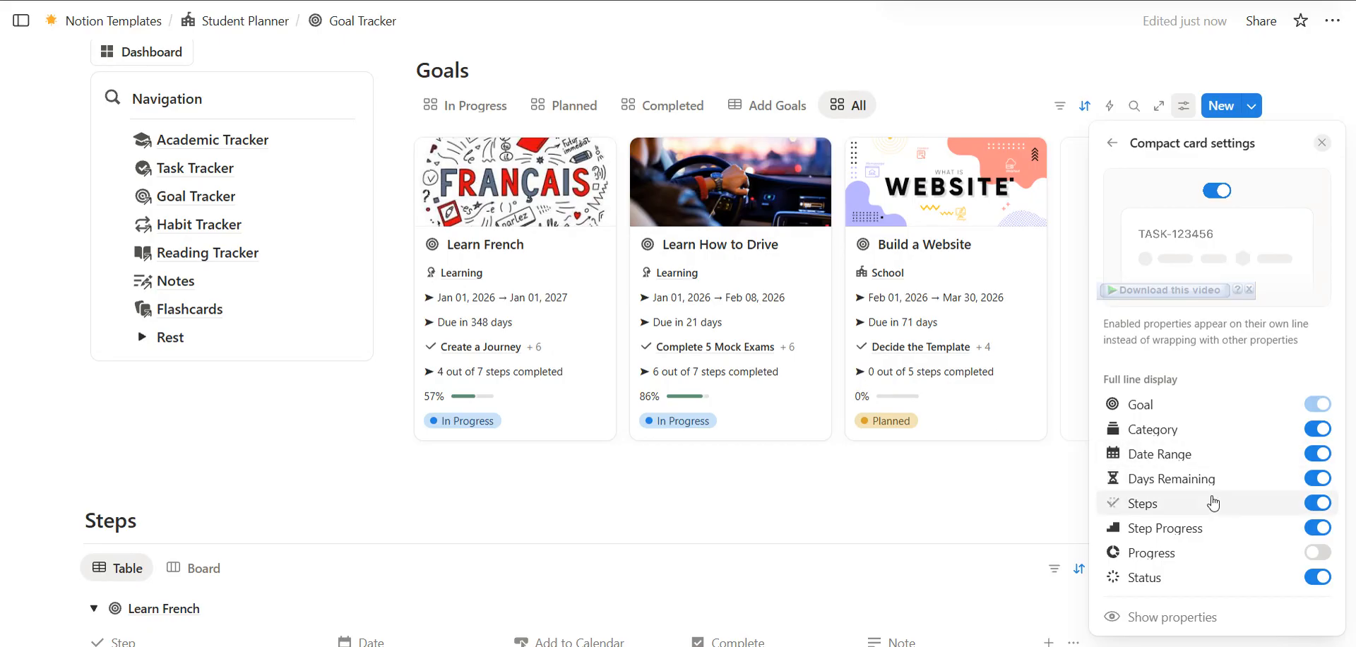
{"action": "left_click", "coordinate": [1316, 552]}
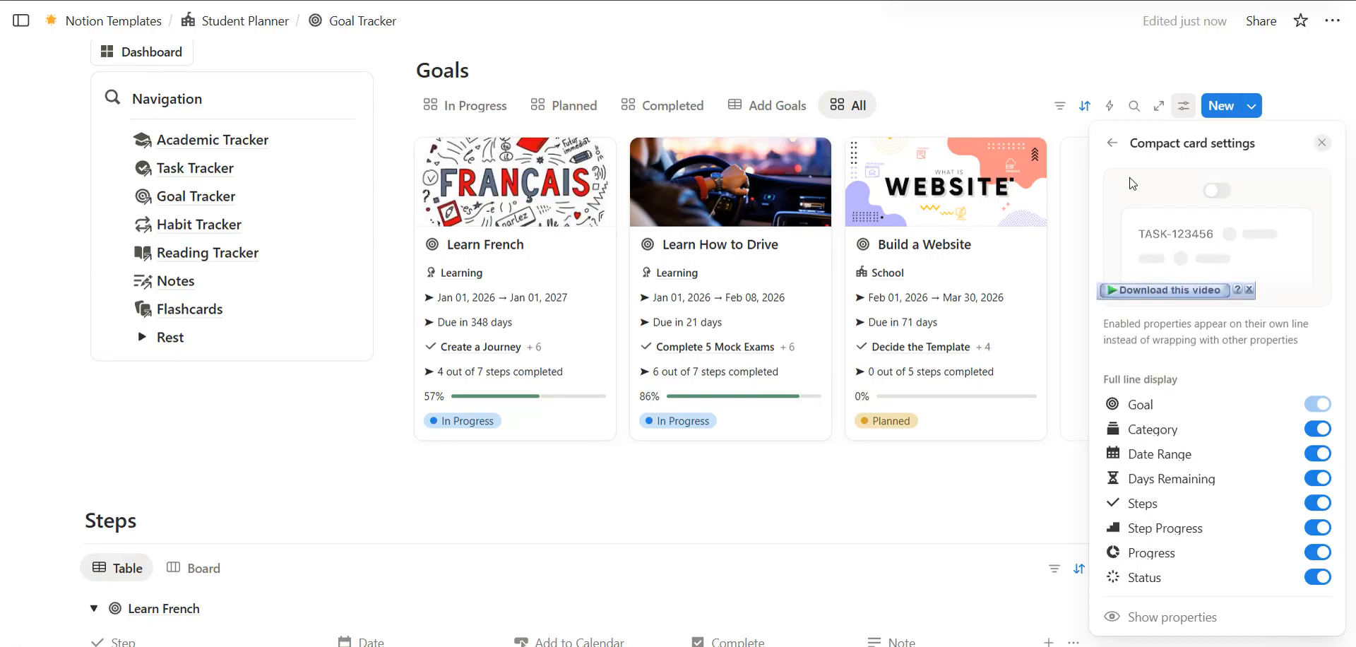
{"action": "left_click", "coordinate": [1004, 447]}
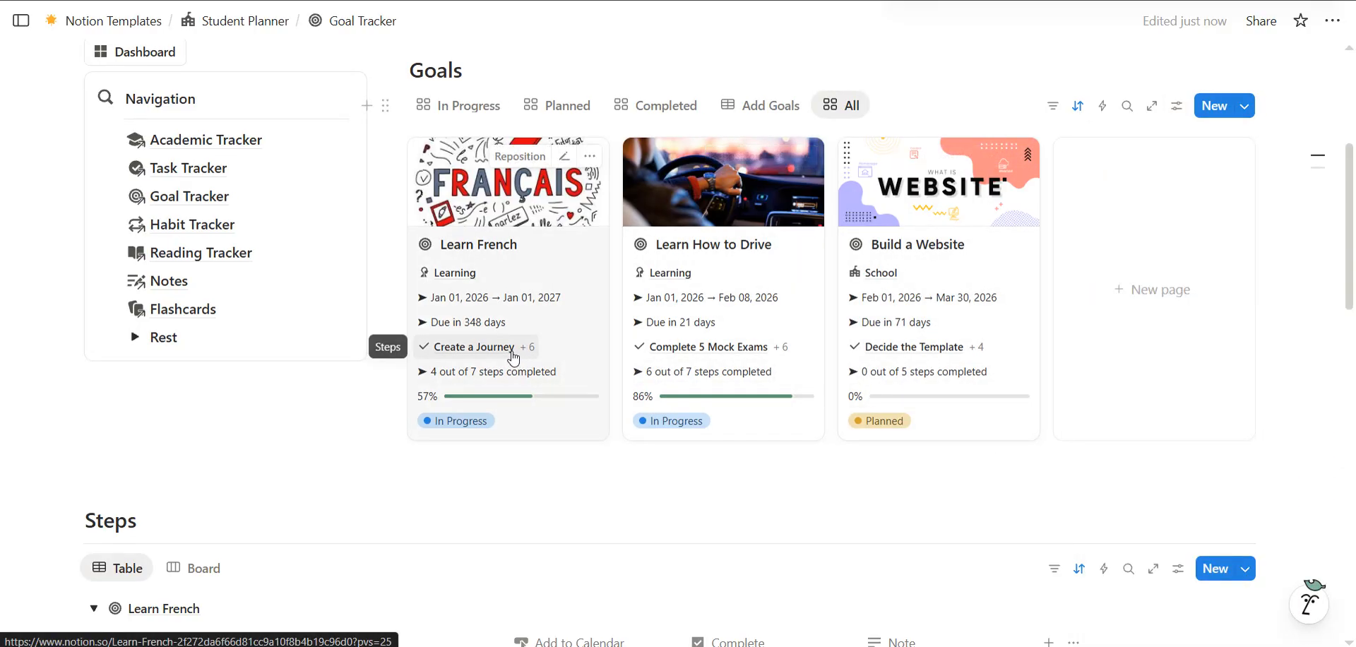
Compare the List and Compact card layouts of the All goals gallery, finish on List and close the view settings
{"action": "mouse_move", "coordinate": [513, 357]}
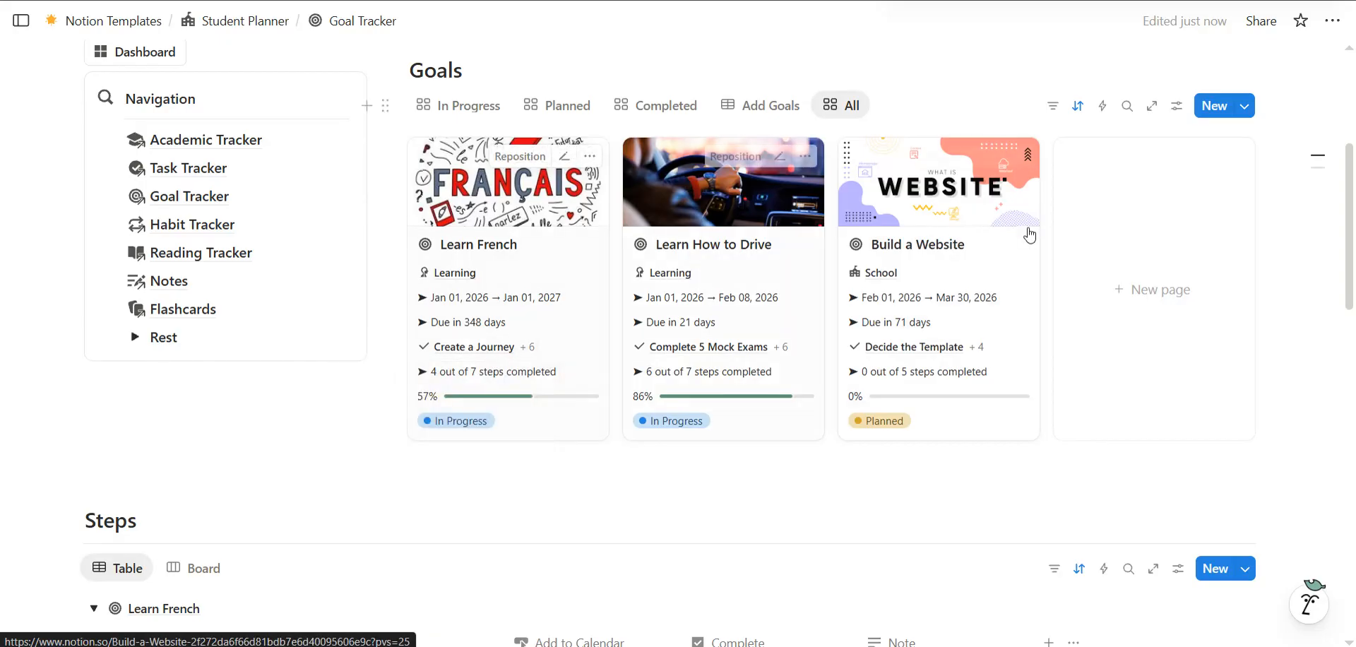
{"action": "left_click", "coordinate": [1179, 107]}
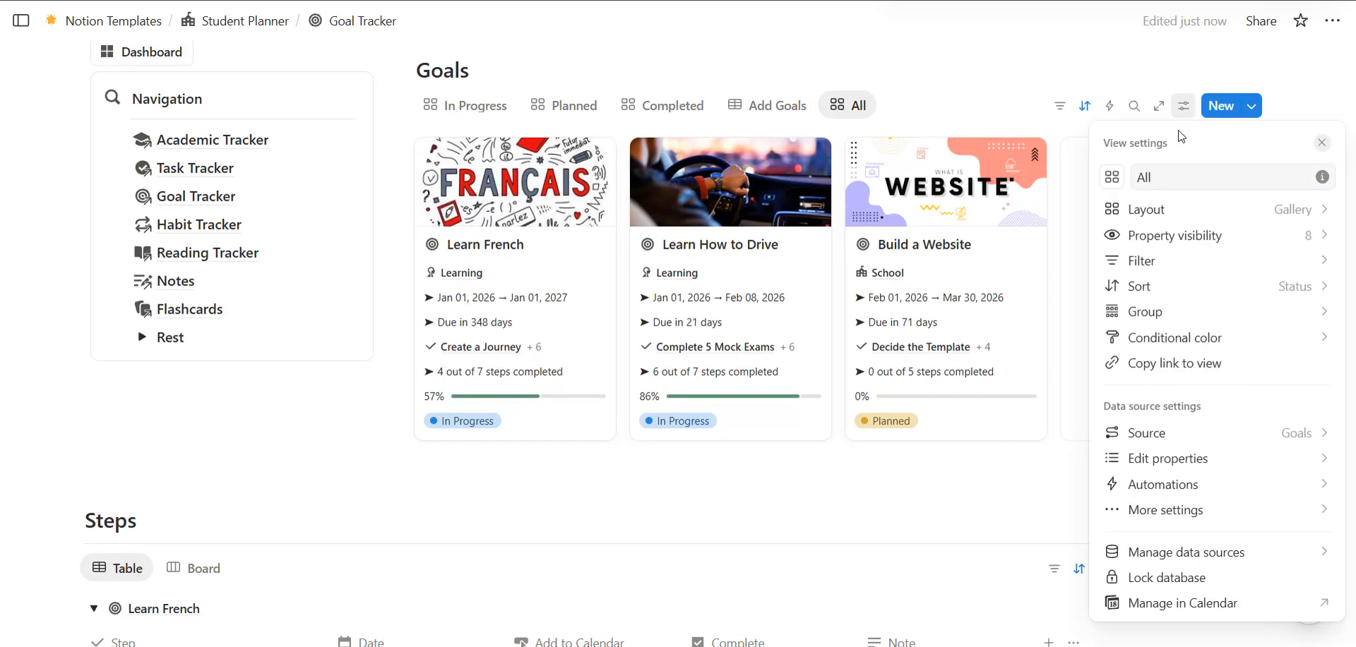
{"action": "left_click", "coordinate": [1149, 207]}
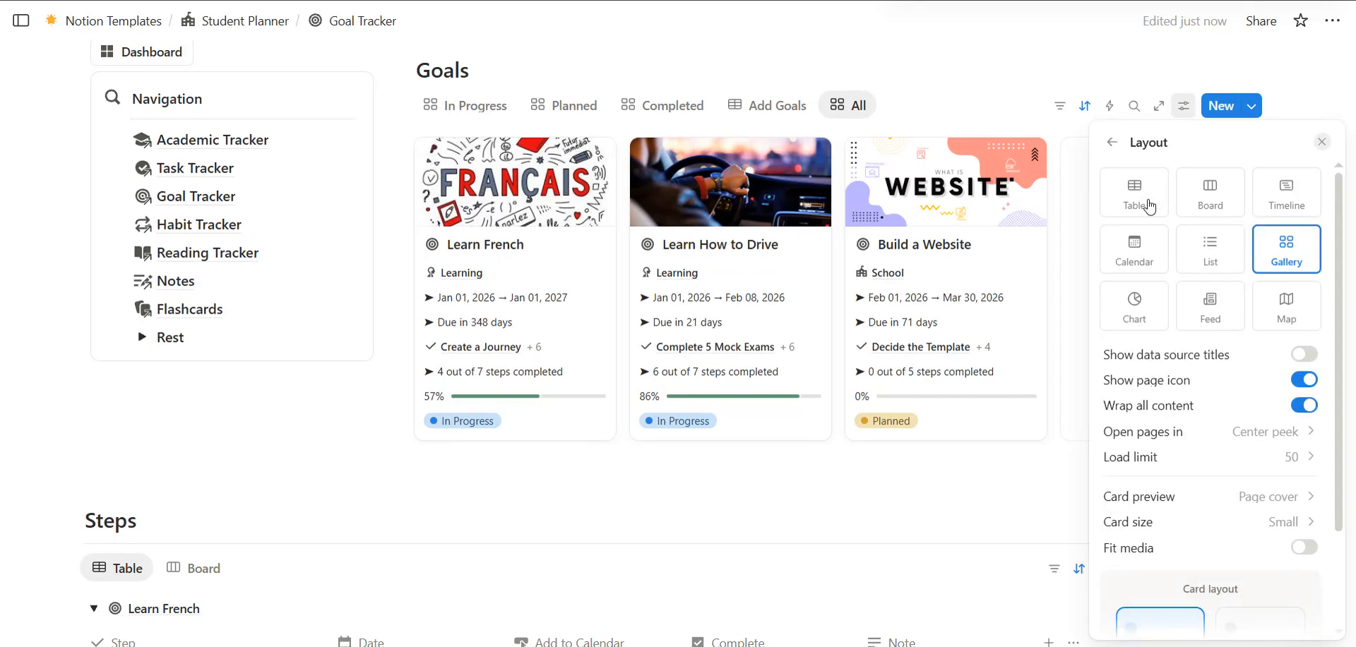
{"action": "scroll", "coordinate": [1130, 294], "scroll_direction": "down", "scroll_amount": 3}
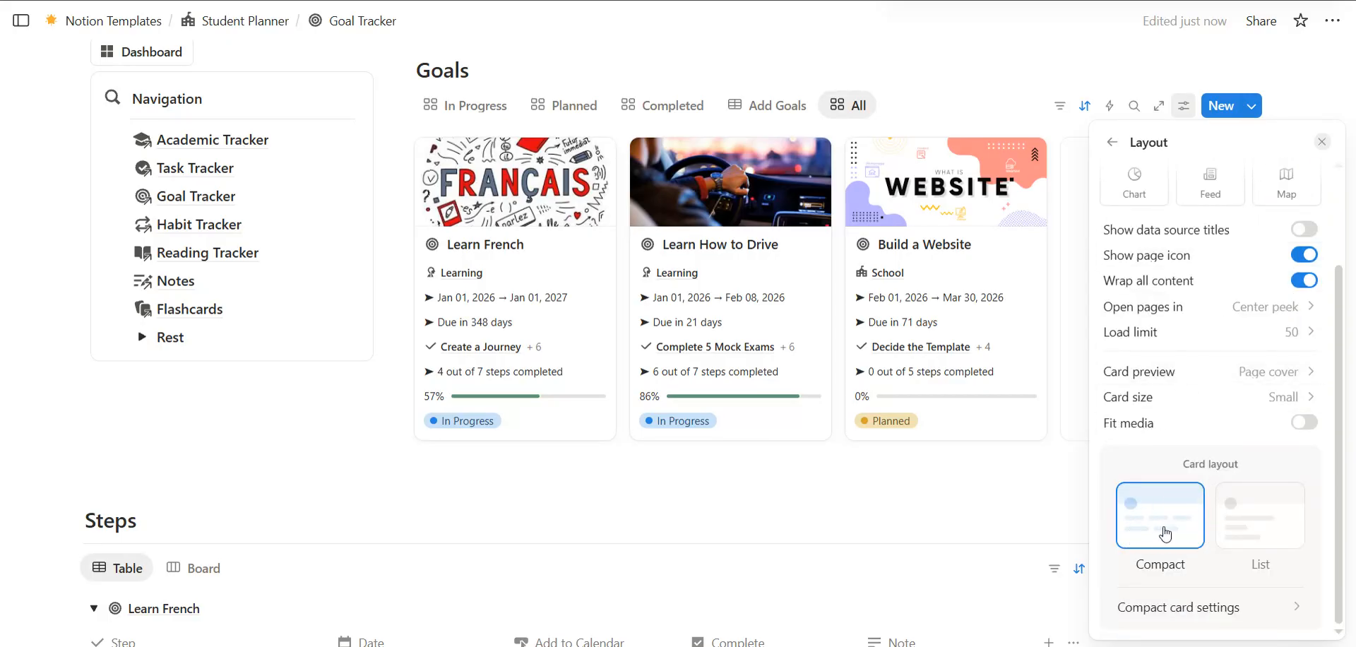
{"action": "left_click", "coordinate": [1255, 531]}
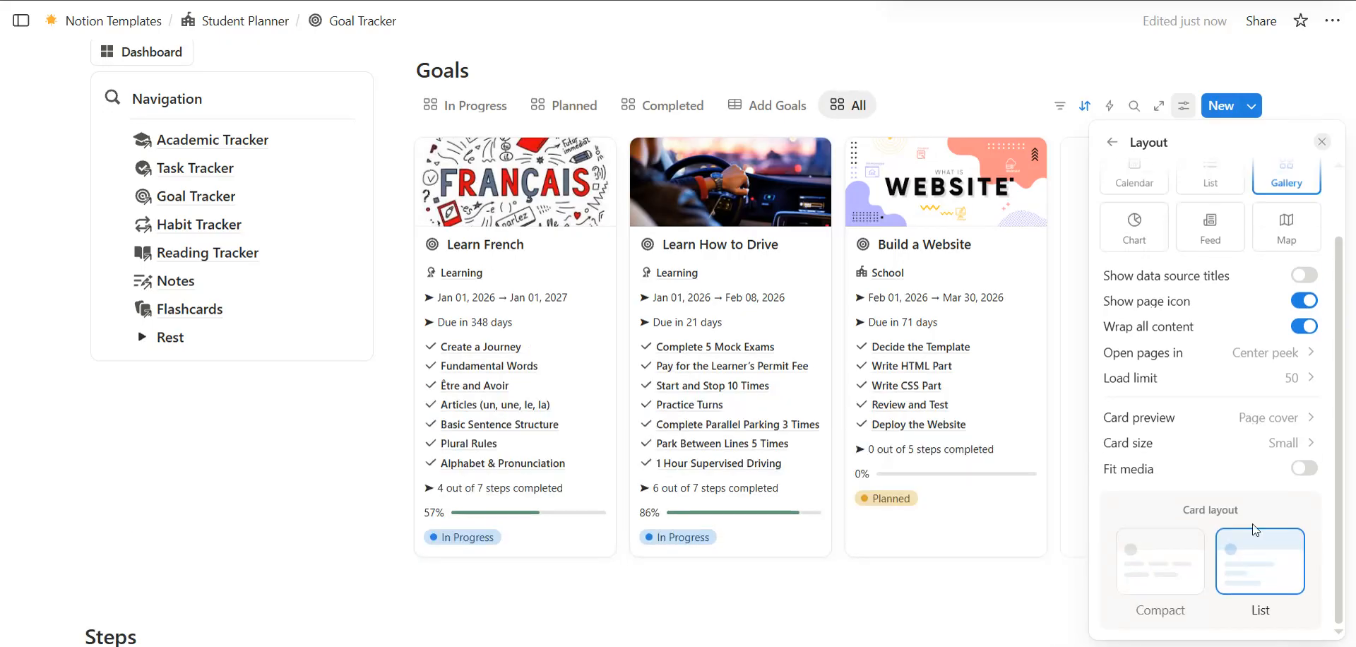
{"action": "left_click", "coordinate": [1190, 570]}
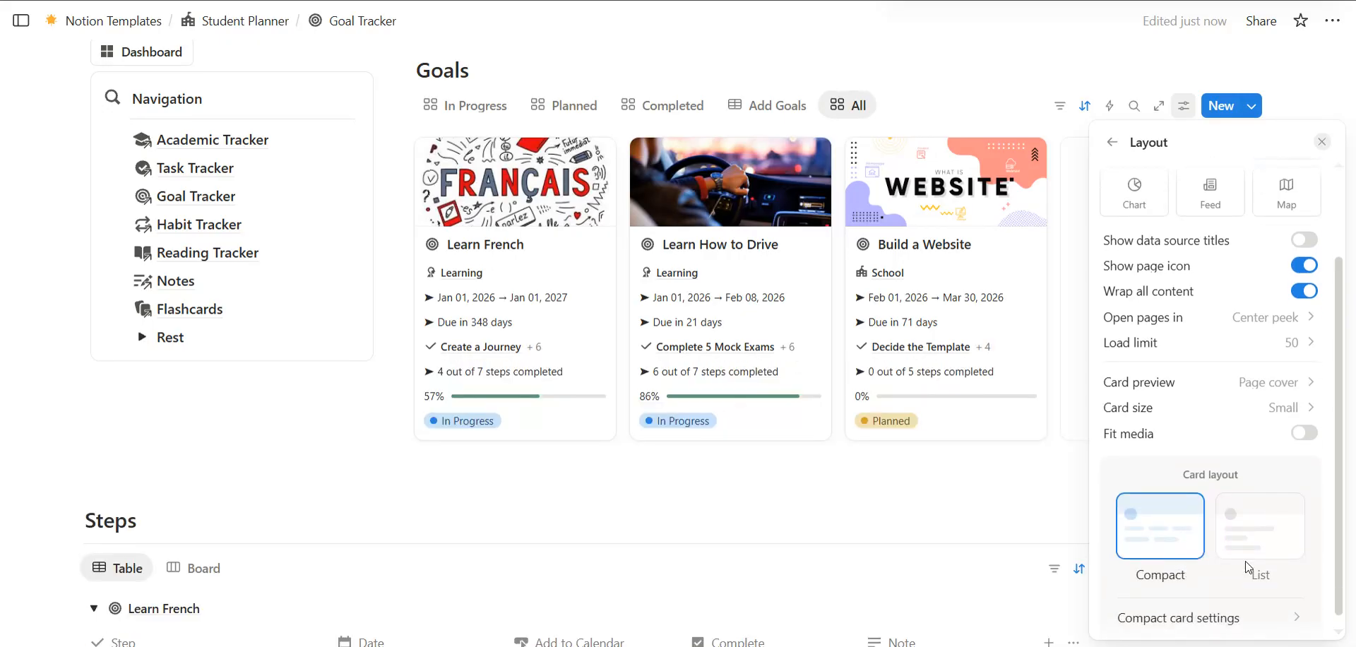
{"action": "left_click", "coordinate": [1264, 557]}
{"action": "left_click", "coordinate": [1166, 561]}
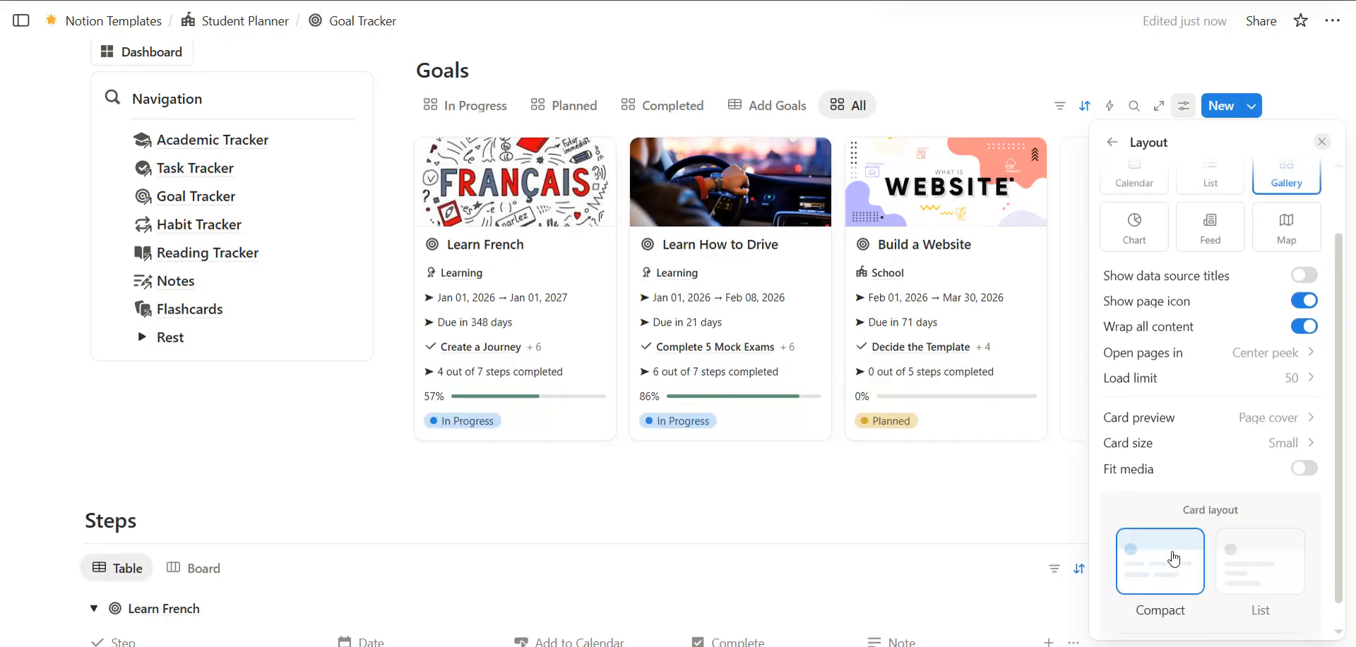
{"action": "left_click", "coordinate": [1248, 544]}
{"action": "scroll", "coordinate": [1215, 354], "scroll_direction": "up", "scroll_amount": 3}
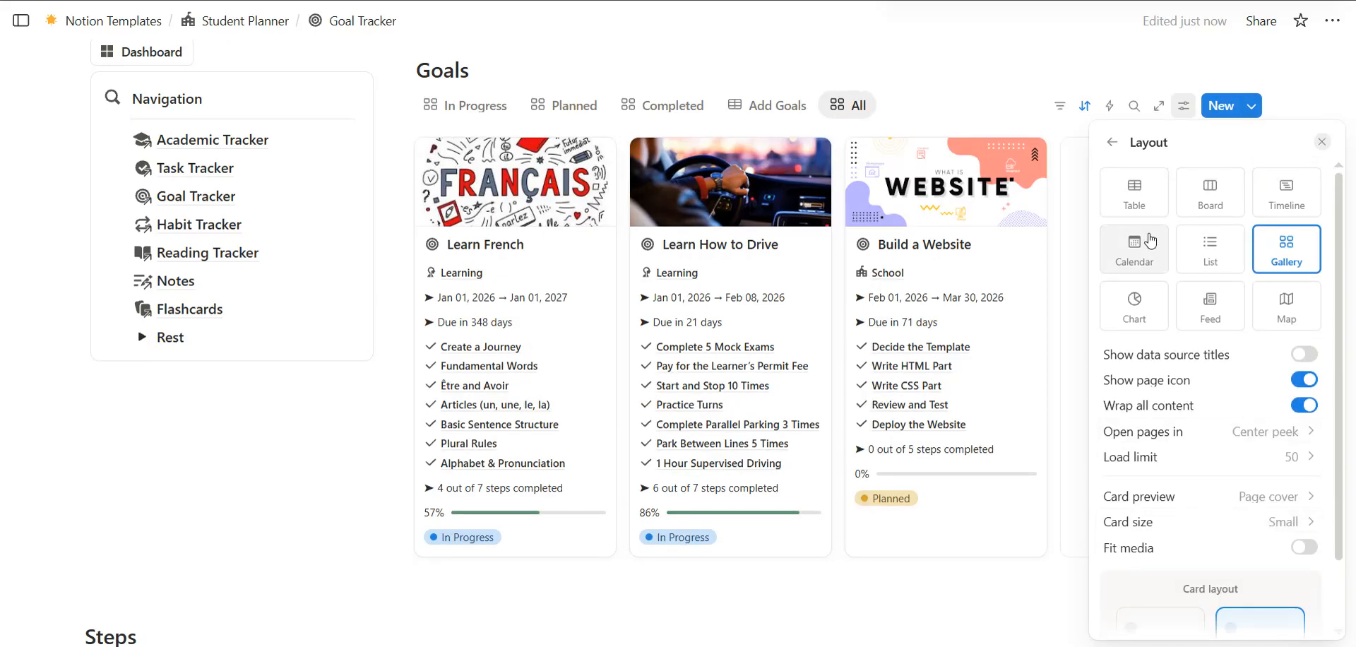
{"action": "left_click", "coordinate": [1113, 143]}
{"action": "left_click", "coordinate": [1133, 71]}
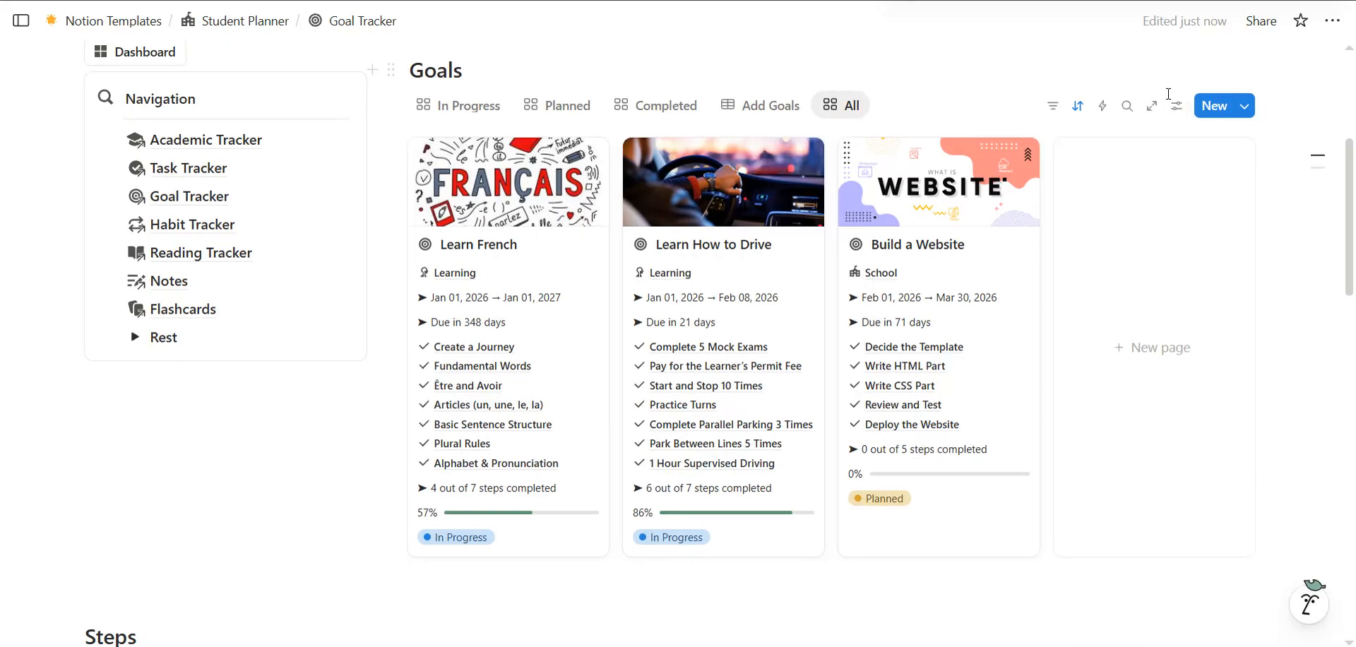
Look at the card layout options of the All goals gallery and close the view settings
{"action": "left_click", "coordinate": [1178, 108]}
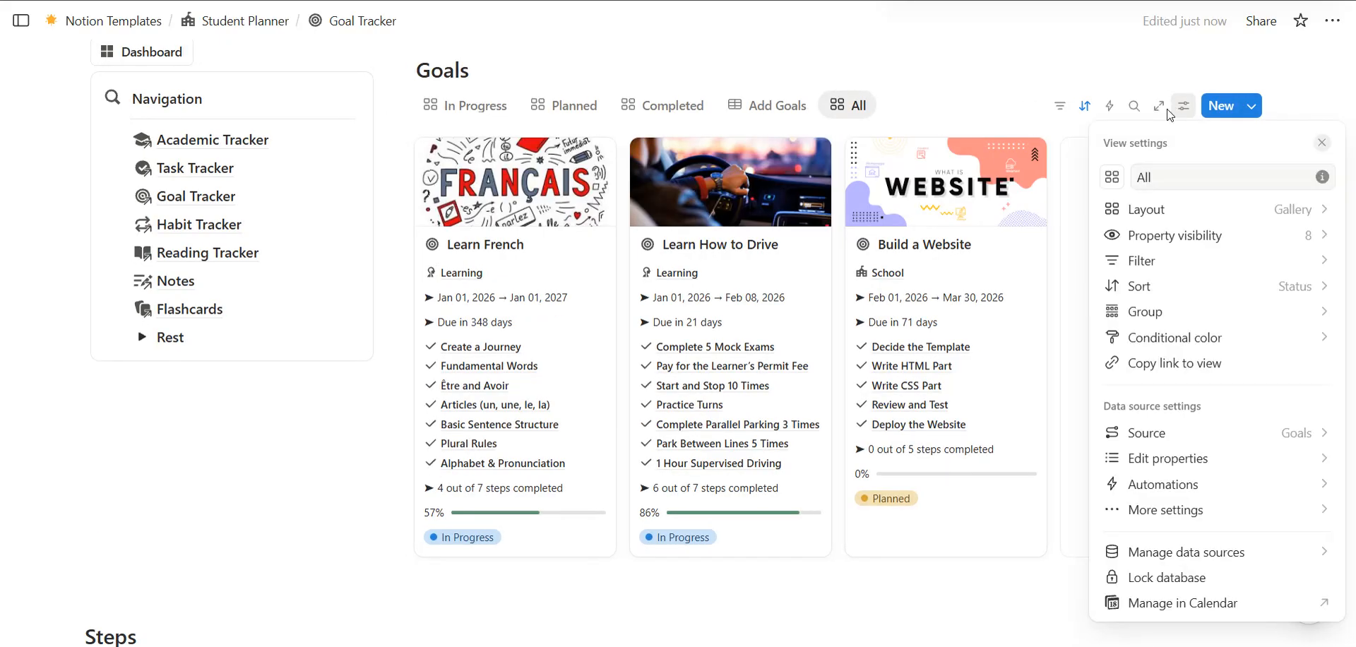
{"action": "left_click", "coordinate": [1172, 209]}
{"action": "scroll", "coordinate": [1211, 489], "scroll_direction": "down", "scroll_amount": 2}
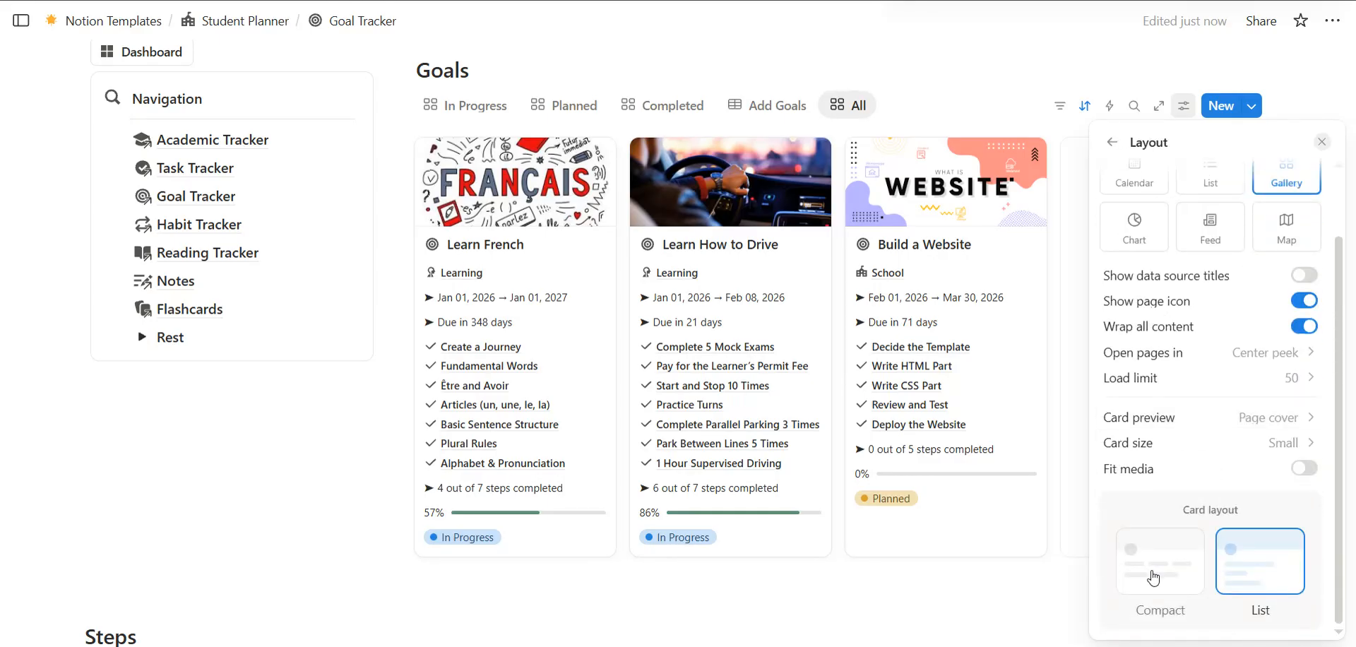
{"action": "left_click", "coordinate": [890, 575]}
{"action": "scroll", "coordinate": [661, 249], "scroll_direction": "up", "scroll_amount": 2}
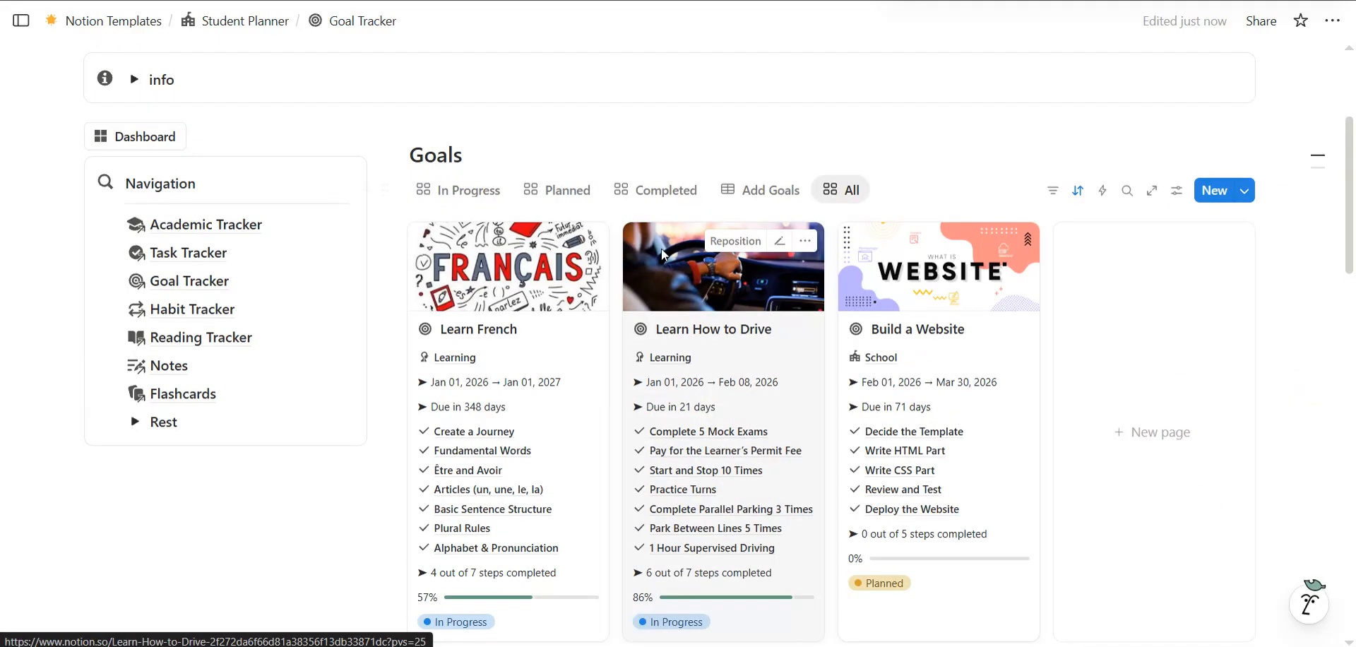
Add a goal named New Goal in the Add Goals view and set its category to Work & Career
{"action": "left_click", "coordinate": [730, 203]}
{"action": "scroll", "coordinate": [549, 305], "scroll_direction": "down", "scroll_amount": 5}
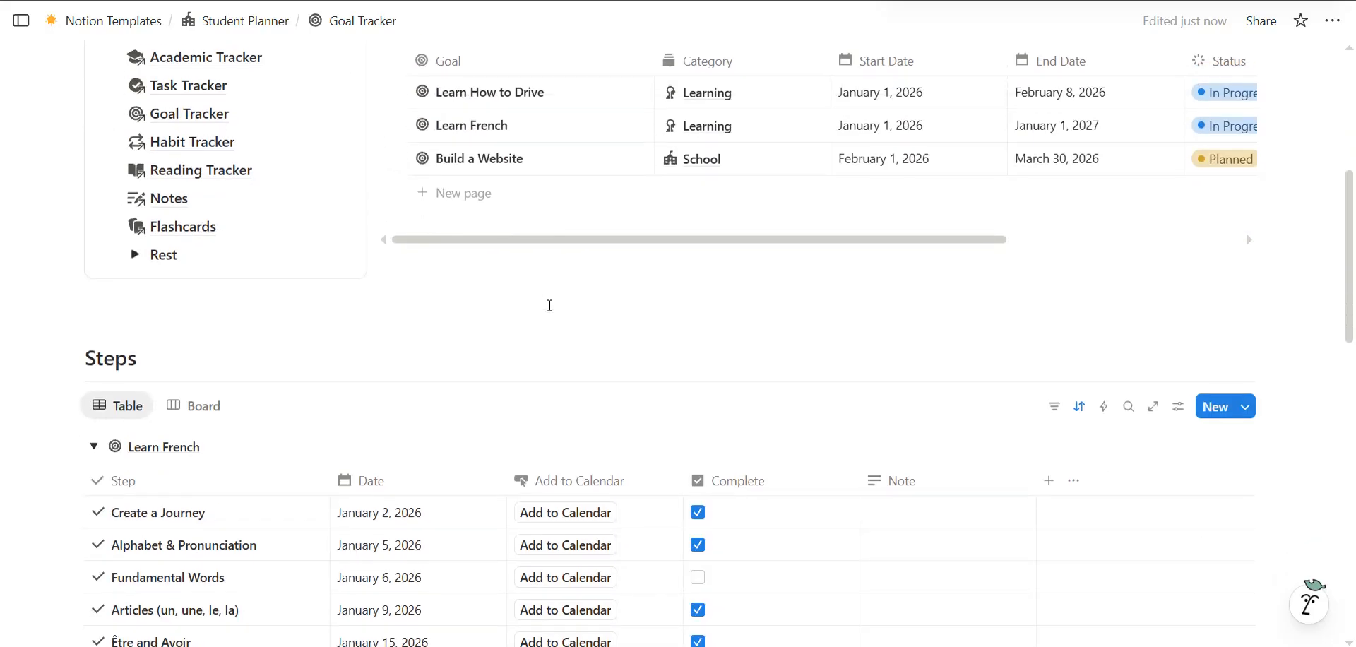
{"action": "scroll", "coordinate": [550, 305], "scroll_direction": "up", "scroll_amount": 5}
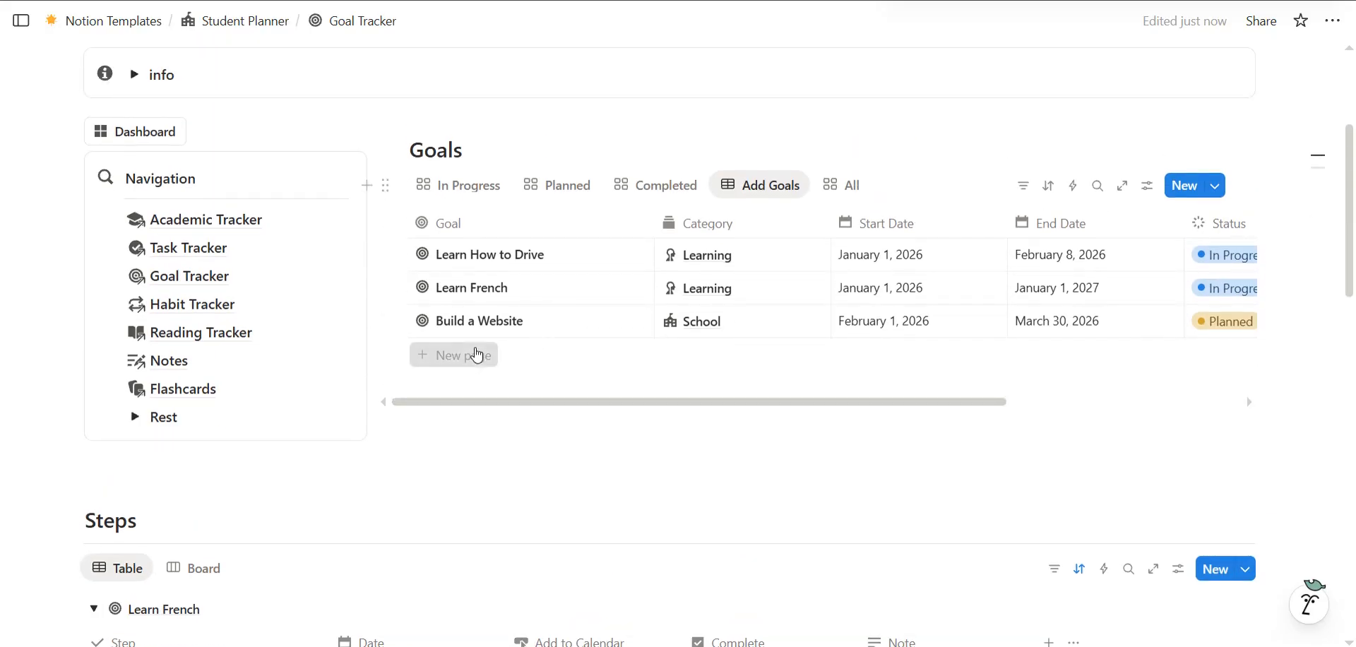
{"action": "left_click", "coordinate": [475, 354]}
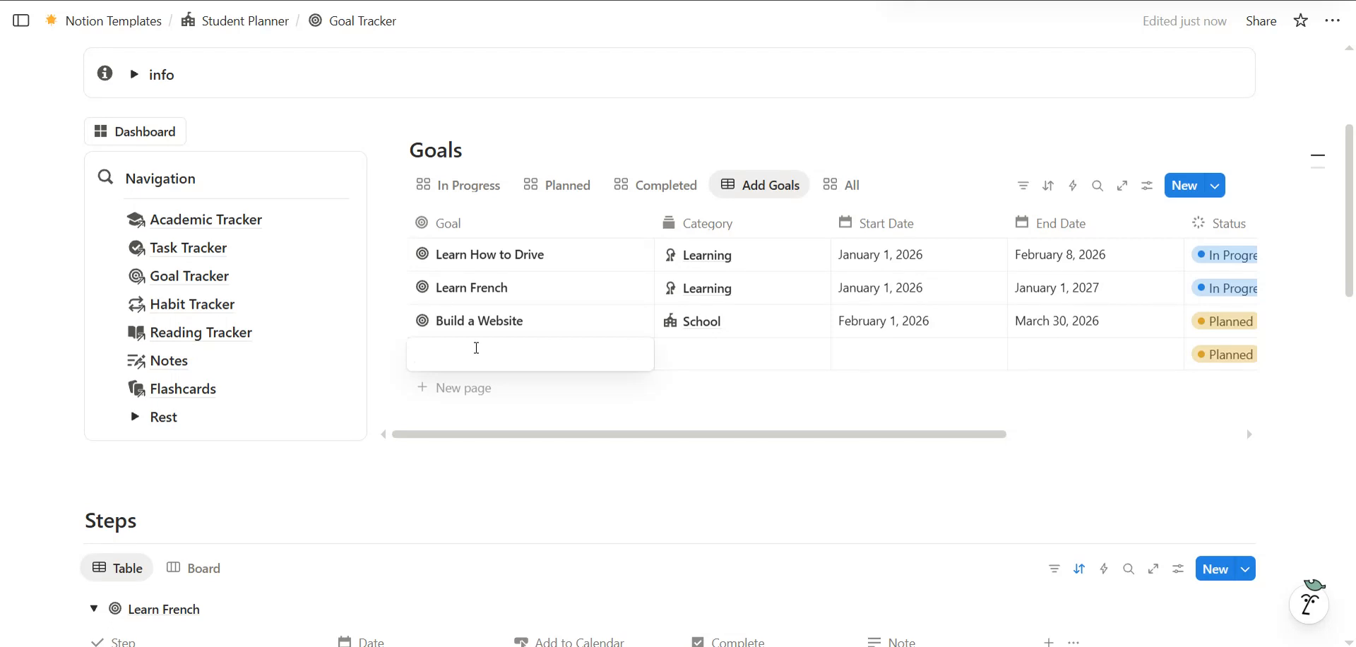
{"action": "type", "text": "New Goal"}
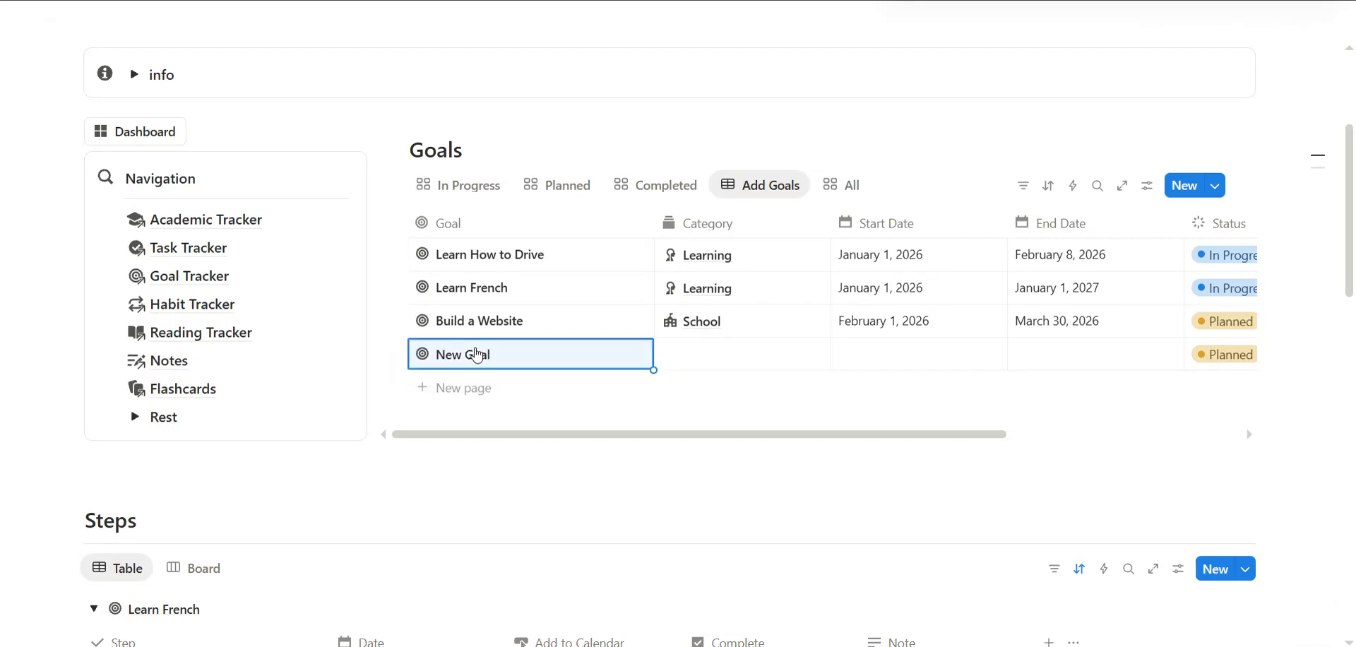
{"action": "key", "text": "Tab"}
{"action": "left_click", "coordinate": [710, 355]}
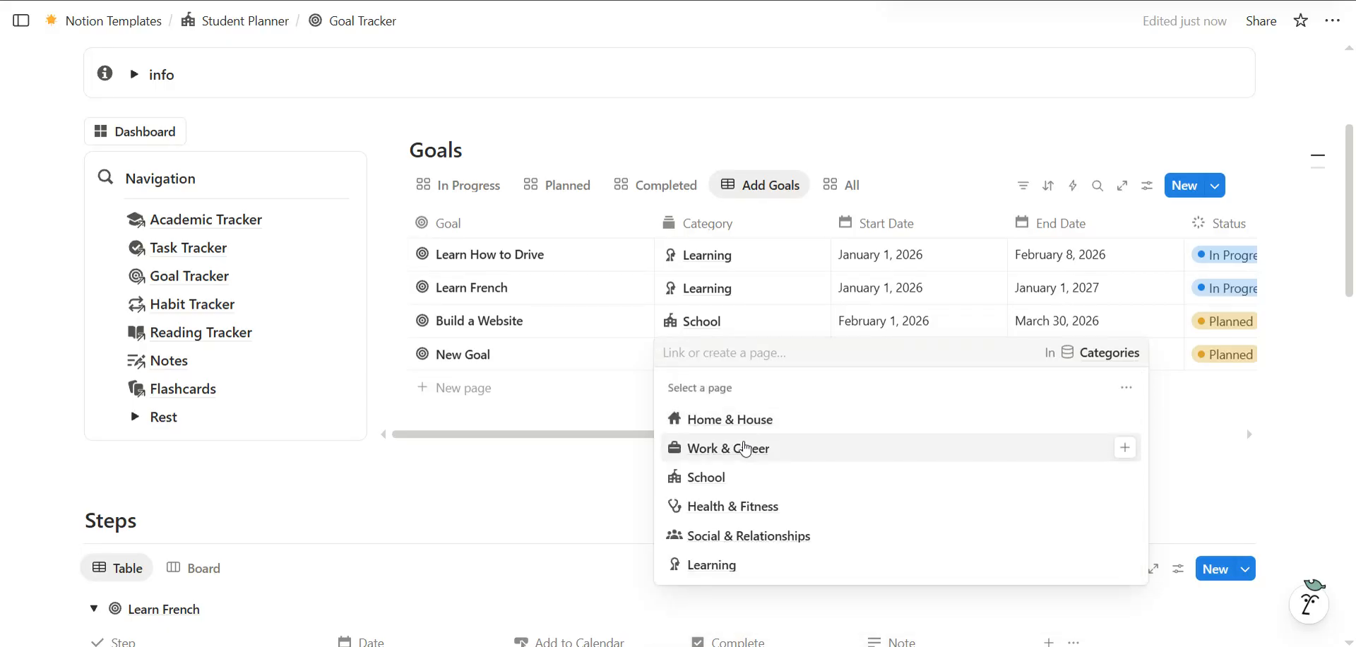
{"action": "left_click", "coordinate": [745, 448]}
Set New Goal's start date to January 18, 2026 and its end date to April 15, 2026
{"action": "left_click", "coordinate": [917, 363]}
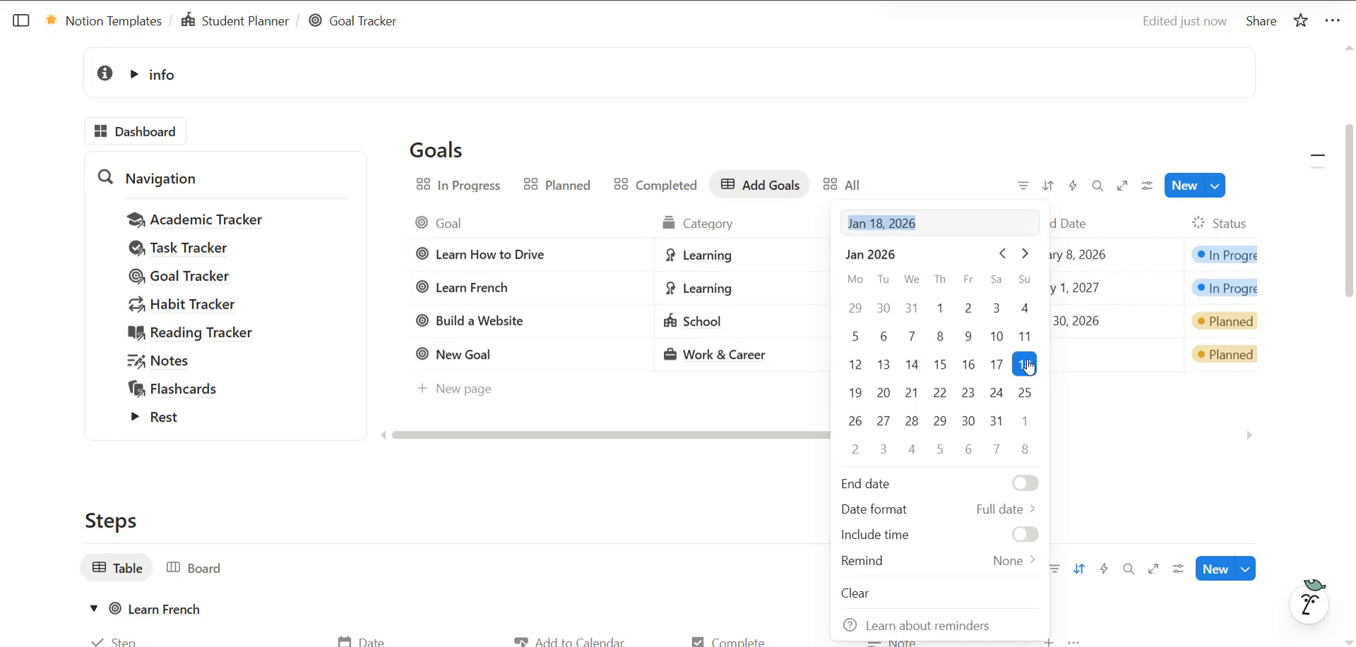
{"action": "left_click", "coordinate": [1030, 368]}
{"action": "key", "text": "Escape"}
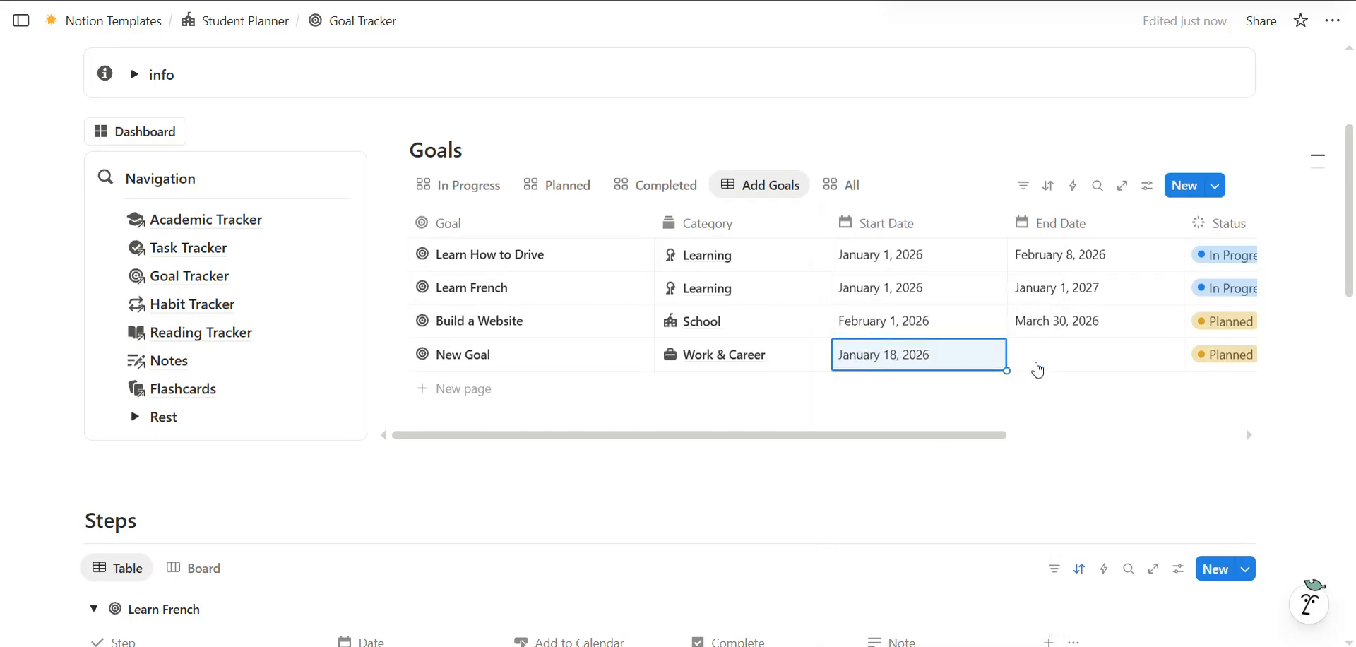
{"action": "left_click", "coordinate": [1073, 355]}
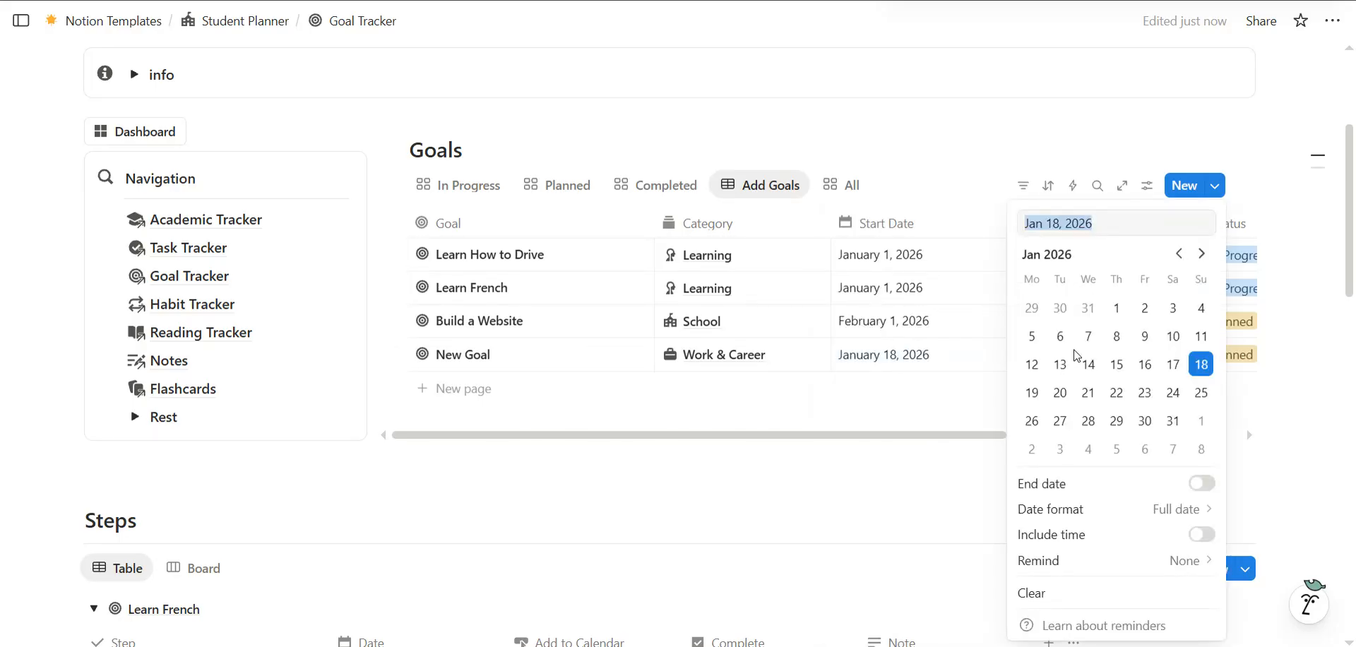
{"action": "left_click", "coordinate": [1202, 255]}
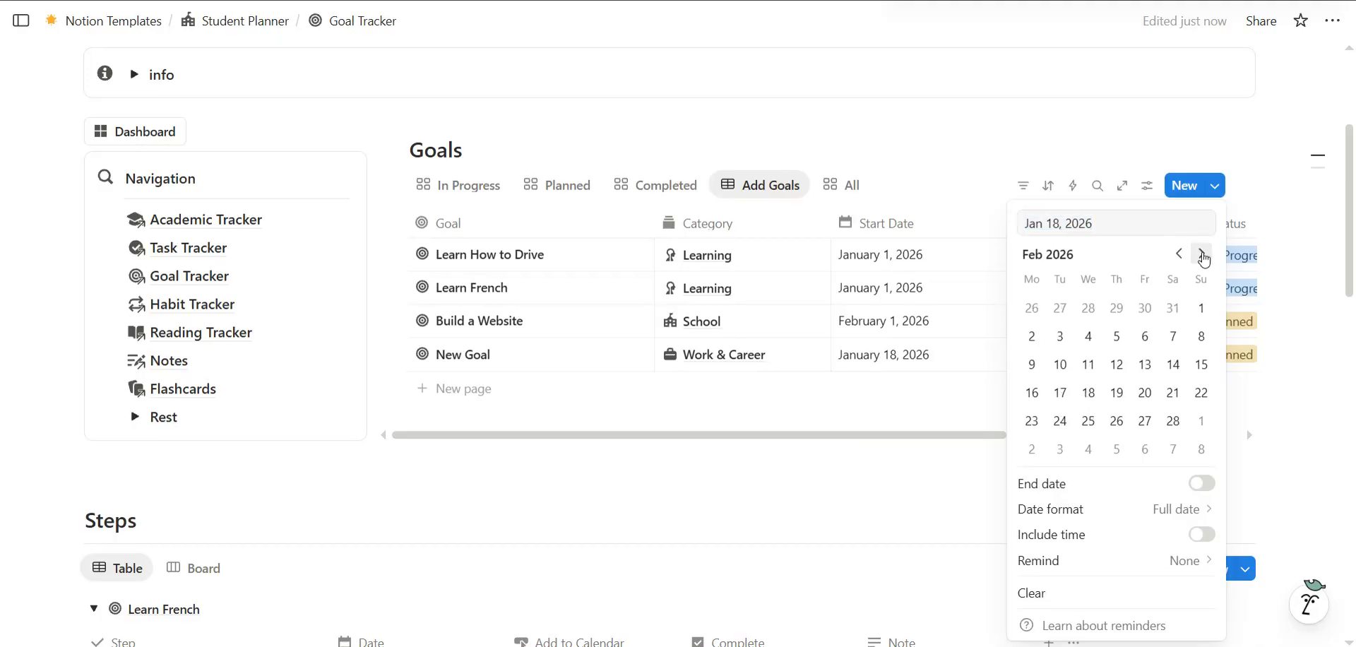
{"action": "left_click", "coordinate": [1202, 255]}
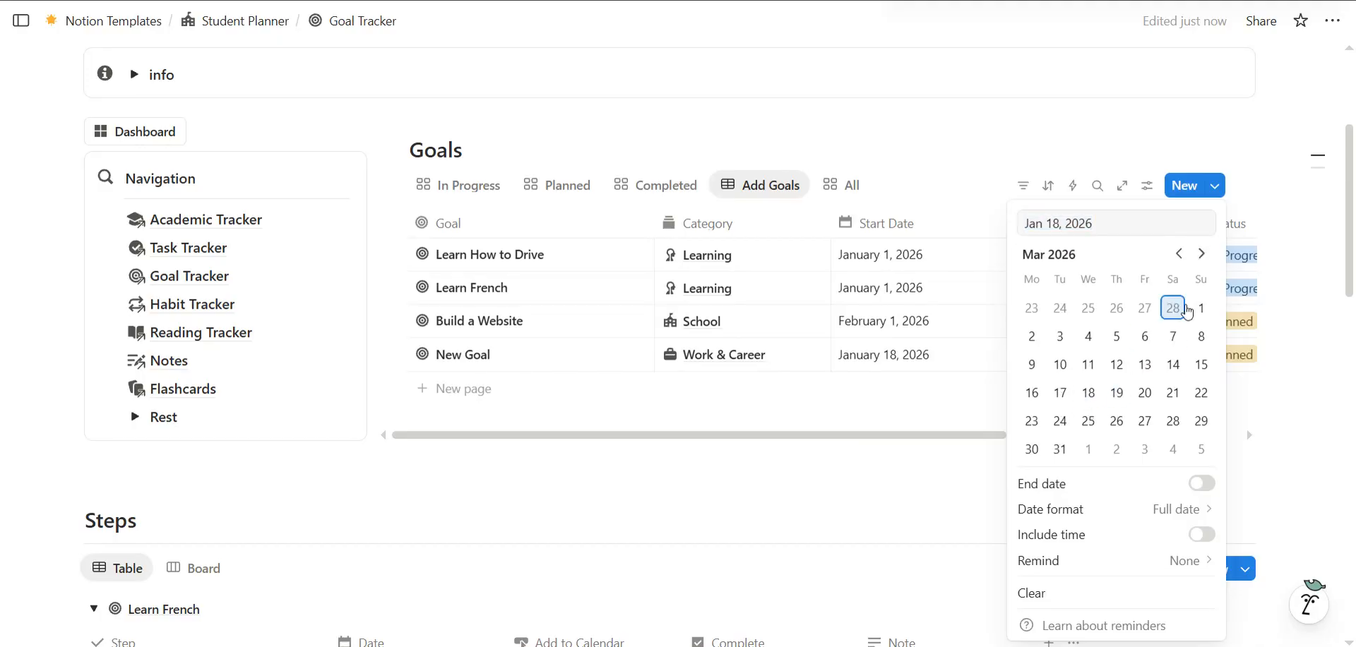
{"action": "left_click", "coordinate": [1201, 255]}
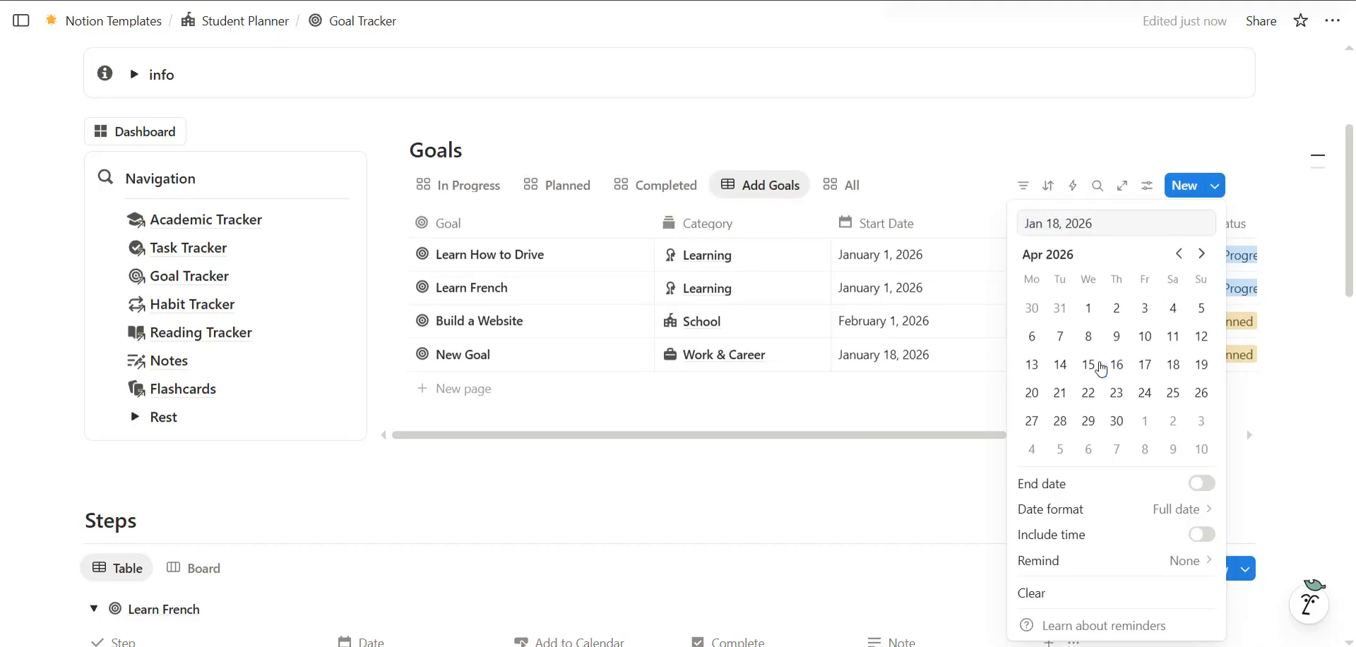
{"action": "left_click", "coordinate": [1089, 365]}
{"action": "key", "text": "Escape"}
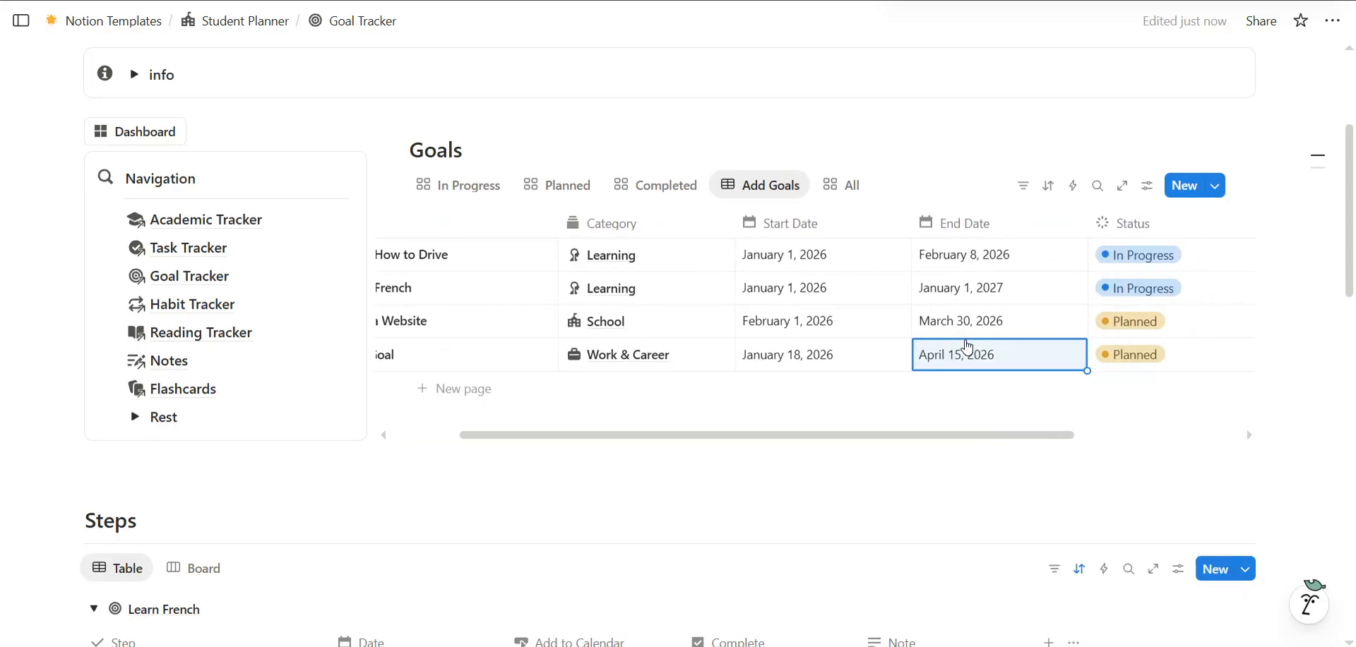
Change the status of New Goal to In Progress
{"action": "scroll", "coordinate": [968, 346], "scroll_direction": "right", "scroll_amount": 4}
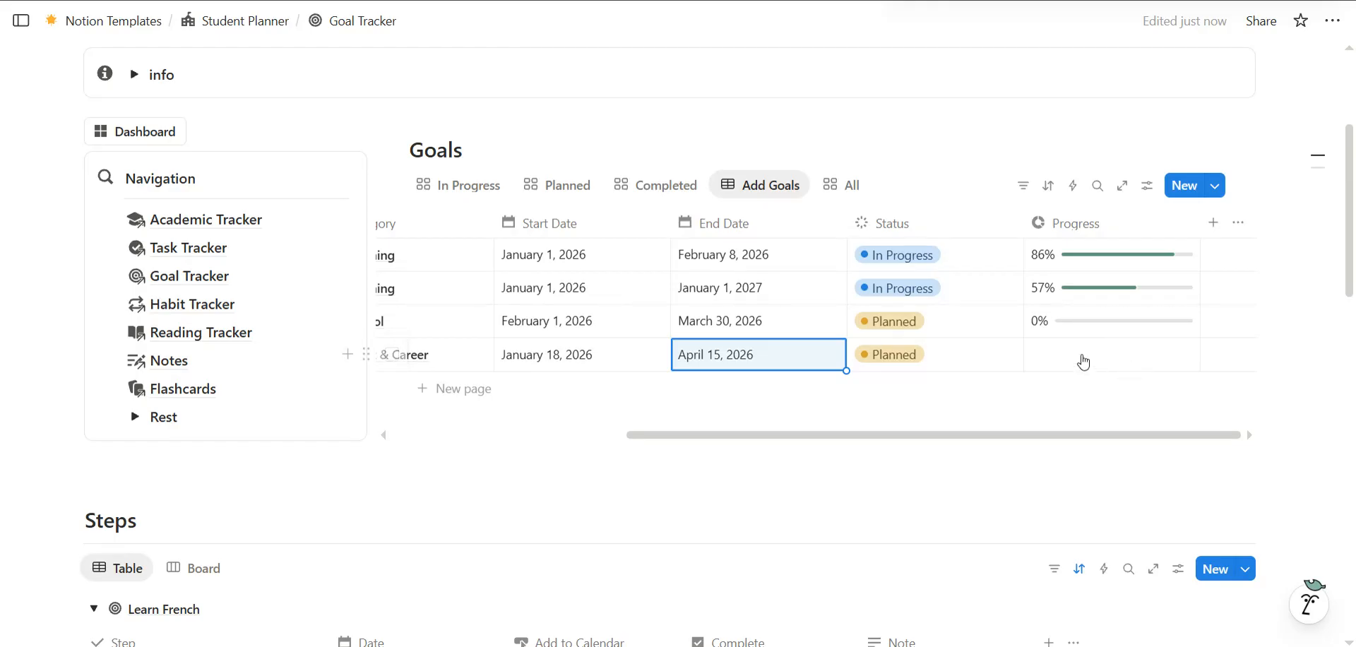
{"action": "scroll", "coordinate": [880, 357], "scroll_direction": "left", "scroll_amount": 1}
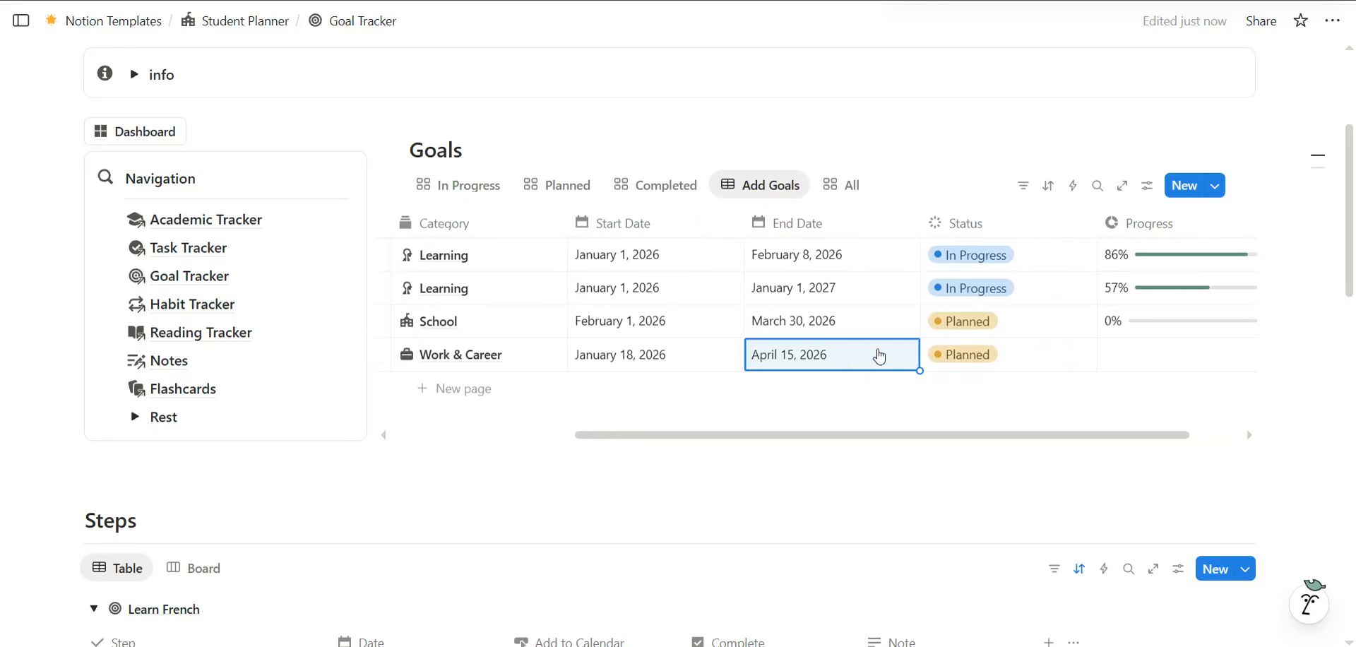
{"action": "scroll", "coordinate": [880, 357], "scroll_direction": "right", "scroll_amount": 1}
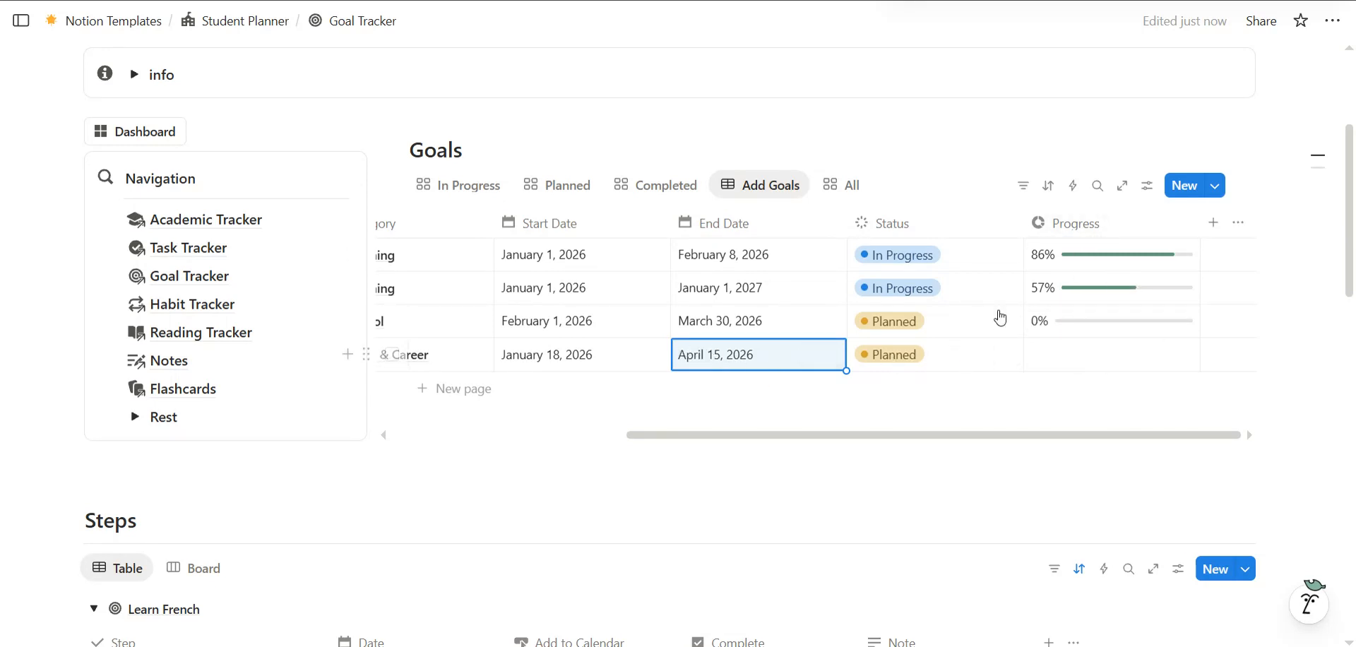
{"action": "left_click", "coordinate": [957, 352]}
{"action": "left_click", "coordinate": [956, 352]}
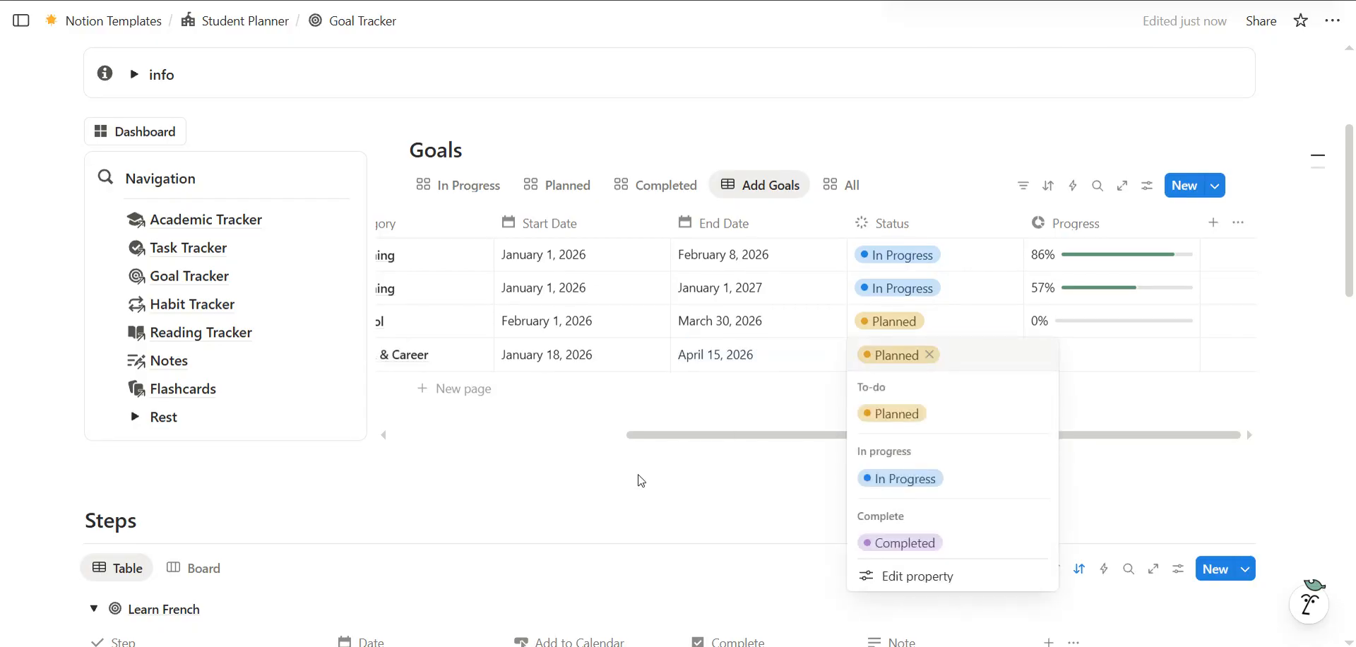
{"action": "key", "text": "Escape"}
{"action": "left_click", "coordinate": [938, 355]}
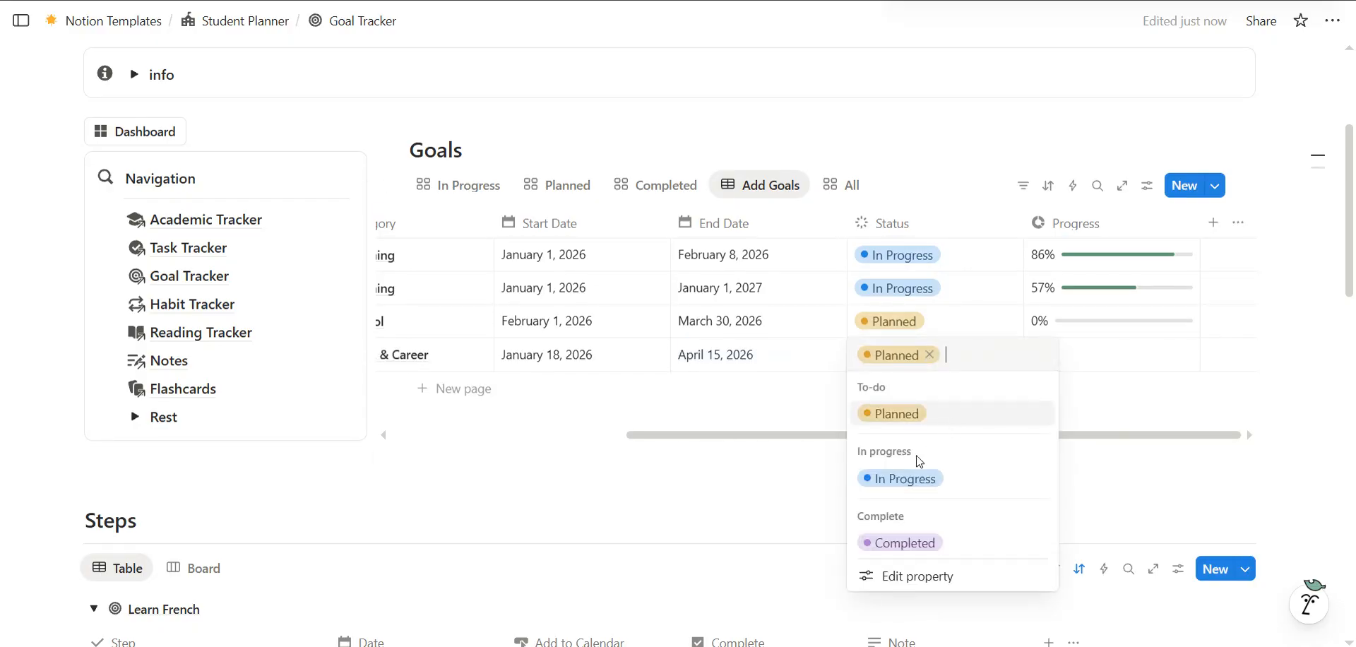
{"action": "left_click", "coordinate": [916, 478]}
{"action": "left_click", "coordinate": [696, 501]}
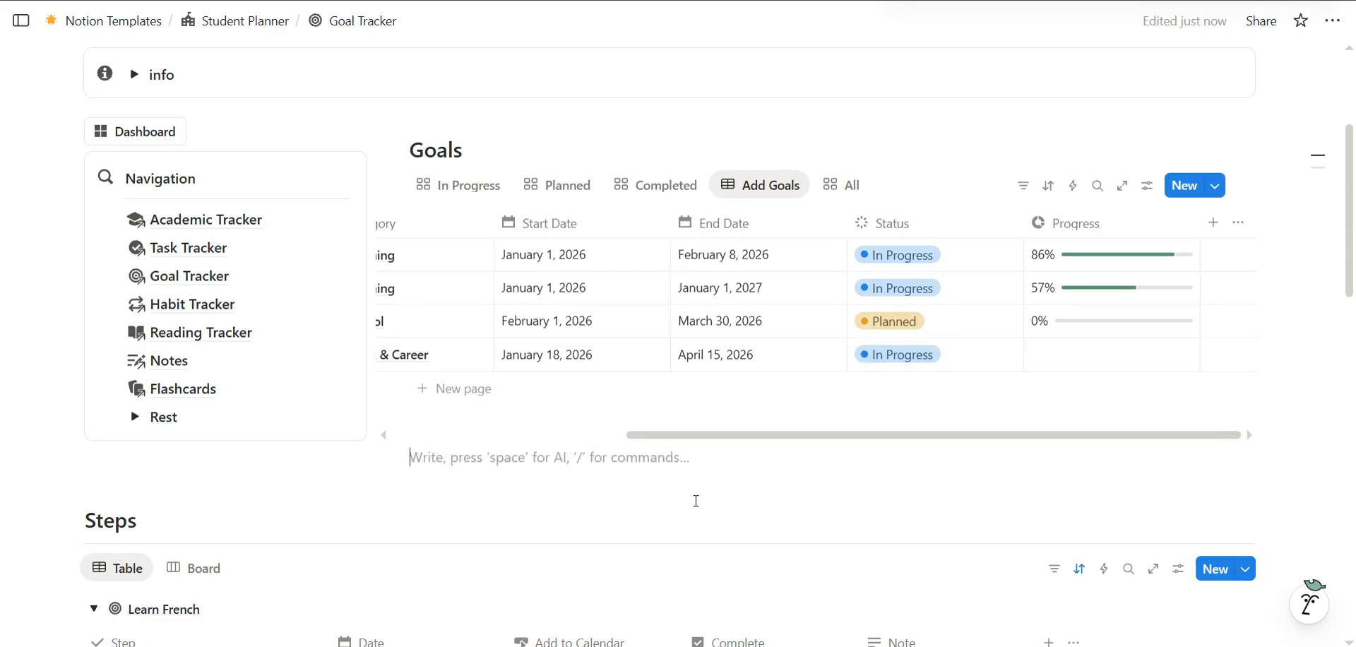
Review the steps grouped under each goal in the Steps table
{"action": "scroll", "coordinate": [671, 363], "scroll_direction": "left", "scroll_amount": 4}
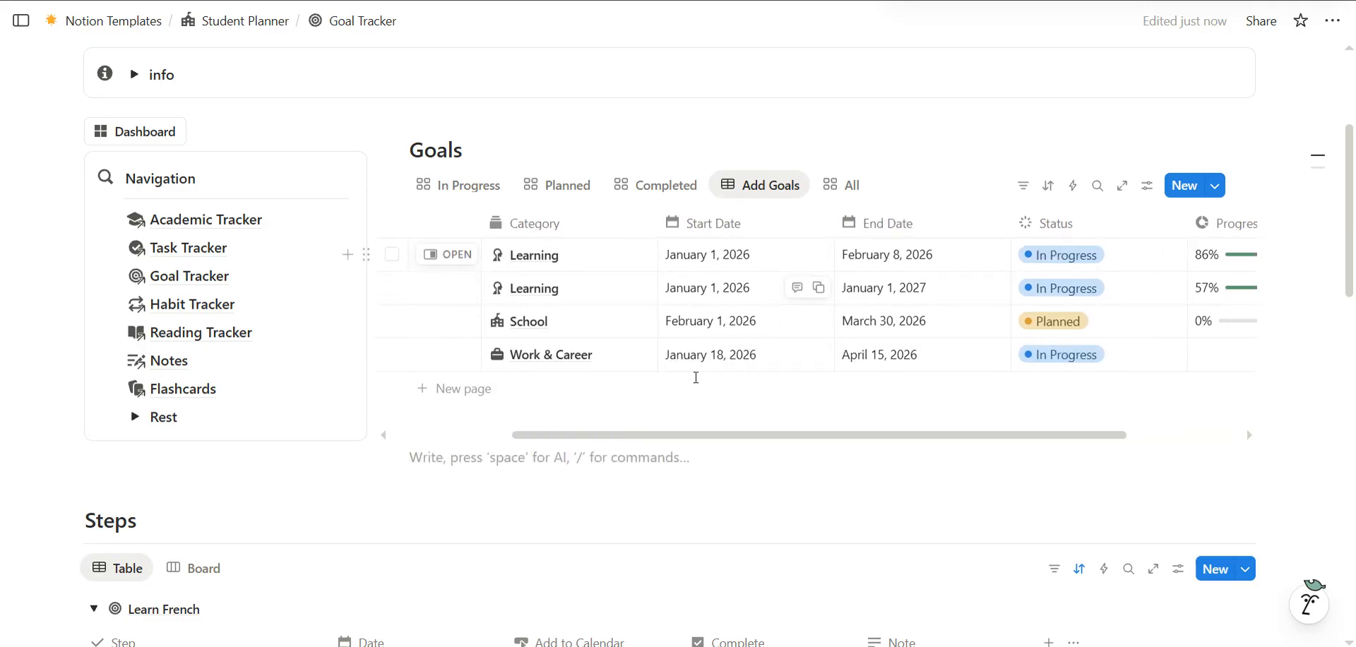
{"action": "scroll", "coordinate": [720, 364], "scroll_direction": "down", "scroll_amount": 6}
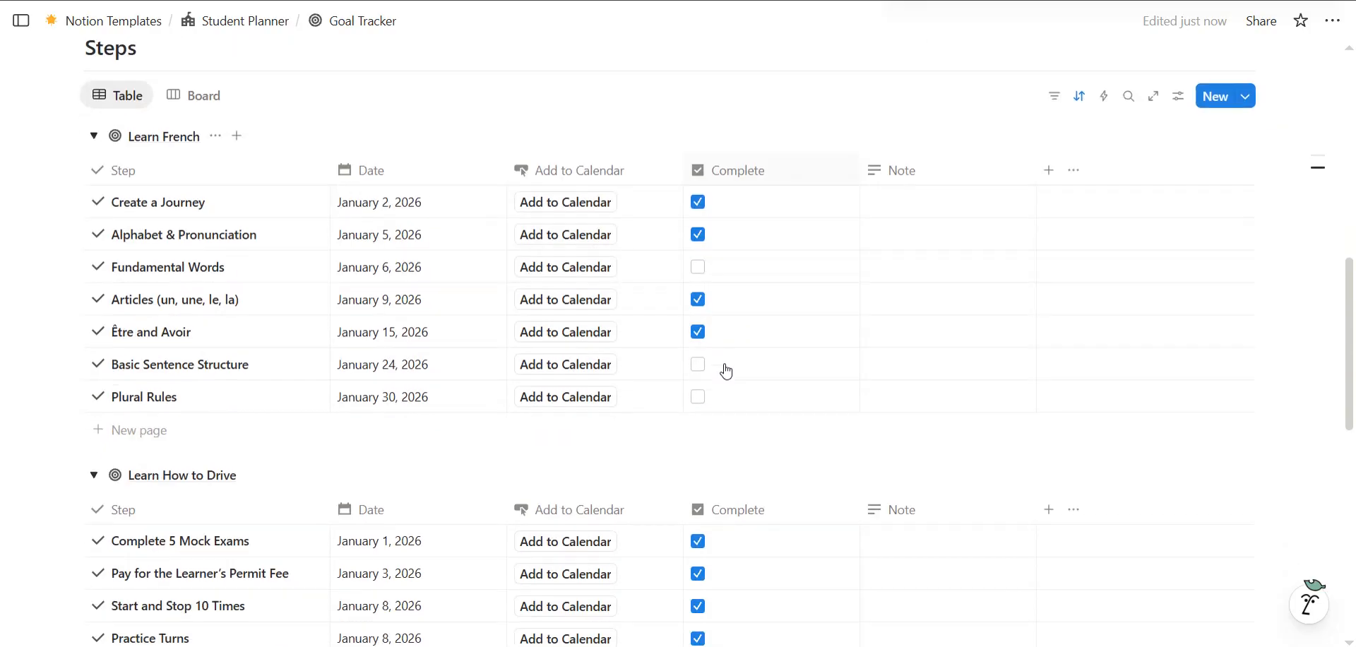
{"action": "scroll", "coordinate": [727, 370], "scroll_direction": "down", "scroll_amount": 10}
{"action": "scroll", "coordinate": [726, 370], "scroll_direction": "up", "scroll_amount": 6}
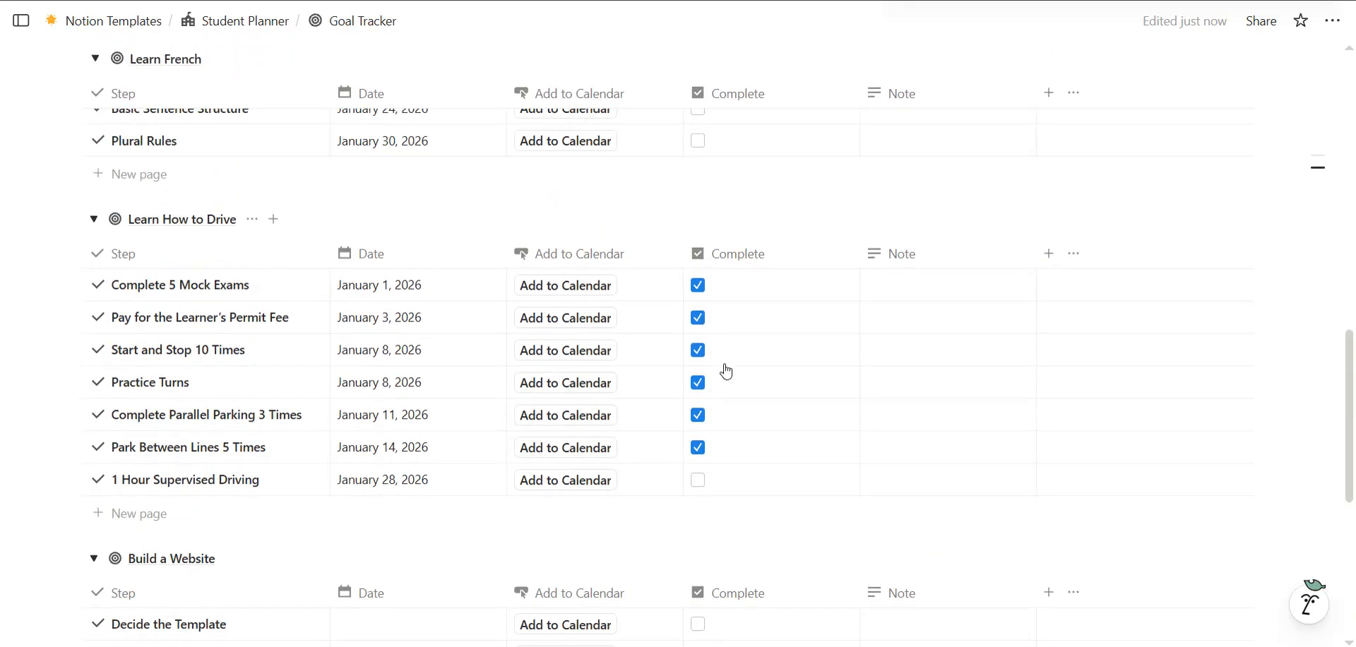
{"action": "scroll", "coordinate": [726, 370], "scroll_direction": "up", "scroll_amount": 5}
{"action": "scroll", "coordinate": [727, 370], "scroll_direction": "down", "scroll_amount": 10}
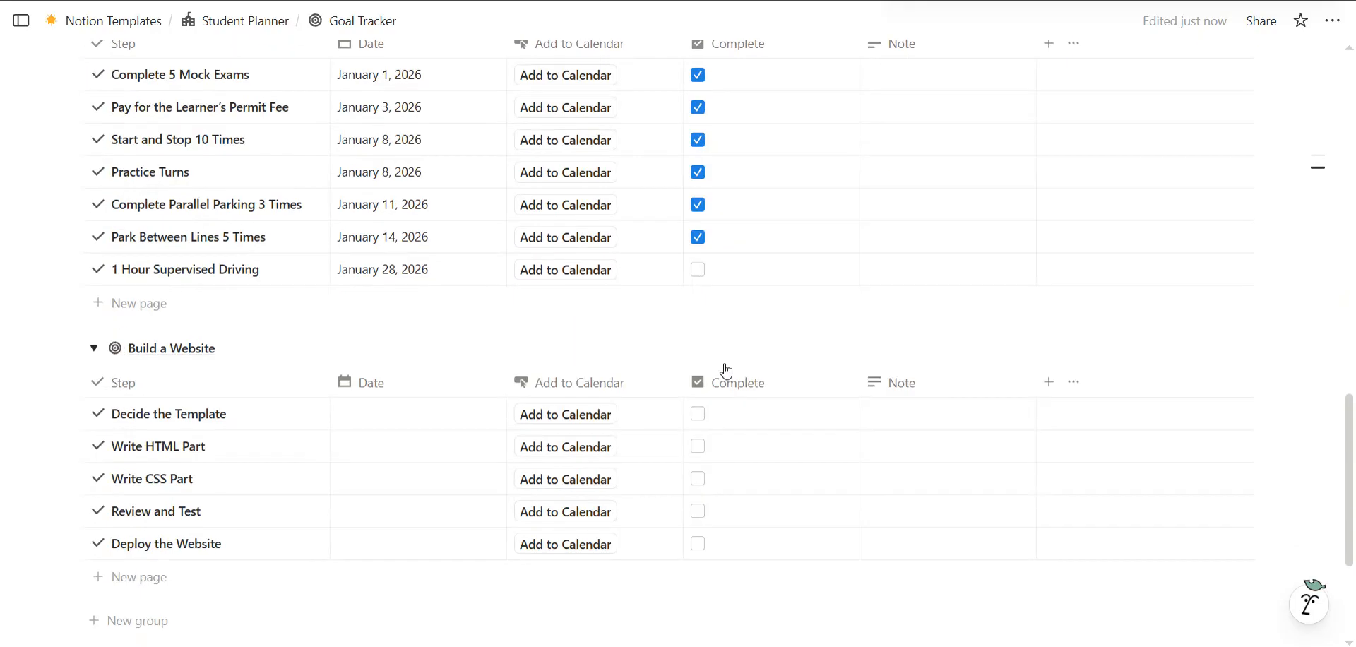
{"action": "scroll", "coordinate": [266, 353], "scroll_direction": "up", "scroll_amount": 4}
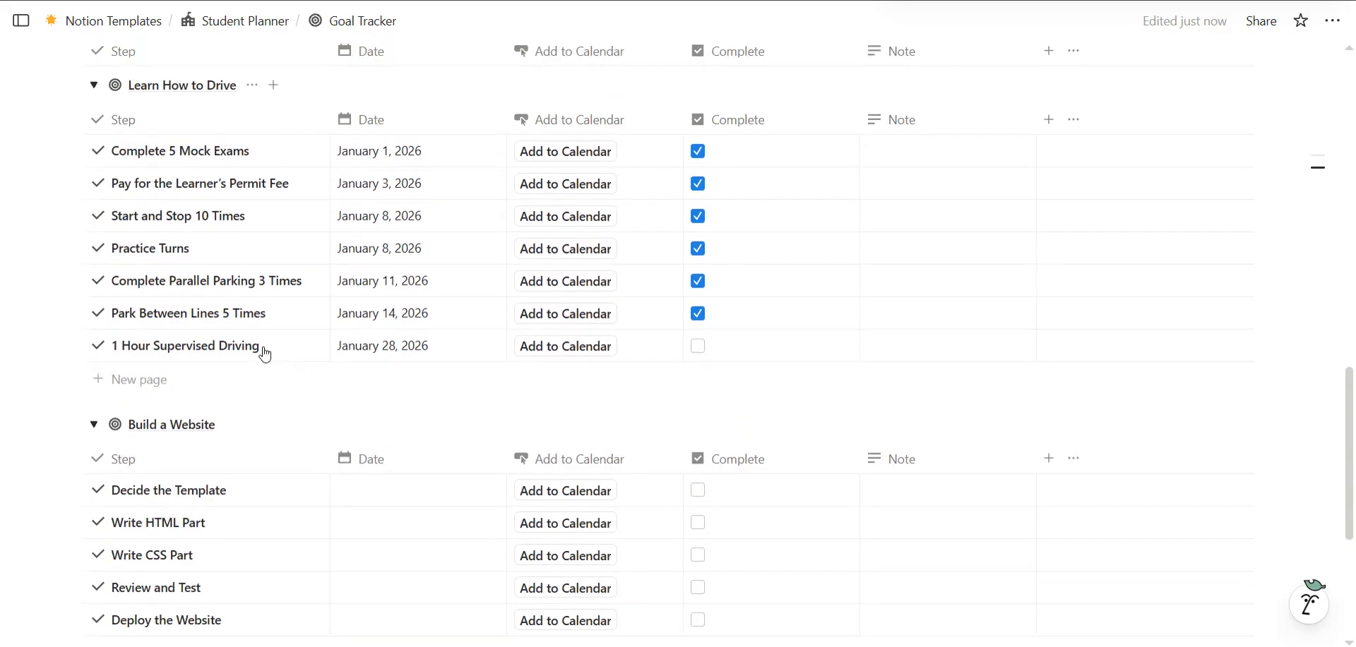
{"action": "scroll", "coordinate": [265, 347], "scroll_direction": "down", "scroll_amount": 5}
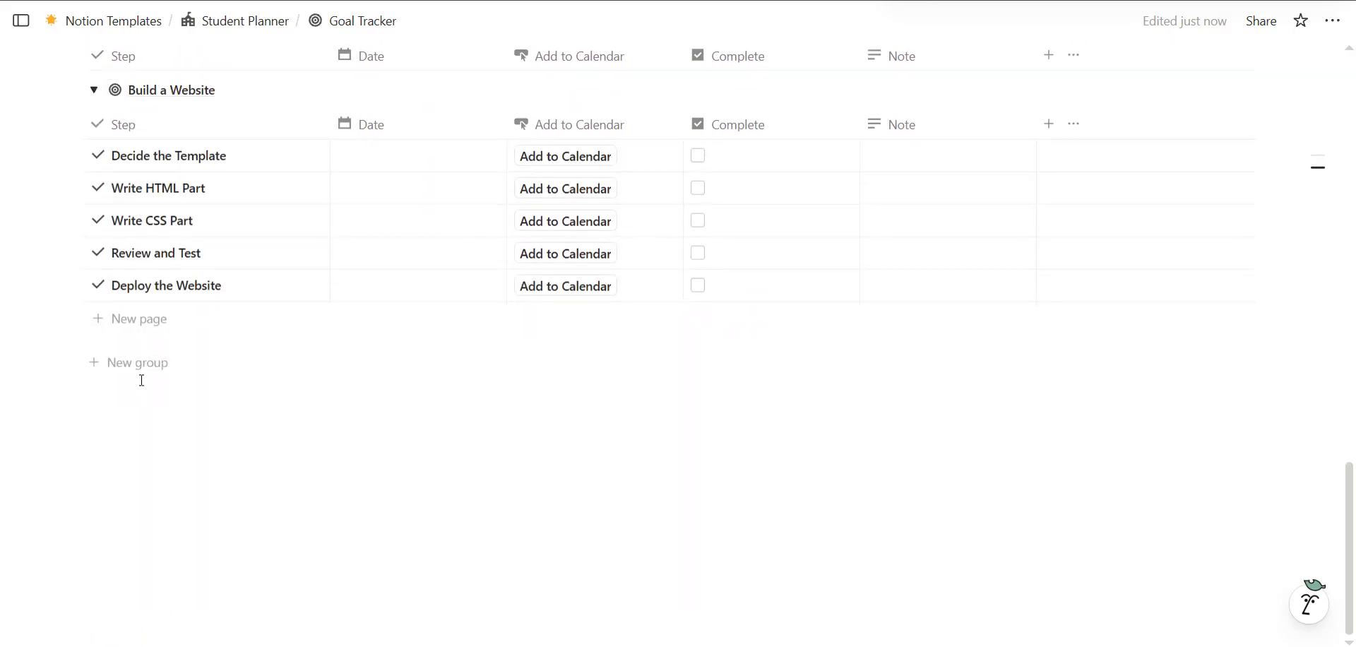
Add a group for New Goal to the Steps table and create a step named Step #1 in it
{"action": "left_click", "coordinate": [132, 364]}
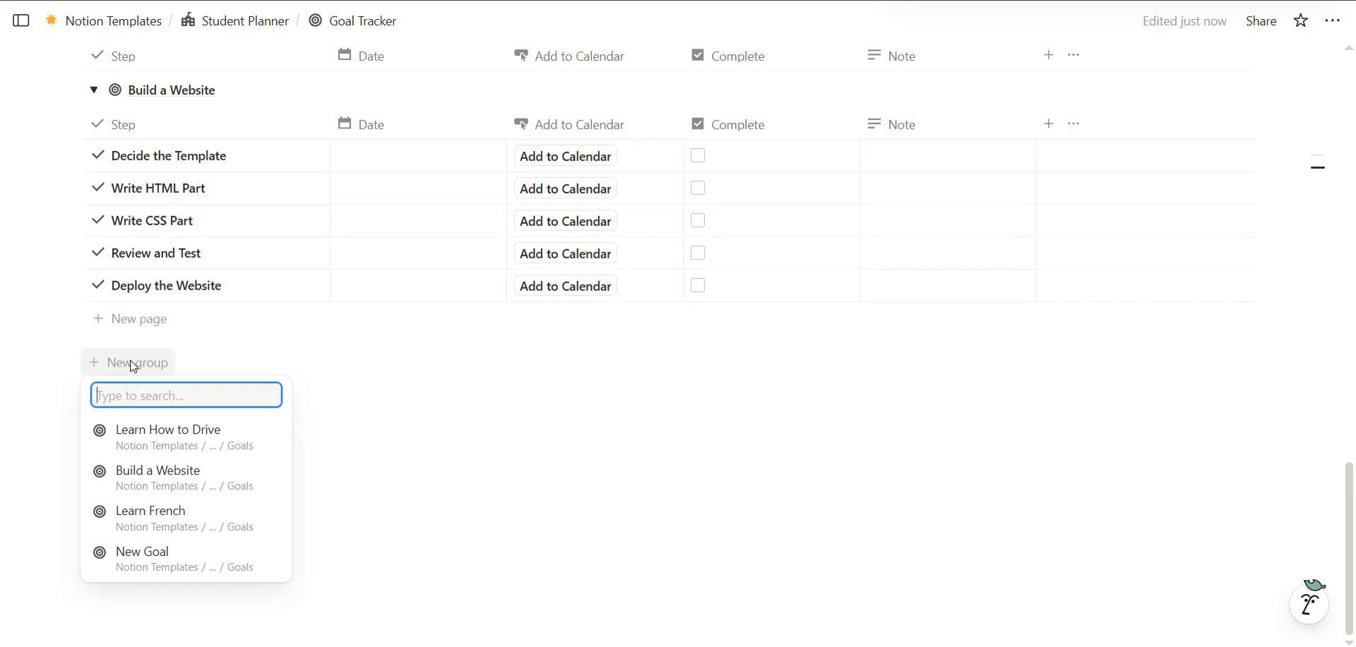
{"action": "left_click", "coordinate": [170, 555]}
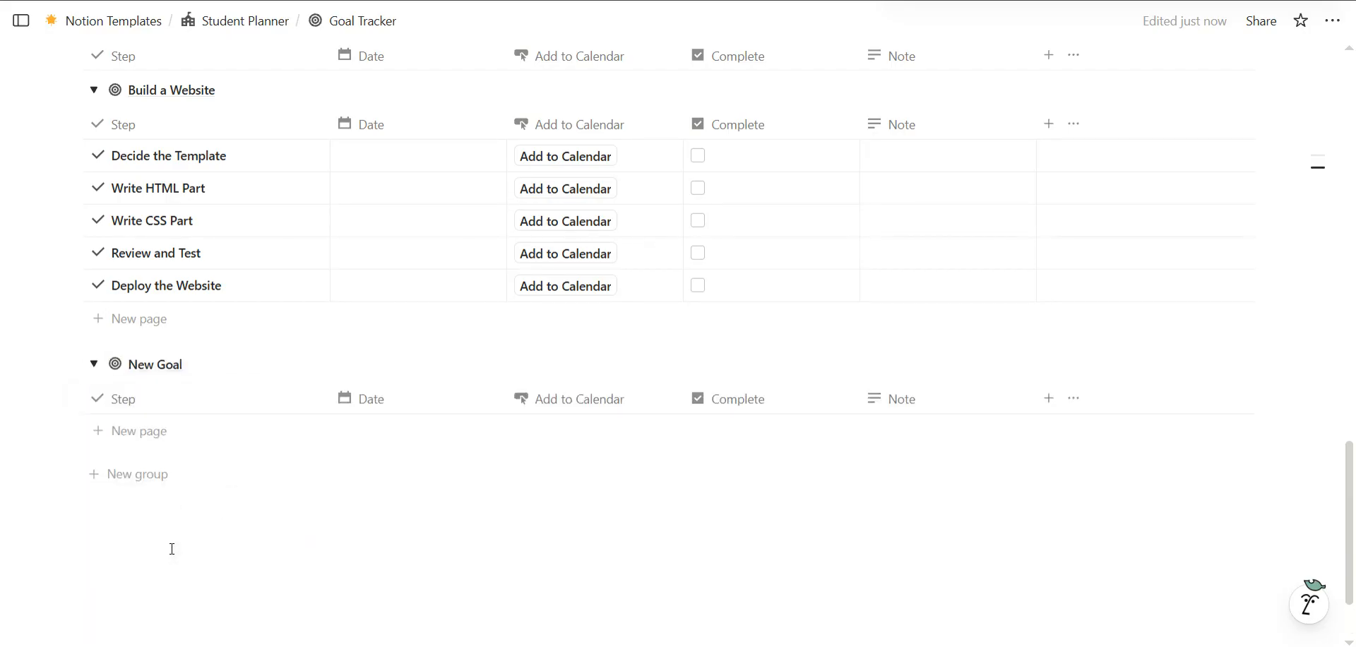
{"action": "left_click", "coordinate": [144, 431]}
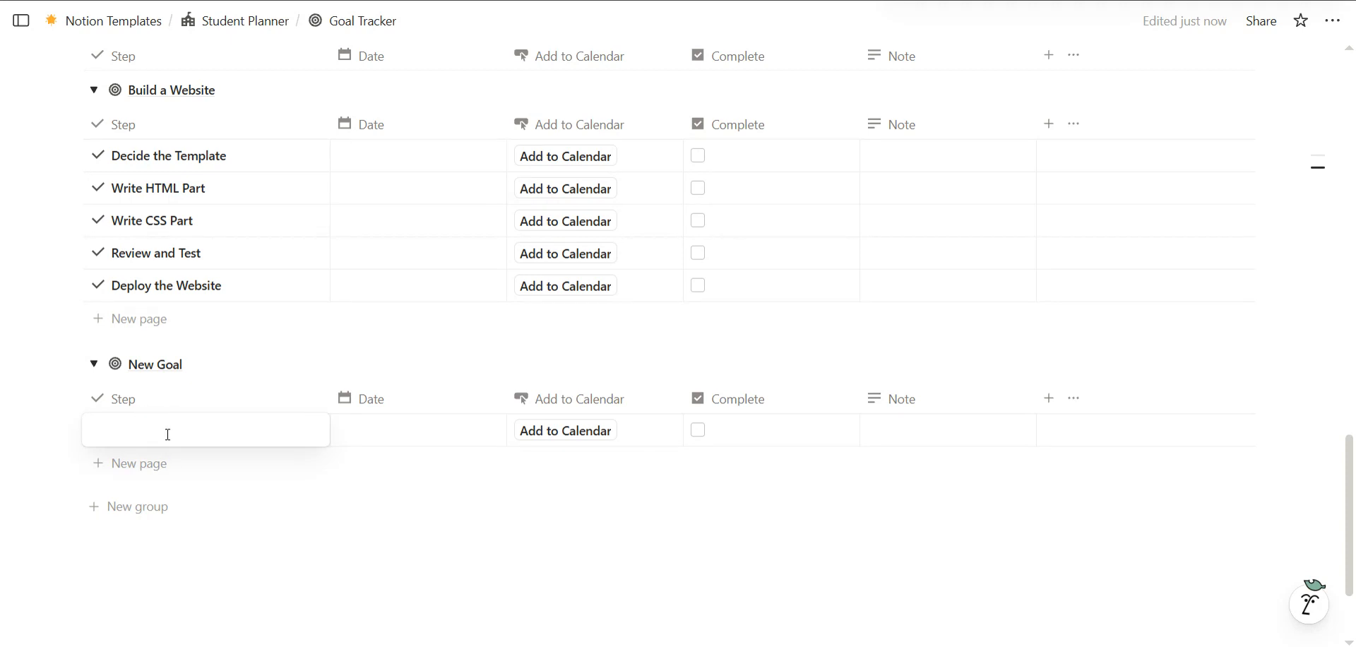
{"action": "type", "text": "Step #1"}
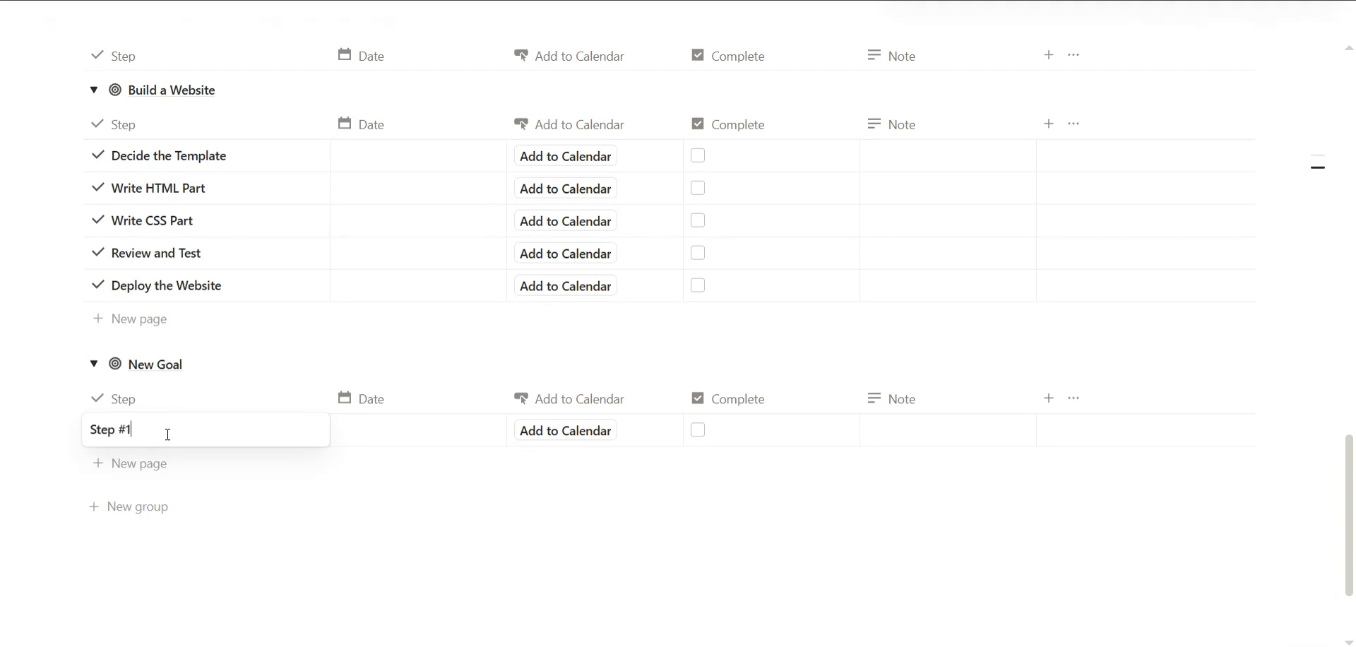
{"action": "key", "text": "Return"}
{"action": "key", "text": "Right"}
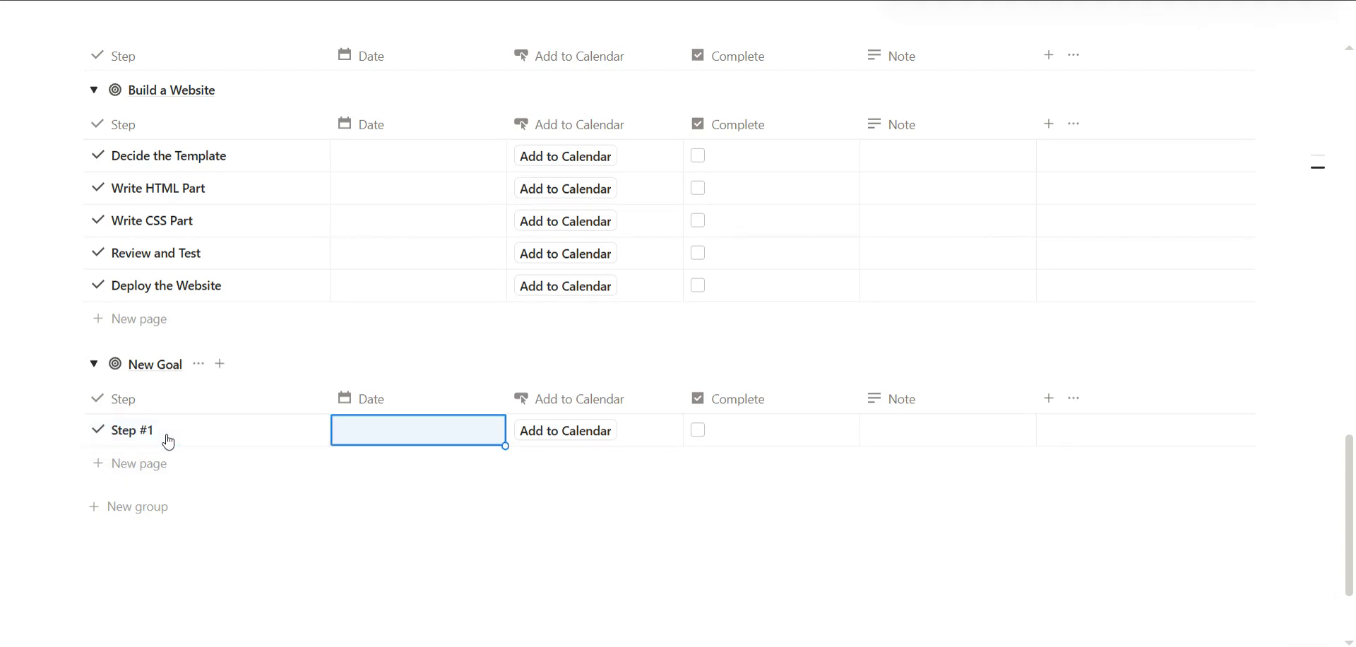
Set the date of Step #1 to January 19, 2026
{"action": "left_click", "coordinate": [367, 430]}
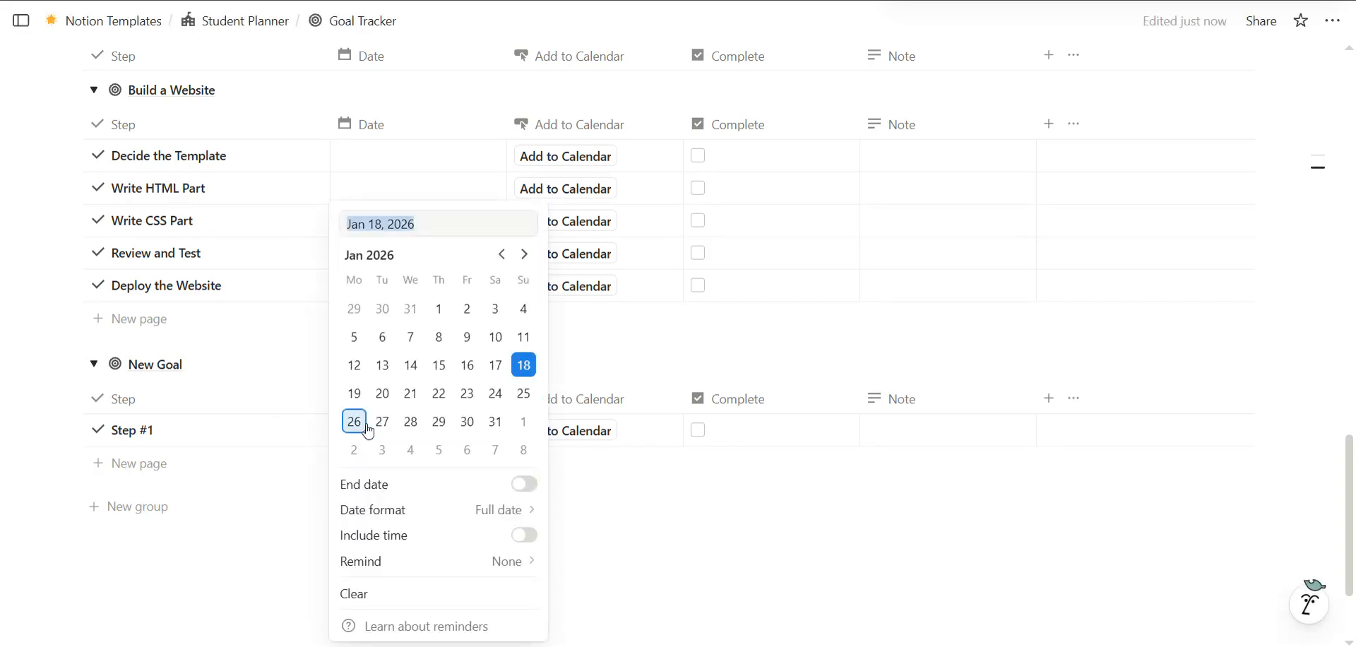
{"action": "left_click", "coordinate": [358, 403]}
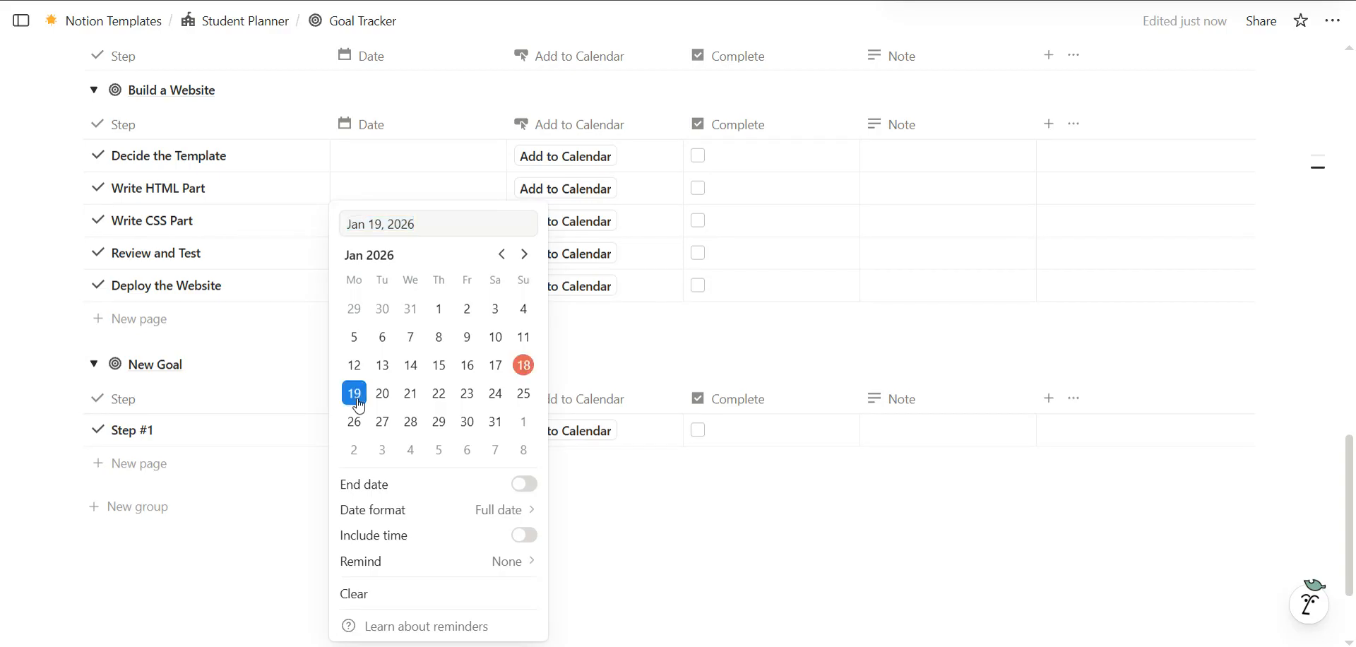
{"action": "key", "text": "Escape"}
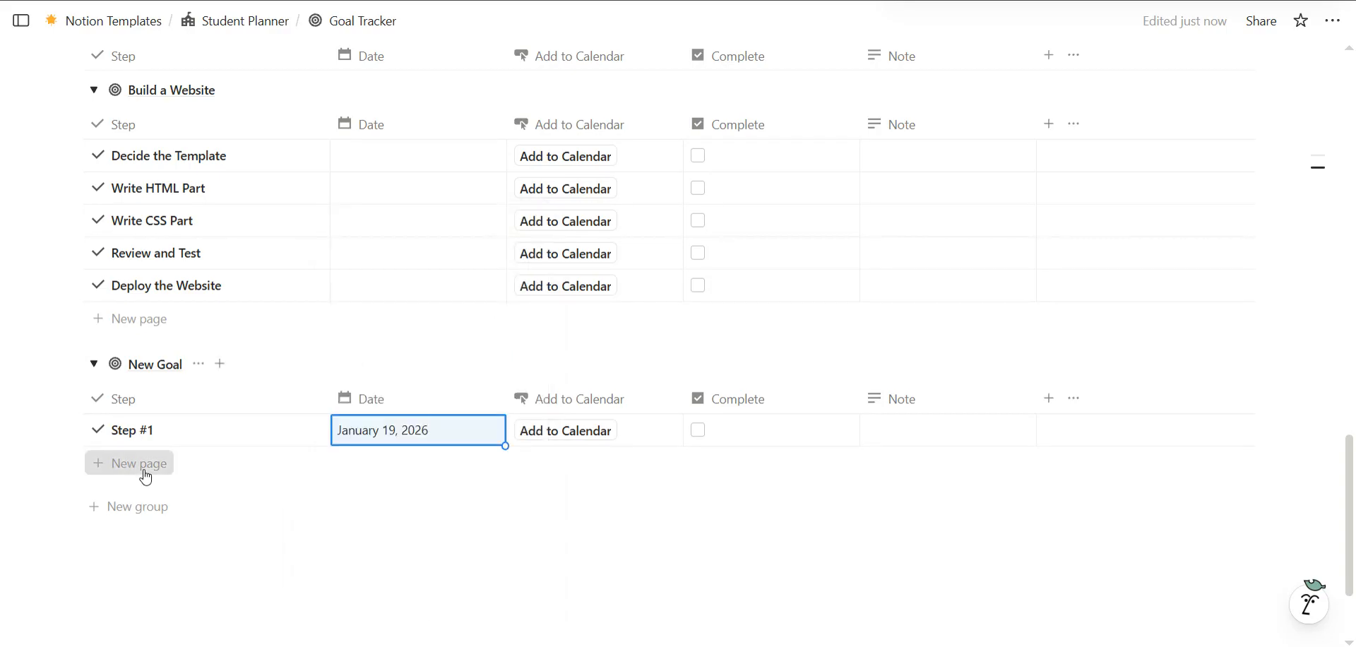
Add a step named Step #2 to the New Goal group and set its date to January 22, 2026
{"action": "left_click", "coordinate": [144, 466]}
{"action": "type", "text": "Step #2"}
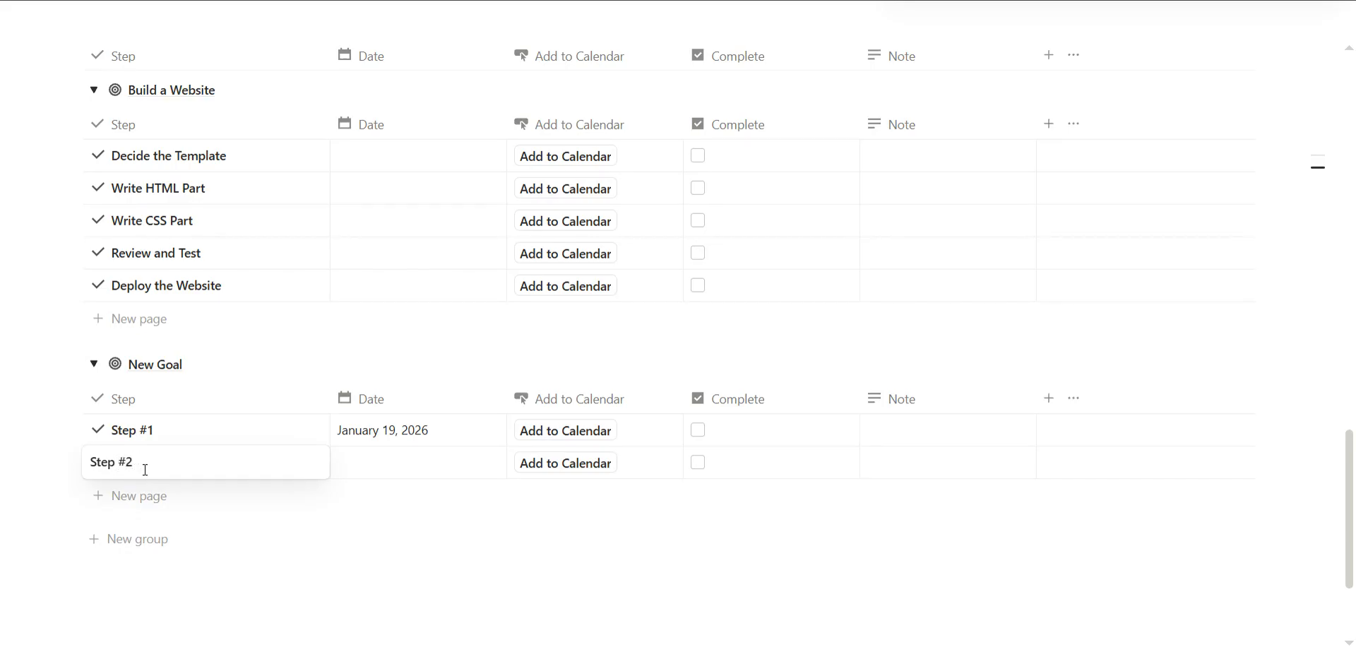
{"action": "key", "text": "Return"}
{"action": "left_click", "coordinate": [385, 463]}
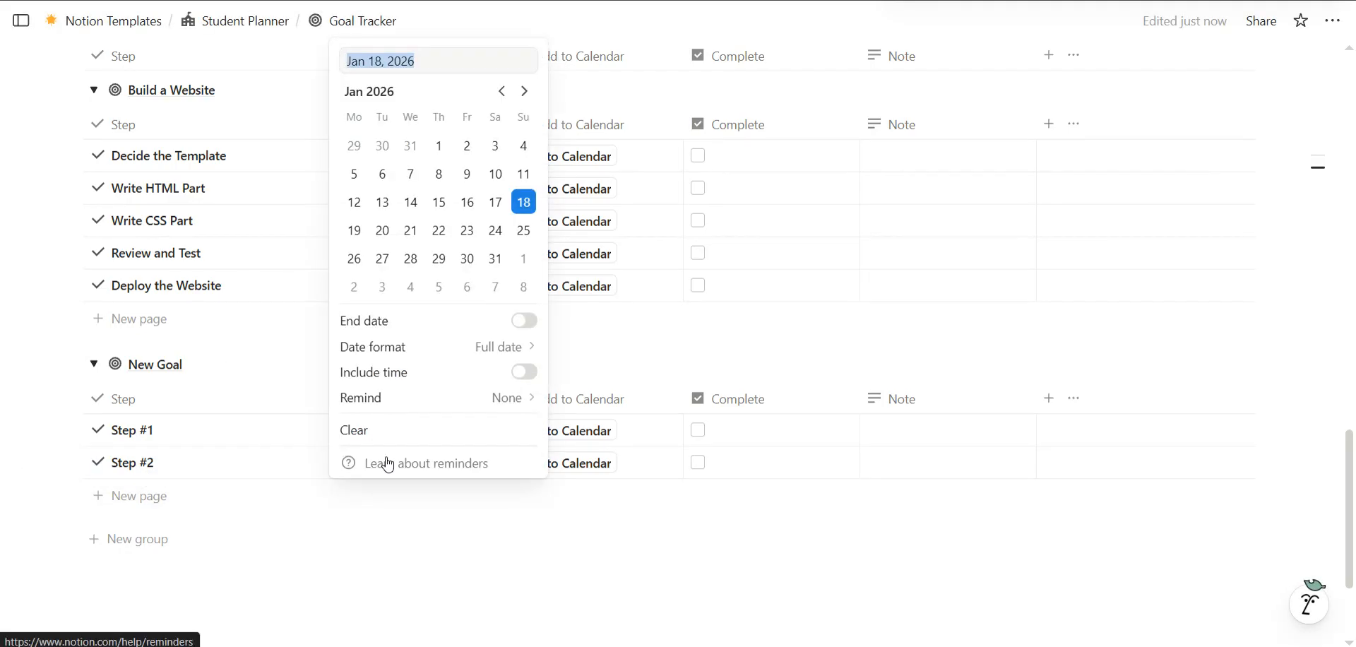
{"action": "left_click", "coordinate": [439, 233]}
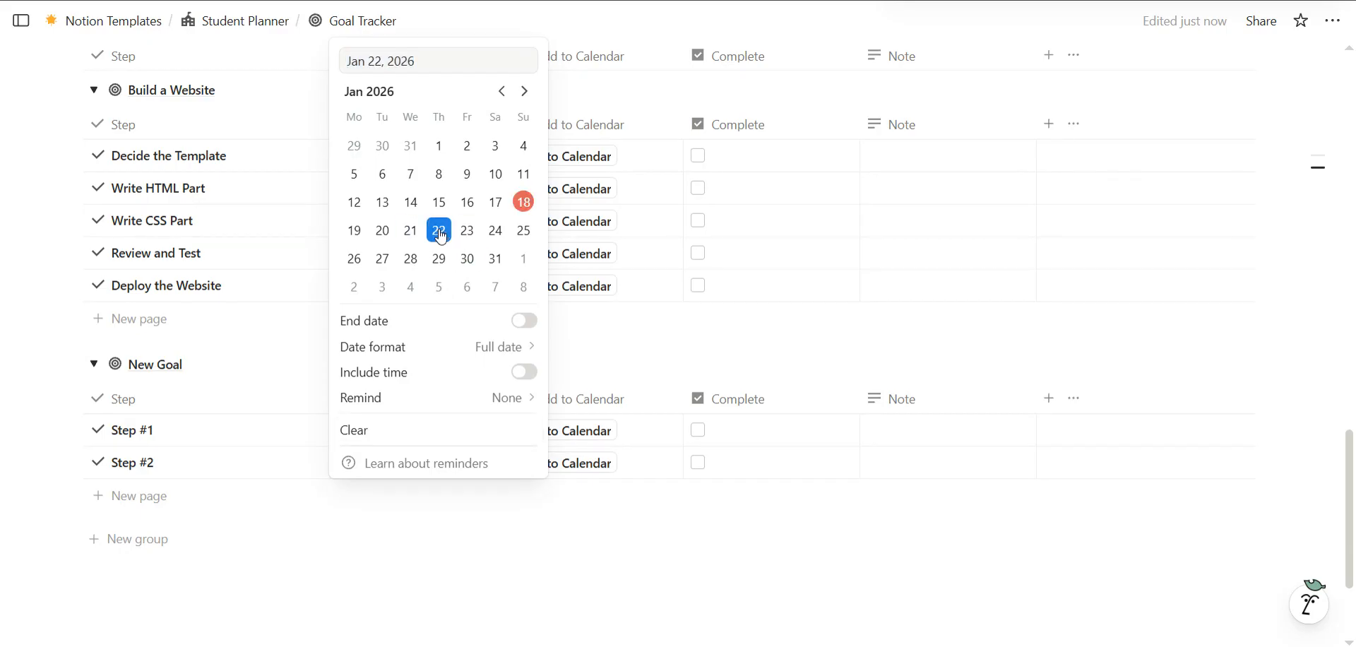
{"action": "left_click", "coordinate": [161, 504]}
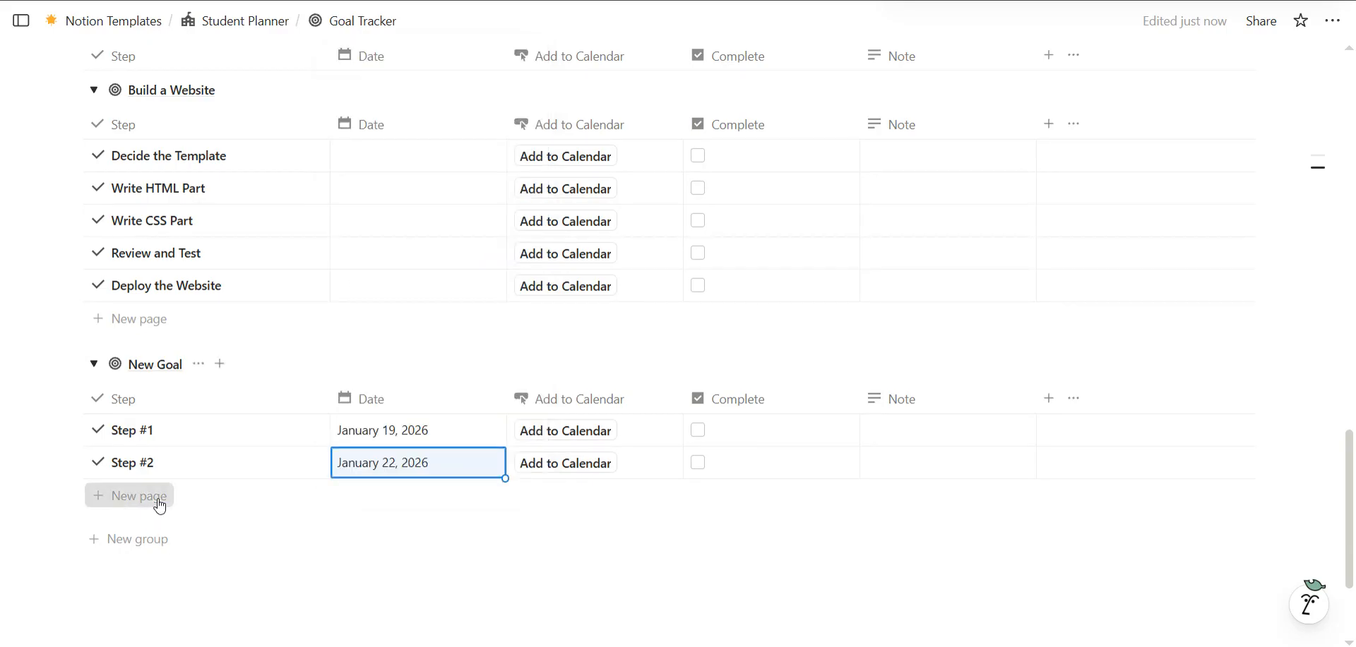
Add a step named Step #3 to the New Goal group and set its date to January 30, 2026
{"action": "left_click", "coordinate": [160, 502]}
{"action": "type", "text": "Step #3"}
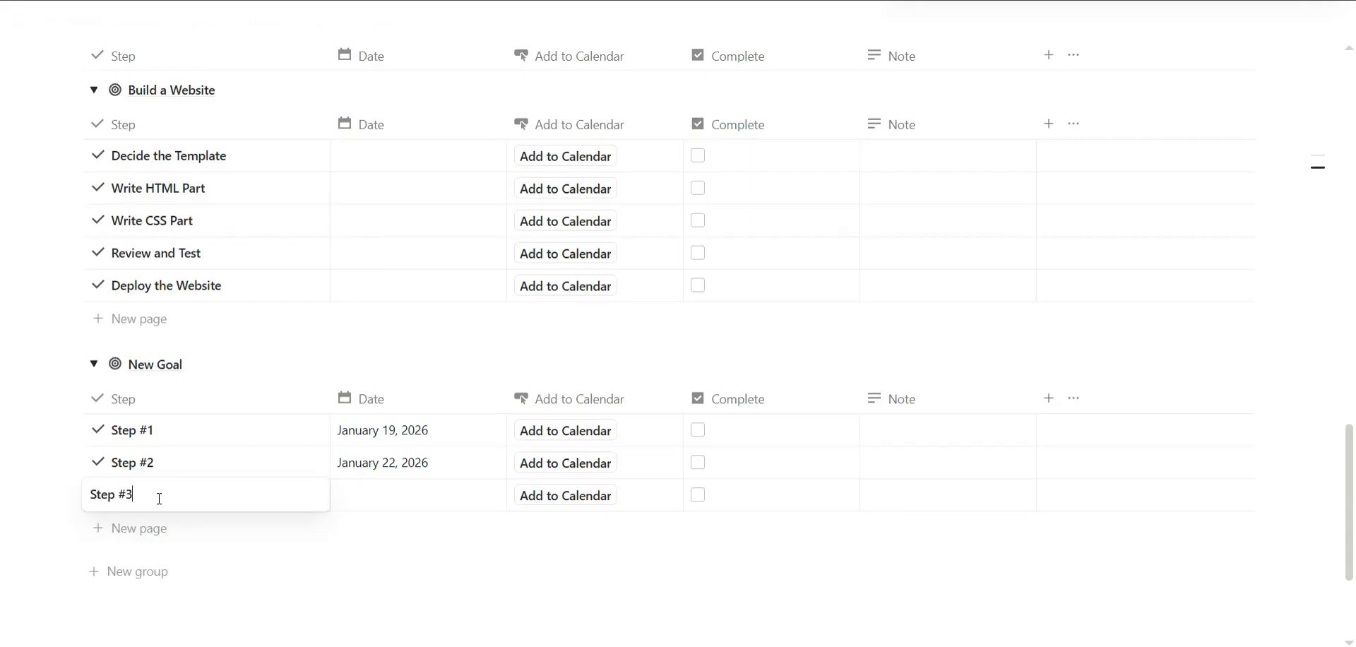
{"action": "key", "text": "Return"}
{"action": "key", "text": "Tab"}
{"action": "left_click", "coordinate": [379, 501]}
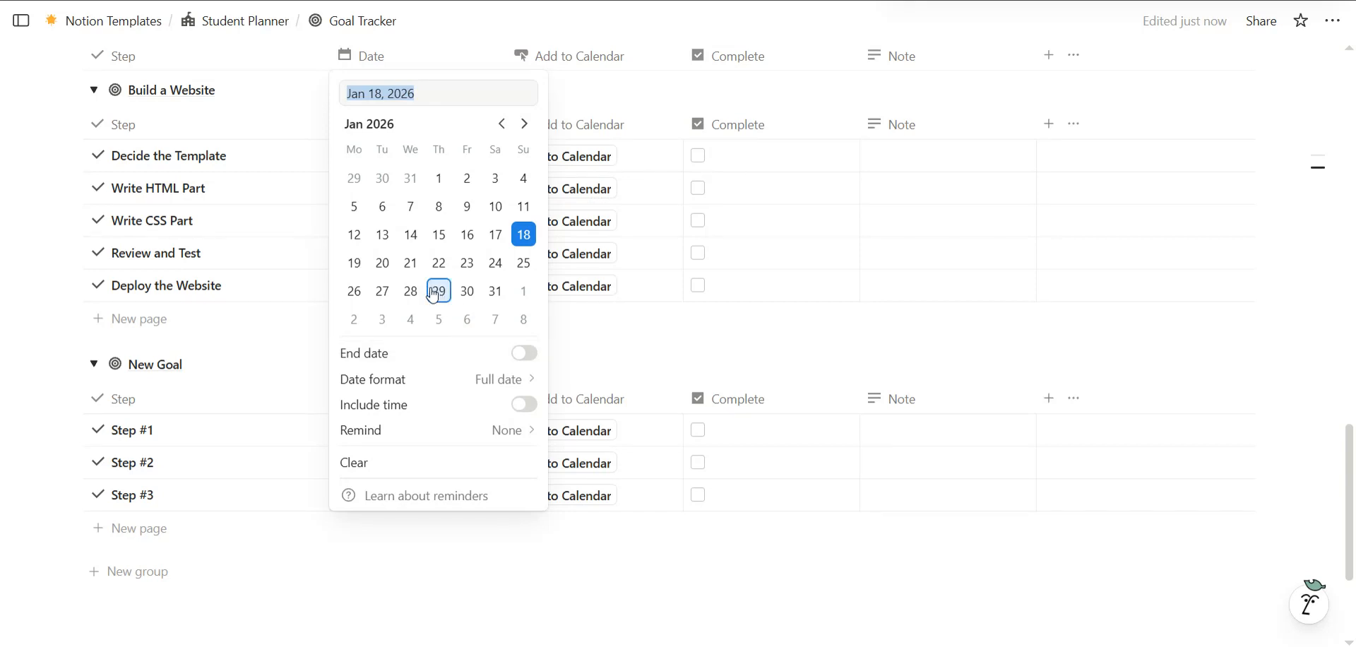
{"action": "left_click", "coordinate": [463, 291]}
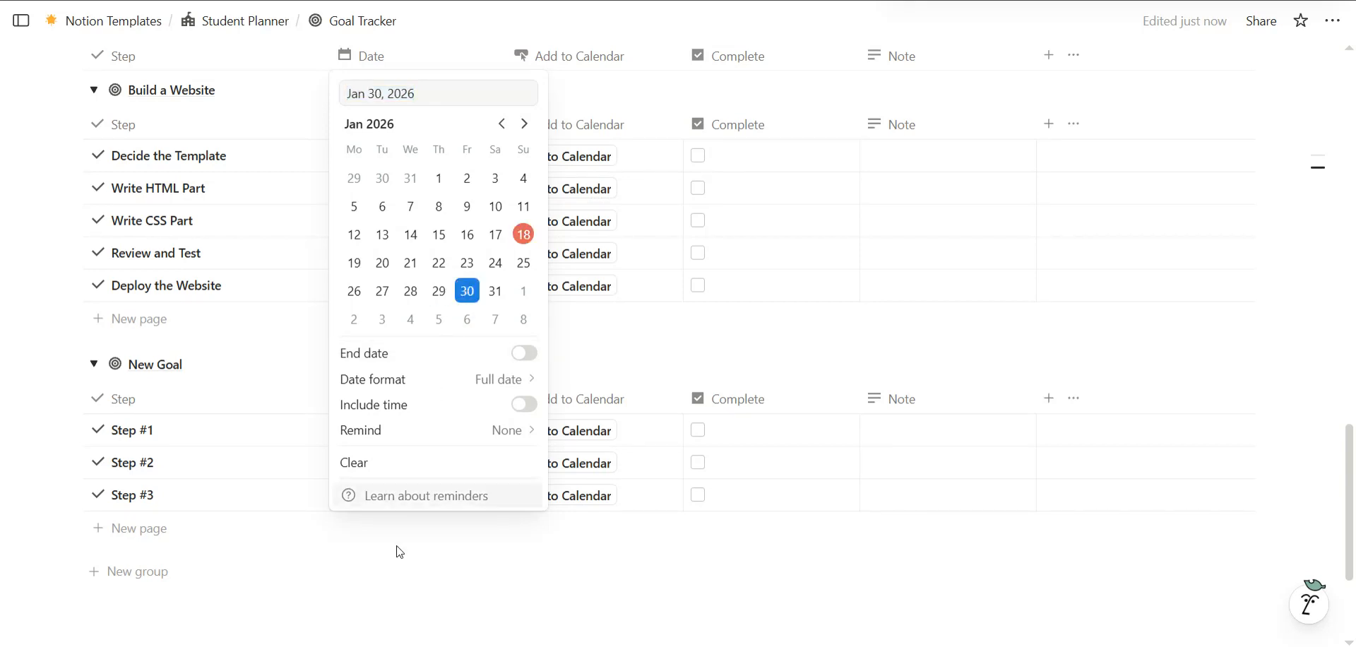
{"action": "key", "text": "Escape"}
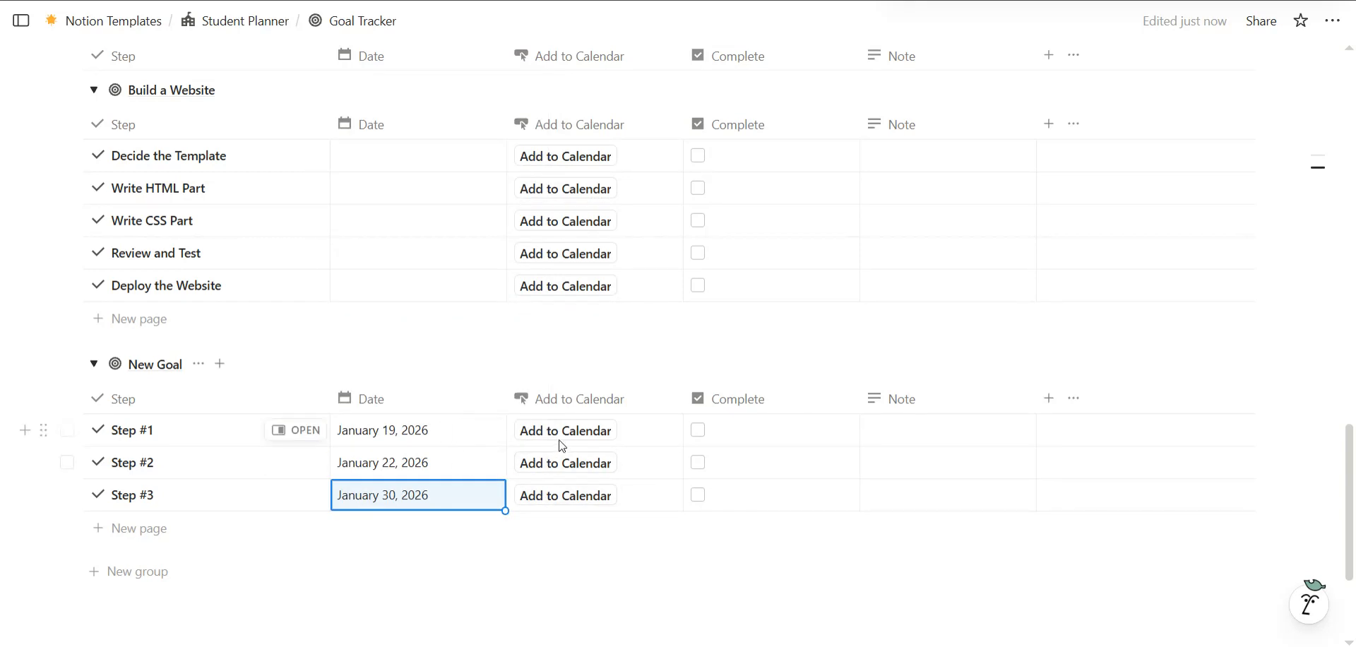
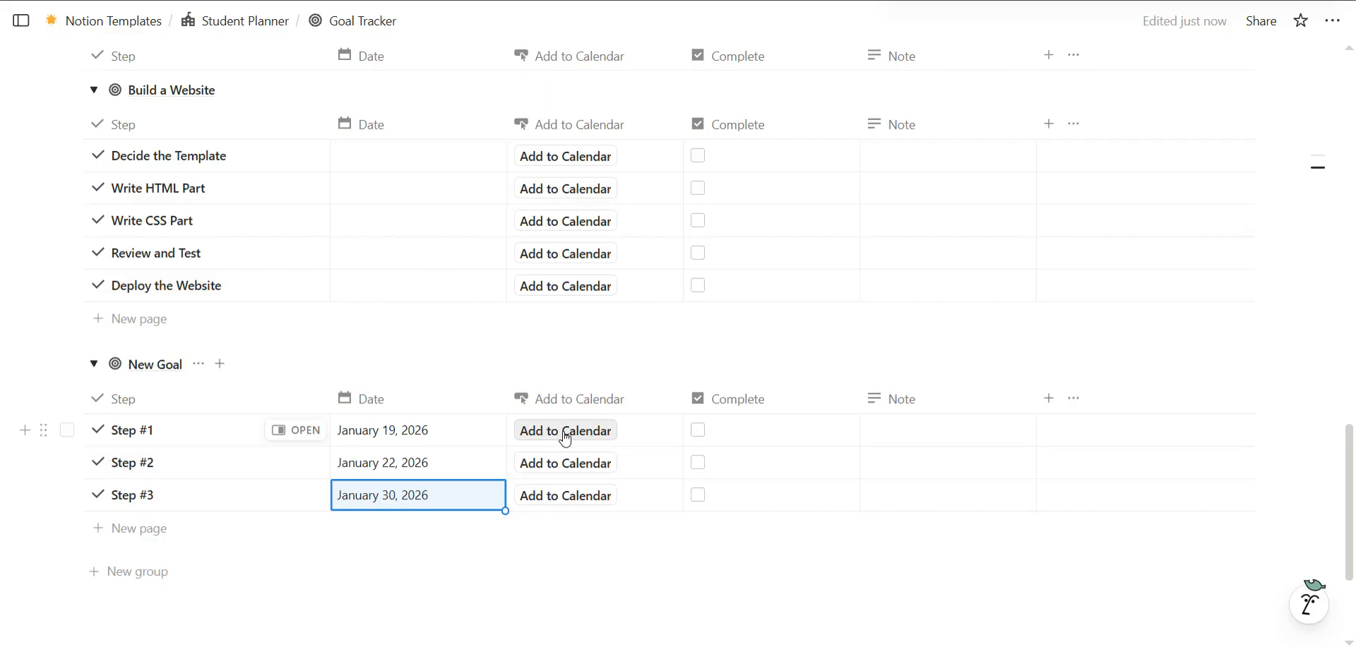
Add the New Goal steps to the calendar and mark Step #1 as complete
{"action": "left_click", "coordinate": [565, 438]}
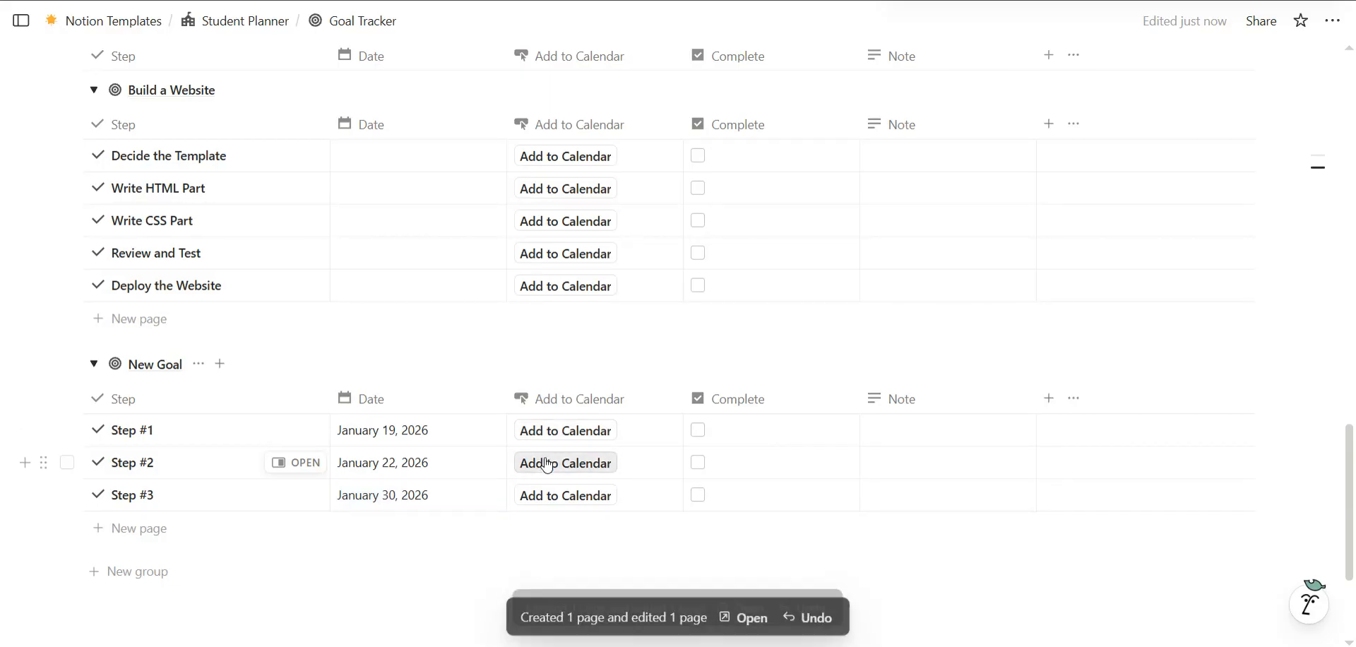
{"action": "left_click", "coordinate": [537, 496]}
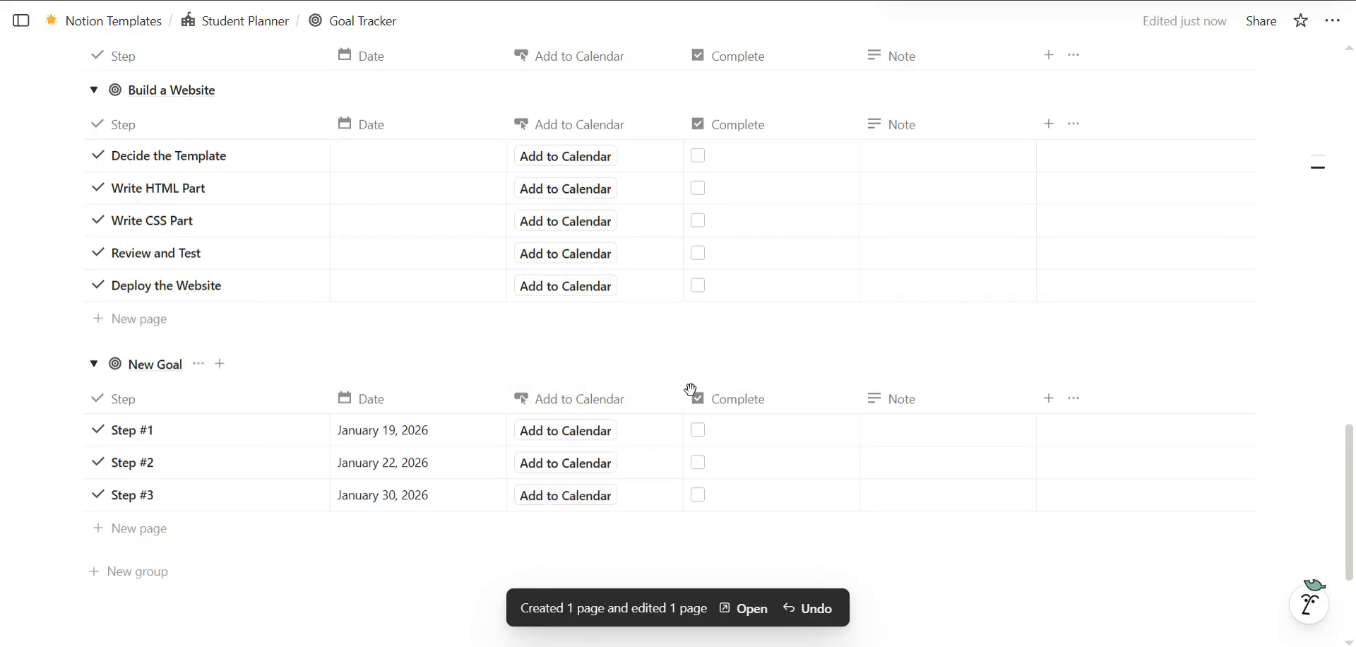
{"action": "left_click", "coordinate": [699, 430]}
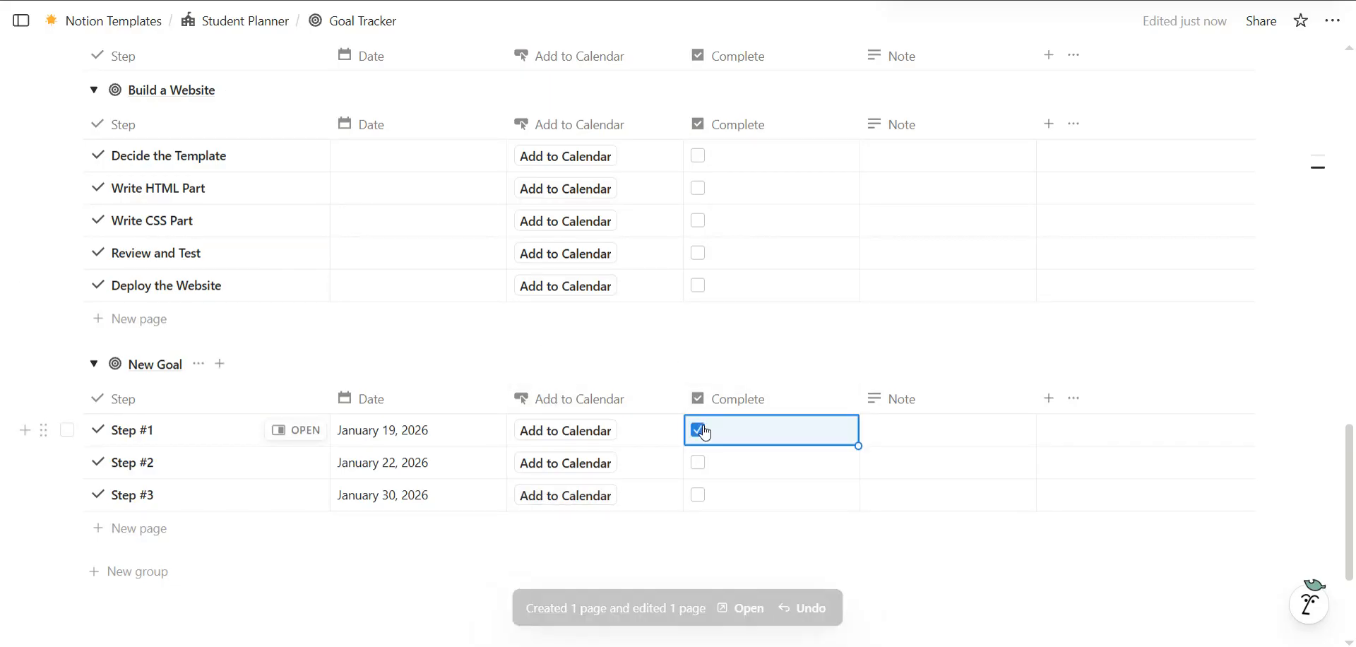
Check the progress of New Goal in the Goals table
{"action": "scroll", "coordinate": [705, 433], "scroll_direction": "up", "scroll_amount": 15}
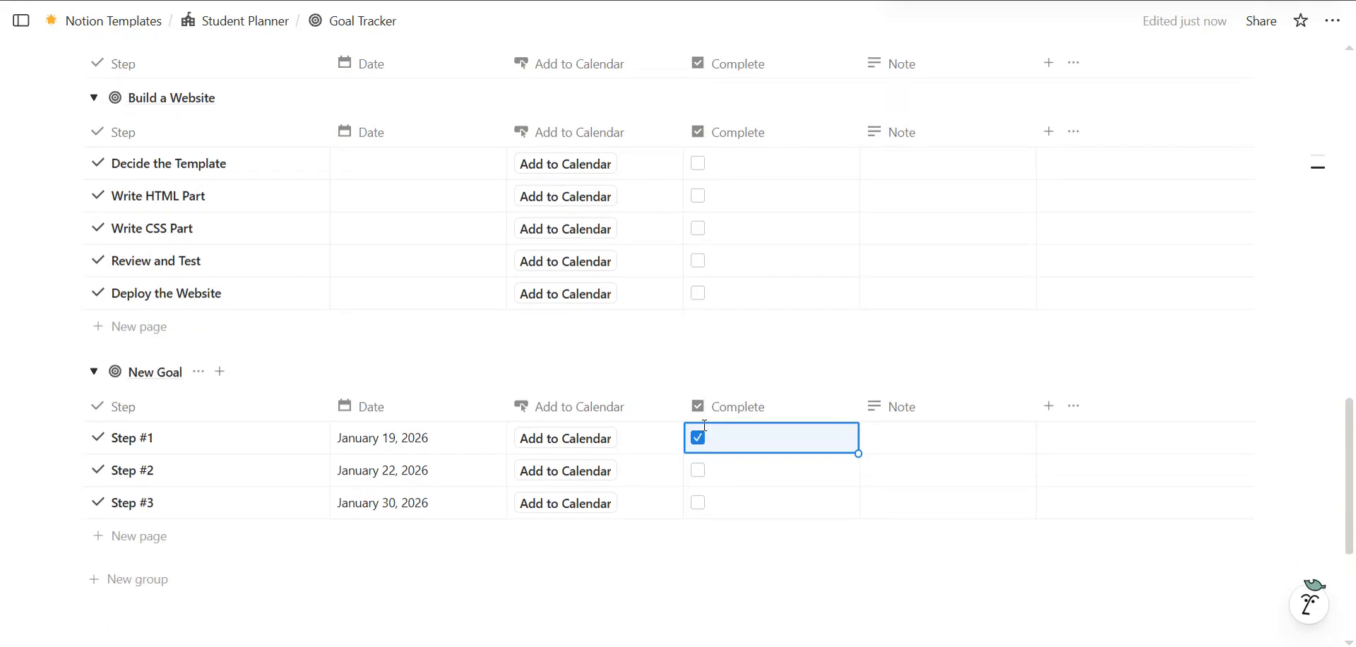
{"action": "scroll", "coordinate": [705, 431], "scroll_direction": "up", "scroll_amount": 3}
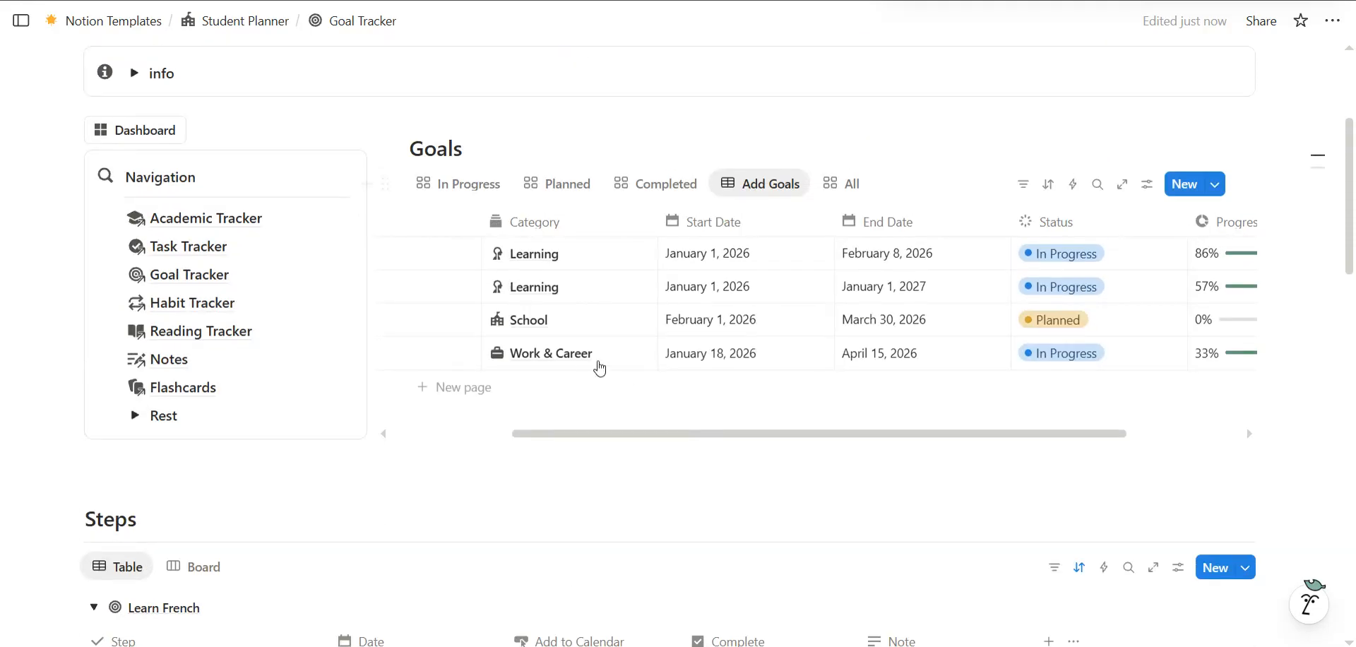
{"action": "scroll", "coordinate": [585, 353], "scroll_direction": "left", "scroll_amount": 3}
{"action": "scroll", "coordinate": [585, 353], "scroll_direction": "right", "scroll_amount": 4}
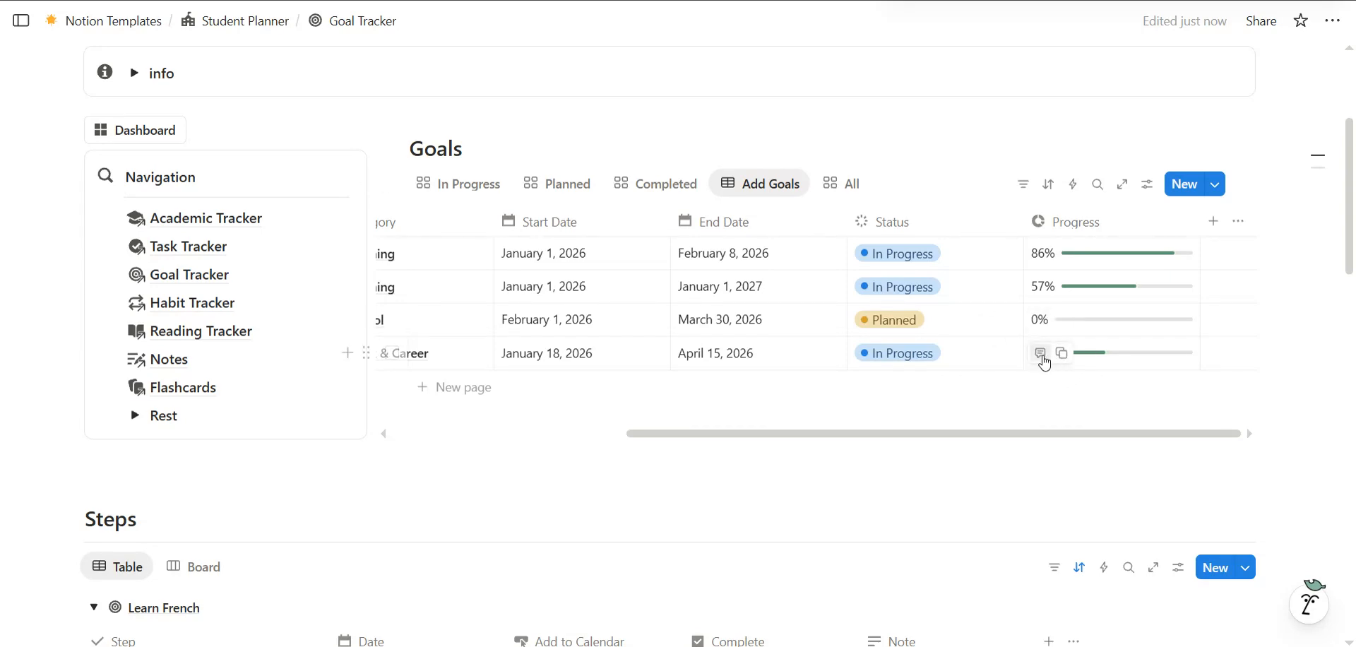
{"action": "scroll", "coordinate": [969, 425], "scroll_direction": "down", "scroll_amount": 4}
{"action": "scroll", "coordinate": [942, 459], "scroll_direction": "up", "scroll_amount": 1}
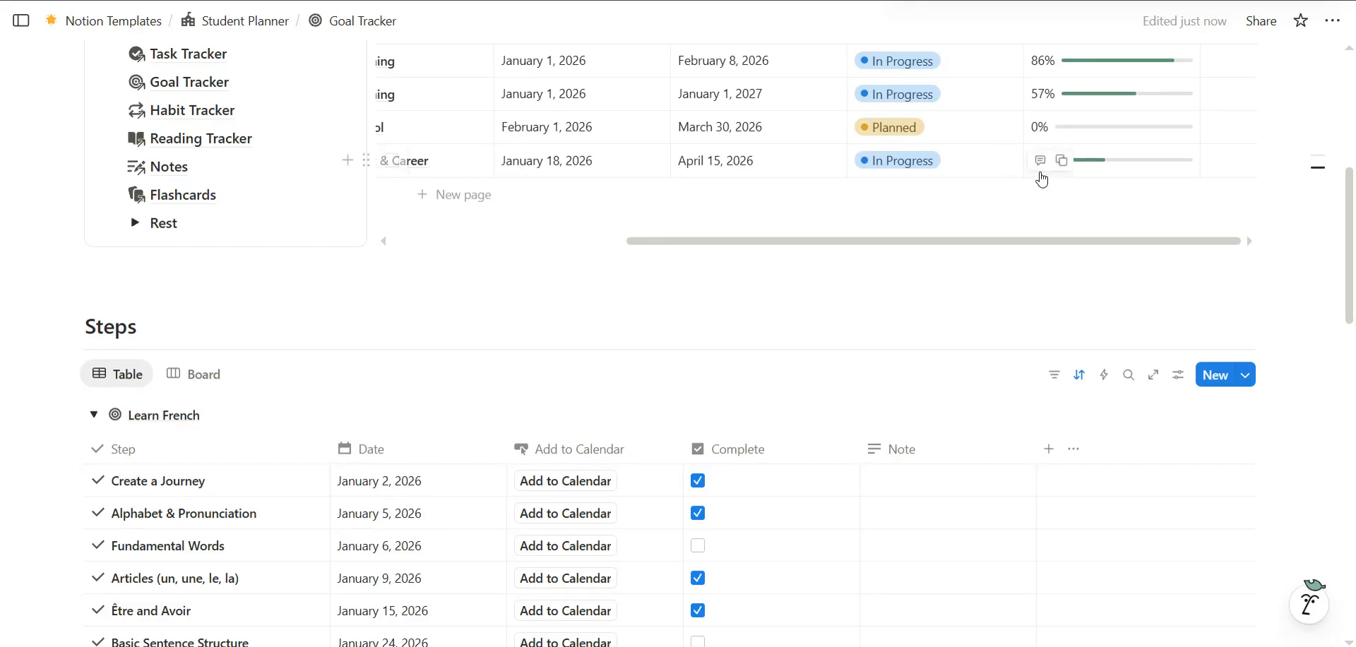
{"action": "scroll", "coordinate": [664, 209], "scroll_direction": "up", "scroll_amount": 3}
Examine the New Goal card among the In Progress goals and compare it with the Add Goals view
{"action": "left_click", "coordinate": [456, 171]}
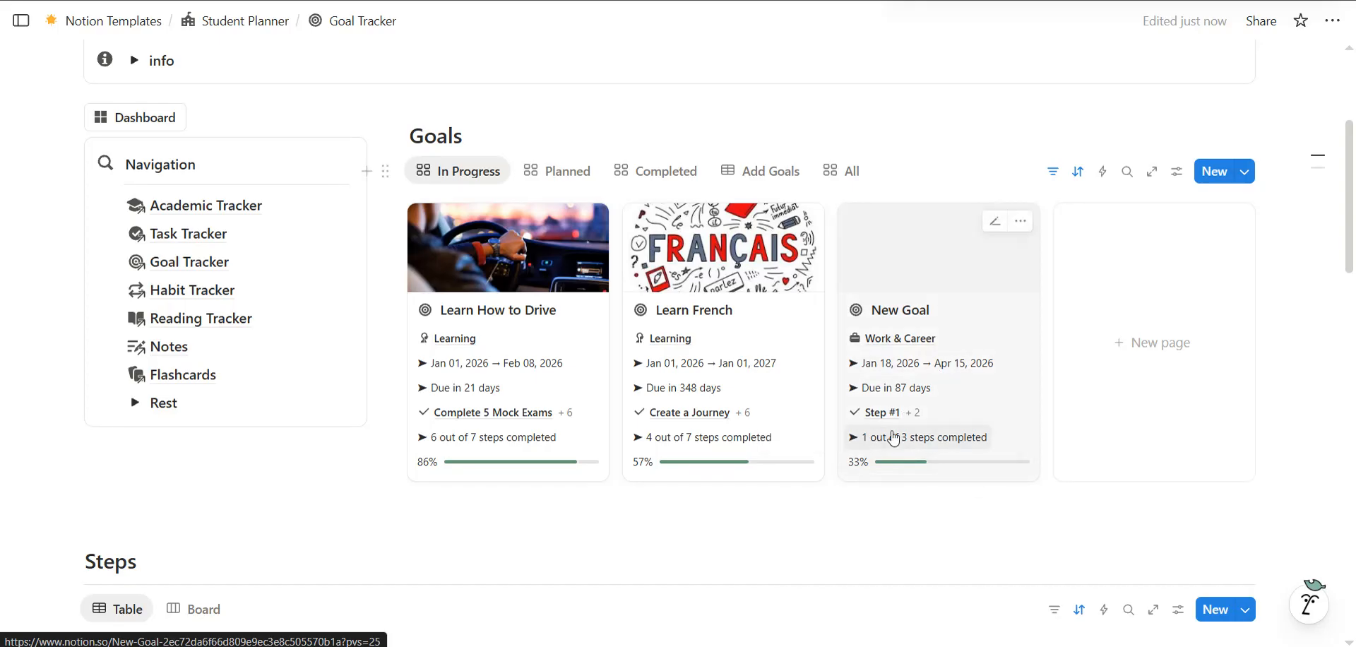
{"action": "mouse_move", "coordinate": [879, 417]}
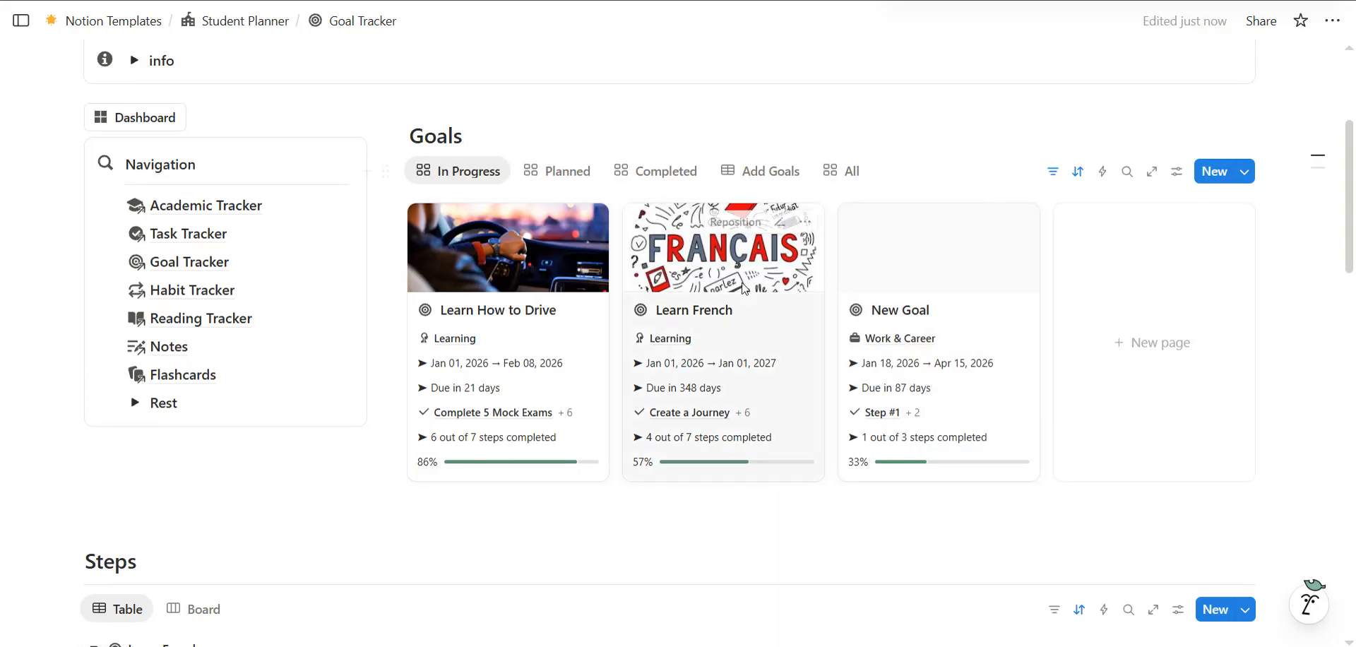
{"action": "left_click", "coordinate": [746, 175]}
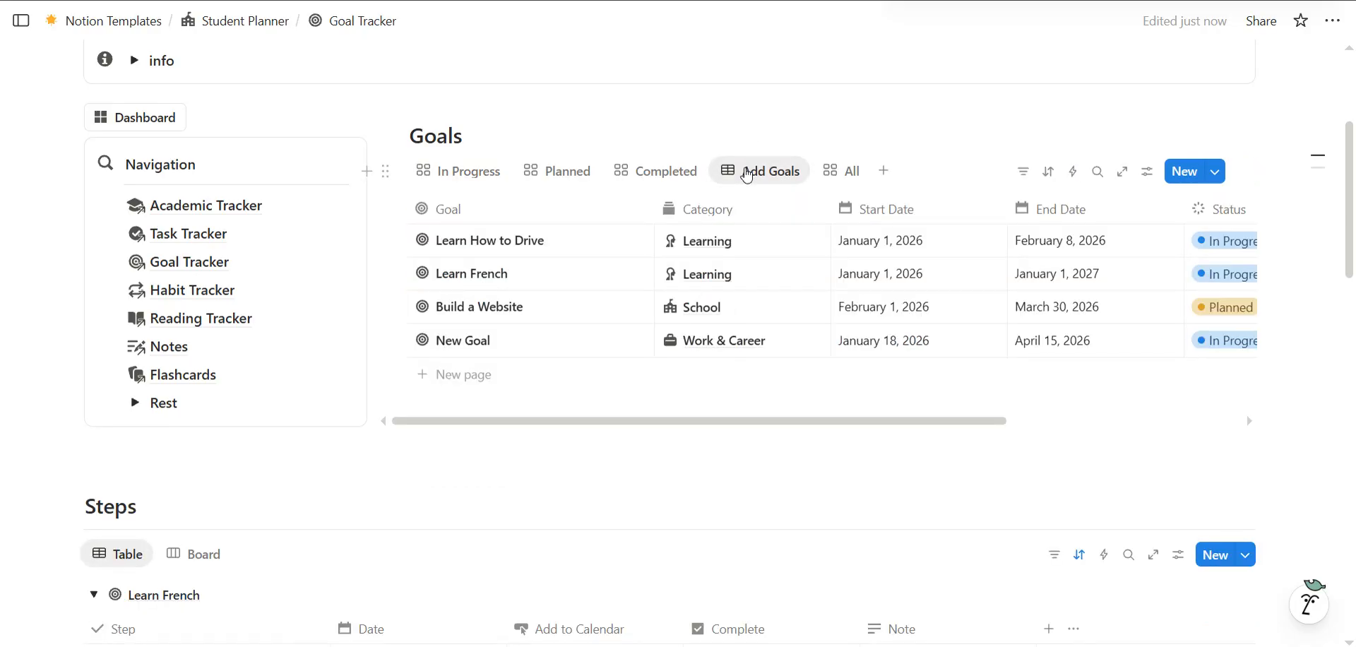
{"action": "left_click", "coordinate": [487, 180]}
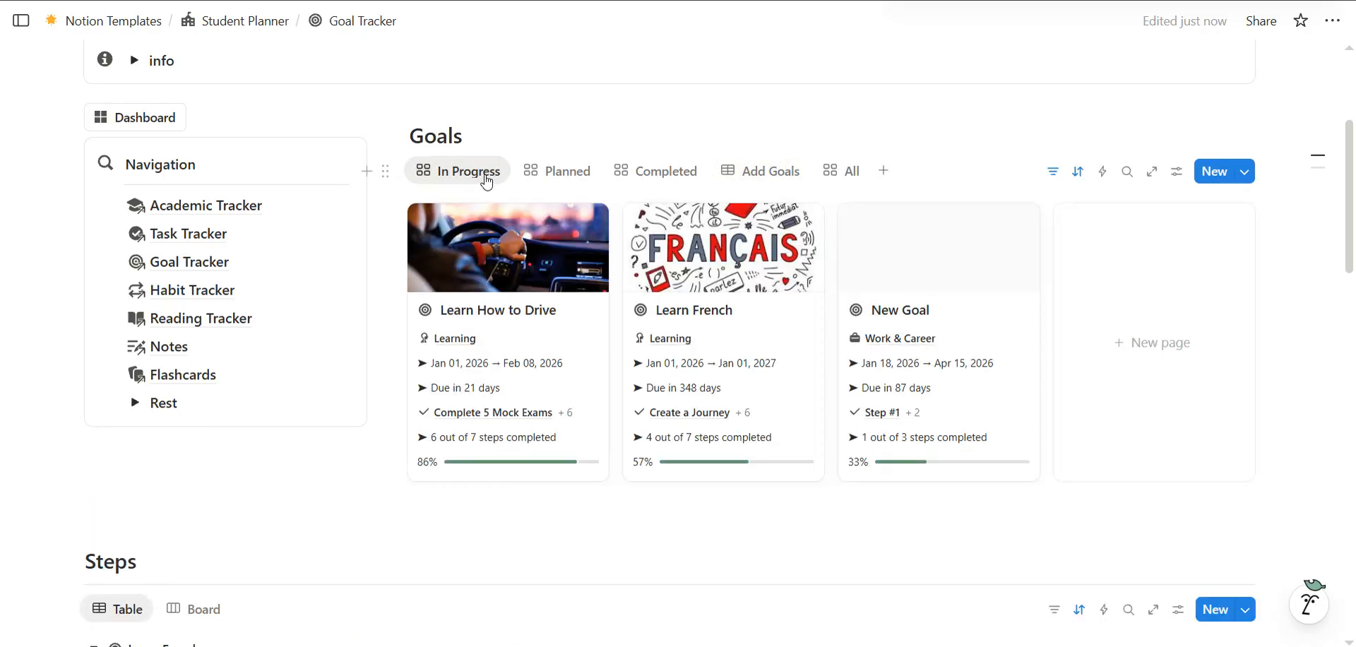
Open the New Goal page and add a cover, undoing the first image and adding a deep-space one instead
{"action": "left_click", "coordinate": [878, 274]}
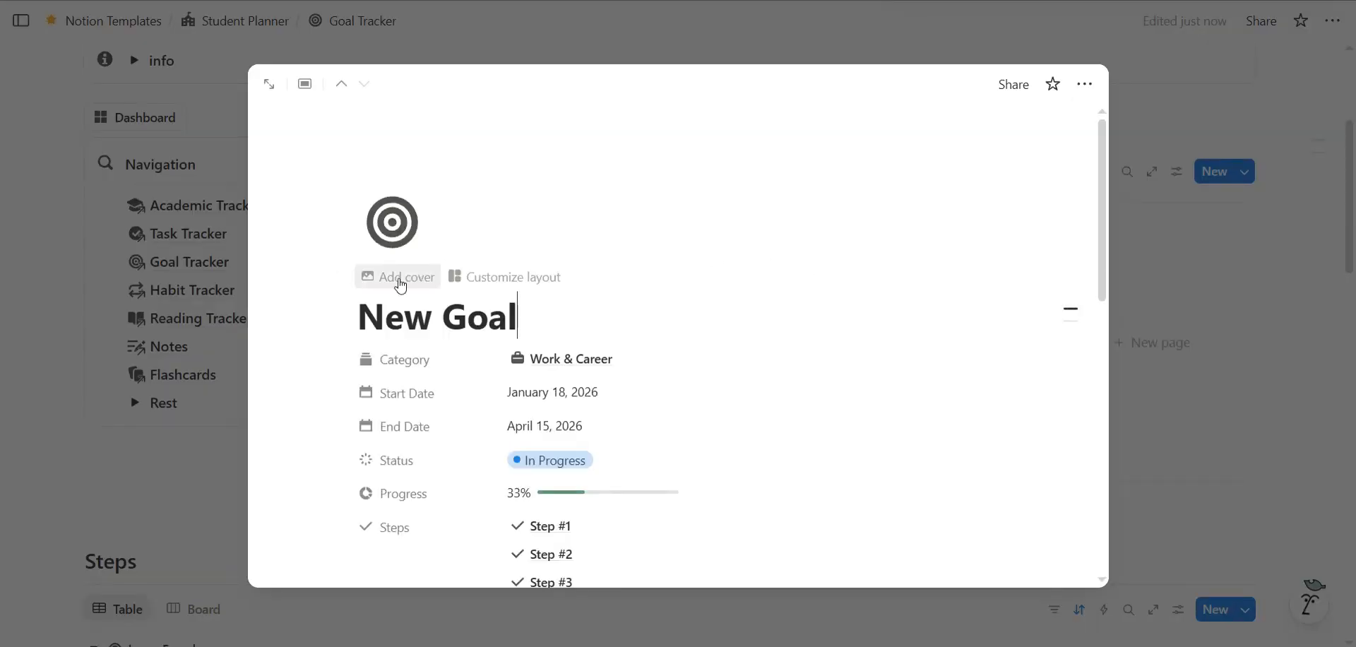
{"action": "left_click", "coordinate": [400, 283]}
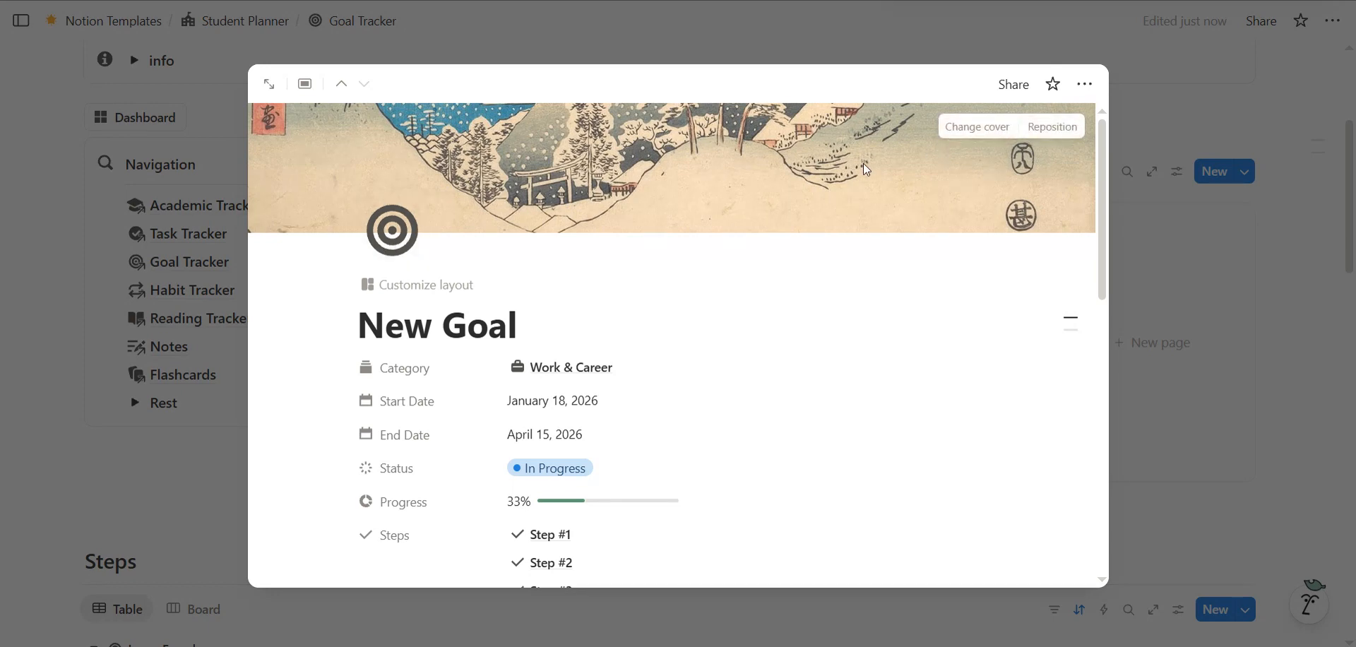
{"action": "key", "text": "ctrl+z"}
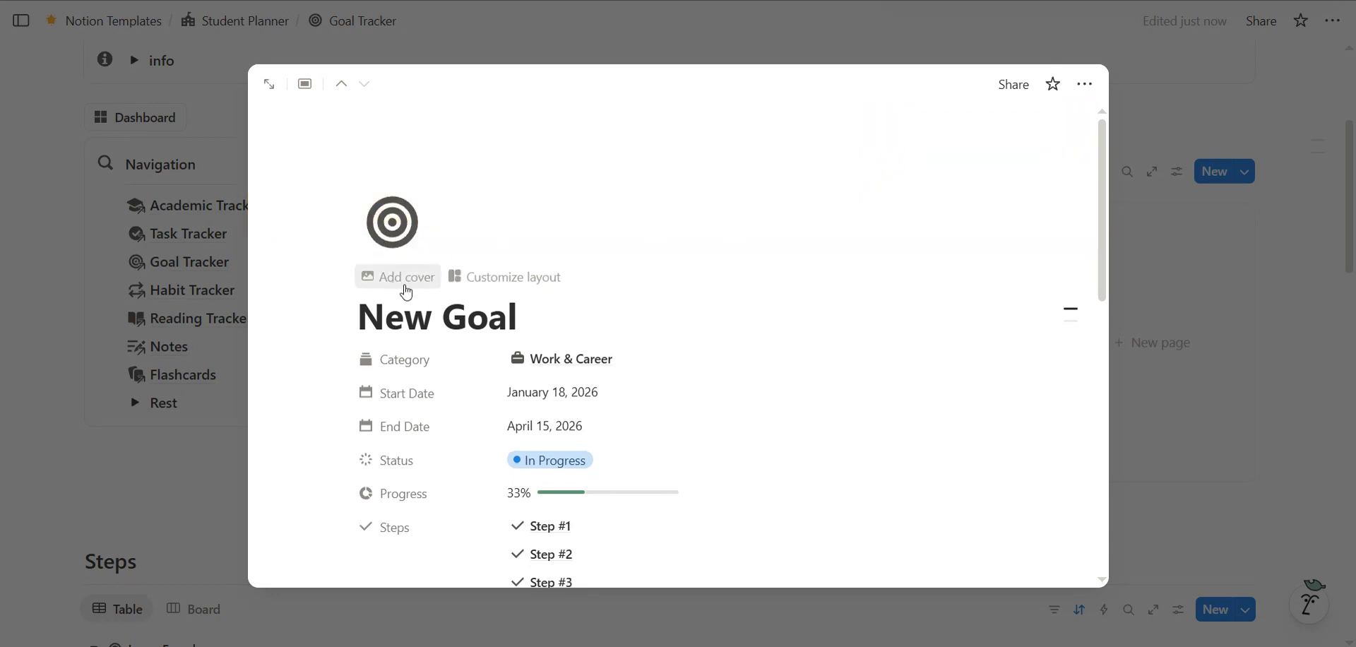
{"action": "left_click", "coordinate": [388, 282]}
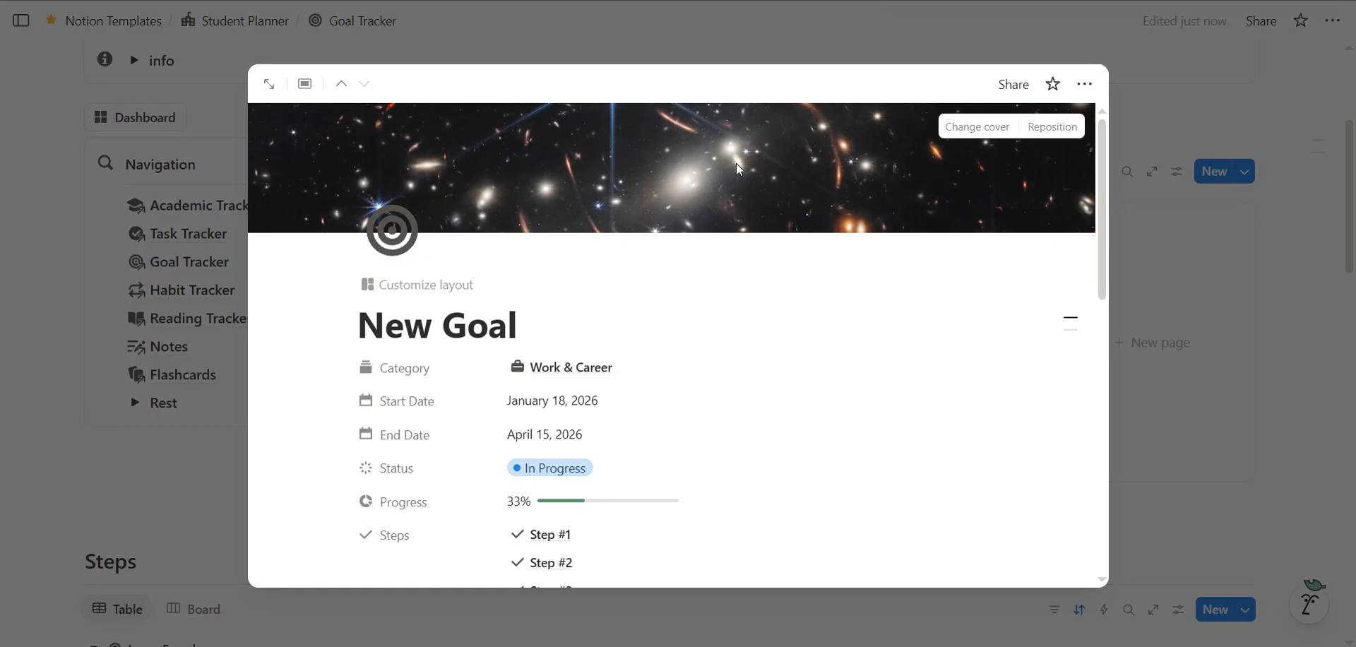
Browse the cover gallery for New Goal, keep the current cover and close the page
{"action": "left_click", "coordinate": [977, 129]}
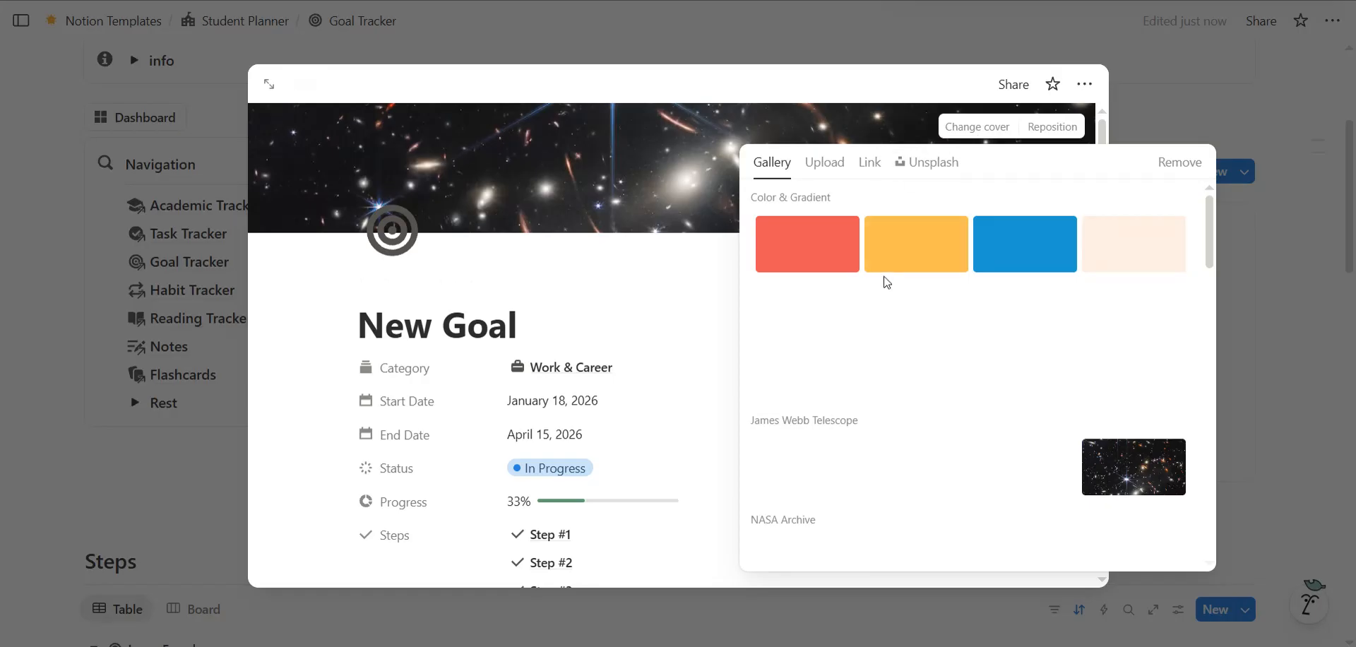
{"action": "scroll", "coordinate": [883, 360], "scroll_direction": "down", "scroll_amount": 5}
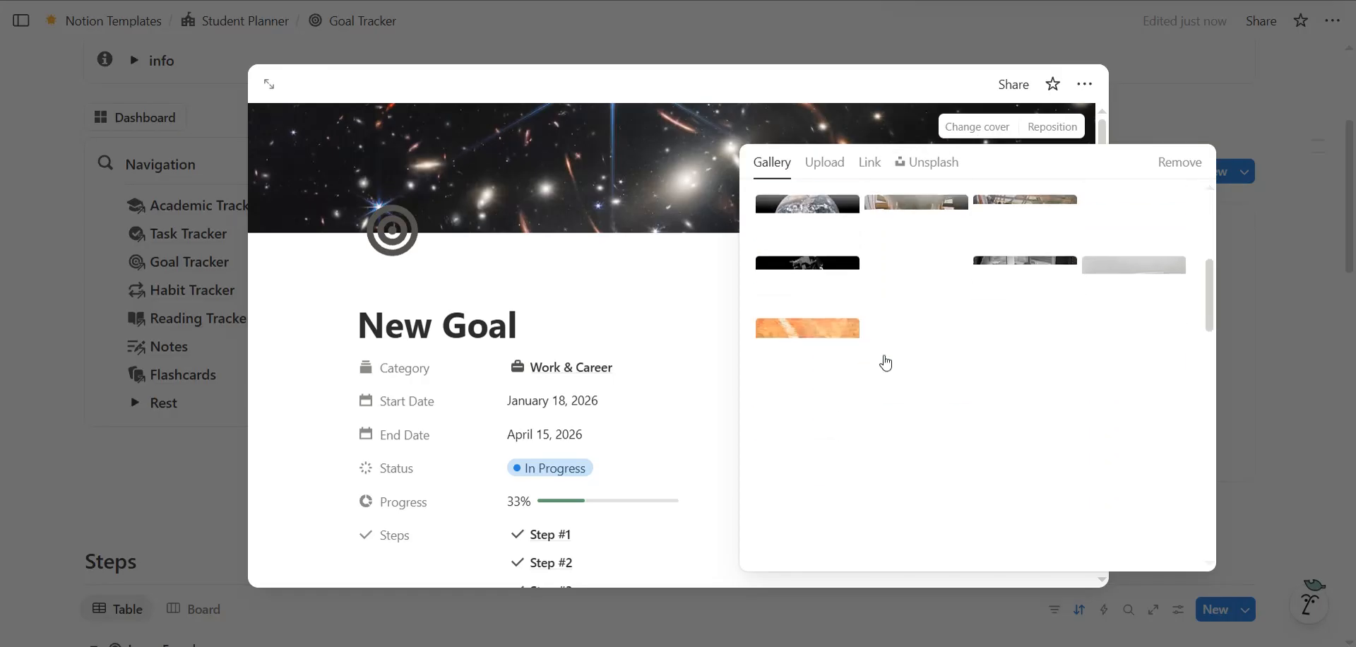
{"action": "scroll", "coordinate": [886, 362], "scroll_direction": "up", "scroll_amount": 2}
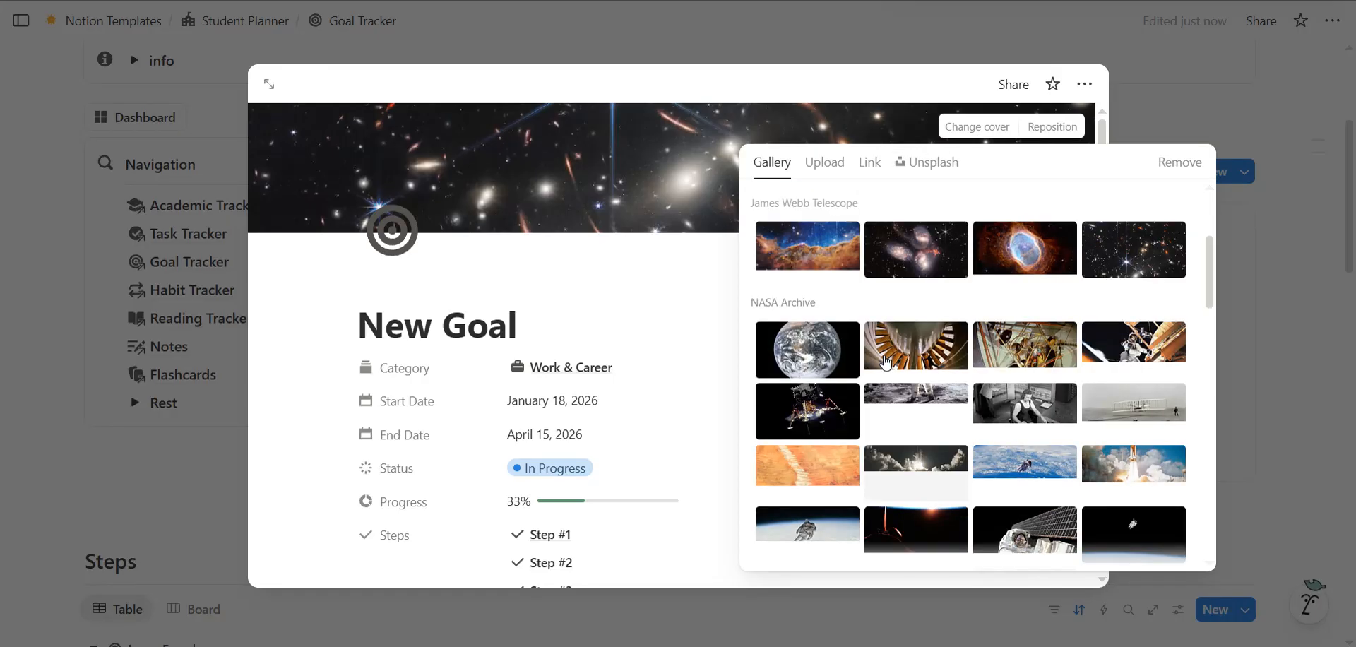
{"action": "scroll", "coordinate": [886, 362], "scroll_direction": "down", "scroll_amount": 1}
{"action": "scroll", "coordinate": [918, 461], "scroll_direction": "down", "scroll_amount": 2}
{"action": "scroll", "coordinate": [919, 461], "scroll_direction": "up", "scroll_amount": 3}
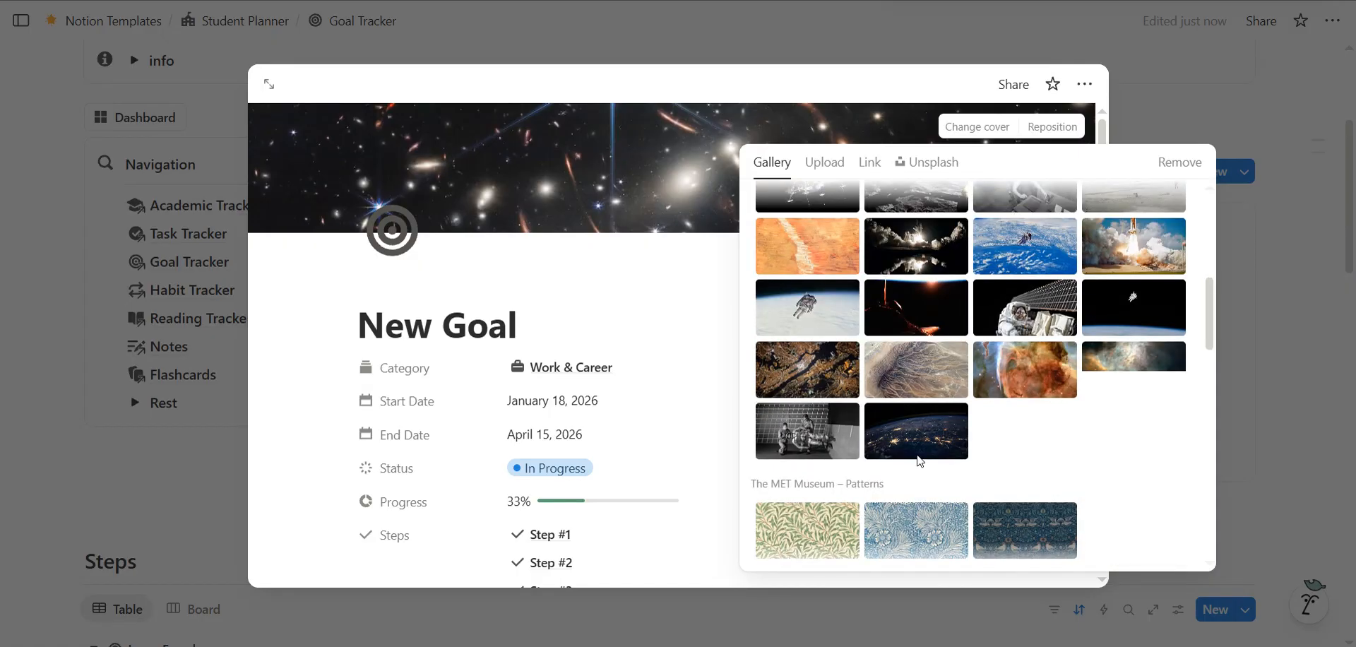
{"action": "scroll", "coordinate": [919, 462], "scroll_direction": "up", "scroll_amount": 1}
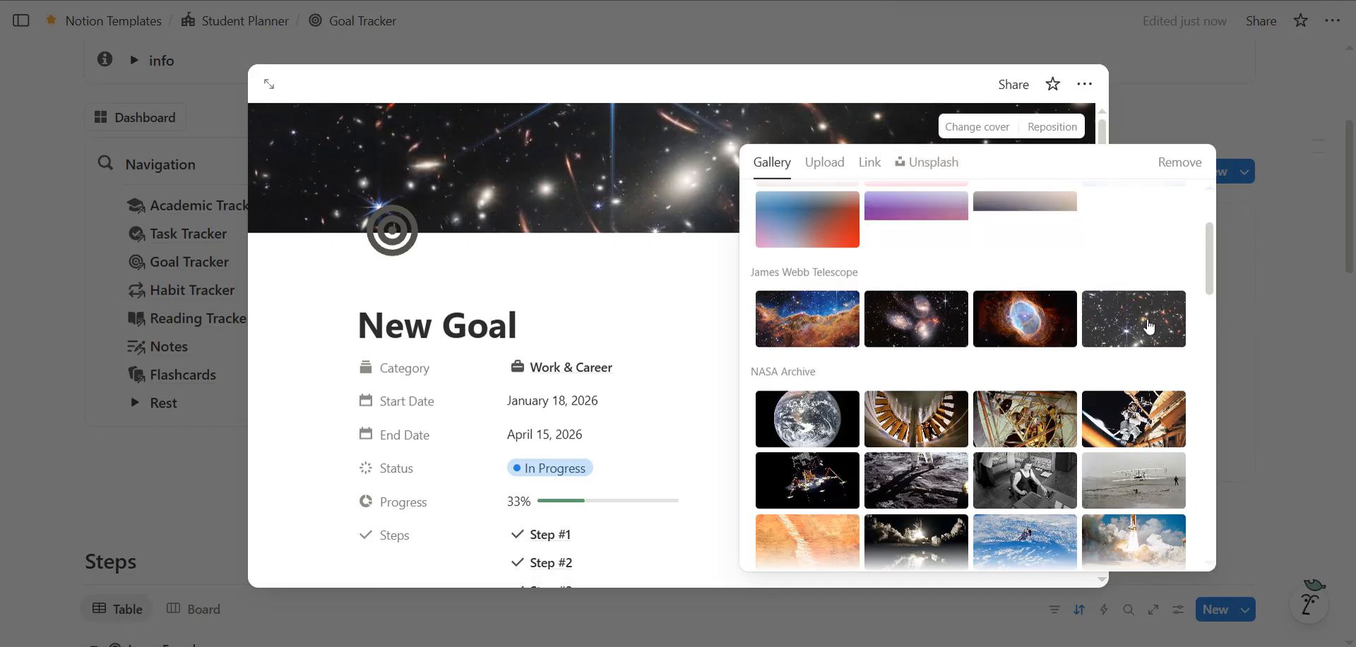
{"action": "left_click", "coordinate": [1287, 295]}
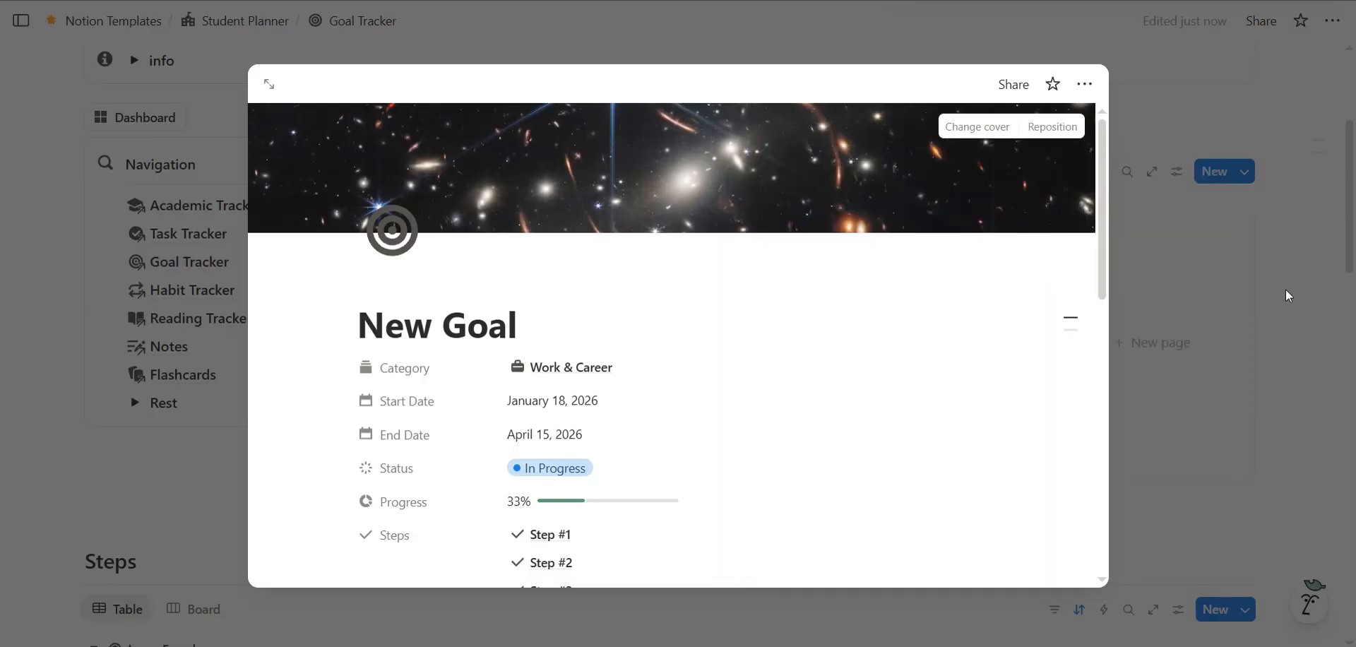
{"action": "left_click", "coordinate": [1212, 332]}
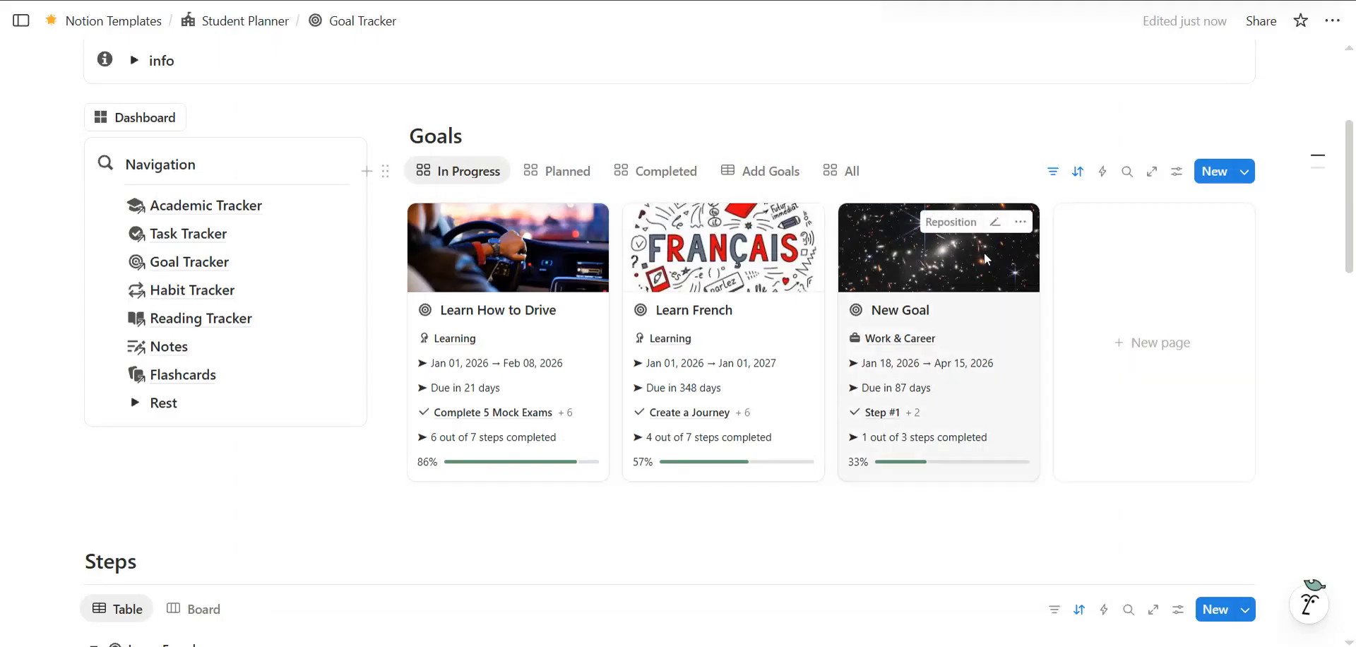
Review the In Progress goal cards alongside the Steps table, and display the goals in the Add Goals view
{"action": "scroll", "coordinate": [916, 400], "scroll_direction": "down", "scroll_amount": 1}
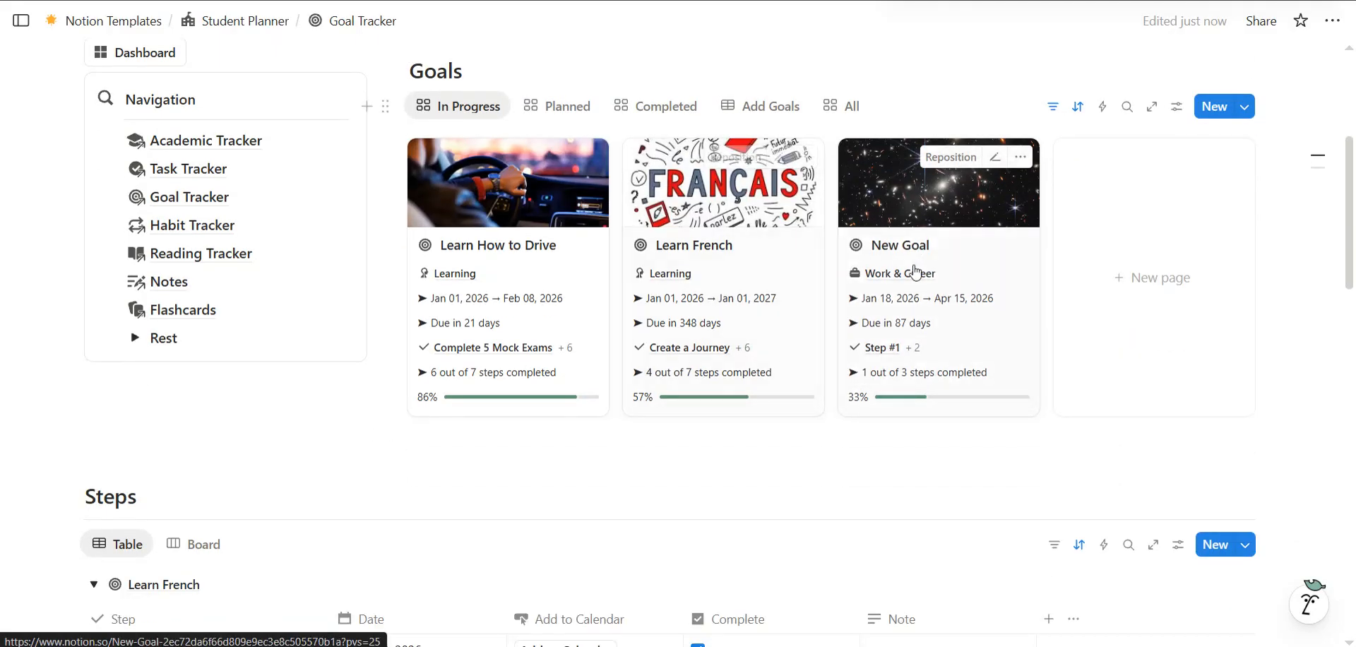
{"action": "scroll", "coordinate": [664, 400], "scroll_direction": "down", "scroll_amount": 2}
{"action": "scroll", "coordinate": [777, 339], "scroll_direction": "up", "scroll_amount": 3}
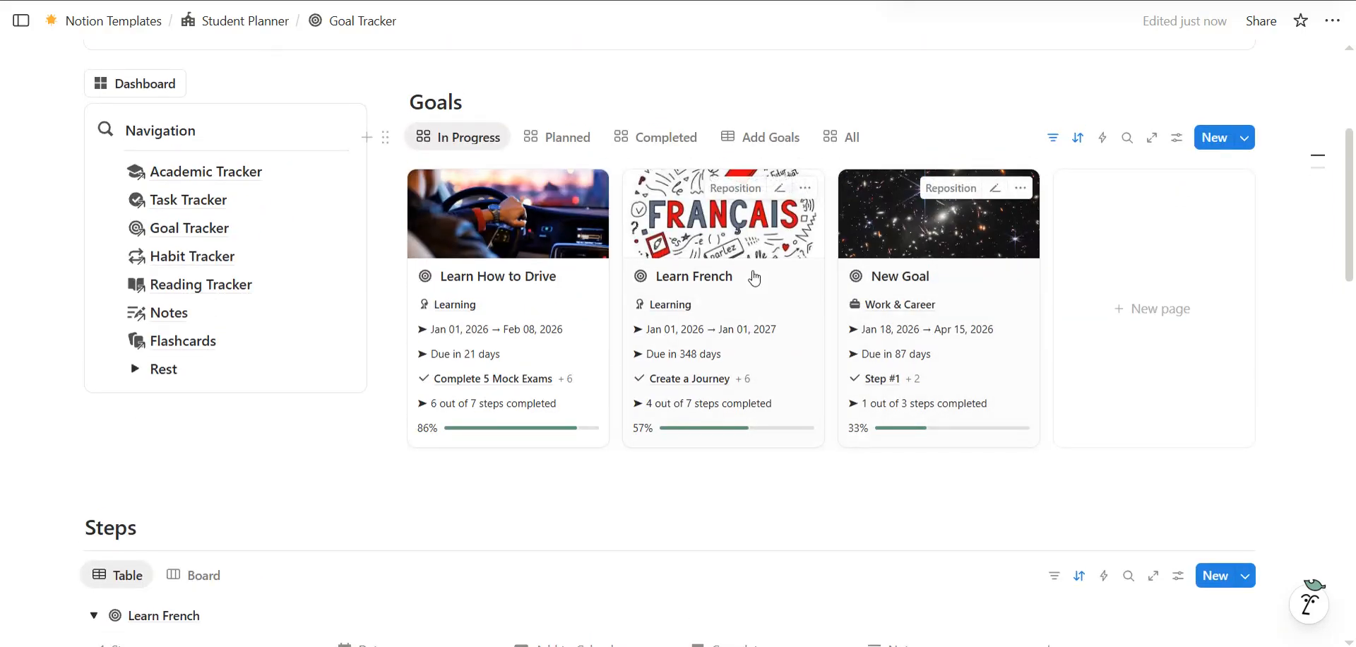
{"action": "scroll", "coordinate": [636, 321], "scroll_direction": "down", "scroll_amount": 7}
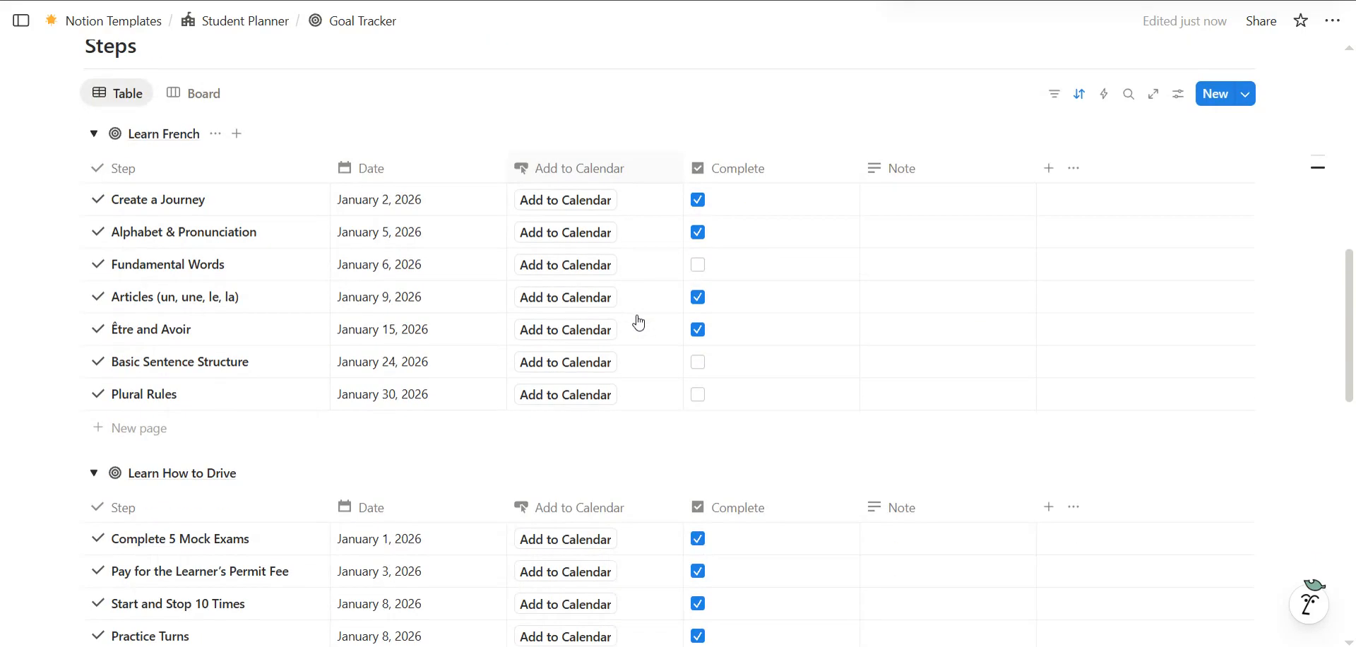
{"action": "scroll", "coordinate": [638, 316], "scroll_direction": "up", "scroll_amount": 5}
{"action": "scroll", "coordinate": [638, 315], "scroll_direction": "up", "scroll_amount": 3}
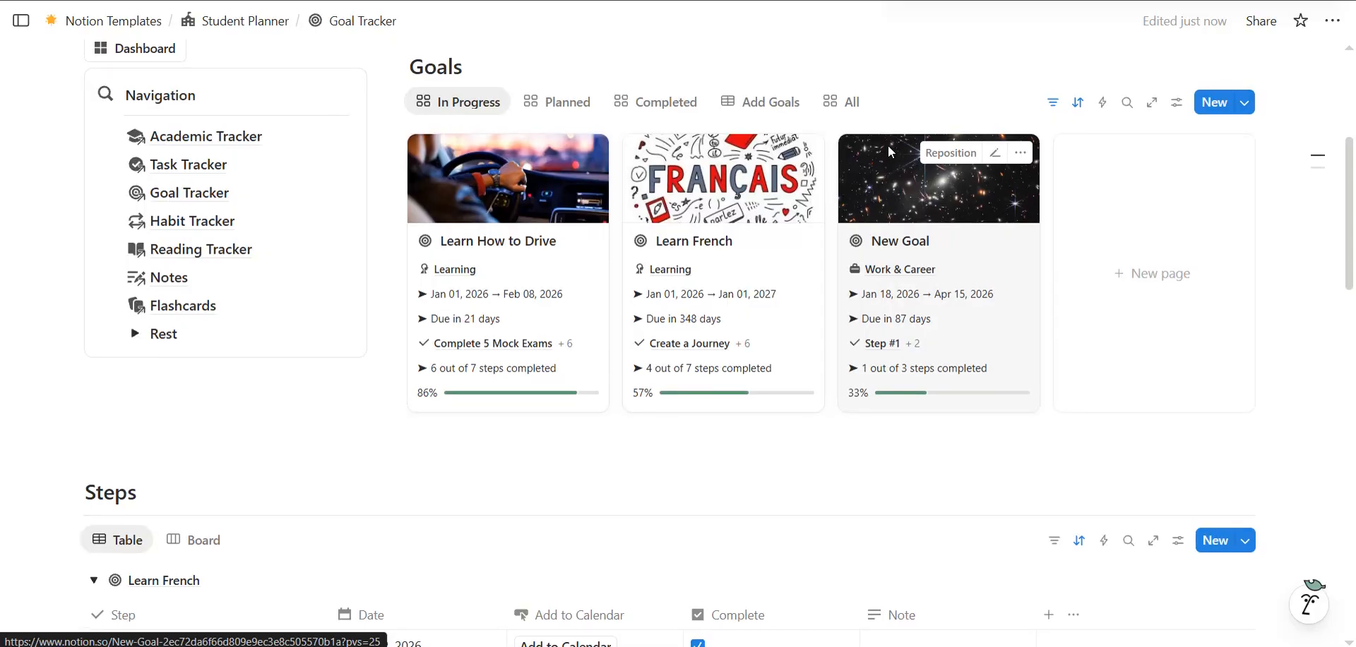
{"action": "scroll", "coordinate": [888, 146], "scroll_direction": "down", "scroll_amount": 15}
{"action": "scroll", "coordinate": [890, 154], "scroll_direction": "down", "scroll_amount": 2}
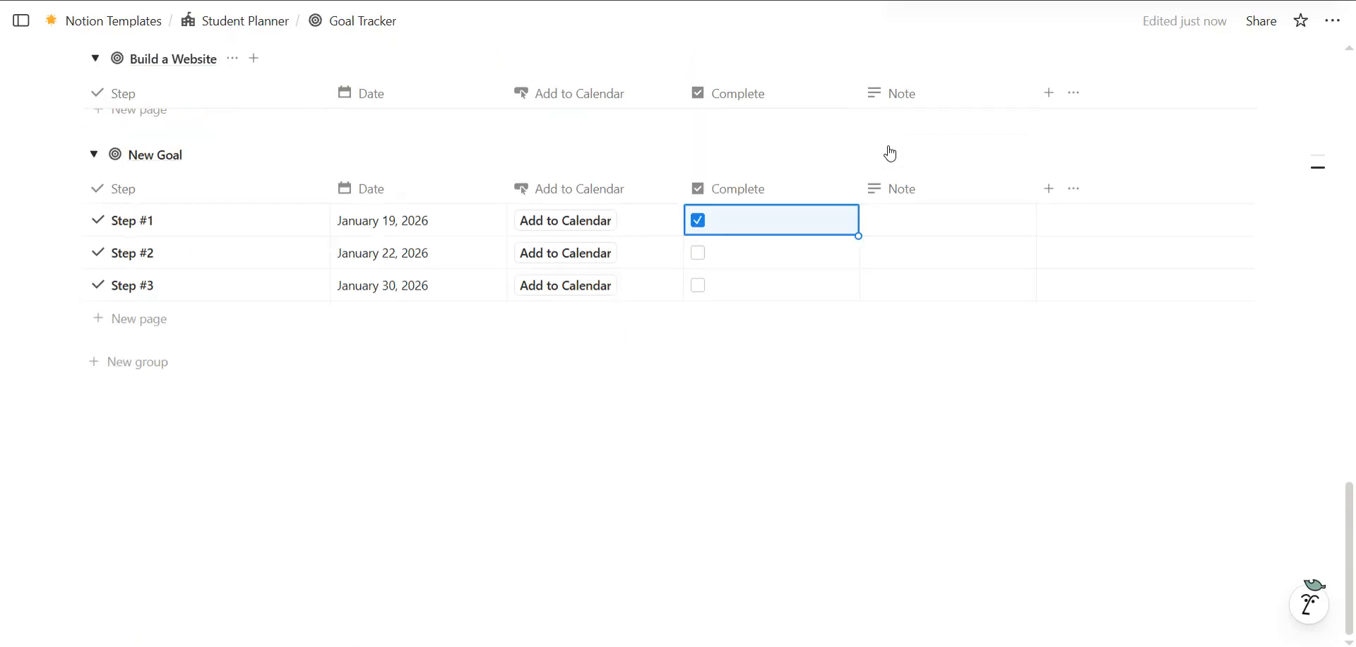
{"action": "scroll", "coordinate": [890, 153], "scroll_direction": "up", "scroll_amount": 15}
{"action": "scroll", "coordinate": [890, 154], "scroll_direction": "up", "scroll_amount": 3}
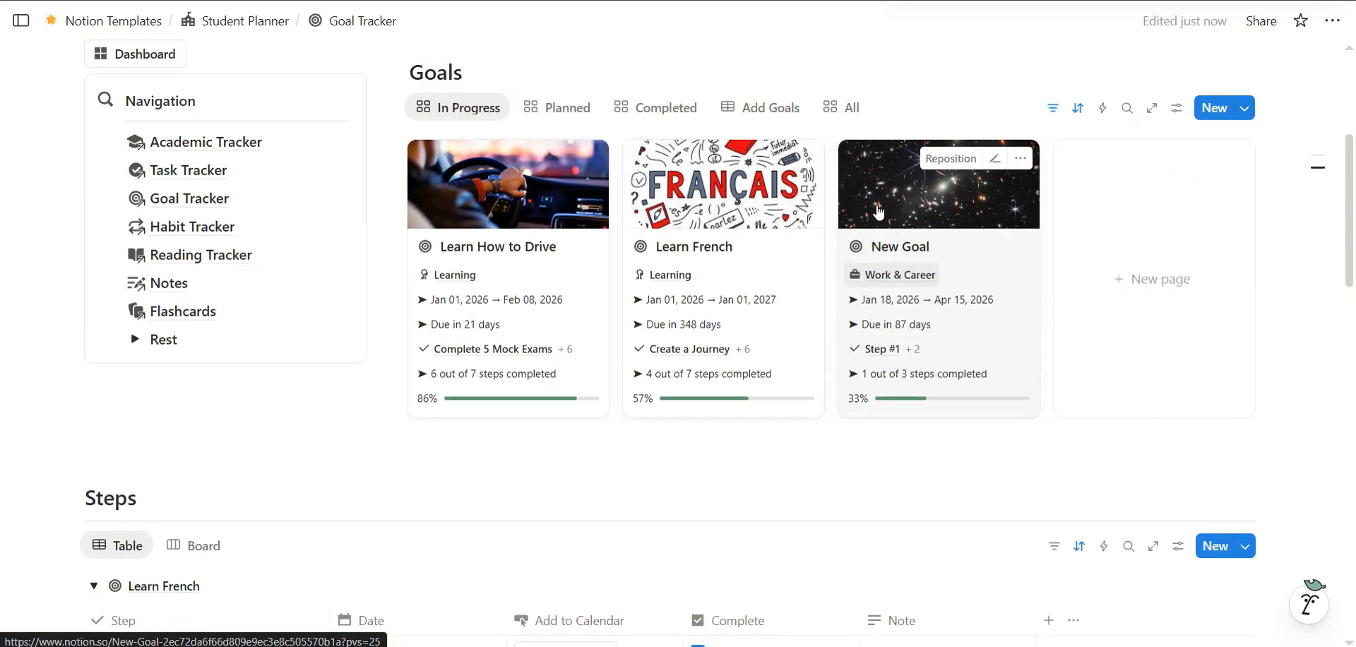
{"action": "left_click", "coordinate": [758, 146]}
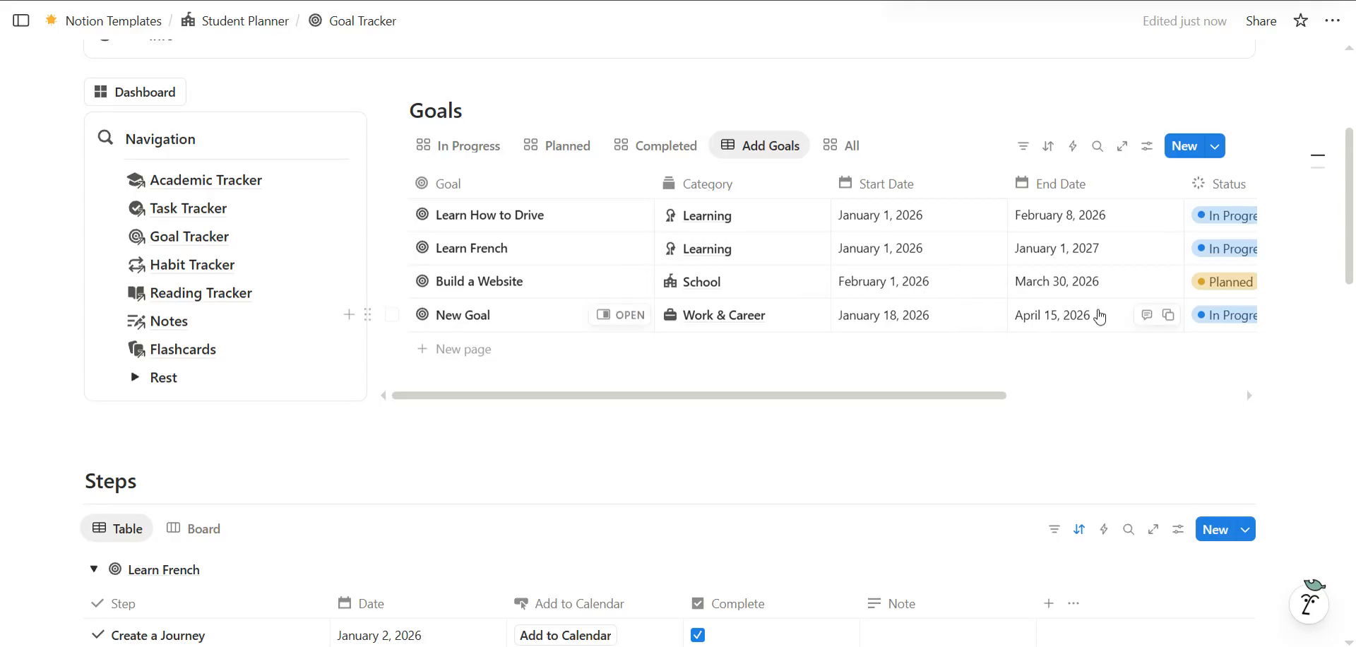
Review the goals in the In Progress gallery and the Add Goals table, and look through each goal's steps
{"action": "scroll", "coordinate": [1038, 333], "scroll_direction": "right", "scroll_amount": 3}
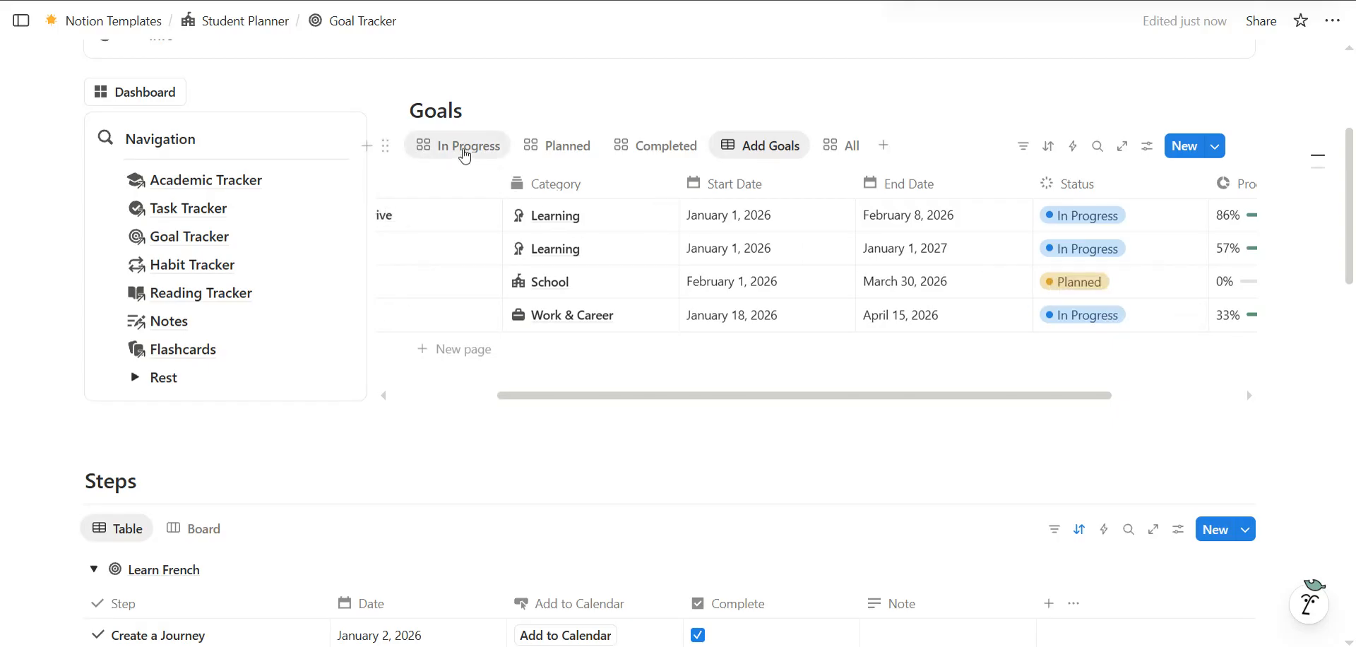
{"action": "left_click", "coordinate": [460, 147]}
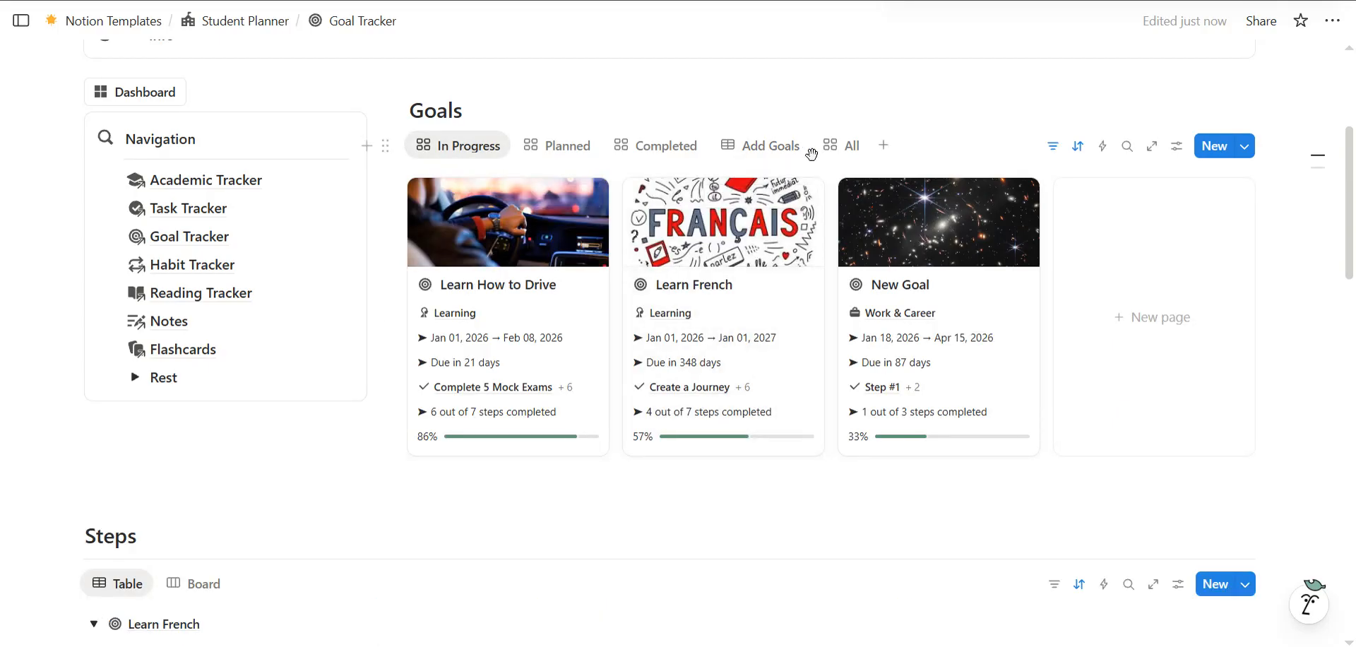
{"action": "left_click", "coordinate": [787, 158]}
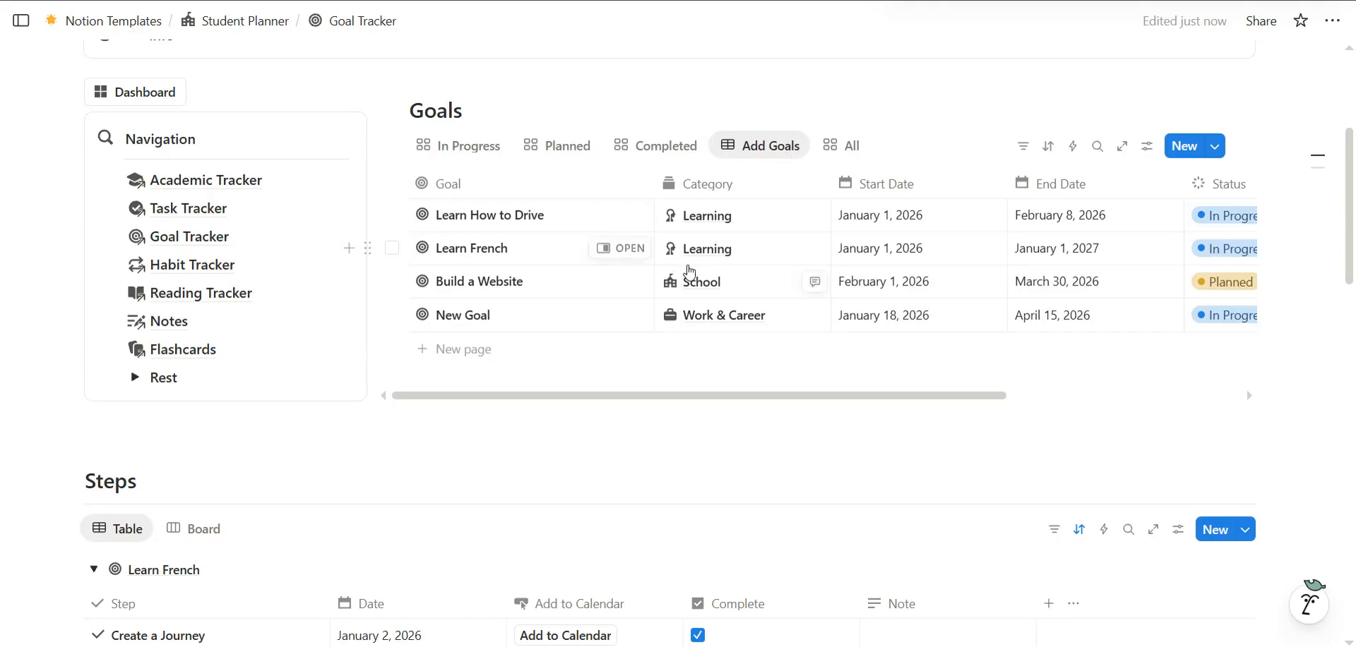
{"action": "scroll", "coordinate": [688, 265], "scroll_direction": "down", "scroll_amount": 4}
{"action": "scroll", "coordinate": [688, 265], "scroll_direction": "down", "scroll_amount": 12}
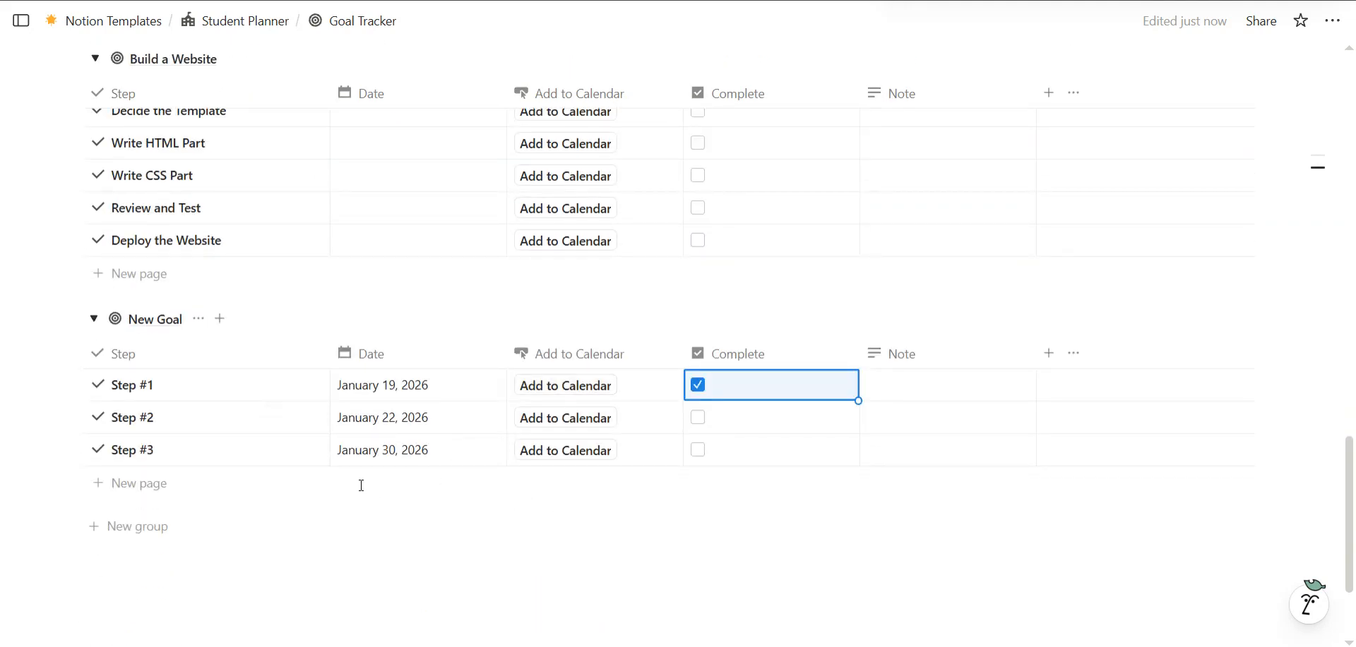
{"action": "scroll", "coordinate": [689, 371], "scroll_direction": "up", "scroll_amount": 15}
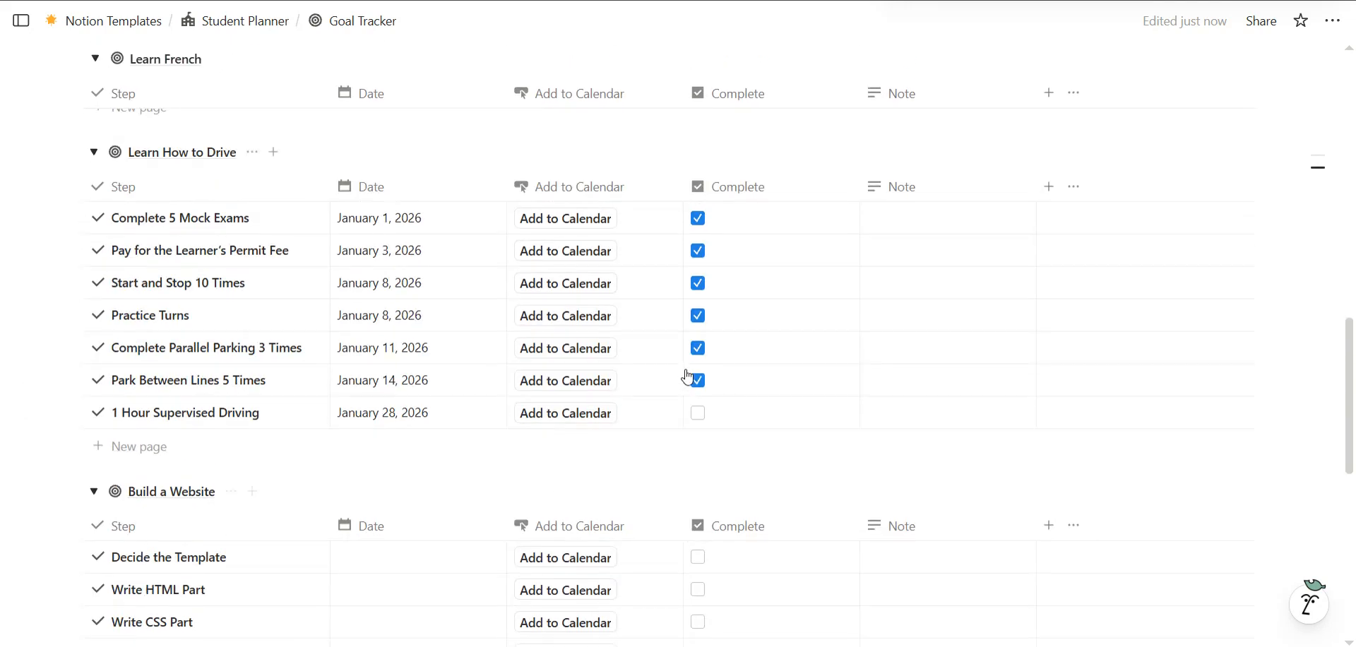
Set the status of New Goal to Completed in the Goals table
{"action": "scroll", "coordinate": [689, 374], "scroll_direction": "right", "scroll_amount": 5}
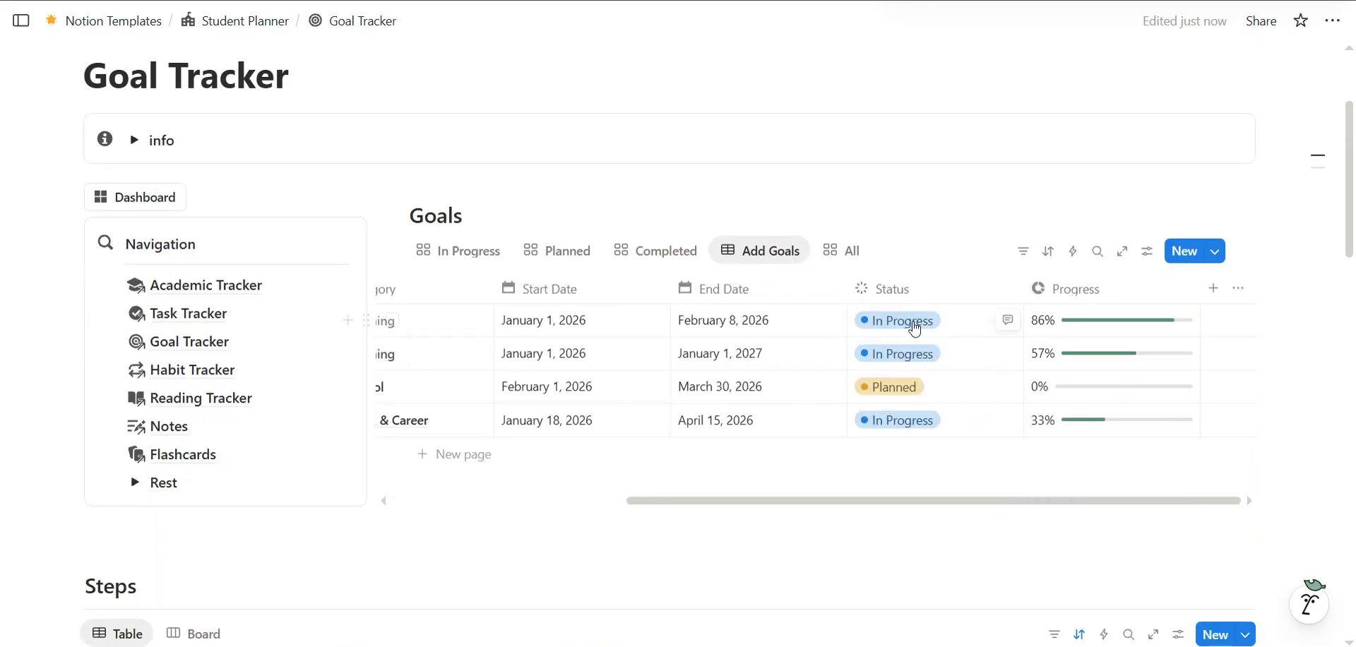
{"action": "left_click", "coordinate": [907, 433]}
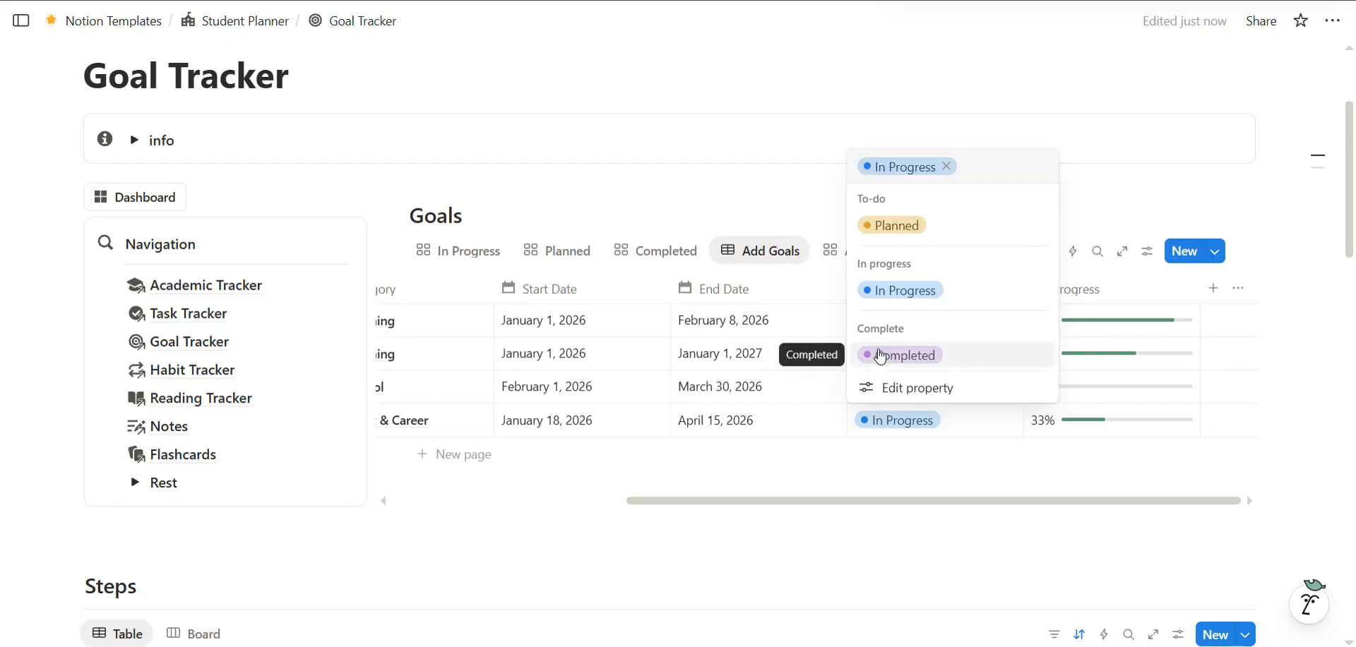
{"action": "left_click", "coordinate": [880, 354]}
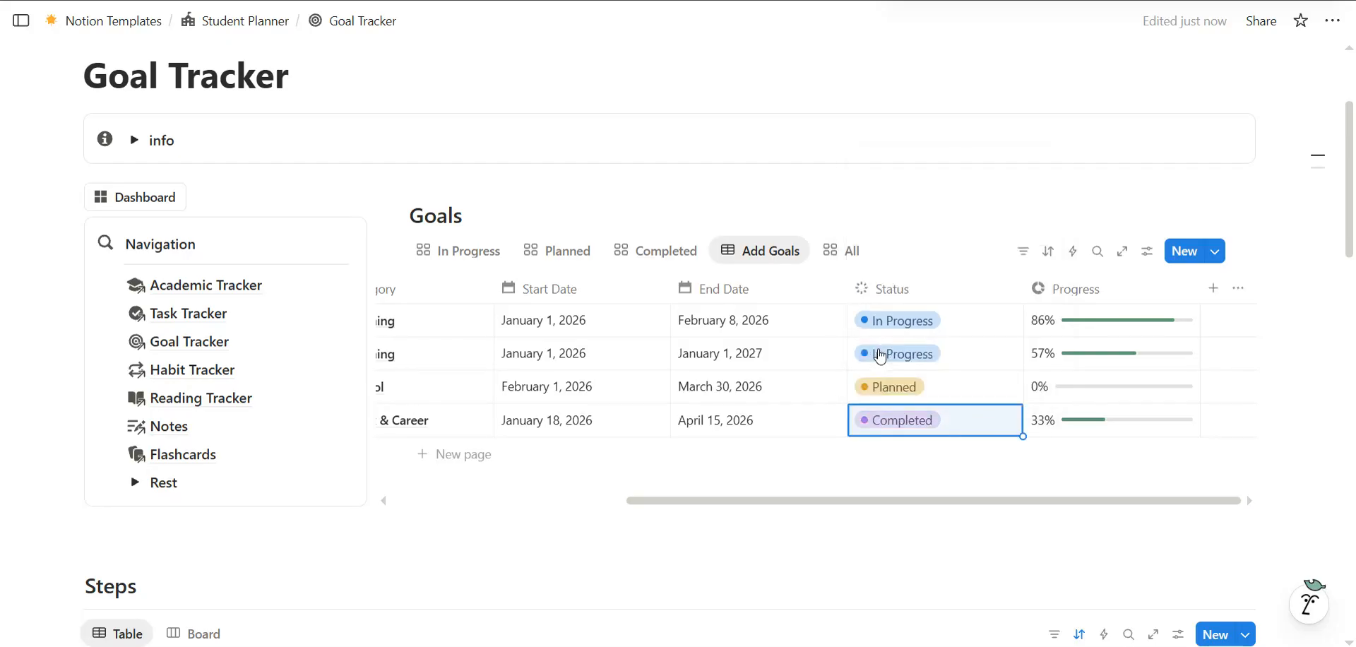
Examine the goals in the Planned, Completed, All and In Progress galleries, and return to the Add Goals table
{"action": "left_click", "coordinate": [586, 251]}
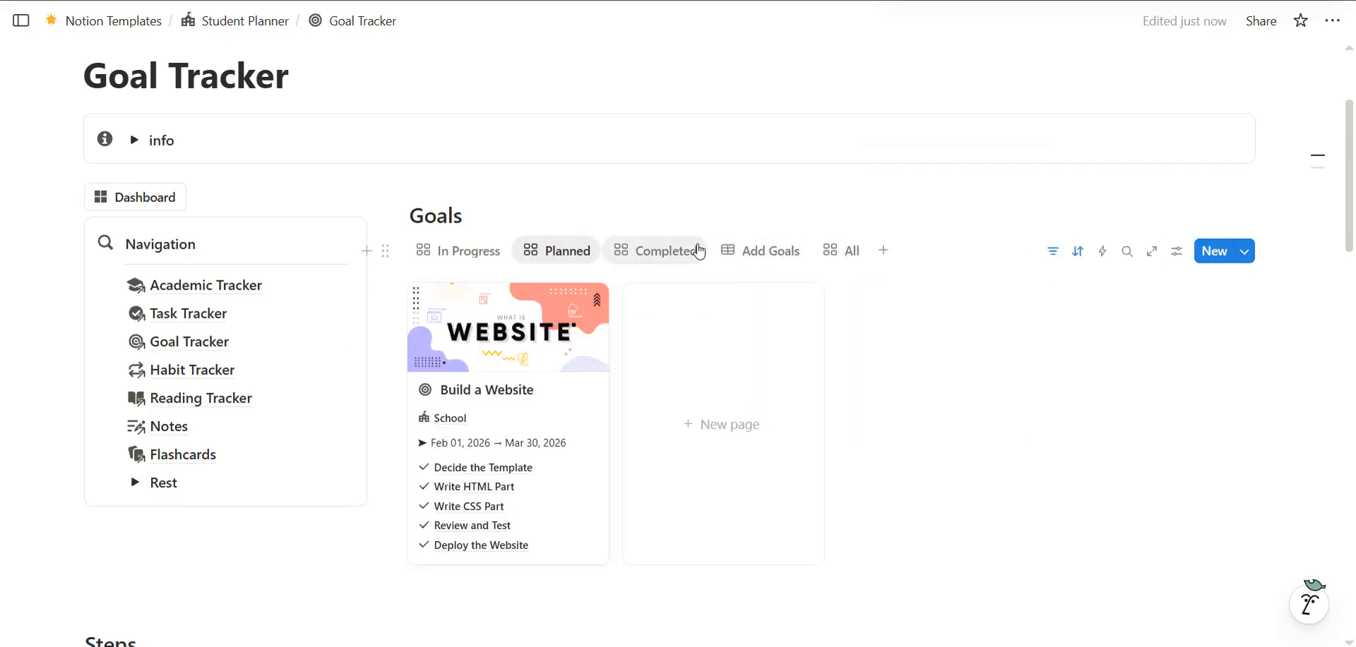
{"action": "left_click", "coordinate": [692, 260]}
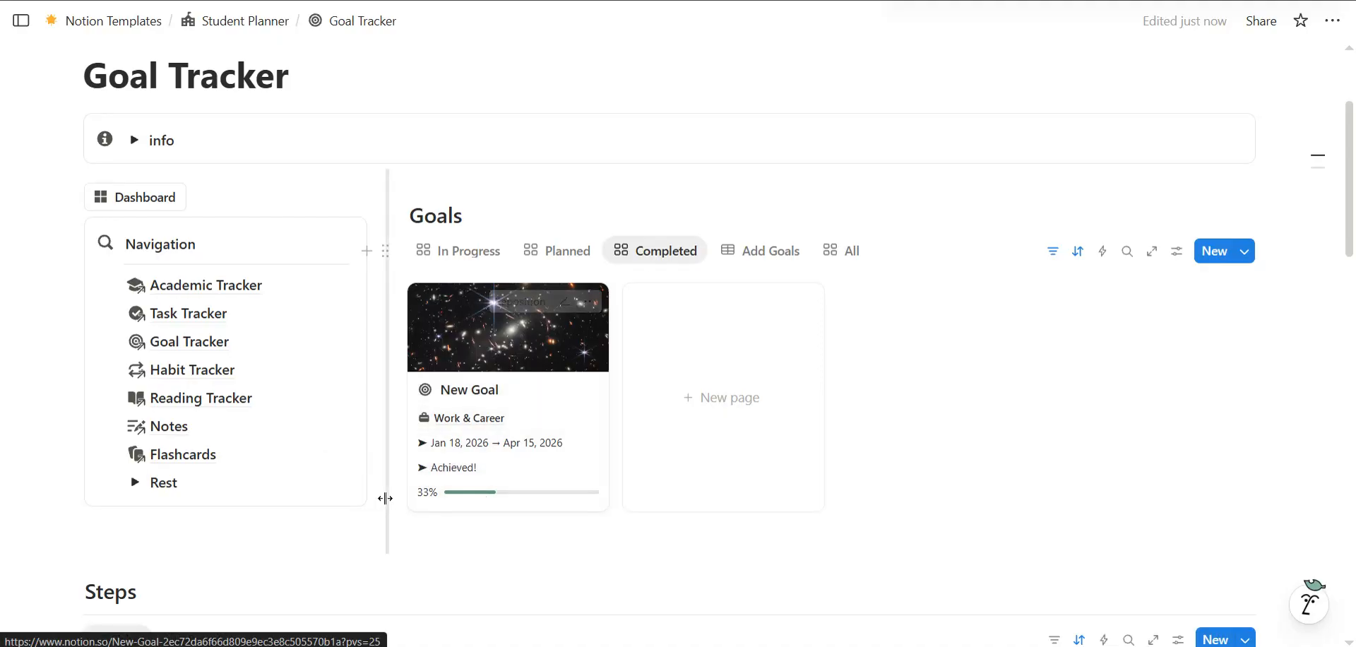
{"action": "left_click", "coordinate": [858, 251]}
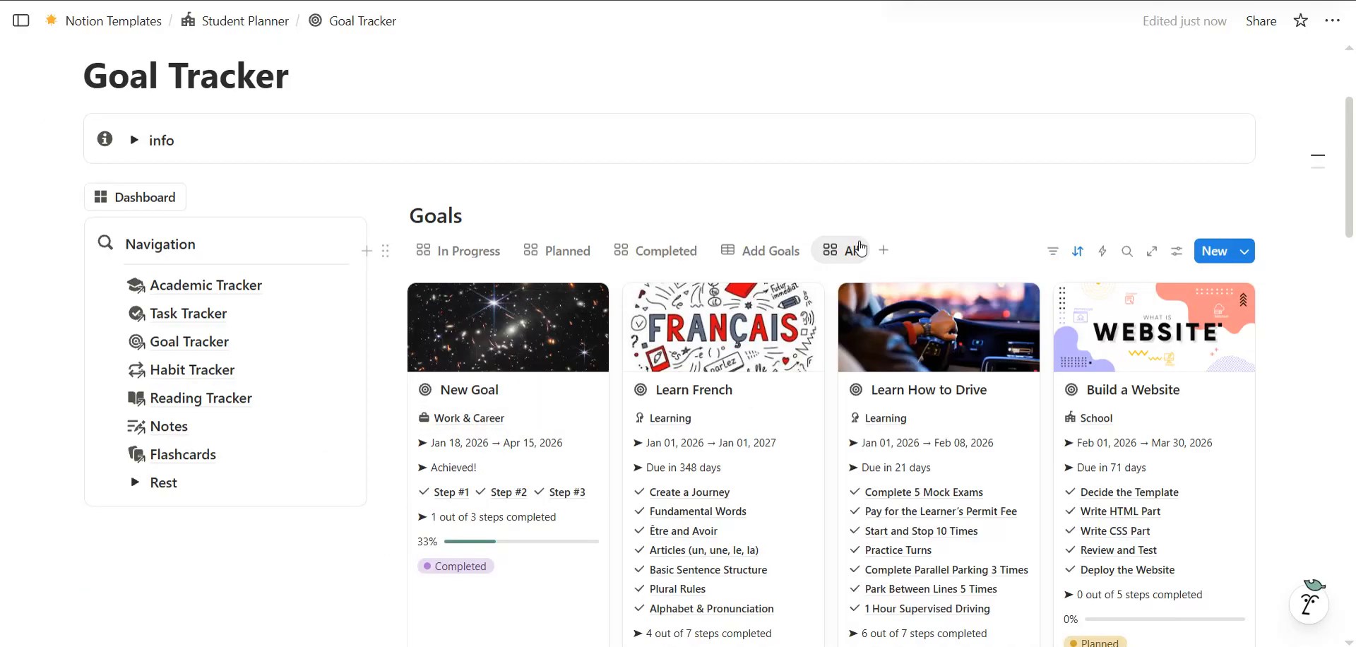
{"action": "scroll", "coordinate": [1018, 449], "scroll_direction": "down", "scroll_amount": 2}
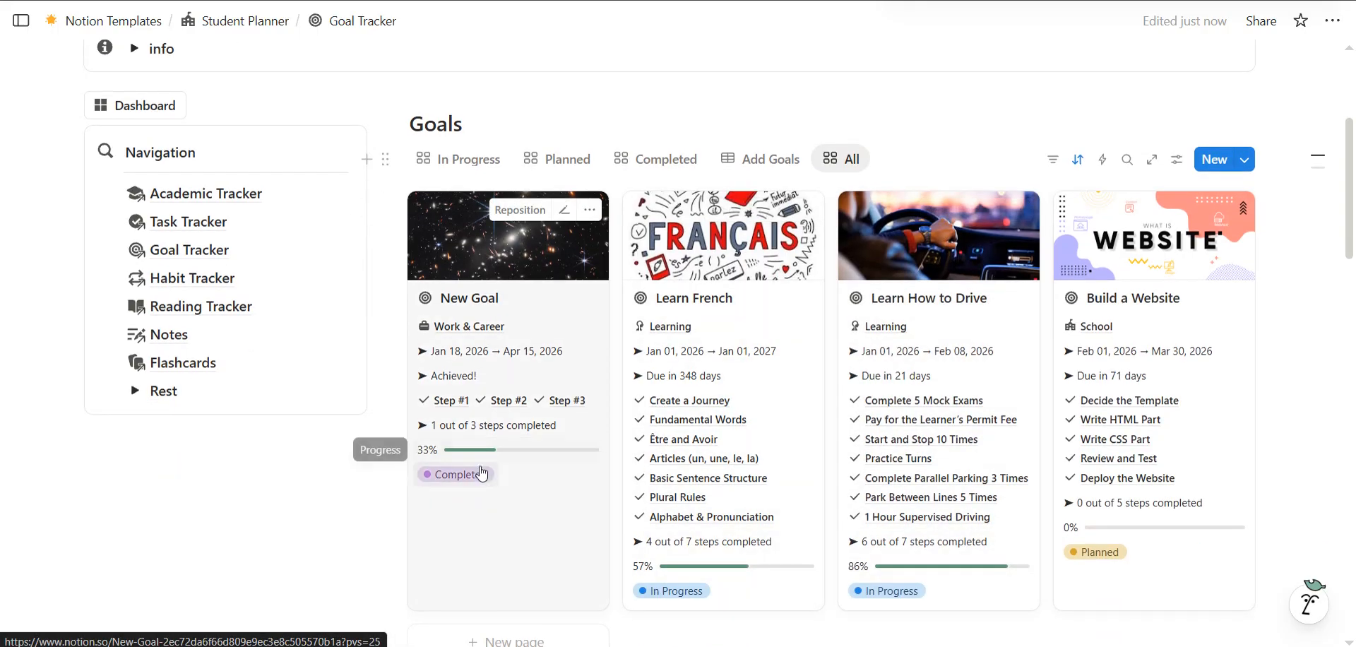
{"action": "scroll", "coordinate": [431, 491], "scroll_direction": "down", "scroll_amount": 1}
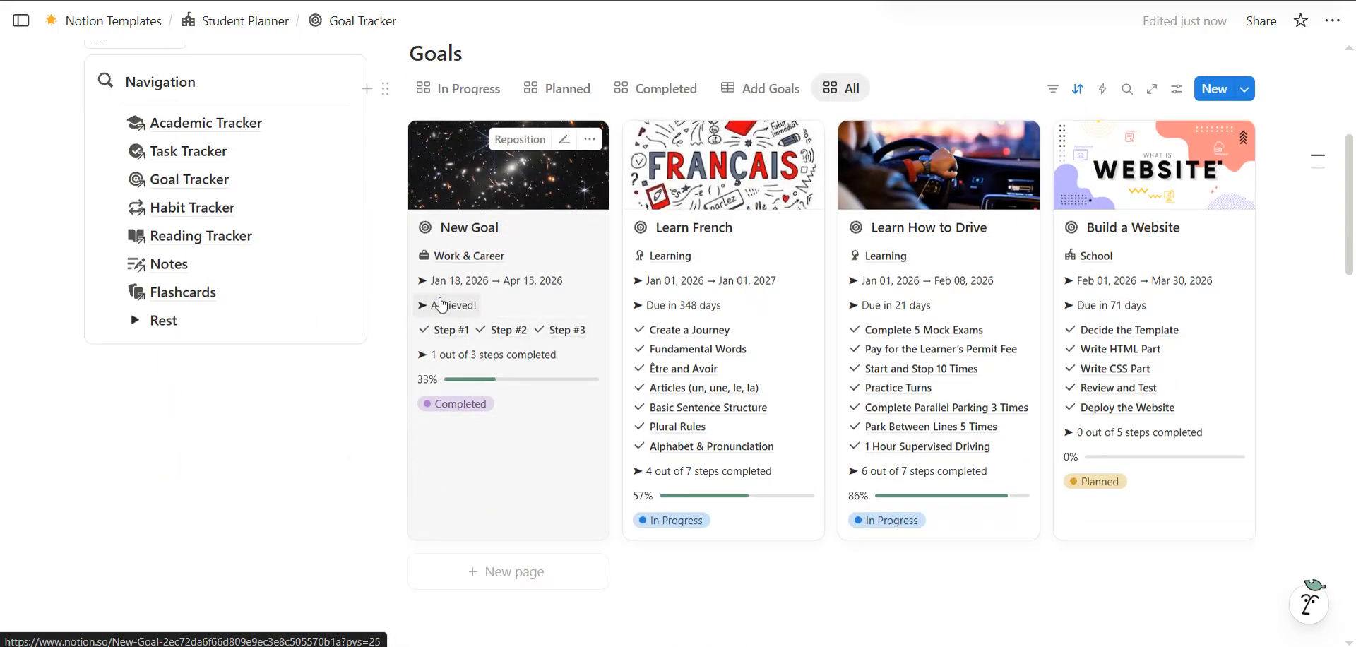
{"action": "left_click", "coordinate": [484, 89]}
{"action": "left_click", "coordinate": [760, 90]}
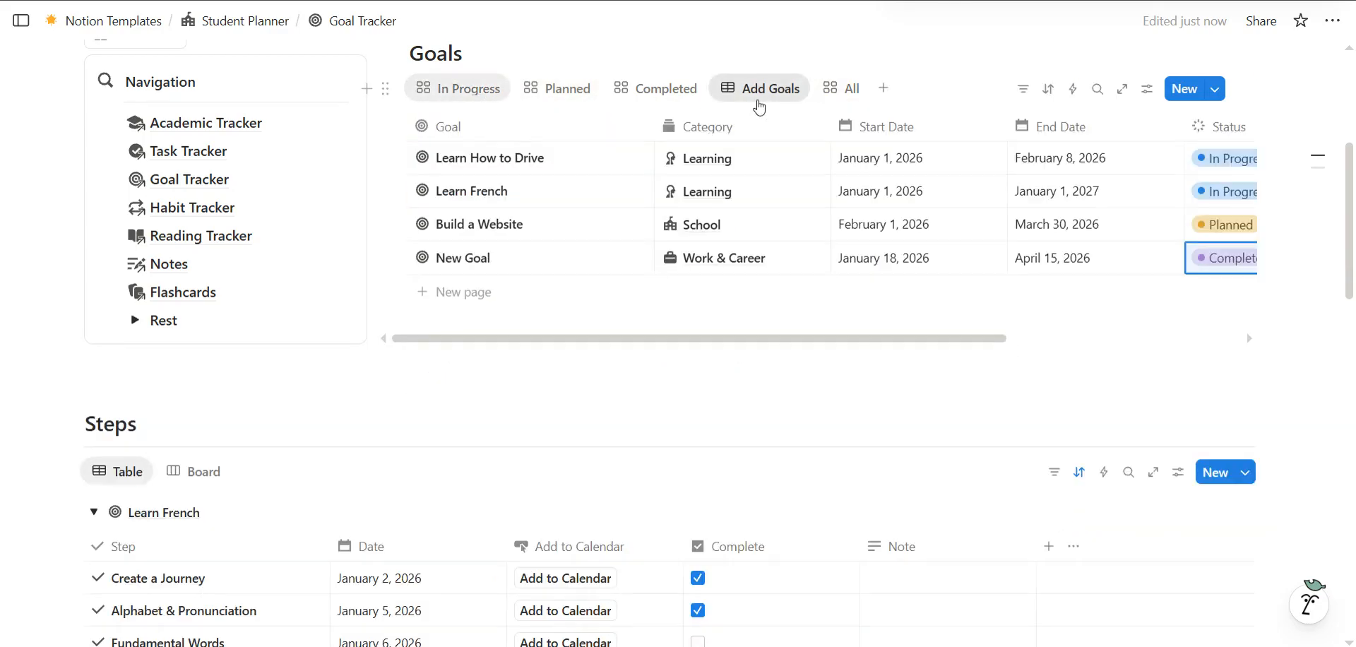
{"action": "scroll", "coordinate": [740, 237], "scroll_direction": "down", "scroll_amount": 5}
{"action": "scroll", "coordinate": [742, 240], "scroll_direction": "up", "scroll_amount": 5}
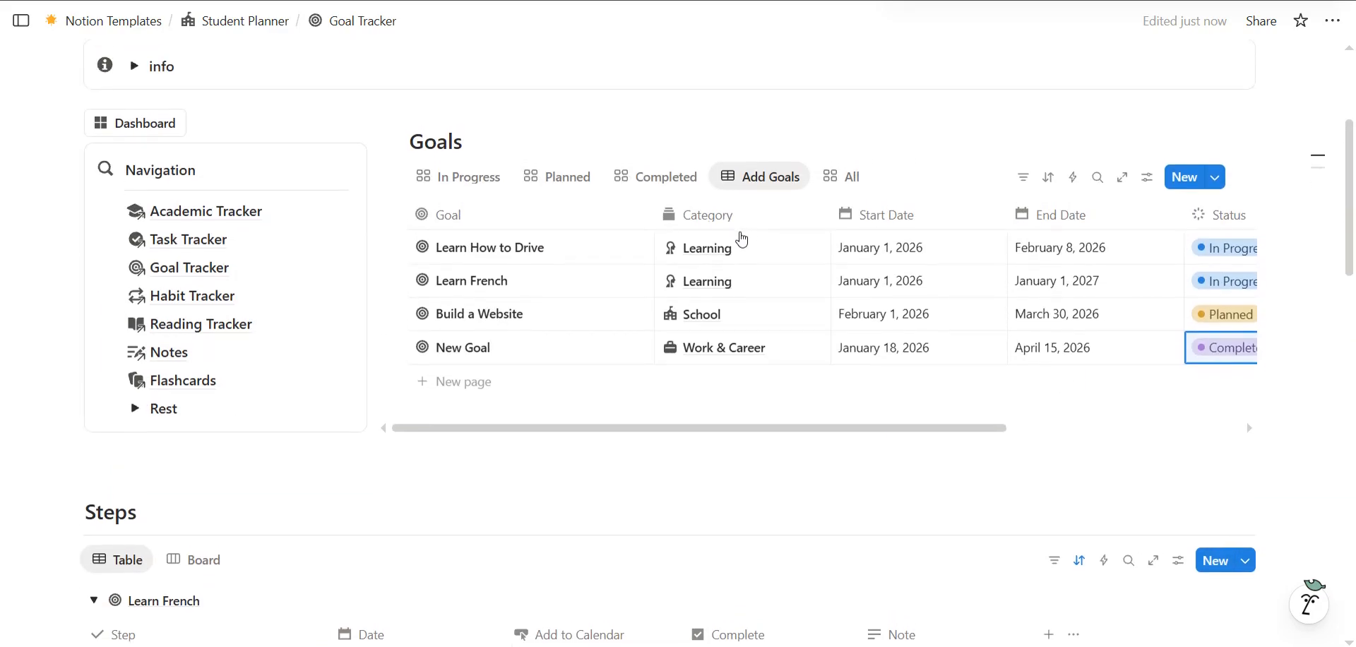
Open the Habit Tracker page and look over today's habits and the Habit Days table
{"action": "left_click", "coordinate": [208, 303]}
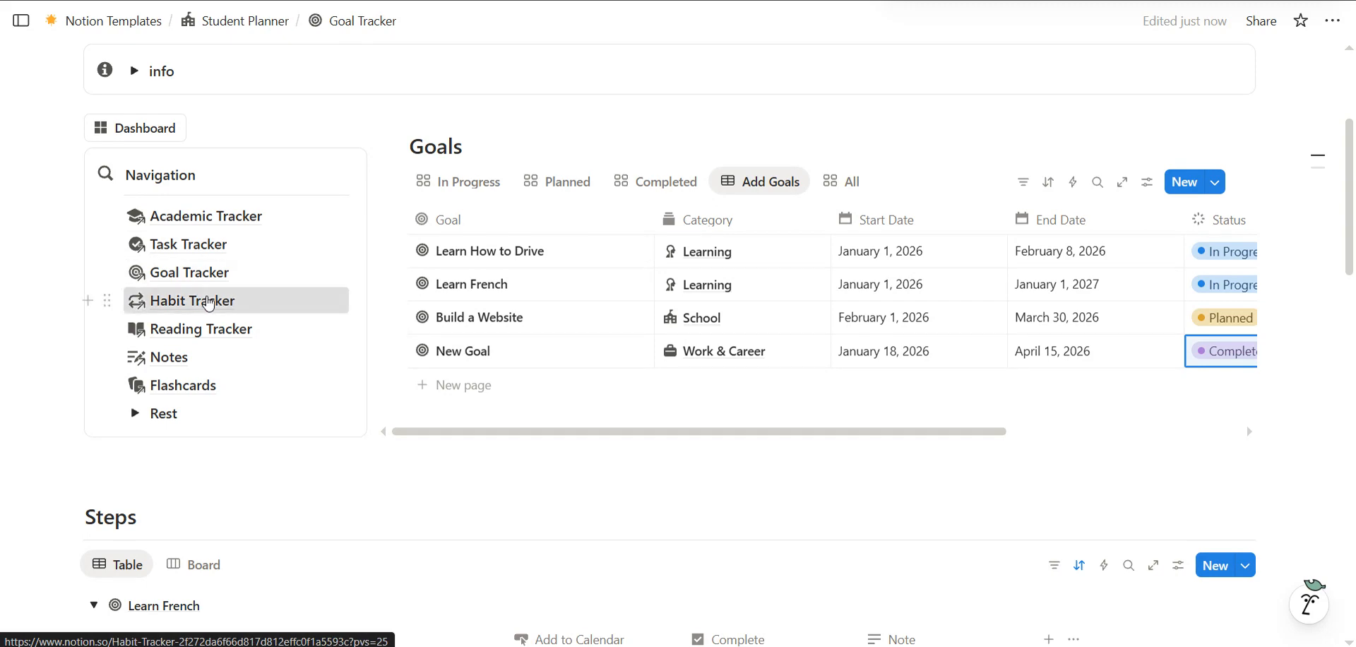
{"action": "scroll", "coordinate": [609, 326], "scroll_direction": "down", "scroll_amount": 2}
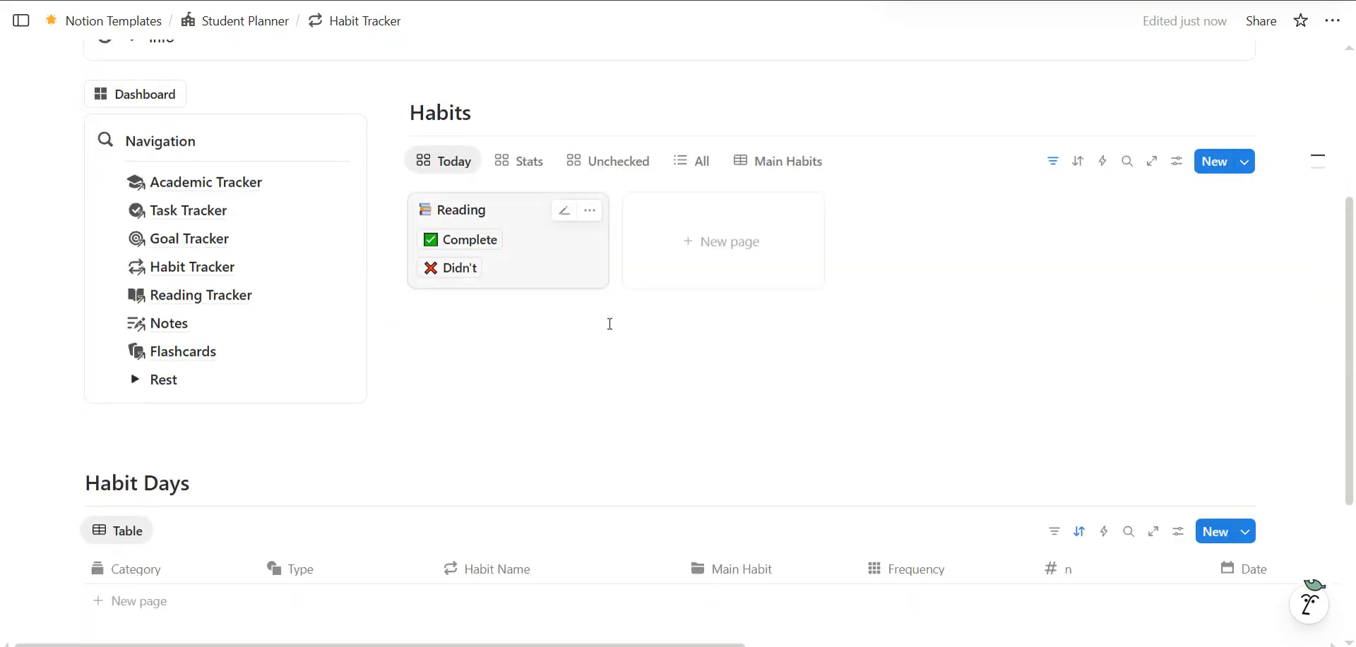
{"action": "scroll", "coordinate": [451, 181], "scroll_direction": "down", "scroll_amount": 4}
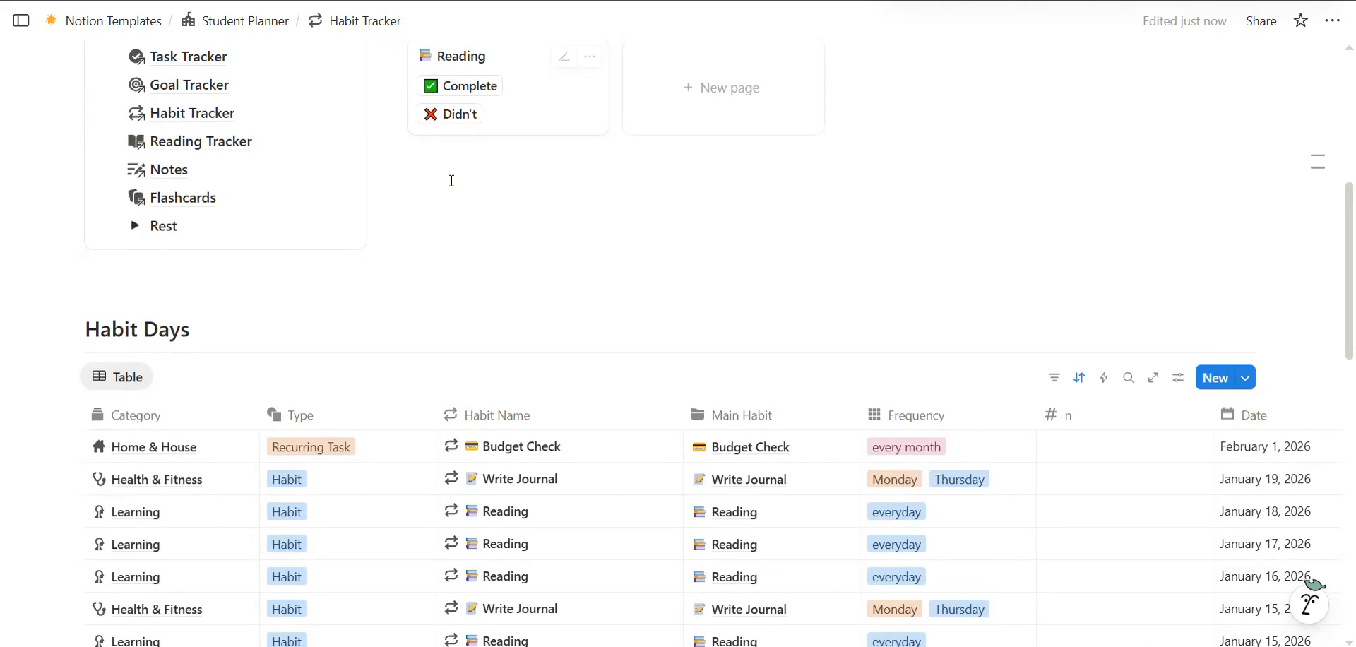
{"action": "scroll", "coordinate": [106, 345], "scroll_direction": "up", "scroll_amount": 3}
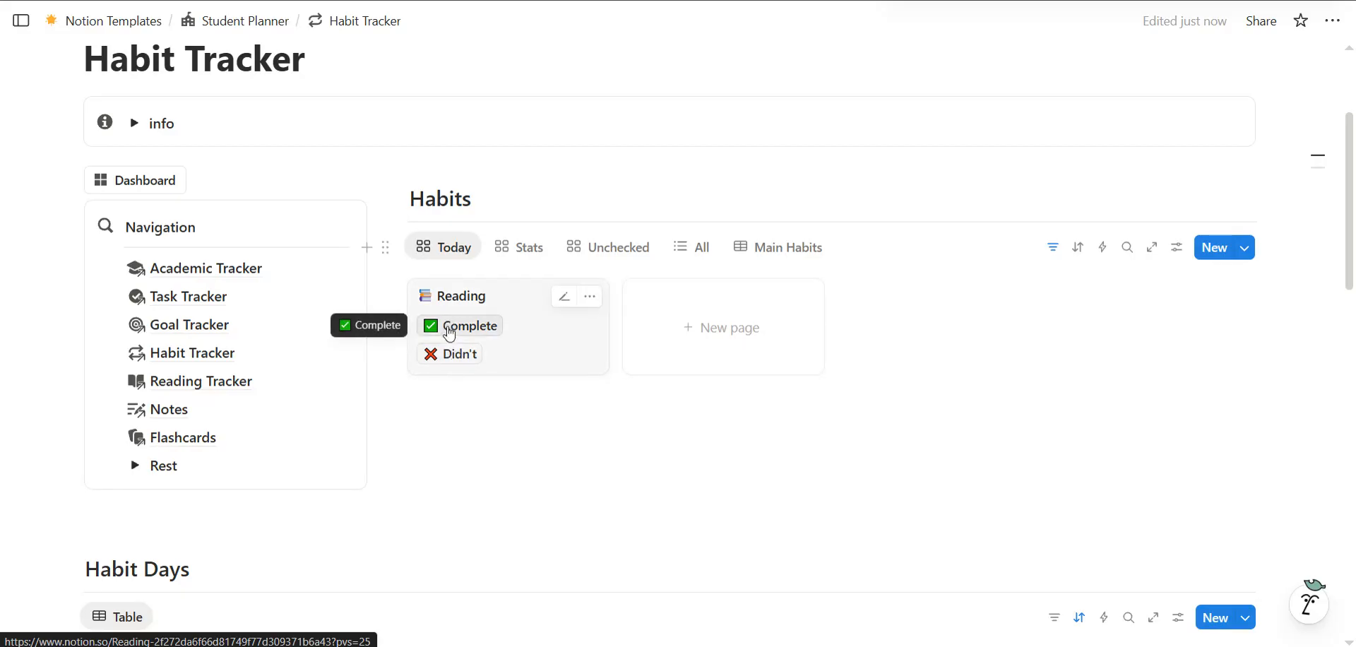
Check the current and longest streaks in the habit Stats view, look at the Unchecked view, and return to Today
{"action": "left_click", "coordinate": [517, 251]}
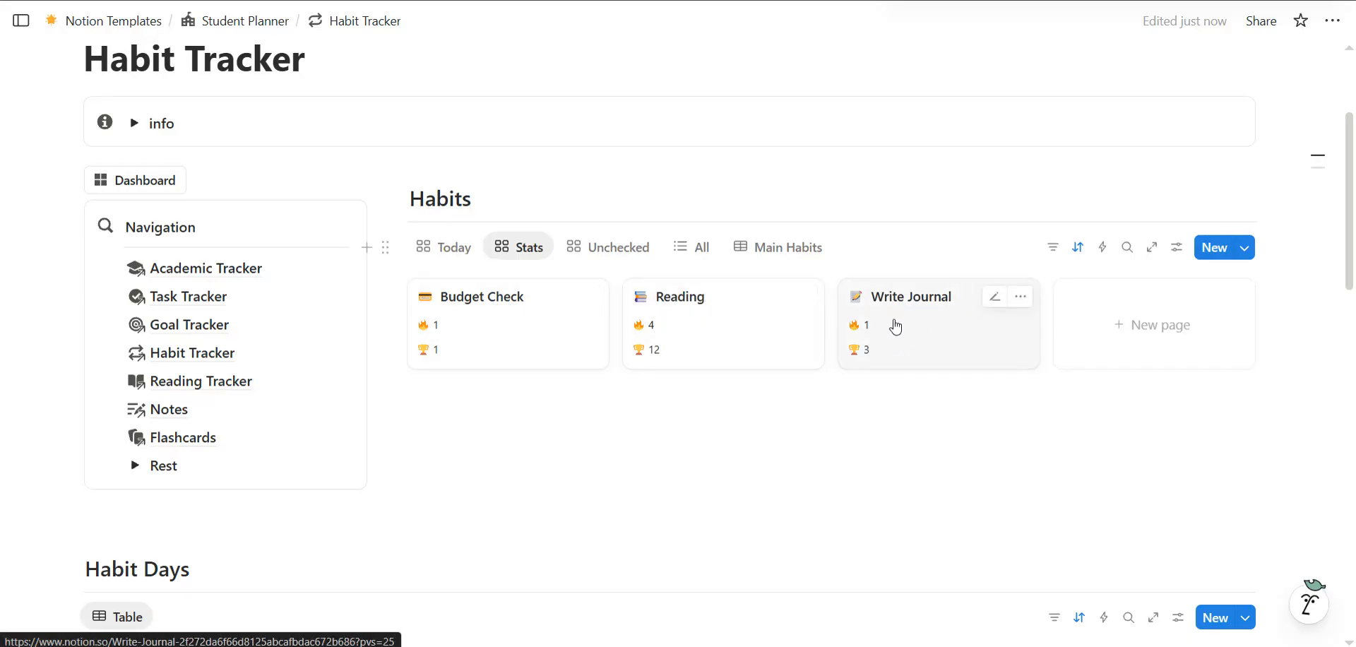
{"action": "mouse_move", "coordinate": [863, 335]}
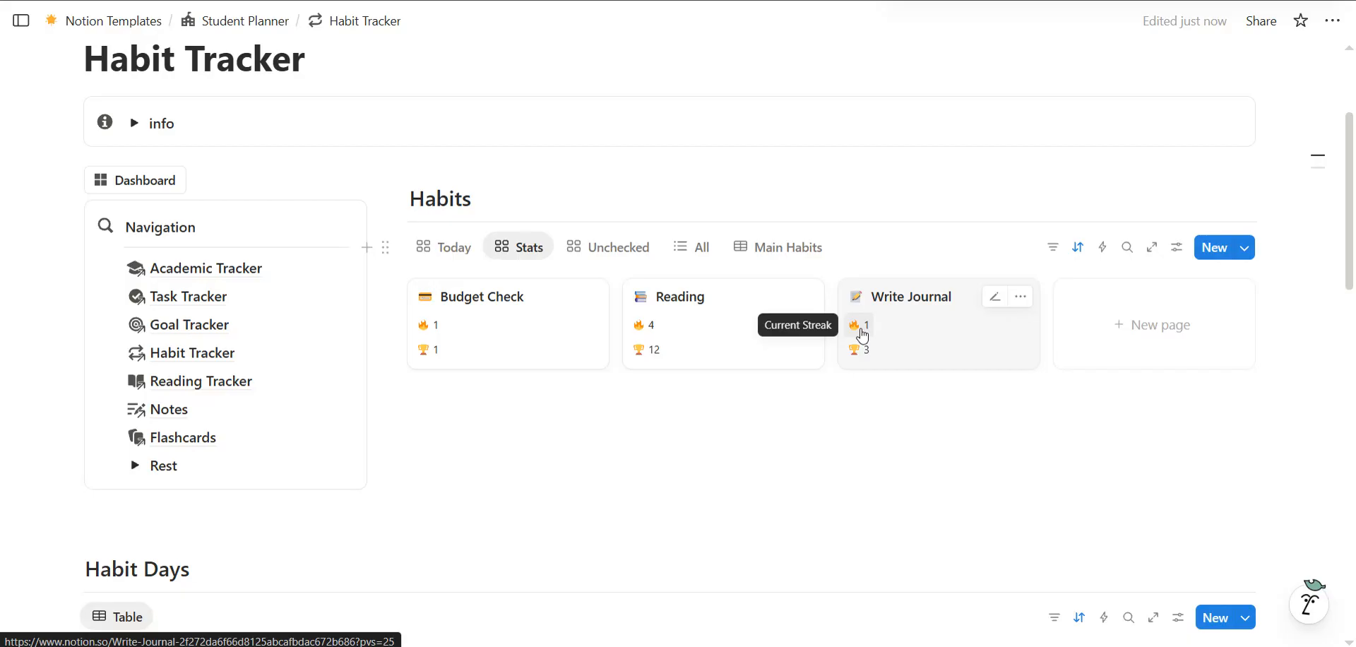
{"action": "mouse_move", "coordinate": [869, 359]}
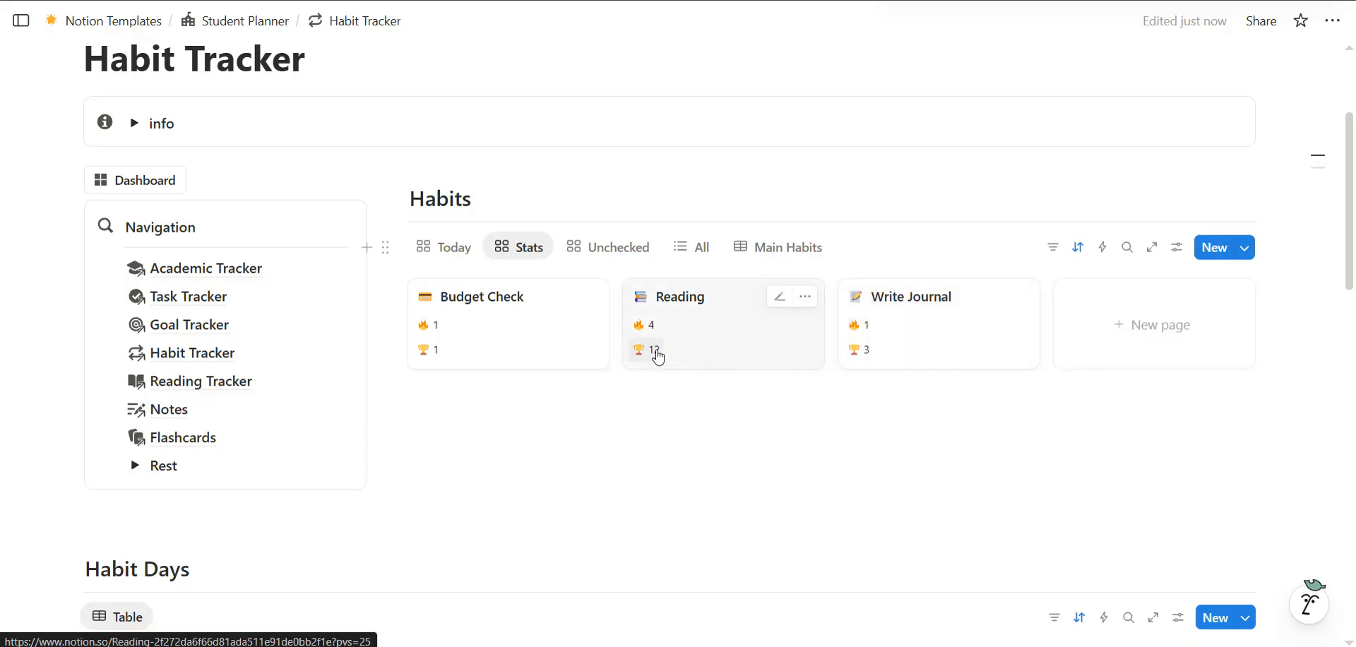
{"action": "mouse_move", "coordinate": [657, 356]}
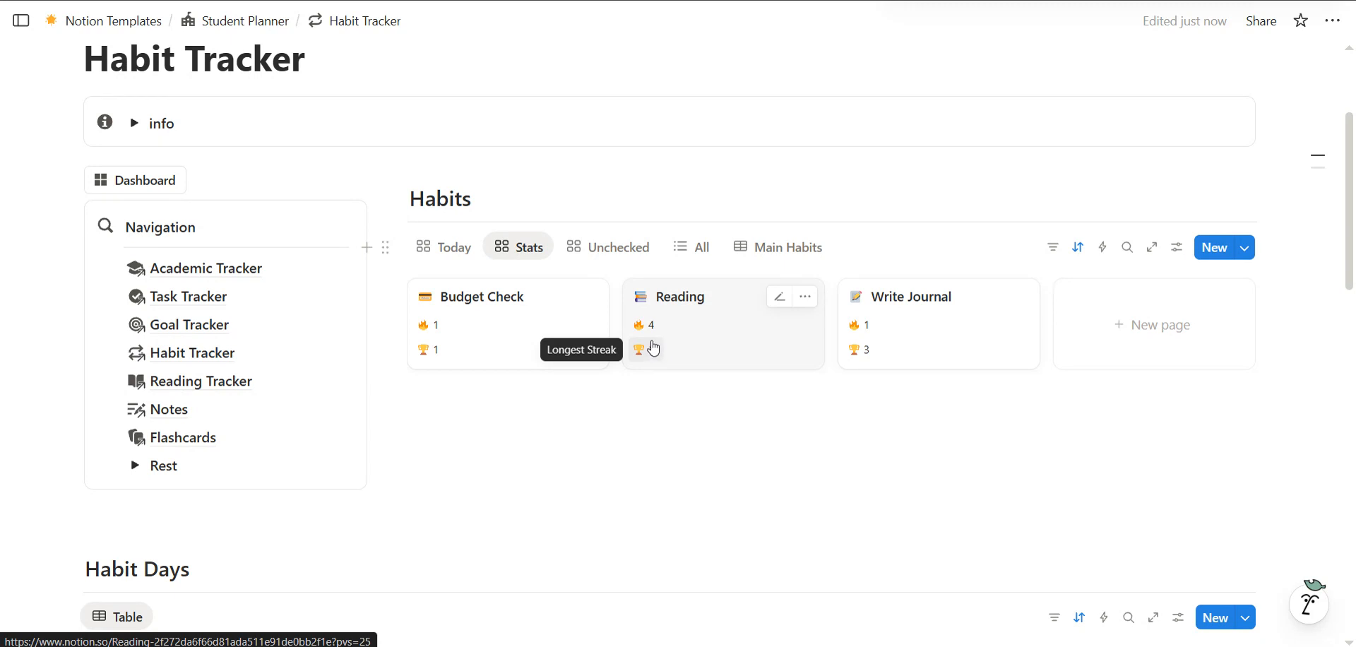
{"action": "mouse_move", "coordinate": [644, 332]}
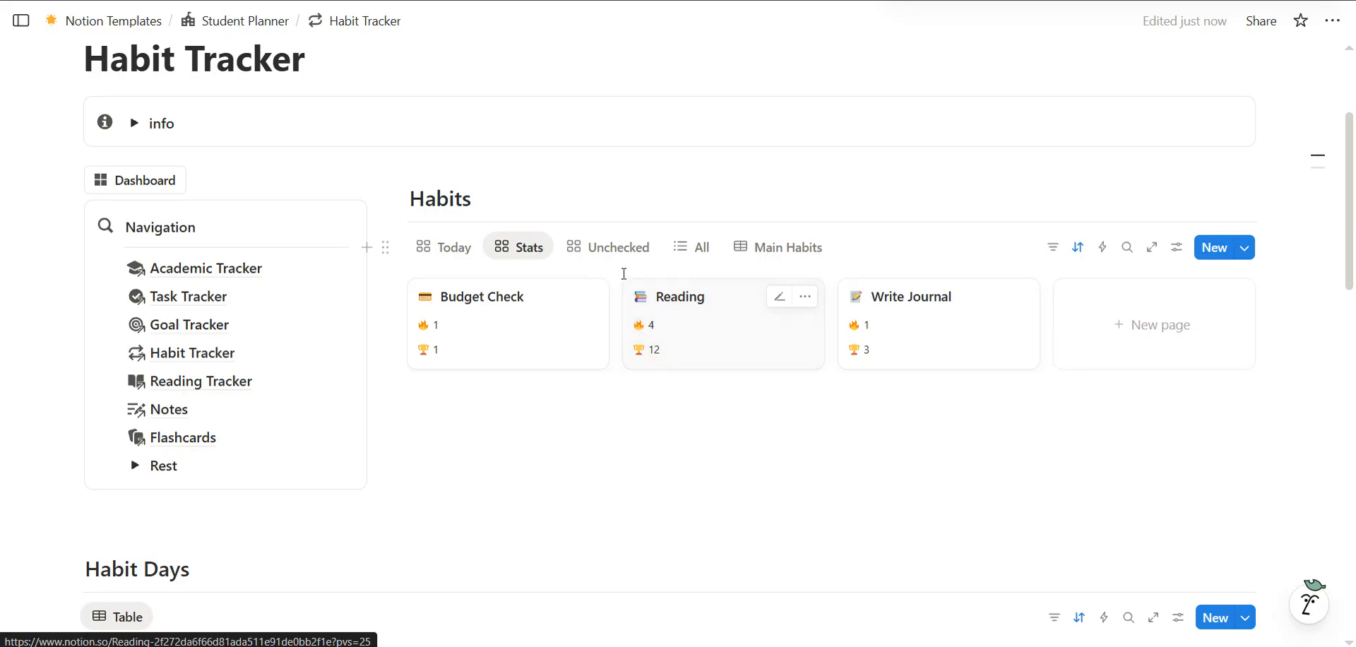
{"action": "left_click", "coordinate": [615, 247]}
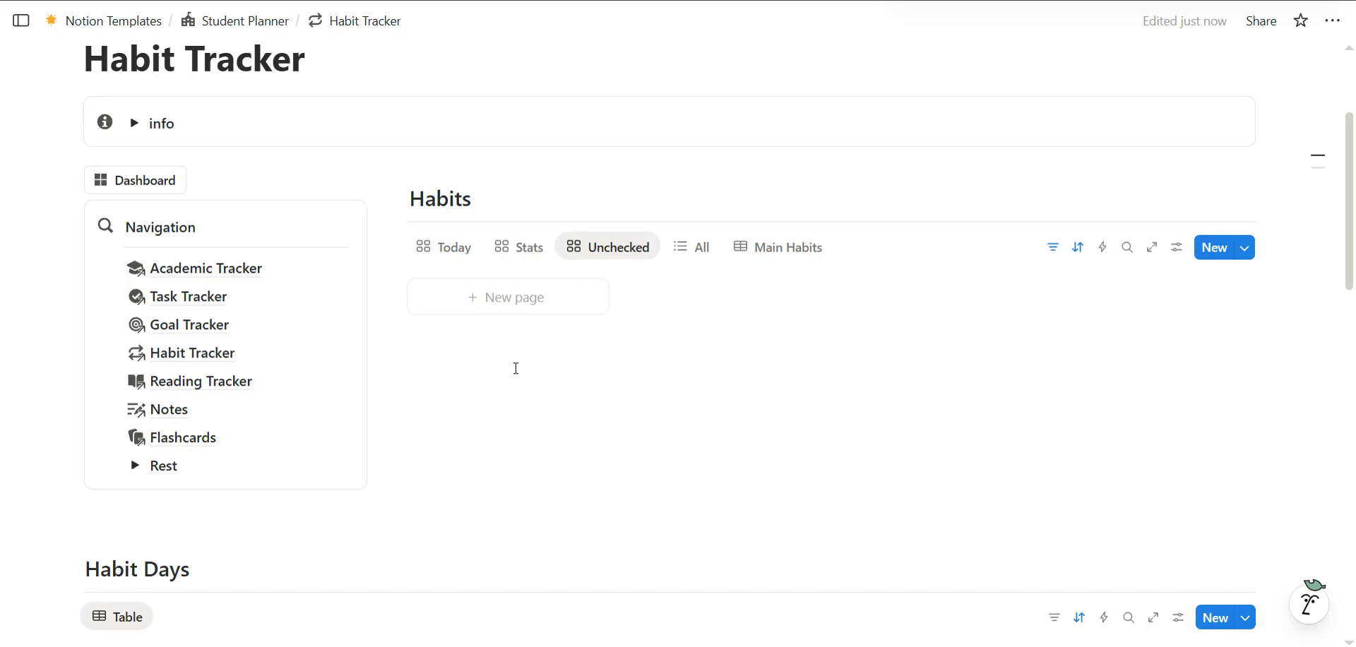
{"action": "left_click", "coordinate": [440, 253]}
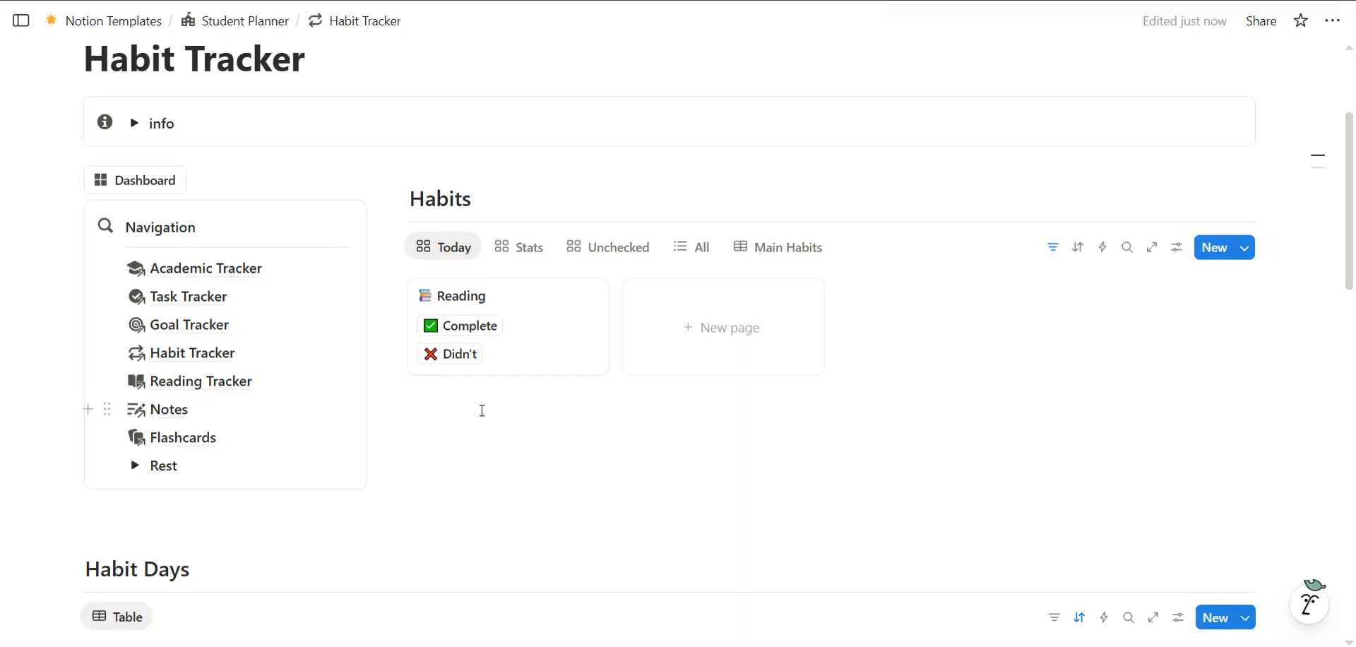
Show all habit entries and examine the dates and completion marks in the Reading group
{"action": "left_click", "coordinate": [682, 258]}
{"action": "scroll", "coordinate": [683, 256], "scroll_direction": "down", "scroll_amount": 2}
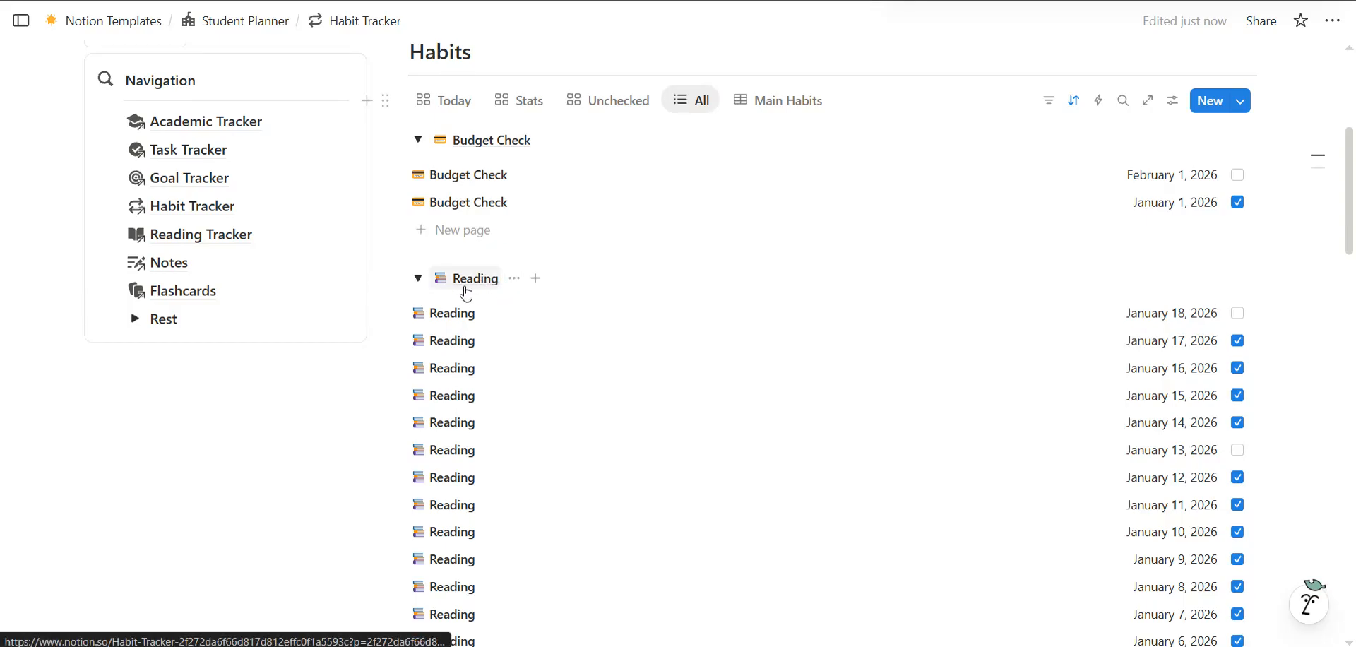
{"action": "scroll", "coordinate": [493, 403], "scroll_direction": "down", "scroll_amount": 2}
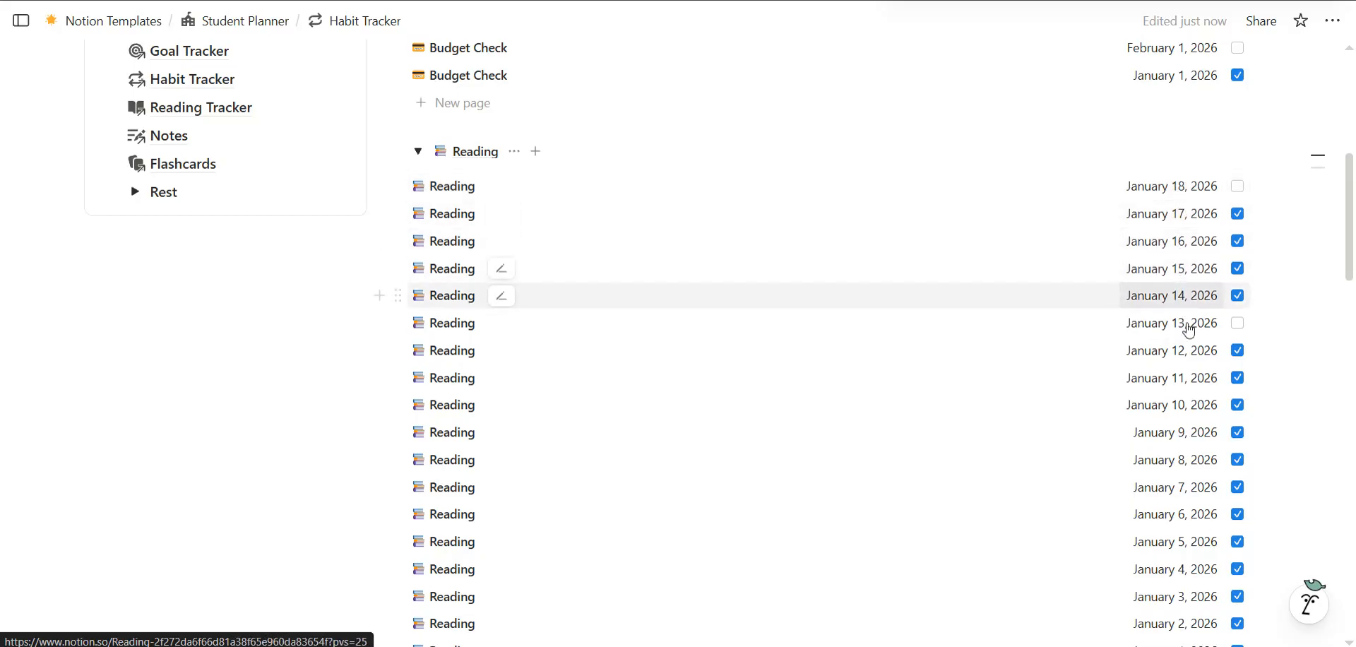
{"action": "scroll", "coordinate": [1187, 396], "scroll_direction": "down", "scroll_amount": 2}
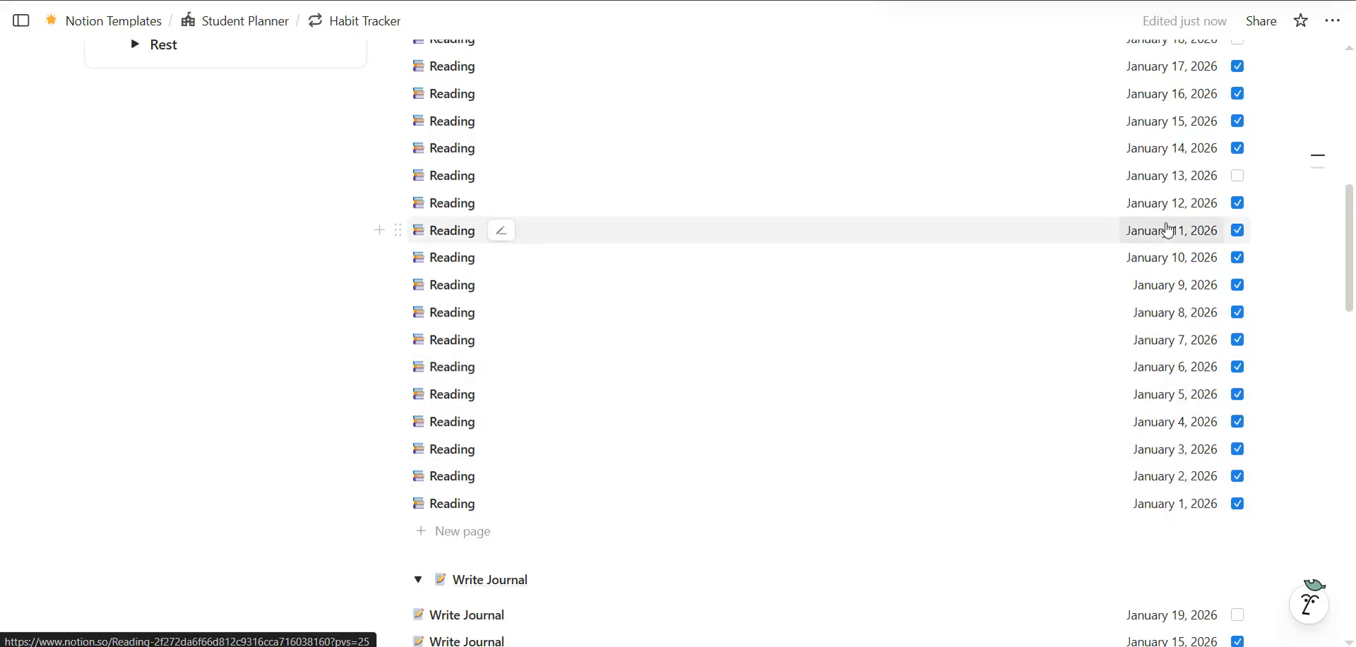
{"action": "scroll", "coordinate": [1166, 227], "scroll_direction": "up", "scroll_amount": 3}
{"action": "scroll", "coordinate": [1141, 314], "scroll_direction": "down", "scroll_amount": 1}
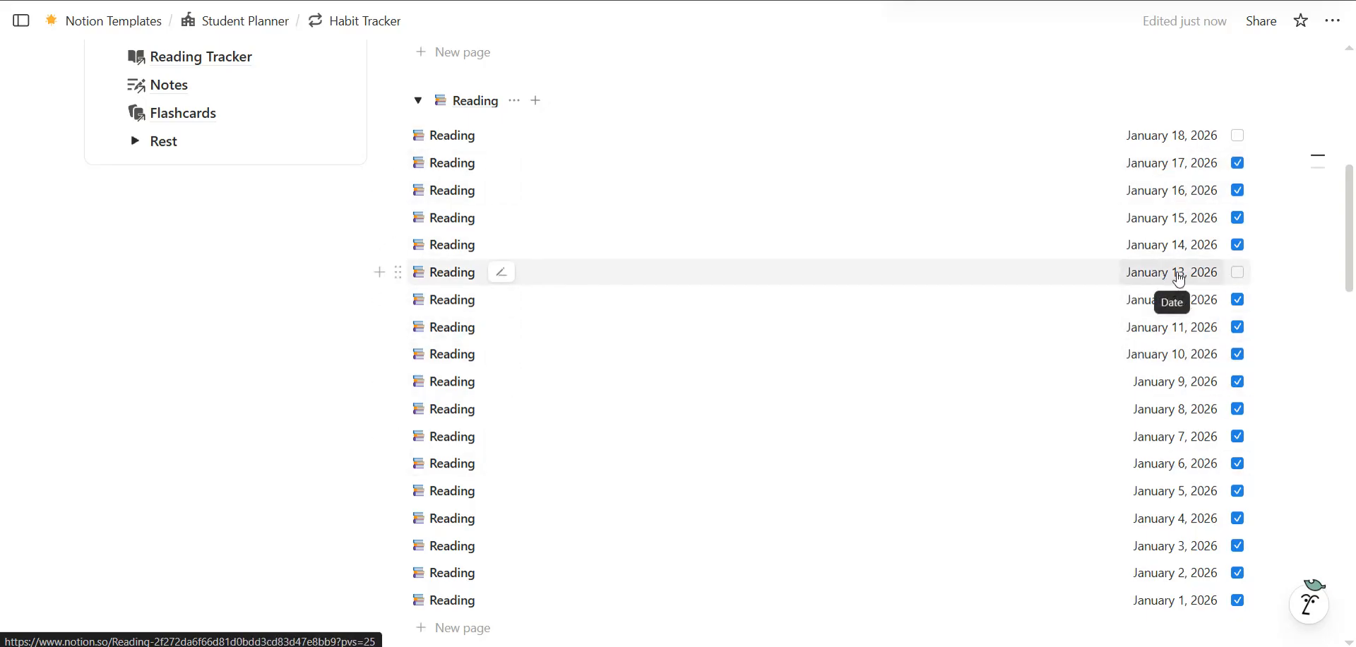
{"action": "scroll", "coordinate": [1123, 325], "scroll_direction": "up", "scroll_amount": 2}
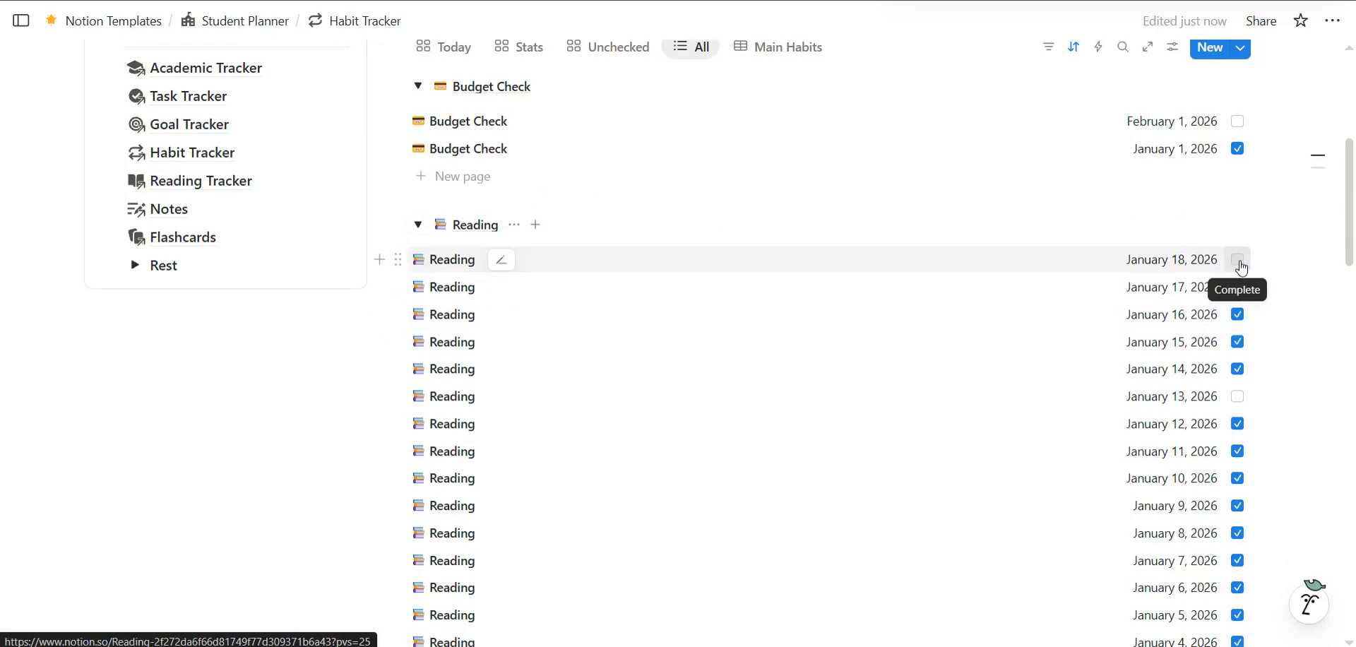
{"action": "scroll", "coordinate": [636, 355], "scroll_direction": "up", "scroll_amount": 2}
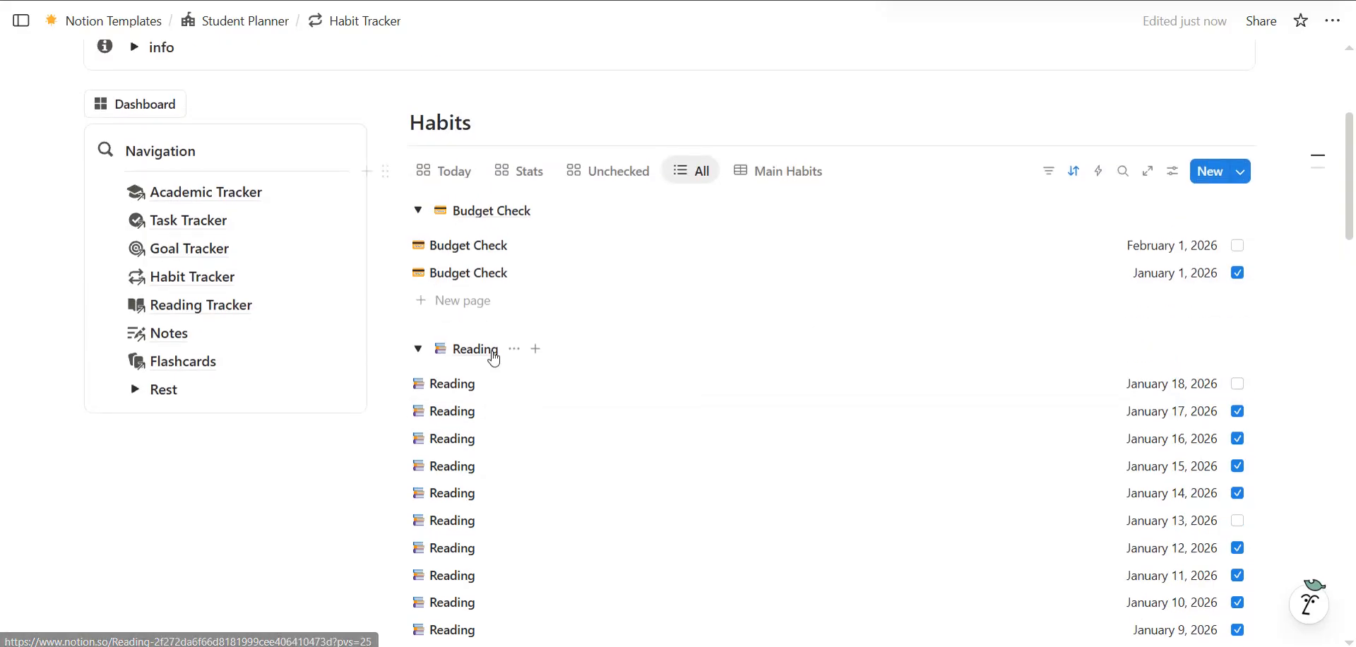
Collapse the Reading and Budget Check groups in the All list, and look at the Today and Unchecked habit views
{"action": "left_click", "coordinate": [418, 350]}
{"action": "left_click", "coordinate": [418, 211]}
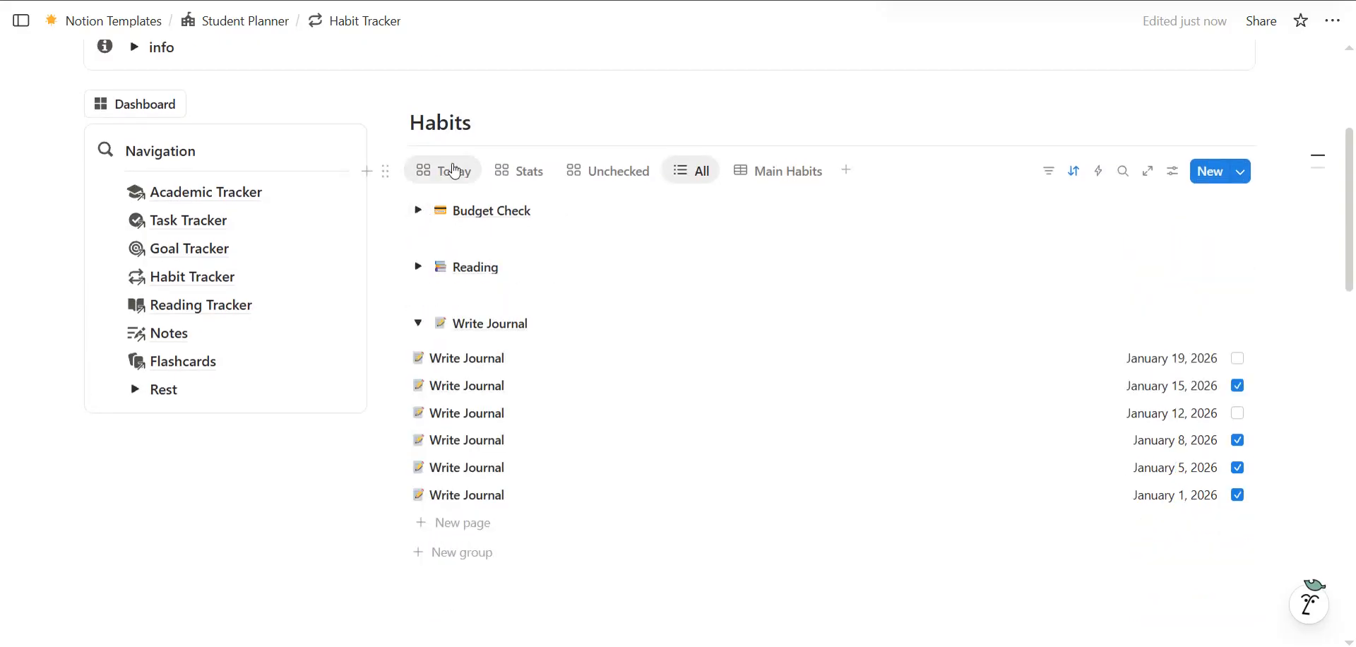
{"action": "left_click", "coordinate": [452, 171]}
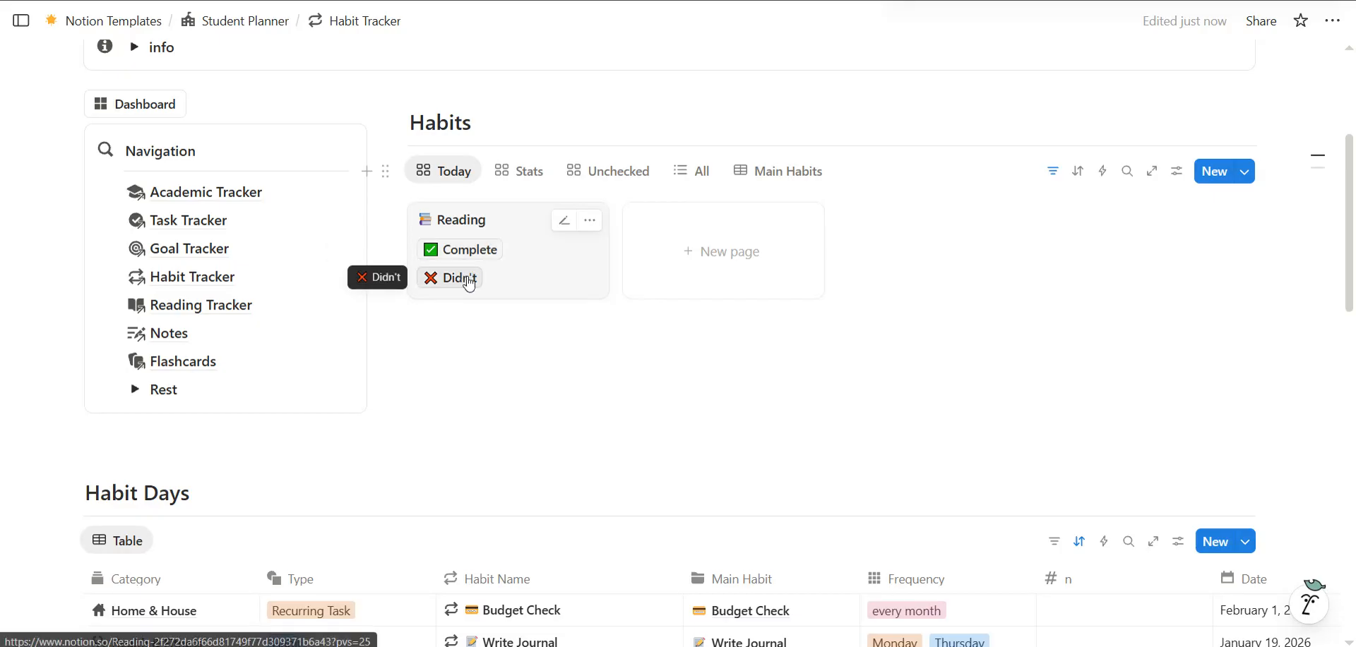
{"action": "left_click", "coordinate": [629, 177]}
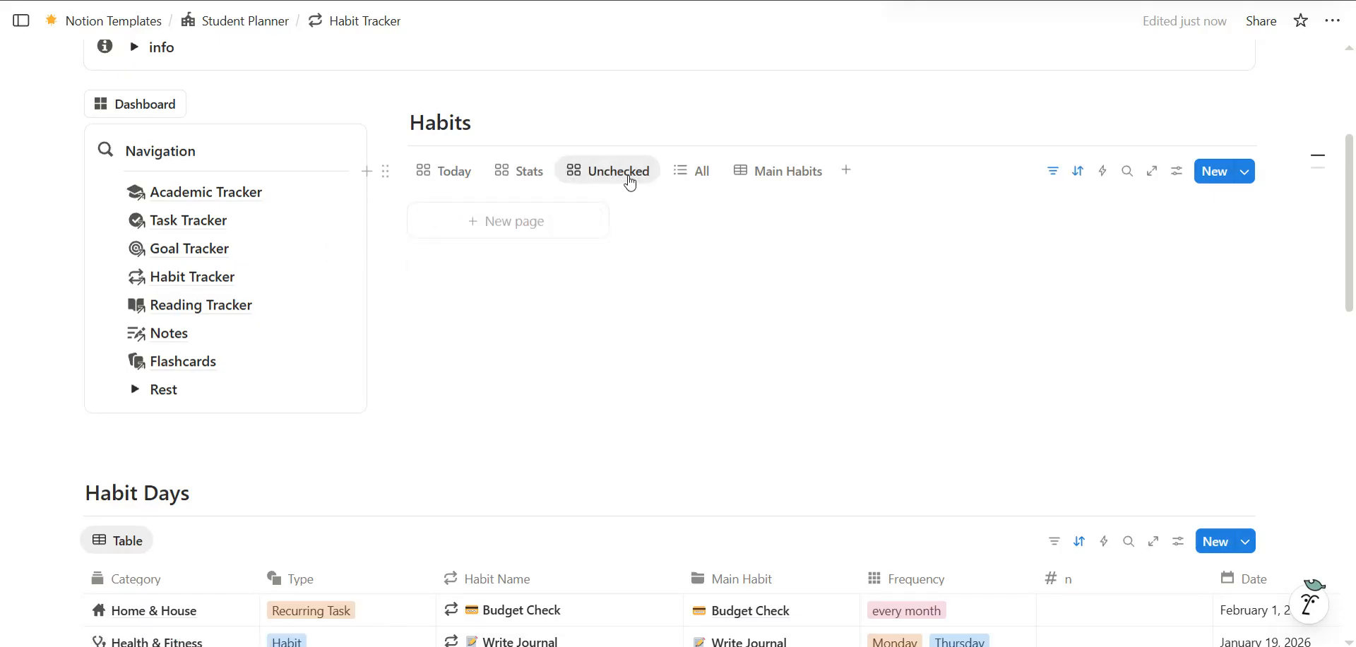
Show the Main Habits view and add a new habit entry named "Habit"
{"action": "left_click", "coordinate": [702, 171]}
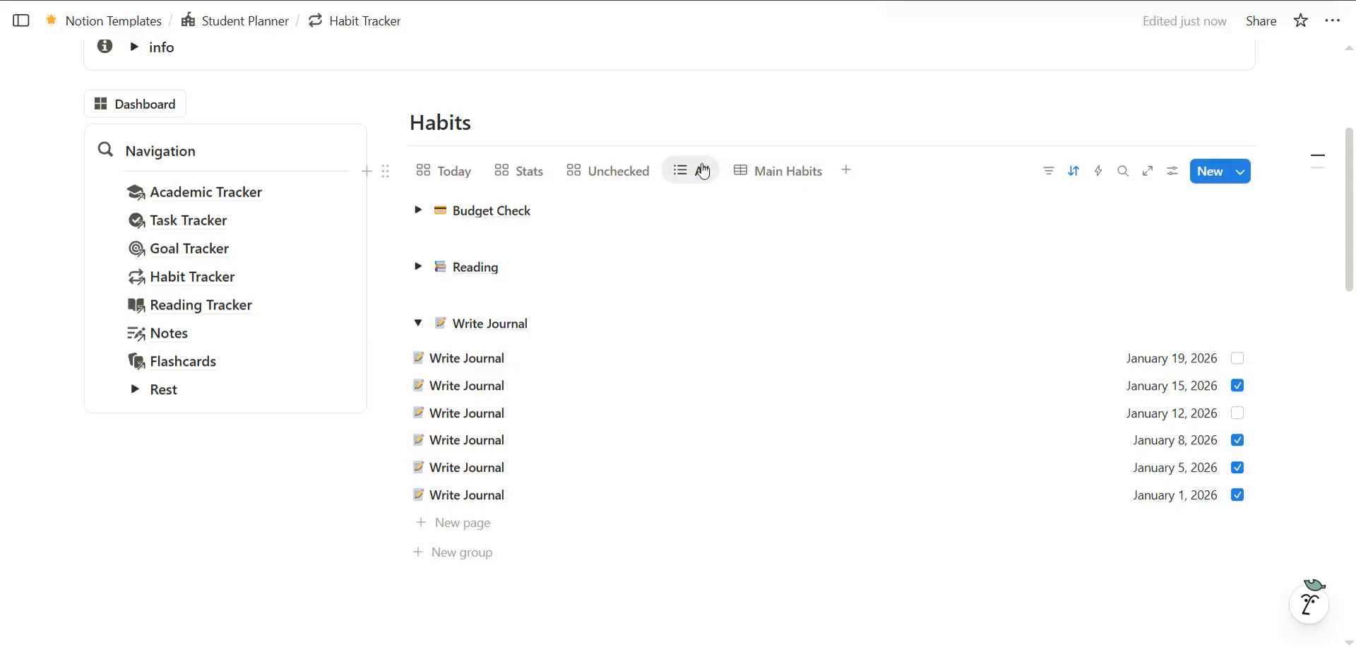
{"action": "left_click", "coordinate": [777, 171]}
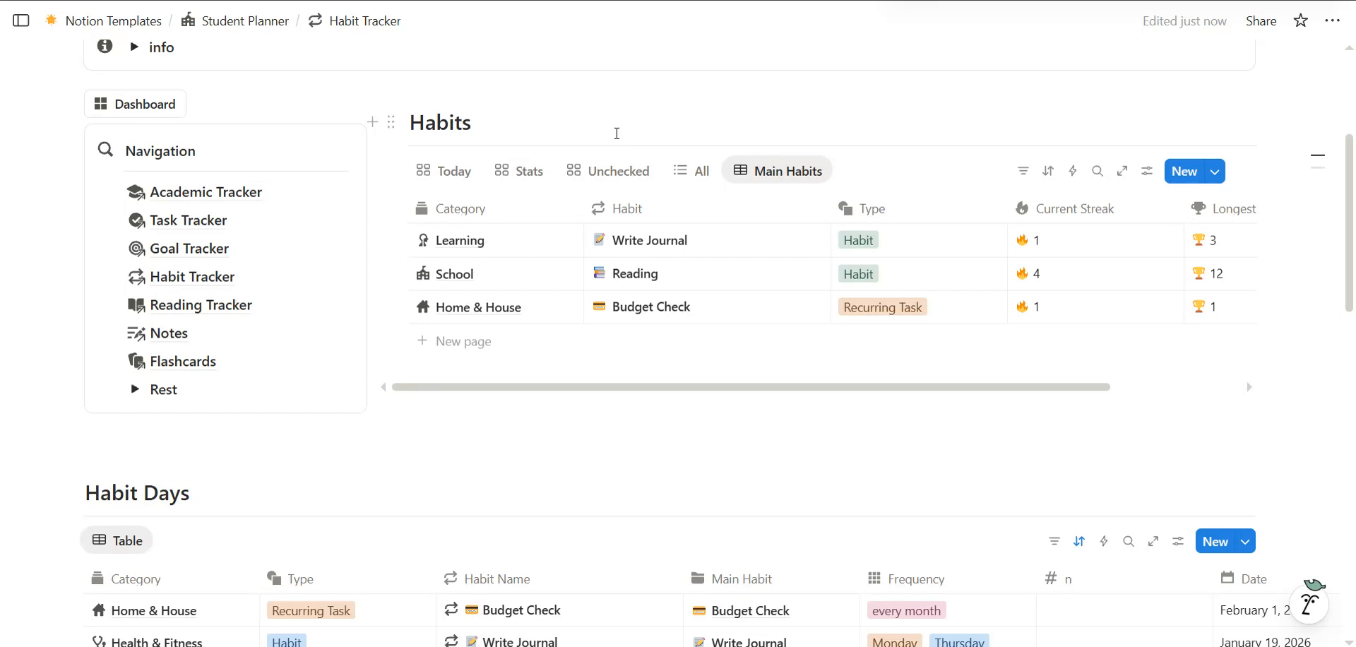
{"action": "left_click", "coordinate": [466, 342]}
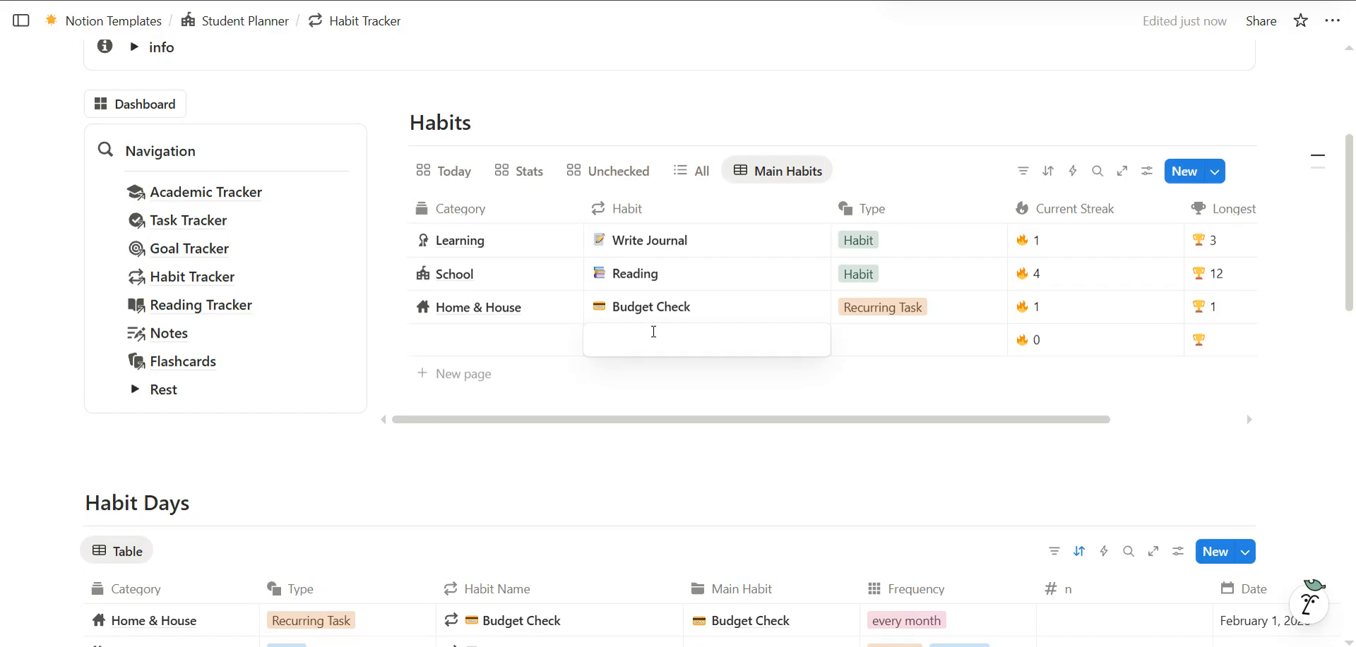
{"action": "type", "text": "Habit"}
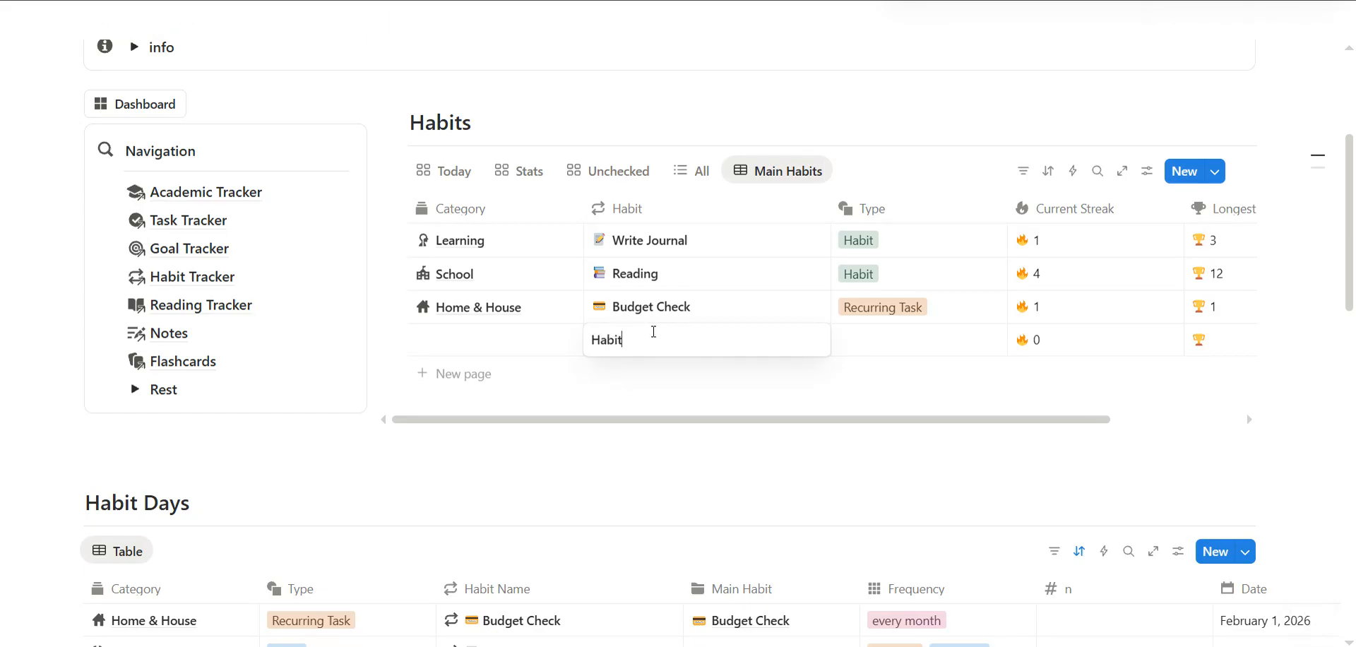
{"action": "key", "text": "Return"}
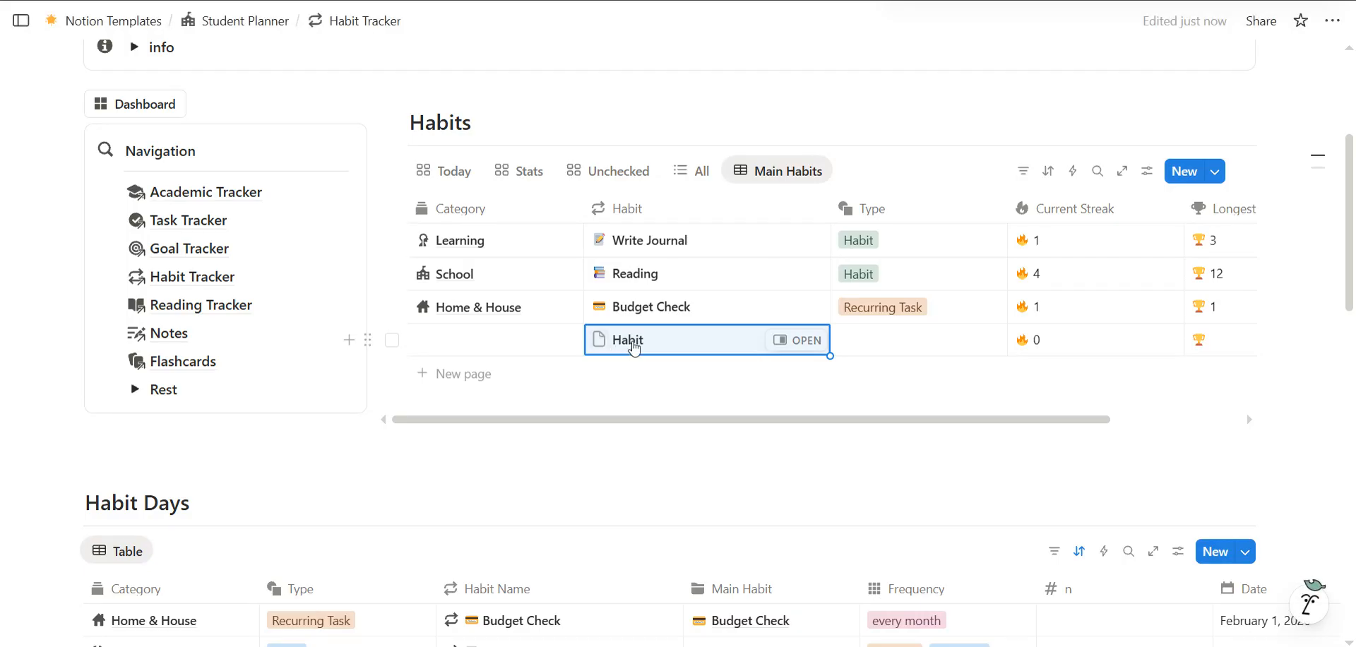
{"action": "left_click", "coordinate": [600, 342]}
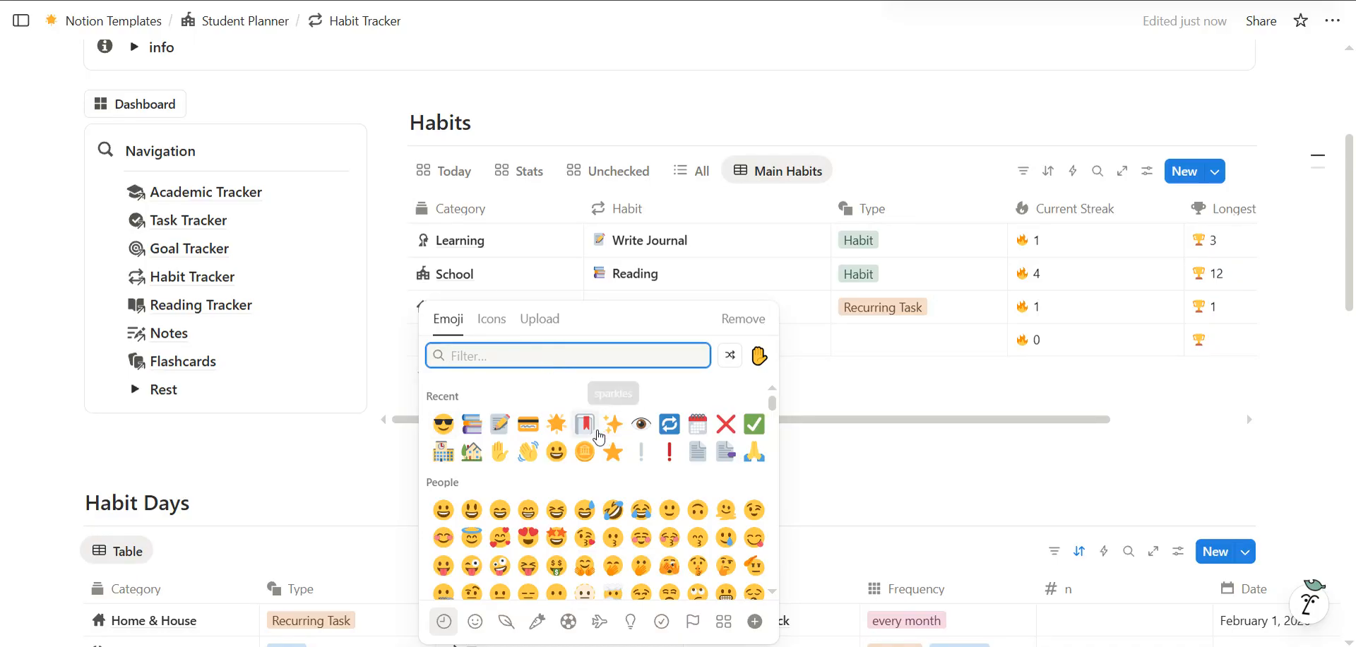
{"action": "scroll", "coordinate": [618, 470], "scroll_direction": "down", "scroll_amount": 1}
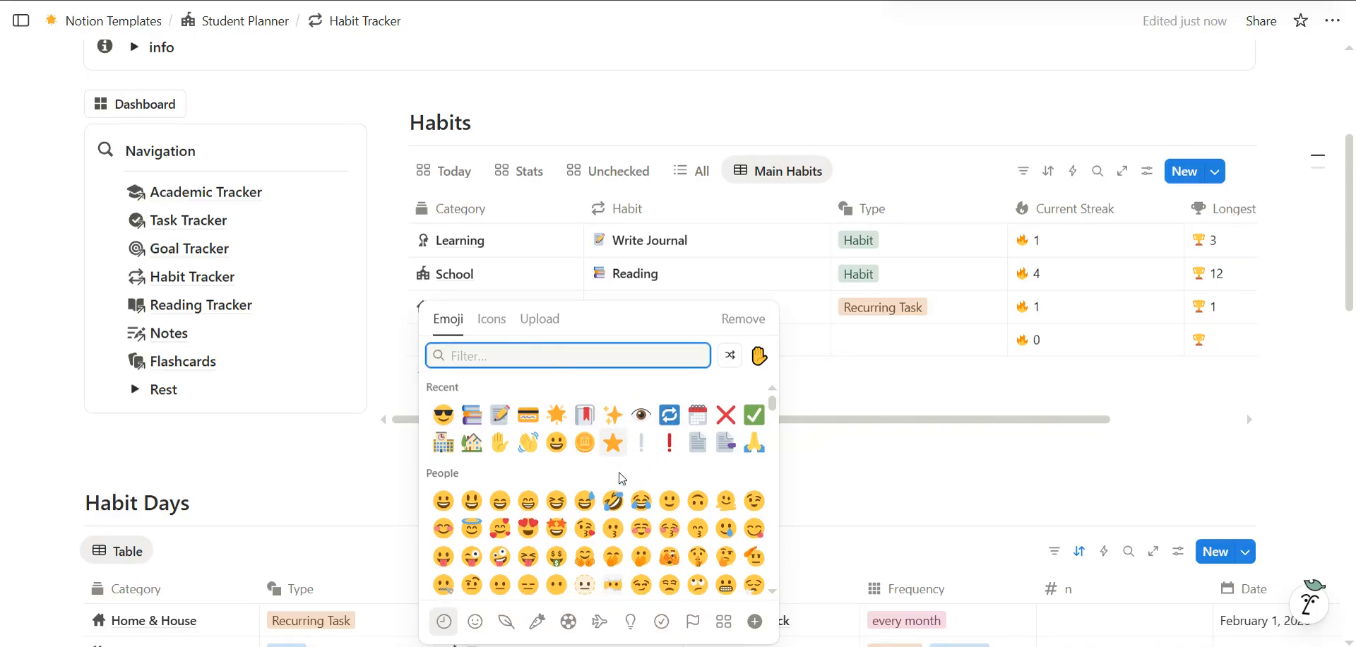
{"action": "left_click", "coordinate": [857, 357]}
Rename the new main habit to "Gratitude" and give it the folded hands emoji as its icon
{"action": "left_click", "coordinate": [698, 342]}
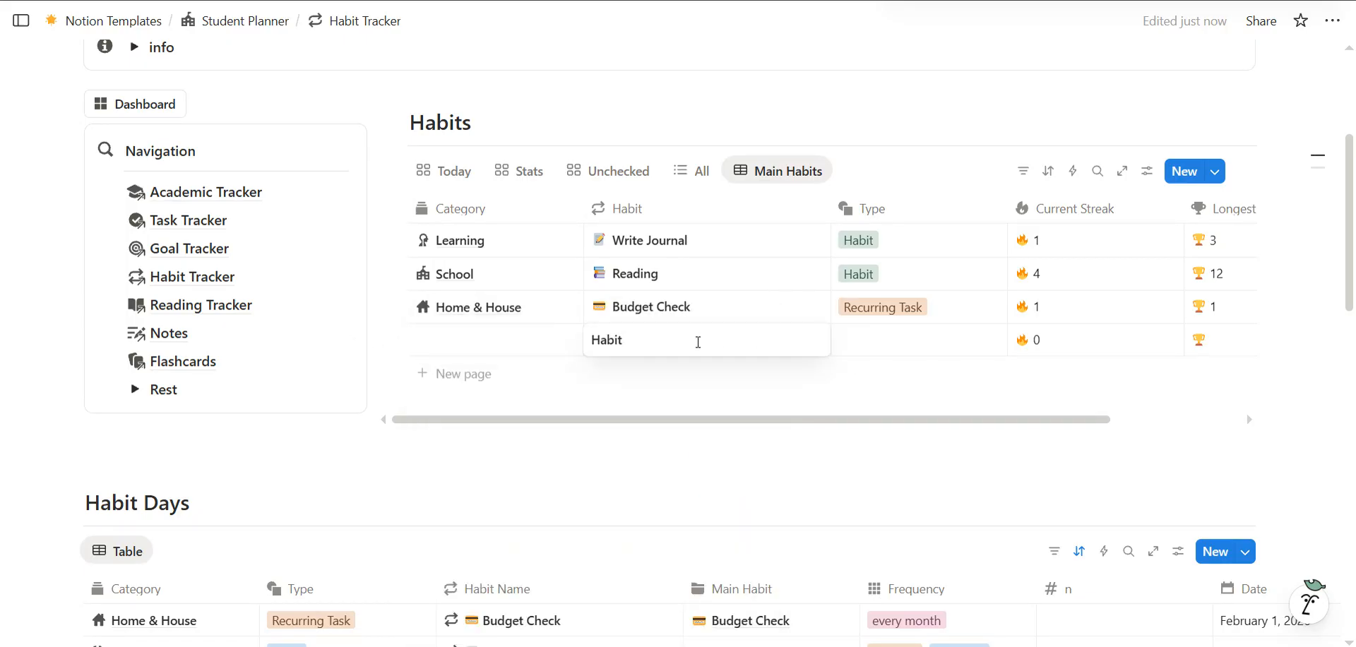
{"action": "key", "text": "ctrl+a"}
{"action": "type", "text": "Gratit"}
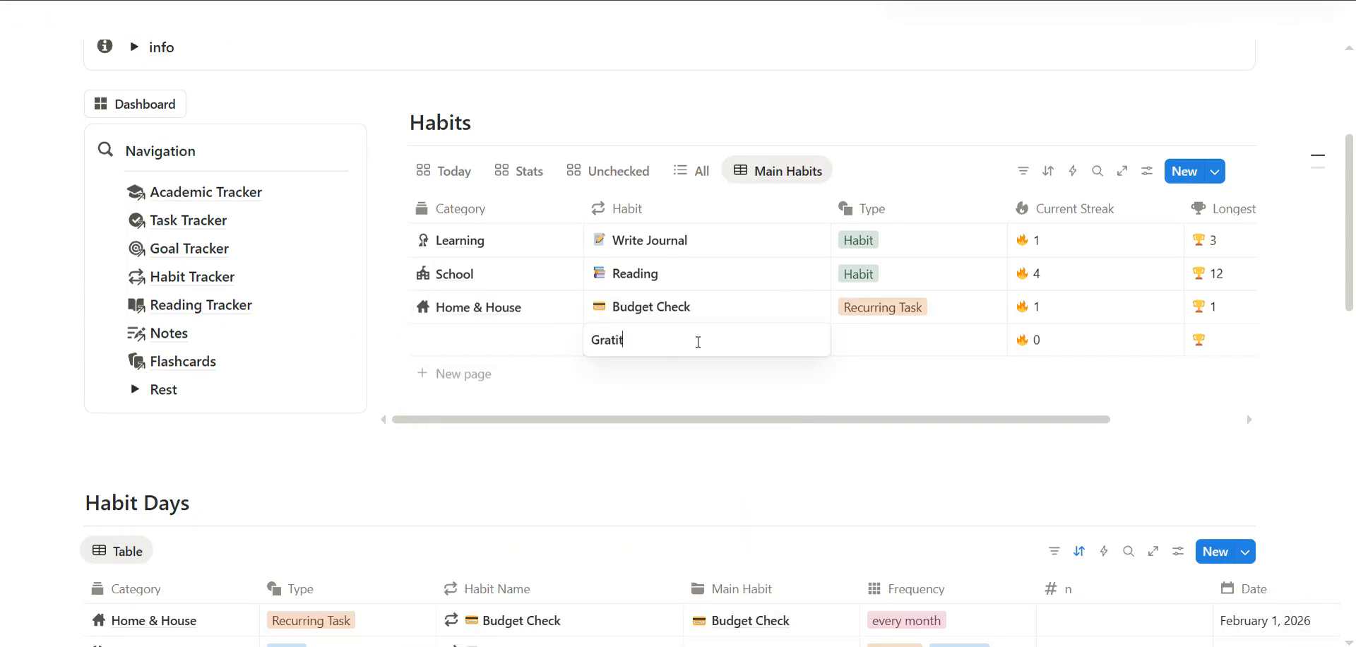
{"action": "type", "text": "ude"}
{"action": "key", "text": "Return"}
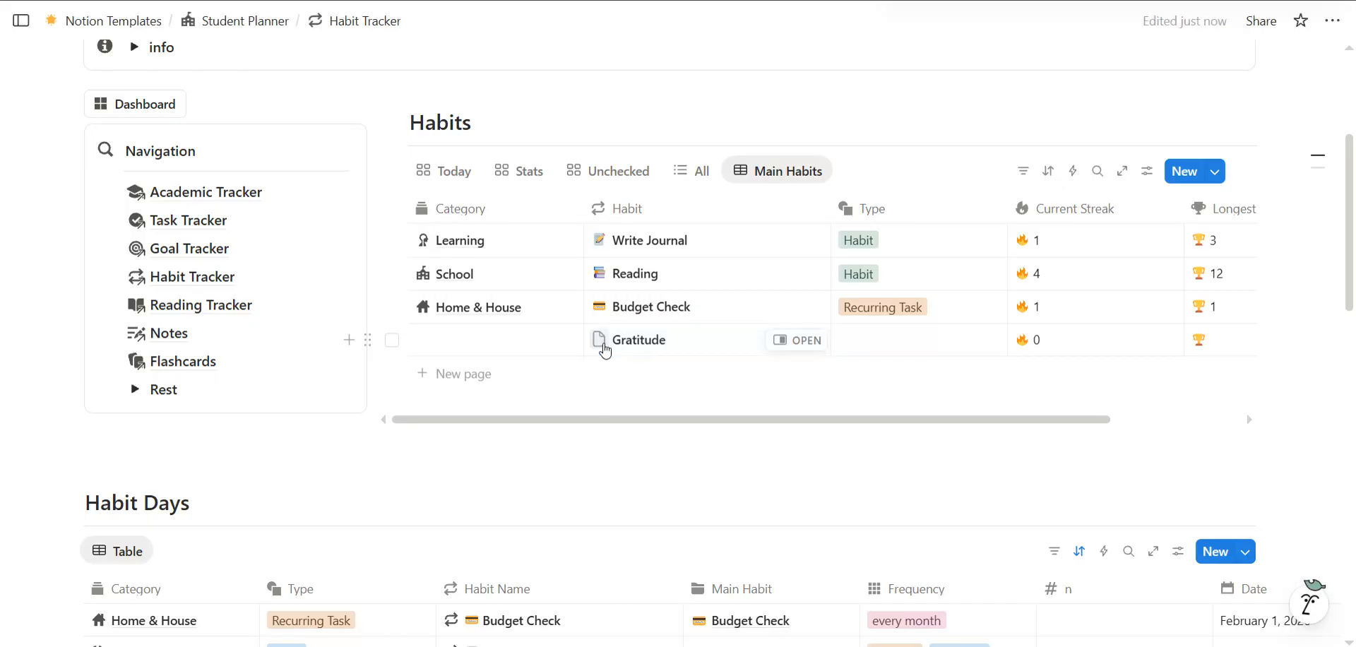
{"action": "left_click", "coordinate": [604, 348]}
{"action": "left_click", "coordinate": [756, 449]}
Set the Gratitude habit's category to Health & Fitness and its type to Habit
{"action": "left_click", "coordinate": [498, 349]}
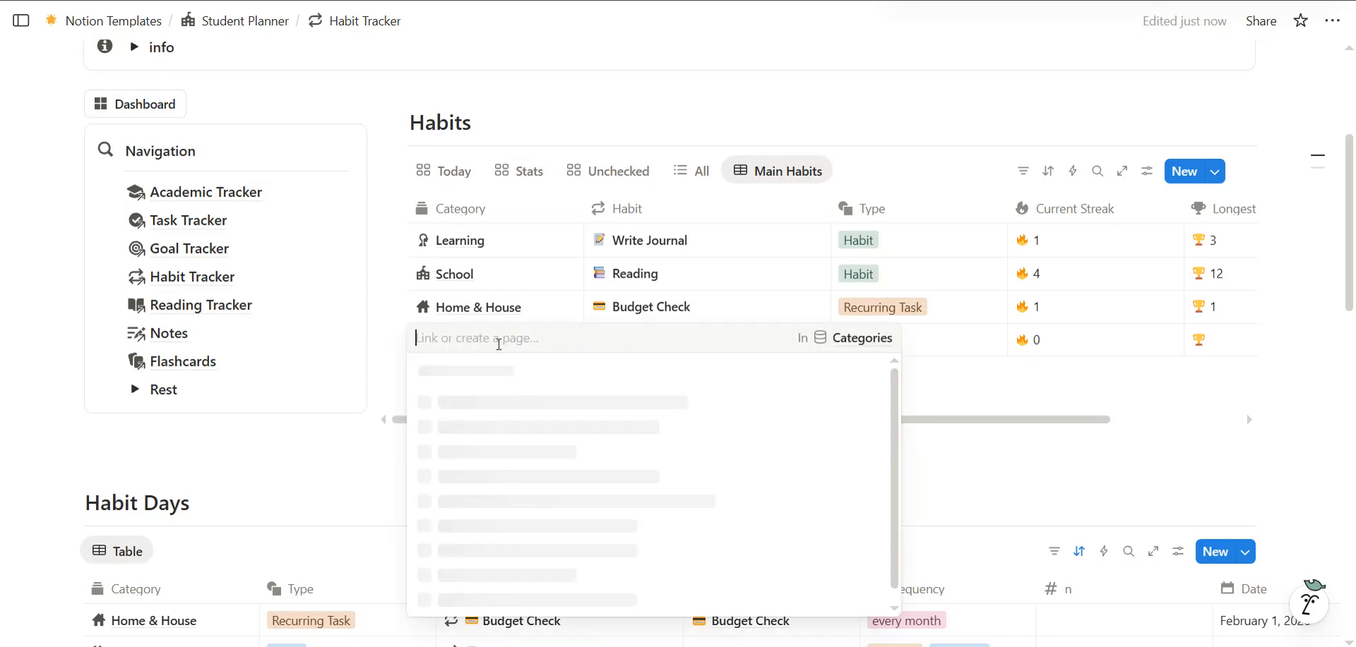
{"action": "left_click", "coordinate": [531, 523]}
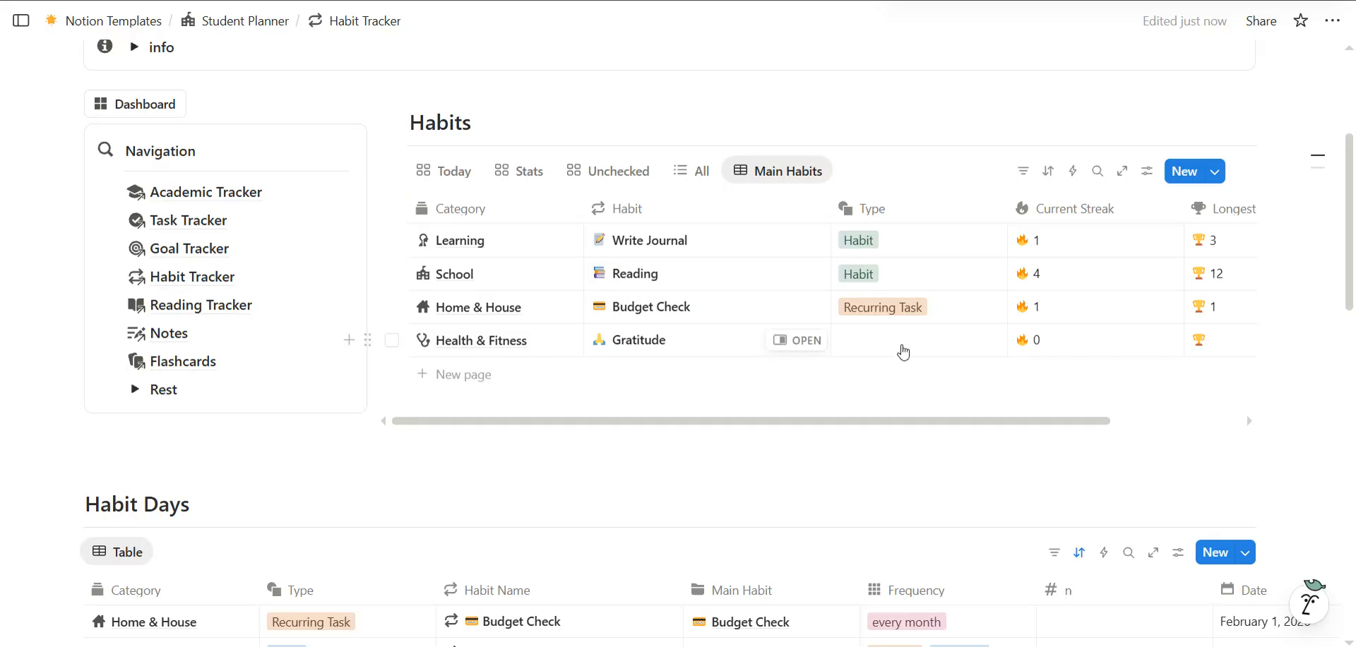
{"action": "left_click", "coordinate": [900, 349]}
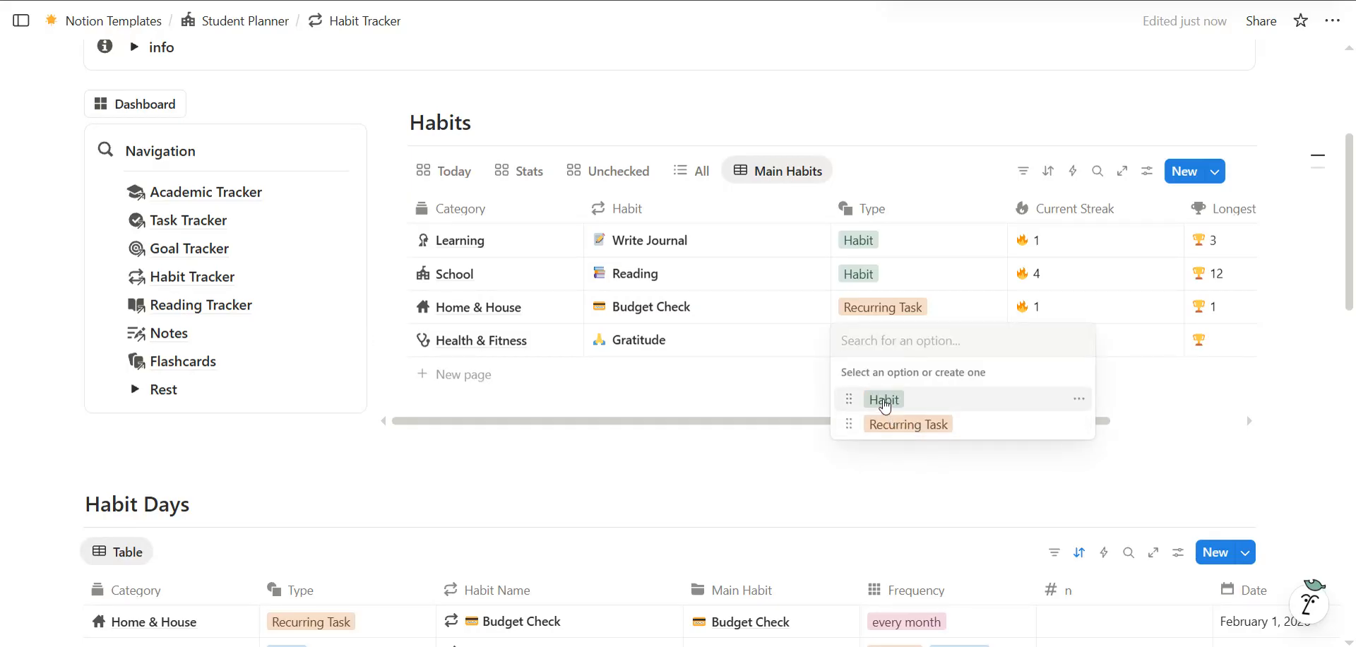
{"action": "left_click", "coordinate": [889, 403]}
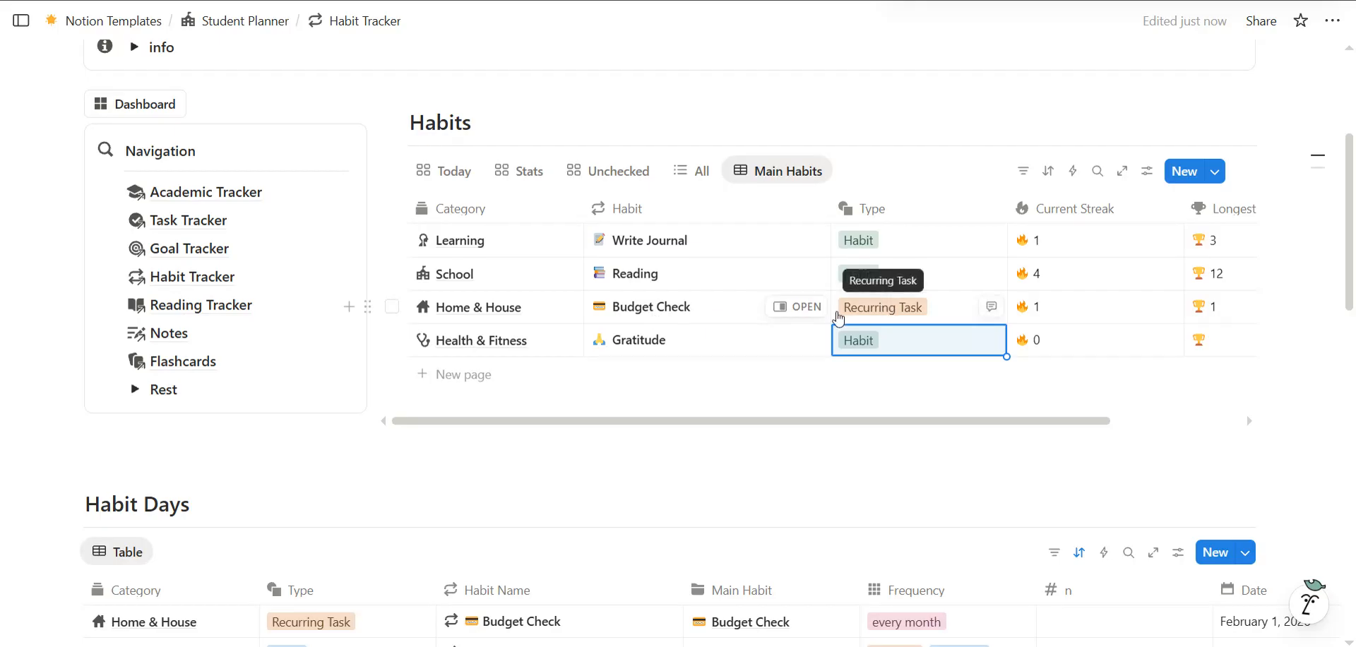
{"action": "scroll", "coordinate": [848, 338], "scroll_direction": "right", "scroll_amount": 3}
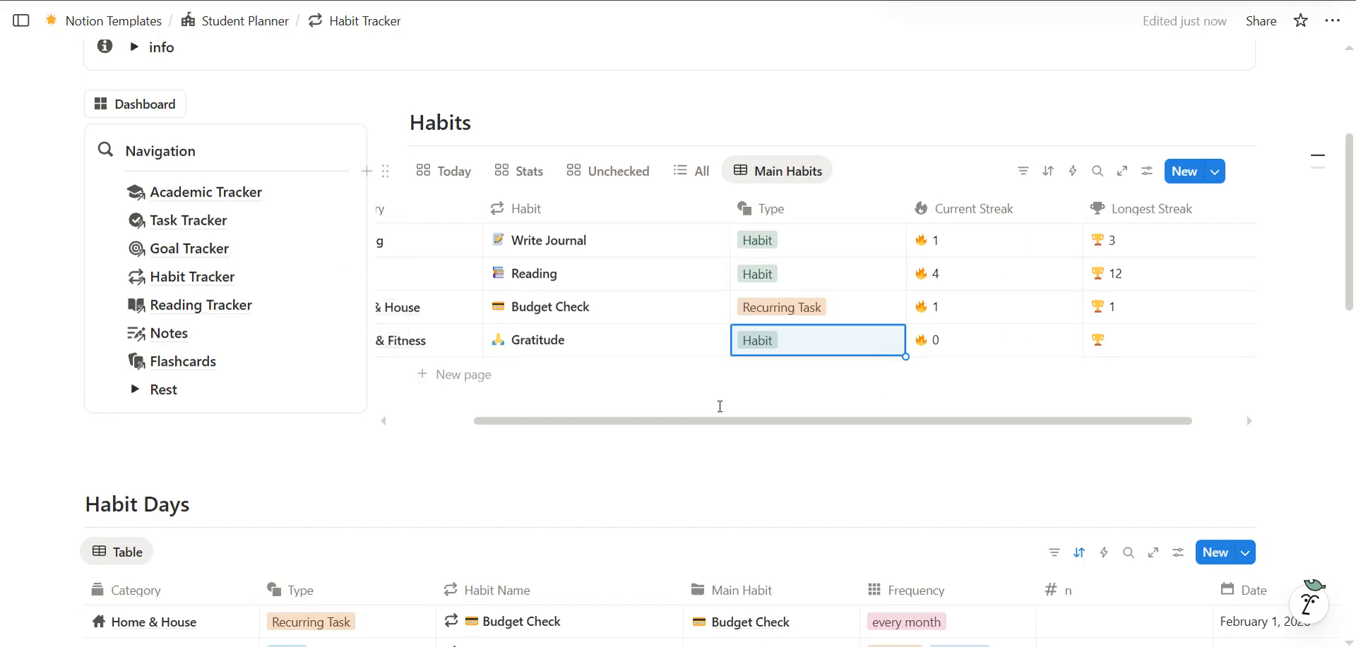
{"action": "scroll", "coordinate": [718, 403], "scroll_direction": "left", "scroll_amount": 2}
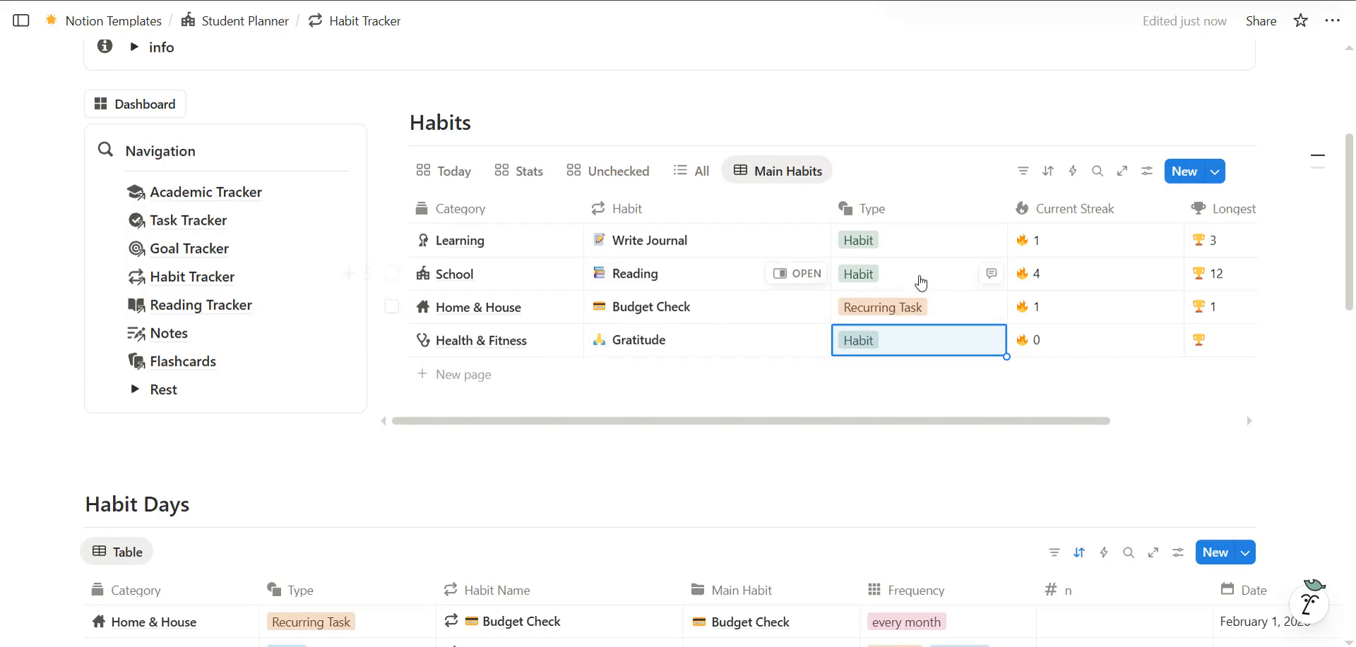
{"action": "left_click", "coordinate": [892, 346]}
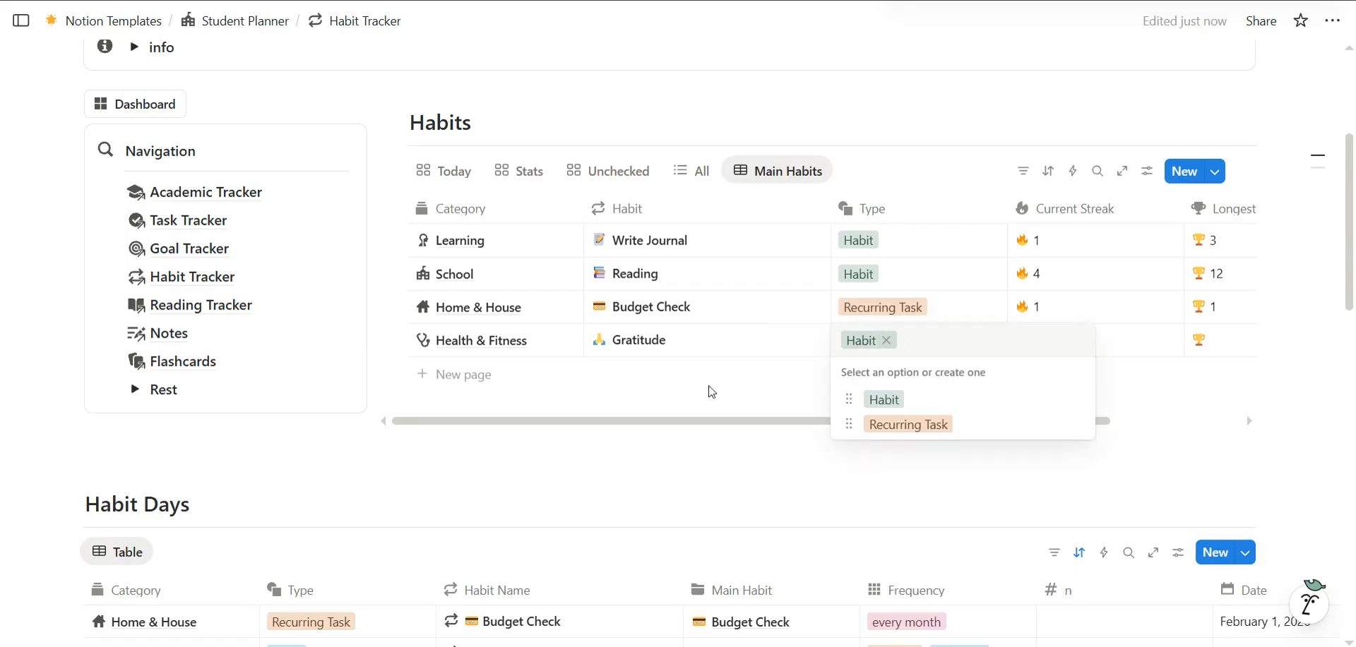
{"action": "key", "text": "Escape"}
Add a new entry named "Gratitude" at the end of the Habit Days table
{"action": "scroll", "coordinate": [712, 391], "scroll_direction": "down", "scroll_amount": 12}
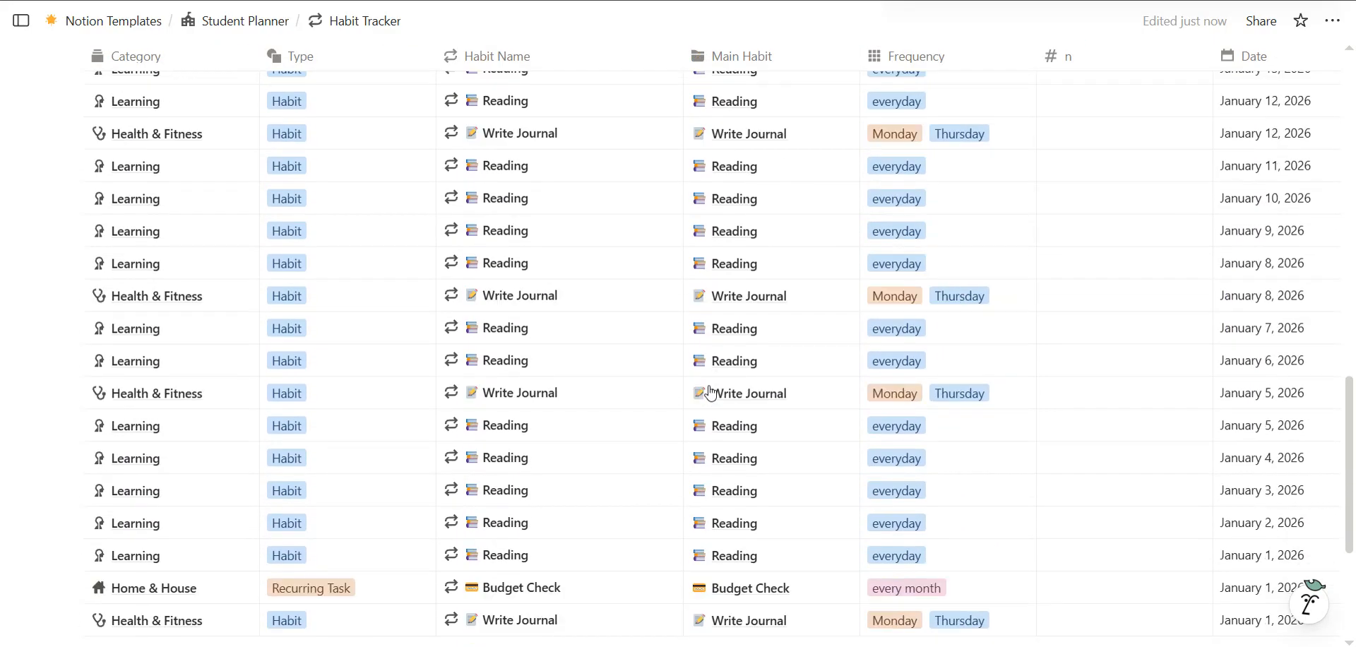
{"action": "scroll", "coordinate": [711, 391], "scroll_direction": "down", "scroll_amount": 4}
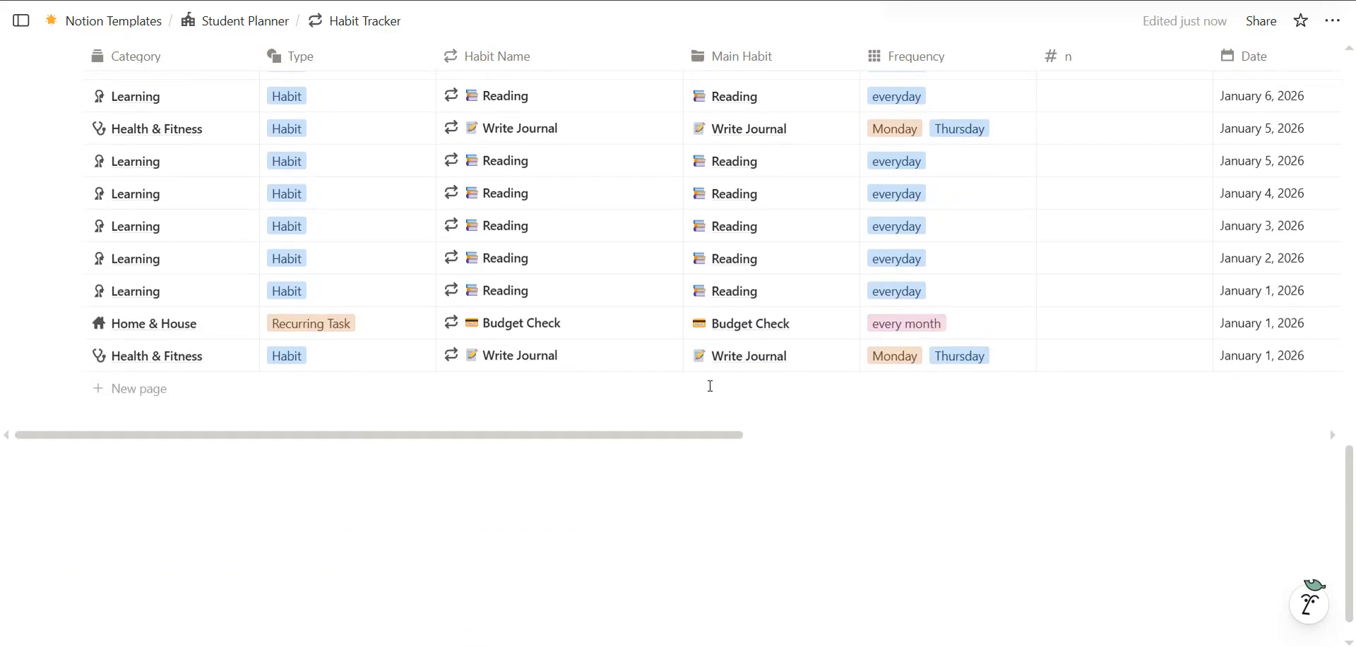
{"action": "left_click", "coordinate": [135, 389]}
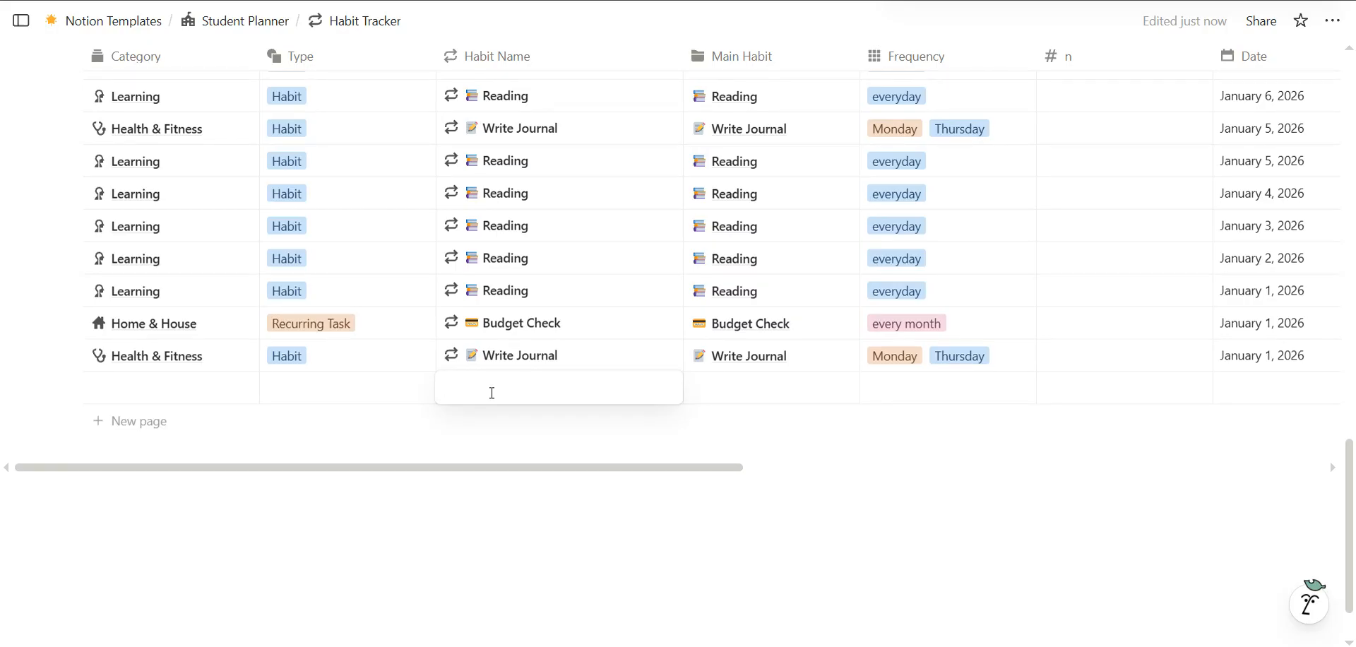
{"action": "type", "text": "Gra"}
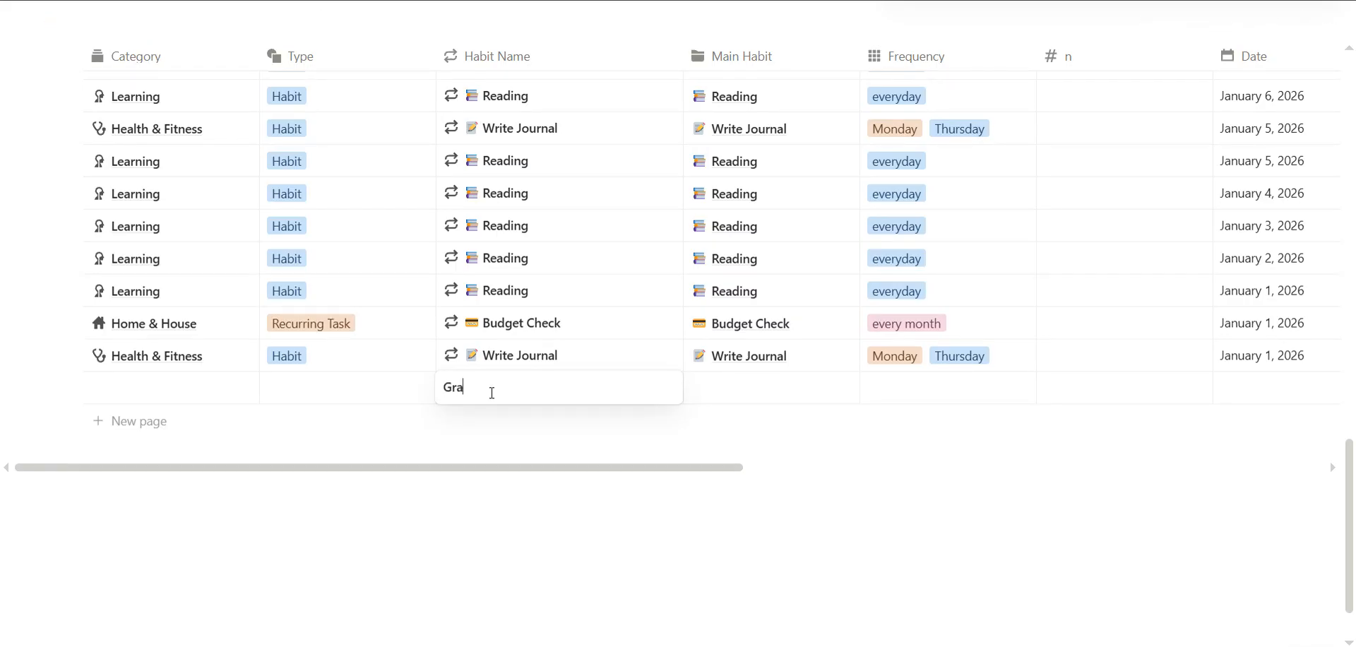
{"action": "type", "text": "titude"}
{"action": "key", "text": "Return"}
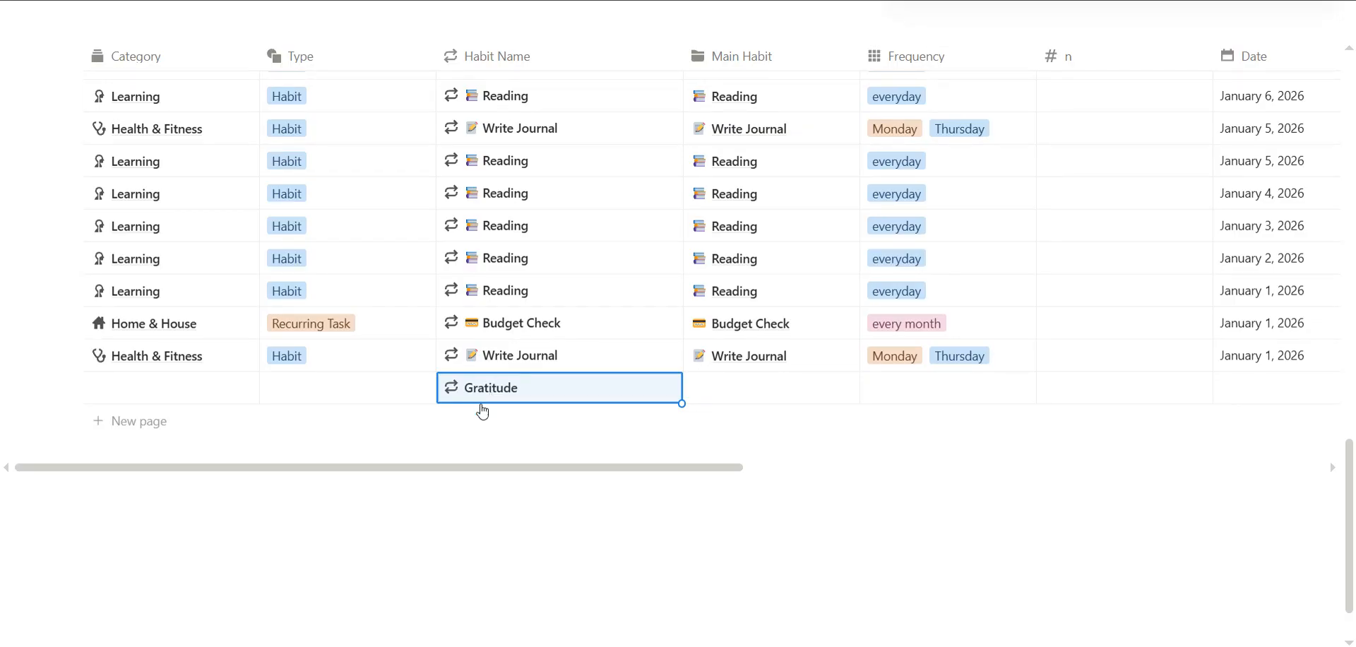
Try to look up an emoji with ":grati" in the blank line below the Habit Days table
{"action": "left_click", "coordinate": [323, 506]}
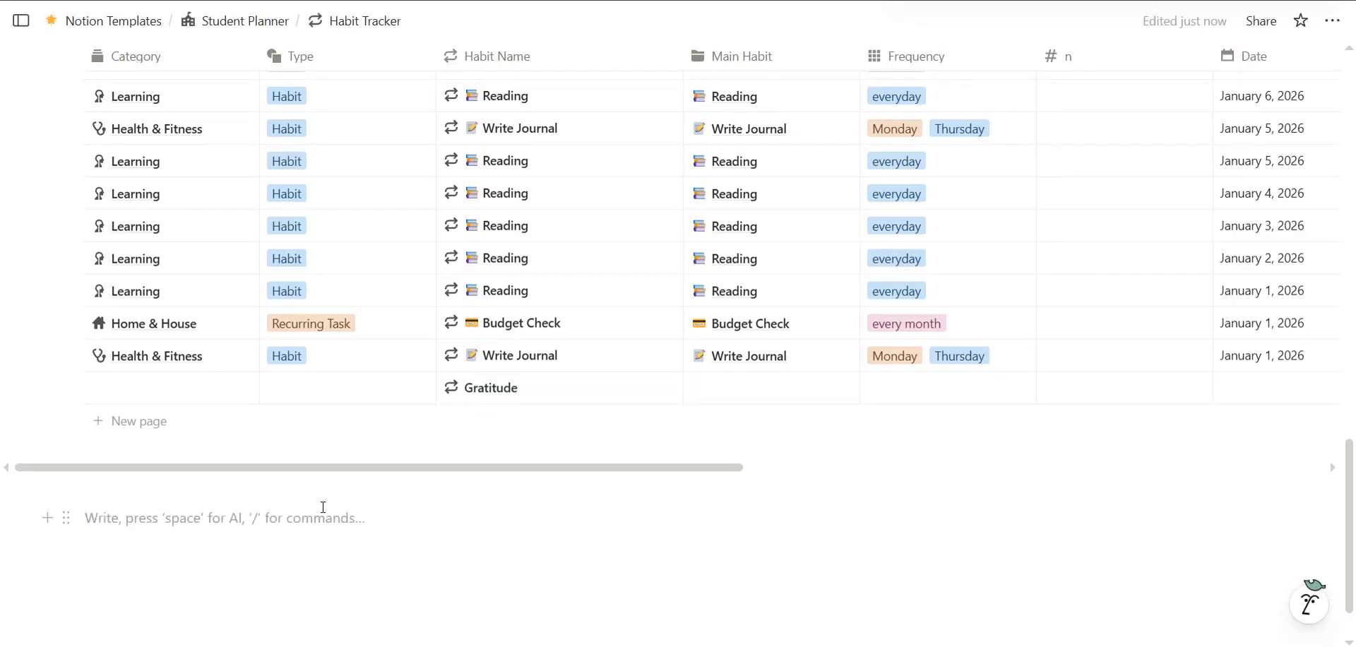
{"action": "type", "text": ":"}
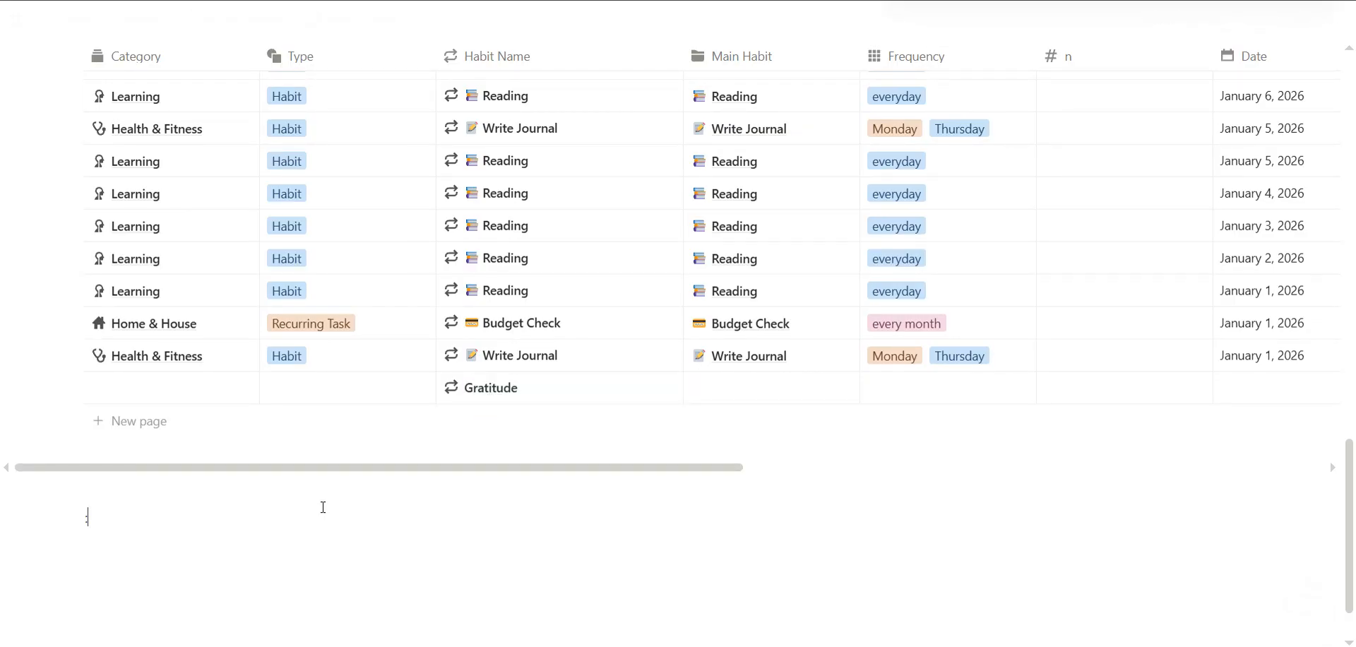
{"action": "type", "text": "grati"}
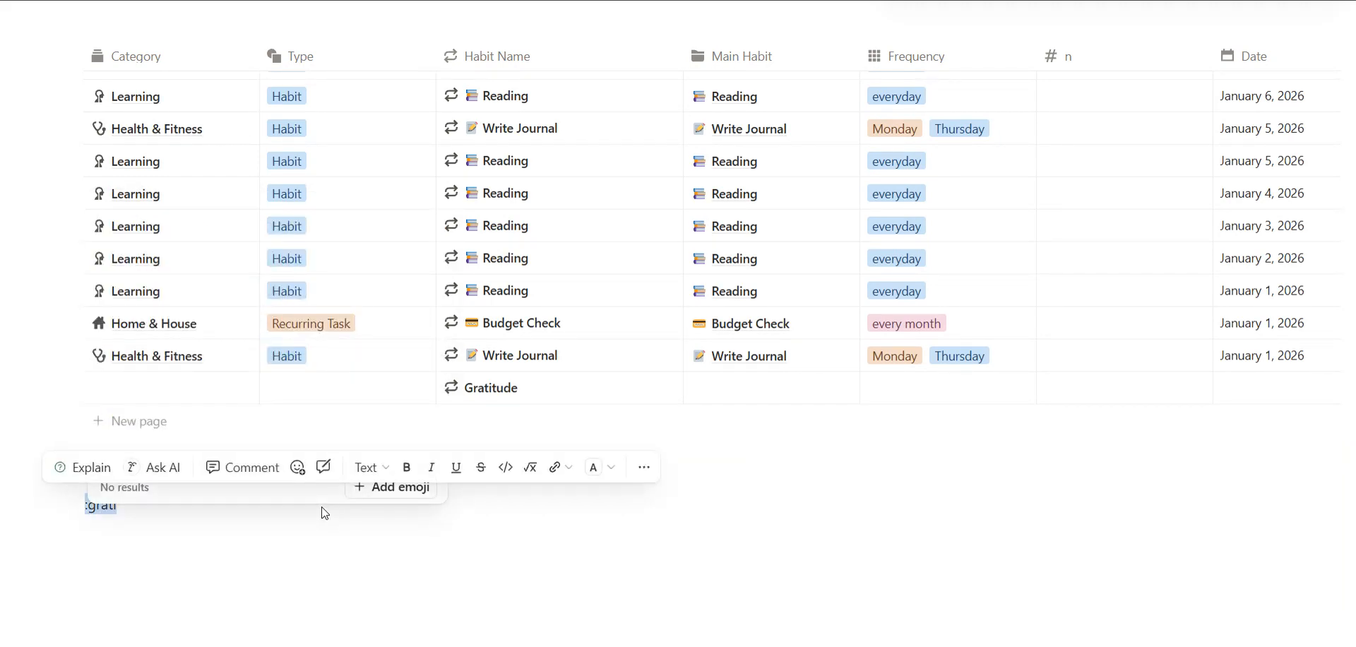
Replace the text below the Habit Days table with the folded hands emoji, found by looking up ":hand"
{"action": "left_click", "coordinate": [172, 534]}
{"action": "key", "text": "ctrl+a"}
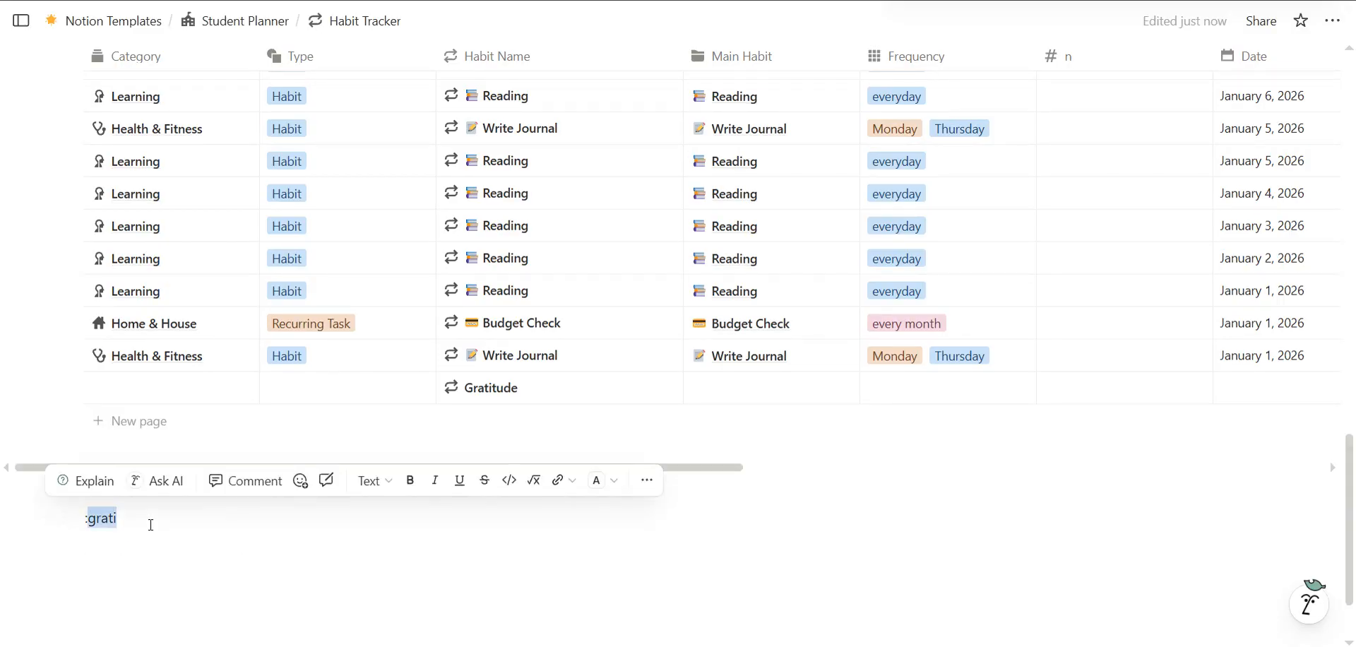
{"action": "type", "text": ":hand"}
{"action": "key", "text": "ctrl+a"}
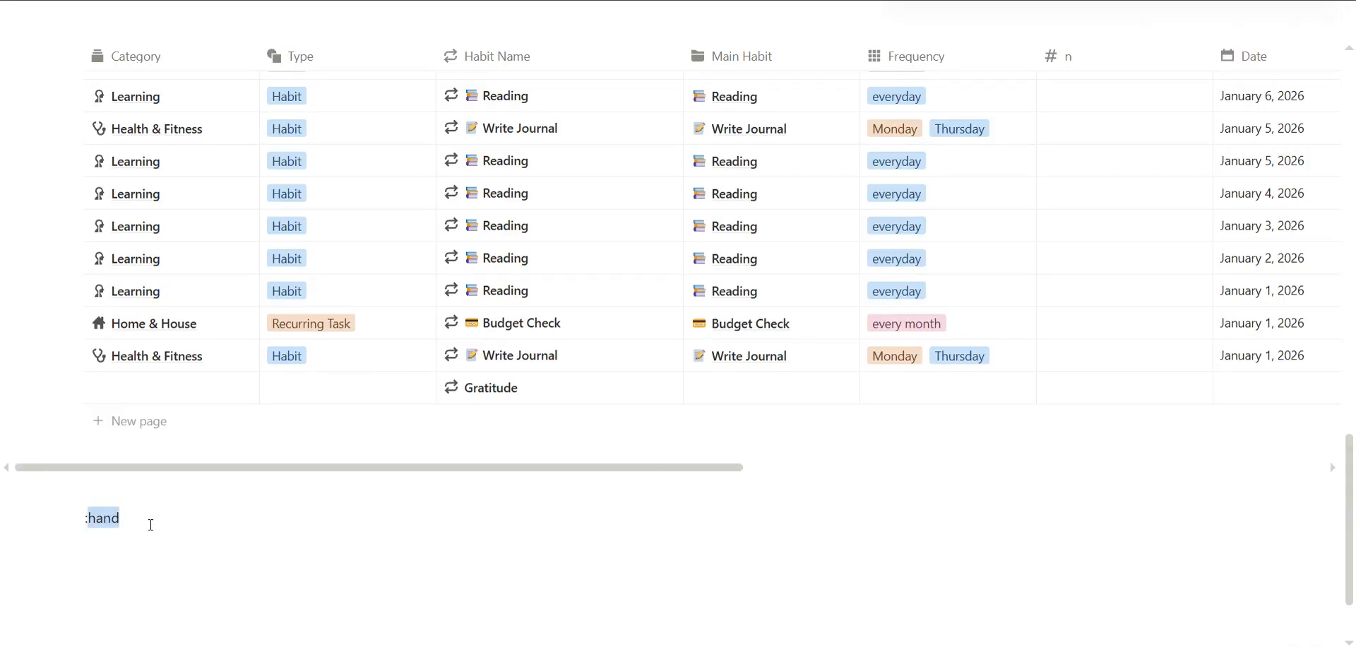
{"action": "key", "text": "BackSpace"}
{"action": "type", "text": ":hand"}
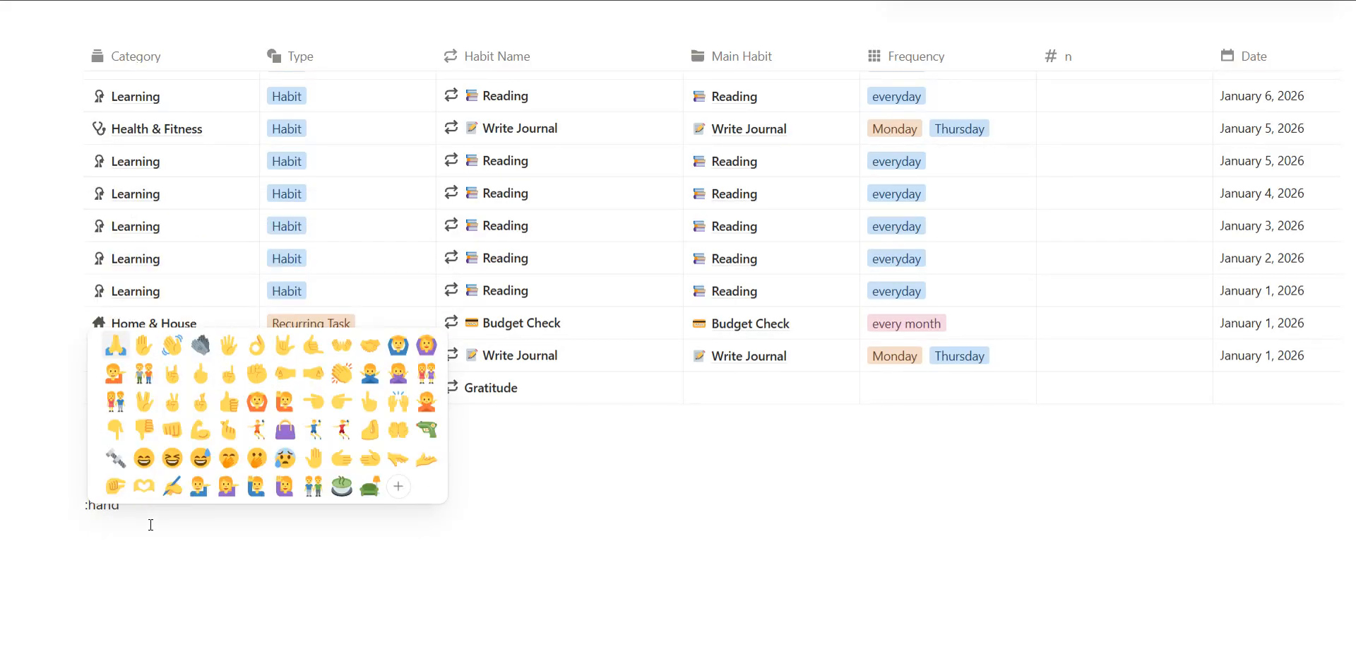
{"action": "left_click", "coordinate": [115, 347]}
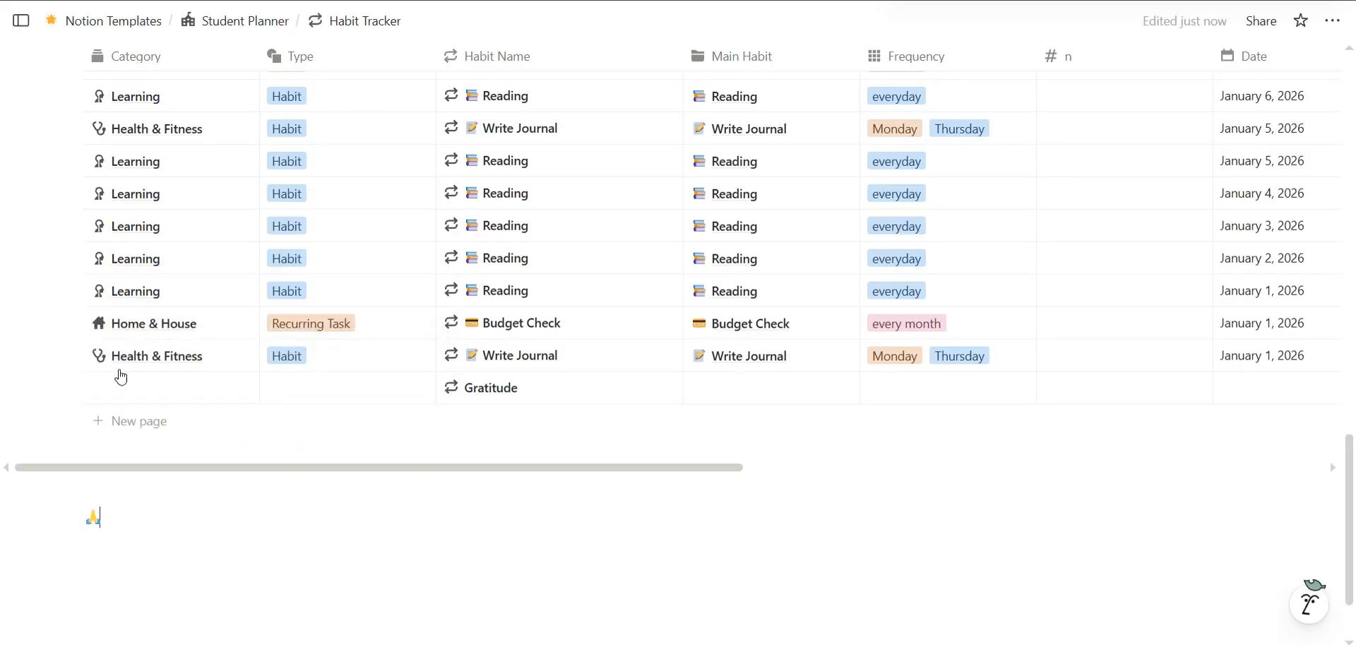
Move the folded hands emoji from below the table to the front of the Gratitude entry's name in Habit Days
{"action": "key", "text": "shift+Left"}
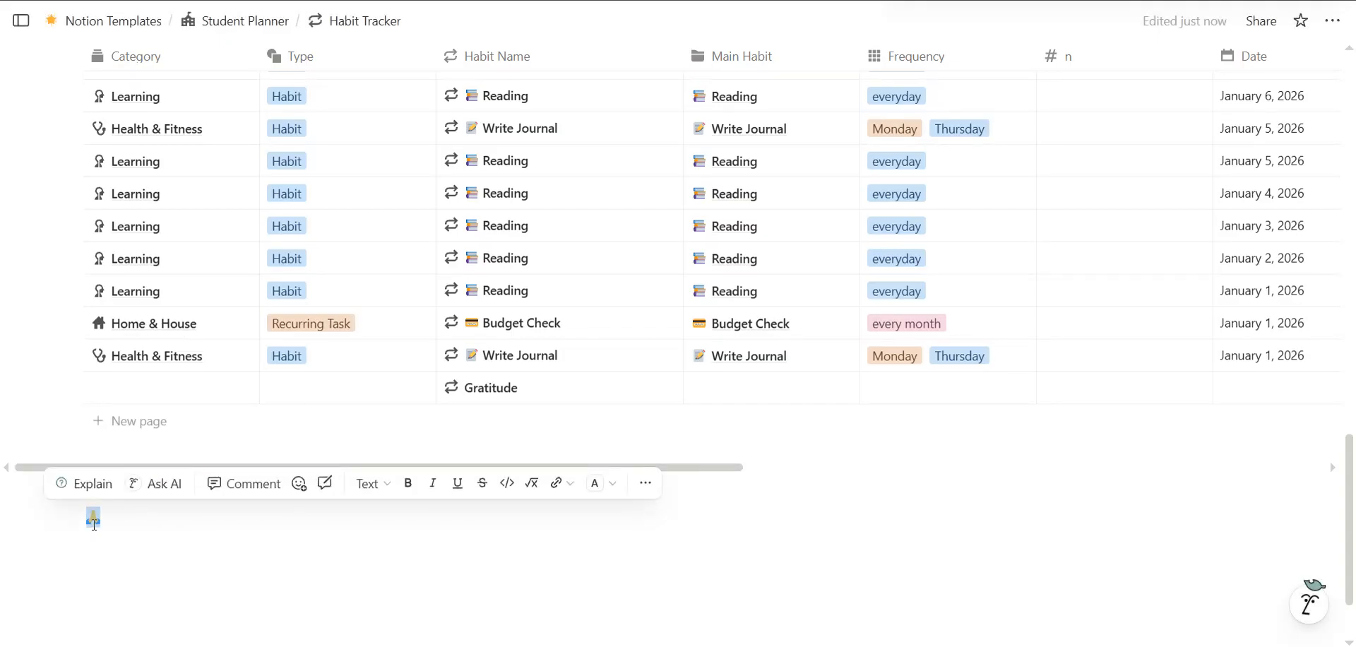
{"action": "key", "text": "ctrl+x"}
{"action": "scroll", "coordinate": [296, 451], "scroll_direction": "up", "scroll_amount": 10}
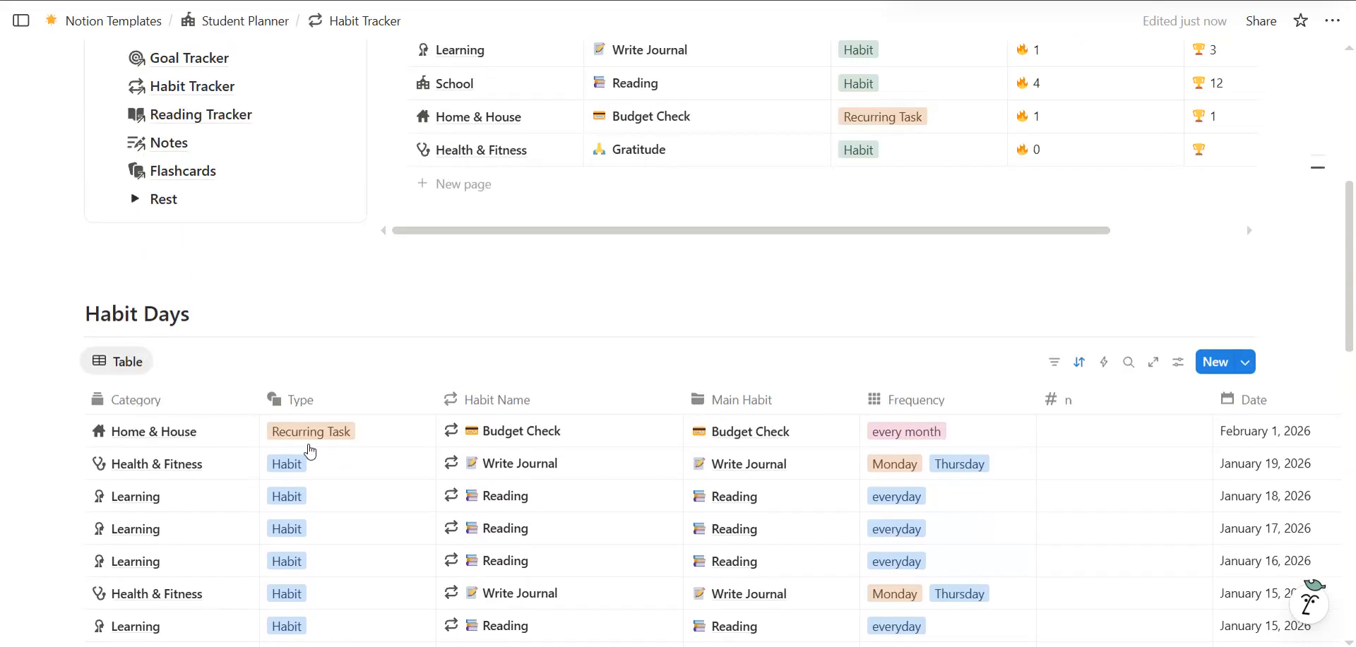
{"action": "scroll", "coordinate": [308, 451], "scroll_direction": "up", "scroll_amount": 4}
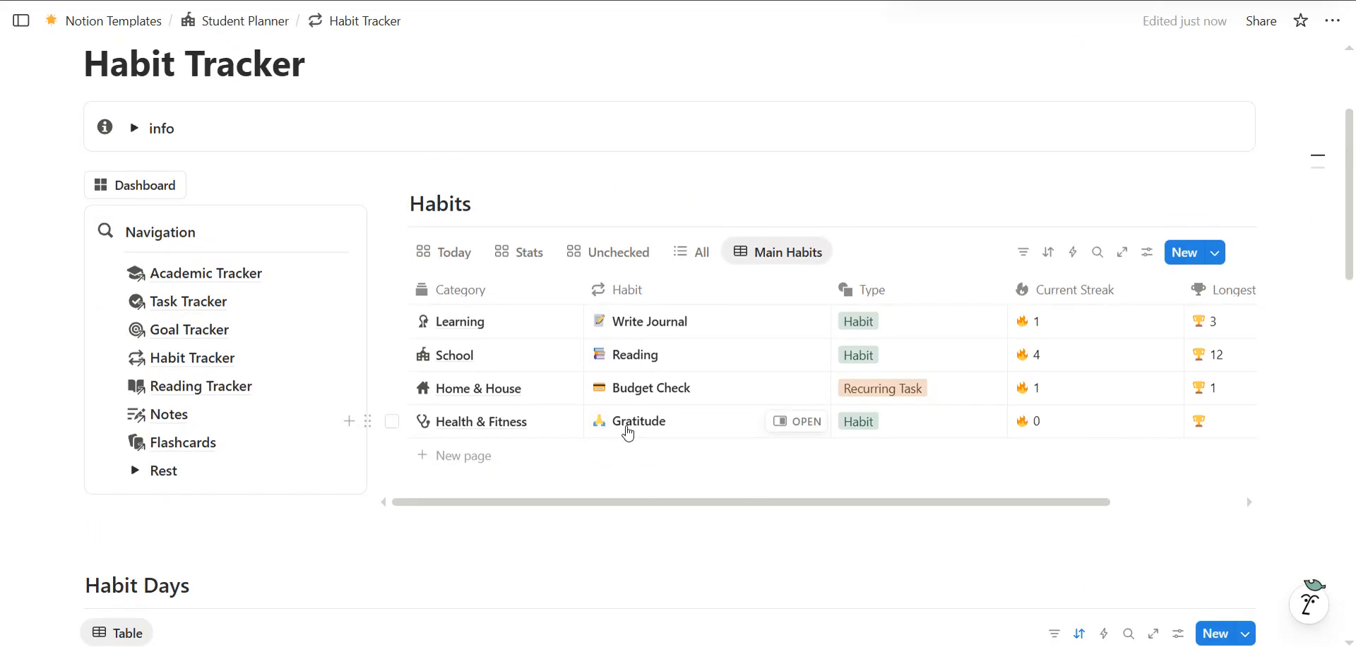
{"action": "scroll", "coordinate": [628, 432], "scroll_direction": "down", "scroll_amount": 15}
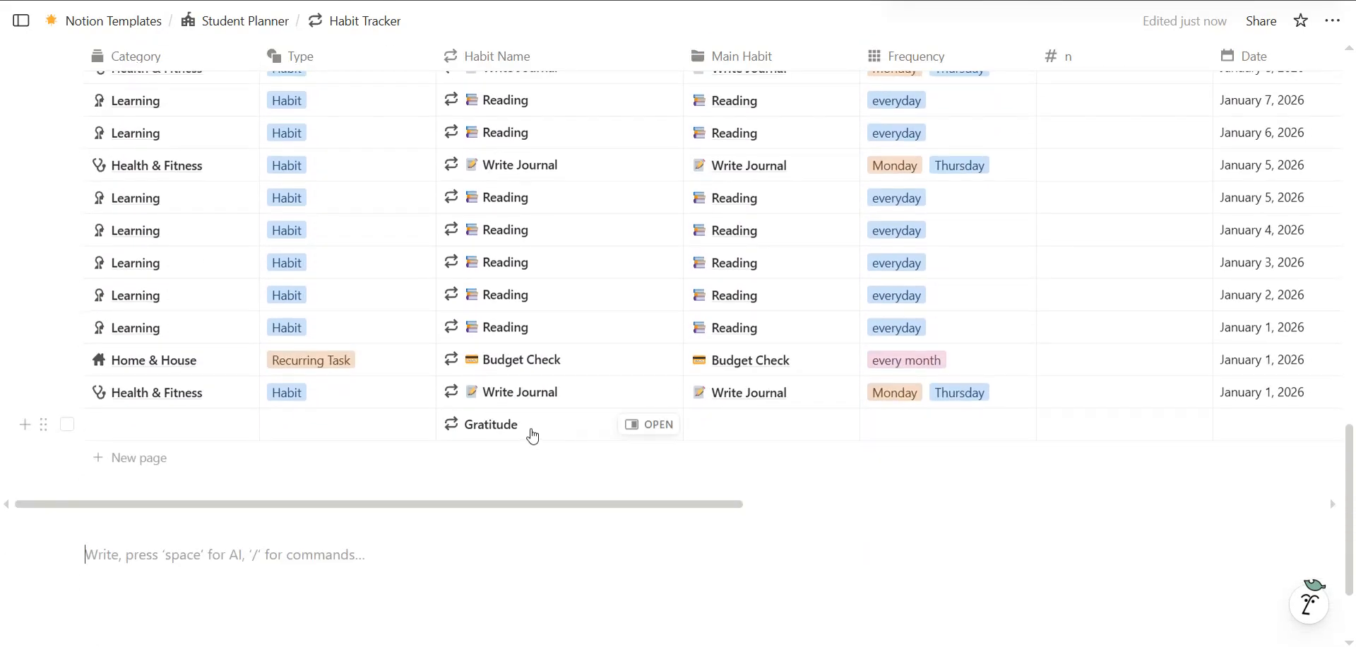
{"action": "left_click", "coordinate": [531, 430]}
{"action": "key", "text": "ctrl+v"}
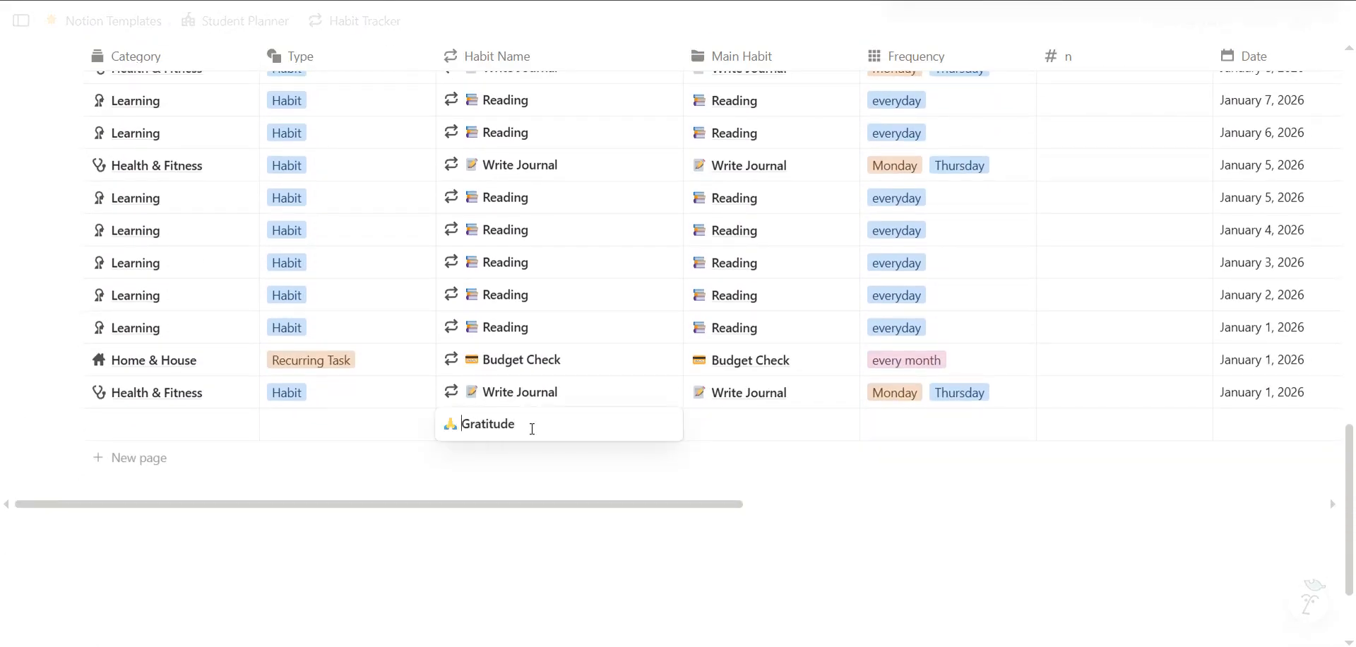
{"action": "key", "text": "Return"}
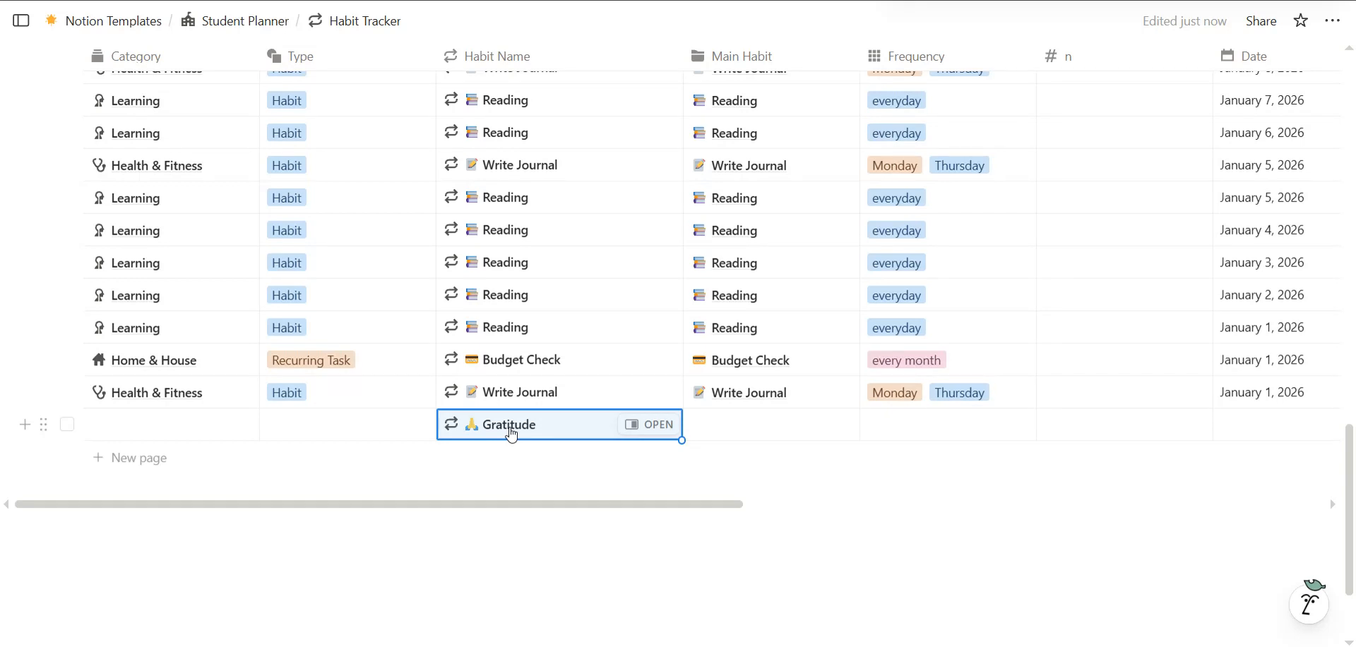
Link the Gratitude entry in the Habit Days table to the Gratitude page as its Main Habit
{"action": "left_click", "coordinate": [511, 428]}
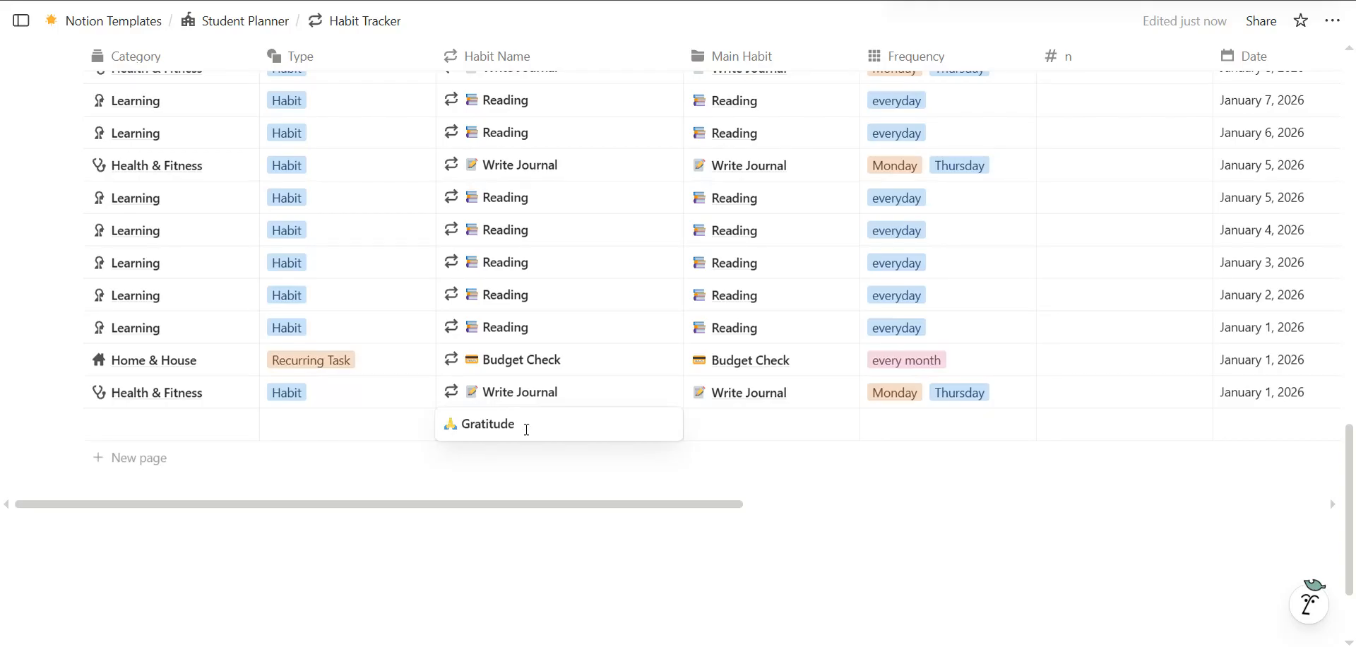
{"action": "key", "text": "Escape"}
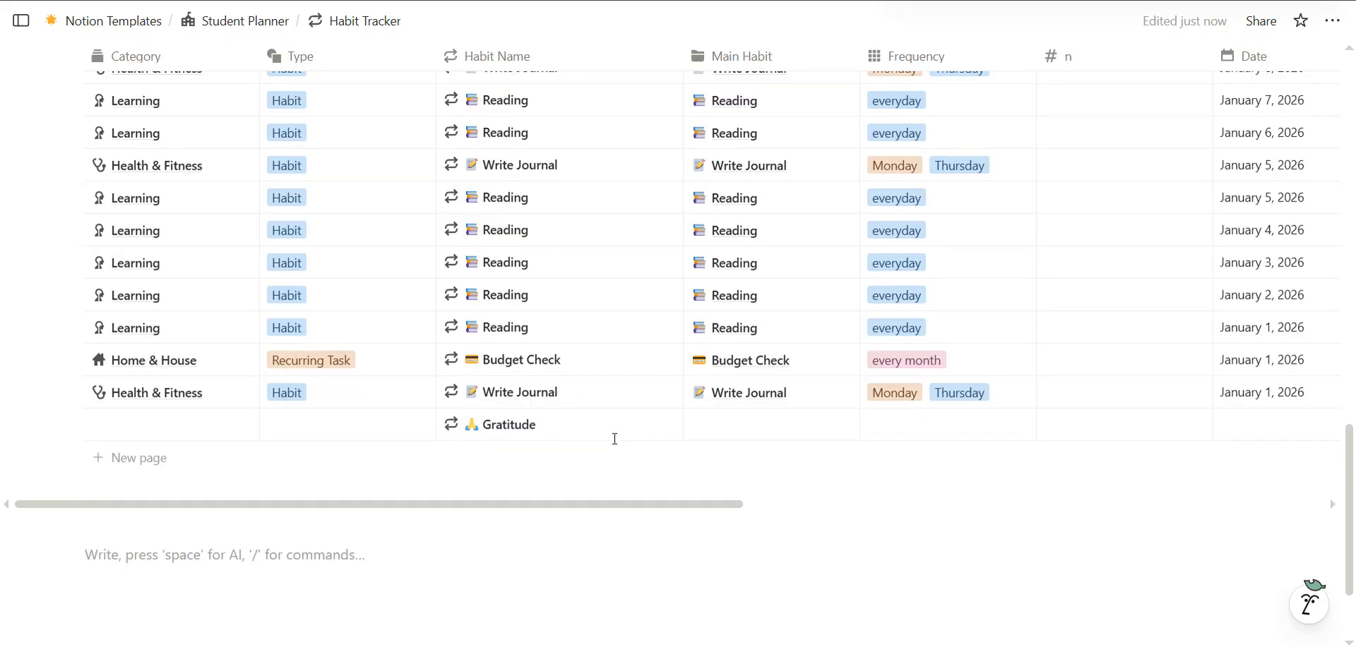
{"action": "left_click", "coordinate": [718, 431]}
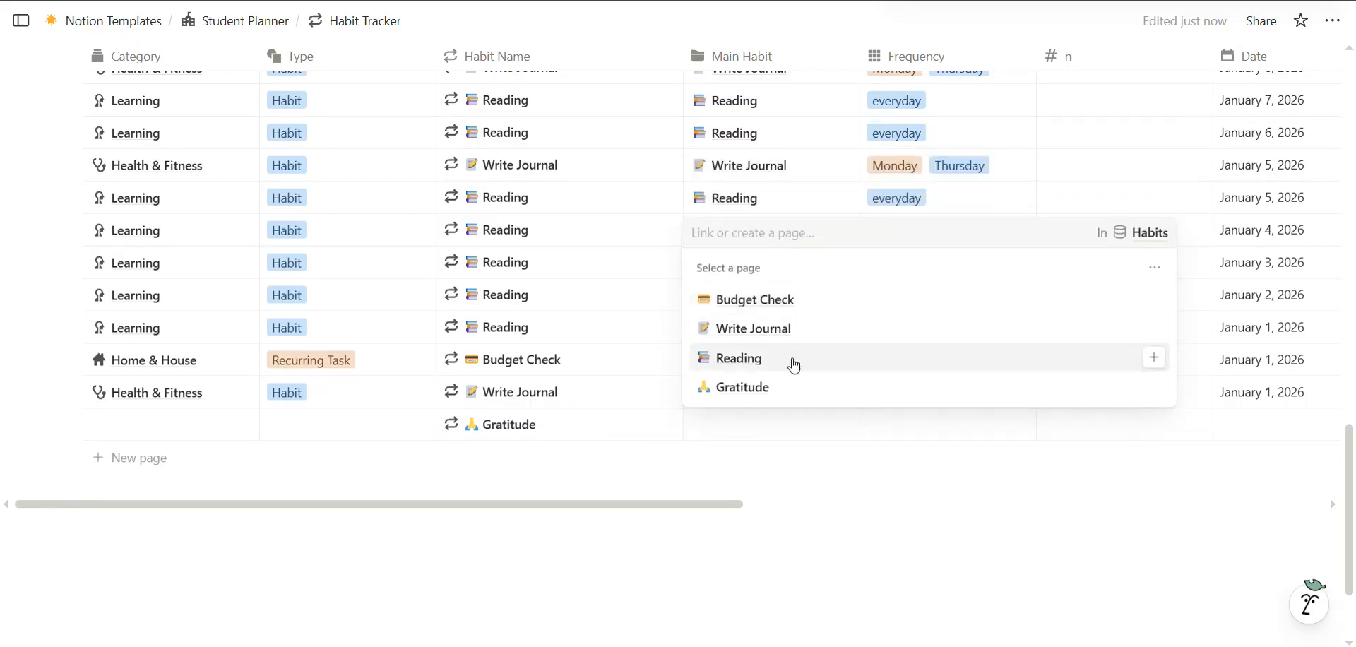
{"action": "left_click", "coordinate": [742, 387]}
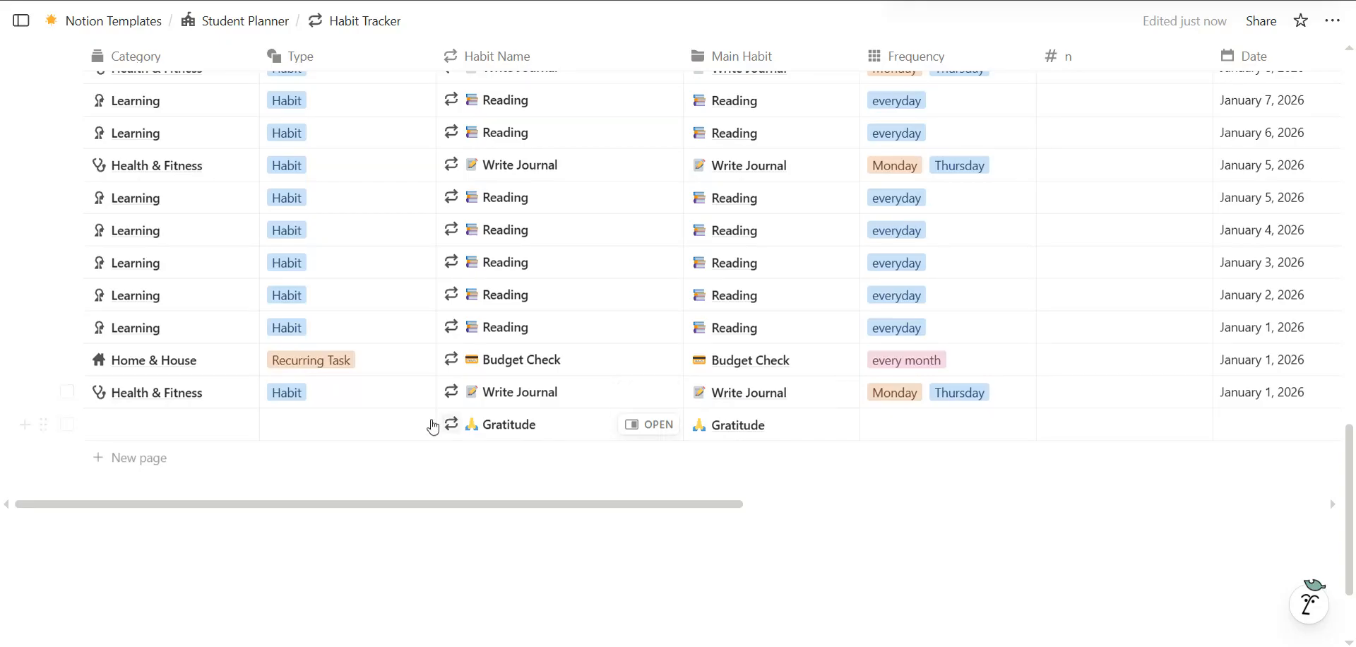
Set the Gratitude entry's Type to Habit and its Category to Health & Fitness
{"action": "left_click", "coordinate": [346, 425]}
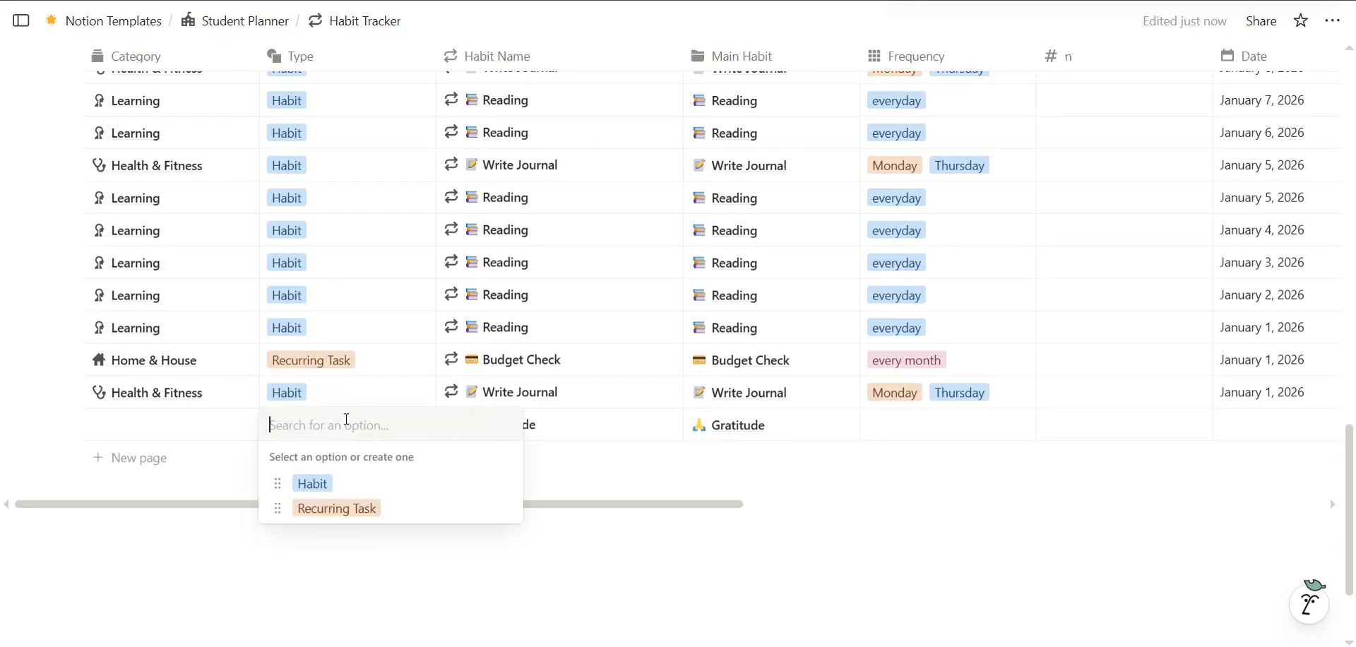
{"action": "left_click", "coordinate": [321, 484]}
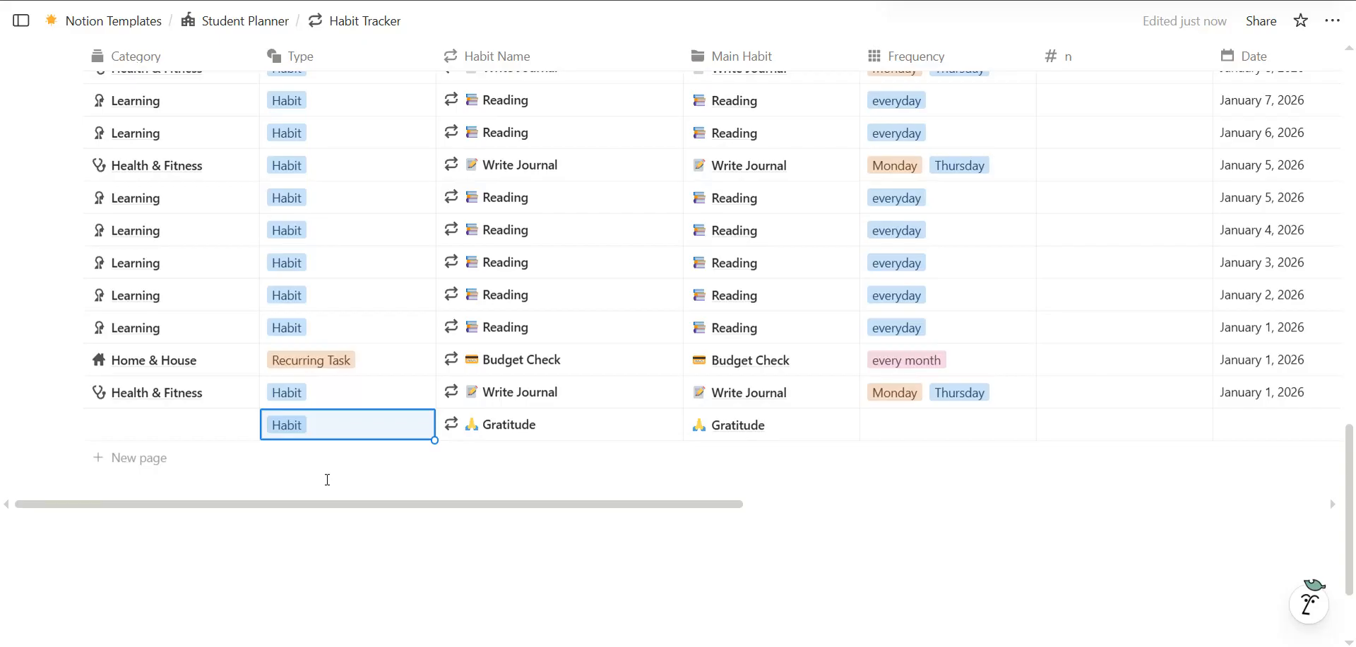
{"action": "left_click", "coordinate": [153, 427]}
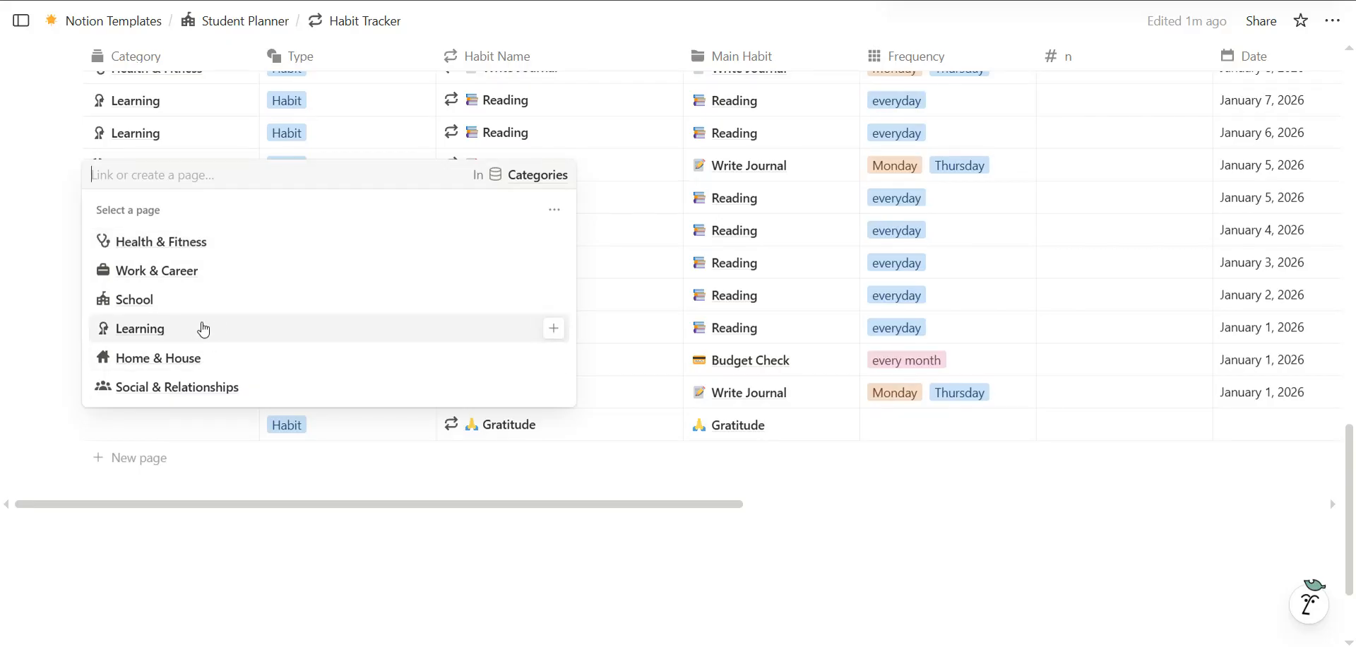
{"action": "left_click", "coordinate": [177, 245]}
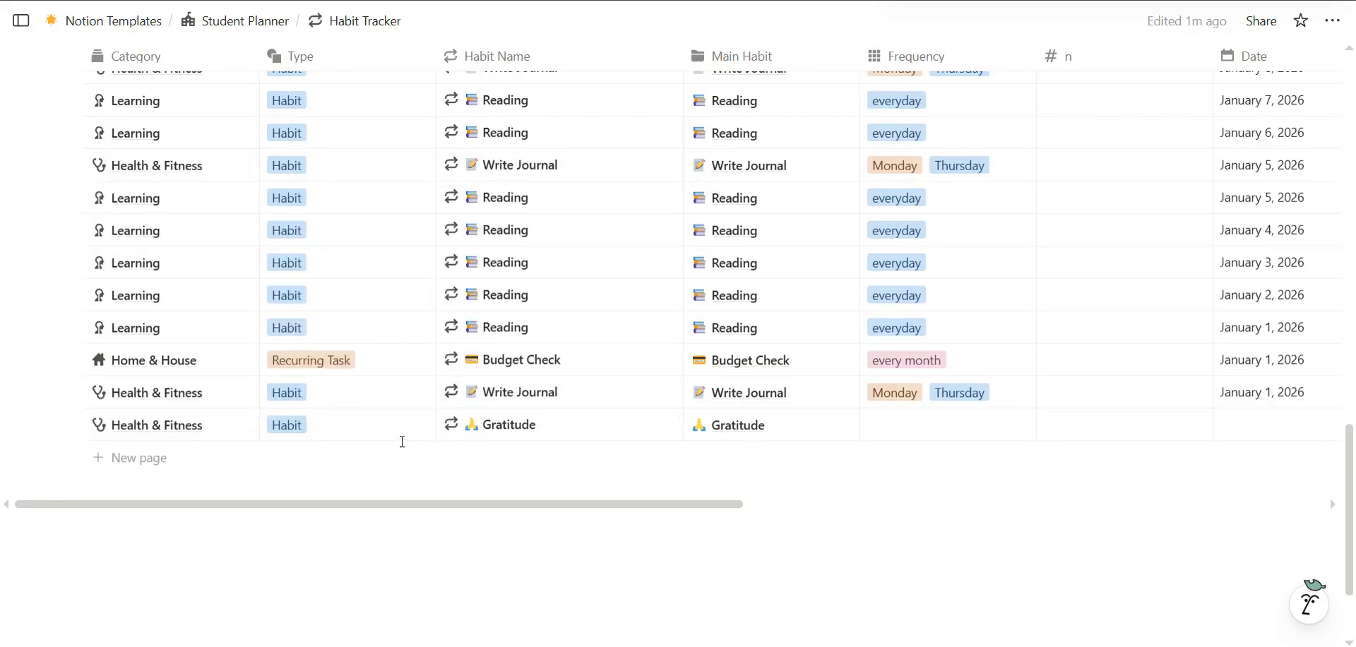
Set the Gratitude entry's Frequency to Monday, Friday and Sunday
{"action": "left_click", "coordinate": [910, 424]}
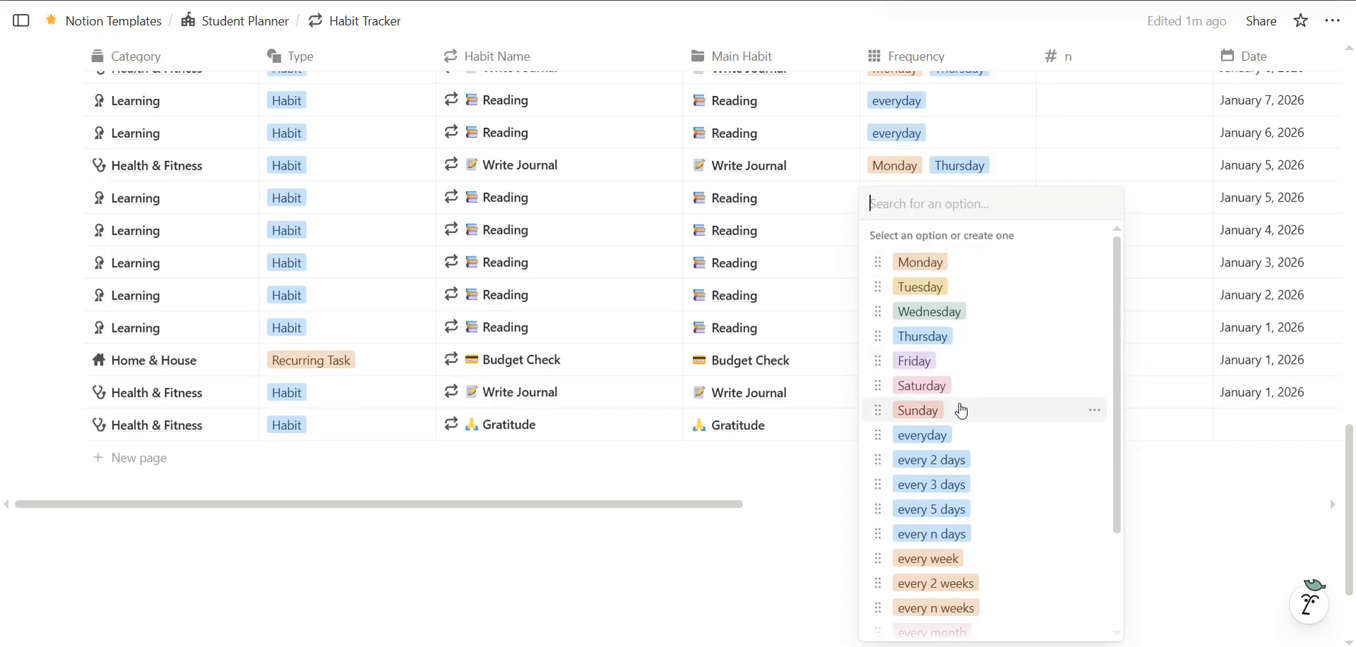
{"action": "scroll", "coordinate": [961, 406], "scroll_direction": "down", "scroll_amount": 2}
{"action": "scroll", "coordinate": [961, 318], "scroll_direction": "up", "scroll_amount": 2}
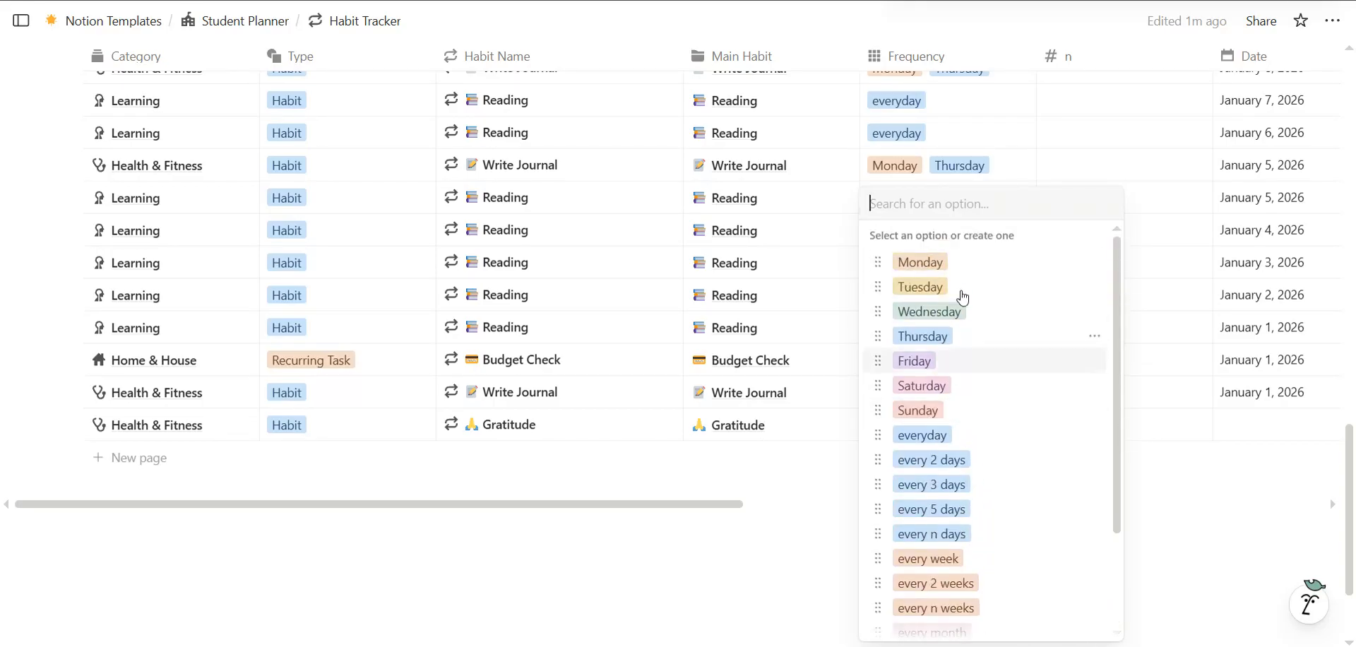
{"action": "left_click", "coordinate": [922, 262]}
{"action": "left_click", "coordinate": [960, 362]}
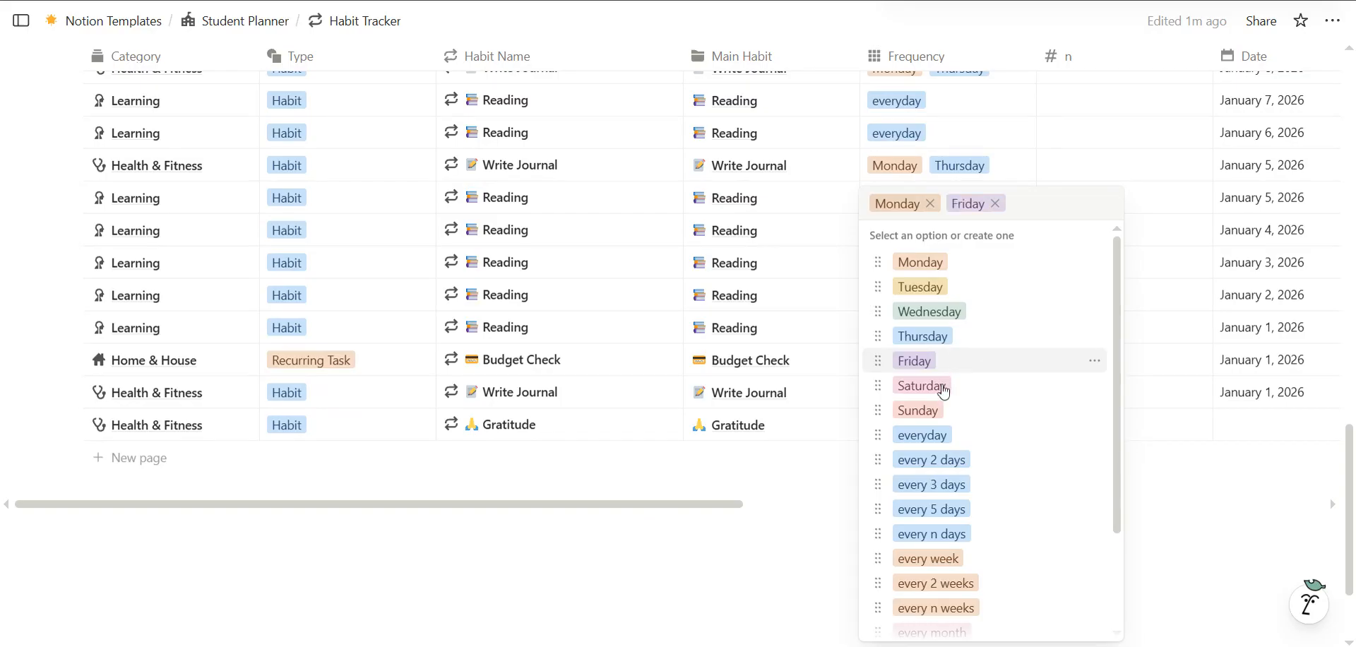
{"action": "left_click", "coordinate": [943, 410]}
{"action": "key", "text": "Escape"}
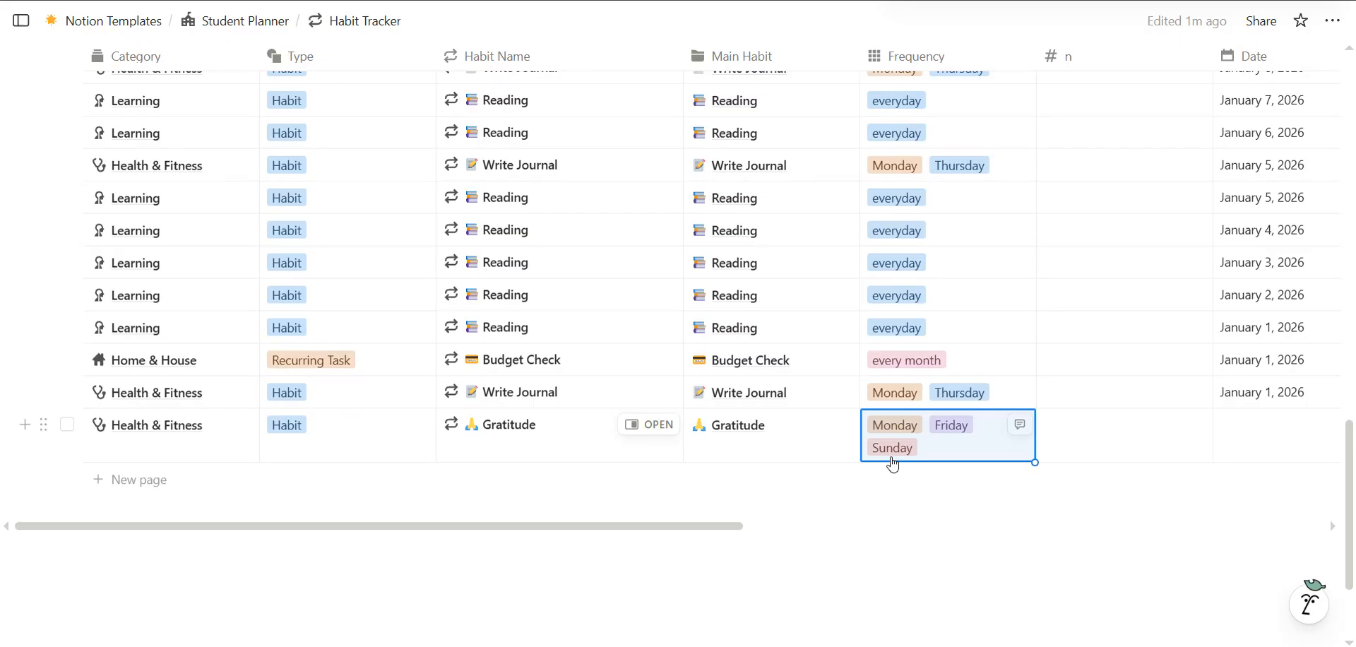
Remove the three weekdays from the Gratitude entry's Frequency and choose every week instead
{"action": "left_click", "coordinate": [961, 451]}
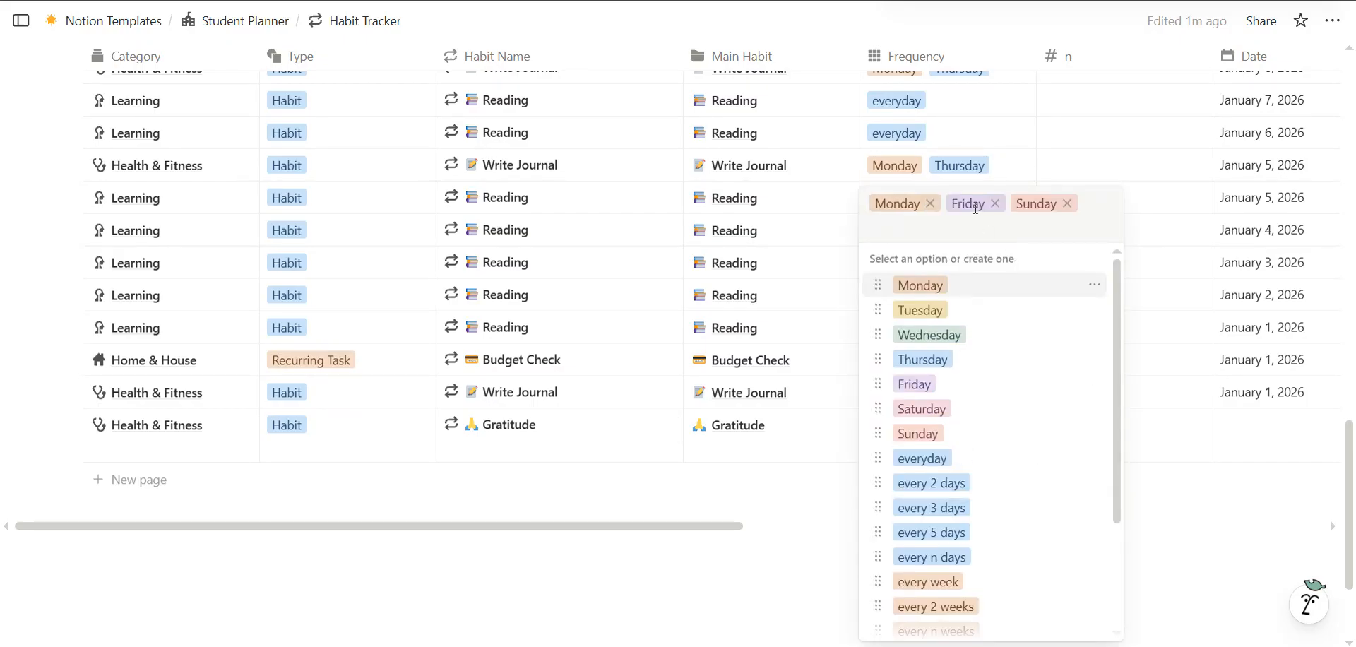
{"action": "left_click", "coordinate": [930, 204]}
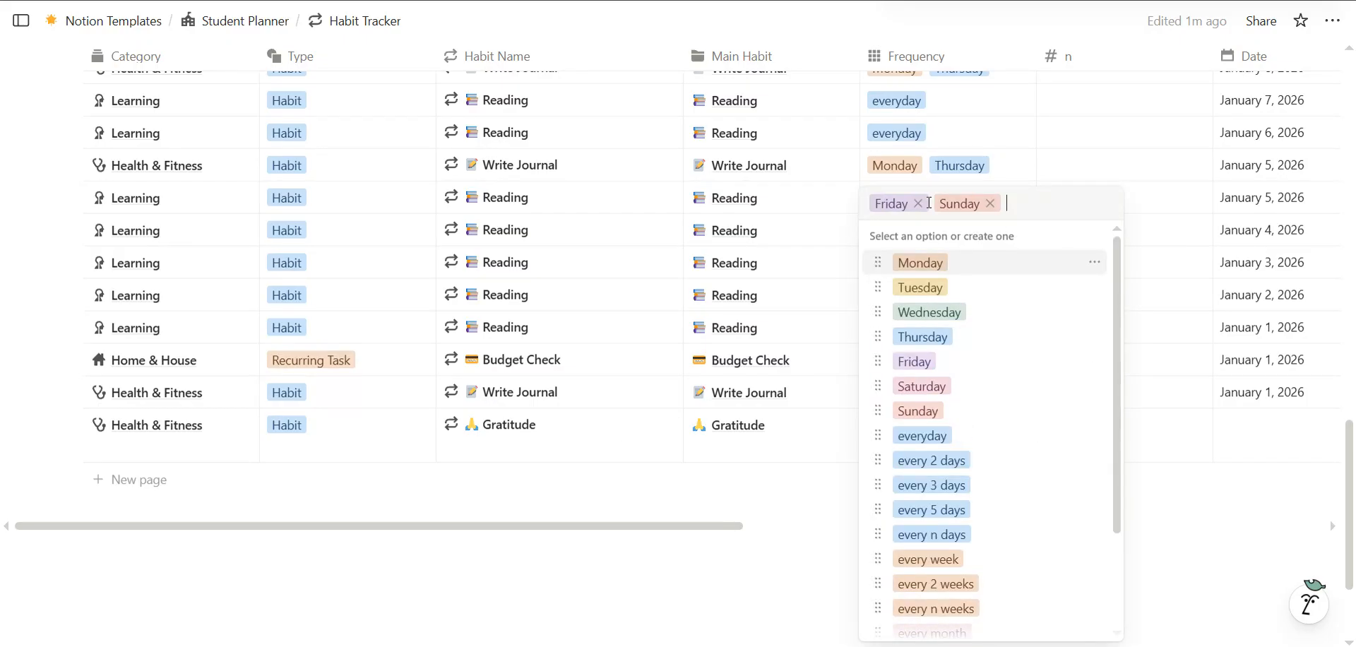
{"action": "left_click", "coordinate": [918, 203]}
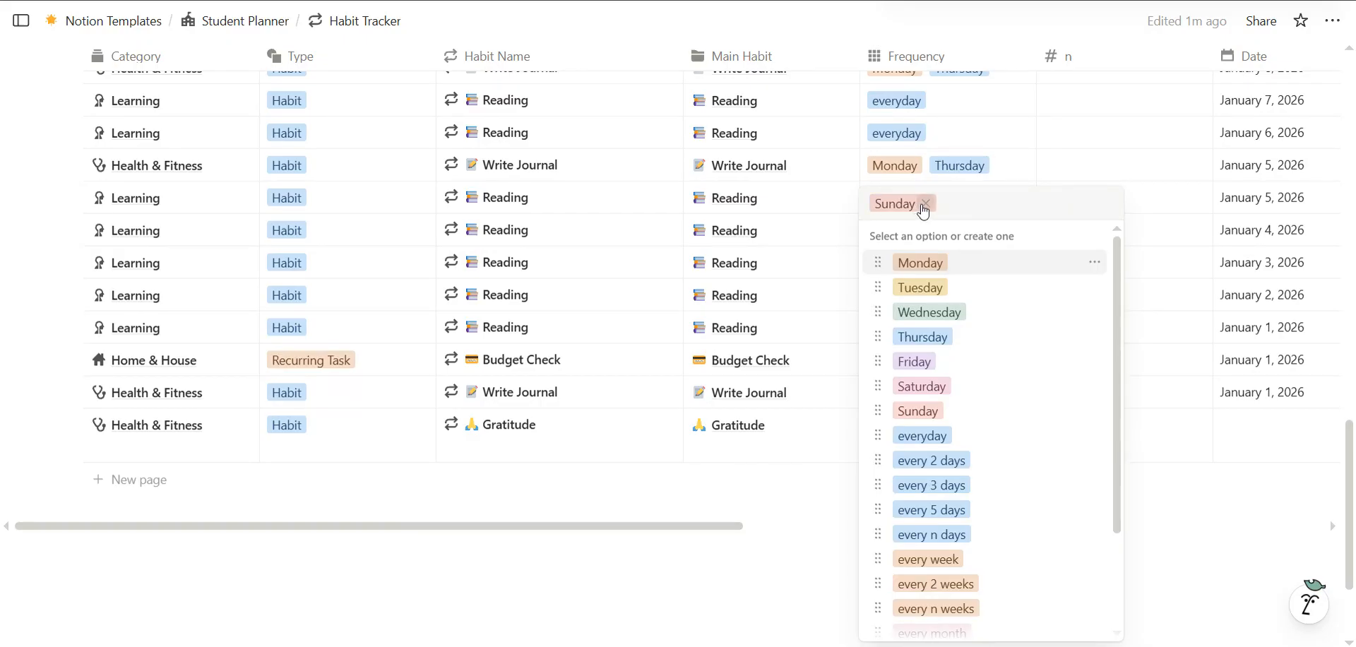
{"action": "left_click", "coordinate": [925, 204]}
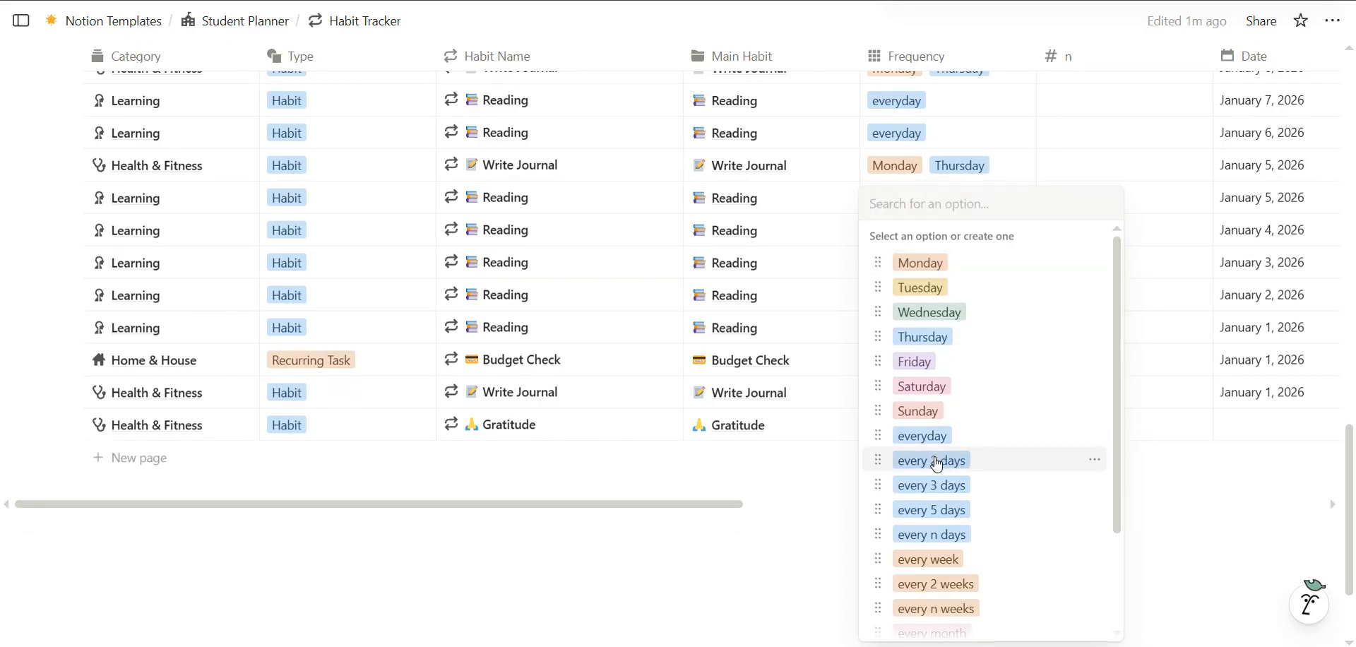
{"action": "left_click", "coordinate": [943, 563]}
{"action": "left_click", "coordinate": [784, 562]}
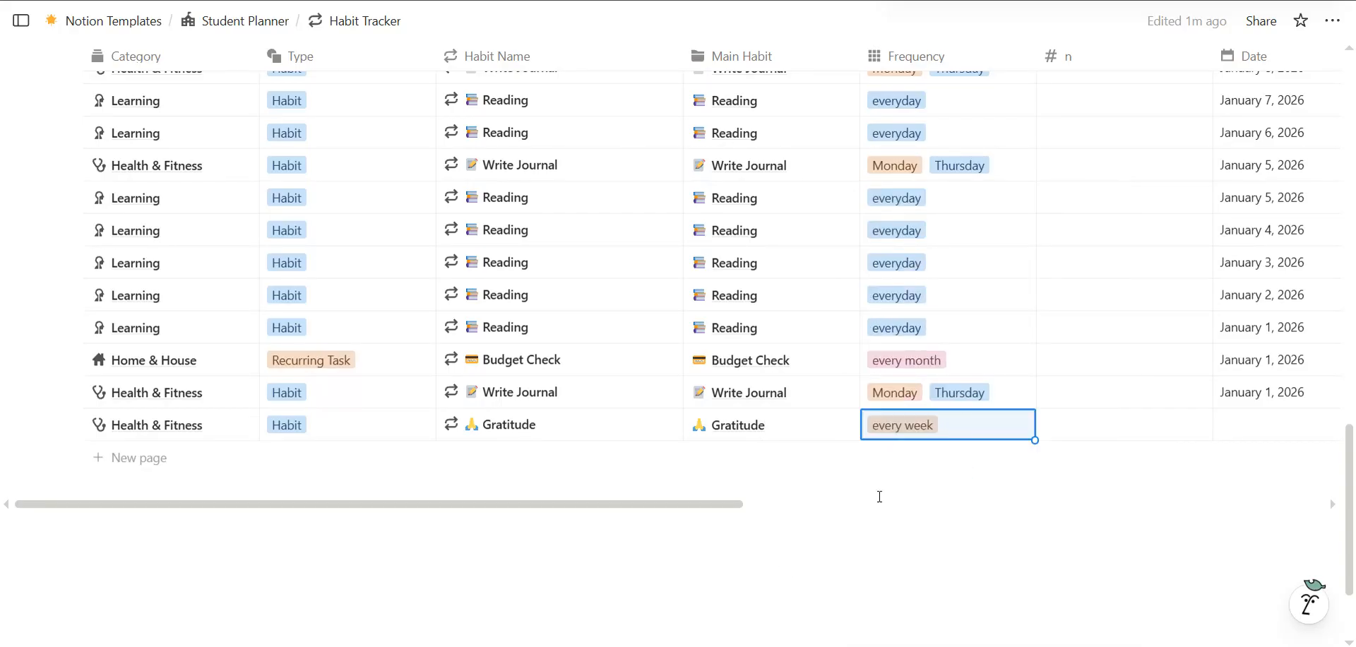
{"action": "key", "text": "Right"}
{"action": "key", "text": "Left"}
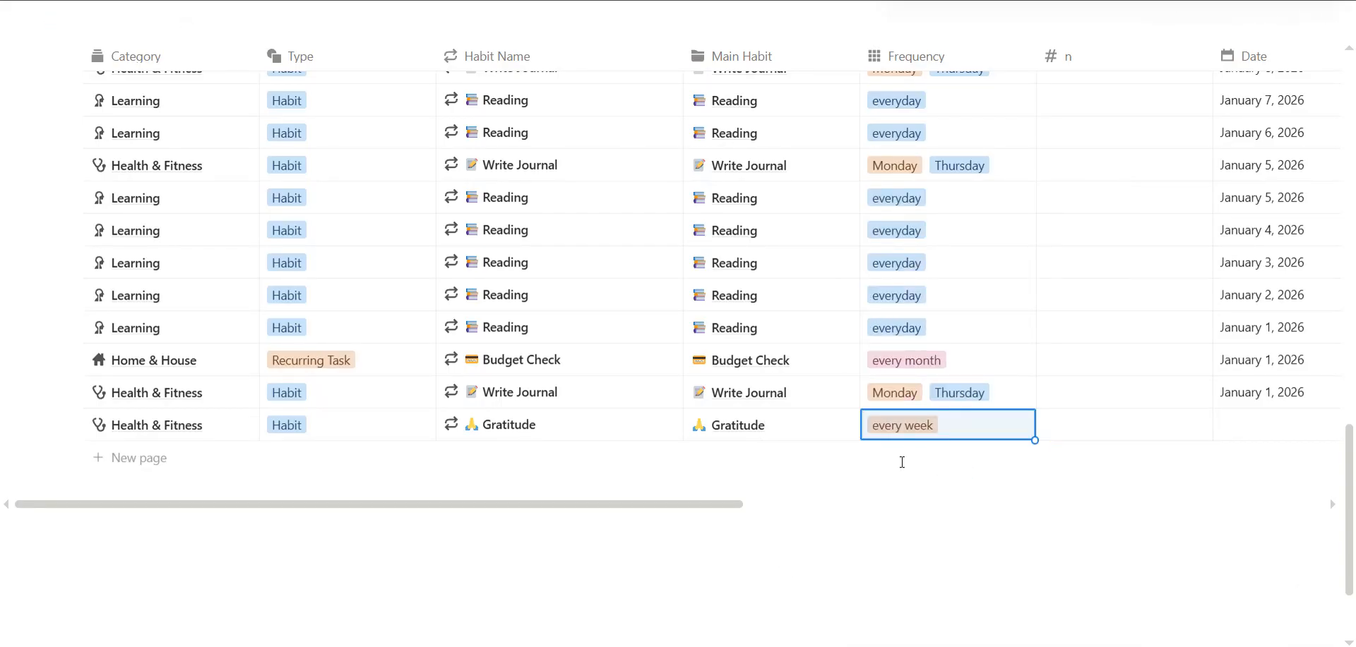
Replace the Gratitude entry's Frequency with every n weeks
{"action": "left_click", "coordinate": [954, 431]}
{"action": "left_click", "coordinate": [955, 432]}
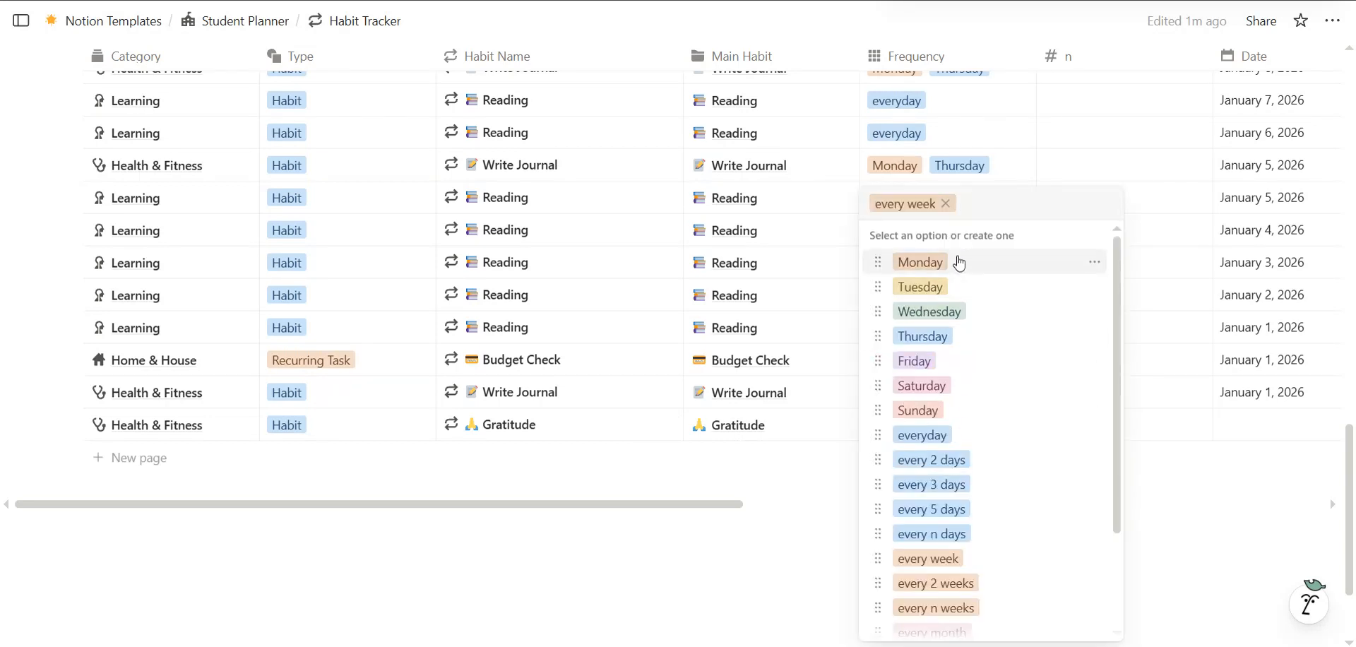
{"action": "left_click", "coordinate": [948, 205]}
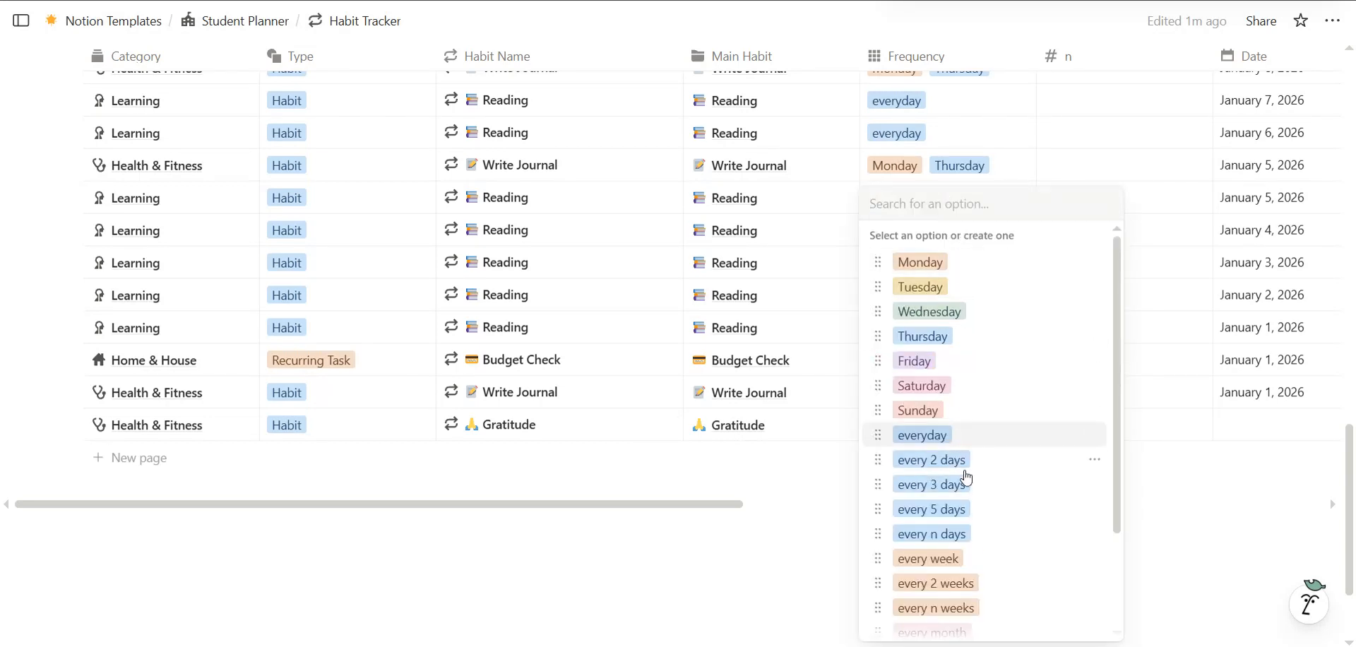
{"action": "scroll", "coordinate": [939, 533], "scroll_direction": "down", "scroll_amount": 2}
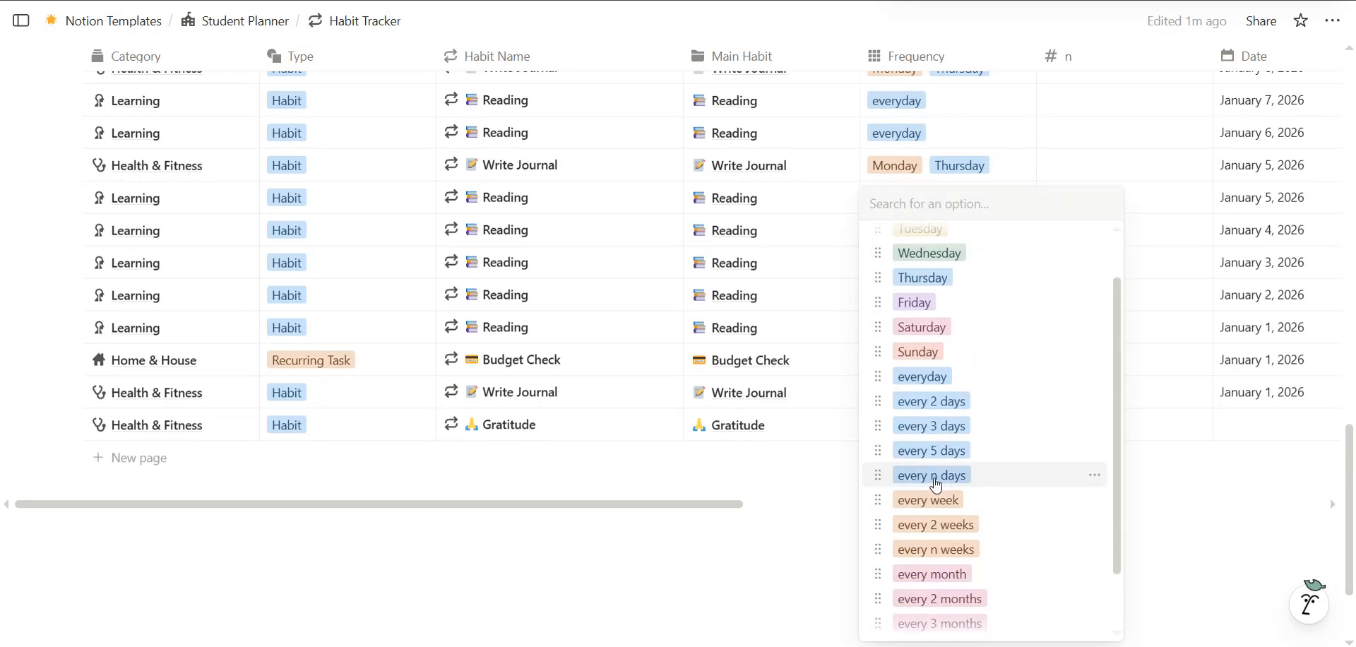
{"action": "scroll", "coordinate": [943, 488], "scroll_direction": "down", "scroll_amount": 2}
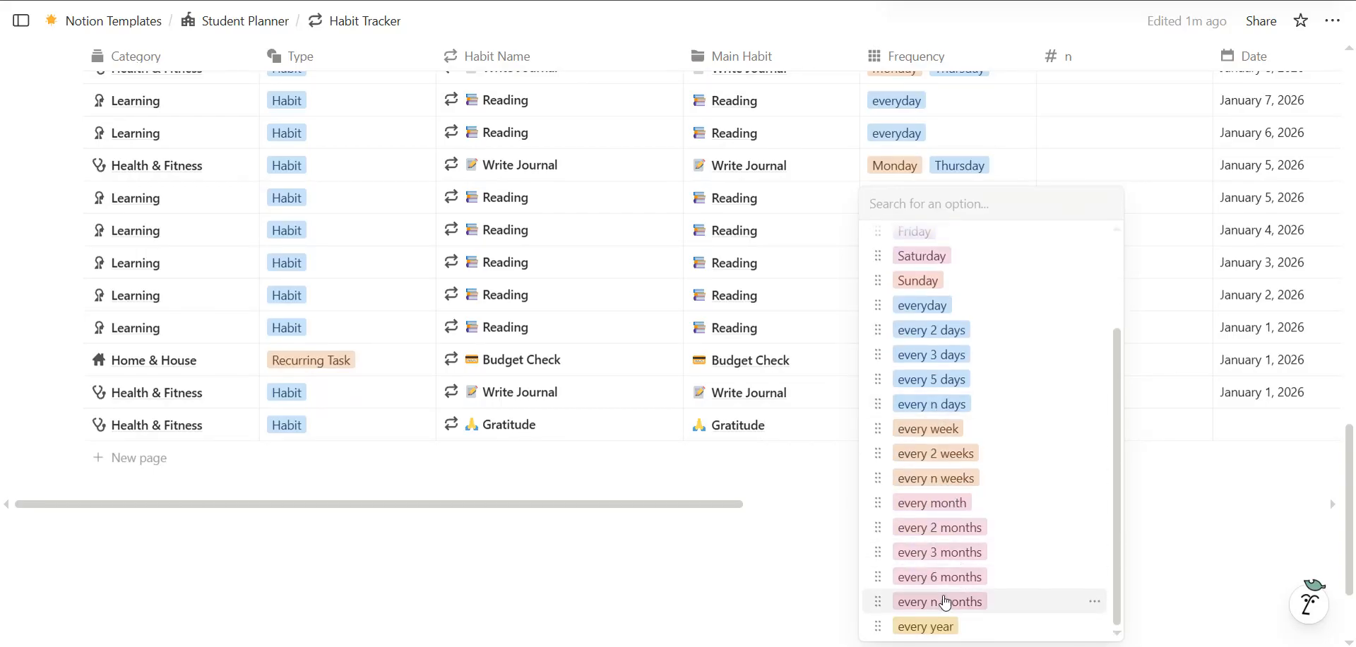
{"action": "left_click", "coordinate": [937, 479]}
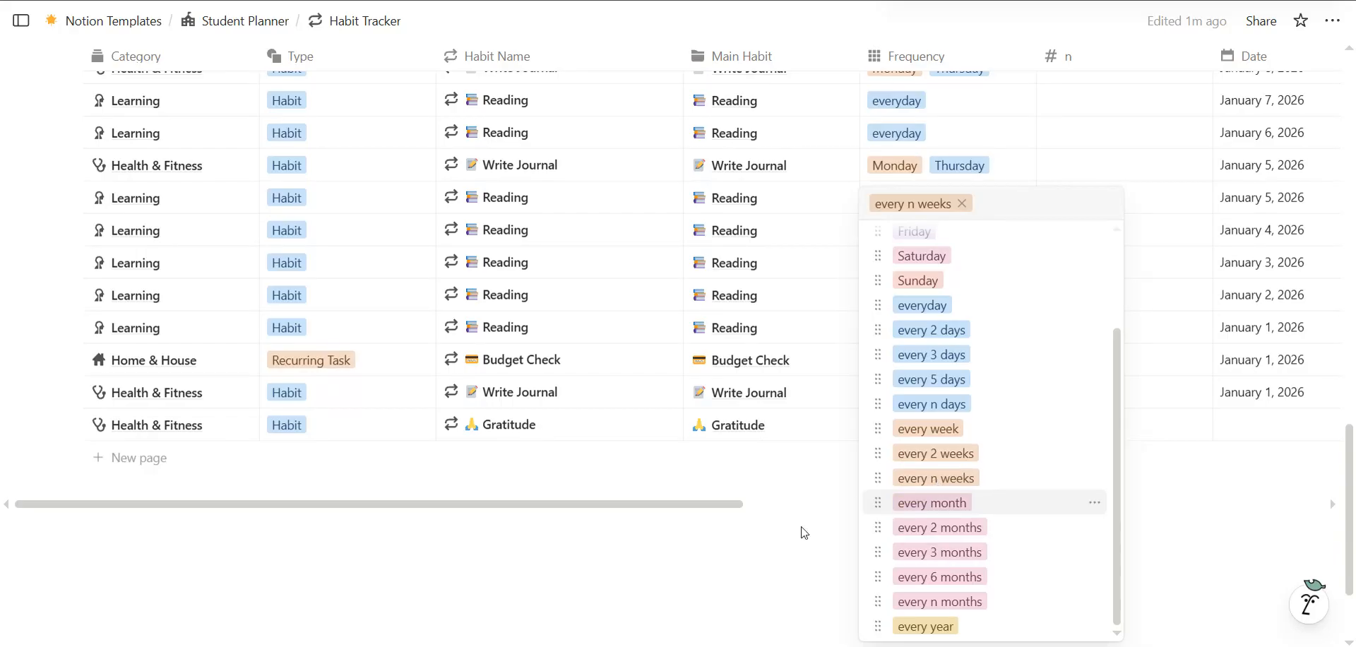
{"action": "key", "text": "Escape"}
Enter 5 as the Gratitude entry's n value and change it to 6
{"action": "left_click", "coordinate": [1100, 422]}
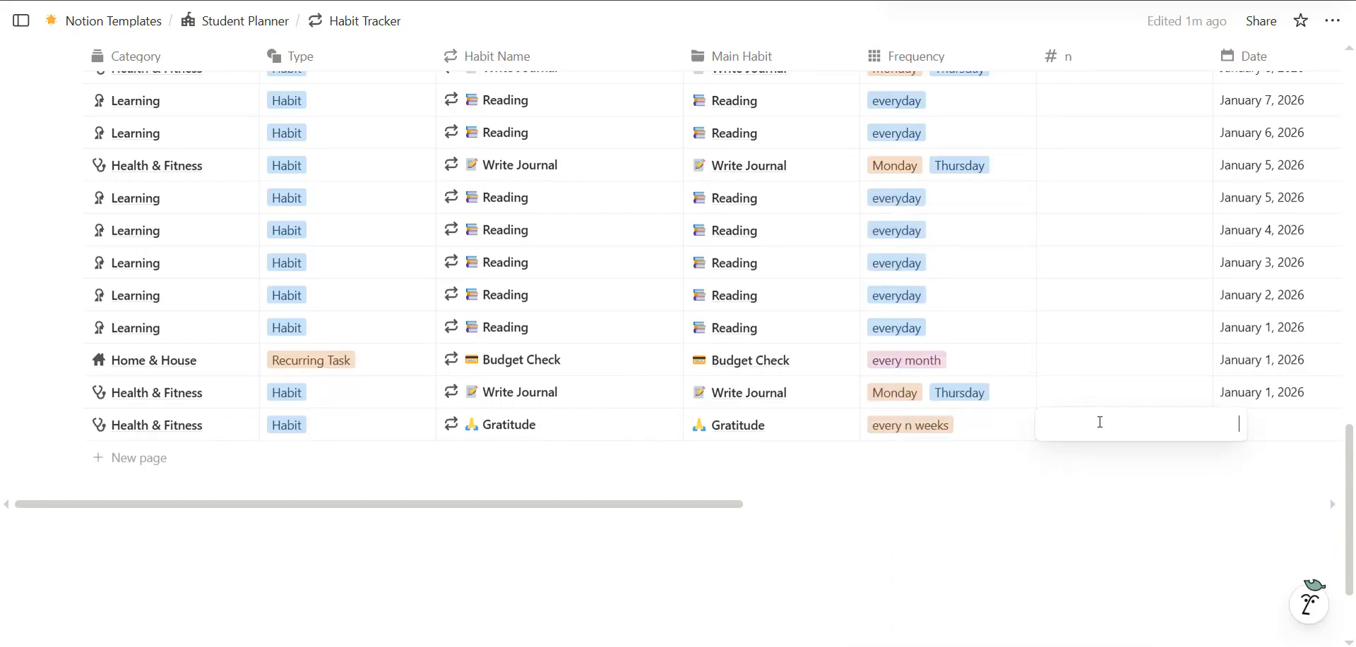
{"action": "type", "text": "5"}
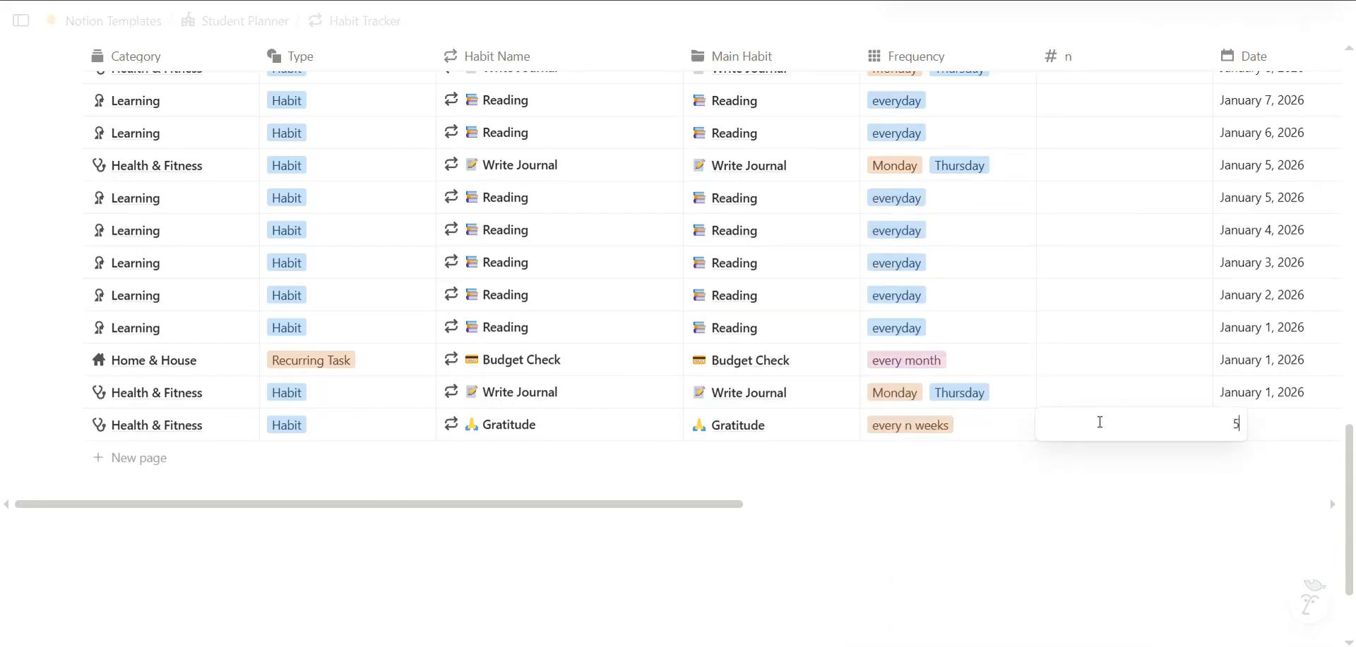
{"action": "key", "text": "Return"}
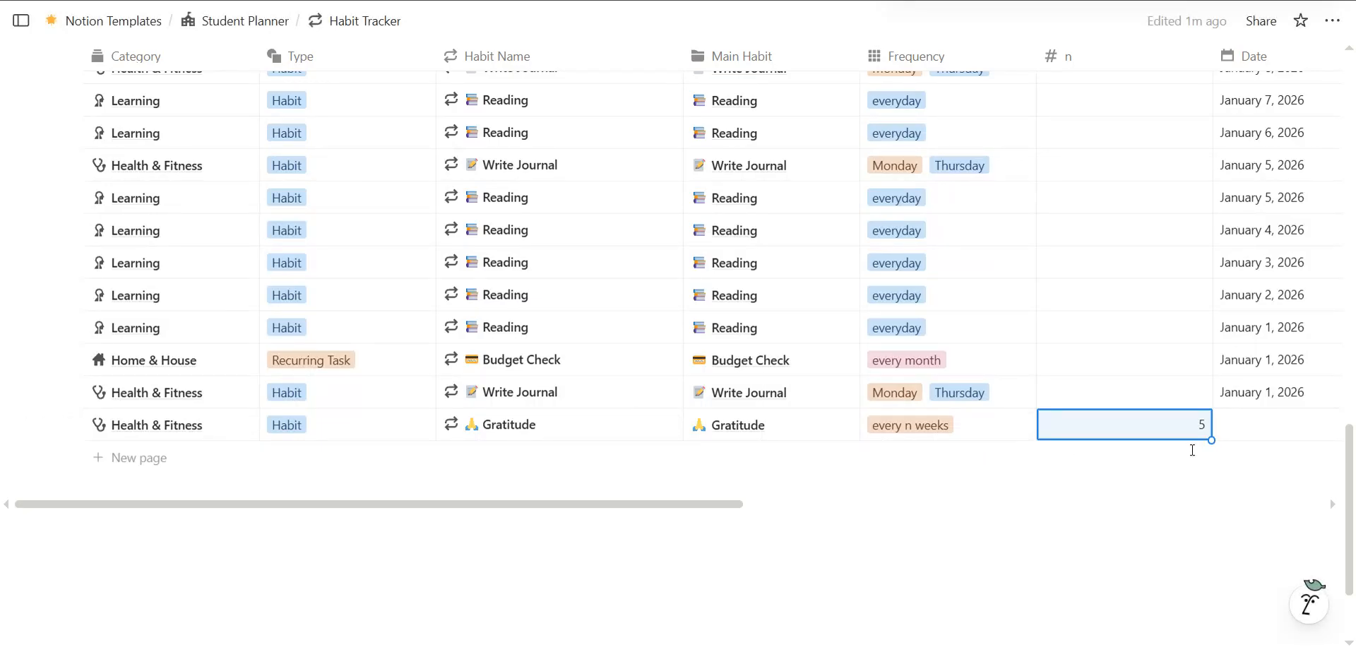
{"action": "type", "text": "6"}
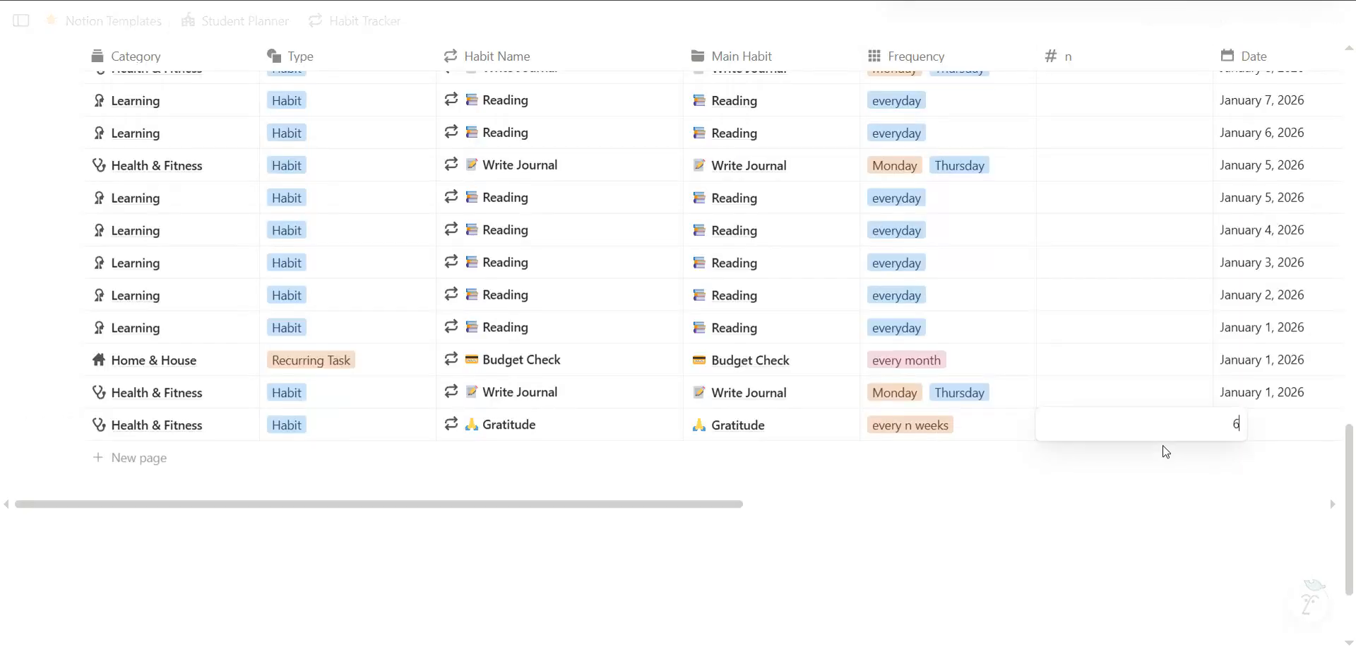
{"action": "key", "text": "Return"}
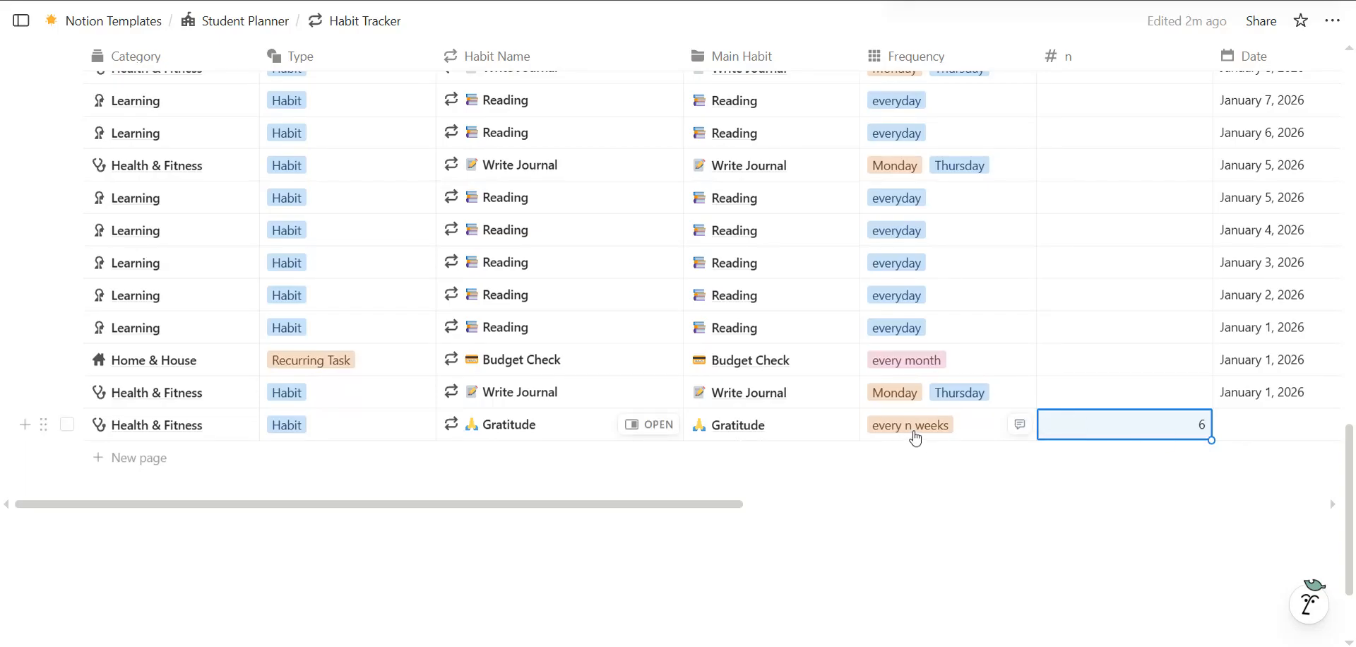
Review the Gratitude entry's Frequency options without changing them and clear its n value
{"action": "left_click", "coordinate": [945, 428]}
{"action": "left_click", "coordinate": [944, 428]}
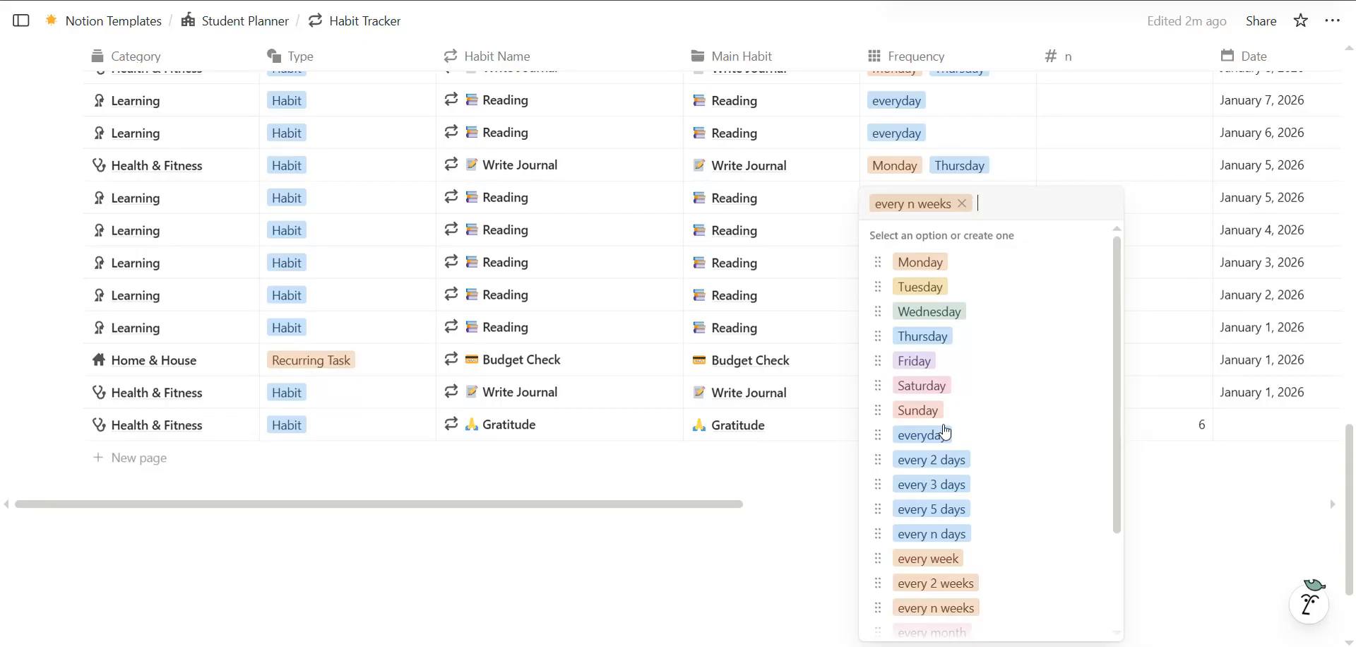
{"action": "key", "text": "Escape"}
{"action": "left_click", "coordinate": [1109, 417]}
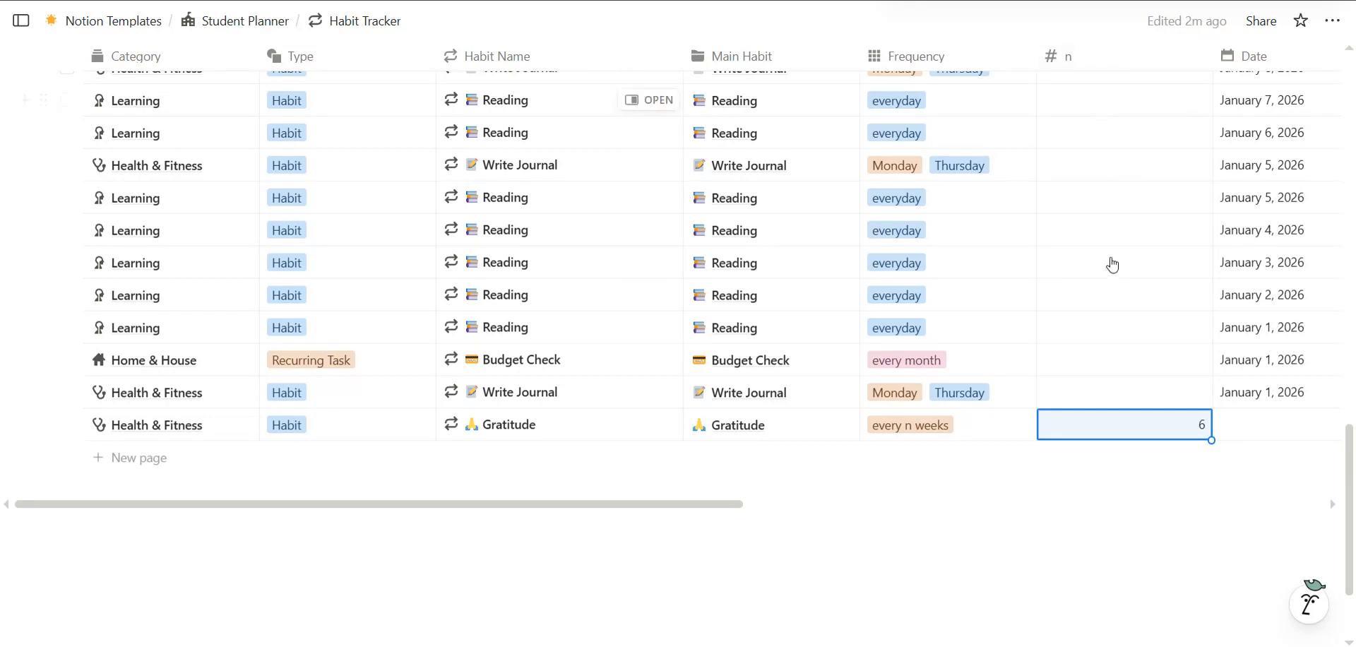
{"action": "key", "text": "BackSpace"}
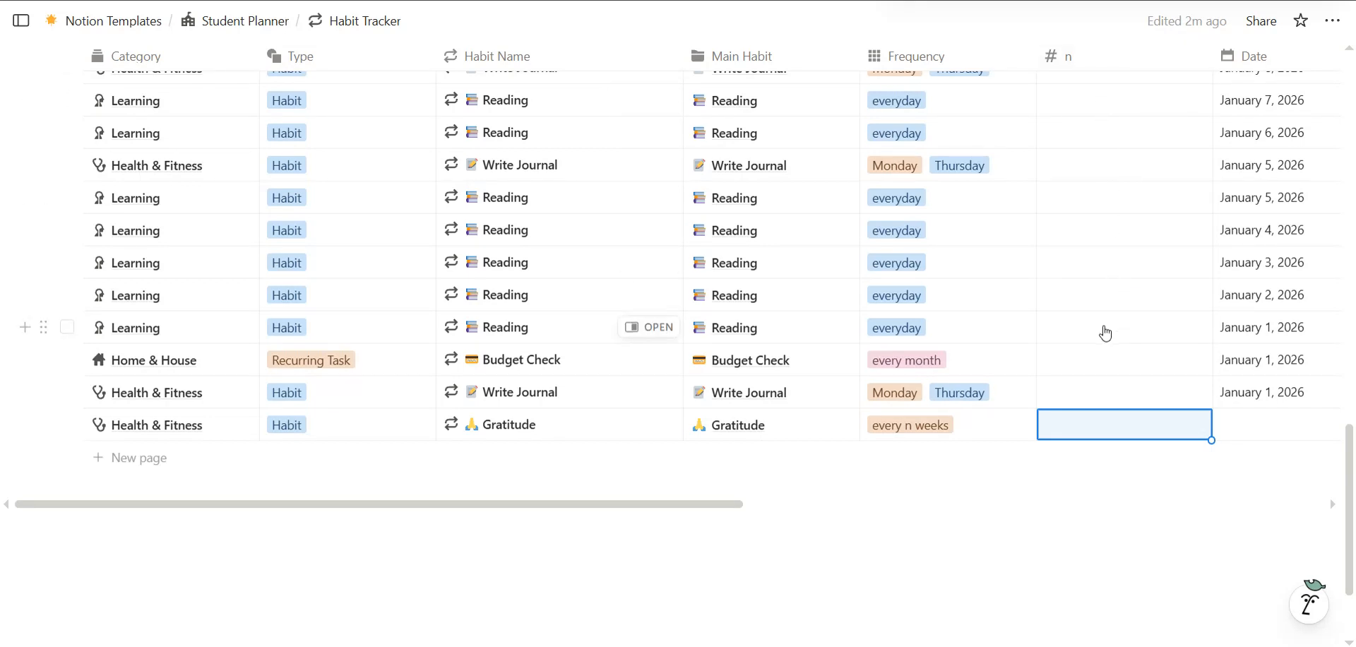
Change the Gratitude entry's Frequency back to every week, leaving that as the only option
{"action": "key", "text": "Left"}
{"action": "left_click", "coordinate": [975, 432]}
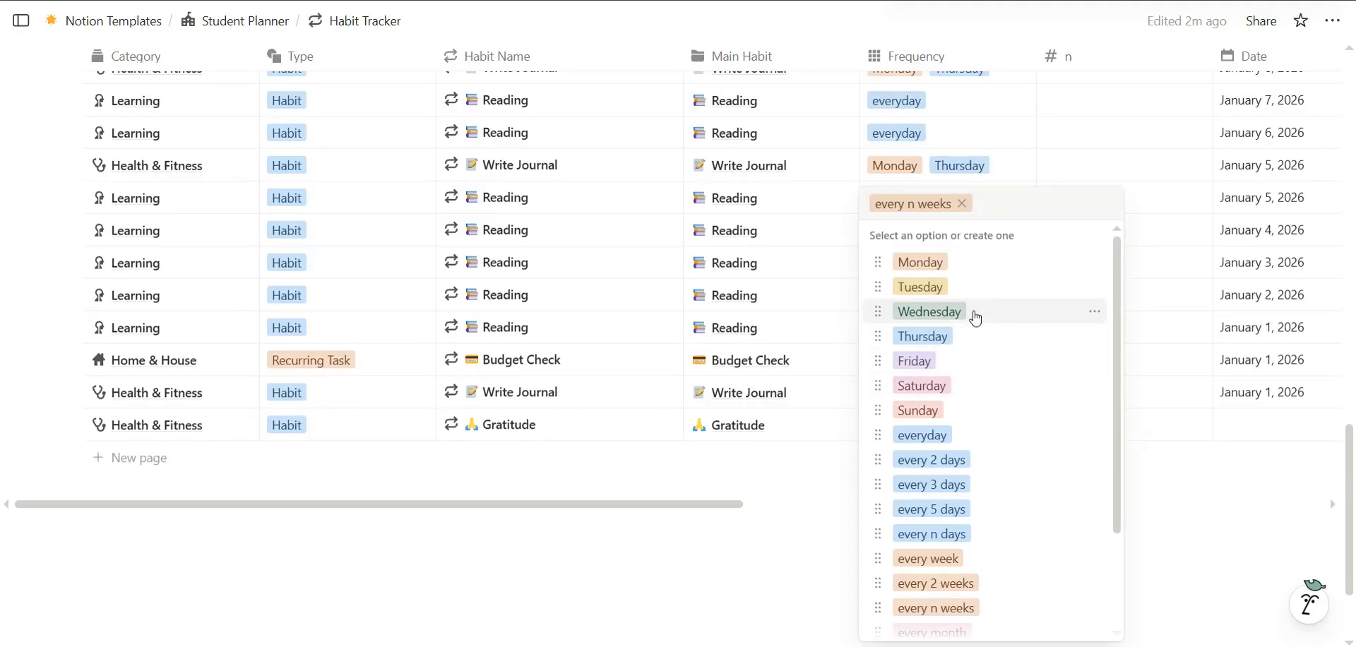
{"action": "left_click", "coordinate": [951, 573]}
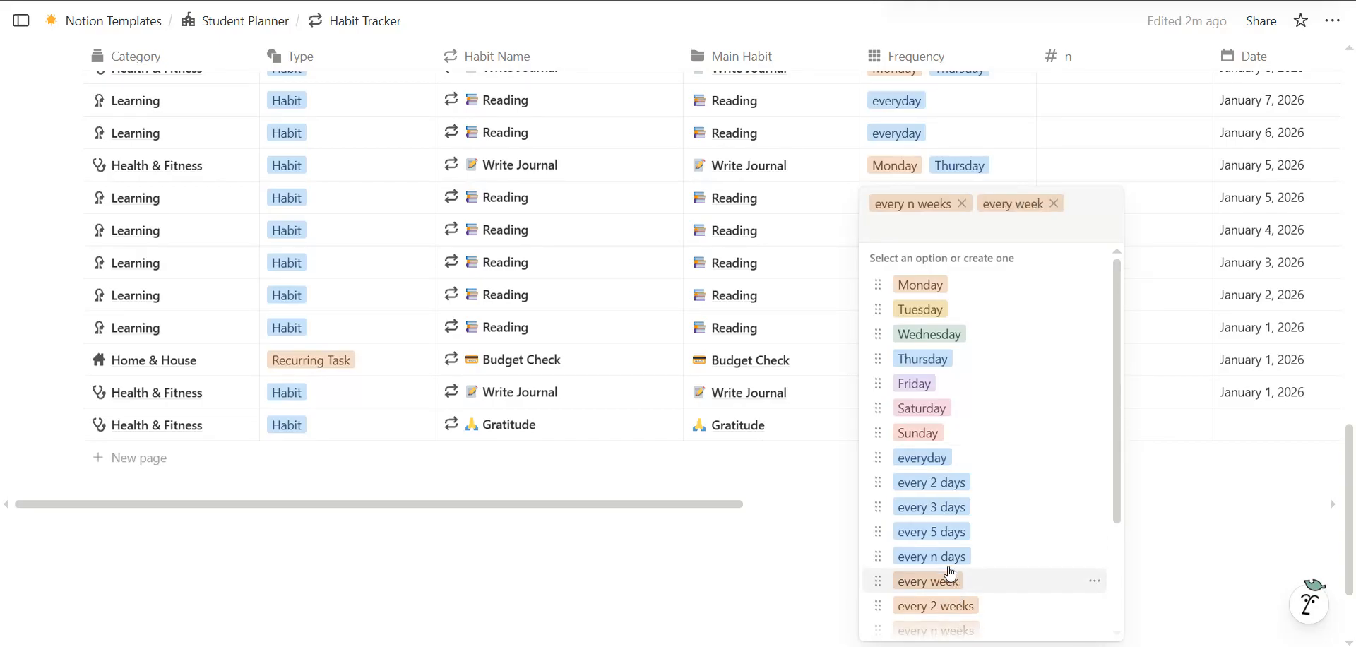
{"action": "left_click", "coordinate": [961, 203]}
{"action": "key", "text": "Escape"}
{"action": "scroll", "coordinate": [963, 424], "scroll_direction": "right", "scroll_amount": 3}
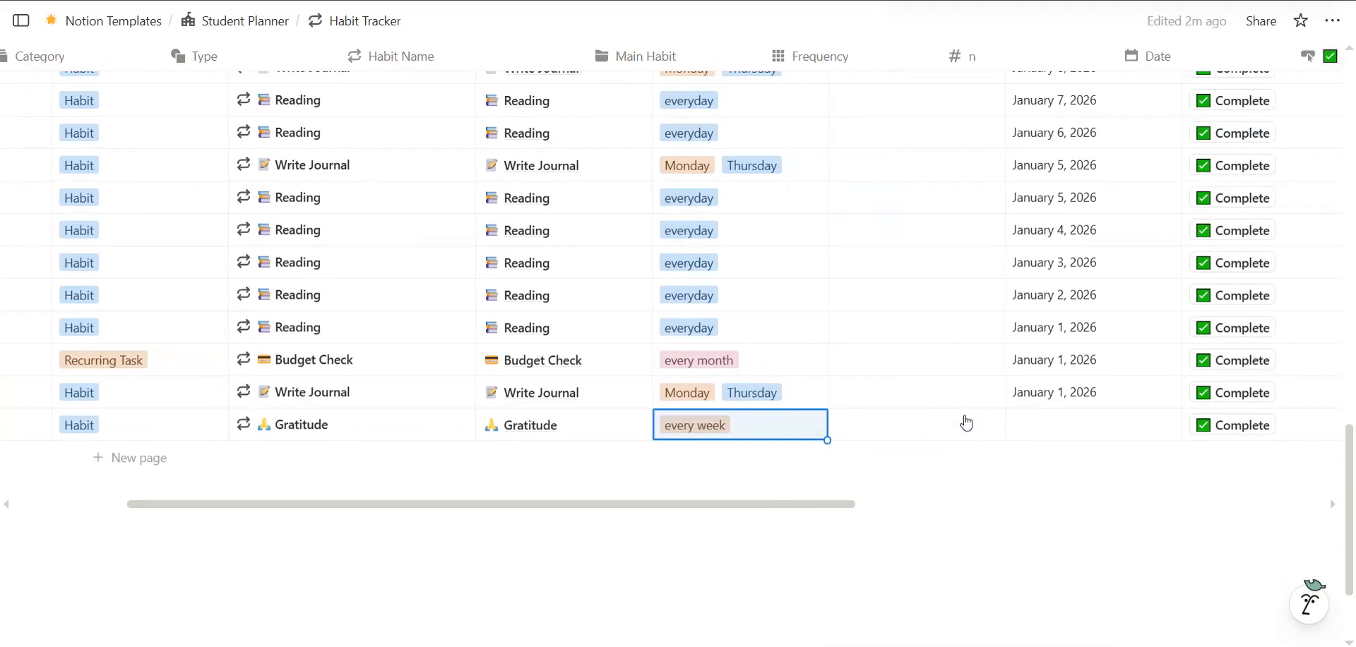
{"action": "scroll", "coordinate": [965, 424], "scroll_direction": "up", "scroll_amount": 1}
{"action": "scroll", "coordinate": [966, 422], "scroll_direction": "down", "scroll_amount": 2}
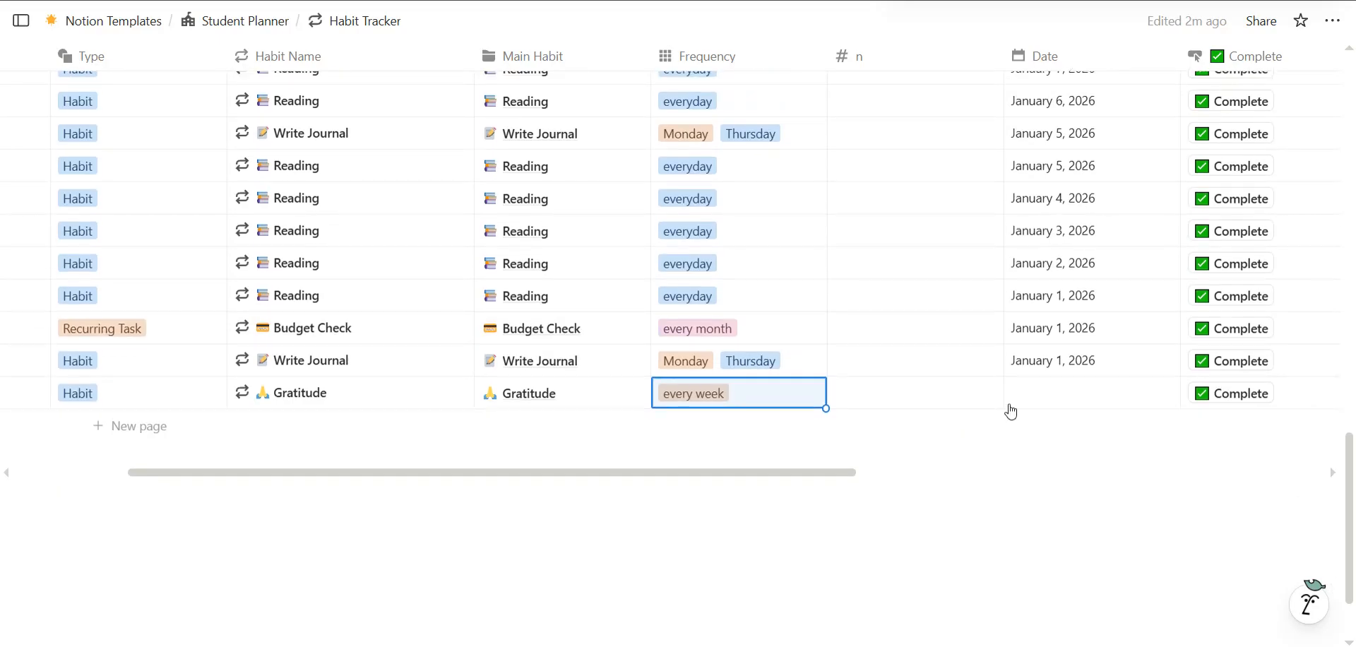
Set the Gratitude entry's Date to January 19, 2026
{"action": "left_click", "coordinate": [1060, 393]}
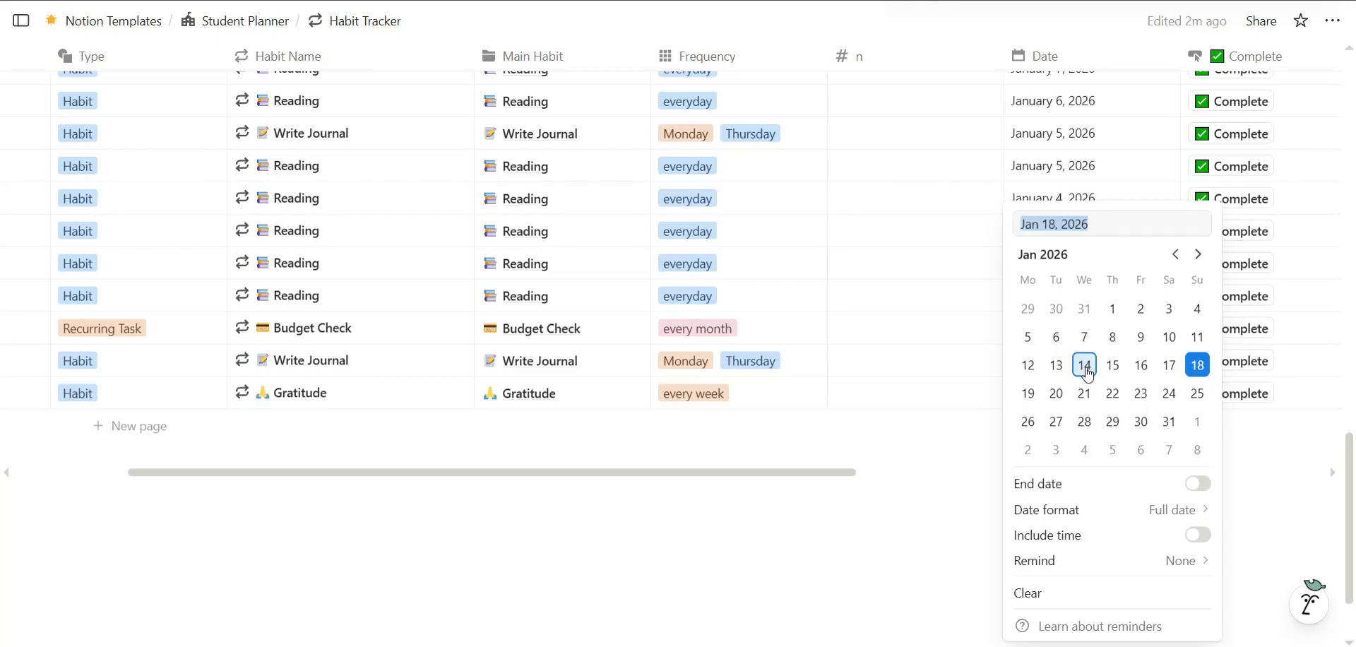
{"action": "left_click", "coordinate": [1028, 393]}
{"action": "left_click", "coordinate": [902, 535]}
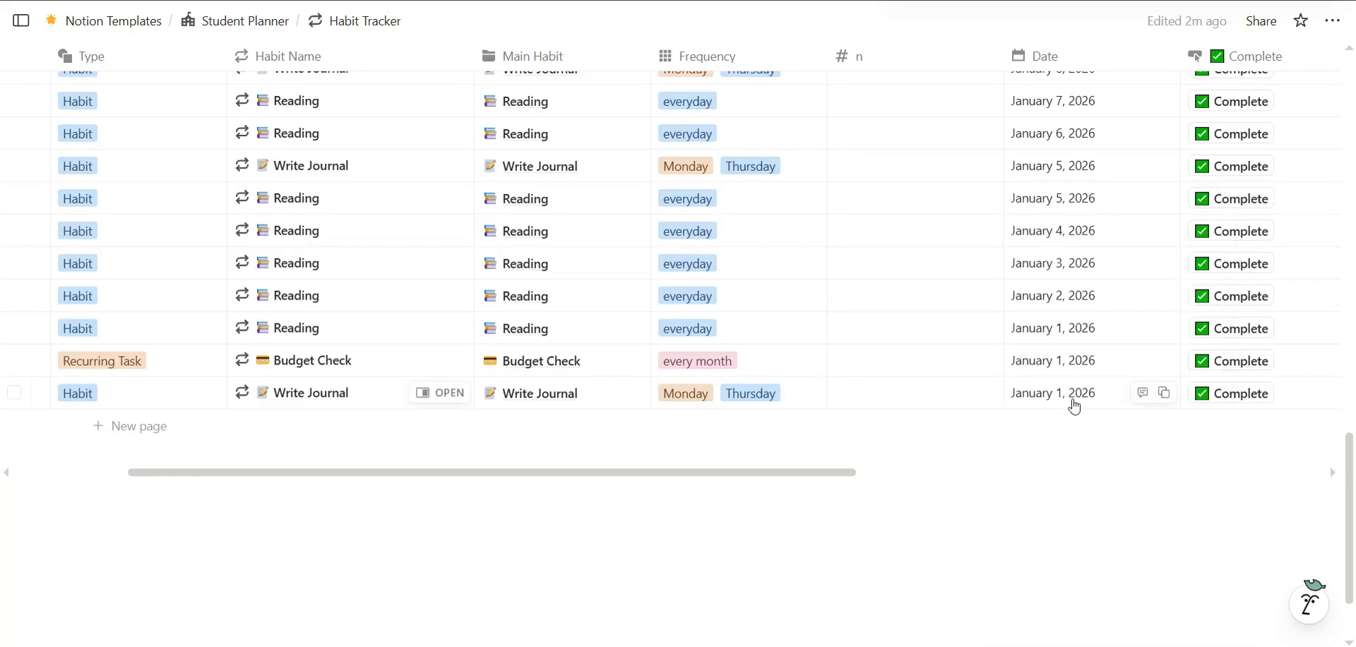
{"action": "scroll", "coordinate": [968, 364], "scroll_direction": "up", "scroll_amount": 10}
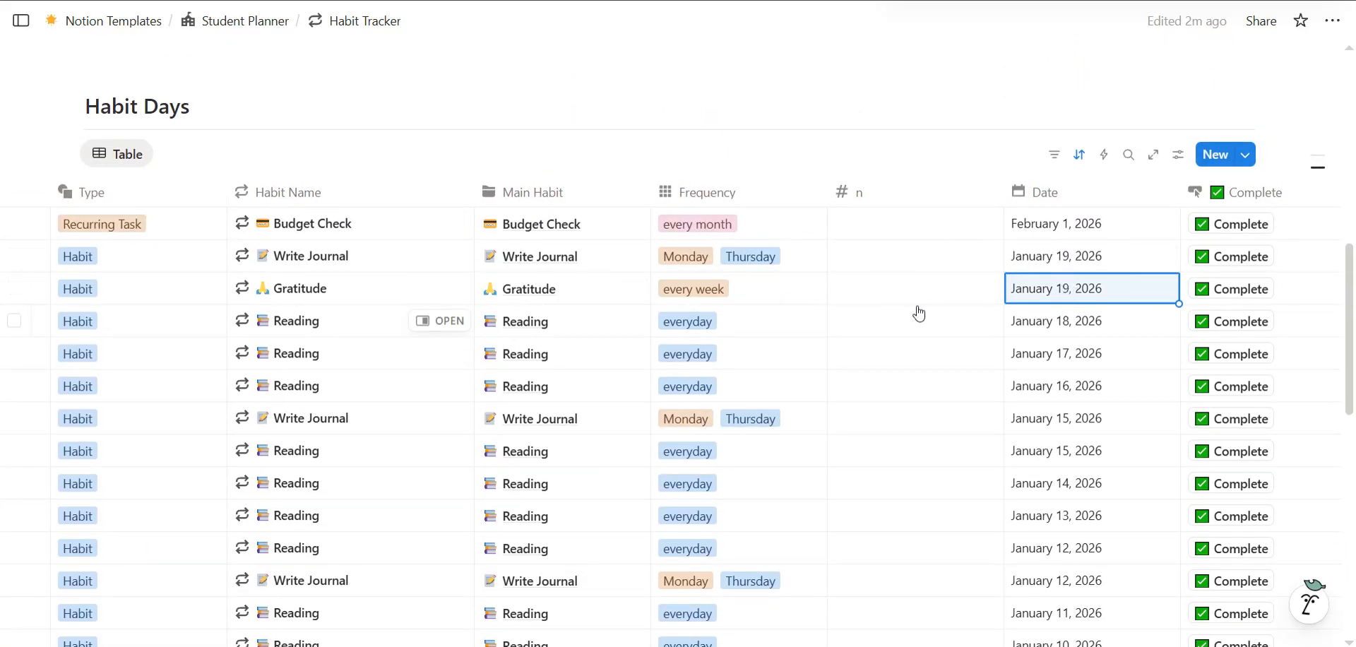
Add the January 19 Gratitude entry to the calendar
{"action": "scroll", "coordinate": [918, 313], "scroll_direction": "right", "scroll_amount": 1}
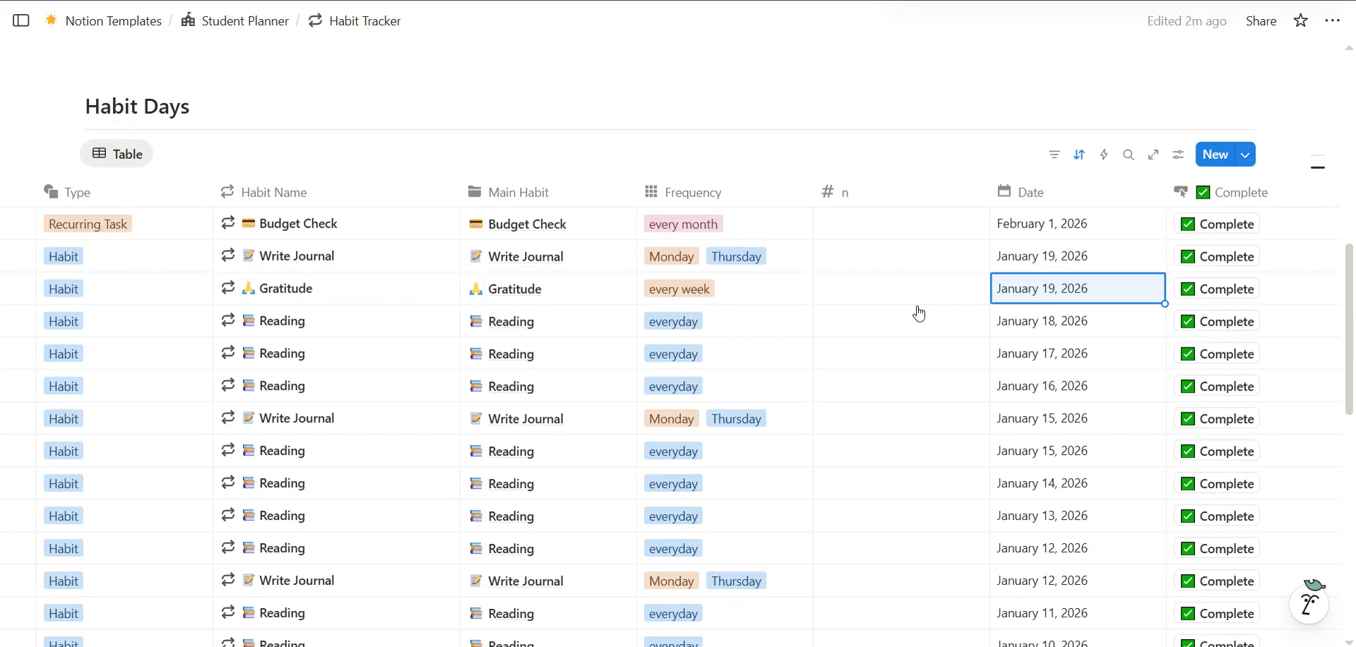
{"action": "scroll", "coordinate": [919, 313], "scroll_direction": "right", "scroll_amount": 10}
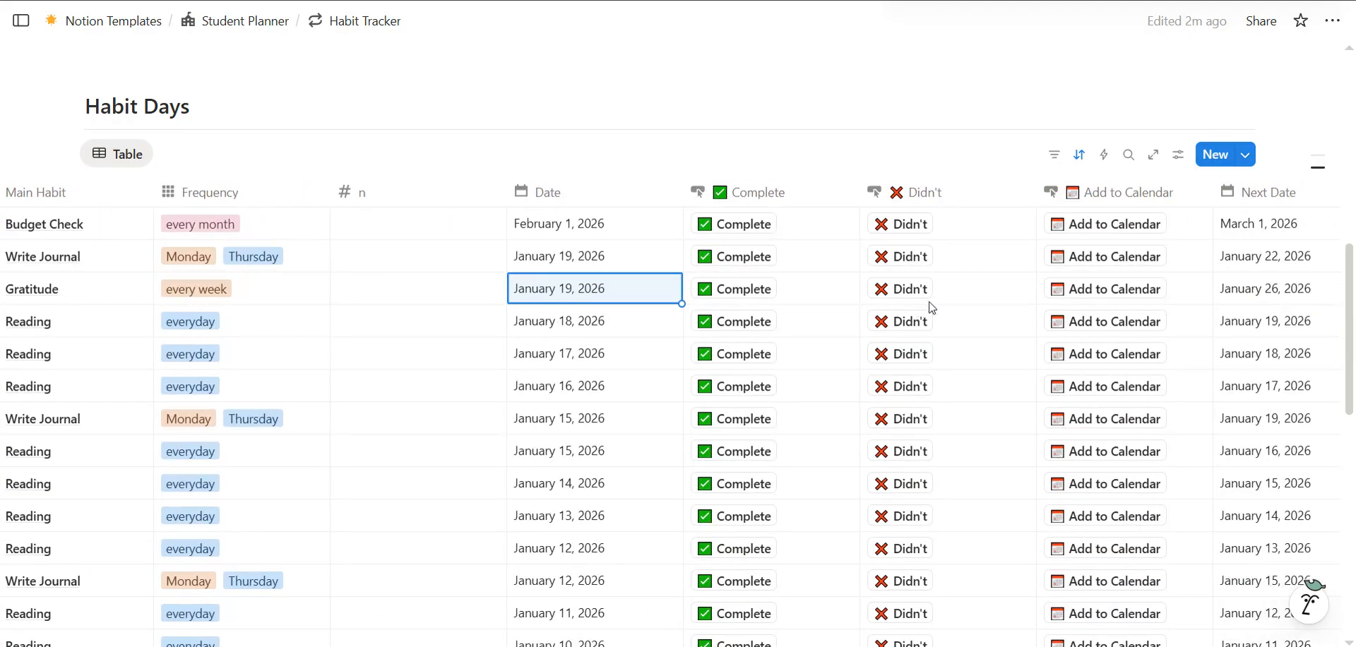
{"action": "left_click", "coordinate": [1111, 299]}
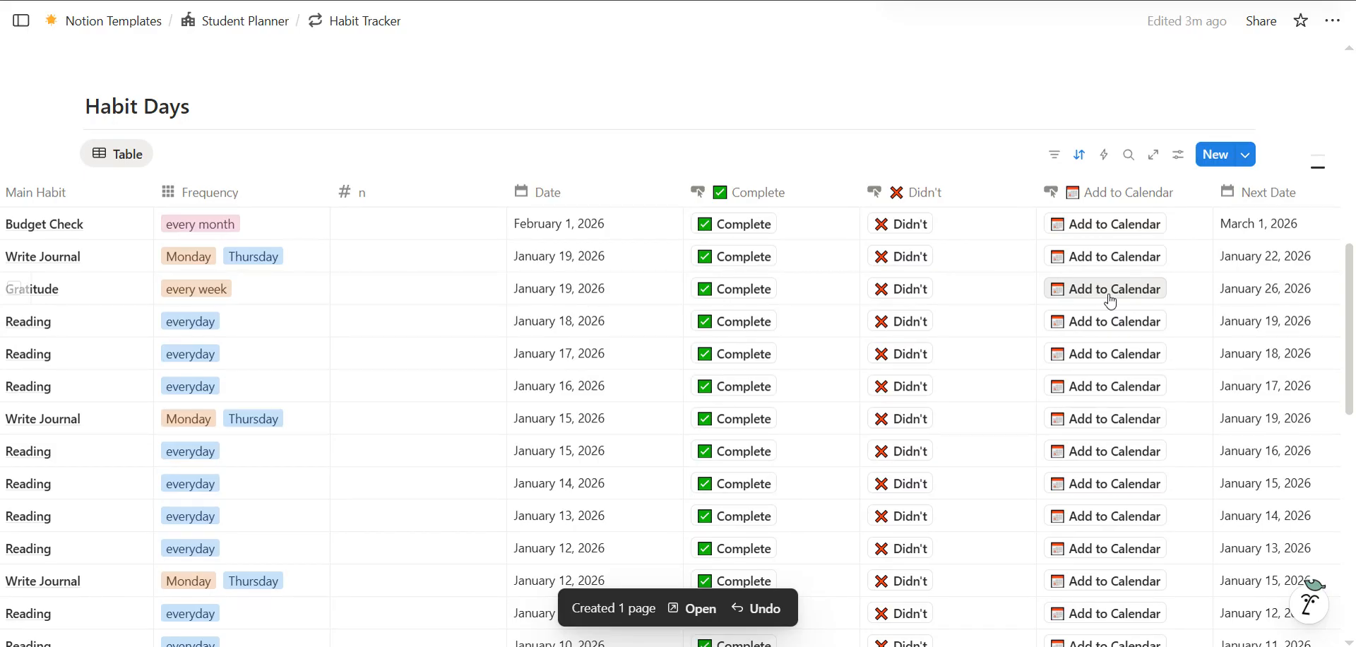
Mark the January 19 Gratitude entry as complete
{"action": "scroll", "coordinate": [523, 396], "scroll_direction": "left", "scroll_amount": 4}
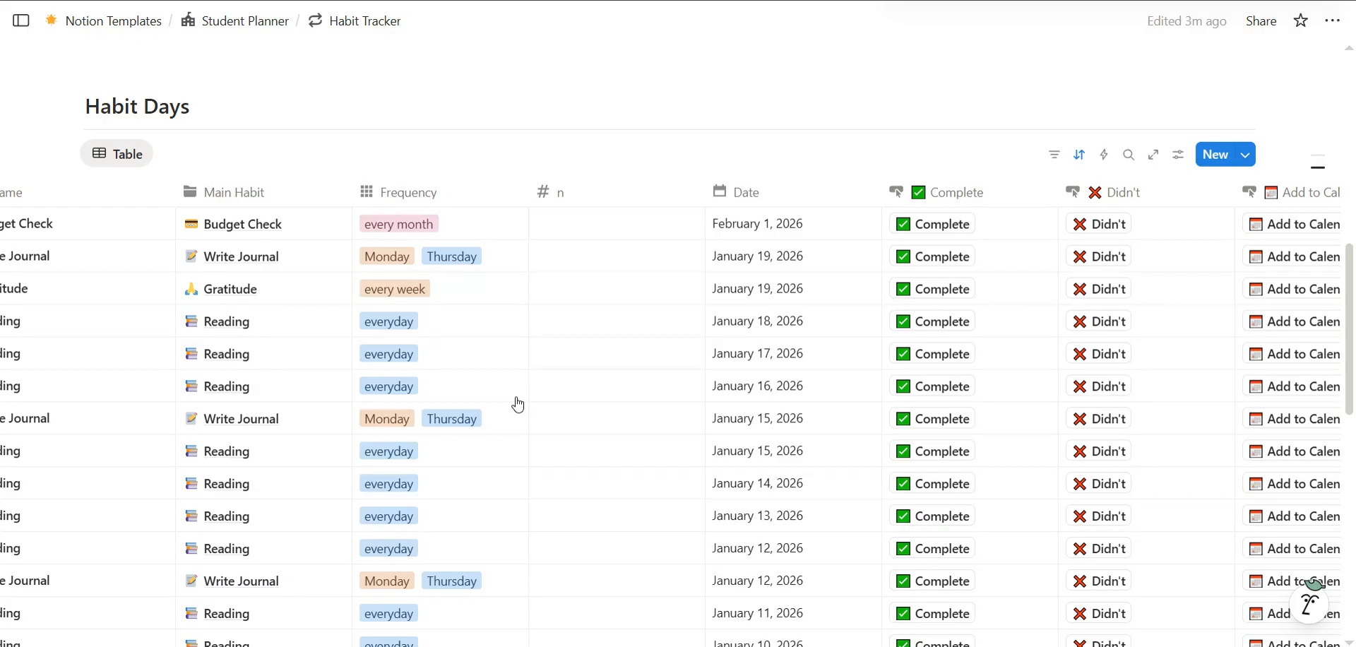
{"action": "scroll", "coordinate": [518, 403], "scroll_direction": "right", "scroll_amount": 1}
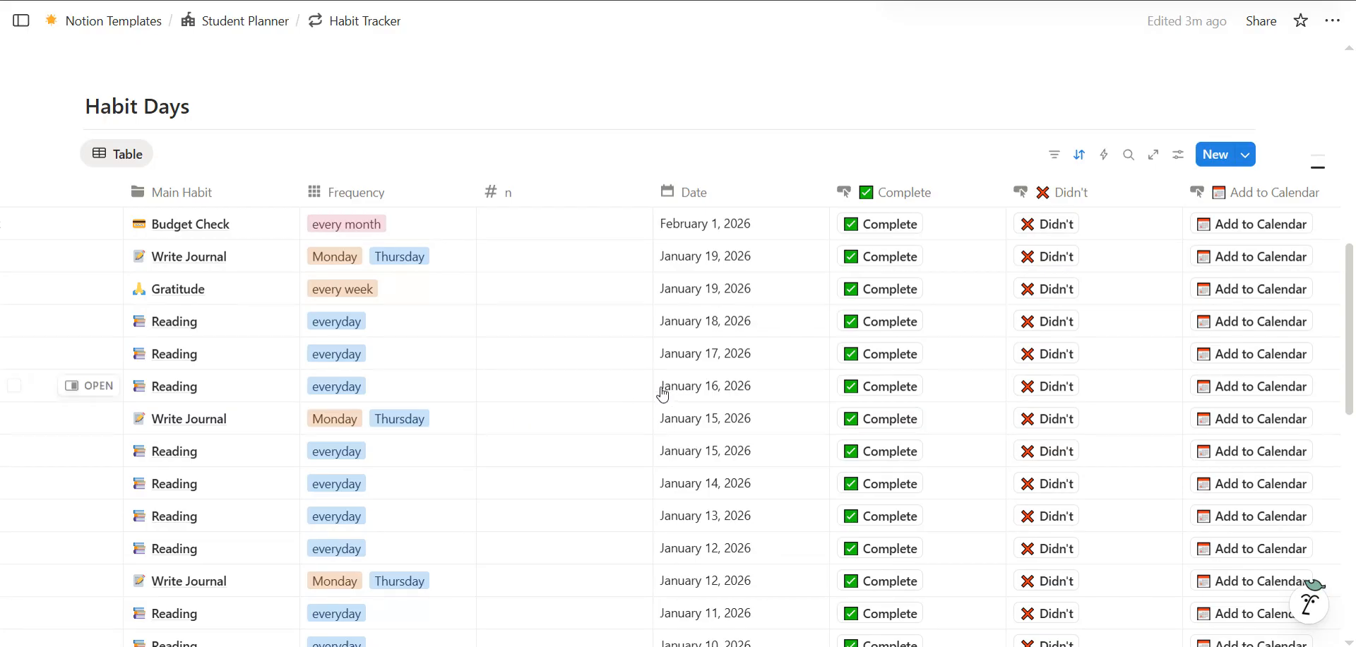
{"action": "scroll", "coordinate": [742, 389], "scroll_direction": "right", "scroll_amount": 1}
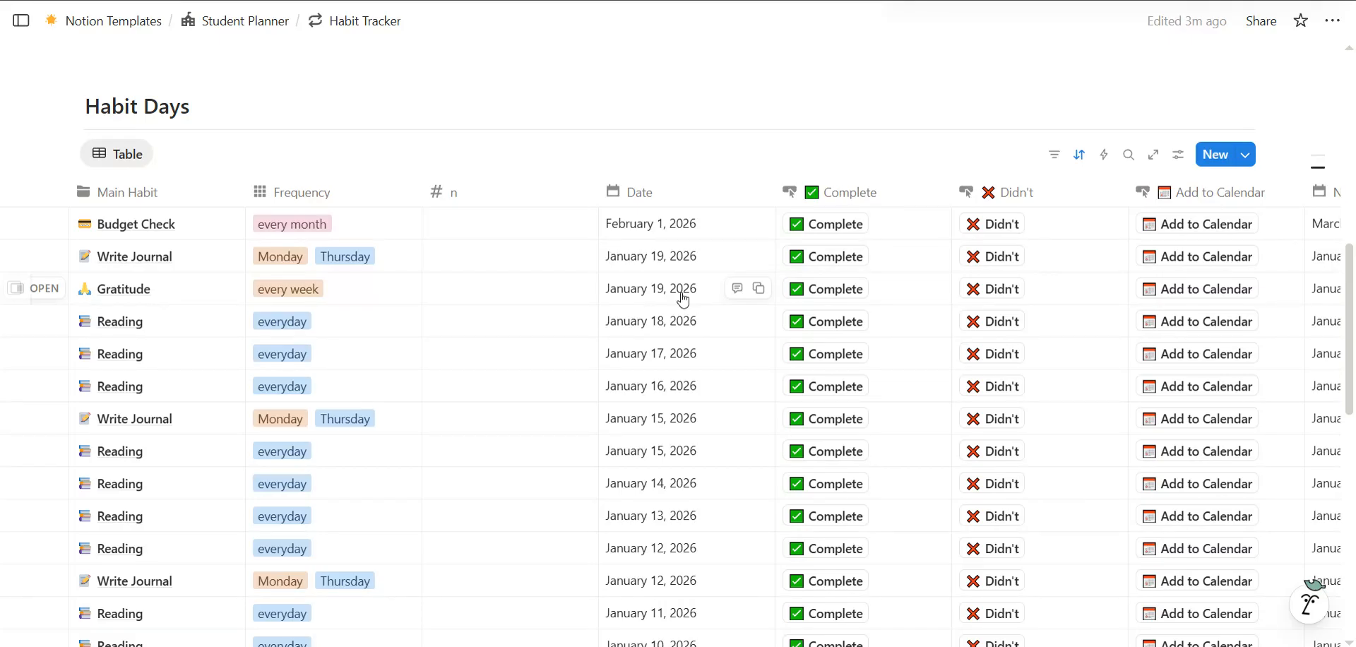
{"action": "left_click", "coordinate": [809, 298]}
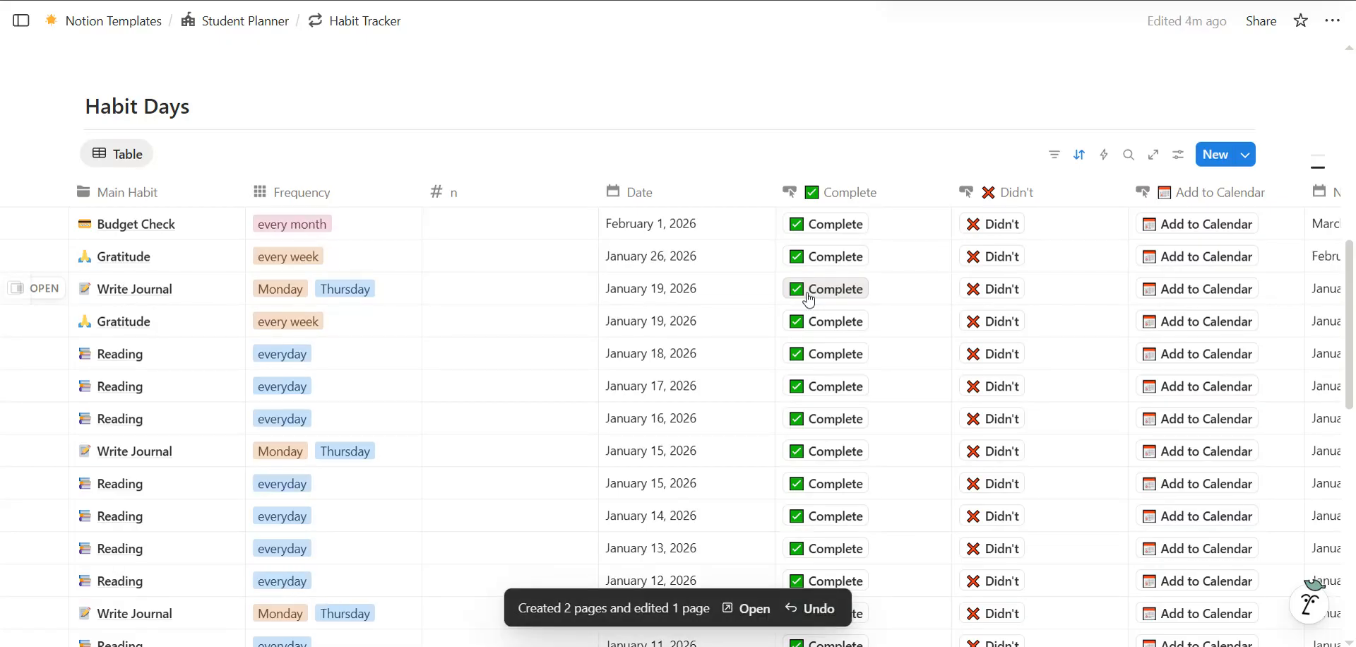
Check the Complete checkboxes and mark the January 26 Gratitude entry as Didn't
{"action": "scroll", "coordinate": [156, 265], "scroll_direction": "left", "scroll_amount": 3}
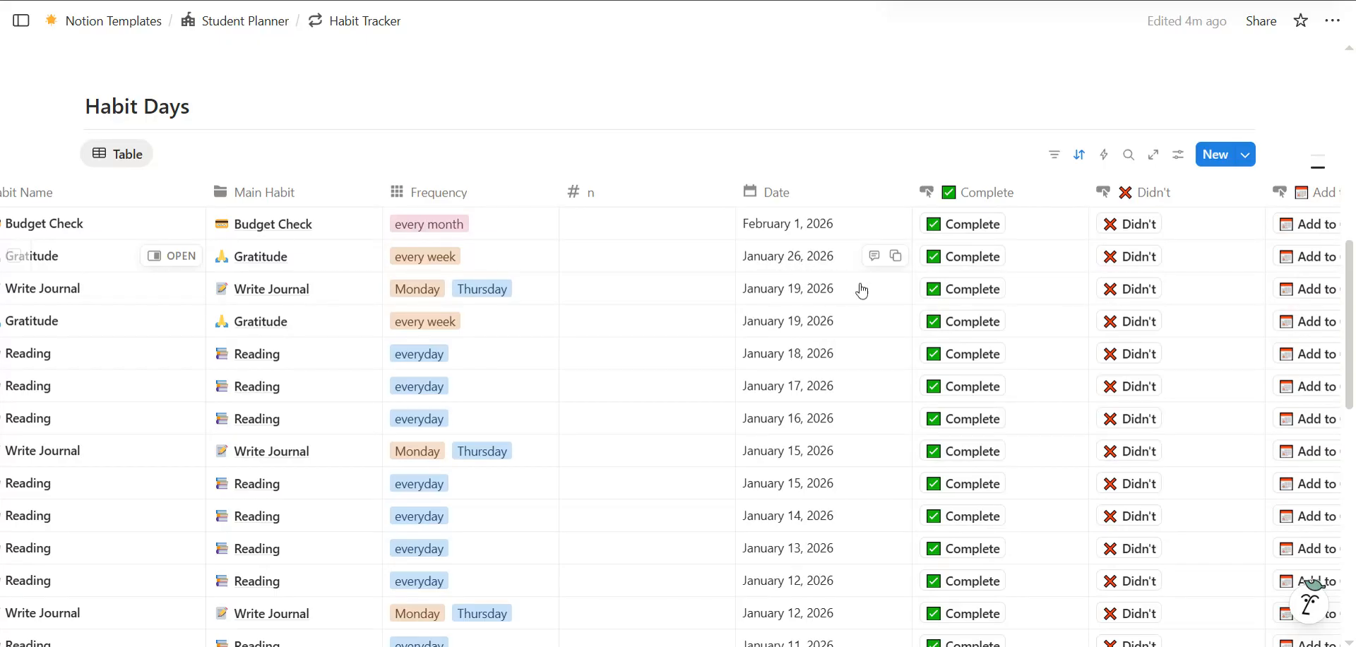
{"action": "scroll", "coordinate": [916, 332], "scroll_direction": "right", "scroll_amount": 5}
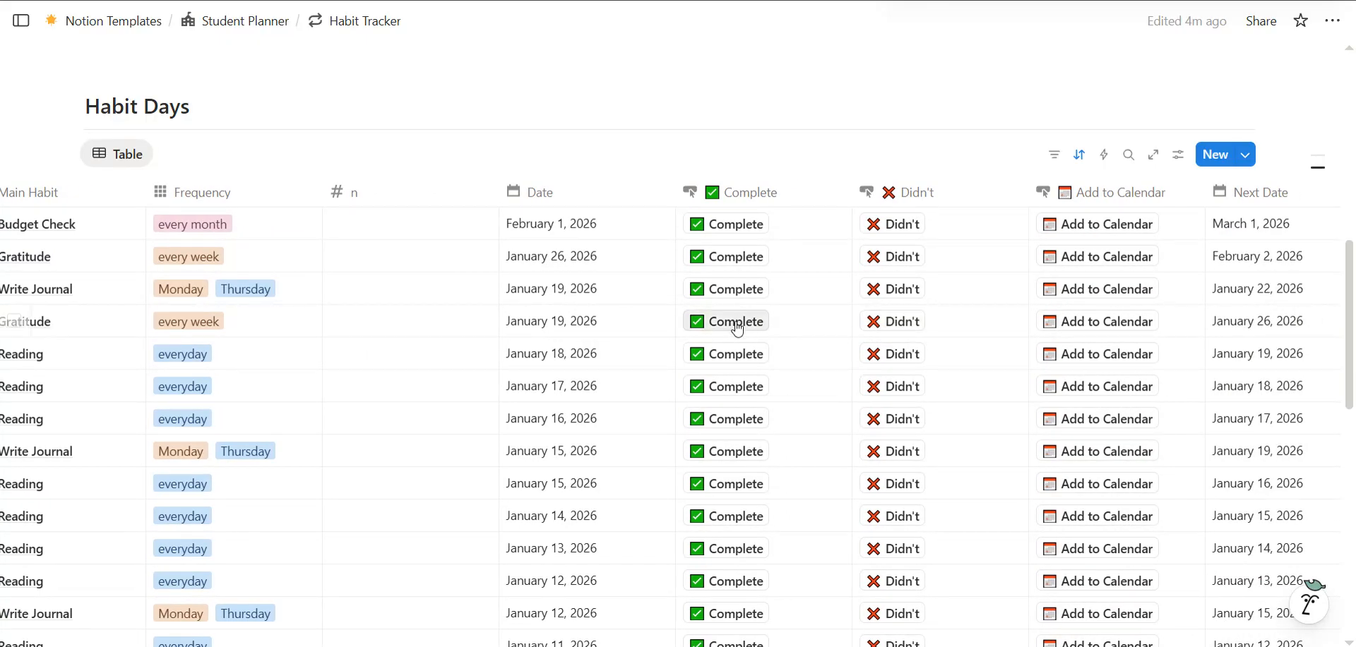
{"action": "scroll", "coordinate": [735, 321], "scroll_direction": "right", "scroll_amount": 5}
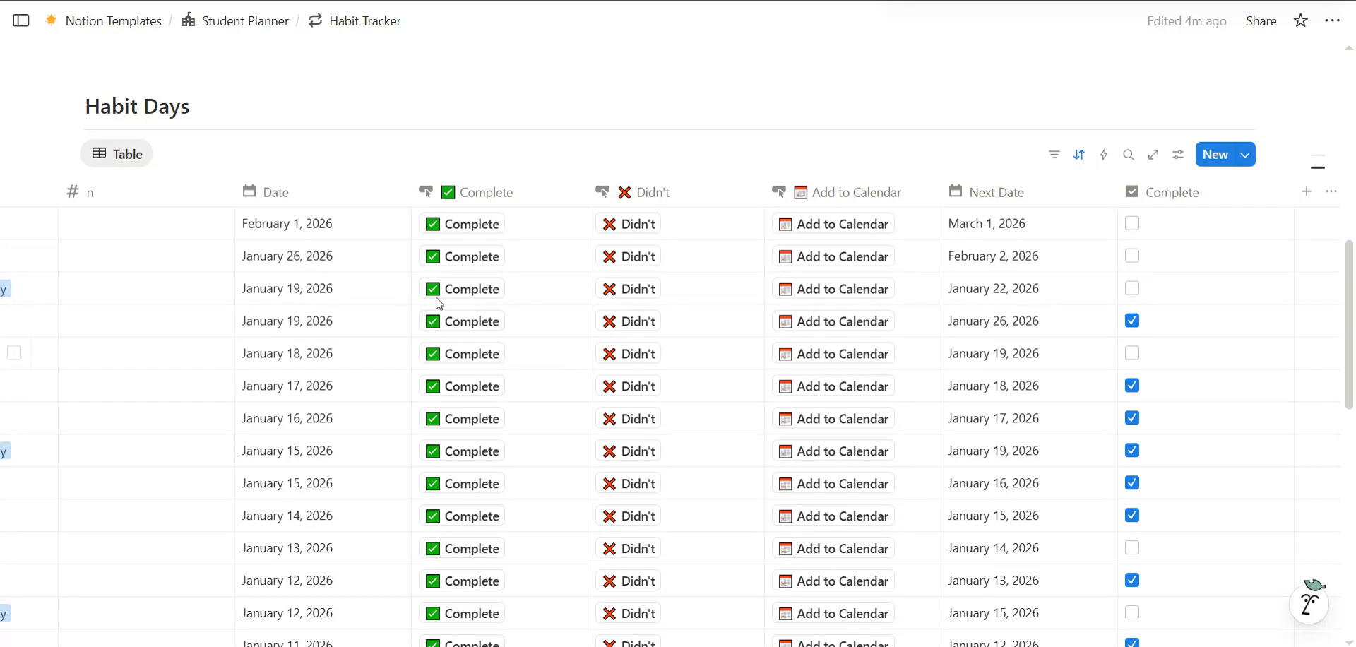
{"action": "scroll", "coordinate": [307, 314], "scroll_direction": "left", "scroll_amount": 5}
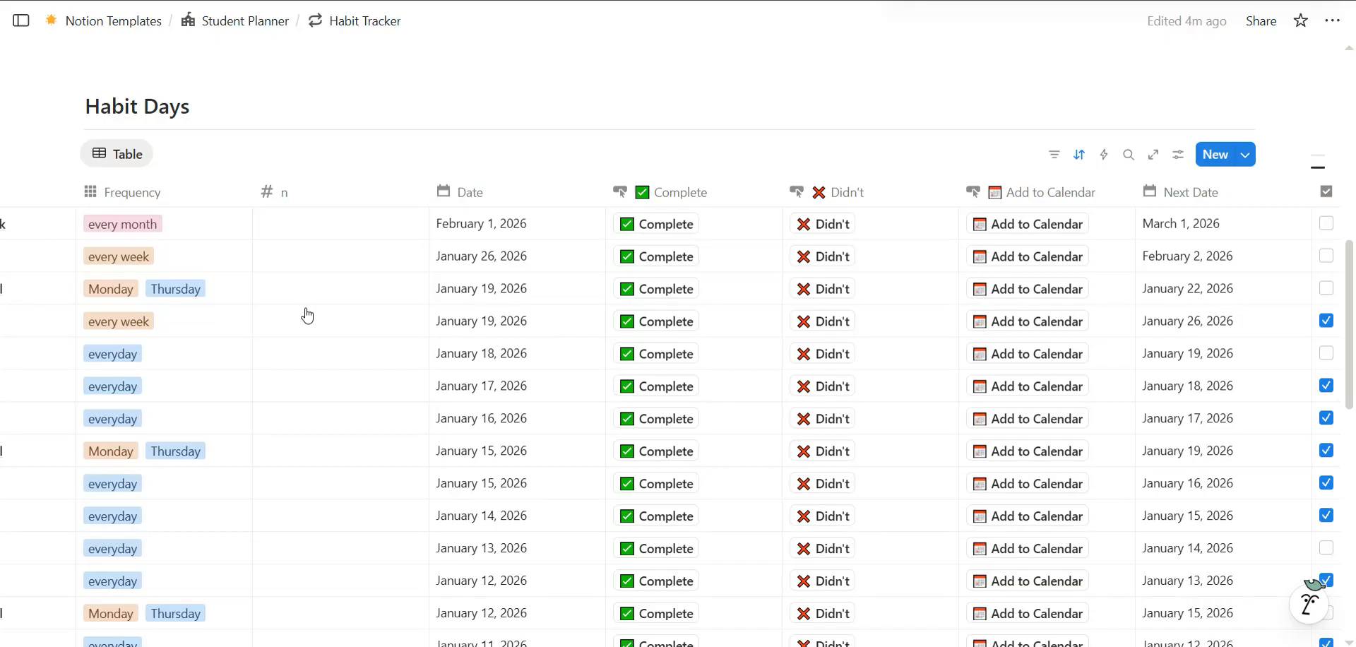
{"action": "left_click", "coordinate": [821, 256]}
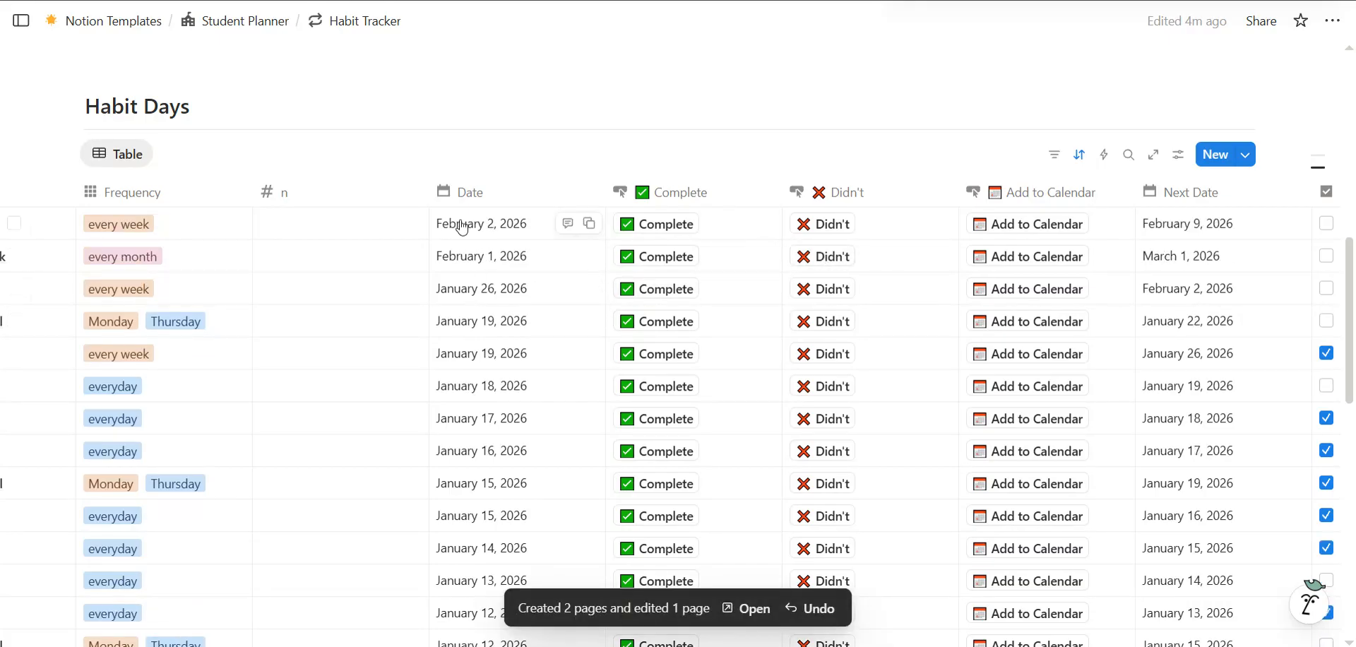
Review the Gratitude habit's entries and streaks, including the Date of its January 19 entry, without changing anything
{"action": "scroll", "coordinate": [372, 261], "scroll_direction": "left", "scroll_amount": 5}
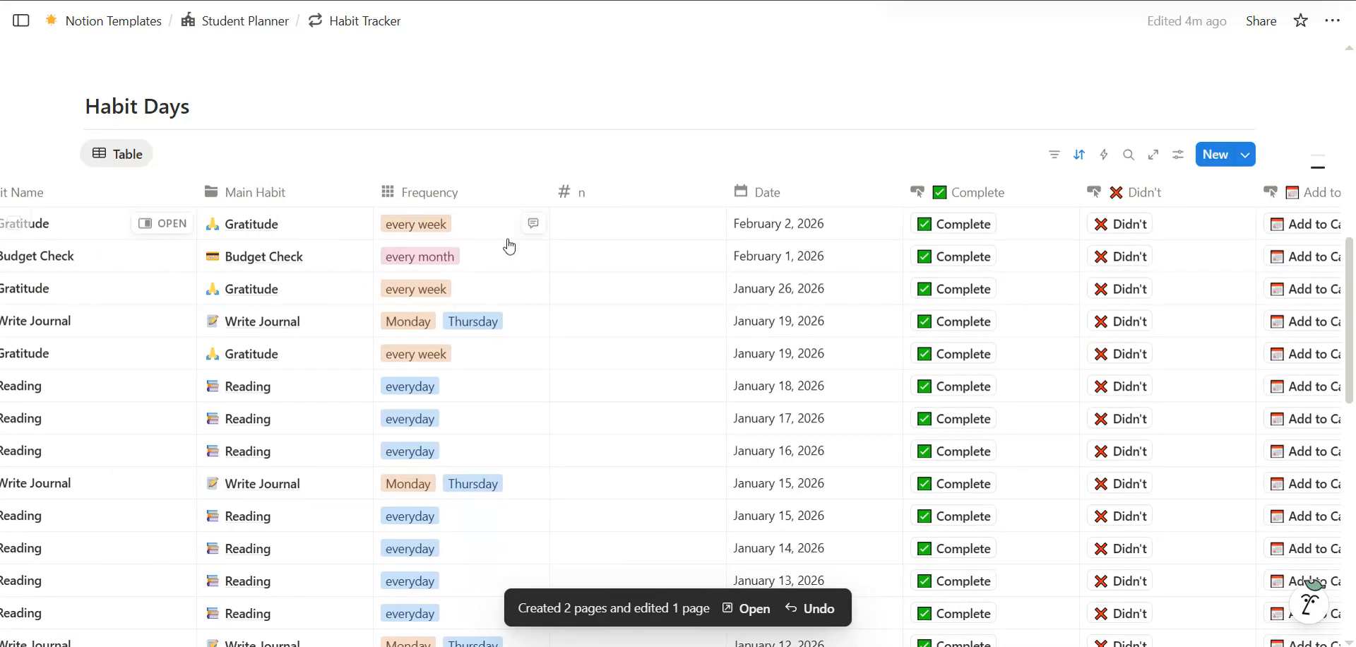
{"action": "scroll", "coordinate": [509, 245], "scroll_direction": "right", "scroll_amount": 3}
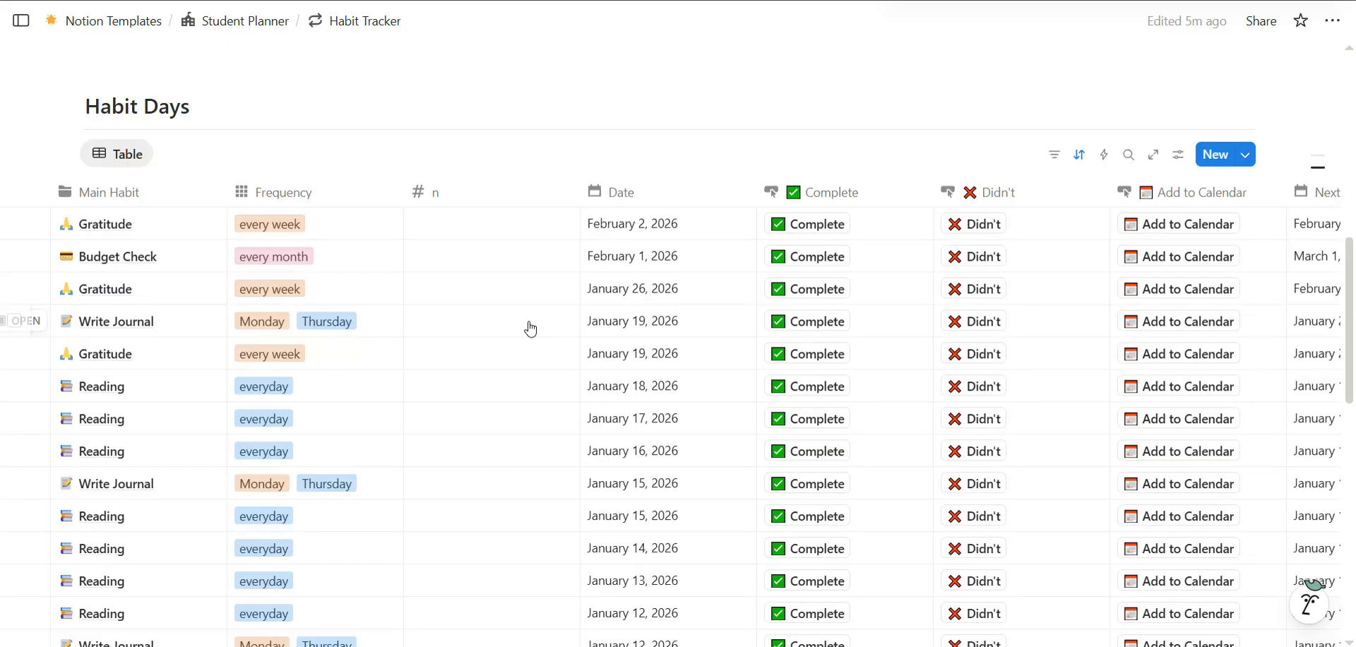
{"action": "scroll", "coordinate": [530, 328], "scroll_direction": "up", "scroll_amount": 5}
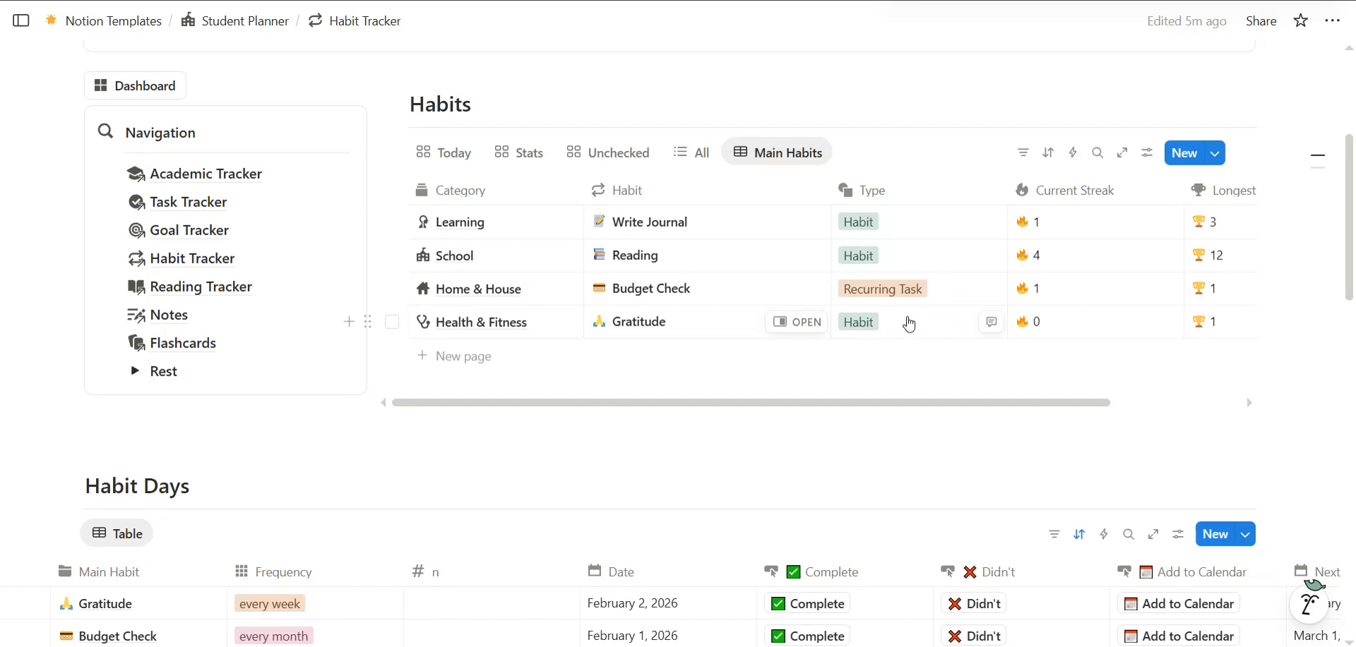
{"action": "scroll", "coordinate": [908, 322], "scroll_direction": "down", "scroll_amount": 15}
{"action": "scroll", "coordinate": [910, 322], "scroll_direction": "up", "scroll_amount": 10}
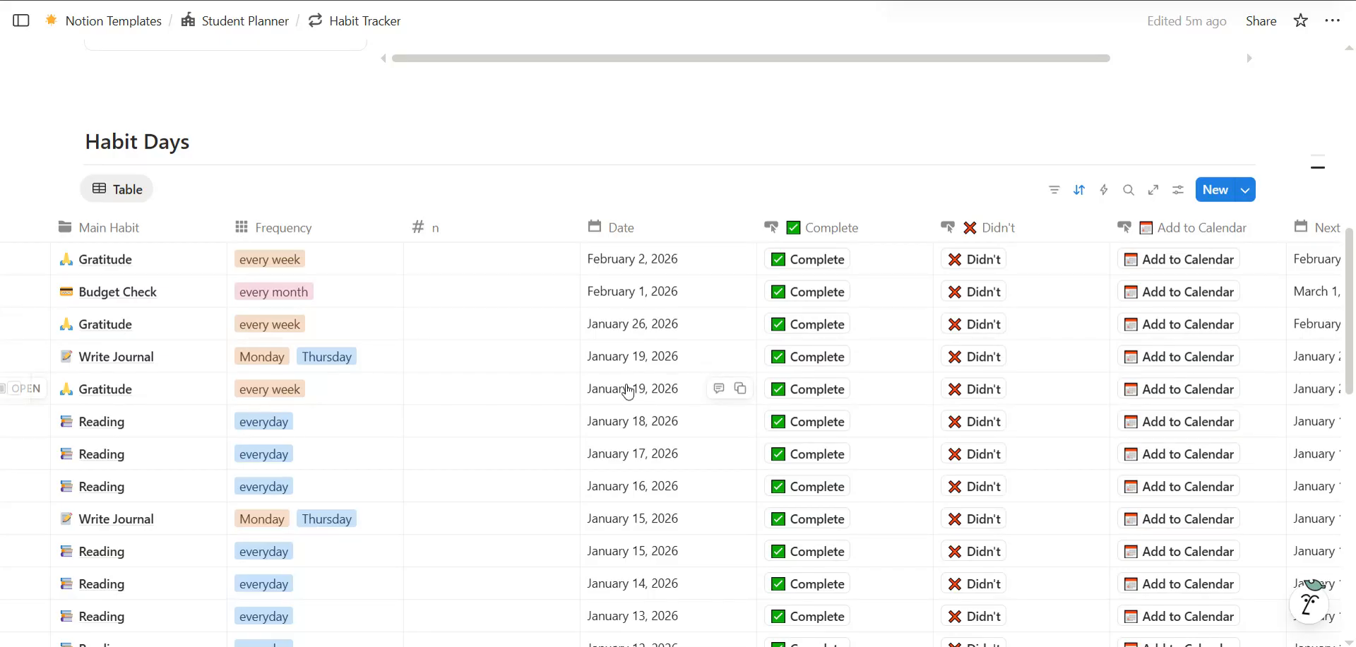
{"action": "left_click", "coordinate": [627, 391]}
{"action": "key", "text": "Escape"}
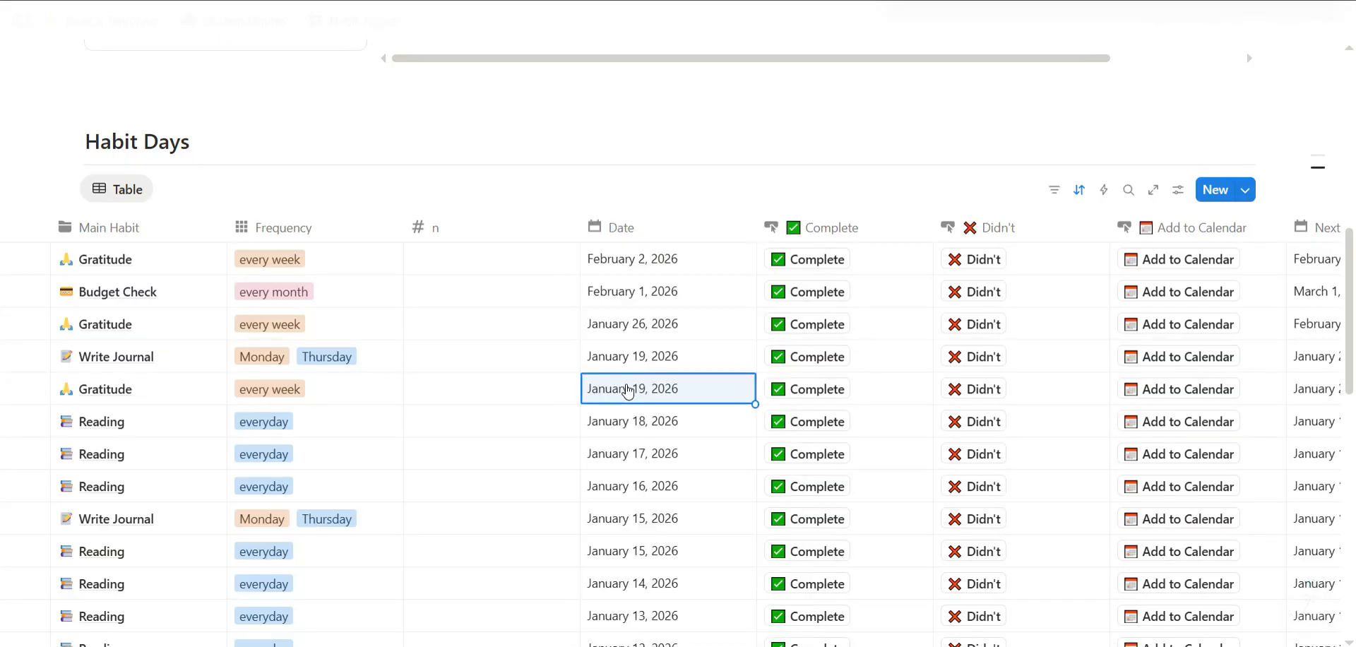
Examine the Main Habit link of the January 19 Gratitude entry and compare it with the Habits table
{"action": "scroll", "coordinate": [312, 454], "scroll_direction": "left", "scroll_amount": 3}
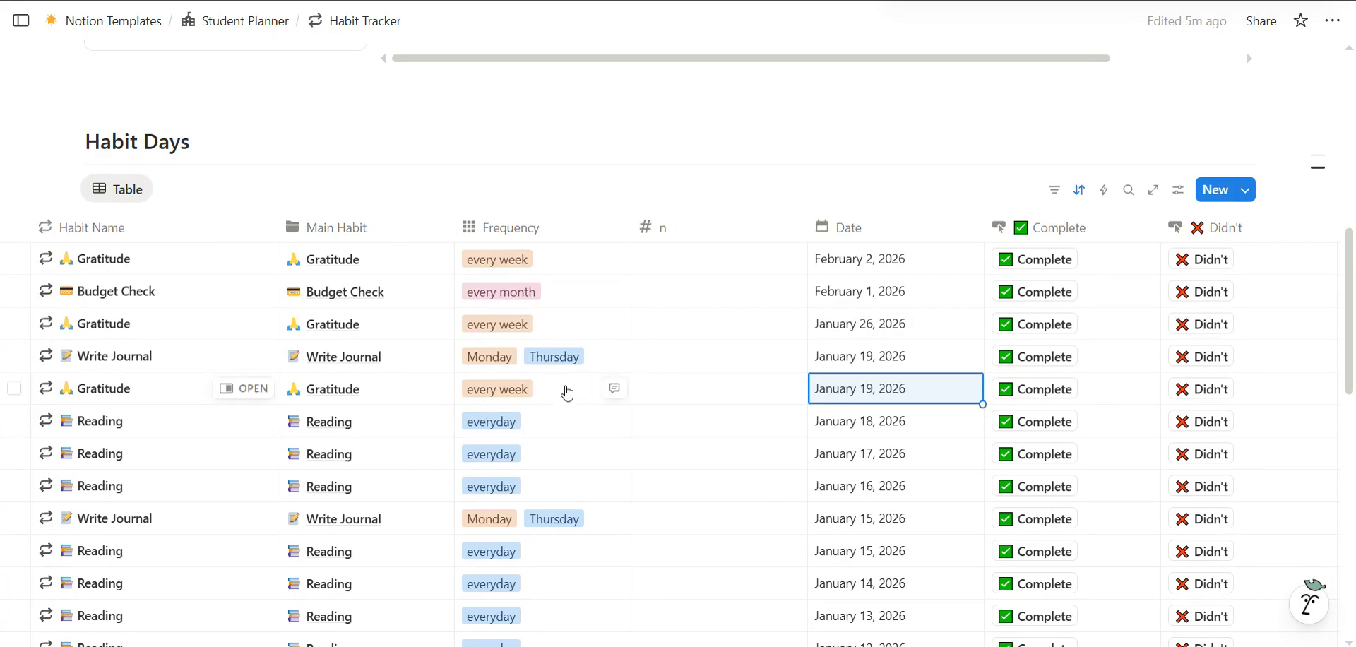
{"action": "scroll", "coordinate": [567, 393], "scroll_direction": "left", "scroll_amount": 5}
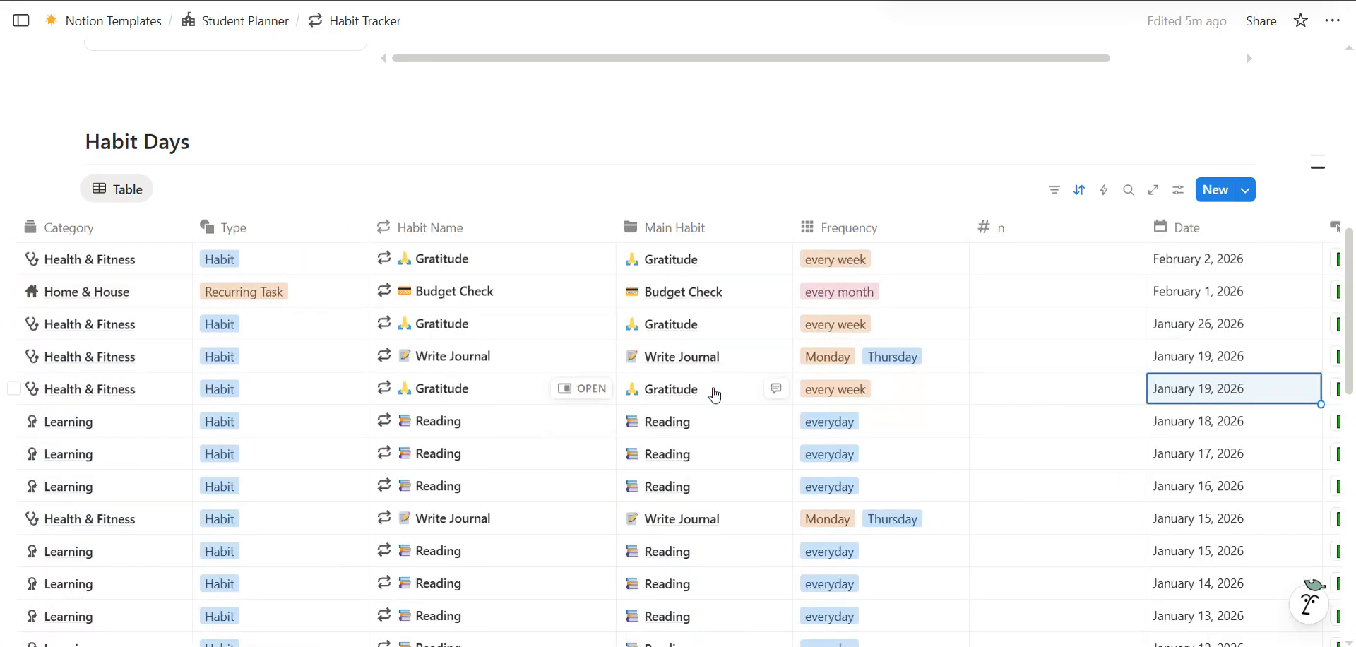
{"action": "left_click", "coordinate": [721, 394]}
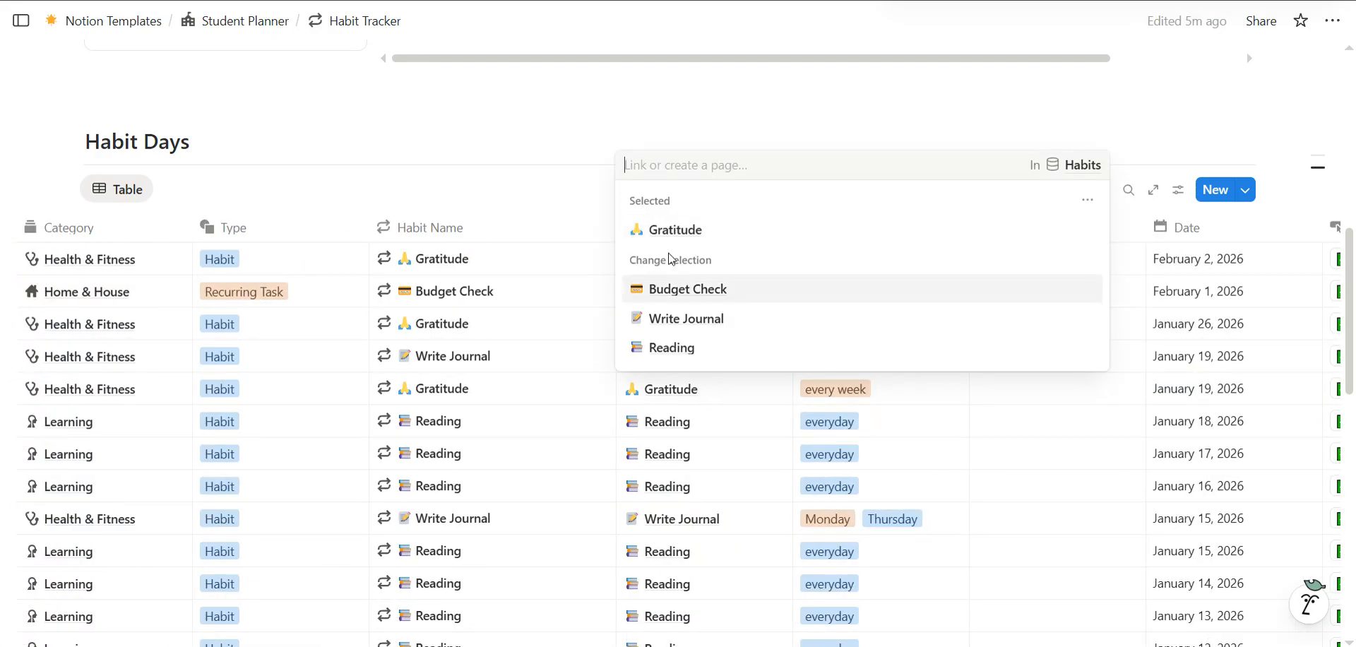
{"action": "key", "text": "Escape"}
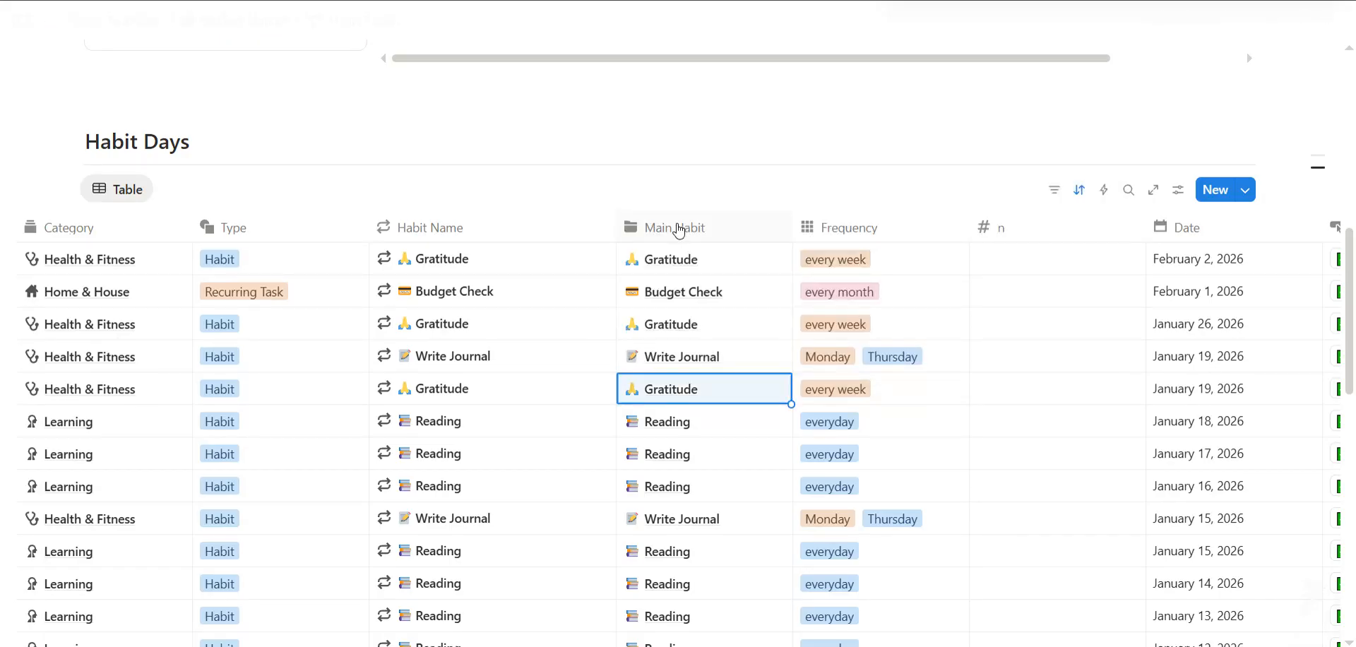
{"action": "scroll", "coordinate": [681, 226], "scroll_direction": "up", "scroll_amount": 3}
{"action": "scroll", "coordinate": [645, 191], "scroll_direction": "down", "scroll_amount": 3}
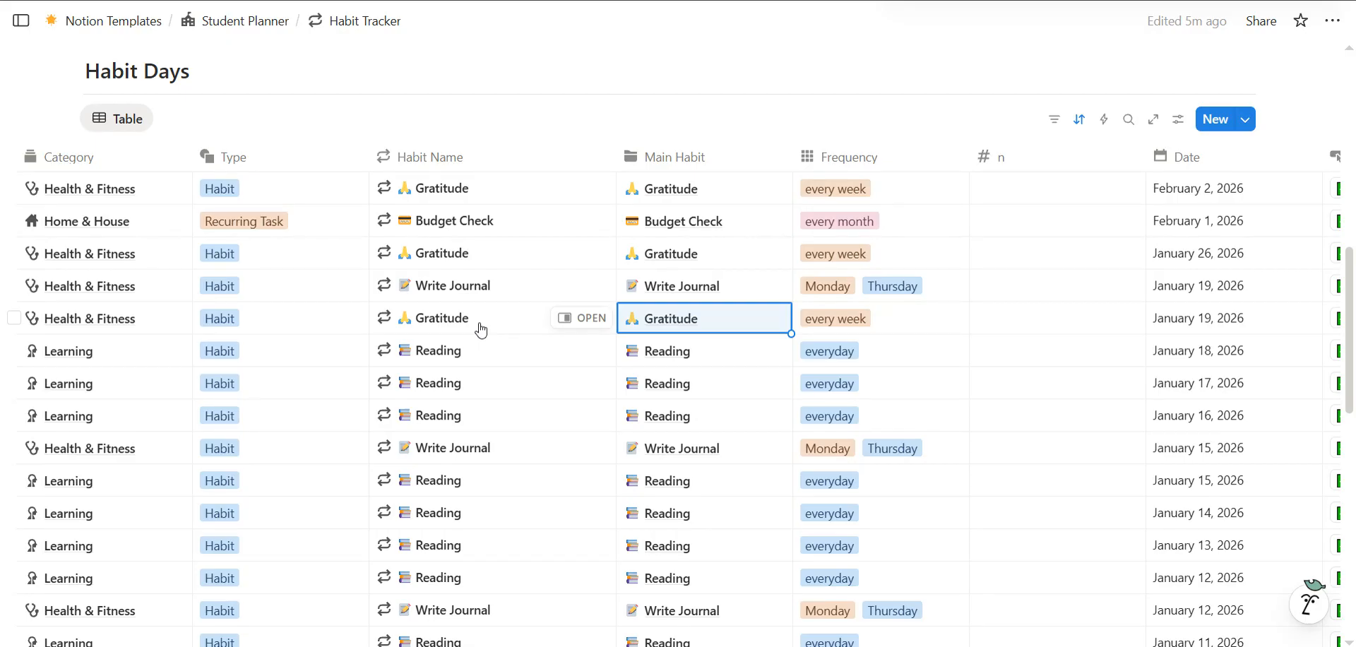
Examine the names and icons of the January 19 and February 2 Gratitude entries, plus the January 19 entry's Type, without editing
{"action": "left_click", "coordinate": [491, 323]}
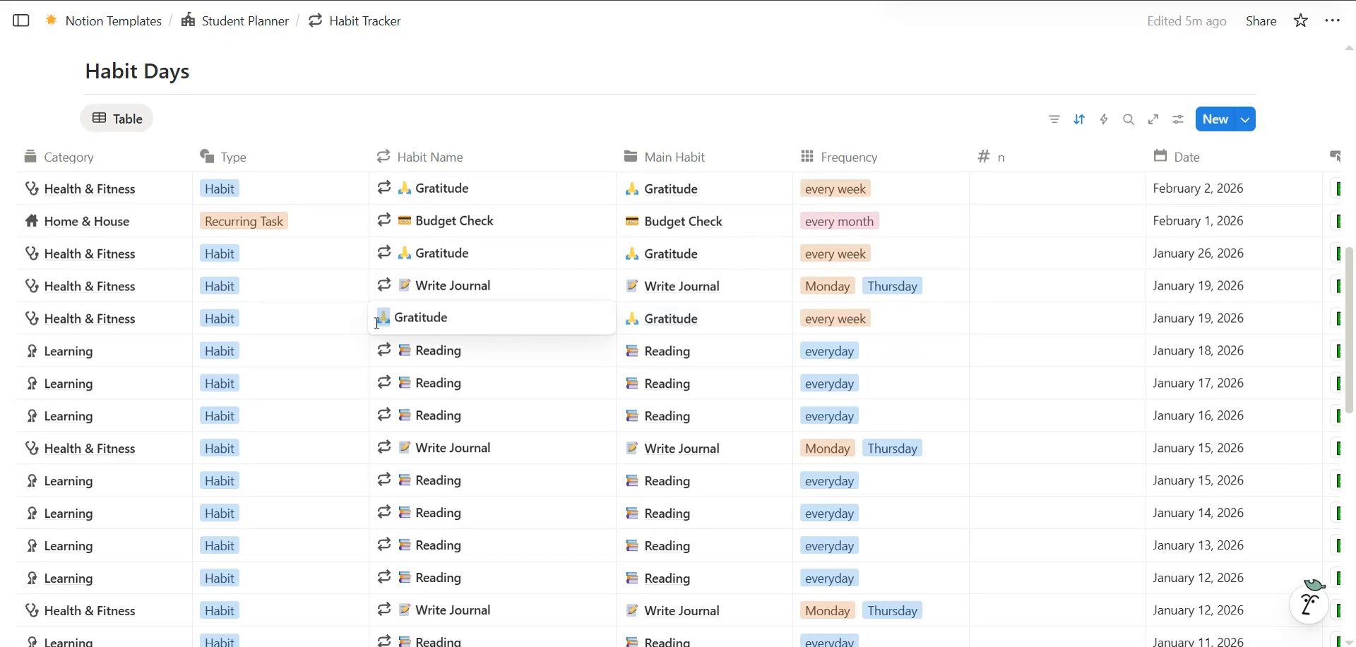
{"action": "mouse_move", "coordinate": [372, 322]}
{"action": "left_mouse_down"}
{"action": "mouse_move", "coordinate": [406, 321]}
{"action": "mouse_move", "coordinate": [381, 324]}
{"action": "left_mouse_up"}
{"action": "left_click", "coordinate": [474, 318]}
{"action": "left_click", "coordinate": [424, 188]}
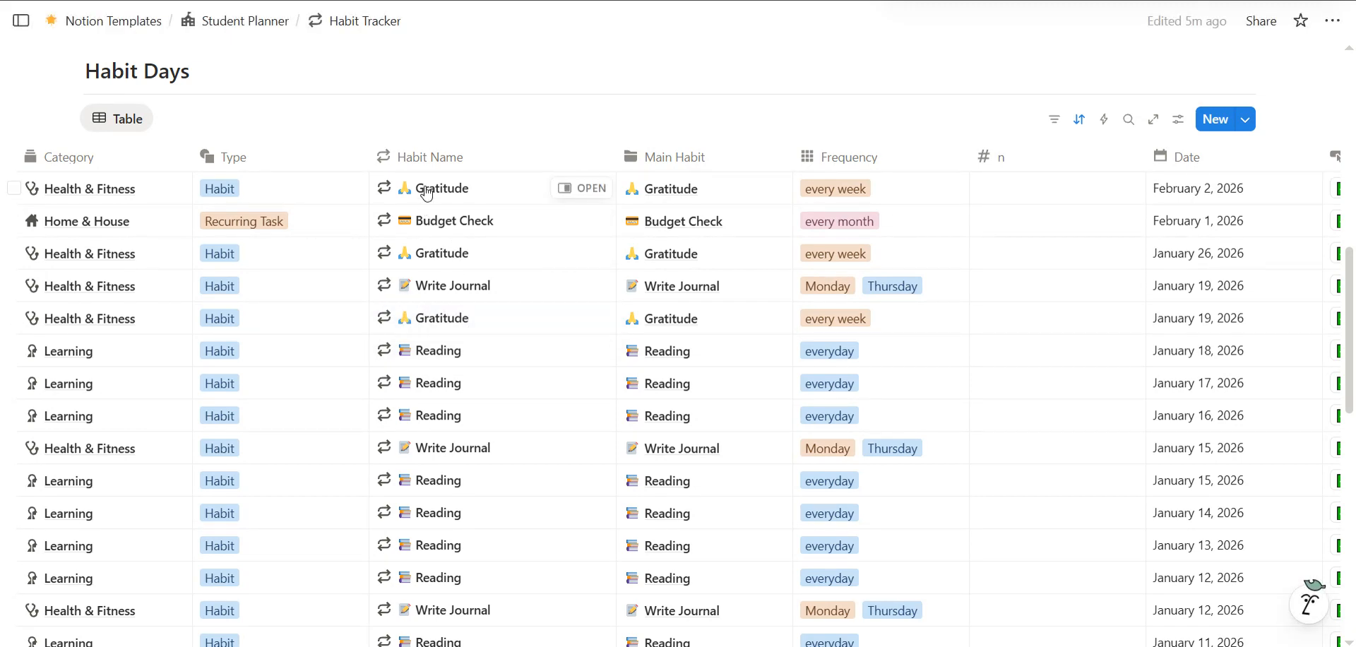
{"action": "left_click", "coordinate": [426, 187]}
{"action": "key", "text": "Escape"}
{"action": "scroll", "coordinate": [385, 333], "scroll_direction": "left", "scroll_amount": 2}
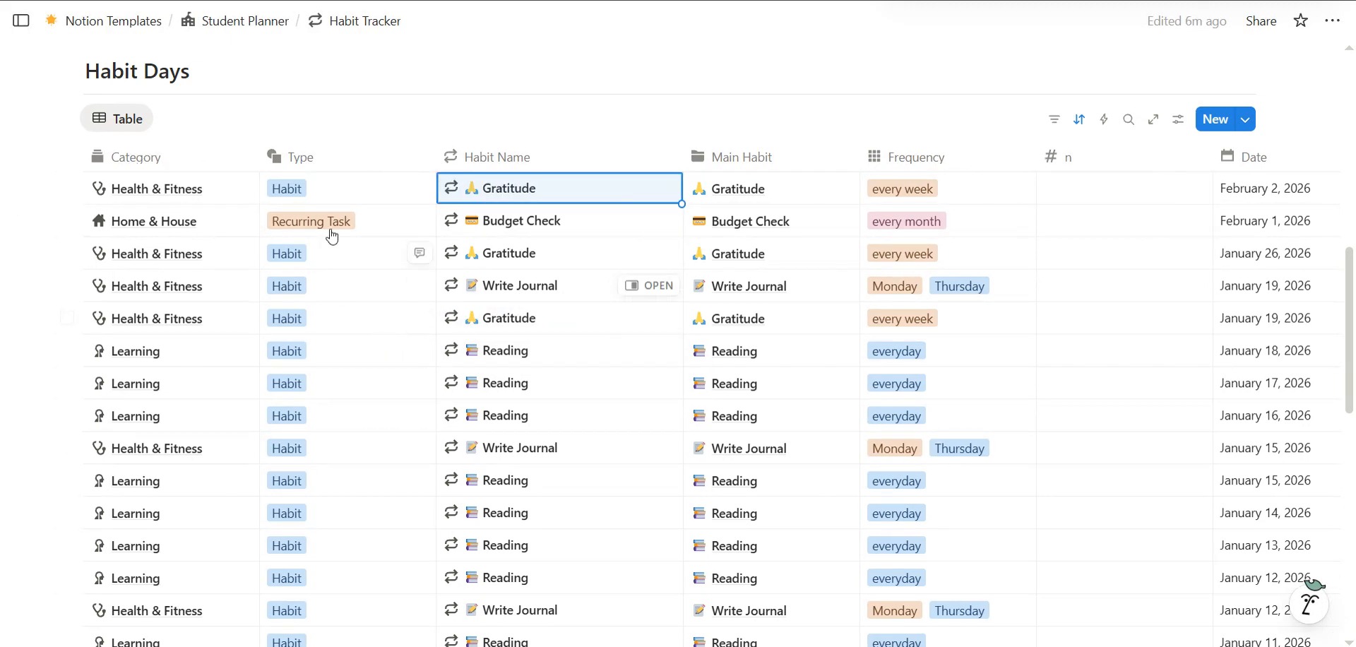
{"action": "left_click", "coordinate": [326, 321]}
{"action": "key", "text": "Escape"}
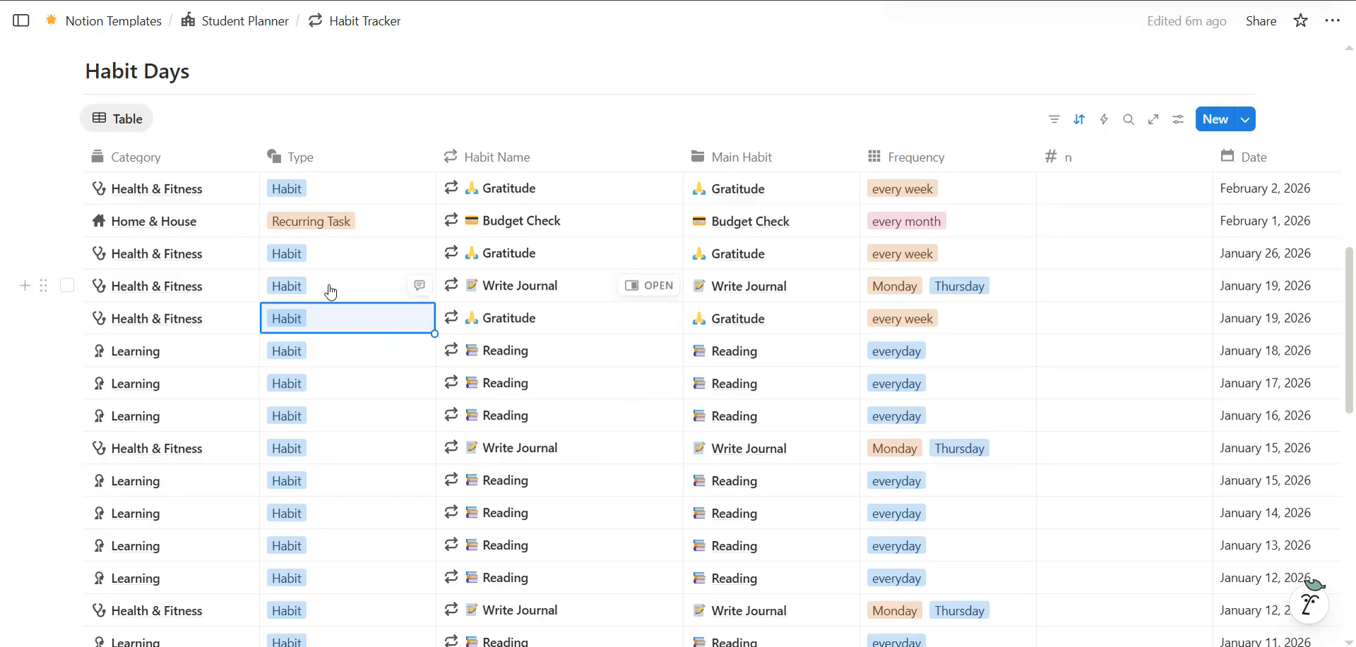
{"action": "scroll", "coordinate": [329, 290], "scroll_direction": "up", "scroll_amount": 1}
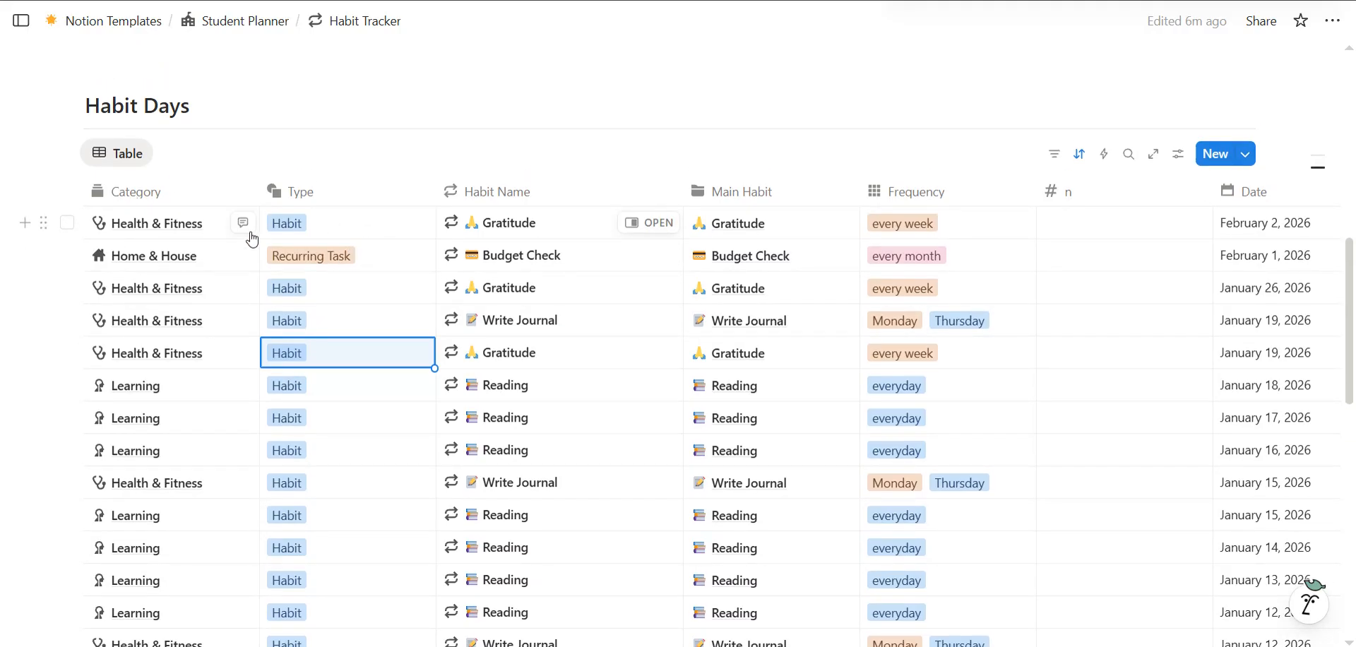
Unlink the Health & Fitness category from the February 2 Gratitude entry
{"action": "left_click", "coordinate": [216, 239]}
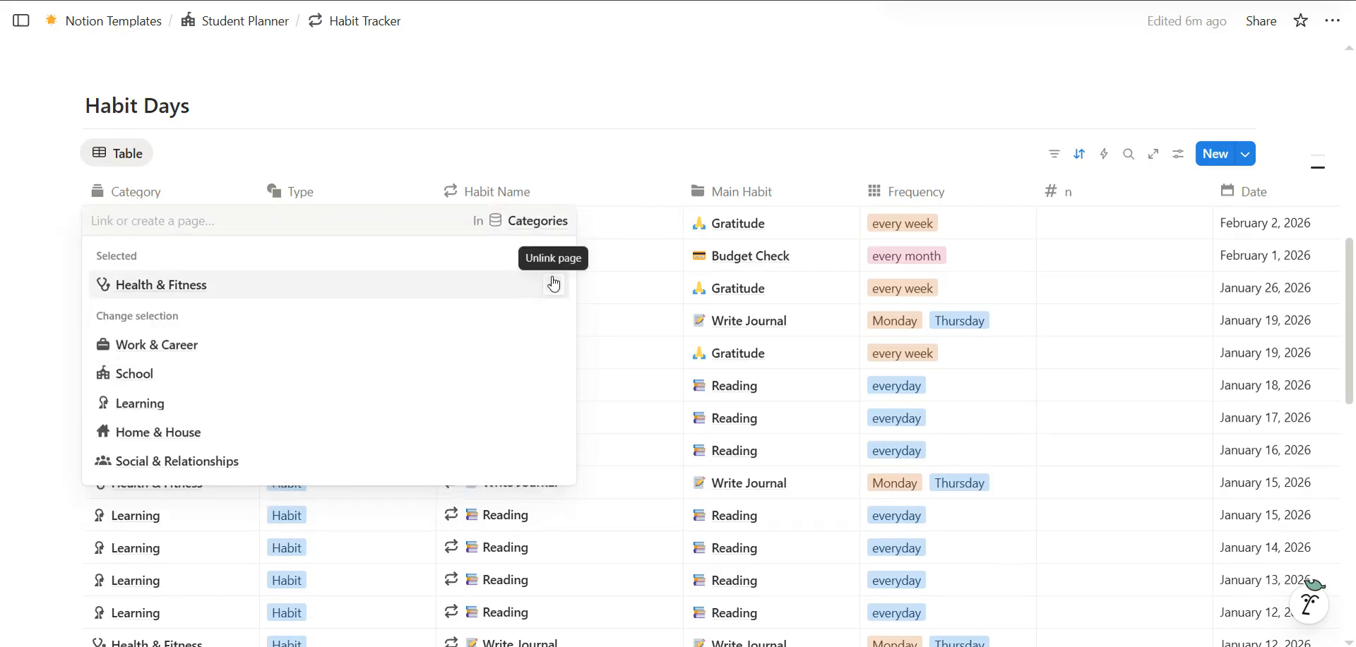
{"action": "key", "text": "Escape"}
{"action": "left_click", "coordinate": [215, 229]}
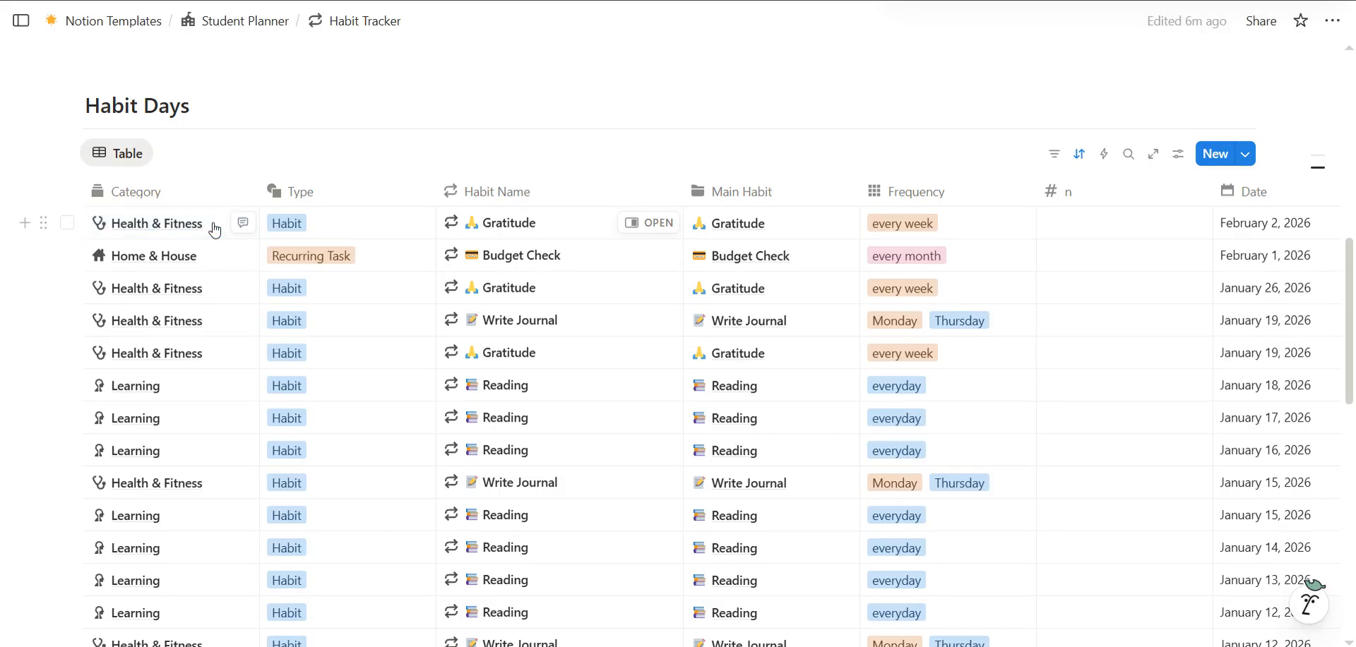
{"action": "left_click", "coordinate": [214, 229]}
{"action": "left_click", "coordinate": [553, 291]}
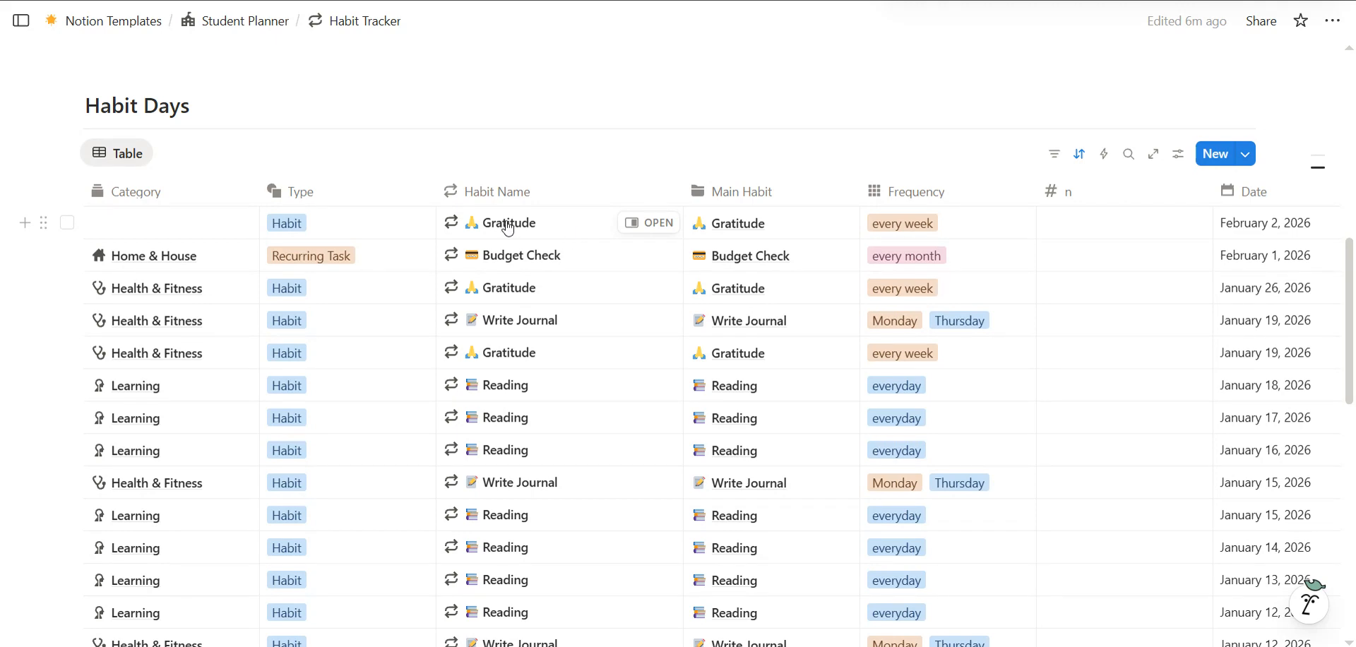
Mark the February 2 Gratitude entry, which has no category, as complete
{"action": "scroll", "coordinate": [751, 250], "scroll_direction": "right", "scroll_amount": 1}
{"action": "scroll", "coordinate": [751, 250], "scroll_direction": "right", "scroll_amount": 3}
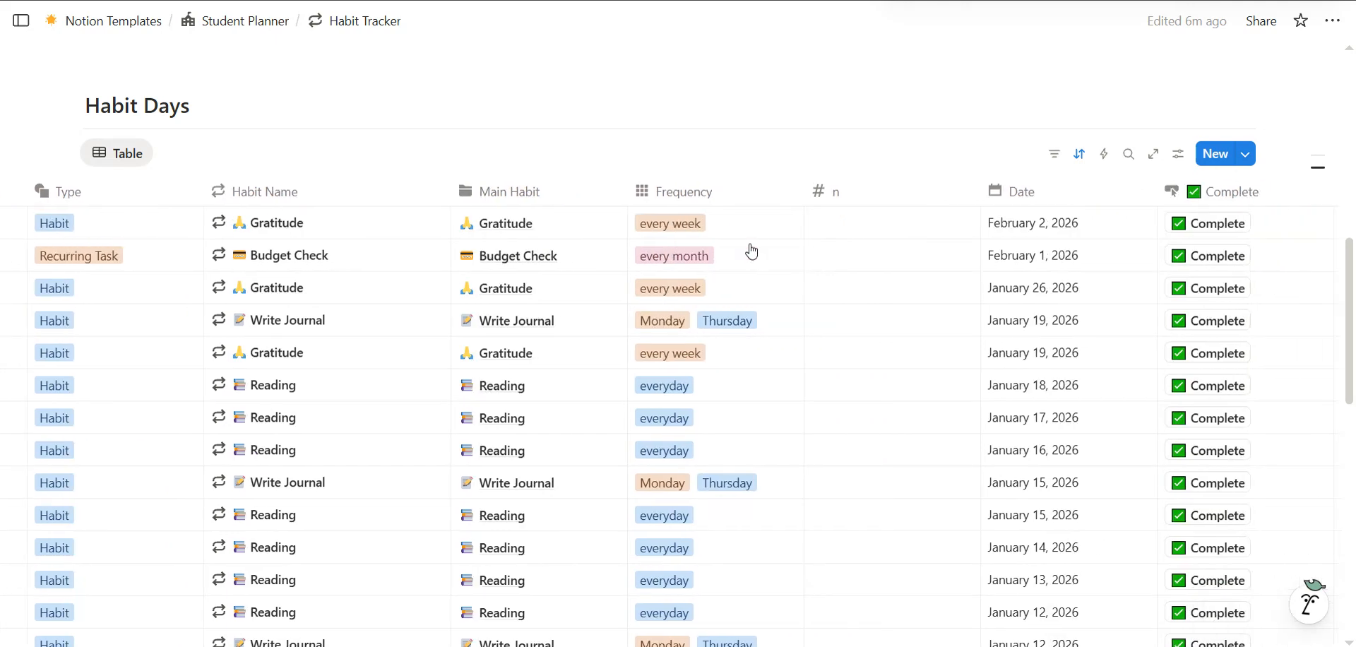
{"action": "left_click", "coordinate": [1206, 225]}
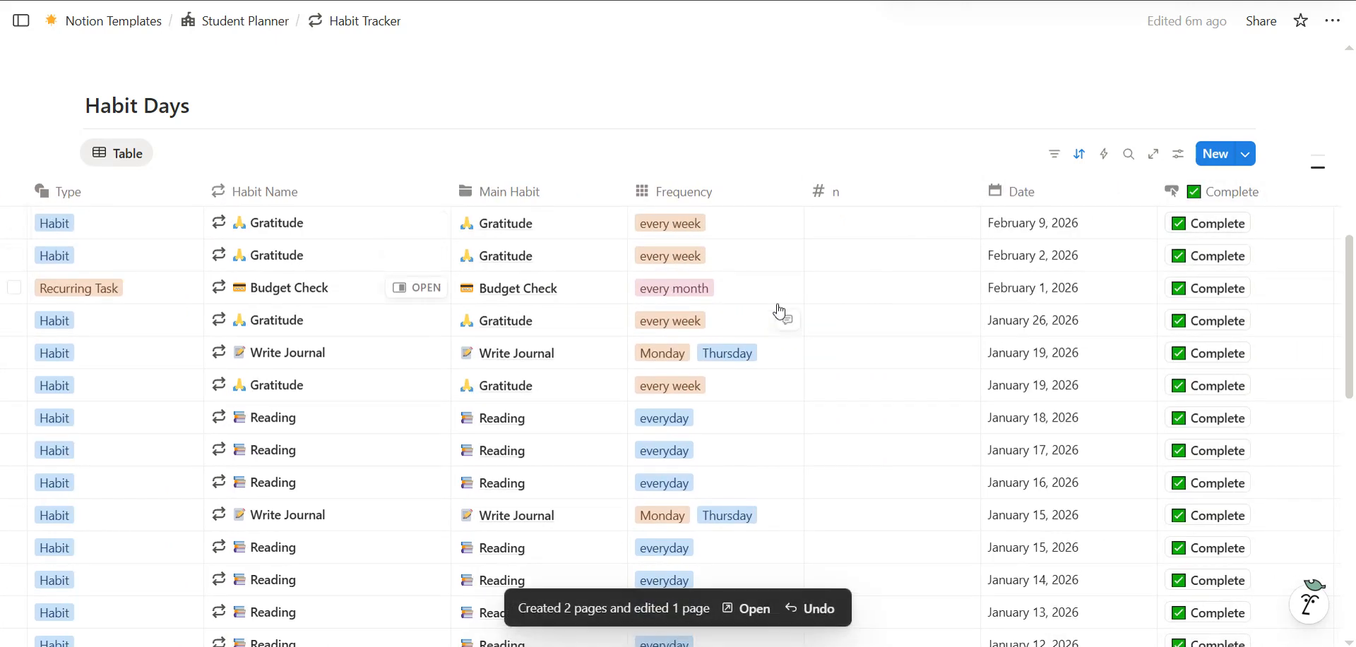
Undo the completion of the February 2 Gratitude entry and link its category to Health & Fitness
{"action": "scroll", "coordinate": [775, 309], "scroll_direction": "left", "scroll_amount": 4}
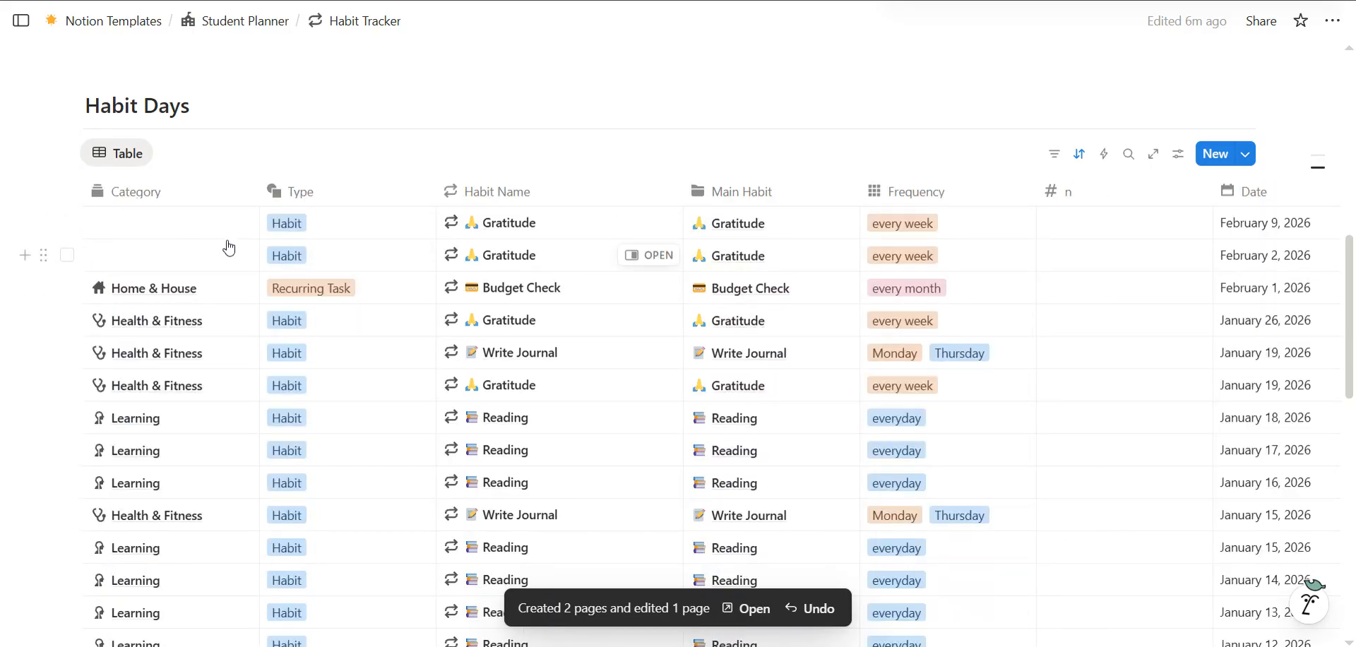
{"action": "key", "text": "ctrl+z"}
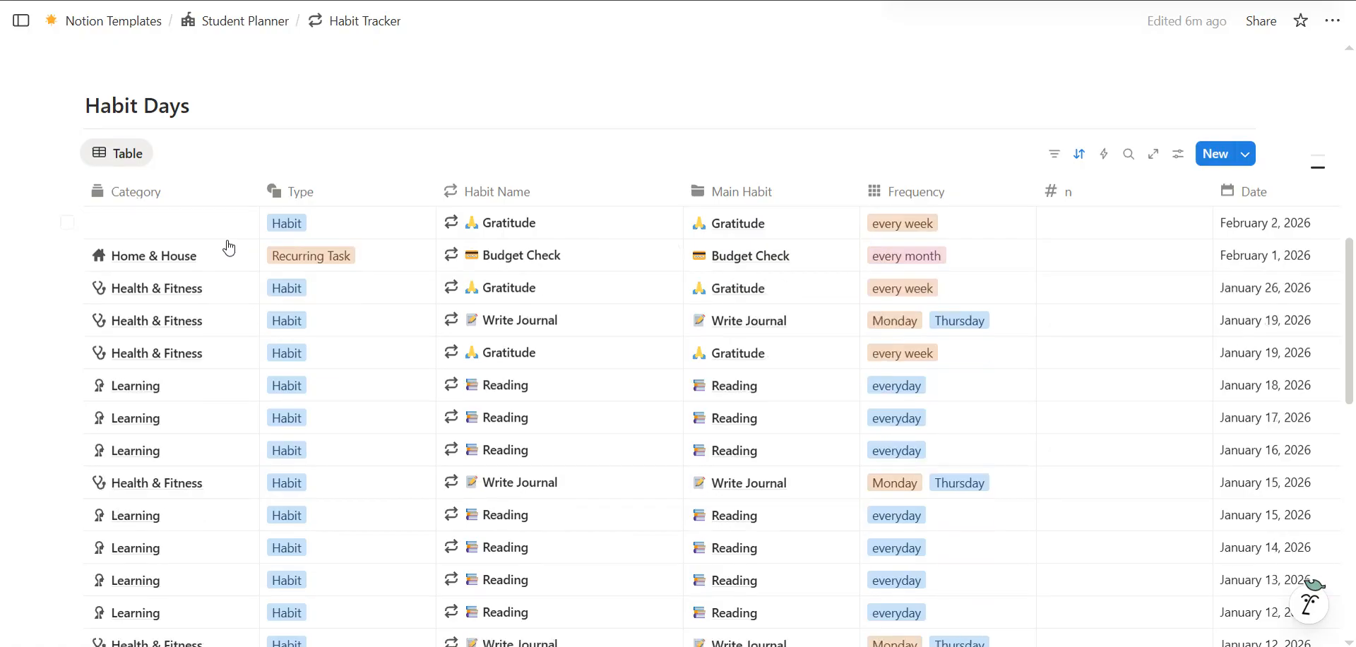
{"action": "left_click", "coordinate": [175, 238]}
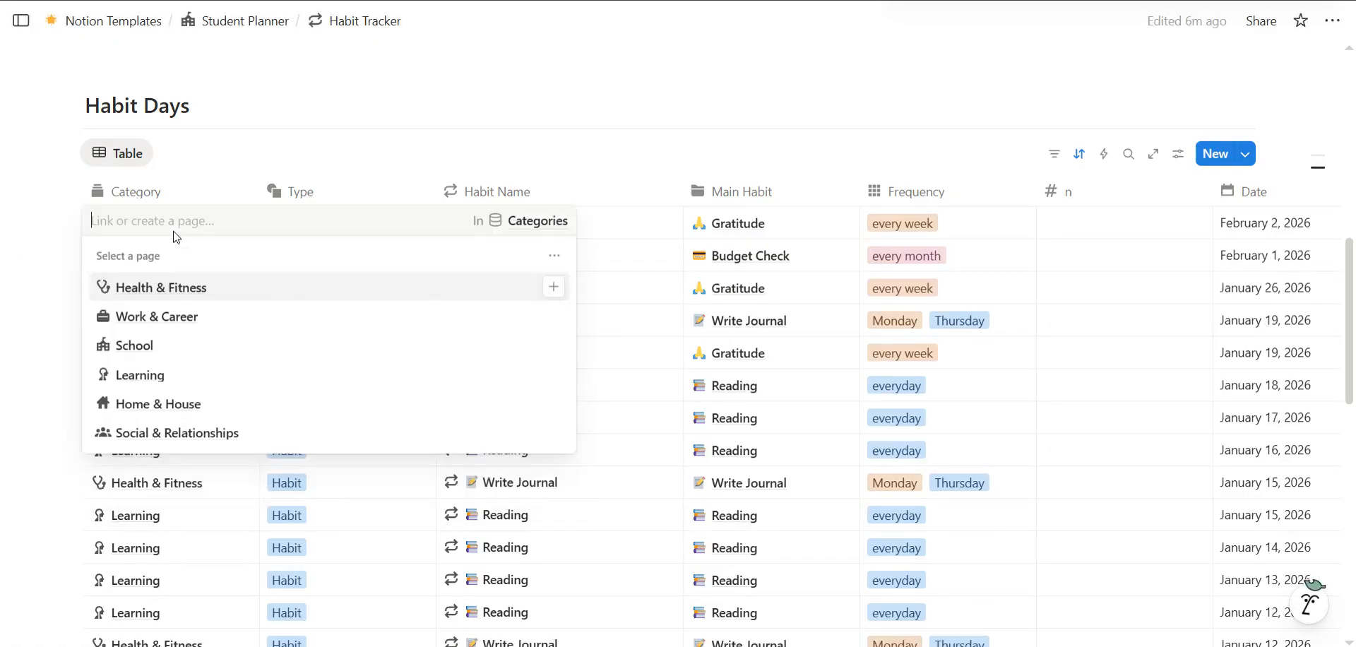
{"action": "left_click", "coordinate": [164, 290]}
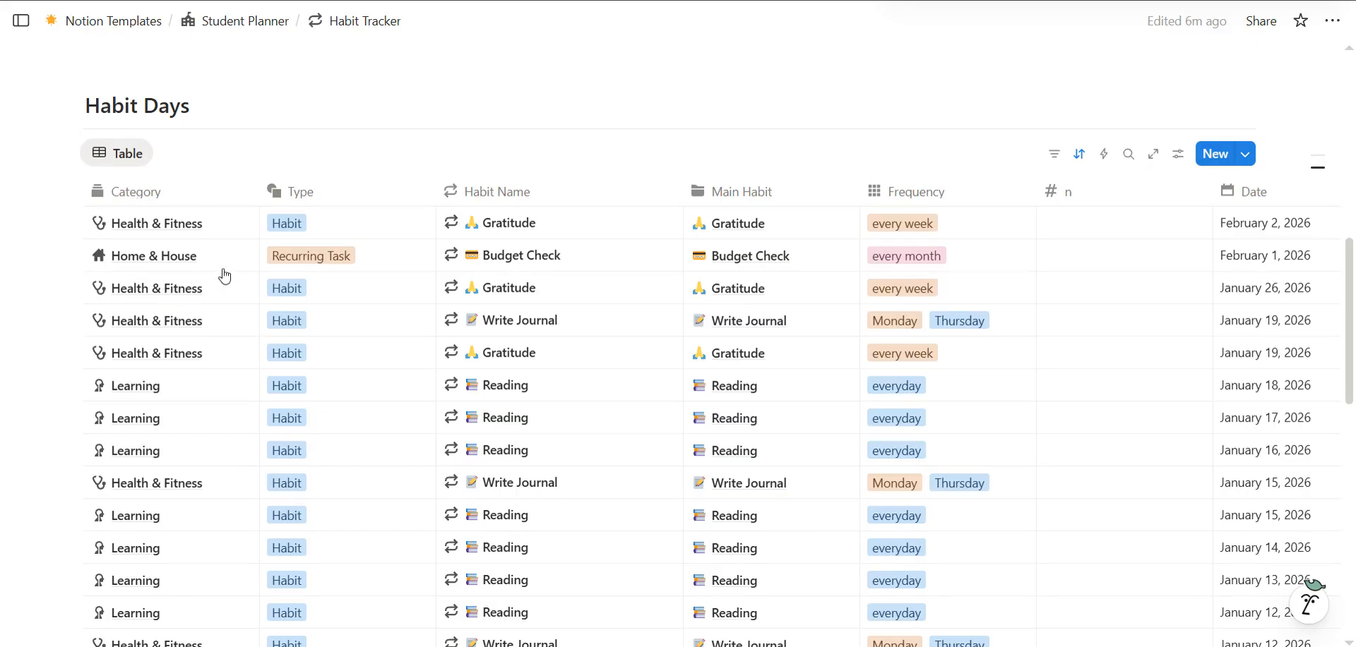
Change the February 2 Gratitude entry's icon to the 🙏 emoji and remove the emoji from its habit name
{"action": "left_click", "coordinate": [589, 224]}
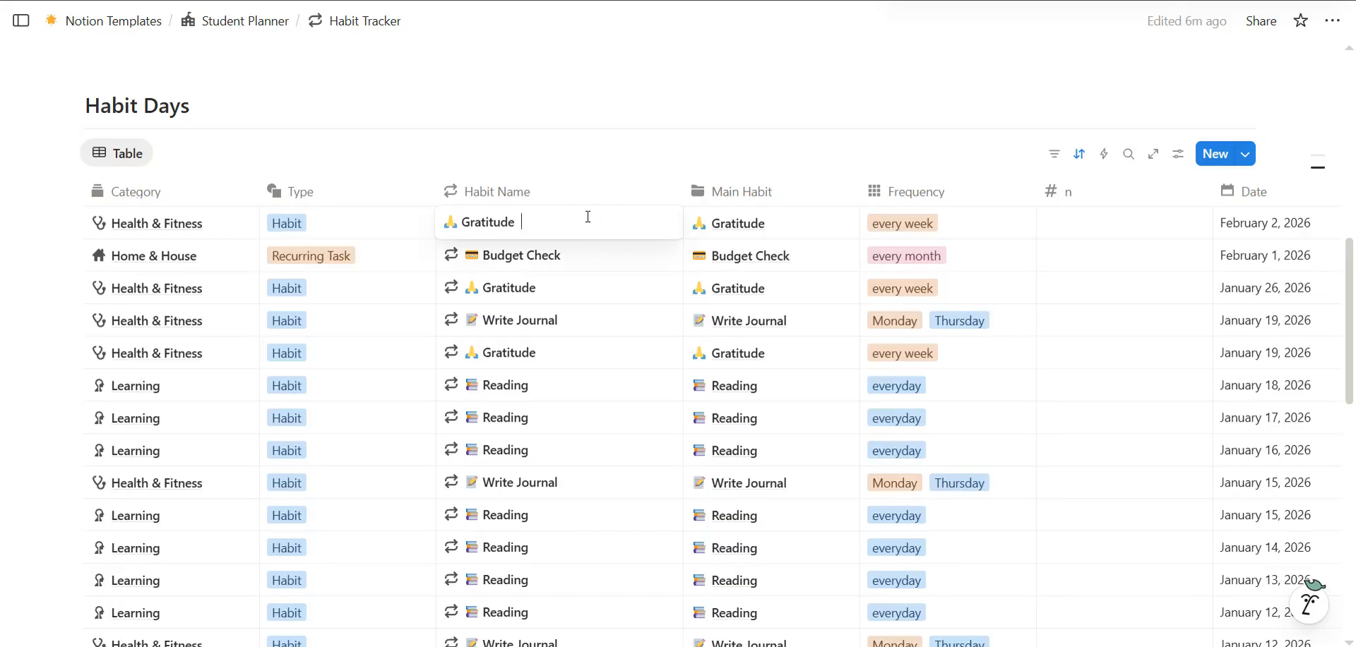
{"action": "key", "text": "Escape"}
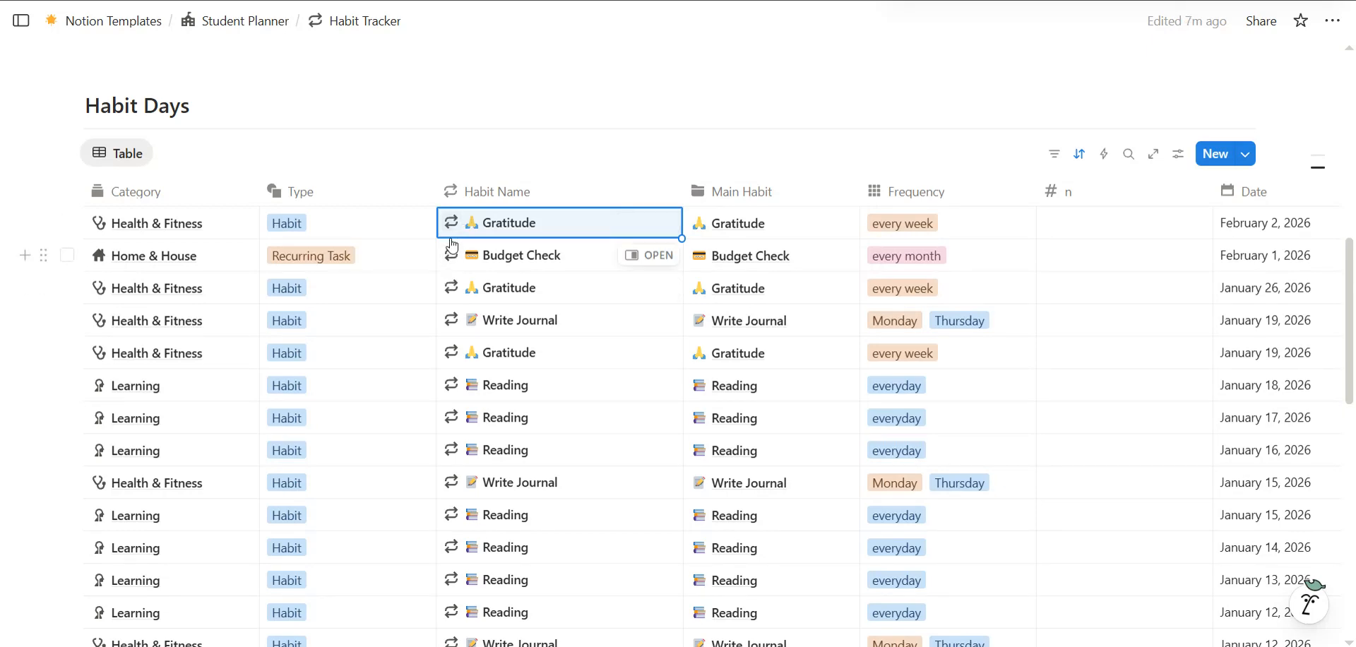
{"action": "left_click", "coordinate": [453, 224]}
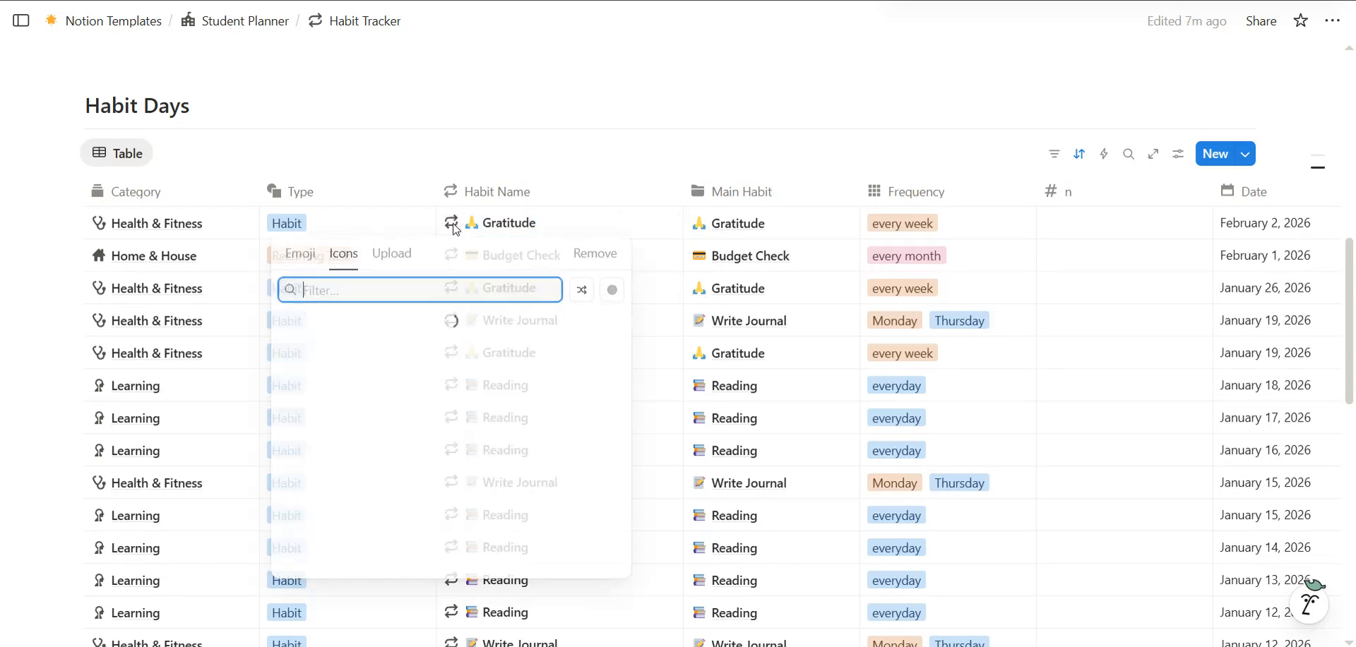
{"action": "left_click", "coordinate": [300, 253]}
{"action": "left_click", "coordinate": [408, 359]}
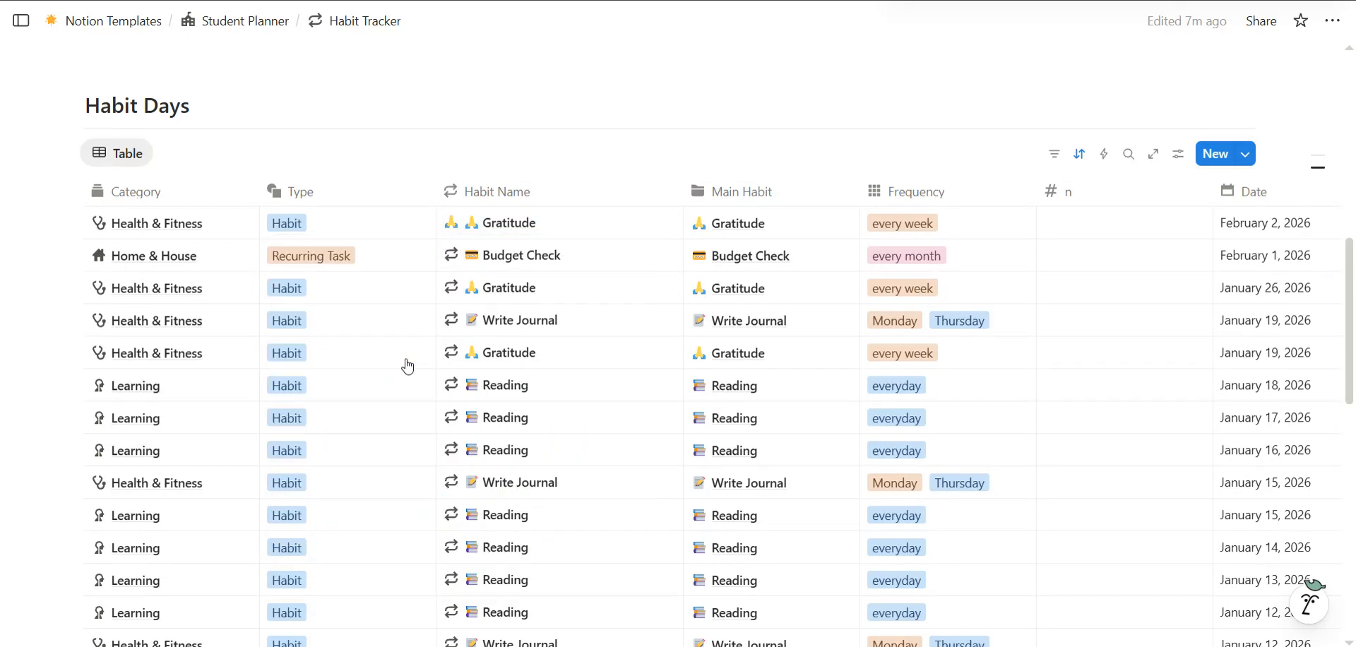
{"action": "left_click", "coordinate": [552, 218]}
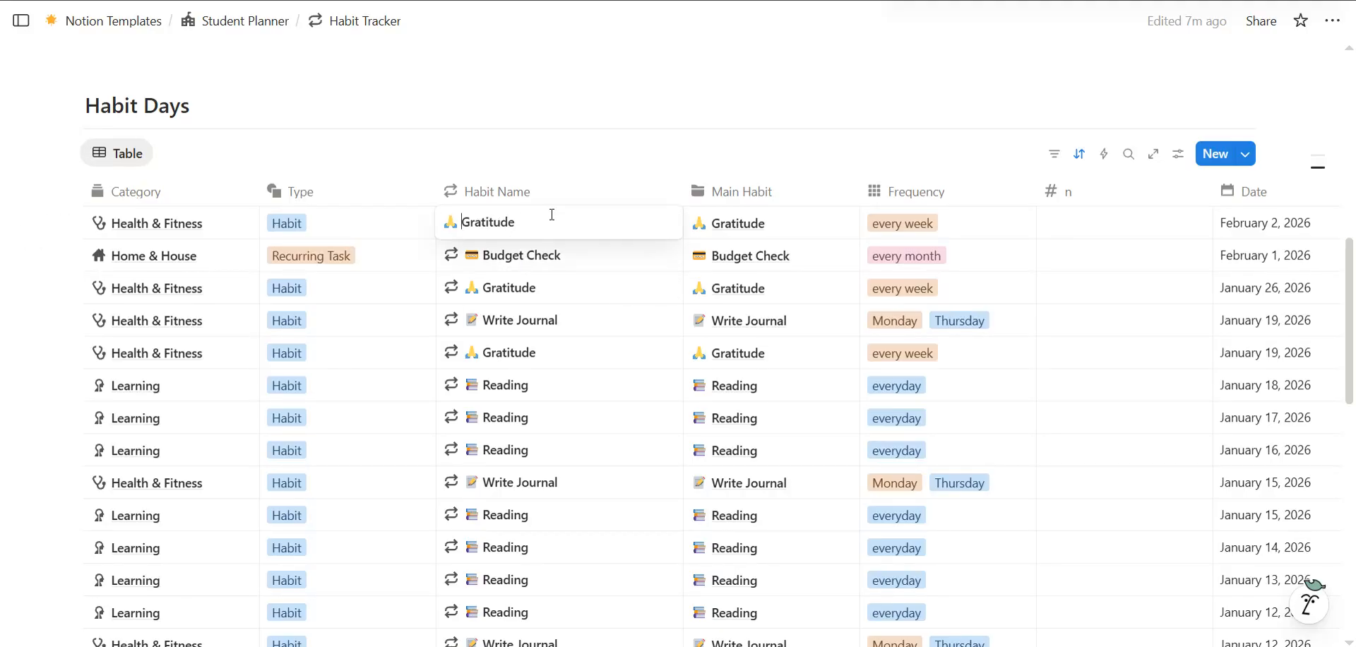
{"action": "key", "text": "Escape"}
{"action": "key", "text": "Down"}
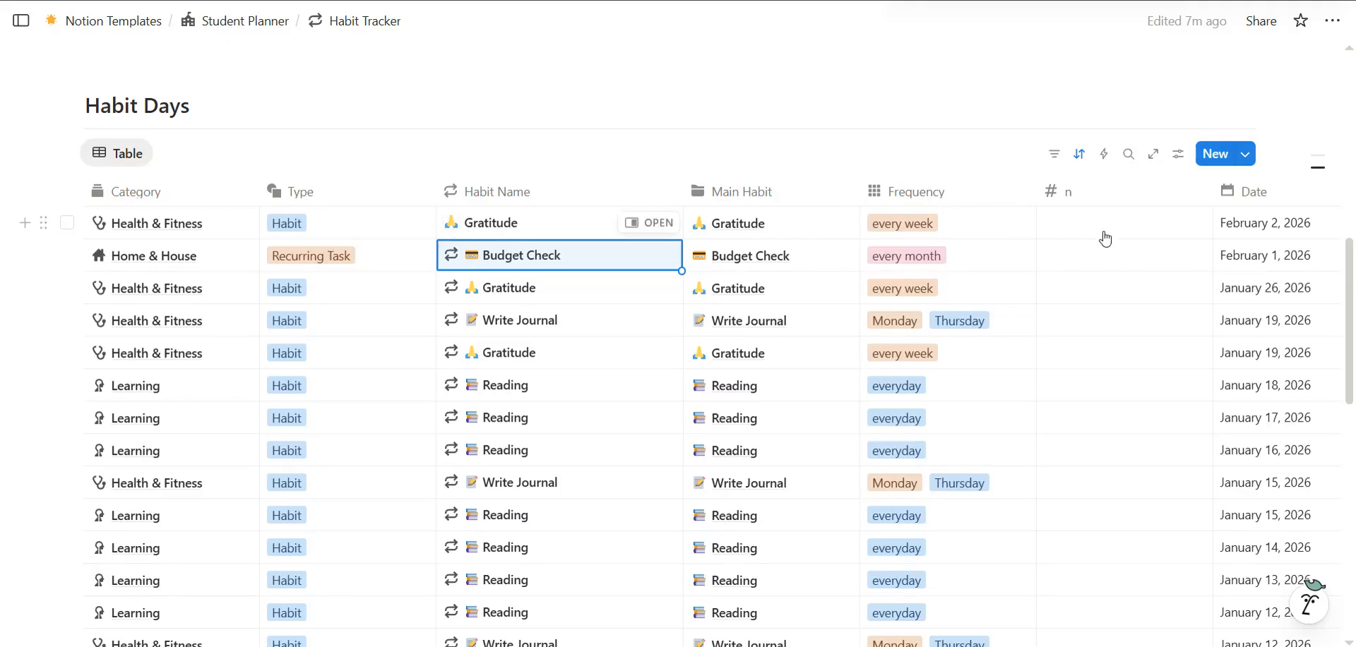
Mark the February 2 Gratitude entry as complete and examine the name and icon of the February 9 entry
{"action": "scroll", "coordinate": [1105, 236], "scroll_direction": "right", "scroll_amount": 3}
{"action": "left_click", "coordinate": [1208, 231]}
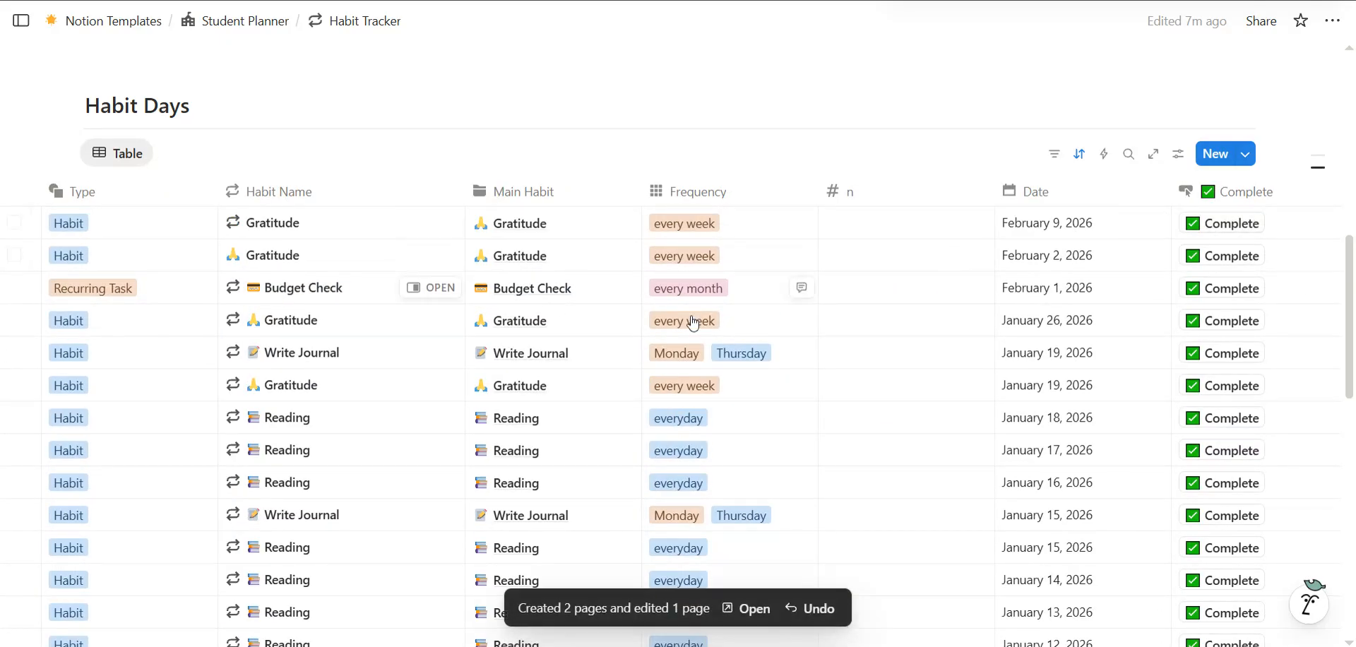
{"action": "scroll", "coordinate": [692, 322], "scroll_direction": "left", "scroll_amount": 1}
{"action": "scroll", "coordinate": [385, 228], "scroll_direction": "left", "scroll_amount": 2}
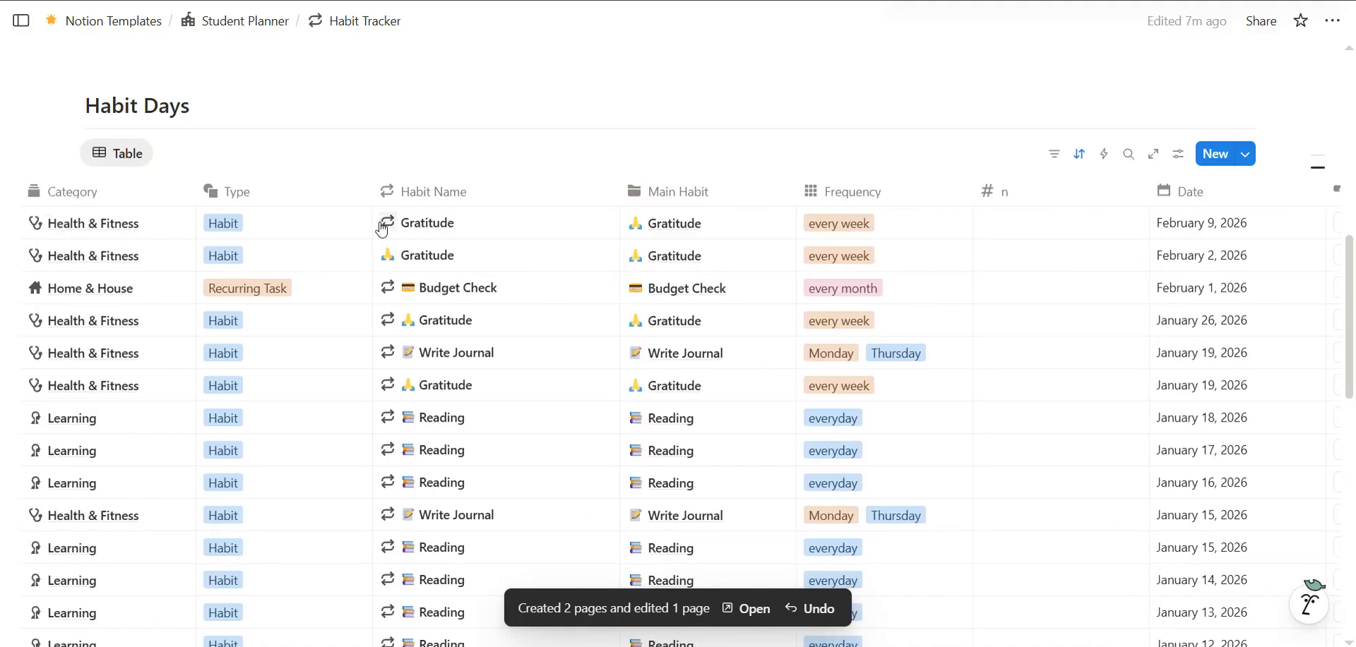
{"action": "left_click", "coordinate": [456, 225]}
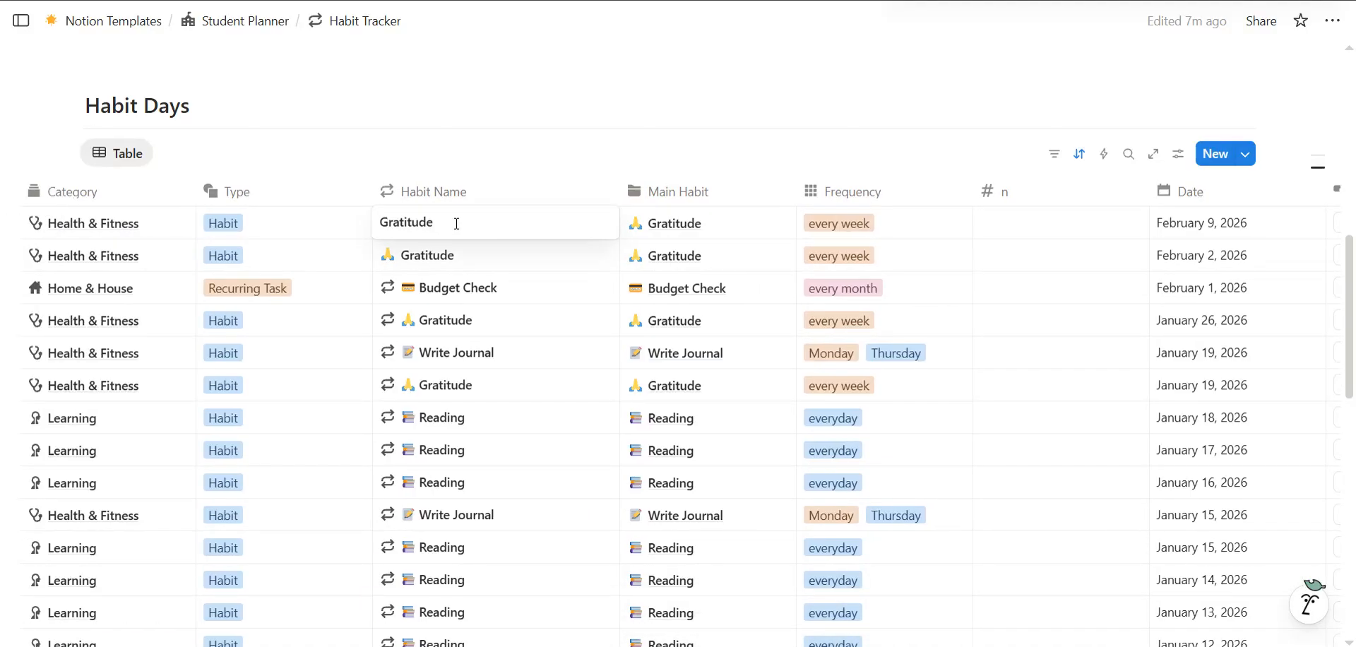
{"action": "key", "text": "Escape"}
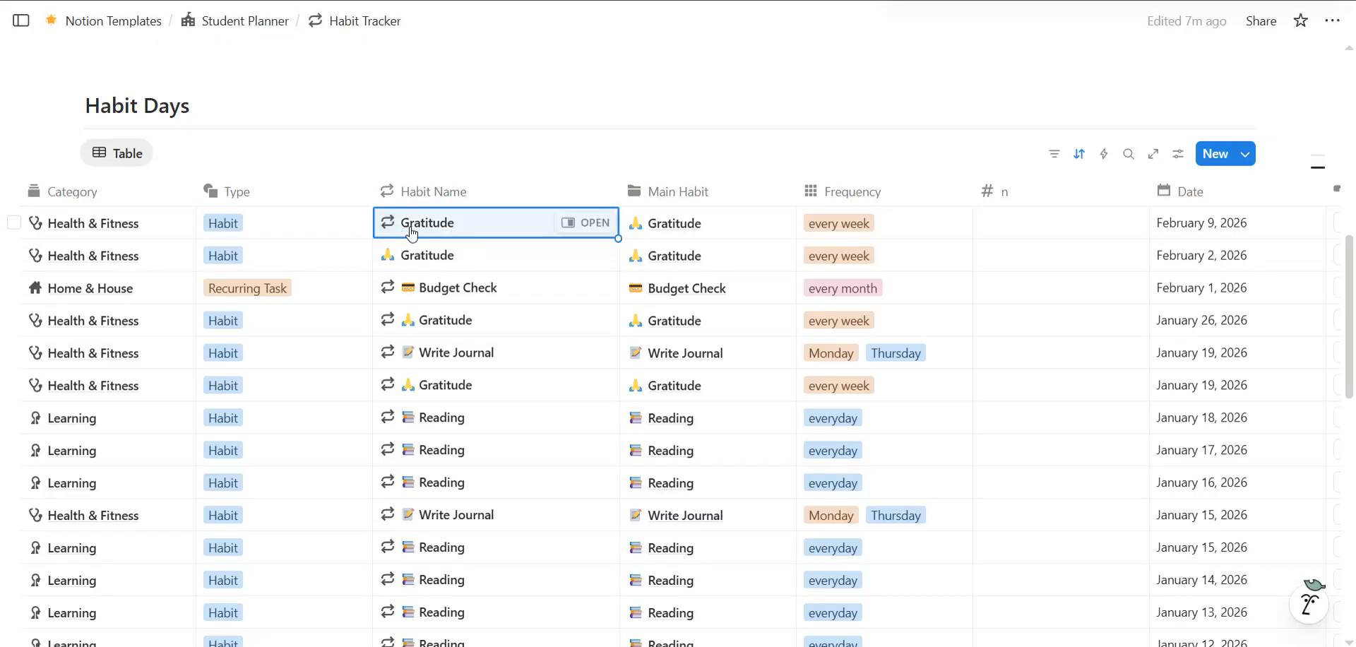
Undo the completion, icon change and name edit of the February 2 Gratitude entry
{"action": "left_click", "coordinate": [467, 272]}
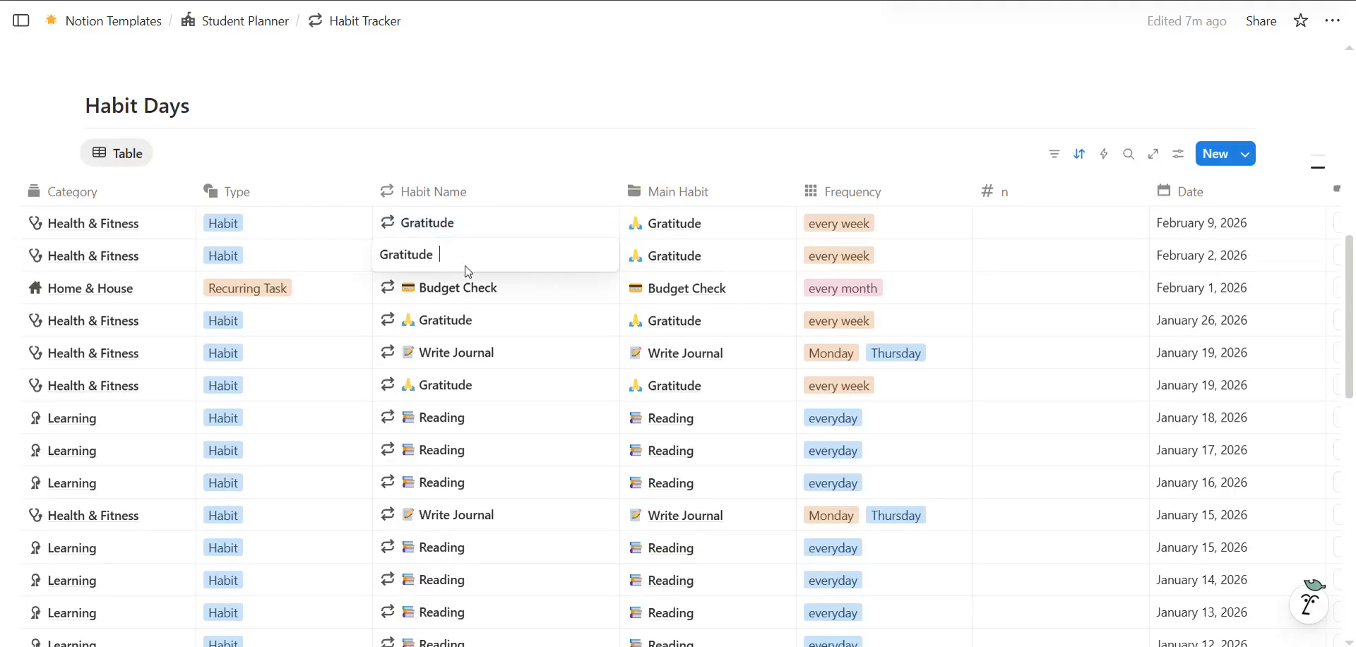
{"action": "key", "text": "Escape"}
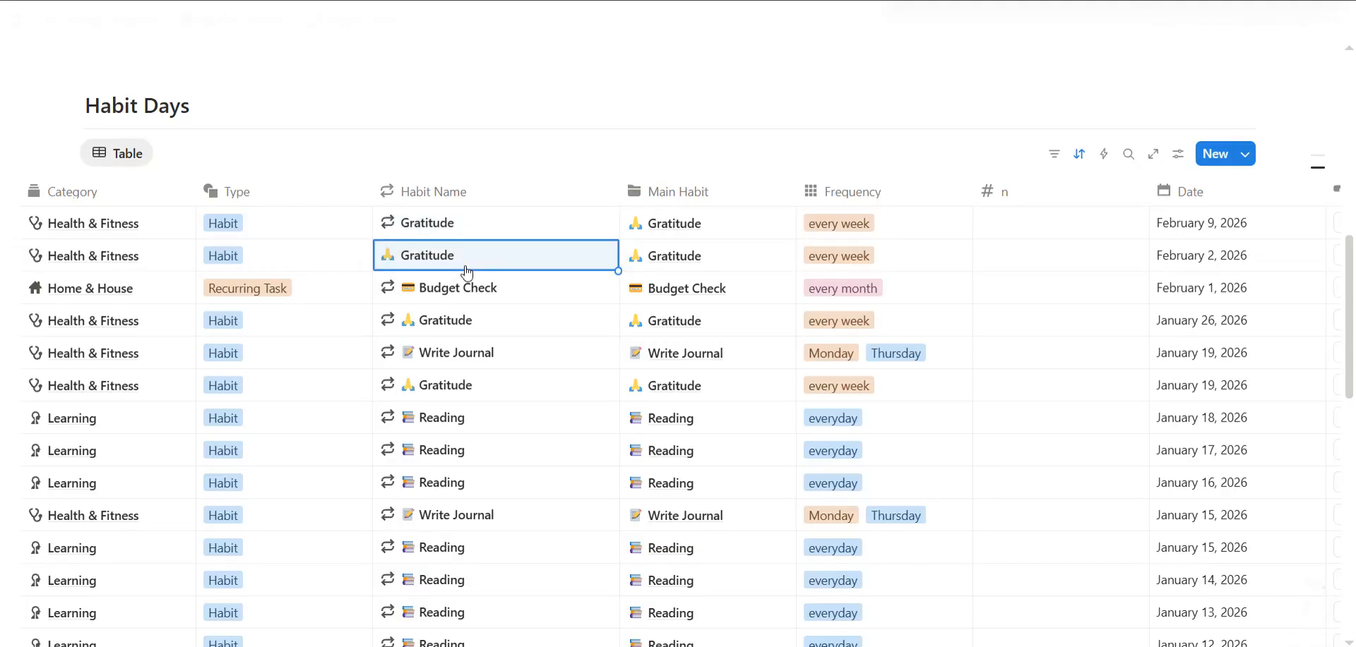
{"action": "key", "text": "Down"}
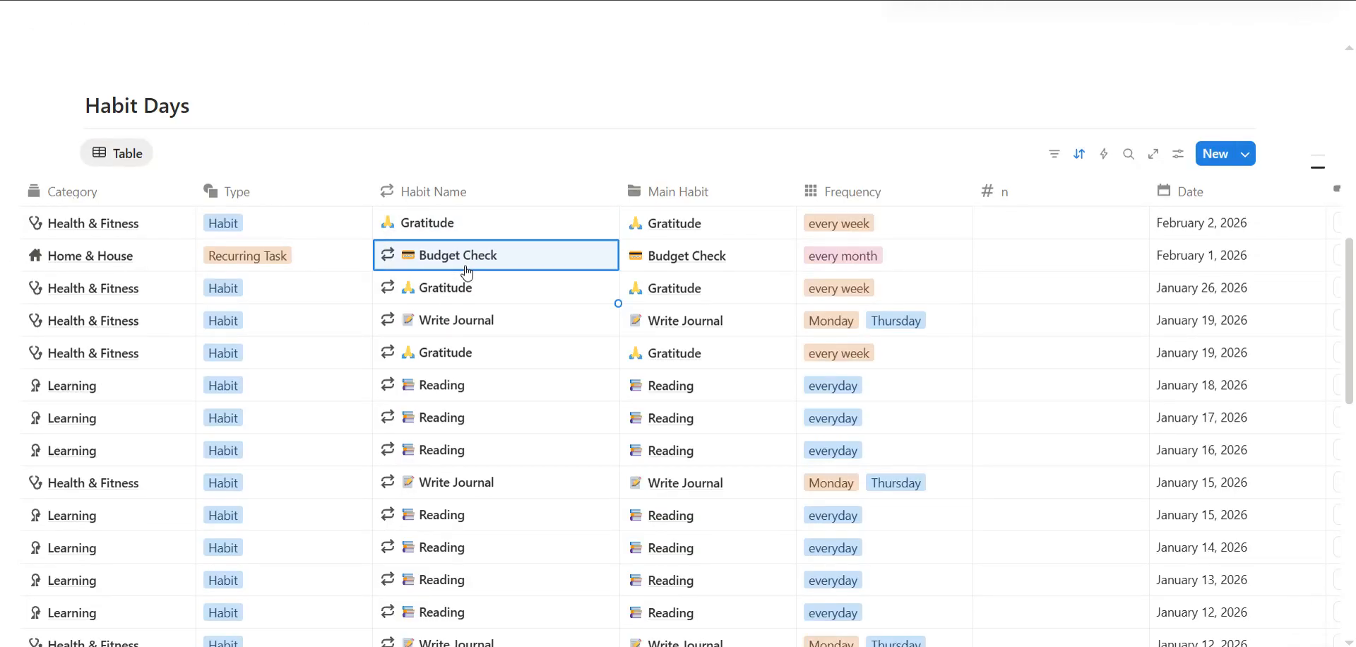
{"action": "left_click", "coordinate": [418, 226]}
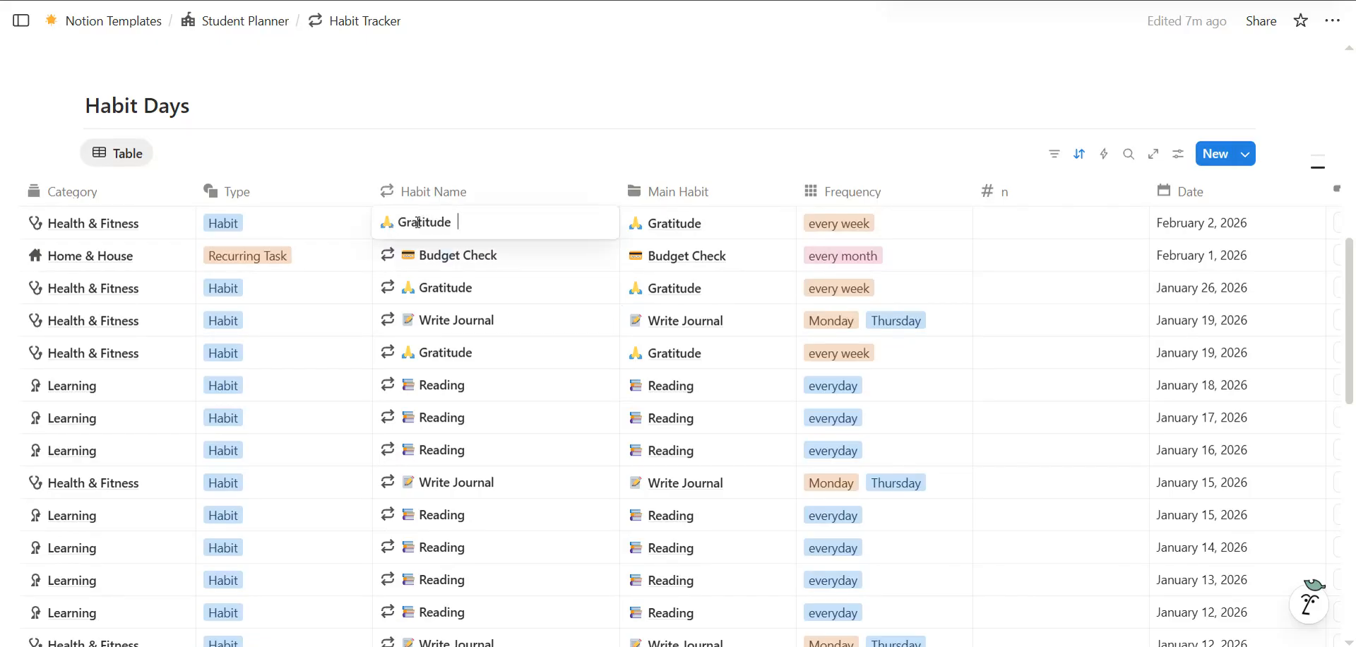
{"action": "key", "text": "Escape"}
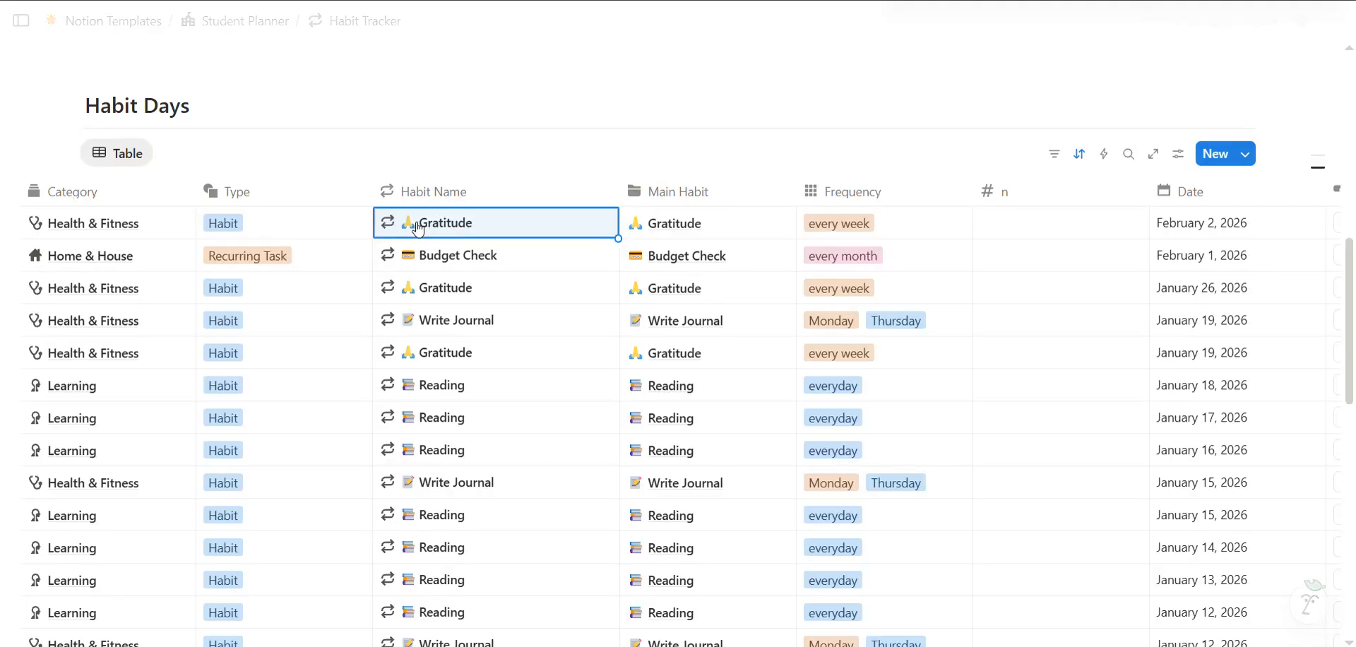
Open the Reading Tracker page and look over its overview, completed books and reading goals
{"action": "scroll", "coordinate": [418, 225], "scroll_direction": "up", "scroll_amount": 7}
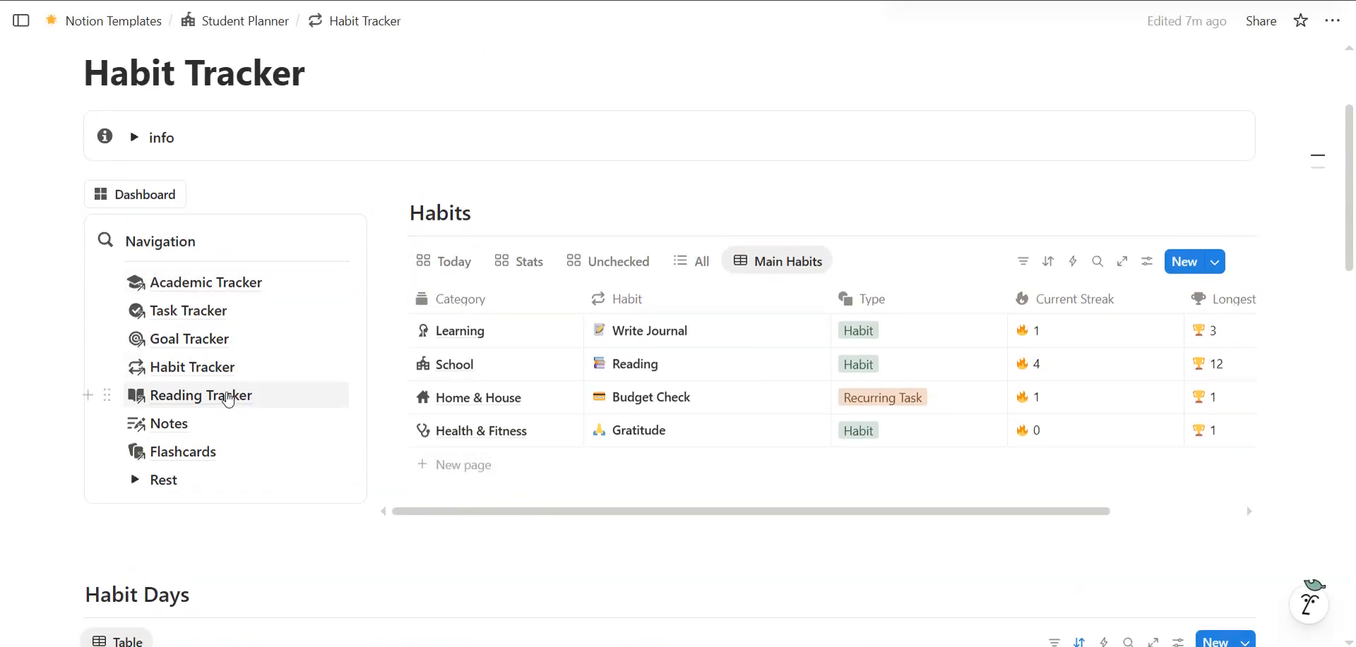
{"action": "left_click", "coordinate": [218, 396]}
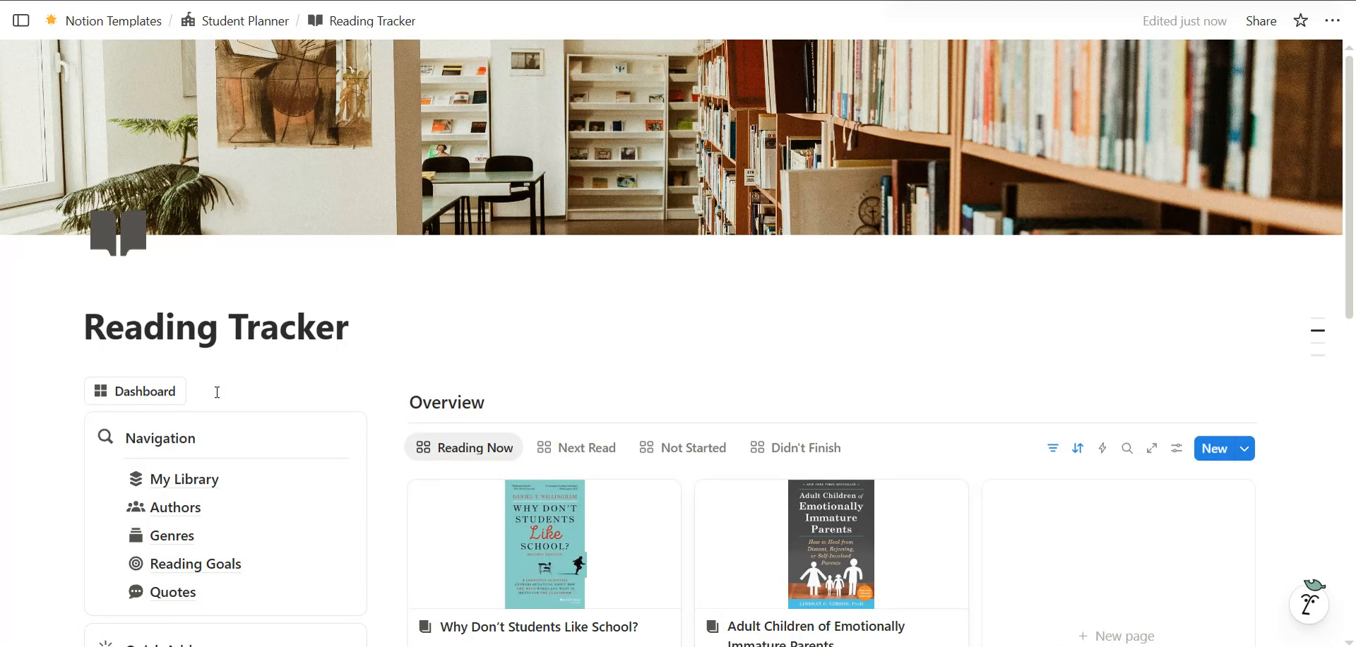
{"action": "scroll", "coordinate": [217, 393], "scroll_direction": "down", "scroll_amount": 10}
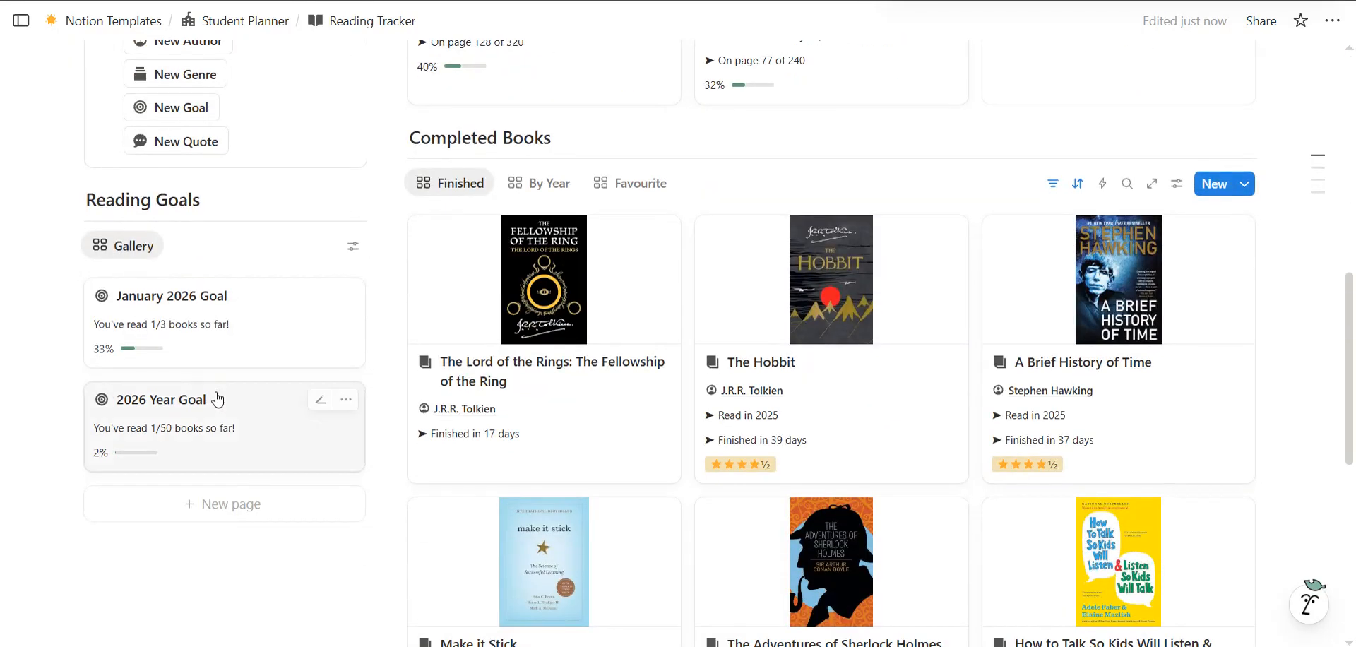
{"action": "scroll", "coordinate": [215, 395], "scroll_direction": "down", "scroll_amount": 8}
{"action": "scroll", "coordinate": [215, 388], "scroll_direction": "up", "scroll_amount": 13}
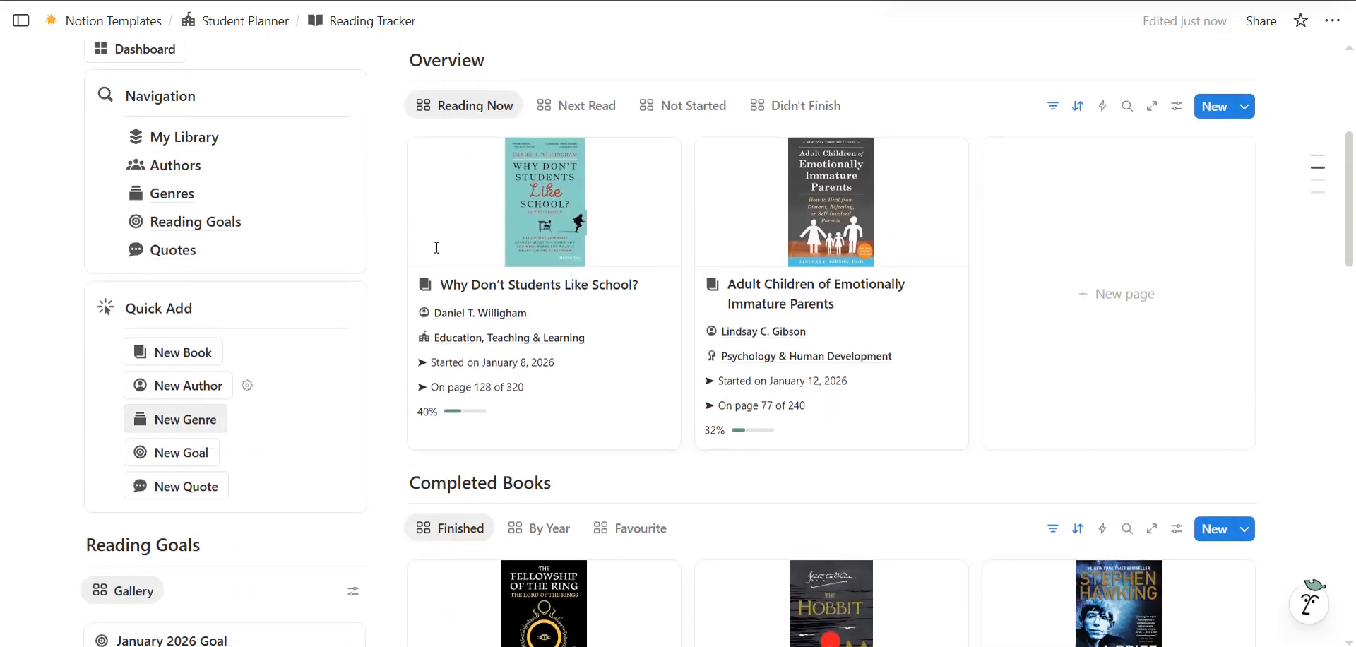
View the Didn't Finish books in the Overview and return to the Reading Now view
{"action": "scroll", "coordinate": [437, 247], "scroll_direction": "up", "scroll_amount": 2}
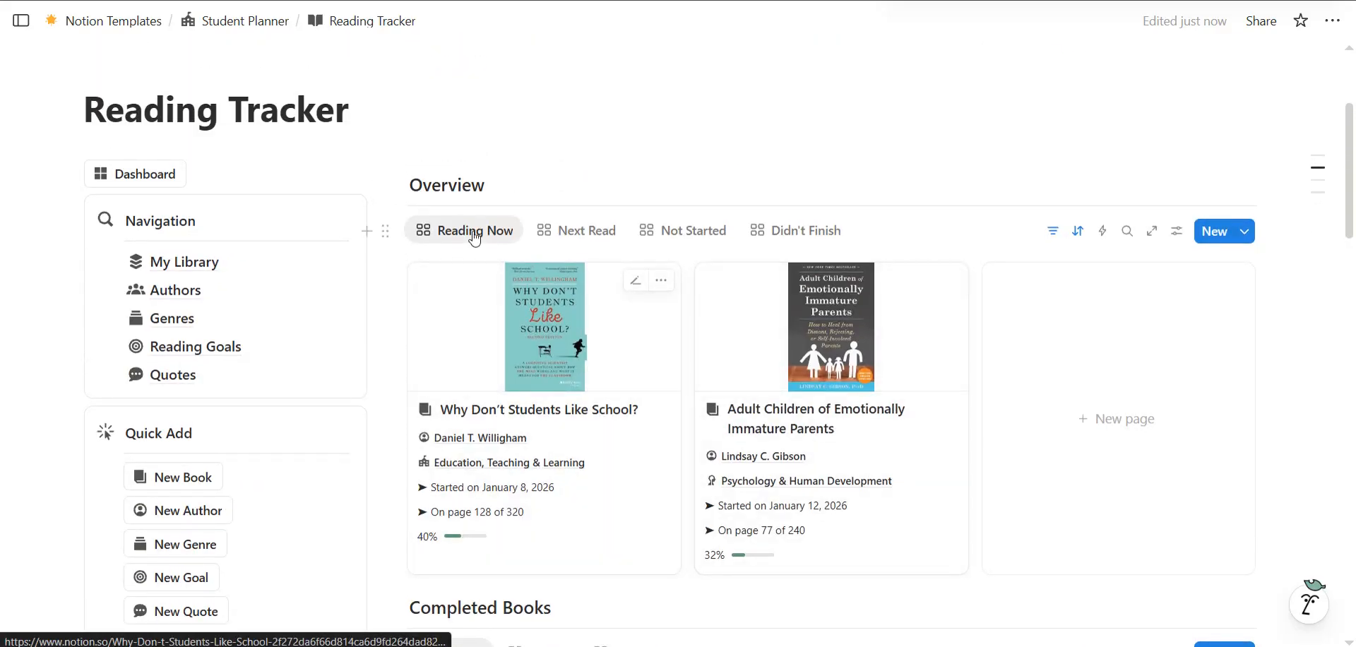
{"action": "left_click", "coordinate": [767, 236]}
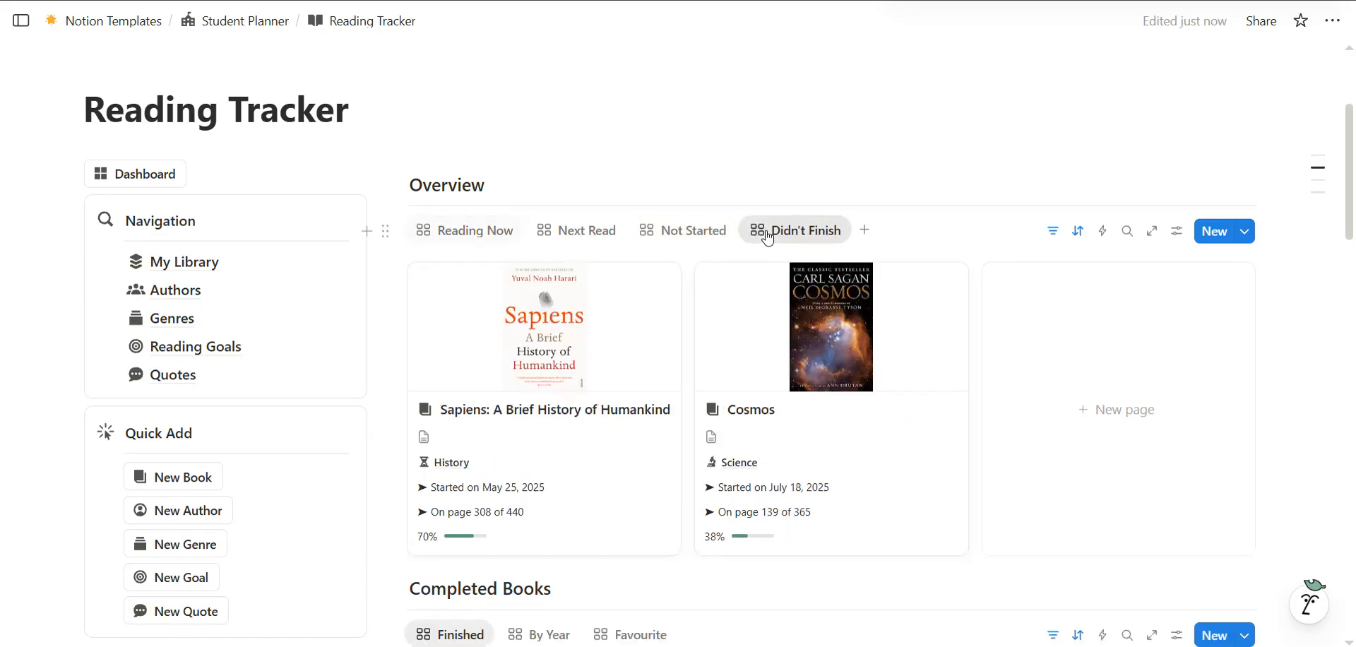
{"action": "left_click", "coordinate": [466, 231]}
Examine the authors, reading years, durations and ratings on the finished books under Completed Books
{"action": "scroll", "coordinate": [475, 227], "scroll_direction": "down", "scroll_amount": 7}
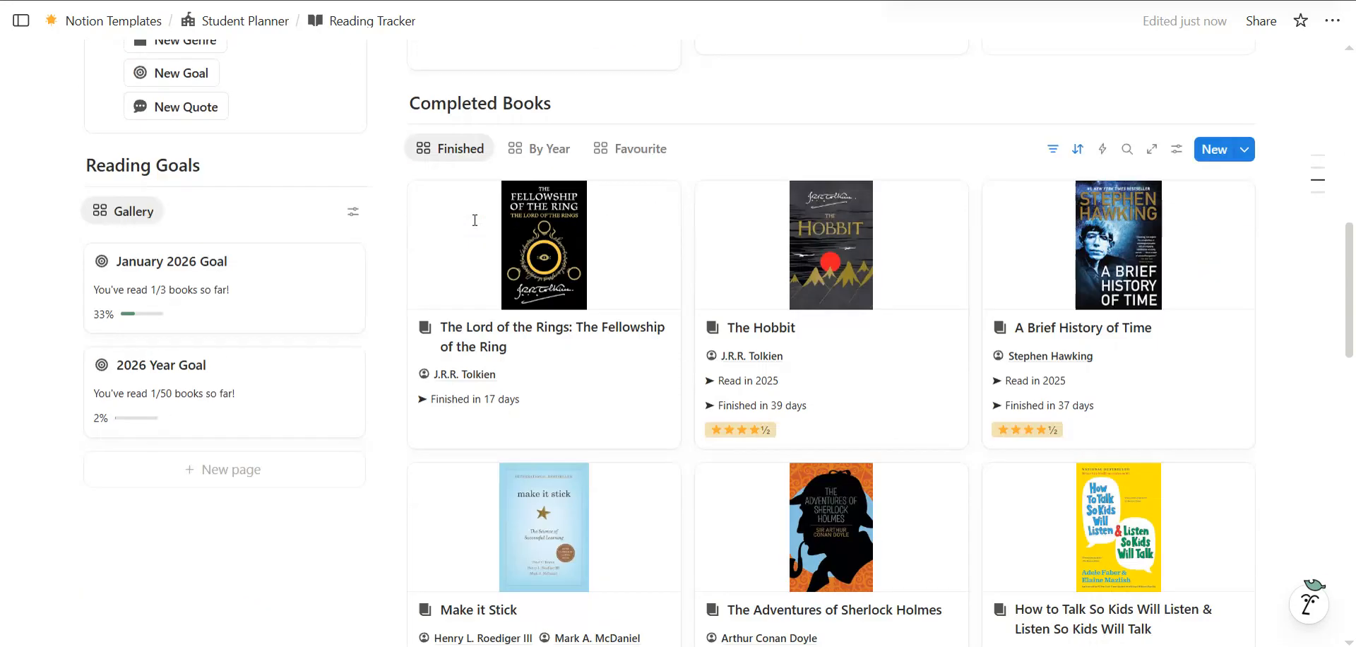
{"action": "scroll", "coordinate": [591, 357], "scroll_direction": "down", "scroll_amount": 3}
{"action": "scroll", "coordinate": [591, 357], "scroll_direction": "up", "scroll_amount": 2}
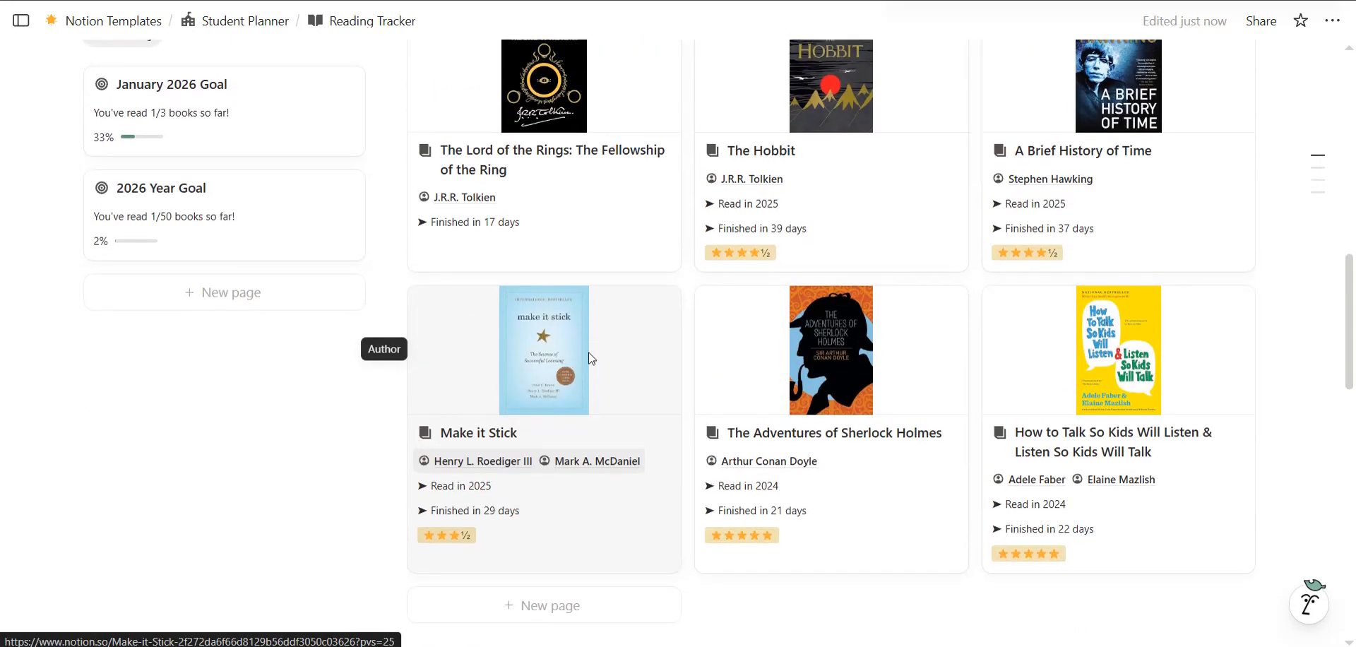
{"action": "scroll", "coordinate": [591, 357], "scroll_direction": "up", "scroll_amount": 2}
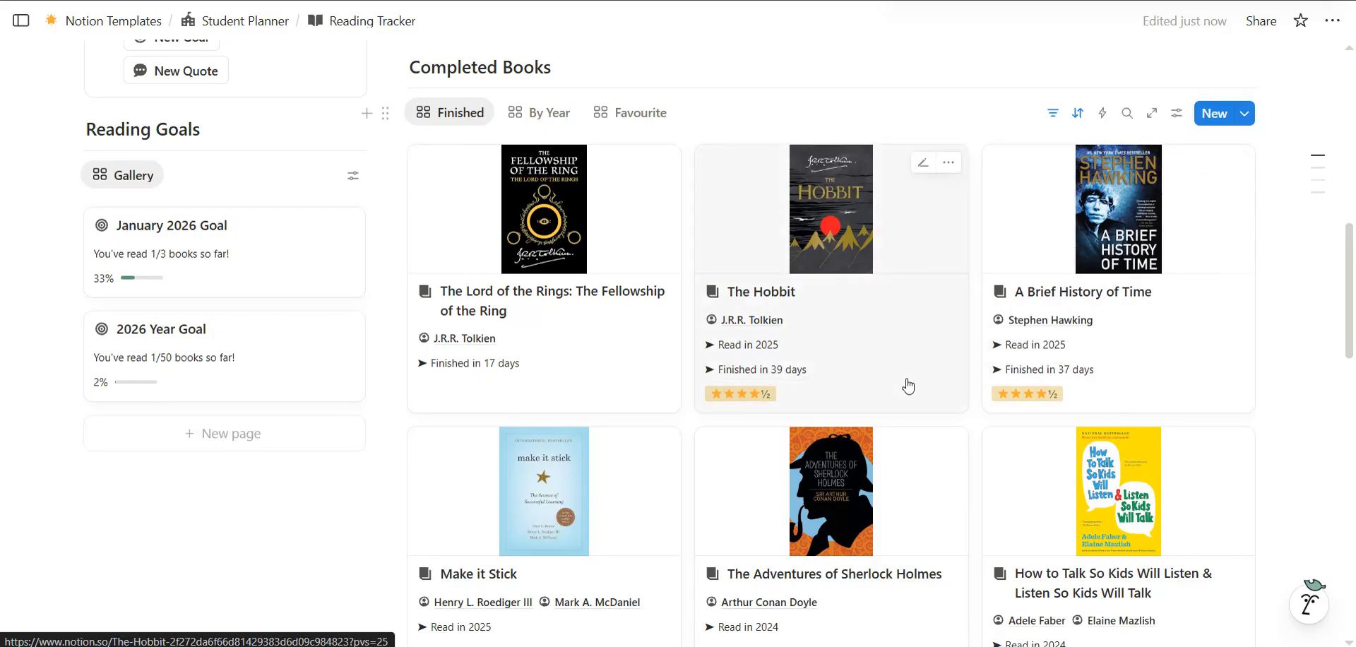
{"action": "scroll", "coordinate": [841, 390], "scroll_direction": "down", "scroll_amount": 3}
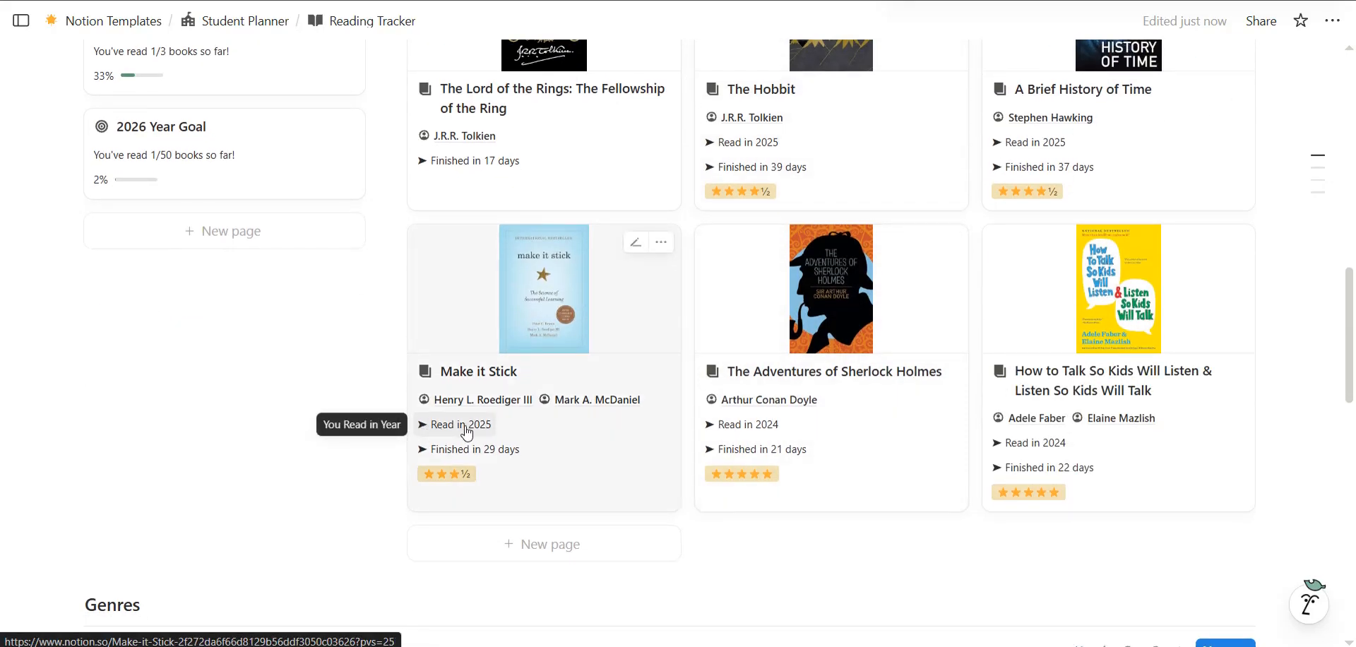
Show Completed Books by year and by favourites, and return to the Finished view
{"action": "scroll", "coordinate": [466, 433], "scroll_direction": "up", "scroll_amount": 6}
{"action": "left_click", "coordinate": [558, 315]}
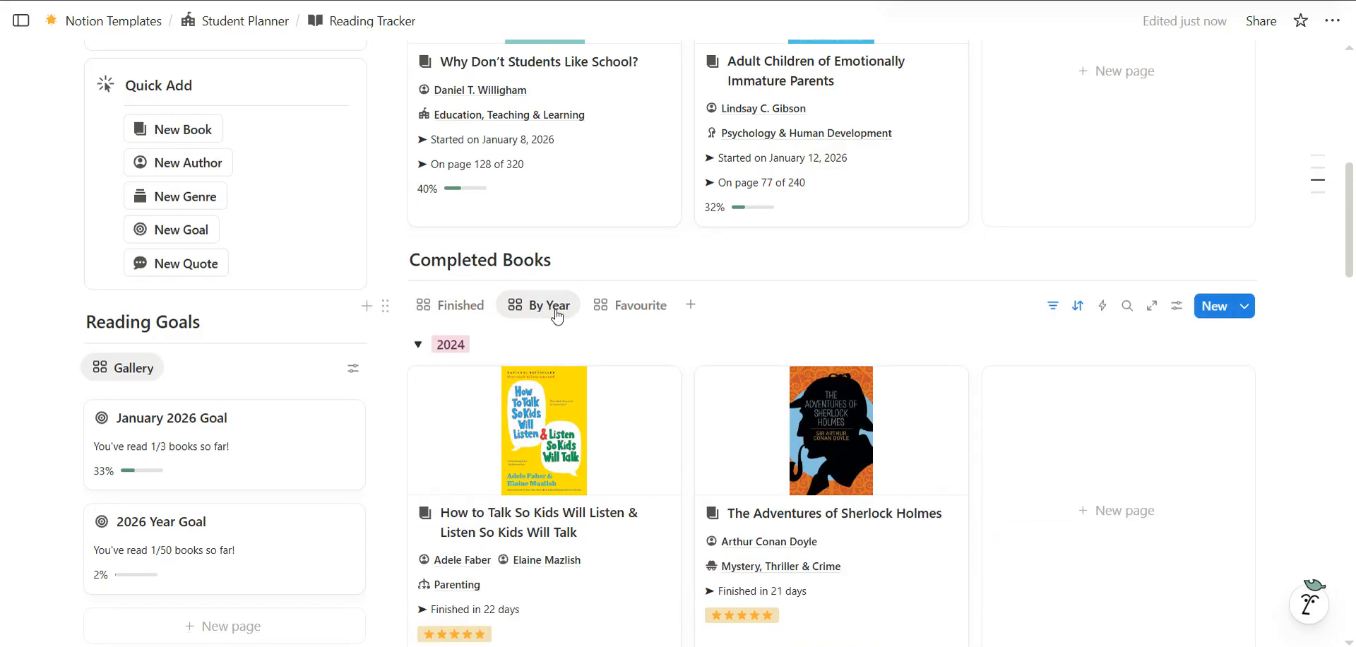
{"action": "scroll", "coordinate": [528, 381], "scroll_direction": "down", "scroll_amount": 5}
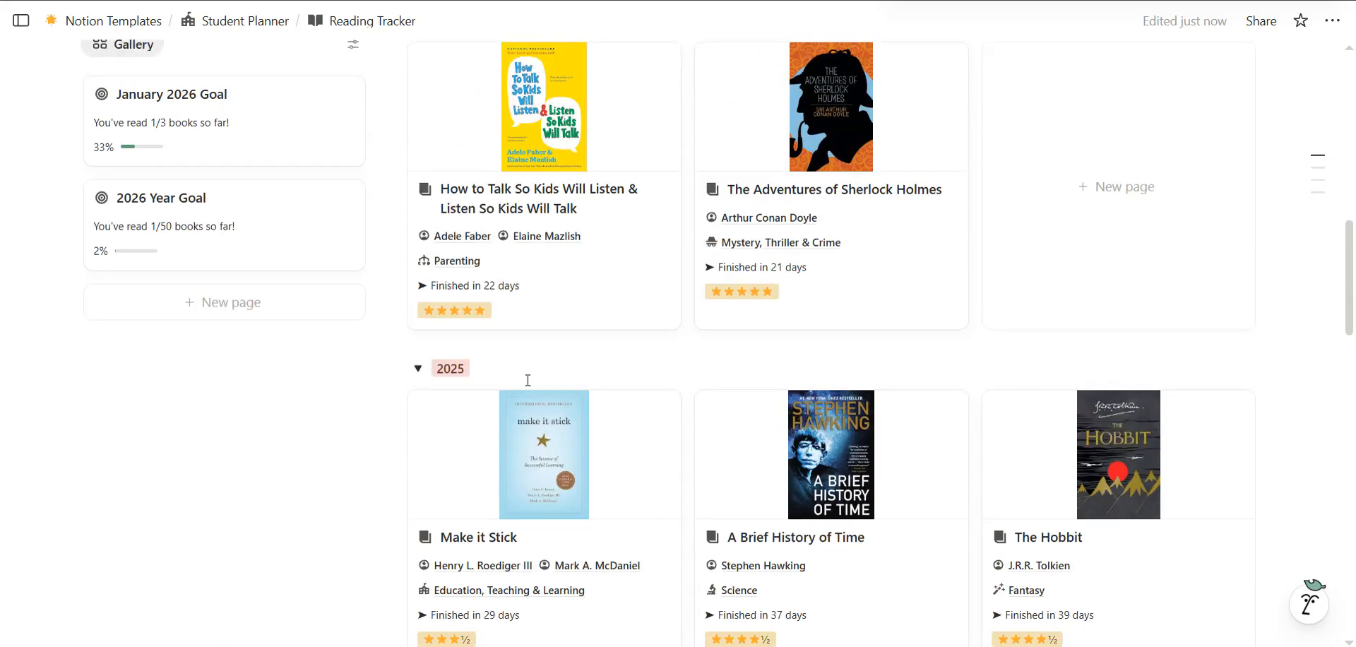
{"action": "scroll", "coordinate": [565, 332], "scroll_direction": "up", "scroll_amount": 6}
{"action": "left_click", "coordinate": [631, 375]}
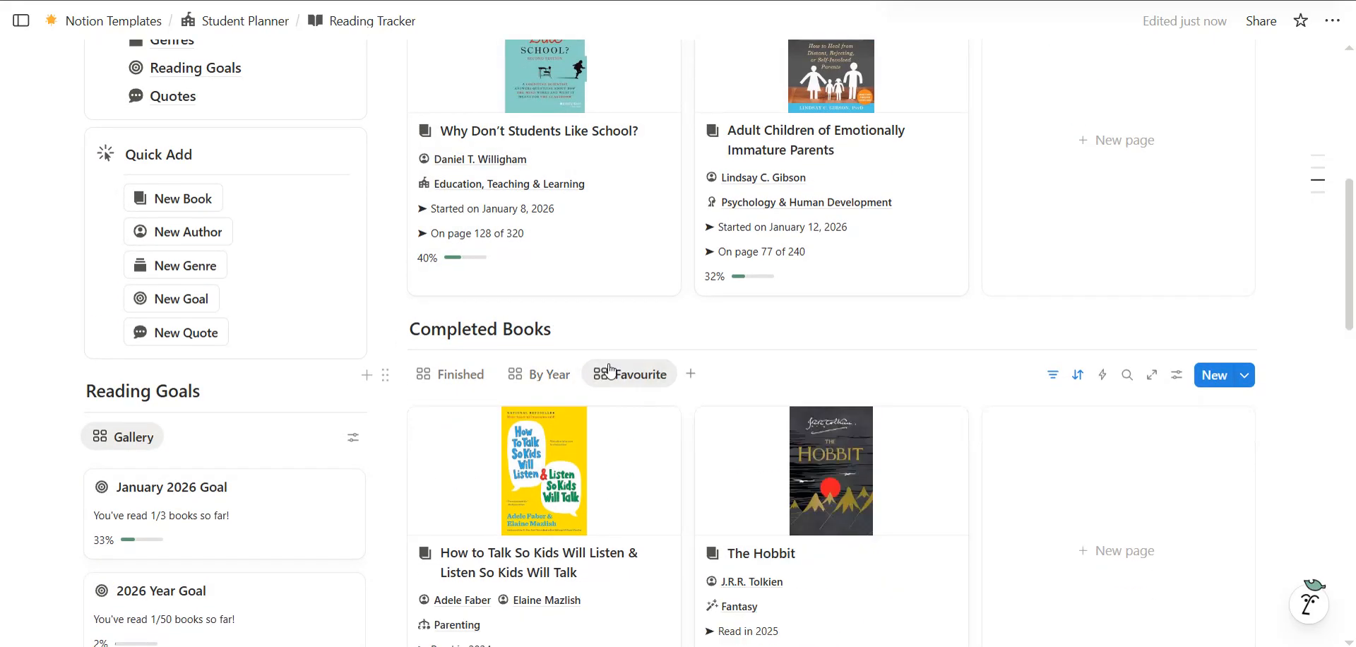
{"action": "scroll", "coordinate": [448, 476], "scroll_direction": "down", "scroll_amount": 2}
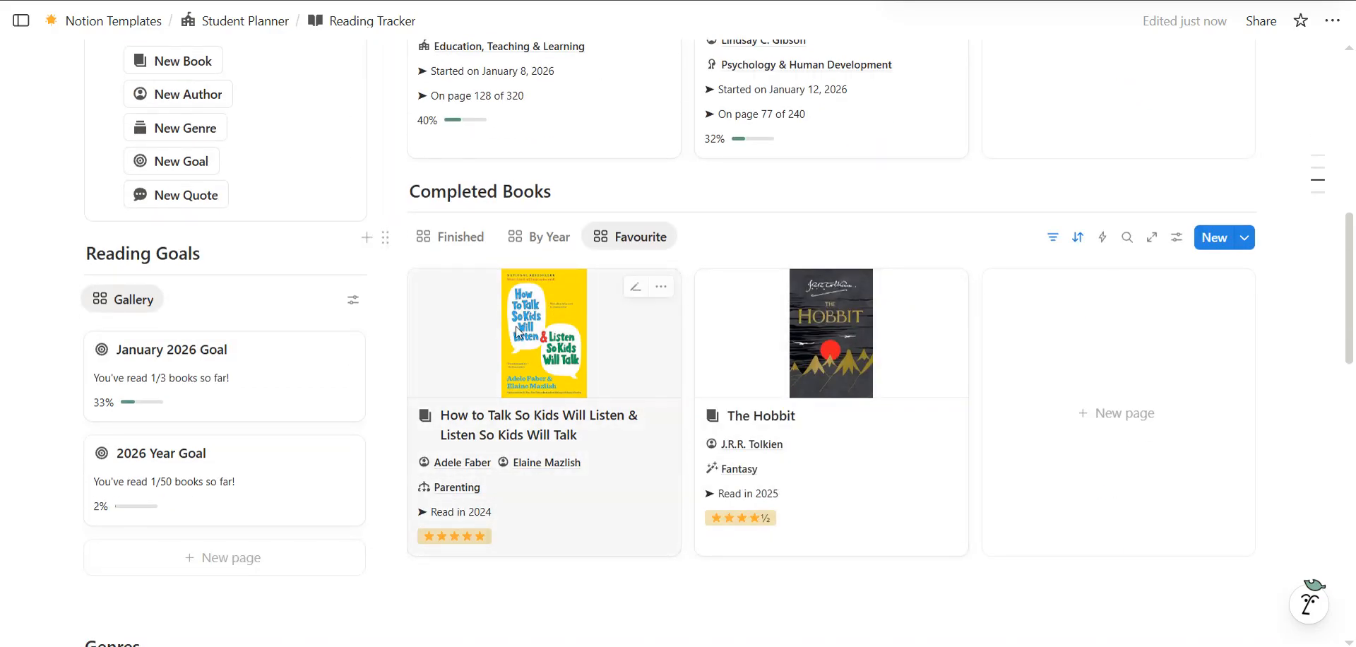
{"action": "left_click", "coordinate": [452, 240]}
Look through the Genres gallery below the completed books
{"action": "scroll", "coordinate": [450, 248], "scroll_direction": "down", "scroll_amount": 5}
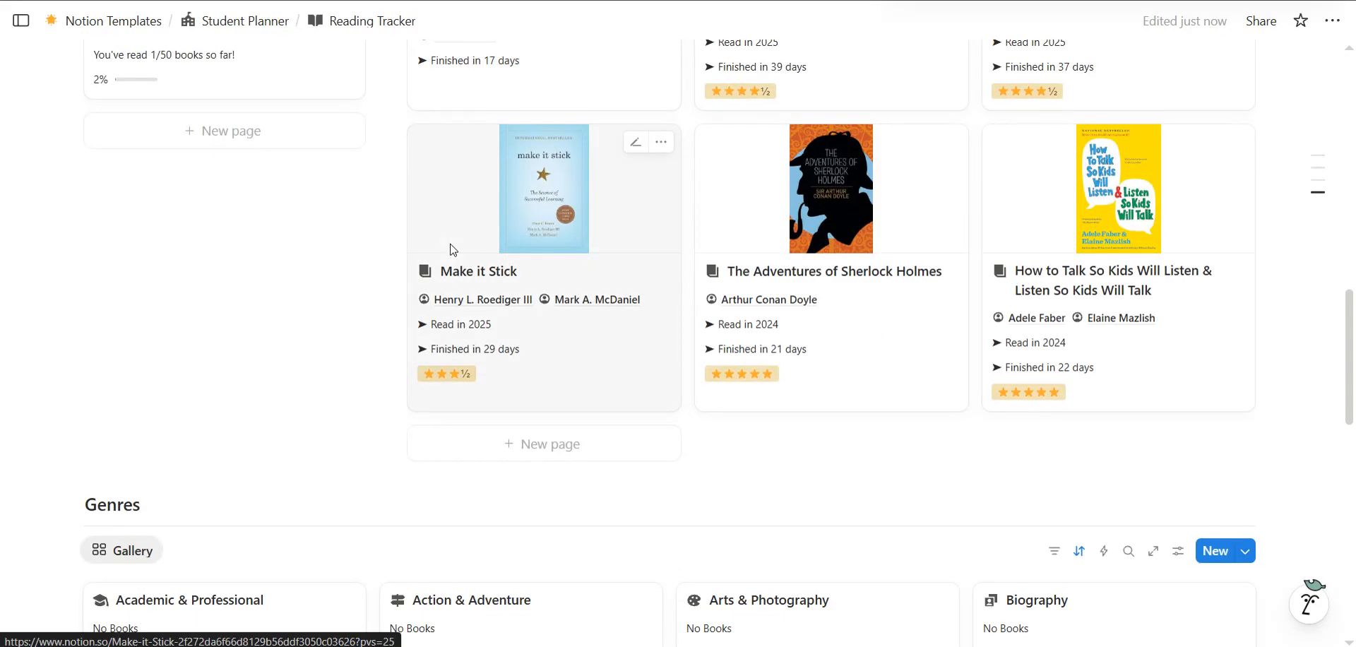
{"action": "scroll", "coordinate": [450, 248], "scroll_direction": "up", "scroll_amount": 4}
{"action": "scroll", "coordinate": [452, 250], "scroll_direction": "down", "scroll_amount": 3}
{"action": "scroll", "coordinate": [453, 250], "scroll_direction": "down", "scroll_amount": 10}
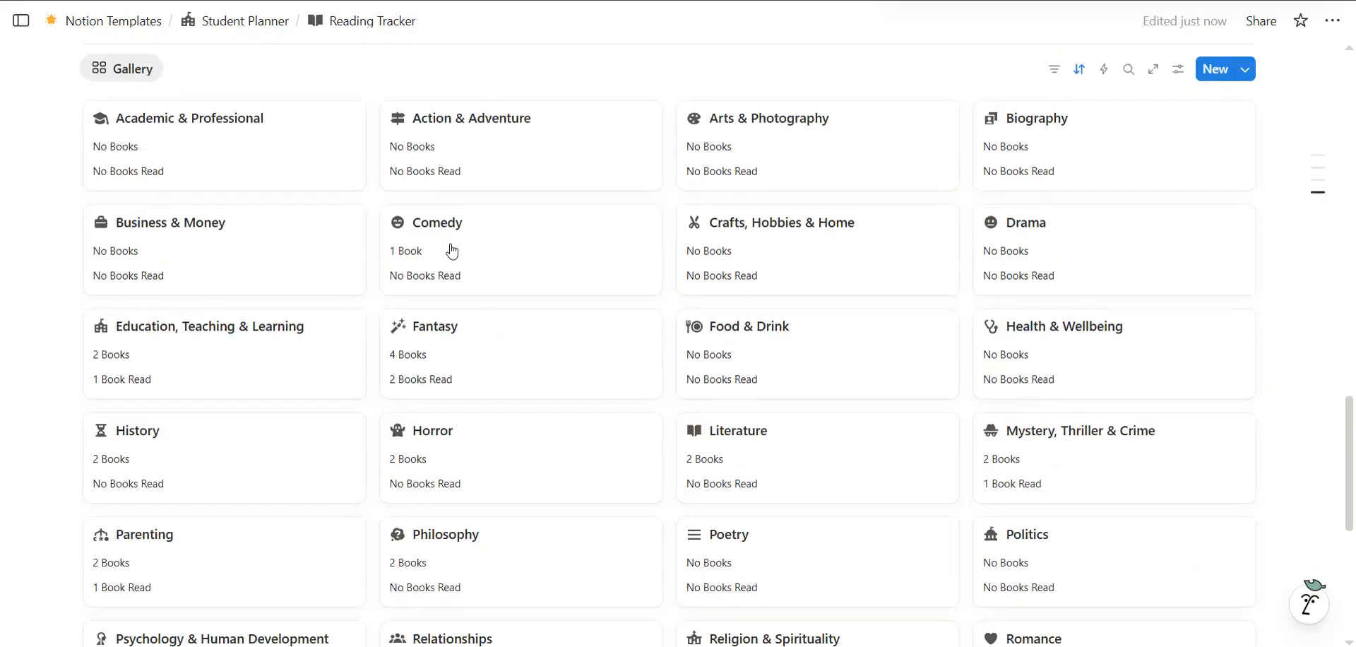
Examine the book and books-read counts on the genre cards, from Business & Money down to Sports & Outdoors
{"action": "scroll", "coordinate": [248, 180], "scroll_direction": "up", "scroll_amount": 2}
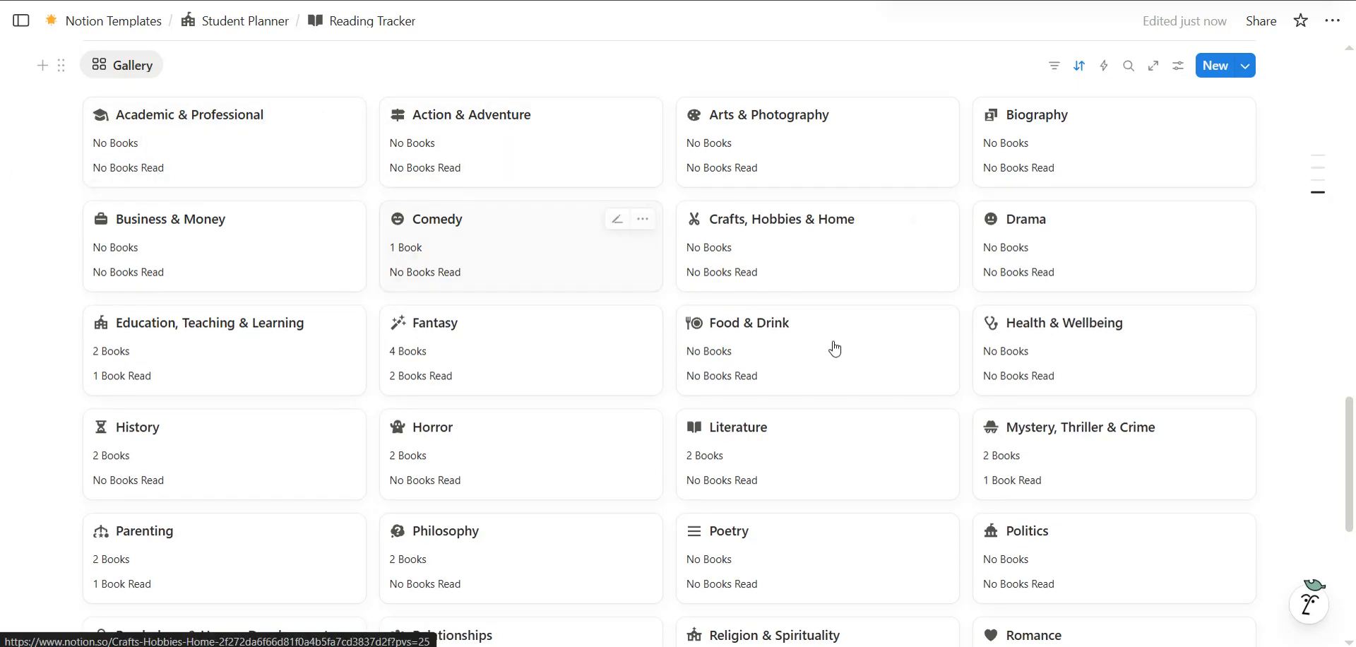
{"action": "scroll", "coordinate": [862, 410], "scroll_direction": "down", "scroll_amount": 3}
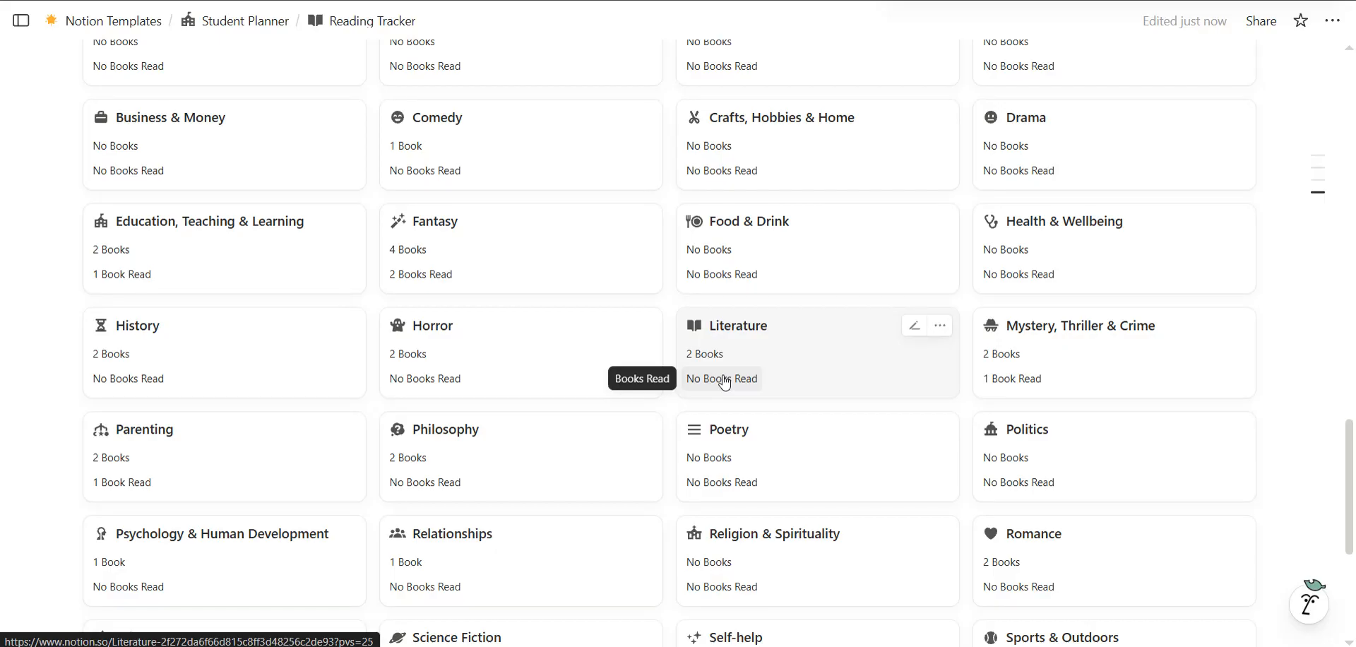
{"action": "scroll", "coordinate": [570, 375], "scroll_direction": "up", "scroll_amount": 2}
{"action": "scroll", "coordinate": [569, 376], "scroll_direction": "down", "scroll_amount": 3}
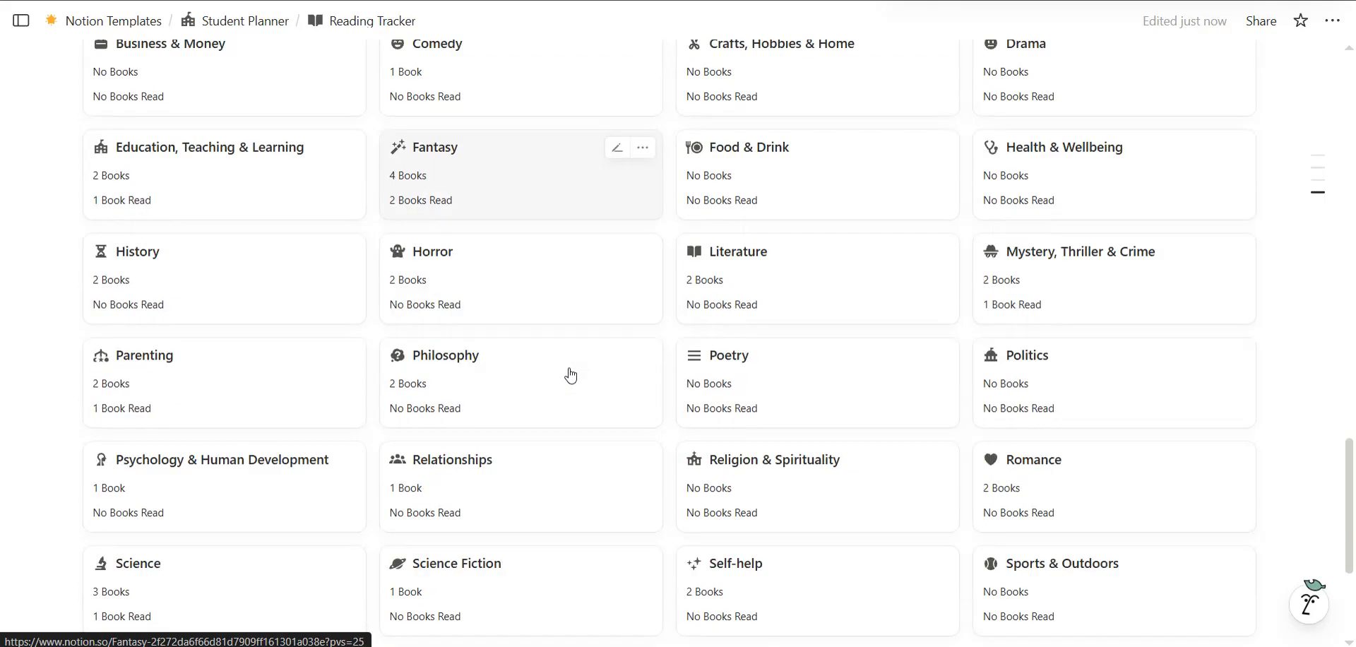
{"action": "scroll", "coordinate": [320, 312], "scroll_direction": "up", "scroll_amount": 2}
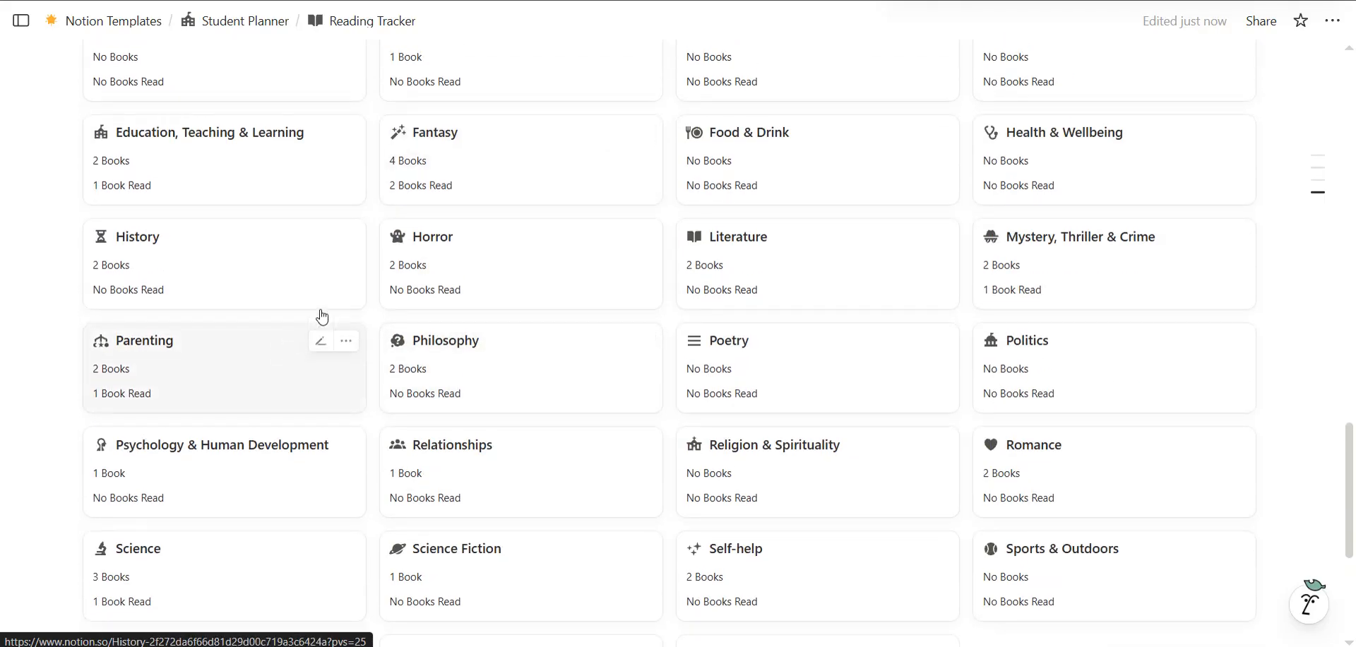
{"action": "scroll", "coordinate": [820, 346], "scroll_direction": "up", "scroll_amount": 1}
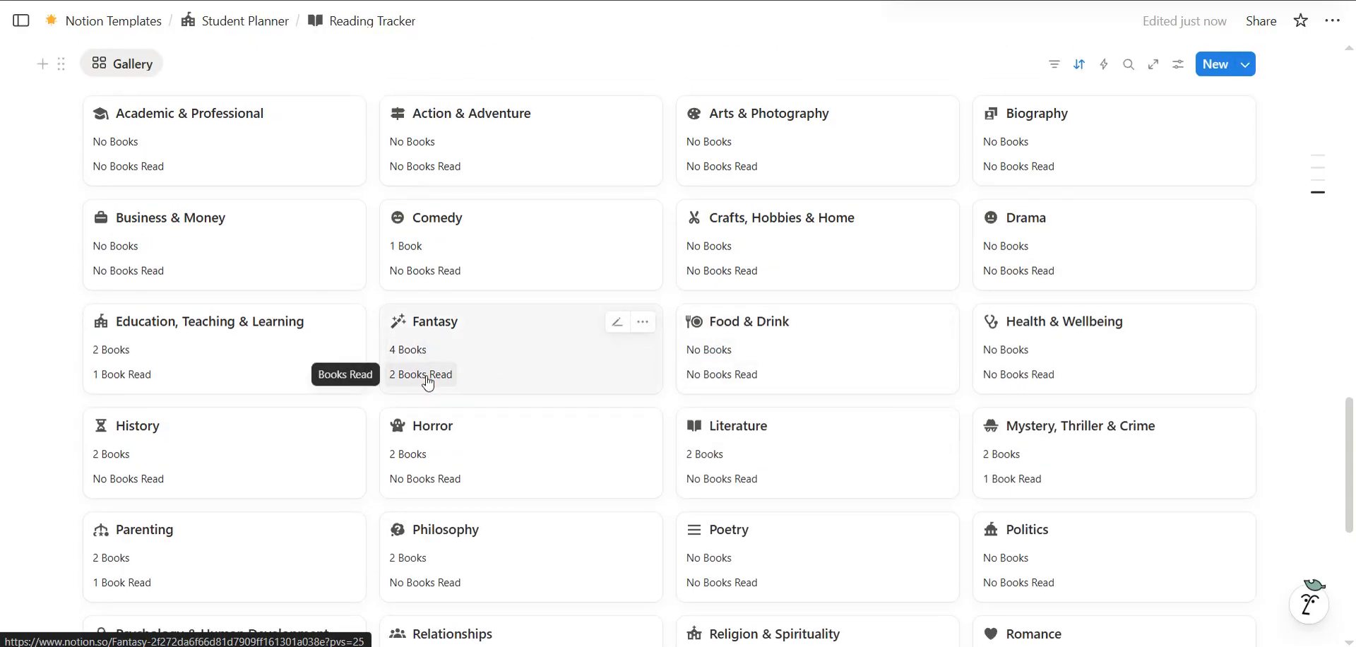
Return to the Reading Tracker's overview and open the My Library page
{"action": "scroll", "coordinate": [428, 382], "scroll_direction": "up", "scroll_amount": 20}
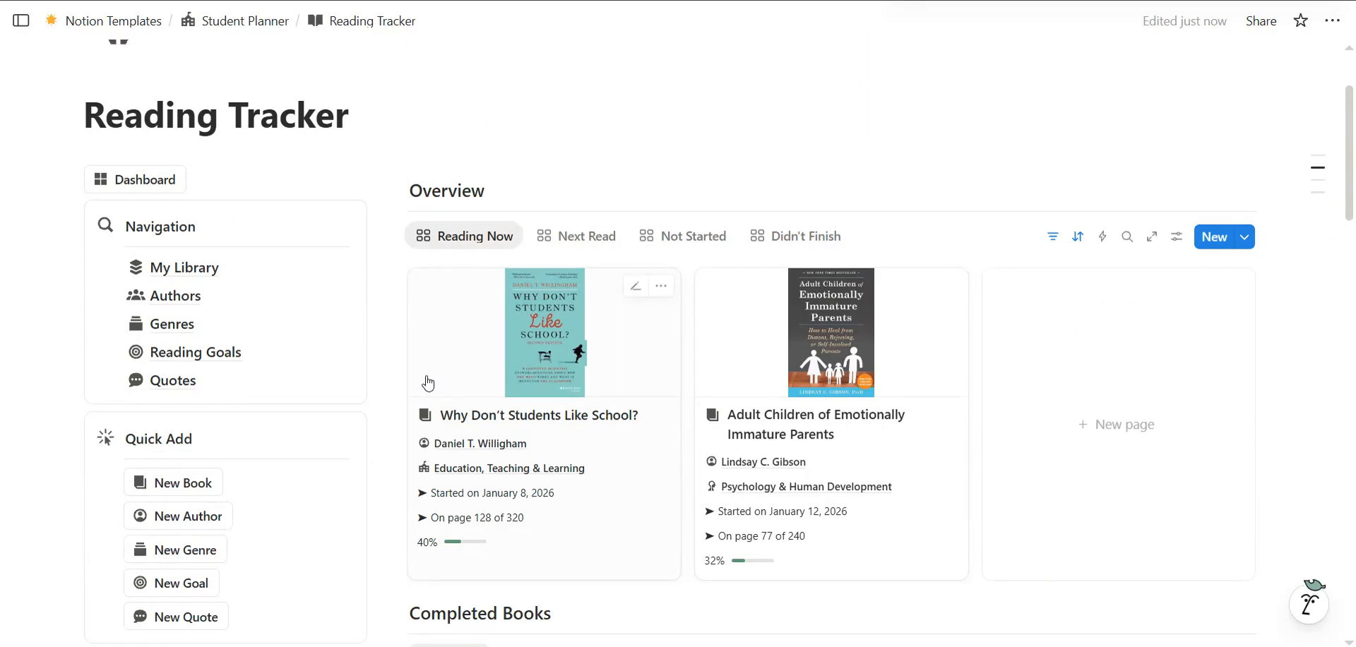
{"action": "scroll", "coordinate": [575, 219], "scroll_direction": "down", "scroll_amount": 3}
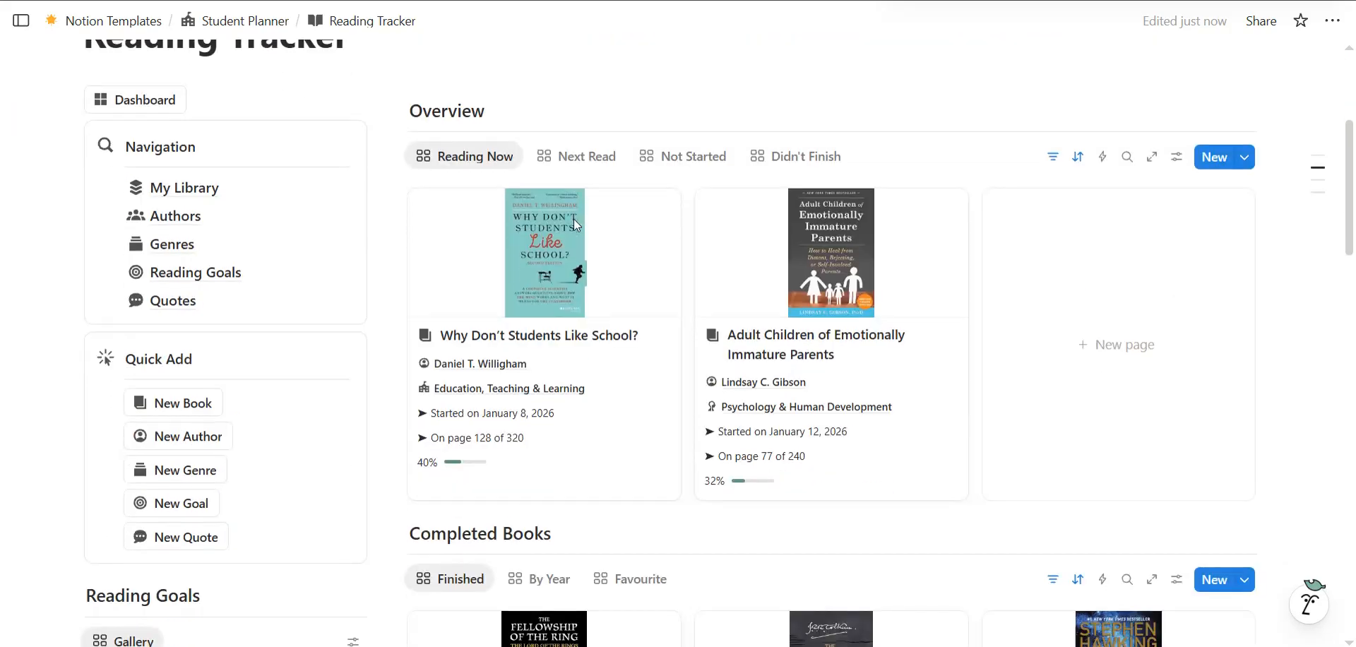
{"action": "scroll", "coordinate": [574, 218], "scroll_direction": "up", "scroll_amount": 1}
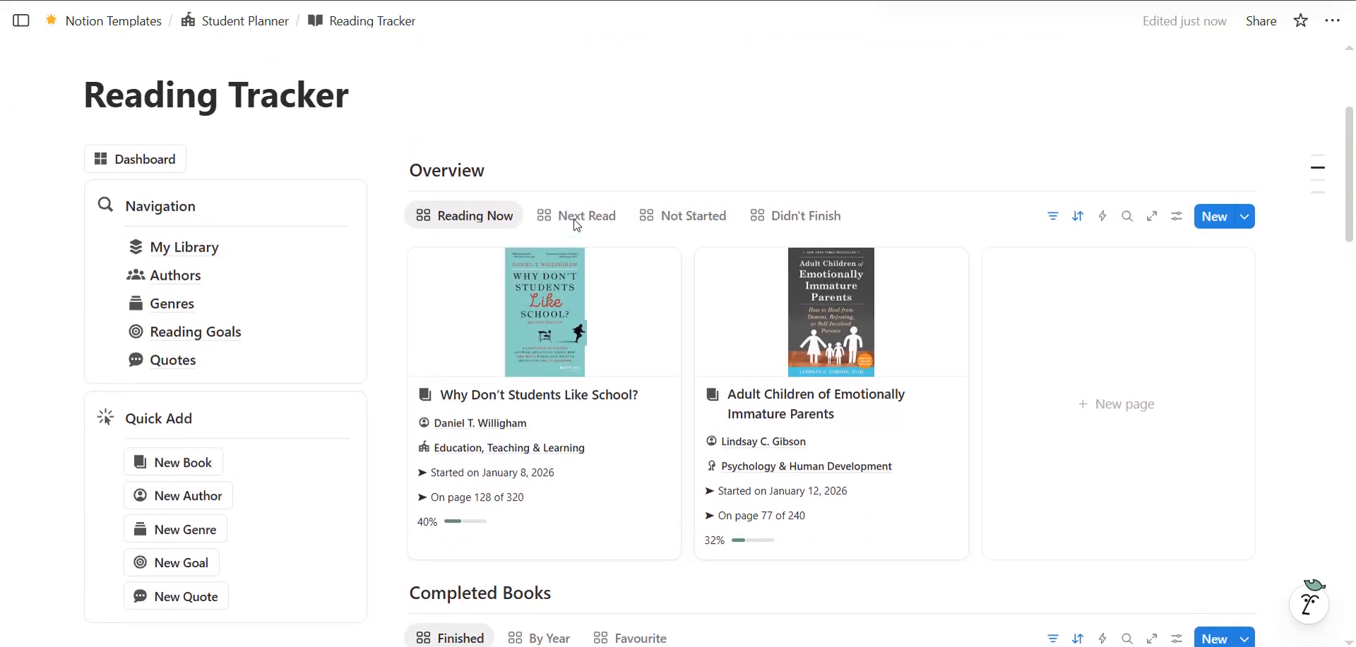
{"action": "scroll", "coordinate": [293, 226], "scroll_direction": "down", "scroll_amount": 3}
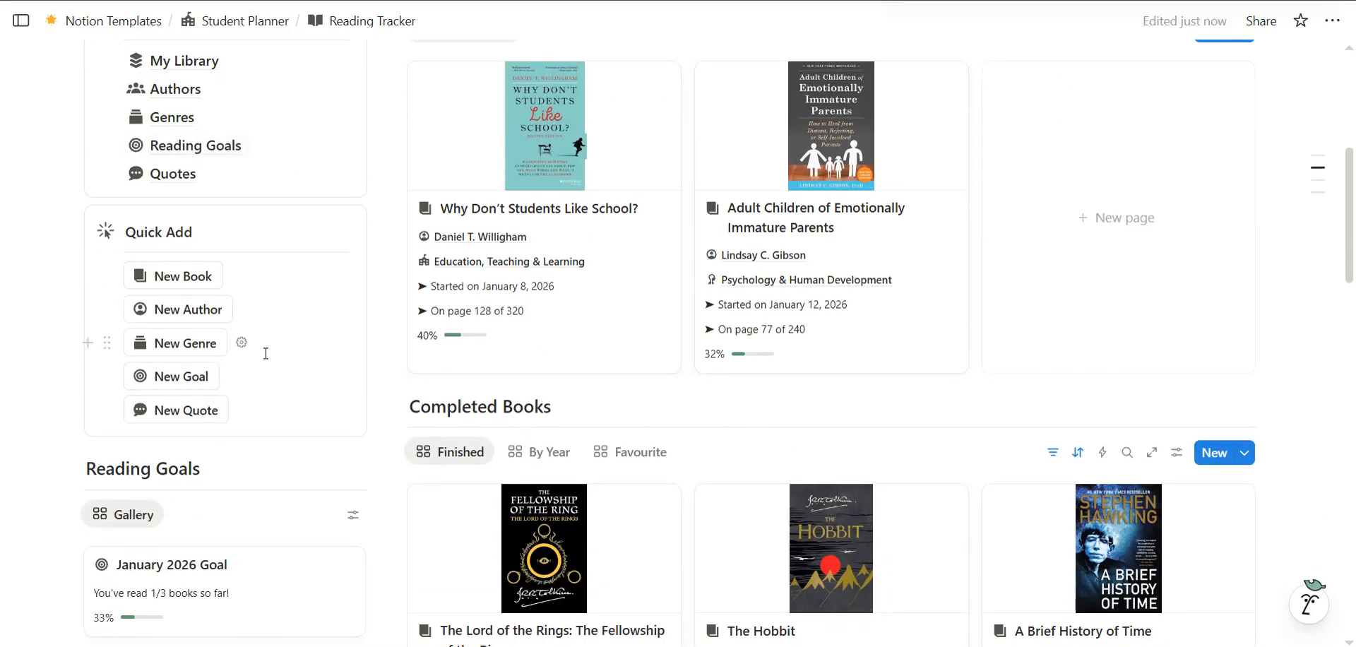
{"action": "scroll", "coordinate": [240, 368], "scroll_direction": "down", "scroll_amount": 3}
{"action": "scroll", "coordinate": [170, 509], "scroll_direction": "up", "scroll_amount": 8}
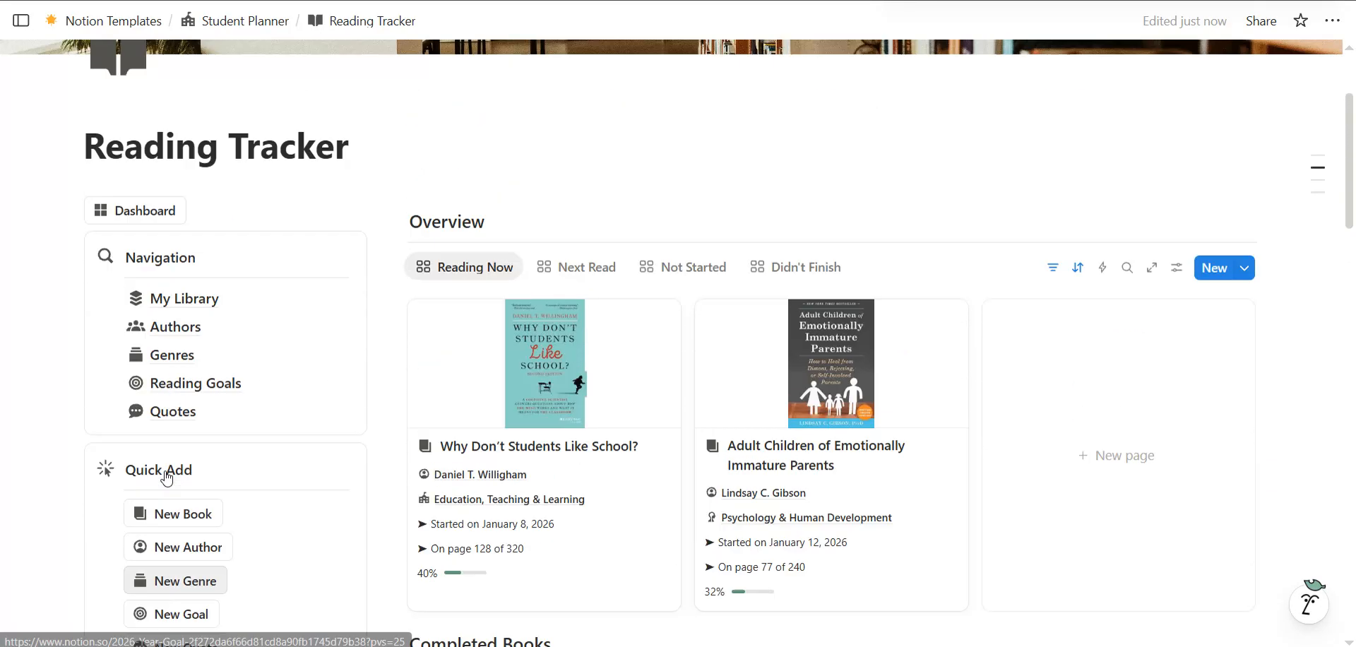
{"action": "scroll", "coordinate": [261, 321], "scroll_direction": "down", "scroll_amount": 3}
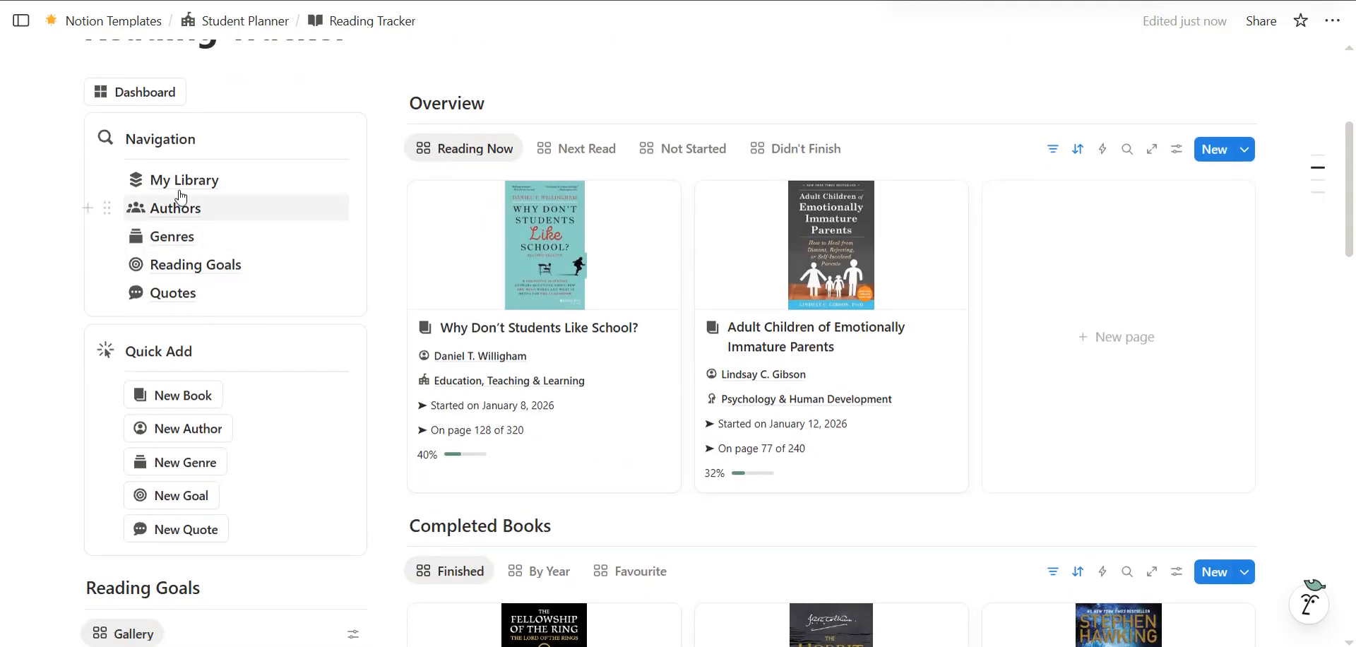
{"action": "left_click", "coordinate": [178, 194]}
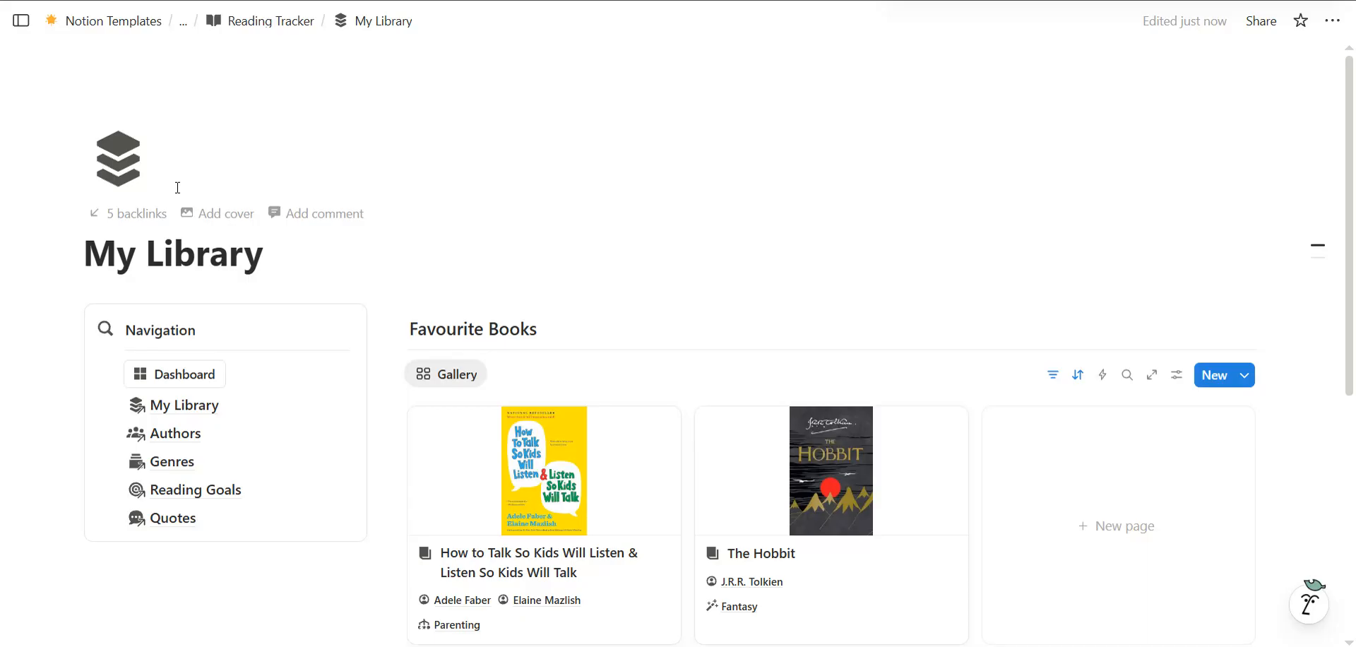
Look through the Favourite Books gallery and the books, authors, genres and statuses in the Library table
{"action": "scroll", "coordinate": [600, 283], "scroll_direction": "down", "scroll_amount": 3}
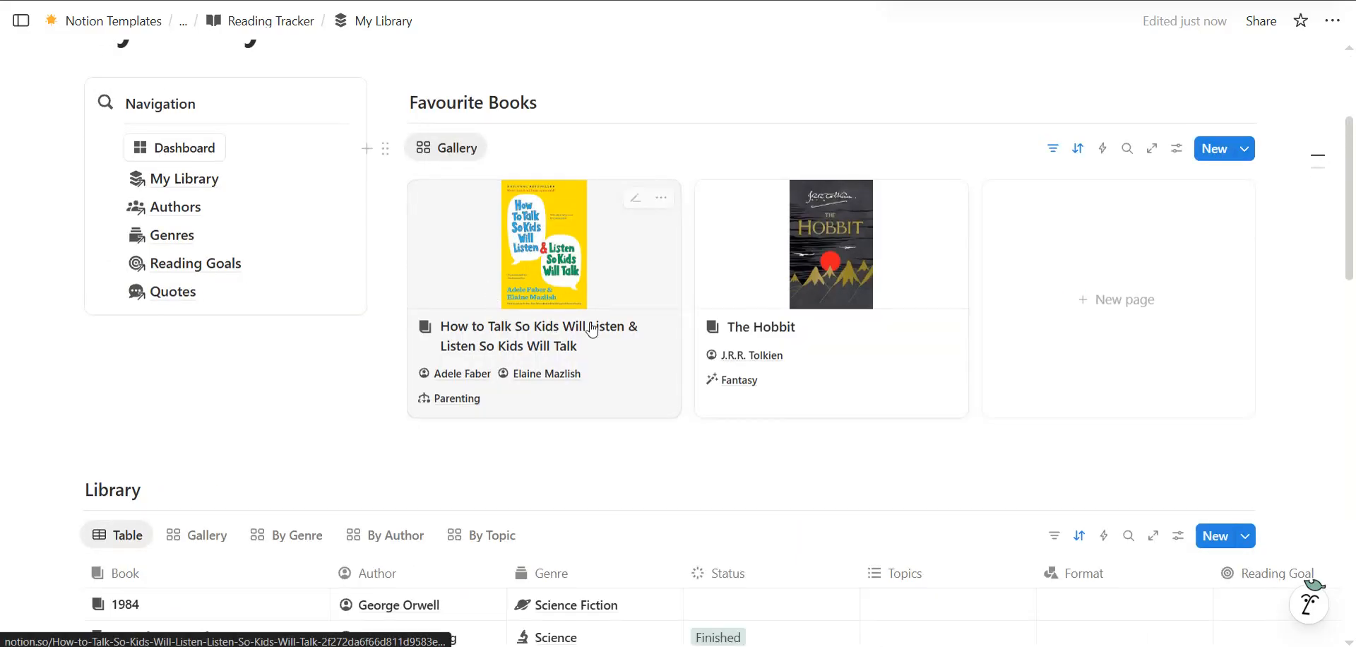
{"action": "scroll", "coordinate": [592, 329], "scroll_direction": "down", "scroll_amount": 4}
{"action": "scroll", "coordinate": [590, 282], "scroll_direction": "down", "scroll_amount": 2}
{"action": "scroll", "coordinate": [272, 263], "scroll_direction": "up", "scroll_amount": 1}
{"action": "scroll", "coordinate": [273, 264], "scroll_direction": "down", "scroll_amount": 3}
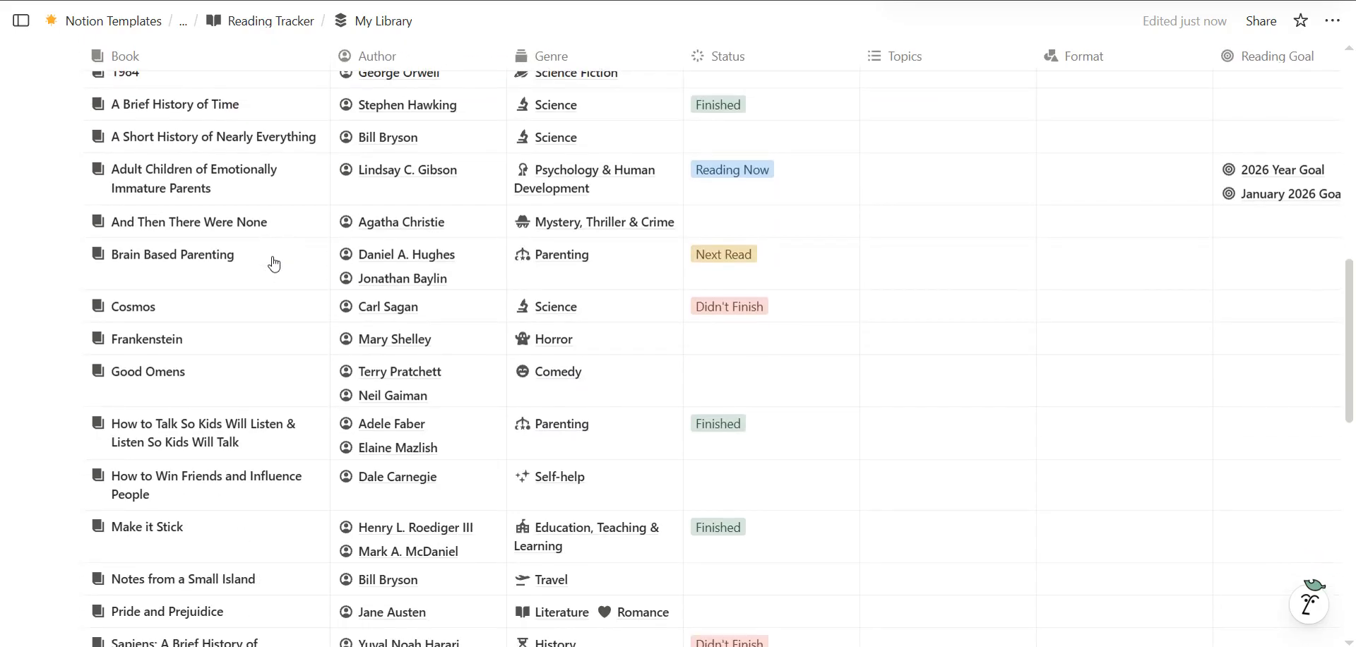
{"action": "scroll", "coordinate": [265, 203], "scroll_direction": "up", "scroll_amount": 2}
{"action": "scroll", "coordinate": [265, 204], "scroll_direction": "up", "scroll_amount": 2}
{"action": "scroll", "coordinate": [266, 198], "scroll_direction": "down", "scroll_amount": 3}
{"action": "scroll", "coordinate": [212, 272], "scroll_direction": "up", "scroll_amount": 1}
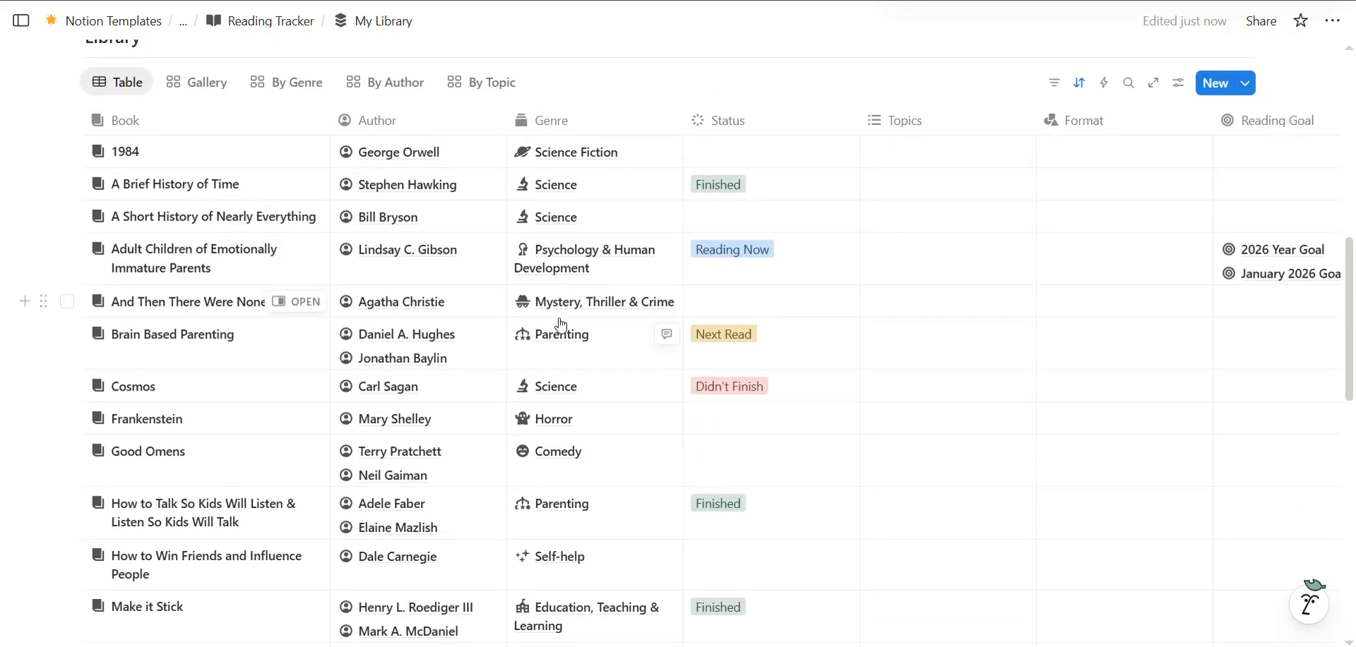
Show the Status options for A Short History of Nearly Everything and close them without choosing one
{"action": "scroll", "coordinate": [560, 326], "scroll_direction": "right", "scroll_amount": 2}
{"action": "left_click", "coordinate": [692, 214]}
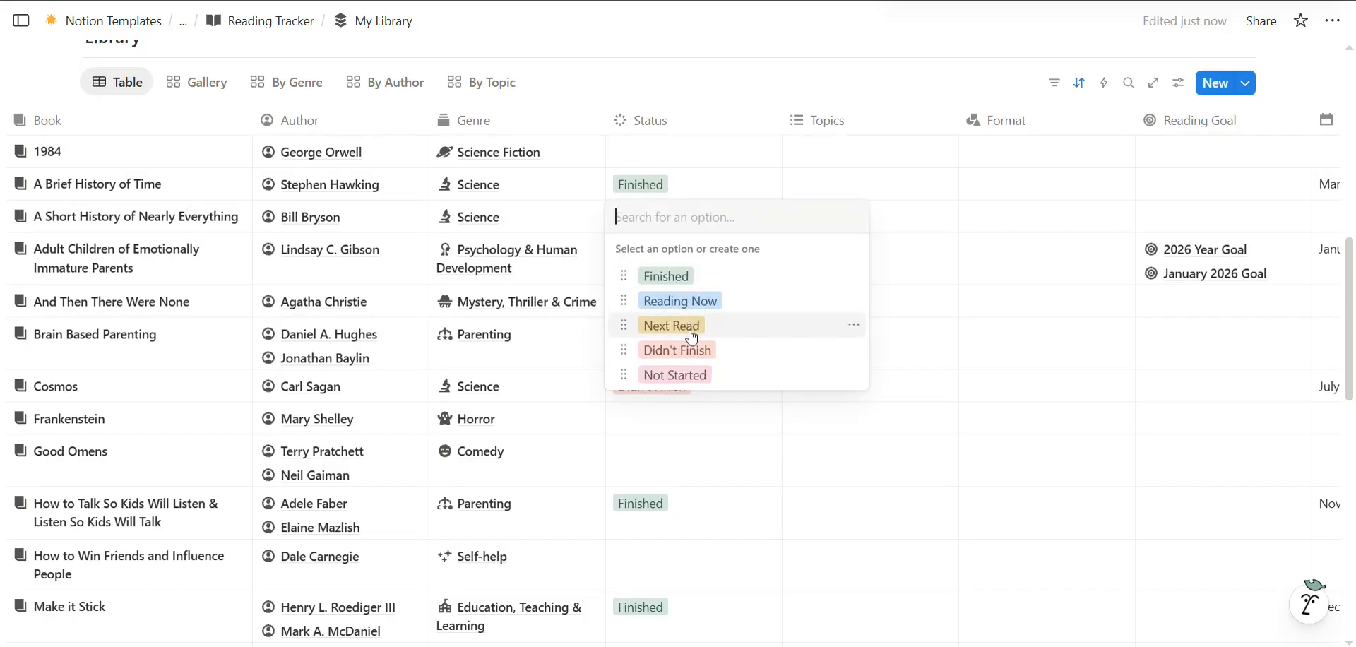
{"action": "key", "text": "Escape"}
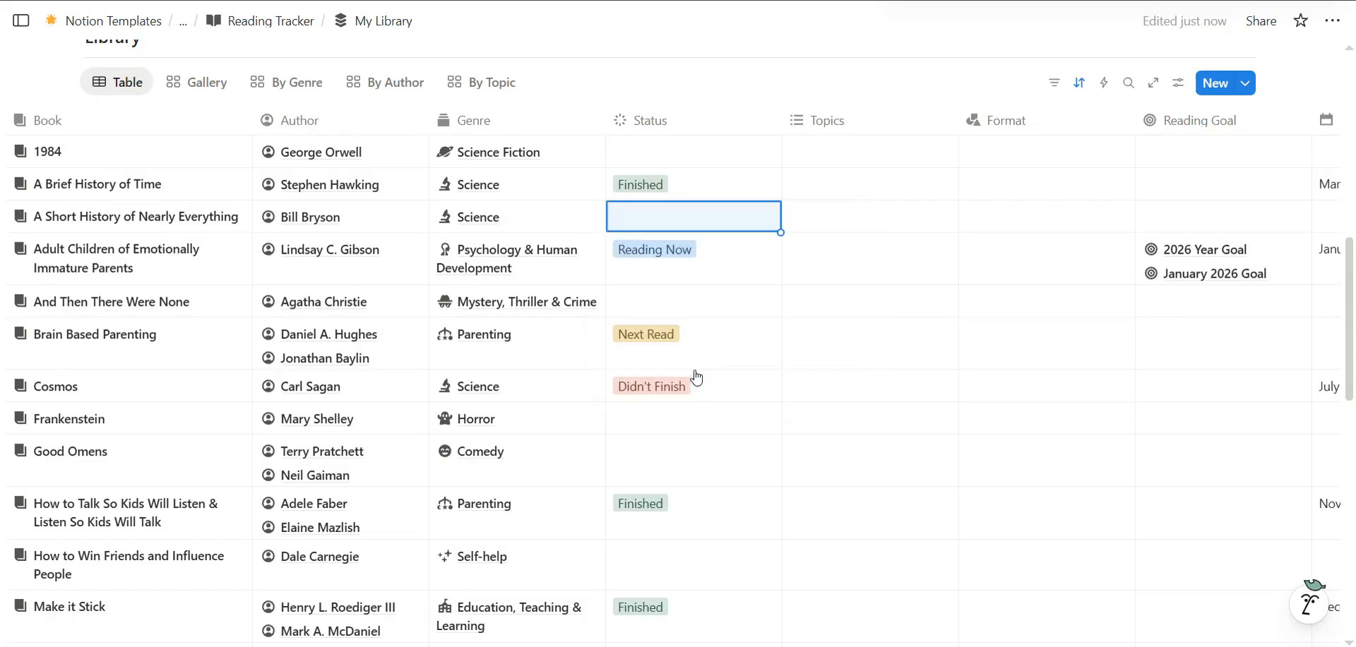
Look through the full list of Topics options for A Short History of Nearly Everything without selecting any
{"action": "scroll", "coordinate": [830, 333], "scroll_direction": "right", "scroll_amount": 5}
{"action": "left_click", "coordinate": [631, 216]}
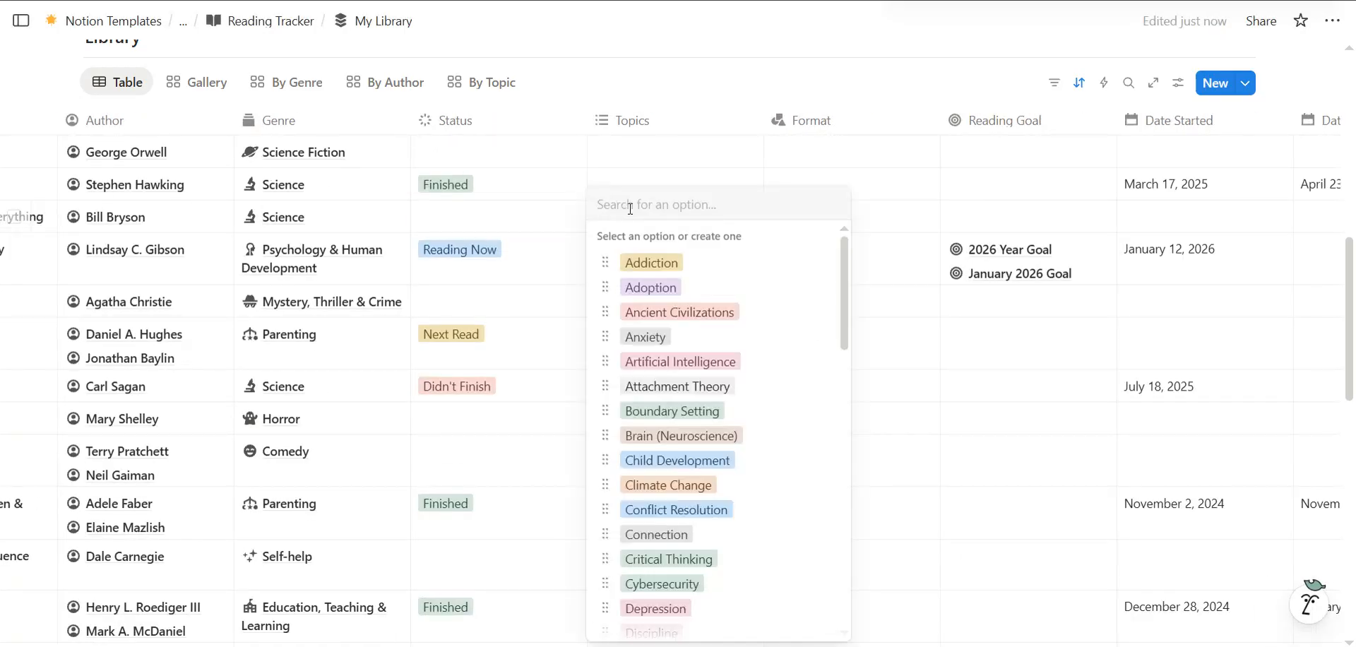
{"action": "scroll", "coordinate": [705, 433], "scroll_direction": "down", "scroll_amount": 2}
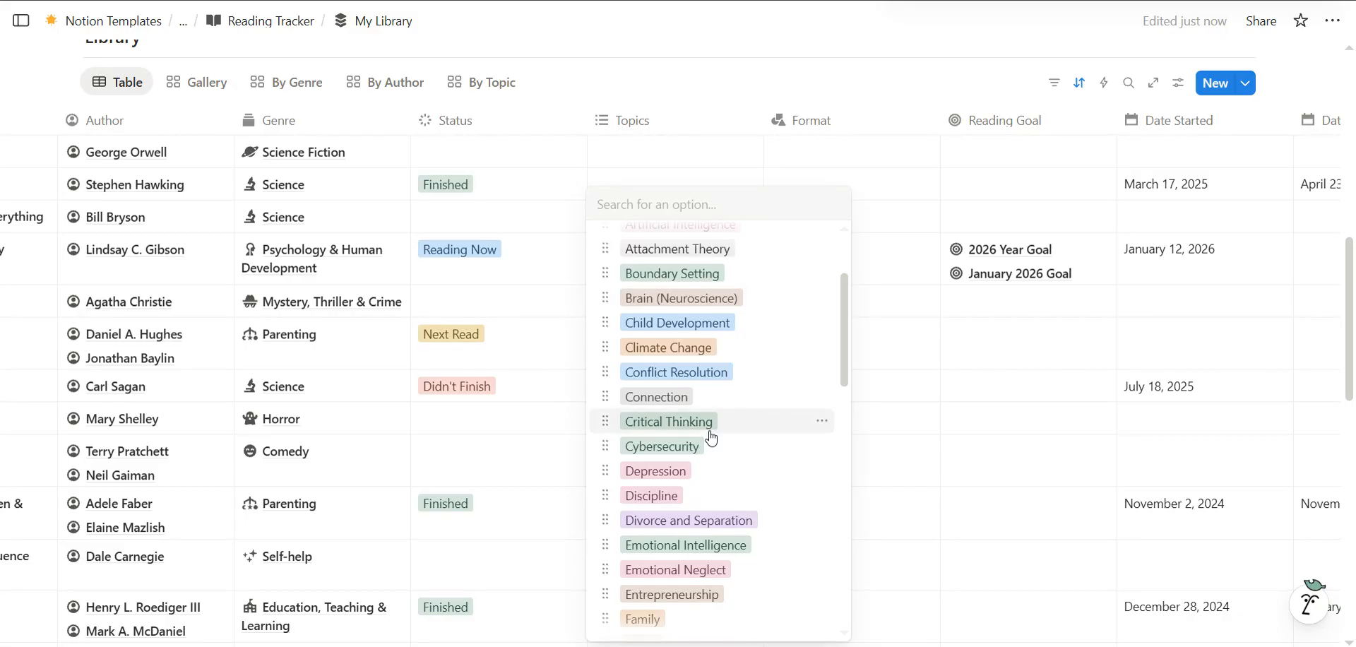
{"action": "key", "text": "Escape"}
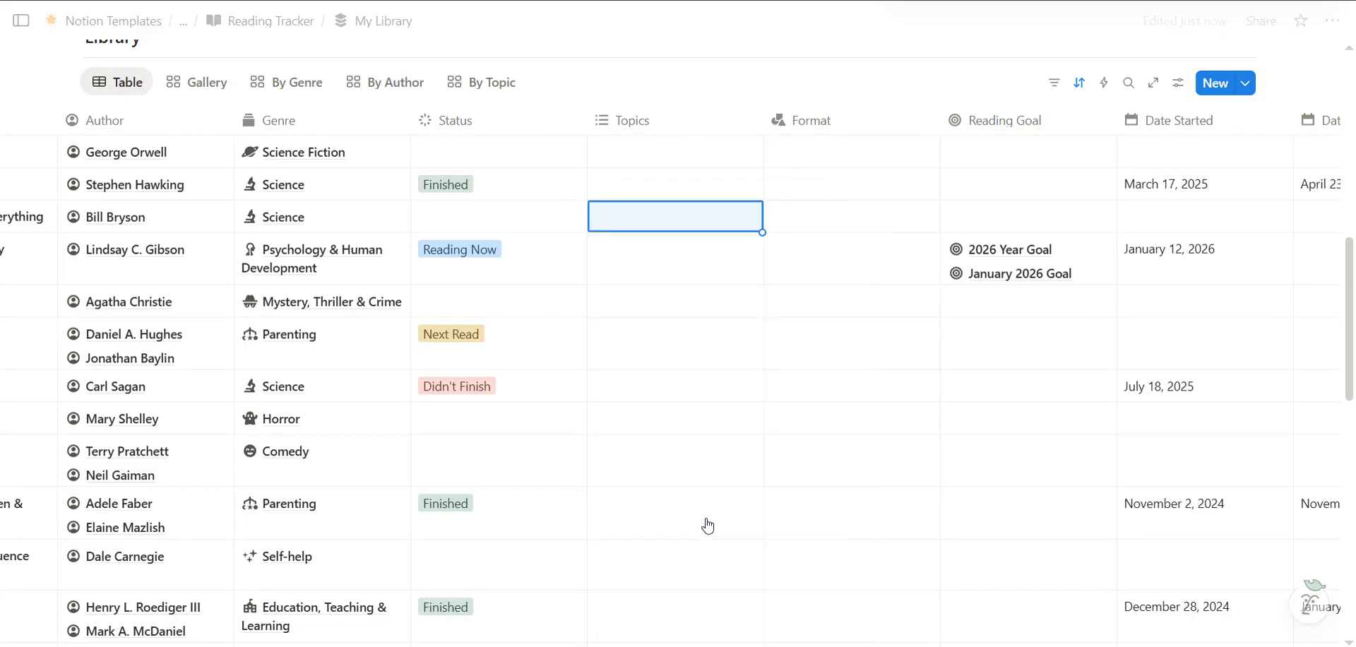
{"action": "left_click", "coordinate": [642, 221]}
{"action": "left_click", "coordinate": [643, 224]}
{"action": "scroll", "coordinate": [677, 410], "scroll_direction": "down", "scroll_amount": 8}
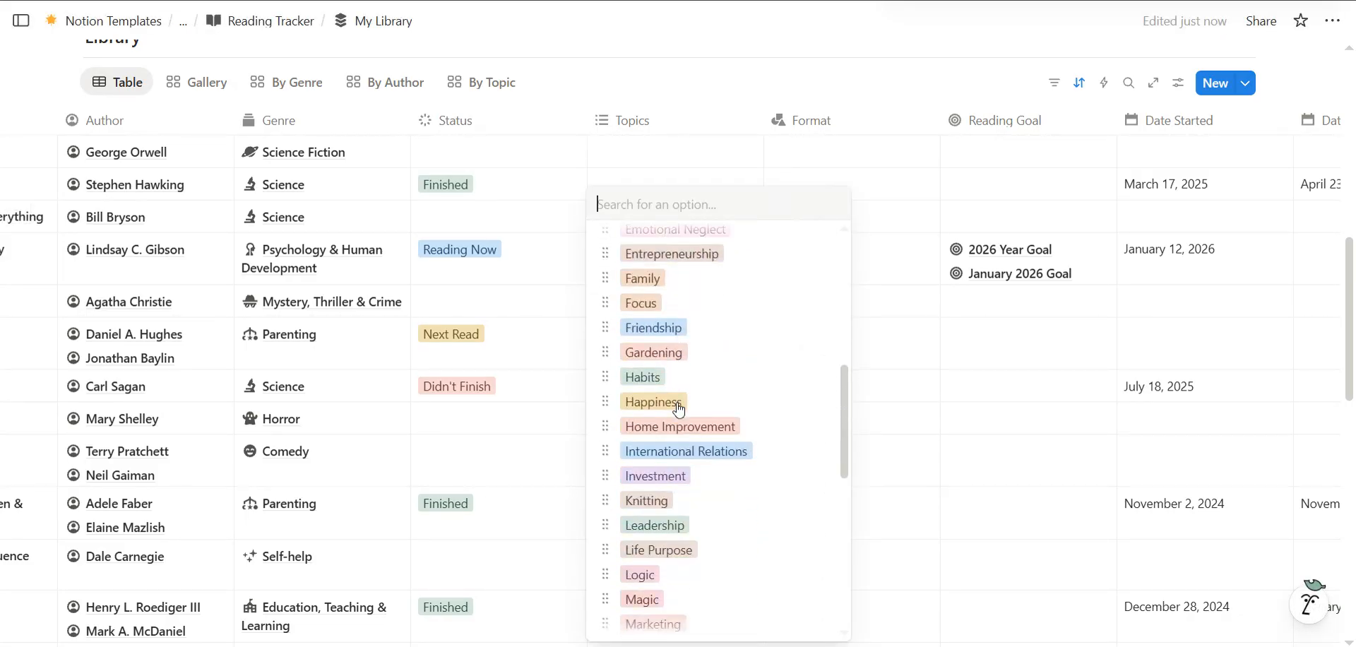
{"action": "scroll", "coordinate": [678, 408], "scroll_direction": "down", "scroll_amount": 2}
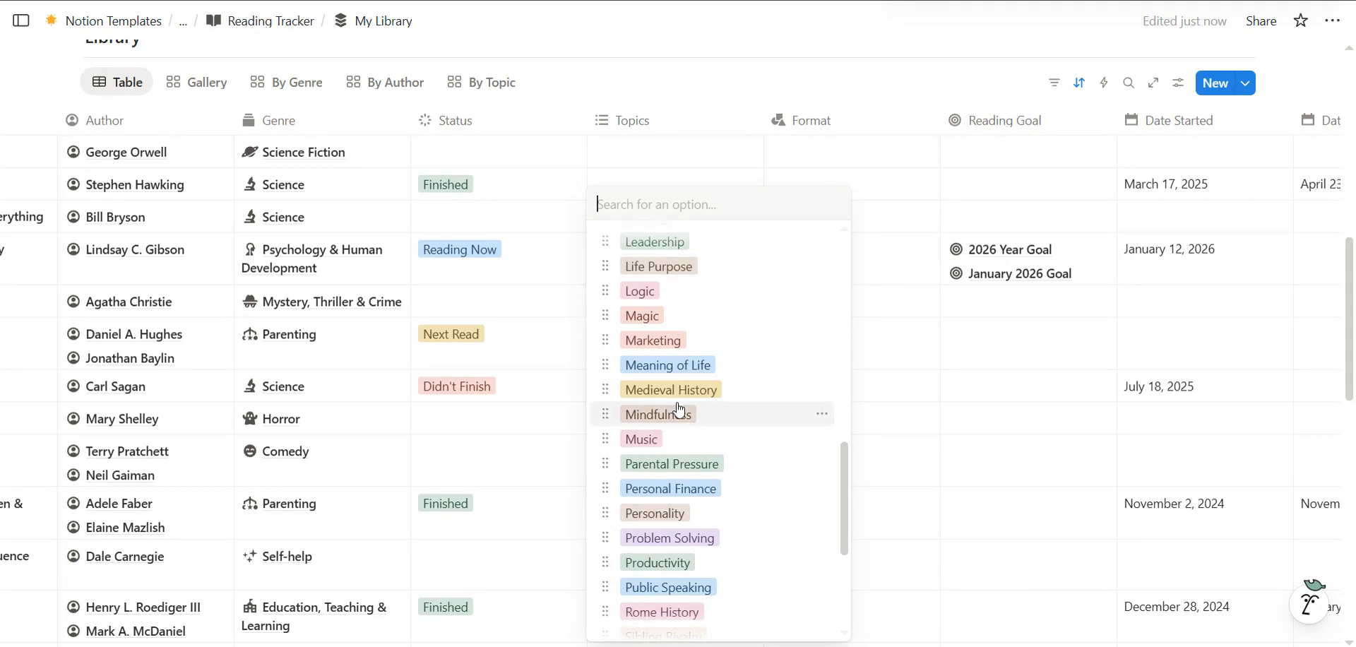
{"action": "scroll", "coordinate": [678, 408], "scroll_direction": "down", "scroll_amount": 4}
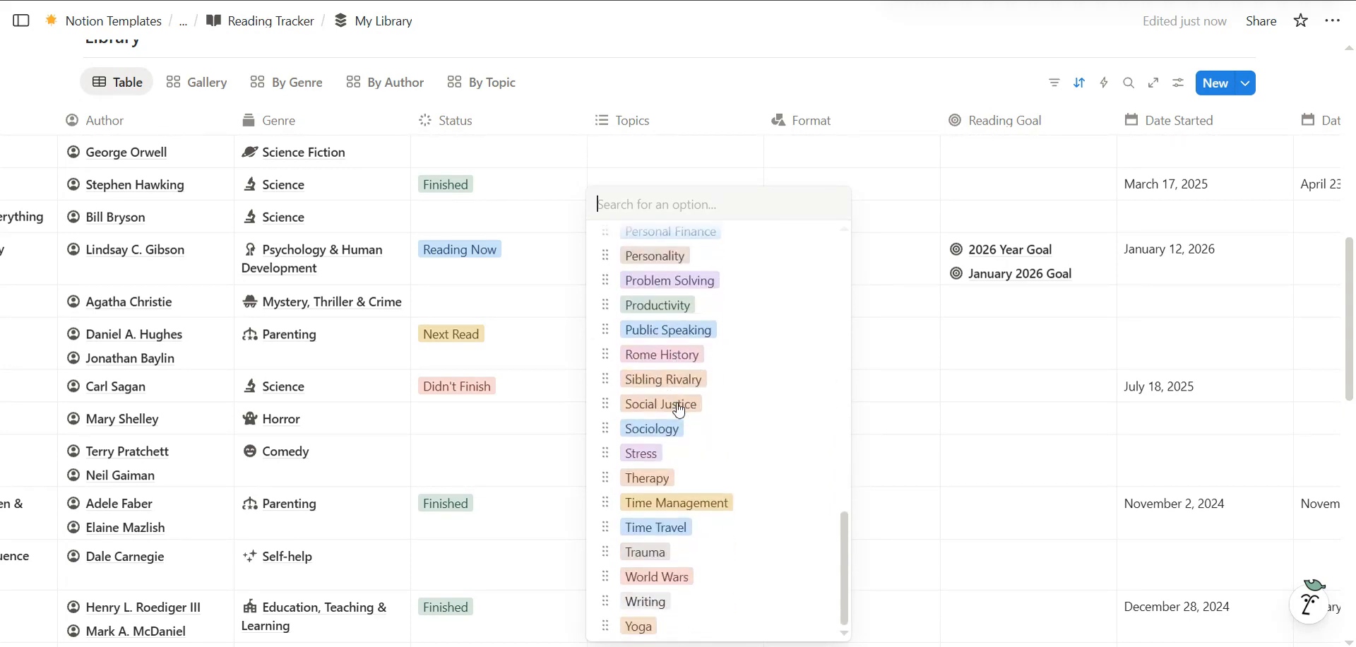
{"action": "key", "text": "Escape"}
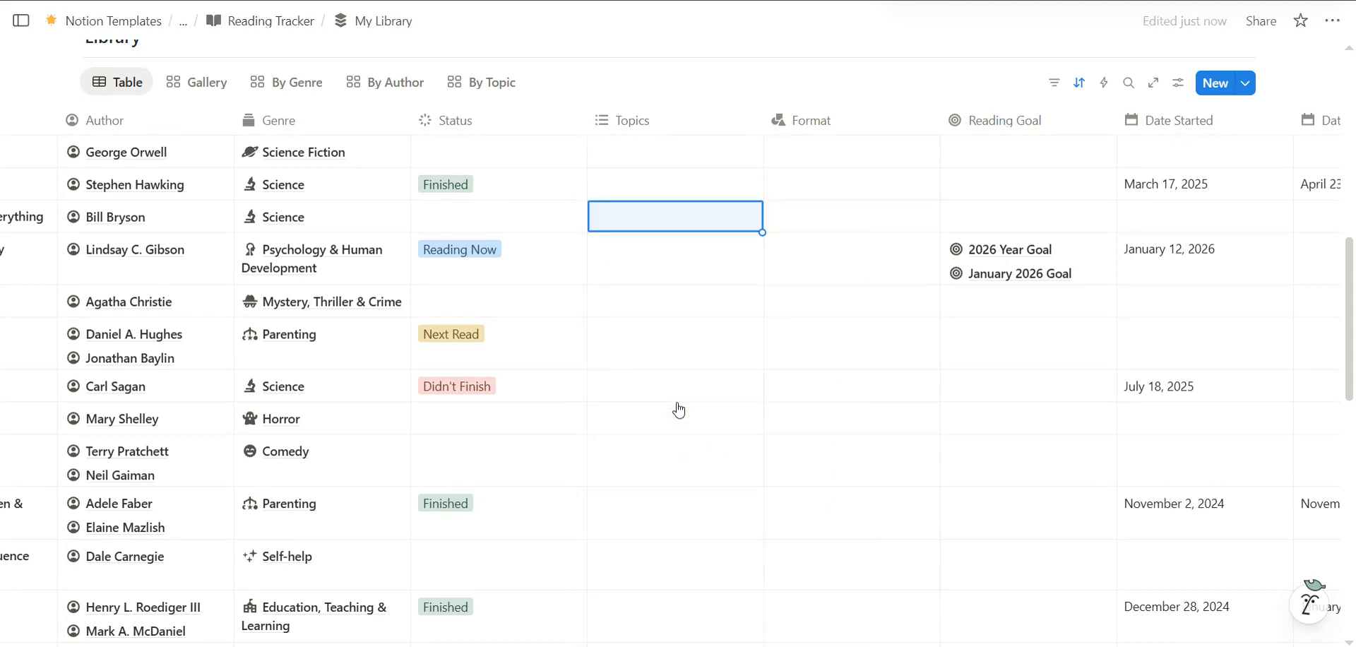
View the Format options for A Short History of Nearly Everything and the Reading Goal choices for And Then There Were None
{"action": "left_click", "coordinate": [830, 212]}
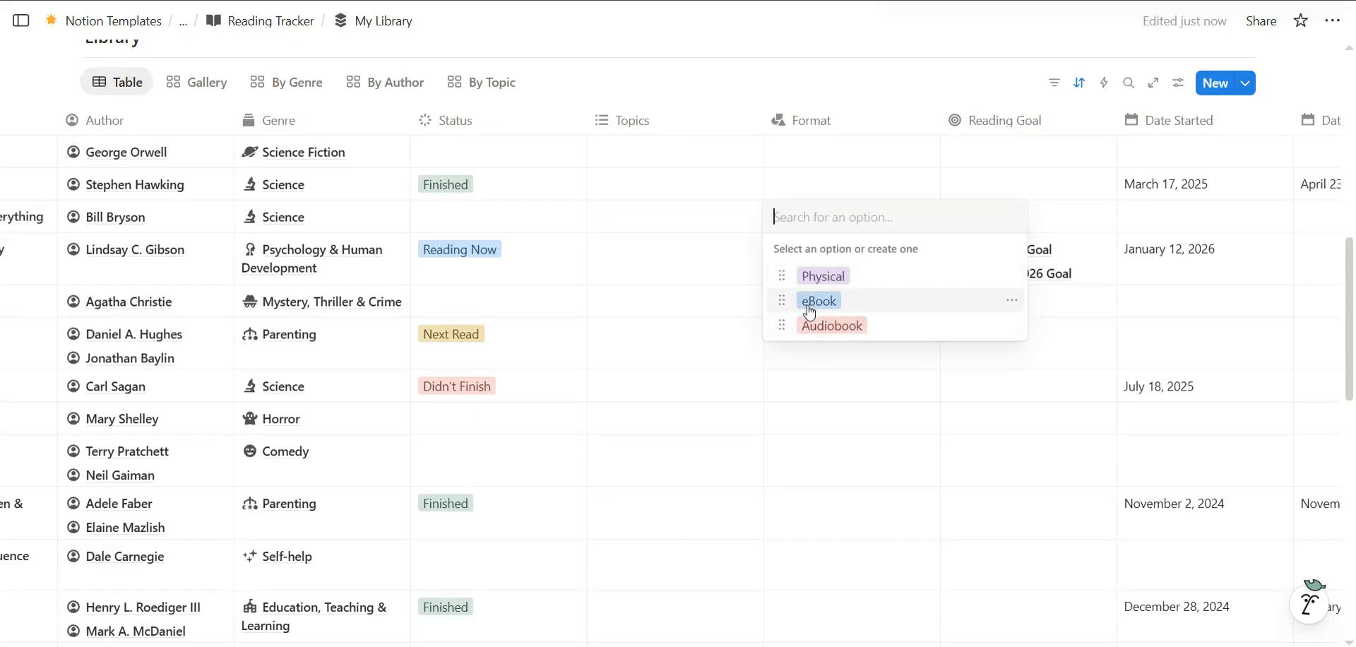
{"action": "key", "text": "Escape"}
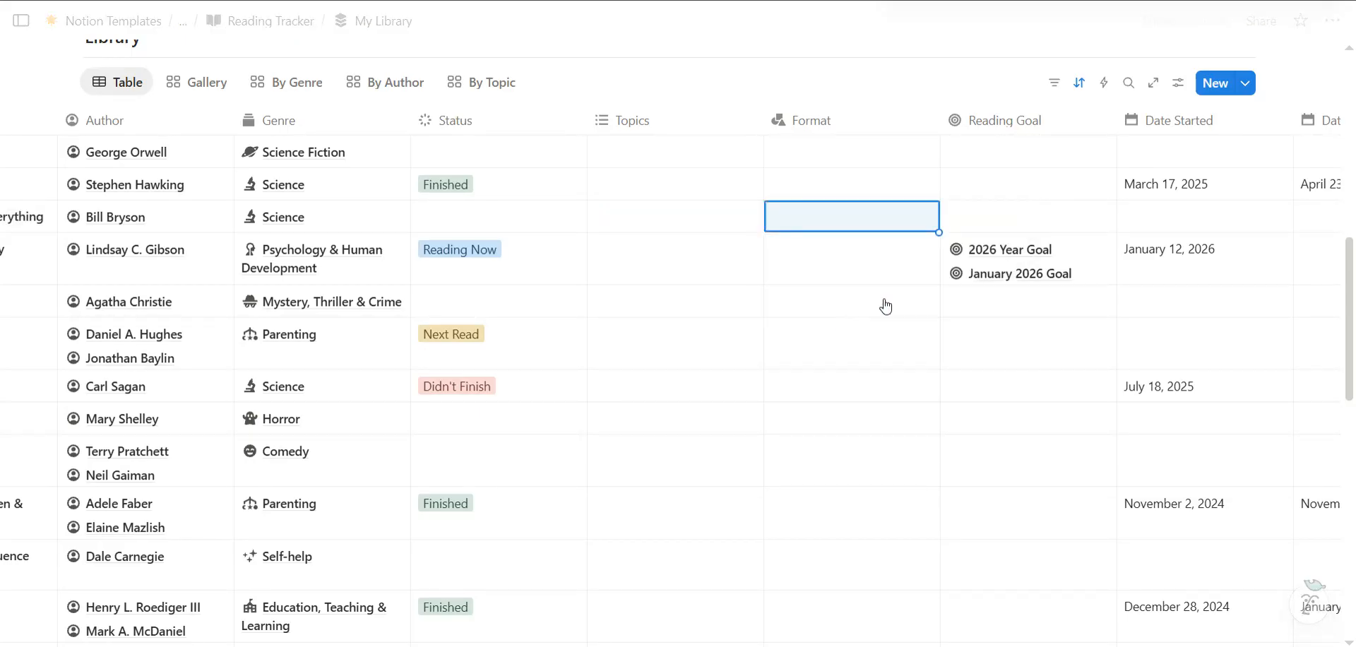
{"action": "scroll", "coordinate": [884, 302], "scroll_direction": "right", "scroll_amount": 2}
{"action": "key", "text": "Escape"}
{"action": "left_click", "coordinate": [875, 308]}
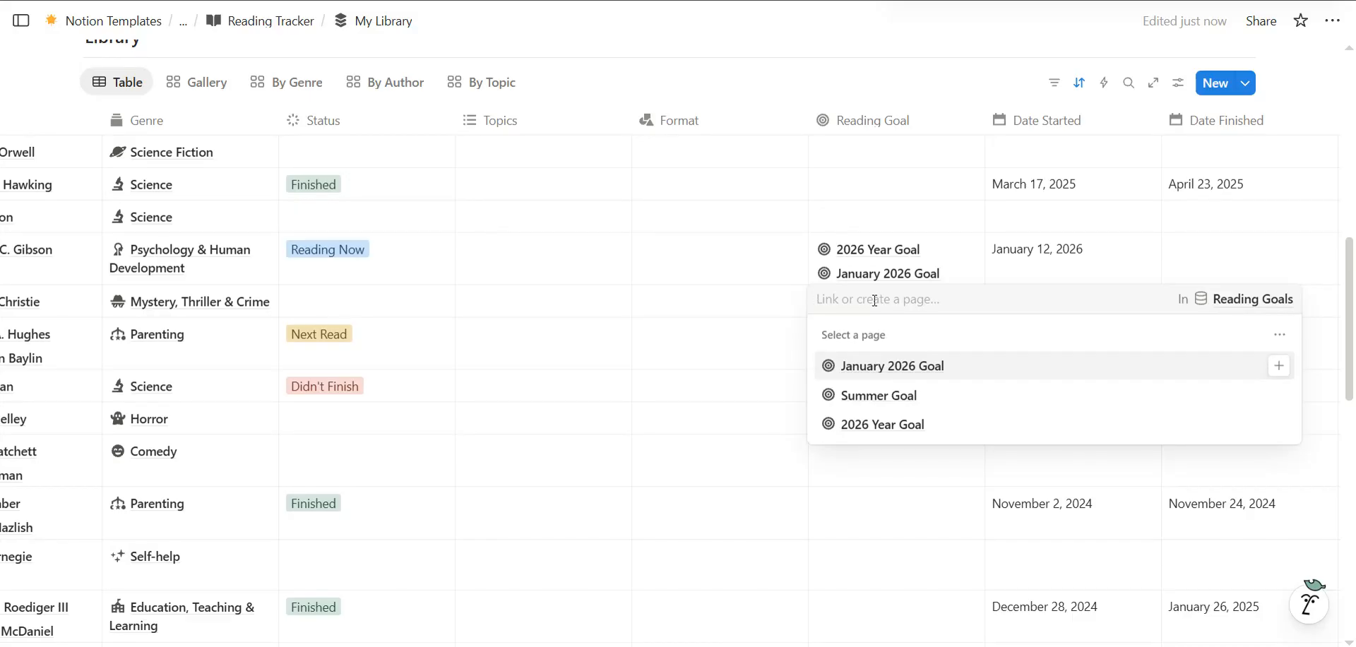
{"action": "key", "text": "Escape"}
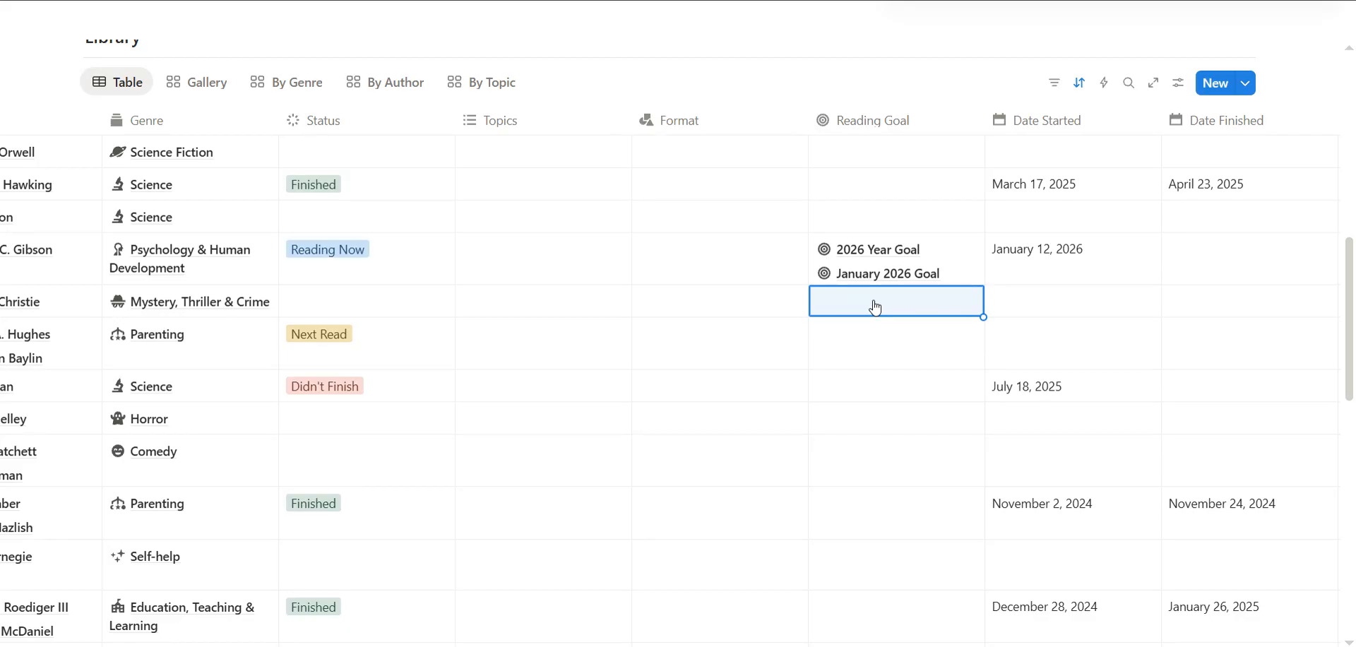
Remove the 2026 Year Goal from the reading goals of The Lord of the Rings: The Fellowship of the Ring
{"action": "scroll", "coordinate": [874, 306], "scroll_direction": "left", "scroll_amount": 5}
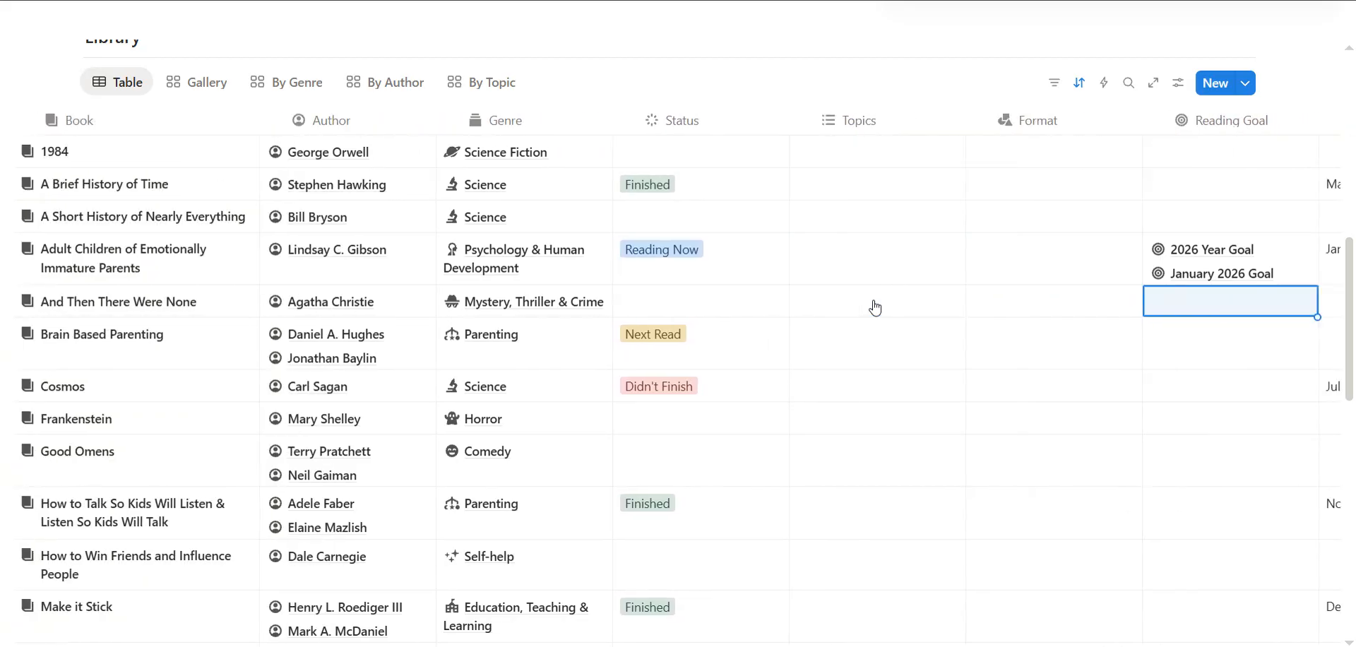
{"action": "scroll", "coordinate": [875, 306], "scroll_direction": "down", "scroll_amount": 10}
{"action": "scroll", "coordinate": [874, 306], "scroll_direction": "right", "scroll_amount": 3}
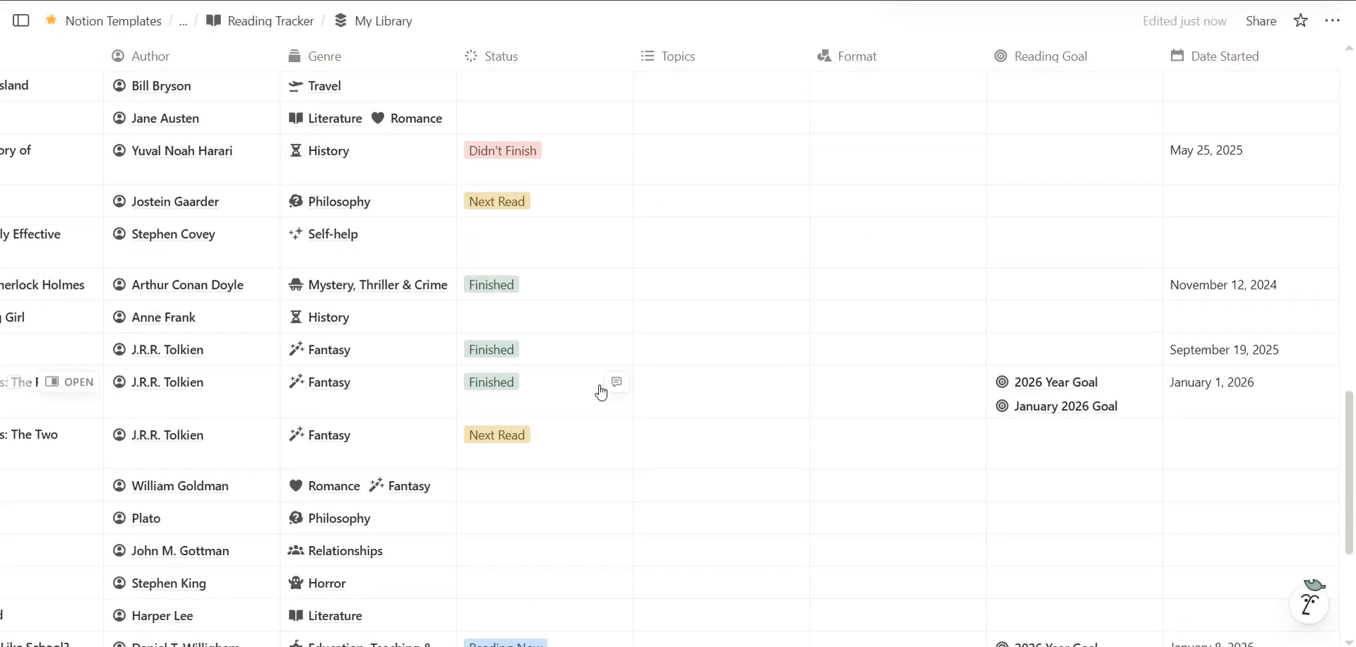
{"action": "scroll", "coordinate": [600, 391], "scroll_direction": "left", "scroll_amount": 3}
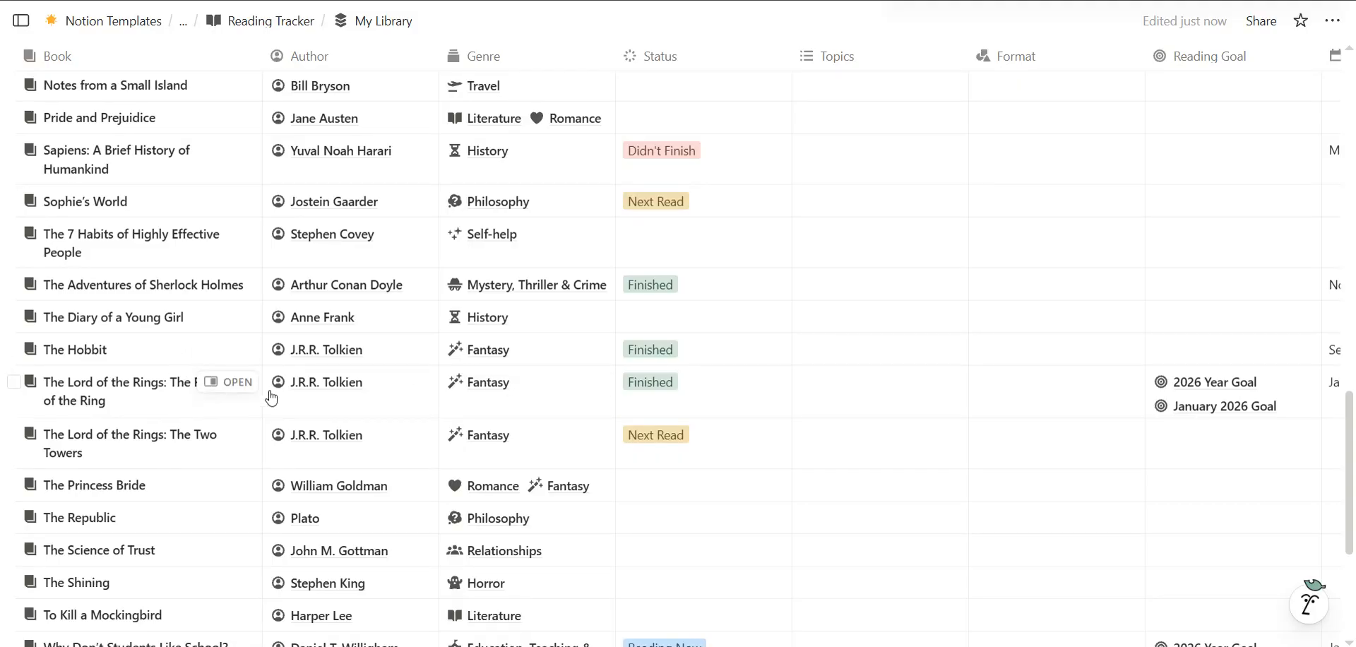
{"action": "scroll", "coordinate": [1003, 418], "scroll_direction": "down", "scroll_amount": 1}
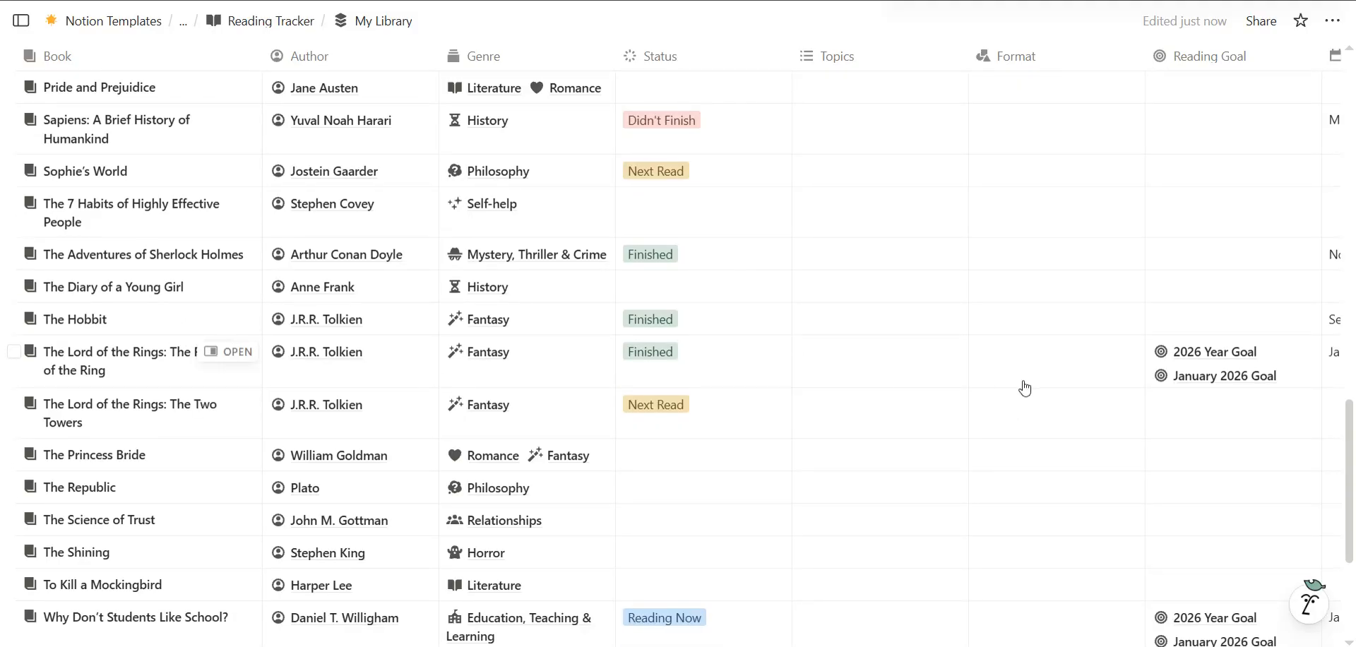
{"action": "scroll", "coordinate": [1151, 380], "scroll_direction": "down", "scroll_amount": 1}
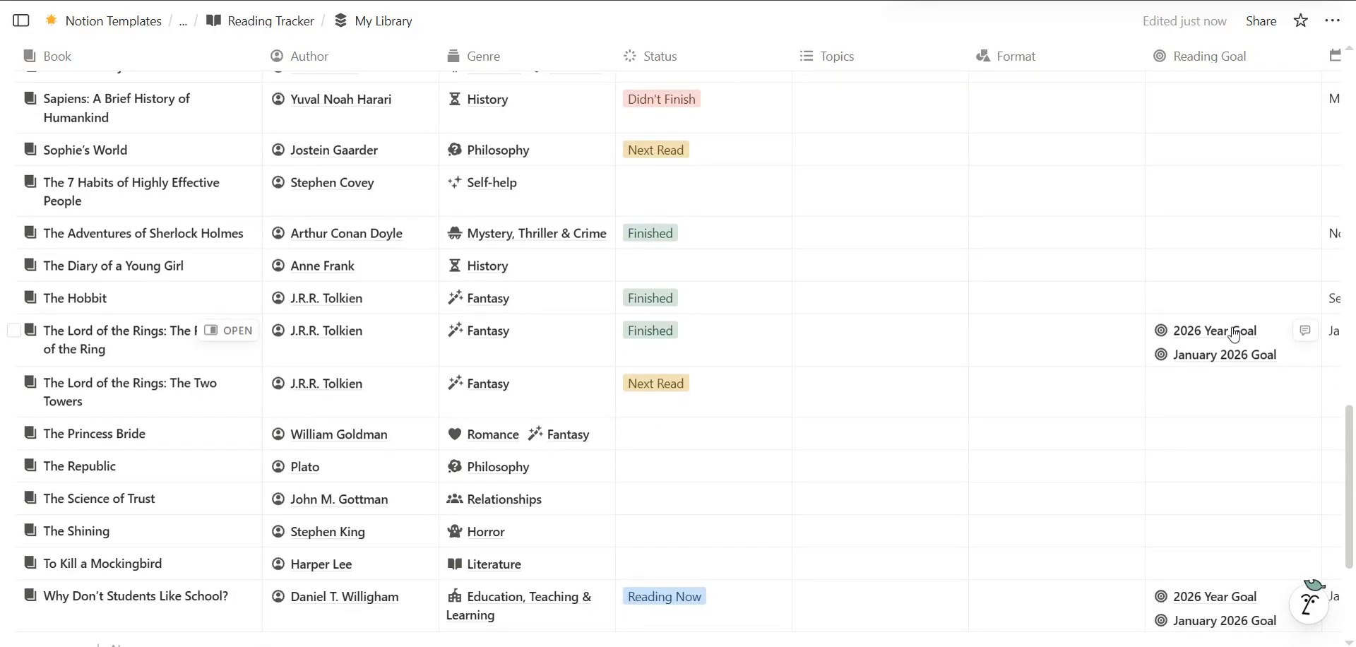
{"action": "left_click", "coordinate": [1234, 333]}
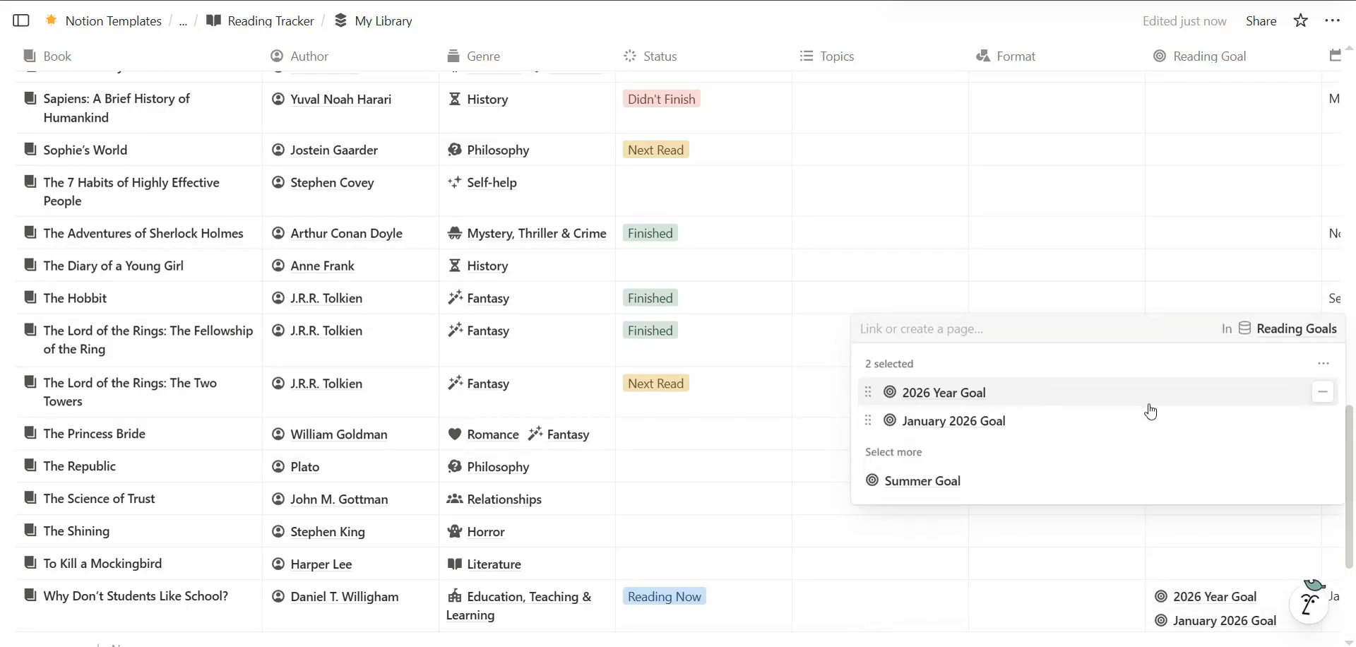
{"action": "left_click", "coordinate": [1323, 392]}
{"action": "key", "text": "Escape"}
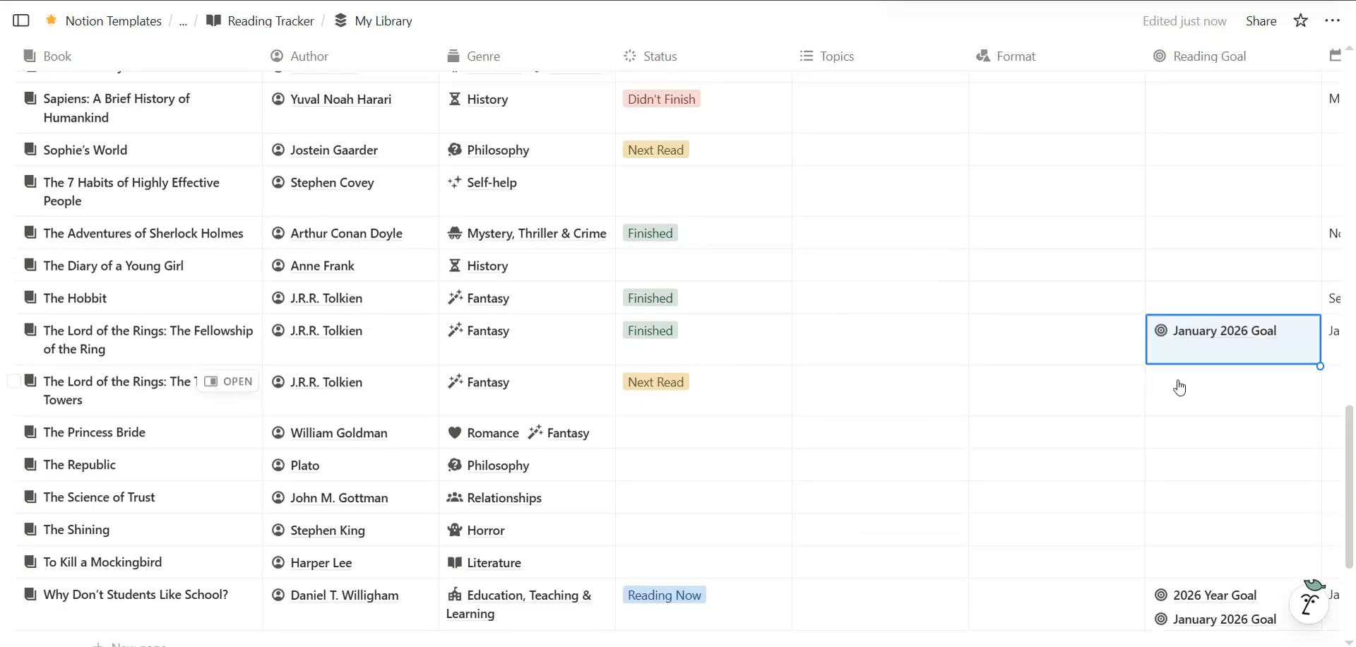
Open the Reading Goals page alongside My Library and look over its current goals
{"action": "scroll", "coordinate": [851, 367], "scroll_direction": "up", "scroll_amount": 10}
{"action": "scroll", "coordinate": [851, 368], "scroll_direction": "up", "scroll_amount": 10}
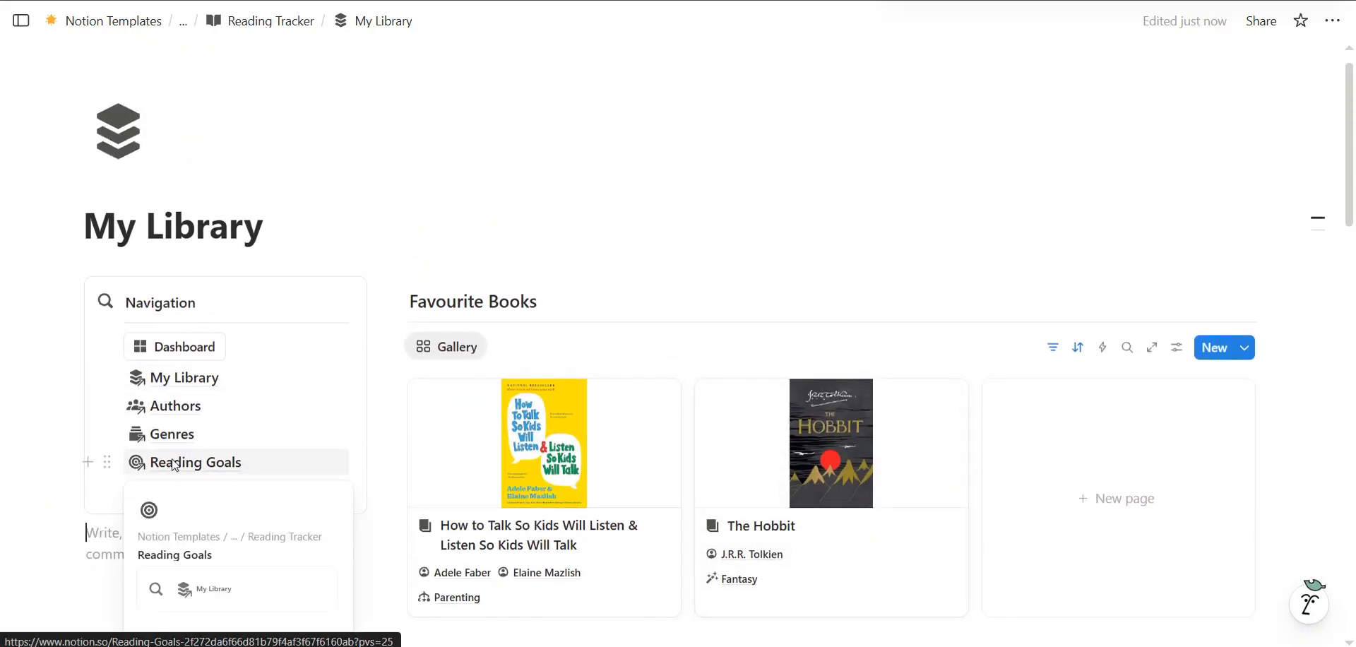
{"action": "left_click", "coordinate": [173, 463]}
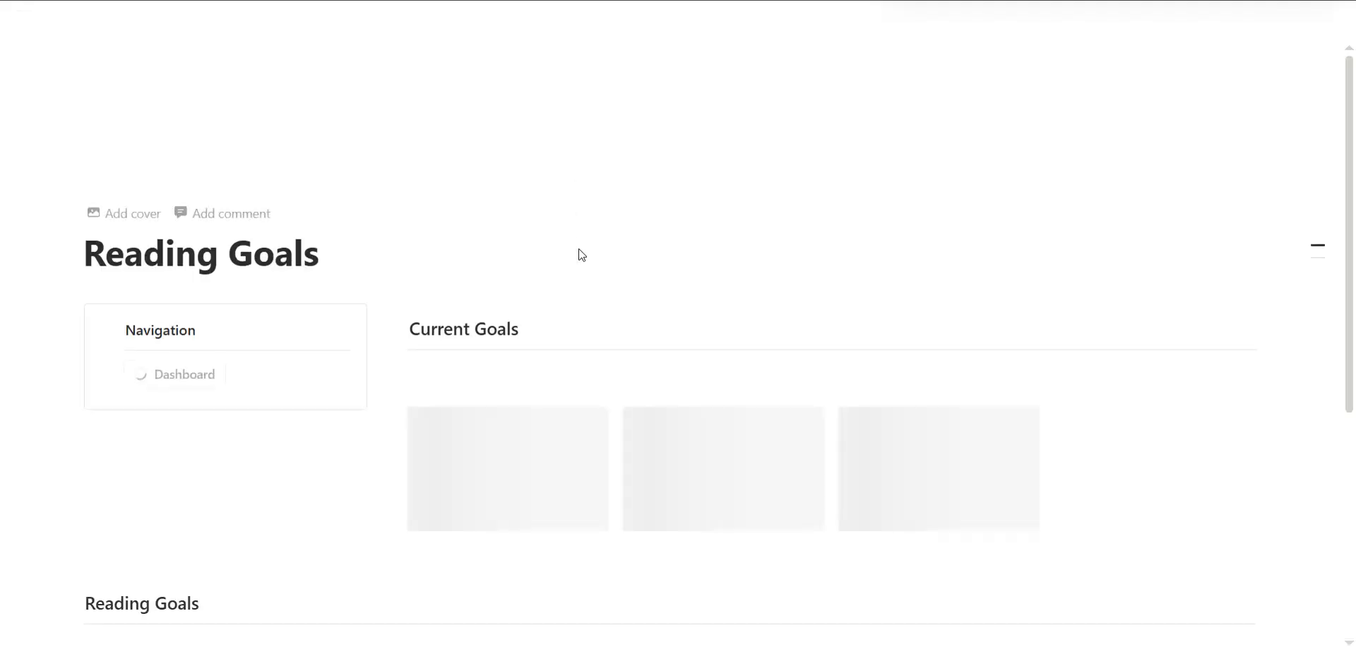
{"action": "scroll", "coordinate": [578, 255], "scroll_direction": "down", "scroll_amount": 3}
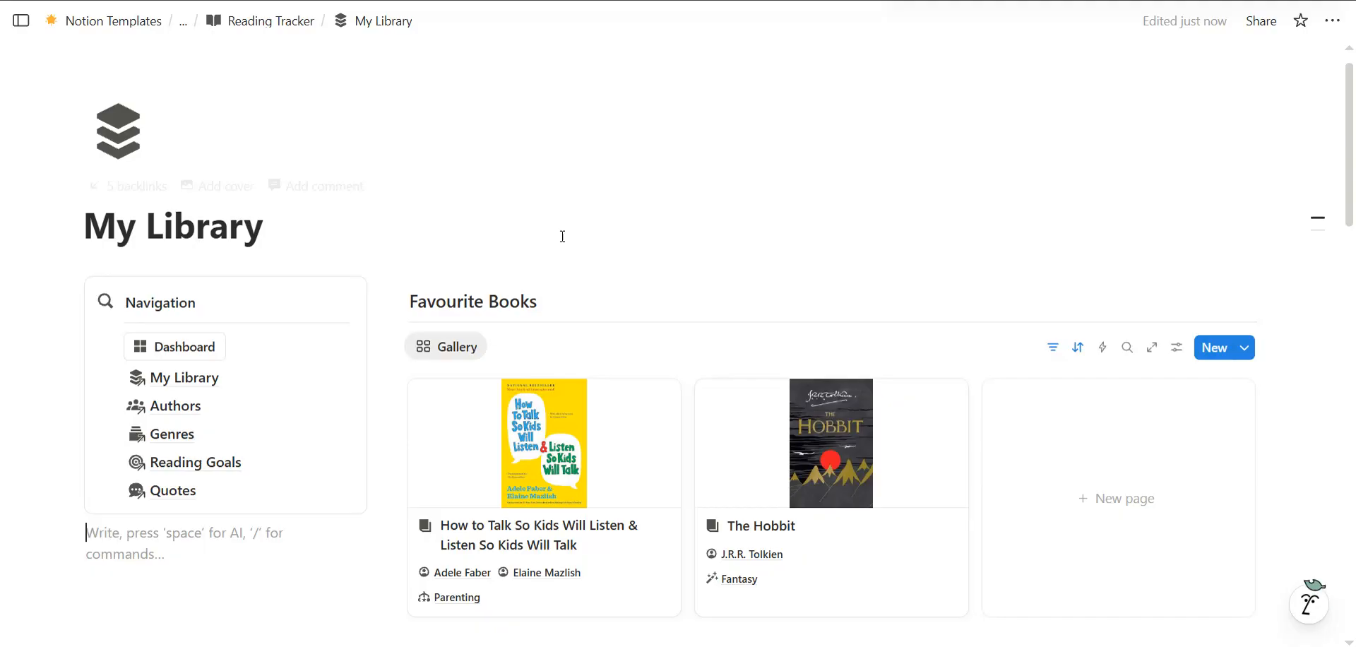
Link the 2026 Year Goal to The Lord of the Rings: The Fellowship of the Ring in the My Library table
{"action": "scroll", "coordinate": [606, 291], "scroll_direction": "down", "scroll_amount": 15}
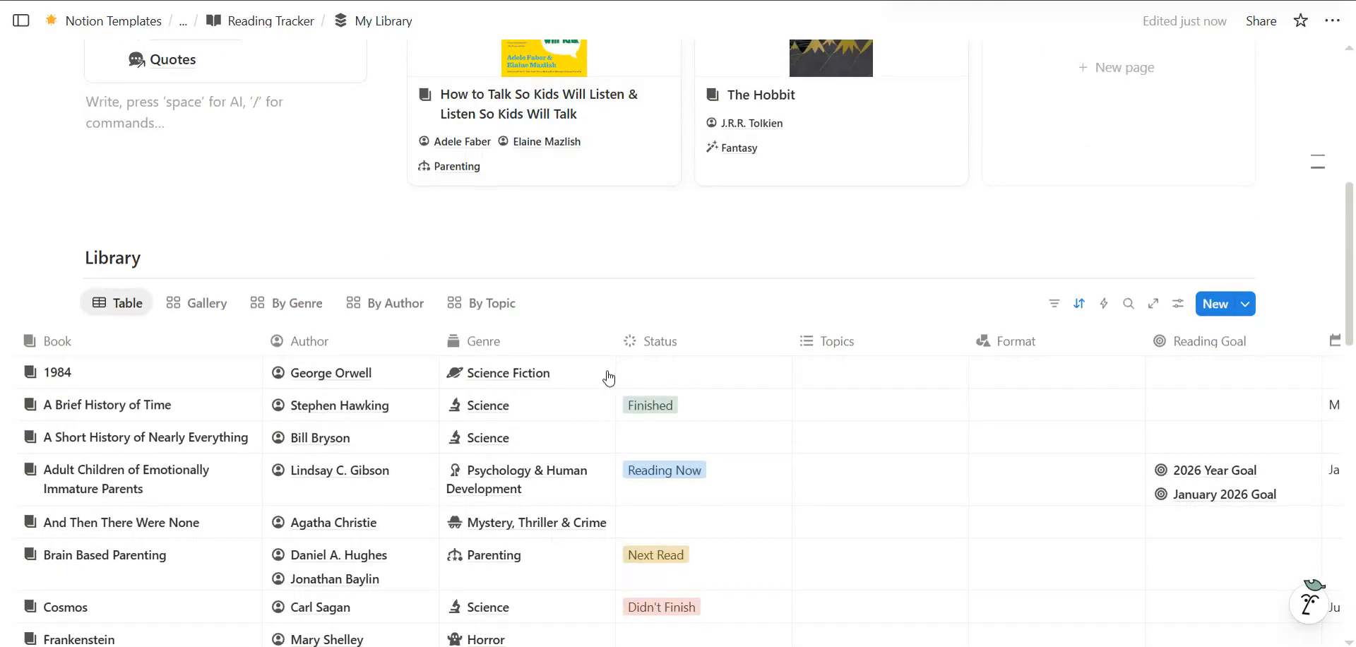
{"action": "scroll", "coordinate": [1042, 380], "scroll_direction": "right", "scroll_amount": 5}
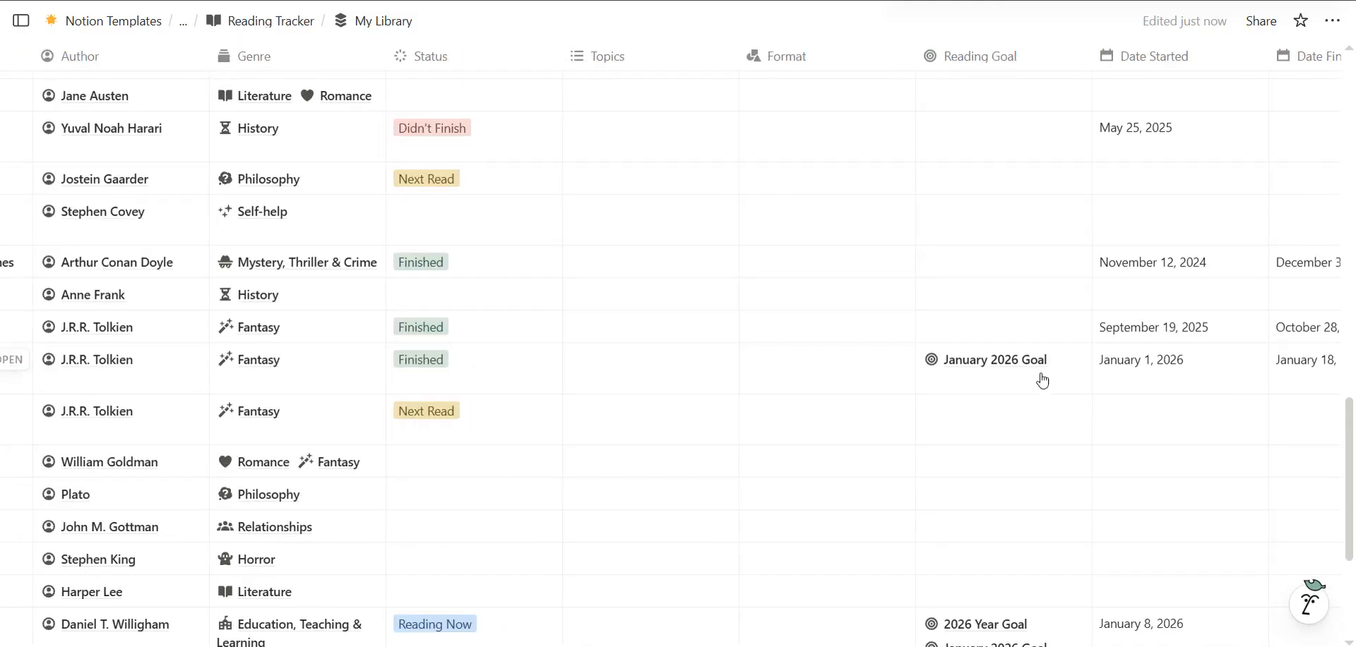
{"action": "left_click", "coordinate": [955, 394]}
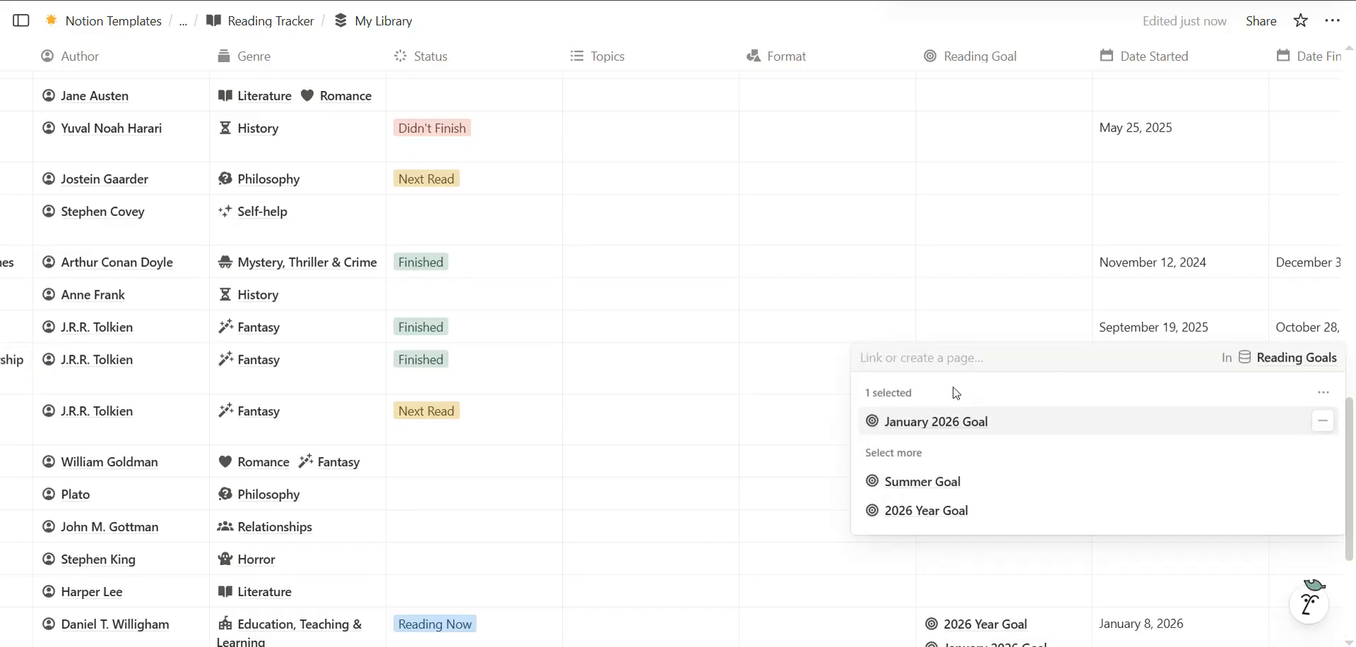
{"action": "left_click", "coordinate": [931, 509]}
{"action": "left_click", "coordinate": [765, 421]}
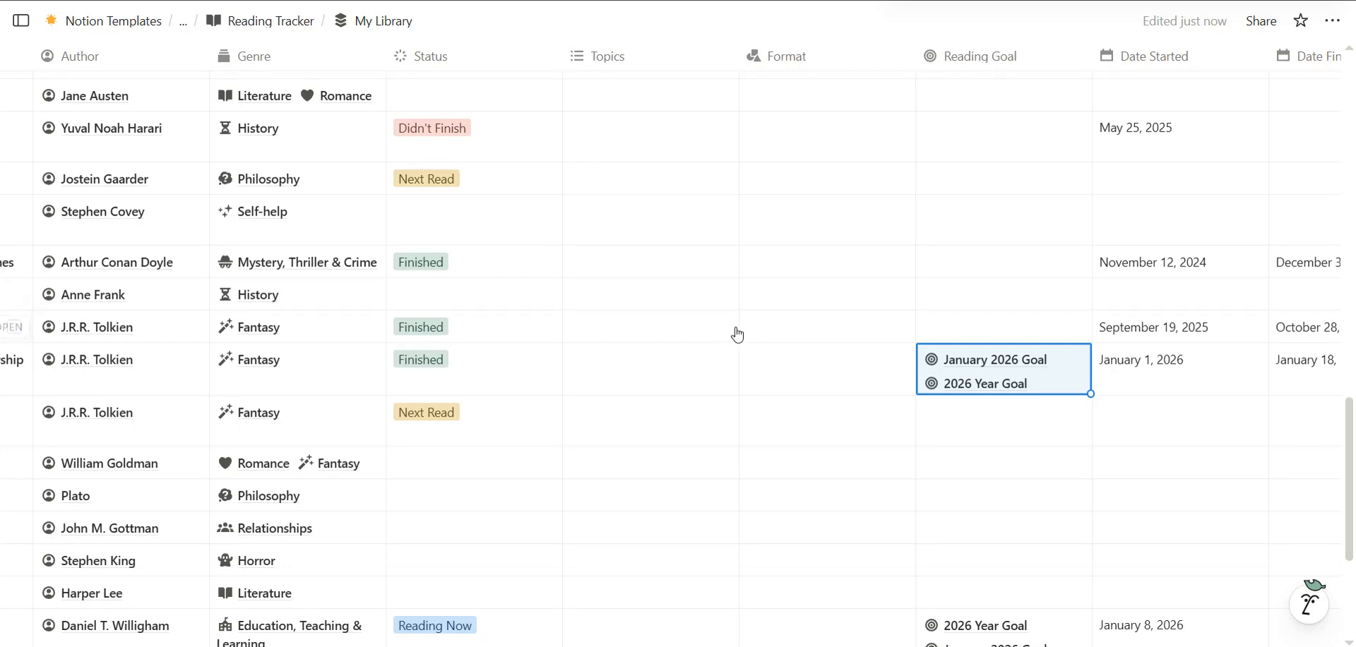
Clear the Date Finished of The Lord of the Rings: The Fellowship of the Ring
{"action": "scroll", "coordinate": [737, 334], "scroll_direction": "down", "scroll_amount": 2}
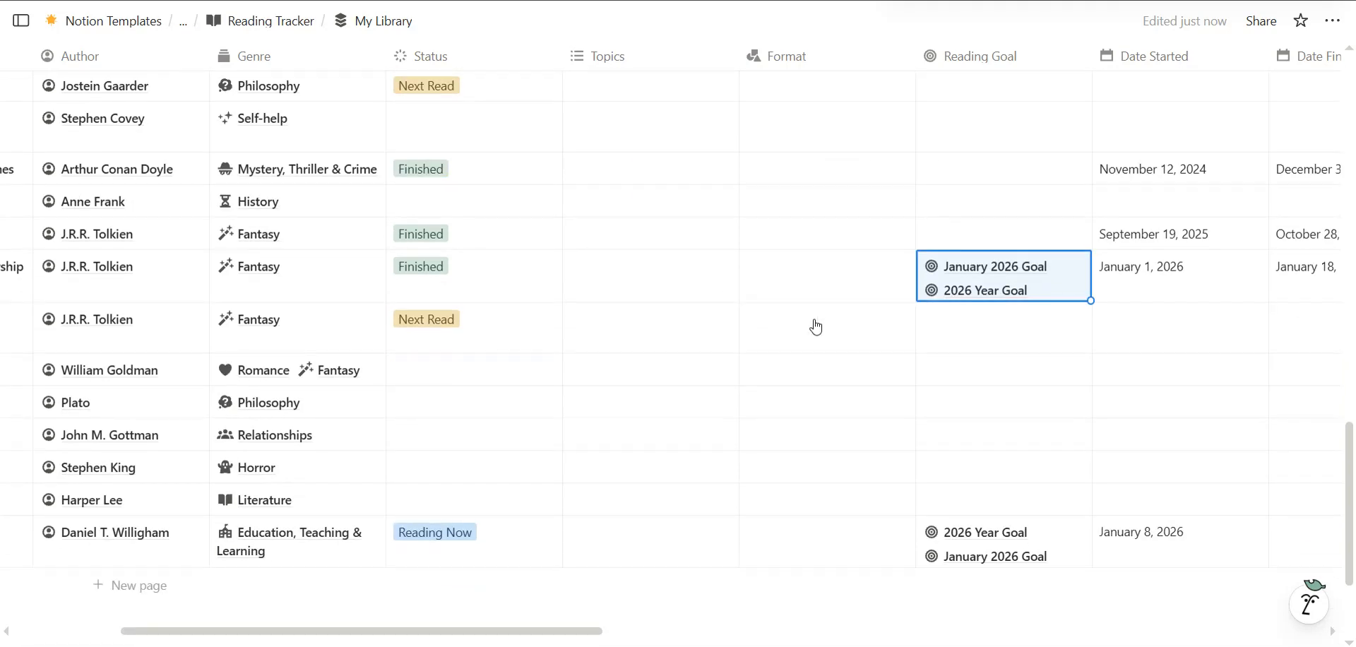
{"action": "scroll", "coordinate": [897, 351], "scroll_direction": "right", "scroll_amount": 4}
{"action": "scroll", "coordinate": [896, 351], "scroll_direction": "up", "scroll_amount": 3}
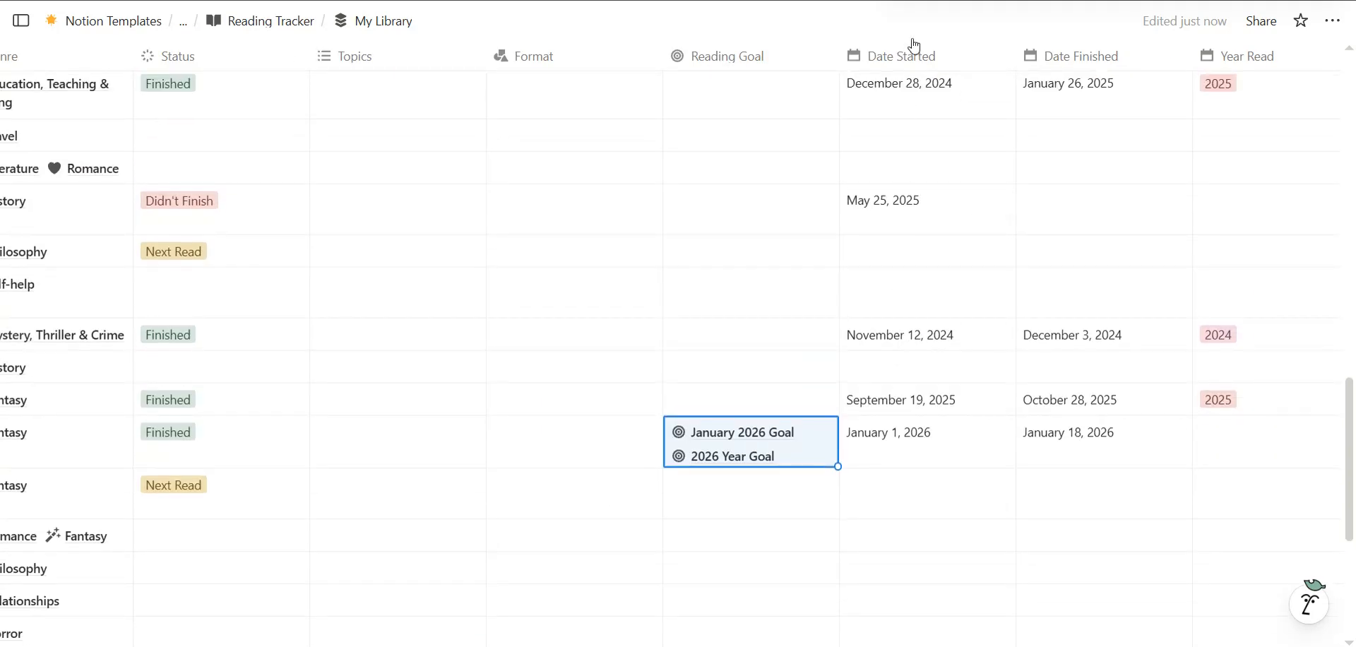
{"action": "scroll", "coordinate": [902, 260], "scroll_direction": "up", "scroll_amount": 2}
{"action": "scroll", "coordinate": [916, 276], "scroll_direction": "down", "scroll_amount": 2}
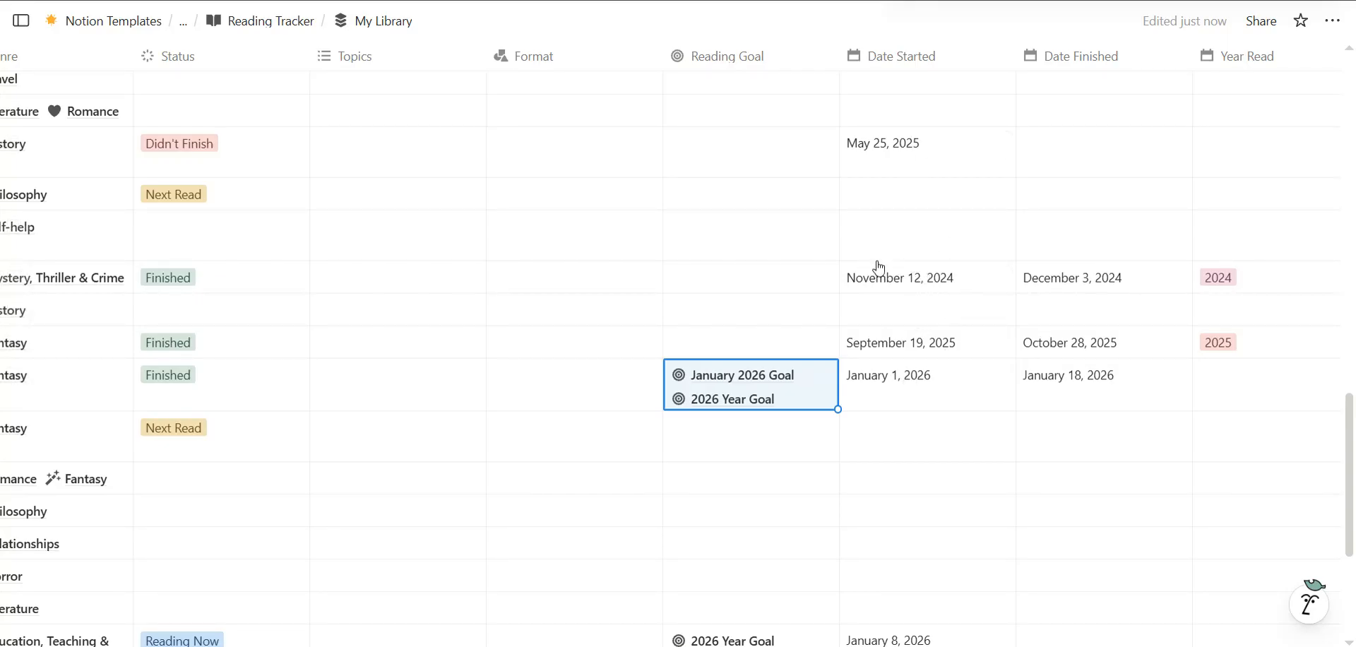
{"action": "scroll", "coordinate": [930, 305], "scroll_direction": "down", "scroll_amount": 1}
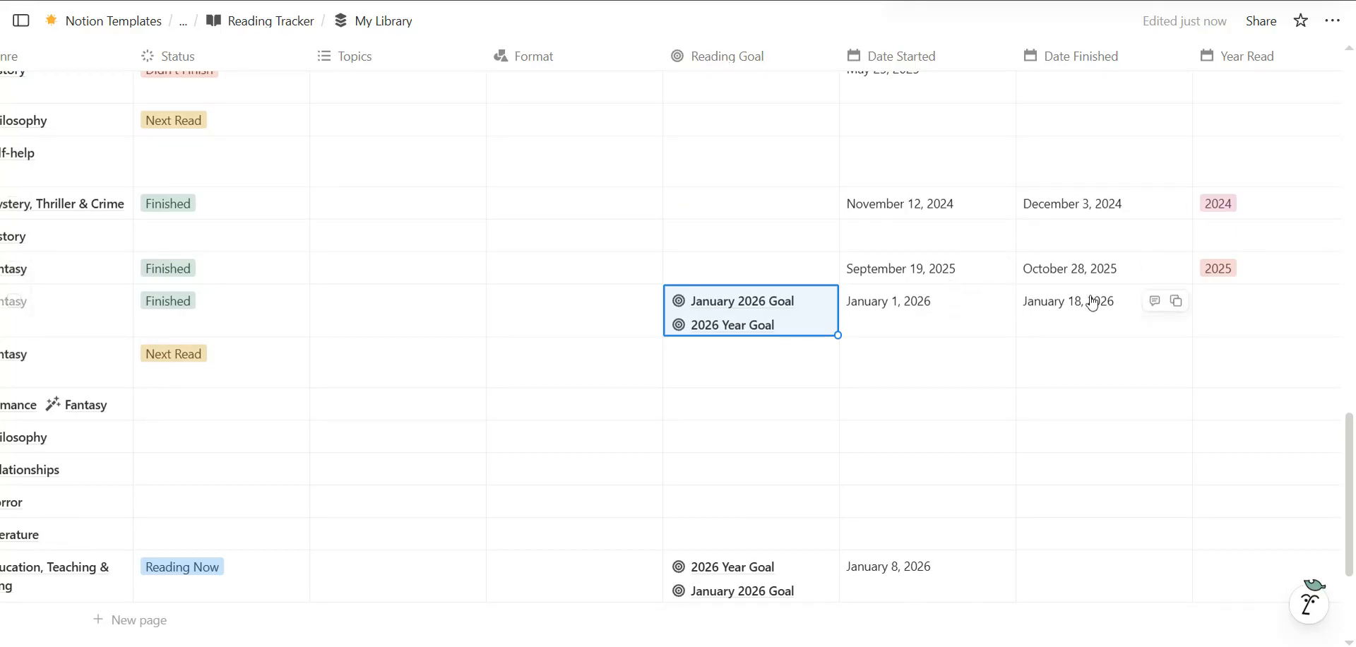
{"action": "left_click", "coordinate": [1053, 333]}
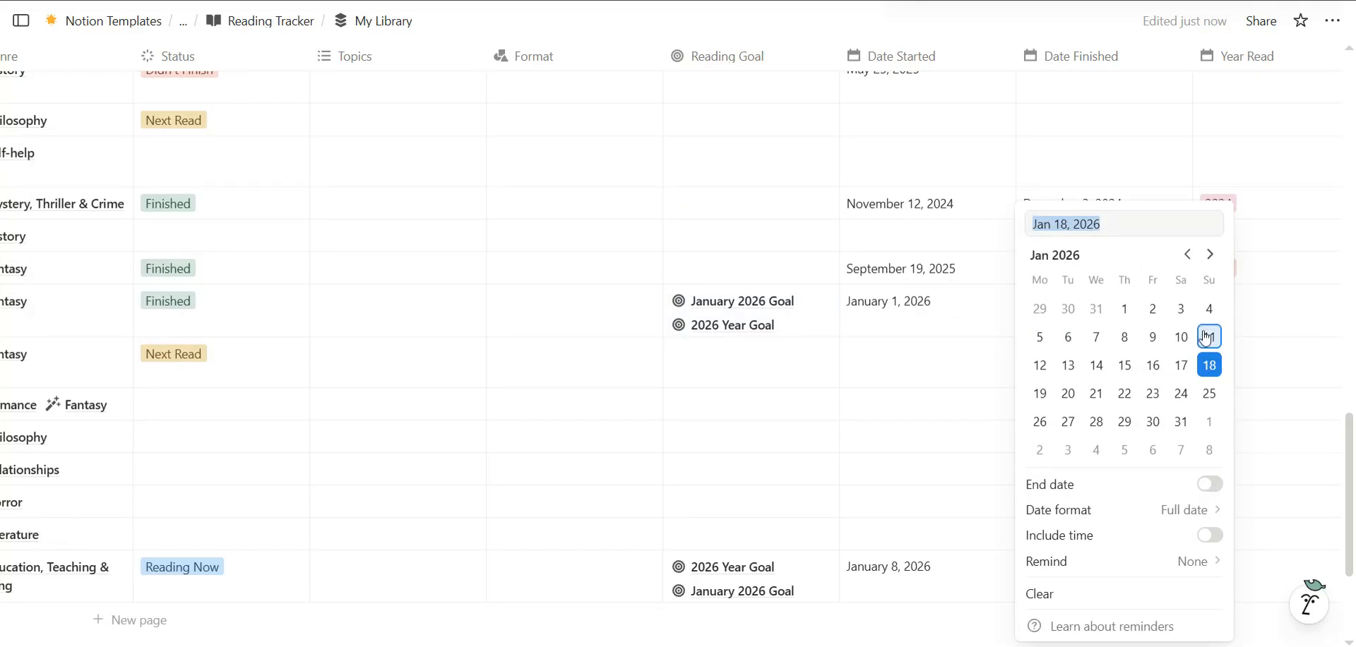
{"action": "left_click", "coordinate": [1044, 593]}
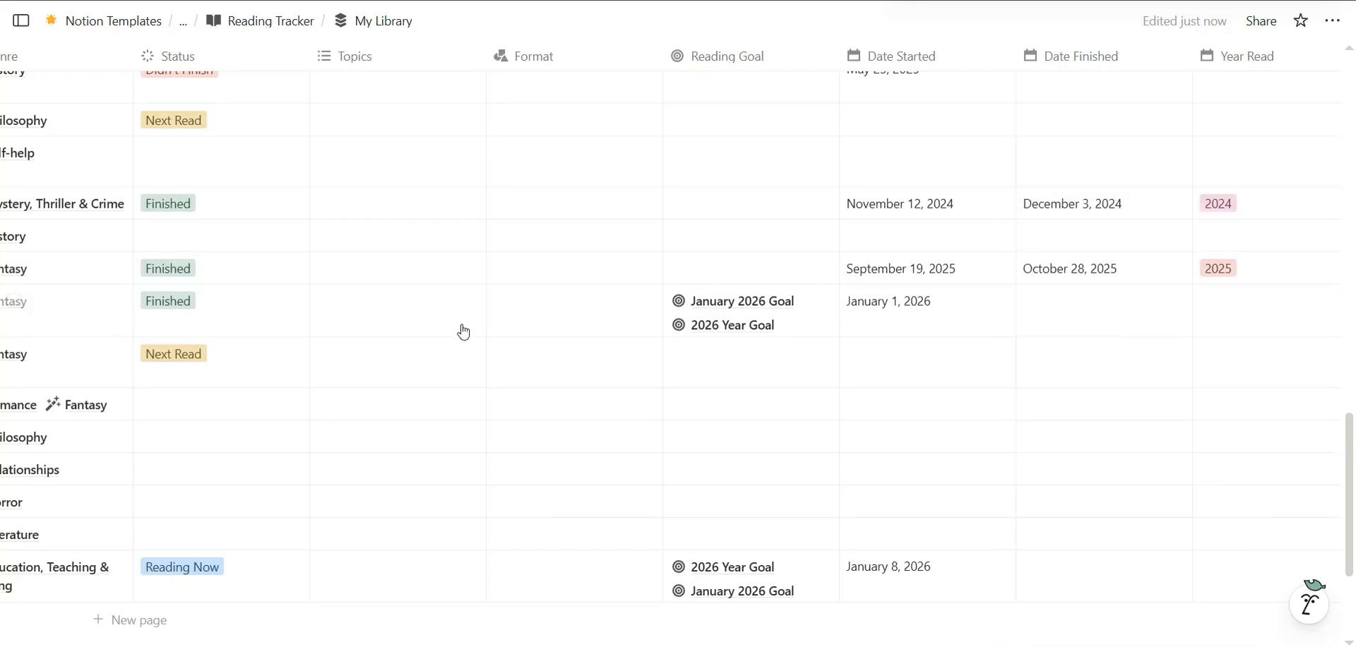
Set the Date Finished of The Lord of the Rings: The Fellowship of the Ring to January 18, 2026
{"action": "scroll", "coordinate": [168, 329], "scroll_direction": "left", "scroll_amount": 3}
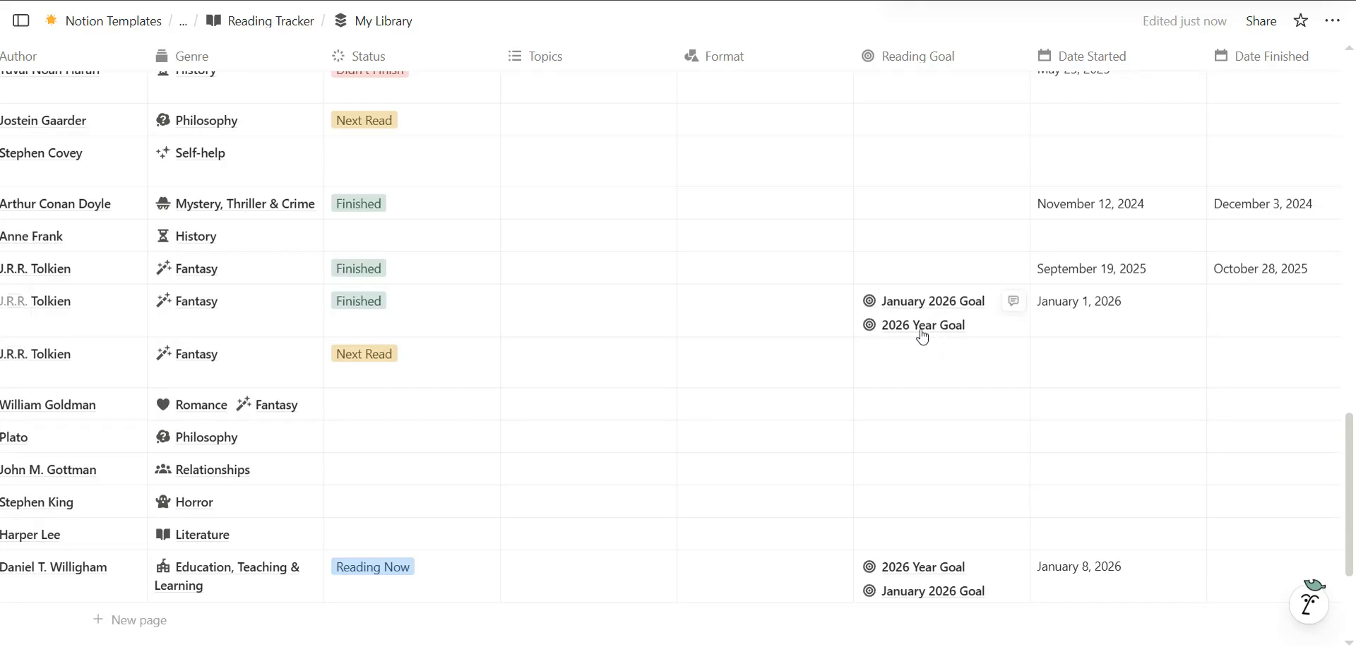
{"action": "scroll", "coordinate": [923, 336], "scroll_direction": "right", "scroll_amount": 3}
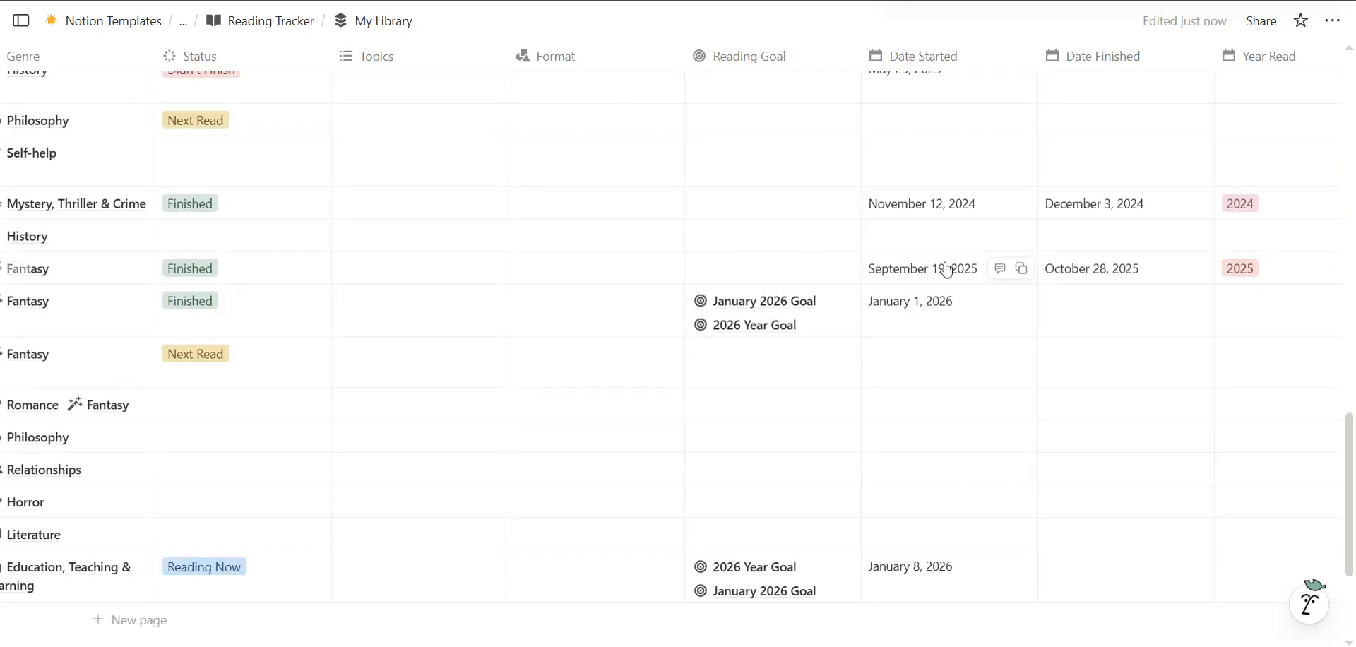
{"action": "left_click", "coordinate": [1144, 311]}
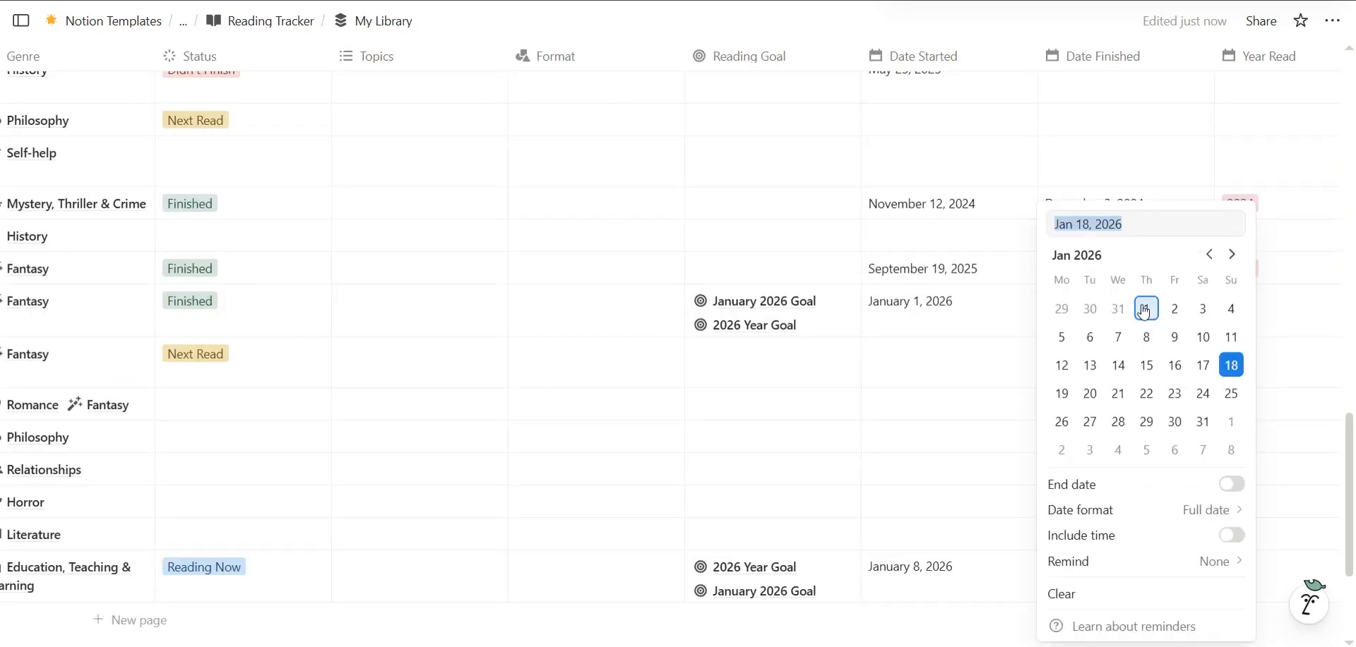
{"action": "left_click", "coordinate": [1232, 379]}
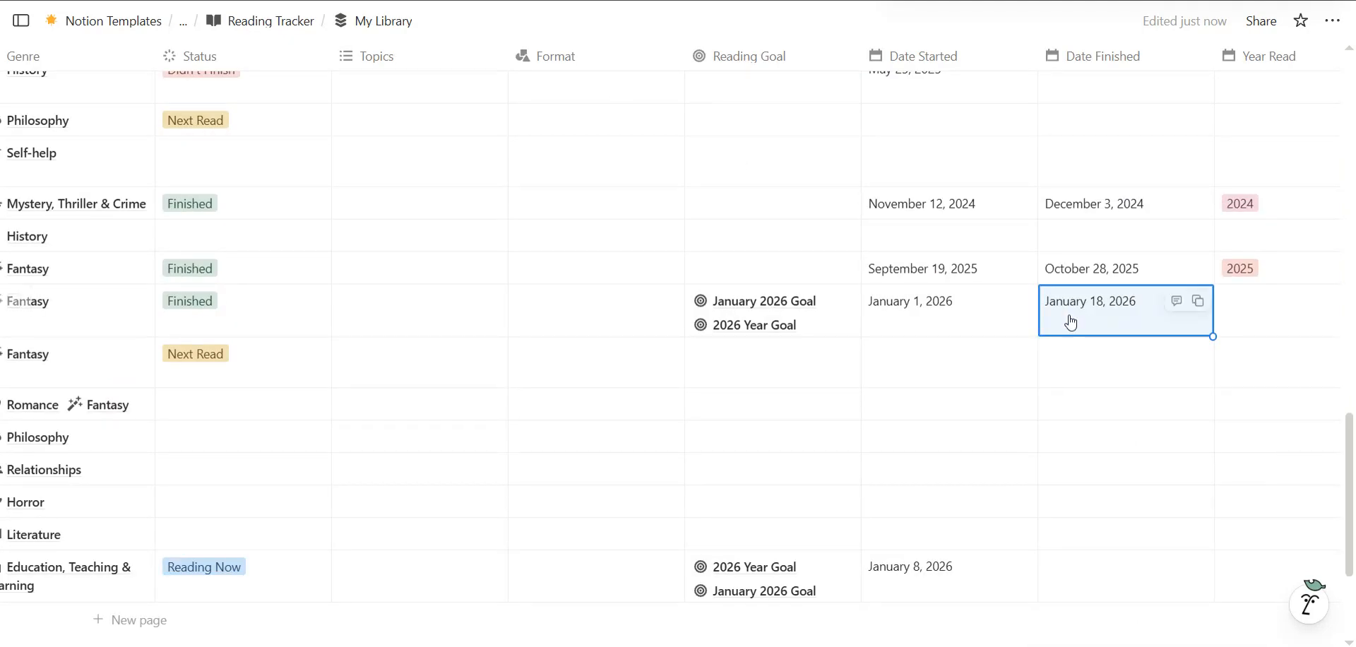
Set the Date Started of The Lord of the Rings: The Fellowship of the Ring to December 30, 2025
{"action": "left_click", "coordinate": [892, 327]}
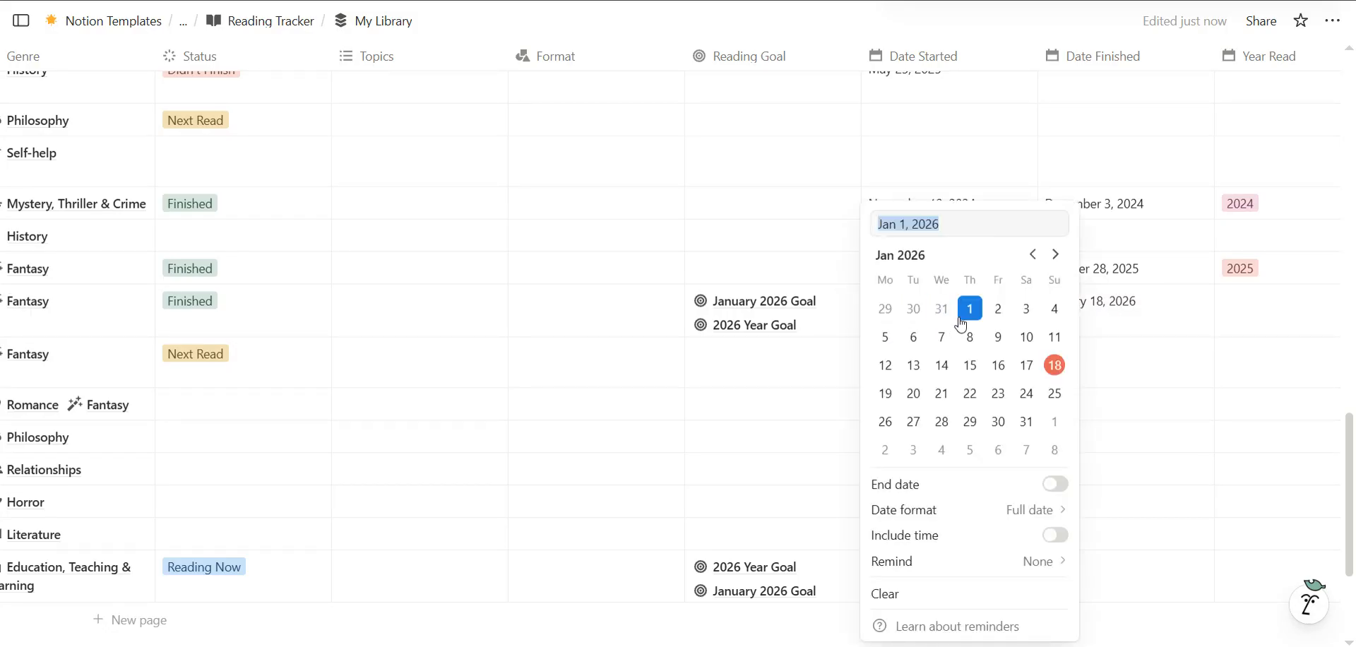
{"action": "left_click", "coordinate": [1035, 255]}
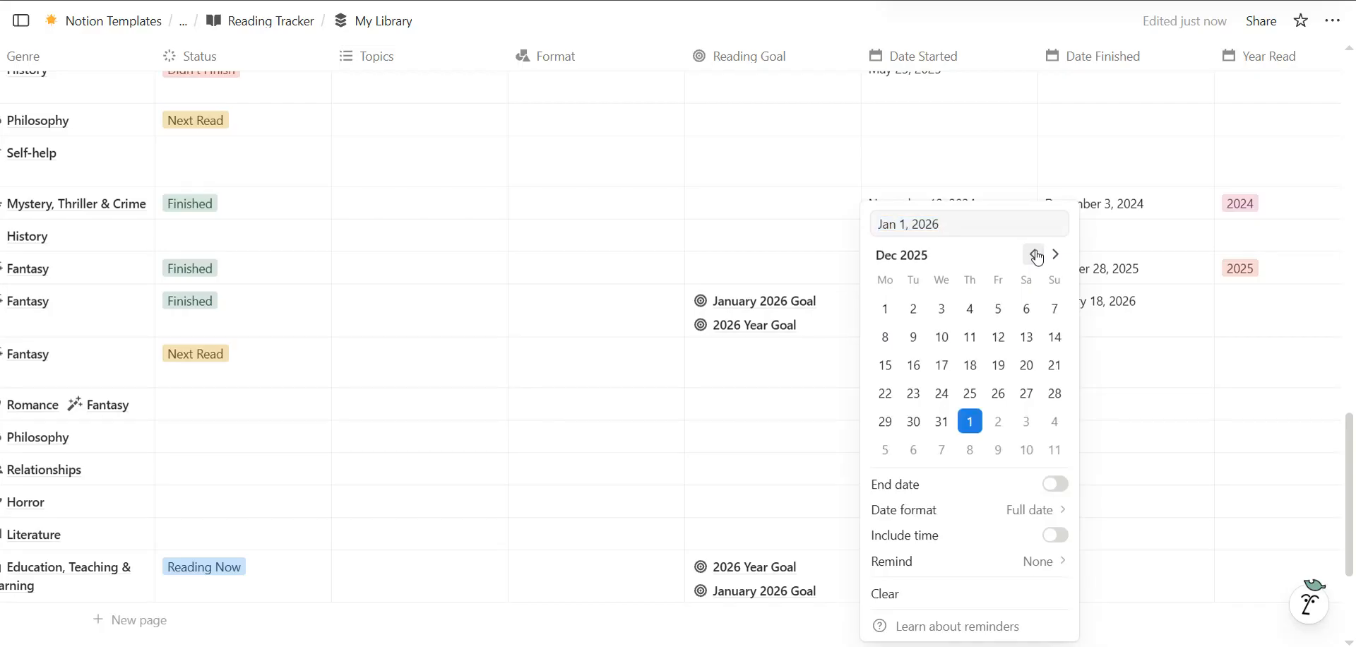
{"action": "left_click", "coordinate": [911, 423]}
{"action": "key", "text": "Escape"}
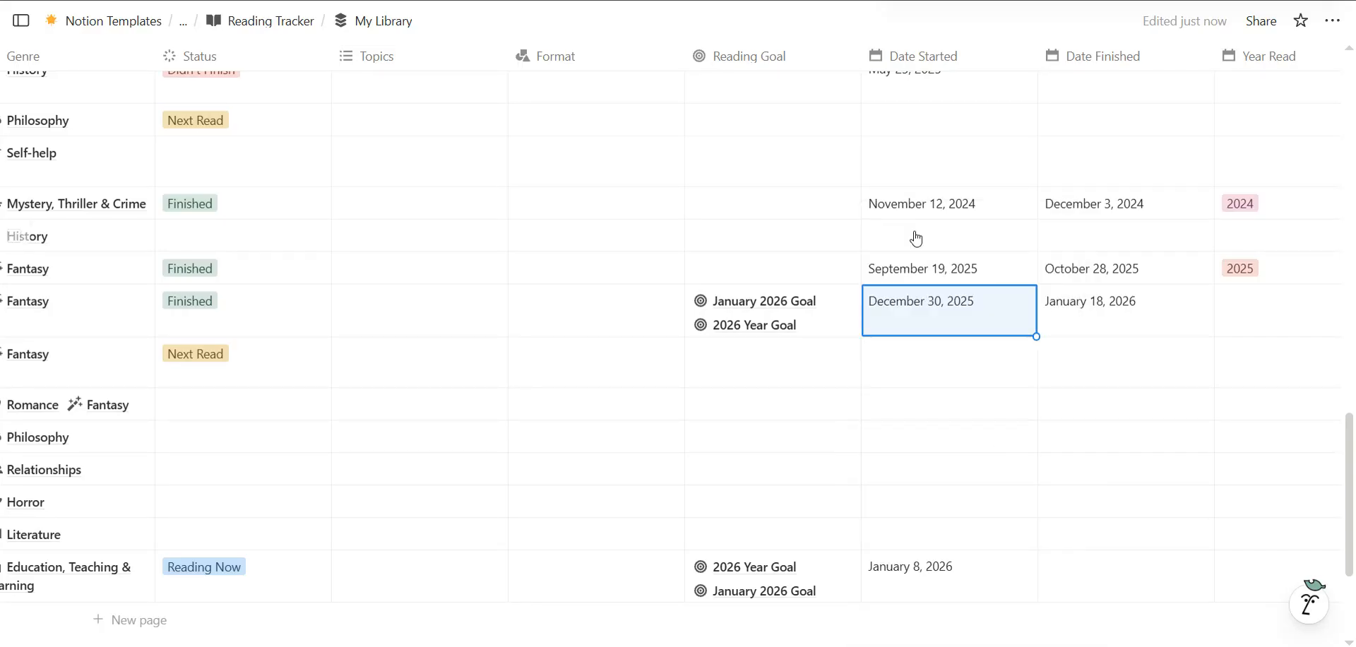
Examine the books, date ranges and progress of the 2026 Year Goal and January 2026 Goal on the Reading Goals page
{"action": "key", "text": "ctrl+Tab"}
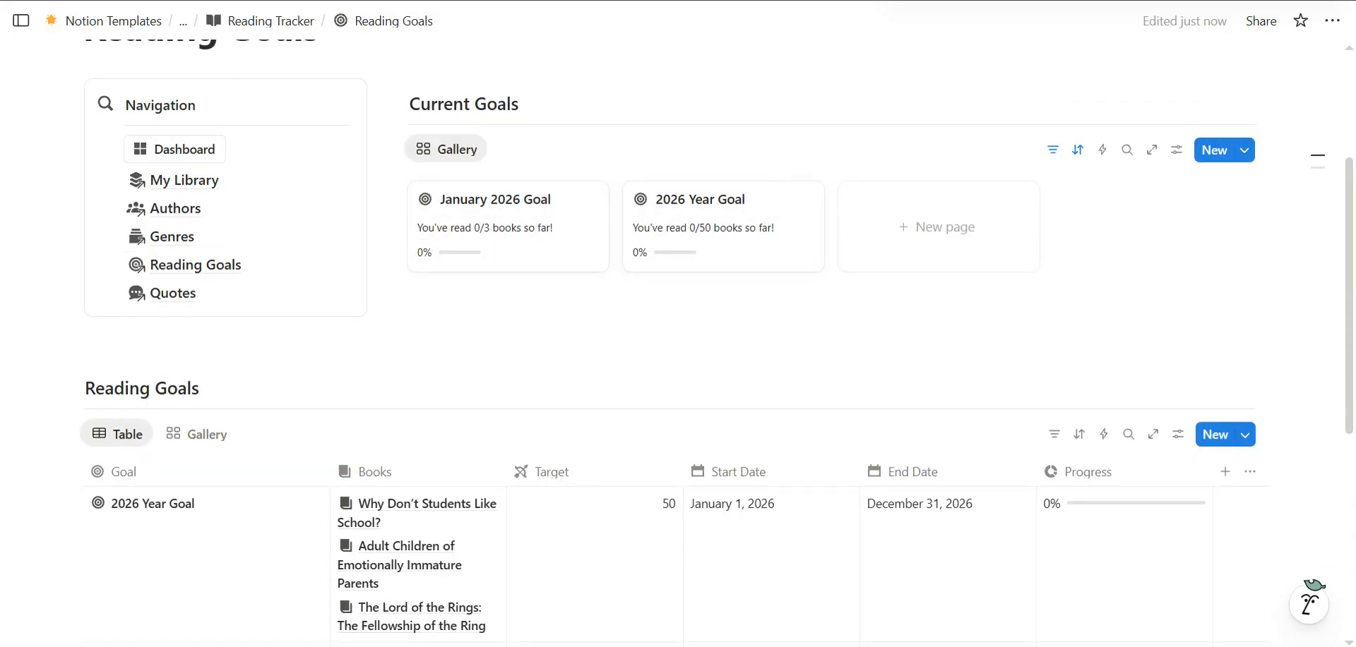
{"action": "key", "text": "ctrl+Tab"}
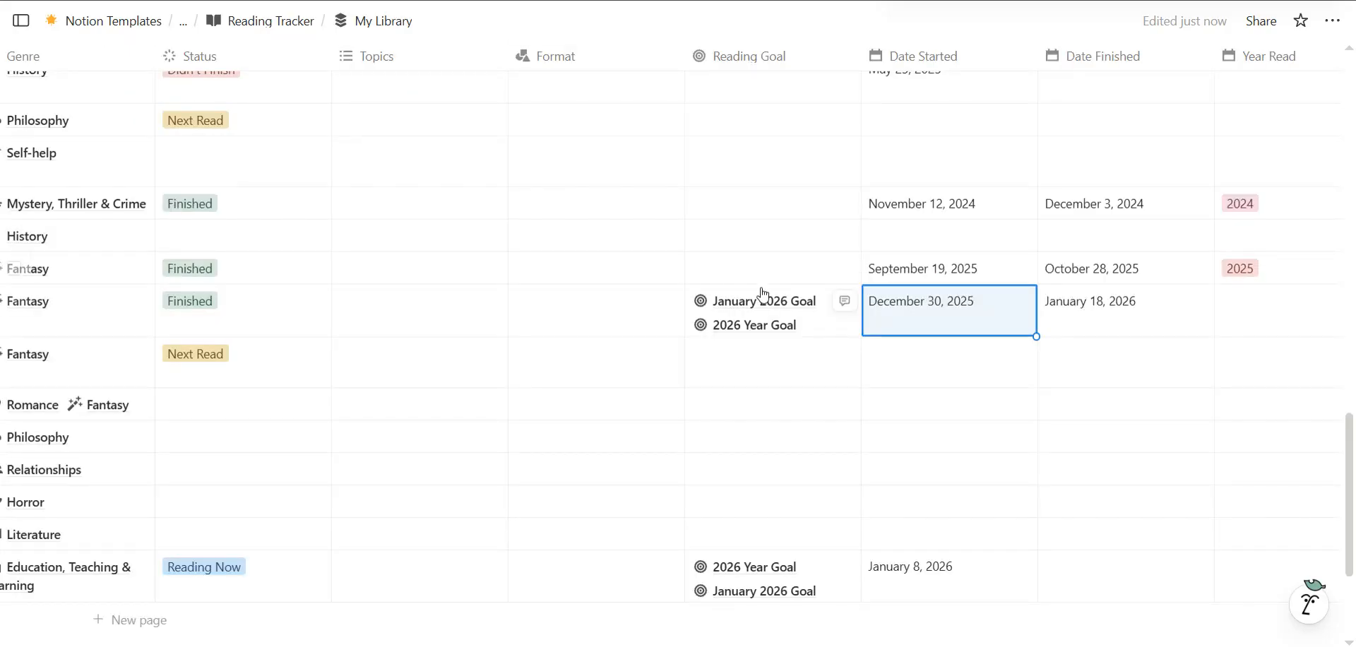
{"action": "key", "text": "ctrl+Tab"}
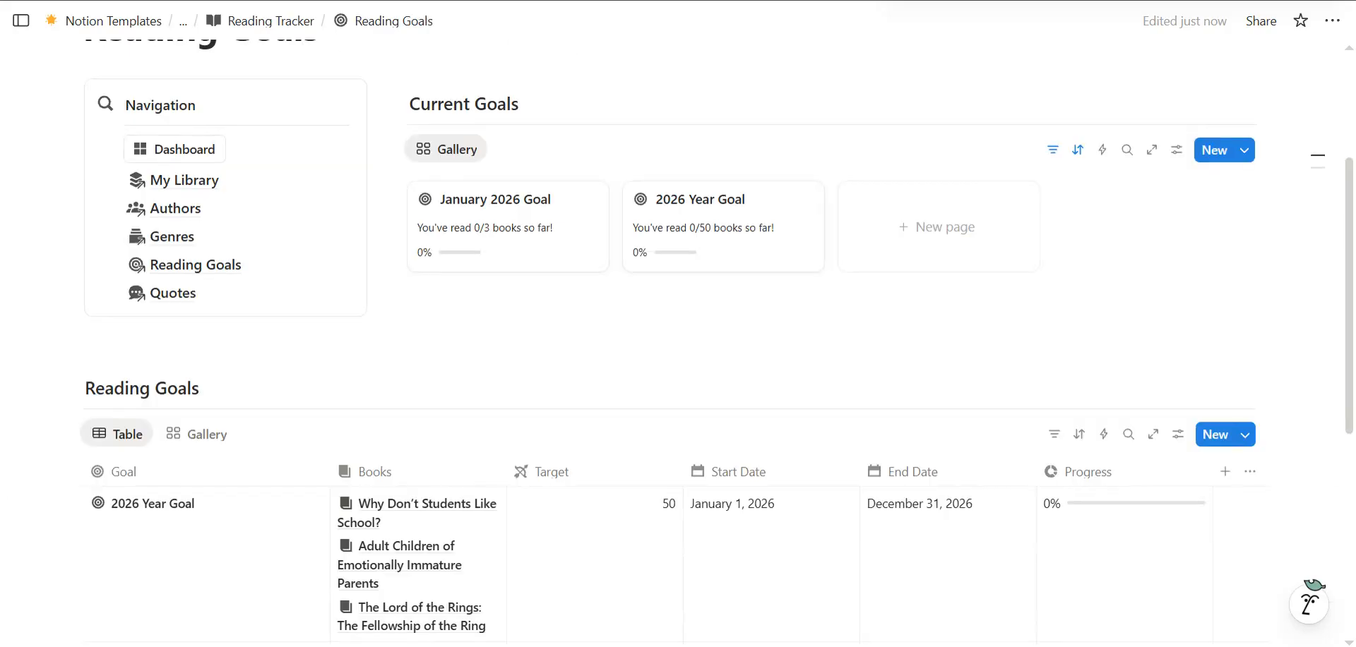
{"action": "scroll", "coordinate": [527, 248], "scroll_direction": "down", "scroll_amount": 3}
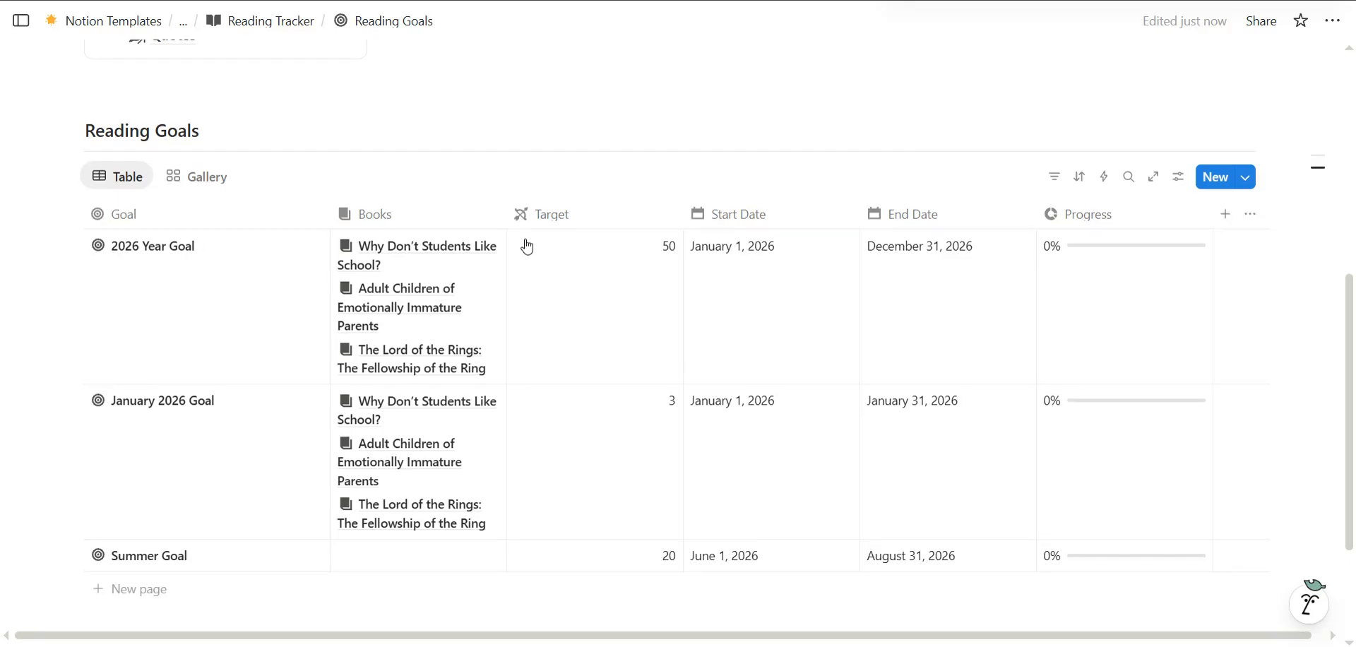
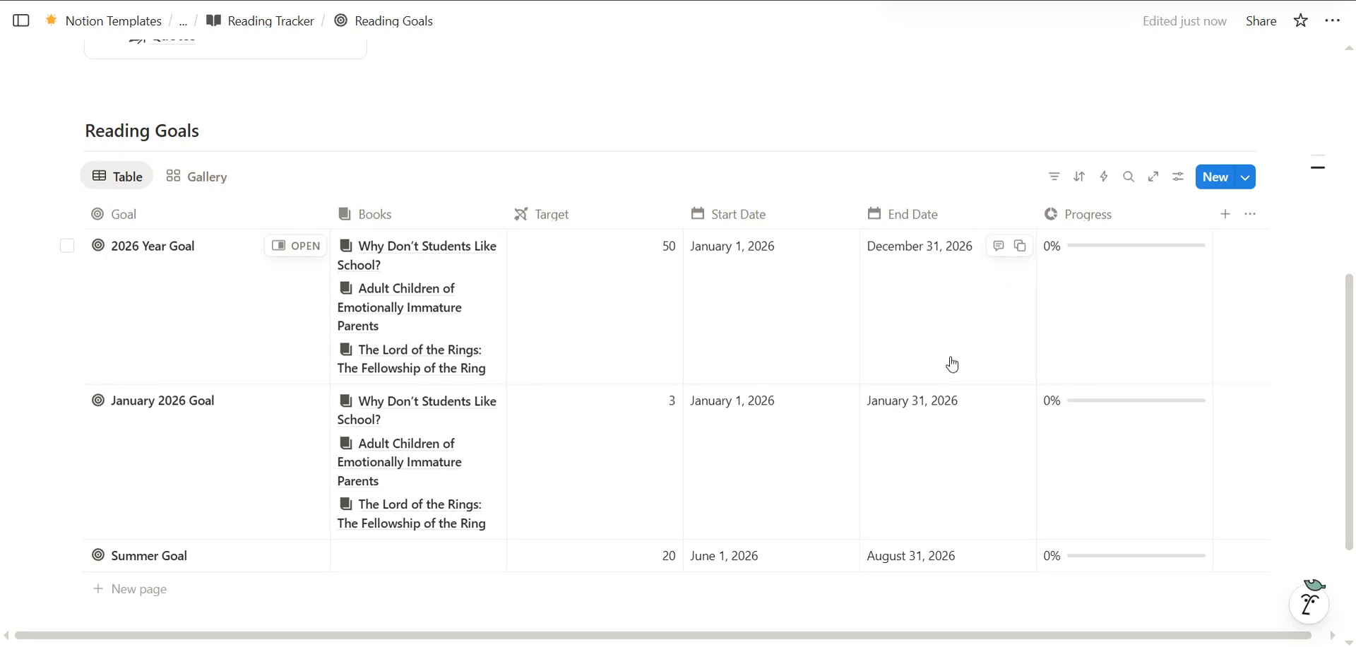
{"action": "scroll", "coordinate": [633, 250], "scroll_direction": "up", "scroll_amount": 2}
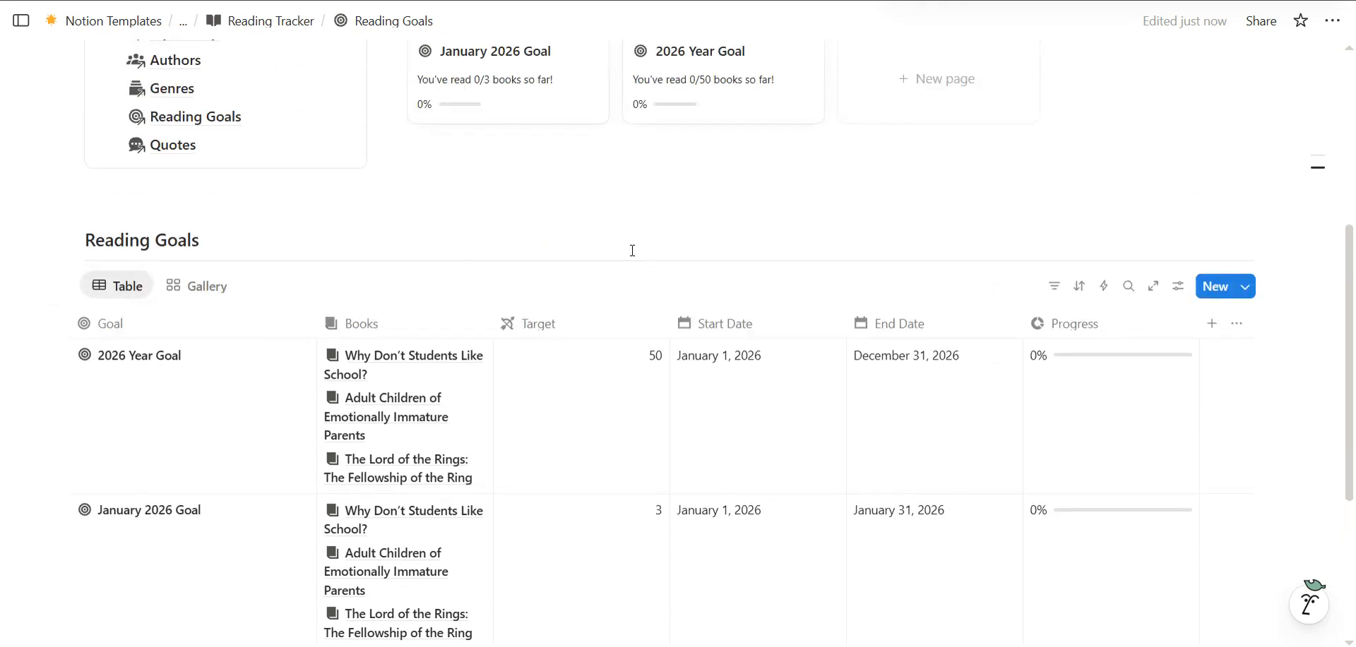
Set The Fellowship of the Ring's Date Started to January 1, 2026 in My Library and check the progress on the Reading Goals page
{"action": "key", "text": "ctrl+Tab"}
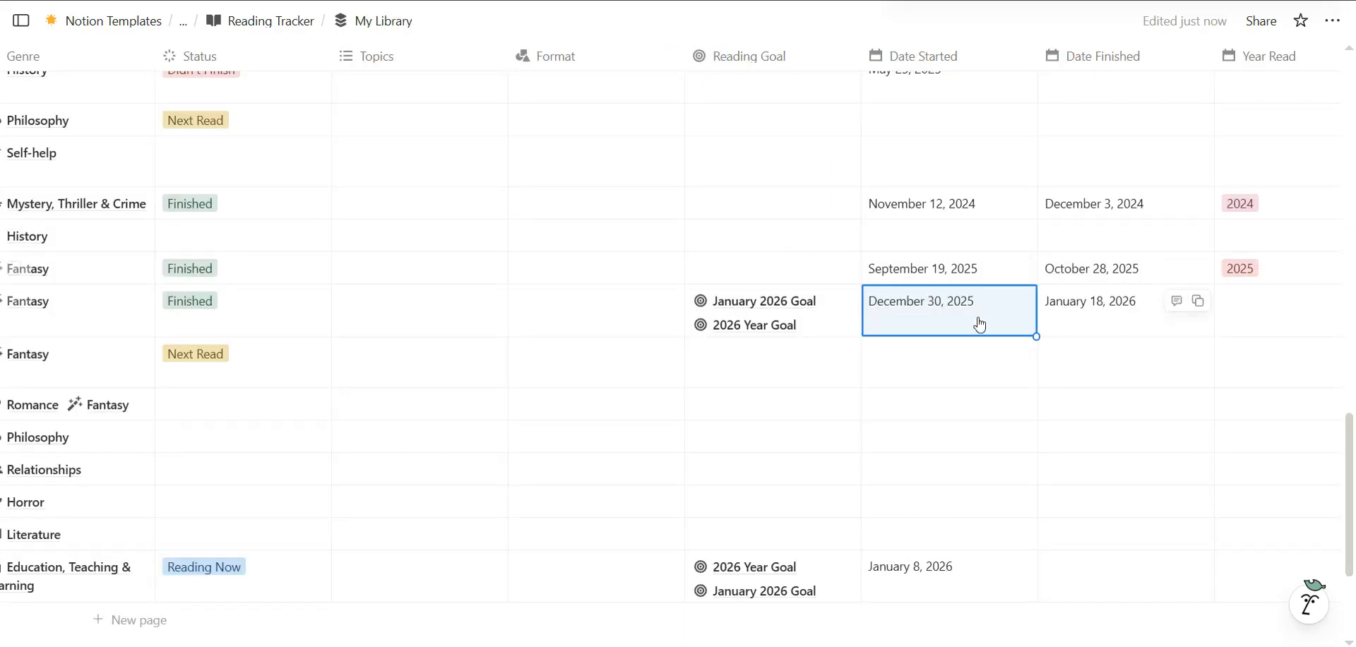
{"action": "left_click", "coordinate": [925, 329]}
{"action": "left_click", "coordinate": [926, 329]}
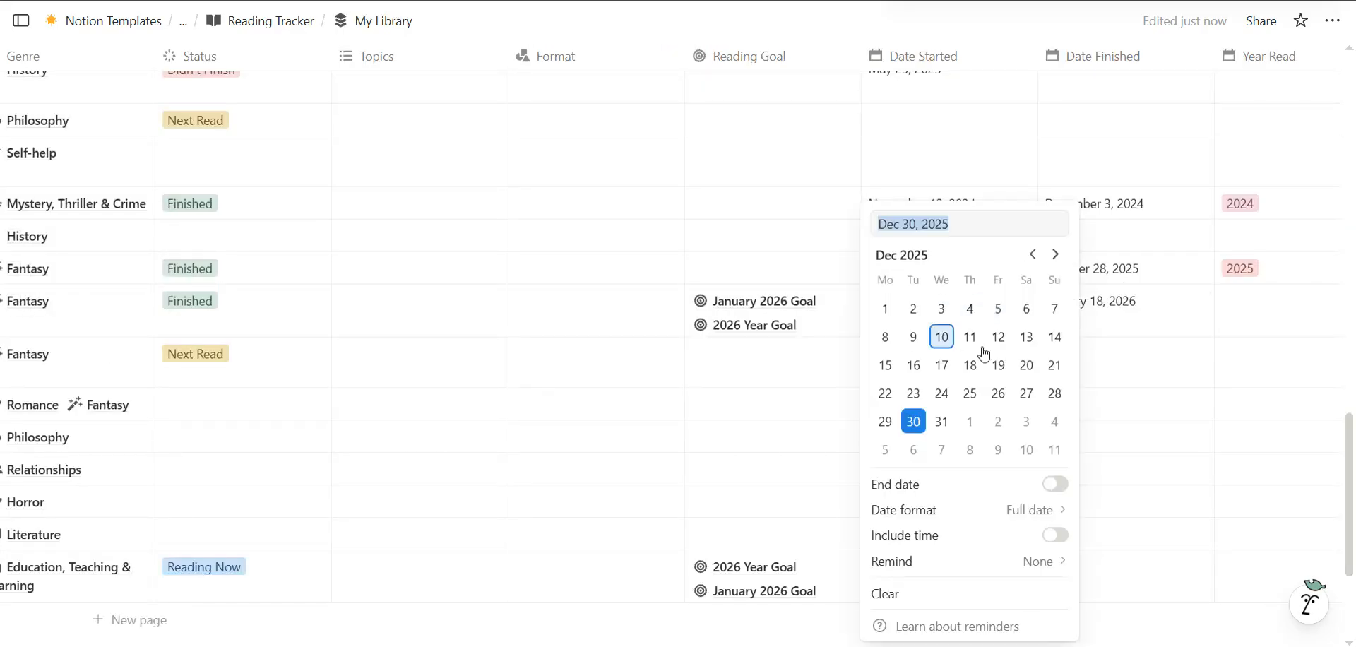
{"action": "left_click", "coordinate": [1056, 256]}
{"action": "left_click", "coordinate": [970, 309]}
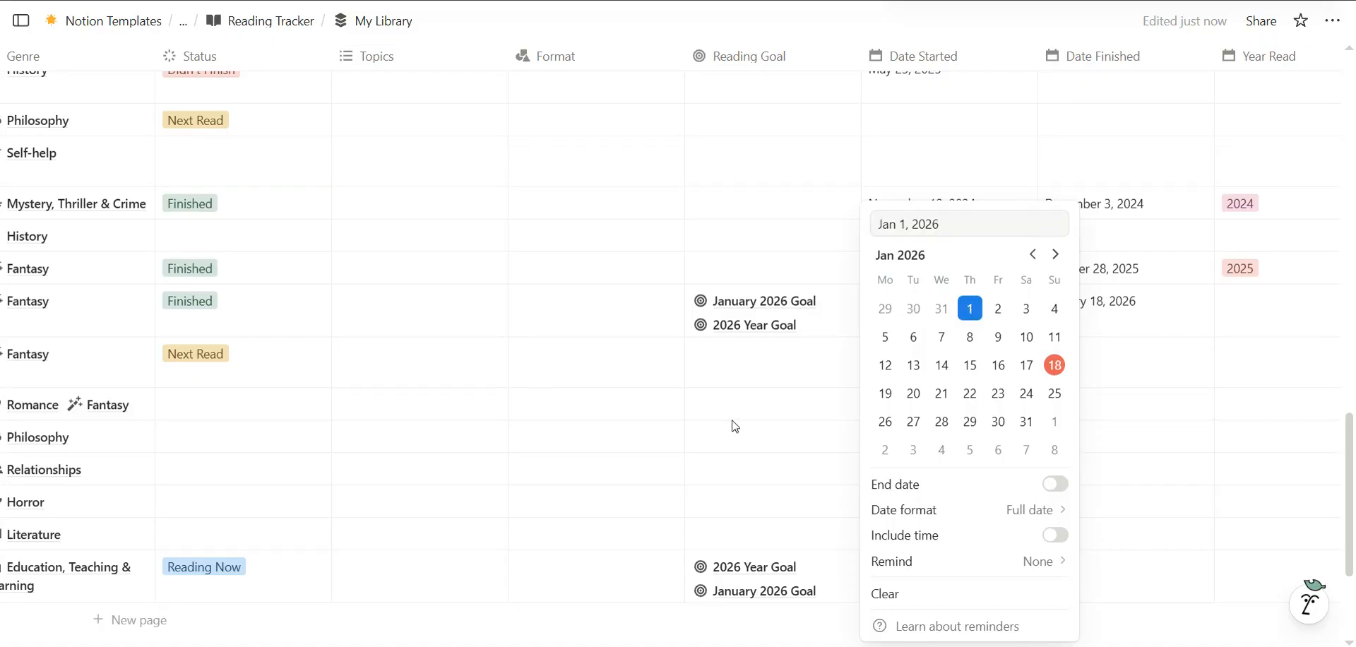
{"action": "key", "text": "Escape"}
{"action": "key", "text": "ctrl+Tab"}
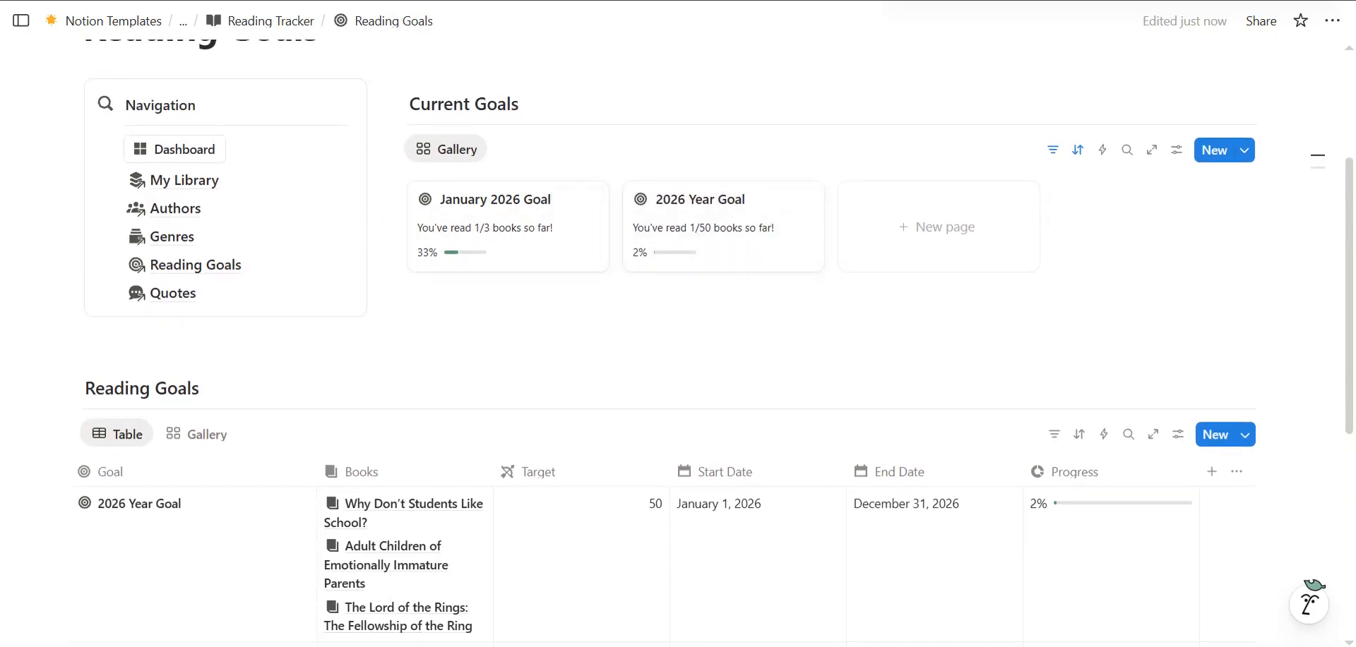
Return to My Library and view the Year Read options for A Short History of Nearly Everything without choosing one
{"action": "key", "text": "ctrl+Tab"}
{"action": "scroll", "coordinate": [740, 288], "scroll_direction": "right", "scroll_amount": 7}
{"action": "scroll", "coordinate": [732, 290], "scroll_direction": "up", "scroll_amount": 5}
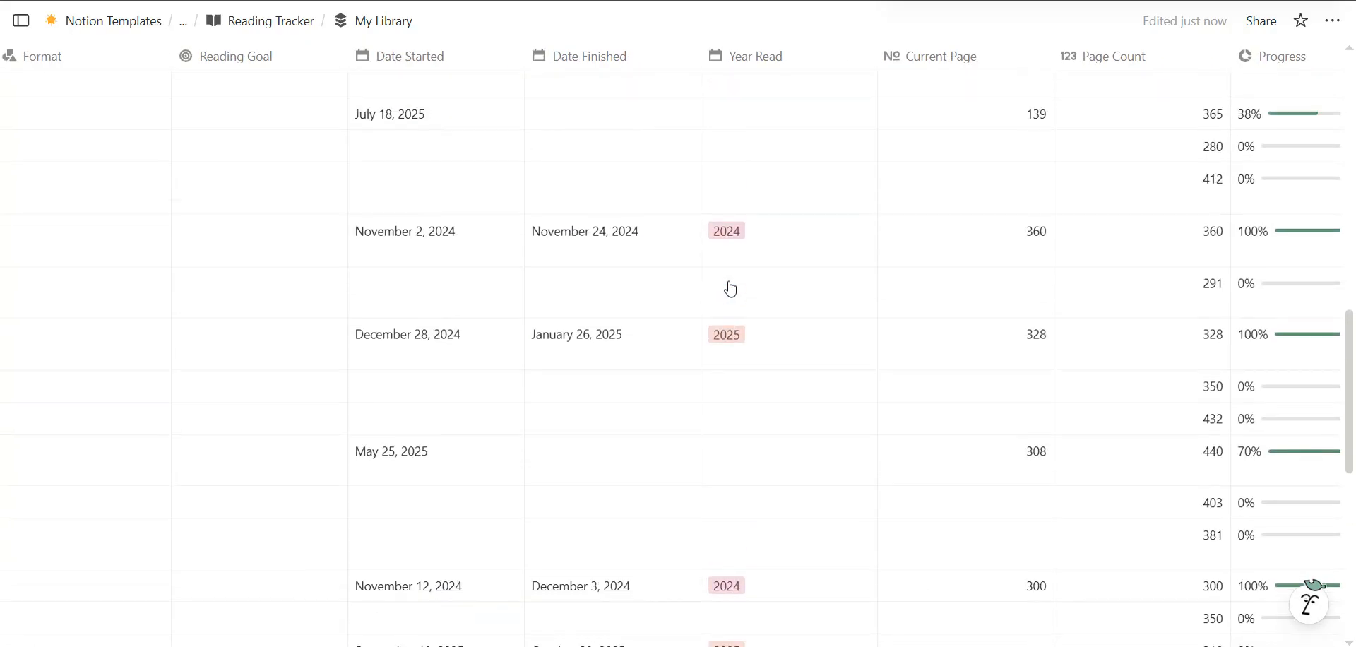
{"action": "scroll", "coordinate": [747, 111], "scroll_direction": "up", "scroll_amount": 3}
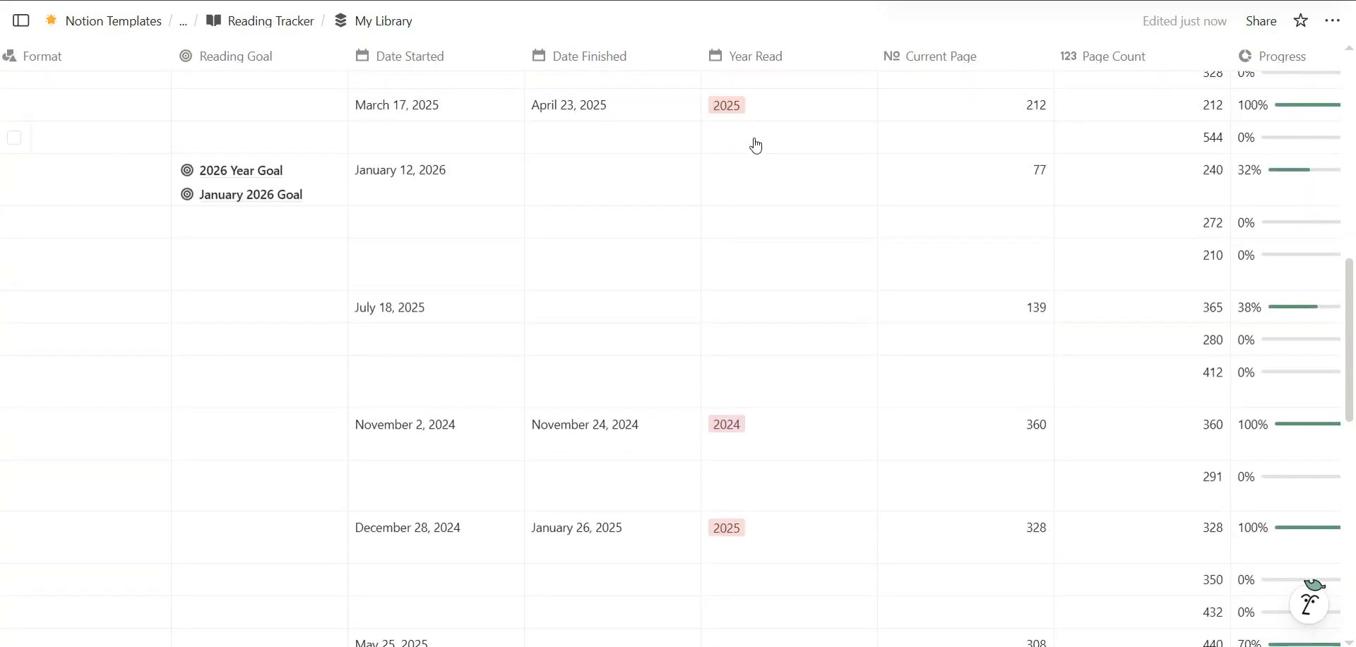
{"action": "left_click", "coordinate": [756, 144]}
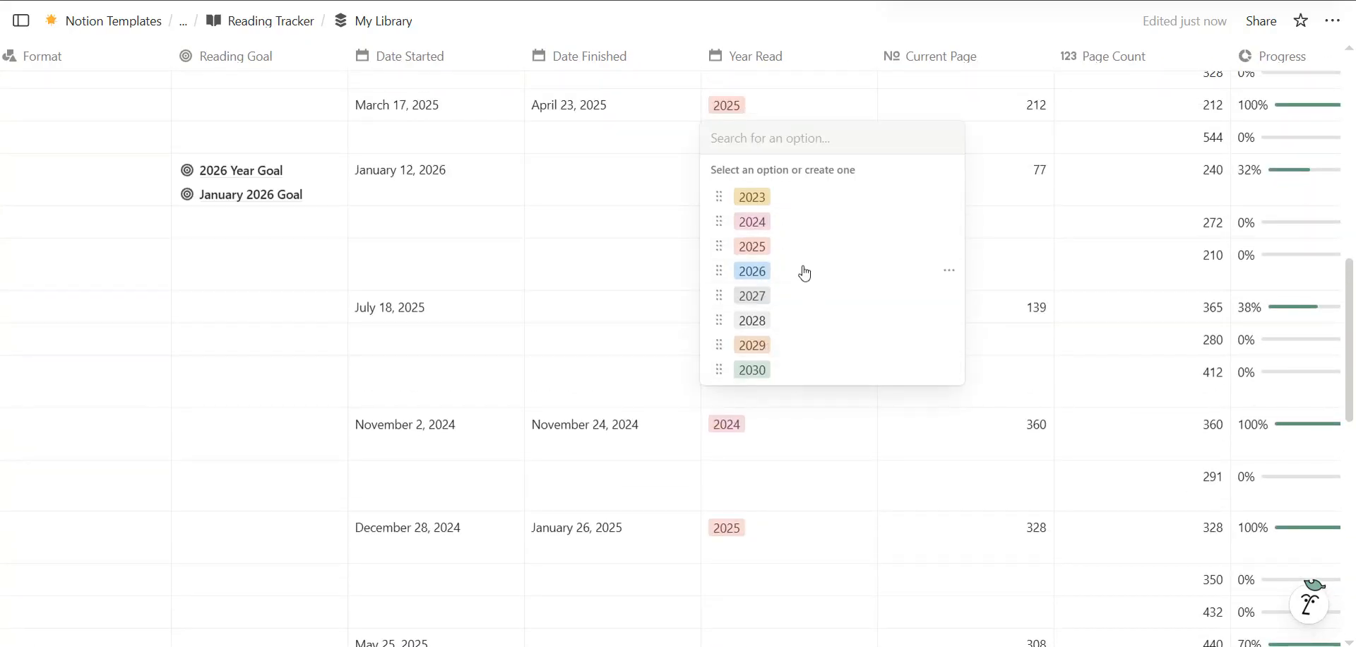
{"action": "key", "text": "Escape"}
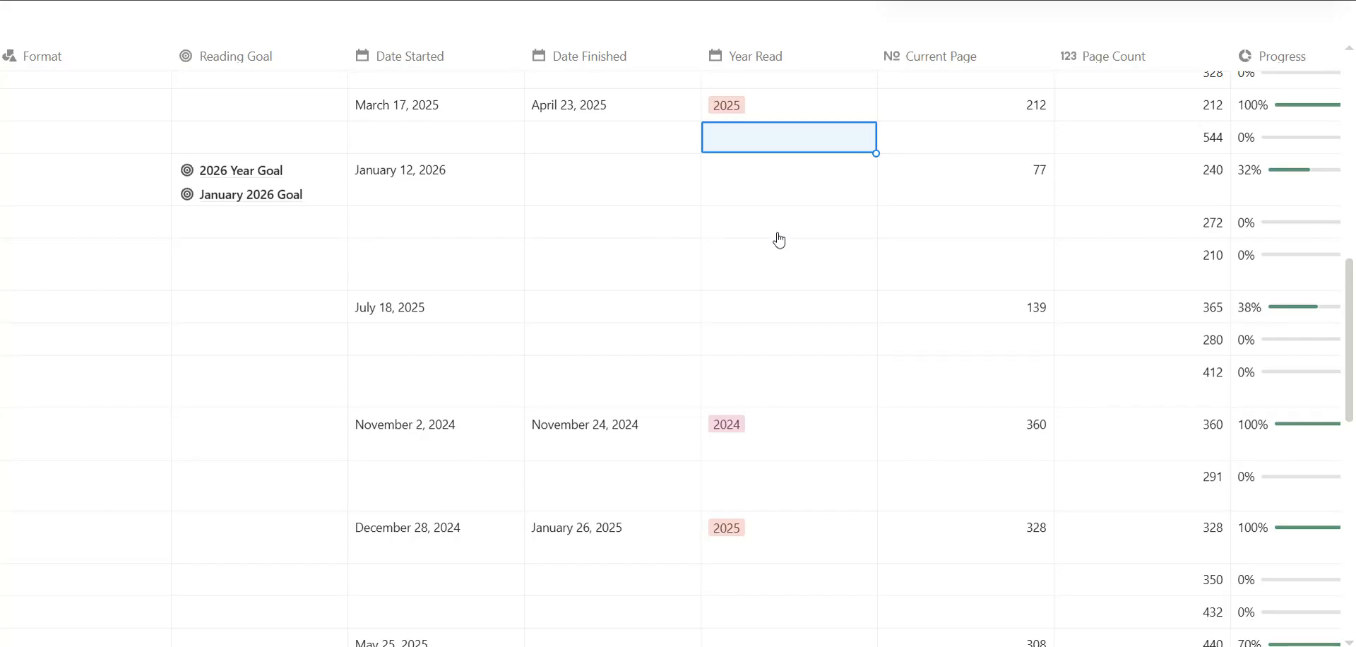
{"action": "scroll", "coordinate": [779, 241], "scroll_direction": "right", "scroll_amount": 3}
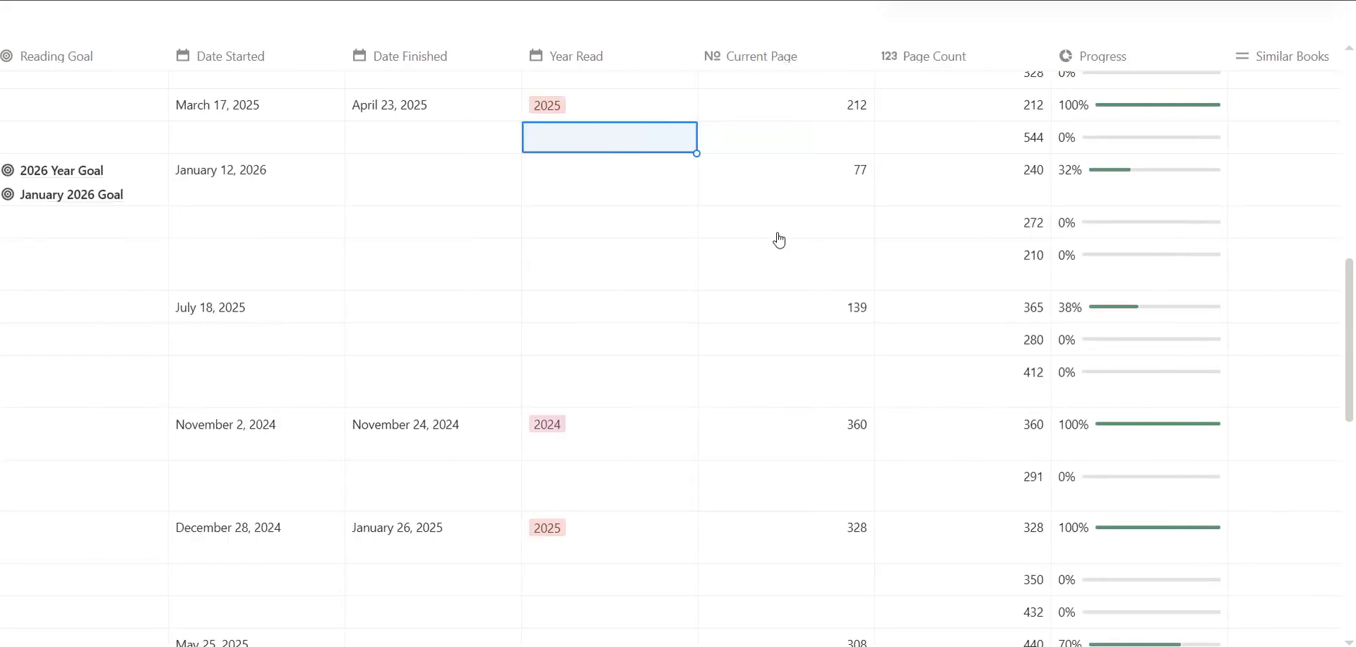
Clear the Current Page of A Brief History of Time to check its effect on Progress, and undo the change
{"action": "scroll", "coordinate": [846, 184], "scroll_direction": "up", "scroll_amount": 2}
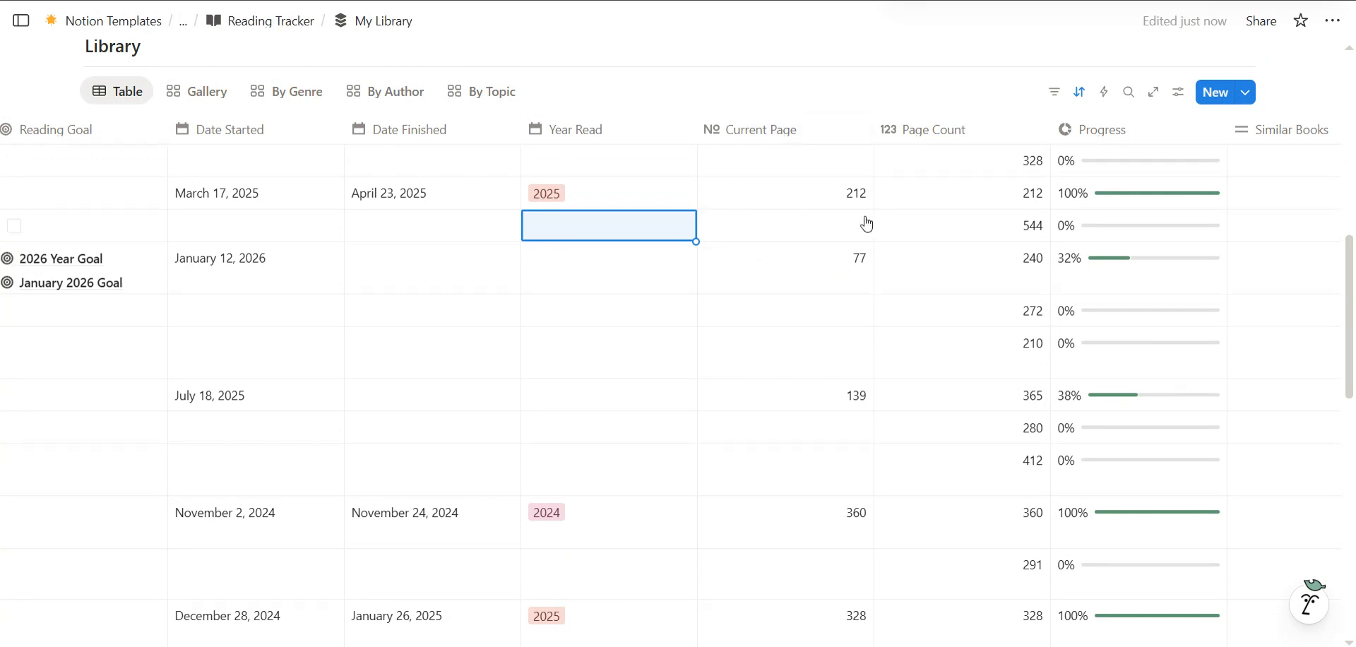
{"action": "left_click", "coordinate": [802, 185]}
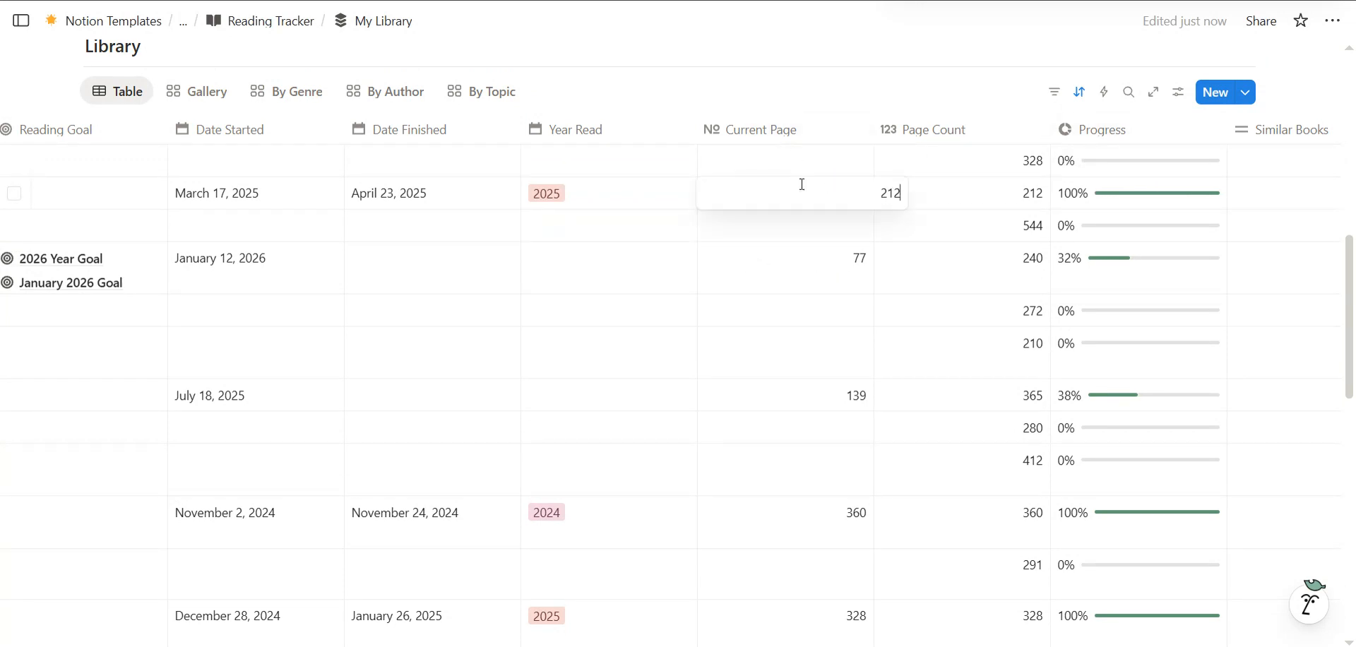
{"action": "key", "text": "Escape"}
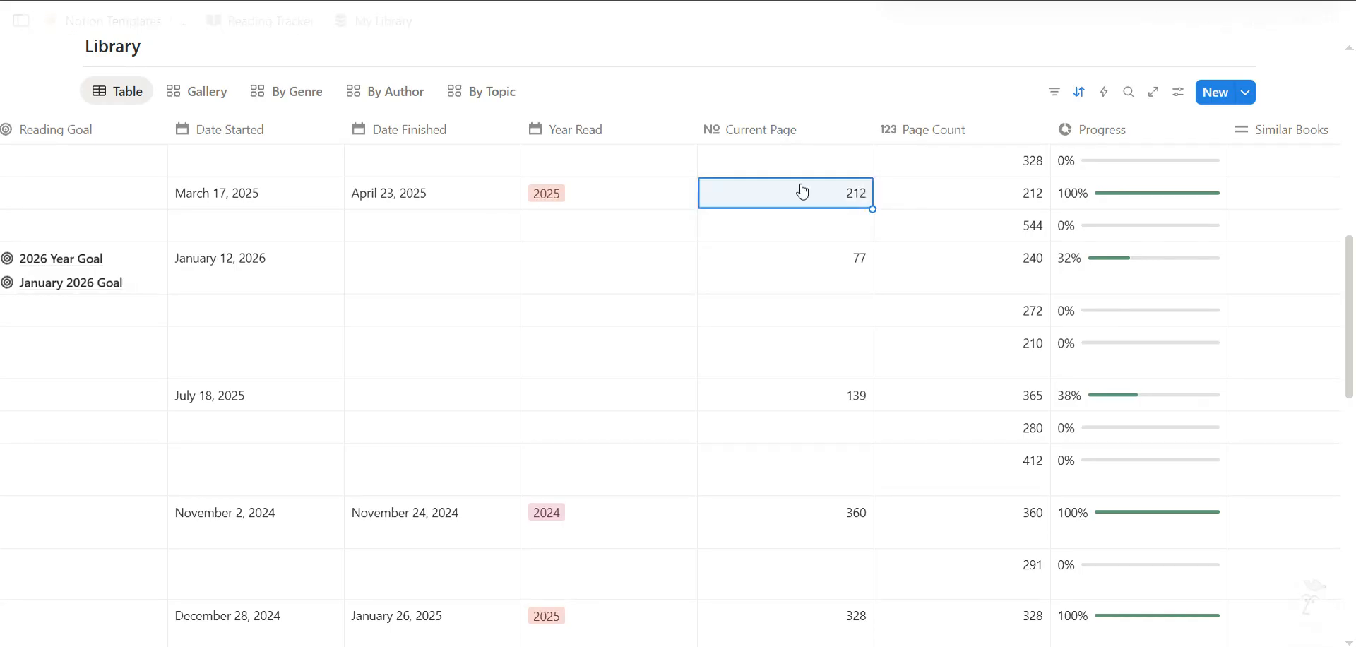
{"action": "key", "text": "BackSpace"}
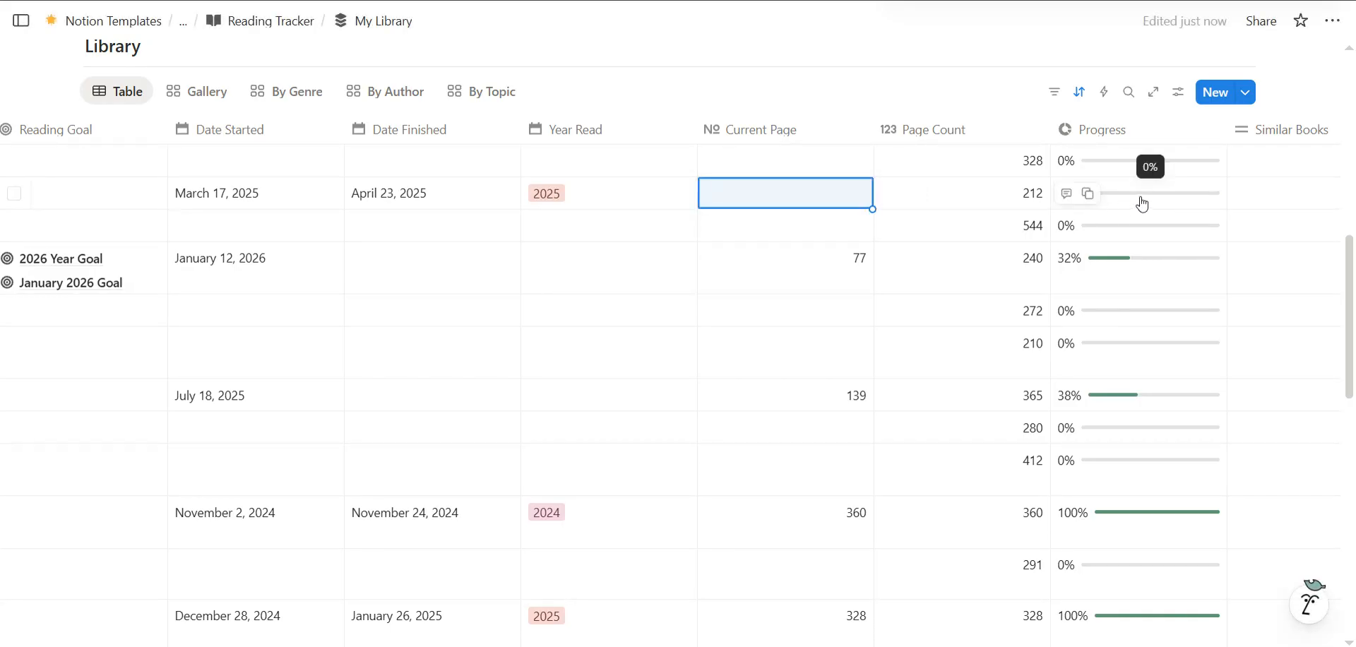
{"action": "key", "text": "ctrl+z"}
View the Similar Books page choices and the Tags field for 1984 without choosing anything
{"action": "scroll", "coordinate": [985, 294], "scroll_direction": "right", "scroll_amount": 3}
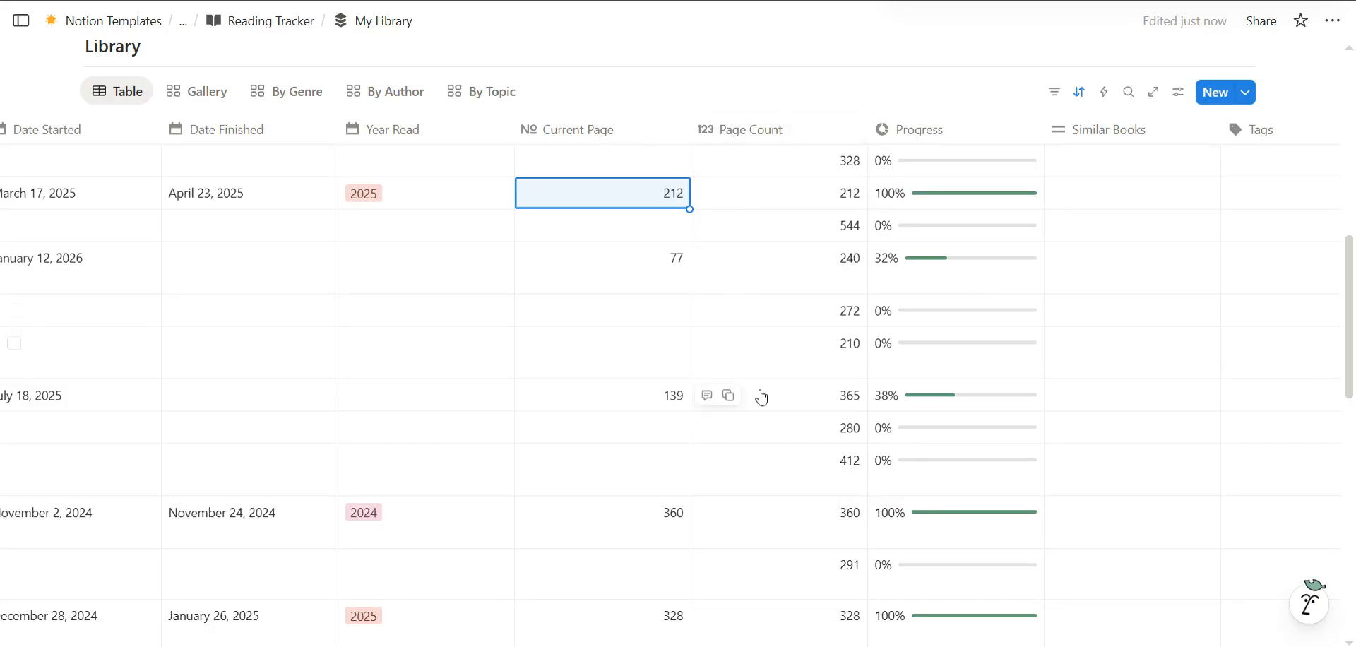
{"action": "scroll", "coordinate": [762, 395], "scroll_direction": "down", "scroll_amount": 3}
{"action": "scroll", "coordinate": [722, 434], "scroll_direction": "down", "scroll_amount": 3}
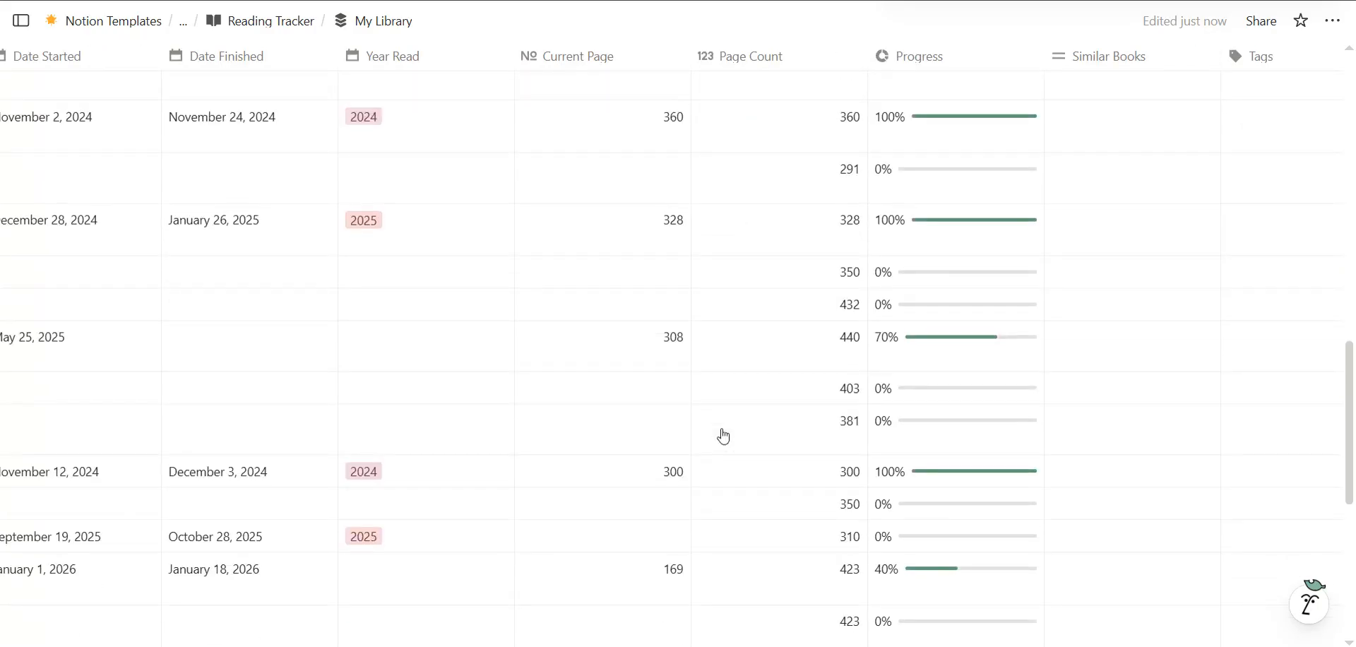
{"action": "scroll", "coordinate": [723, 436], "scroll_direction": "down", "scroll_amount": 3}
{"action": "scroll", "coordinate": [724, 436], "scroll_direction": "right", "scroll_amount": 6}
{"action": "scroll", "coordinate": [723, 436], "scroll_direction": "up", "scroll_amount": 9}
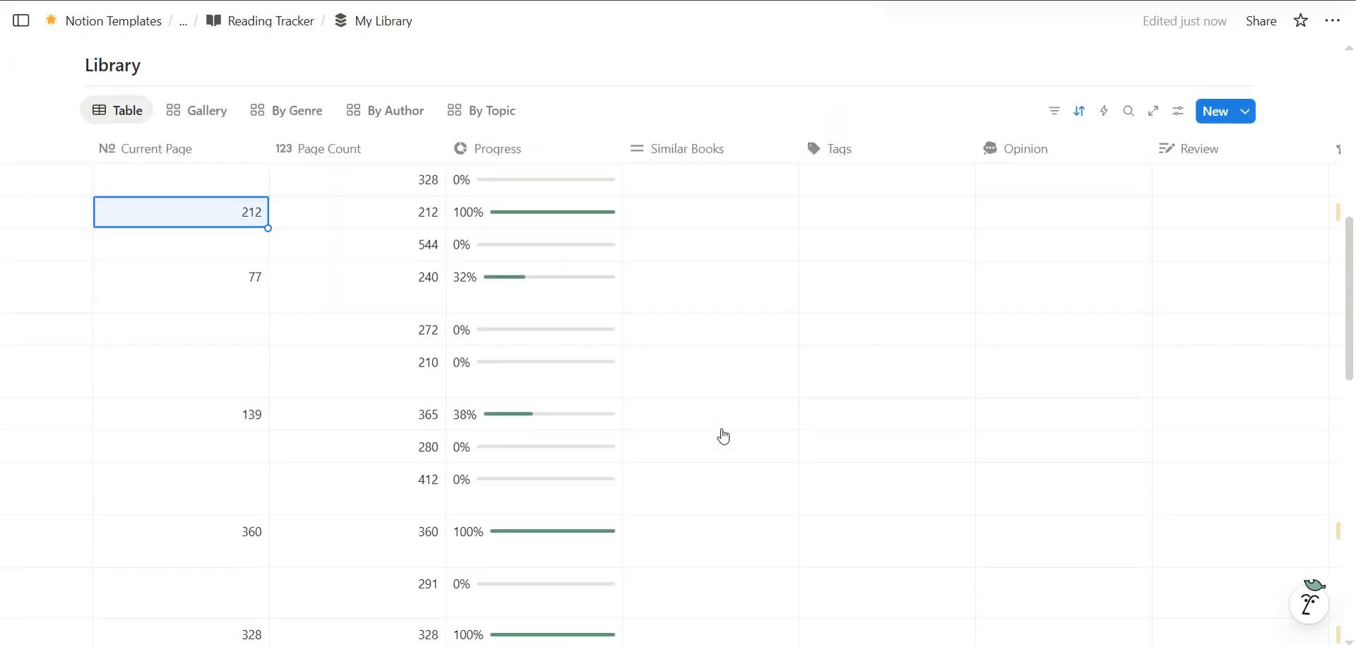
{"action": "scroll", "coordinate": [722, 435], "scroll_direction": "up", "scroll_amount": 3}
{"action": "left_click", "coordinate": [692, 394]}
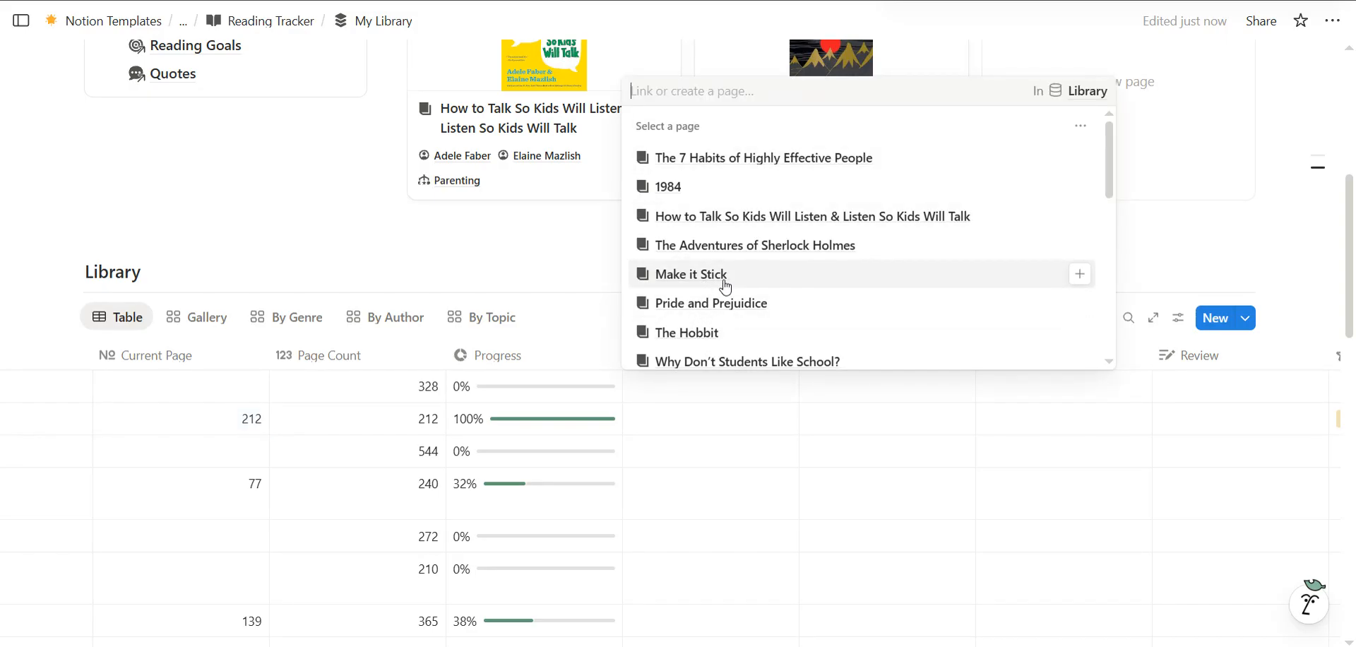
{"action": "key", "text": "Escape"}
{"action": "scroll", "coordinate": [805, 430], "scroll_direction": "down", "scroll_amount": 1}
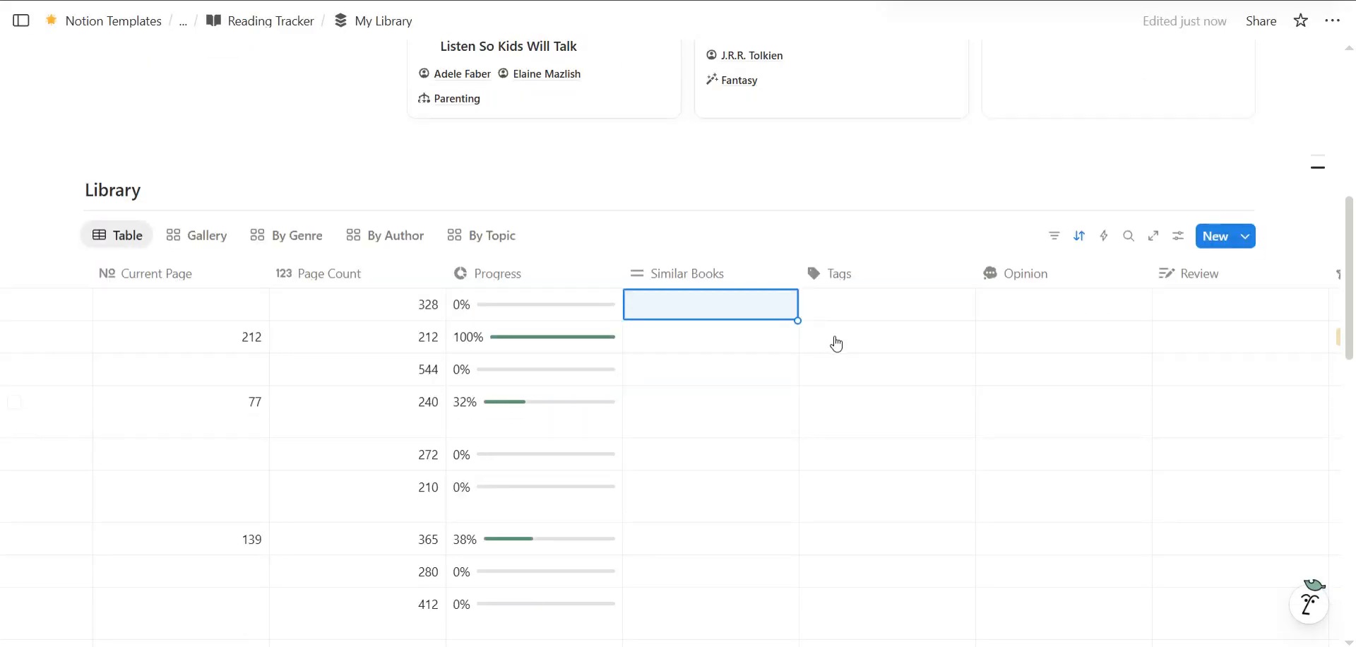
{"action": "left_click", "coordinate": [865, 305]}
{"action": "key", "text": "Escape"}
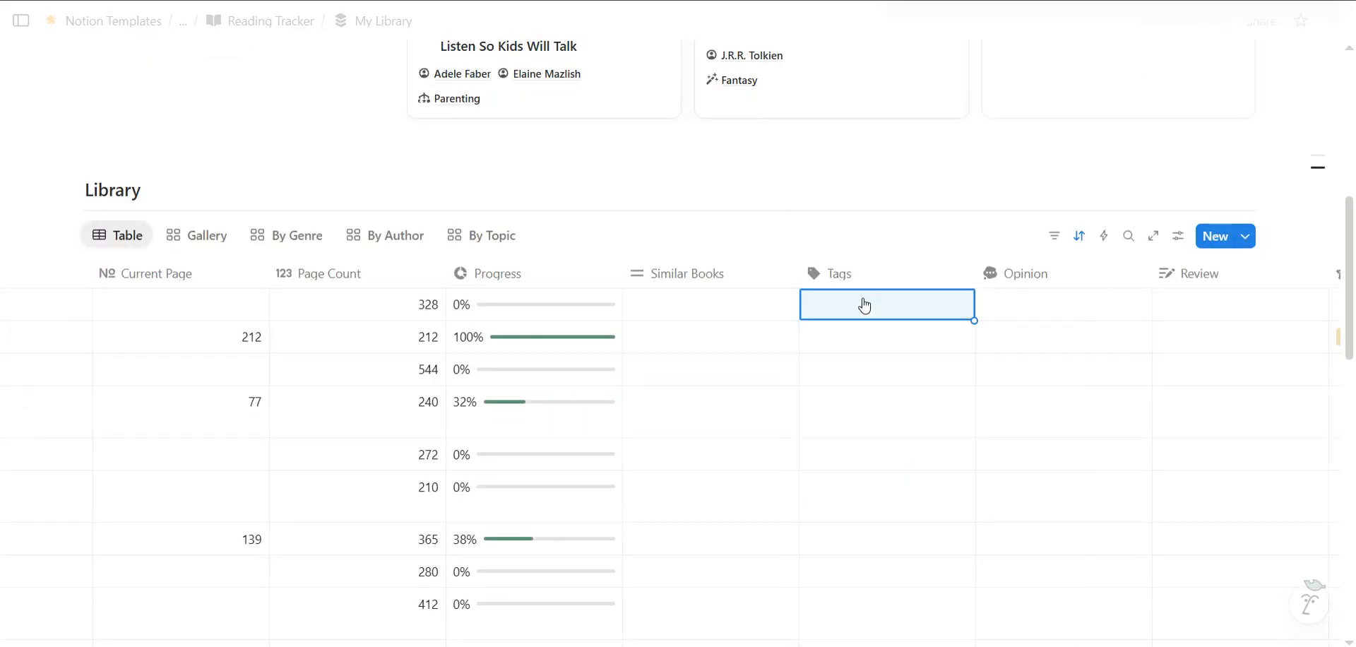
Look through the Opinion options for 1984 without selecting one
{"action": "scroll", "coordinate": [869, 315], "scroll_direction": "right", "scroll_amount": 3}
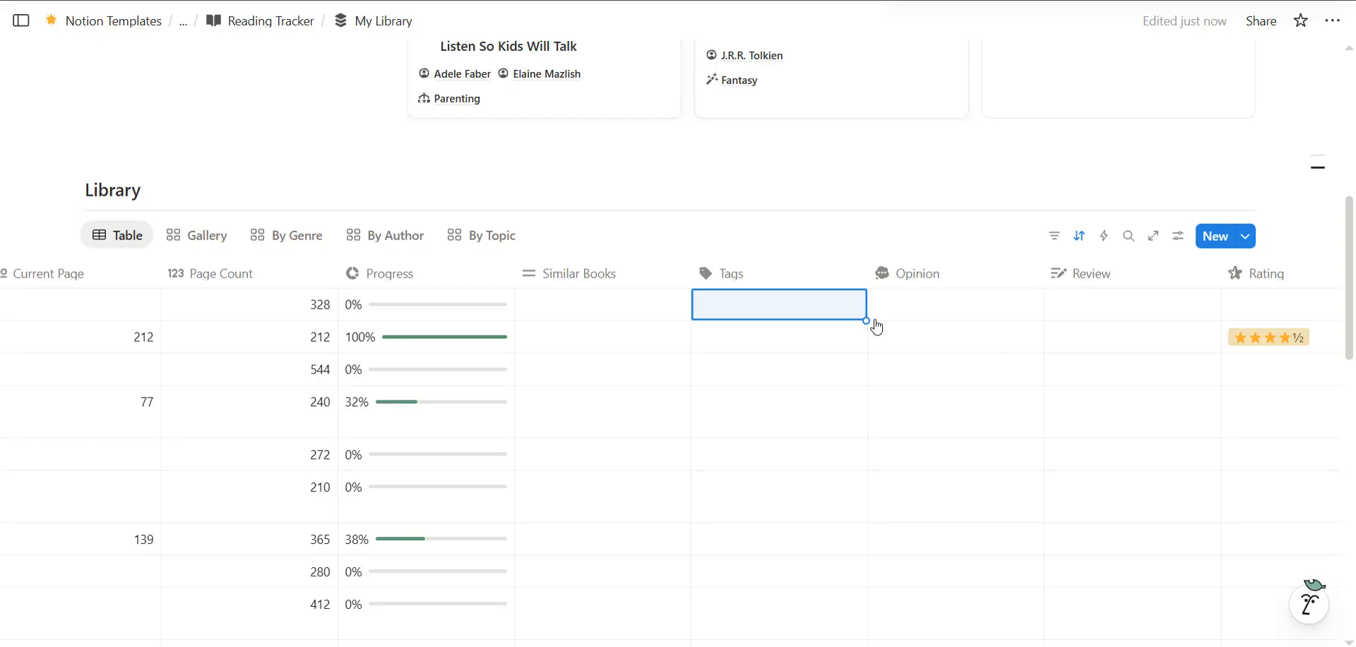
{"action": "left_click", "coordinate": [952, 322]}
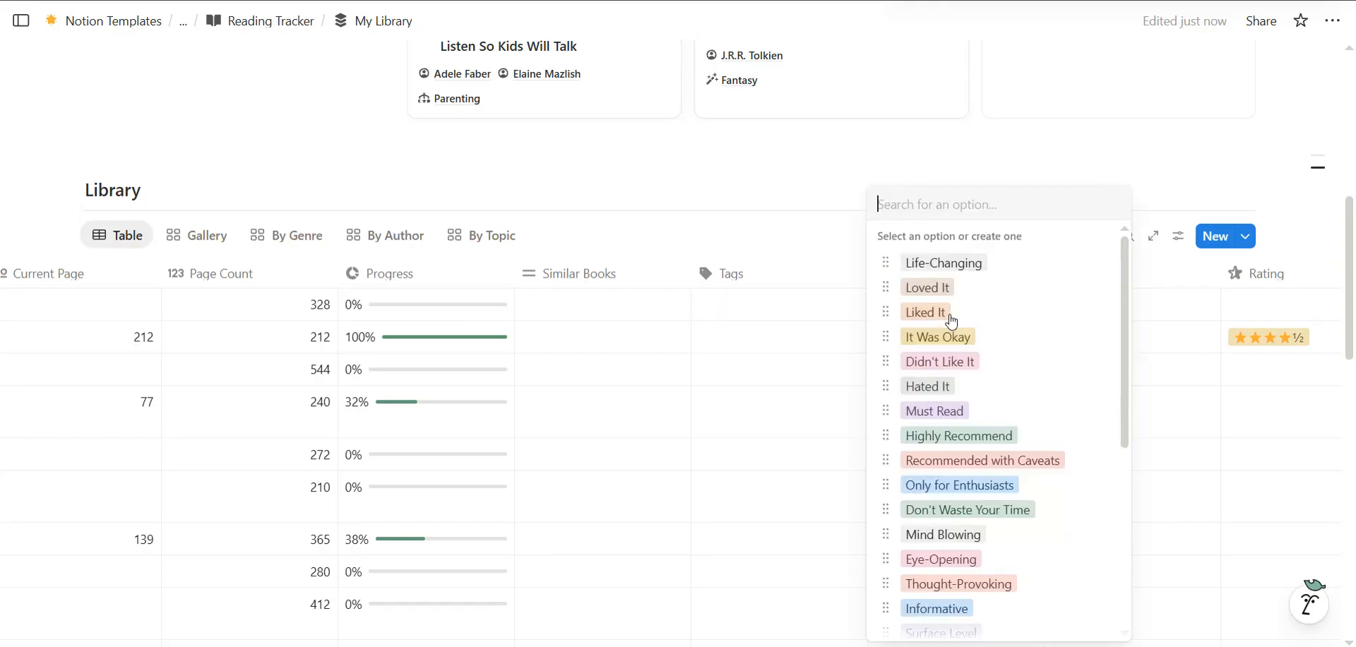
{"action": "scroll", "coordinate": [971, 494], "scroll_direction": "down", "scroll_amount": 3}
{"action": "scroll", "coordinate": [971, 509], "scroll_direction": "up", "scroll_amount": 1}
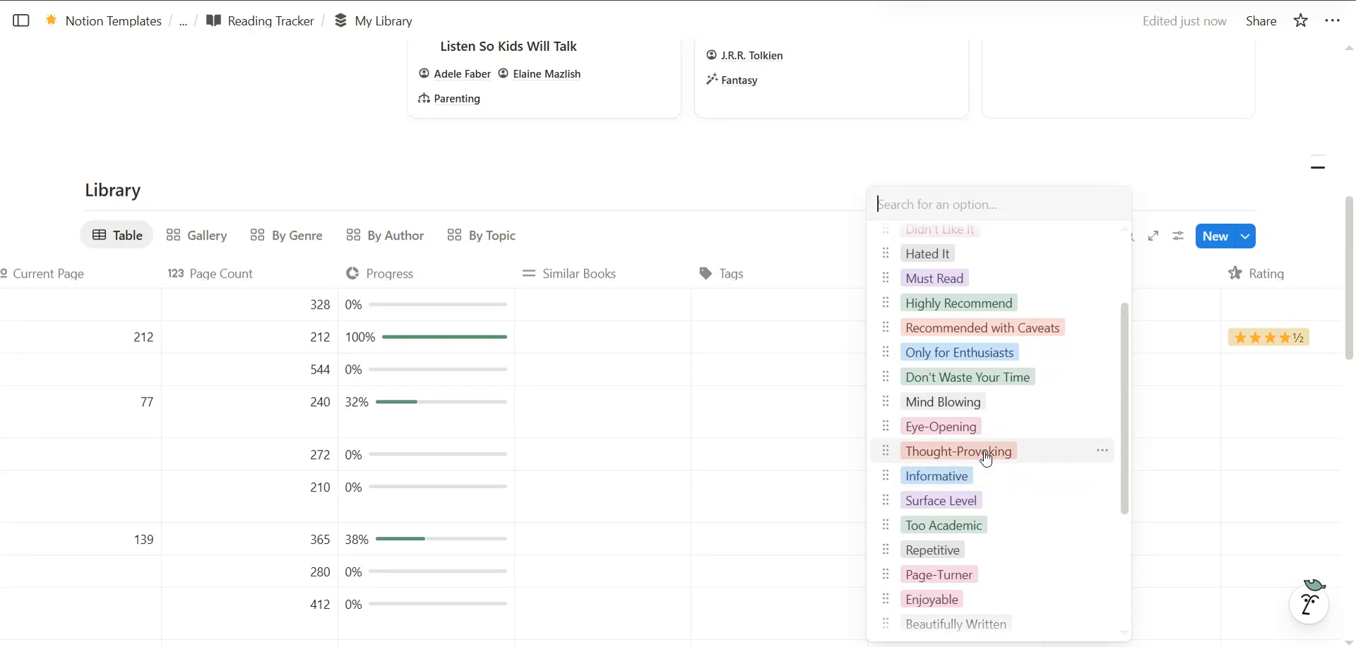
{"action": "scroll", "coordinate": [987, 459], "scroll_direction": "up", "scroll_amount": 3}
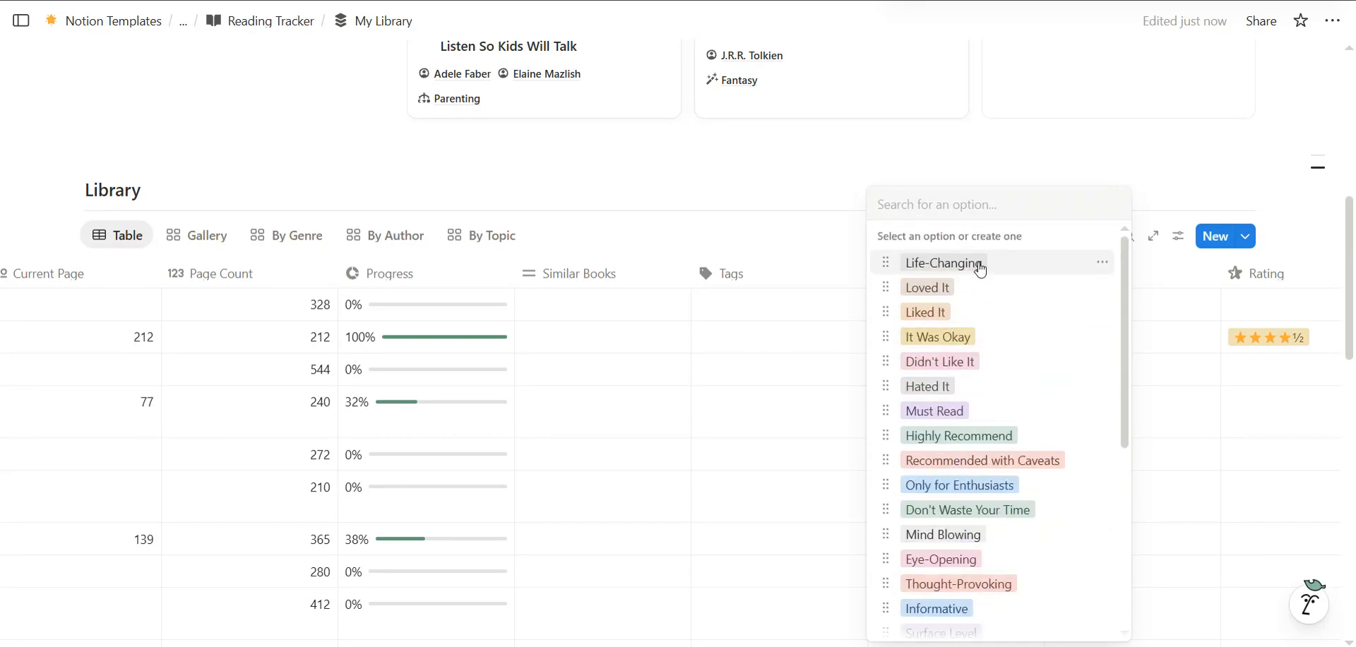
{"action": "key", "text": "Escape"}
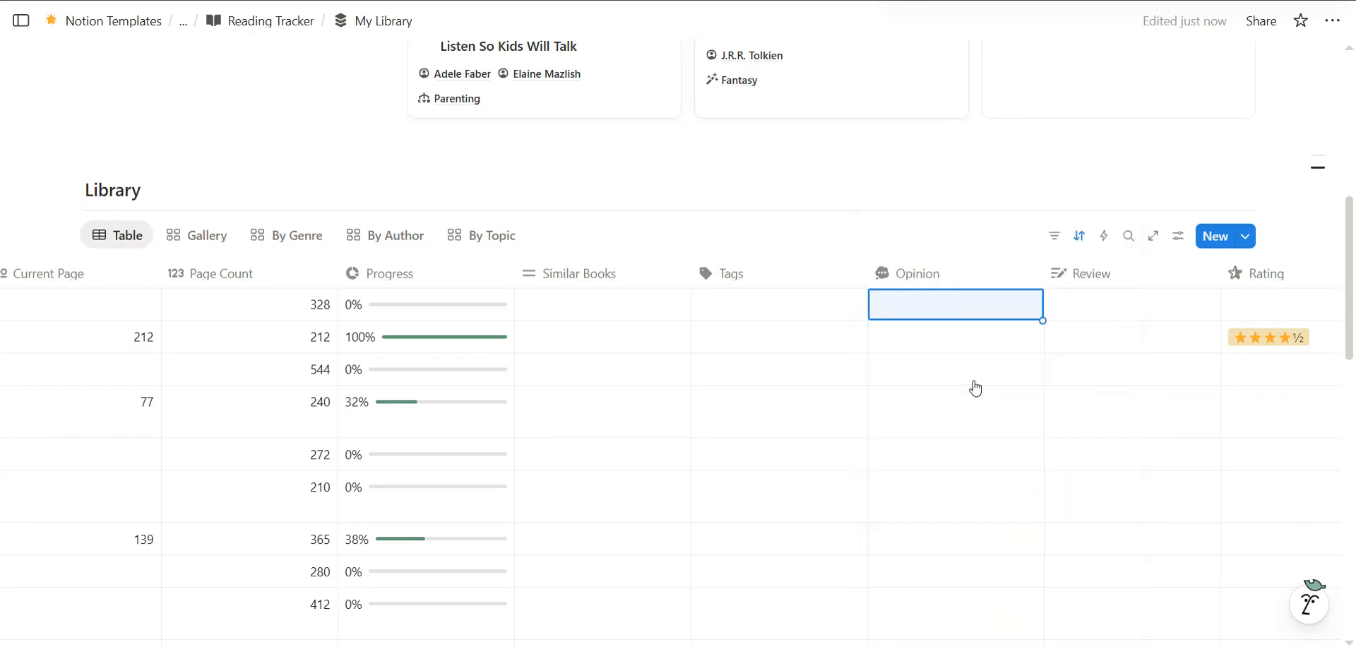
View the Review field and the star Rating options for 1984 without entering anything
{"action": "scroll", "coordinate": [975, 388], "scroll_direction": "right", "scroll_amount": 2}
{"action": "left_click", "coordinate": [975, 305]}
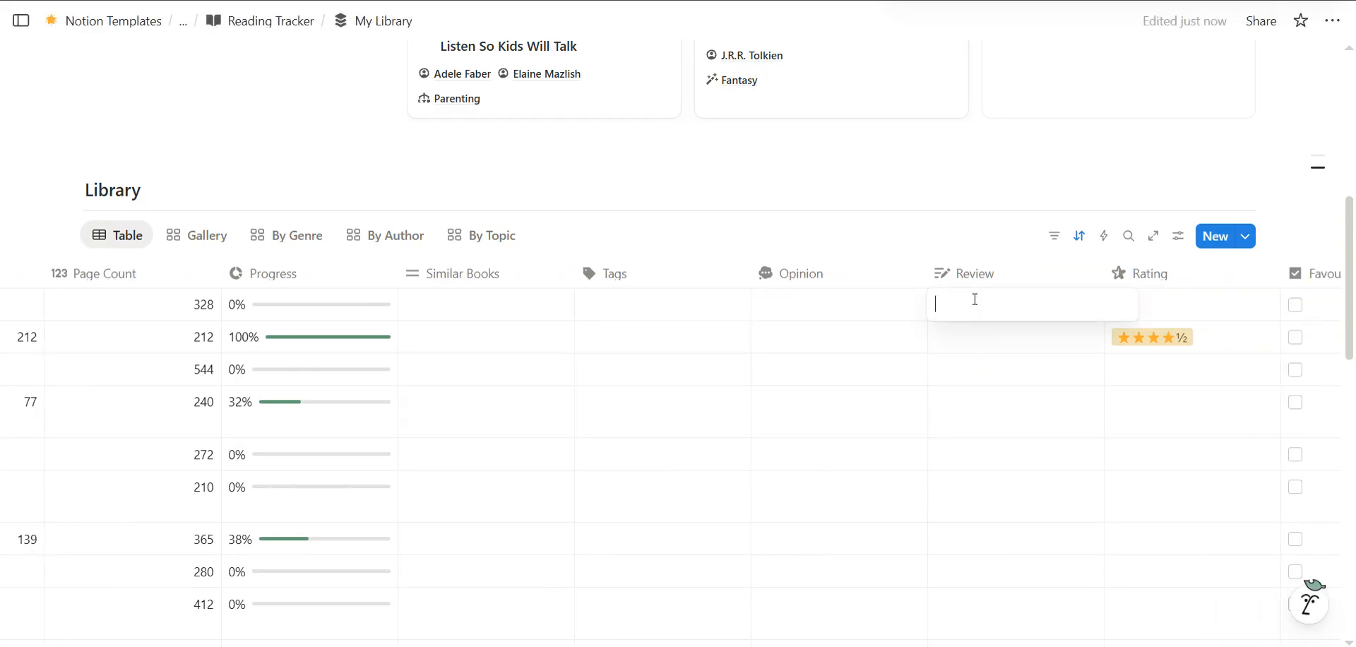
{"action": "key", "text": "Escape"}
{"action": "scroll", "coordinate": [989, 305], "scroll_direction": "right", "scroll_amount": 2}
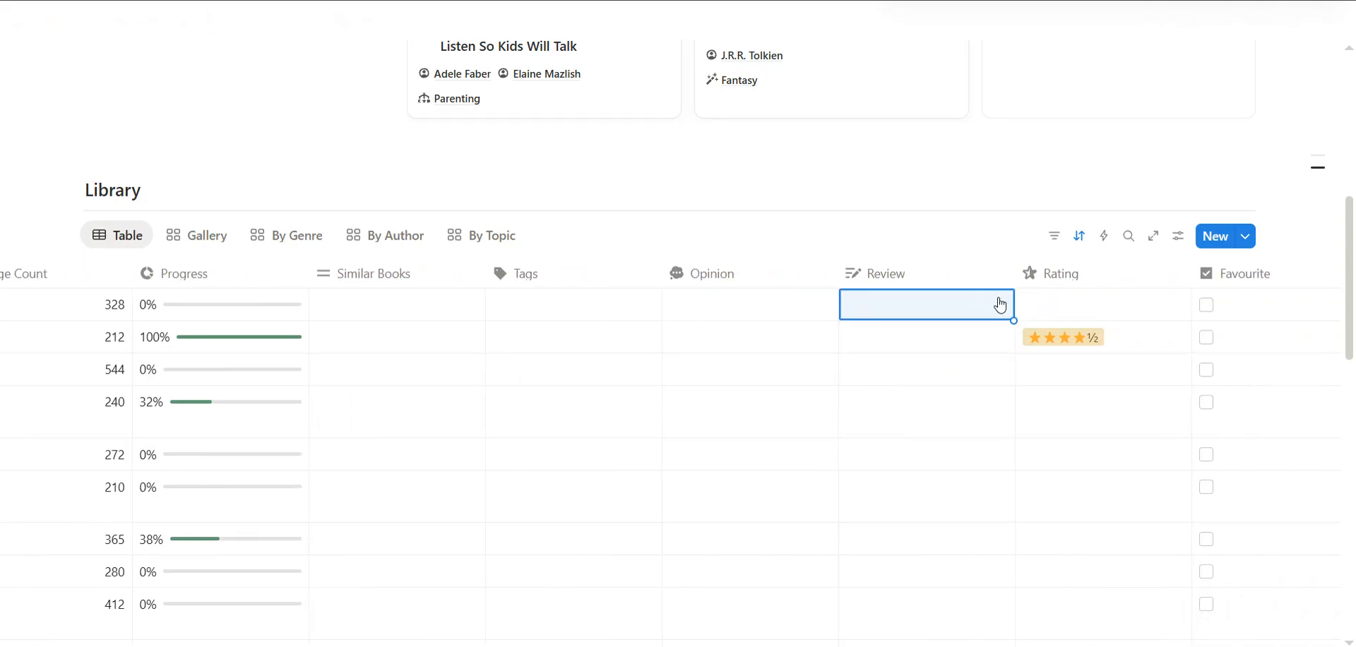
{"action": "left_click", "coordinate": [1057, 305]}
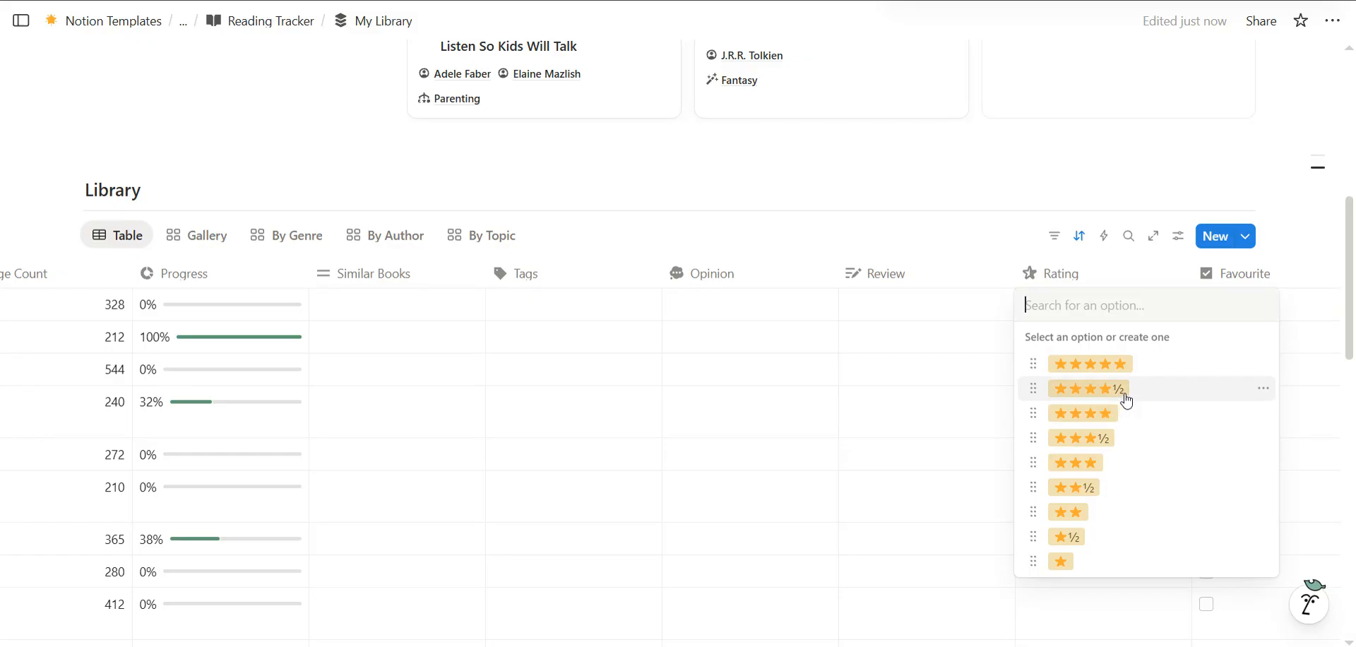
{"action": "key", "text": "Escape"}
Mark 1984 as Favourite in the Library table and unmark it again
{"action": "scroll", "coordinate": [1121, 339], "scroll_direction": "right", "scroll_amount": 3}
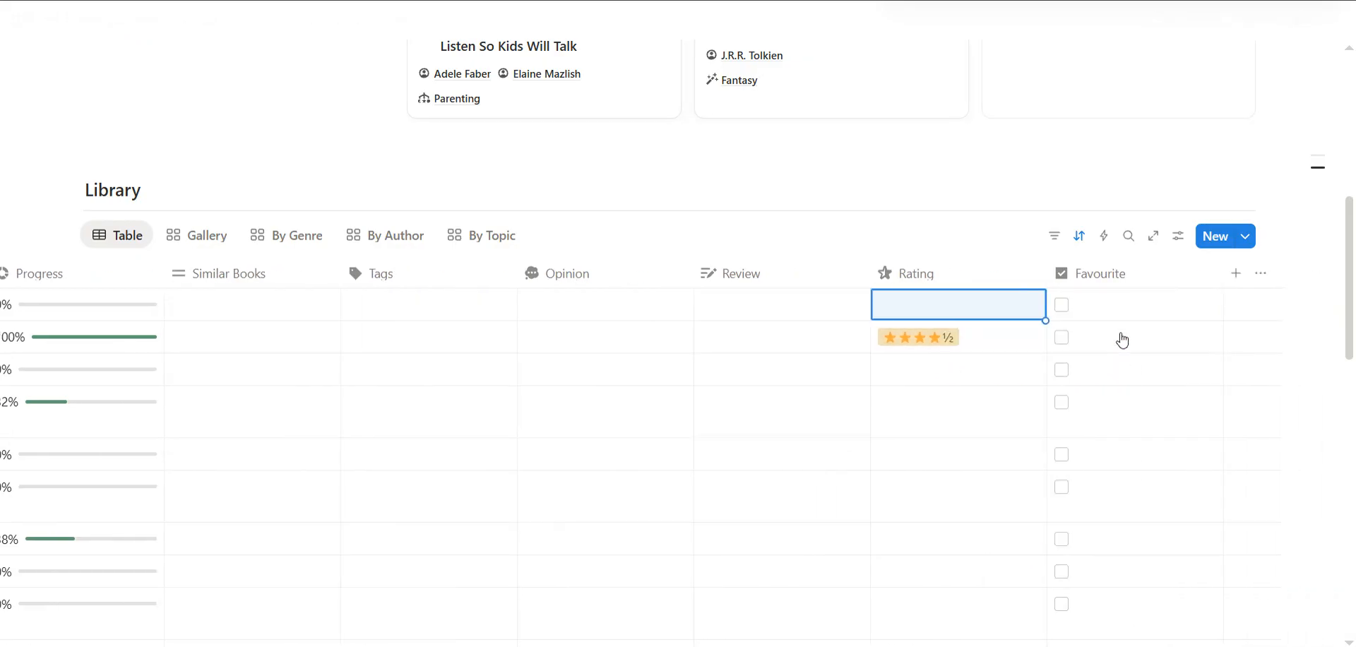
{"action": "left_click", "coordinate": [1065, 308]}
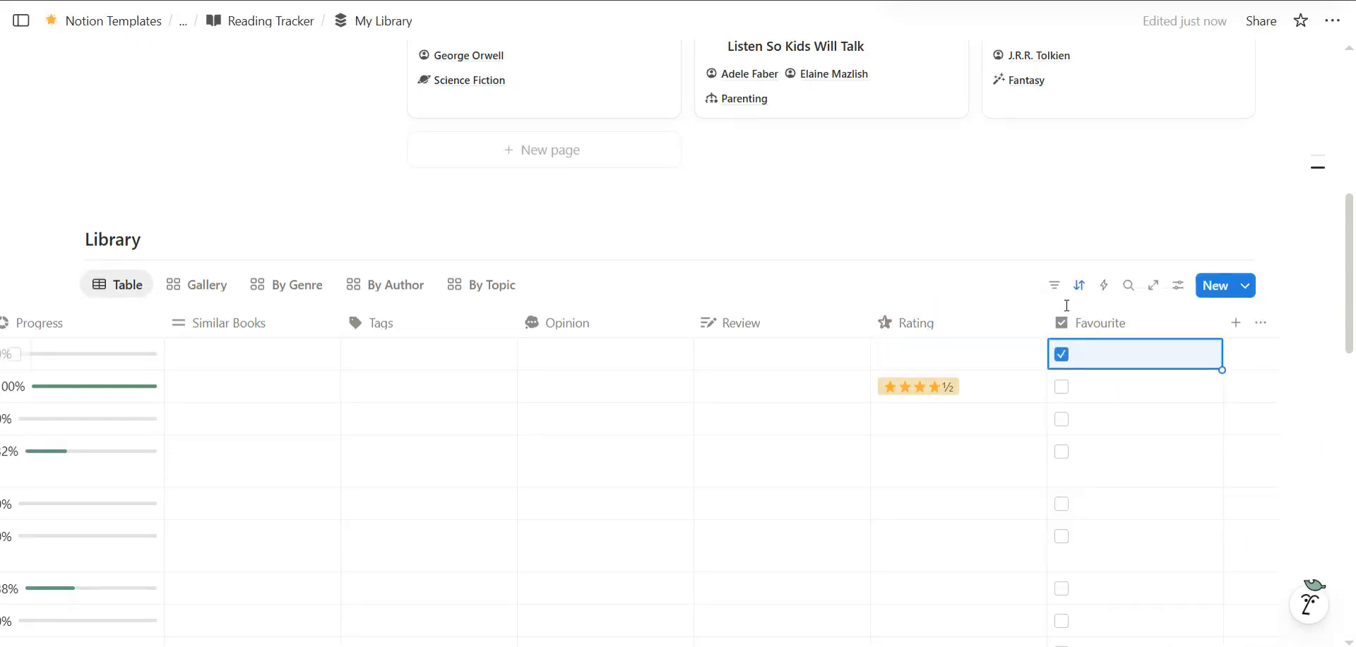
{"action": "left_click", "coordinate": [1065, 357]}
Return to the Library table's first columns and browse the books in the Gallery view
{"action": "scroll", "coordinate": [814, 403], "scroll_direction": "left", "scroll_amount": 15}
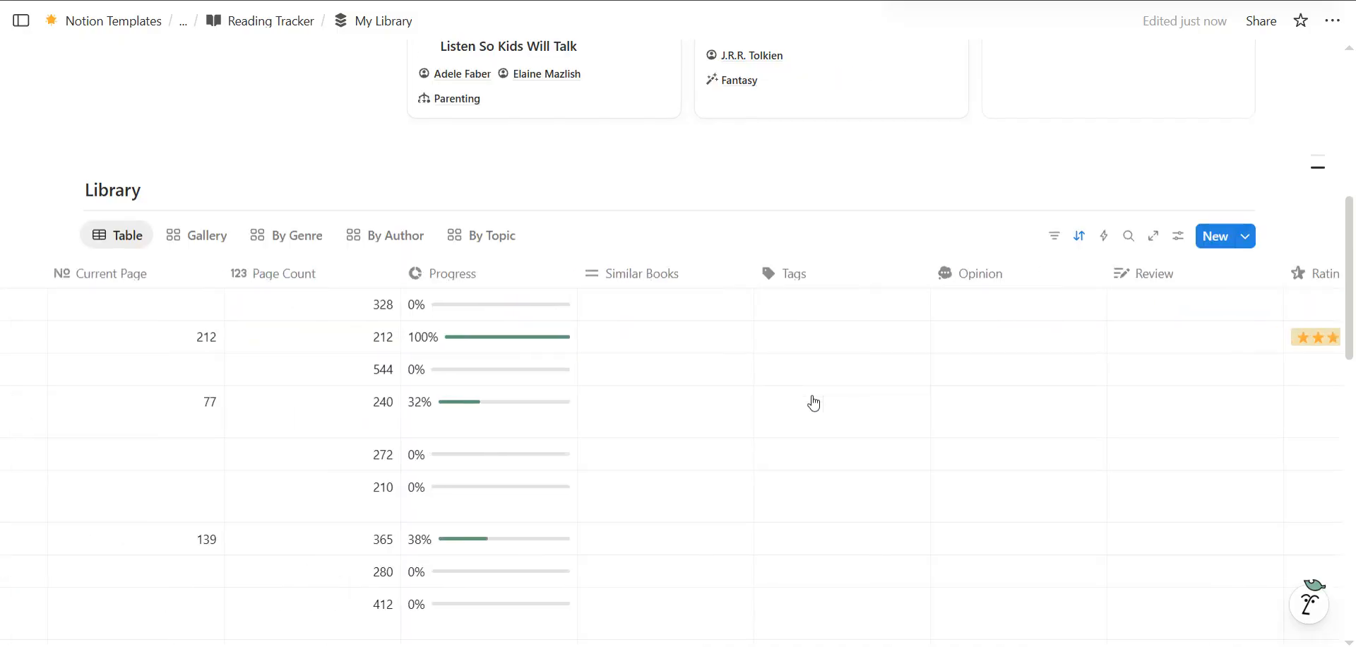
{"action": "scroll", "coordinate": [814, 403], "scroll_direction": "left", "scroll_amount": 3}
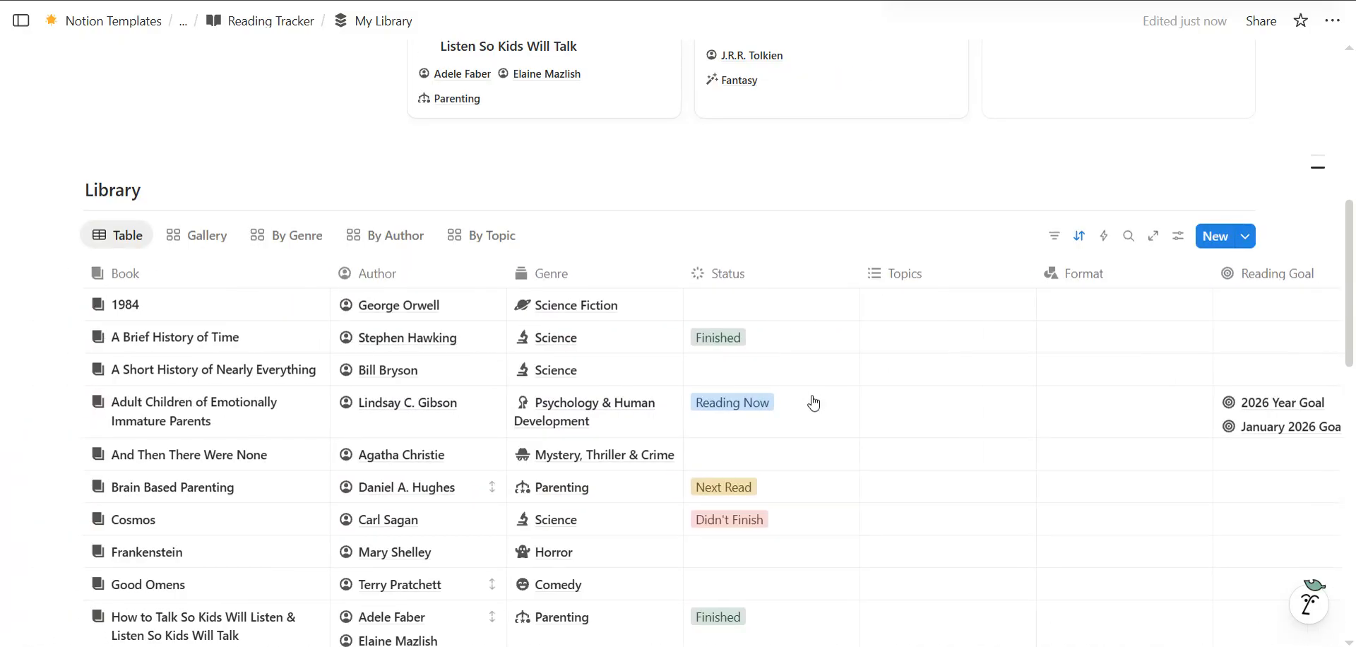
{"action": "scroll", "coordinate": [814, 403], "scroll_direction": "down", "scroll_amount": 5}
{"action": "scroll", "coordinate": [494, 352], "scroll_direction": "up", "scroll_amount": 3}
{"action": "scroll", "coordinate": [494, 351], "scroll_direction": "up", "scroll_amount": 2}
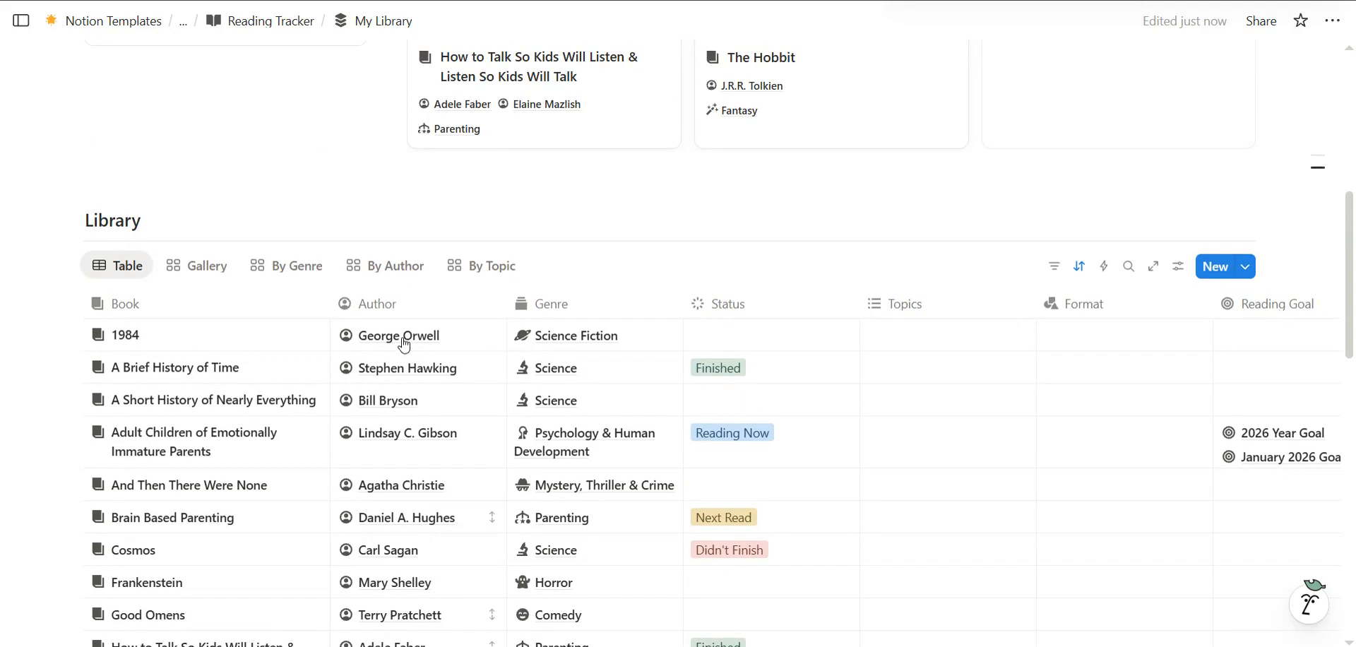
{"action": "left_click", "coordinate": [176, 274]}
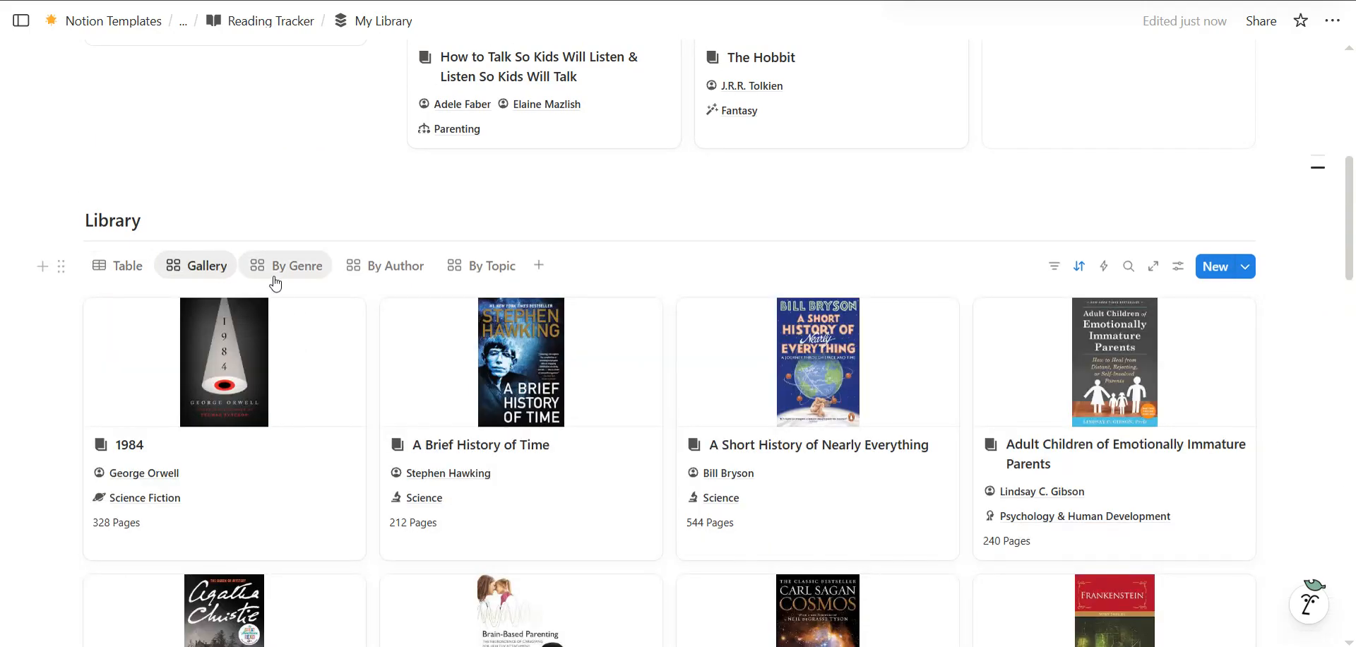
{"action": "scroll", "coordinate": [273, 278], "scroll_direction": "down", "scroll_amount": 4}
{"action": "scroll", "coordinate": [306, 232], "scroll_direction": "up", "scroll_amount": 4}
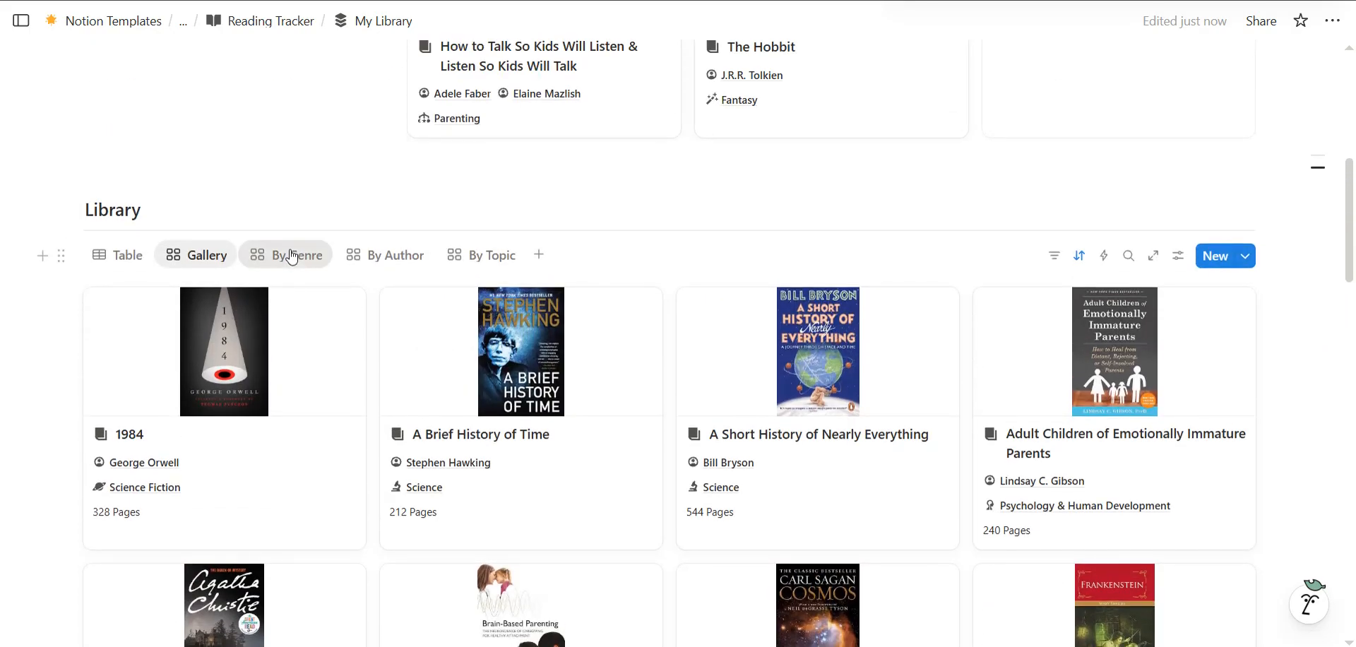
Browse the Library grouped by genre and show it grouped by author
{"action": "left_click", "coordinate": [292, 255]}
{"action": "scroll", "coordinate": [324, 387], "scroll_direction": "down", "scroll_amount": 4}
{"action": "scroll", "coordinate": [388, 307], "scroll_direction": "up", "scroll_amount": 4}
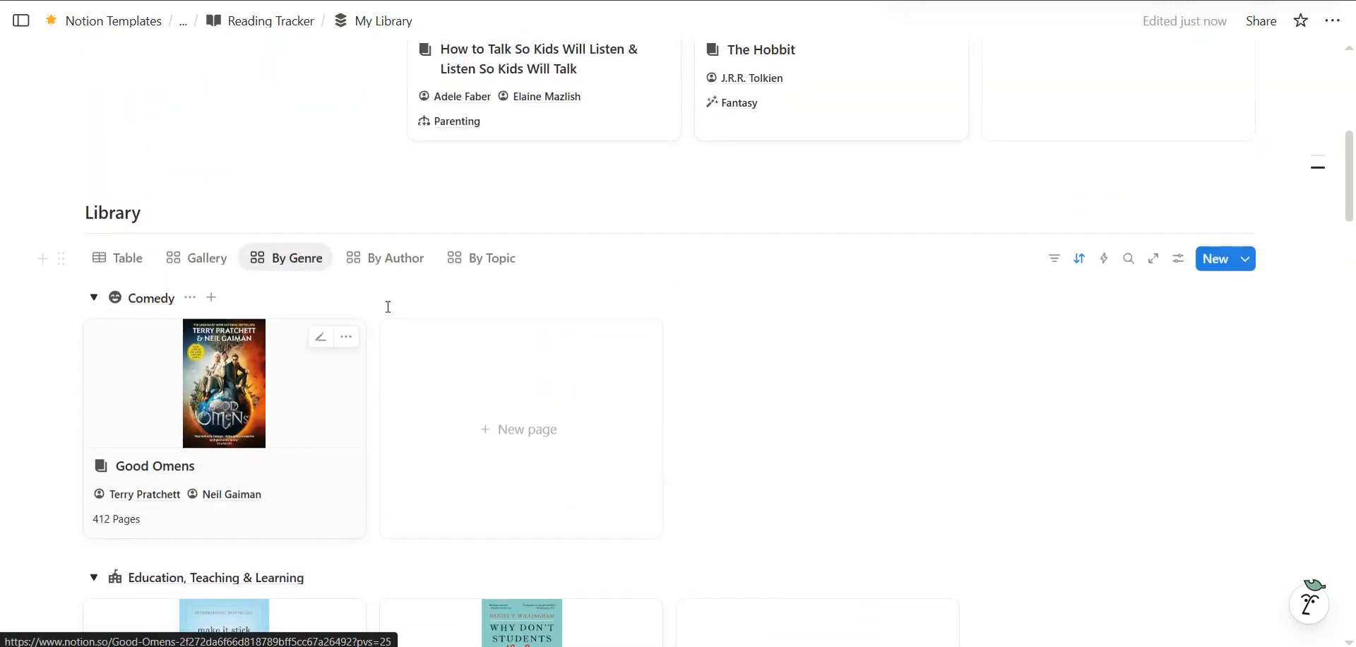
{"action": "left_click", "coordinate": [381, 271]}
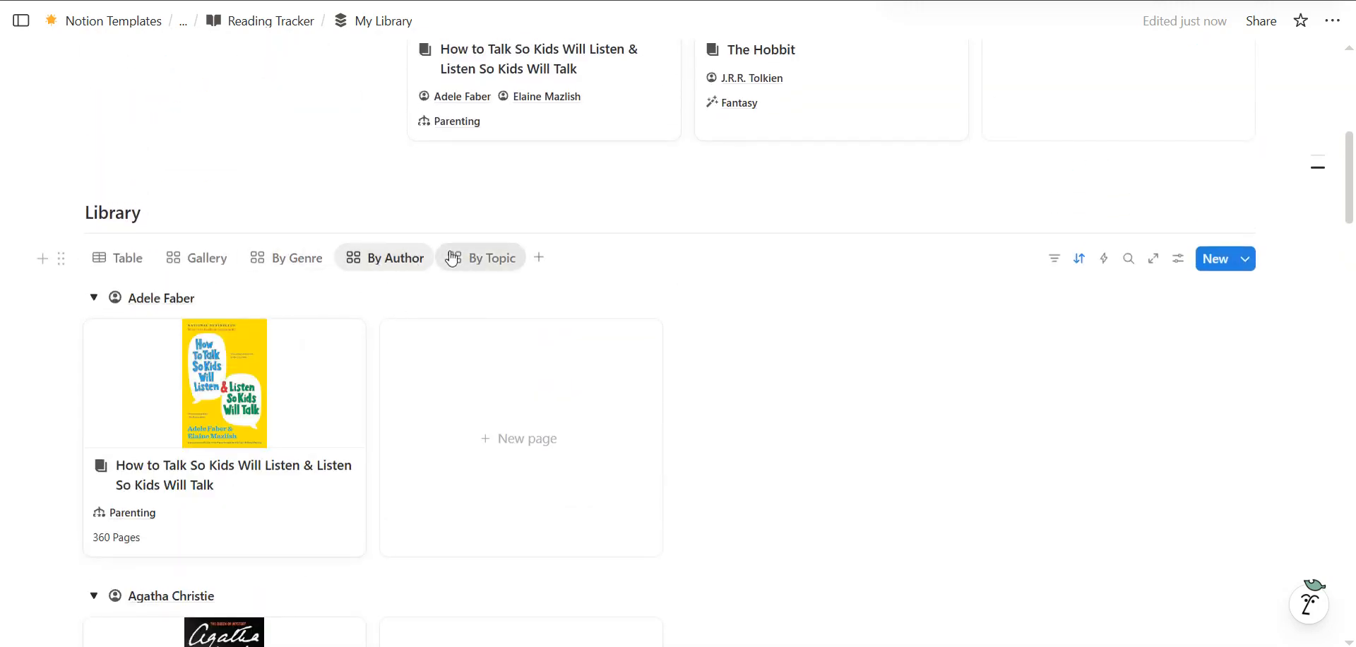
Browse the Library grouped by topic and switch back to the Table view
{"action": "left_click", "coordinate": [452, 259]}
{"action": "scroll", "coordinate": [318, 424], "scroll_direction": "down", "scroll_amount": 3}
{"action": "scroll", "coordinate": [318, 506], "scroll_direction": "up", "scroll_amount": 3}
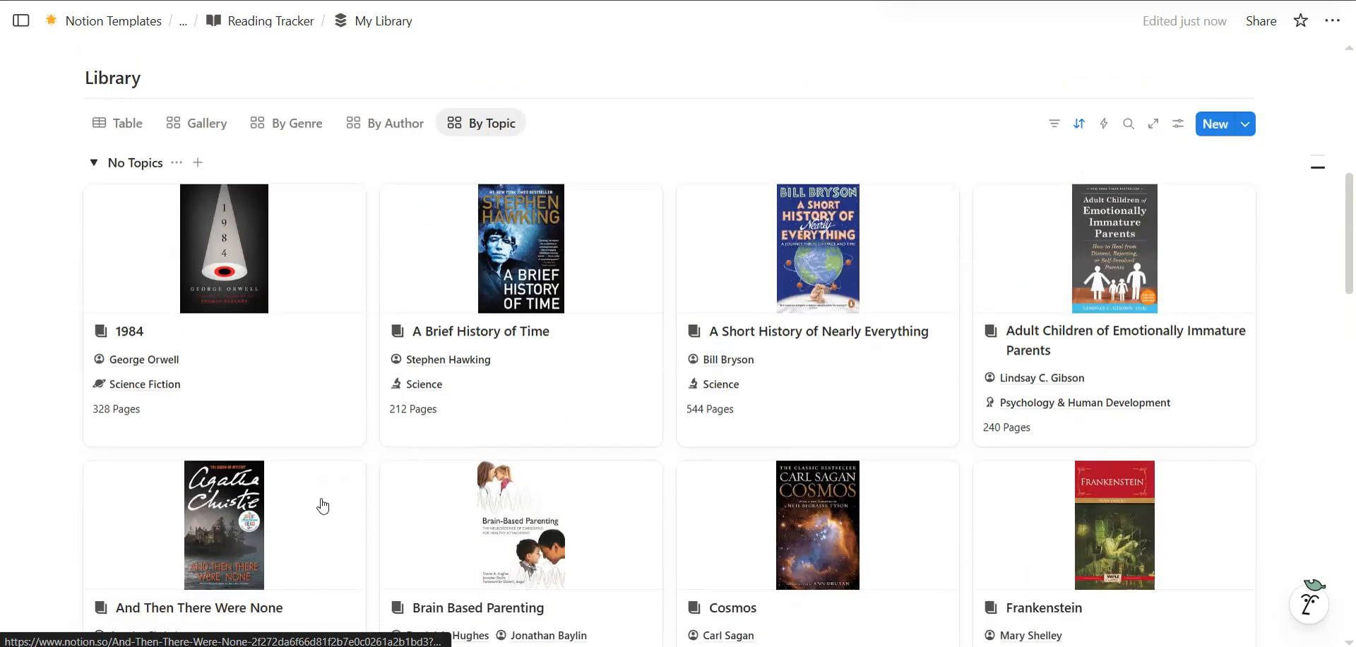
{"action": "left_click", "coordinate": [125, 268]}
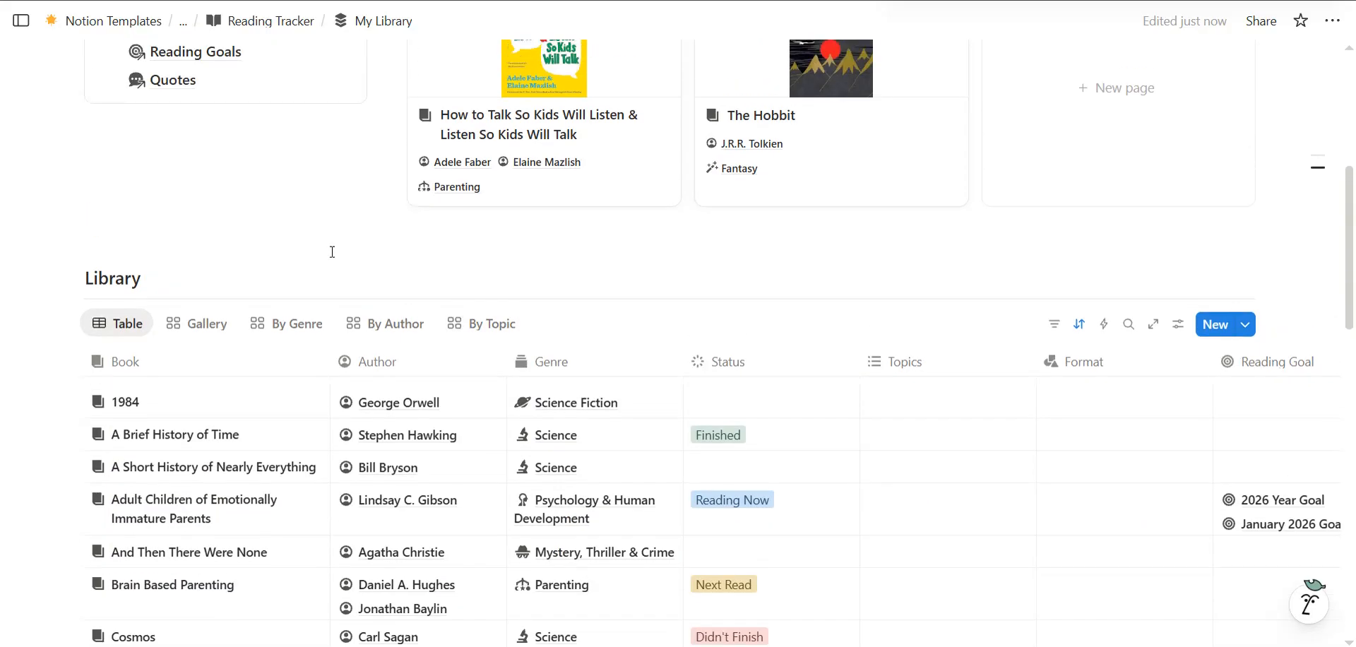
Open the Authors page of the Reading Tracker and review the authors table with its books, quotes and favourite marks
{"action": "scroll", "coordinate": [333, 258], "scroll_direction": "up", "scroll_amount": 5}
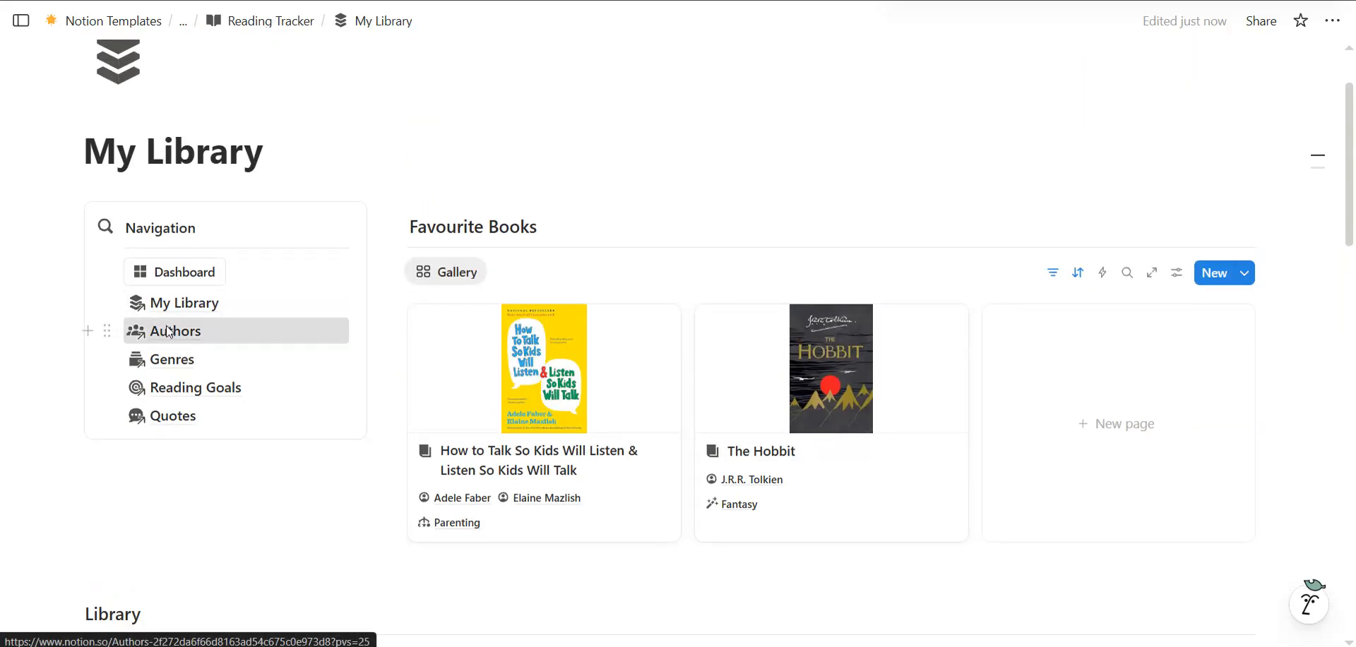
{"action": "left_click", "coordinate": [169, 331]}
{"action": "scroll", "coordinate": [449, 258], "scroll_direction": "down", "scroll_amount": 10}
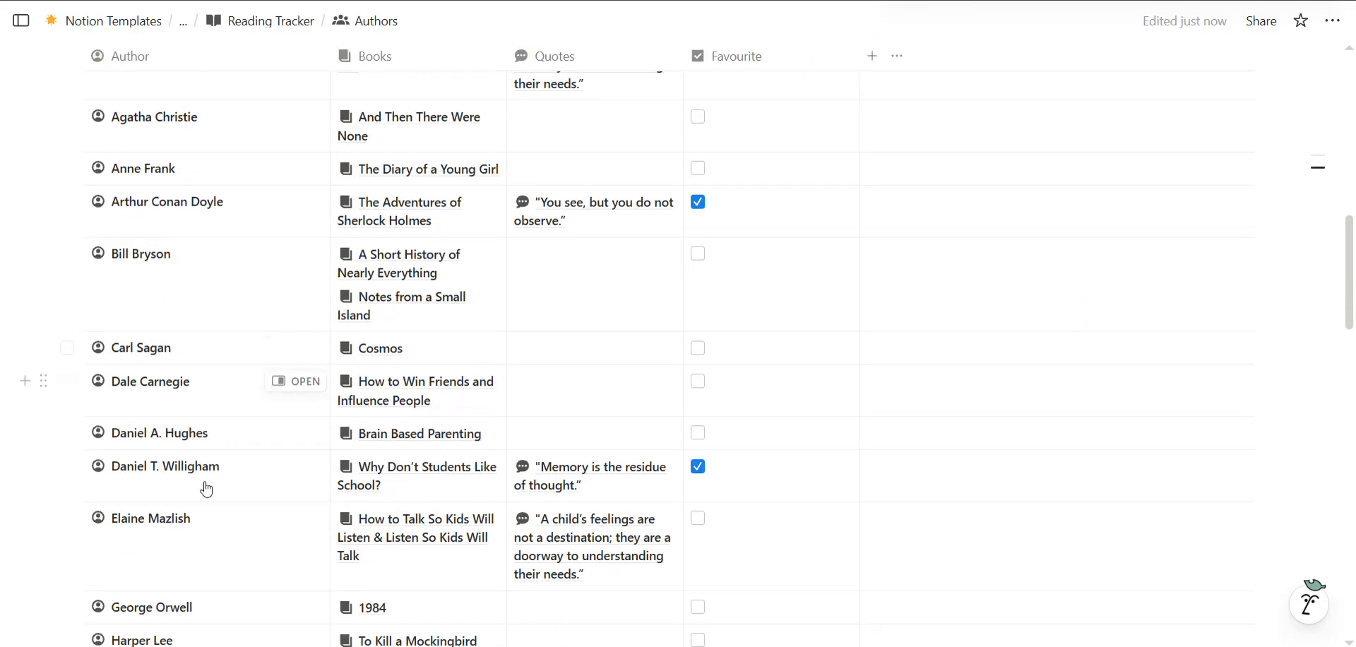
{"action": "scroll", "coordinate": [606, 235], "scroll_direction": "up", "scroll_amount": 3}
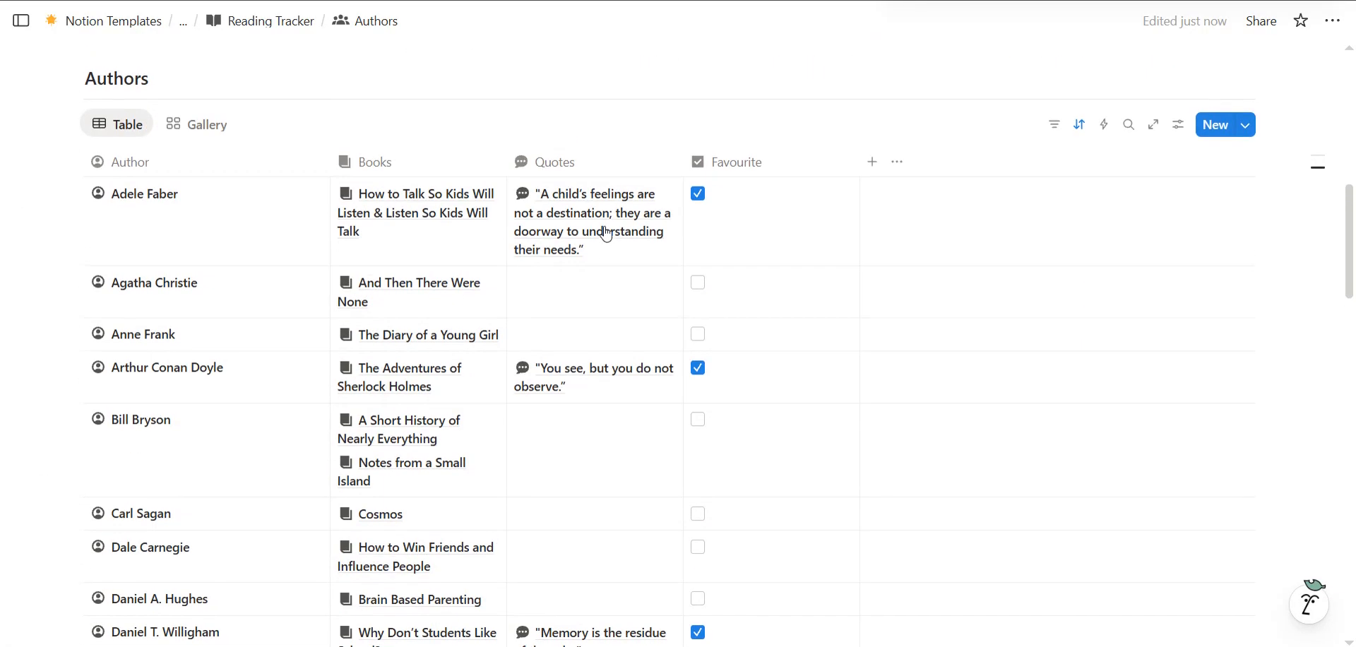
{"action": "scroll", "coordinate": [597, 393], "scroll_direction": "down", "scroll_amount": 3}
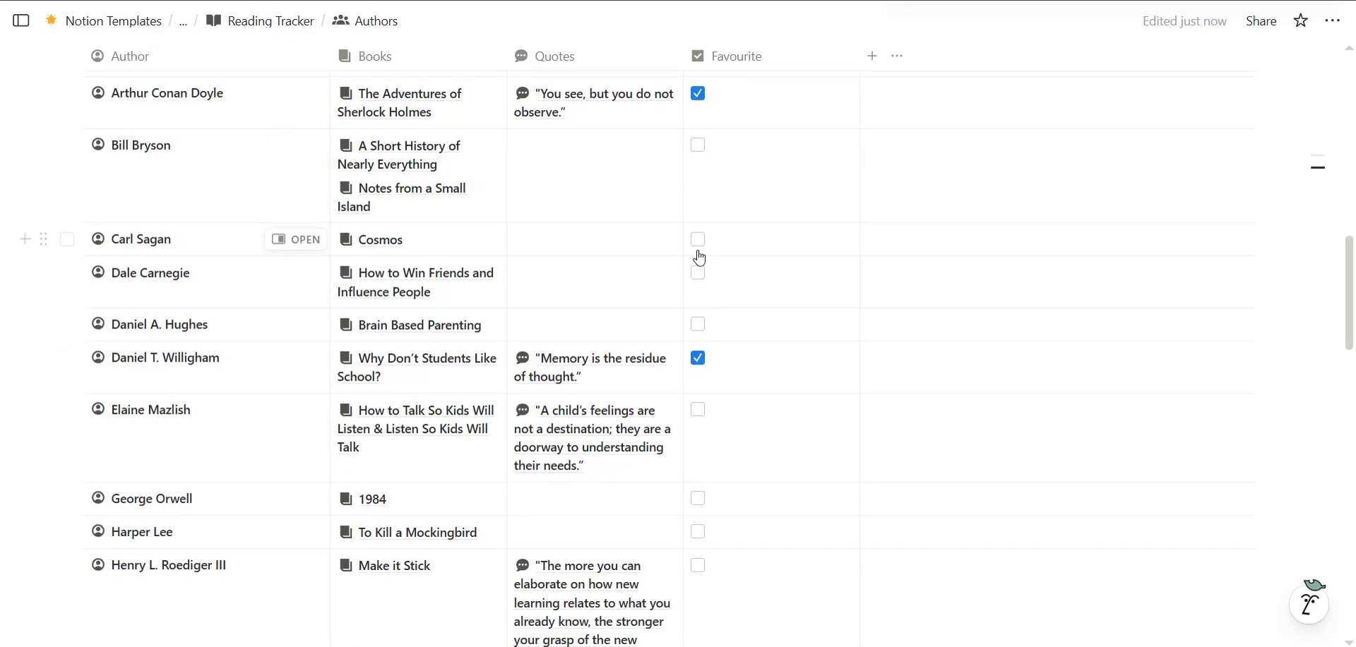
{"action": "scroll", "coordinate": [562, 457], "scroll_direction": "down", "scroll_amount": 14}
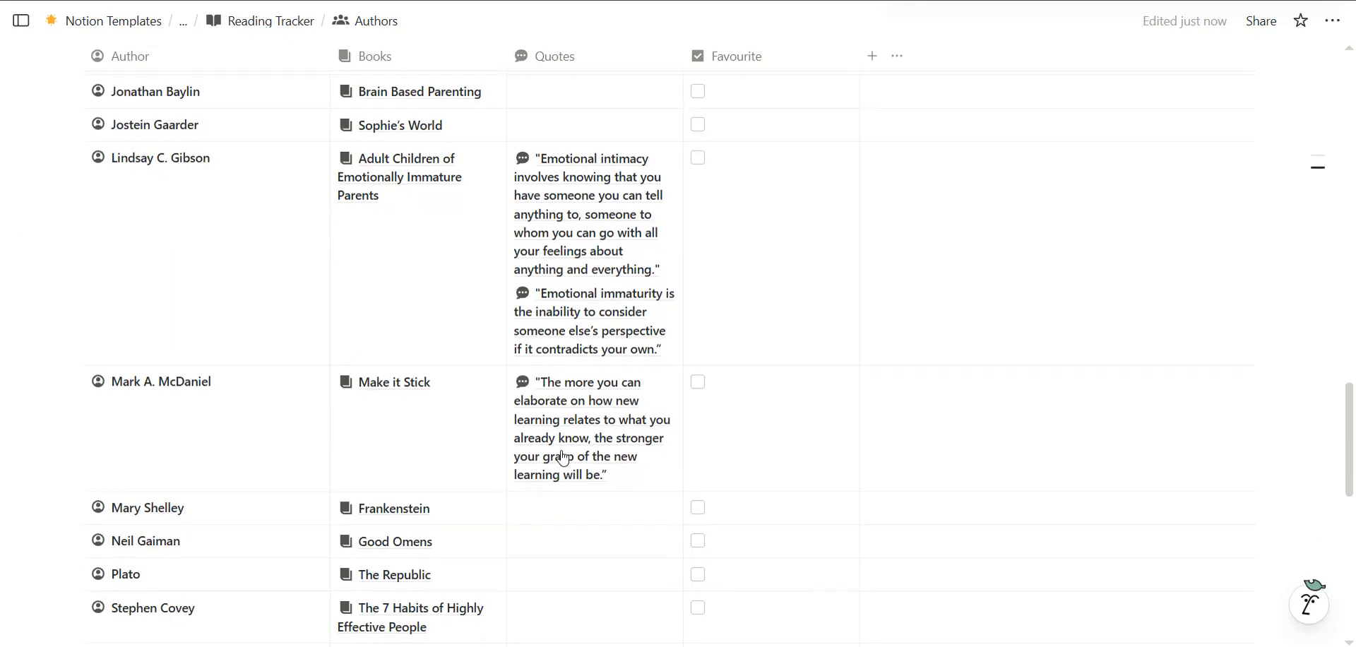
Open the Genres page and look over the Most Read Genres cards and the genres table
{"action": "scroll", "coordinate": [564, 458], "scroll_direction": "up", "scroll_amount": 20}
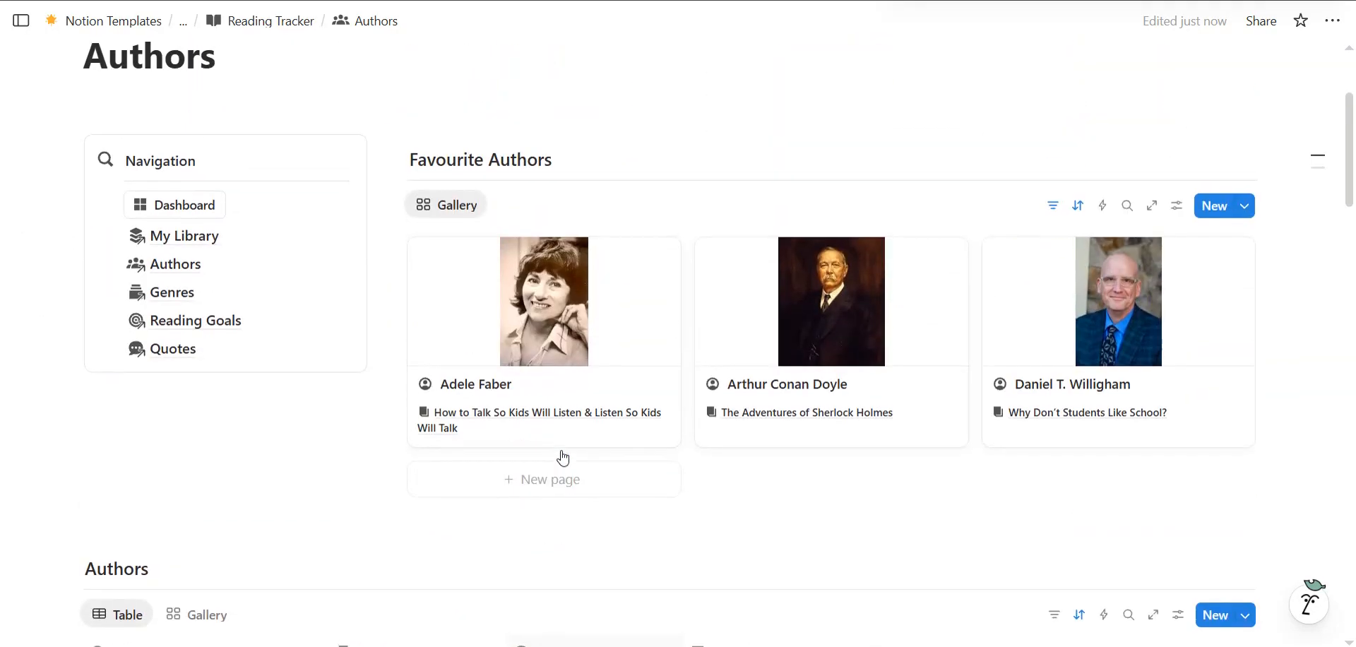
{"action": "left_click", "coordinate": [170, 284]}
{"action": "scroll", "coordinate": [445, 300], "scroll_direction": "down", "scroll_amount": 2}
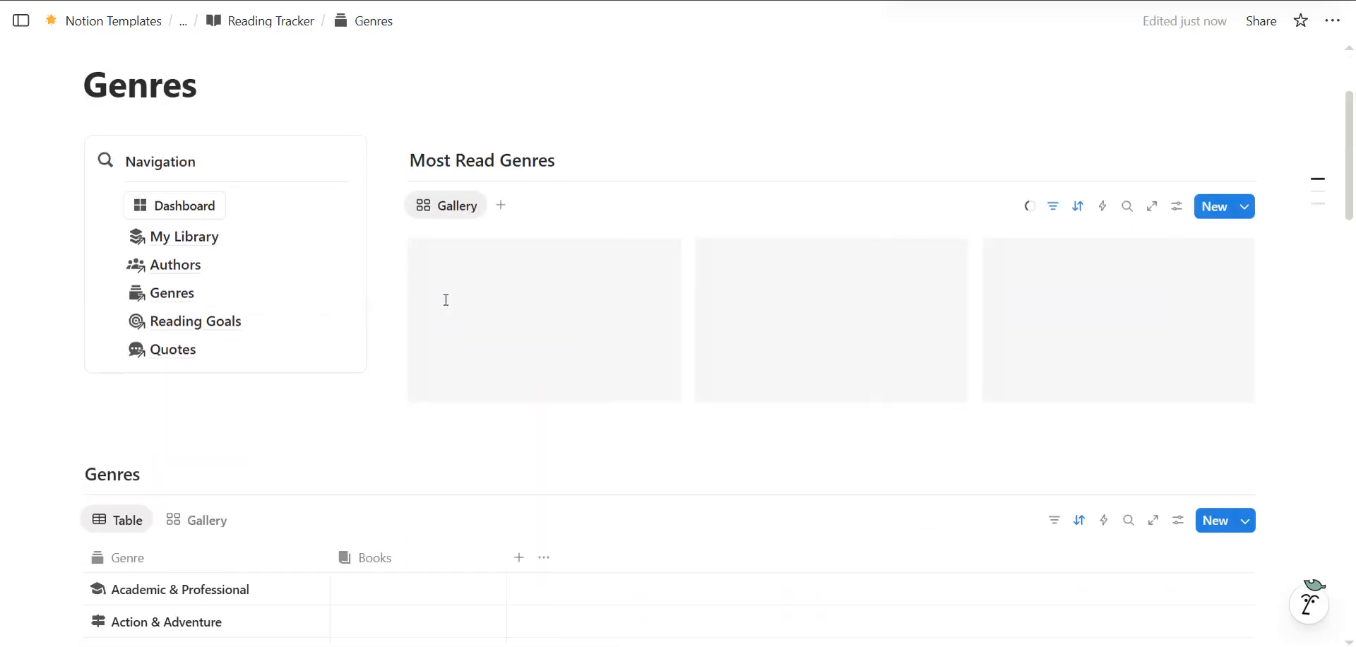
{"action": "scroll", "coordinate": [526, 388], "scroll_direction": "down", "scroll_amount": 2}
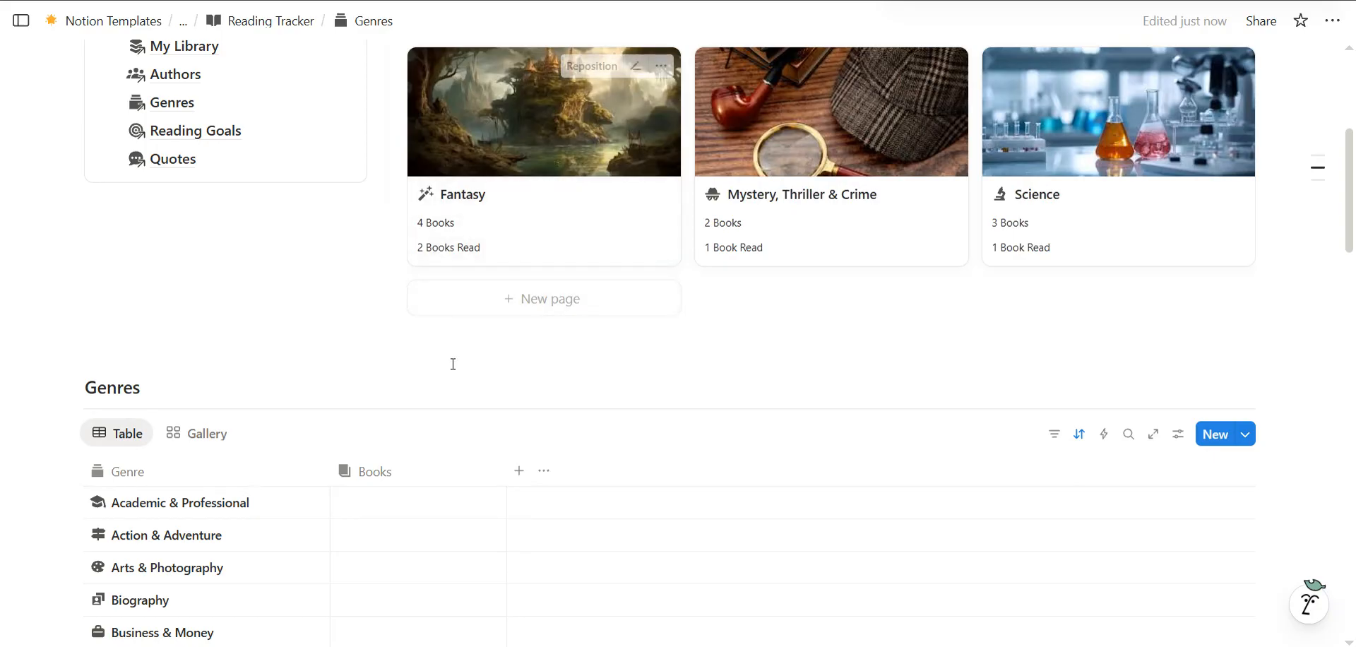
{"action": "scroll", "coordinate": [445, 366], "scroll_direction": "down", "scroll_amount": 1}
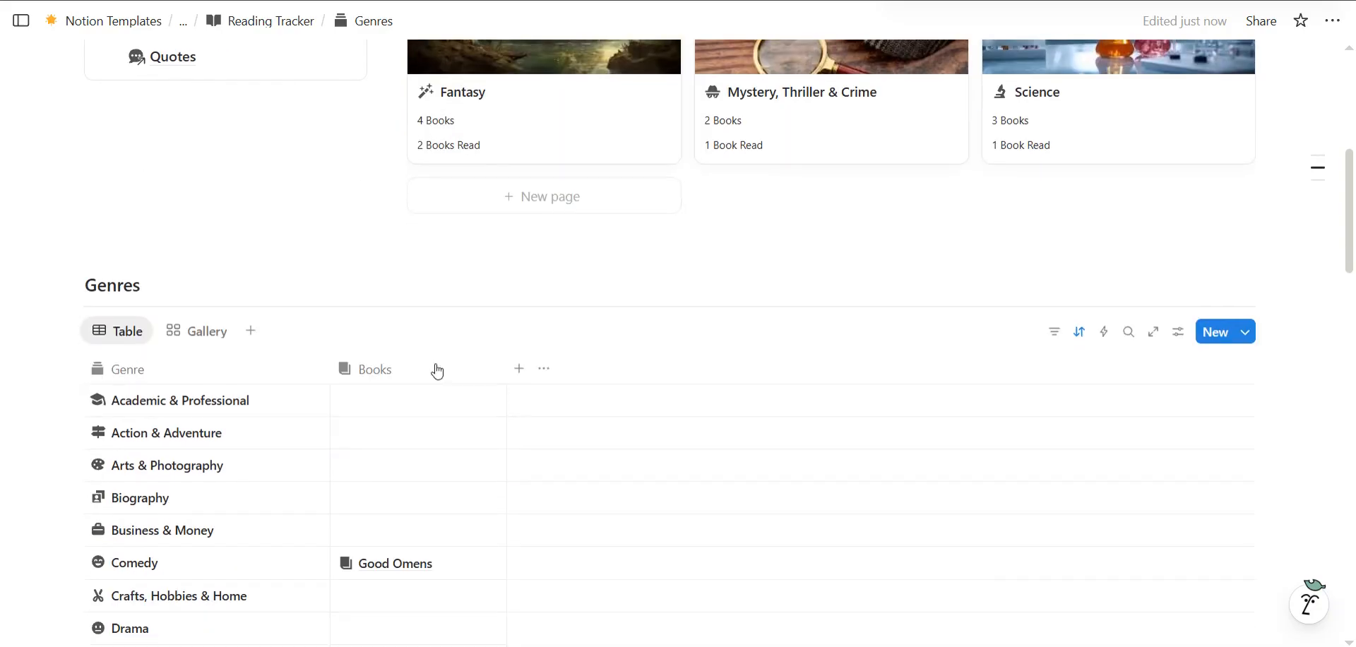
Switch the Genres database to its Gallery view and examine the genre cards with their linked books
{"action": "left_click", "coordinate": [181, 338]}
{"action": "scroll", "coordinate": [360, 417], "scroll_direction": "down", "scroll_amount": 5}
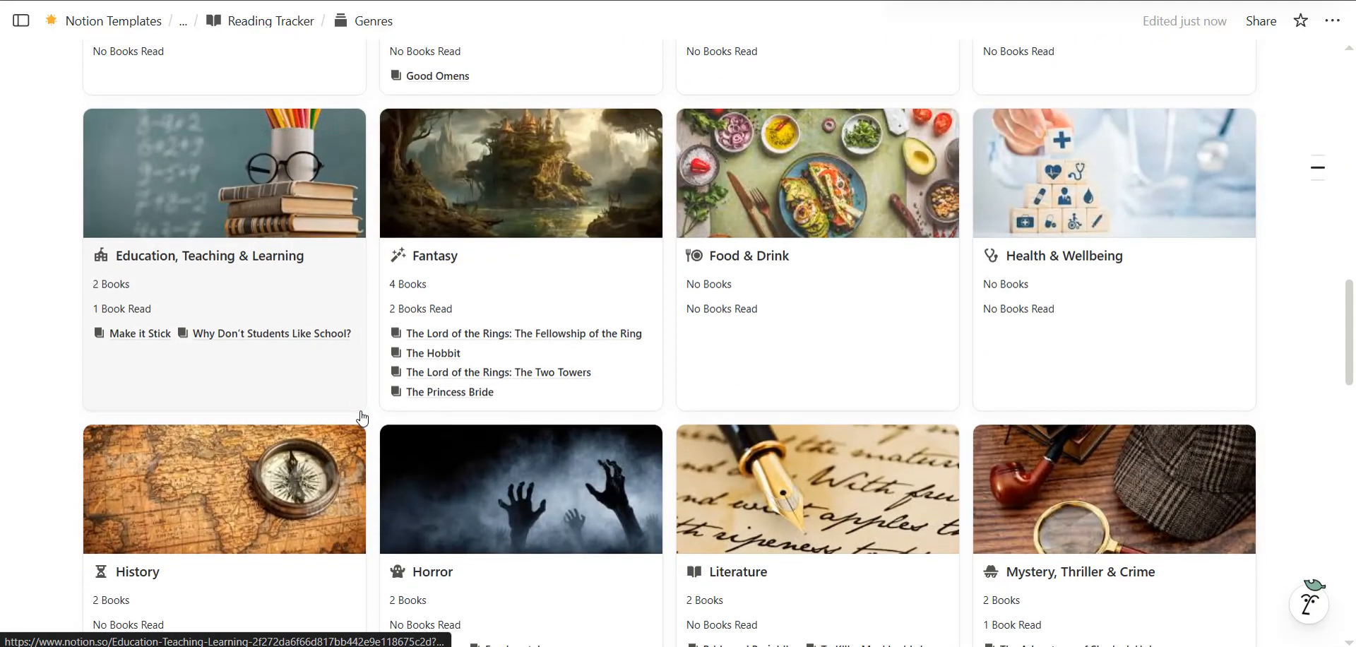
{"action": "scroll", "coordinate": [362, 418], "scroll_direction": "down", "scroll_amount": 6}
{"action": "scroll", "coordinate": [523, 137], "scroll_direction": "down", "scroll_amount": 2}
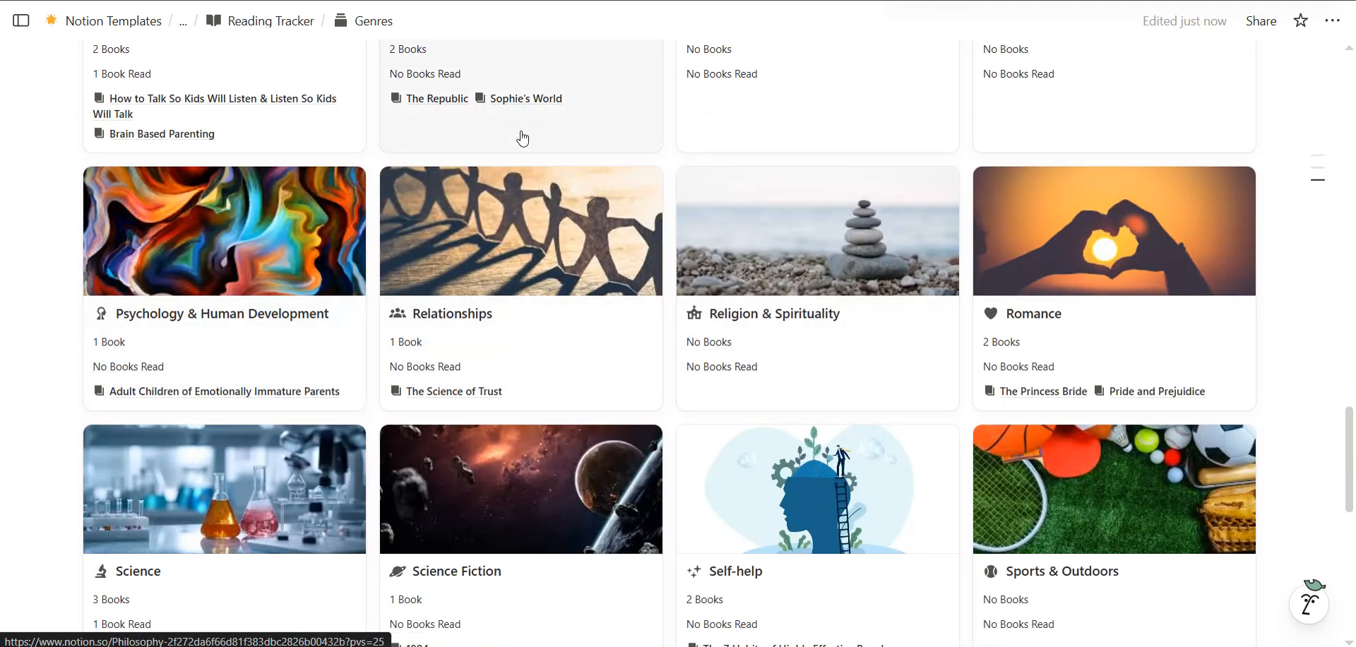
{"action": "scroll", "coordinate": [522, 138], "scroll_direction": "up", "scroll_amount": 1}
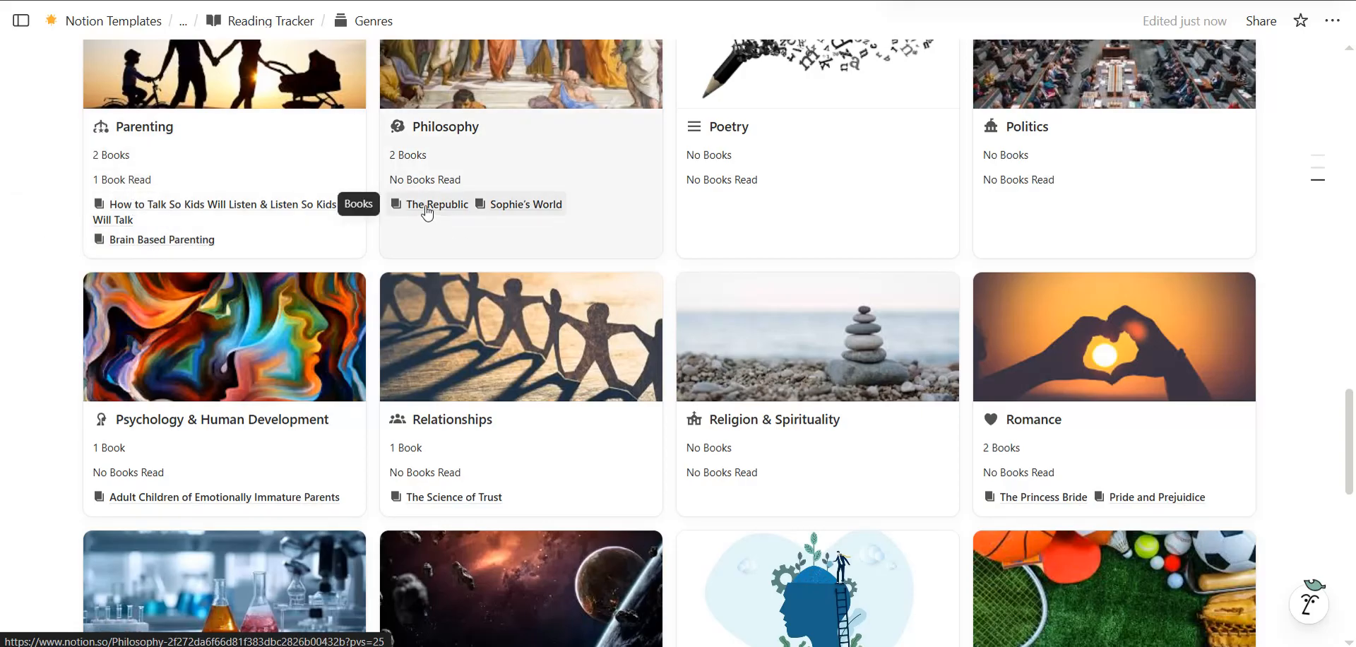
{"action": "scroll", "coordinate": [395, 253], "scroll_direction": "up", "scroll_amount": 2}
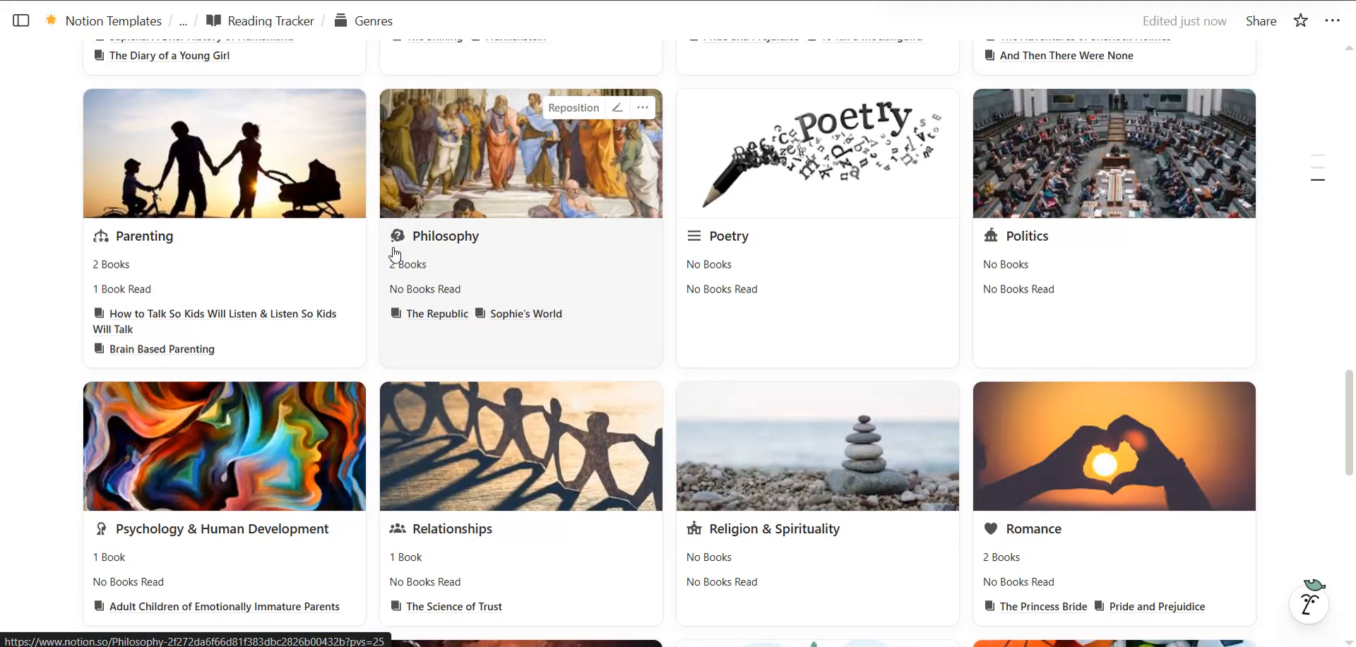
Open the Reading Goals page and examine each goal's books, target, dates and progress
{"action": "scroll", "coordinate": [461, 238], "scroll_direction": "up", "scroll_amount": 20}
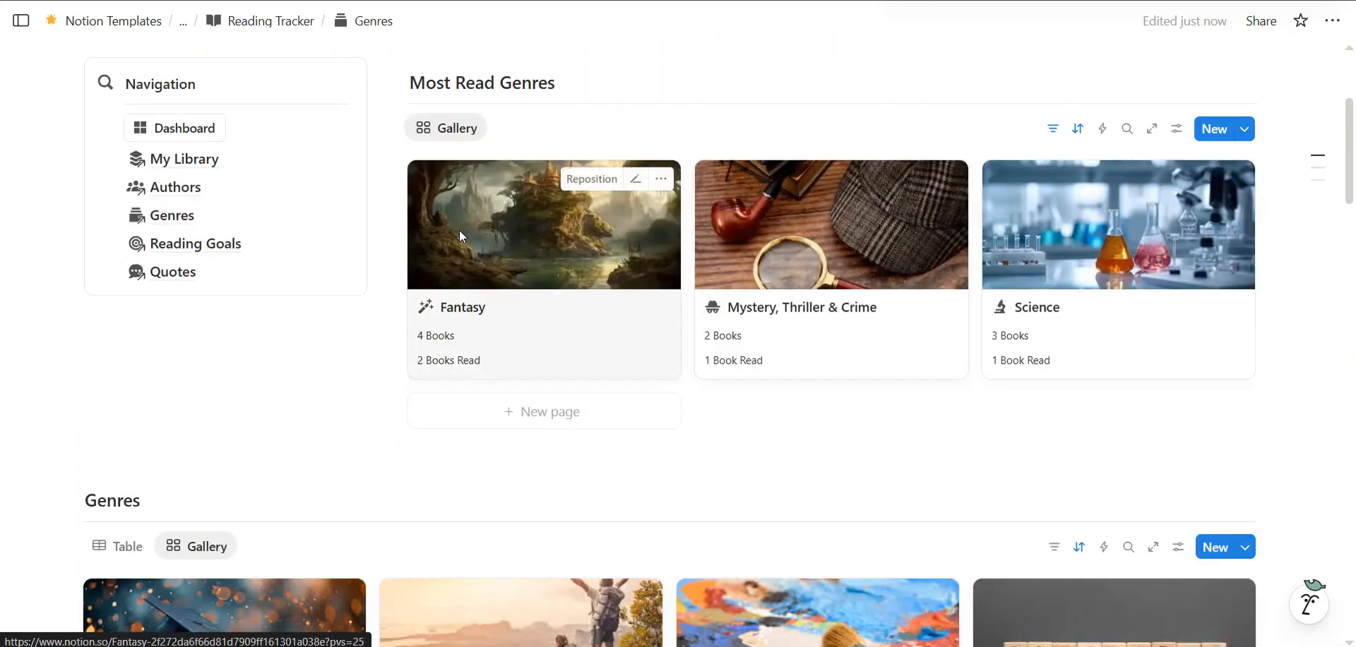
{"action": "left_click", "coordinate": [205, 243]}
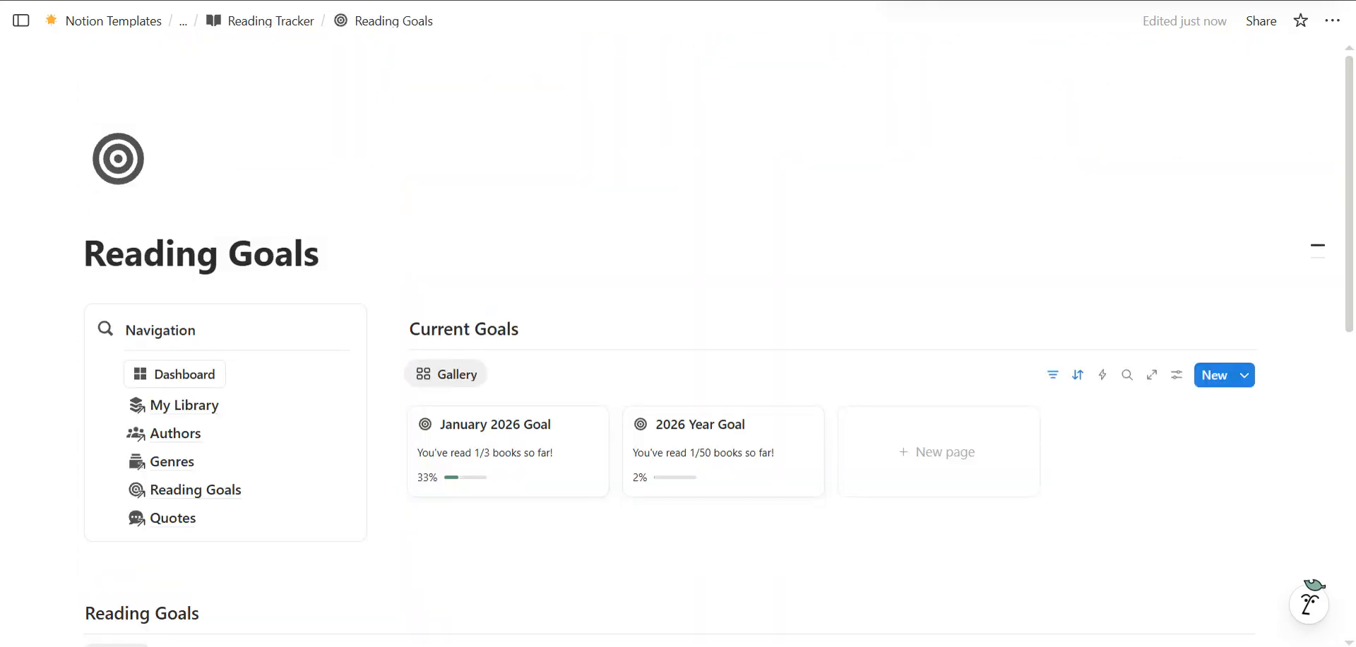
{"action": "scroll", "coordinate": [530, 455], "scroll_direction": "down", "scroll_amount": 7}
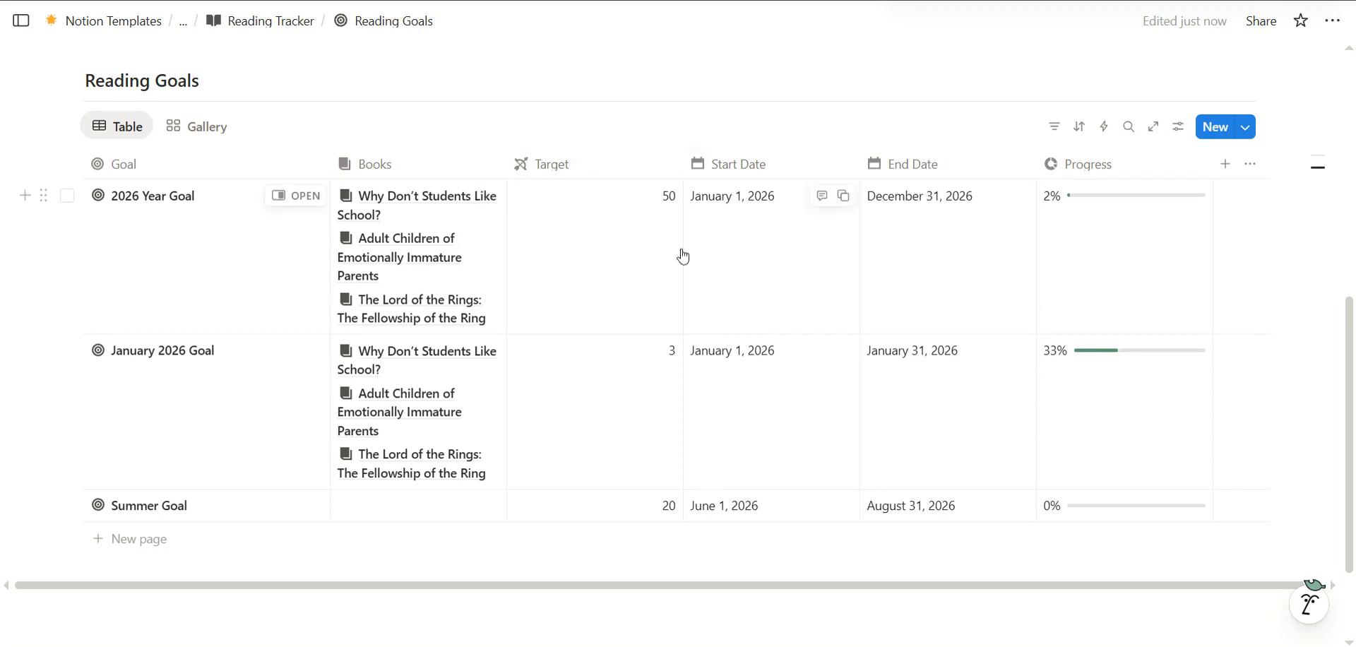
{"action": "scroll", "coordinate": [734, 312], "scroll_direction": "right", "scroll_amount": 1}
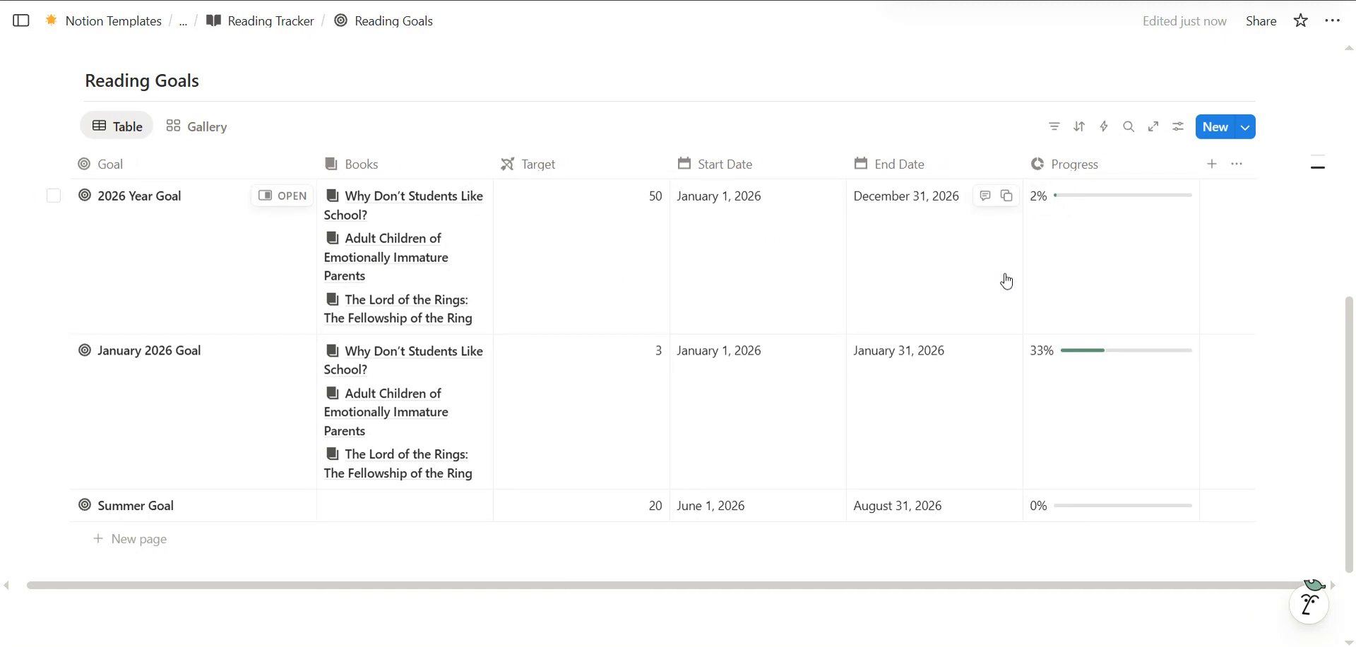
{"action": "scroll", "coordinate": [1147, 263], "scroll_direction": "up", "scroll_amount": 8}
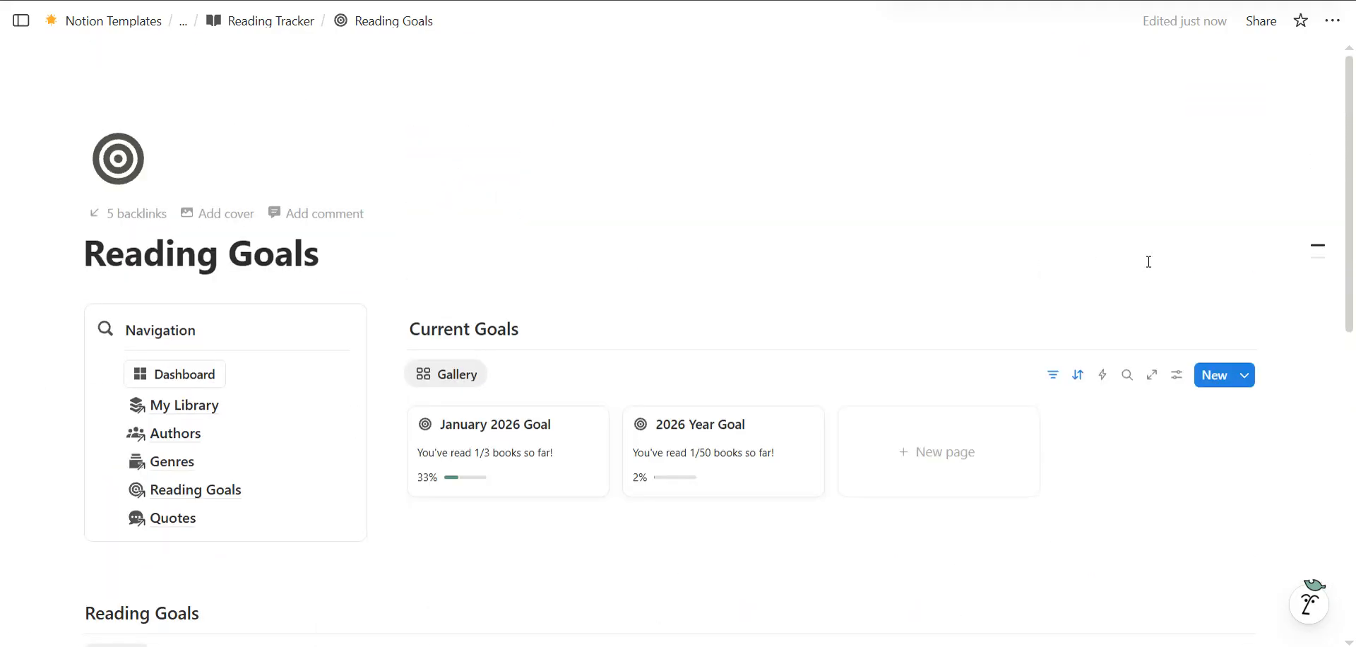
Open the Quotes page and review the favourite quotes and the full quotes table
{"action": "scroll", "coordinate": [540, 301], "scroll_direction": "down", "scroll_amount": 3}
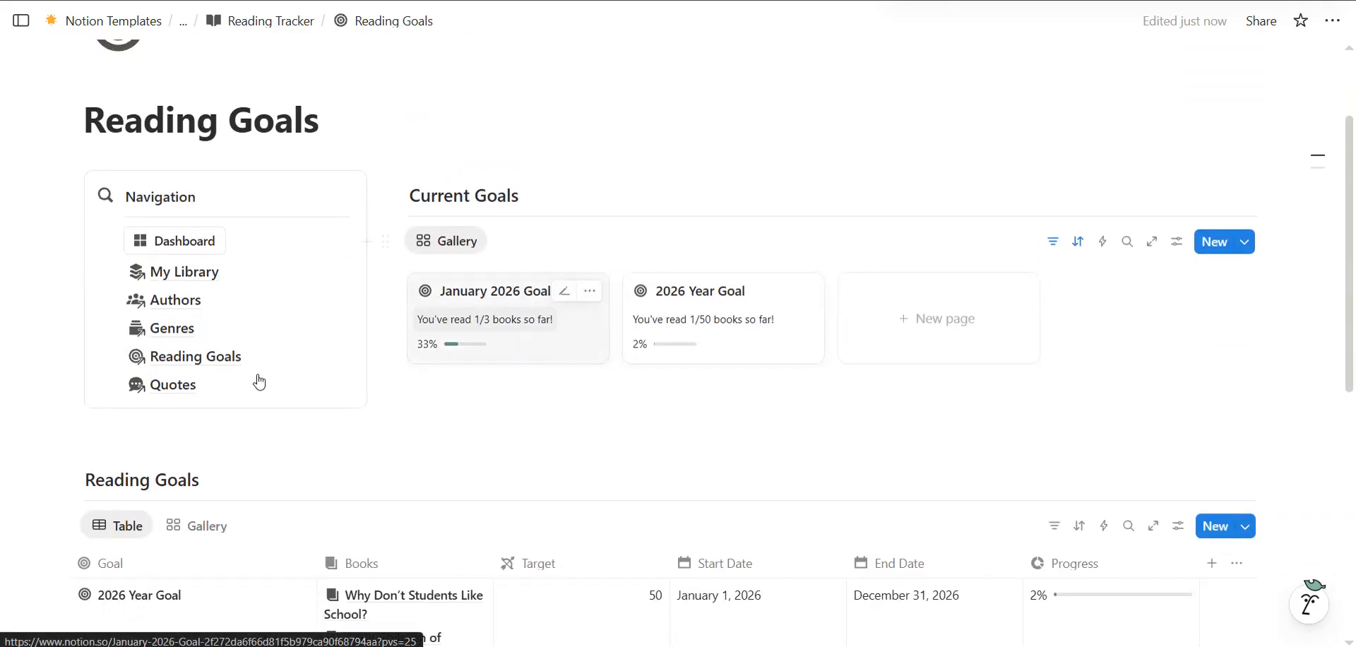
{"action": "left_click", "coordinate": [146, 385]}
{"action": "scroll", "coordinate": [141, 385], "scroll_direction": "down", "scroll_amount": 8}
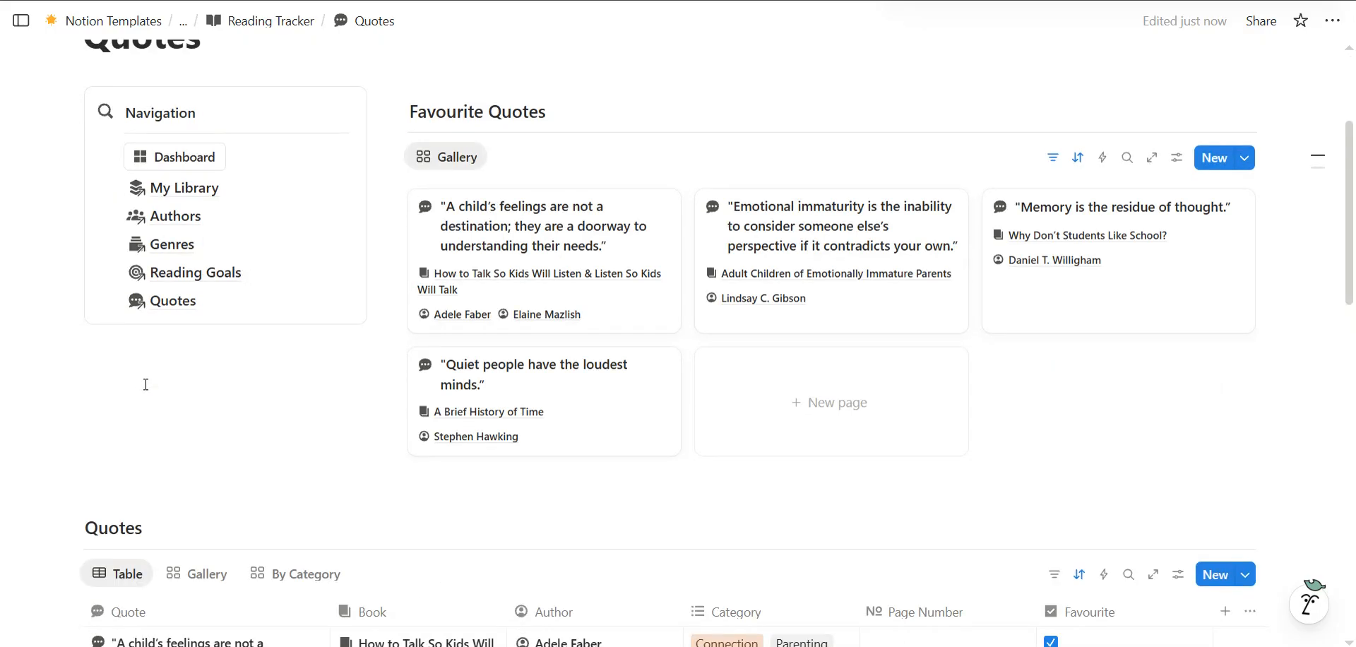
{"action": "scroll", "coordinate": [145, 389], "scroll_direction": "down", "scroll_amount": 10}
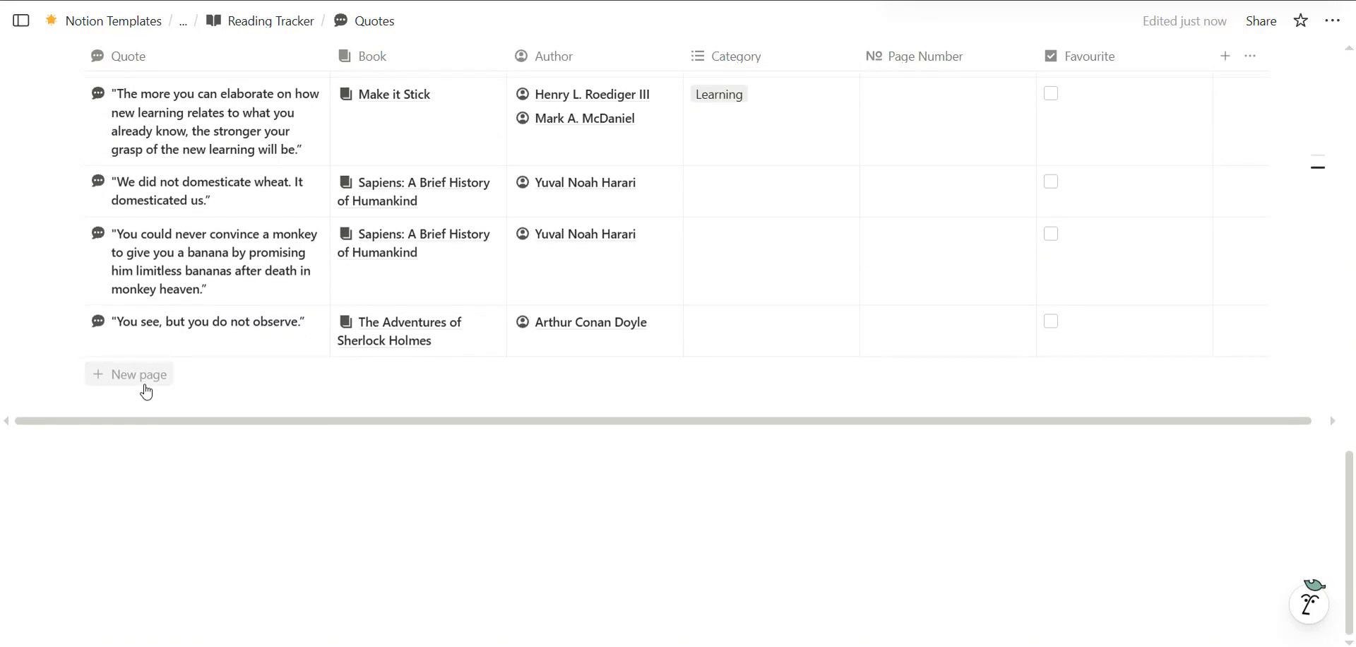
{"action": "scroll", "coordinate": [145, 389], "scroll_direction": "up", "scroll_amount": 15}
{"action": "scroll", "coordinate": [212, 385], "scroll_direction": "down", "scroll_amount": 3}
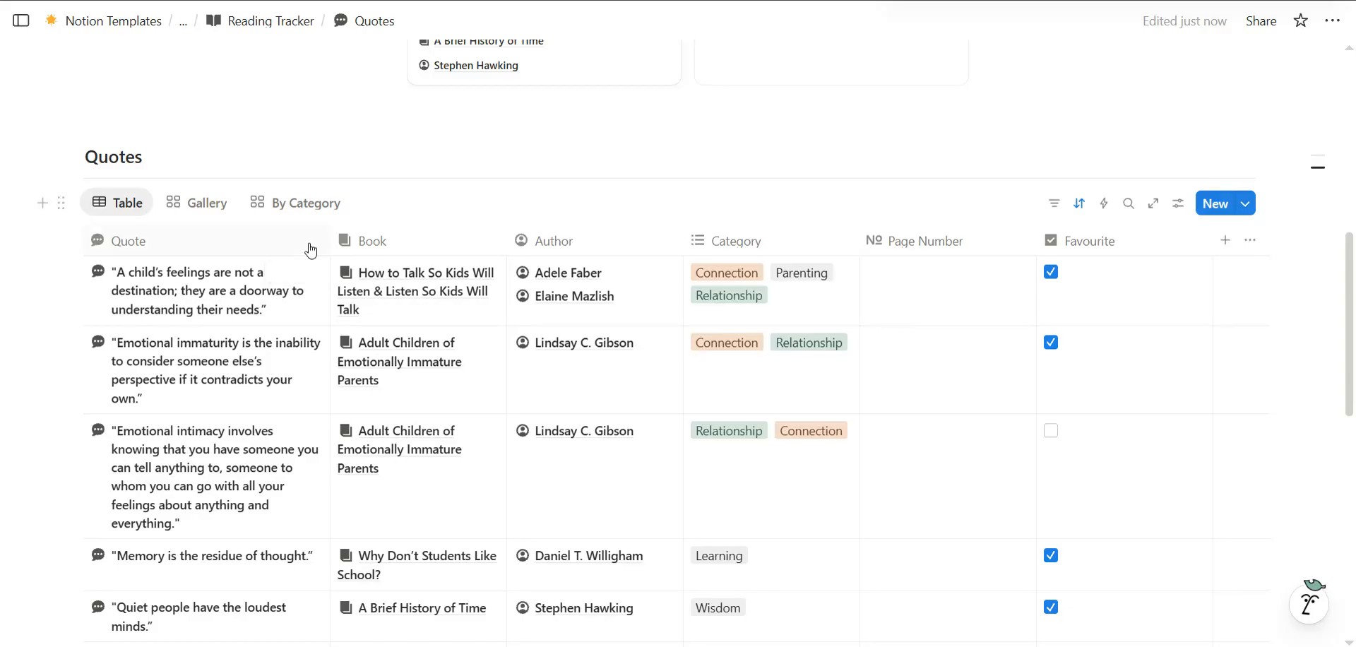
Browse the Quotes database in its Gallery view and its By Category view
{"action": "left_click", "coordinate": [209, 204]}
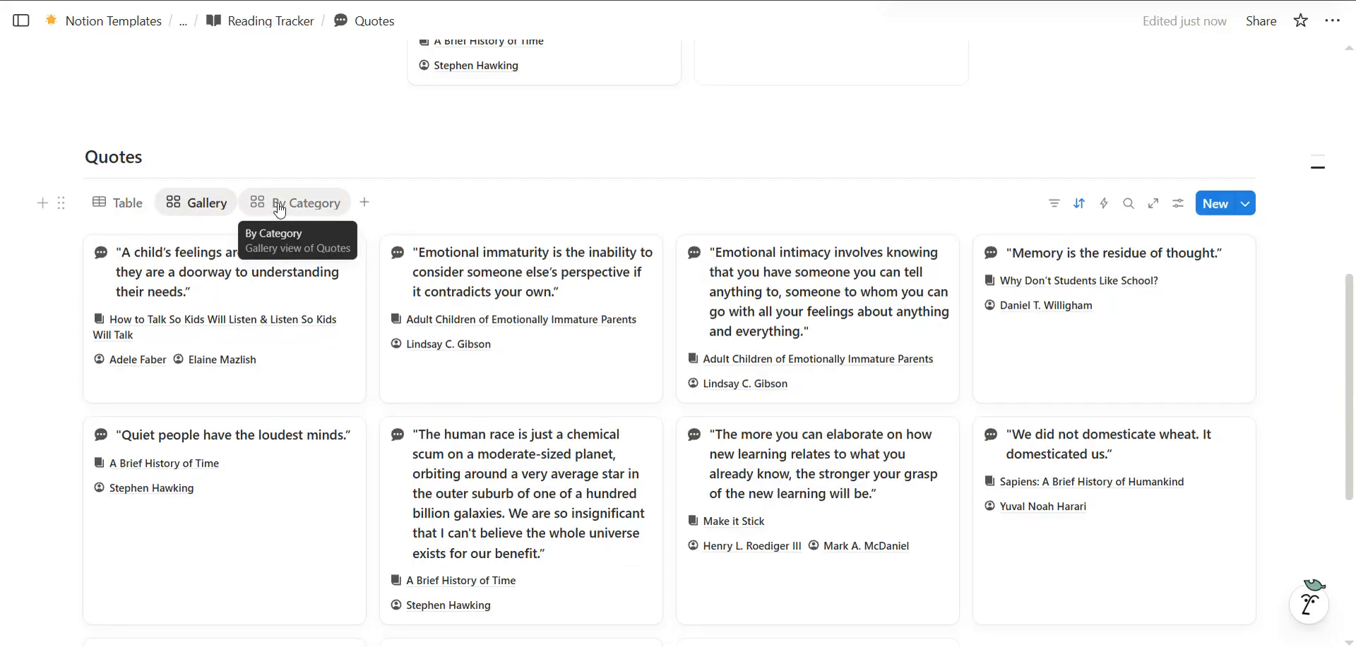
{"action": "scroll", "coordinate": [304, 385], "scroll_direction": "down", "scroll_amount": 3}
{"action": "scroll", "coordinate": [304, 384], "scroll_direction": "up", "scroll_amount": 2}
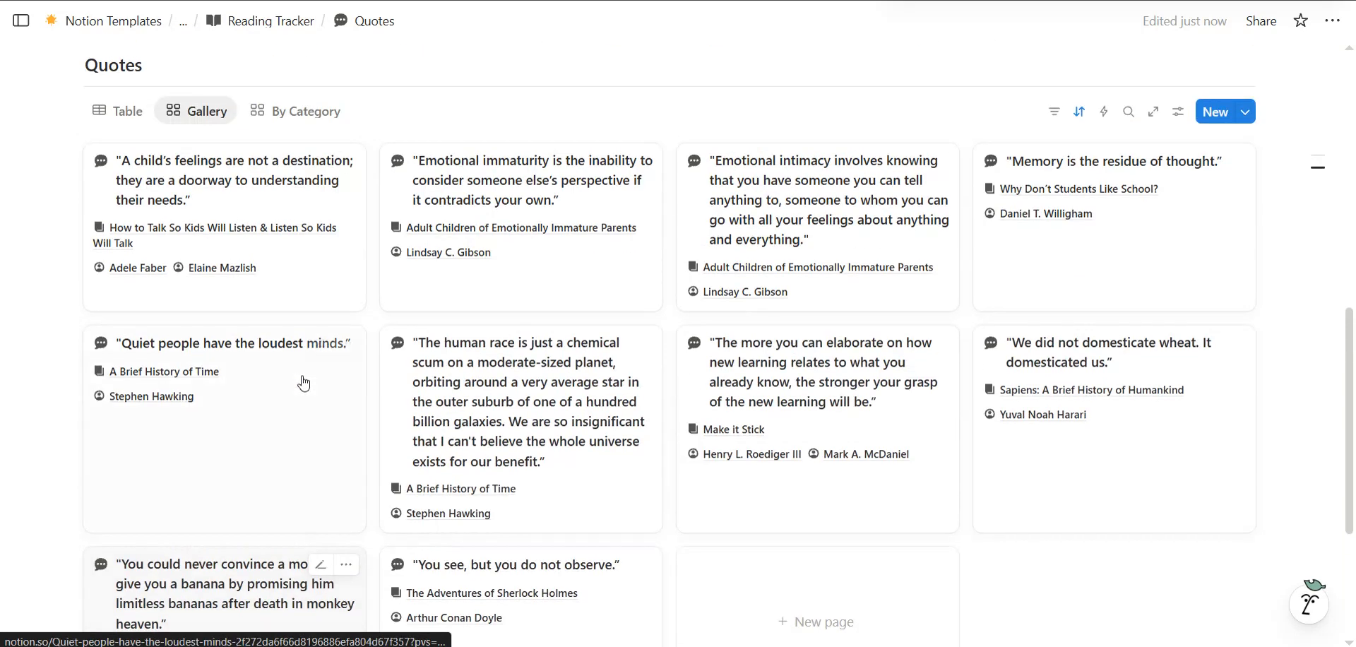
{"action": "left_click", "coordinate": [287, 113]}
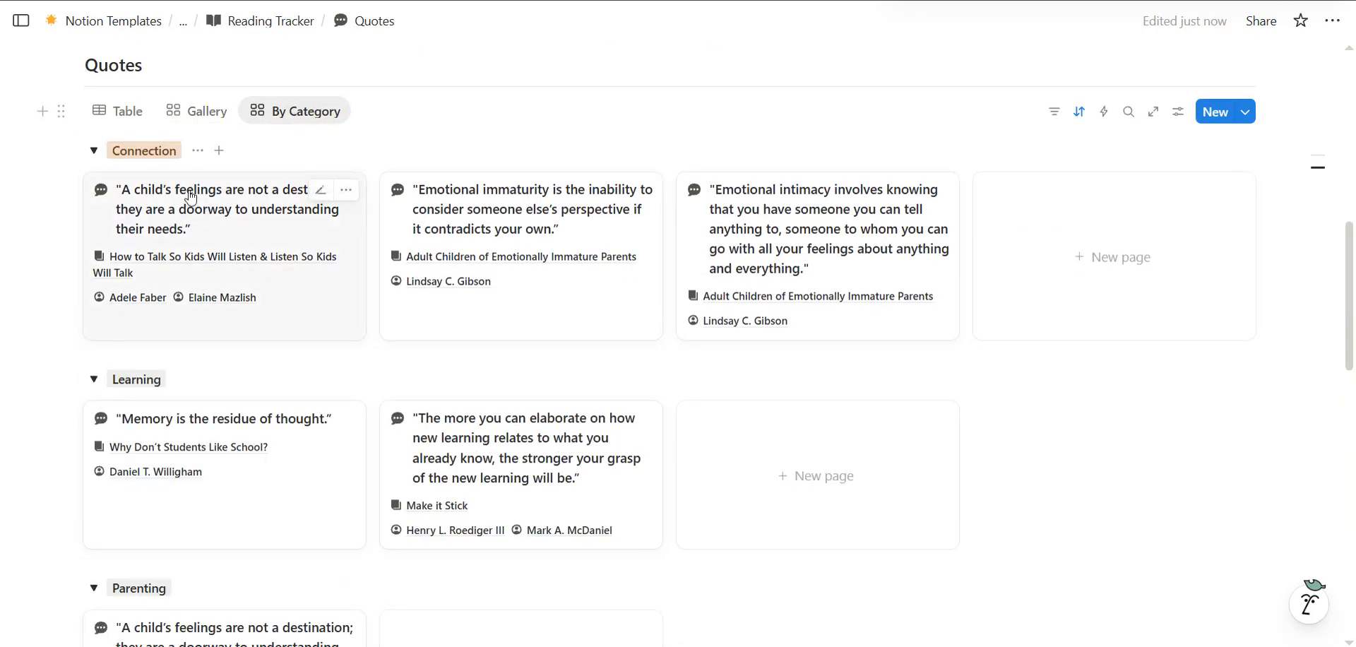
{"action": "scroll", "coordinate": [212, 389], "scroll_direction": "down", "scroll_amount": 1}
{"action": "scroll", "coordinate": [198, 351], "scroll_direction": "up", "scroll_amount": 8}
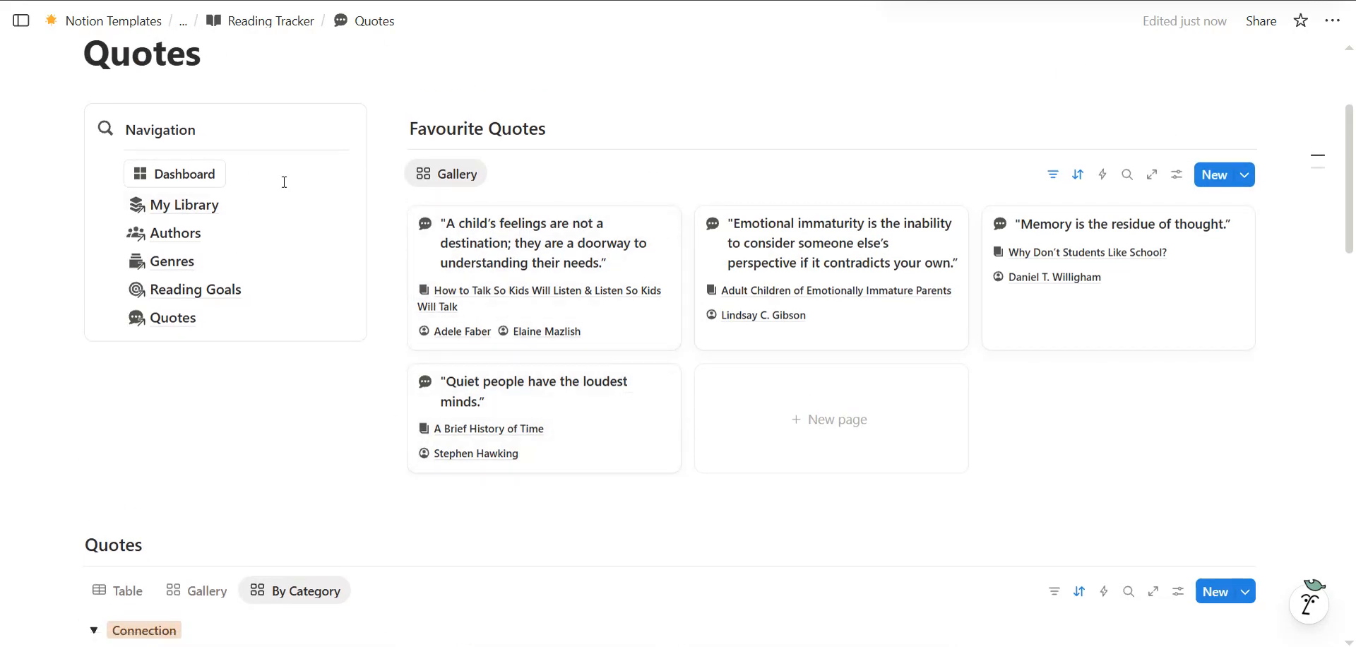
{"action": "scroll", "coordinate": [296, 233], "scroll_direction": "down", "scroll_amount": 1}
{"action": "scroll", "coordinate": [297, 248], "scroll_direction": "down", "scroll_amount": 1}
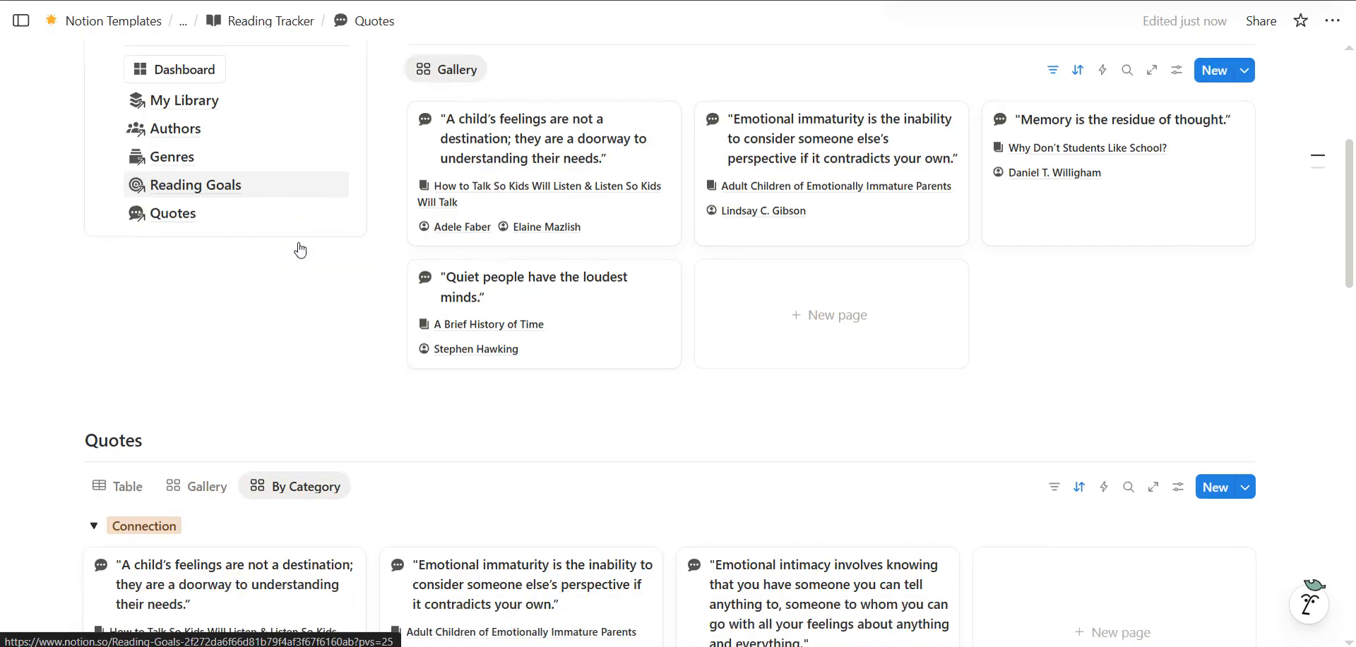
Return to the My Library page and glance over the favourite books and the Library table
{"action": "scroll", "coordinate": [212, 170], "scroll_direction": "up", "scroll_amount": 1}
{"action": "left_click", "coordinate": [186, 149]}
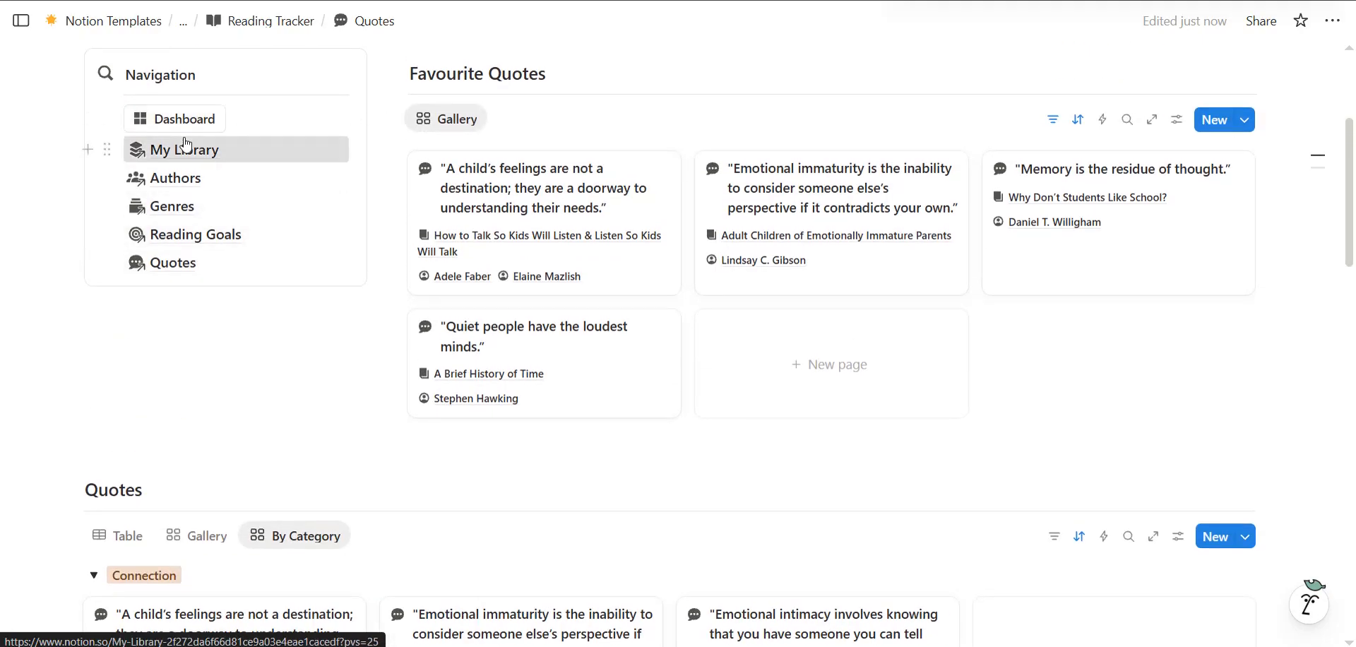
{"action": "scroll", "coordinate": [523, 283], "scroll_direction": "down", "scroll_amount": 10}
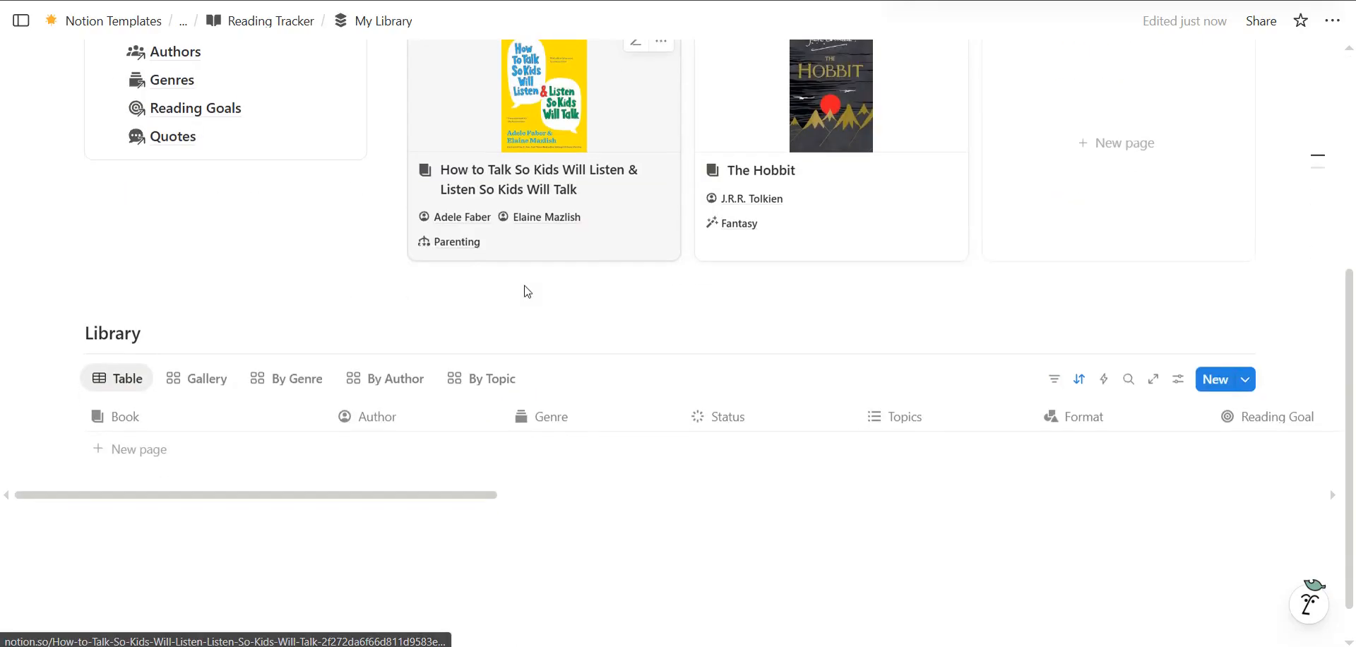
{"action": "scroll", "coordinate": [525, 290], "scroll_direction": "up", "scroll_amount": 10}
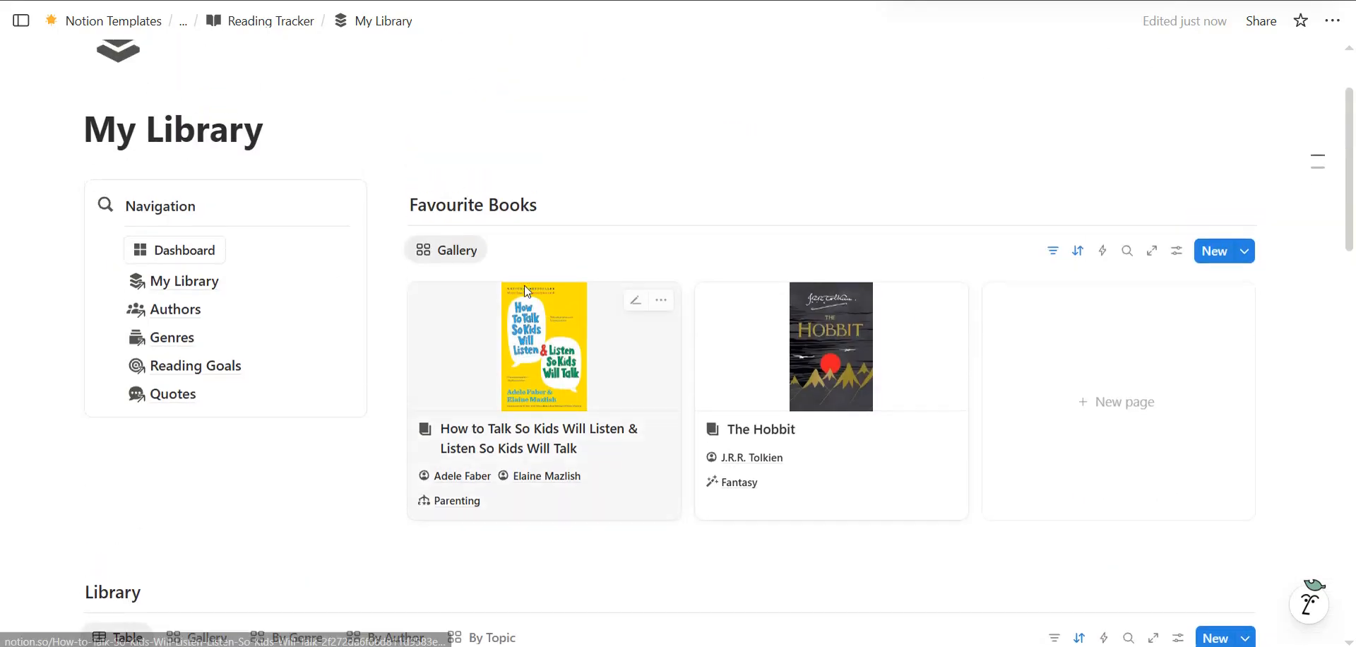
Go back to the Student Planner dashboard and open its Notes page to view the notebooks
{"action": "left_click", "coordinate": [183, 23]}
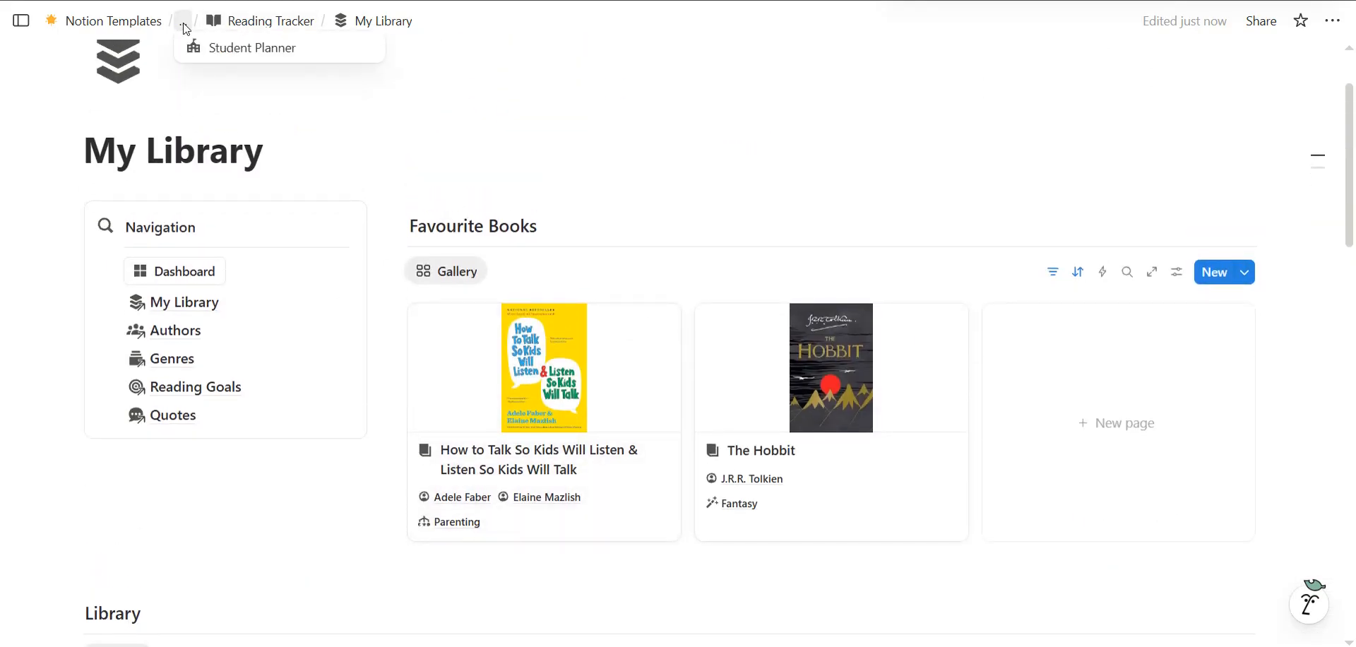
{"action": "left_click", "coordinate": [238, 49]}
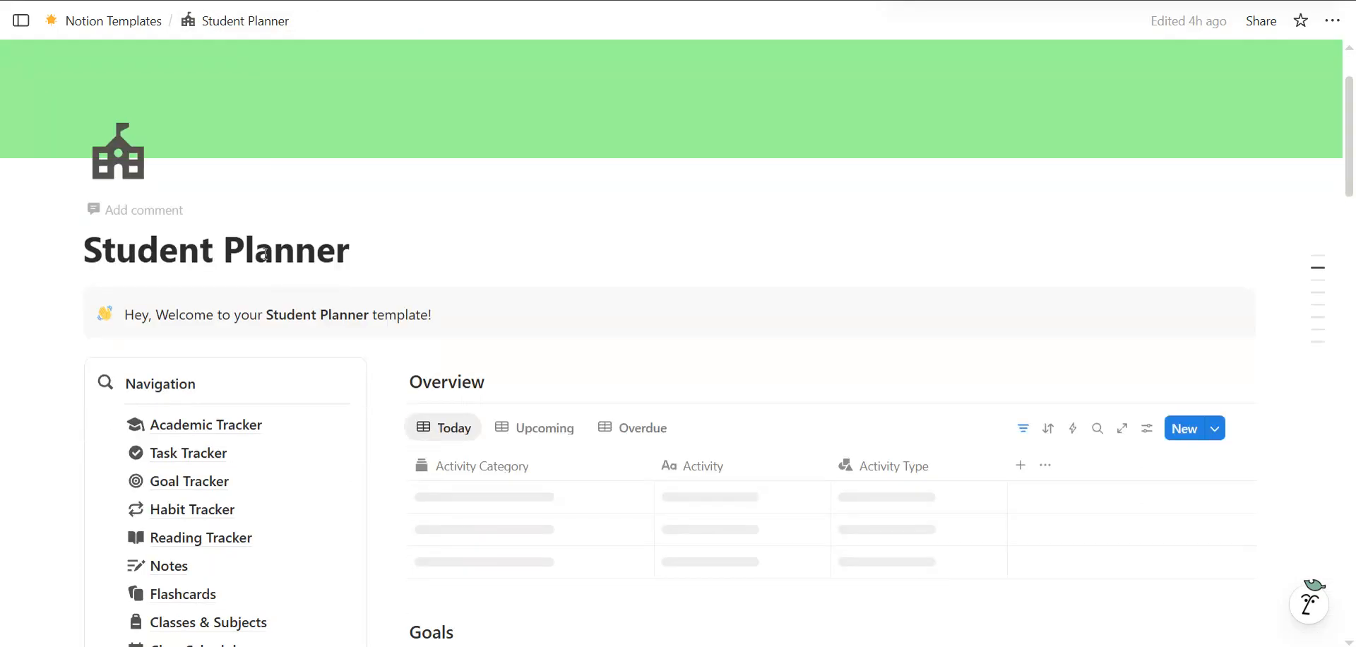
{"action": "scroll", "coordinate": [264, 254], "scroll_direction": "down", "scroll_amount": 5}
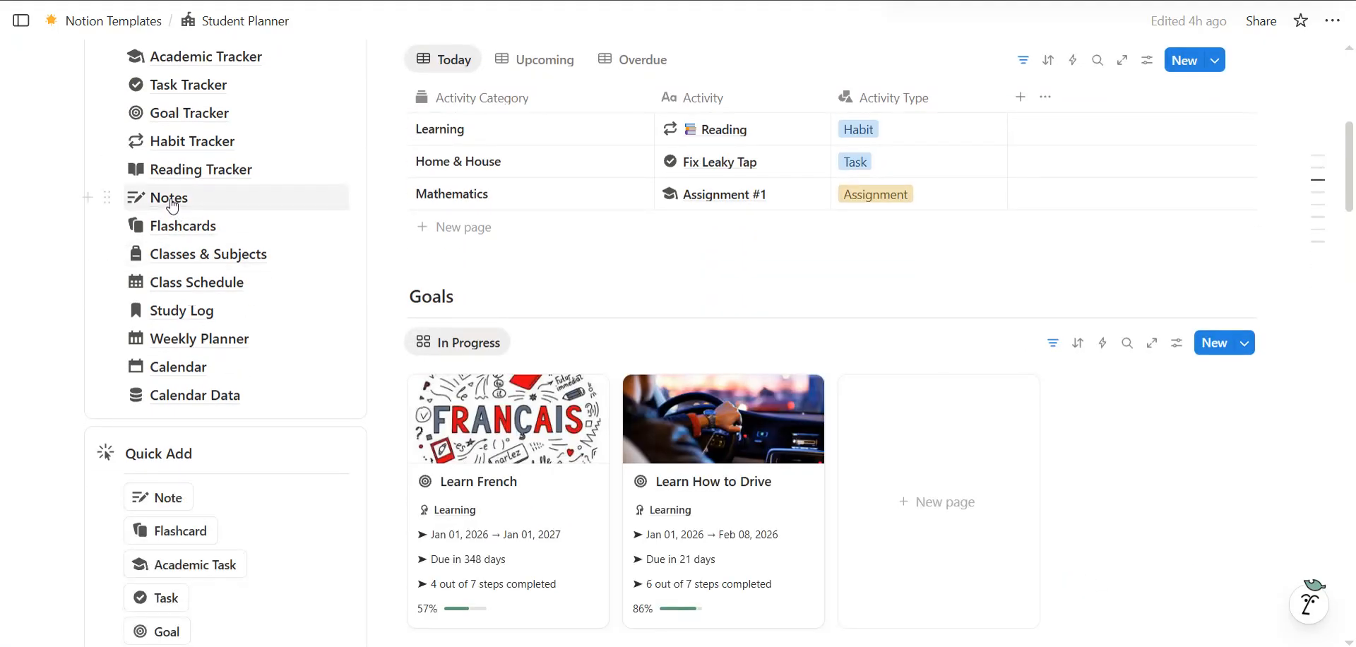
{"action": "left_click", "coordinate": [171, 201]}
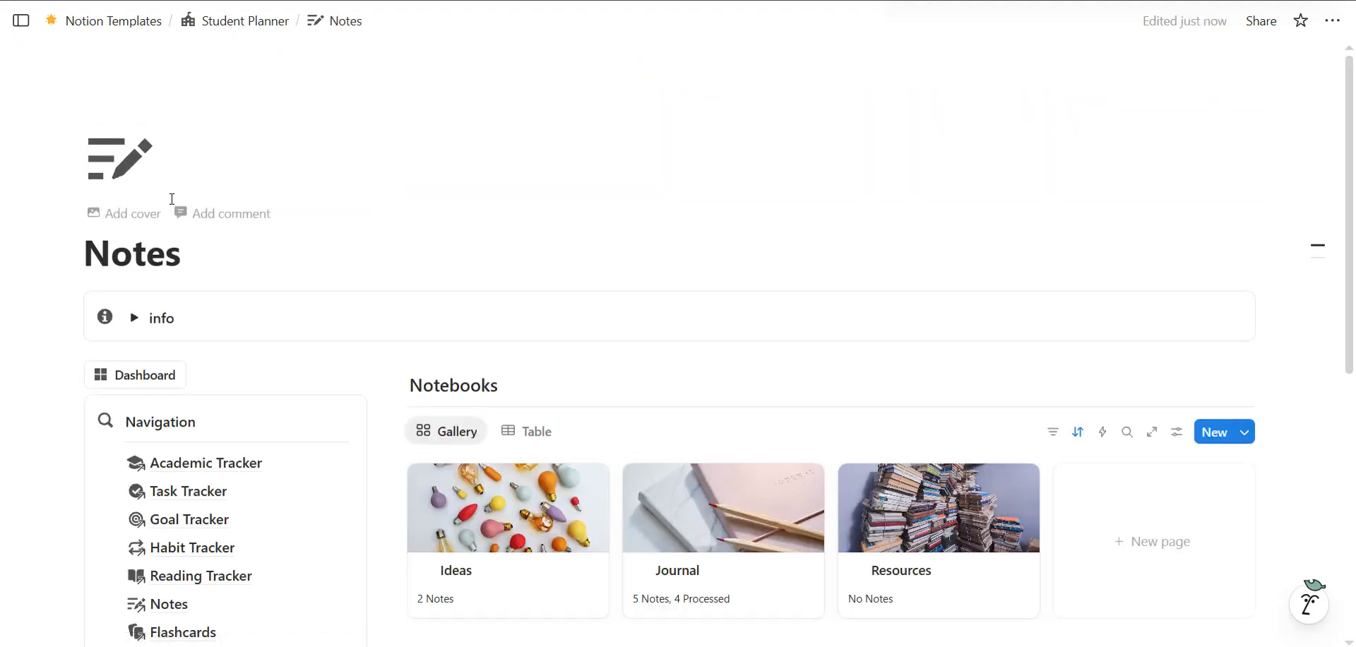
{"action": "scroll", "coordinate": [478, 291], "scroll_direction": "down", "scroll_amount": 3}
{"action": "scroll", "coordinate": [388, 251], "scroll_direction": "up", "scroll_amount": 2}
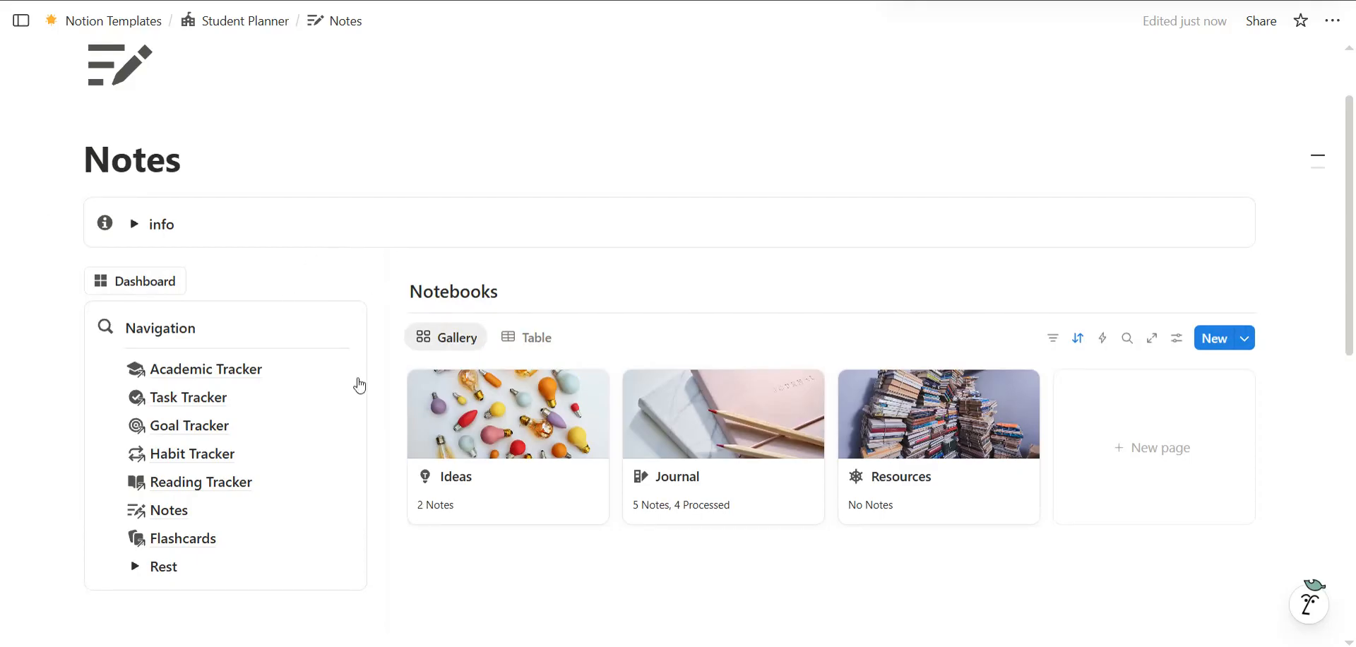
Switch the Notes database to its All view and look through the listed notes
{"action": "scroll", "coordinate": [470, 251], "scroll_direction": "down", "scroll_amount": 5}
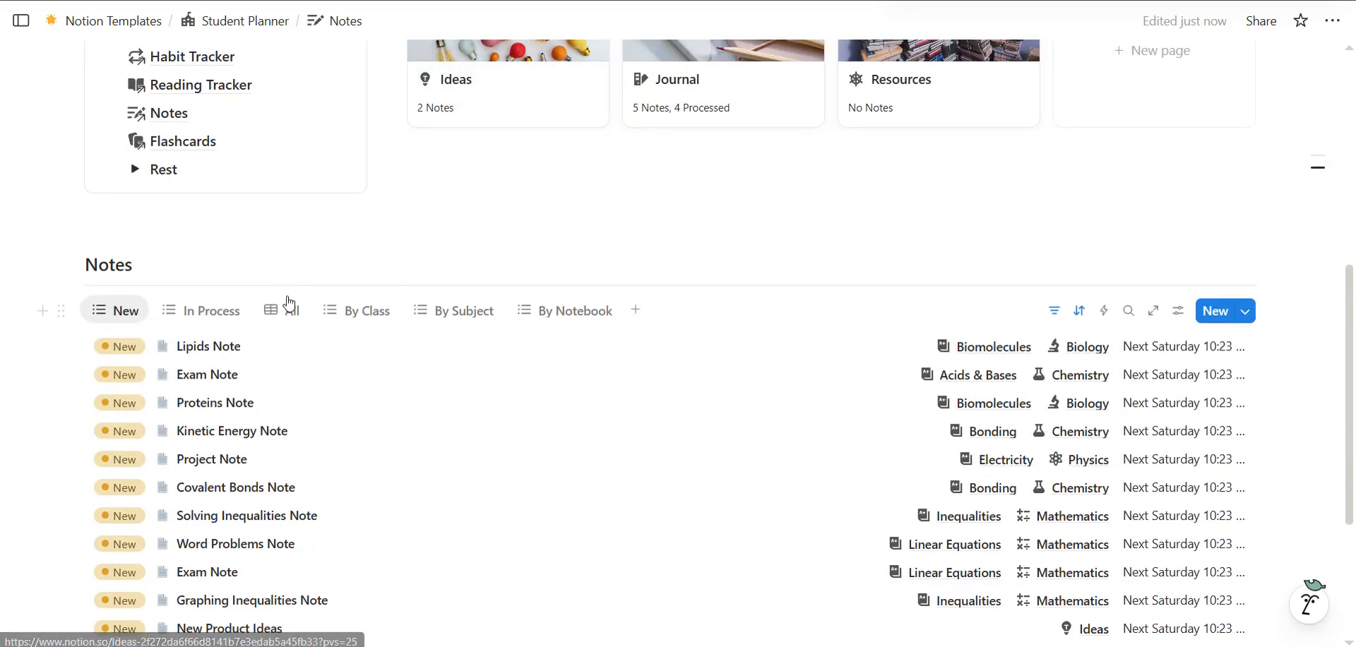
{"action": "left_click", "coordinate": [282, 309]}
{"action": "scroll", "coordinate": [281, 309], "scroll_direction": "down", "scroll_amount": 10}
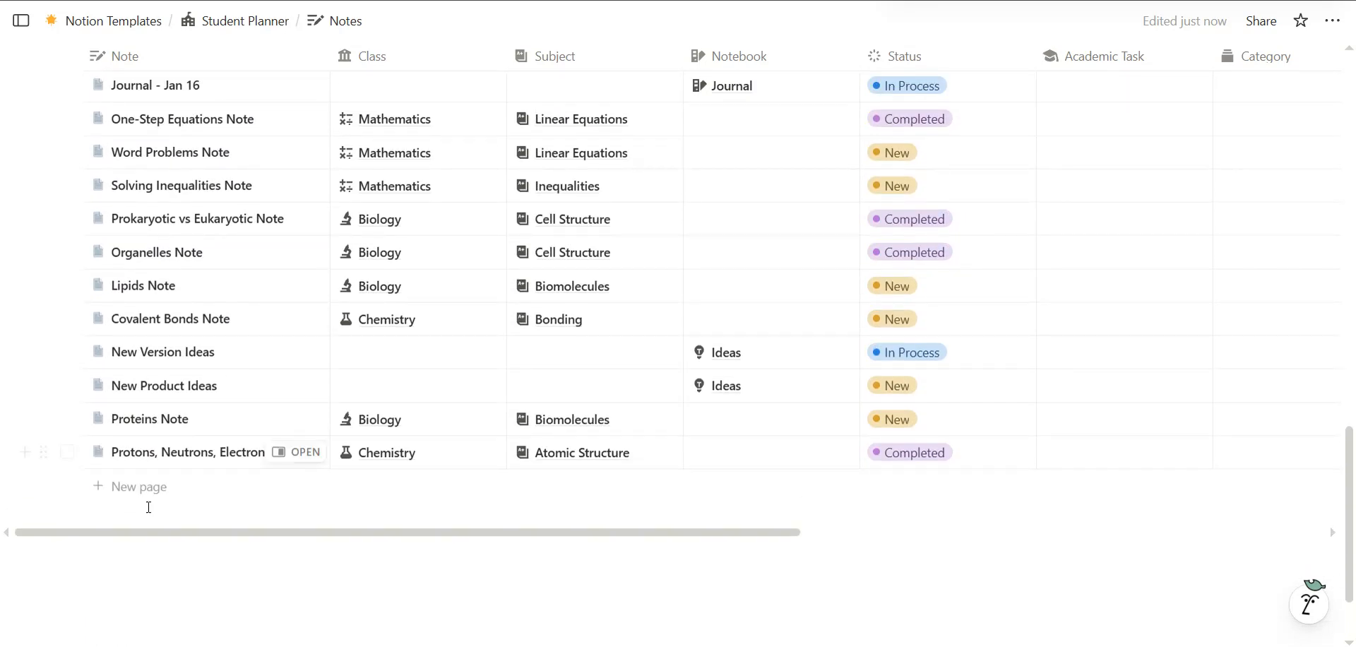
{"action": "scroll", "coordinate": [193, 469], "scroll_direction": "up", "scroll_amount": 1}
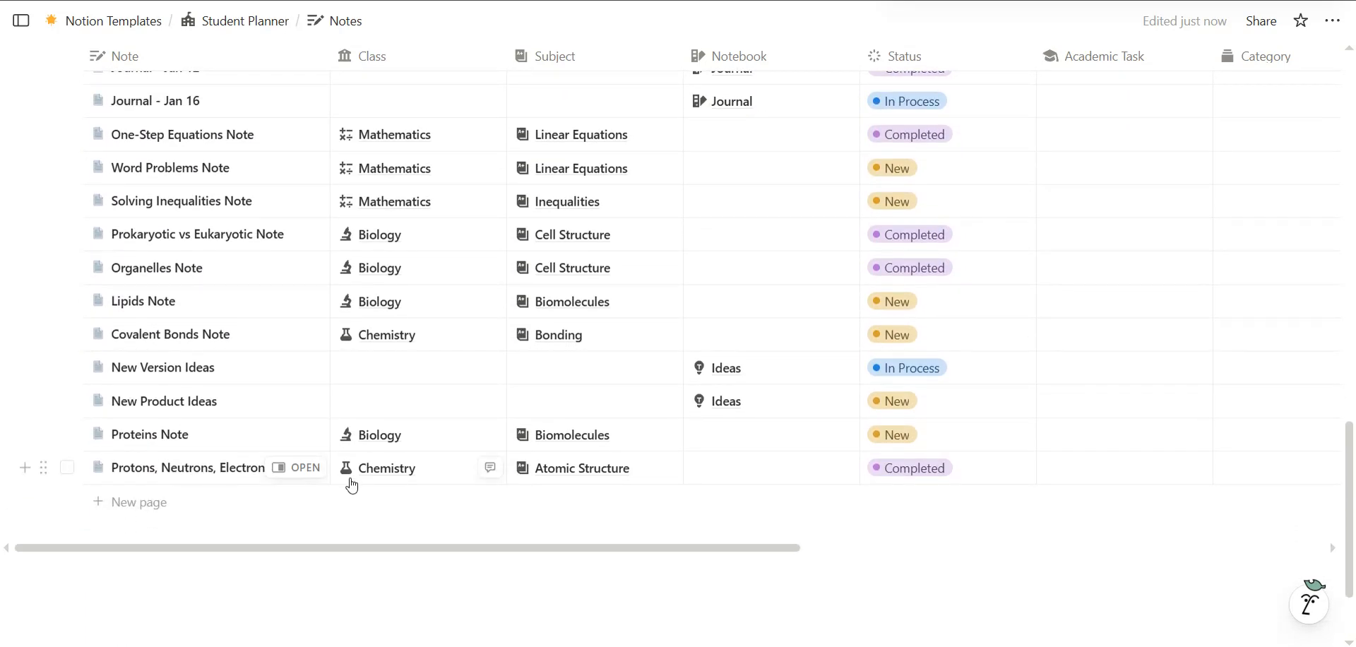
{"action": "scroll", "coordinate": [352, 484], "scroll_direction": "up", "scroll_amount": 12}
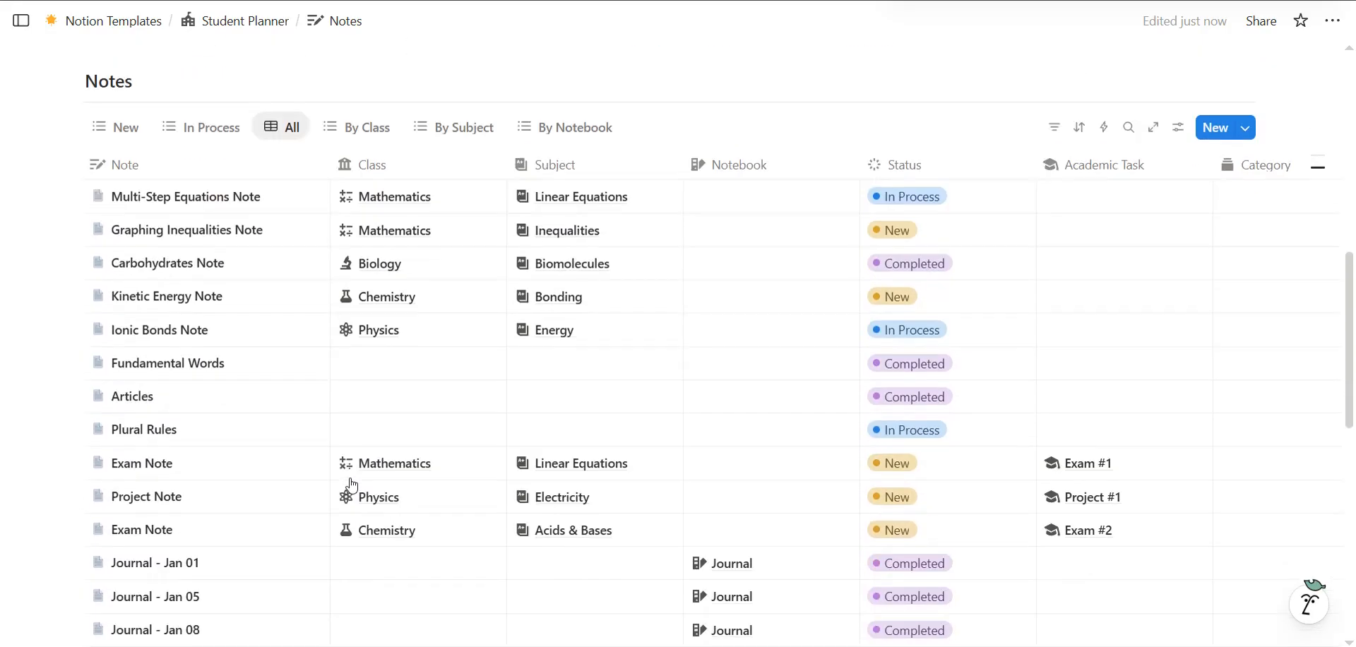
{"action": "scroll", "coordinate": [351, 485], "scroll_direction": "down", "scroll_amount": 1}
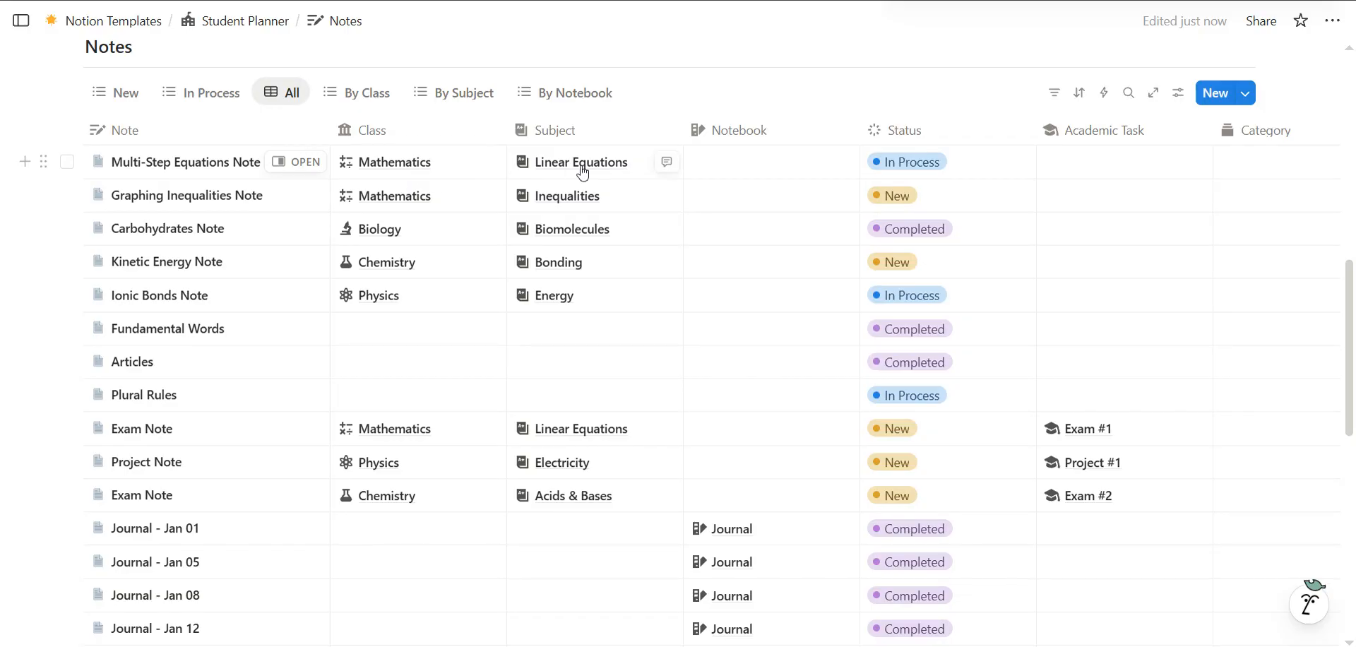
Review the notes table's remaining columns, from Academic Task, Category and Goal to Topics, Tags and URL
{"action": "scroll", "coordinate": [872, 157], "scroll_direction": "right", "scroll_amount": 5}
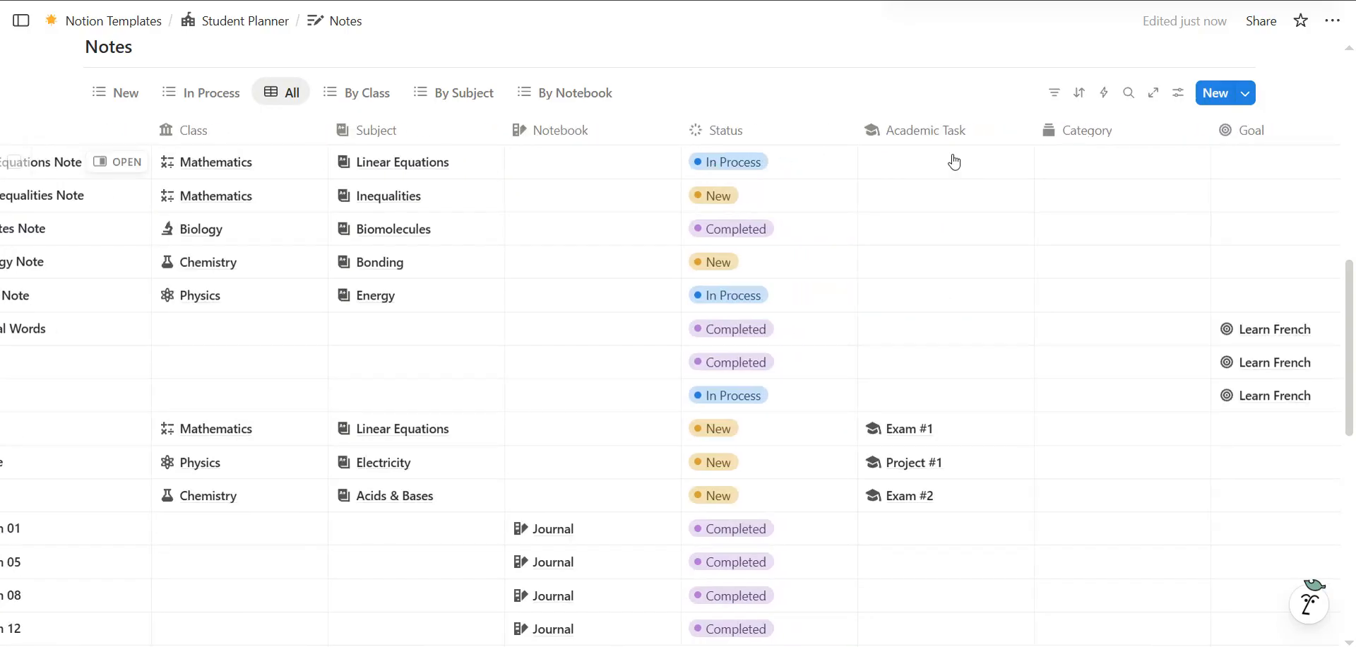
{"action": "scroll", "coordinate": [1079, 169], "scroll_direction": "right", "scroll_amount": 4}
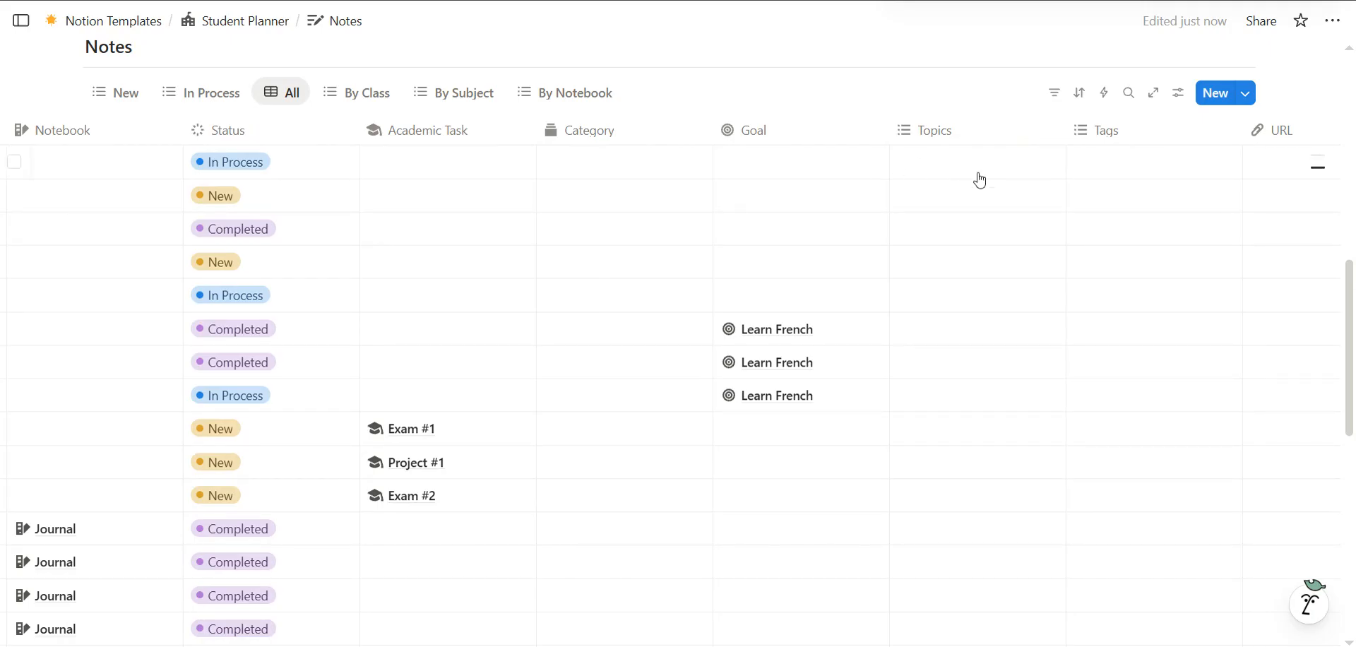
{"action": "scroll", "coordinate": [735, 266], "scroll_direction": "left", "scroll_amount": 8}
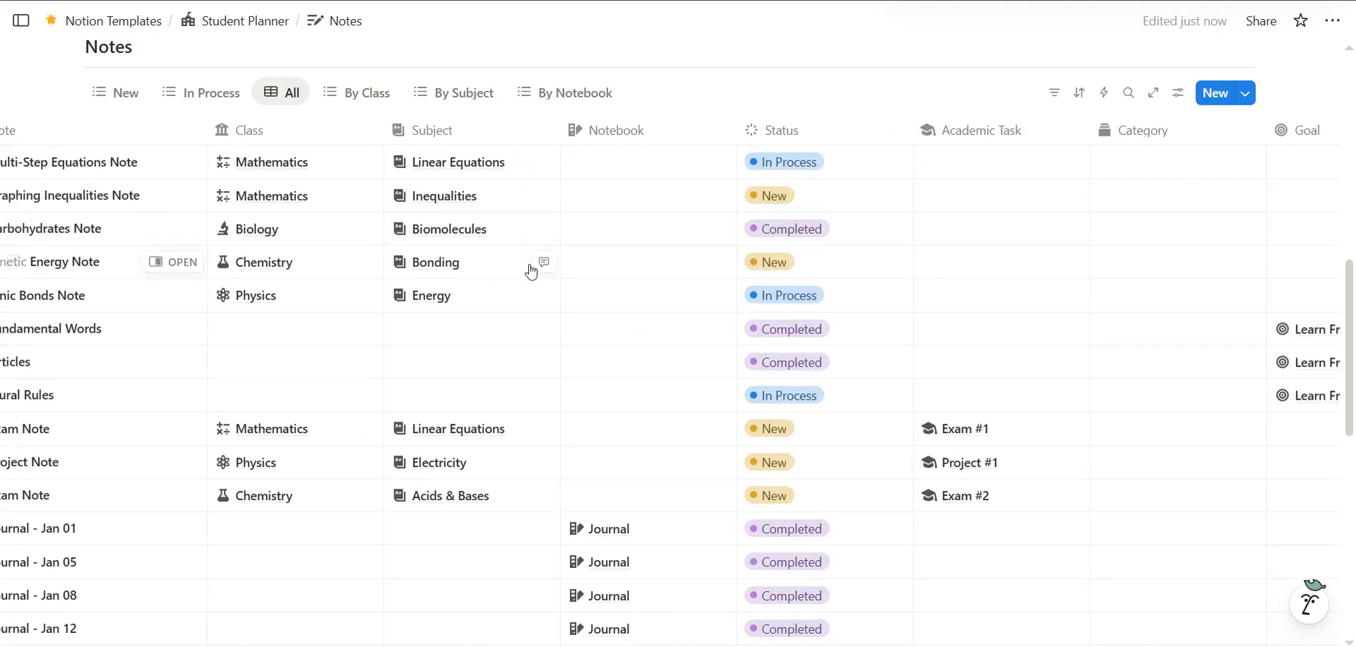
{"action": "scroll", "coordinate": [973, 206], "scroll_direction": "right", "scroll_amount": 3}
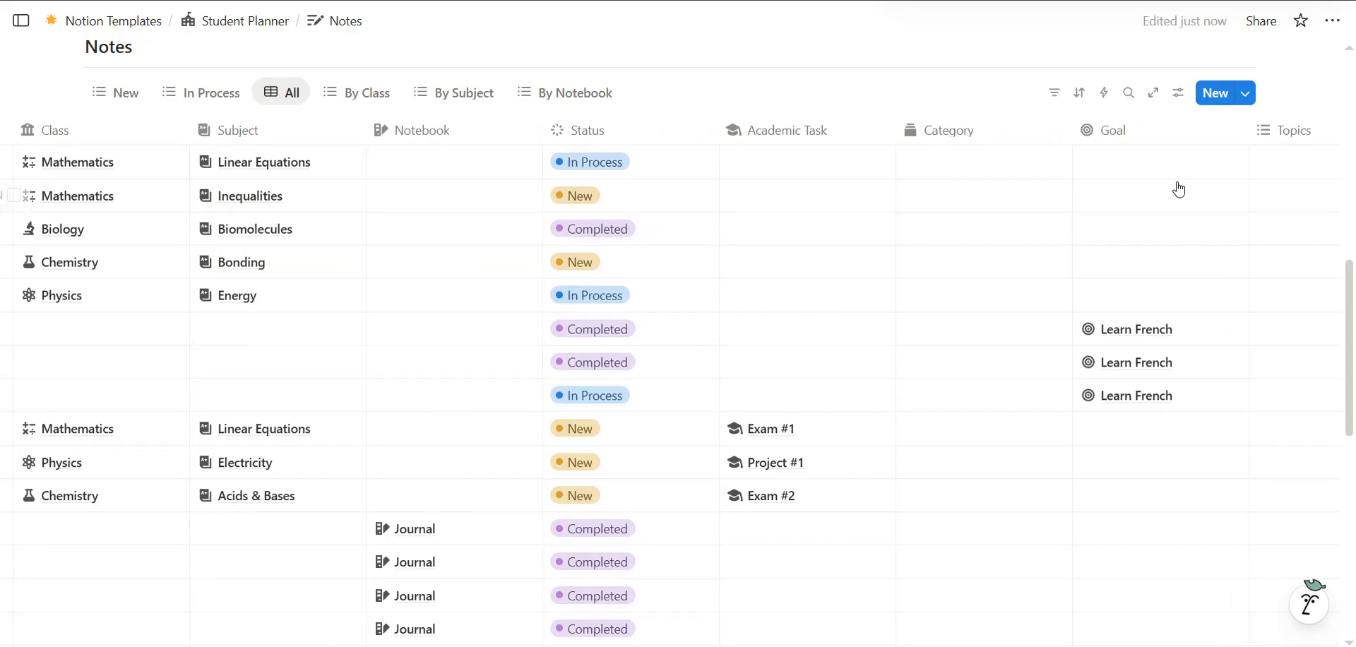
{"action": "scroll", "coordinate": [774, 290], "scroll_direction": "left", "scroll_amount": 4}
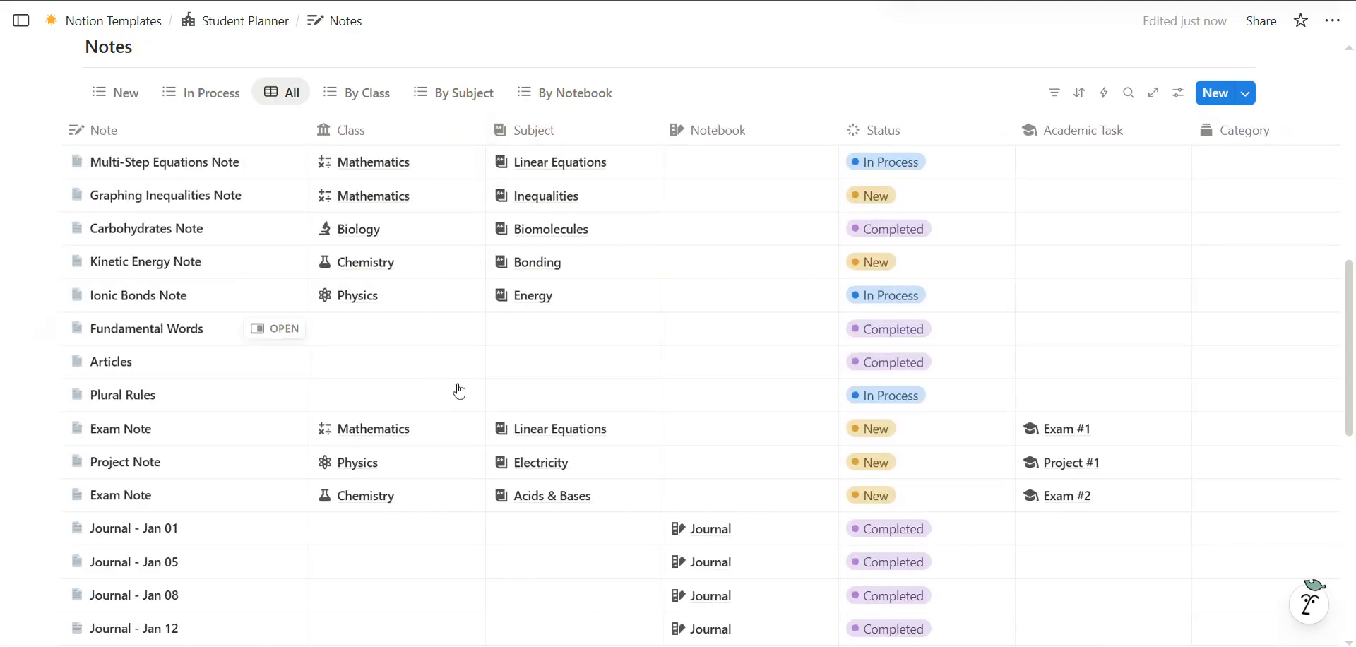
Open the Mathematics class page linked to its Exam Note, review the subjects, notes and flashcards sections, and close it
{"action": "scroll", "coordinate": [1056, 415], "scroll_direction": "down", "scroll_amount": 2}
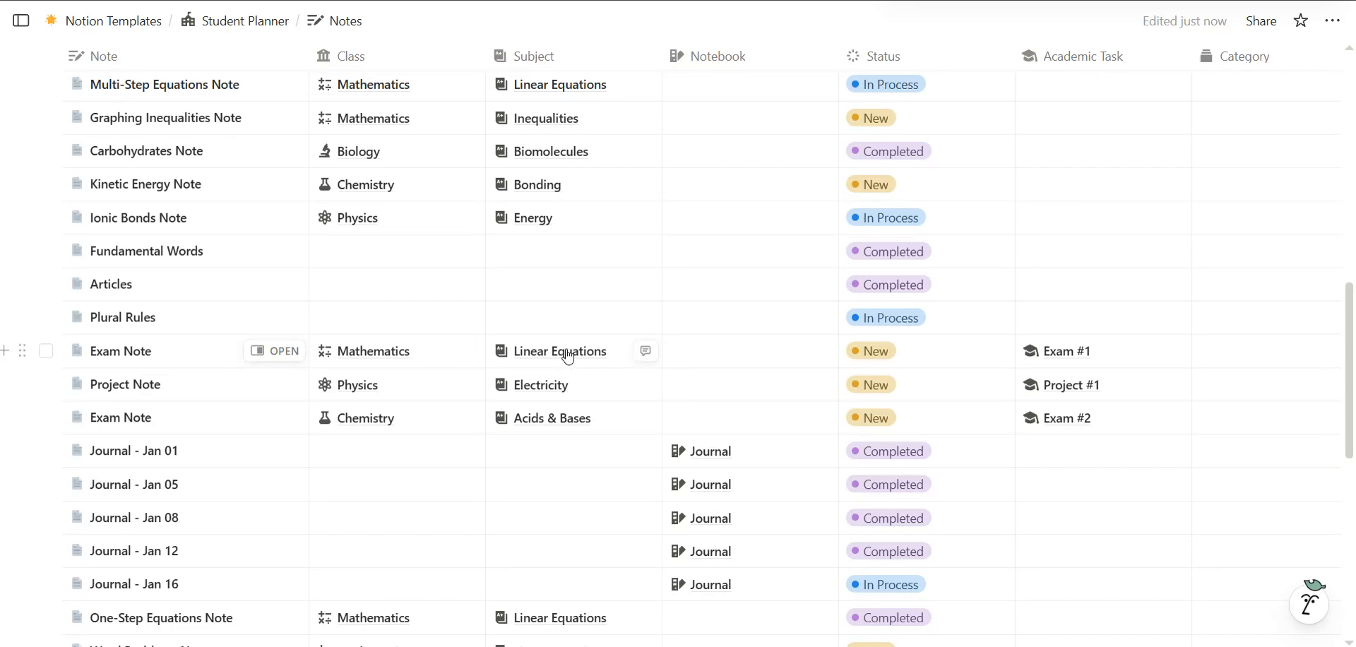
{"action": "left_click", "coordinate": [366, 357]}
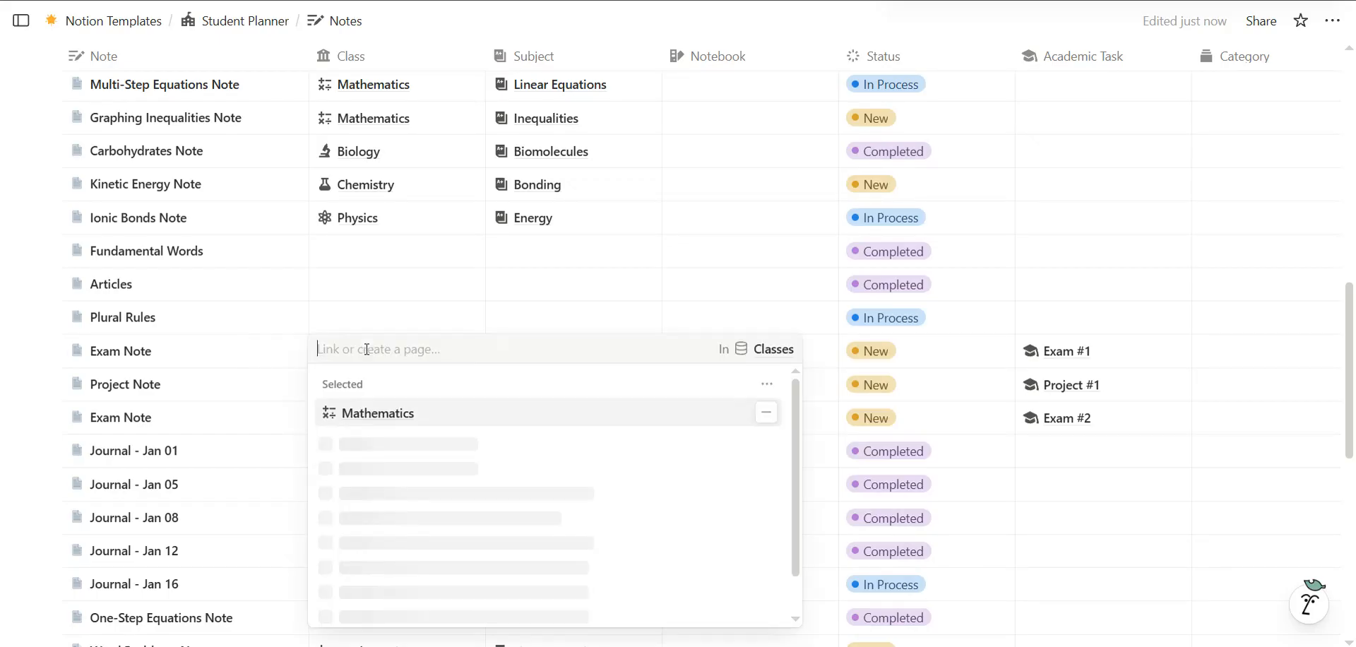
{"action": "left_click", "coordinate": [364, 416]}
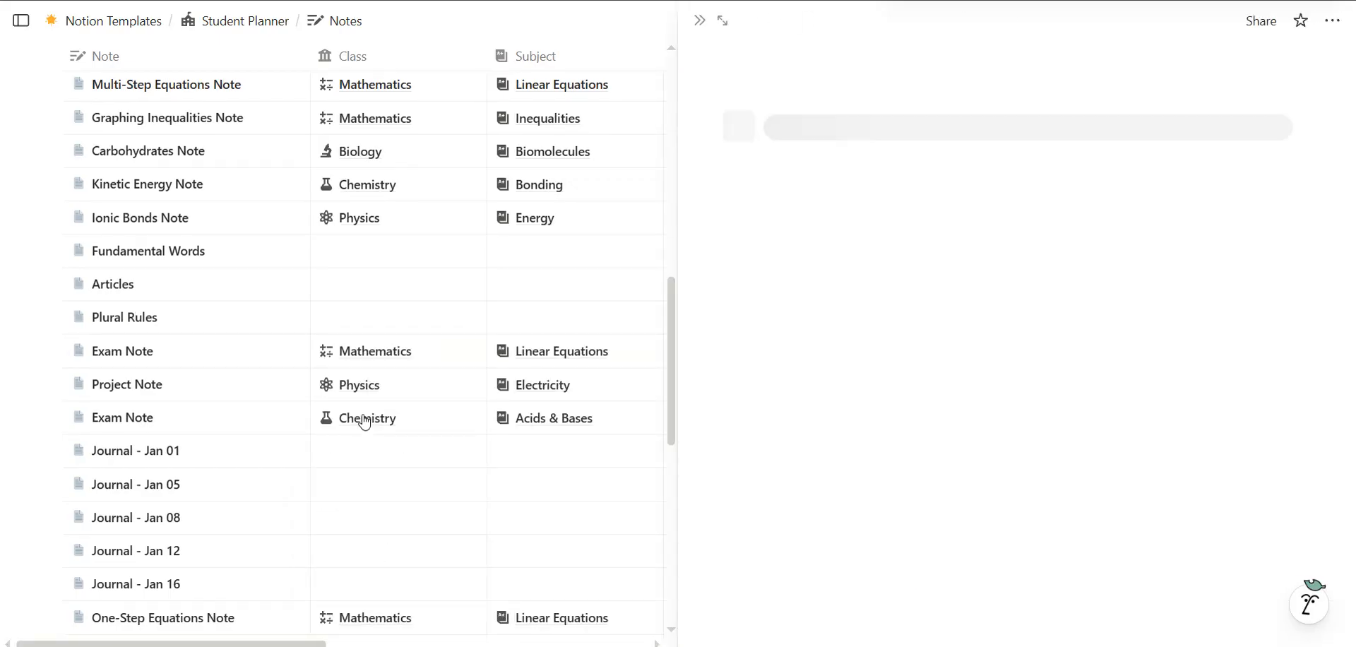
{"action": "scroll", "coordinate": [869, 380], "scroll_direction": "down", "scroll_amount": 5}
{"action": "scroll", "coordinate": [869, 380], "scroll_direction": "down", "scroll_amount": 10}
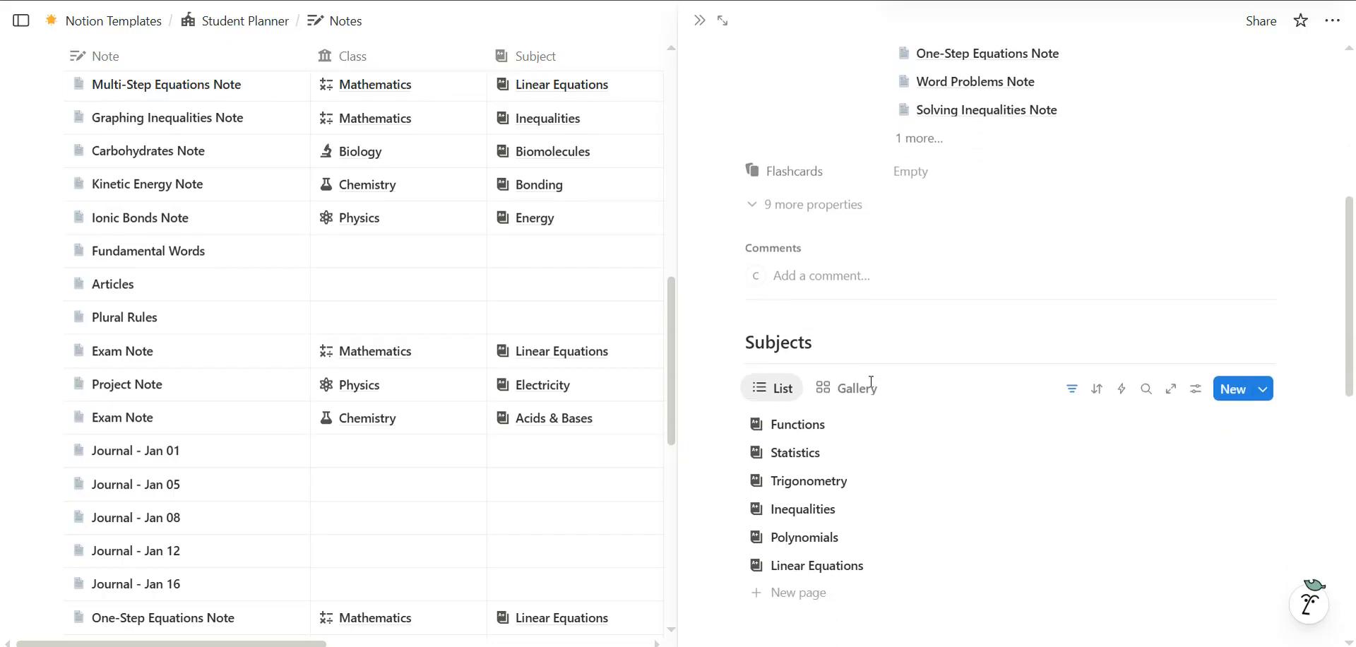
{"action": "scroll", "coordinate": [873, 386], "scroll_direction": "down", "scroll_amount": 2}
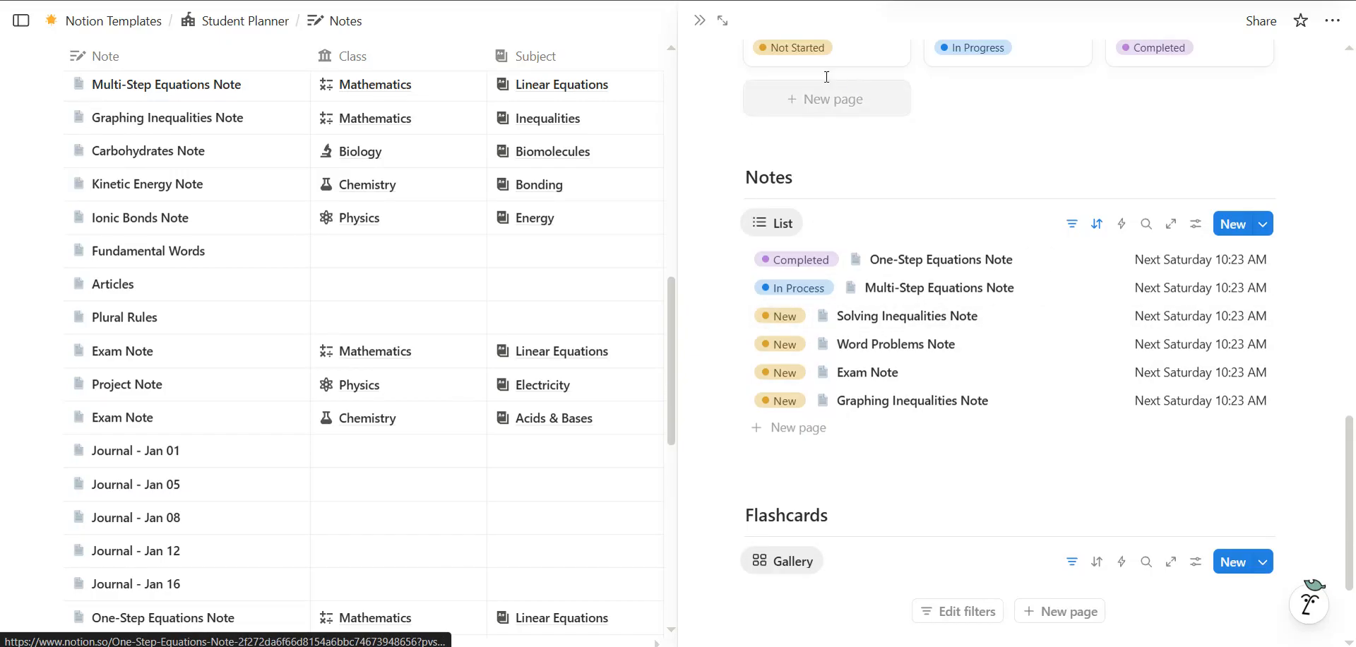
{"action": "left_click", "coordinate": [709, 28]}
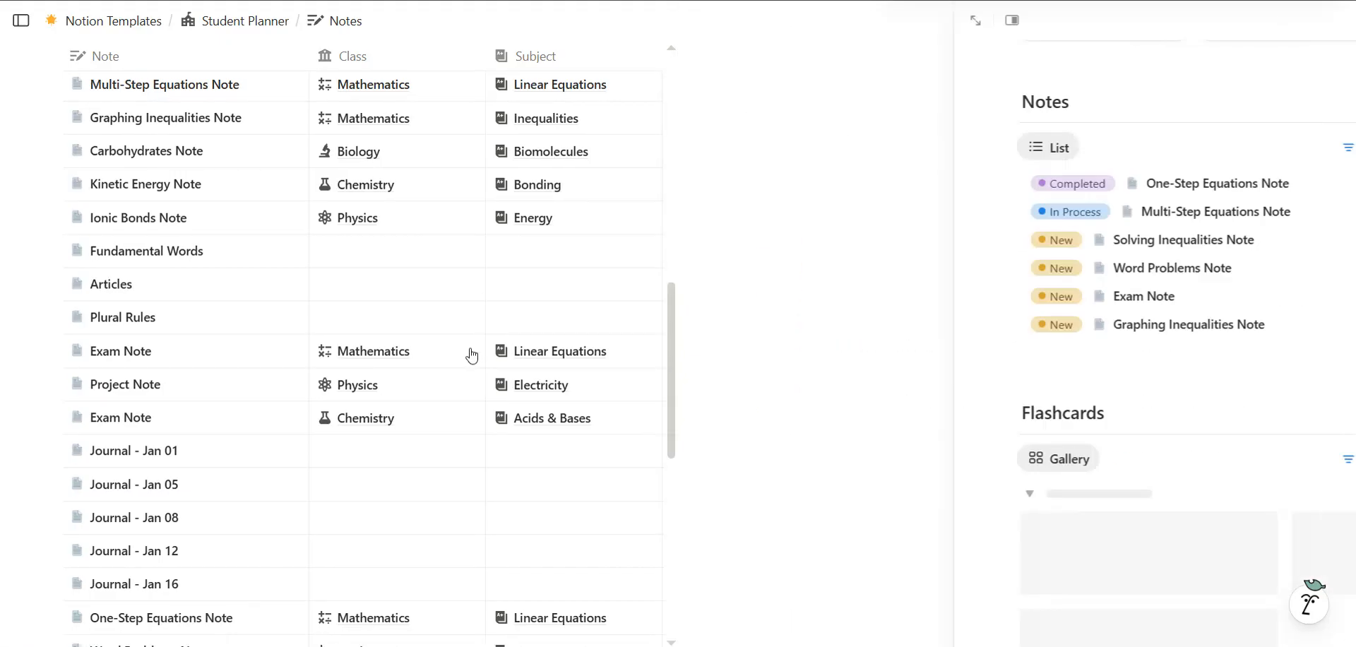
Add a new note named "Name of the Note" at the end of the notes table
{"action": "scroll", "coordinate": [469, 353], "scroll_direction": "down", "scroll_amount": 10}
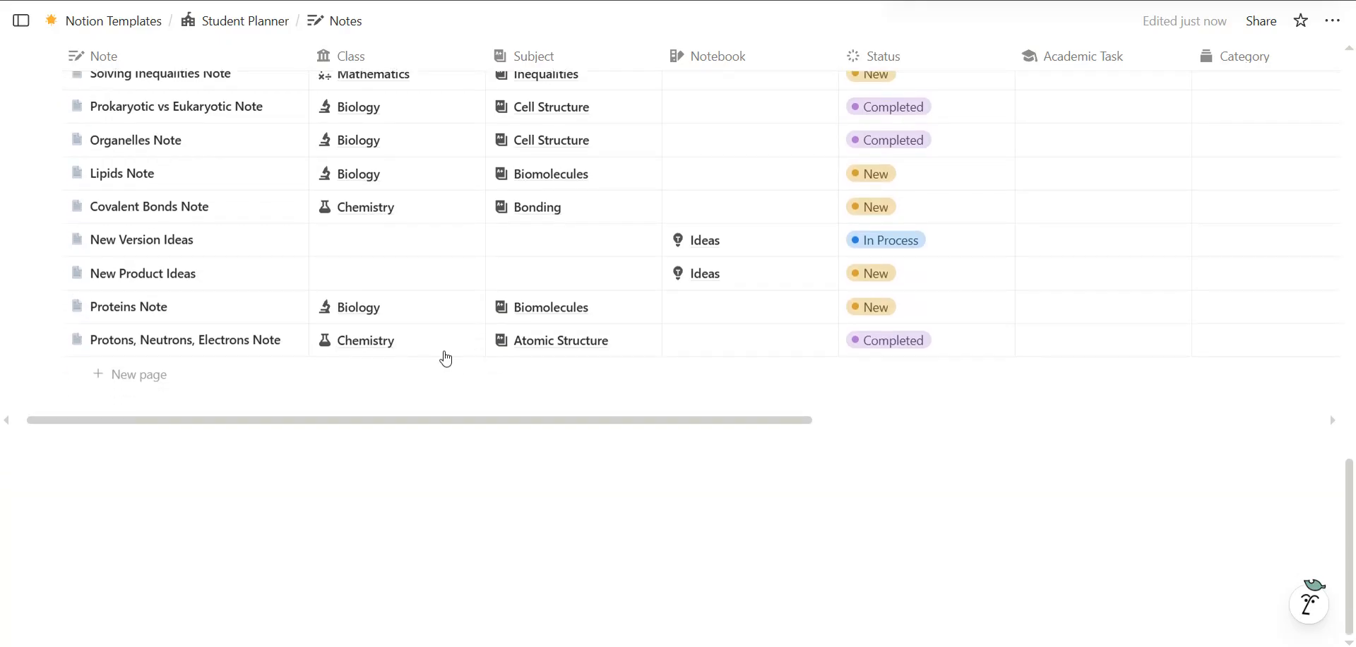
{"action": "left_click", "coordinate": [146, 375]}
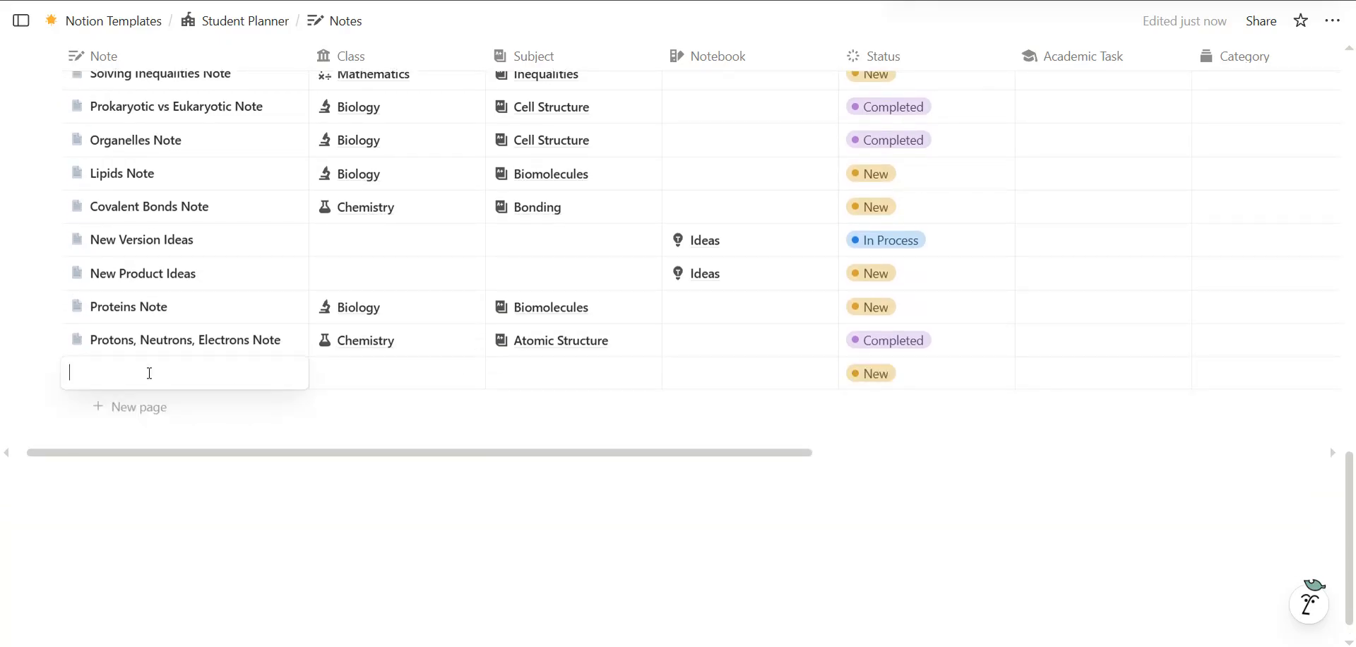
{"action": "type", "text": "Name of the"}
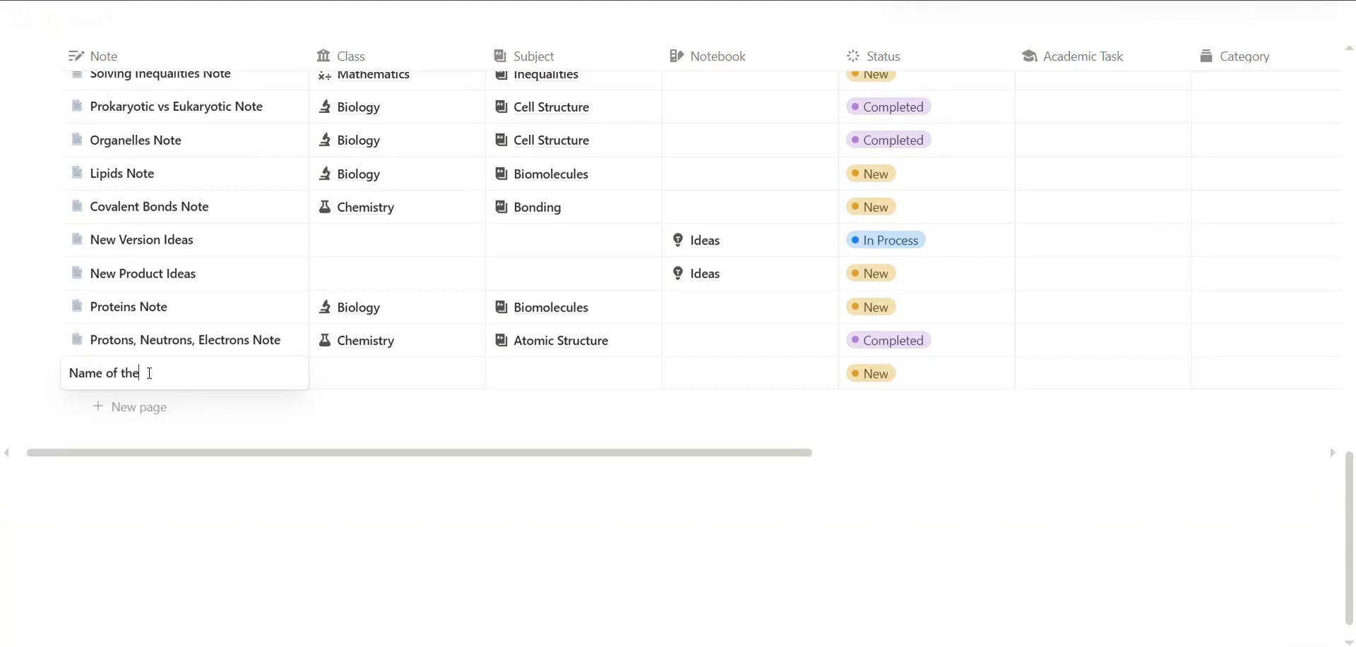
{"action": "type", "text": " Note"}
{"action": "key", "text": "Tab"}
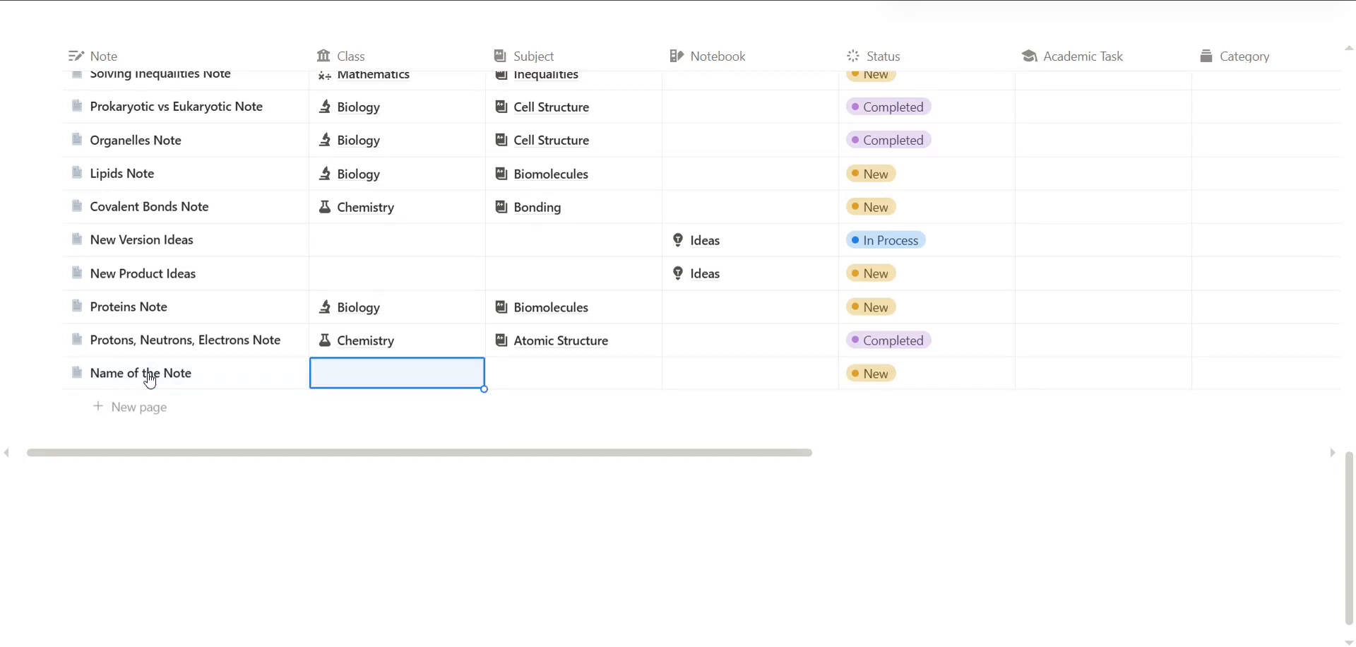
Check the classes available to link to the new note, and go over its Subject and Notebook fields without linking anything
{"action": "left_click", "coordinate": [380, 382]}
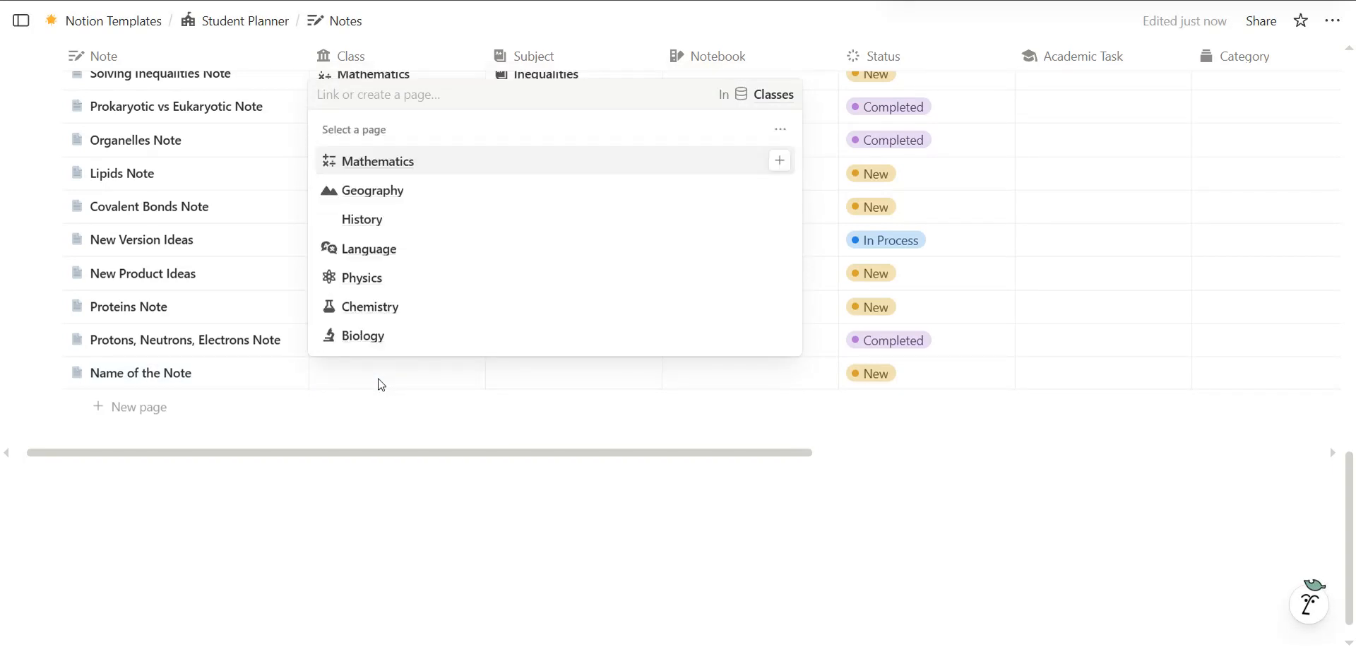
{"action": "key", "text": "Escape"}
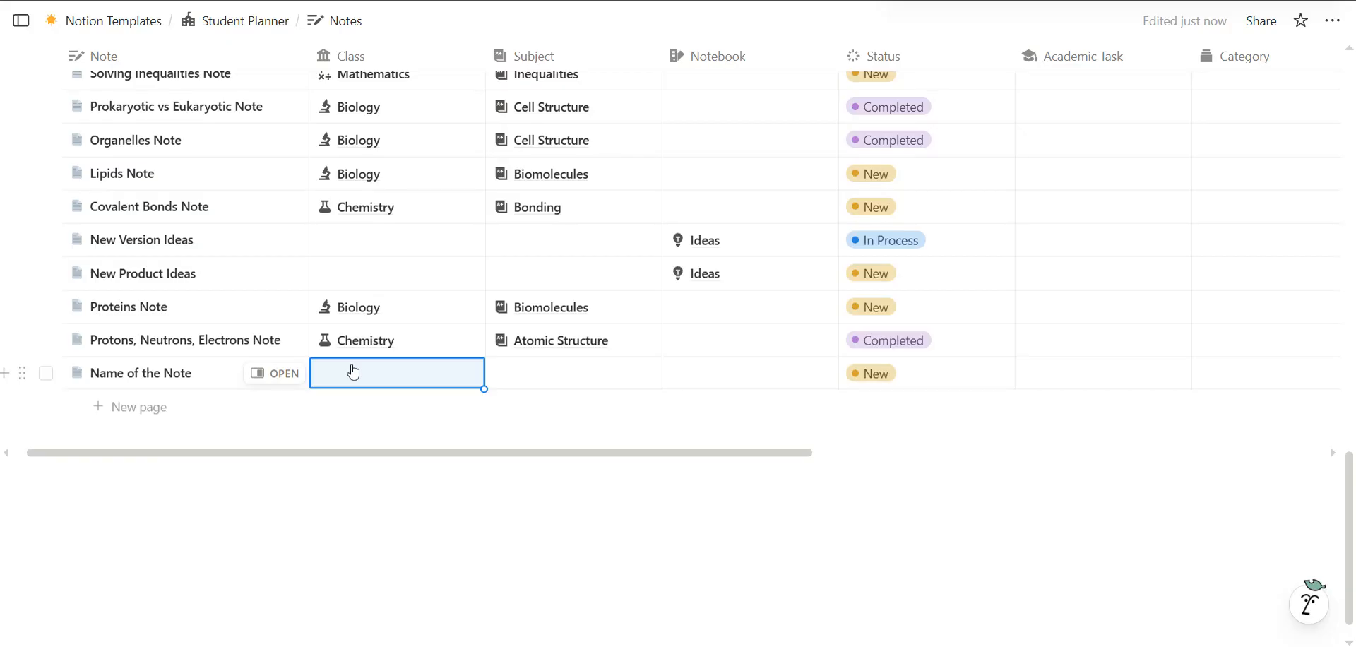
{"action": "key", "text": "Right"}
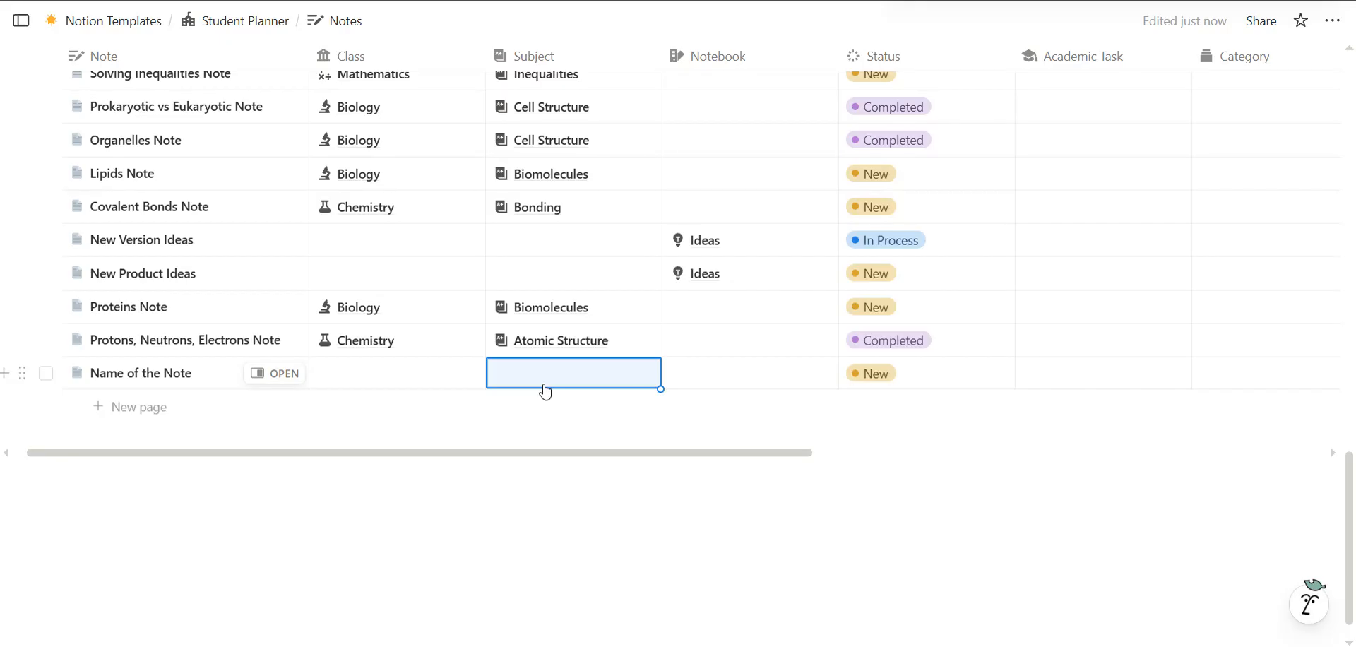
{"action": "key", "text": "Right"}
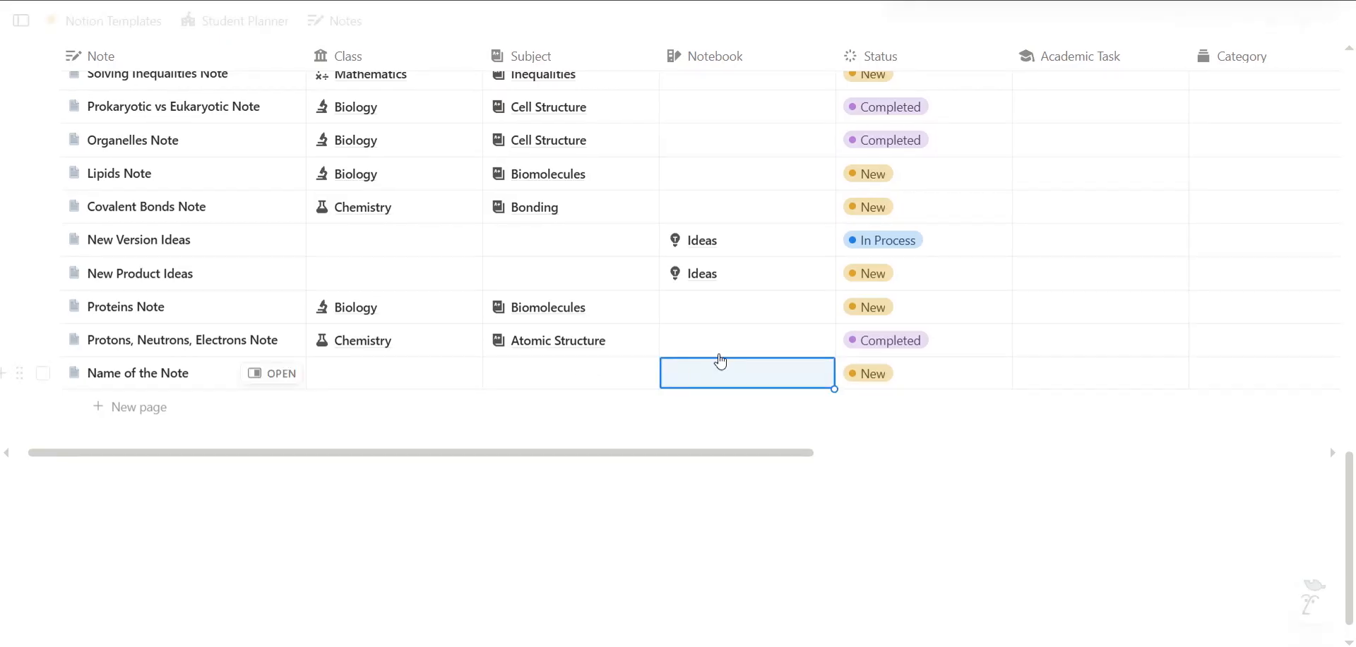
{"action": "scroll", "coordinate": [720, 374], "scroll_direction": "right", "scroll_amount": 1}
{"action": "scroll", "coordinate": [727, 381], "scroll_direction": "up", "scroll_amount": 1}
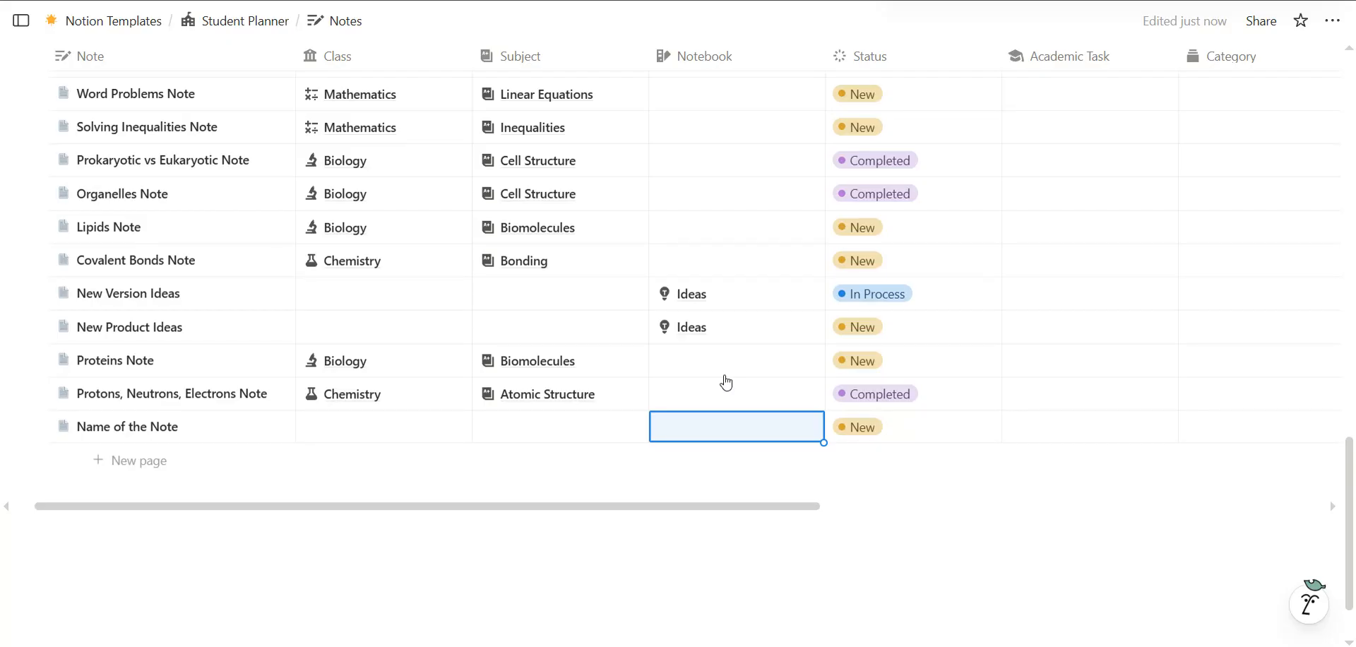
Go over the new note's Academic Task and Category fields and view the goals available to link, without choosing any
{"action": "scroll", "coordinate": [725, 381], "scroll_direction": "right", "scroll_amount": 4}
{"action": "left_click", "coordinate": [787, 440]}
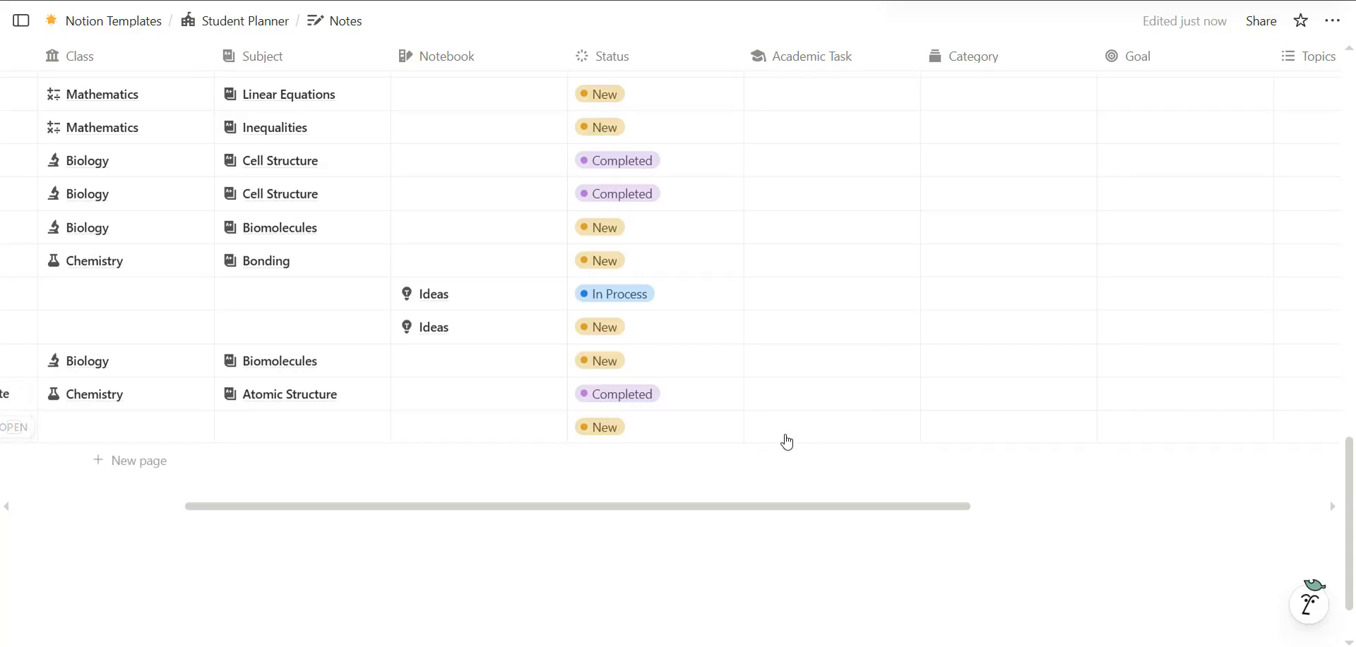
{"action": "key", "text": "Escape"}
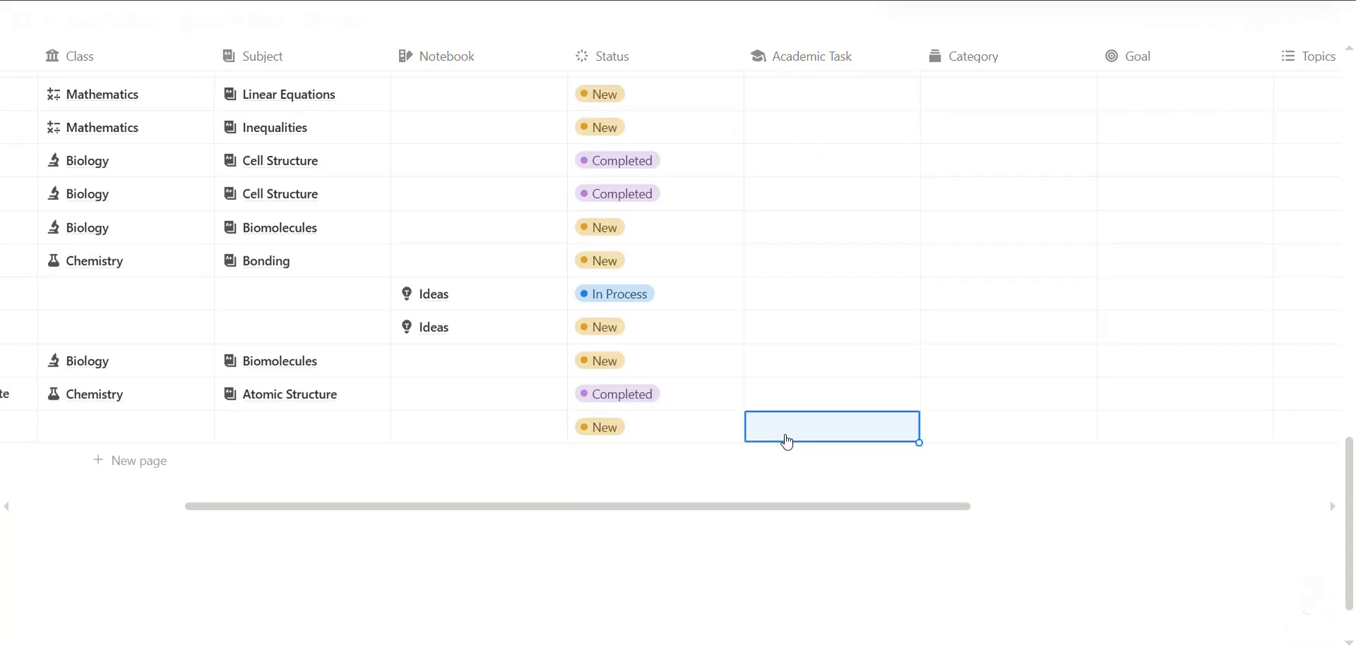
{"action": "scroll", "coordinate": [786, 440], "scroll_direction": "right", "scroll_amount": 1}
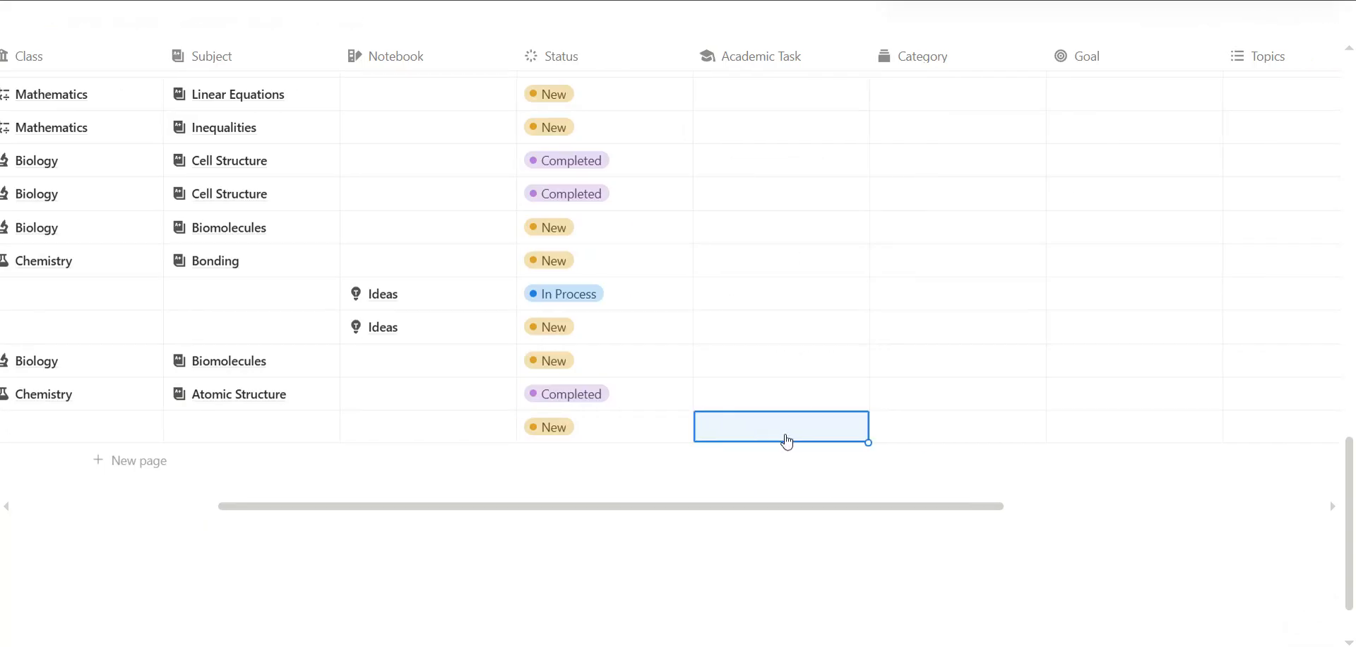
{"action": "left_click", "coordinate": [896, 434]}
{"action": "key", "text": "Escape"}
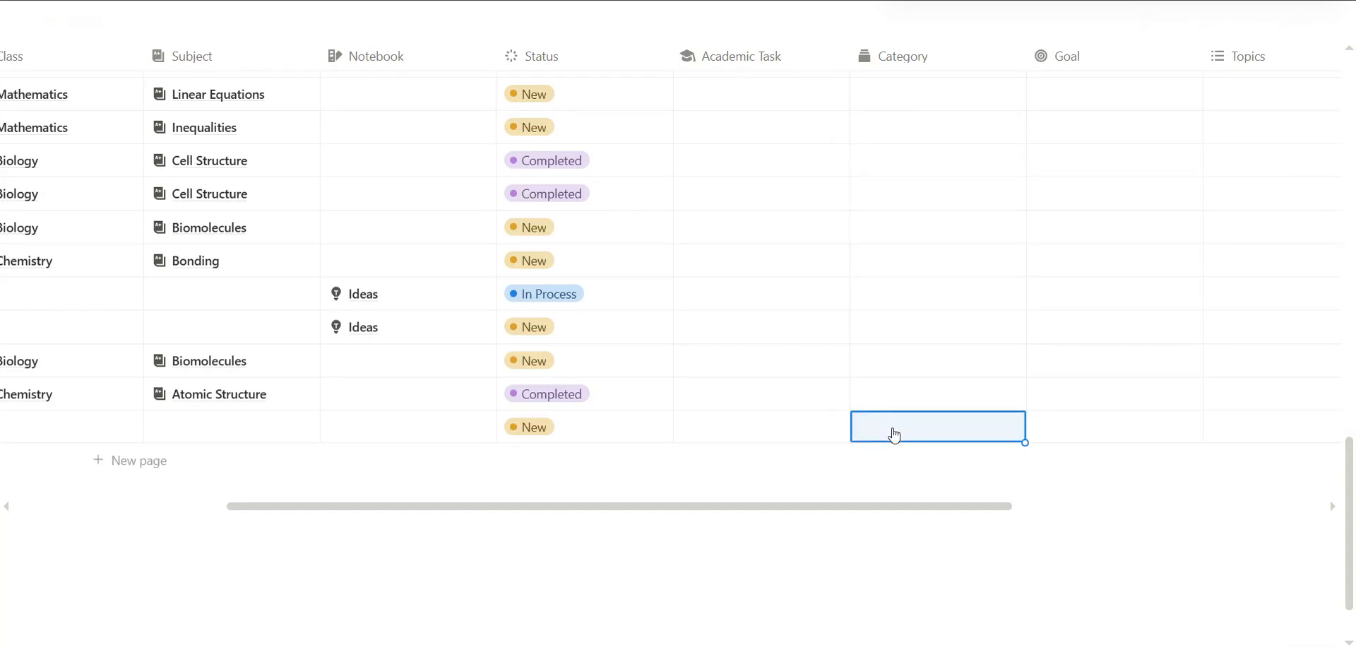
{"action": "scroll", "coordinate": [895, 434], "scroll_direction": "right", "scroll_amount": 1}
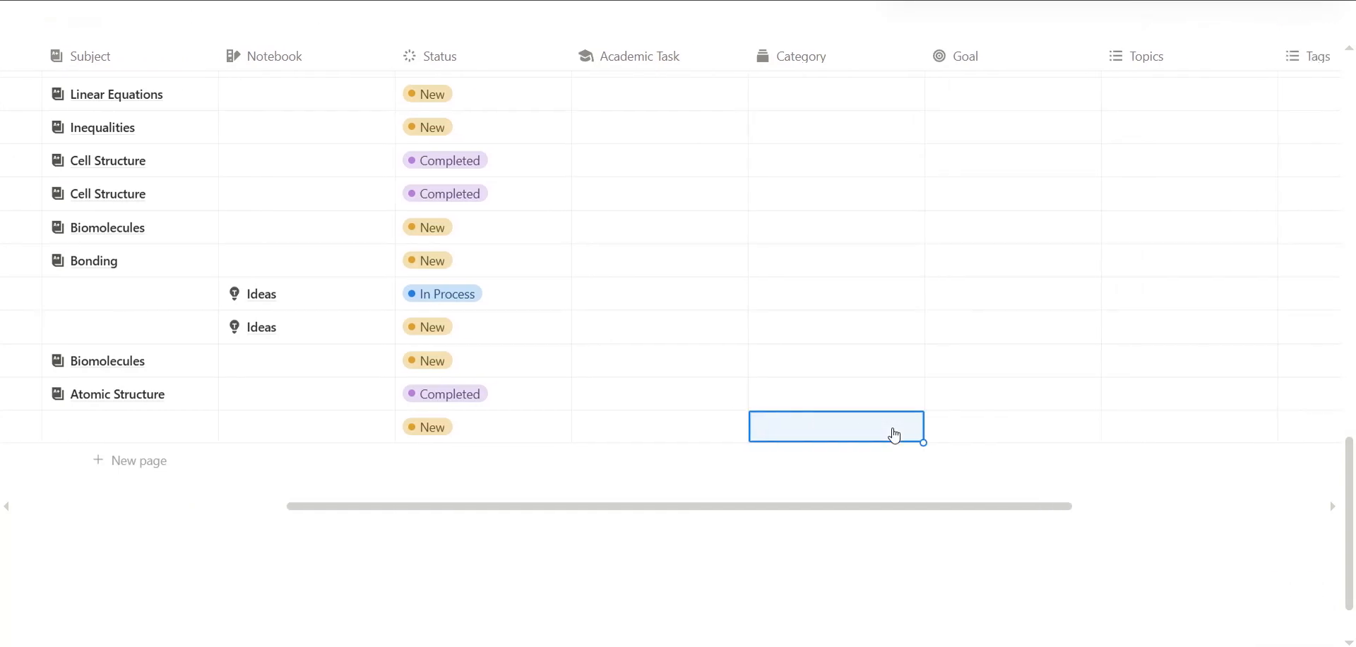
{"action": "left_click", "coordinate": [986, 432]}
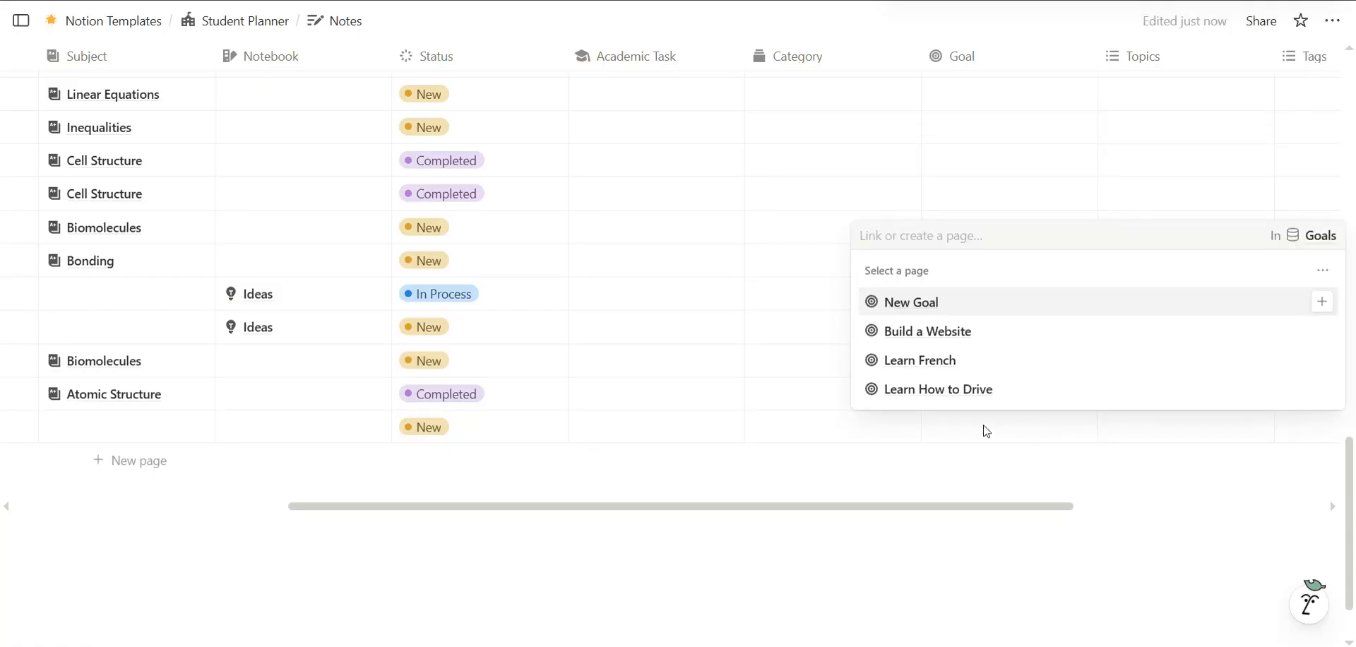
{"action": "key", "text": "Escape"}
Return to the start of the notes table and compare how existing notes are linked to classes, notebooks, academic tasks and goals
{"action": "scroll", "coordinate": [984, 433], "scroll_direction": "up", "scroll_amount": 10}
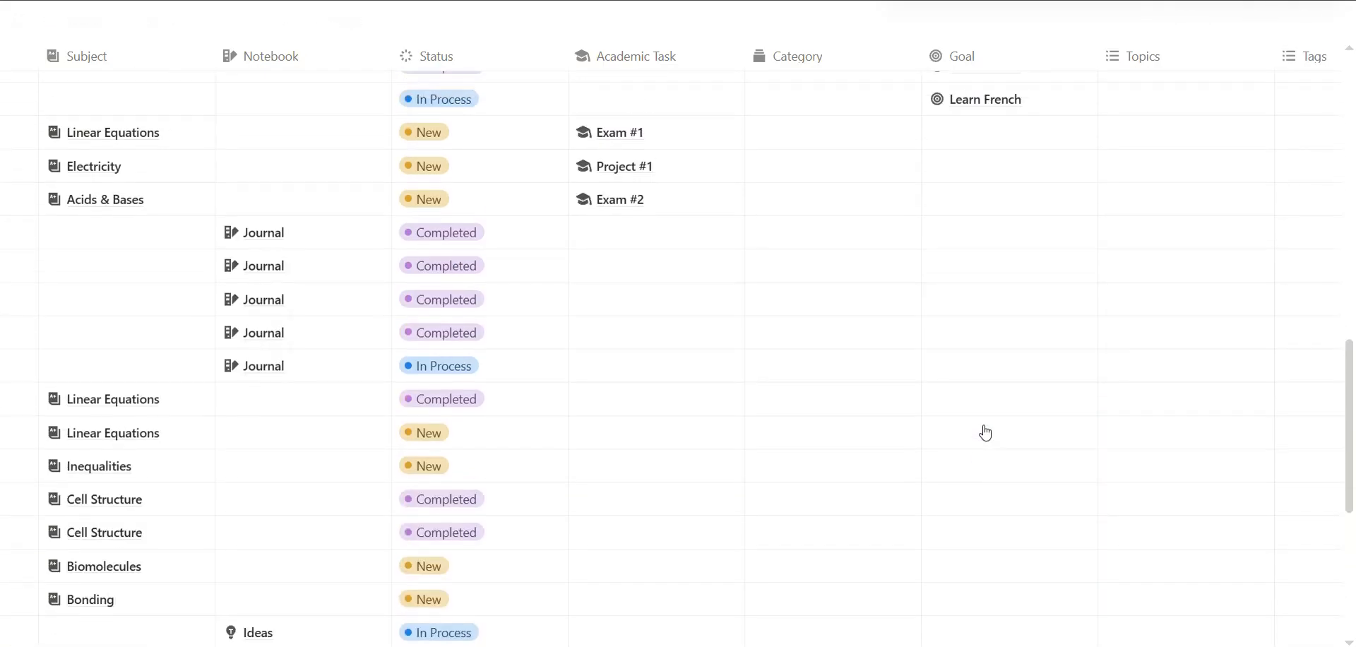
{"action": "scroll", "coordinate": [963, 332], "scroll_direction": "left", "scroll_amount": 5}
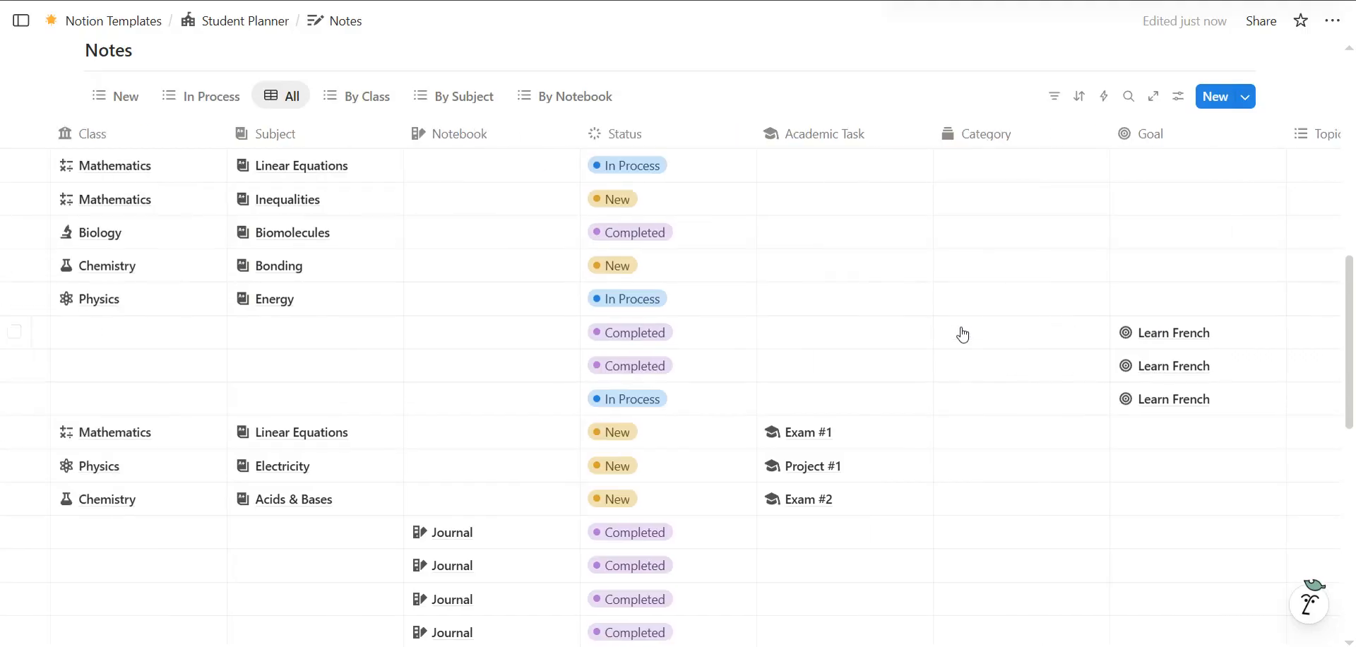
{"action": "scroll", "coordinate": [509, 327], "scroll_direction": "right", "scroll_amount": 2}
{"action": "scroll", "coordinate": [509, 327], "scroll_direction": "left", "scroll_amount": 2}
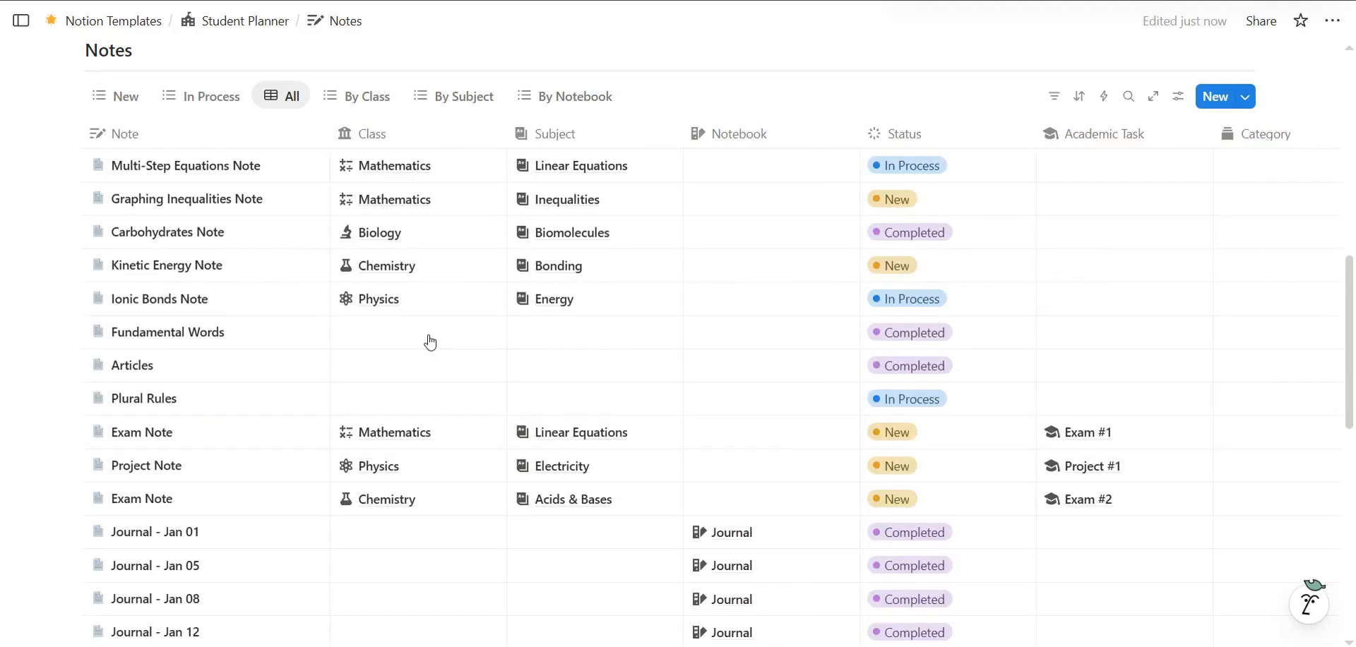
{"action": "scroll", "coordinate": [448, 300], "scroll_direction": "right", "scroll_amount": 4}
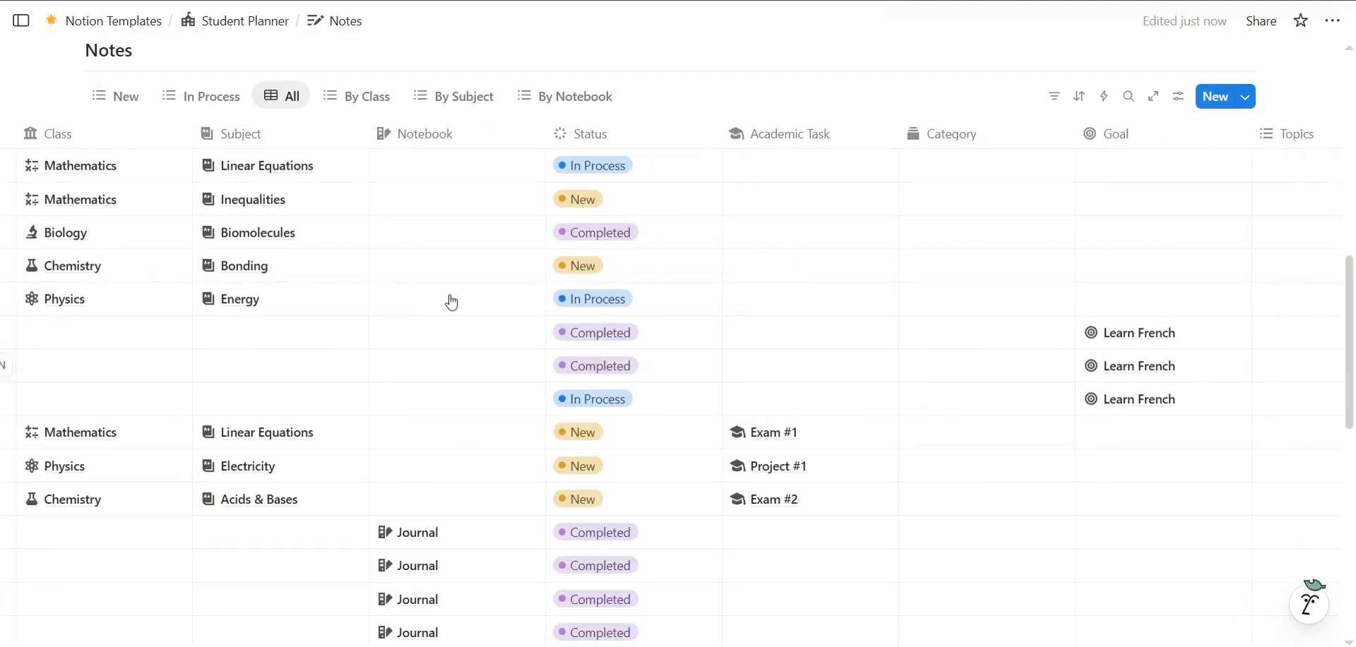
Open the Learn French goal linked to a note, review its properties, steps and linked notes, and close it
{"action": "left_click", "coordinate": [1135, 338]}
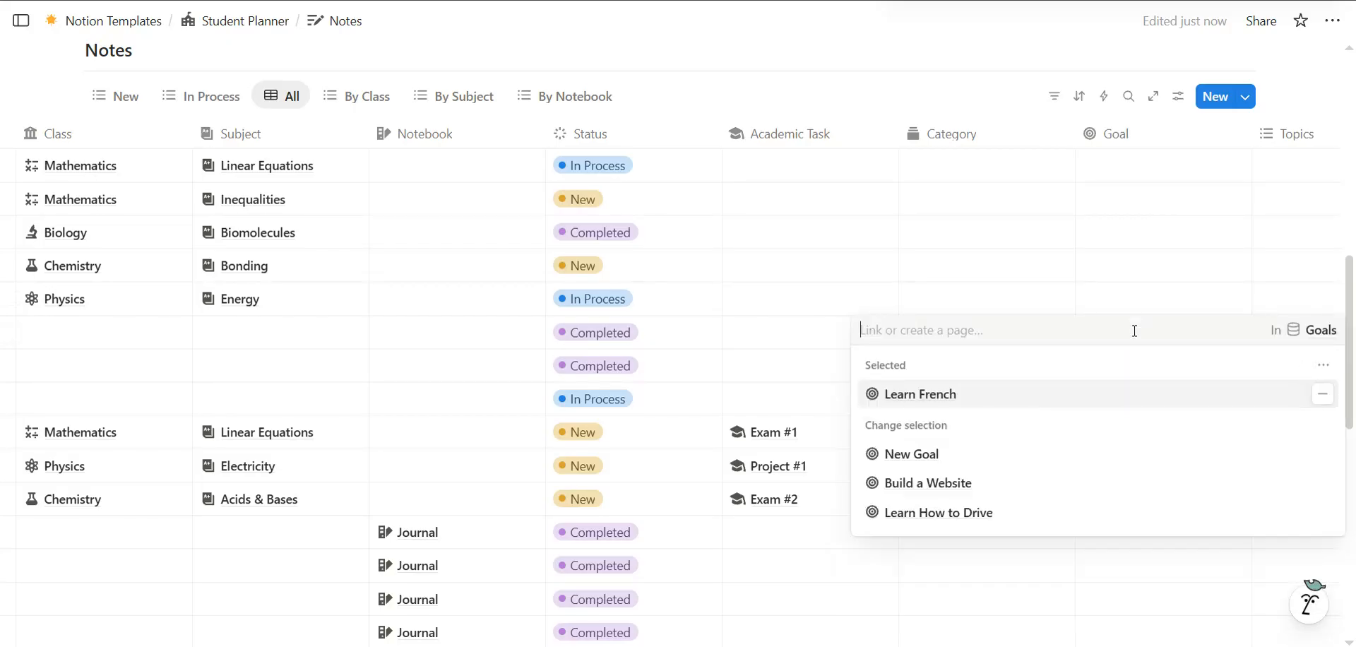
{"action": "left_click", "coordinate": [899, 394]}
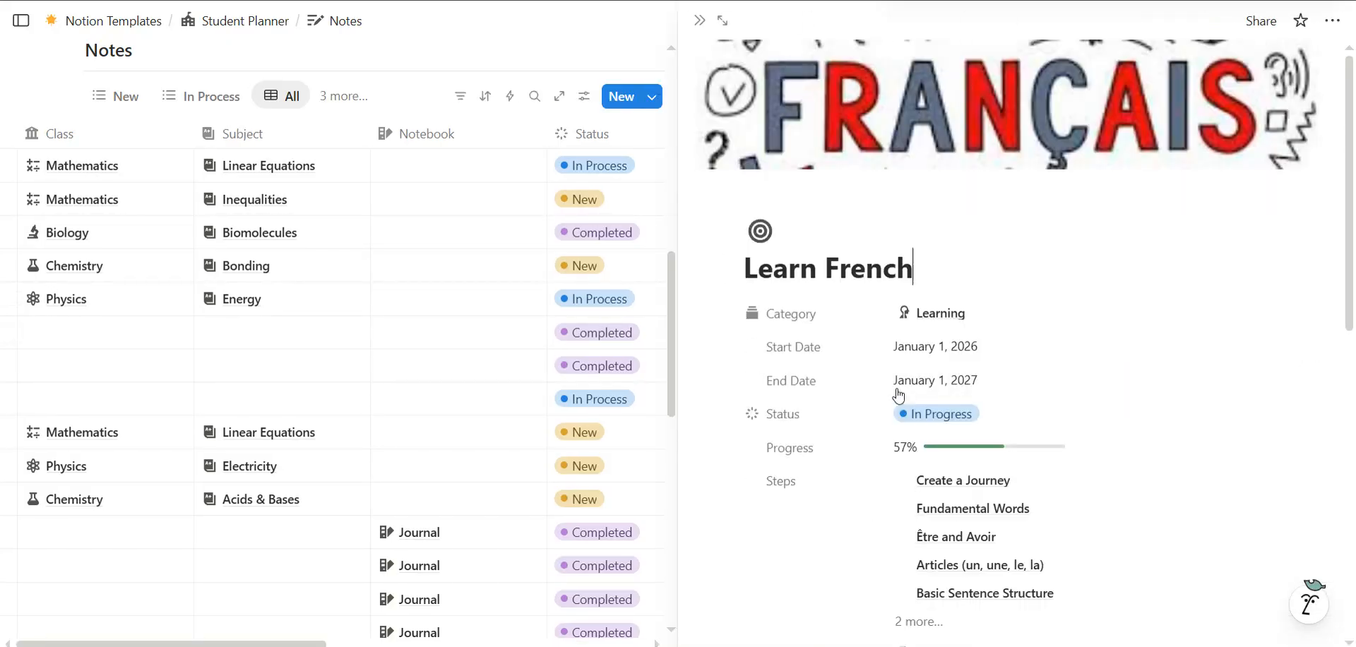
{"action": "scroll", "coordinate": [899, 396], "scroll_direction": "down", "scroll_amount": 3}
{"action": "scroll", "coordinate": [898, 393], "scroll_direction": "down", "scroll_amount": 1}
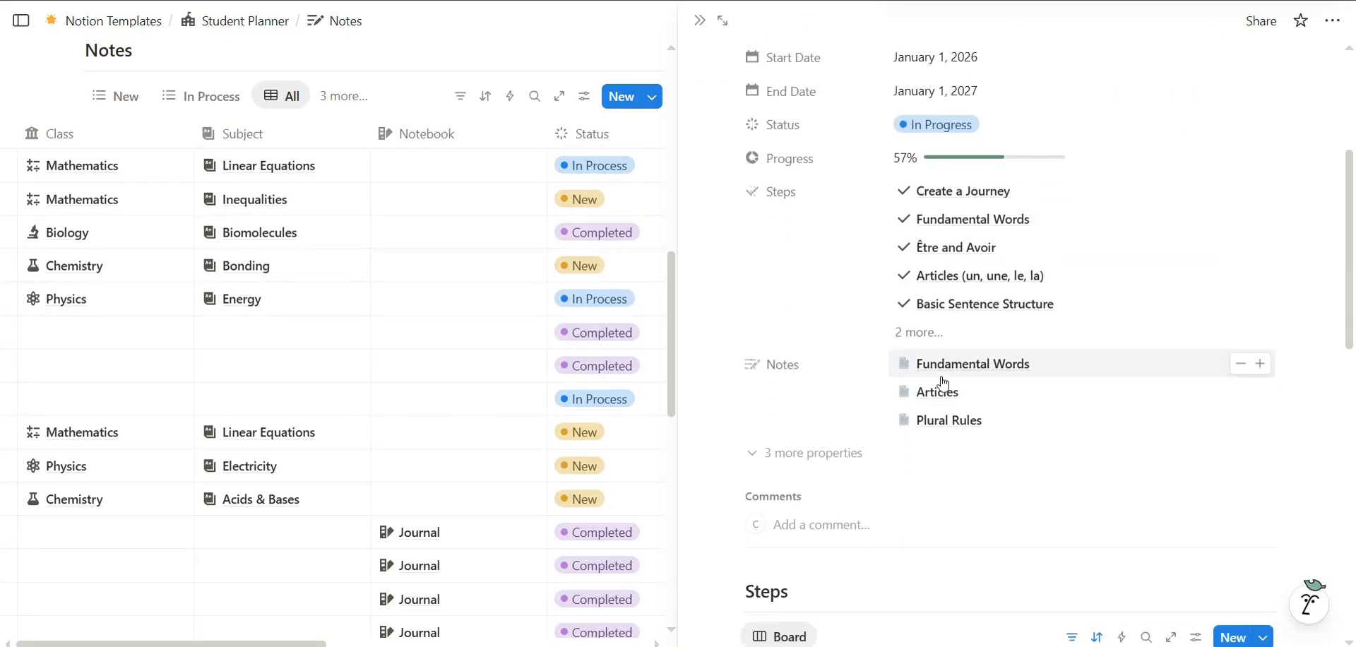
{"action": "scroll", "coordinate": [942, 381], "scroll_direction": "down", "scroll_amount": 6}
{"action": "scroll", "coordinate": [860, 427], "scroll_direction": "down", "scroll_amount": 2}
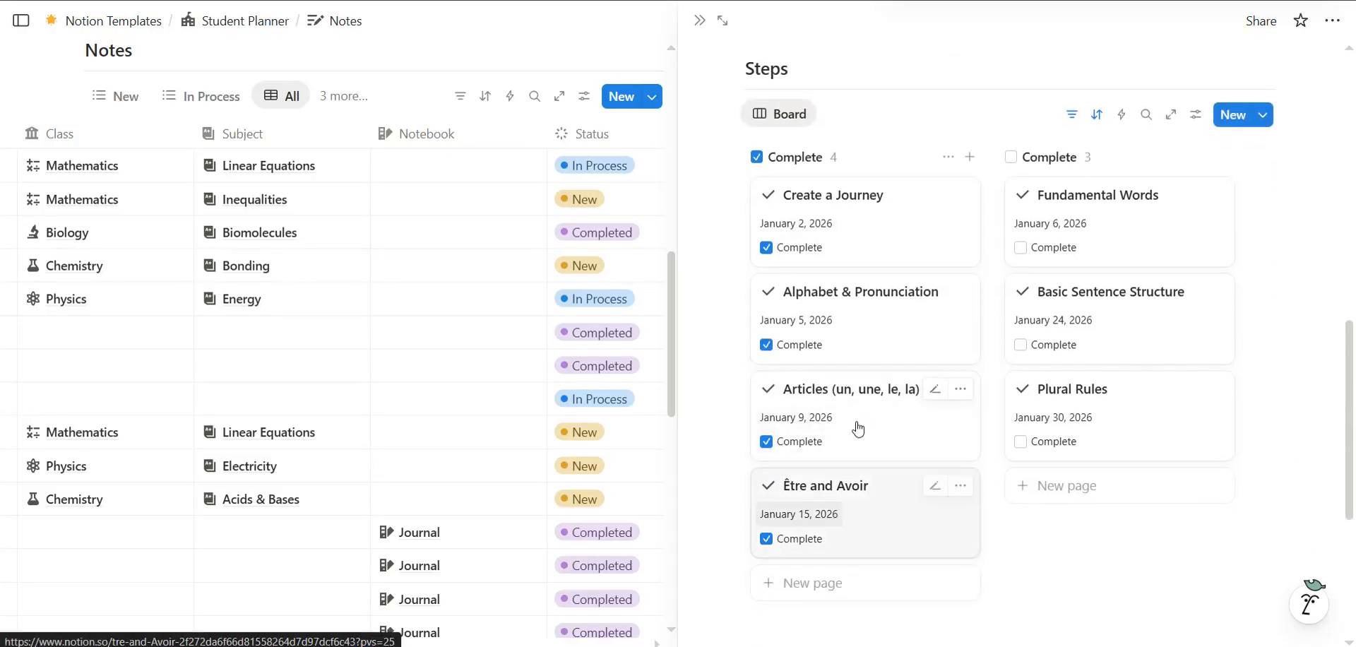
{"action": "scroll", "coordinate": [849, 395], "scroll_direction": "down", "scroll_amount": 2}
{"action": "scroll", "coordinate": [850, 395], "scroll_direction": "down", "scroll_amount": 1}
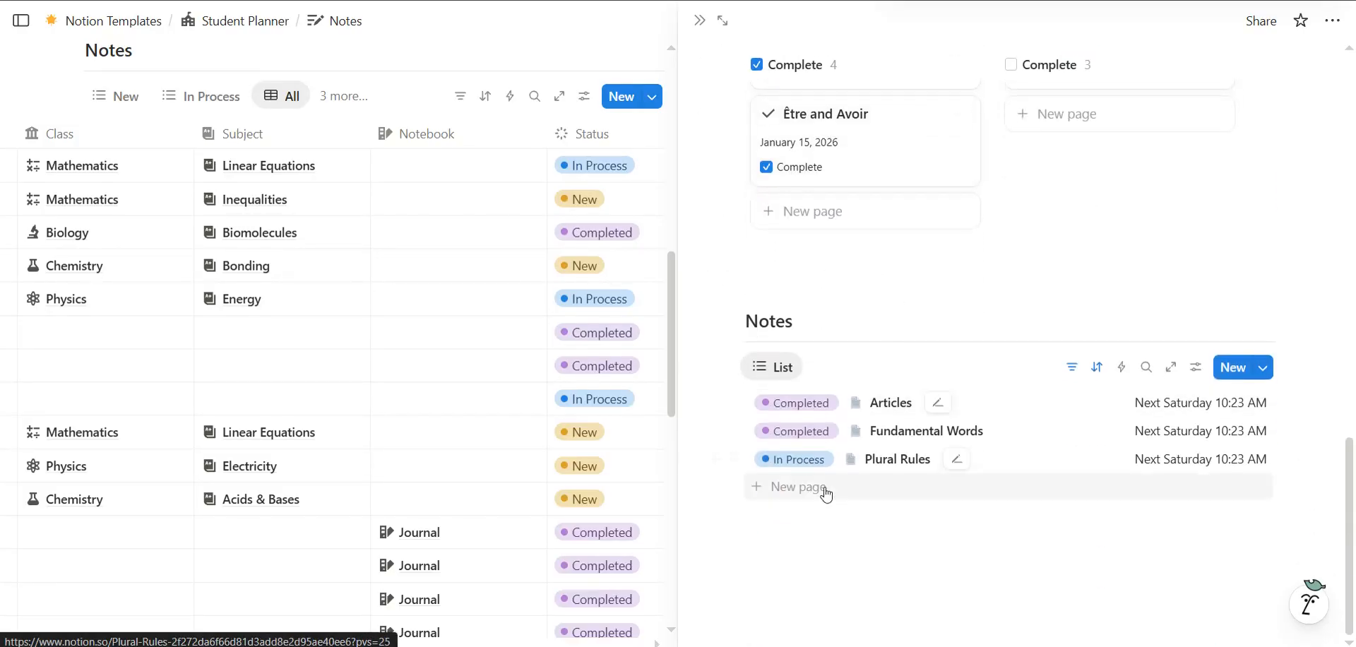
{"action": "left_click", "coordinate": [702, 21]}
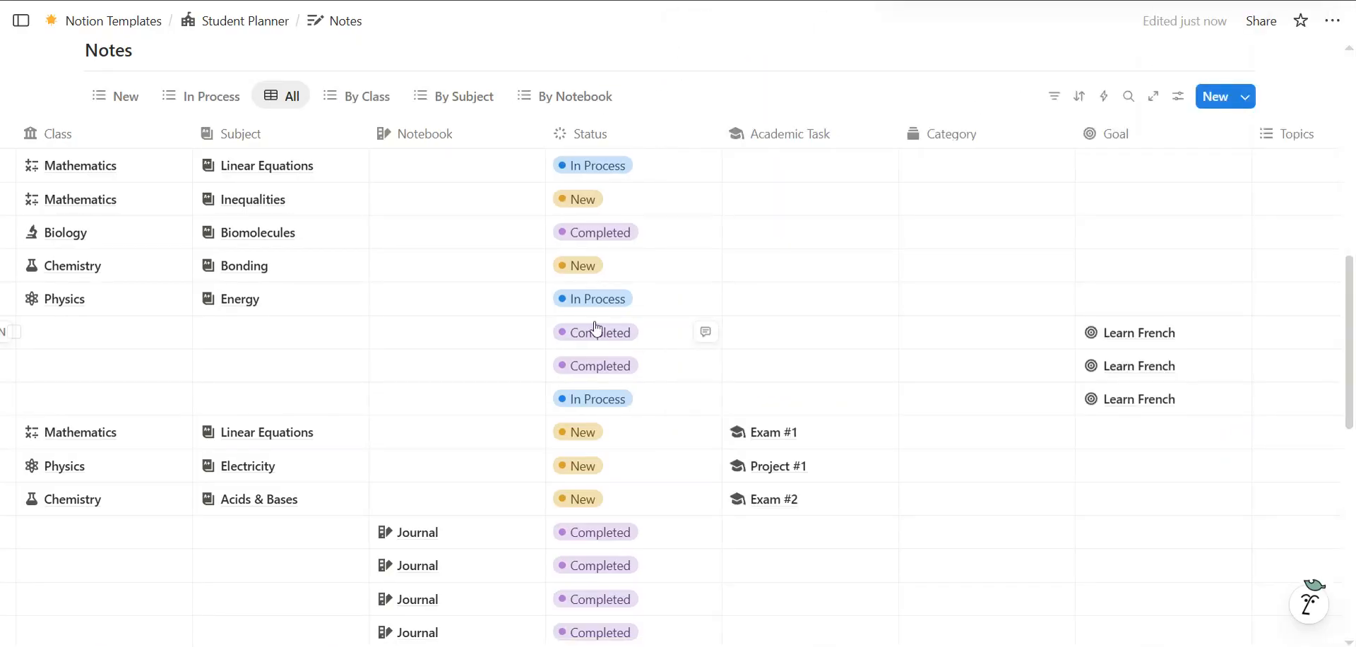
Go over the Topics, Tags and URL fields of the notes table without entering anything
{"action": "scroll", "coordinate": [594, 329], "scroll_direction": "right", "scroll_amount": 2}
{"action": "scroll", "coordinate": [595, 329], "scroll_direction": "right", "scroll_amount": 2}
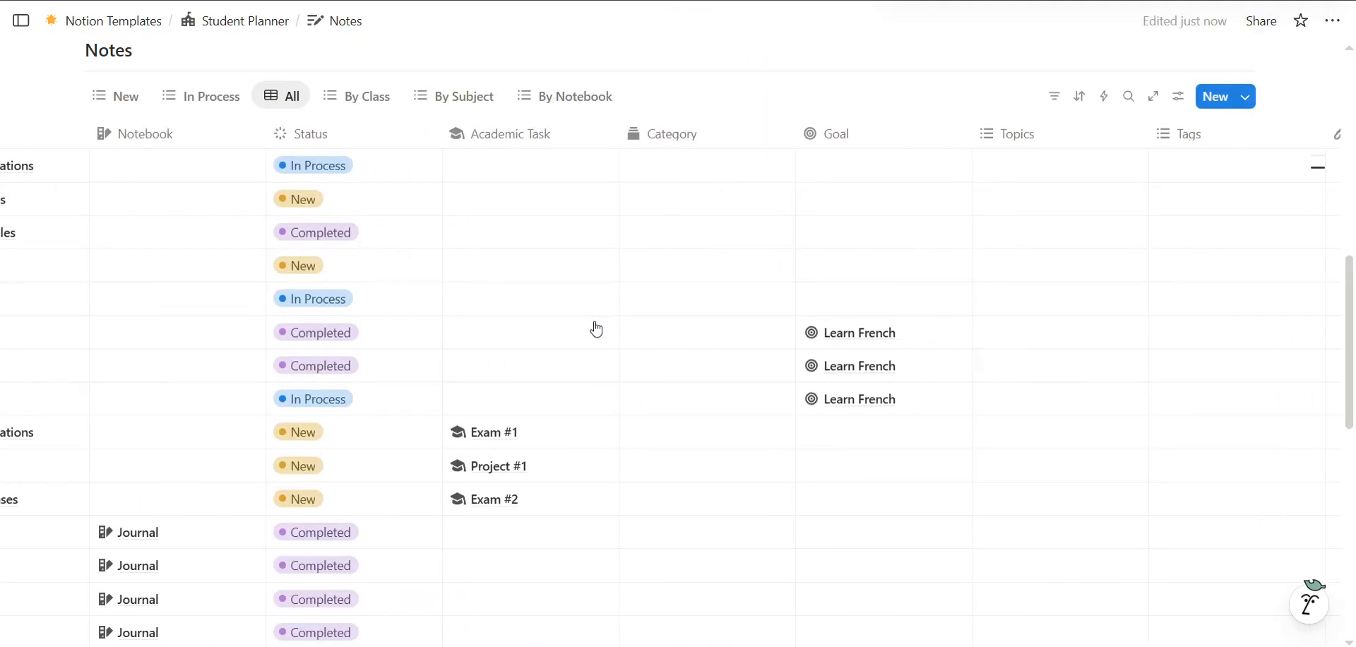
{"action": "left_click", "coordinate": [1039, 171]}
{"action": "key", "text": "Escape"}
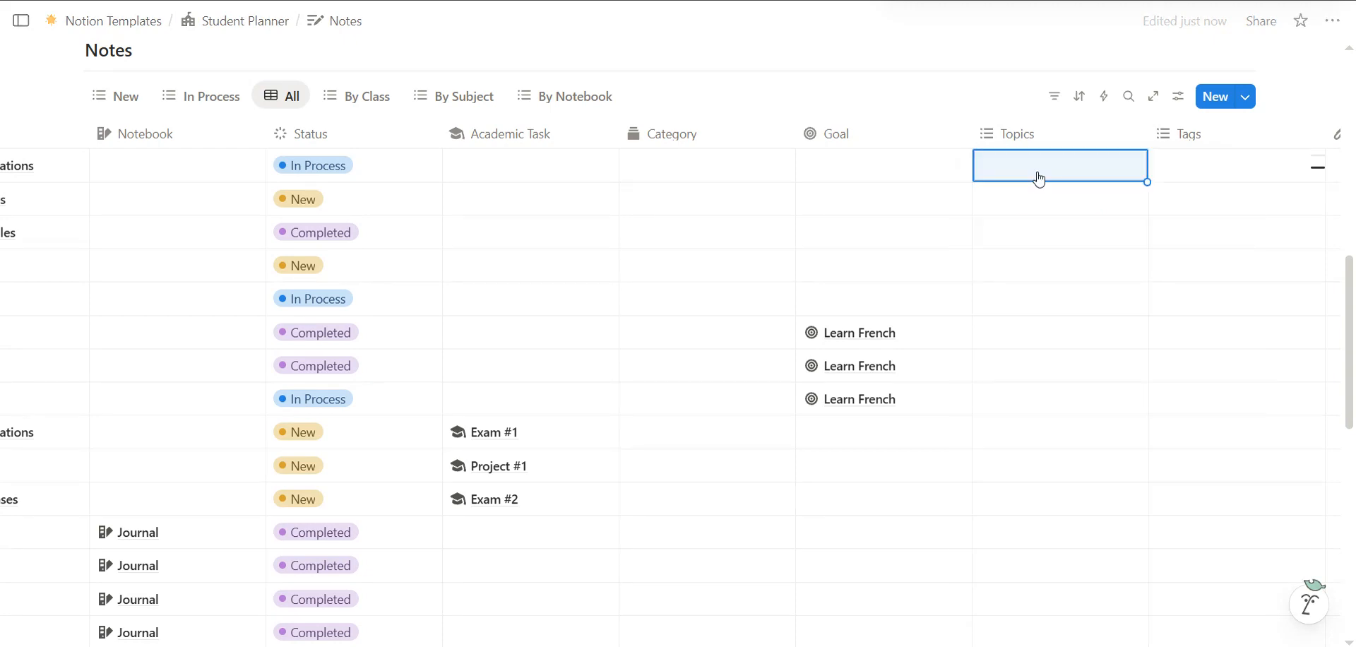
{"action": "left_click", "coordinate": [1167, 176]}
{"action": "key", "text": "Escape"}
{"action": "scroll", "coordinate": [1081, 215], "scroll_direction": "right", "scroll_amount": 3}
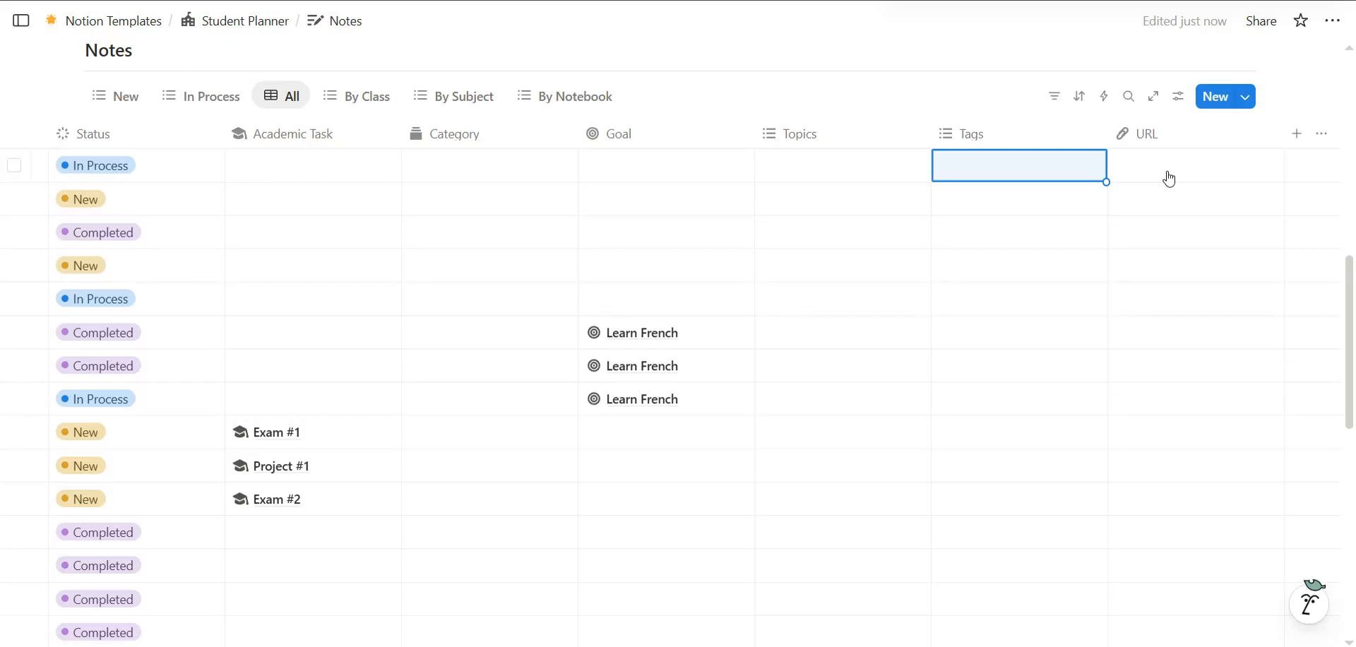
Check the status options of a journal note without changing it, and look over the notes down to the table's end
{"action": "scroll", "coordinate": [884, 292], "scroll_direction": "left", "scroll_amount": 5}
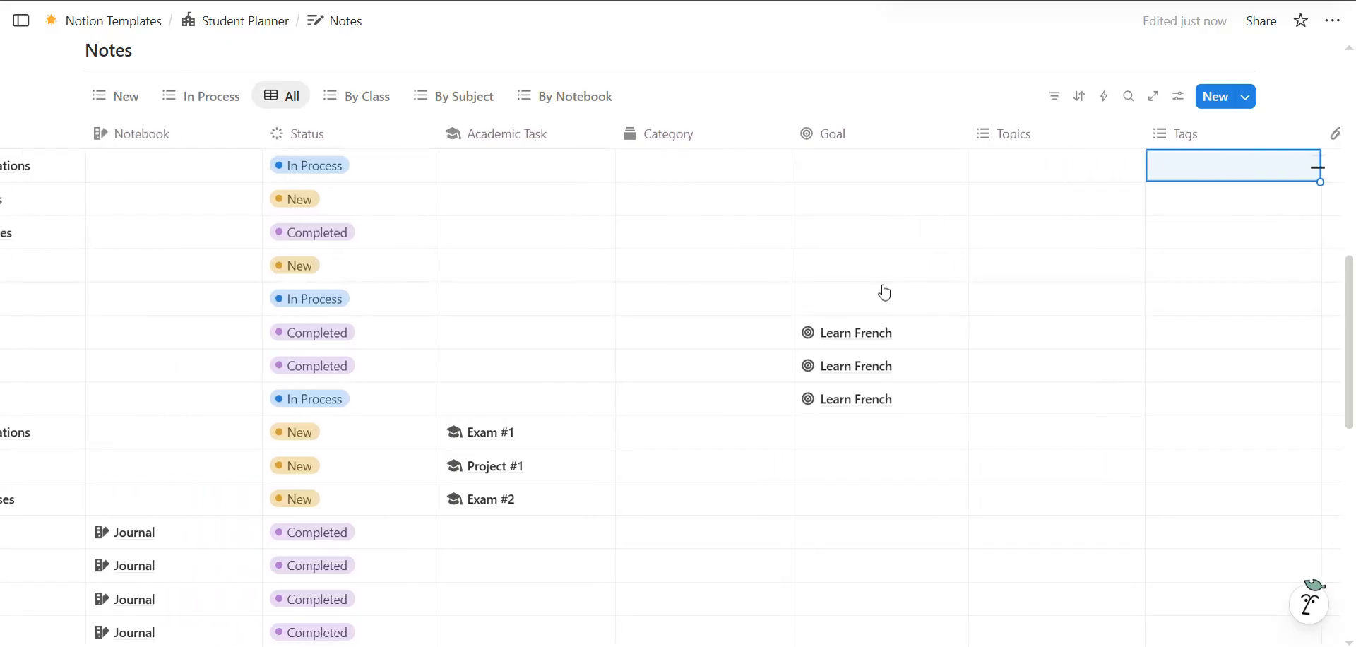
{"action": "scroll", "coordinate": [884, 291], "scroll_direction": "left", "scroll_amount": 2}
{"action": "scroll", "coordinate": [884, 292], "scroll_direction": "down", "scroll_amount": 4}
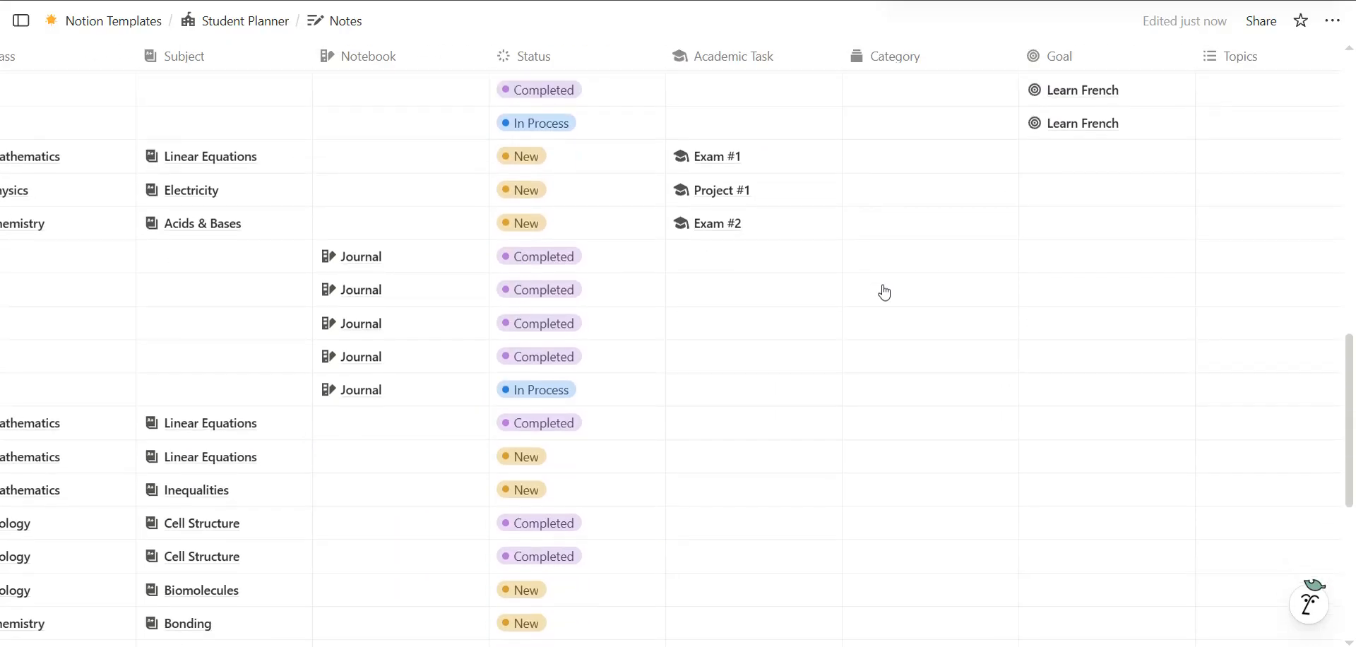
{"action": "scroll", "coordinate": [578, 318], "scroll_direction": "left", "scroll_amount": 2}
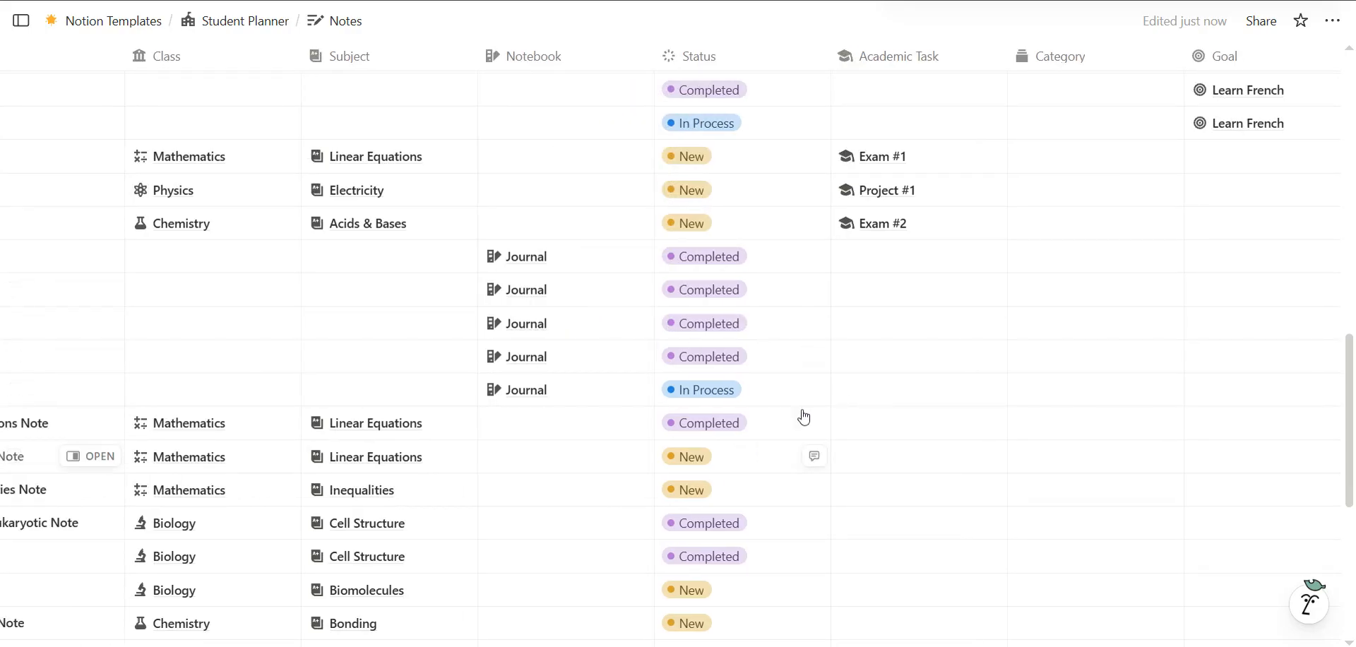
{"action": "left_click", "coordinate": [766, 354]}
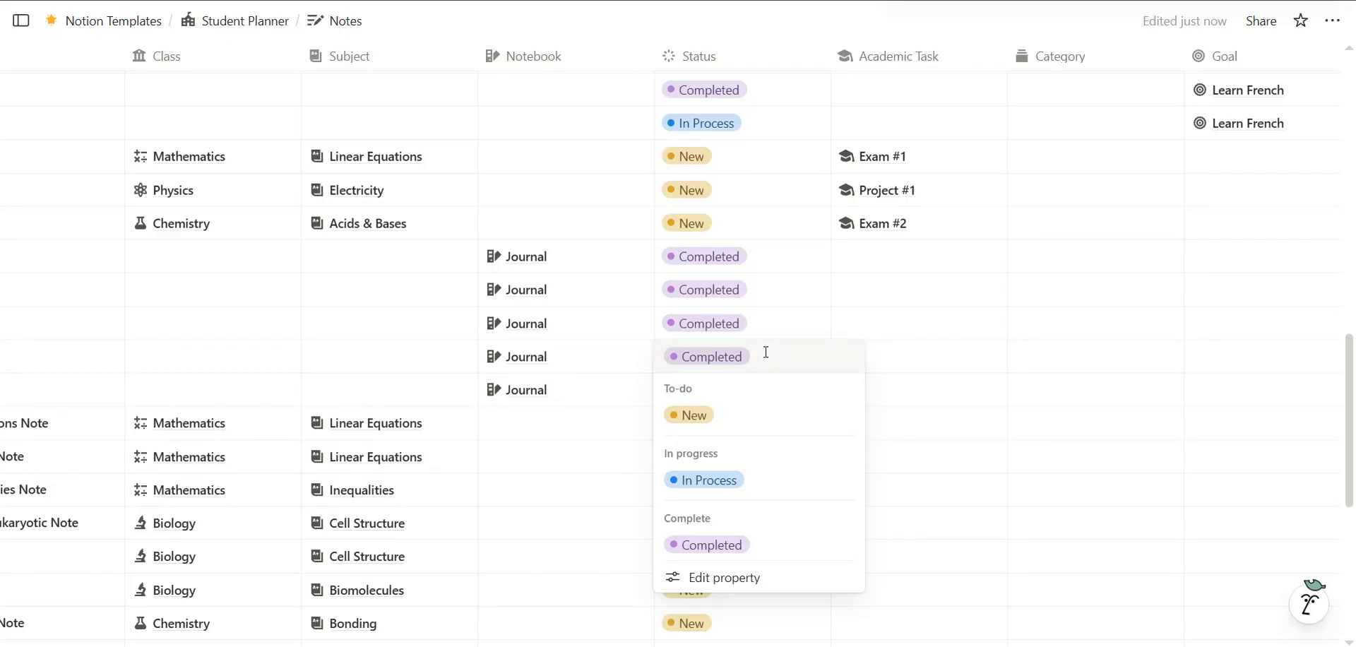
{"action": "key", "text": "Escape"}
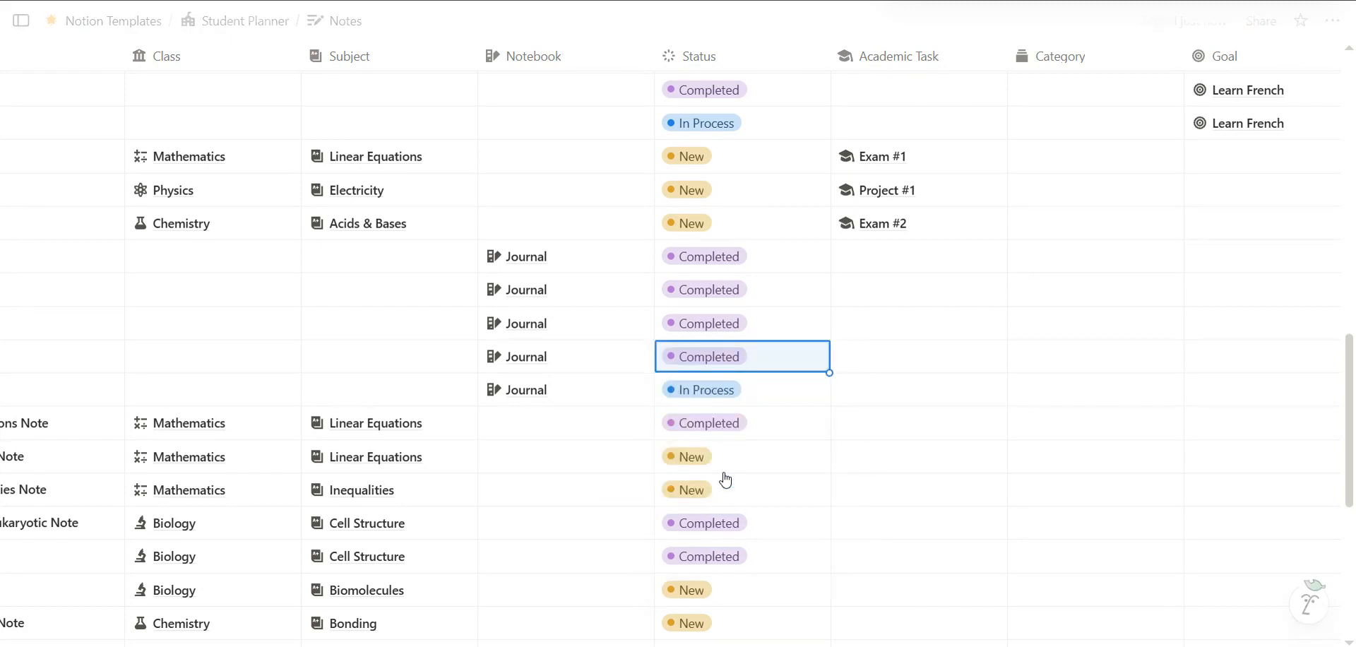
{"action": "scroll", "coordinate": [725, 480], "scroll_direction": "down", "scroll_amount": 6}
{"action": "scroll", "coordinate": [726, 480], "scroll_direction": "up", "scroll_amount": 2}
{"action": "scroll", "coordinate": [725, 480], "scroll_direction": "left", "scroll_amount": 3}
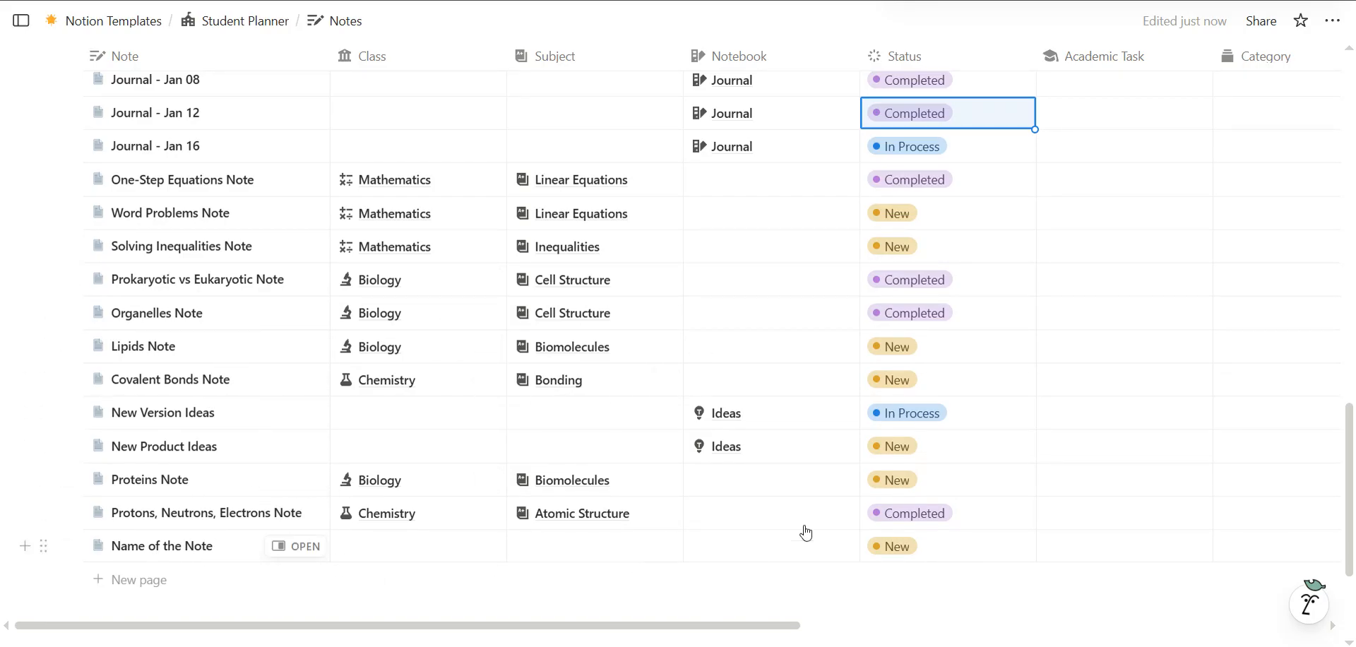
Set the page limit of the notes table's Class relation to No limit
{"action": "scroll", "coordinate": [527, 443], "scroll_direction": "up", "scroll_amount": 3}
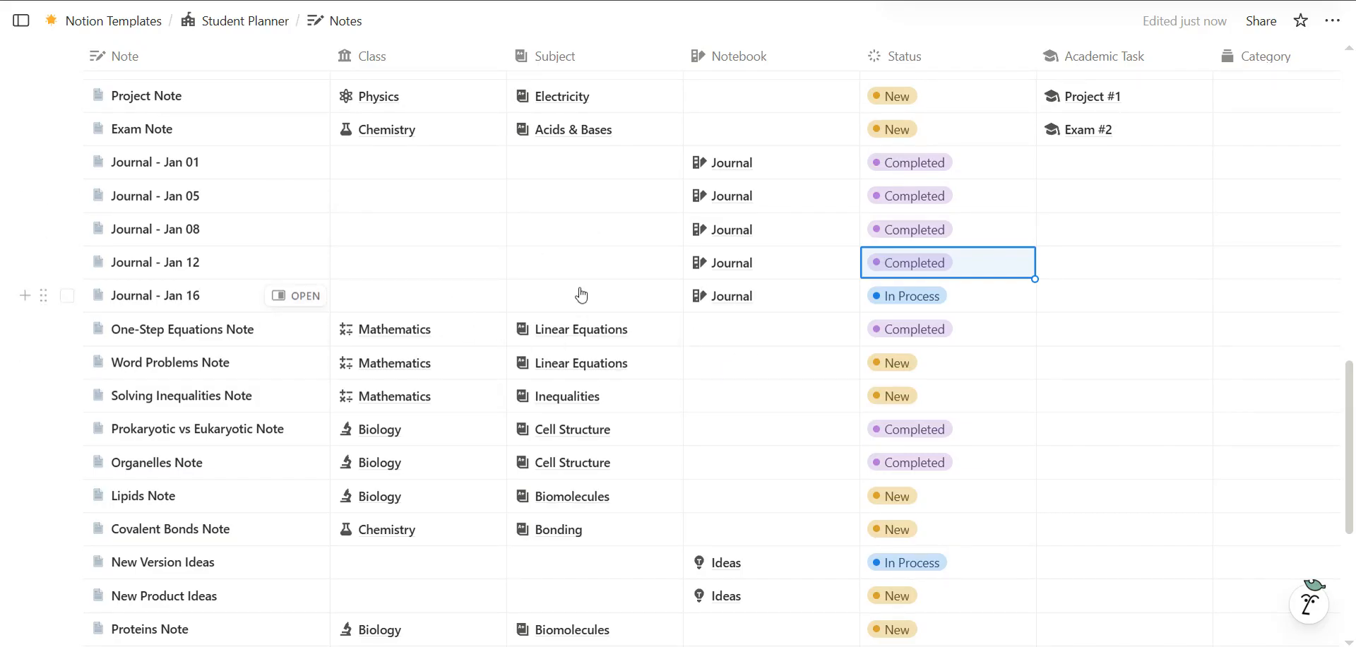
{"action": "scroll", "coordinate": [580, 291], "scroll_direction": "up", "scroll_amount": 2}
{"action": "scroll", "coordinate": [580, 293], "scroll_direction": "up", "scroll_amount": 8}
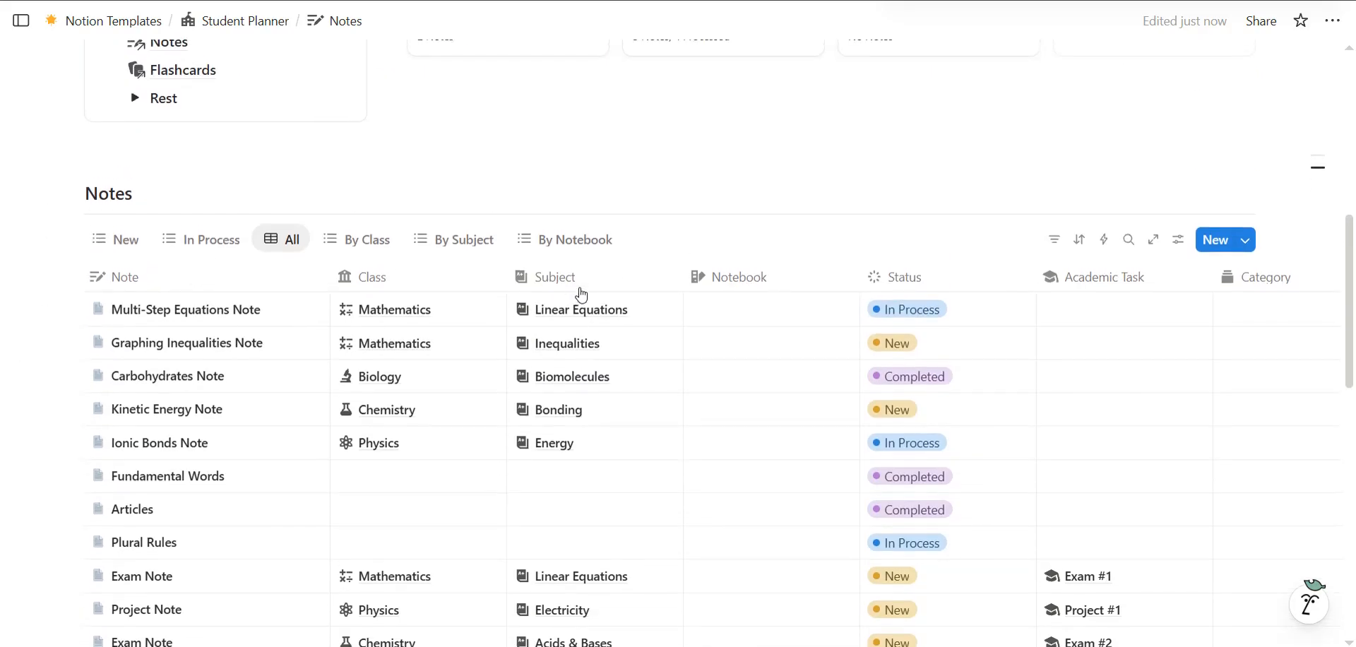
{"action": "left_click", "coordinate": [425, 284]}
{"action": "mouse_move", "coordinate": [407, 327]}
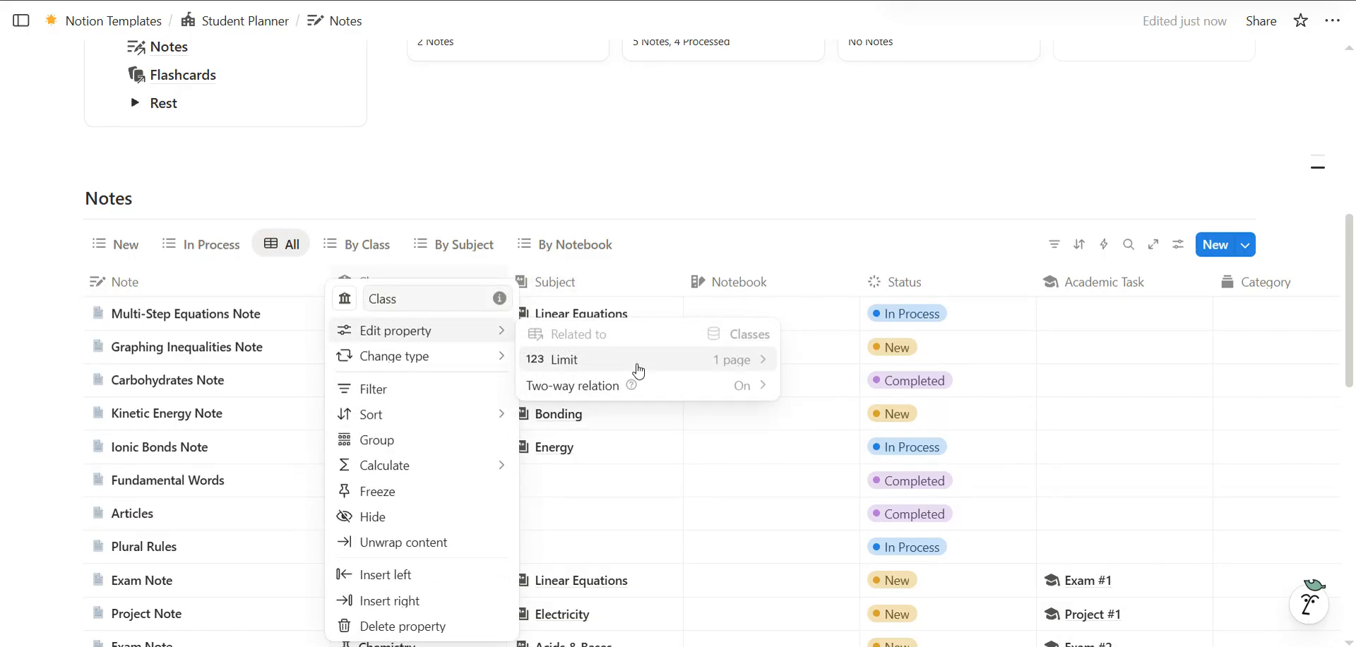
{"action": "left_click", "coordinate": [581, 358]}
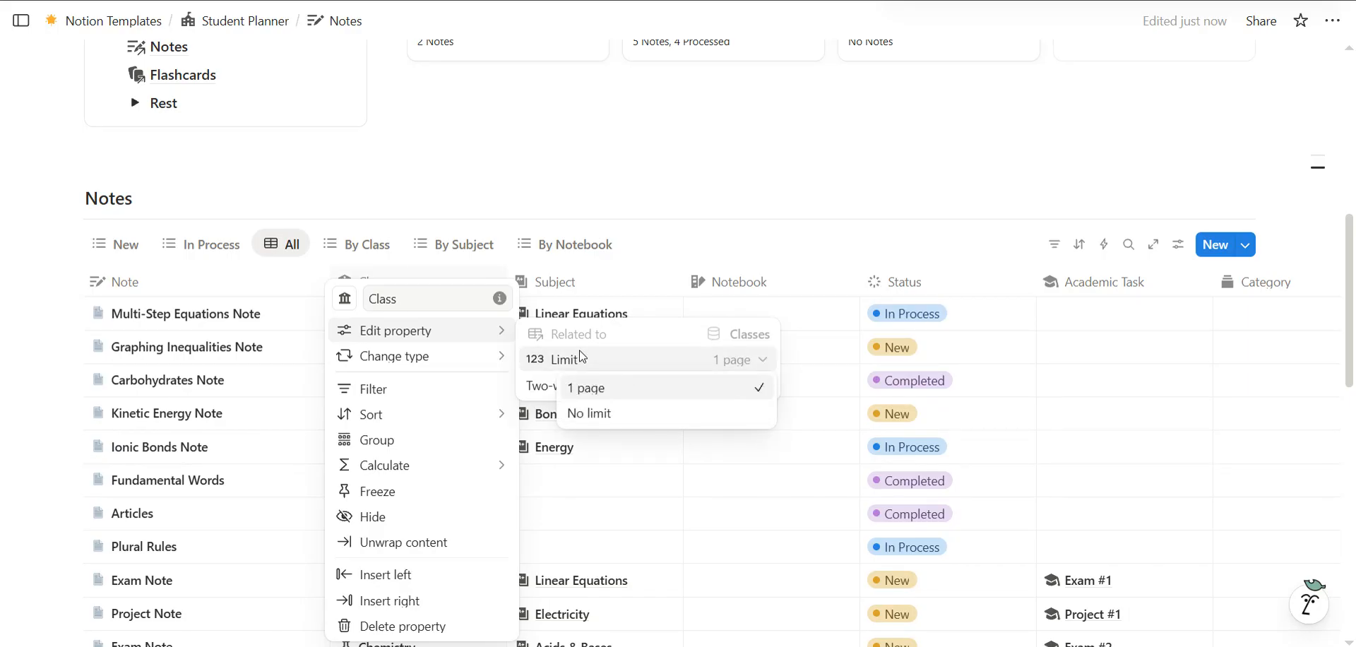
{"action": "left_click", "coordinate": [603, 414]}
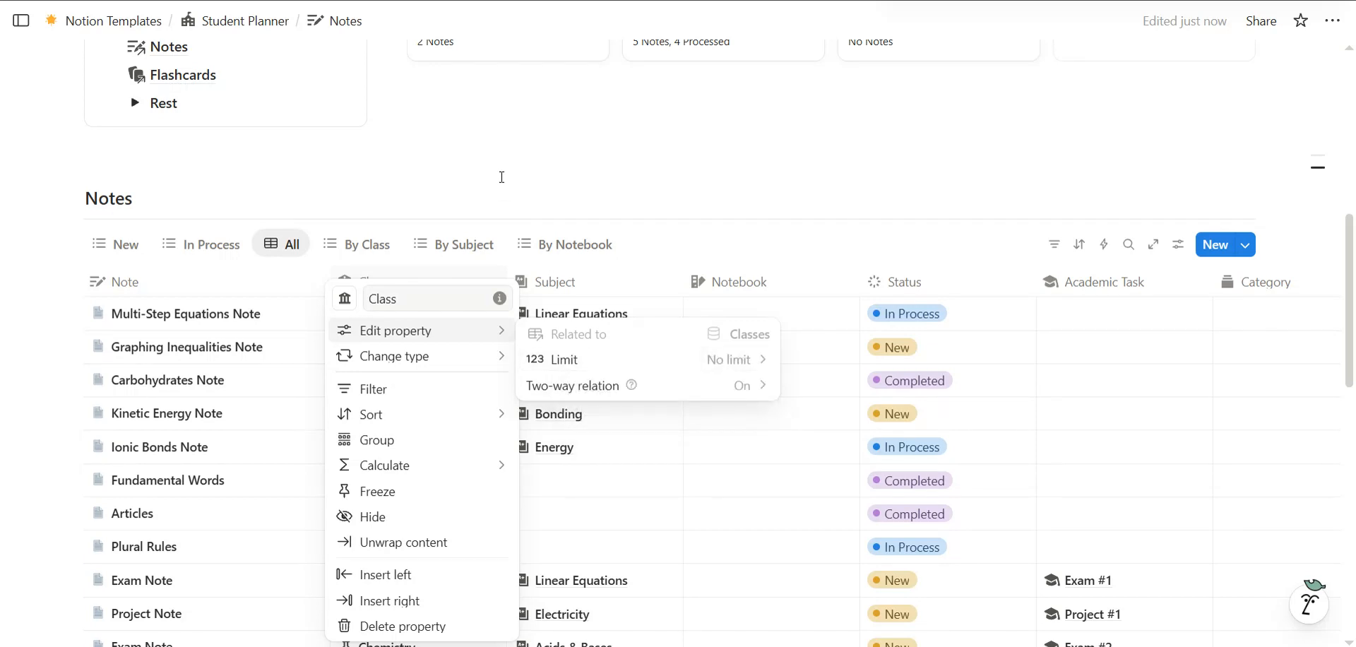
{"action": "left_click", "coordinate": [502, 176]}
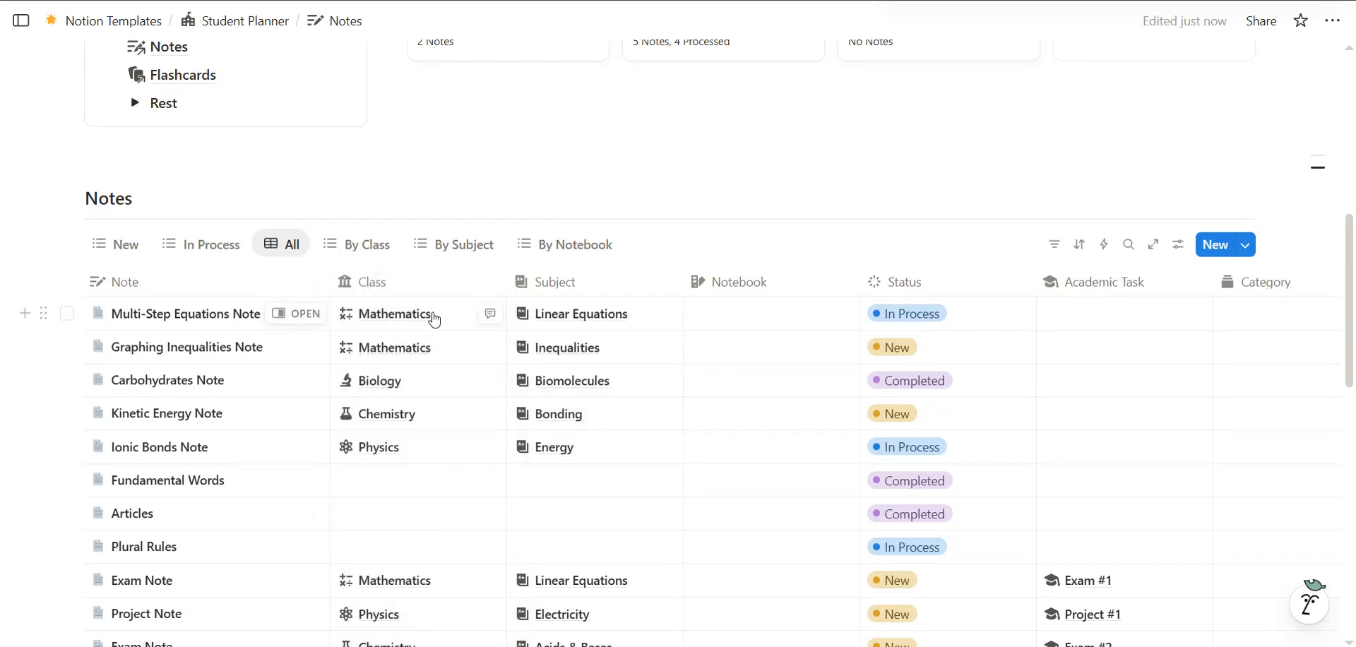
Link the Multi-Step Equations Note to the Geography and History classes in addition to Mathematics
{"action": "left_click", "coordinate": [435, 320]}
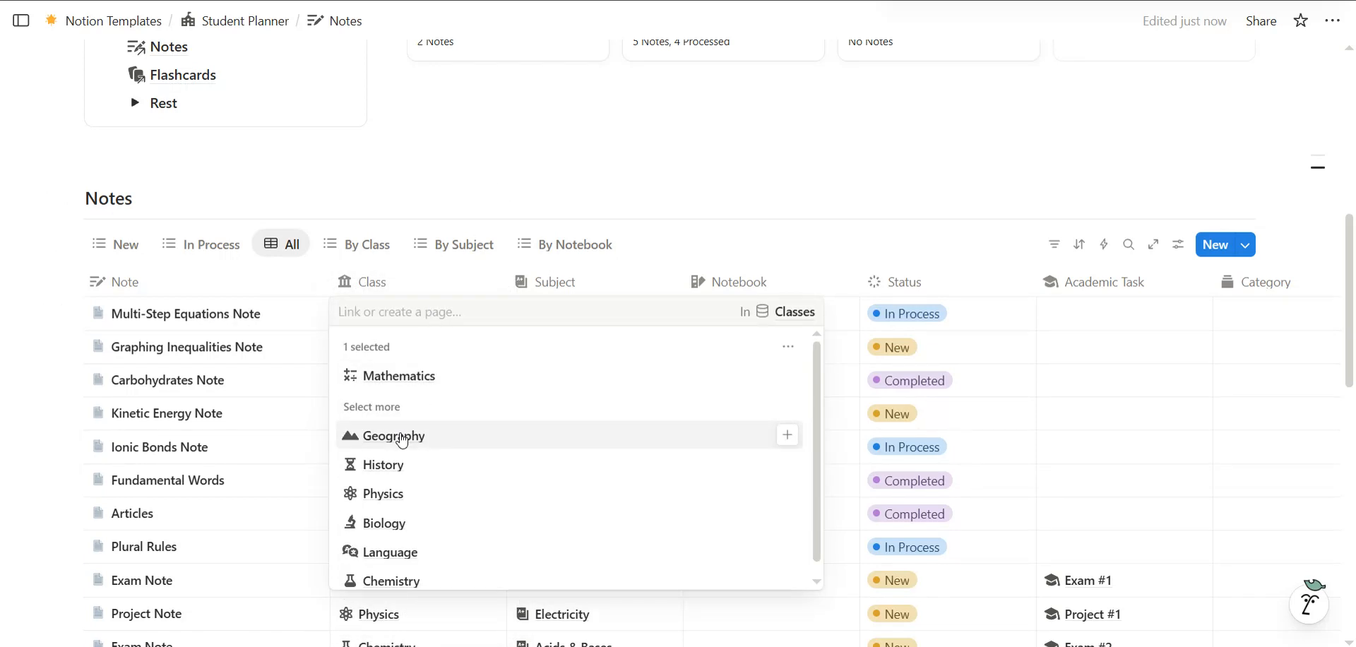
{"action": "left_click", "coordinate": [392, 436]}
{"action": "key", "text": "Escape"}
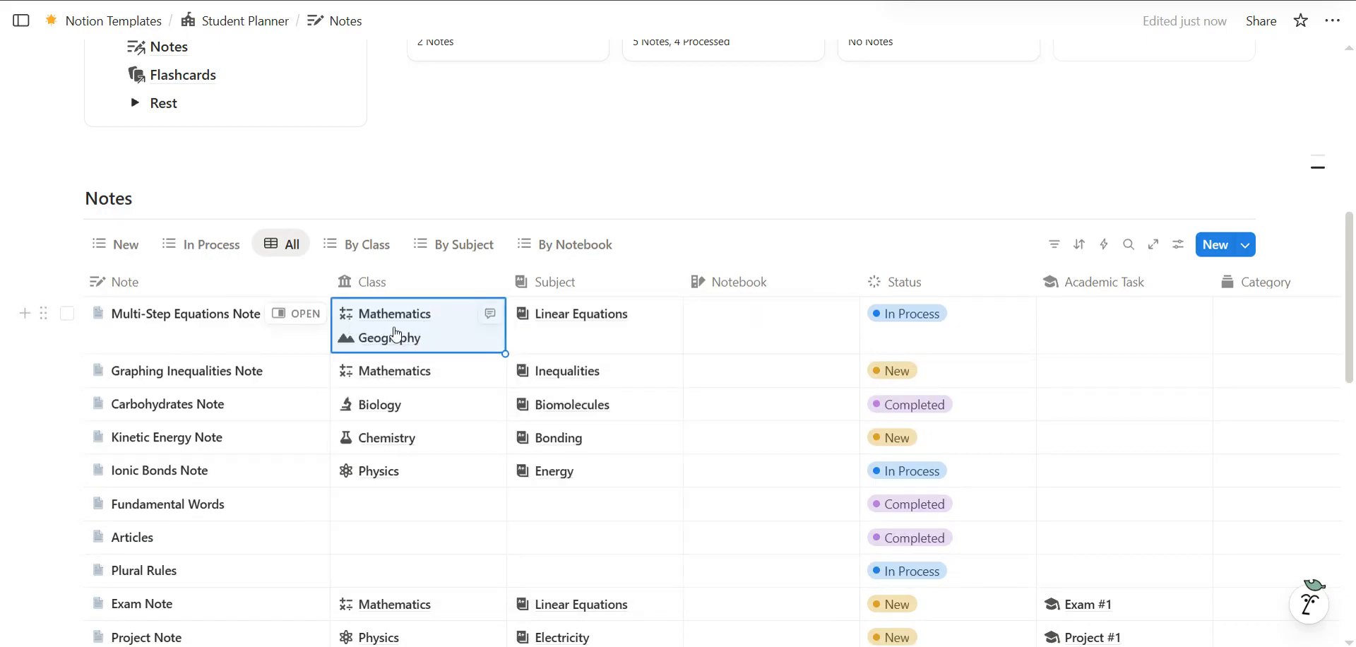
{"action": "left_click", "coordinate": [446, 335]}
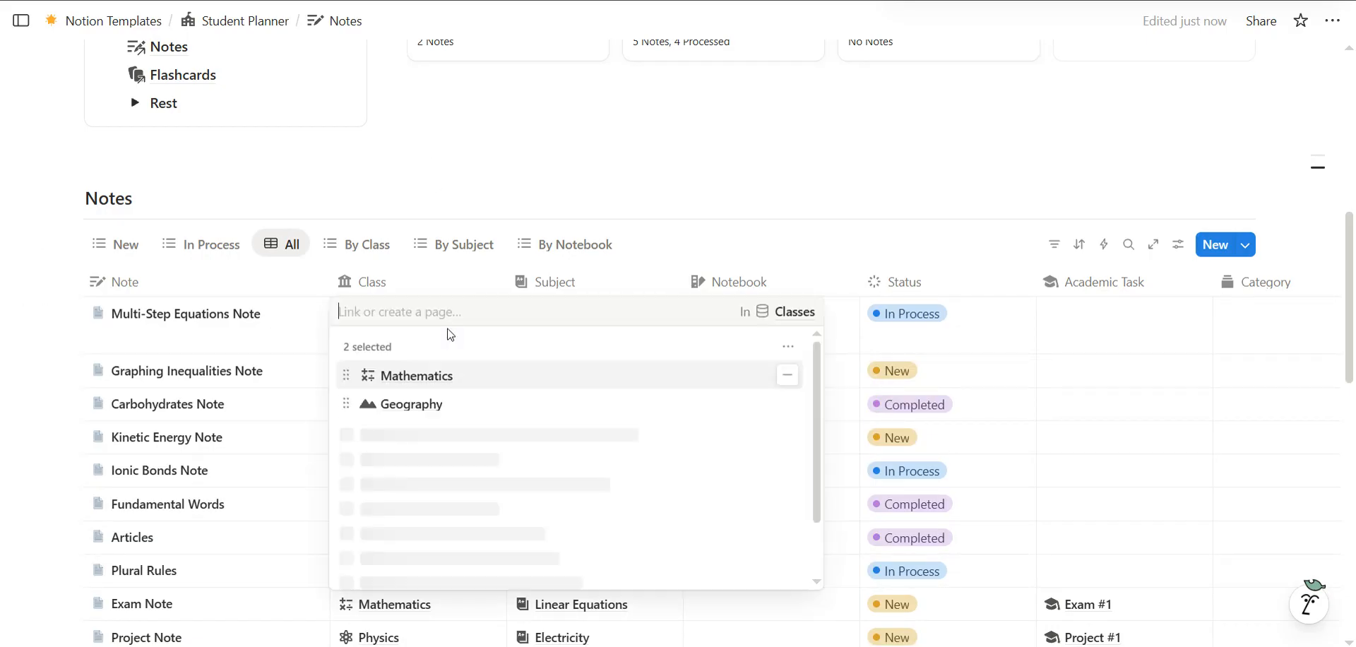
{"action": "left_click", "coordinate": [400, 465]}
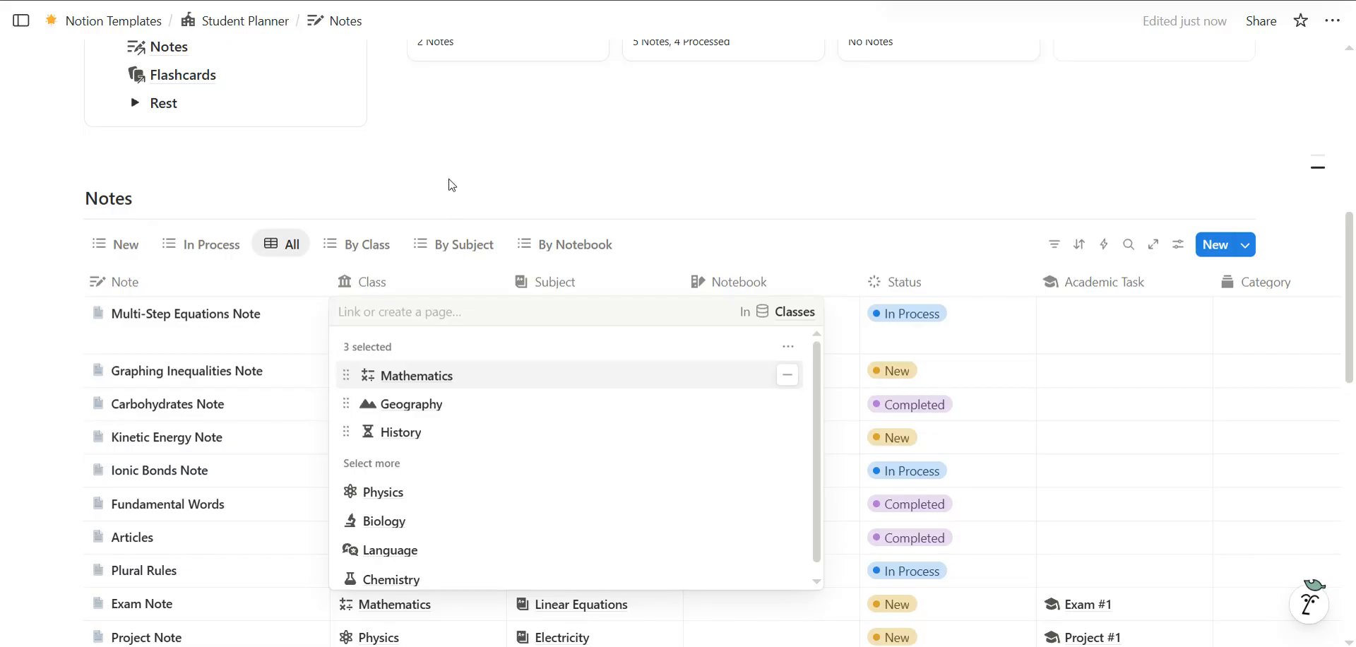
{"action": "key", "text": "Escape"}
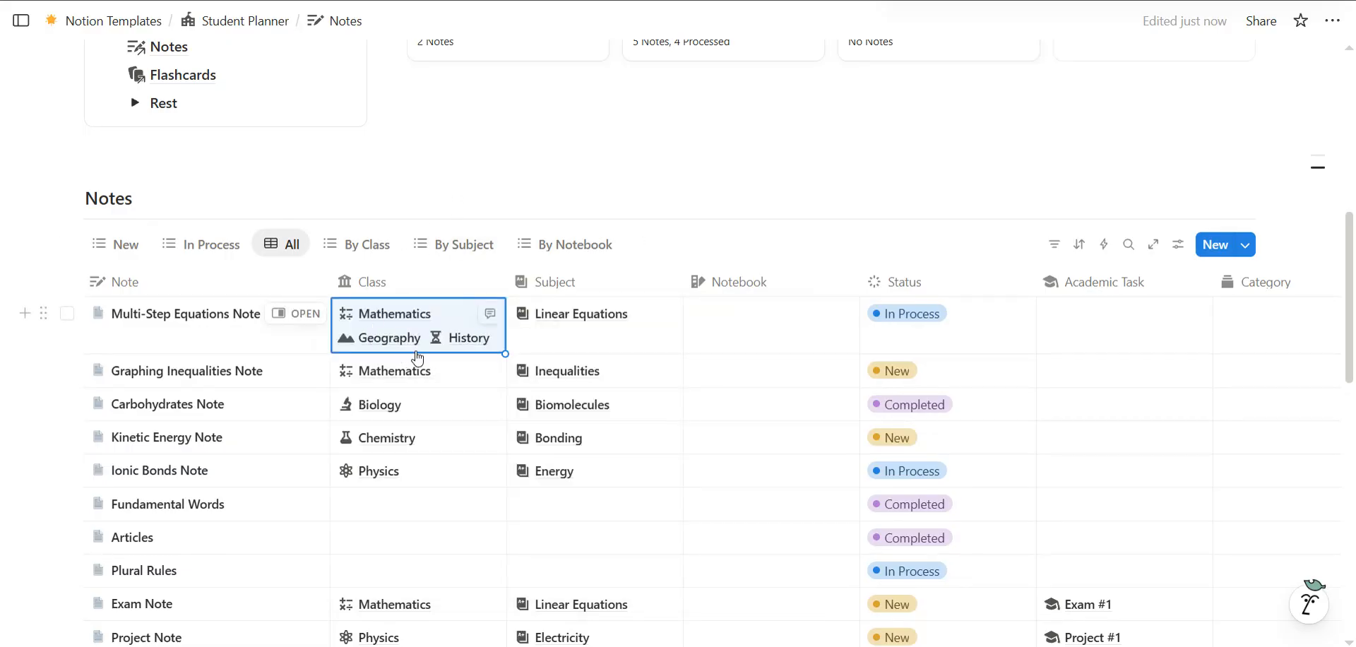
Review the limit options of the Class relation and keep No limit selected
{"action": "left_click", "coordinate": [368, 281]}
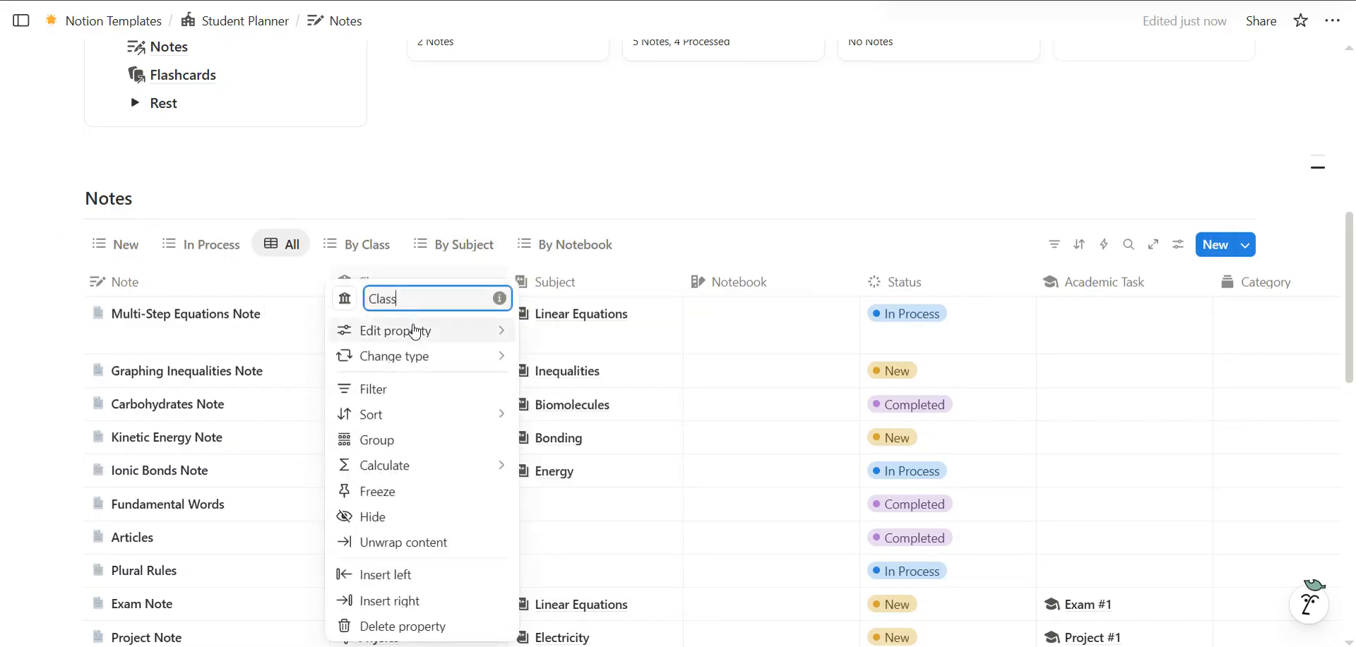
{"action": "mouse_move", "coordinate": [418, 340]}
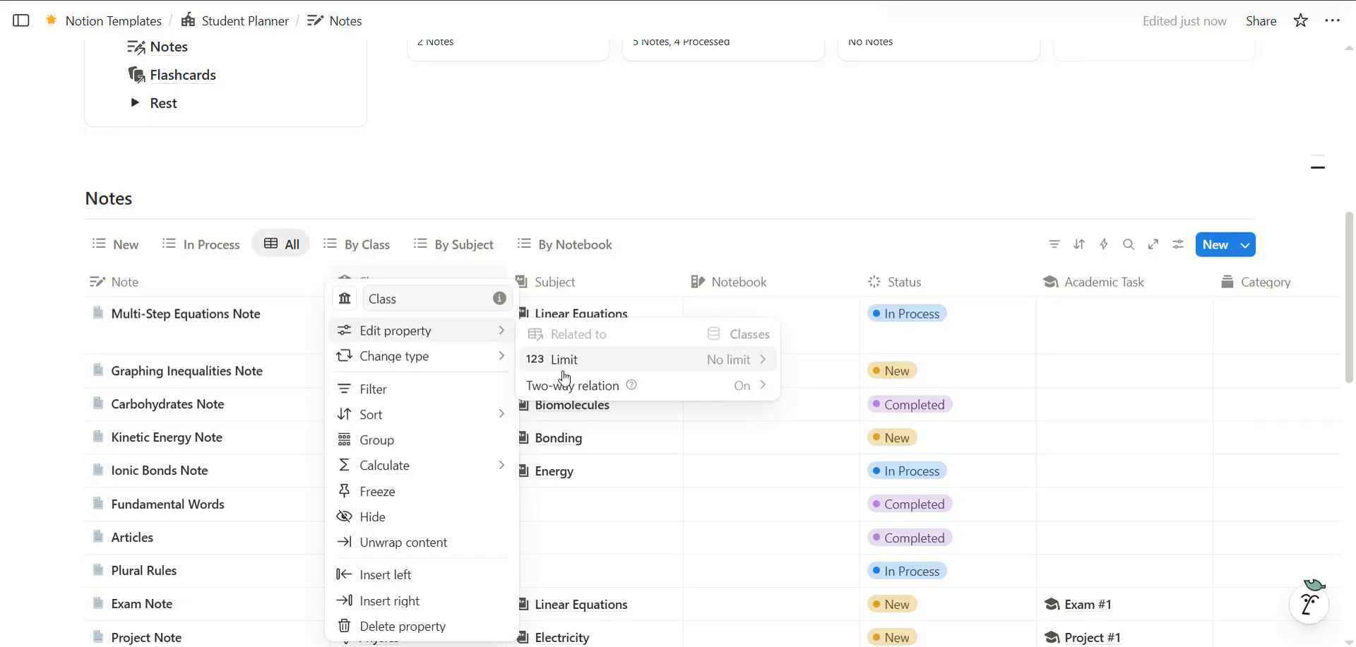
{"action": "left_click", "coordinate": [718, 359]}
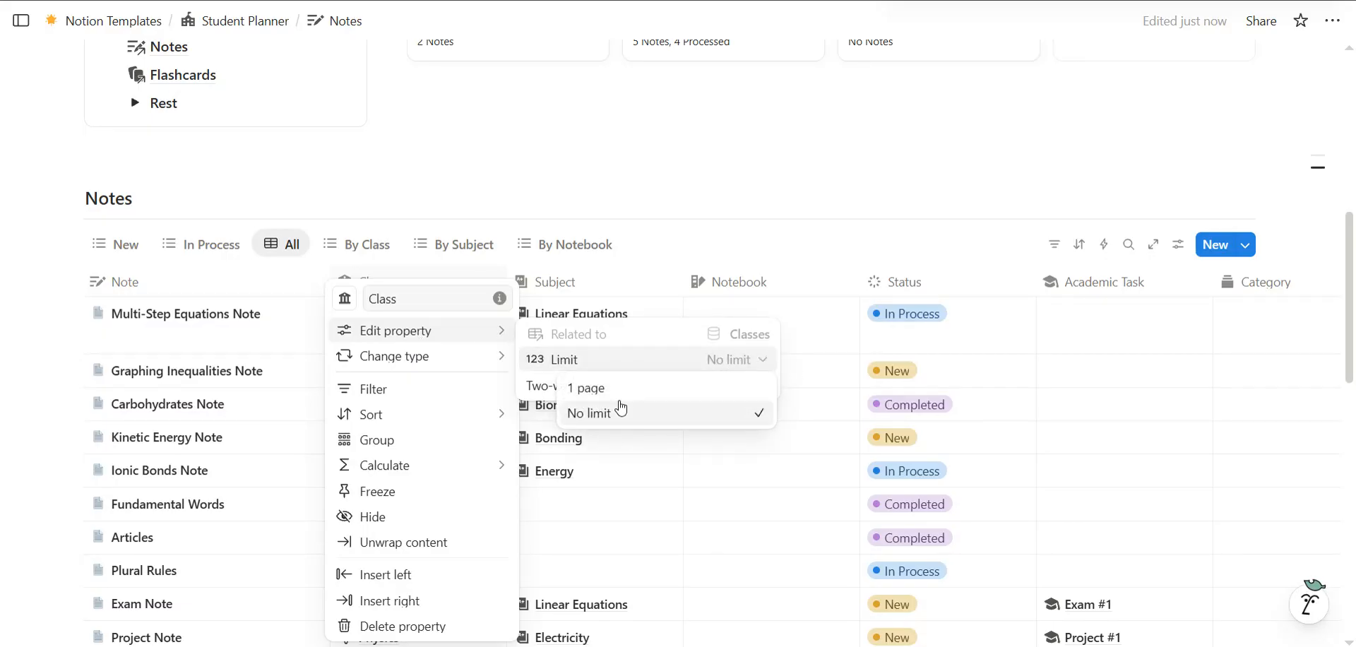
{"action": "left_click", "coordinate": [620, 409]}
{"action": "left_click", "coordinate": [504, 229]}
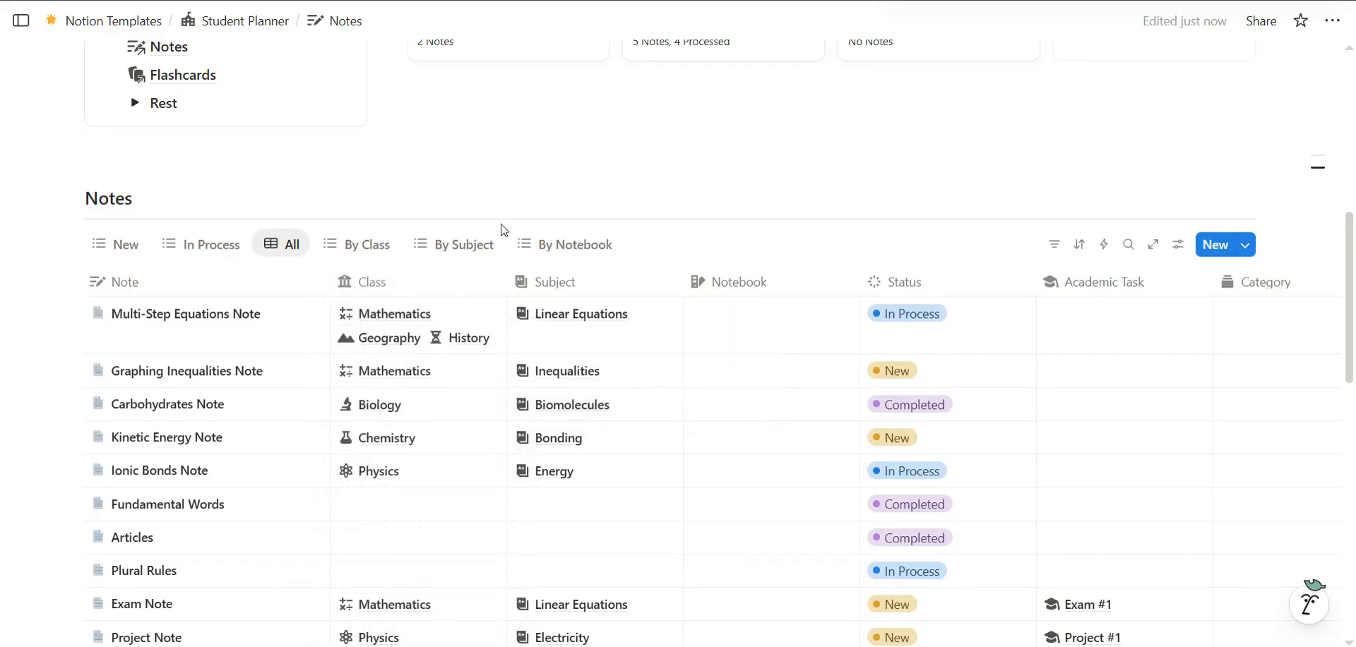
Check the limit options of the Subject relation without changing them
{"action": "left_click", "coordinate": [596, 291]}
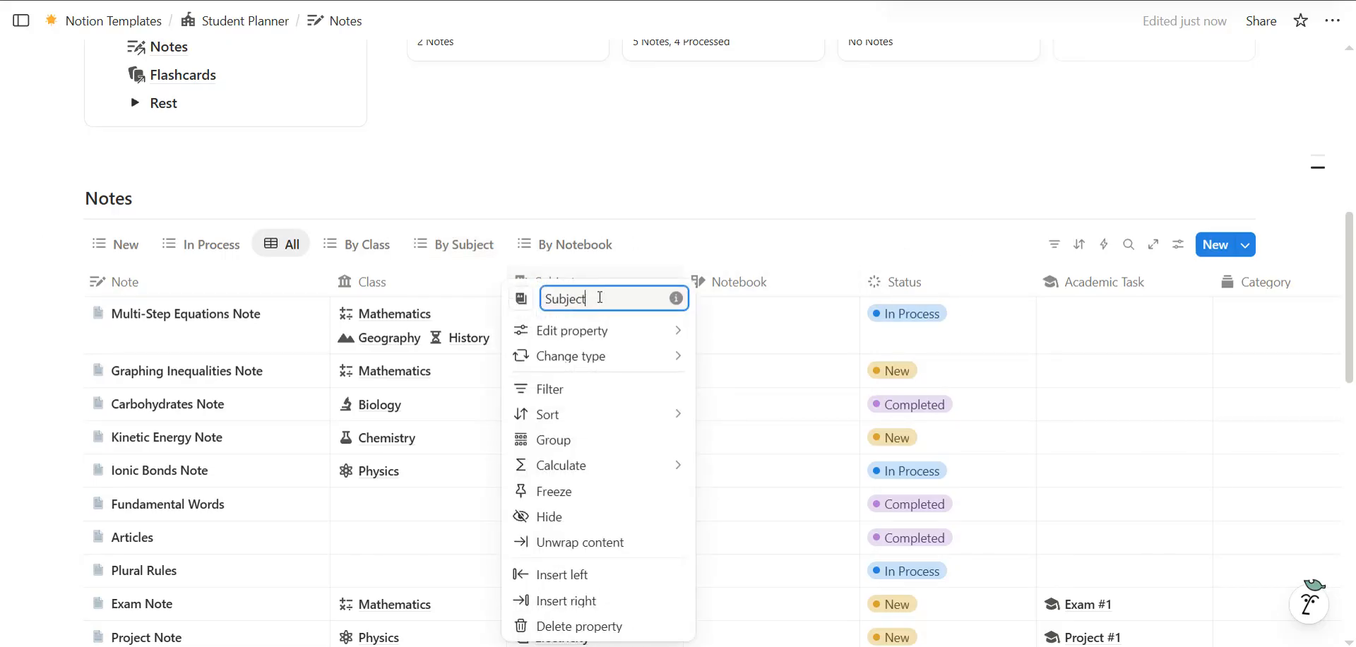
{"action": "mouse_move", "coordinate": [629, 332]}
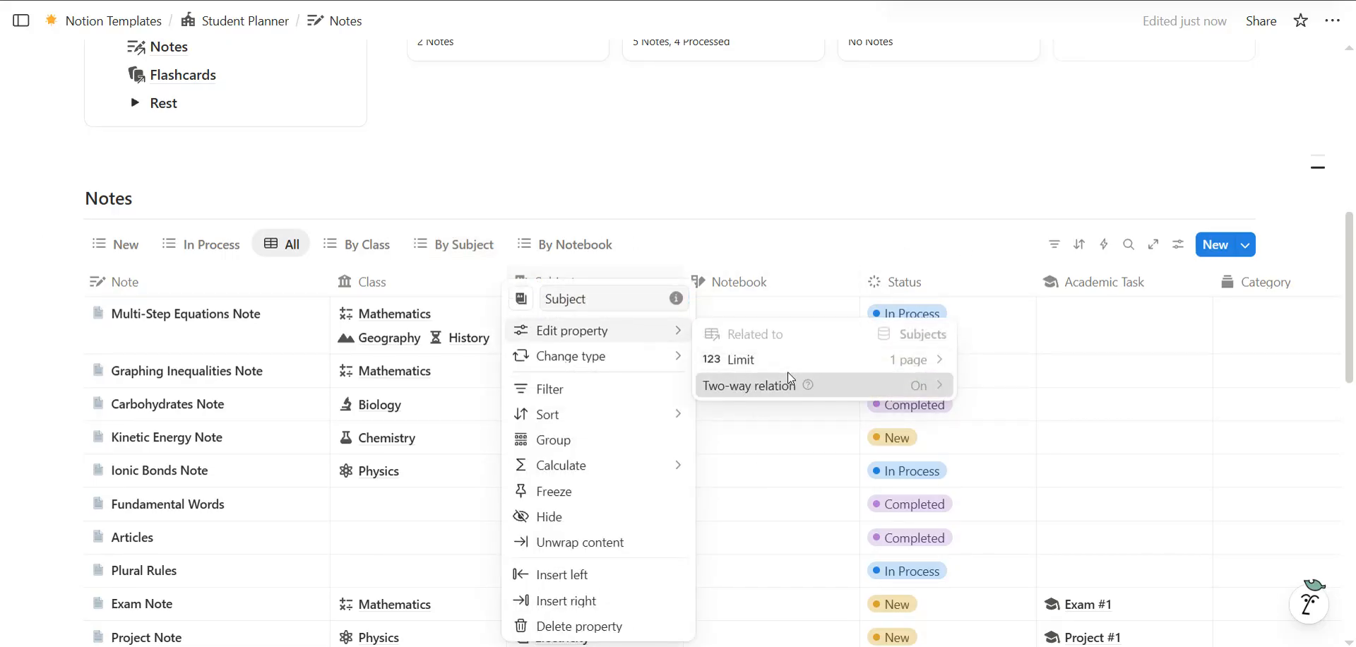
{"action": "left_click", "coordinate": [742, 361]}
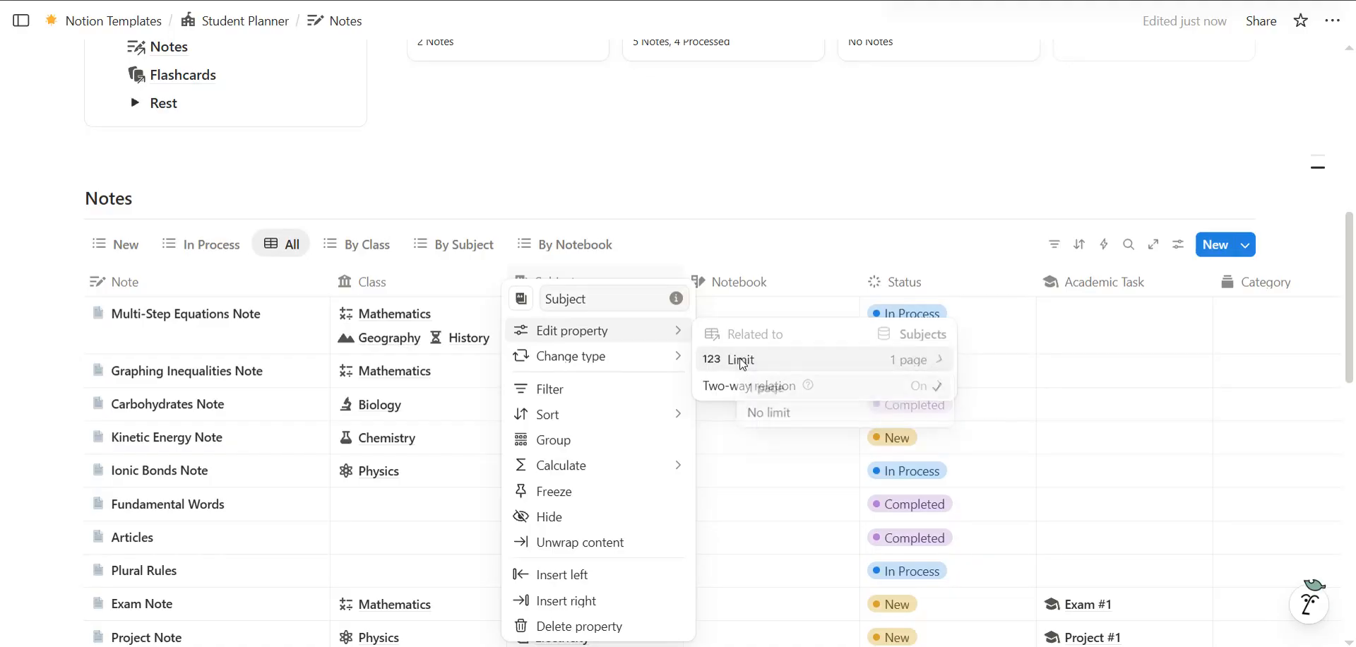
{"action": "left_click", "coordinate": [695, 195]}
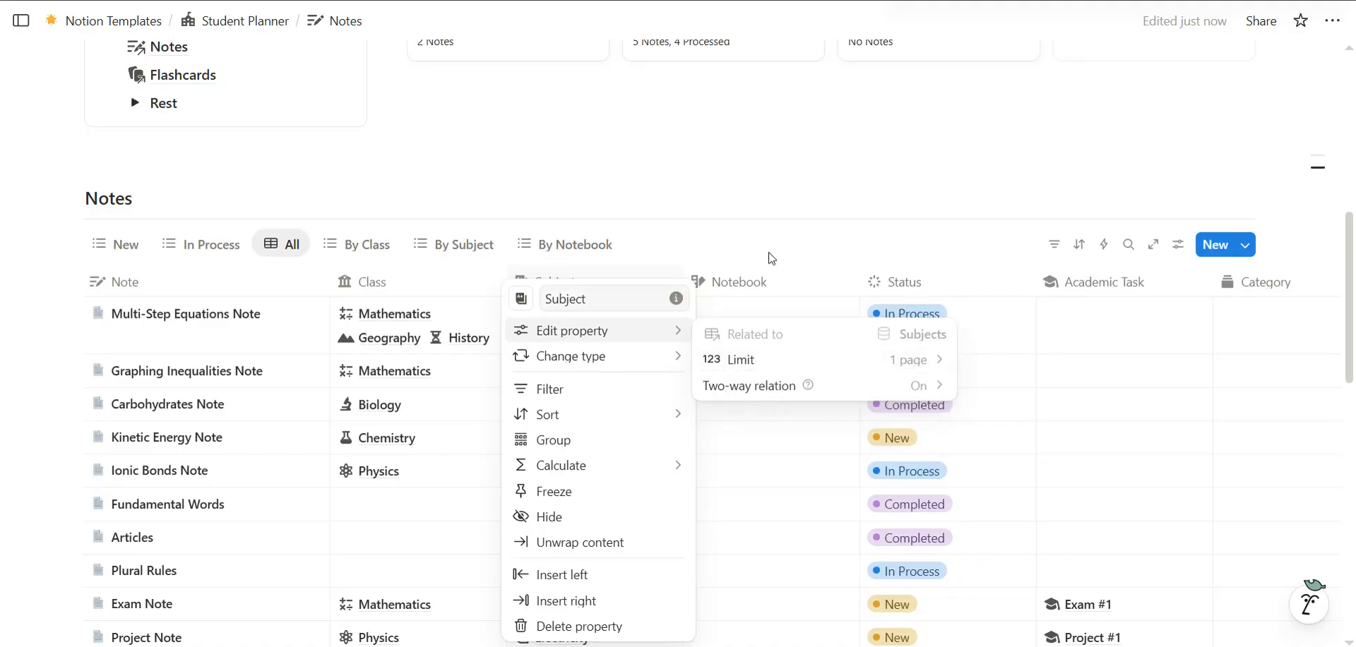
{"action": "left_click", "coordinate": [682, 211]}
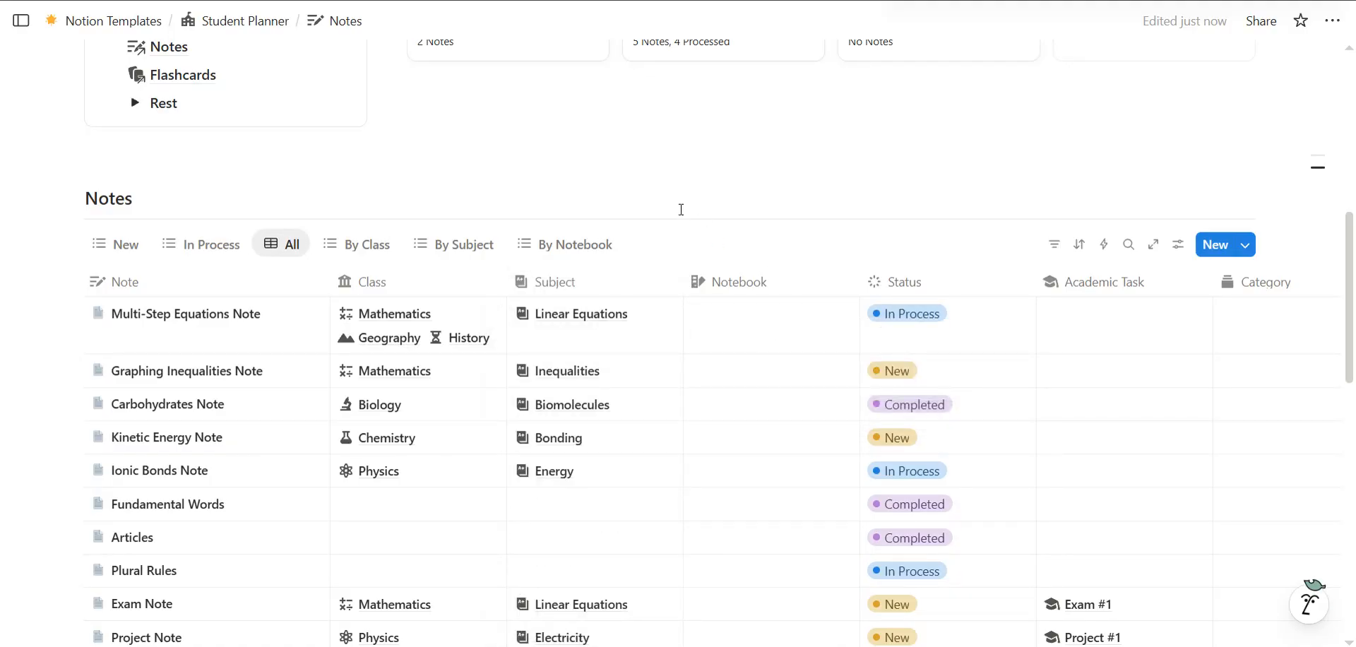
Unlink the Geography and History classes from the Multi-Step Equations Note, keeping only Mathematics
{"action": "left_click", "coordinate": [440, 314]}
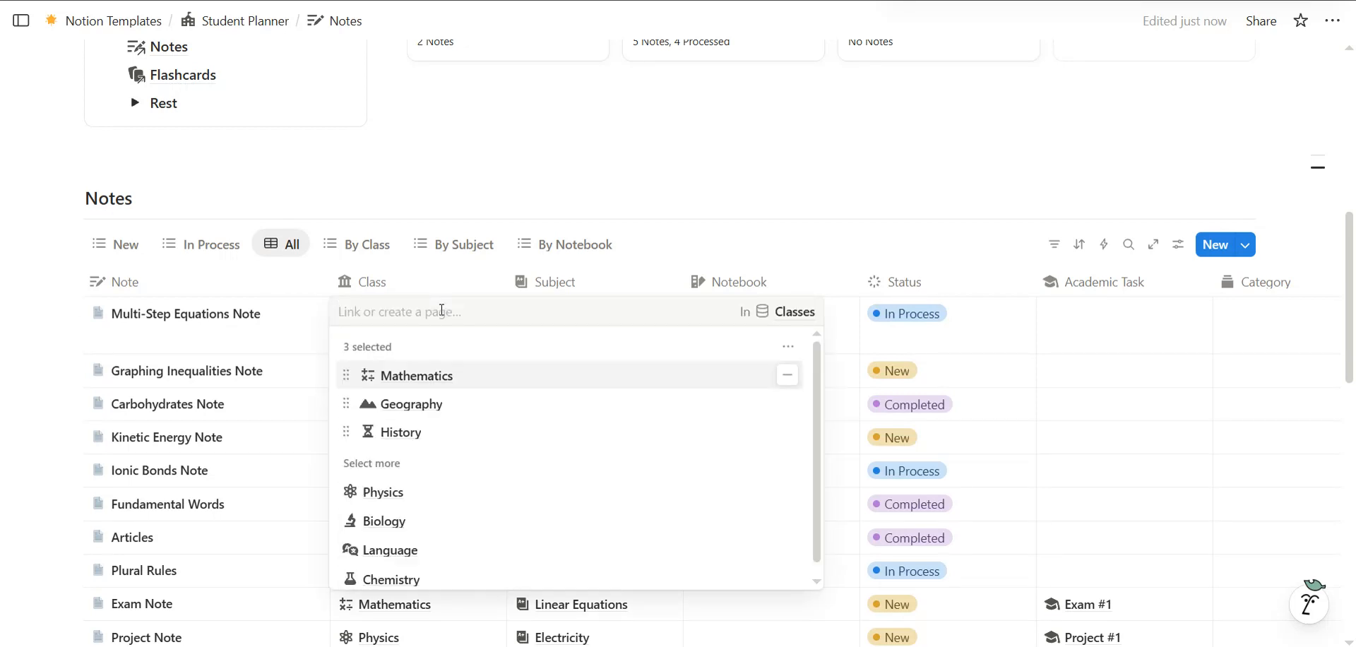
{"action": "left_click", "coordinate": [786, 403]}
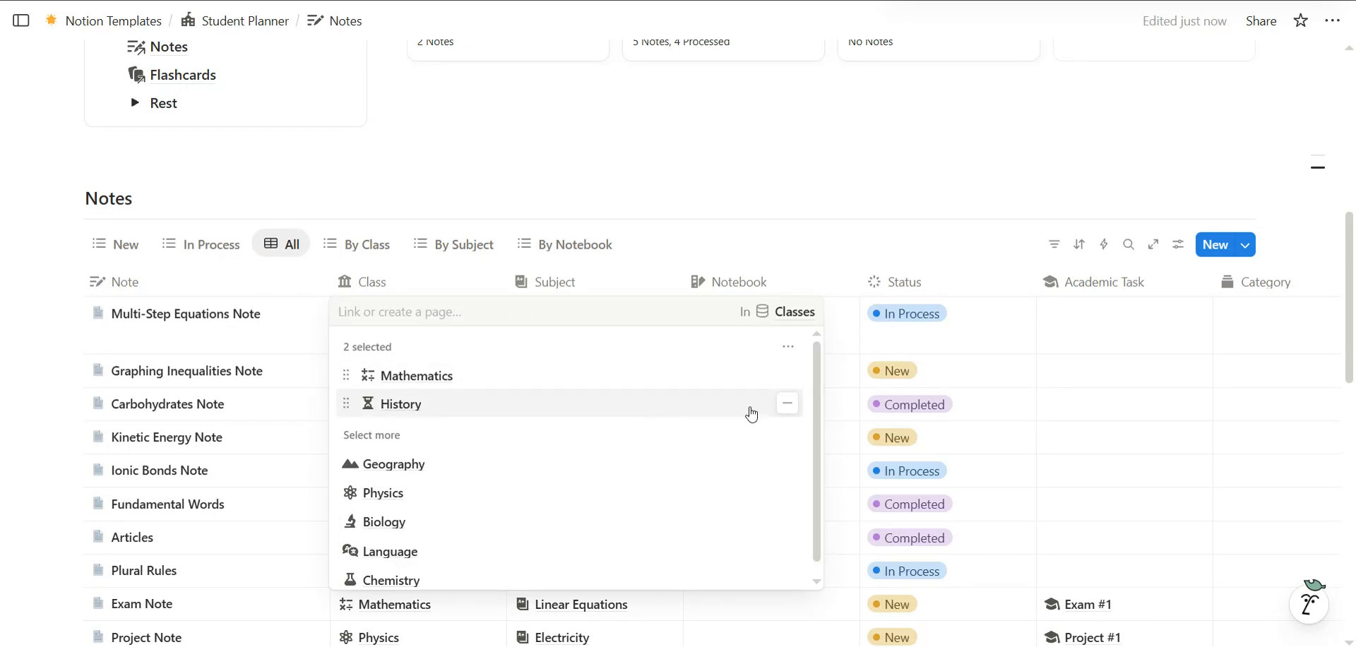
{"action": "left_click", "coordinate": [788, 407]}
{"action": "key", "text": "Escape"}
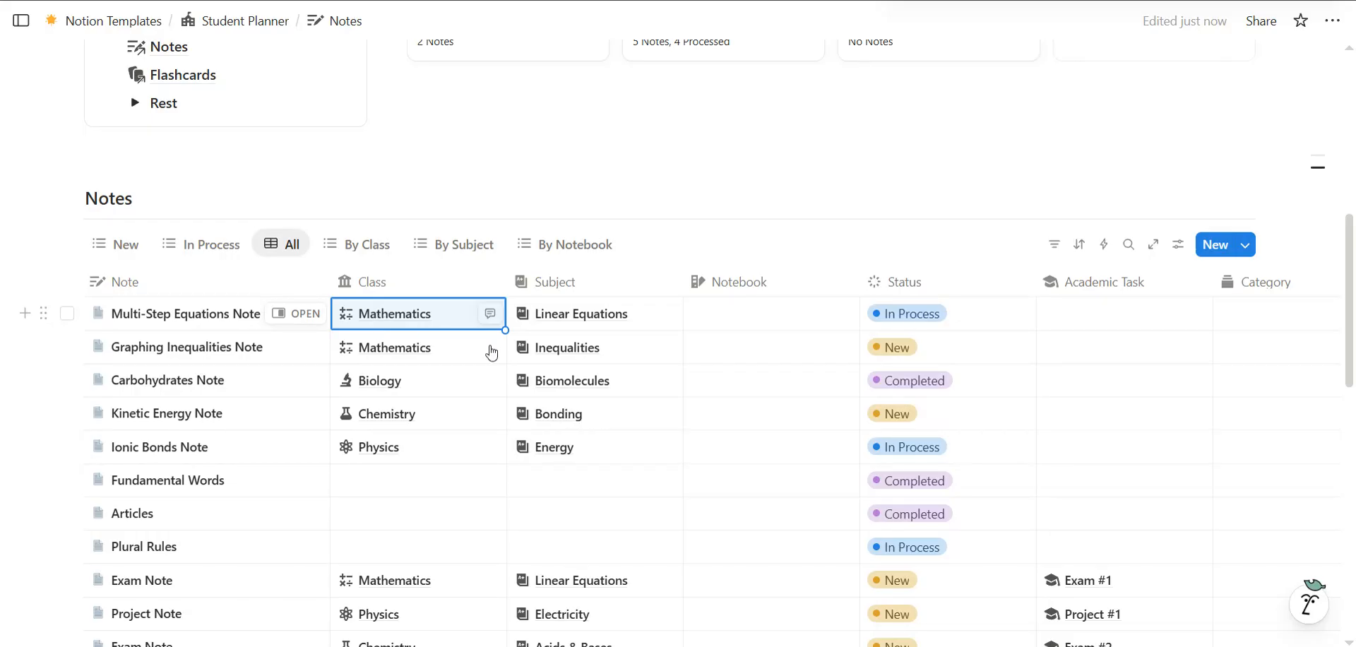
Look over the notes table's further columns and check the Notebook relation's limit options without changing them
{"action": "scroll", "coordinate": [625, 320], "scroll_direction": "right", "scroll_amount": 2}
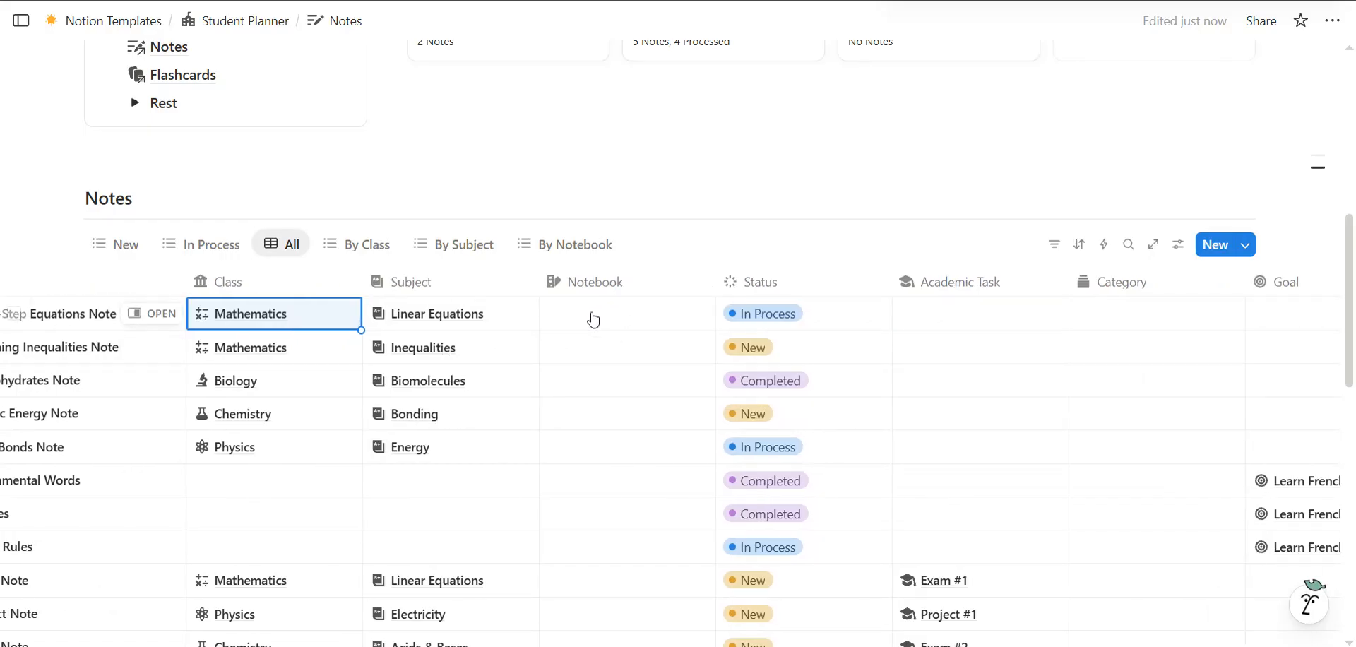
{"action": "scroll", "coordinate": [596, 320], "scroll_direction": "right", "scroll_amount": 2}
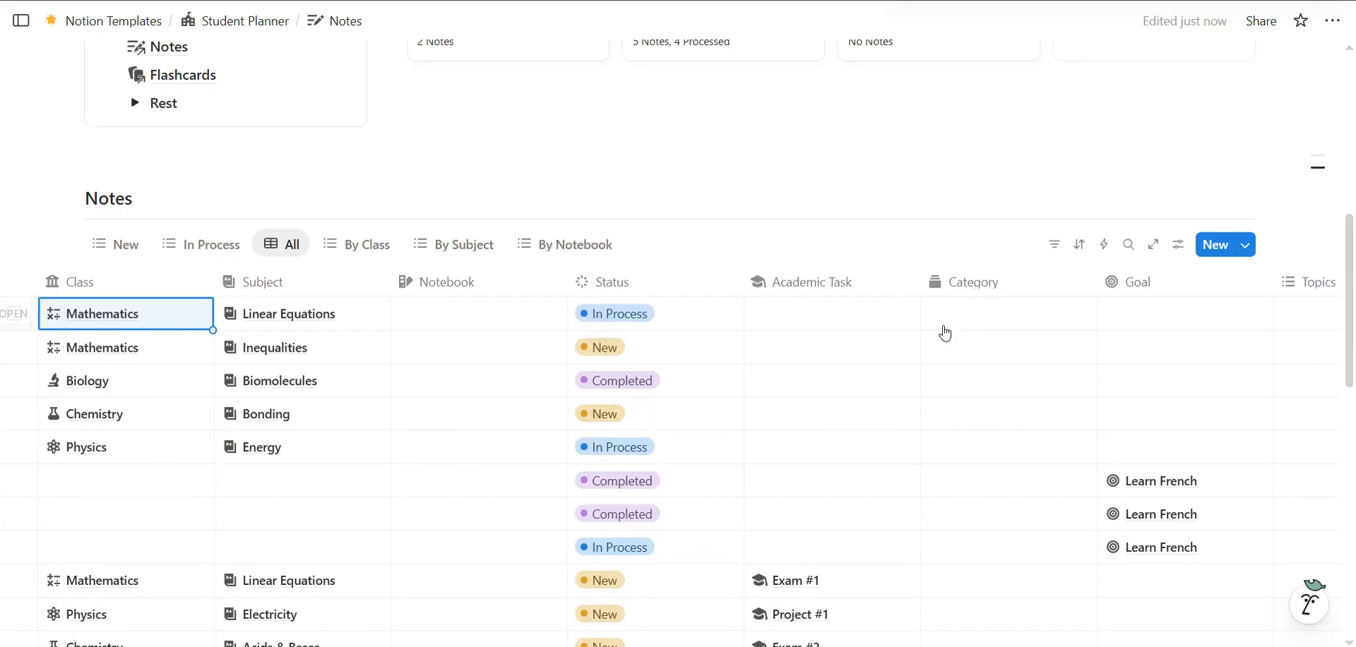
{"action": "scroll", "coordinate": [946, 332], "scroll_direction": "right", "scroll_amount": 2}
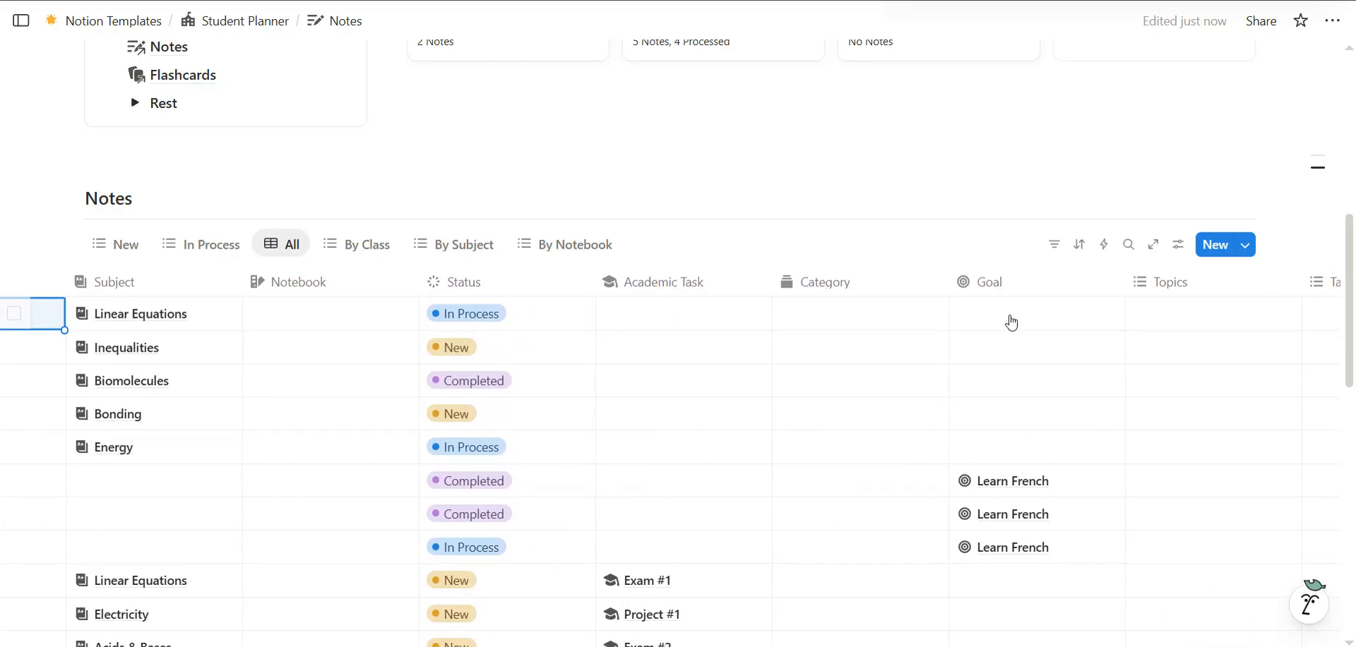
{"action": "scroll", "coordinate": [1012, 323], "scroll_direction": "left", "scroll_amount": 6}
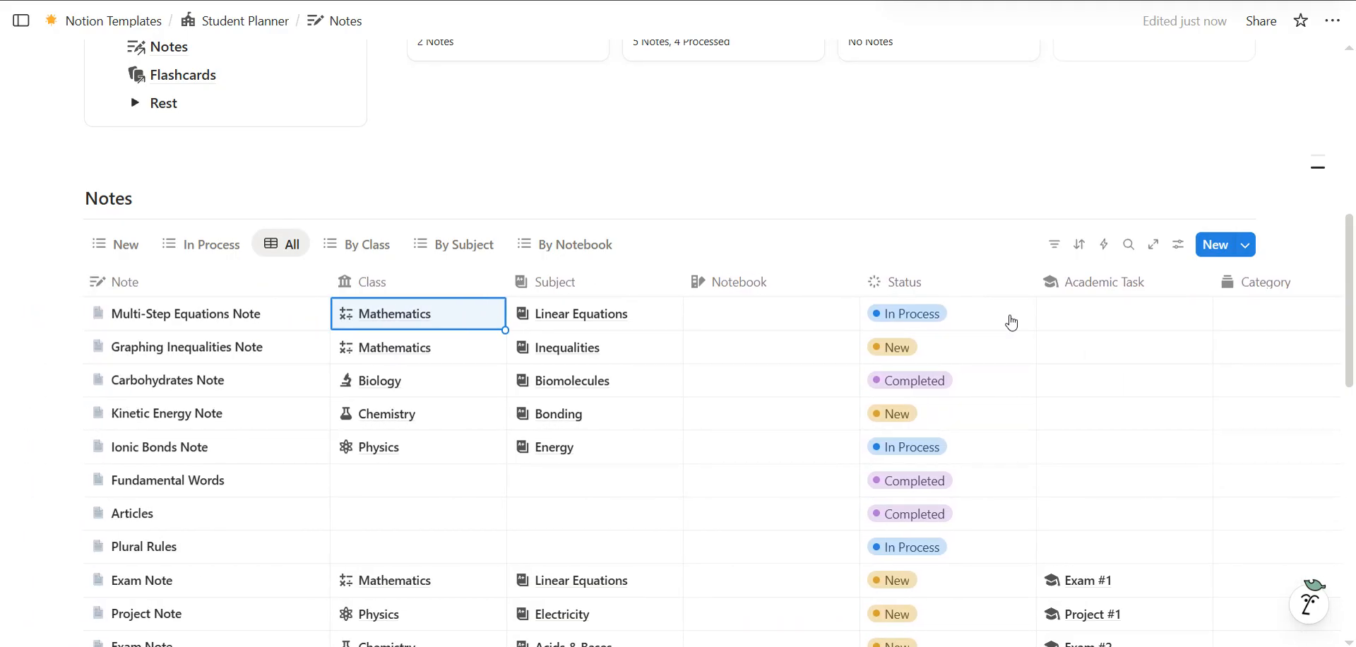
{"action": "left_click", "coordinate": [745, 285]}
{"action": "left_click", "coordinate": [711, 261]}
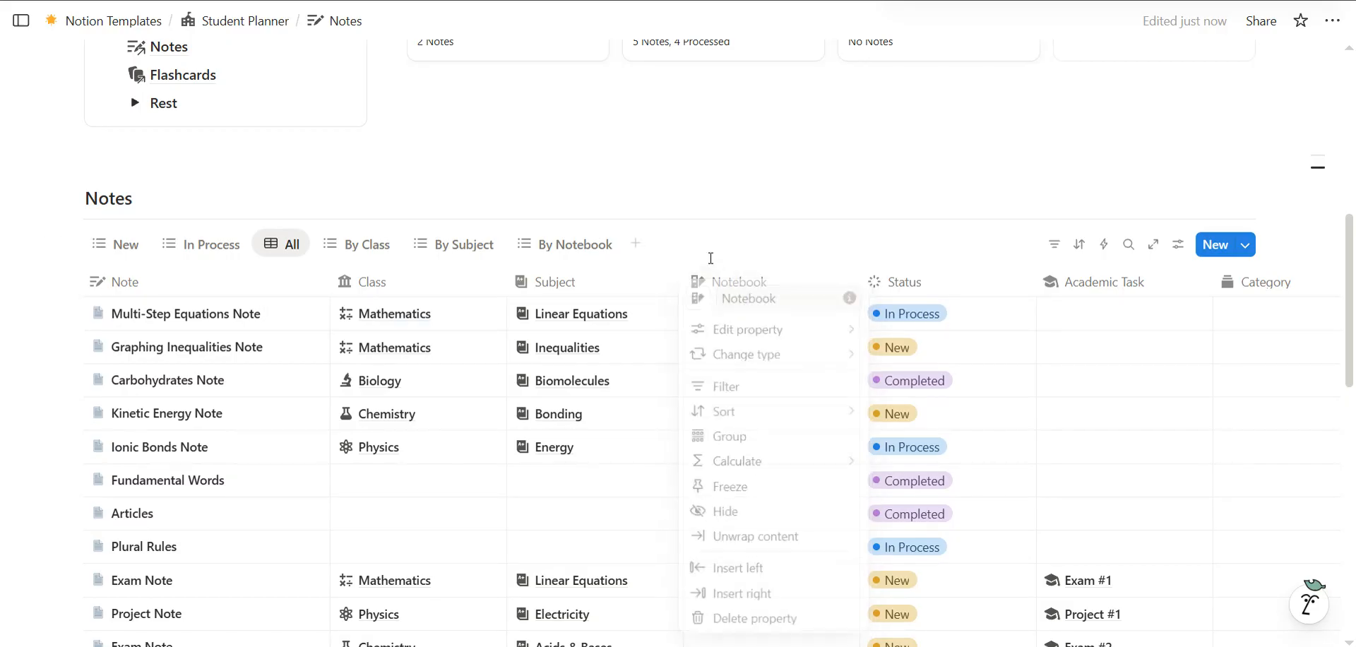
{"action": "left_click", "coordinate": [736, 286]}
{"action": "mouse_move", "coordinate": [783, 353]}
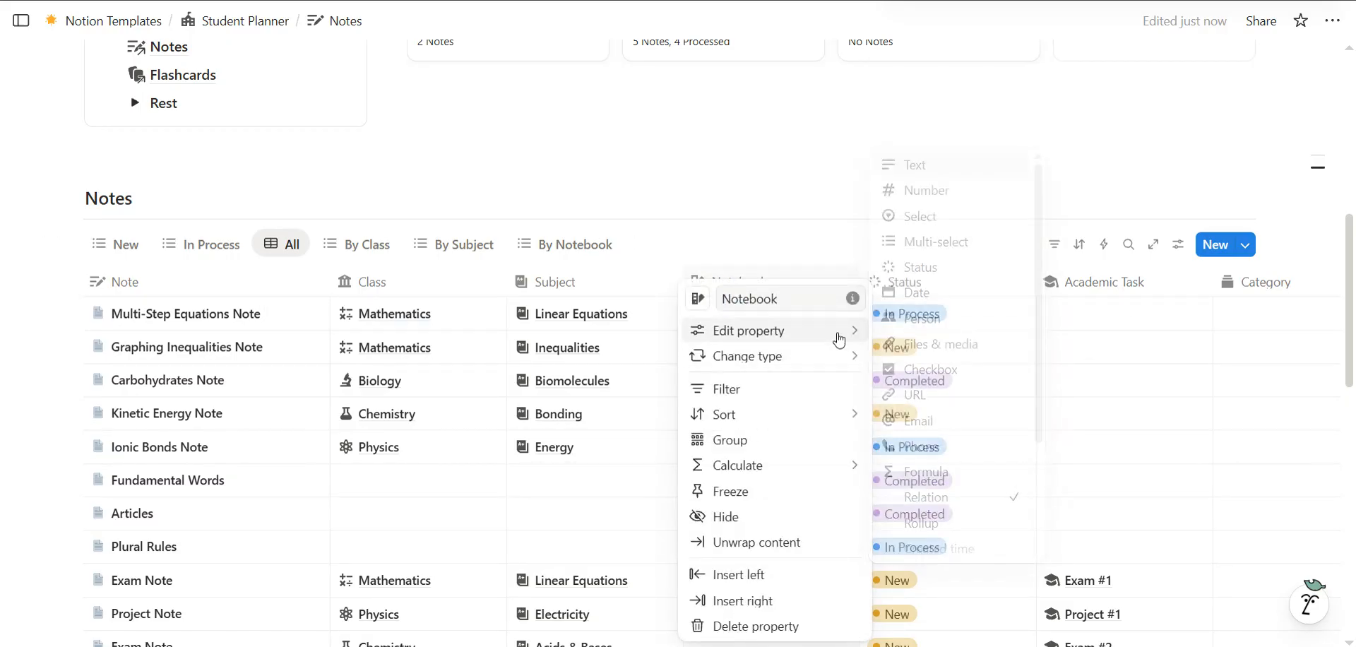
{"action": "mouse_move", "coordinate": [840, 333]}
{"action": "left_click", "coordinate": [919, 366]}
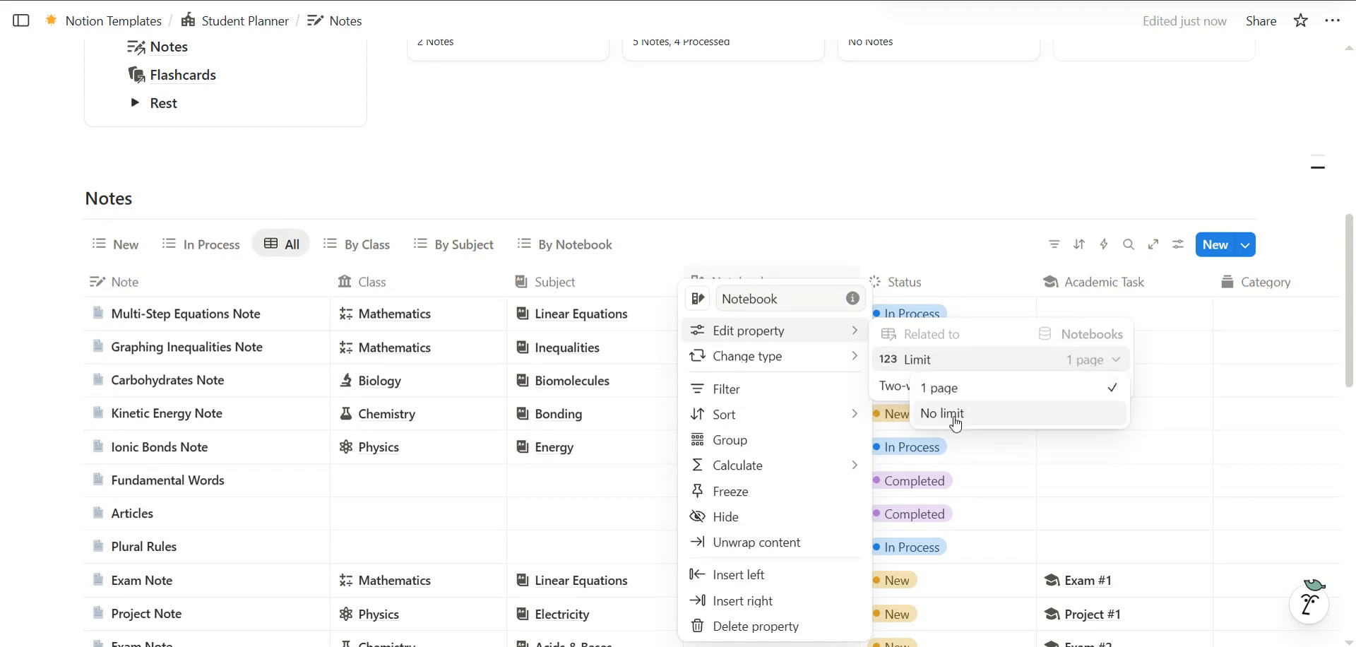
{"action": "left_click", "coordinate": [698, 236]}
{"action": "left_click", "coordinate": [697, 231]}
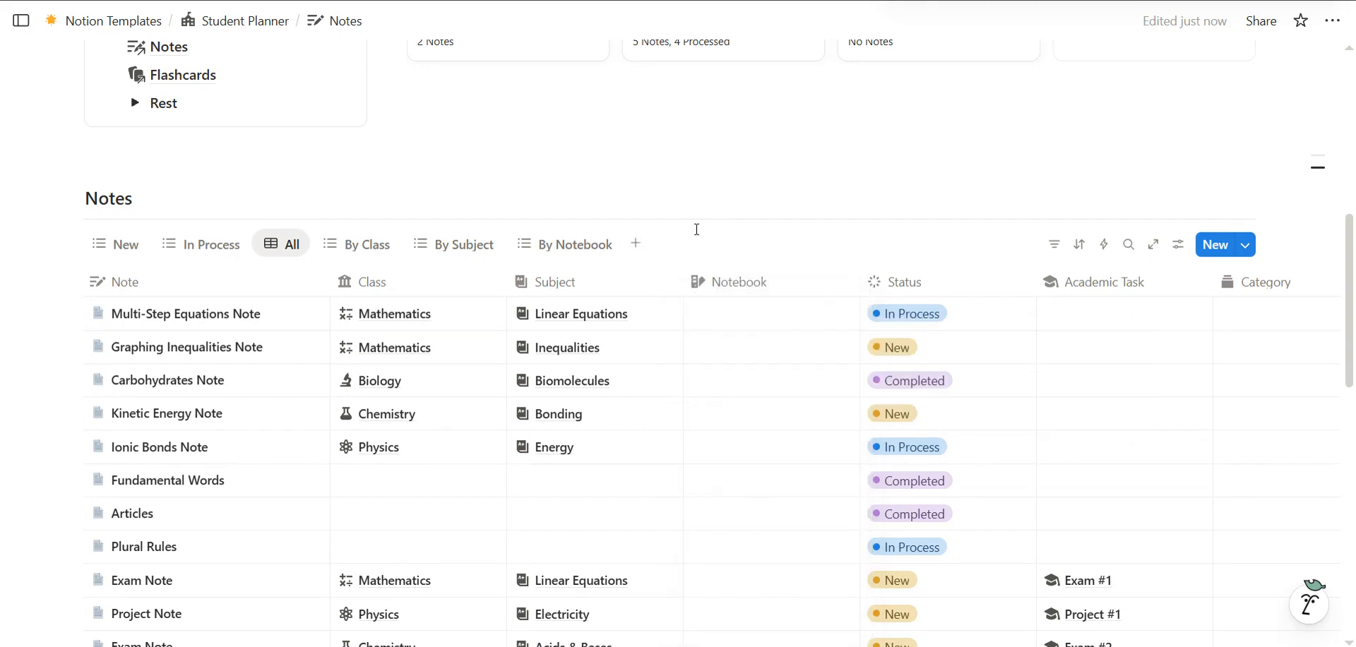
Go through the notes database's New, In Process, All, By Class, By Subject and By Notebook views
{"action": "left_click", "coordinate": [122, 237]}
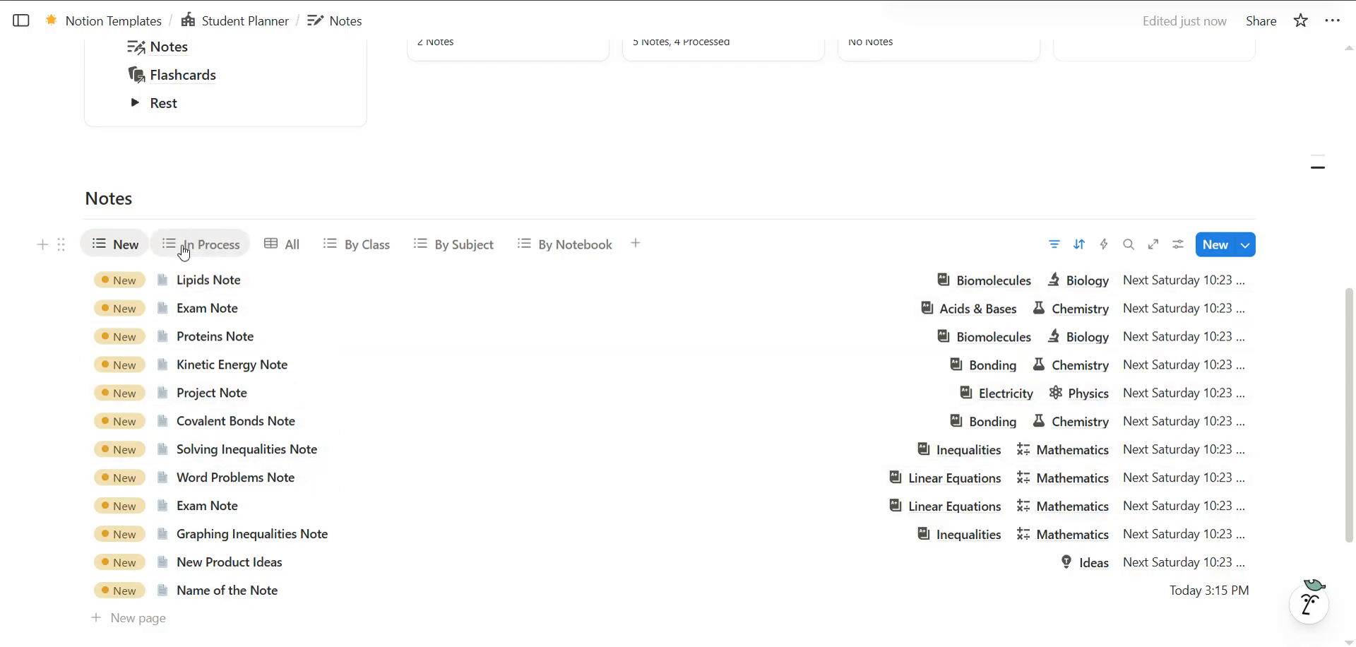
{"action": "left_click", "coordinate": [184, 248]}
{"action": "left_click", "coordinate": [286, 248]}
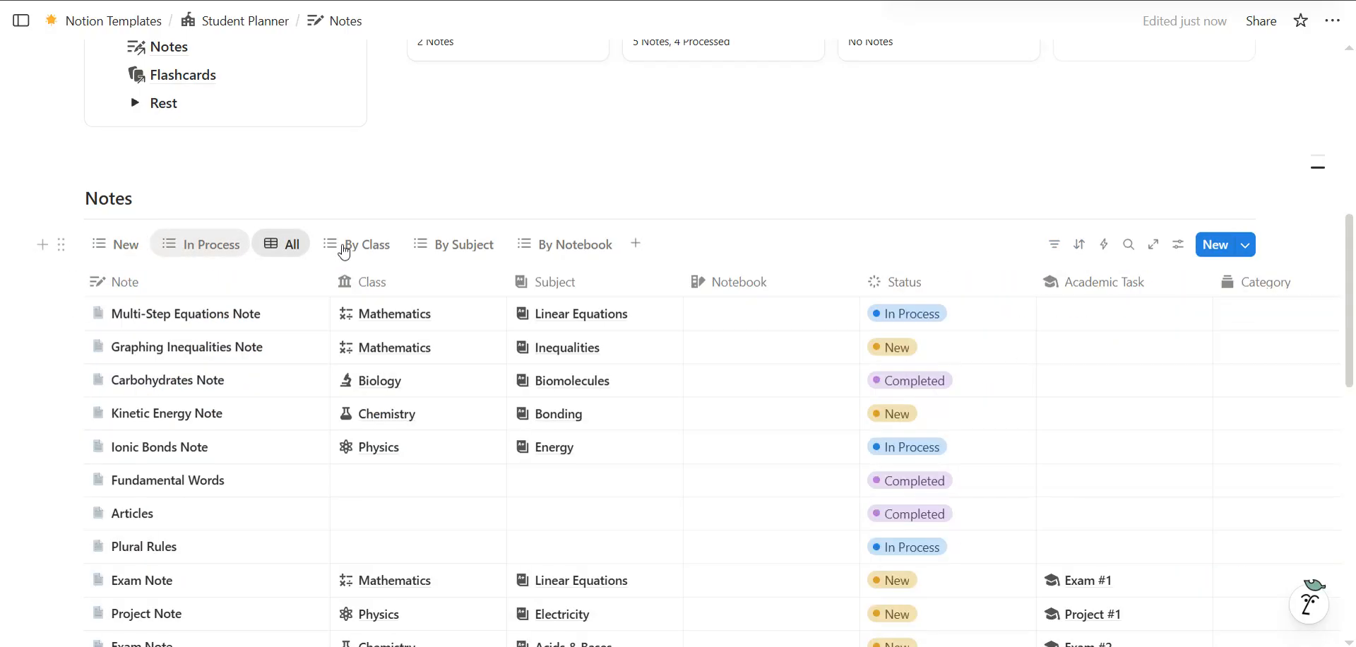
{"action": "left_click", "coordinate": [344, 247]}
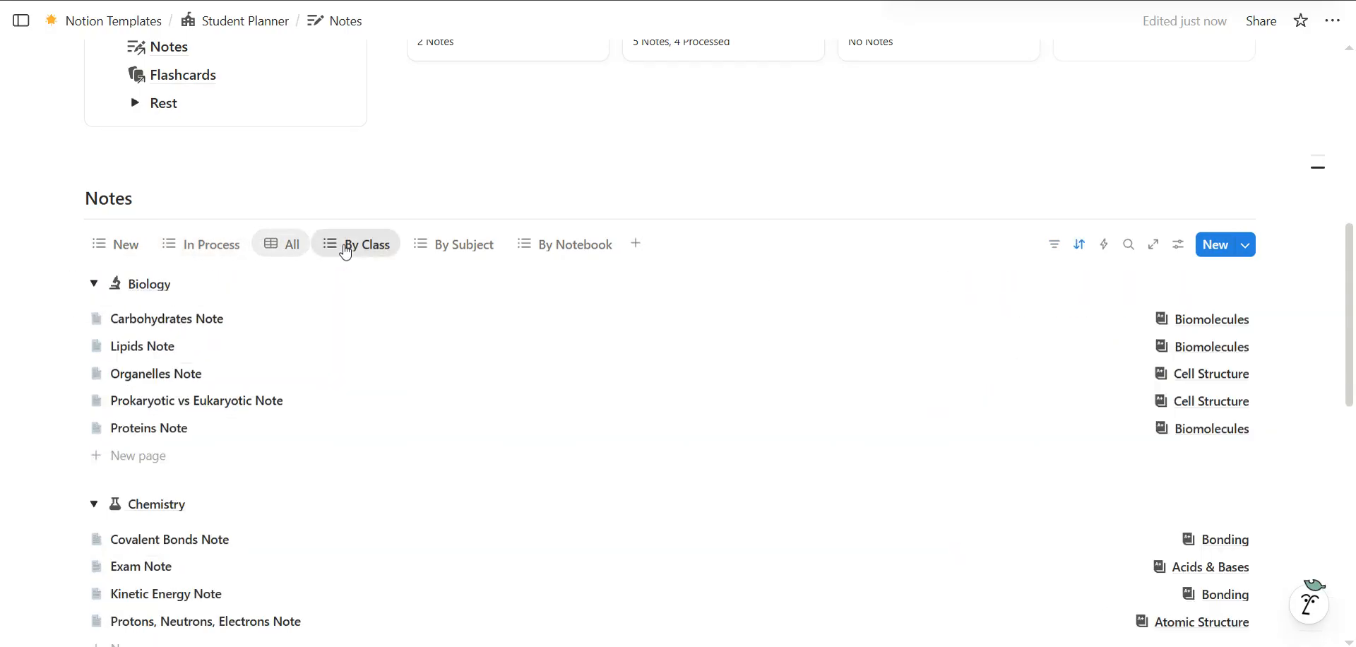
{"action": "left_click", "coordinate": [432, 253]}
{"action": "left_click", "coordinate": [532, 255]}
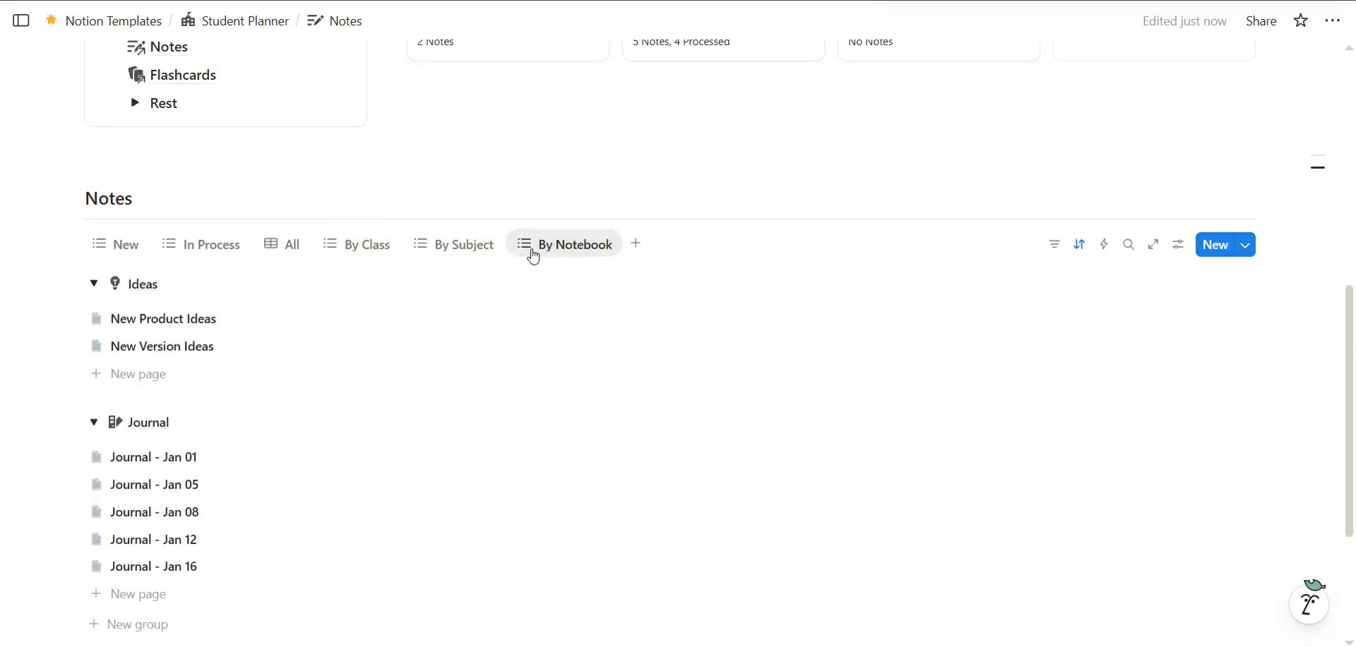
Open the Journal notebook, review the list of notes inside it, and close it again
{"action": "scroll", "coordinate": [532, 255], "scroll_direction": "up", "scroll_amount": 7}
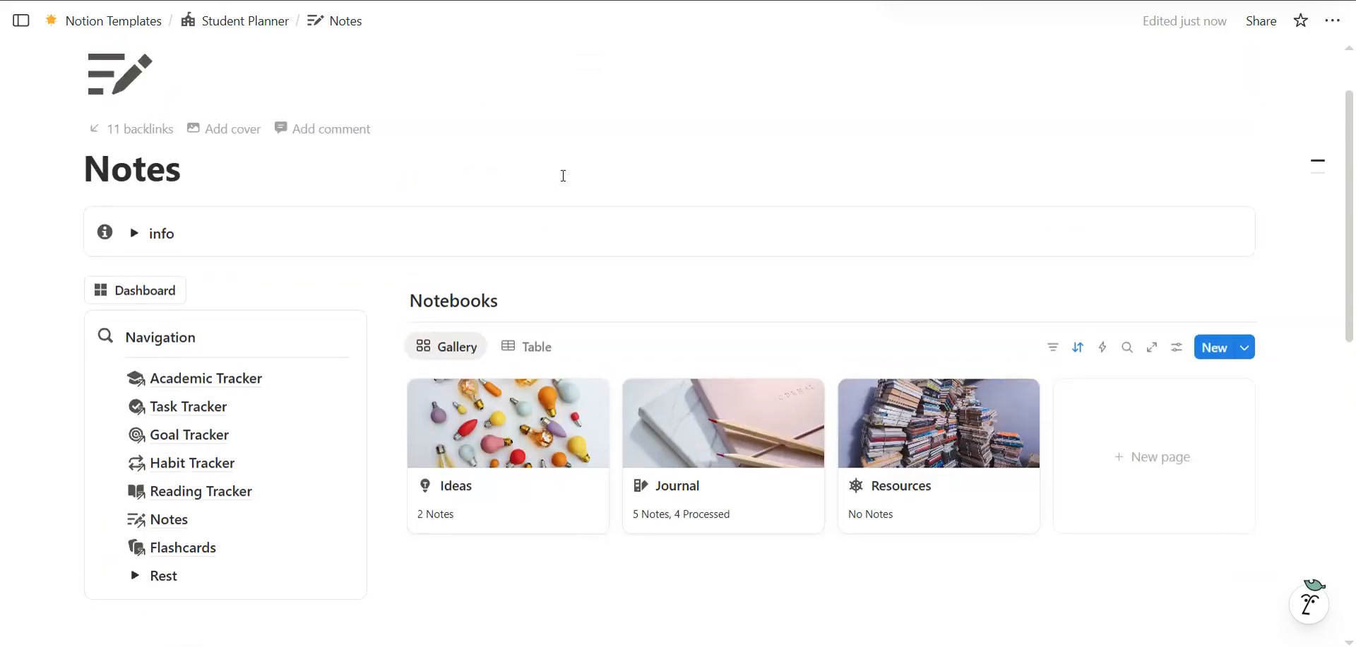
{"action": "scroll", "coordinate": [563, 175], "scroll_direction": "down", "scroll_amount": 3}
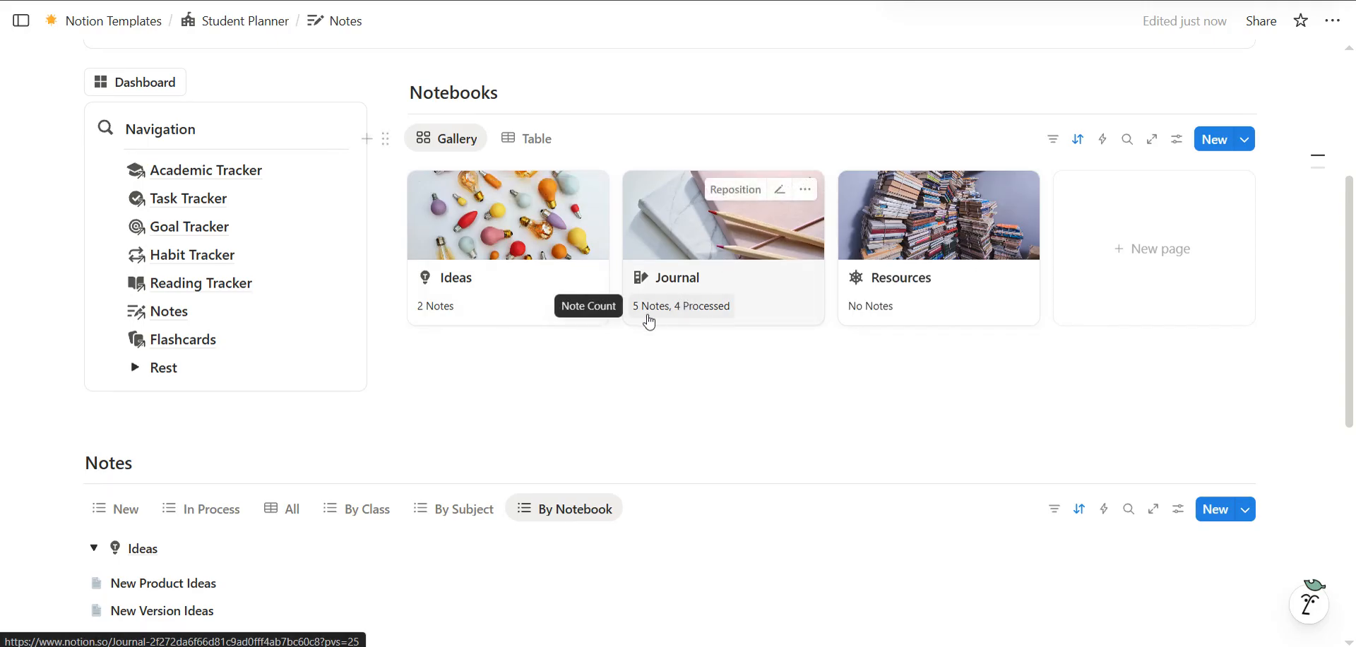
{"action": "left_click", "coordinate": [685, 238]}
{"action": "scroll", "coordinate": [661, 359], "scroll_direction": "down", "scroll_amount": 4}
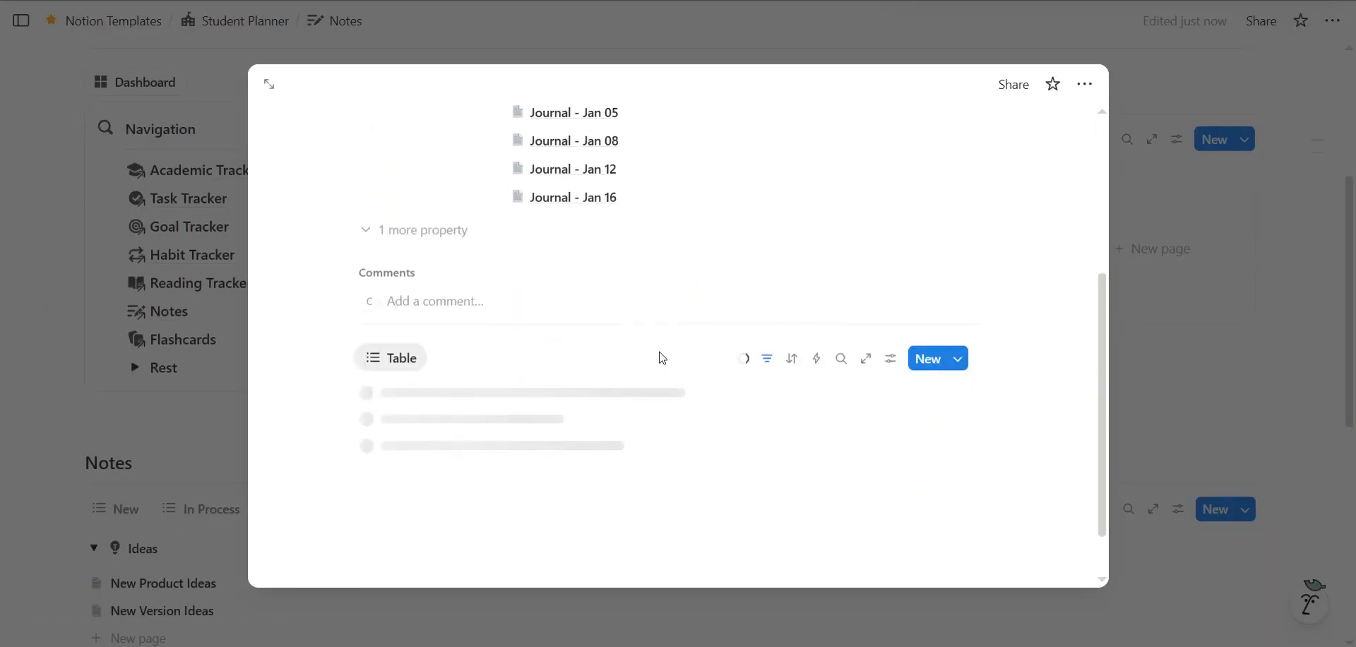
{"action": "scroll", "coordinate": [658, 357], "scroll_direction": "down", "scroll_amount": 2}
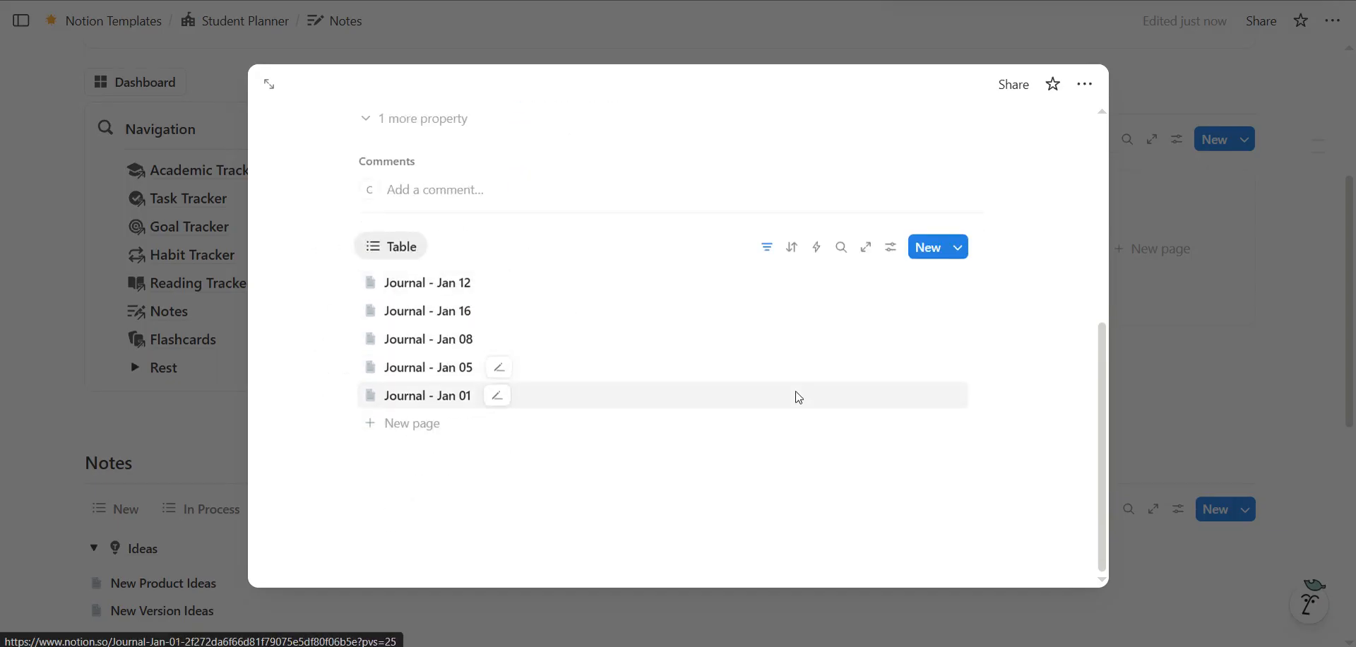
{"action": "left_click", "coordinate": [1215, 310]}
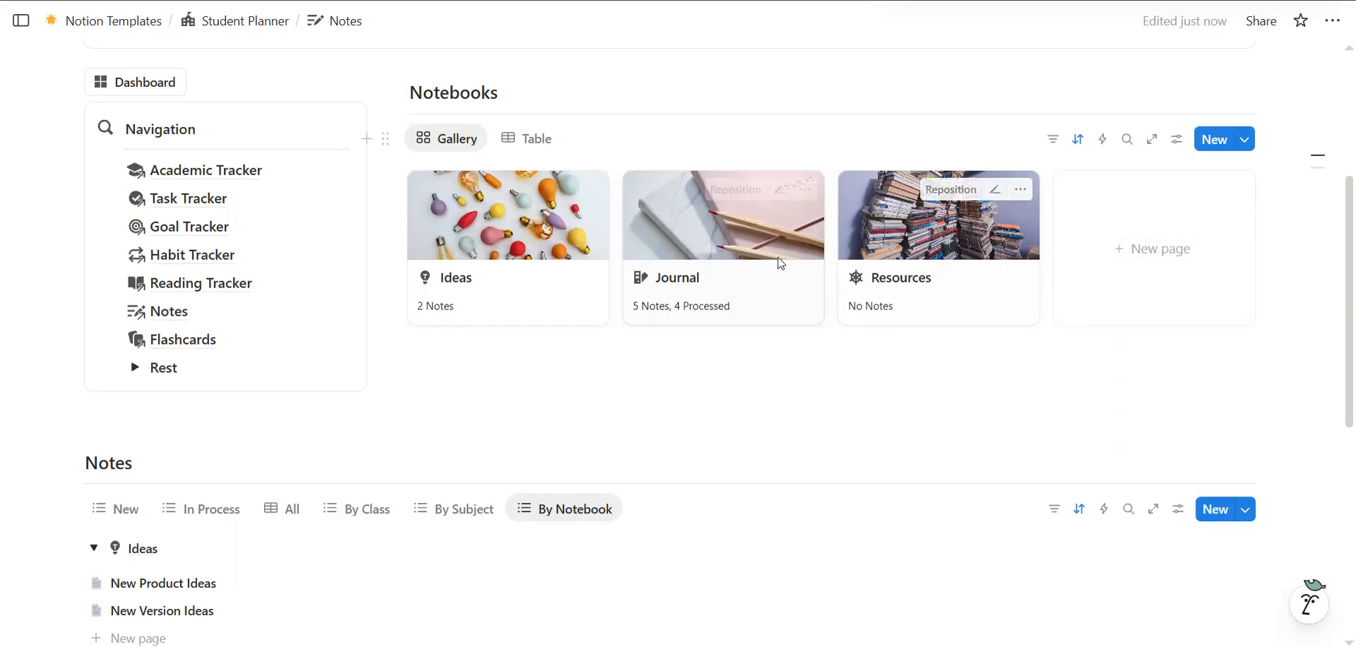
View the Notebooks database as a table, then return it to the gallery view
{"action": "left_click", "coordinate": [517, 149]}
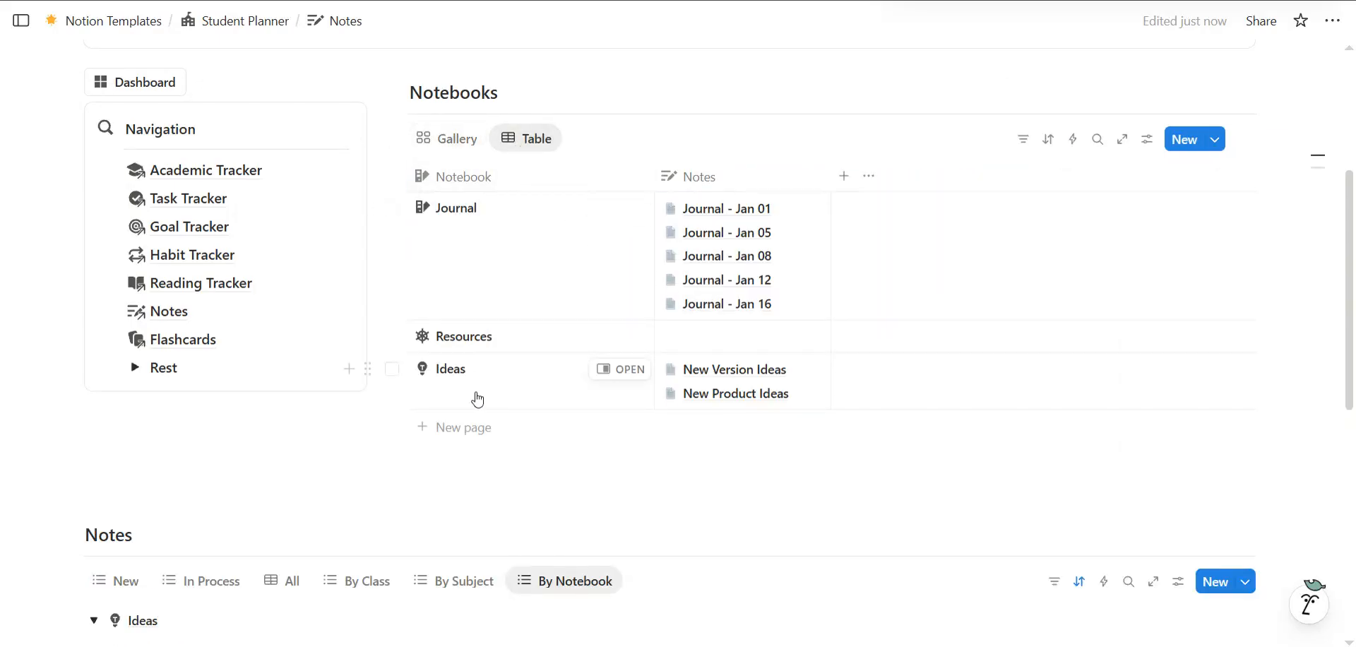
{"action": "scroll", "coordinate": [478, 400], "scroll_direction": "down", "scroll_amount": 2}
{"action": "scroll", "coordinate": [476, 387], "scroll_direction": "up", "scroll_amount": 2}
{"action": "left_click", "coordinate": [449, 135]}
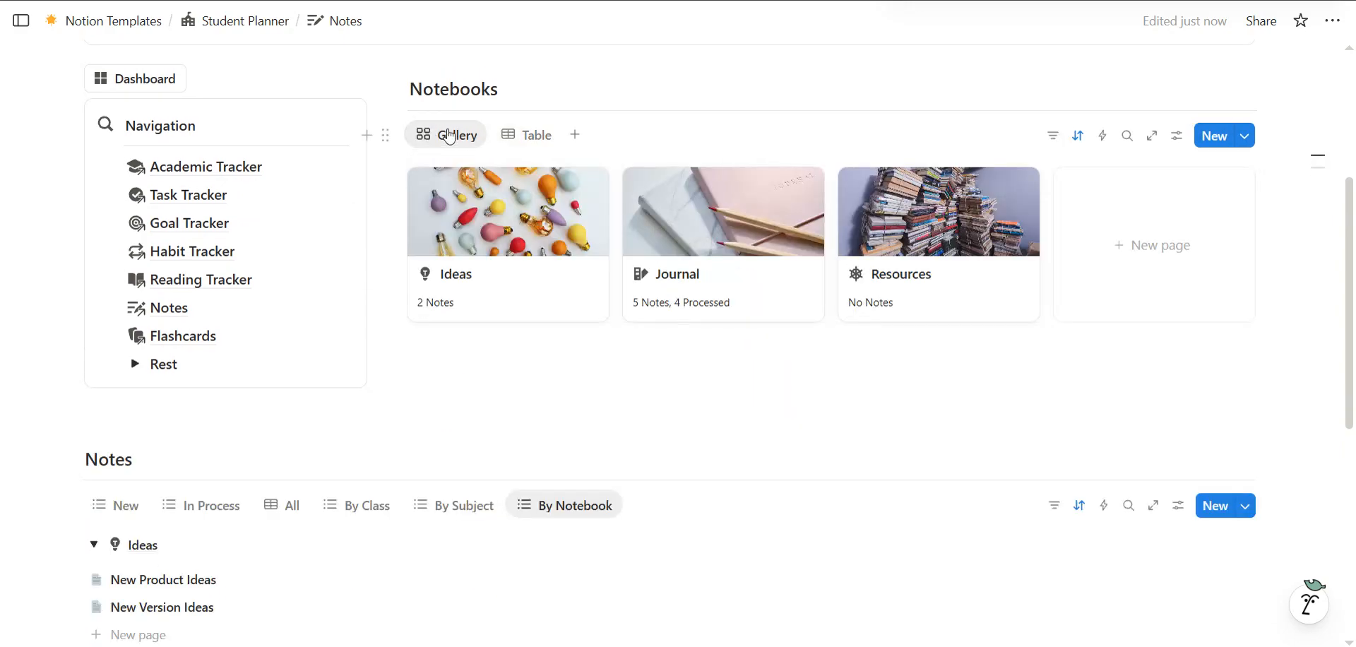
Create a new notebook titled "Name of the Notebook" and add a cover image to it
{"action": "left_click", "coordinate": [1141, 275]}
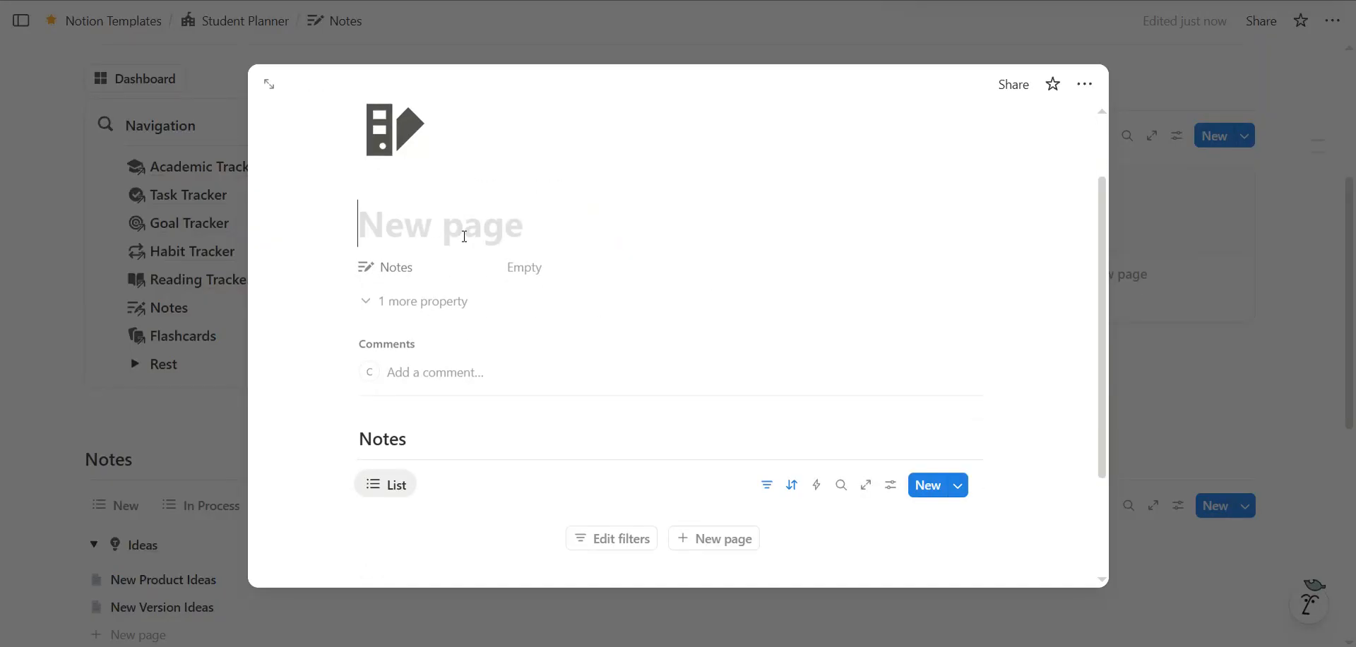
{"action": "type", "text": "Name of the Notebook"}
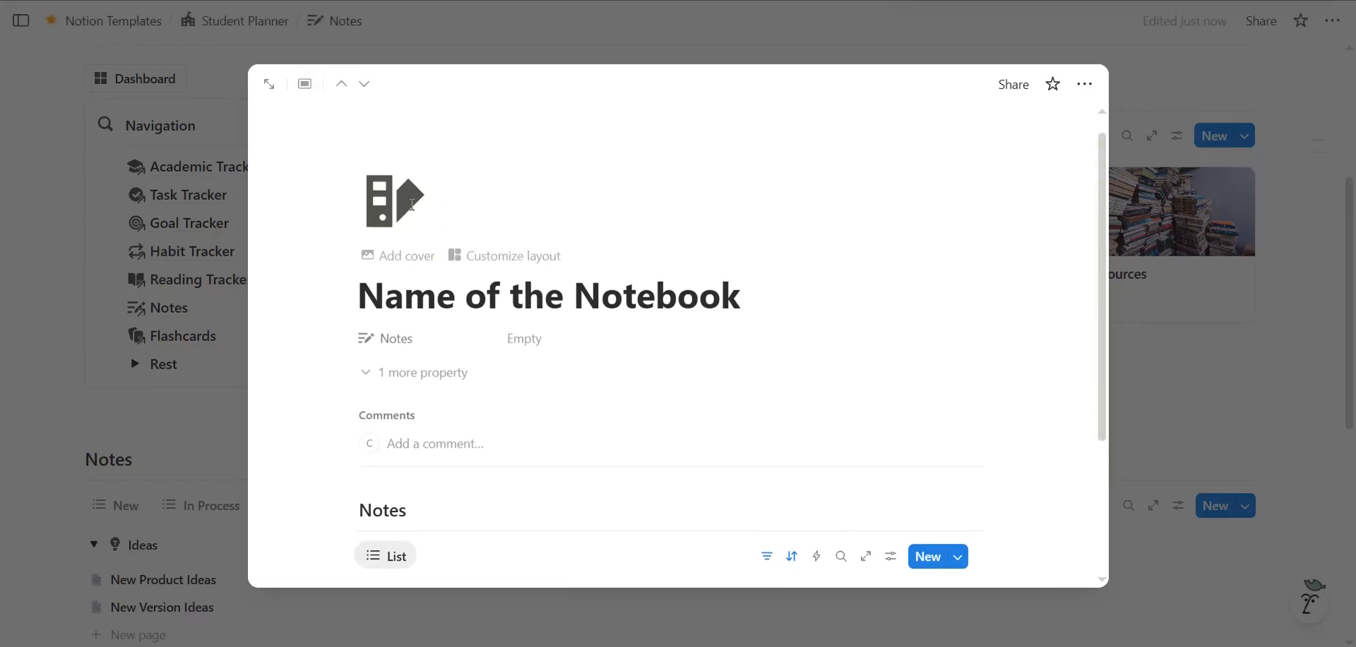
{"action": "left_click", "coordinate": [412, 263]}
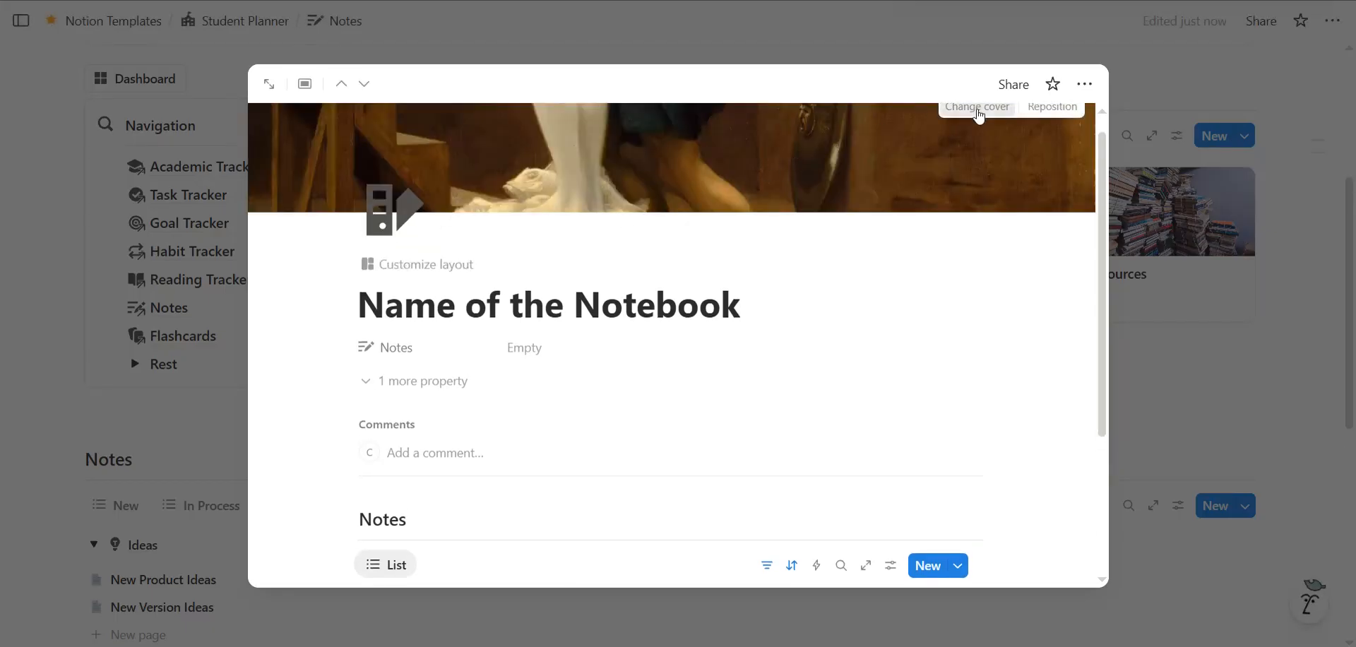
Change the notebook's cover to the red mountain picture from The MET Museum – Japanese Prints and close the notebook page
{"action": "left_click", "coordinate": [978, 108]}
{"action": "scroll", "coordinate": [892, 385], "scroll_direction": "down", "scroll_amount": 3}
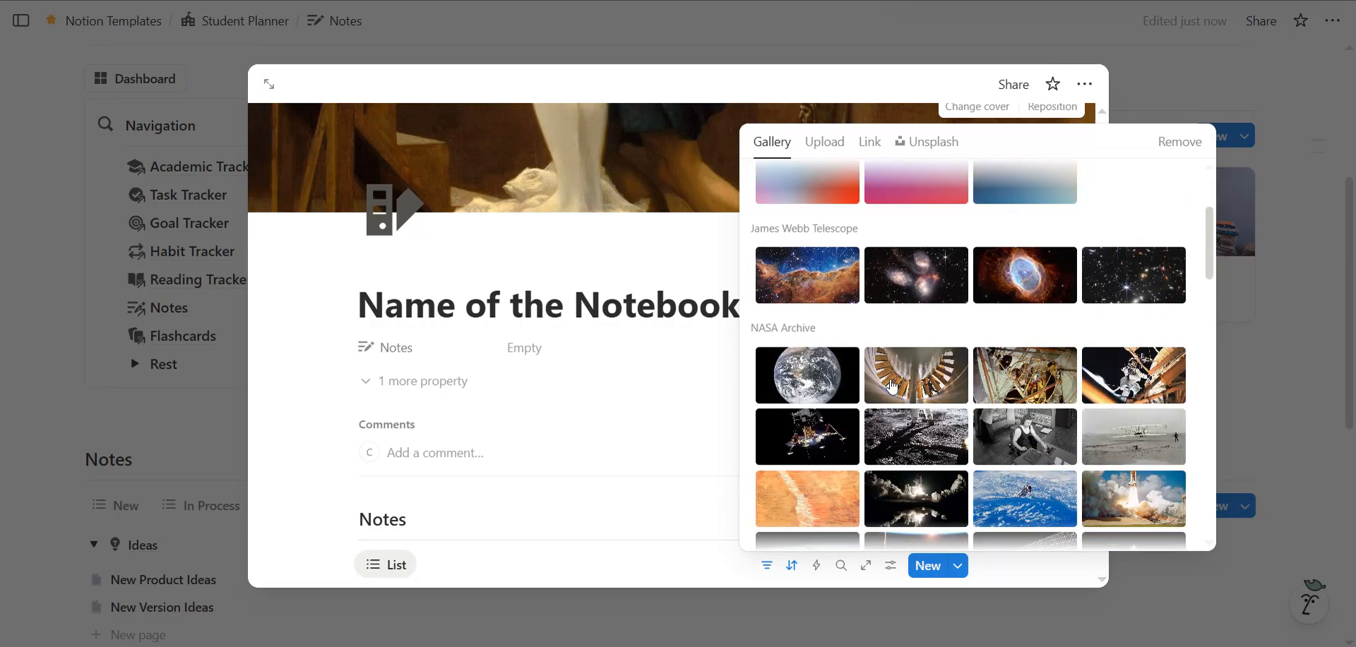
{"action": "scroll", "coordinate": [892, 385], "scroll_direction": "down", "scroll_amount": 8}
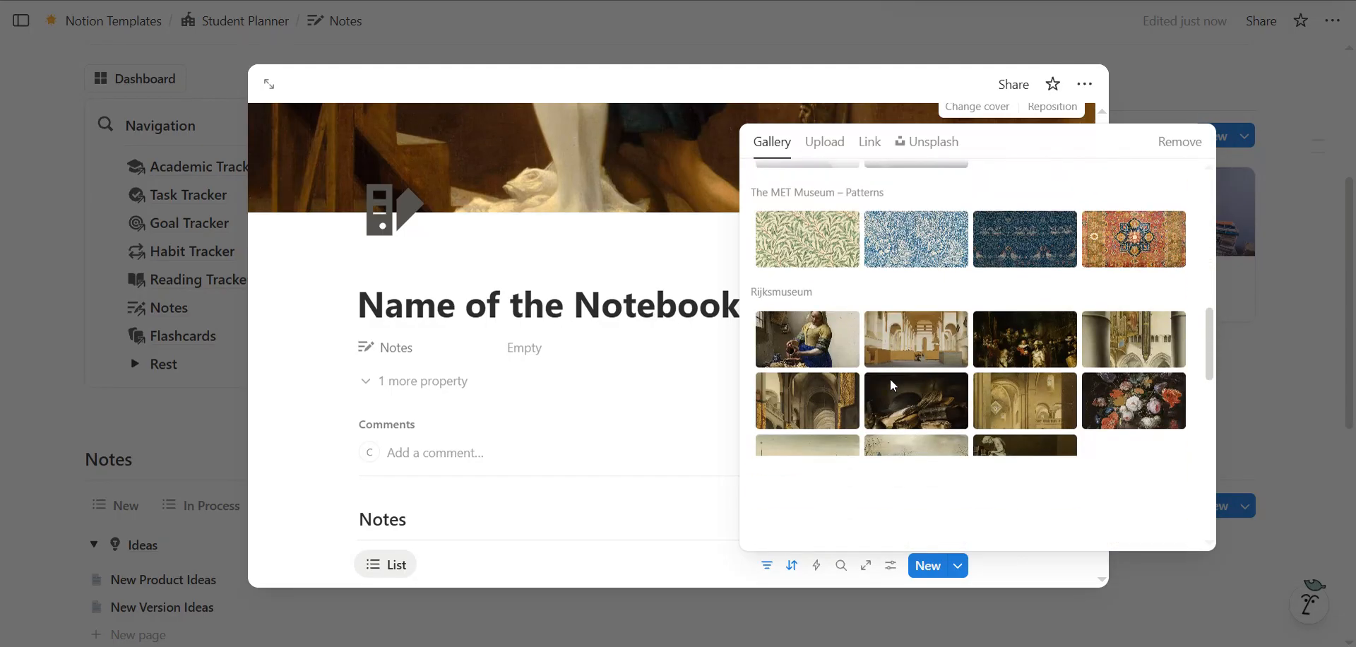
{"action": "scroll", "coordinate": [1020, 441], "scroll_direction": "down", "scroll_amount": 3}
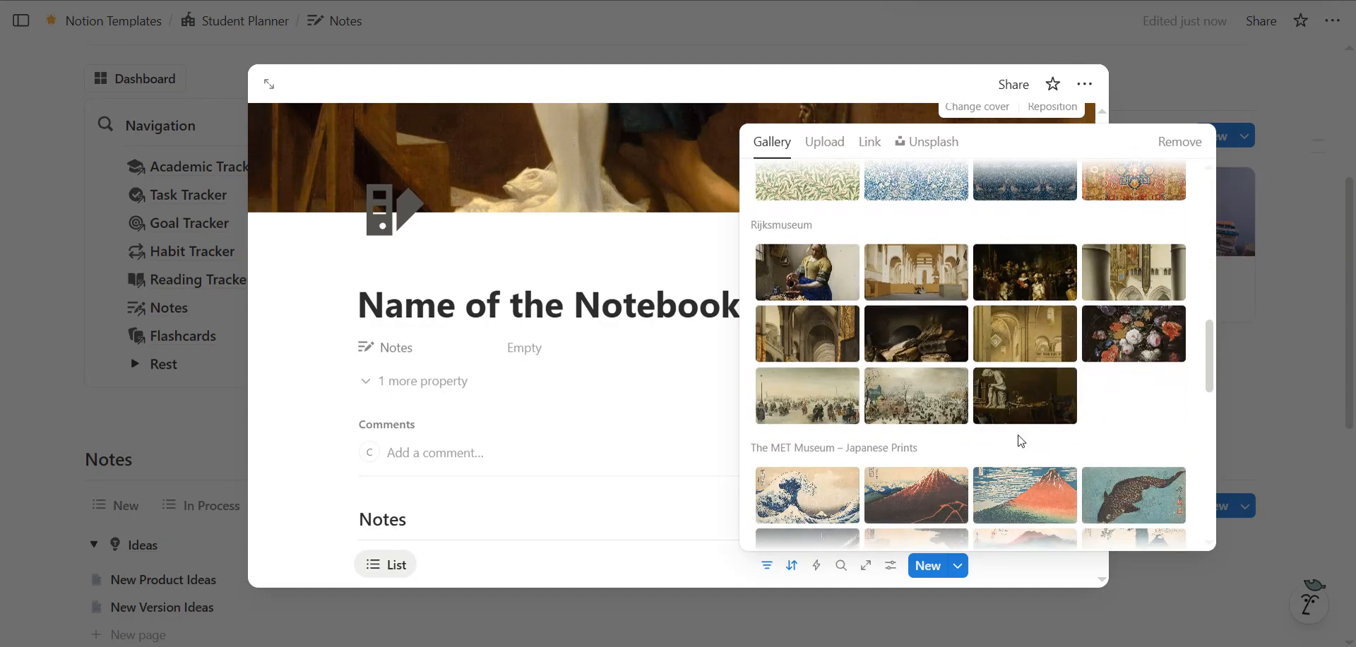
{"action": "left_click", "coordinate": [1036, 373]}
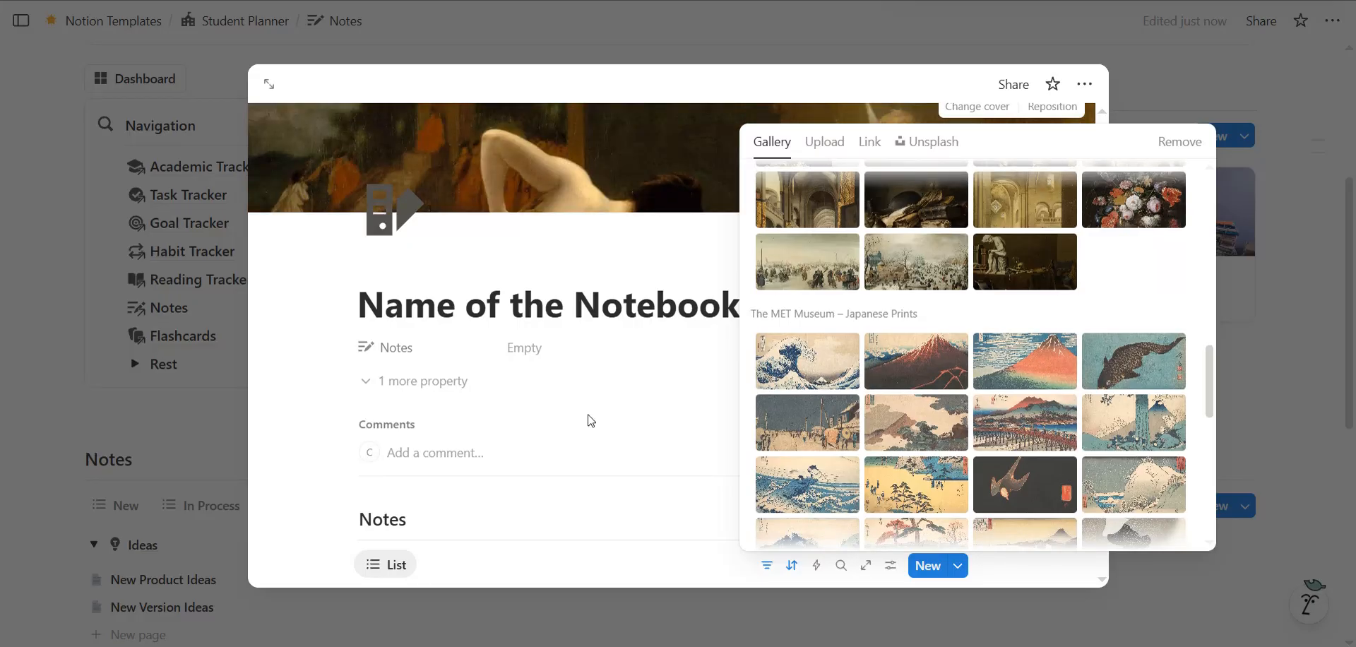
{"action": "left_click", "coordinate": [539, 426]}
{"action": "scroll", "coordinate": [539, 427], "scroll_direction": "down", "scroll_amount": 3}
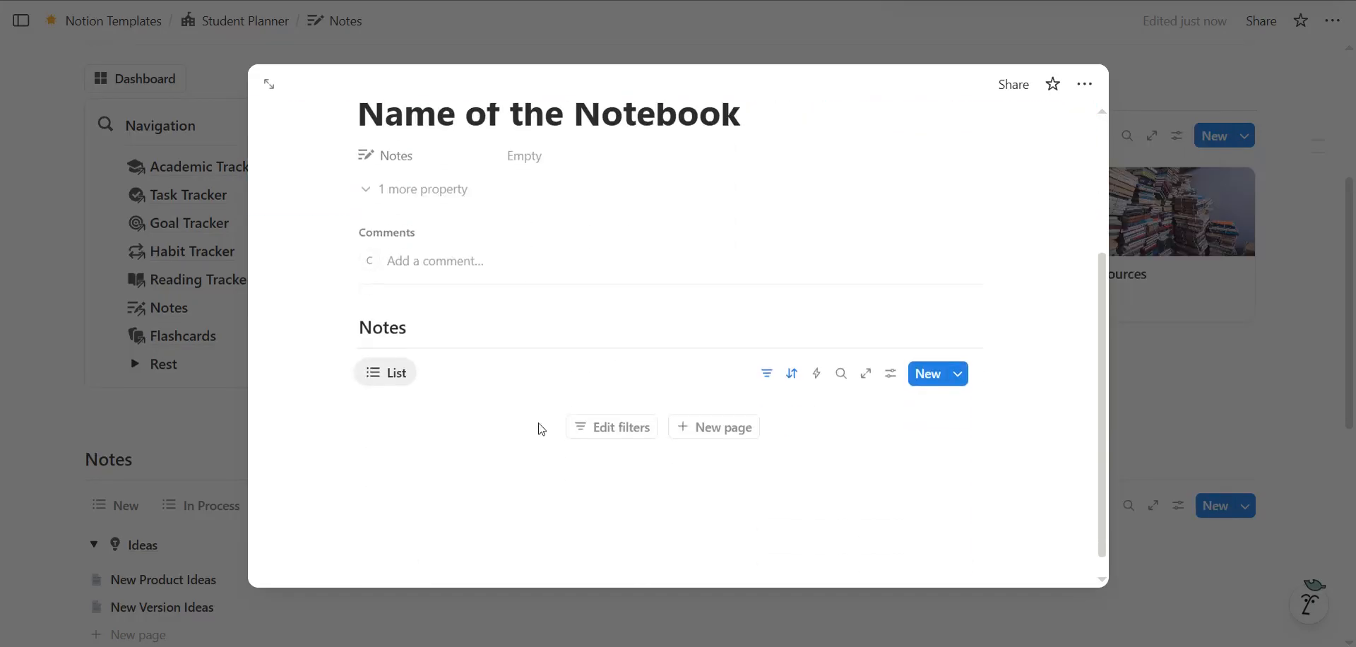
{"action": "left_click", "coordinate": [1201, 331]}
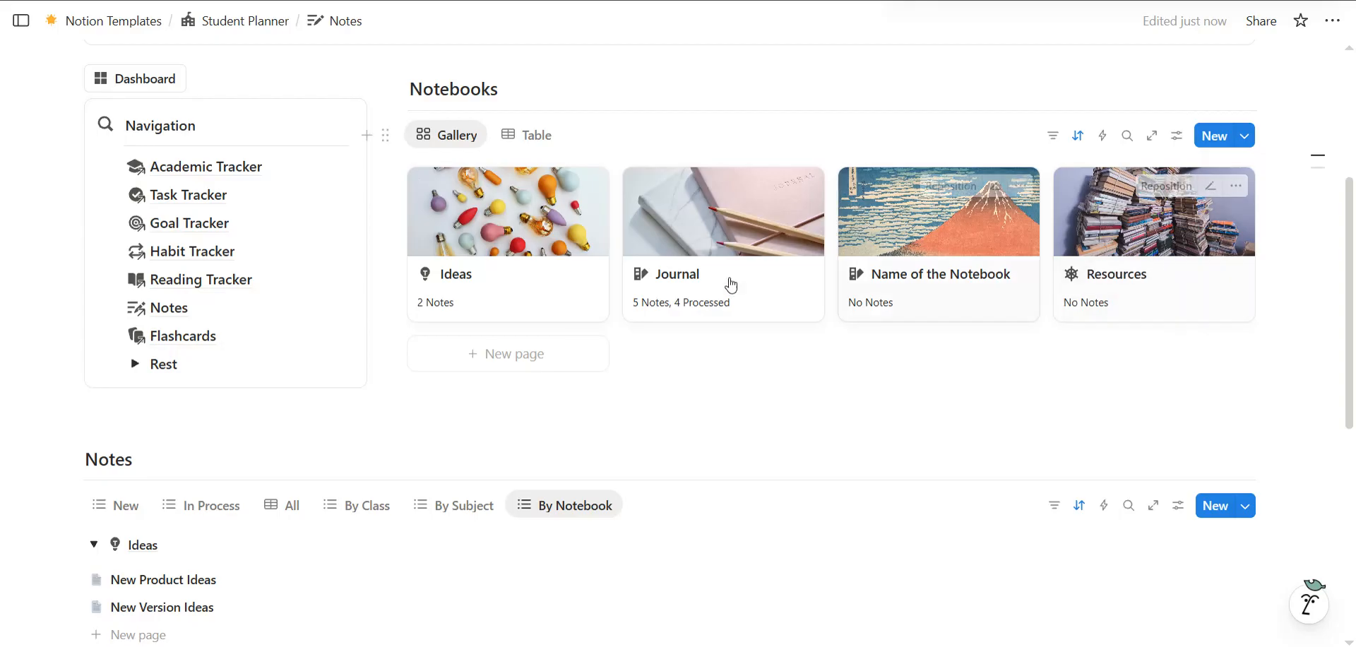
Show all notes in the Notes database and open the Name of the Notebook page from the notebooks gallery
{"action": "scroll", "coordinate": [779, 338], "scroll_direction": "down", "scroll_amount": 6}
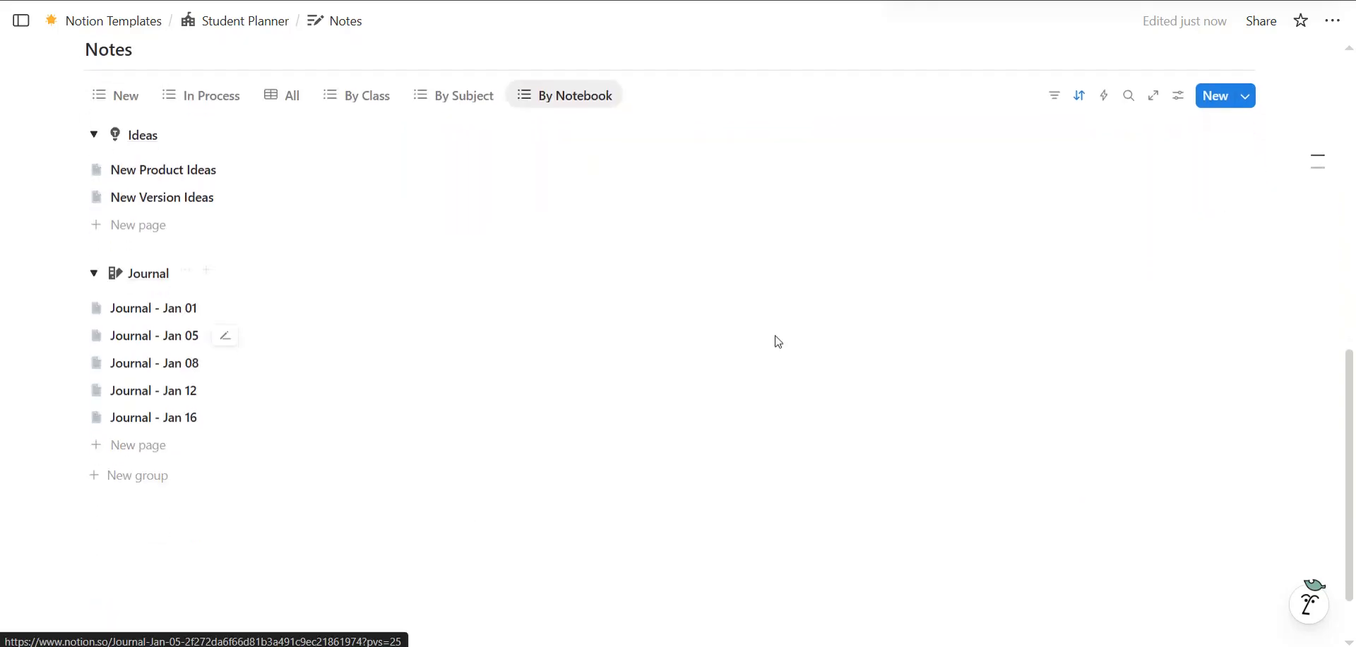
{"action": "scroll", "coordinate": [594, 297], "scroll_direction": "up", "scroll_amount": 3}
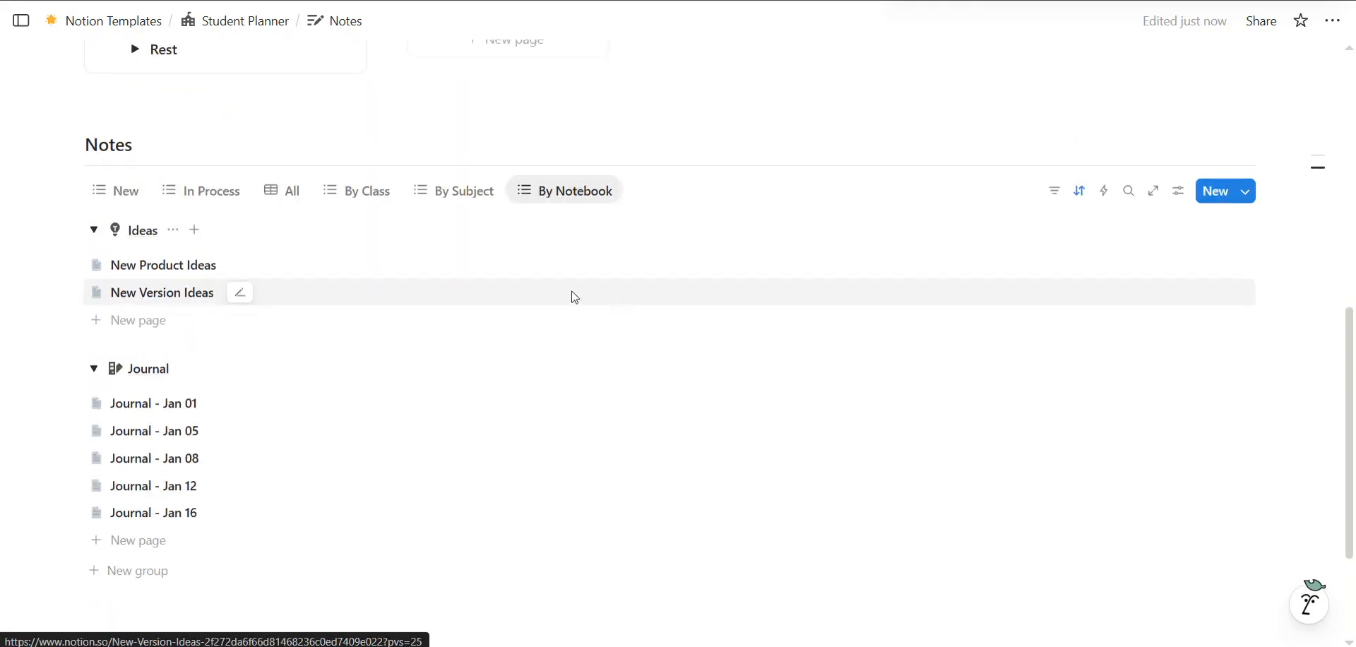
{"action": "left_click", "coordinate": [279, 204]}
{"action": "scroll", "coordinate": [515, 209], "scroll_direction": "up", "scroll_amount": 3}
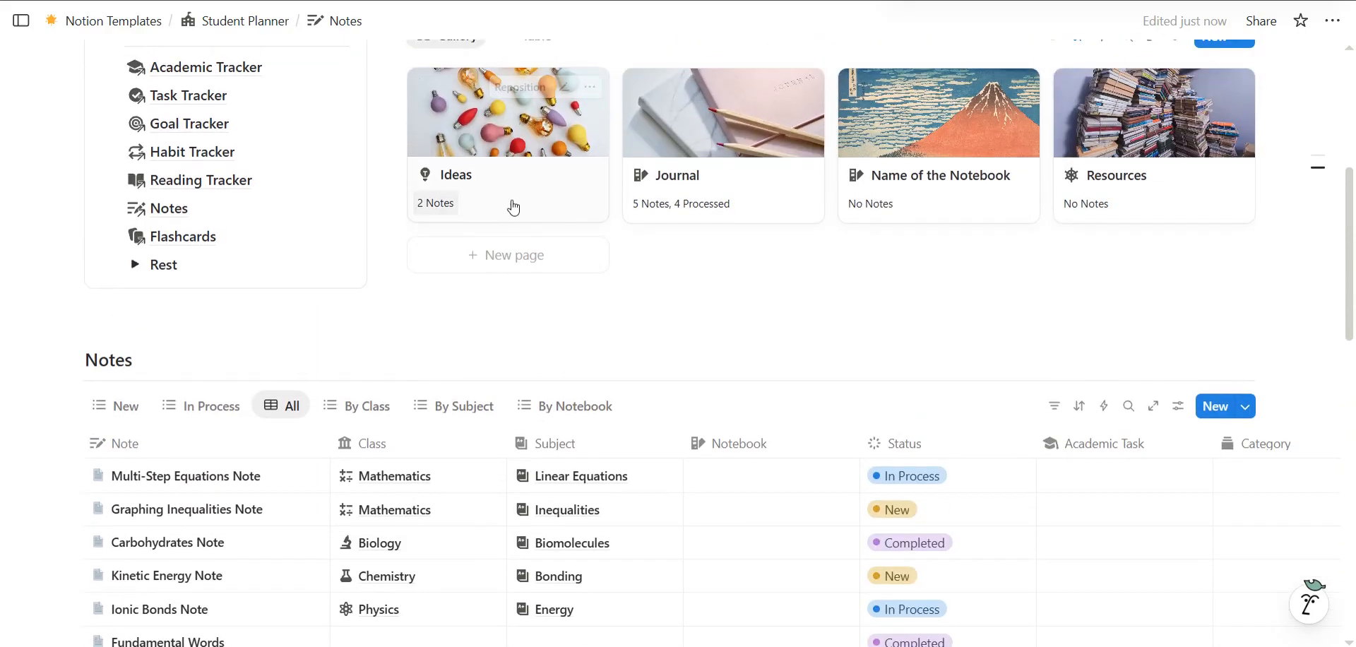
{"action": "left_click", "coordinate": [926, 206]}
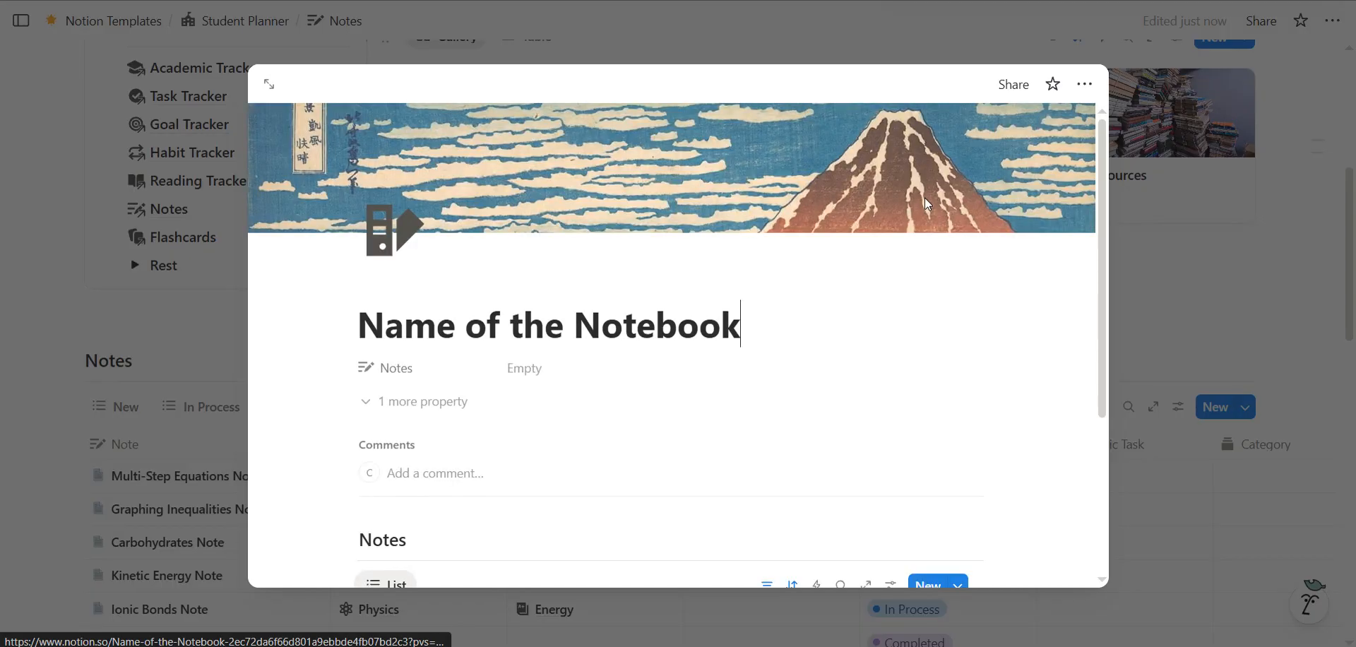
Link the One-Step Equations Note to the notebook through its Notes relation, check the notebook's notes list and close the page
{"action": "scroll", "coordinate": [522, 244], "scroll_direction": "down", "scroll_amount": 2}
{"action": "left_click", "coordinate": [510, 237]}
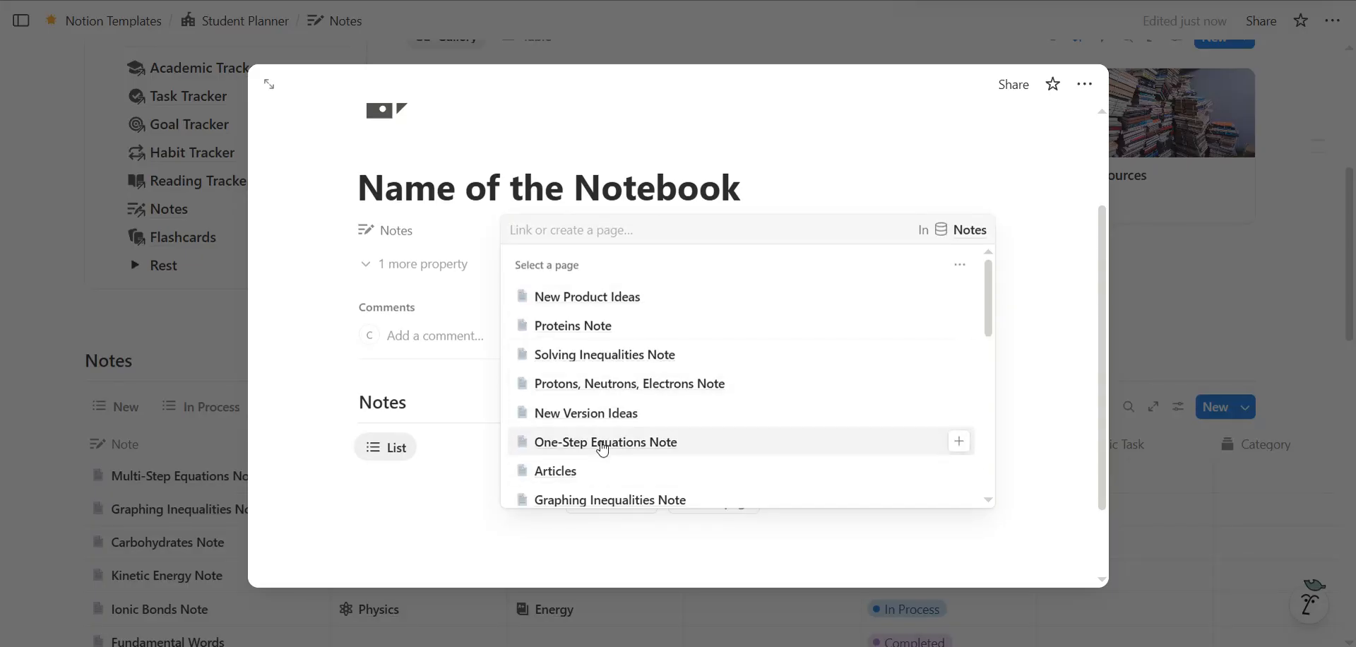
{"action": "left_click", "coordinate": [602, 443]}
{"action": "left_click", "coordinate": [318, 341]}
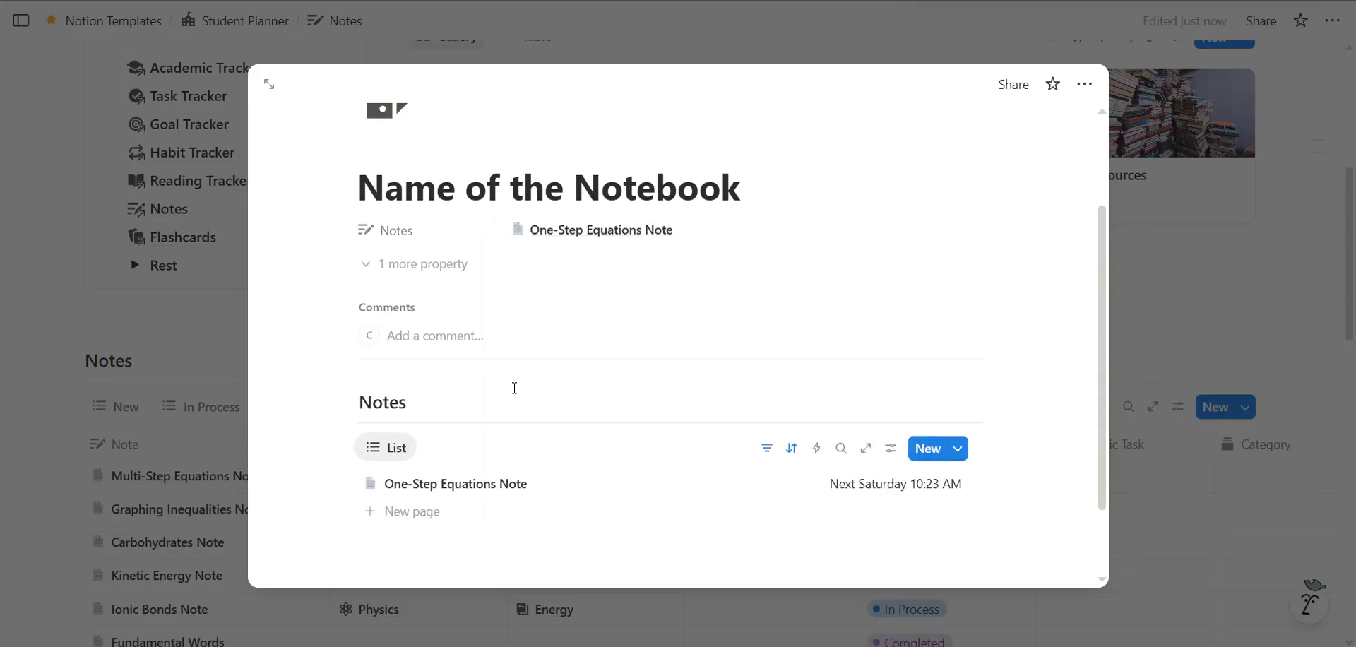
{"action": "scroll", "coordinate": [515, 387], "scroll_direction": "down", "scroll_amount": 2}
{"action": "scroll", "coordinate": [543, 349], "scroll_direction": "up", "scroll_amount": 4}
{"action": "scroll", "coordinate": [542, 349], "scroll_direction": "down", "scroll_amount": 3}
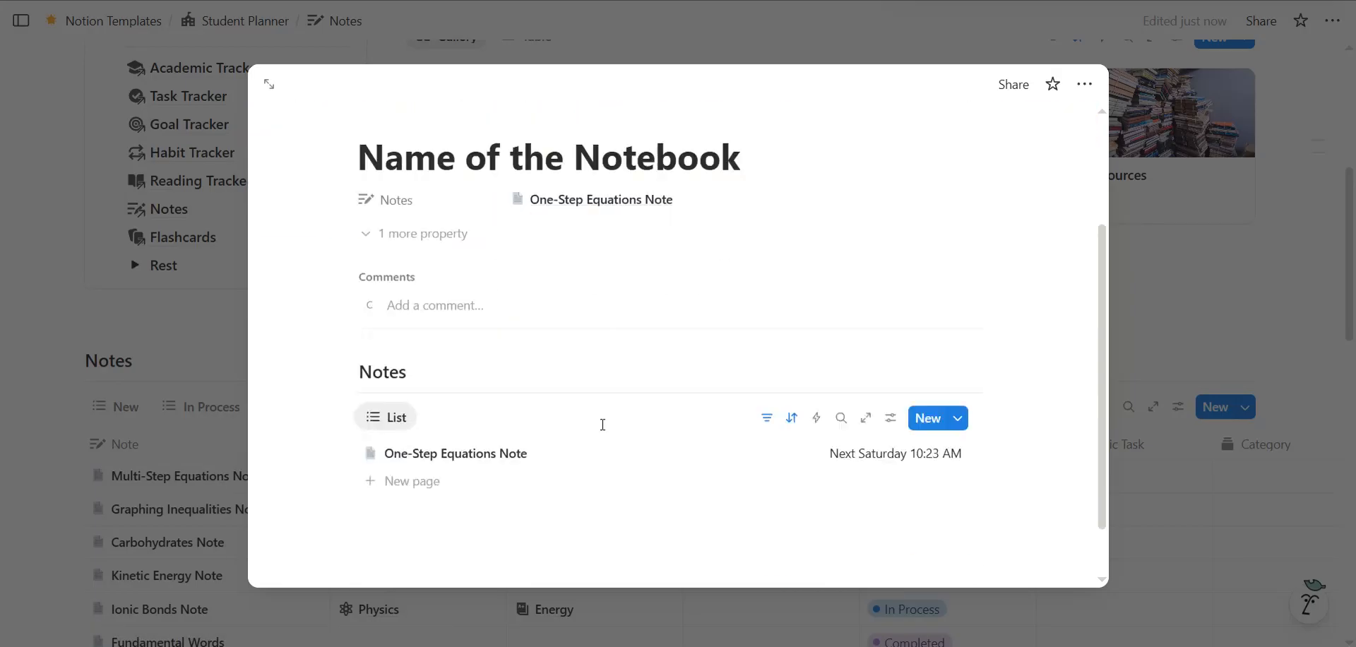
{"action": "scroll", "coordinate": [521, 351], "scroll_direction": "up", "scroll_amount": 2}
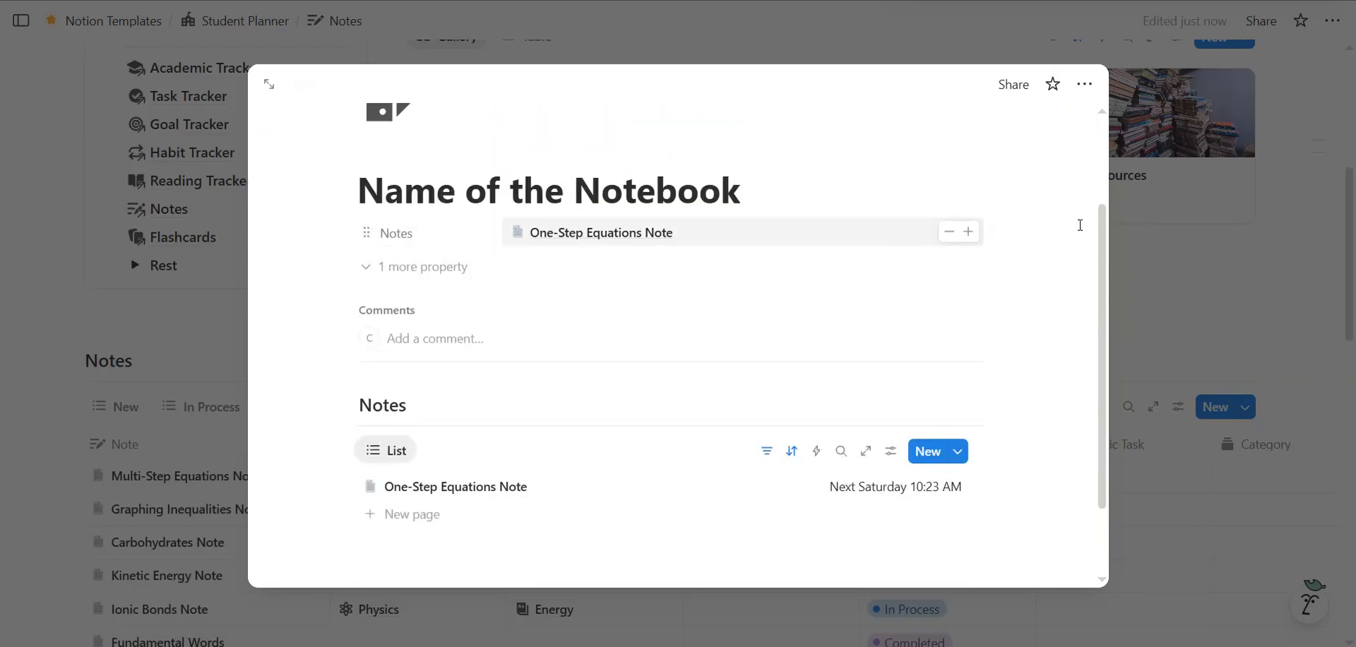
{"action": "left_click", "coordinate": [1205, 242]}
Examine the Notebook relations of the One-Step Equations Note and its neighbouring rows in the full notes table
{"action": "scroll", "coordinate": [914, 391], "scroll_direction": "down", "scroll_amount": 9}
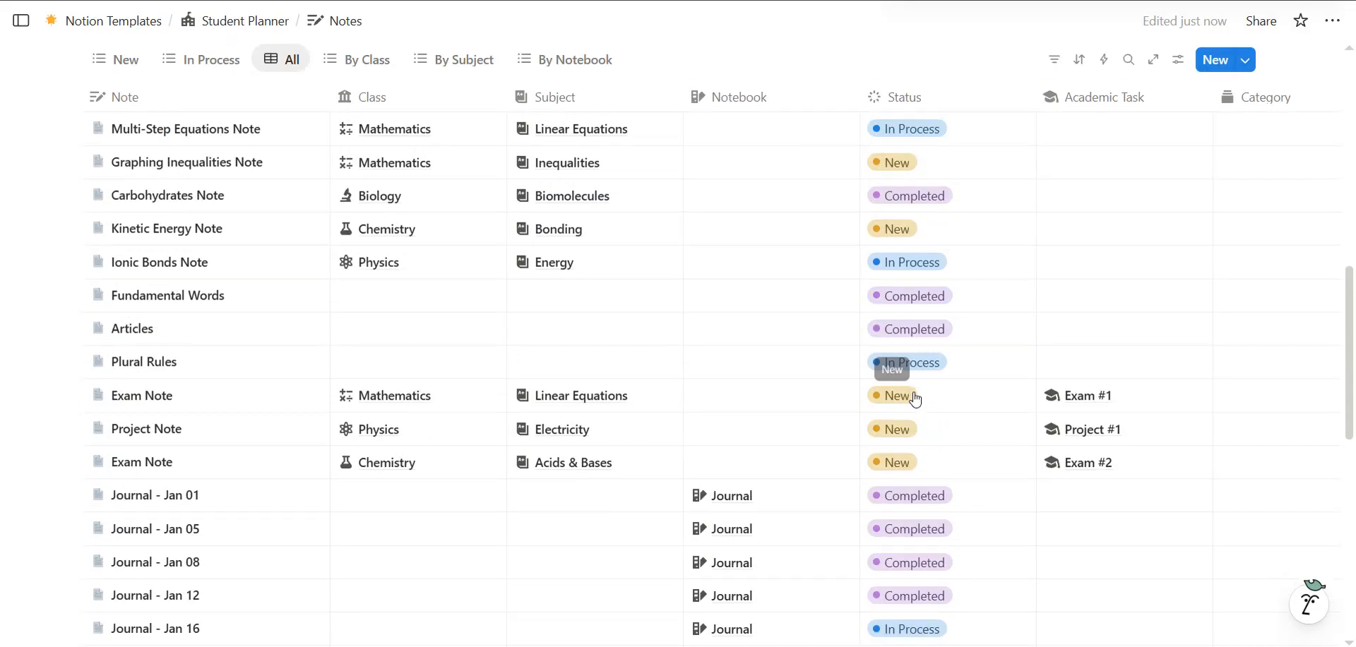
{"action": "scroll", "coordinate": [916, 400], "scroll_direction": "down", "scroll_amount": 3}
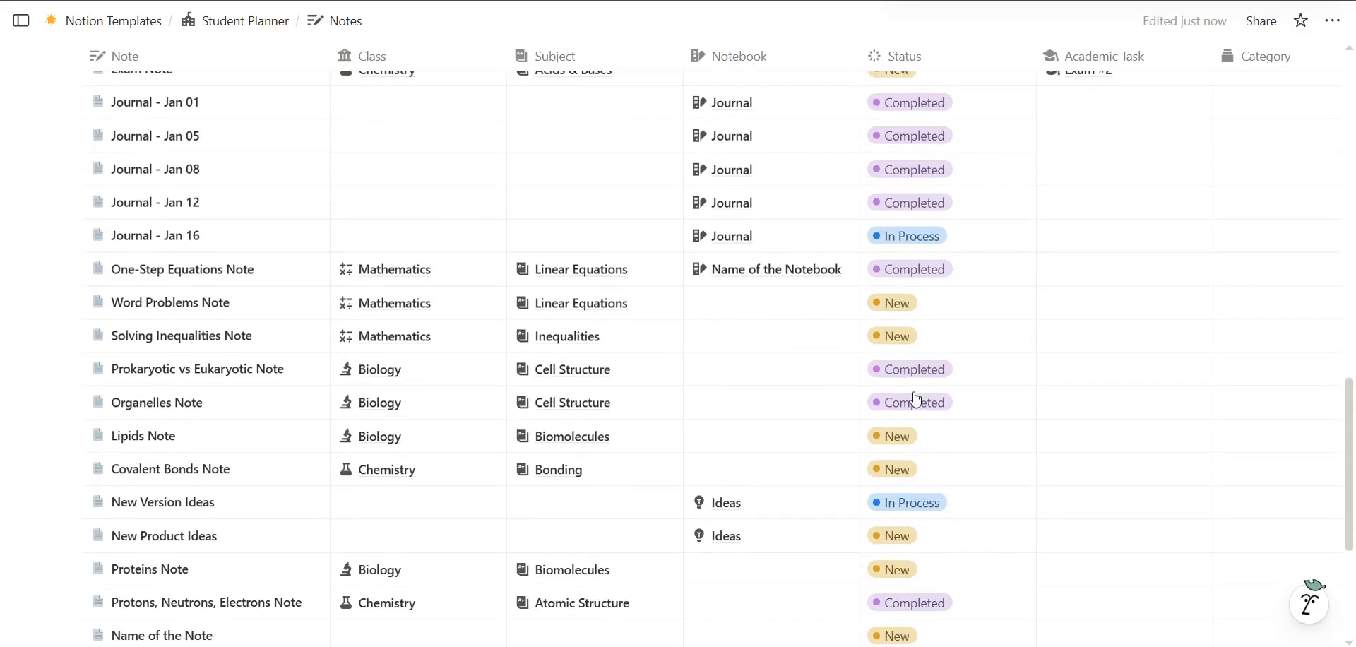
{"action": "left_click", "coordinate": [735, 311]}
{"action": "key", "text": "Escape"}
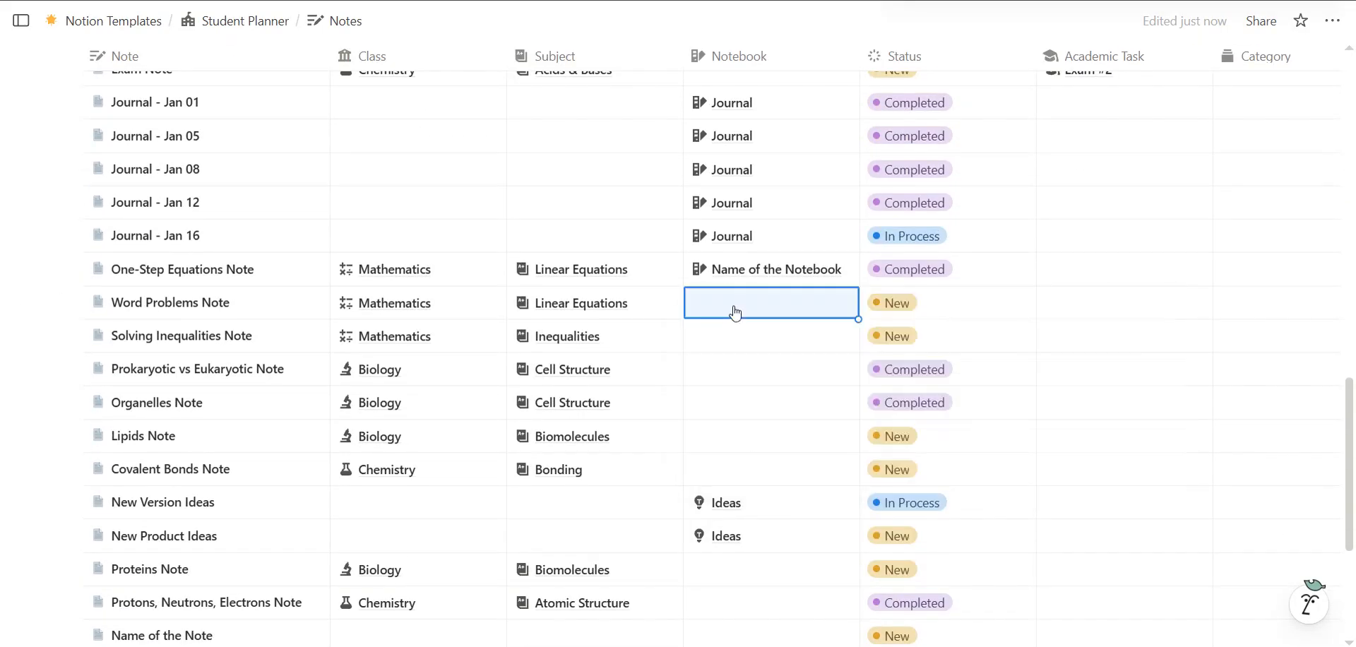
{"action": "scroll", "coordinate": [543, 351], "scroll_direction": "up", "scroll_amount": 5}
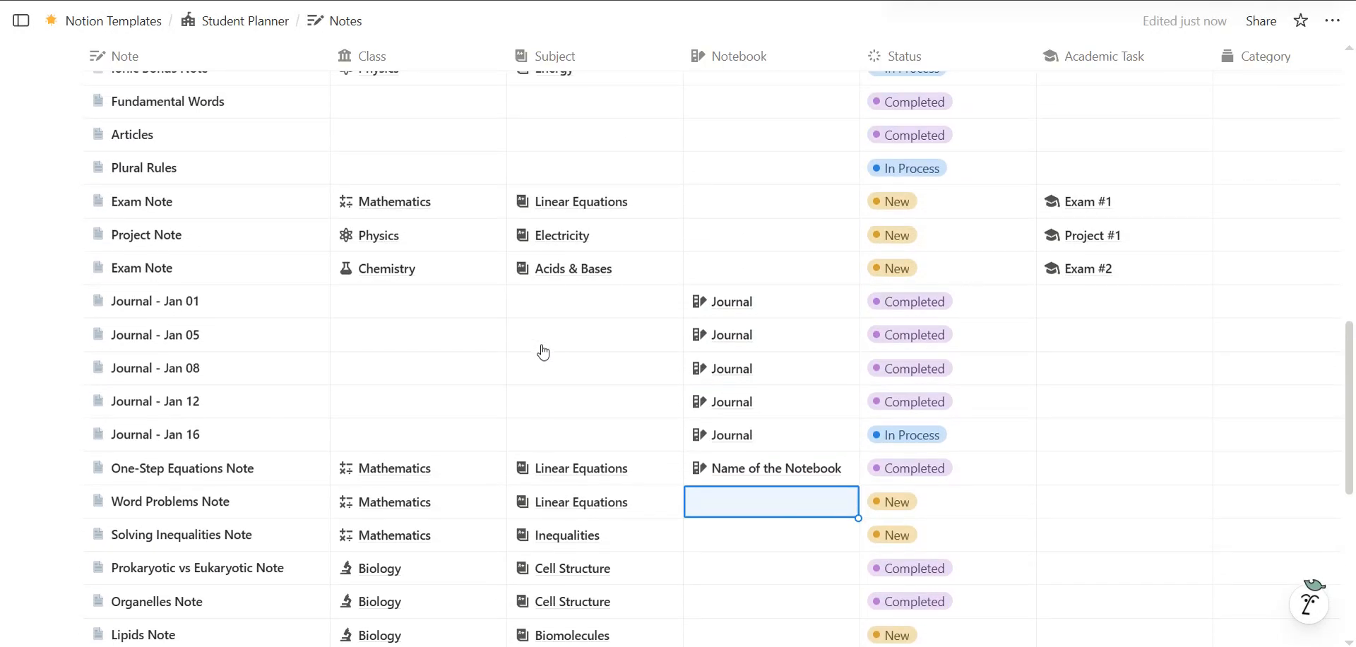
{"action": "scroll", "coordinate": [543, 351], "scroll_direction": "up", "scroll_amount": 1}
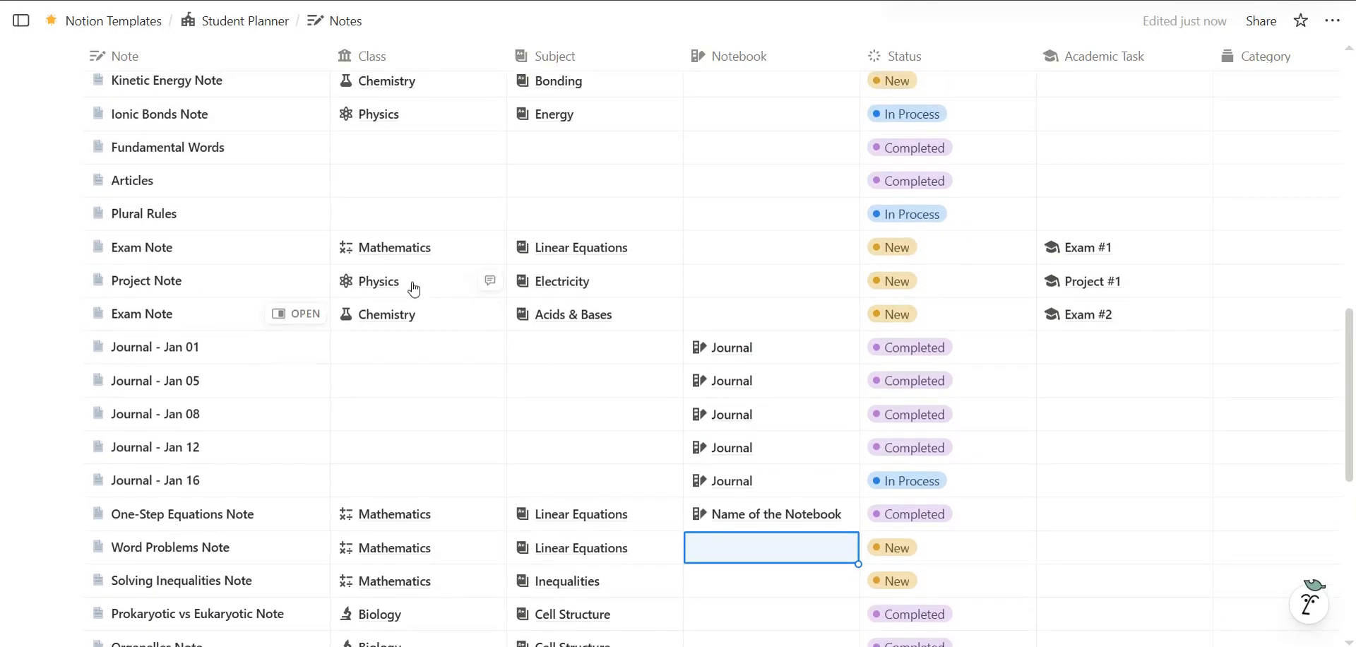
View the Physics class page from the Project Note's Class relation, open its Ionic Bonds Note and close the side page
{"action": "left_click", "coordinate": [382, 286]}
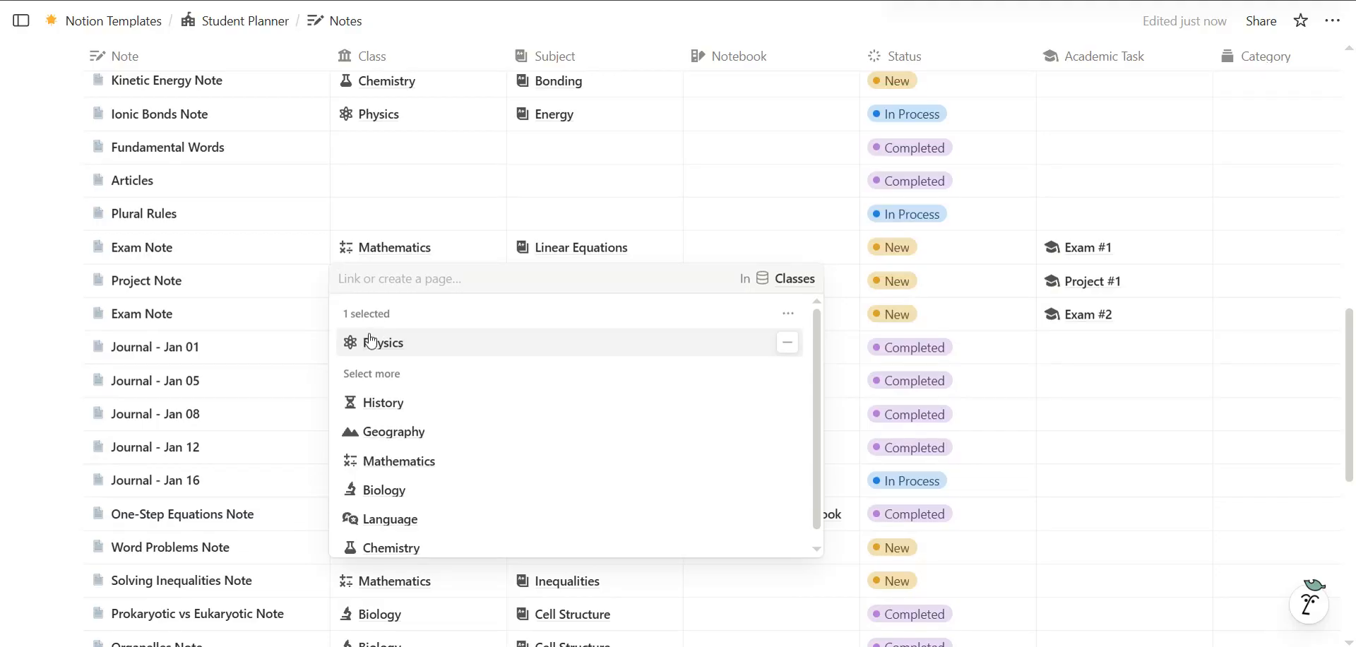
{"action": "left_click", "coordinate": [371, 342]}
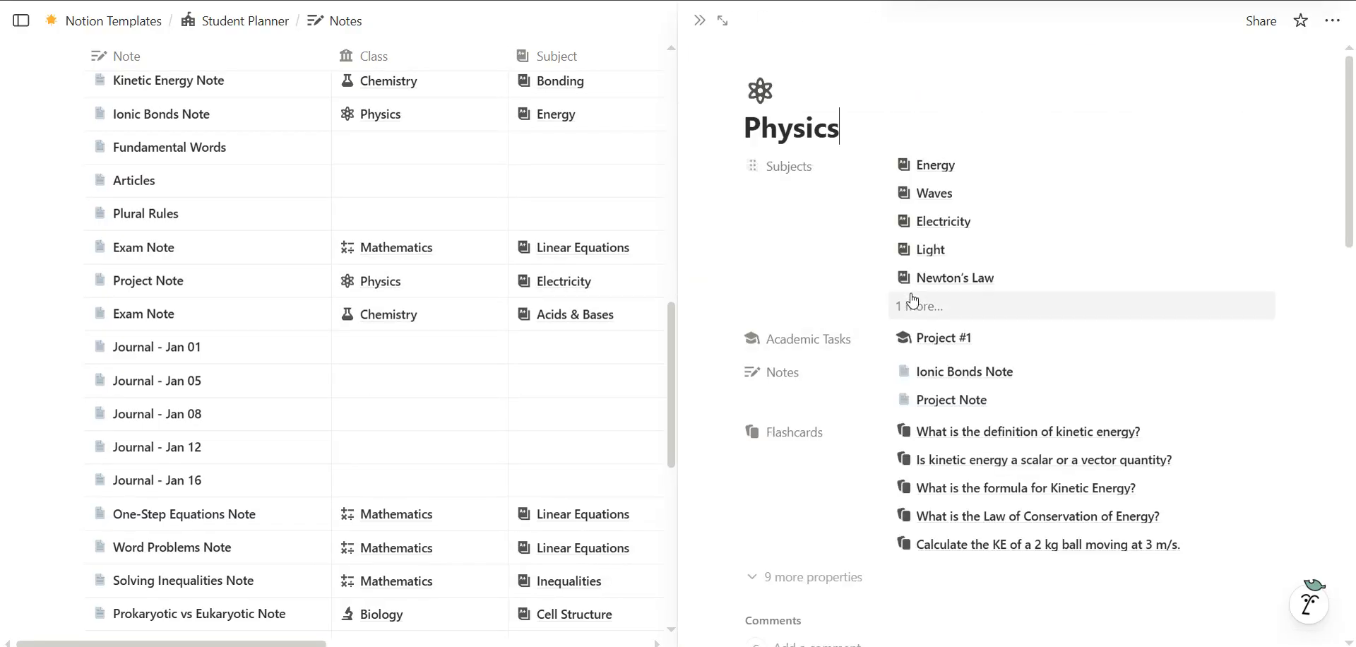
{"action": "left_click", "coordinate": [1037, 377]}
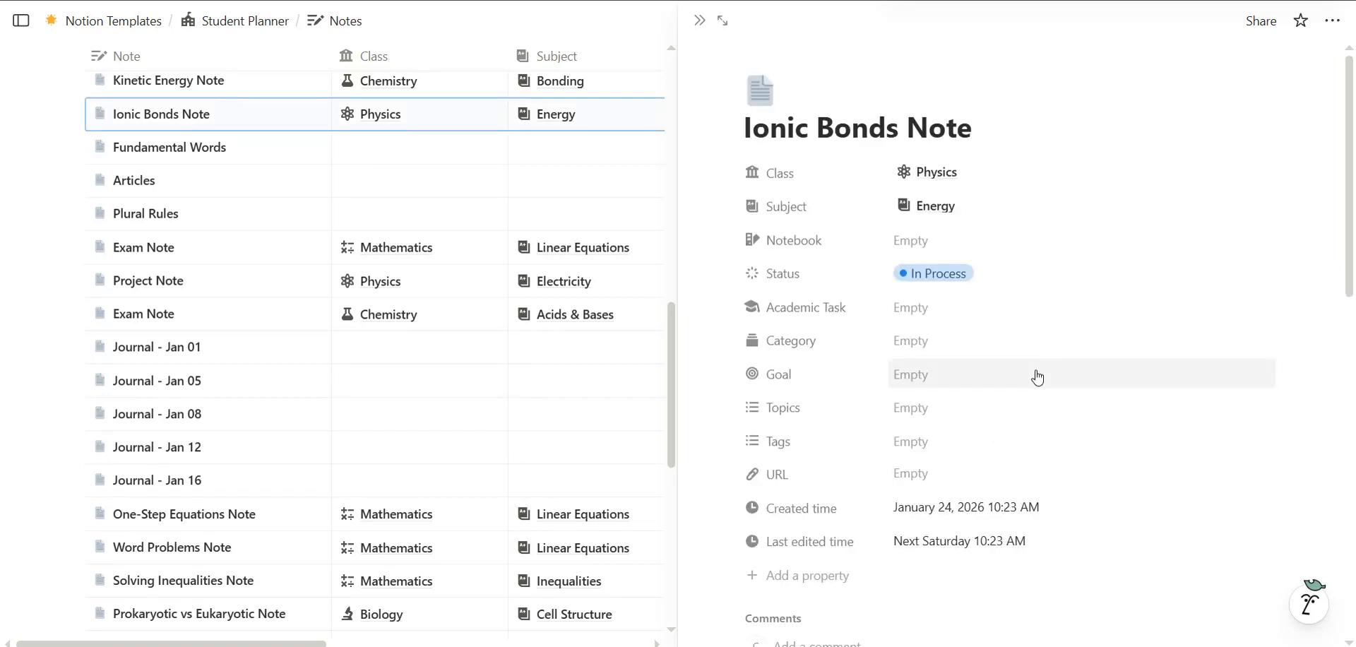
{"action": "left_click", "coordinate": [698, 21]}
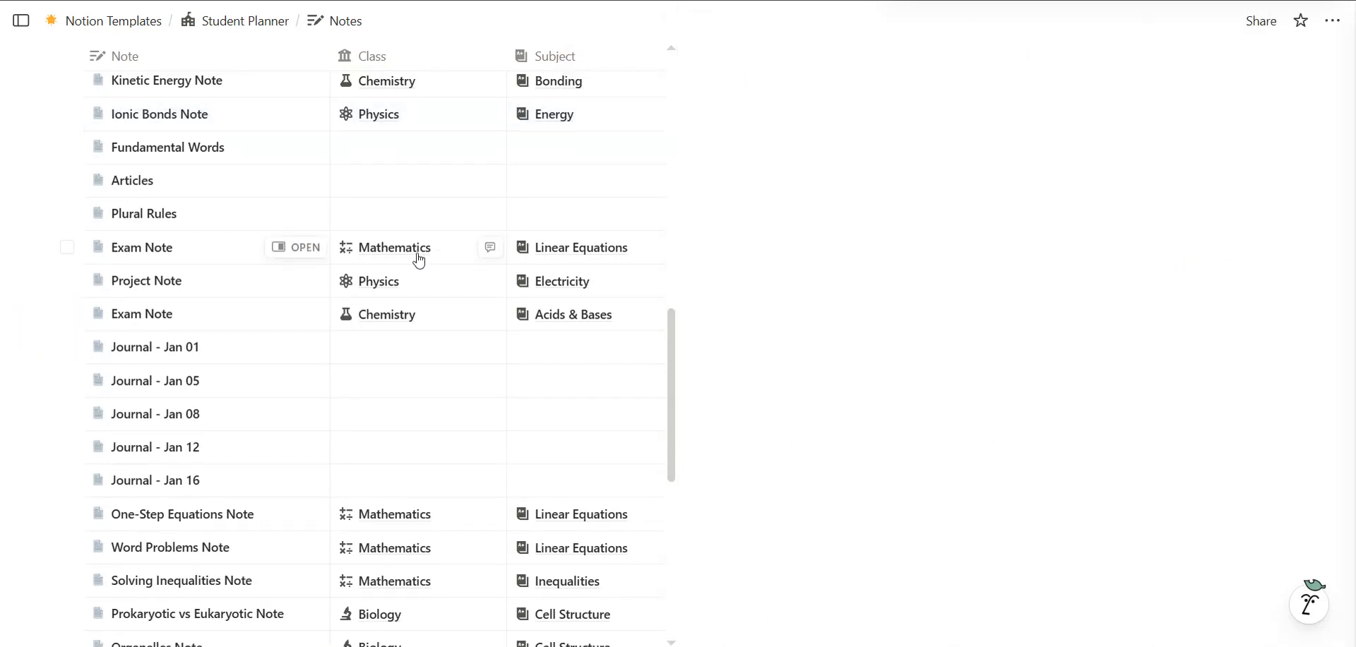
Reopen the Physics class page from the Project Note and link the One-Step Equations Note in its Notes relation
{"action": "left_click", "coordinate": [378, 282]}
{"action": "left_click", "coordinate": [378, 345]}
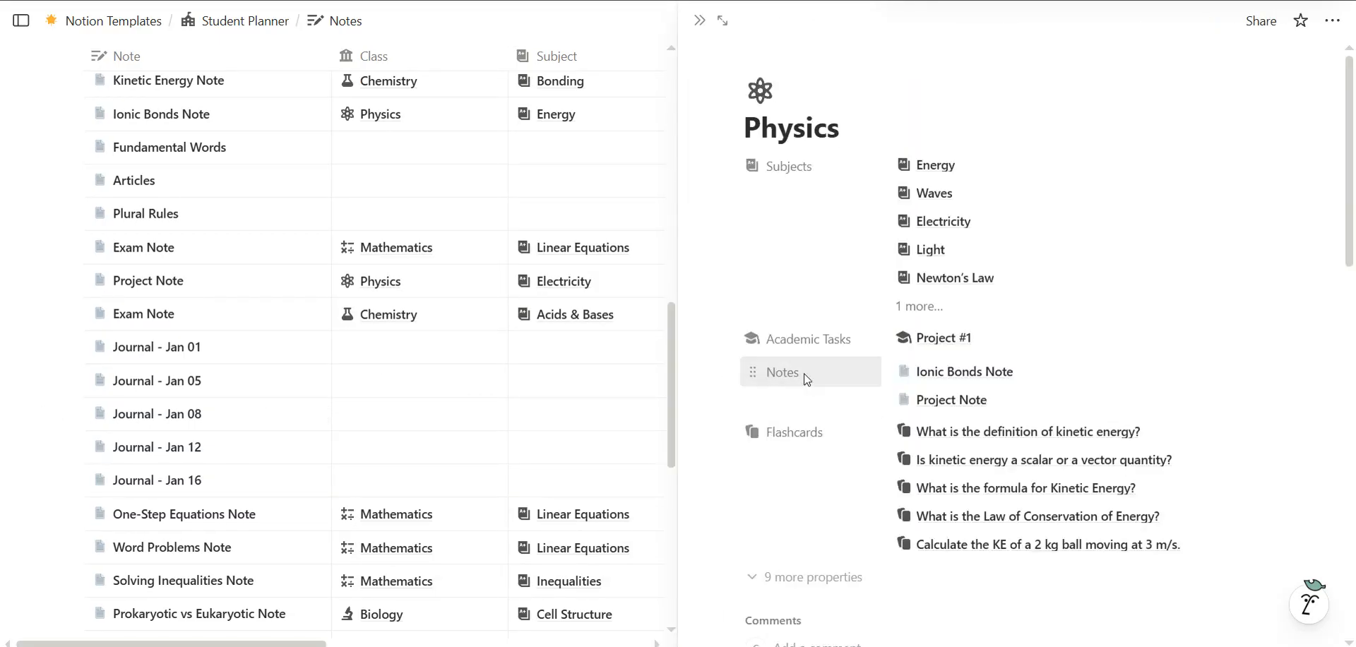
{"action": "left_click", "coordinate": [804, 373]}
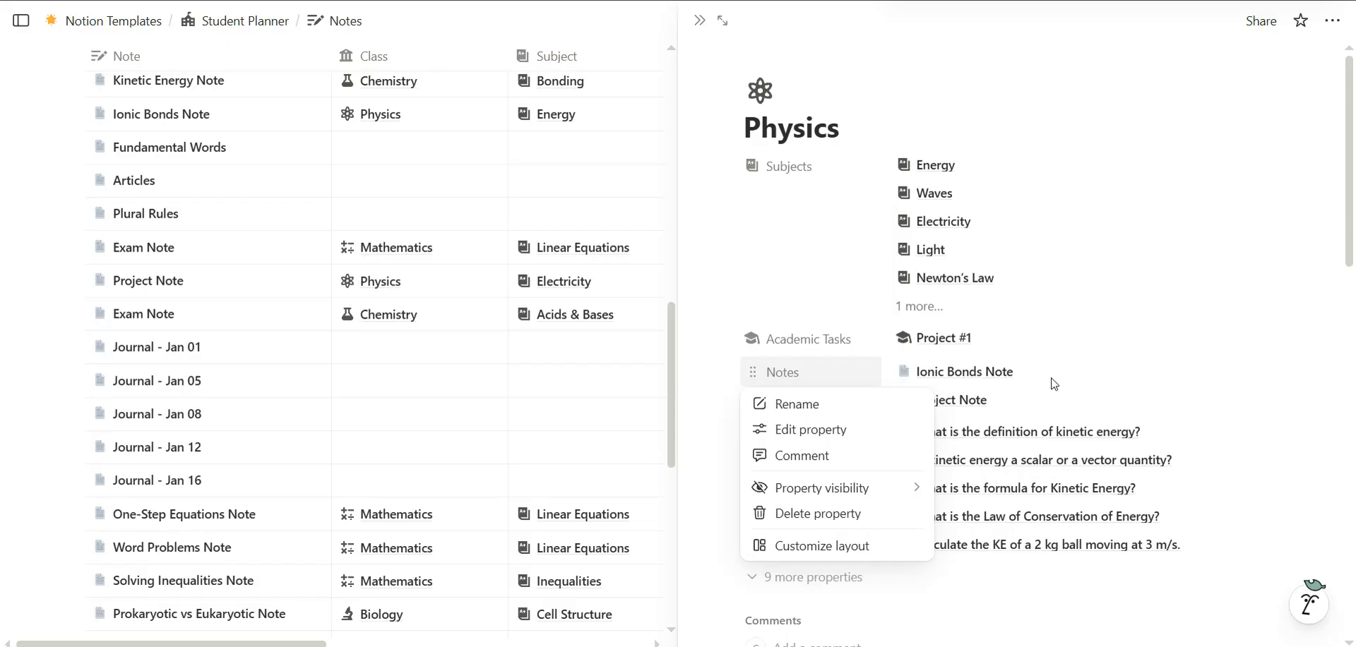
{"action": "key", "text": "Escape"}
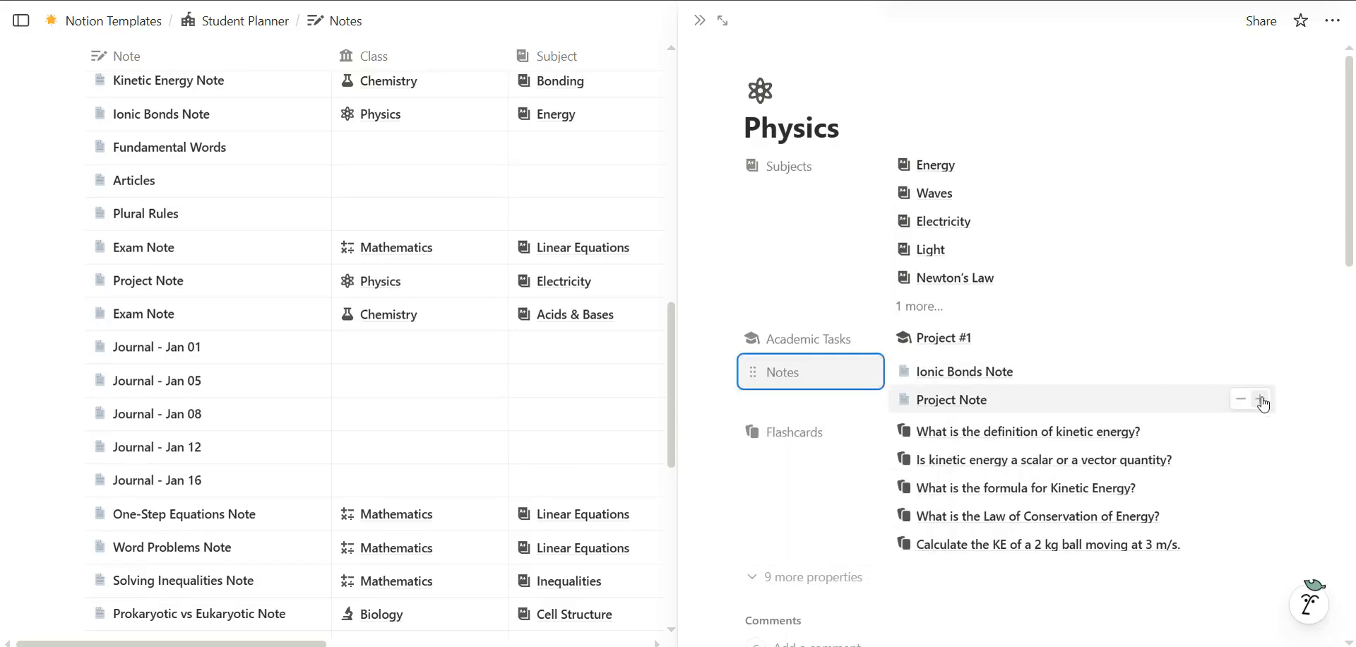
{"action": "left_click", "coordinate": [1262, 400]}
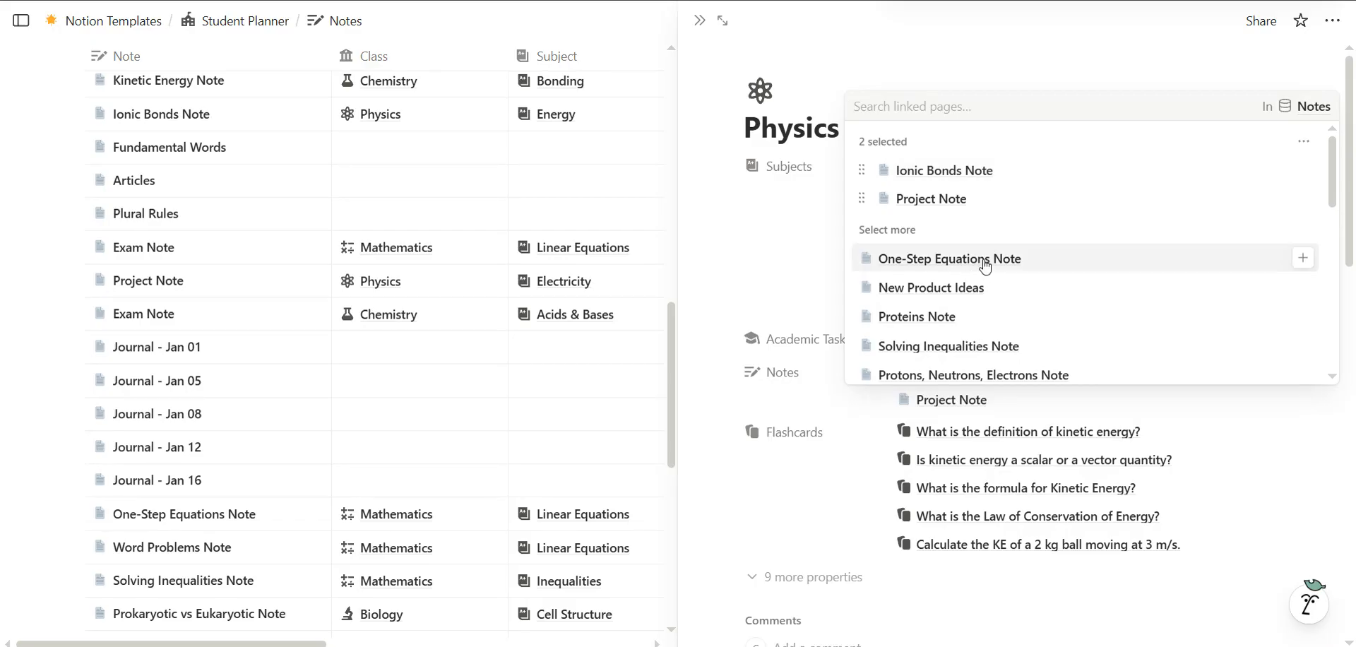
{"action": "left_click", "coordinate": [986, 262]}
{"action": "key", "text": "Escape"}
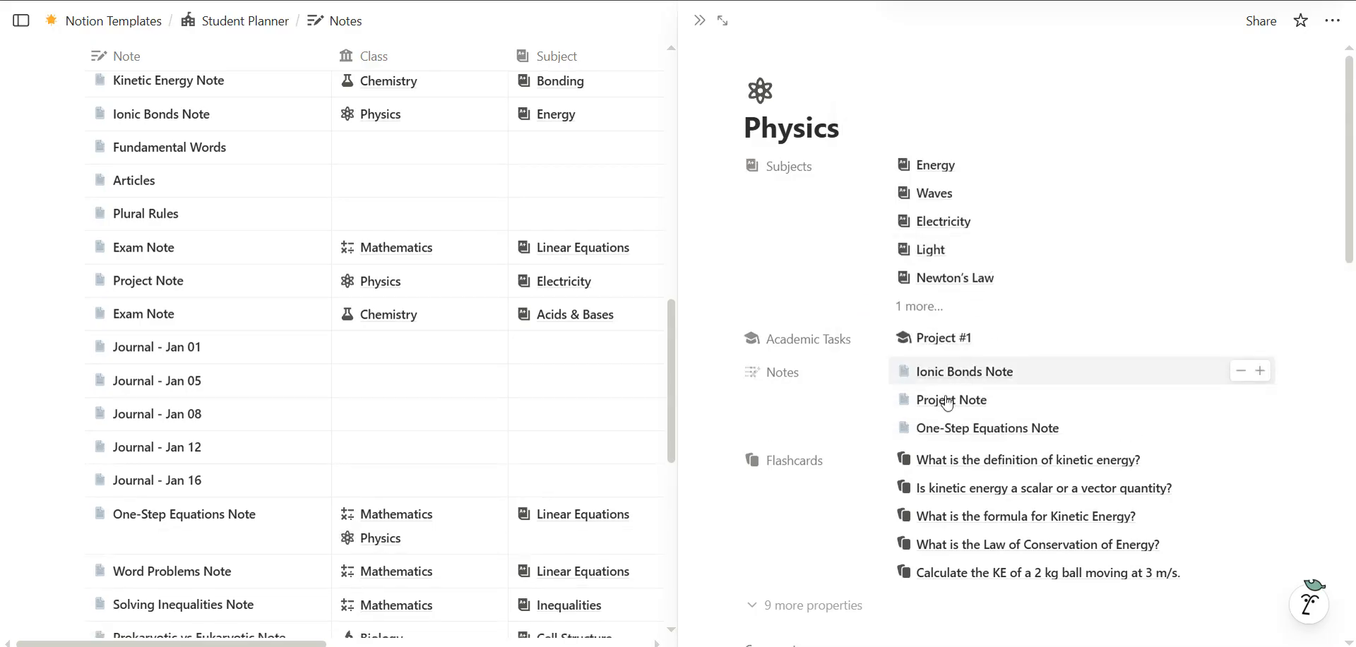
Check the notes list on the Physics page, unlink the One-Step Equations Note from the class and close the page
{"action": "scroll", "coordinate": [963, 430], "scroll_direction": "down", "scroll_amount": 1}
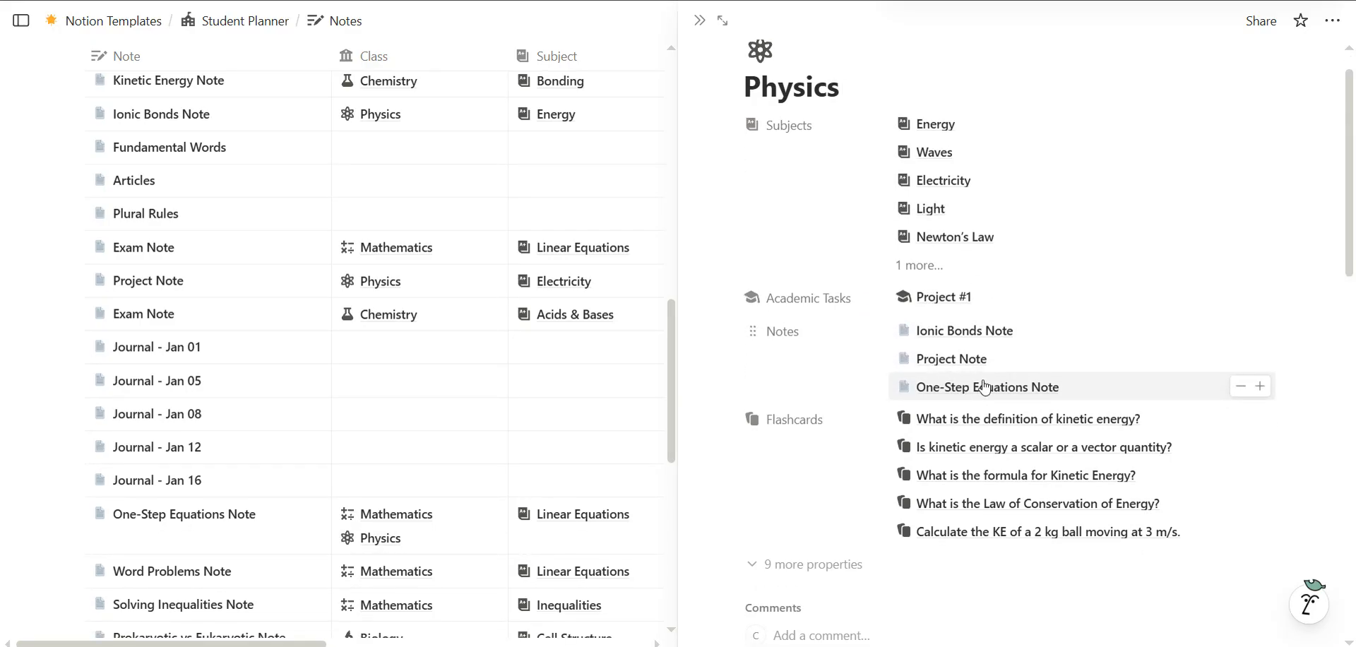
{"action": "scroll", "coordinate": [983, 386], "scroll_direction": "down", "scroll_amount": 15}
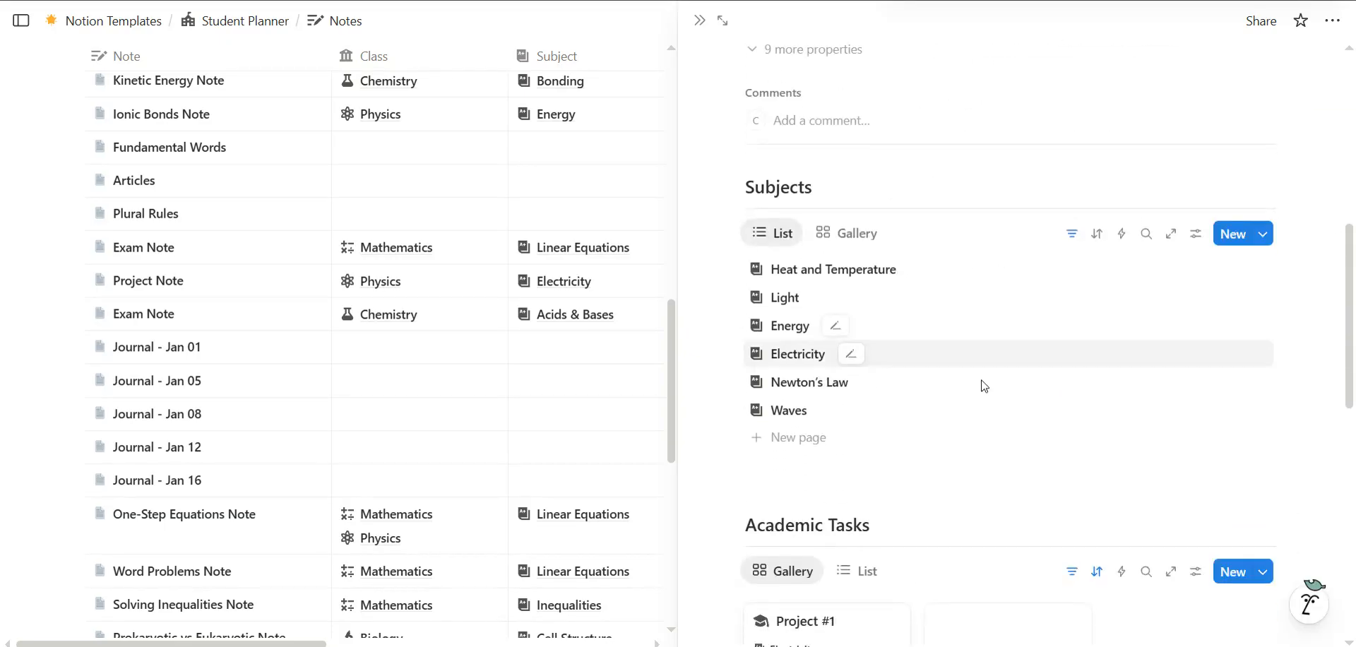
{"action": "scroll", "coordinate": [901, 485], "scroll_direction": "down", "scroll_amount": 2}
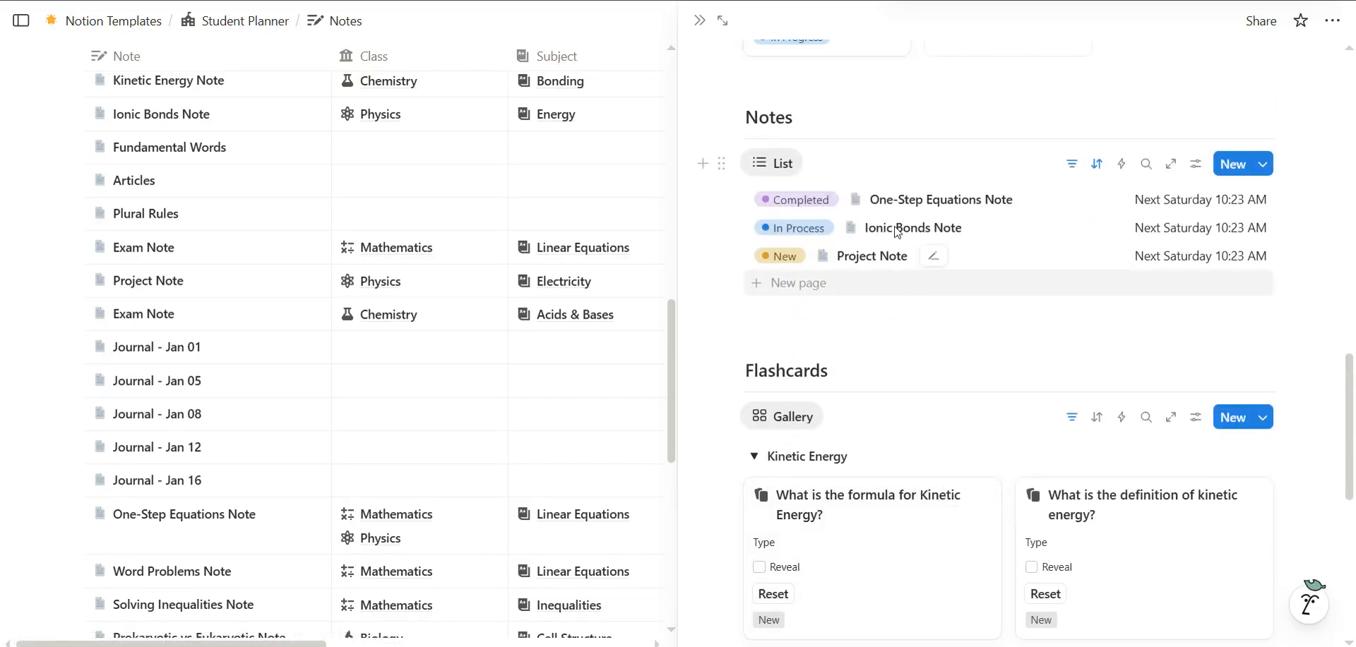
{"action": "scroll", "coordinate": [922, 204], "scroll_direction": "up", "scroll_amount": 7}
{"action": "scroll", "coordinate": [921, 204], "scroll_direction": "up", "scroll_amount": 8}
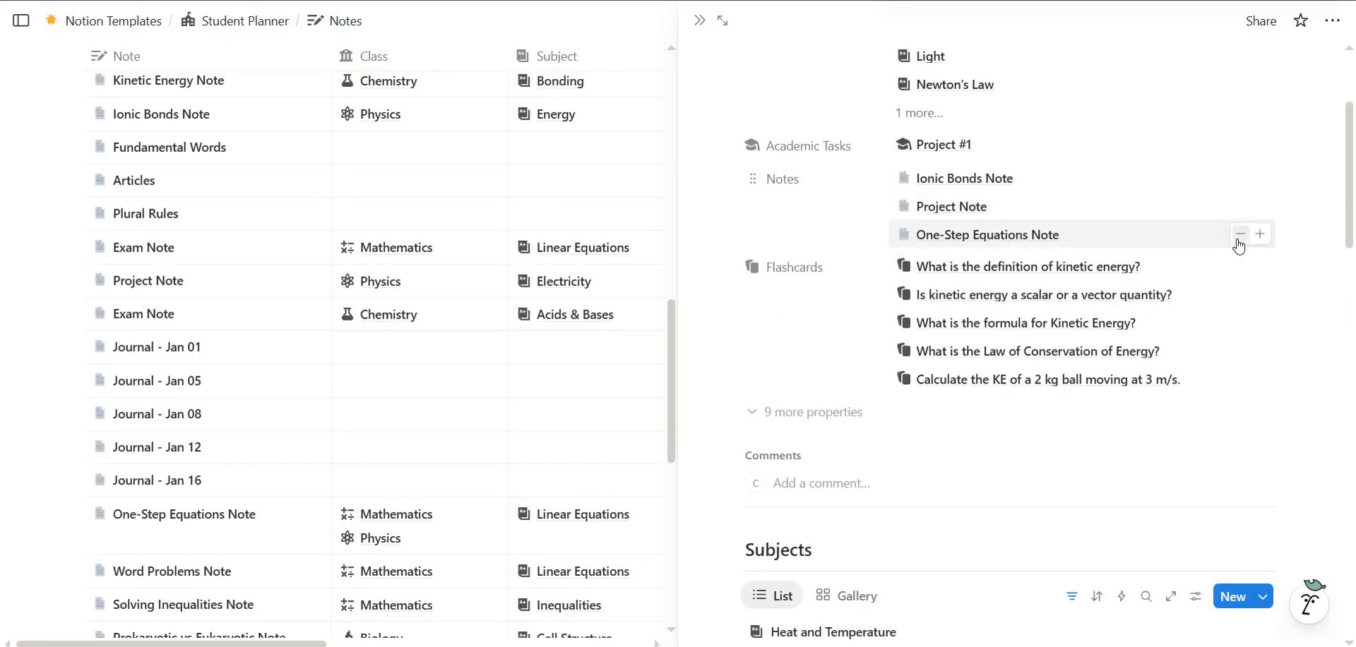
{"action": "left_click", "coordinate": [1240, 239]}
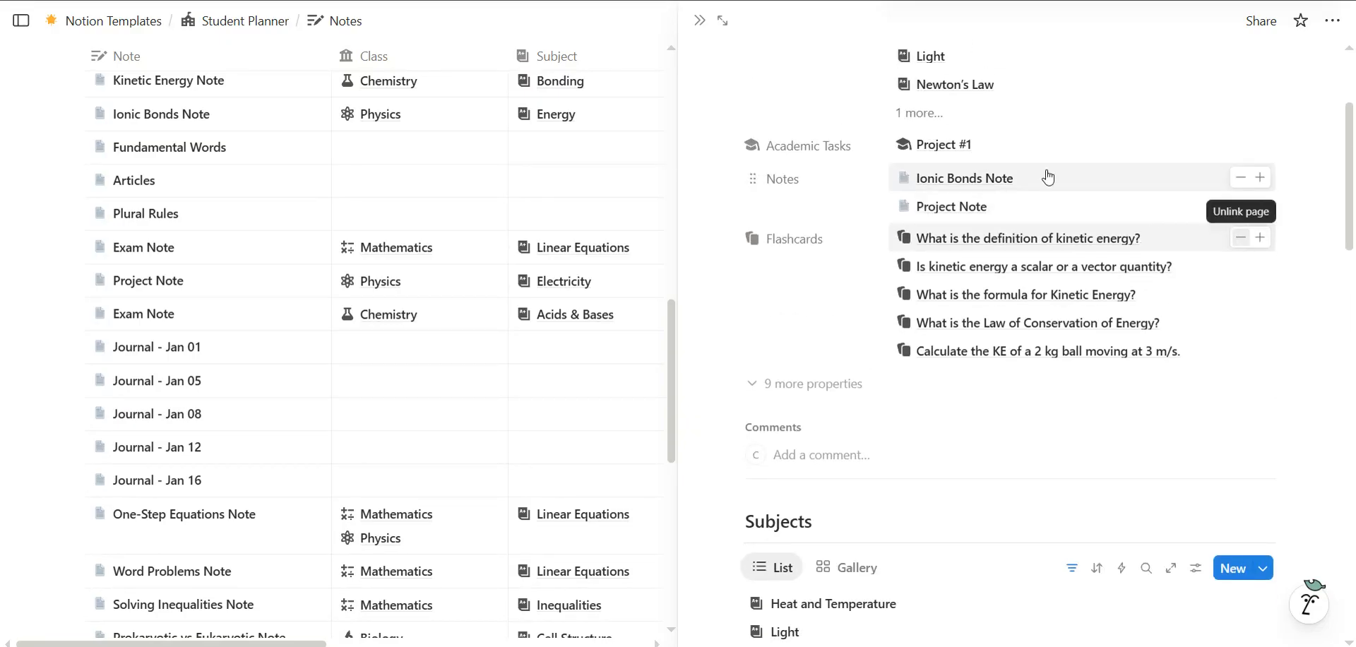
{"action": "left_click", "coordinate": [700, 22]}
Look over the full notes table and the notebooks gallery on the Notes page
{"action": "scroll", "coordinate": [469, 294], "scroll_direction": "up", "scroll_amount": 7}
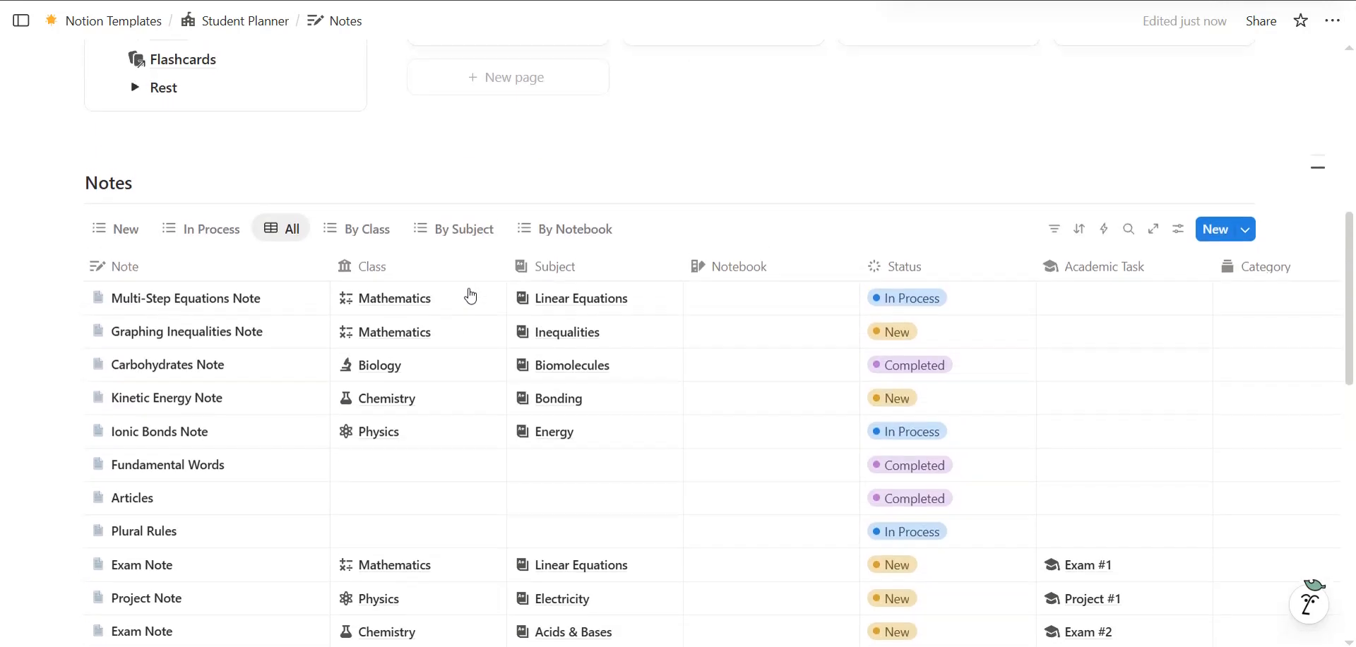
{"action": "scroll", "coordinate": [470, 289], "scroll_direction": "down", "scroll_amount": 2}
{"action": "scroll", "coordinate": [653, 354], "scroll_direction": "down", "scroll_amount": 2}
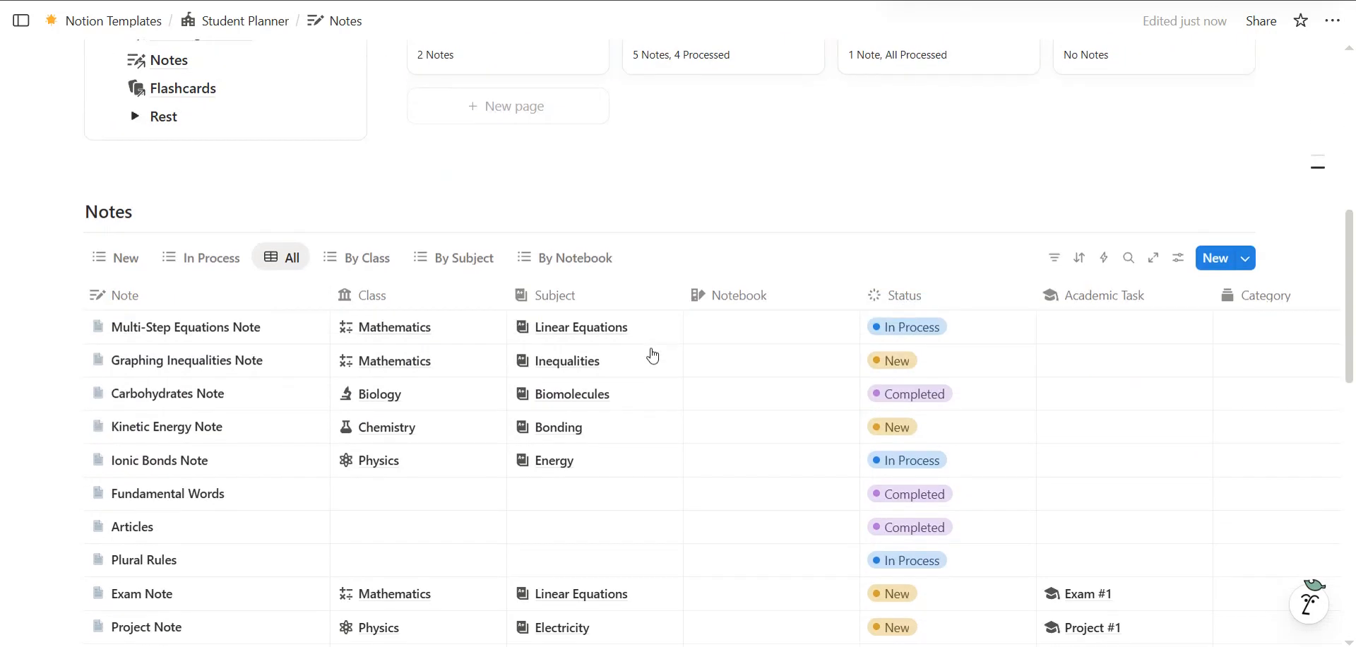
{"action": "scroll", "coordinate": [653, 355], "scroll_direction": "up", "scroll_amount": 3}
{"action": "scroll", "coordinate": [653, 355], "scroll_direction": "down", "scroll_amount": 4}
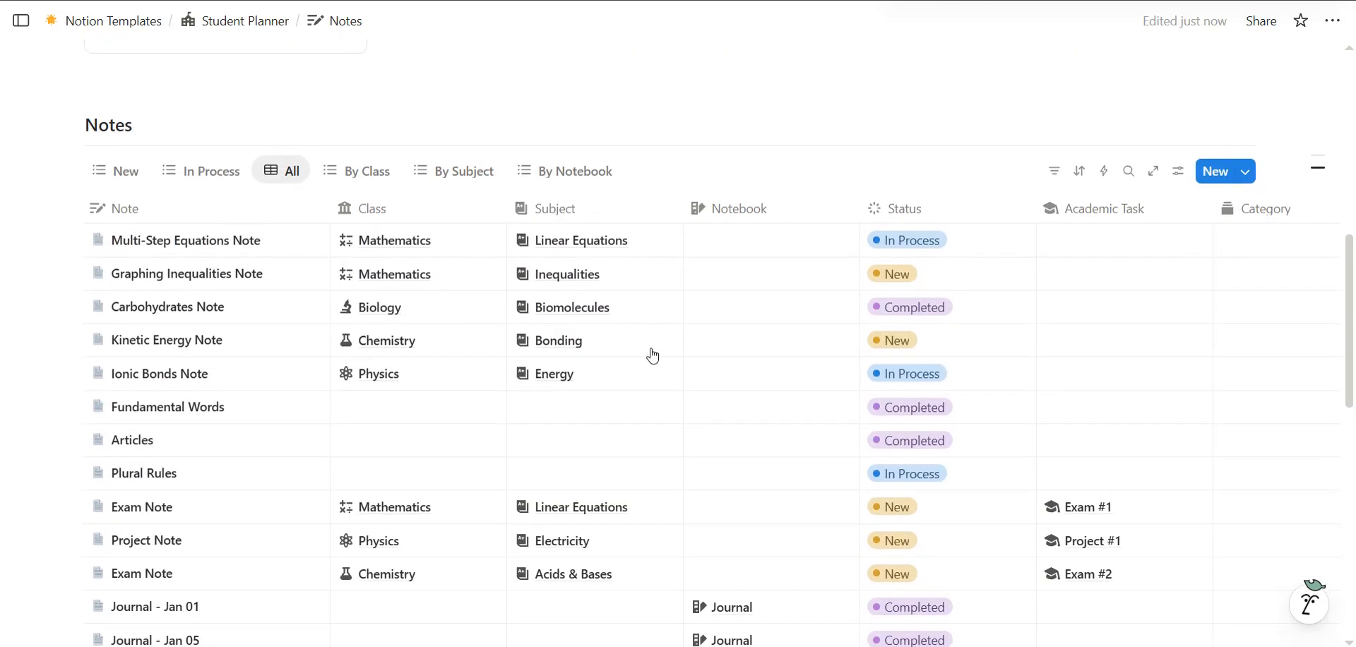
{"action": "scroll", "coordinate": [653, 356], "scroll_direction": "up", "scroll_amount": 3}
{"action": "scroll", "coordinate": [651, 351], "scroll_direction": "up", "scroll_amount": 4}
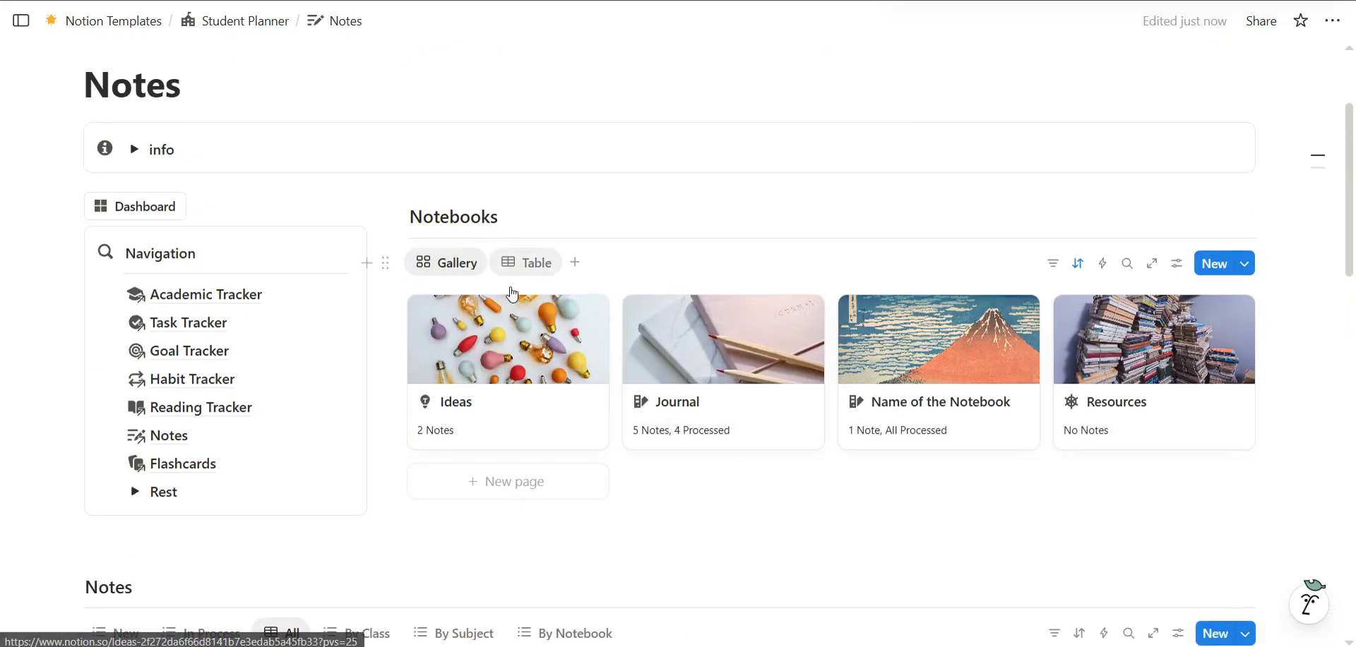
{"action": "scroll", "coordinate": [553, 420], "scroll_direction": "down", "scroll_amount": 3}
{"action": "scroll", "coordinate": [553, 419], "scroll_direction": "up", "scroll_amount": 2}
In the Journal notebook's notes list, show the Status and Last edited time properties and place Status before the Note title
{"action": "left_click", "coordinate": [718, 309]}
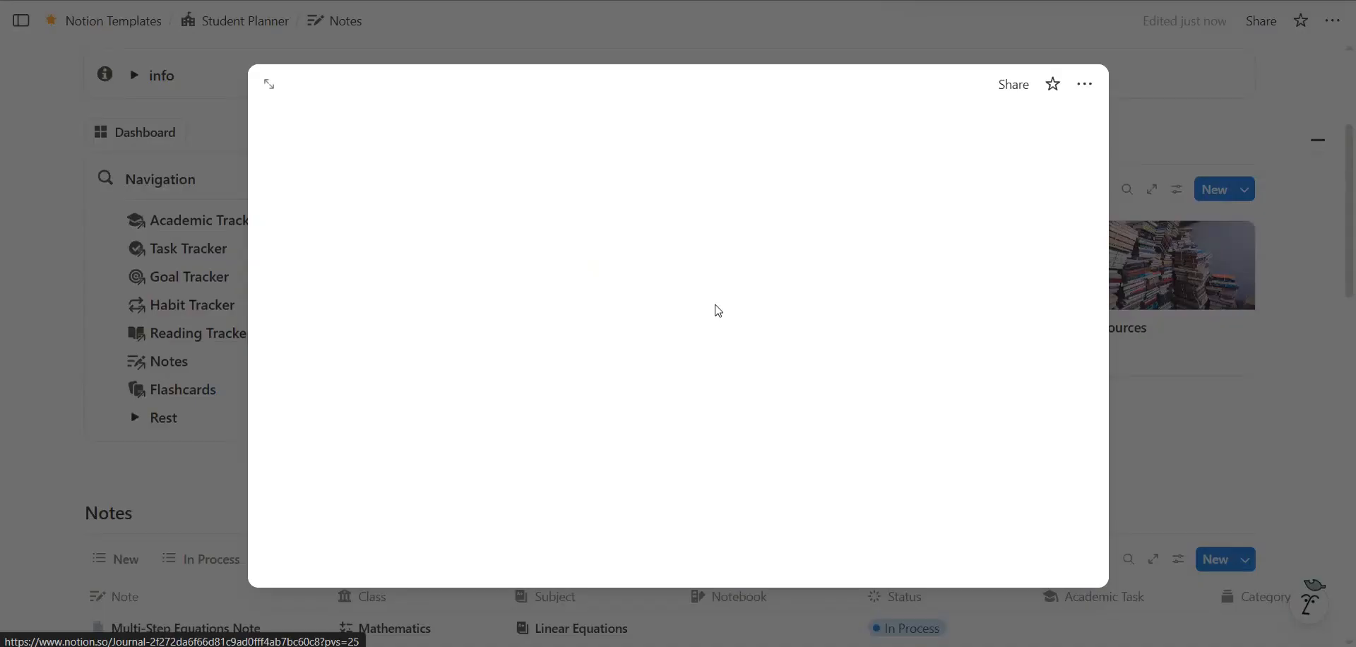
{"action": "scroll", "coordinate": [661, 402], "scroll_direction": "down", "scroll_amount": 5}
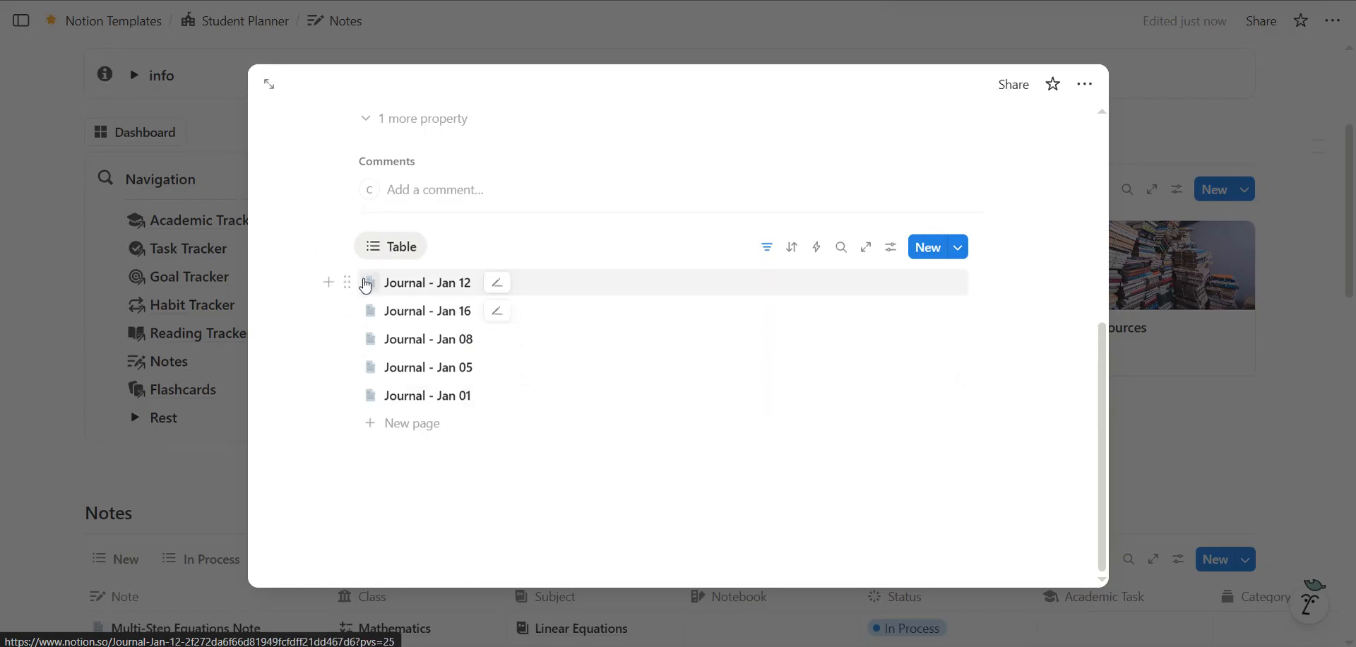
{"action": "left_click", "coordinate": [890, 247]}
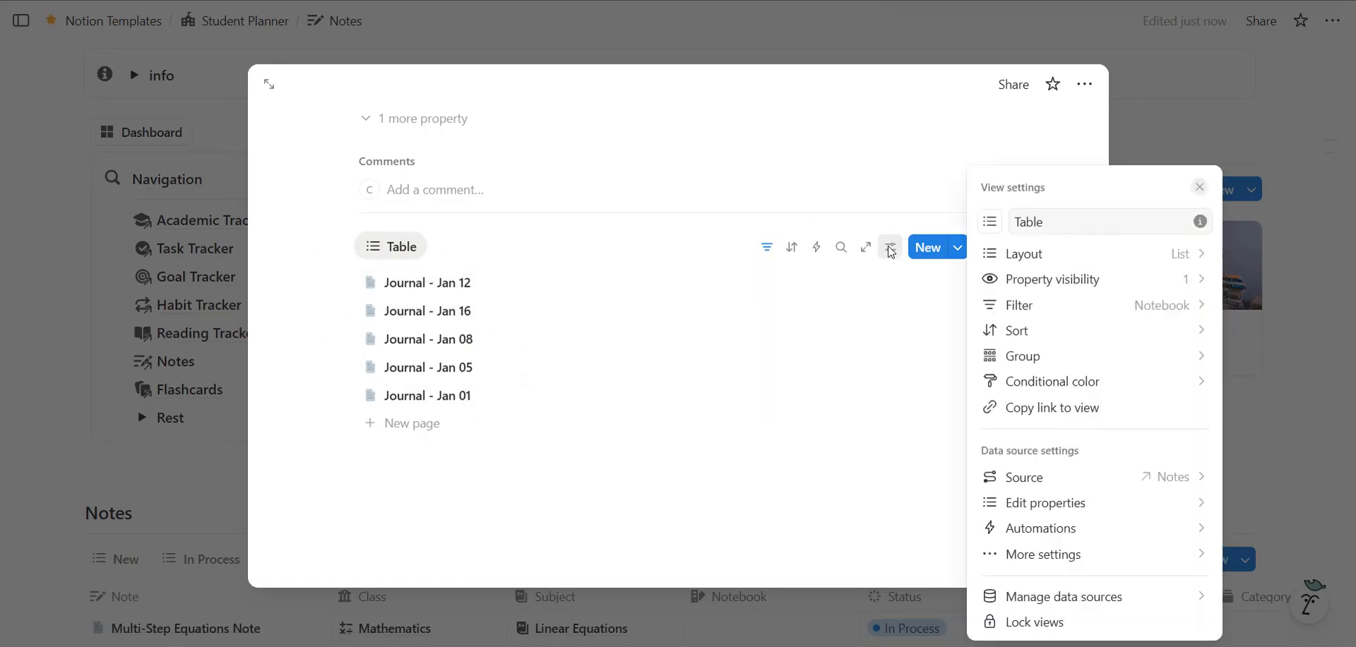
{"action": "left_click", "coordinate": [998, 283]}
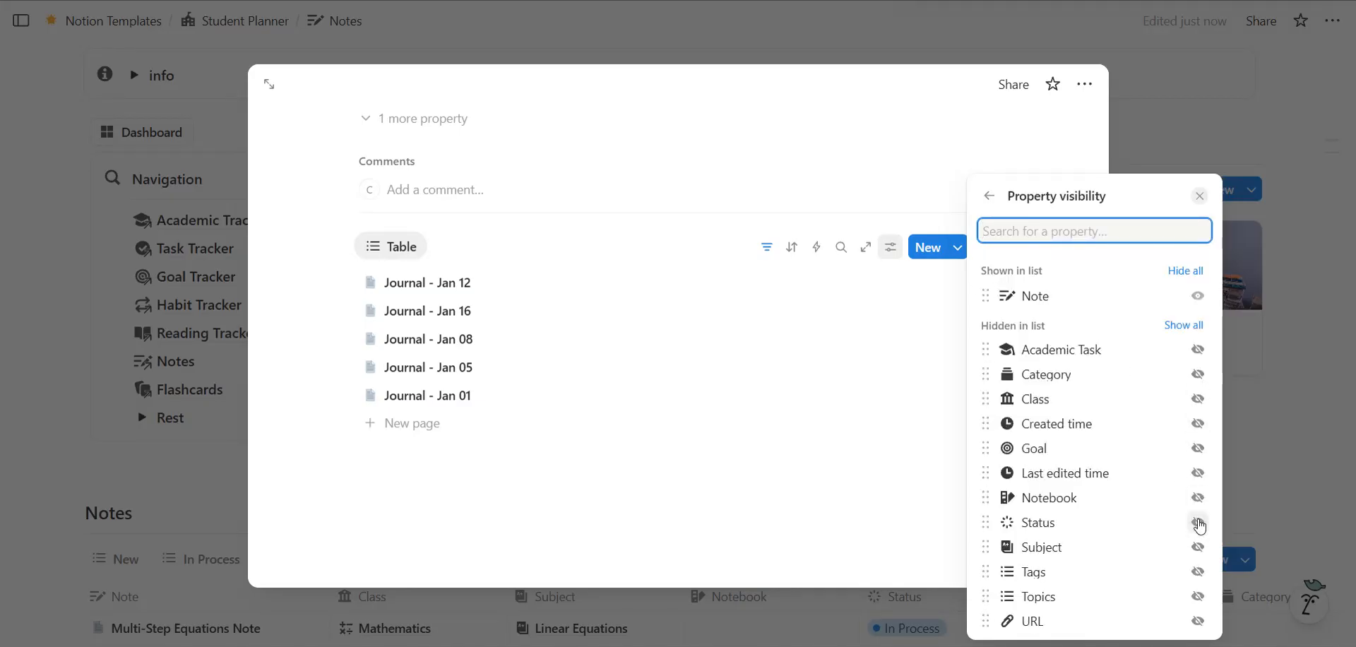
{"action": "left_click", "coordinate": [1199, 522]}
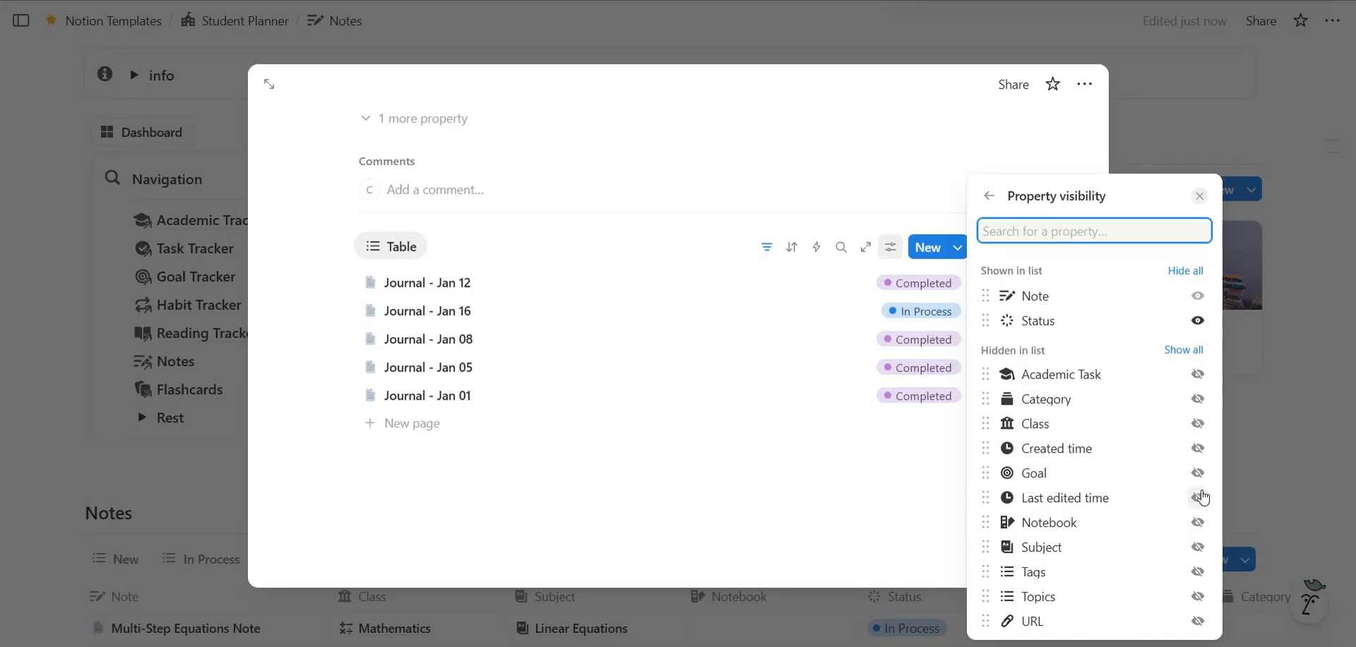
{"action": "left_click", "coordinate": [1199, 497]}
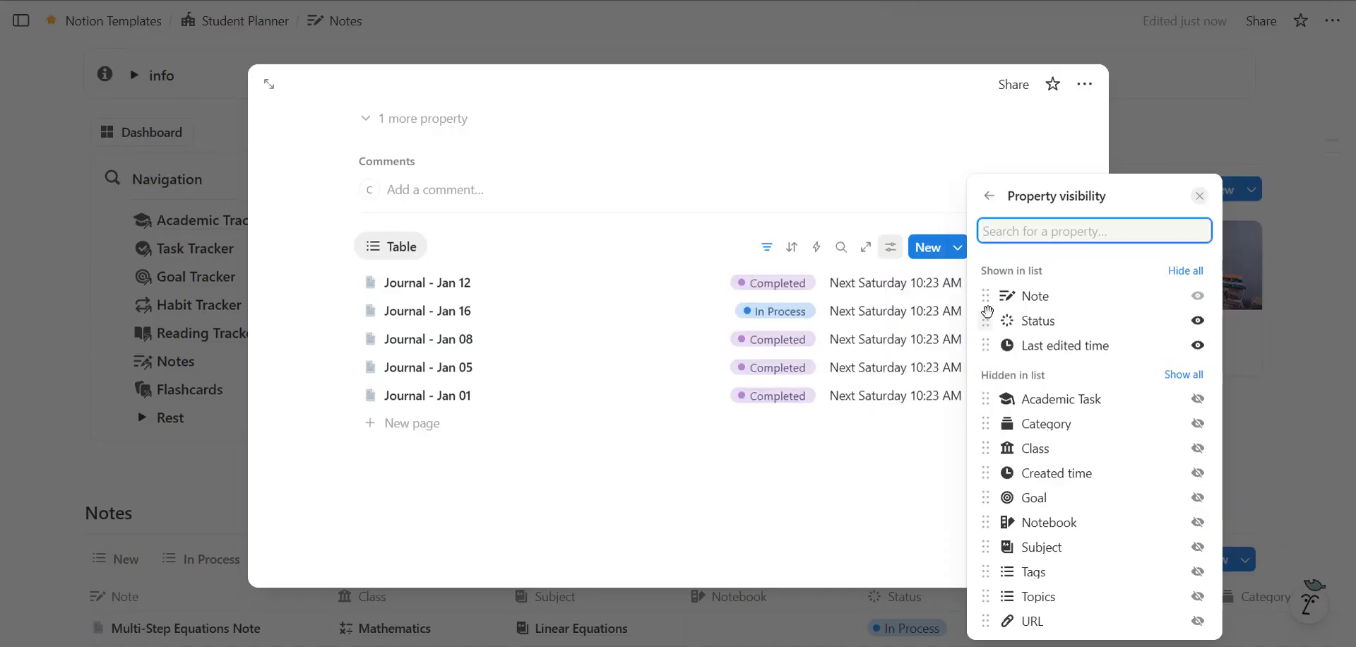
{"action": "left_click_drag", "start_coordinate": [987, 296], "coordinate": [990, 340]}
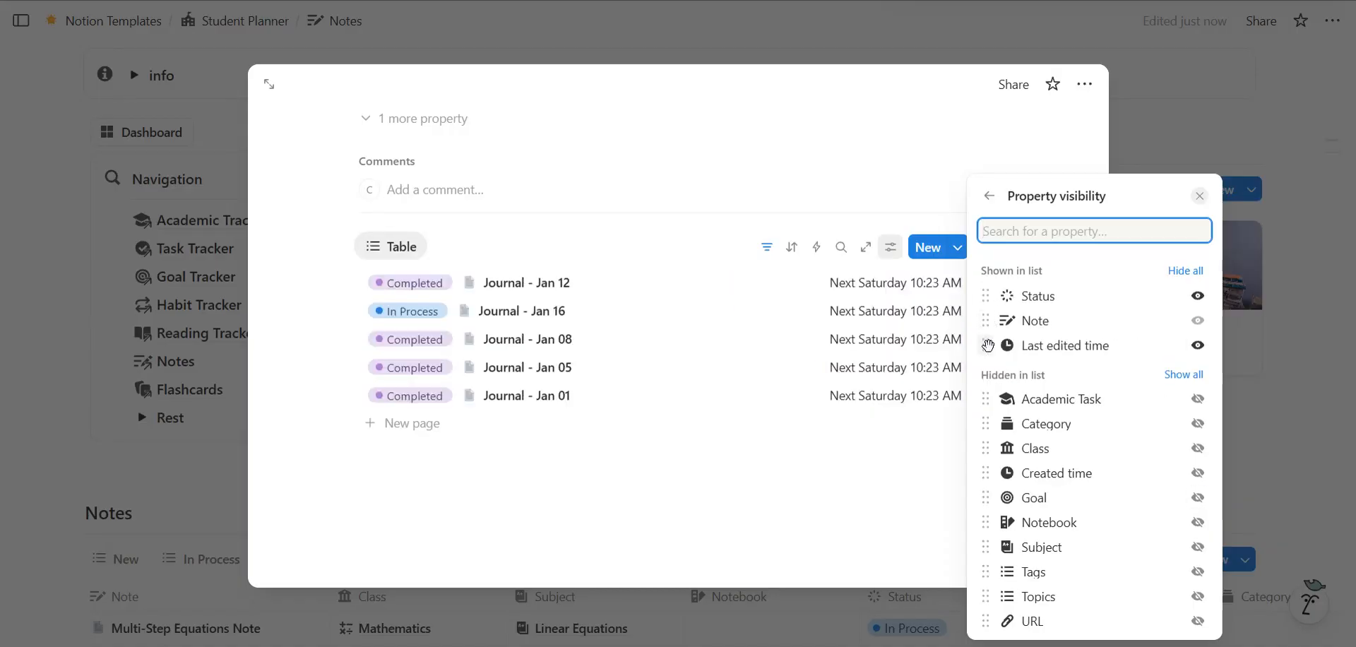
{"action": "left_click", "coordinate": [675, 500]}
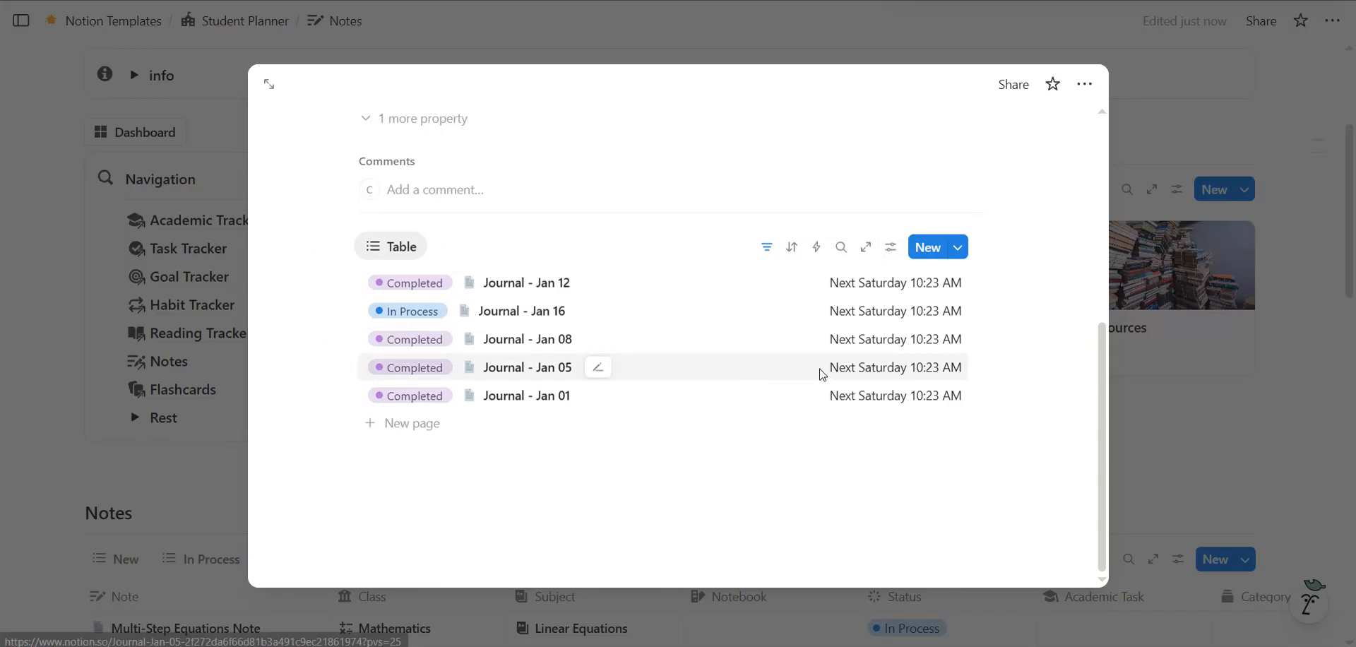
Close the Journal notebook page and go to the Flashcards page
{"action": "left_click", "coordinate": [1166, 359]}
{"action": "scroll", "coordinate": [650, 438], "scroll_direction": "down", "scroll_amount": 3}
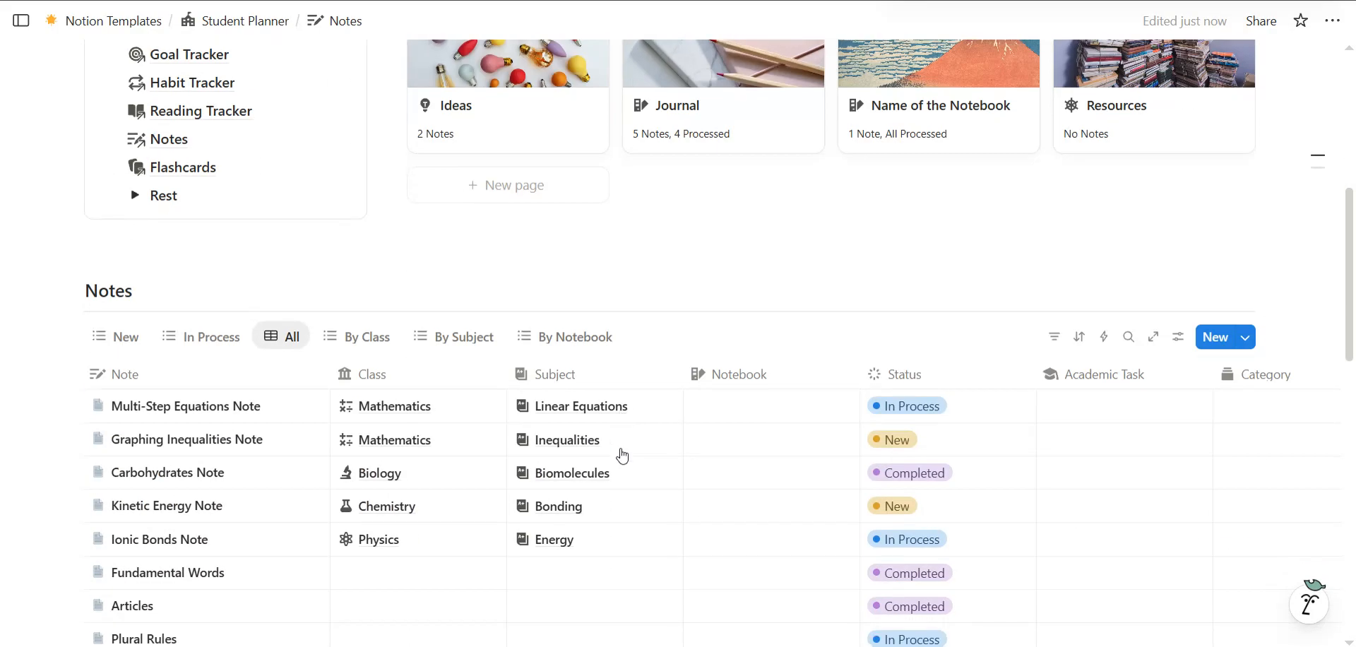
{"action": "scroll", "coordinate": [494, 455], "scroll_direction": "up", "scroll_amount": 4}
{"action": "scroll", "coordinate": [469, 388], "scroll_direction": "up", "scroll_amount": 1}
{"action": "scroll", "coordinate": [318, 396], "scroll_direction": "down", "scroll_amount": 3}
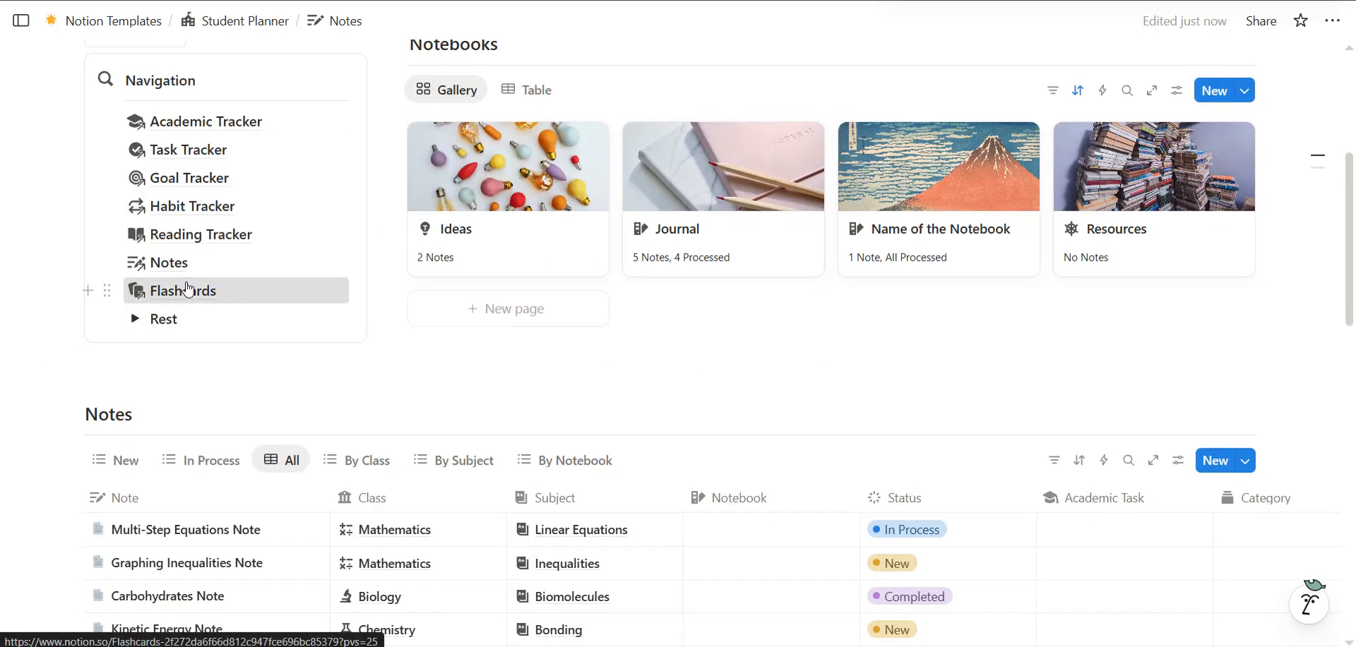
{"action": "left_click", "coordinate": [178, 289]}
{"action": "scroll", "coordinate": [187, 281], "scroll_direction": "down", "scroll_amount": 2}
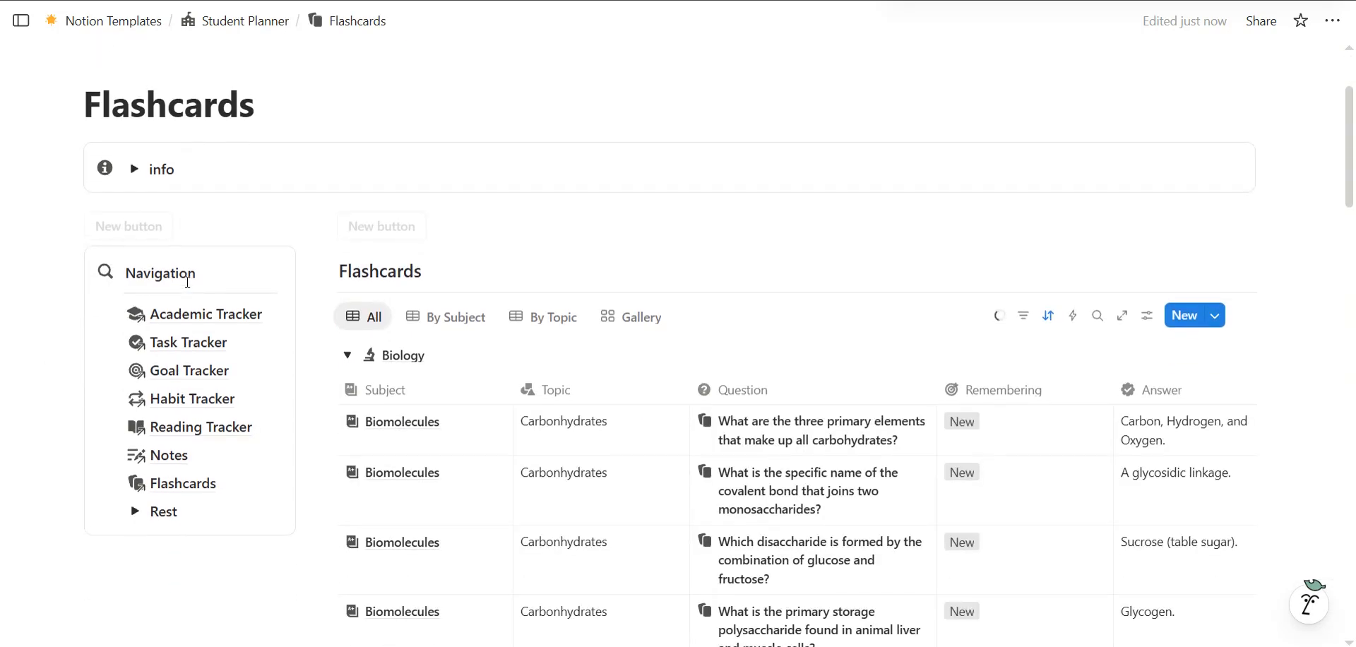
Collapse the Biology, Chemistry, Geography and Physics groups in the All view of the flashcards
{"action": "left_click", "coordinate": [350, 355]}
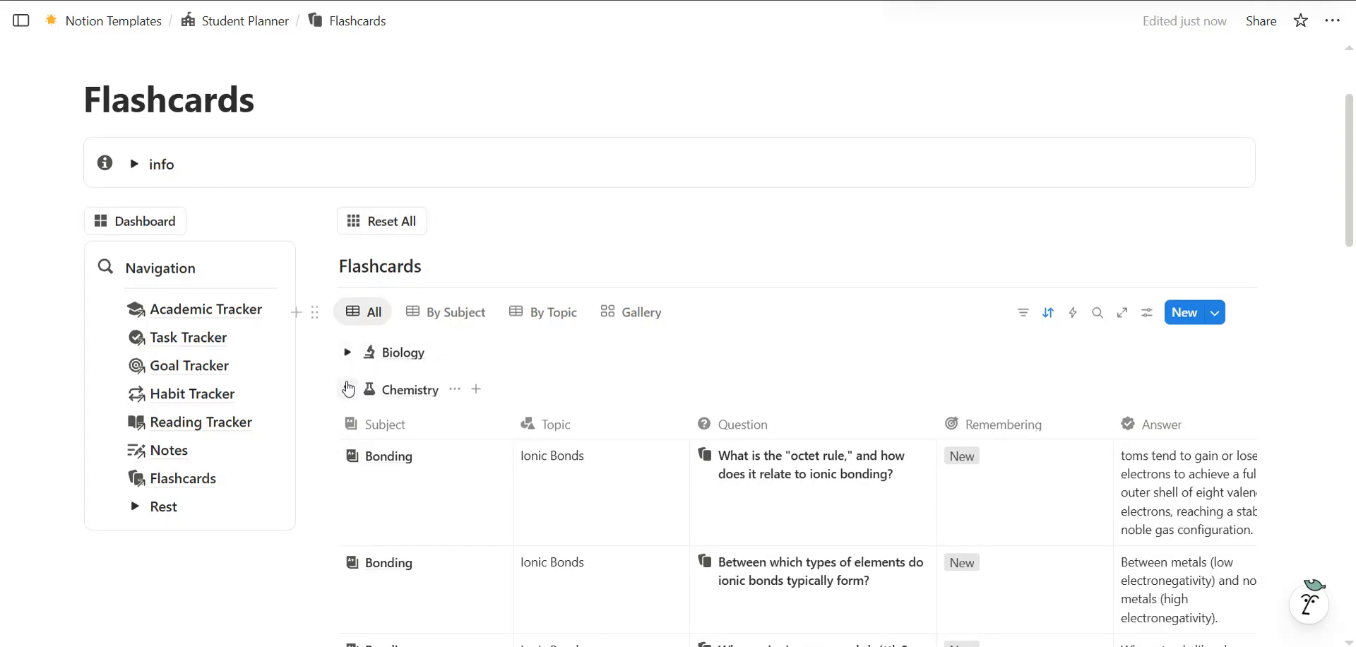
{"action": "left_click", "coordinate": [349, 390]}
{"action": "left_click", "coordinate": [347, 427]}
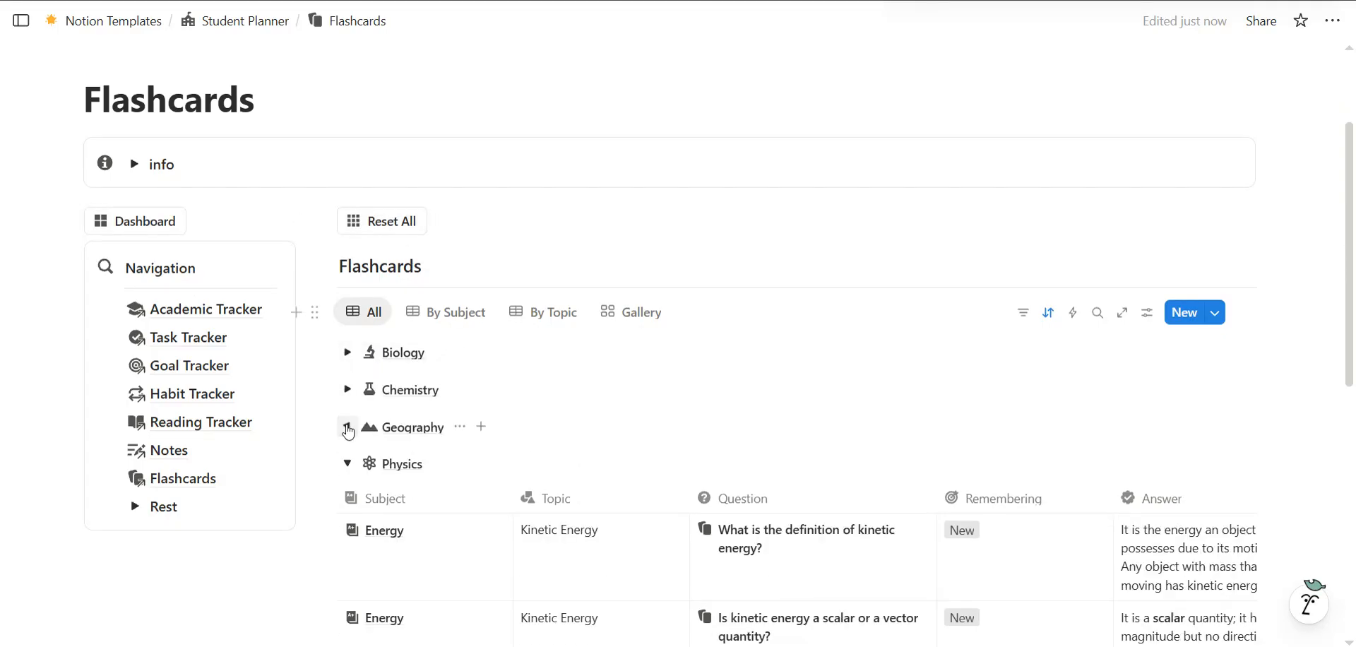
{"action": "left_click", "coordinate": [349, 463]}
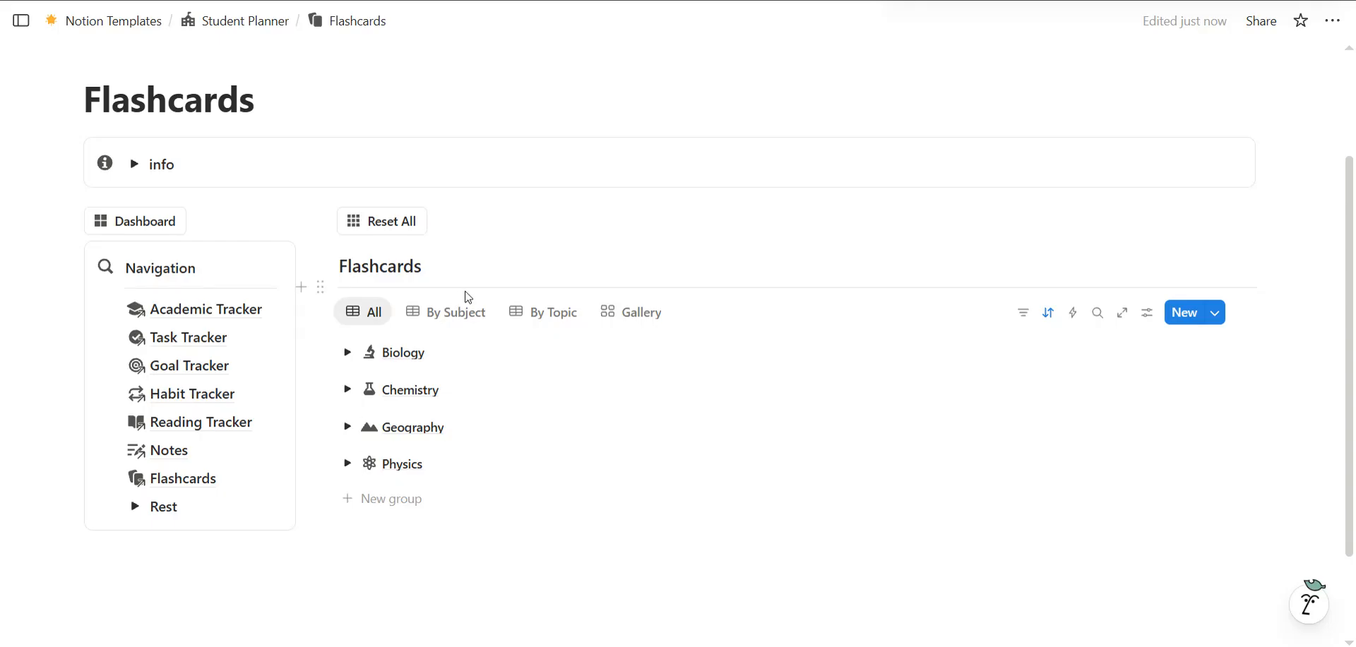
View the flashcards by subject, by topic and as a gallery, and return to the All view
{"action": "left_click", "coordinate": [464, 304]}
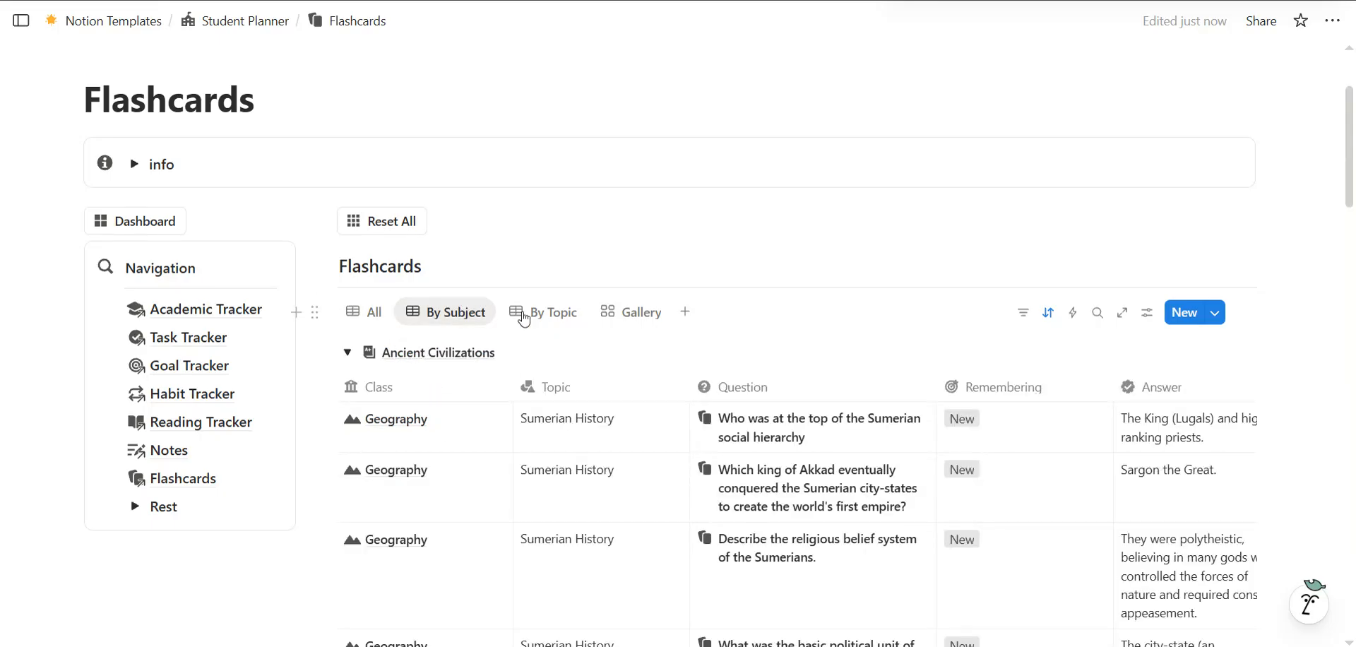
{"action": "left_click", "coordinate": [587, 317]}
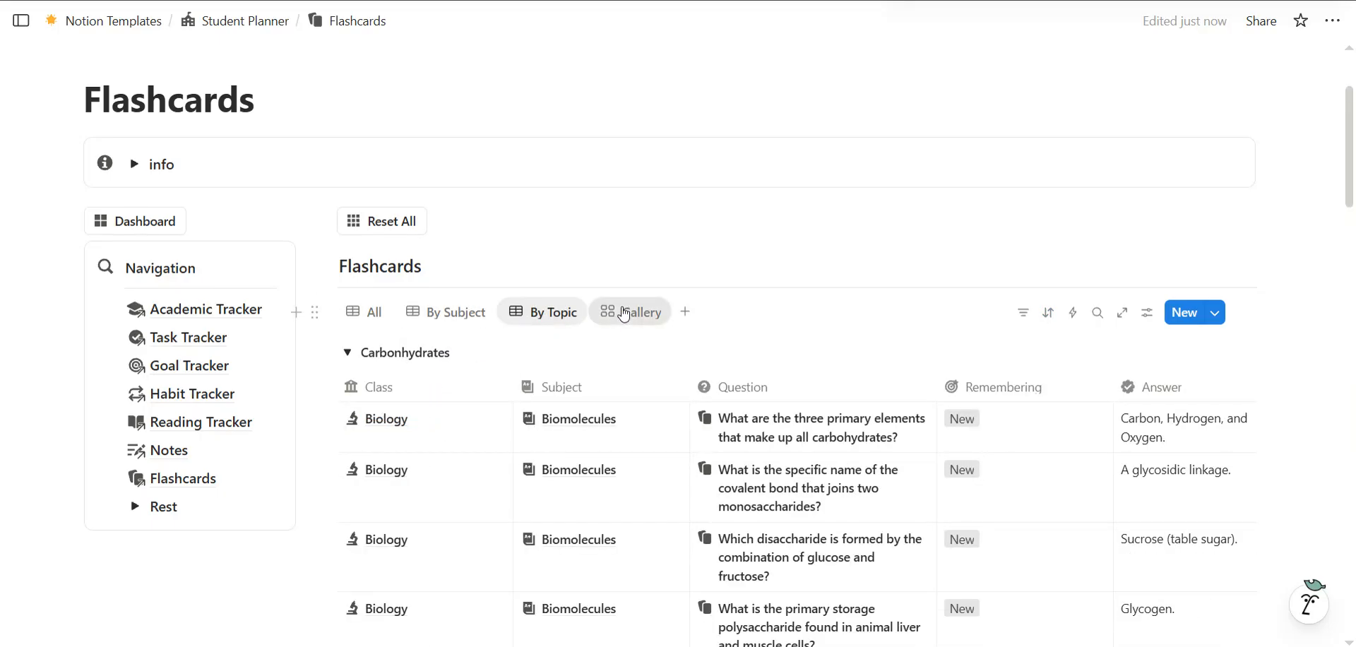
{"action": "left_click", "coordinate": [624, 314]}
{"action": "left_click", "coordinate": [373, 318]}
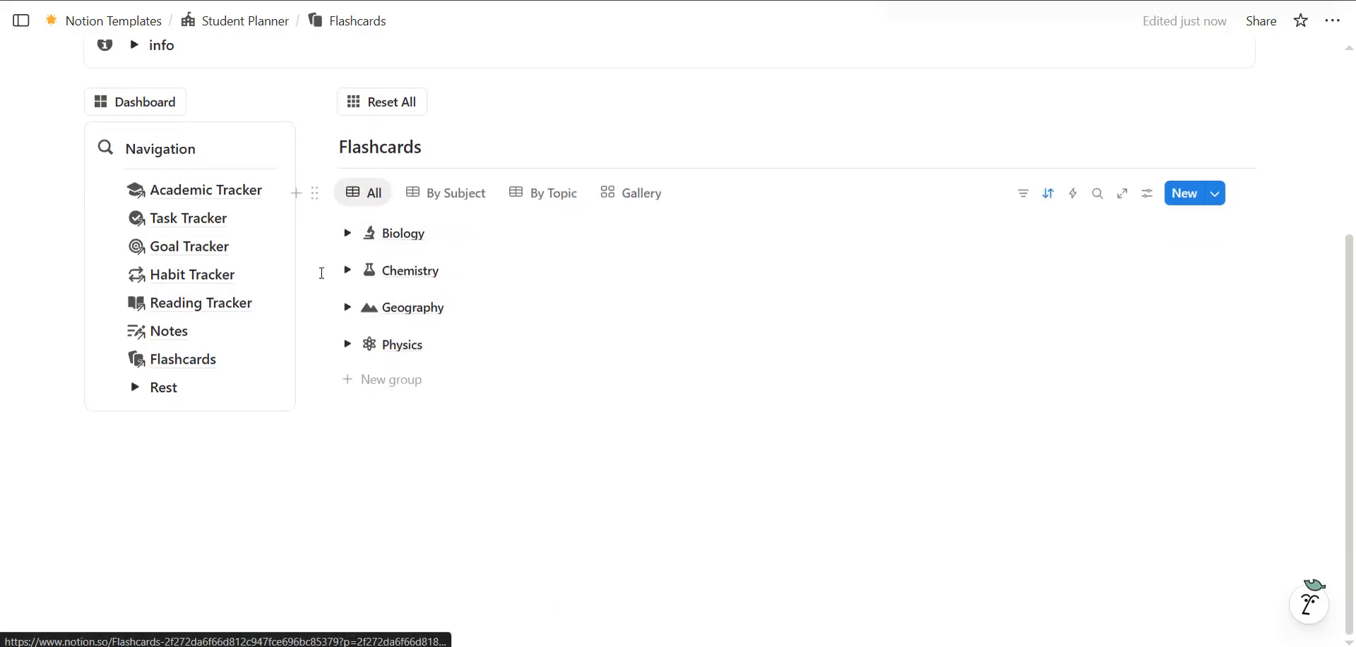
Expand the Biology group and look over its flashcards and their properties, including answers and image fields
{"action": "left_click", "coordinate": [347, 234]}
{"action": "scroll", "coordinate": [418, 322], "scroll_direction": "down", "scroll_amount": 3}
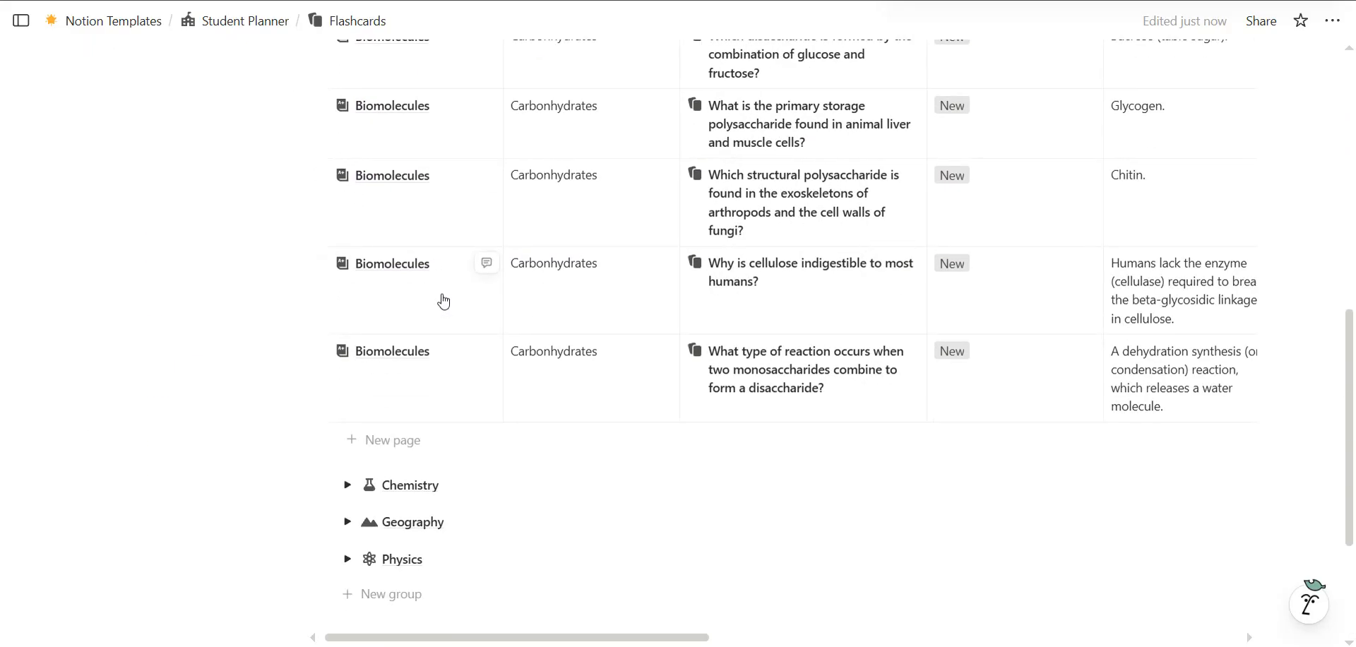
{"action": "scroll", "coordinate": [444, 301], "scroll_direction": "up", "scroll_amount": 5}
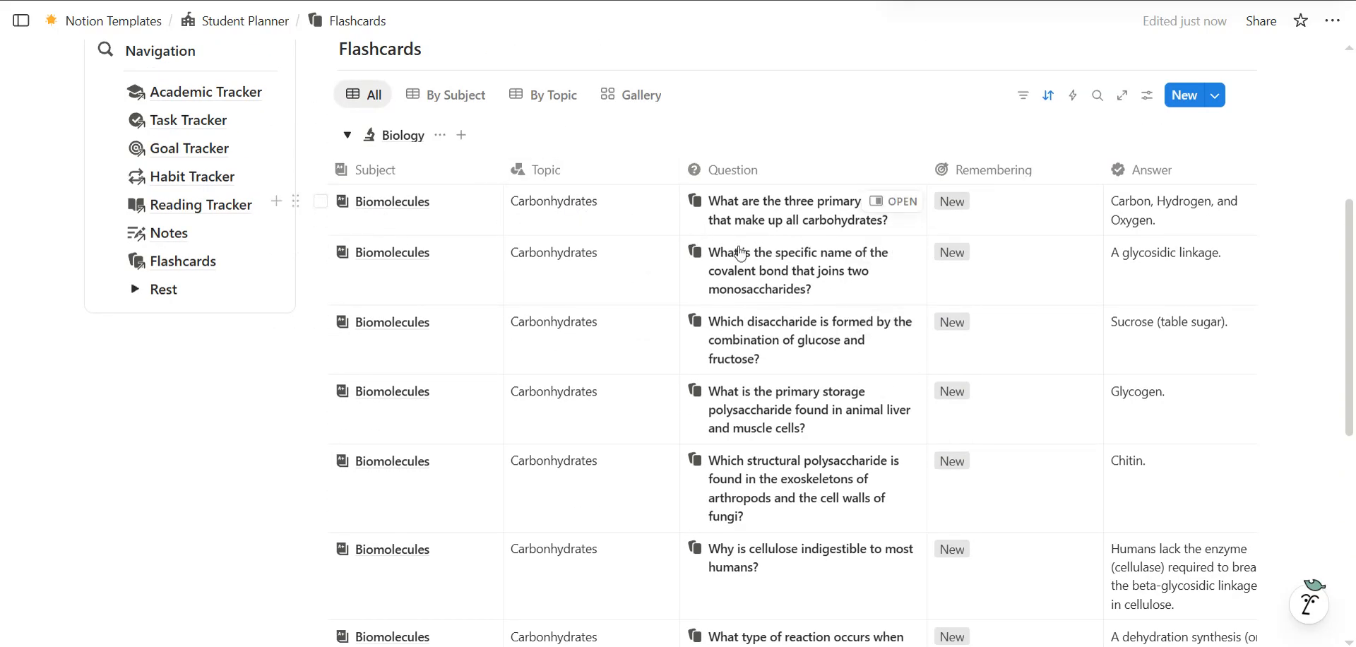
{"action": "scroll", "coordinate": [777, 224], "scroll_direction": "right", "scroll_amount": 3}
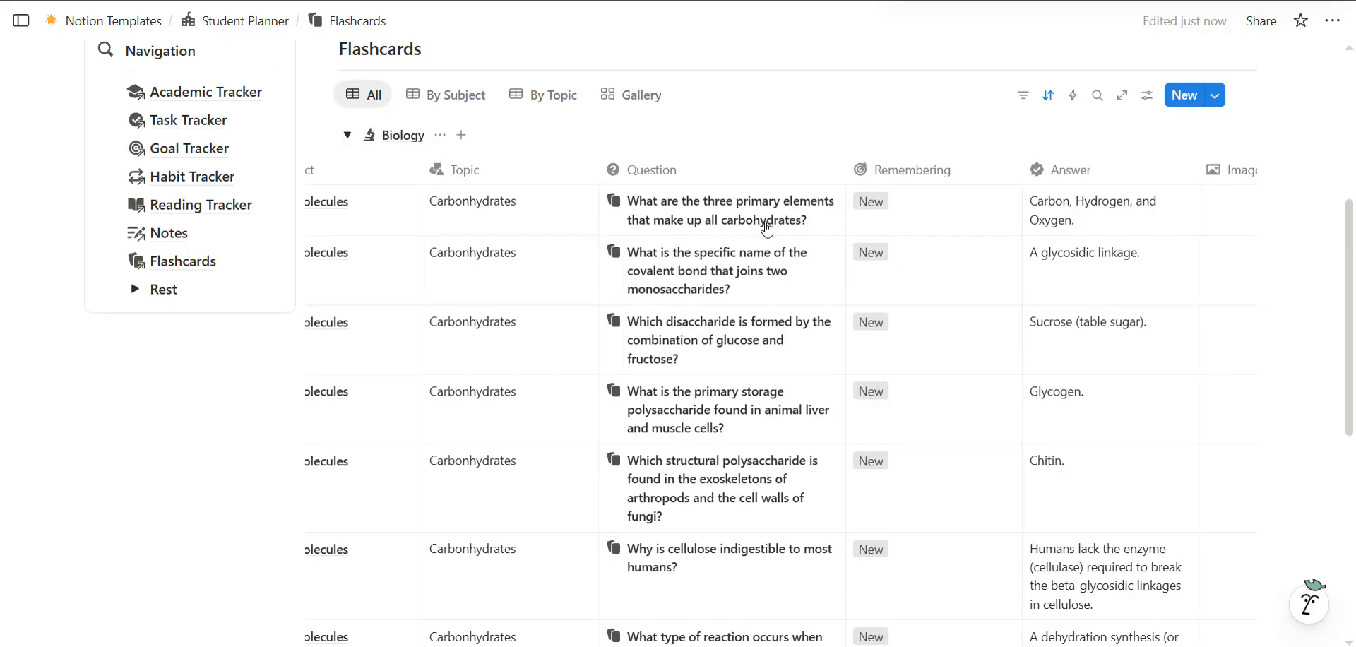
{"action": "scroll", "coordinate": [982, 210], "scroll_direction": "right", "scroll_amount": 3}
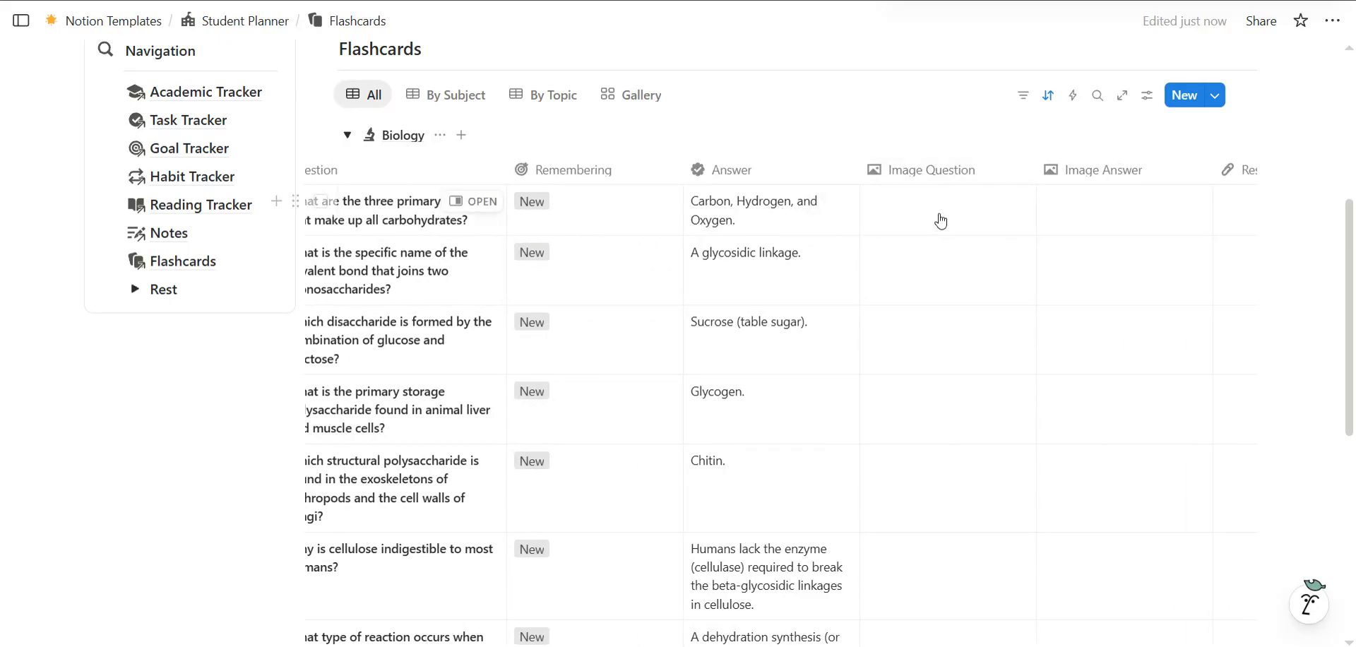
Check the file upload options for the Image Question and Image Answer of the first Biology flashcard without adding a file
{"action": "left_click", "coordinate": [940, 221]}
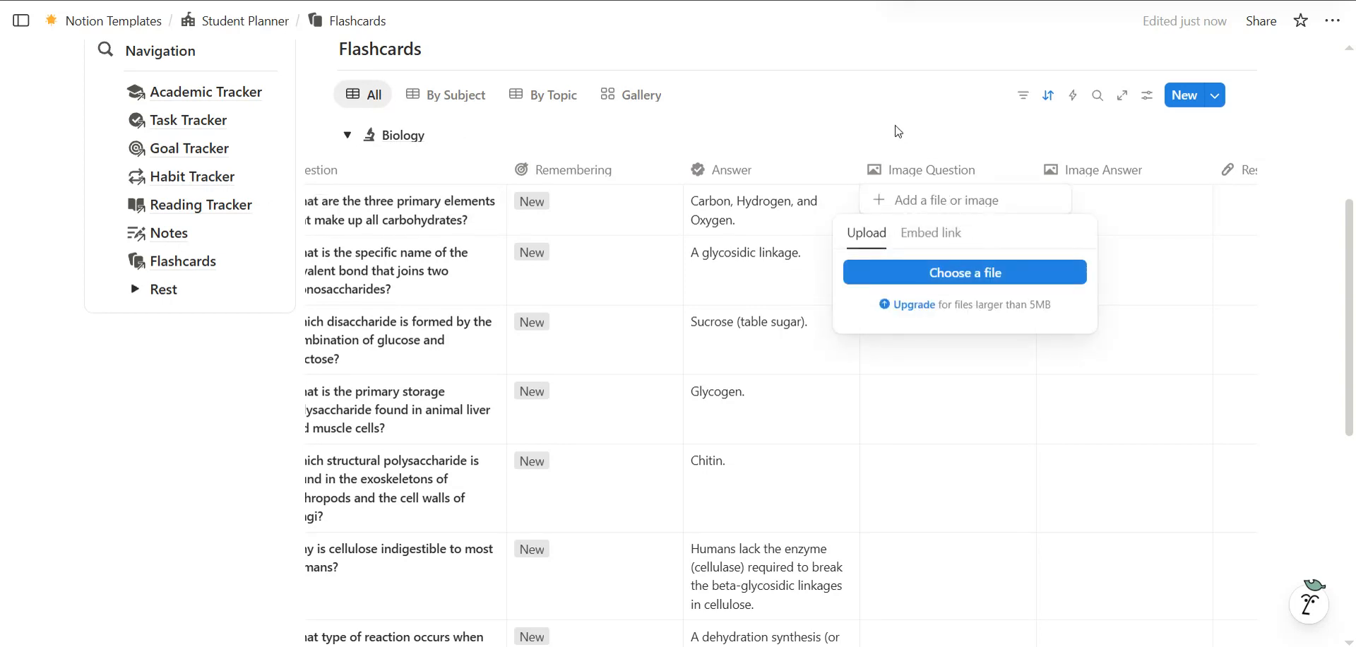
{"action": "left_click", "coordinate": [898, 132]}
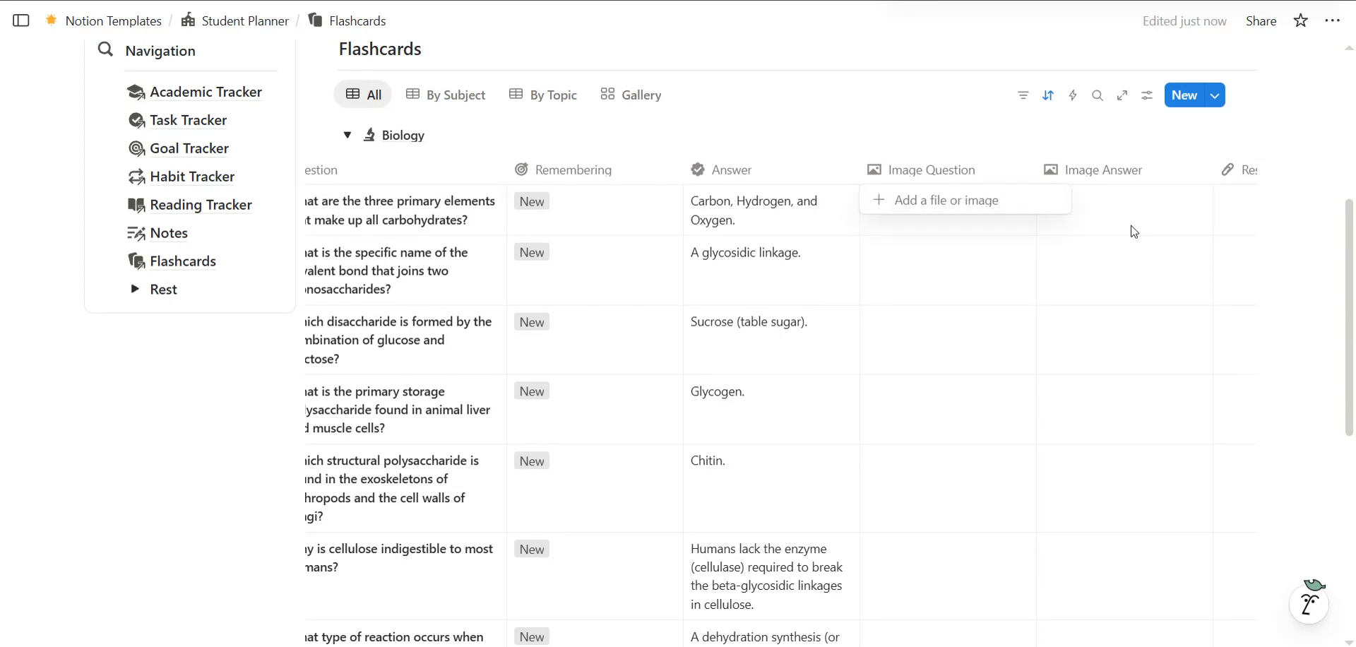
{"action": "key", "text": "Escape"}
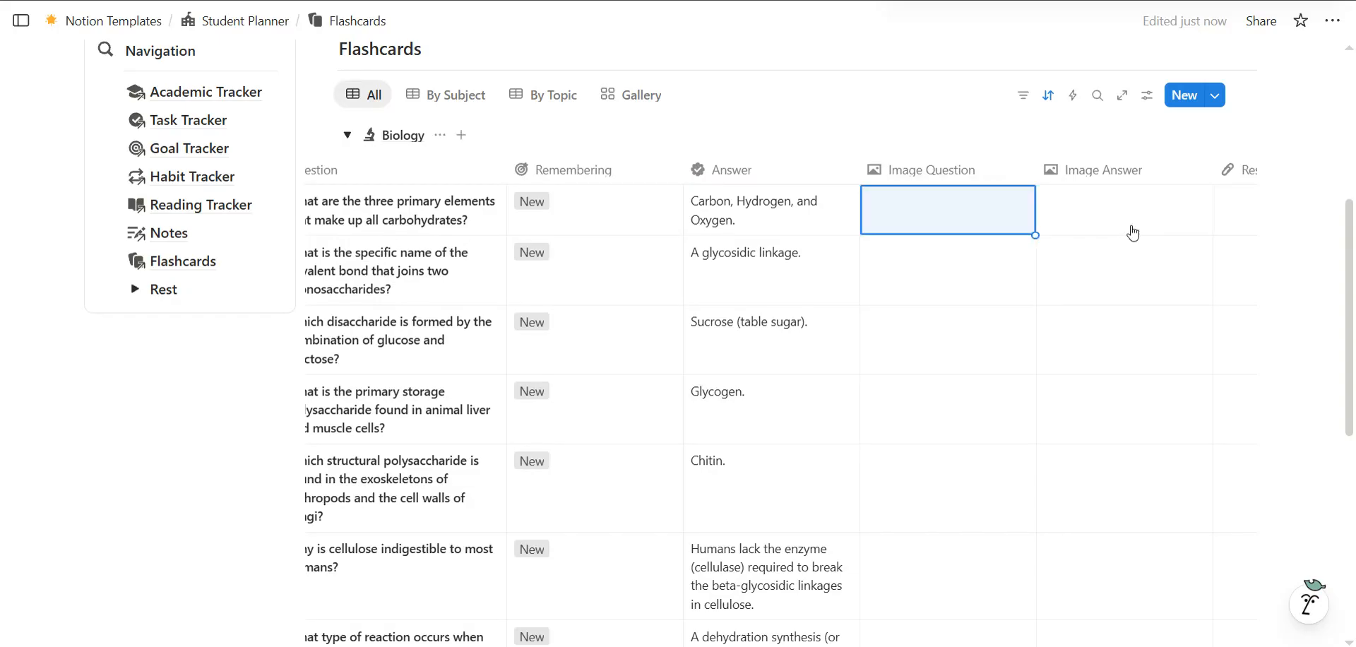
{"action": "key", "text": "Right"}
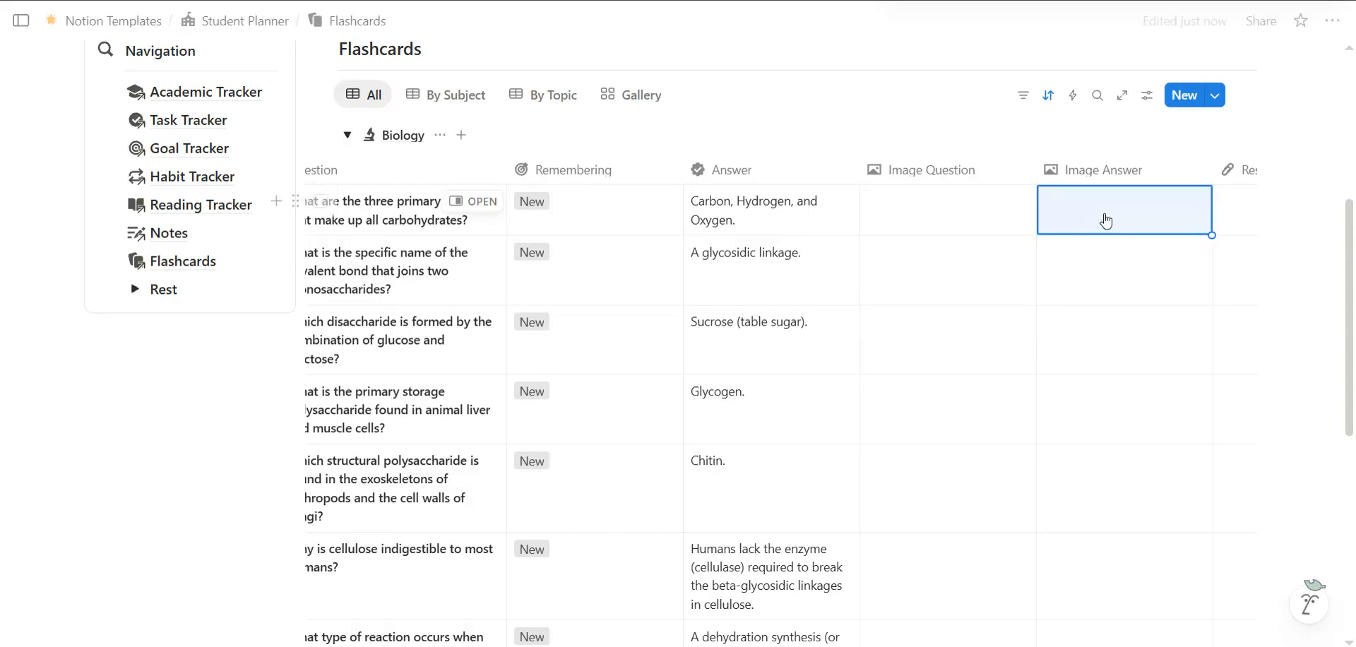
{"action": "left_click", "coordinate": [1106, 218]}
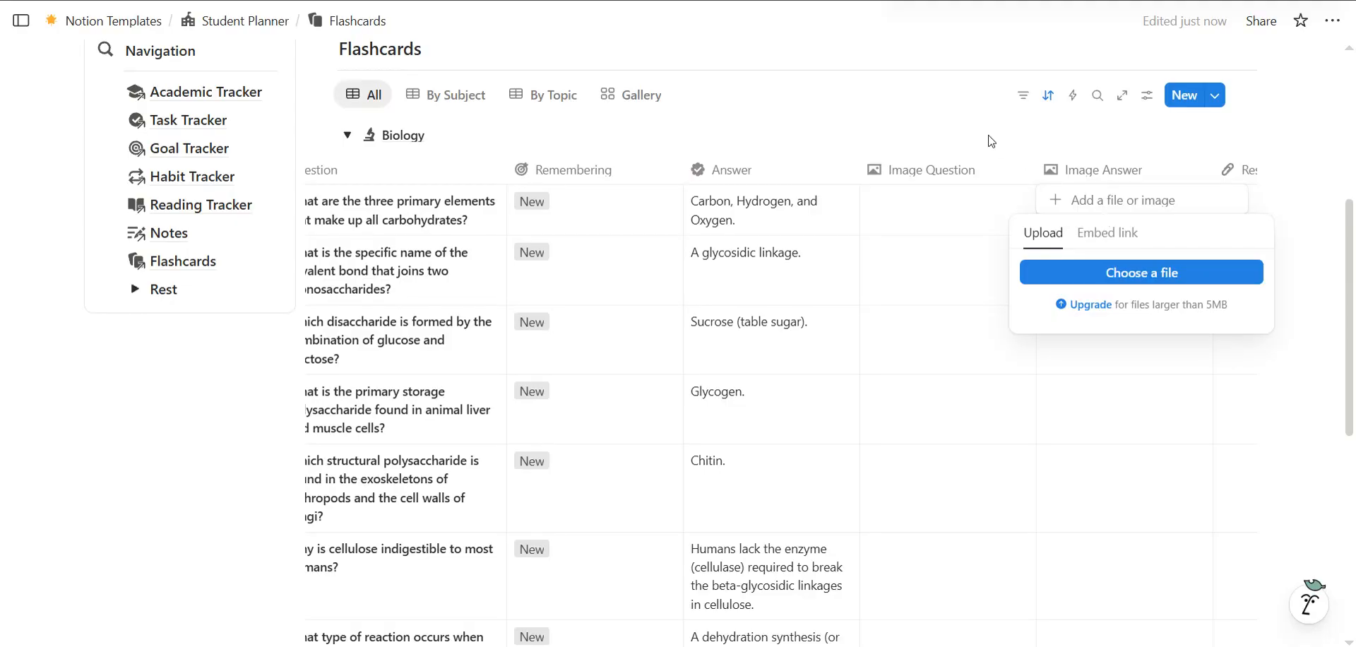
{"action": "key", "text": "Escape"}
{"action": "key", "text": "Escape"}
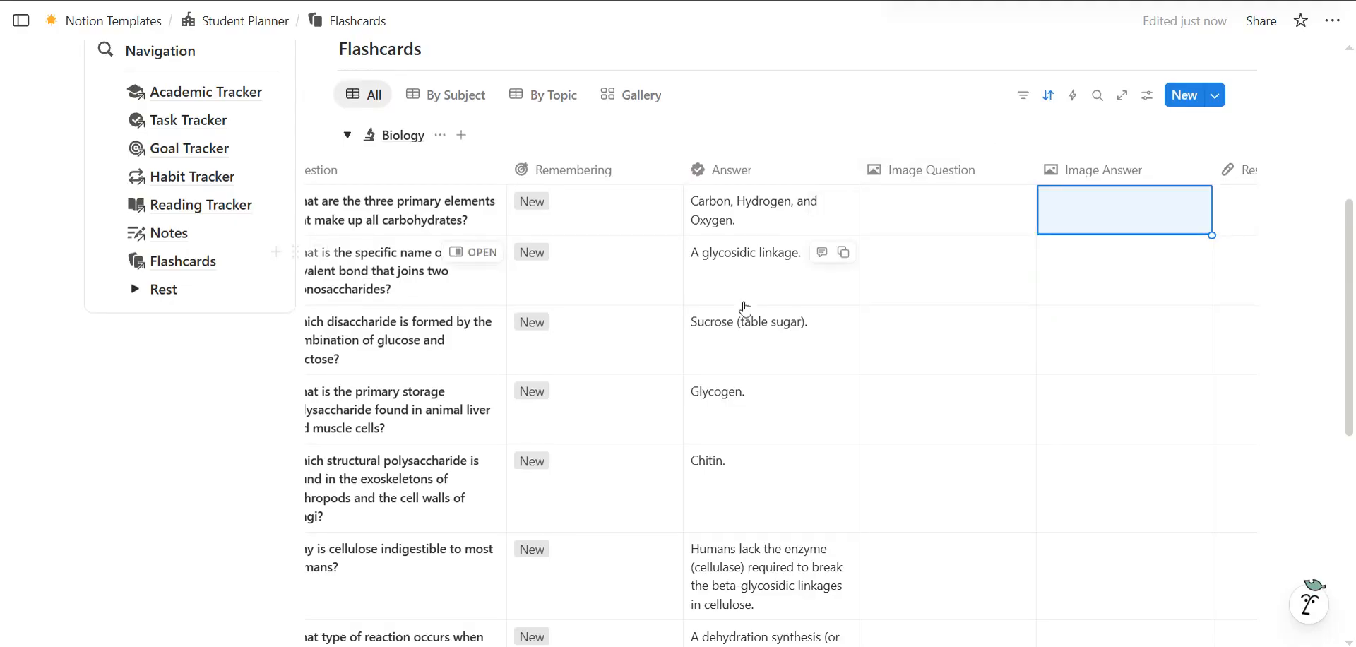
Add a new group for the Language class to the All view of the flashcards
{"action": "scroll", "coordinate": [742, 306], "scroll_direction": "left", "scroll_amount": 5}
{"action": "scroll", "coordinate": [744, 308], "scroll_direction": "down", "scroll_amount": 3}
{"action": "scroll", "coordinate": [745, 308], "scroll_direction": "down", "scroll_amount": 3}
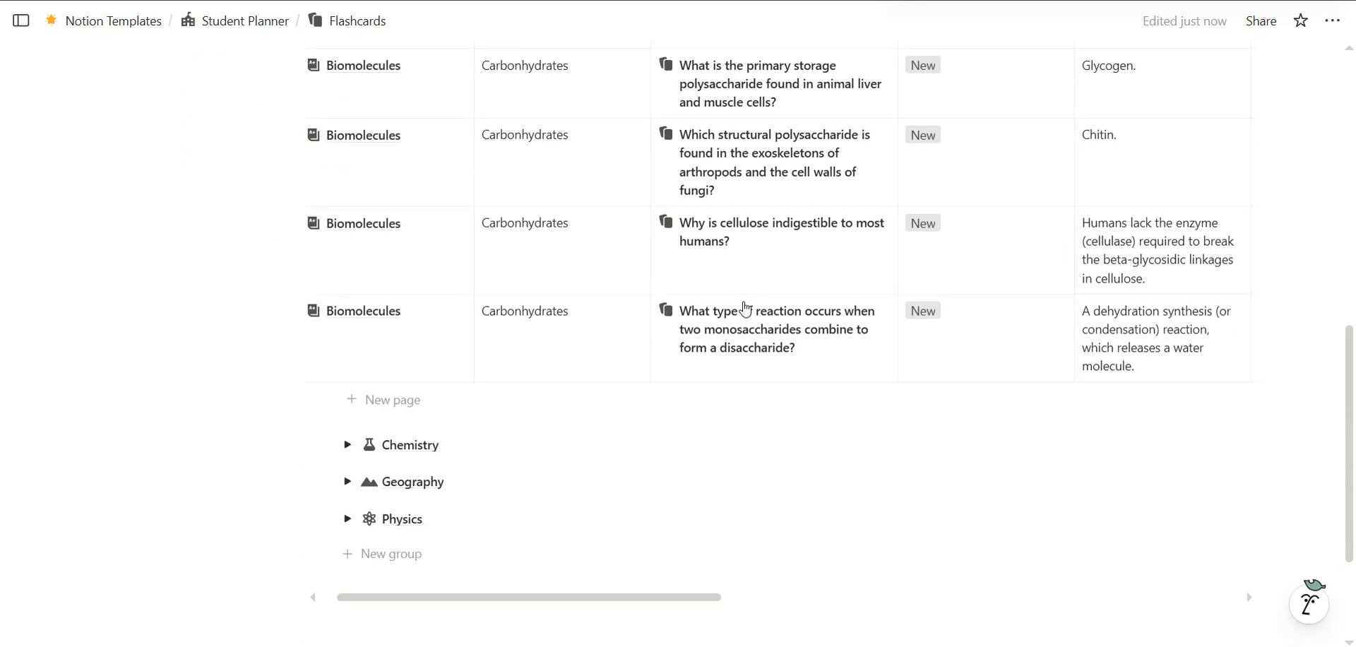
{"action": "scroll", "coordinate": [707, 289], "scroll_direction": "left", "scroll_amount": 1}
{"action": "scroll", "coordinate": [445, 279], "scroll_direction": "up", "scroll_amount": 5}
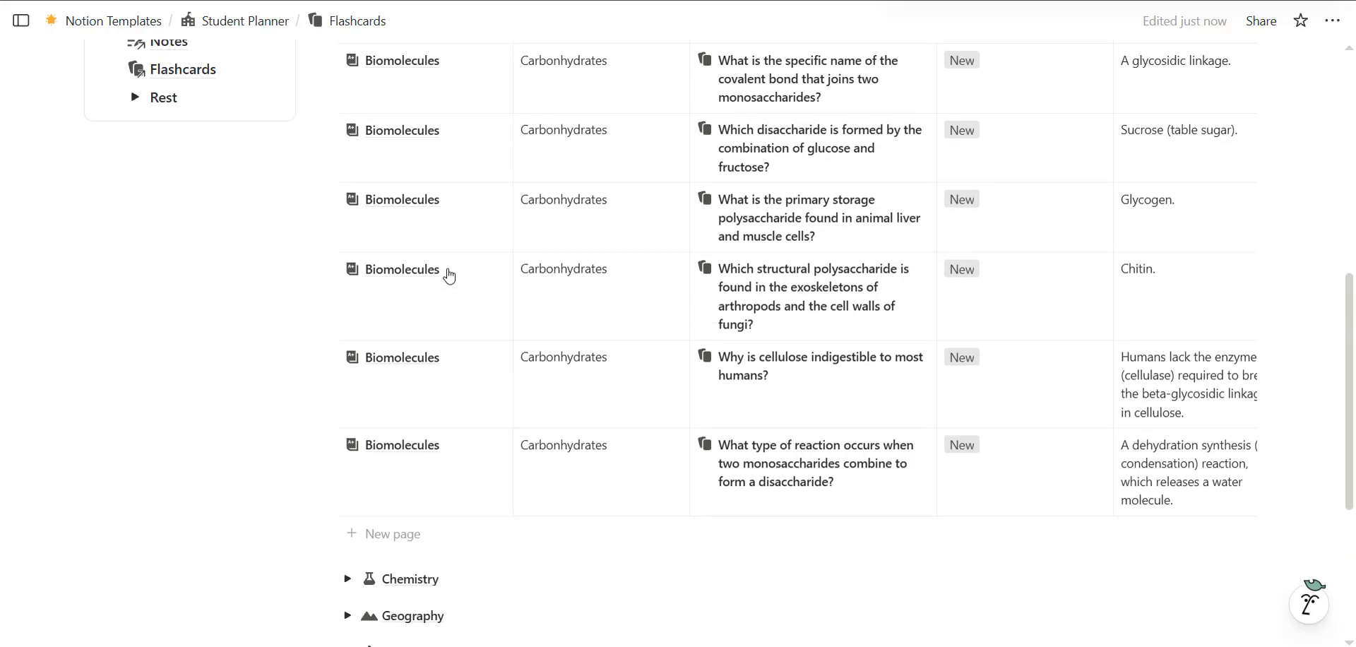
{"action": "scroll", "coordinate": [429, 266], "scroll_direction": "down", "scroll_amount": 5}
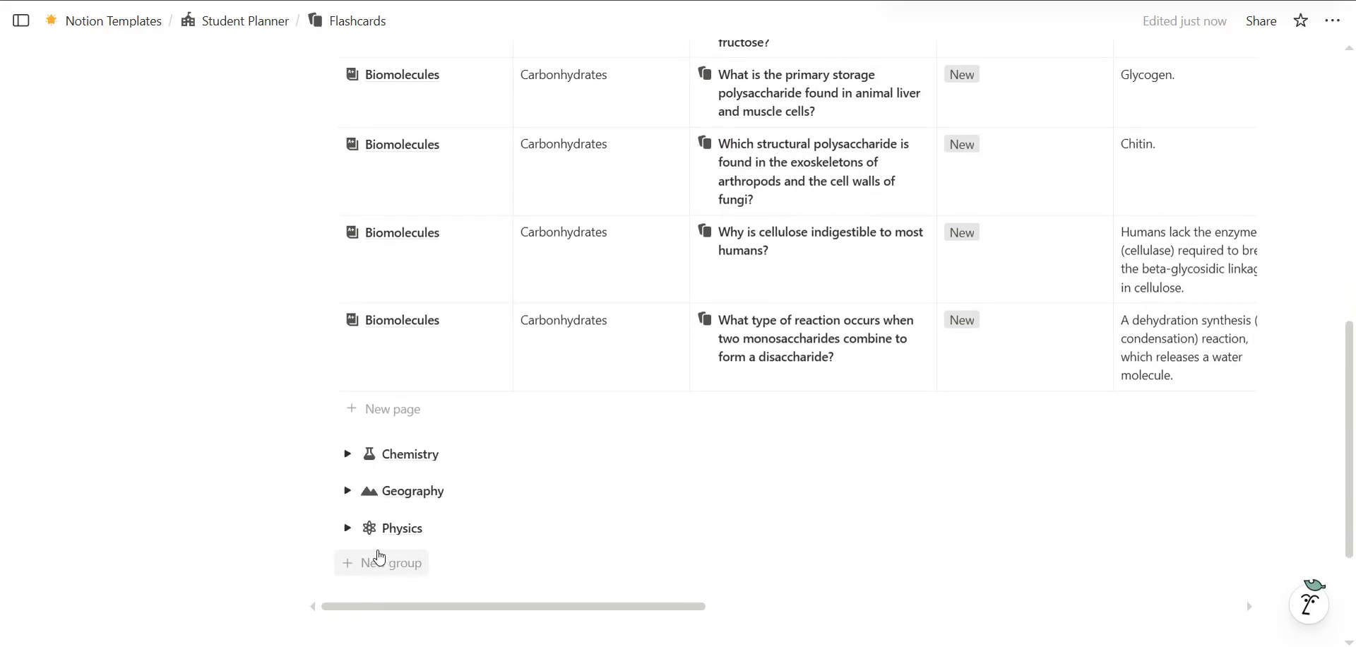
{"action": "left_click", "coordinate": [407, 562]}
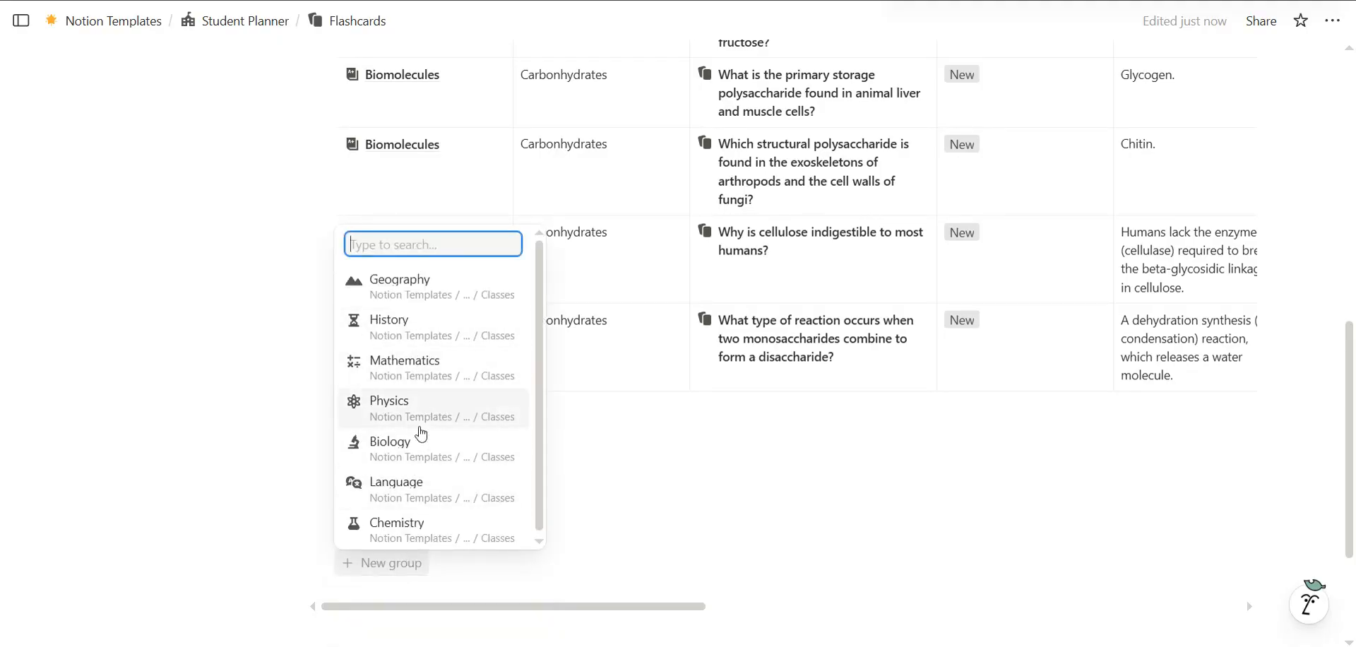
{"action": "left_click", "coordinate": [424, 289]}
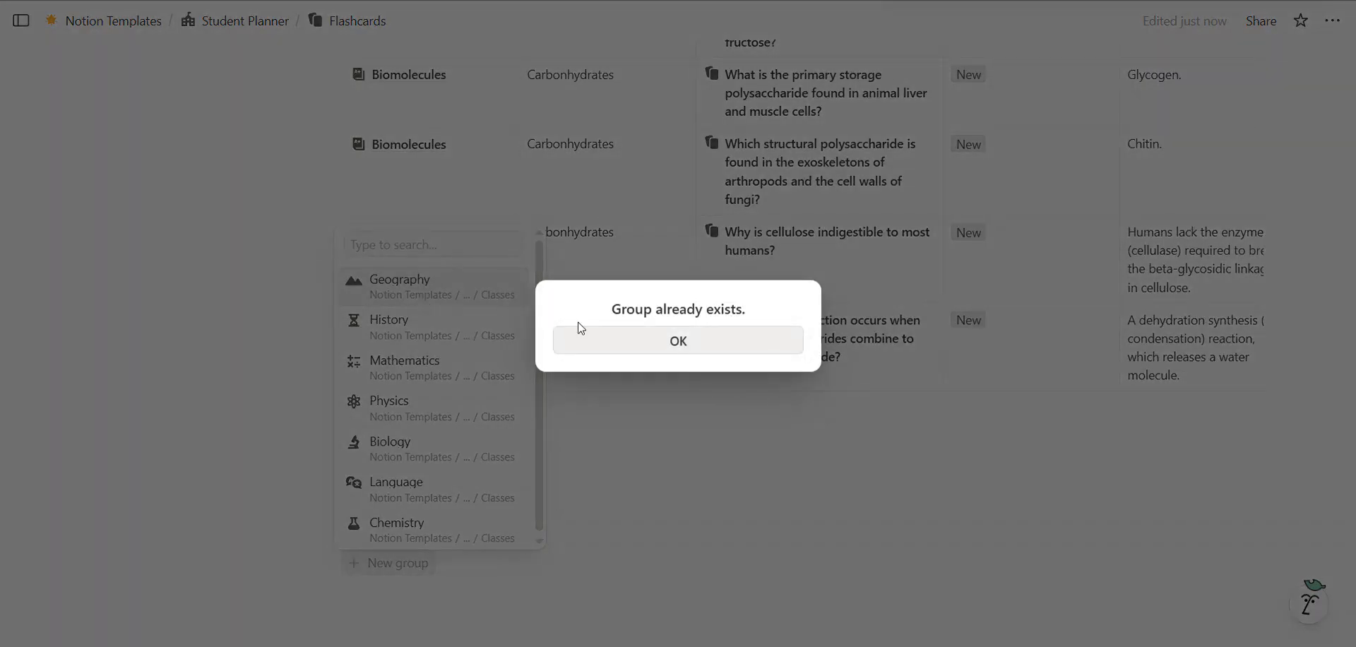
{"action": "left_click", "coordinate": [645, 342]}
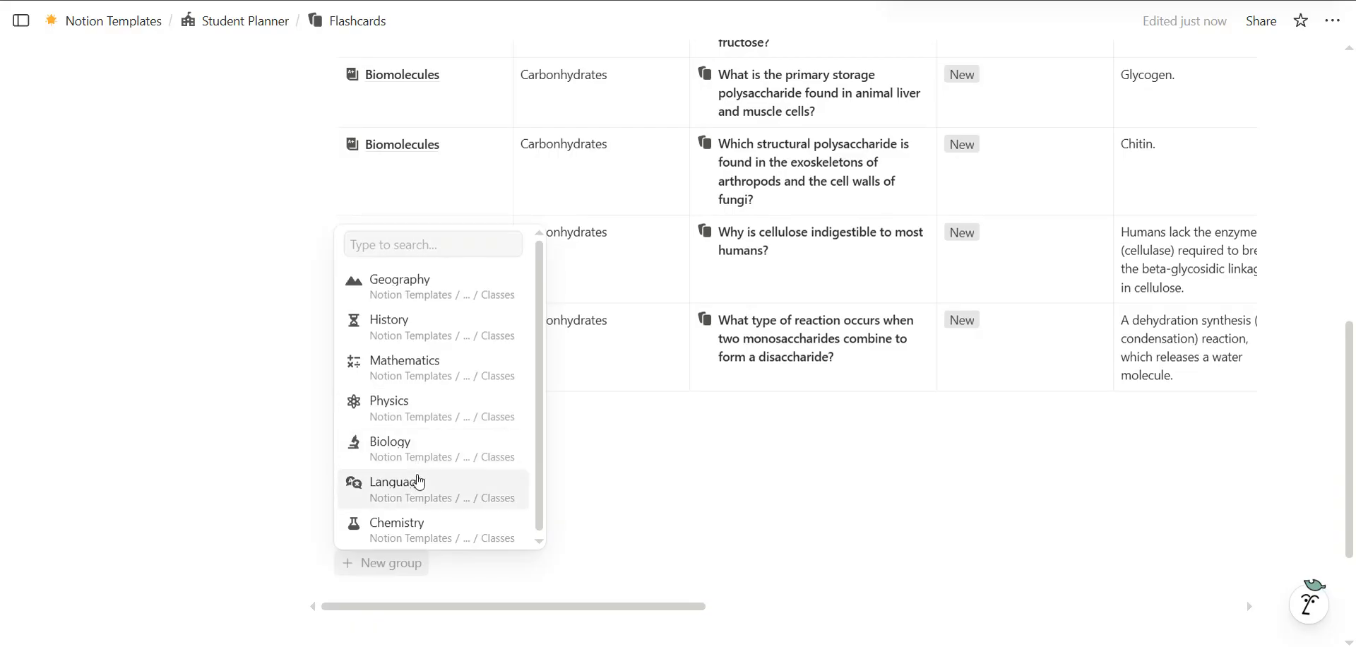
{"action": "left_click", "coordinate": [418, 481]}
Collapse the Biology group and display the flashcards in the Gallery view
{"action": "scroll", "coordinate": [418, 475], "scroll_direction": "down", "scroll_amount": 2}
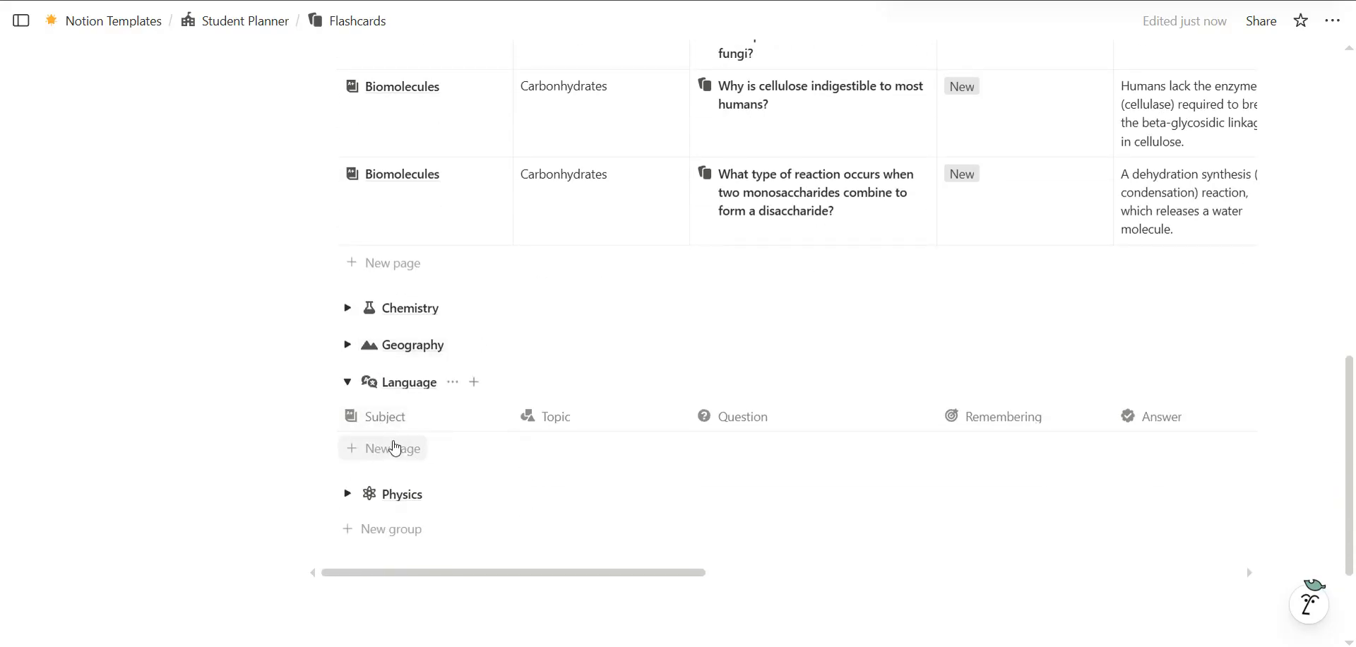
{"action": "scroll", "coordinate": [745, 437], "scroll_direction": "right", "scroll_amount": 2}
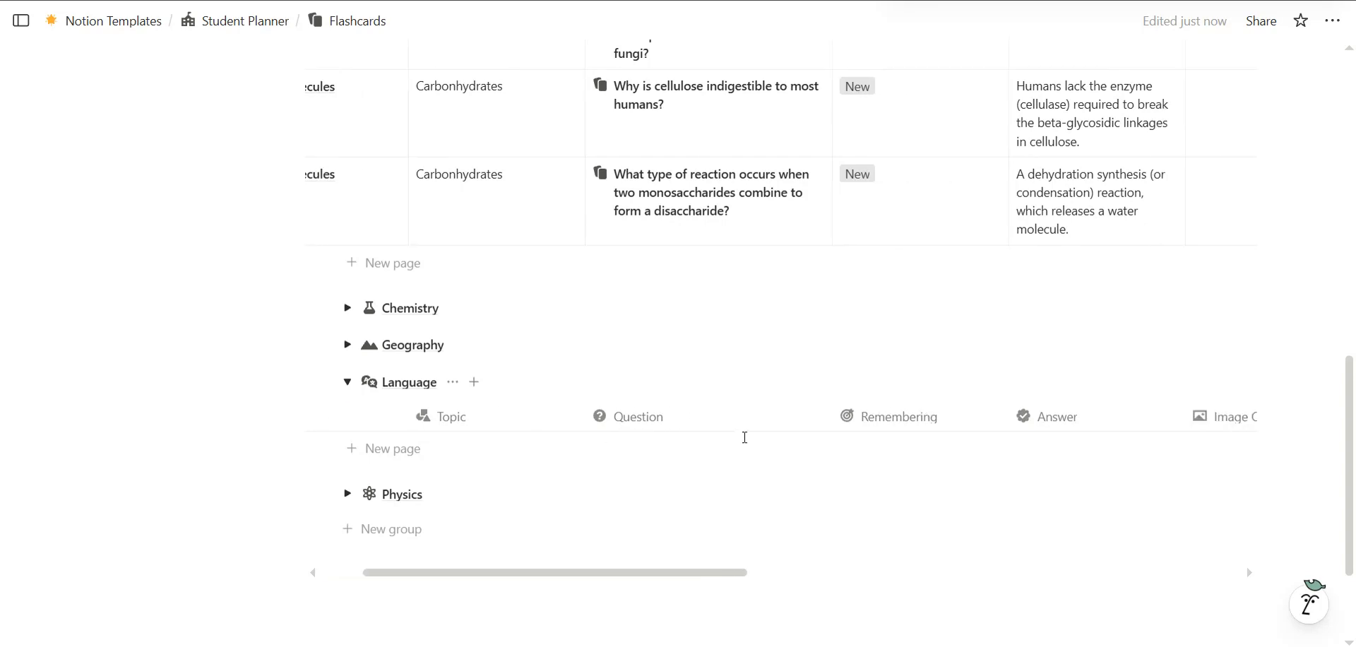
{"action": "scroll", "coordinate": [887, 424], "scroll_direction": "up", "scroll_amount": 6}
{"action": "scroll", "coordinate": [852, 201], "scroll_direction": "down", "scroll_amount": 6}
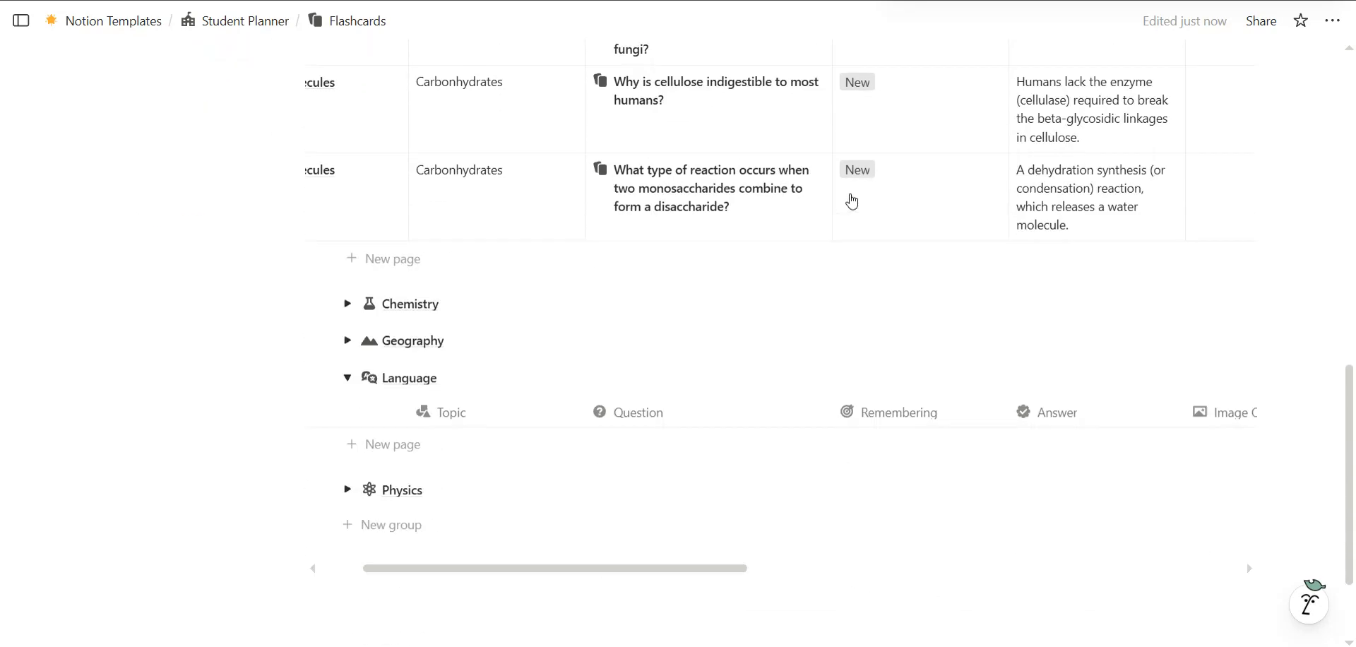
{"action": "scroll", "coordinate": [852, 202], "scroll_direction": "up", "scroll_amount": 8}
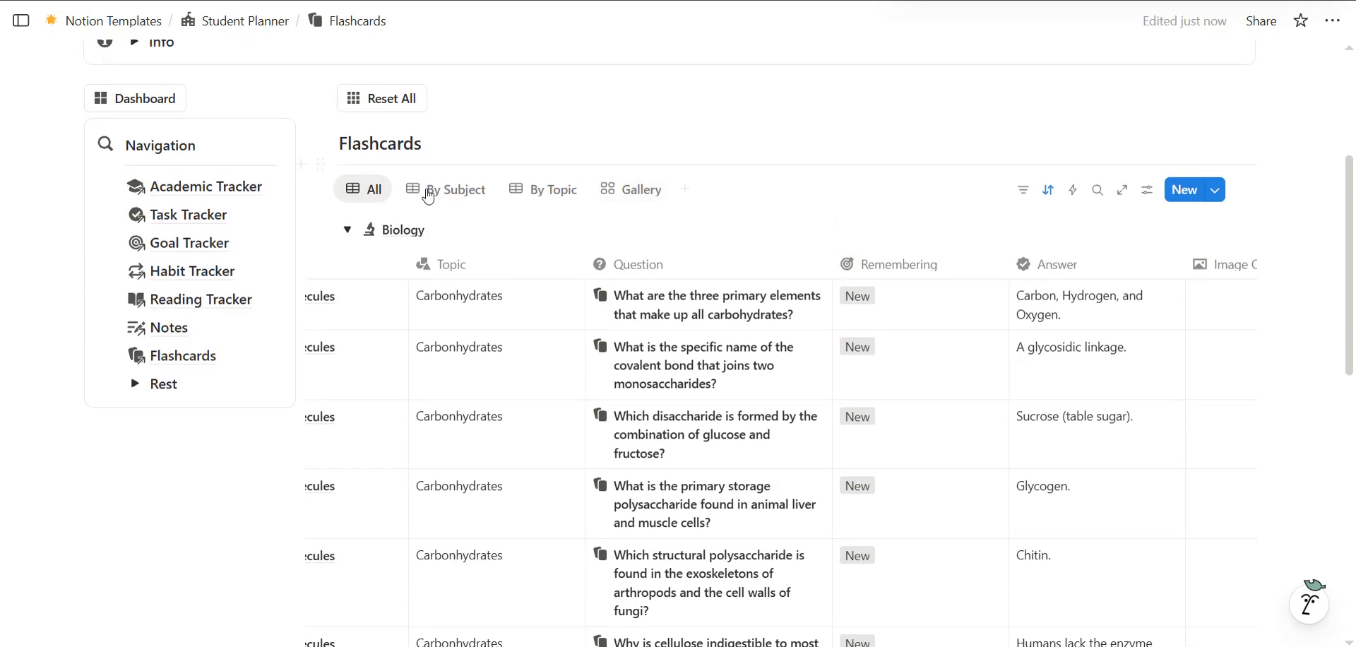
{"action": "left_click", "coordinate": [347, 224]}
{"action": "left_click", "coordinate": [610, 199]}
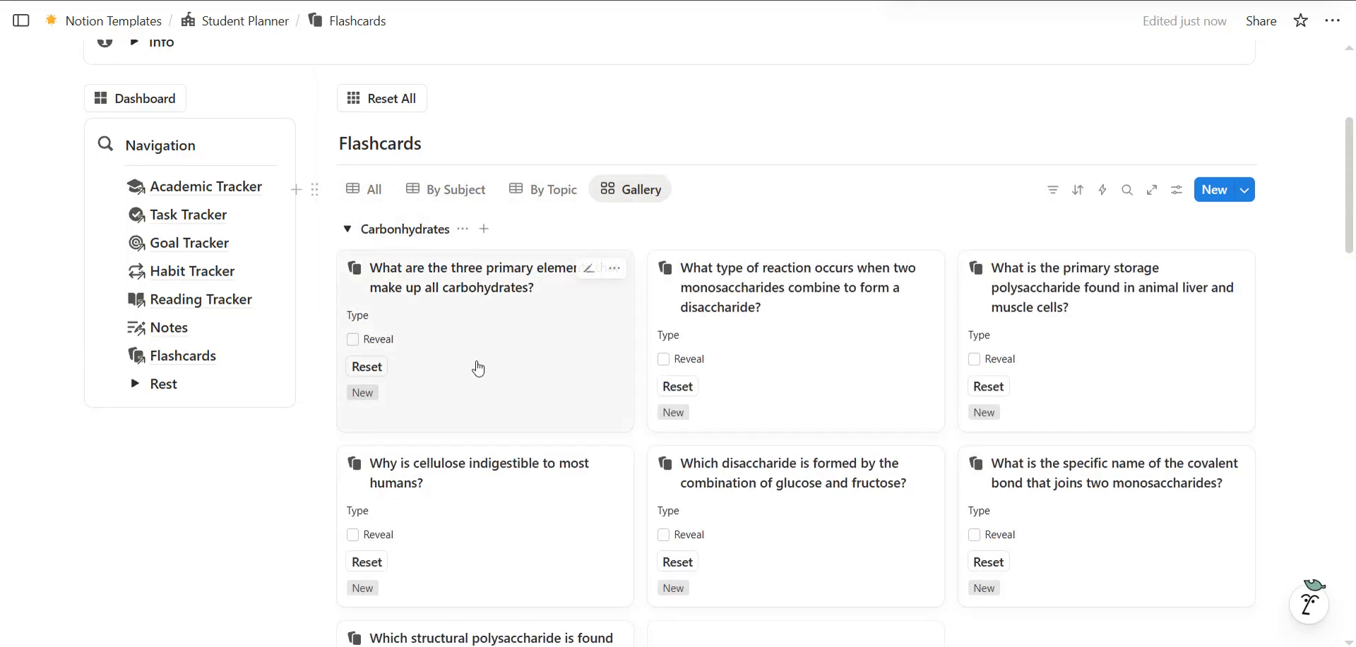
{"action": "scroll", "coordinate": [508, 394], "scroll_direction": "down", "scroll_amount": 1}
{"action": "scroll", "coordinate": [505, 397], "scroll_direction": "up", "scroll_amount": 1}
Replace the Type text with "asdasdas" on the flashcard about the three primary elements of carbohydrates and reveal its answer
{"action": "left_click", "coordinate": [357, 310]}
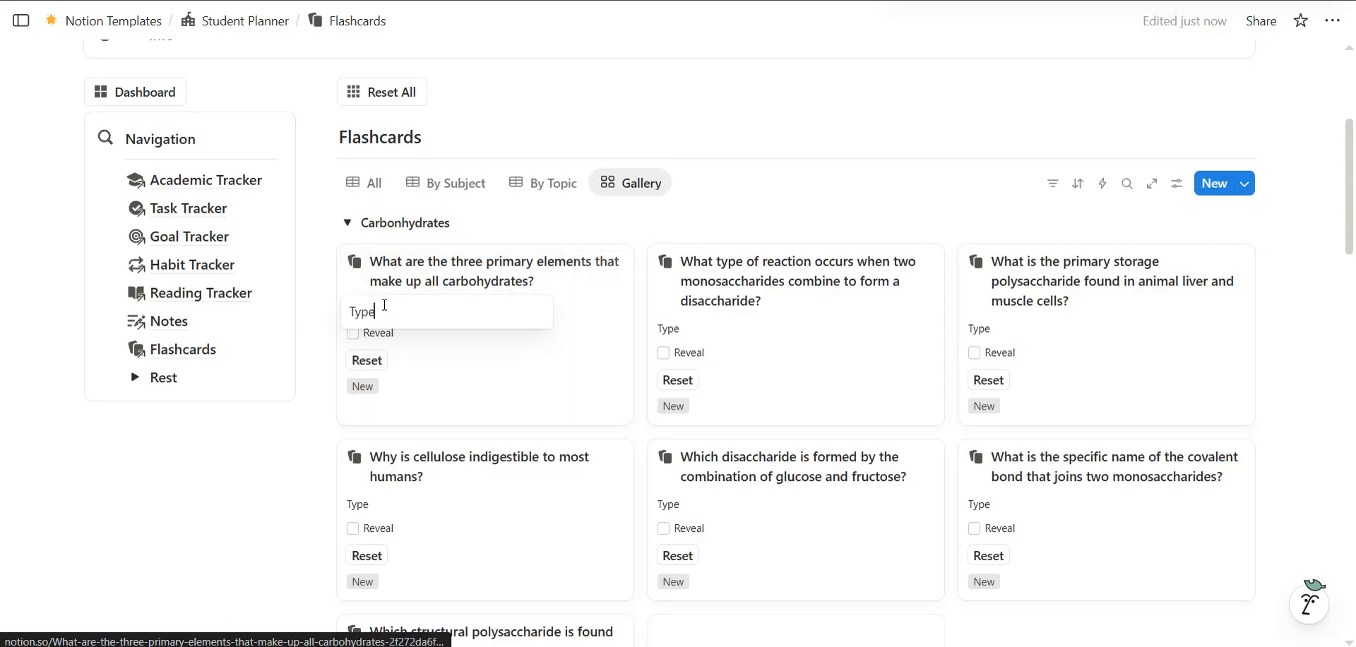
{"action": "key", "text": "Escape"}
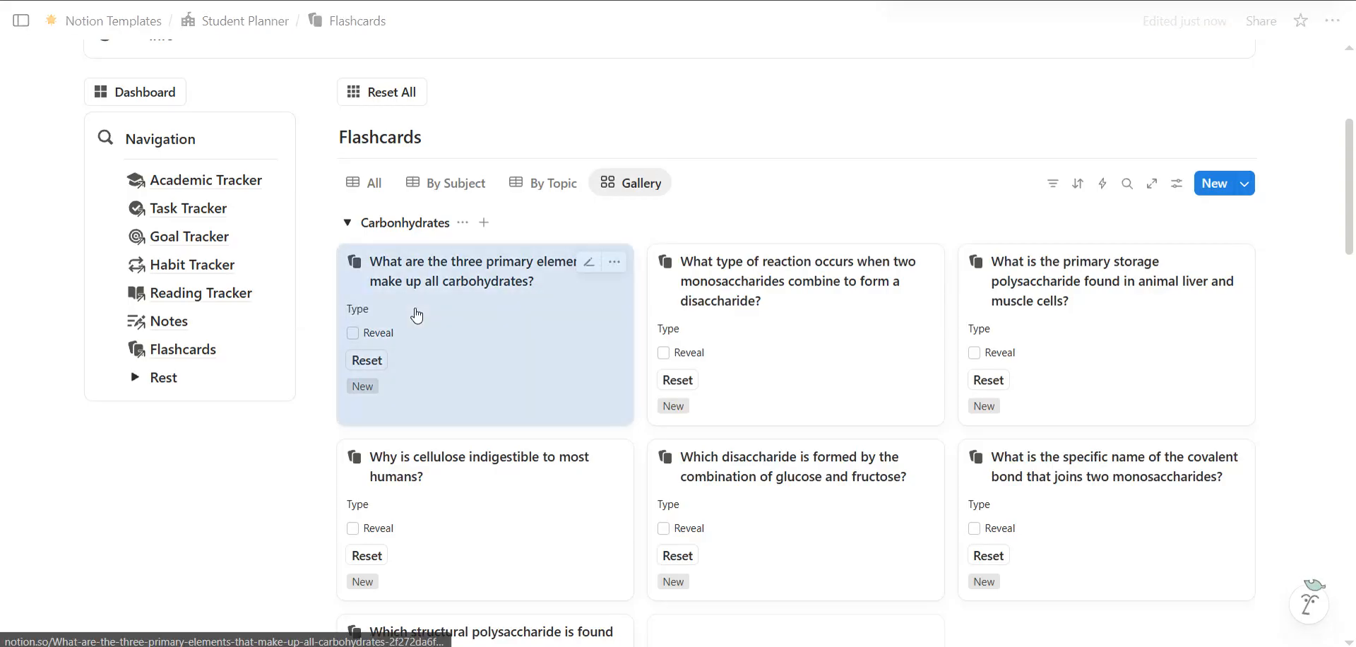
{"action": "left_click", "coordinate": [361, 311]}
{"action": "type", "text": "adsdaasd"}
{"action": "key", "text": "ctrl+a"}
{"action": "type", "text": "asd"}
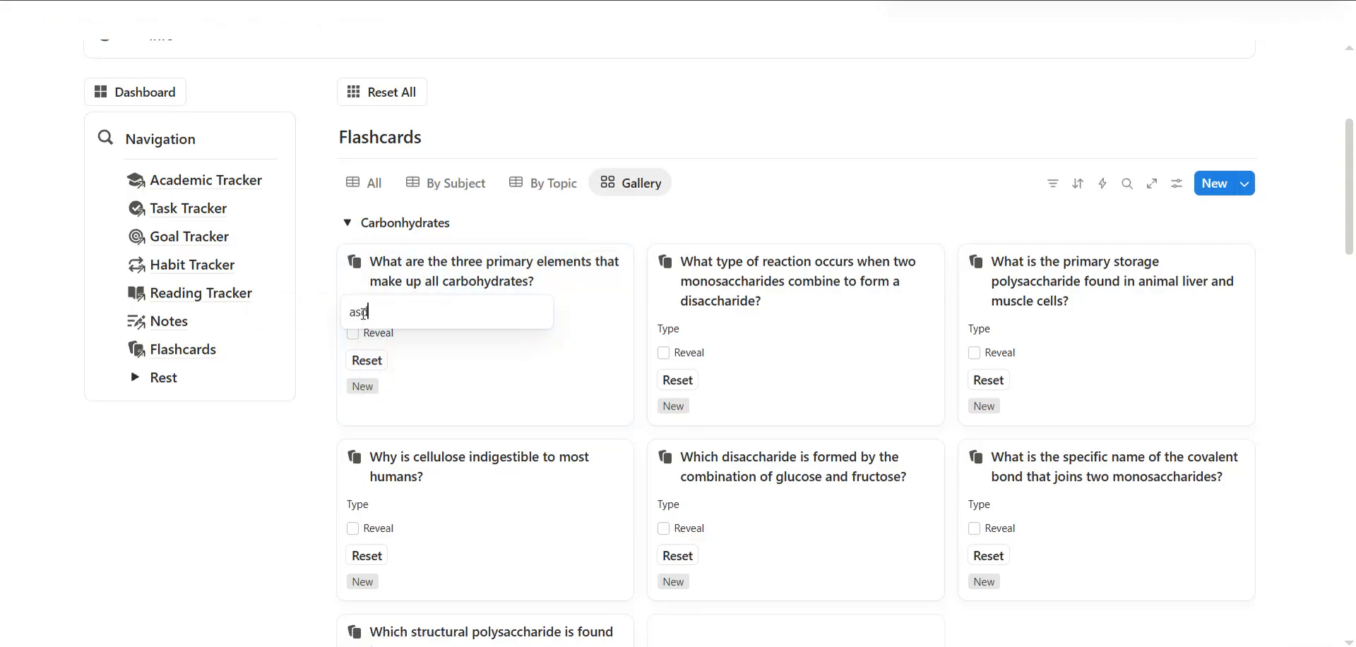
{"action": "type", "text": "asdas"}
{"action": "key", "text": "Escape"}
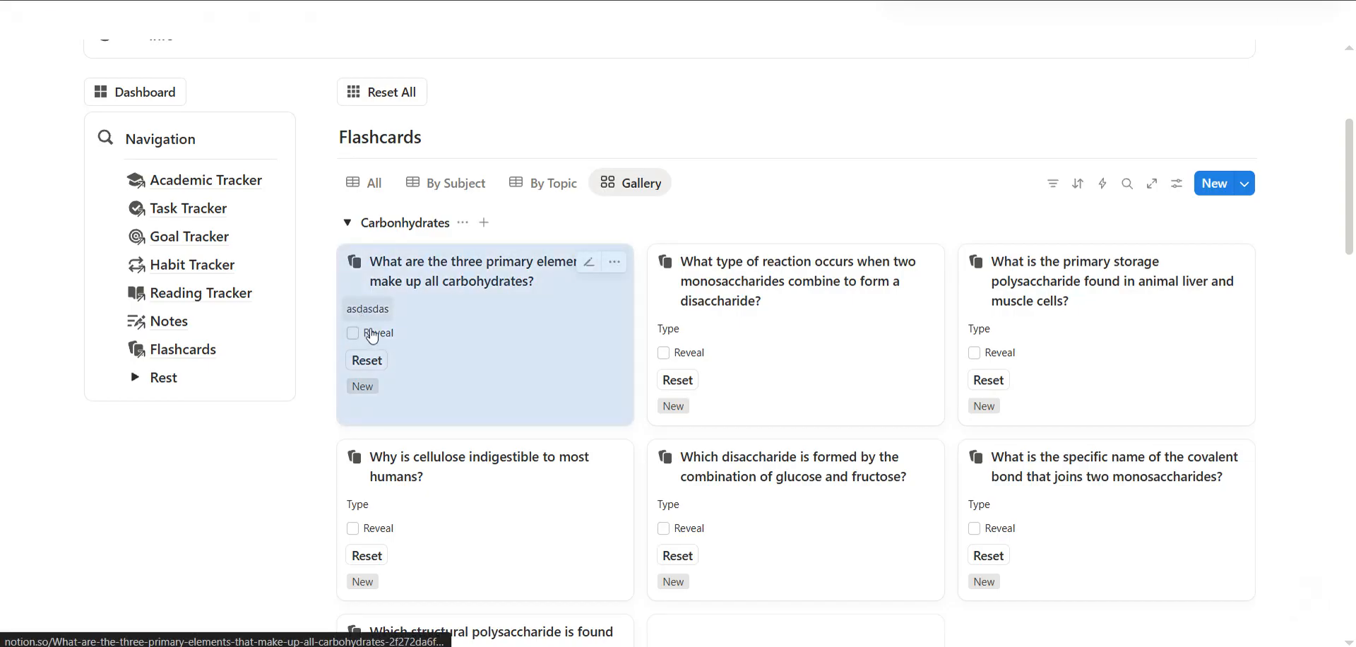
{"action": "left_click", "coordinate": [353, 333]}
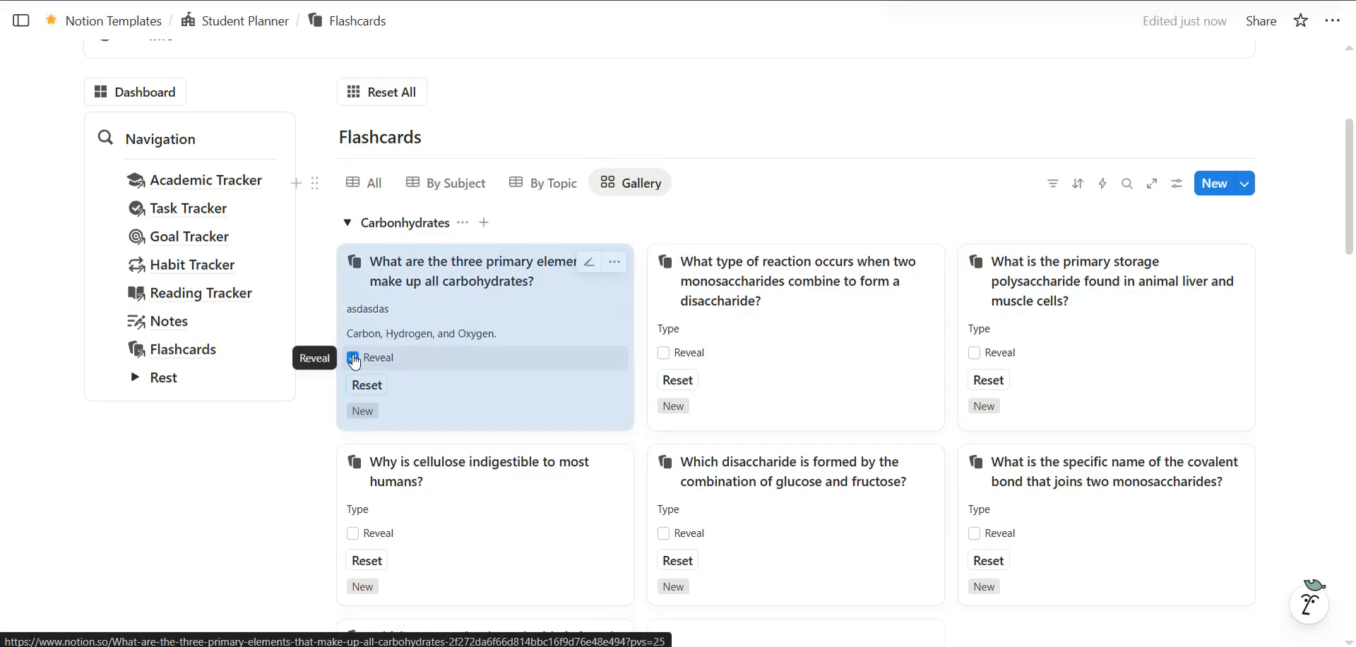
Check the recall rating options of the flashcard about the three primary elements of carbohydrates and reset its typed answer
{"action": "left_click", "coordinate": [365, 410]}
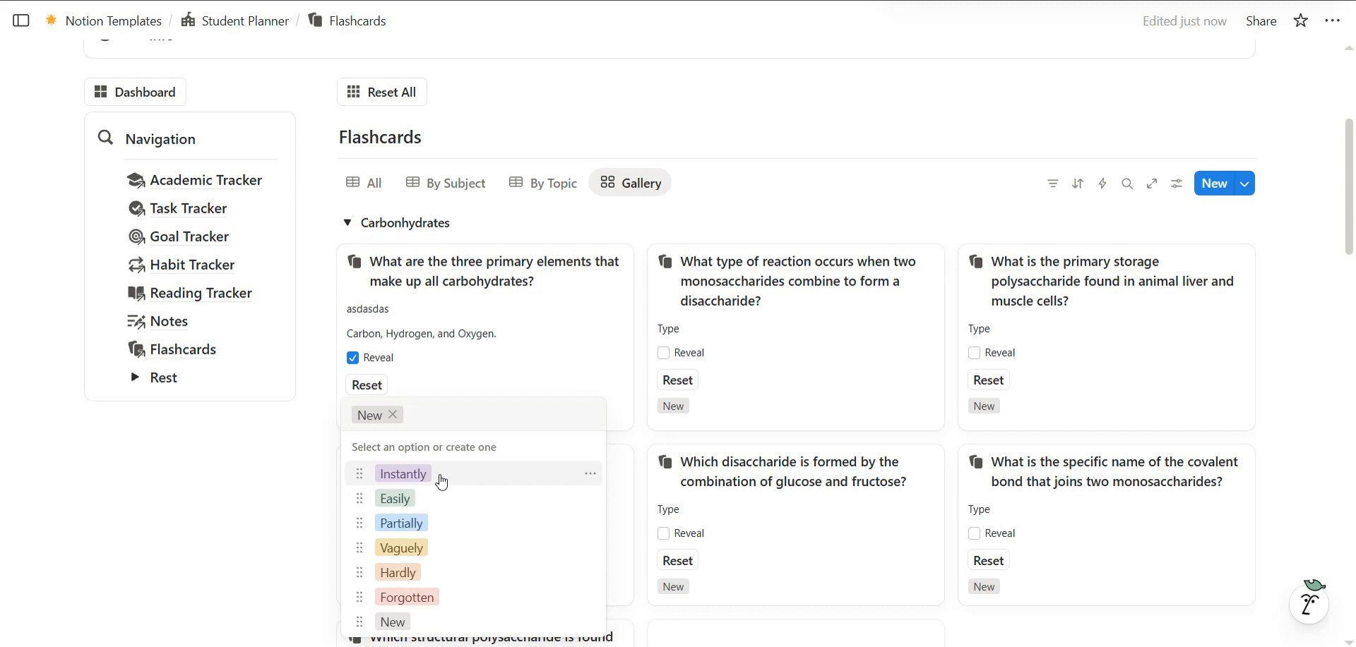
{"action": "key", "text": "Escape"}
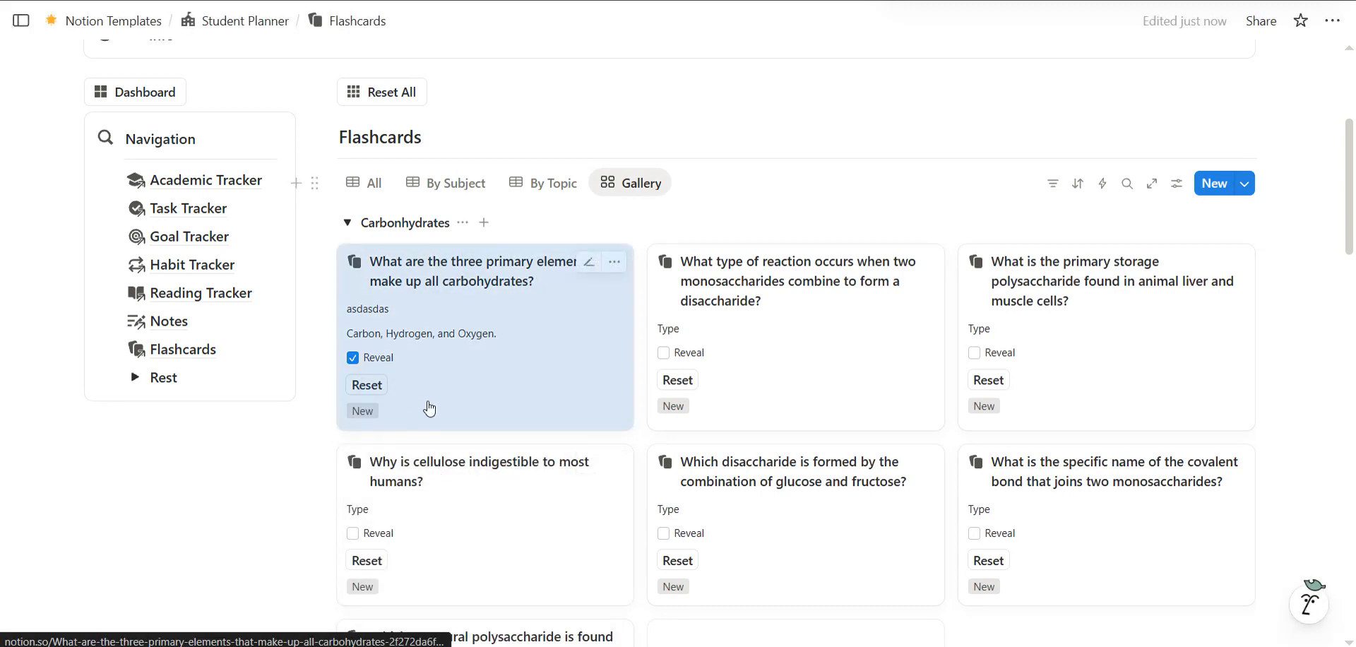
{"action": "left_click", "coordinate": [365, 395]}
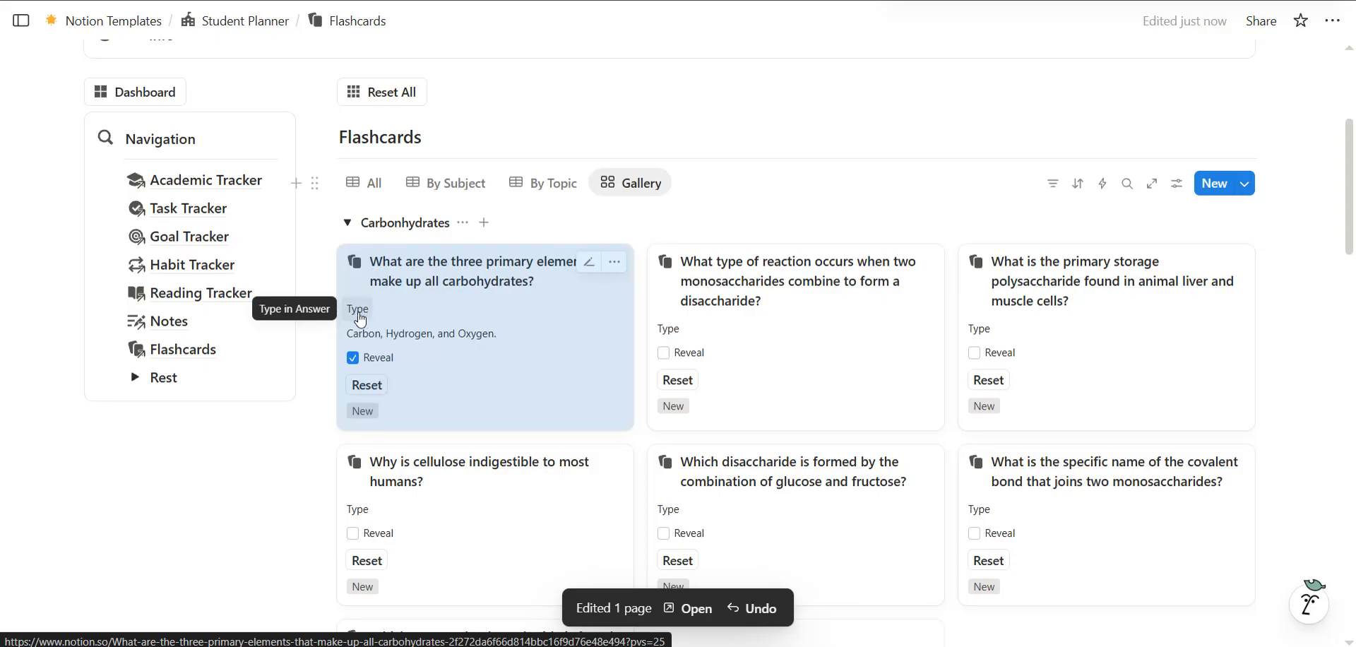
Toggle Reveal off, on and off again for the card about carbohydrates' three primary elements, leaving its answer hidden
{"action": "left_click", "coordinate": [353, 358]}
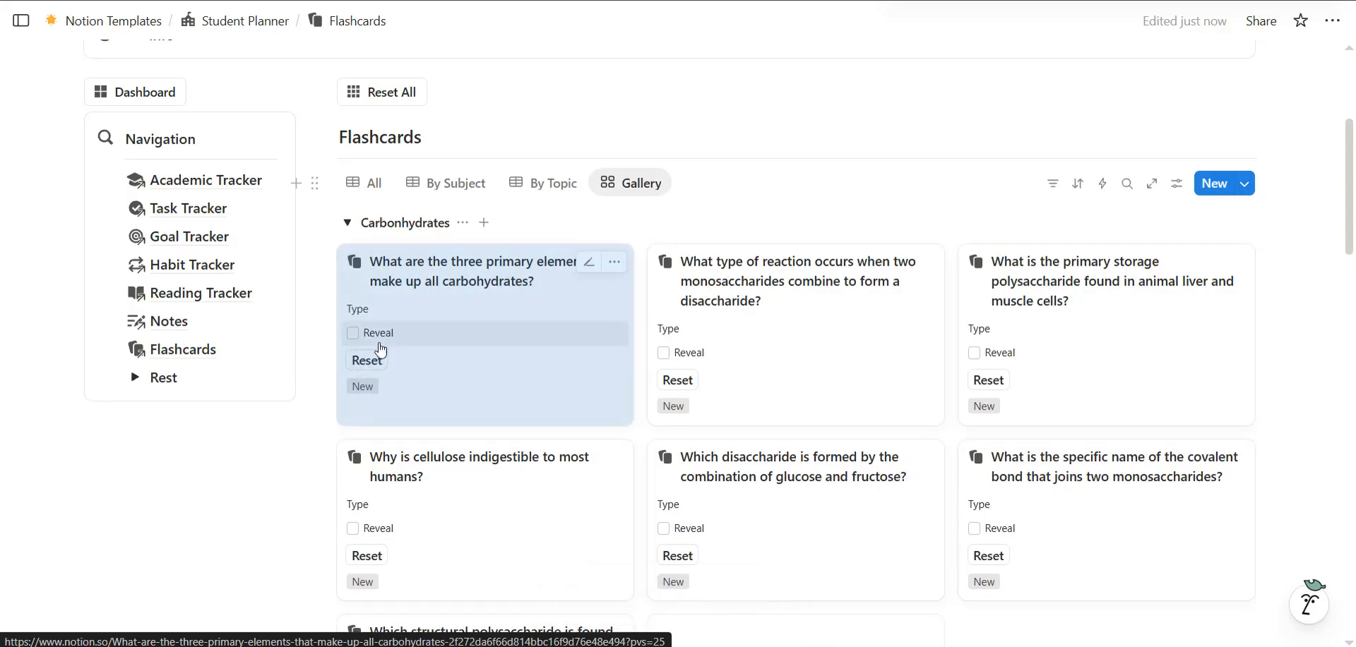
{"action": "left_click", "coordinate": [354, 334]}
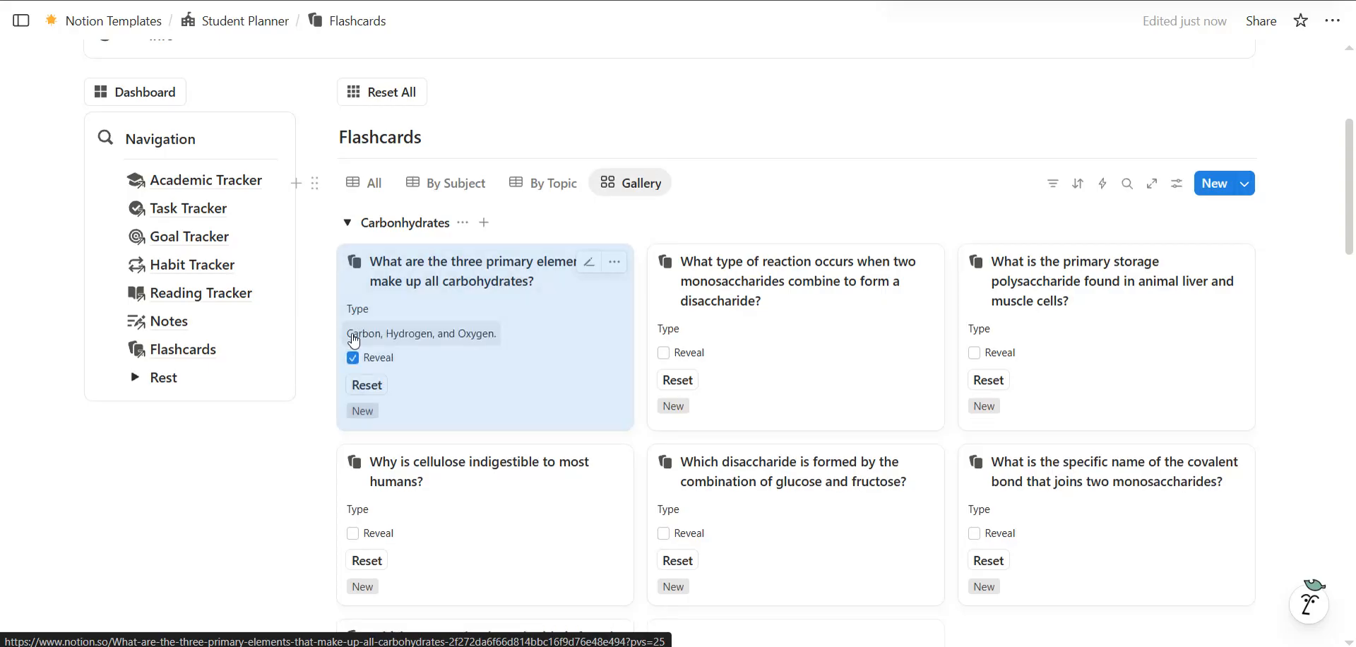
{"action": "left_click", "coordinate": [353, 358]}
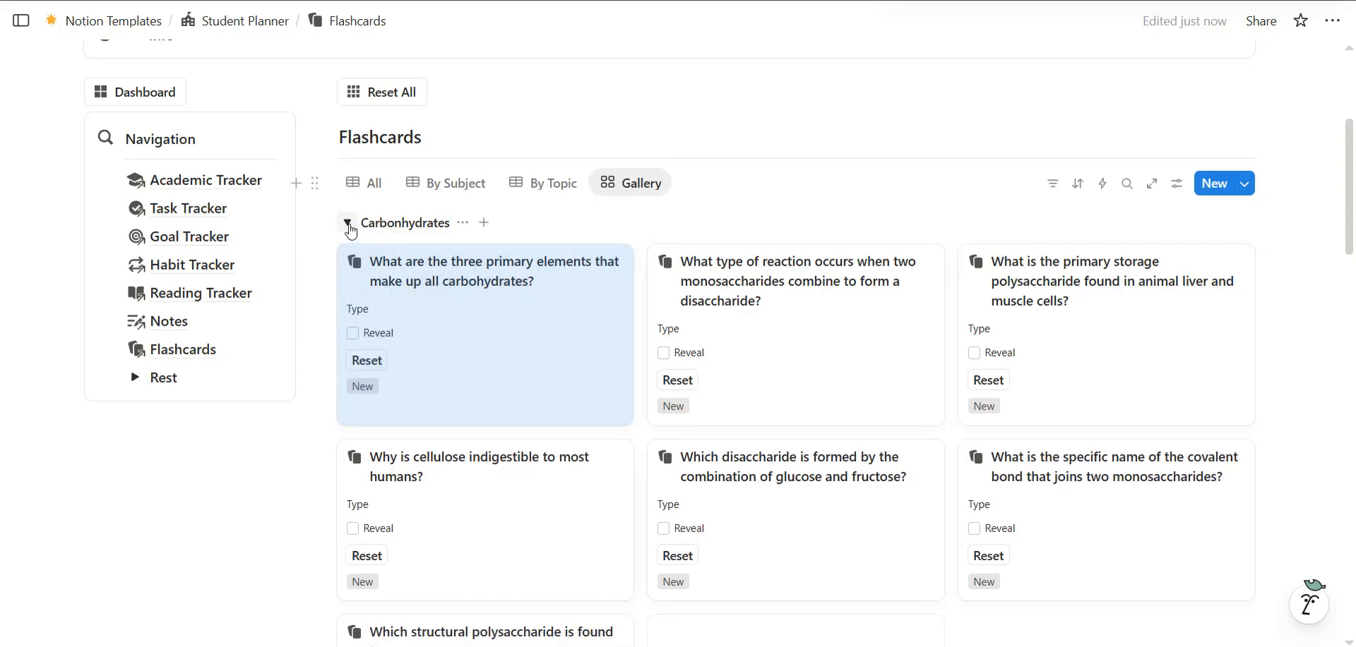
Collapse the Carbonhydrates, Ionic Bonds, Kinetic Energy and Sumerian History groups in the flashcards gallery
{"action": "left_click", "coordinate": [347, 223]}
{"action": "left_click", "coordinate": [347, 265]}
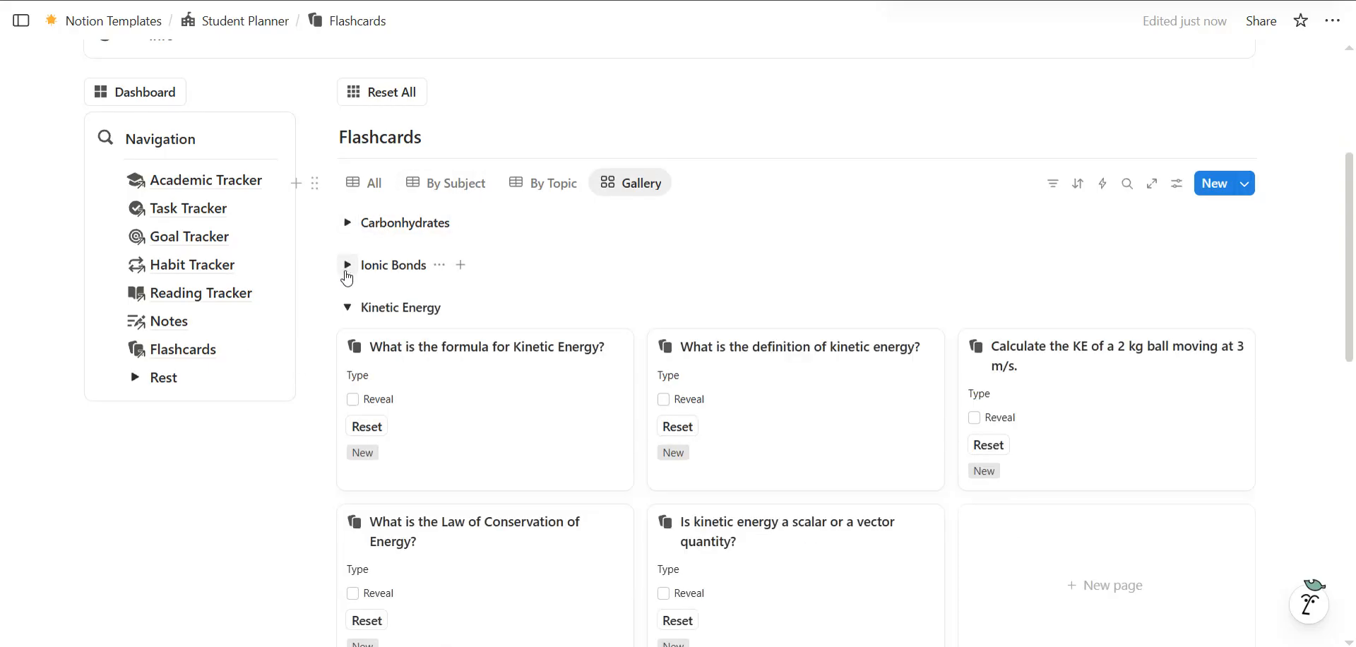
{"action": "left_click", "coordinate": [346, 307]}
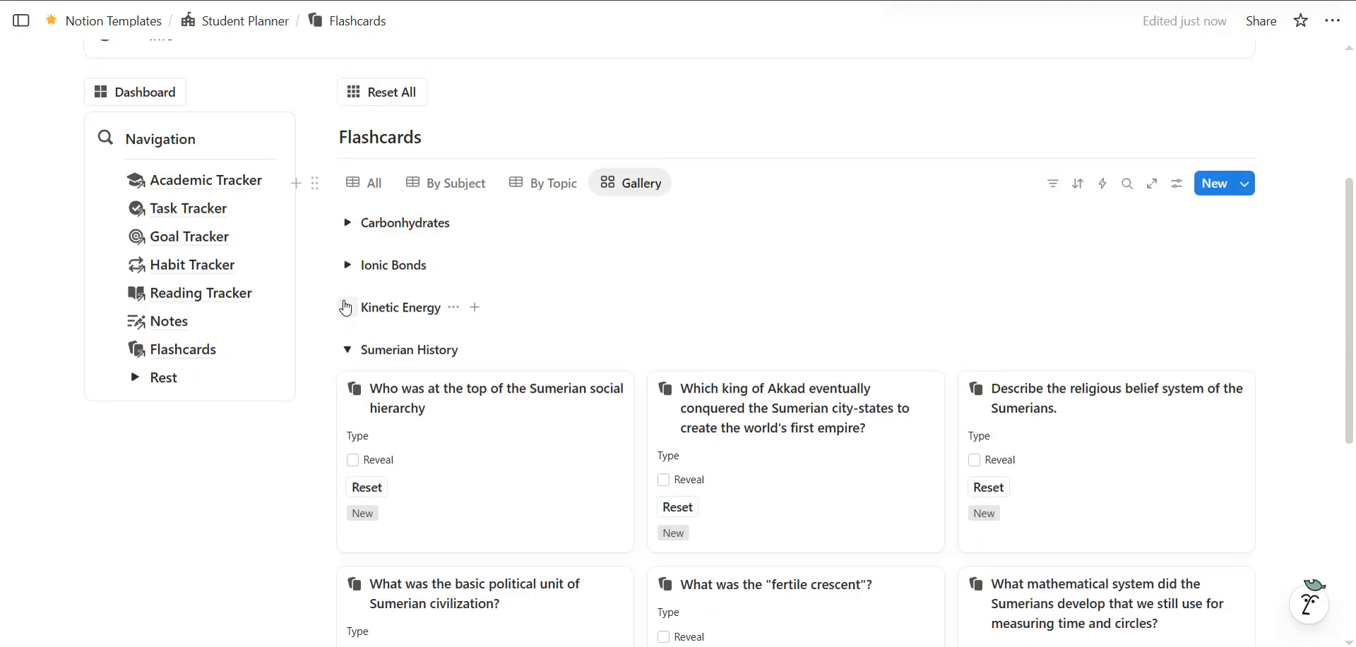
{"action": "left_click", "coordinate": [347, 350]}
Return to the Student Planner dashboard and open the Classes & Subjects page
{"action": "scroll", "coordinate": [325, 272], "scroll_direction": "up", "scroll_amount": 1}
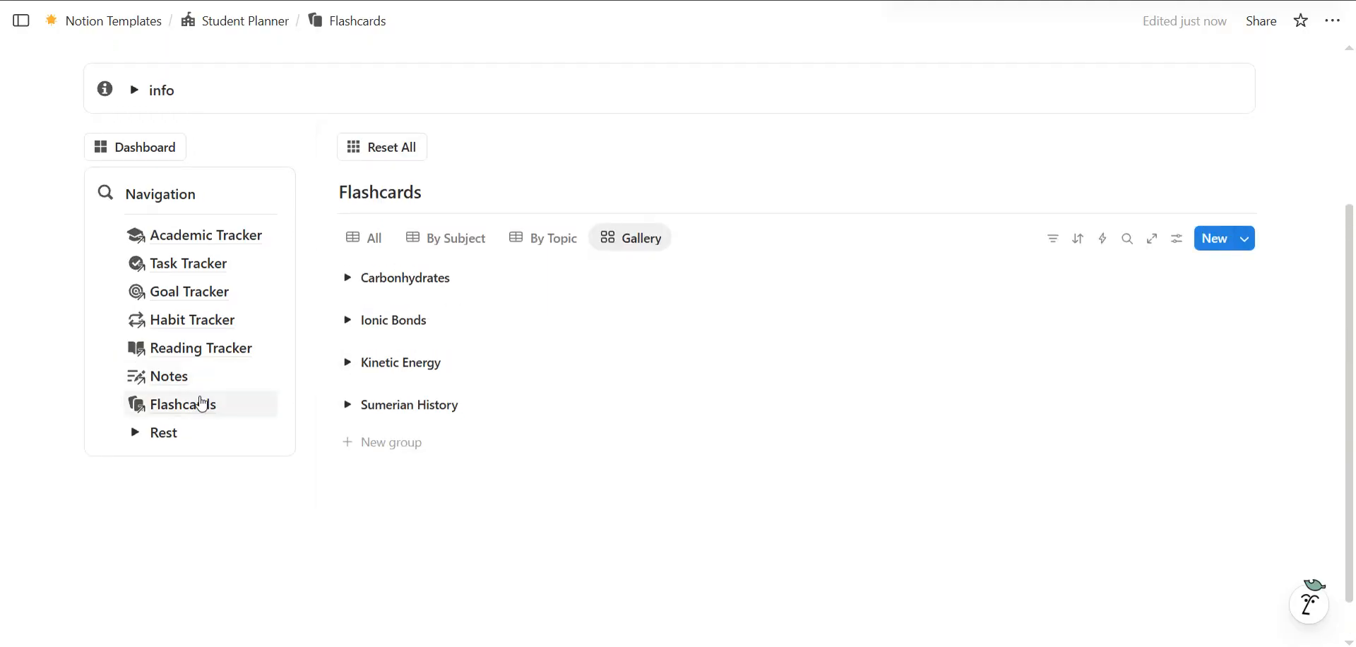
{"action": "left_click", "coordinate": [156, 144]}
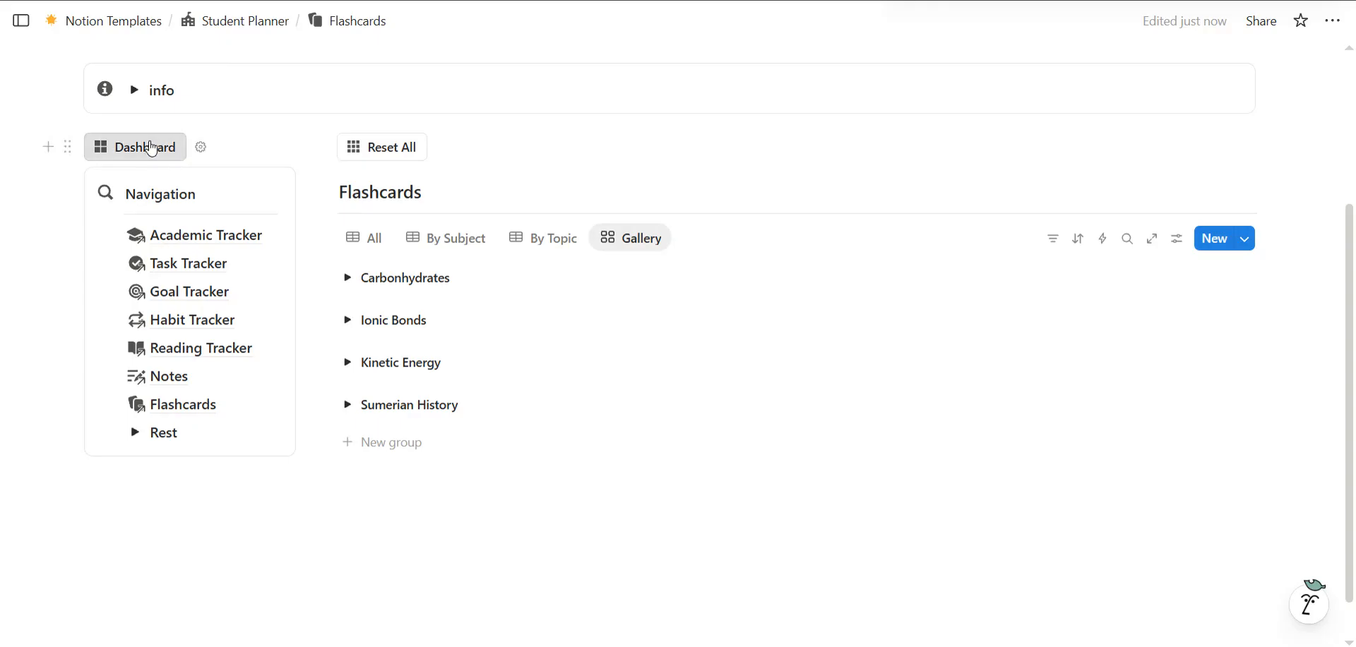
{"action": "scroll", "coordinate": [339, 345], "scroll_direction": "down", "scroll_amount": 5}
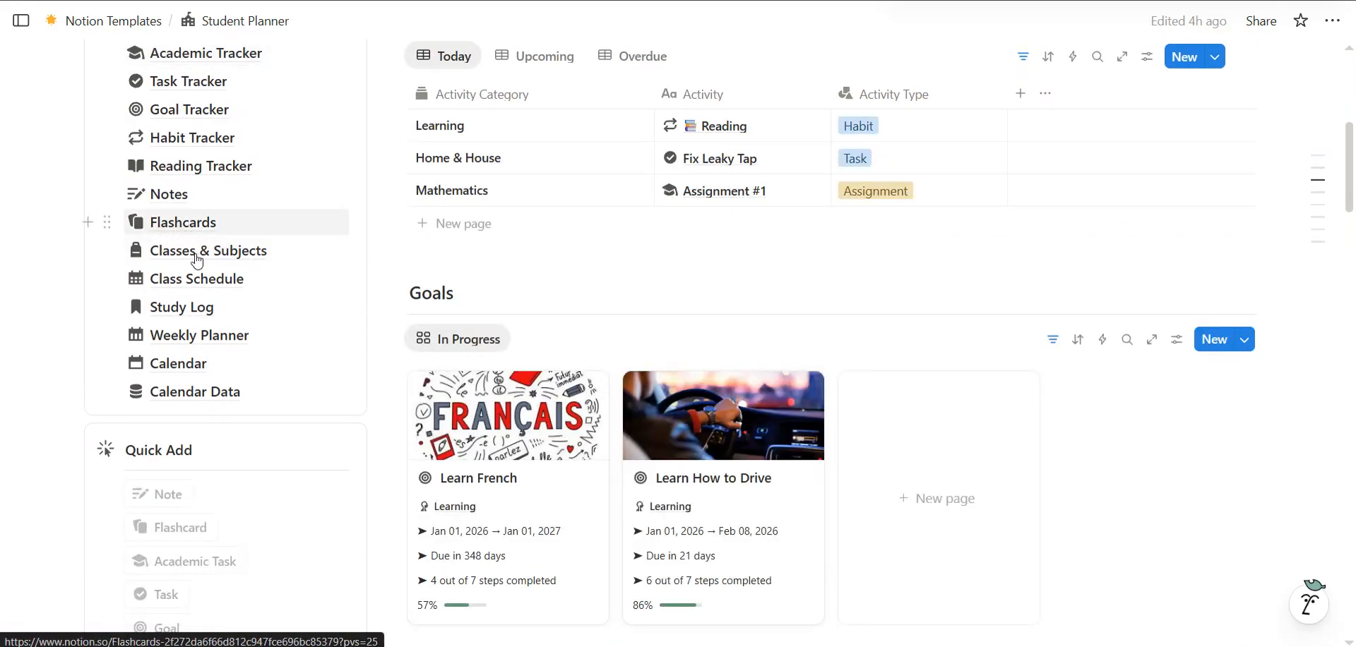
{"action": "left_click", "coordinate": [216, 253]}
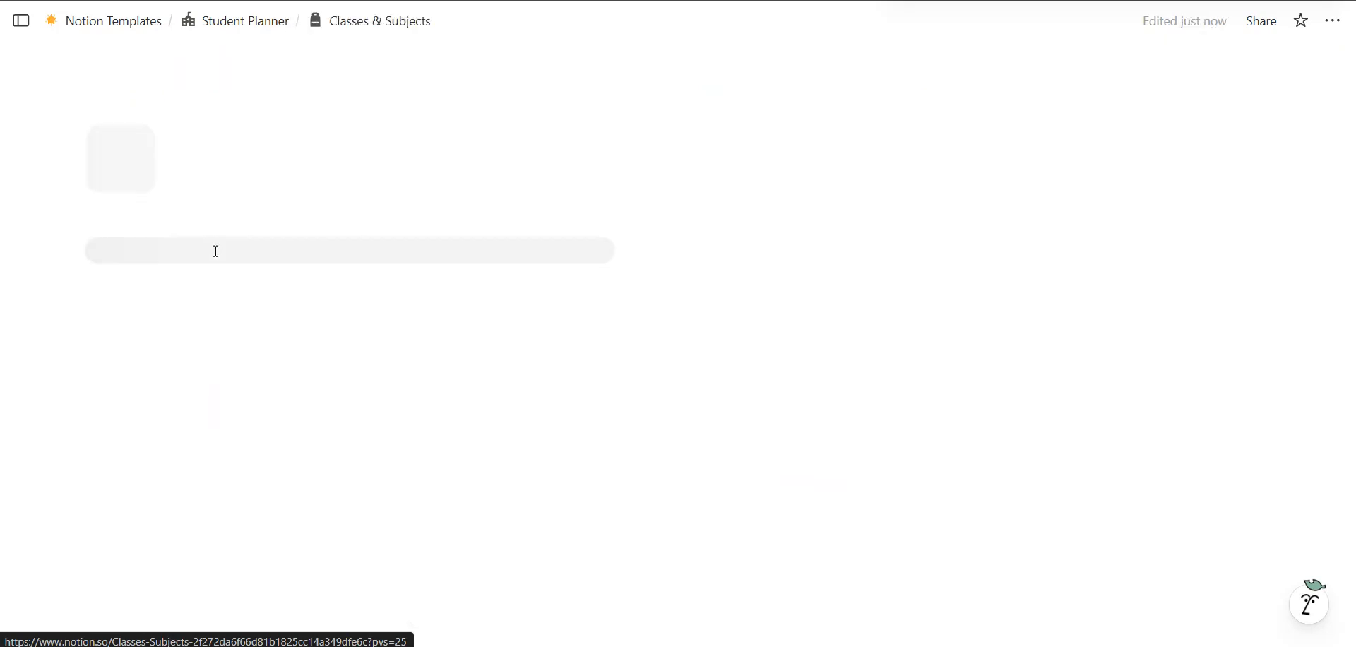
Display the classes in the Table view and look through the Subjects list grouped by class
{"action": "scroll", "coordinate": [517, 327], "scroll_direction": "down", "scroll_amount": 3}
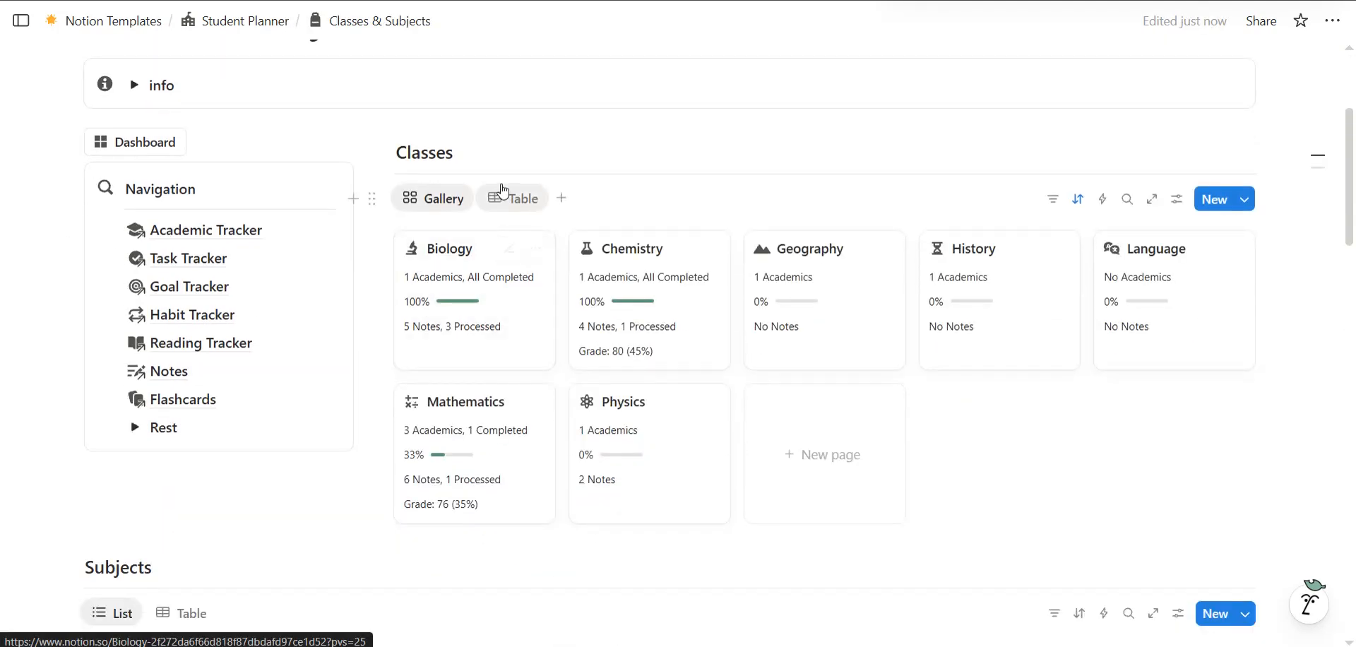
{"action": "left_click", "coordinate": [510, 197]}
{"action": "scroll", "coordinate": [433, 487], "scroll_direction": "down", "scroll_amount": 2}
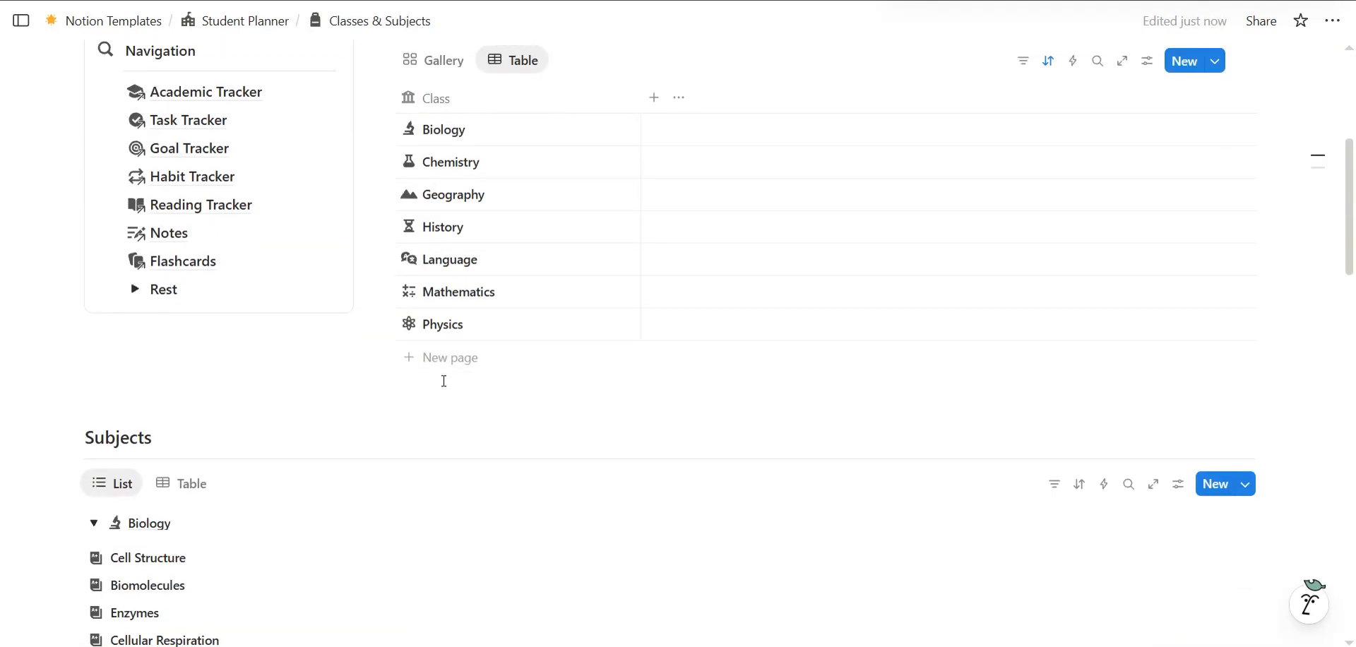
{"action": "scroll", "coordinate": [436, 375], "scroll_direction": "down", "scroll_amount": 4}
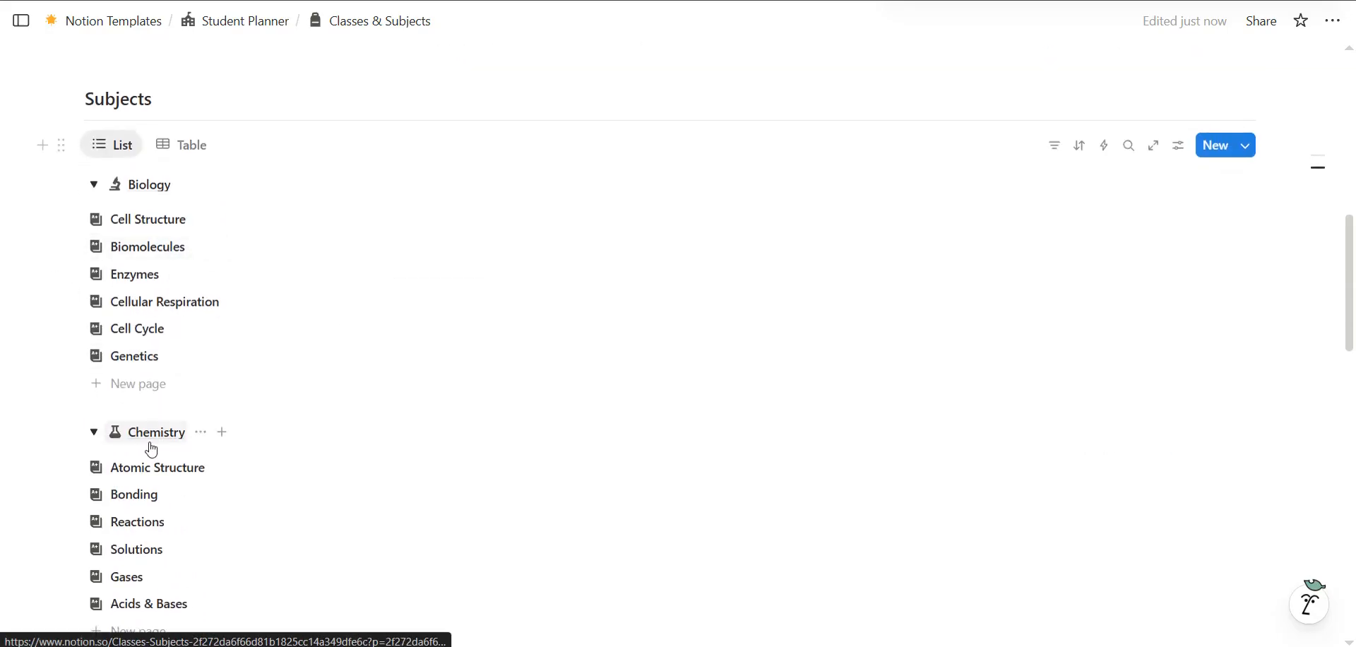
{"action": "scroll", "coordinate": [152, 441], "scroll_direction": "down", "scroll_amount": 3}
{"action": "scroll", "coordinate": [164, 246], "scroll_direction": "up", "scroll_amount": 1}
{"action": "scroll", "coordinate": [152, 236], "scroll_direction": "up", "scroll_amount": 2}
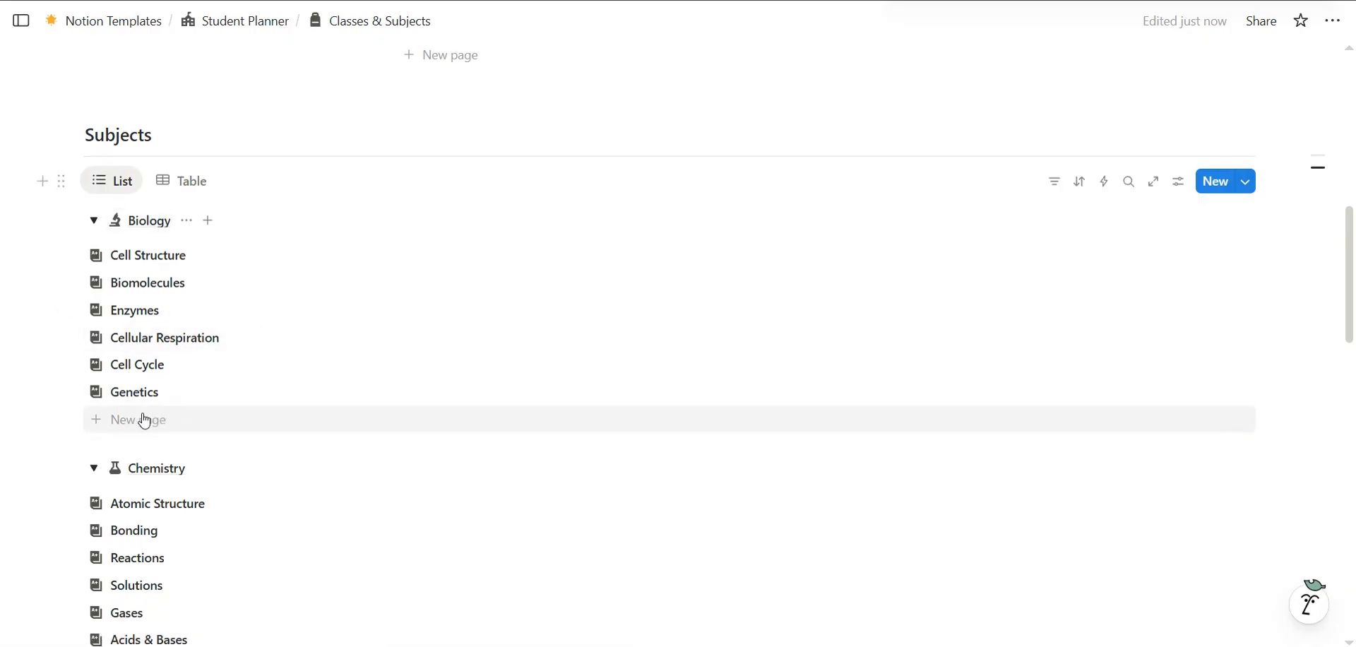
Expand the Rest section of the page navigation to check its linked pages and collapse it again
{"action": "scroll", "coordinate": [151, 354], "scroll_direction": "up", "scroll_amount": 5}
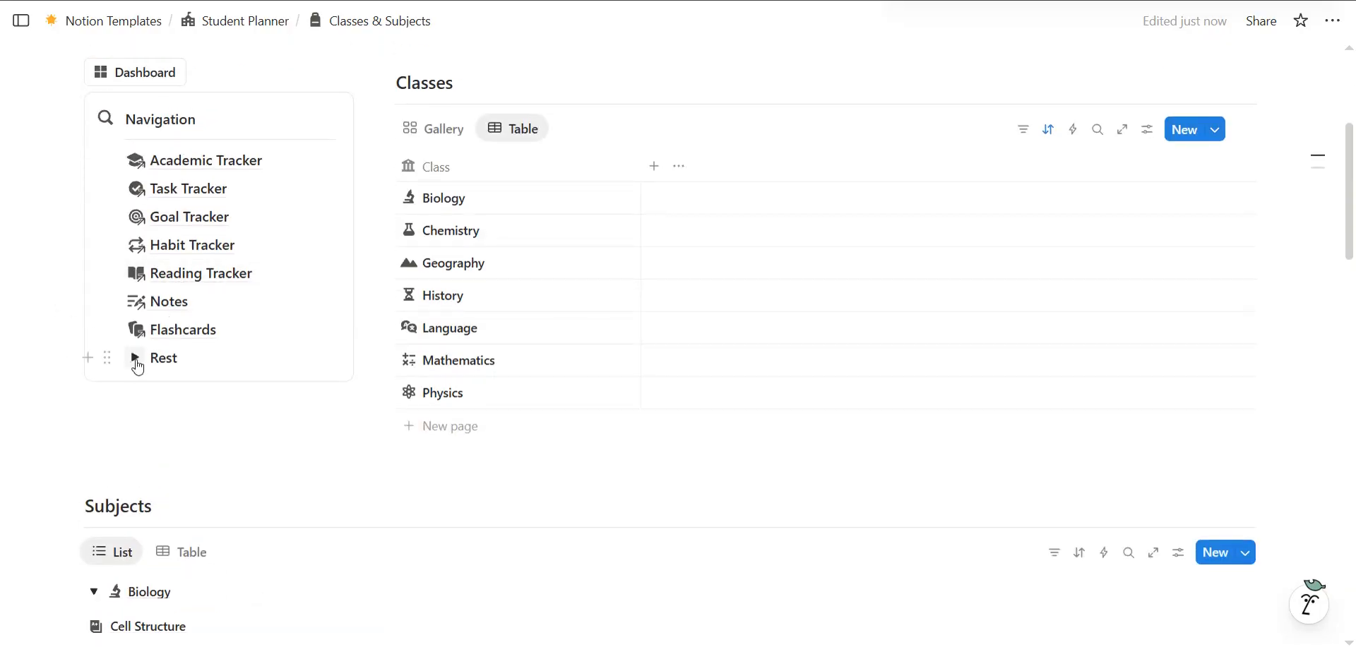
{"action": "left_click", "coordinate": [135, 358]}
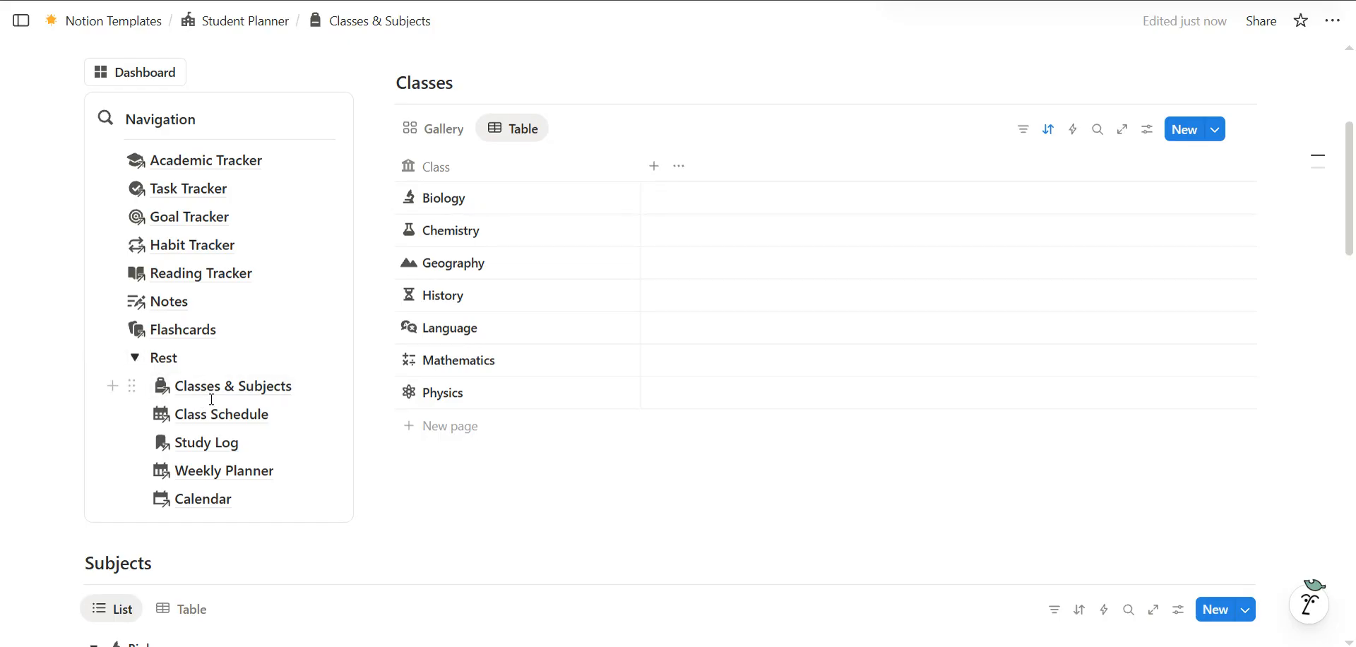
{"action": "left_click", "coordinate": [135, 358]}
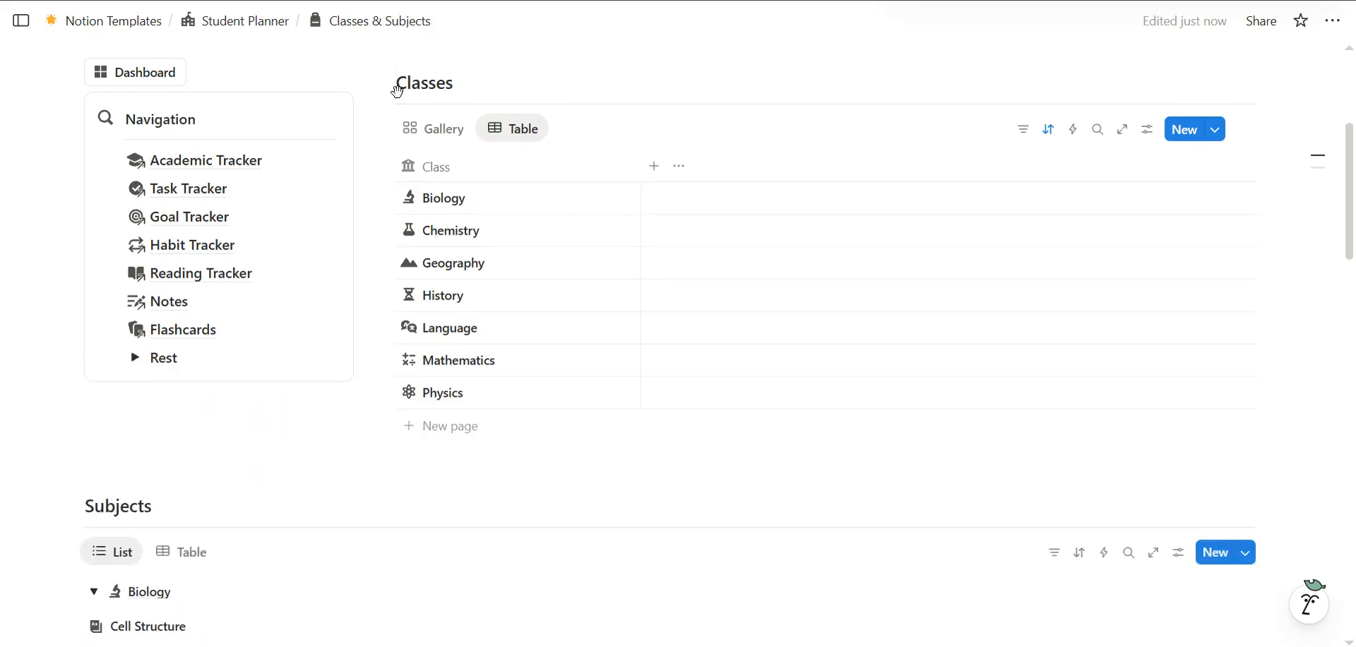
Open the Class Schedule page and look over the table of classes with their days, times and weeks
{"action": "key", "text": "F5"}
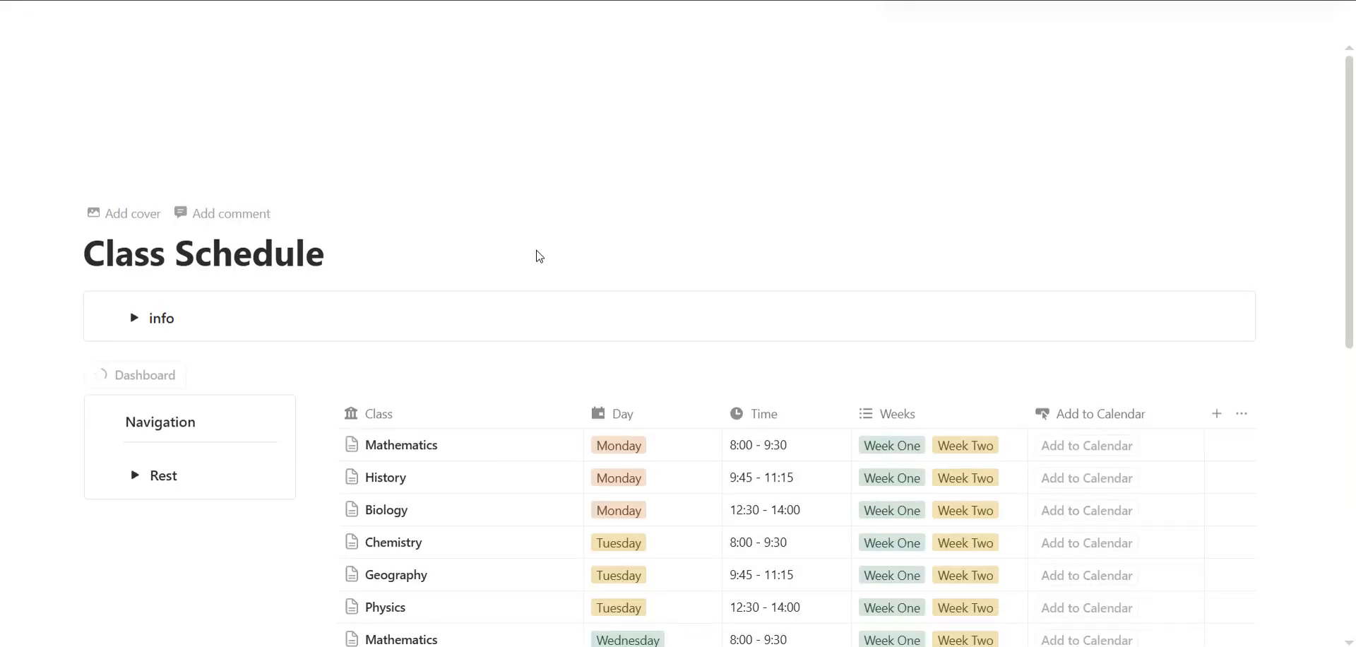
{"action": "scroll", "coordinate": [540, 257], "scroll_direction": "down", "scroll_amount": 2}
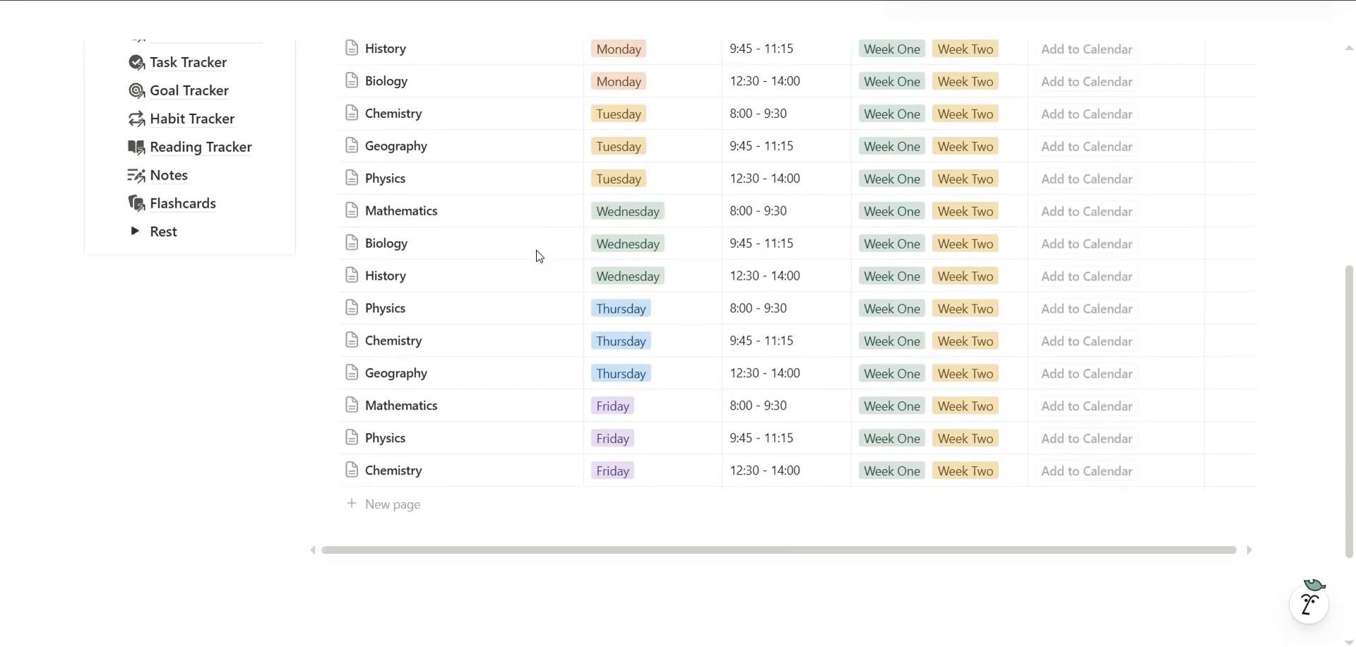
{"action": "scroll", "coordinate": [539, 257], "scroll_direction": "up", "scroll_amount": 2}
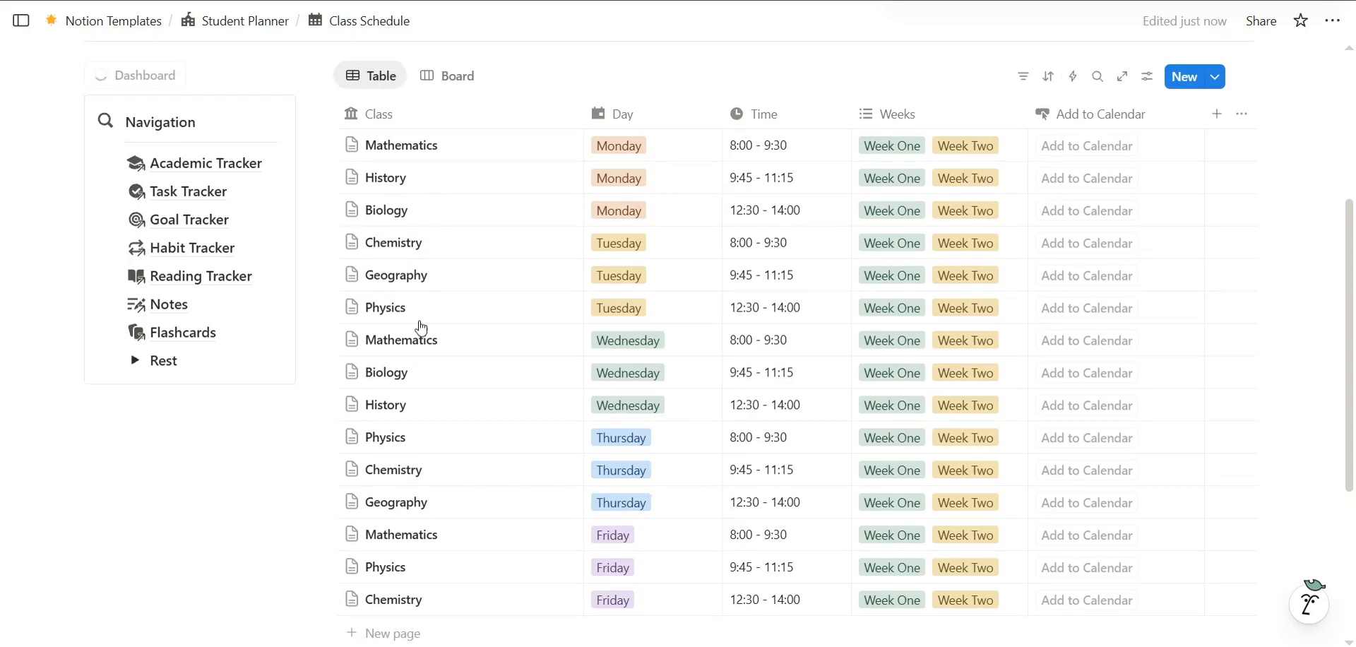
Check the available Day options for the Thursday 8:00 - 9:30 Physics class without changing the day
{"action": "scroll", "coordinate": [424, 354], "scroll_direction": "down", "scroll_amount": 3}
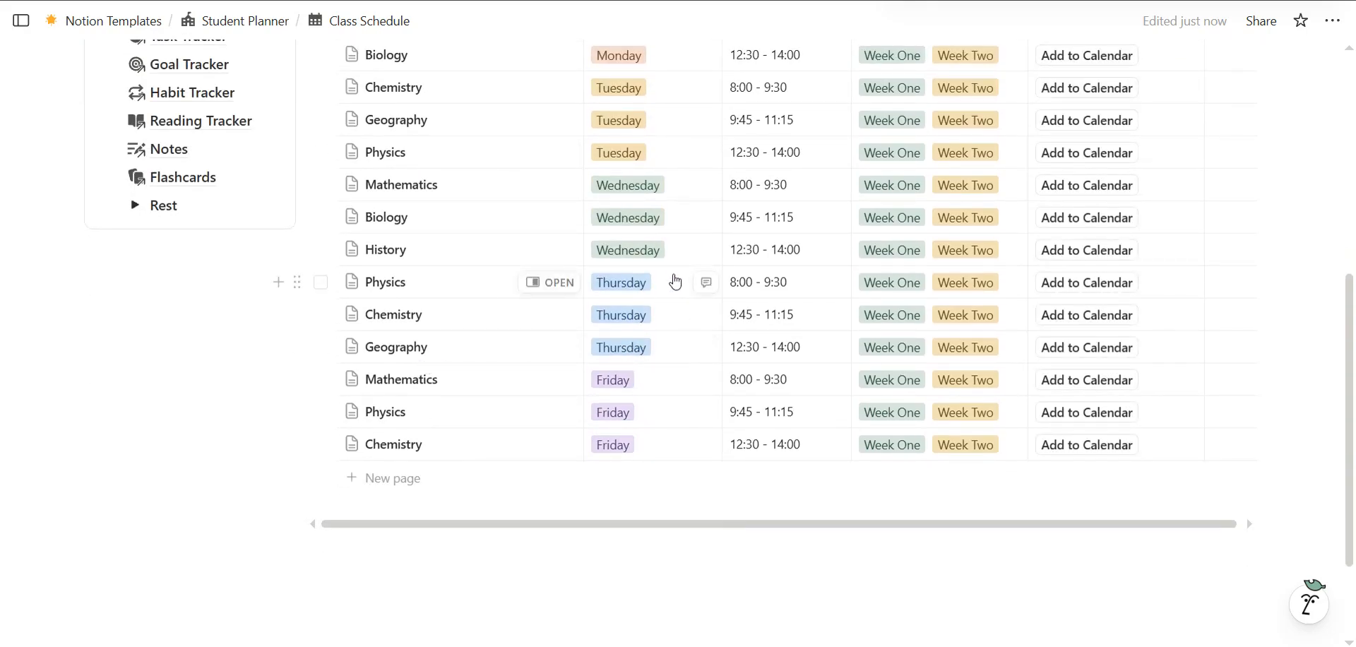
{"action": "left_click", "coordinate": [675, 282]}
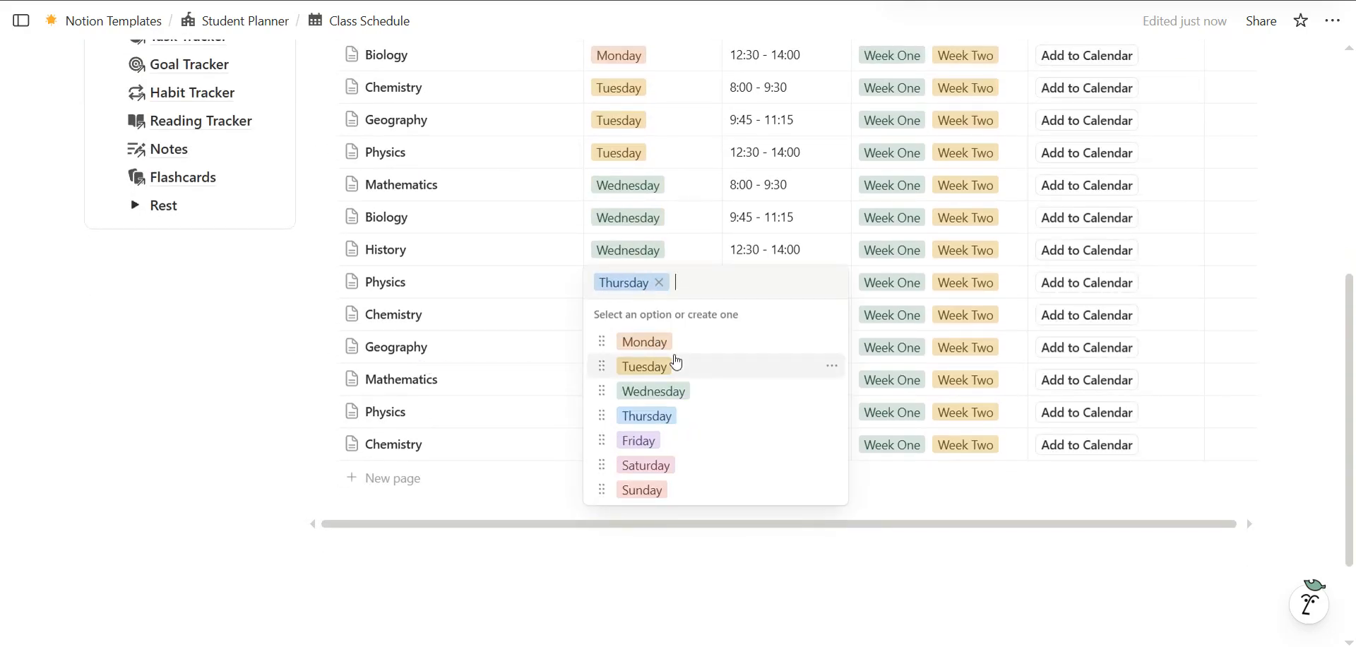
{"action": "key", "text": "Escape"}
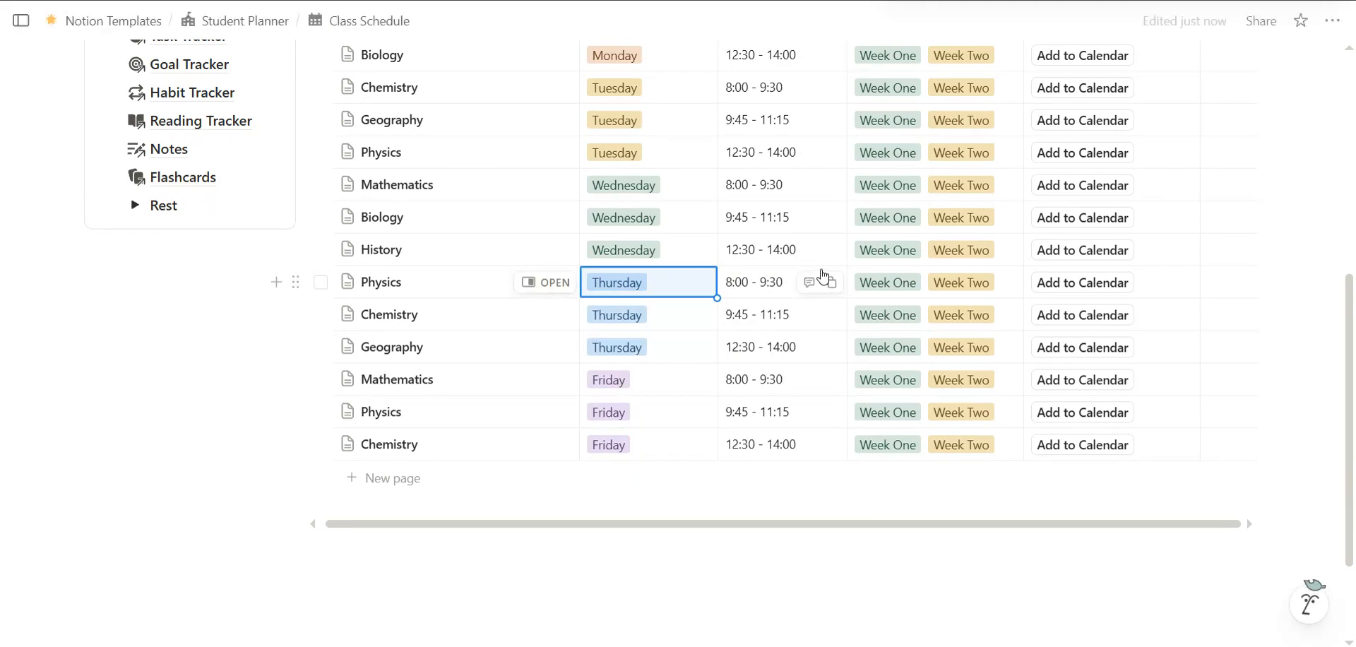
Check the available Weeks options for the Wednesday History class without changing its assigned weeks
{"action": "scroll", "coordinate": [756, 290], "scroll_direction": "up", "scroll_amount": 2}
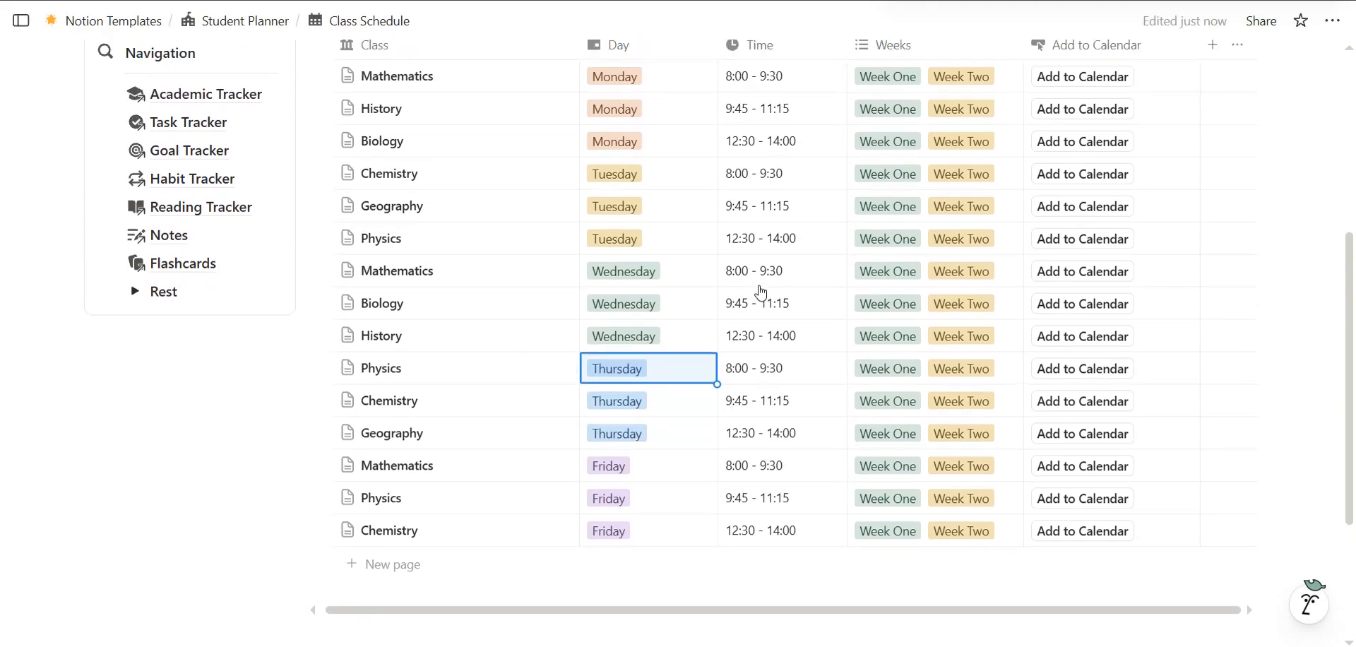
{"action": "left_click", "coordinate": [898, 336]}
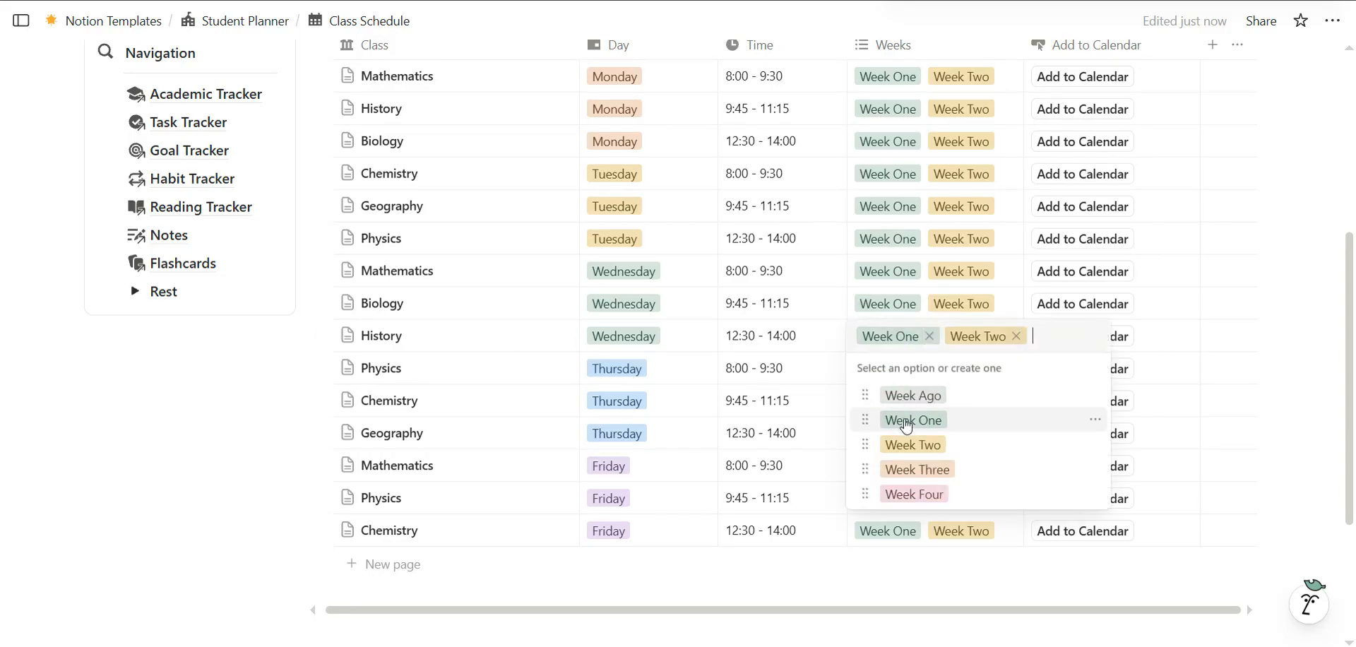
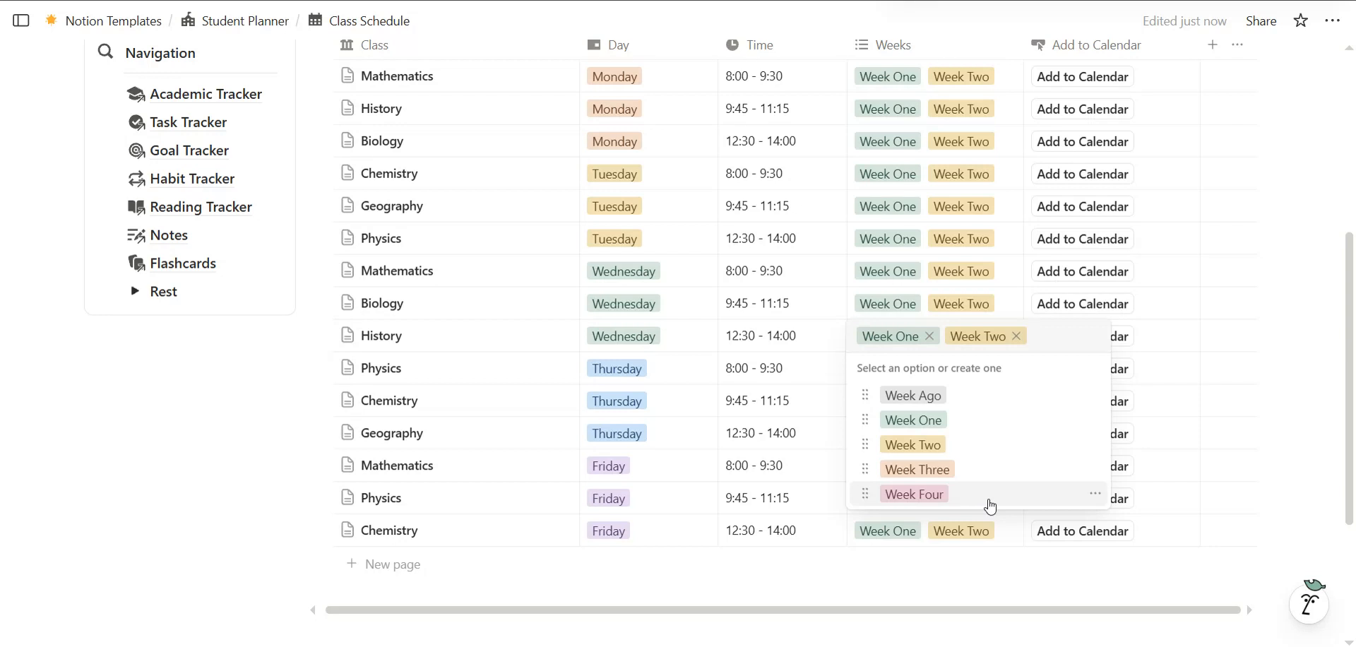
{"action": "key", "text": "Escape"}
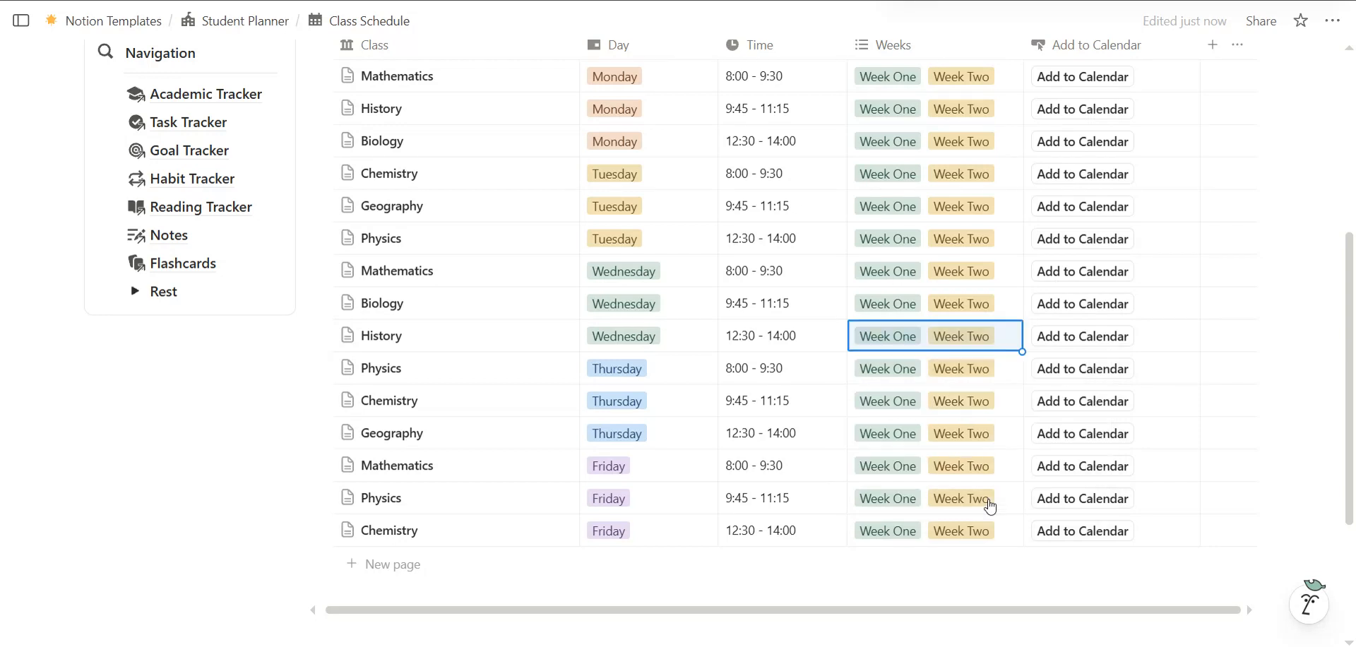
{"action": "left_click", "coordinate": [896, 336]}
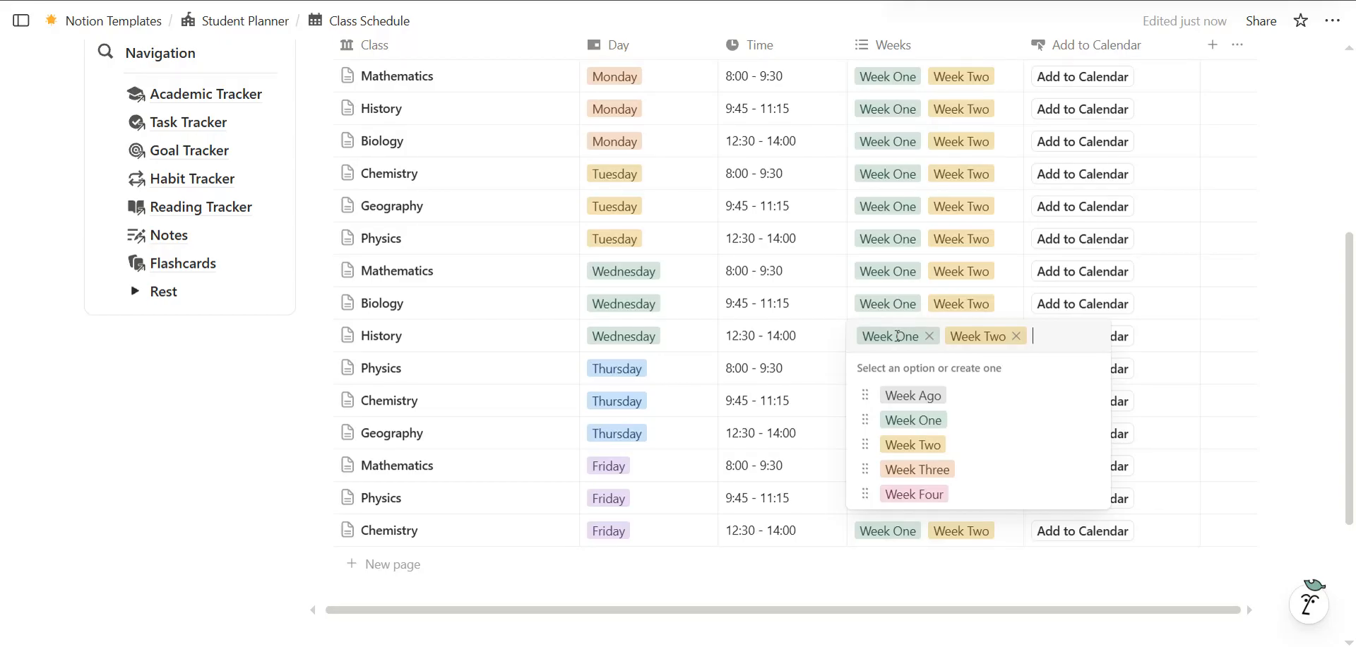
{"action": "key", "text": "Escape"}
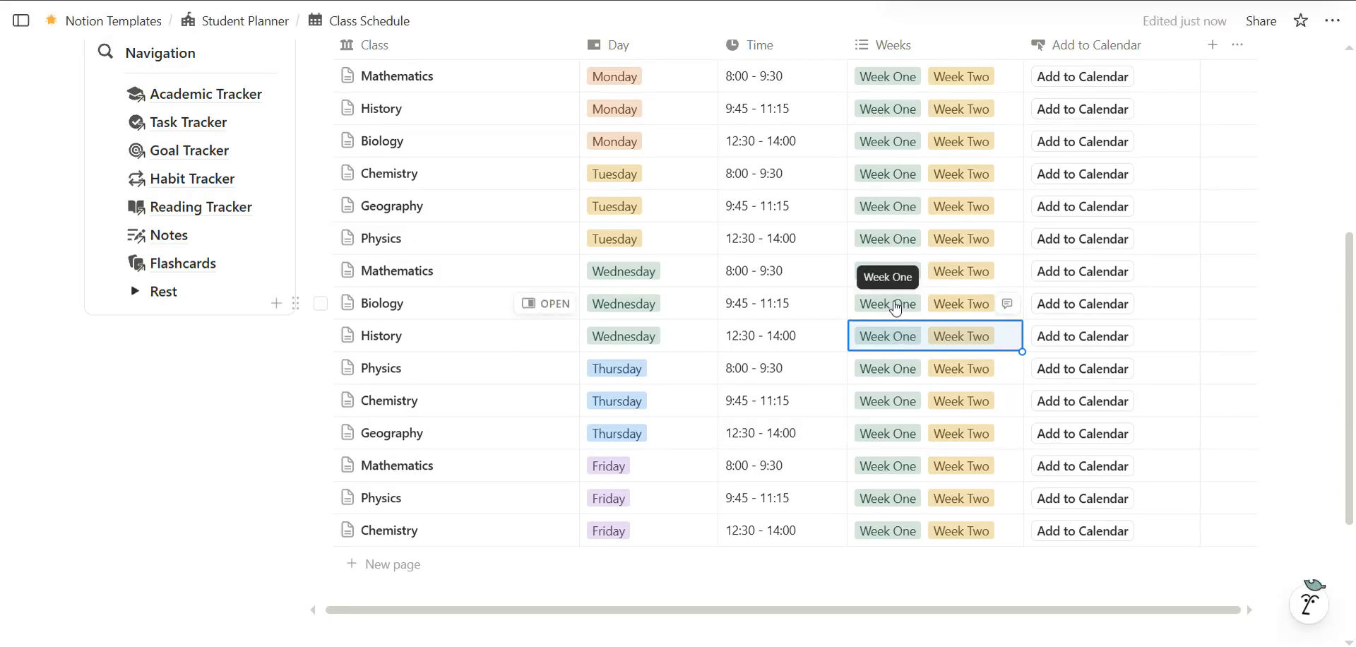
{"action": "scroll", "coordinate": [982, 310], "scroll_direction": "up", "scroll_amount": 4}
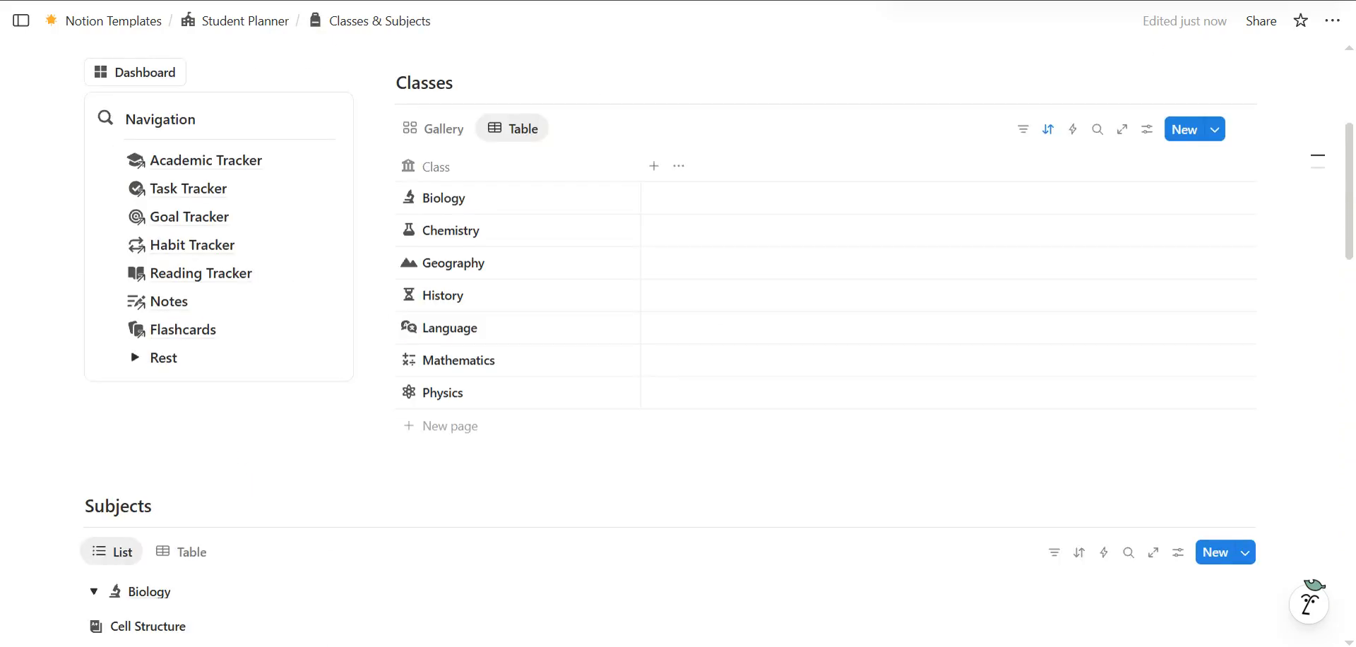
{"action": "scroll", "coordinate": [215, 65], "scroll_direction": "up", "scroll_amount": 1}
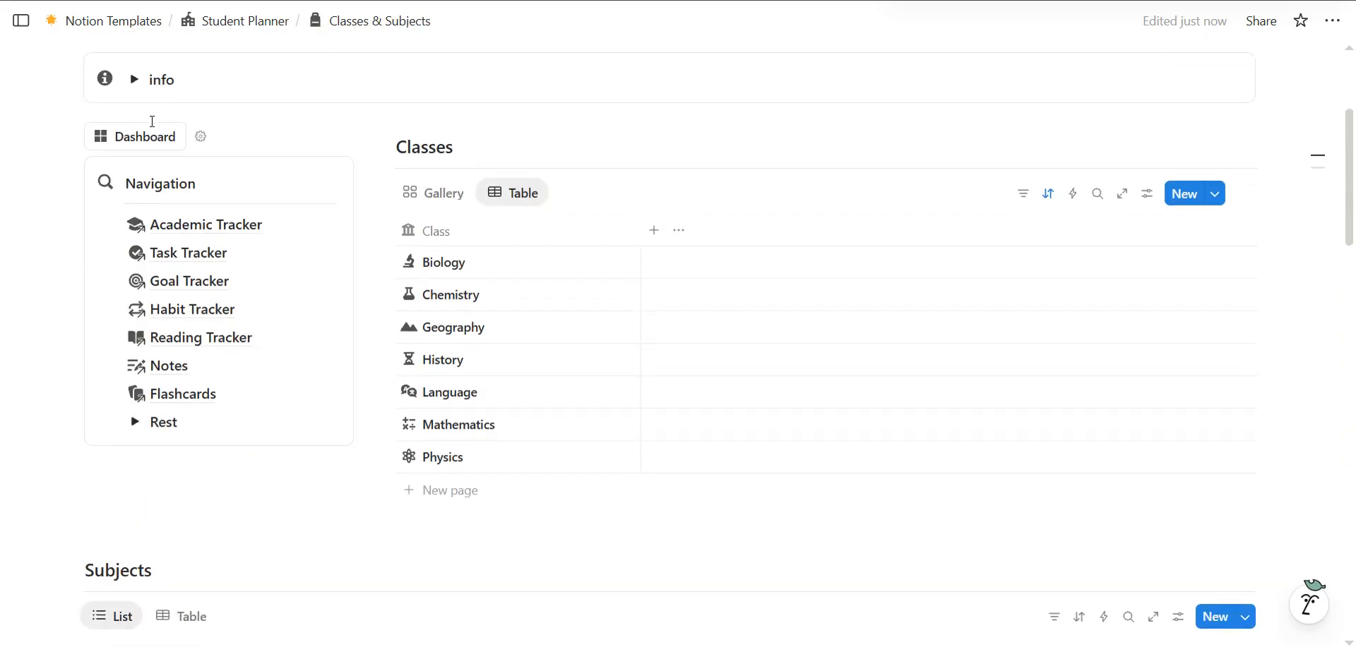
{"action": "left_click", "coordinate": [139, 142]}
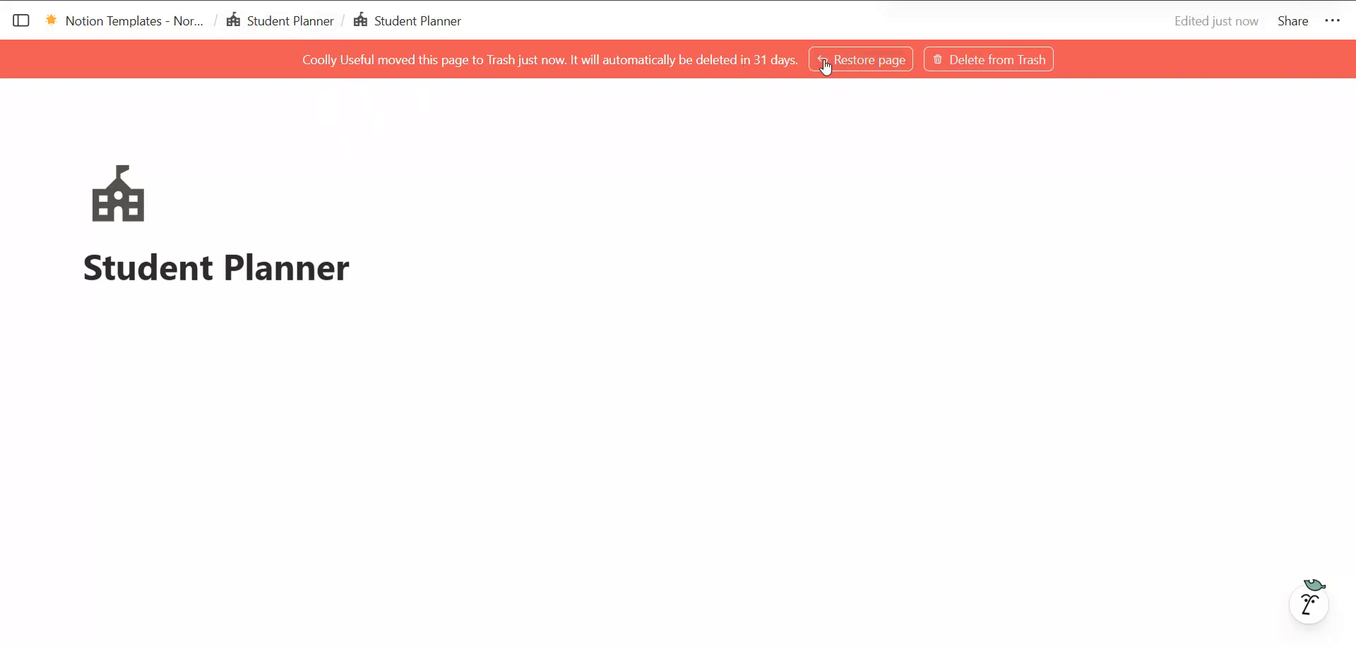
{"action": "left_click", "coordinate": [830, 65]}
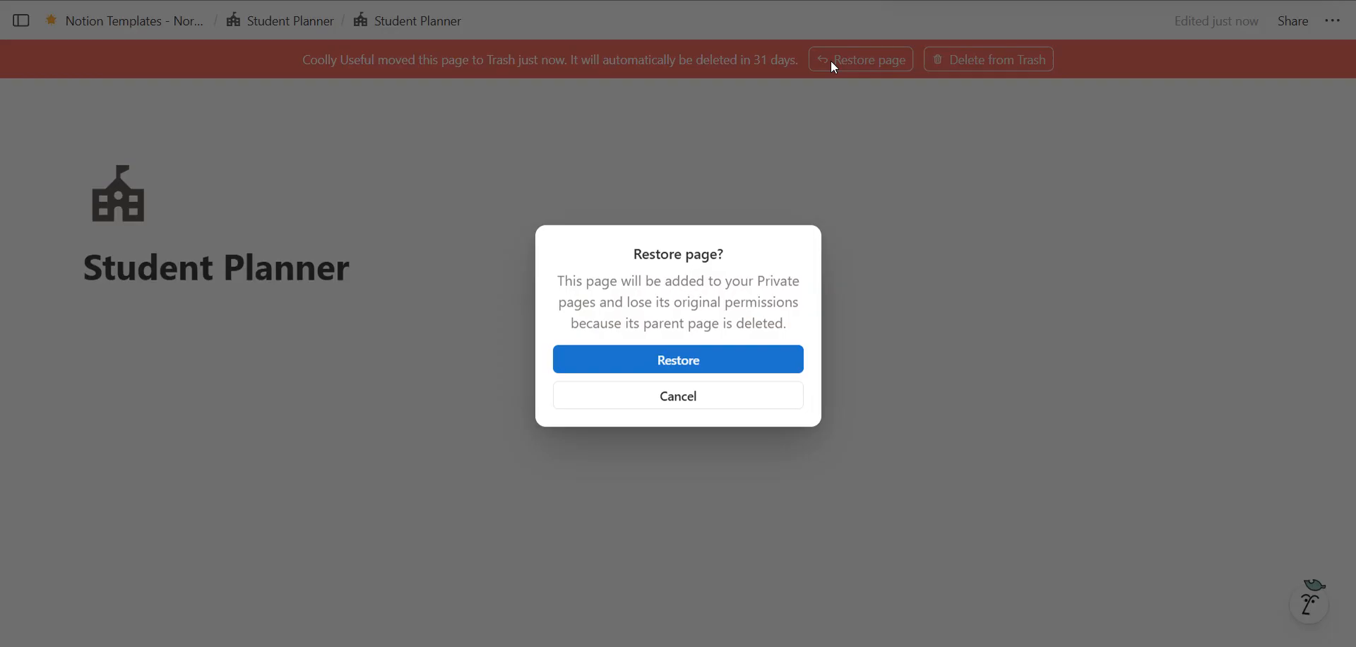
{"action": "left_click", "coordinate": [688, 400]}
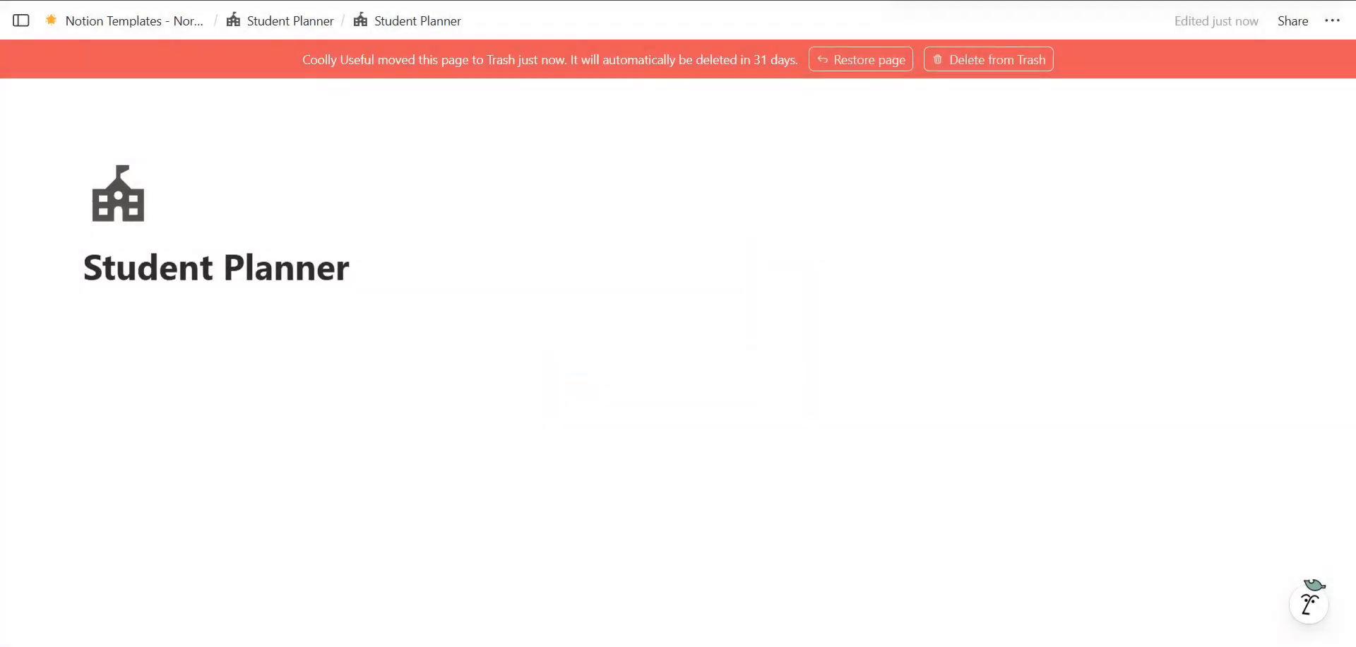
Return to the Student Planner dashboard and look over its sections down to the Weekly Planner
{"action": "left_click", "coordinate": [403, 2]}
{"action": "left_click", "coordinate": [230, 20]}
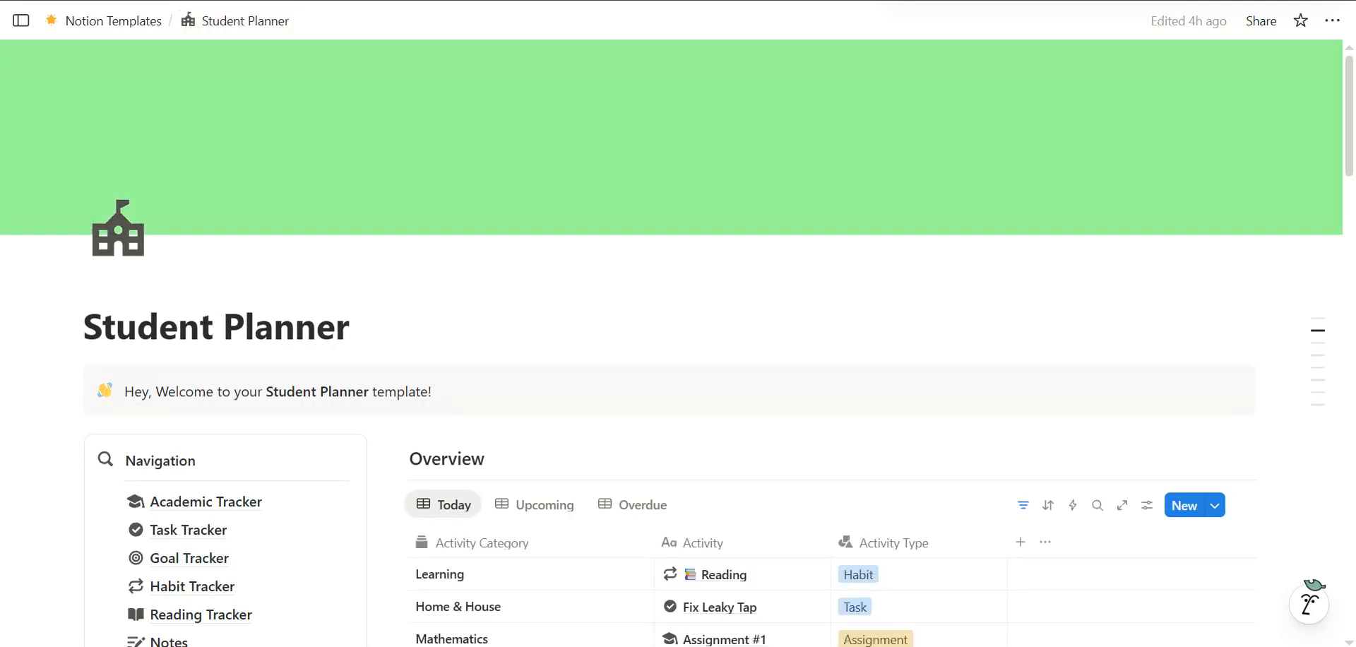
{"action": "scroll", "coordinate": [441, 163], "scroll_direction": "down", "scroll_amount": 15}
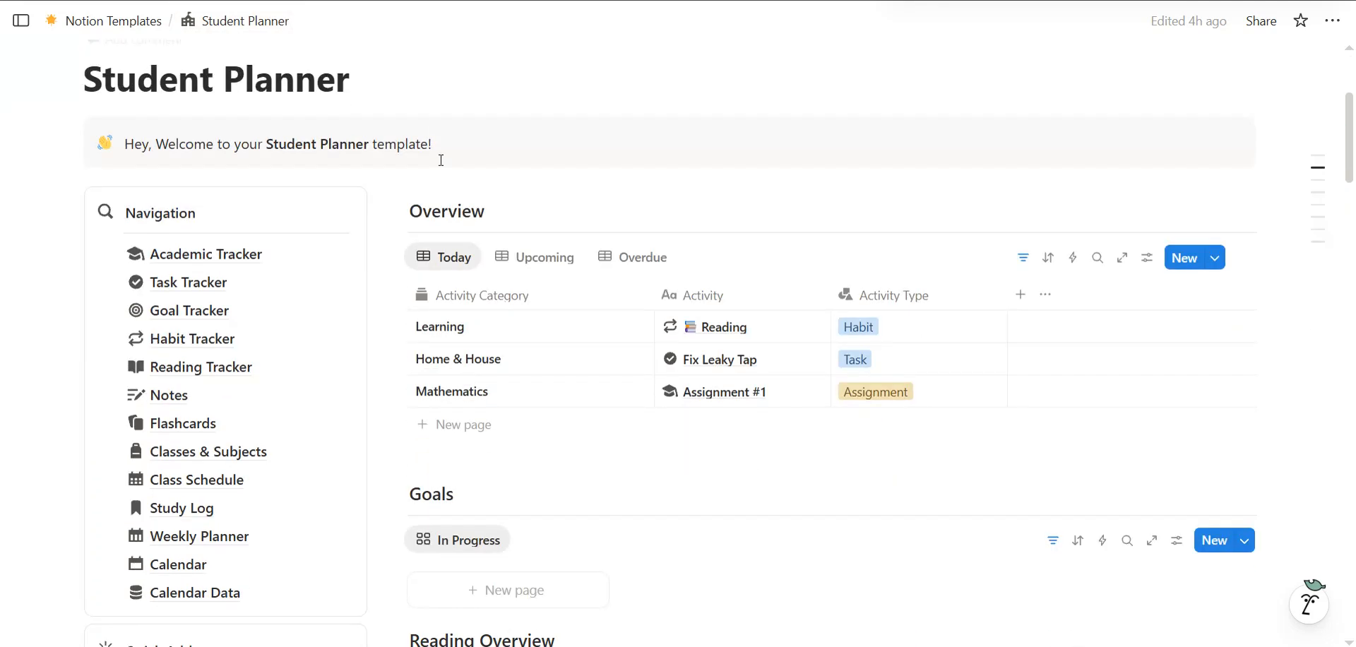
{"action": "scroll", "coordinate": [440, 165], "scroll_direction": "down", "scroll_amount": 6}
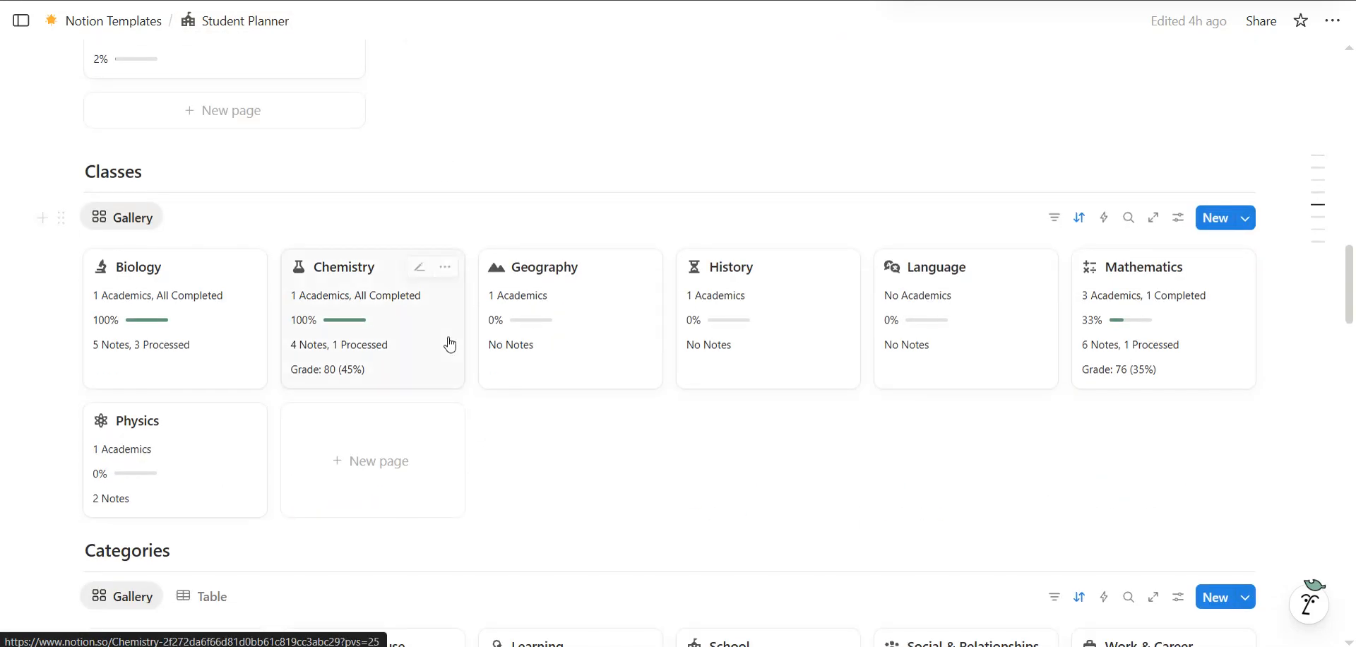
{"action": "scroll", "coordinate": [448, 342], "scroll_direction": "down", "scroll_amount": 8}
{"action": "scroll", "coordinate": [450, 344], "scroll_direction": "down", "scroll_amount": 5}
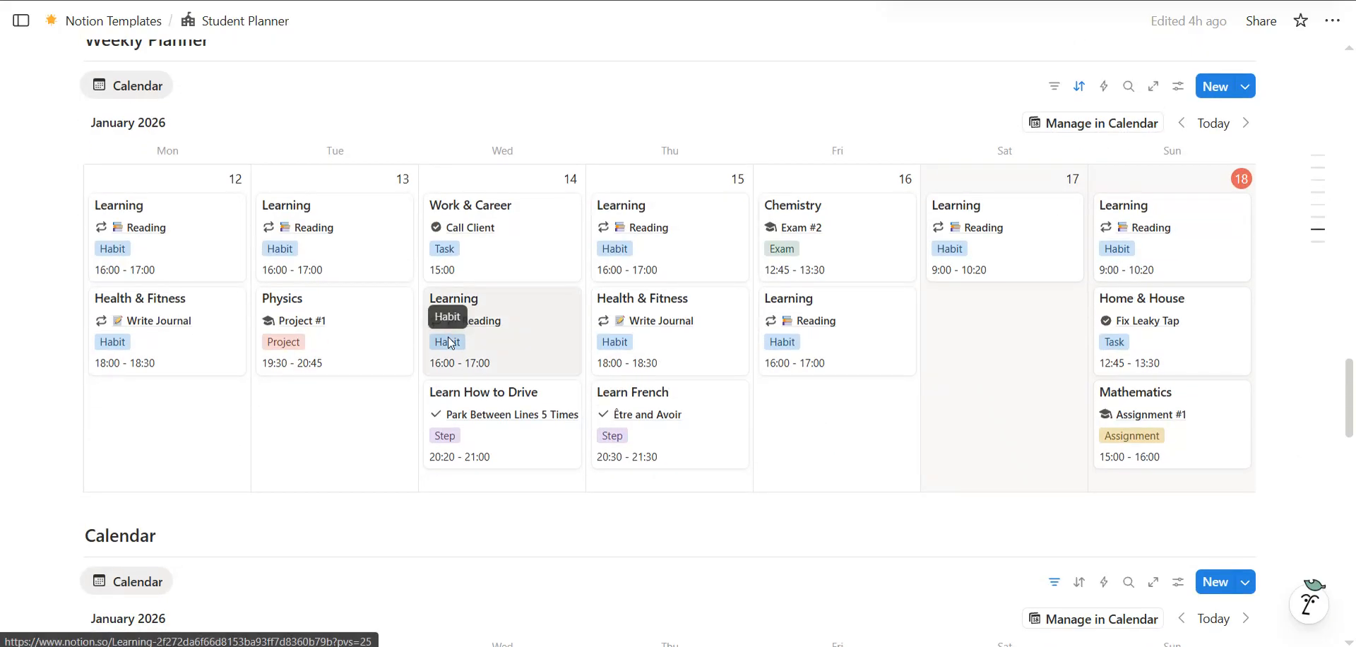
Show the class schedule entries in the dashboard's Weekly Planner calendar
{"action": "scroll", "coordinate": [438, 311], "scroll_direction": "up", "scroll_amount": 3}
{"action": "scroll", "coordinate": [394, 293], "scroll_direction": "up", "scroll_amount": 1}
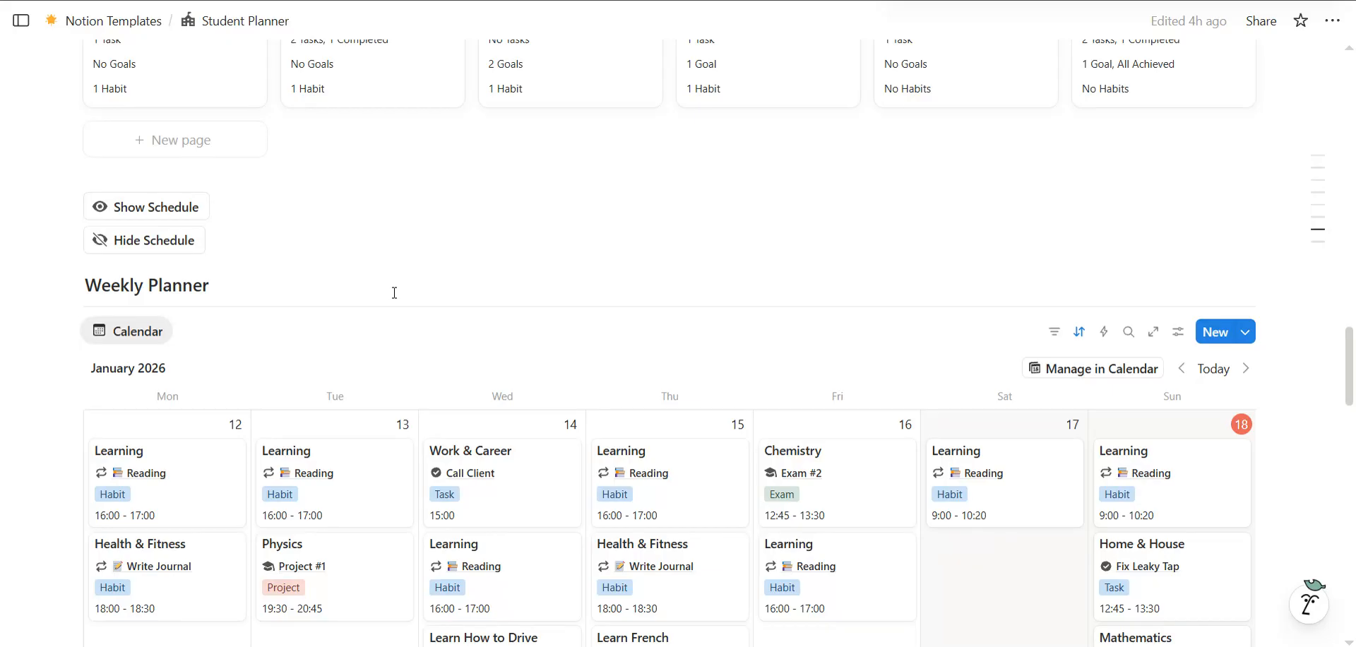
{"action": "scroll", "coordinate": [394, 292], "scroll_direction": "down", "scroll_amount": 3}
{"action": "scroll", "coordinate": [394, 293], "scroll_direction": "up", "scroll_amount": 5}
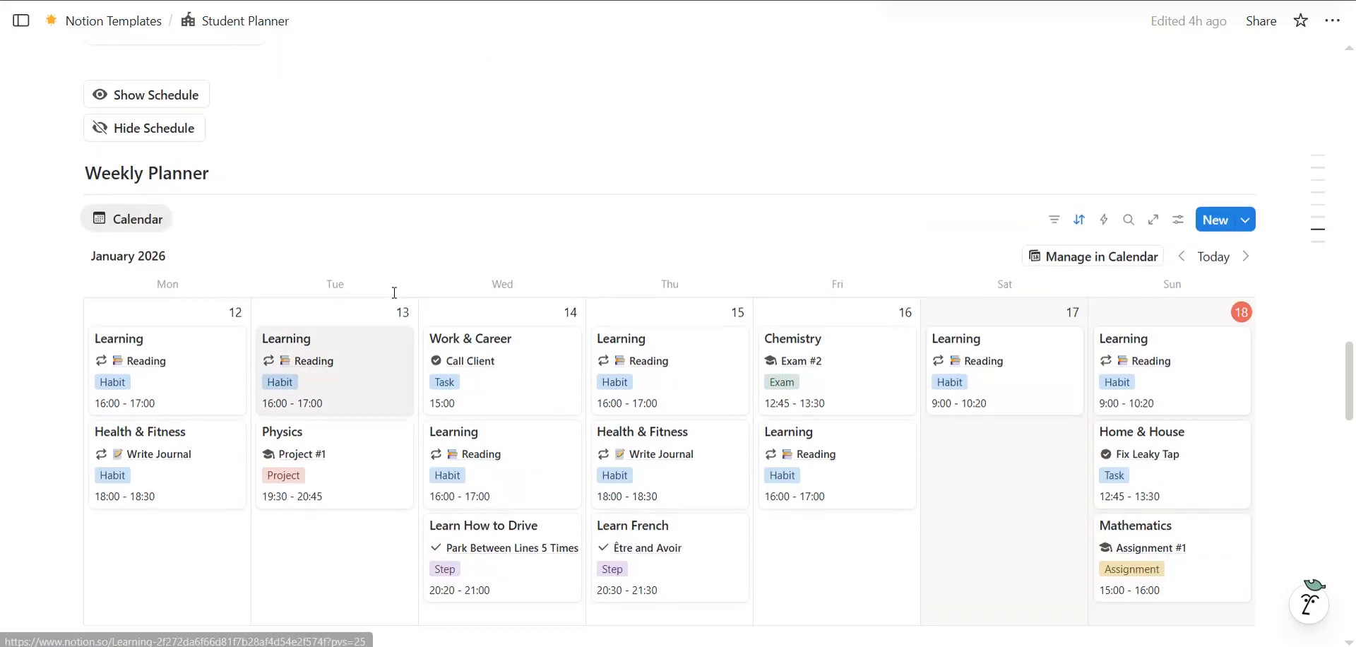
{"action": "left_click", "coordinate": [146, 99]}
{"action": "scroll", "coordinate": [366, 185], "scroll_direction": "down", "scroll_amount": 3}
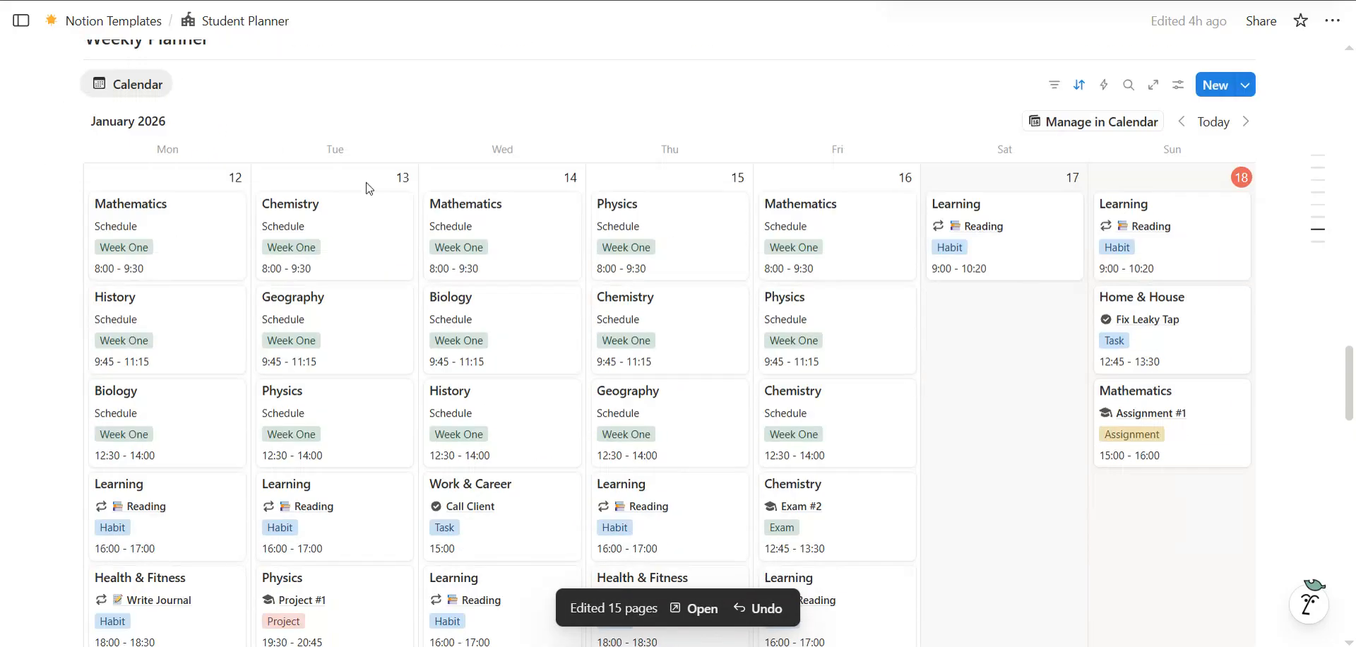
{"action": "scroll", "coordinate": [419, 322], "scroll_direction": "up", "scroll_amount": 1}
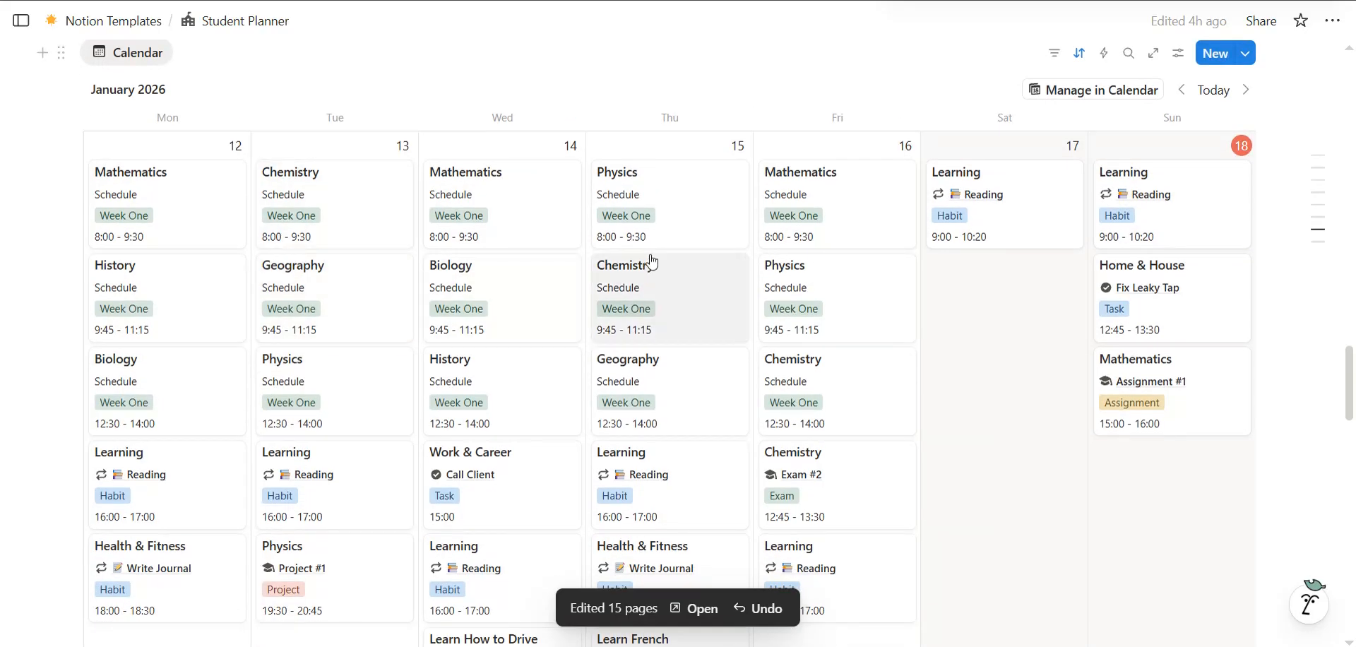
Advance the Weekly Planner by two weeks to check which classes and activities are scheduled
{"action": "left_click", "coordinate": [1247, 90]}
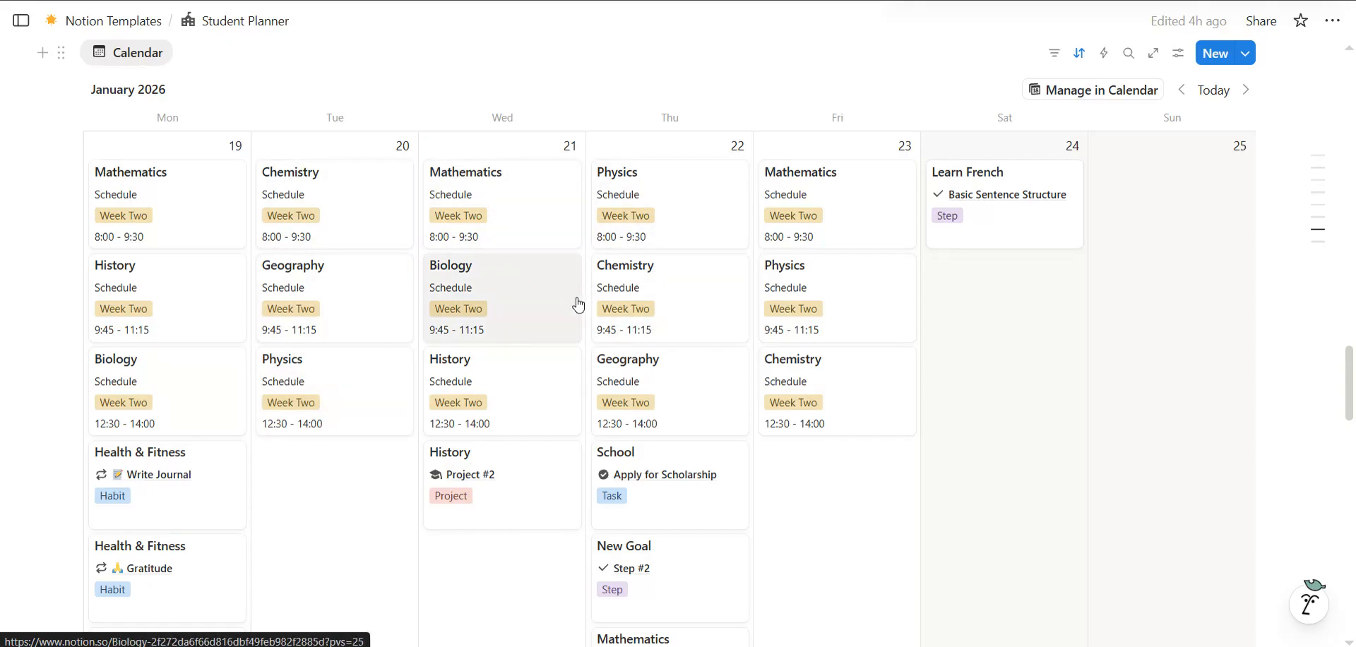
{"action": "left_click", "coordinate": [1247, 90]}
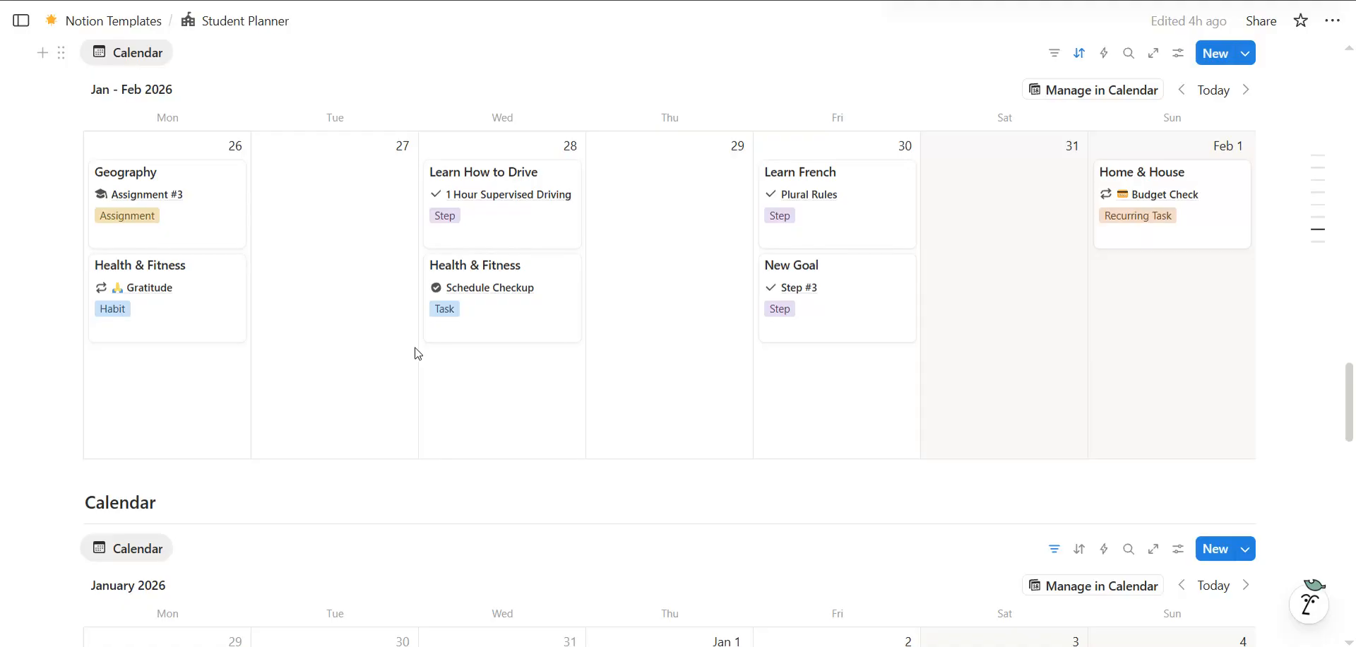
{"action": "scroll", "coordinate": [418, 353], "scroll_direction": "up", "scroll_amount": 2}
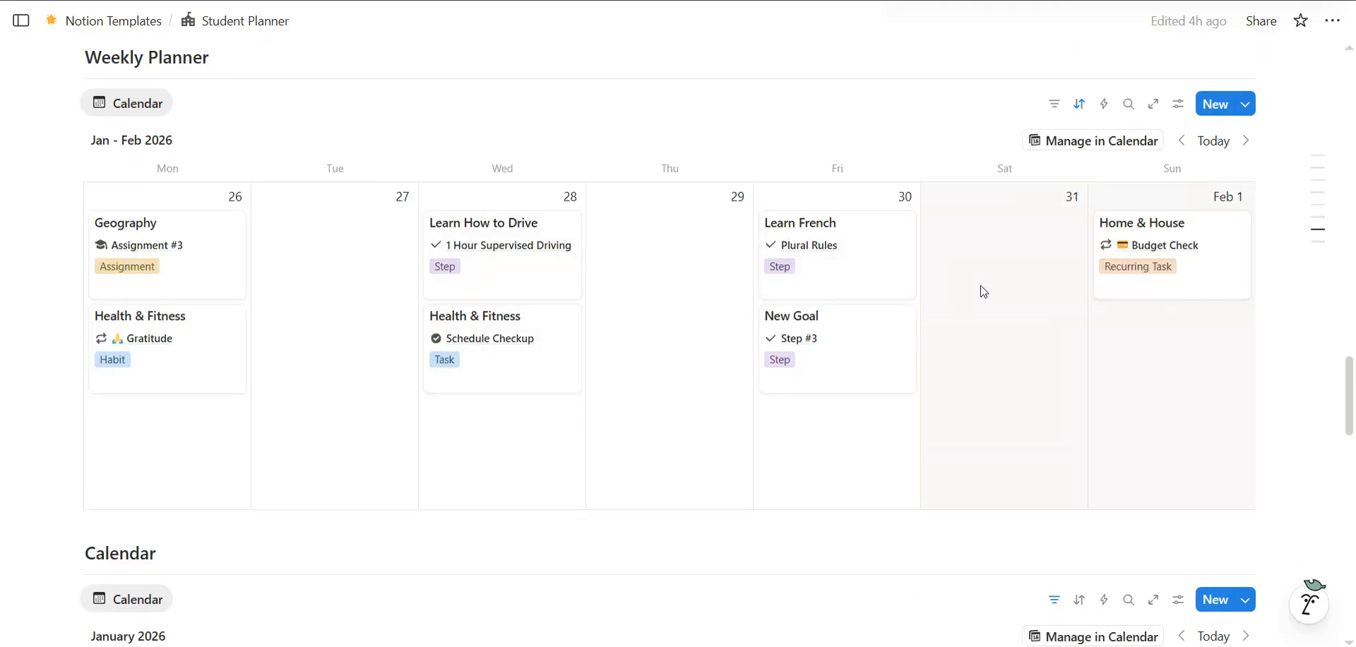
Open the Class Schedule page from the dashboard navigation and view the classes as a board
{"action": "scroll", "coordinate": [875, 295], "scroll_direction": "up", "scroll_amount": 20}
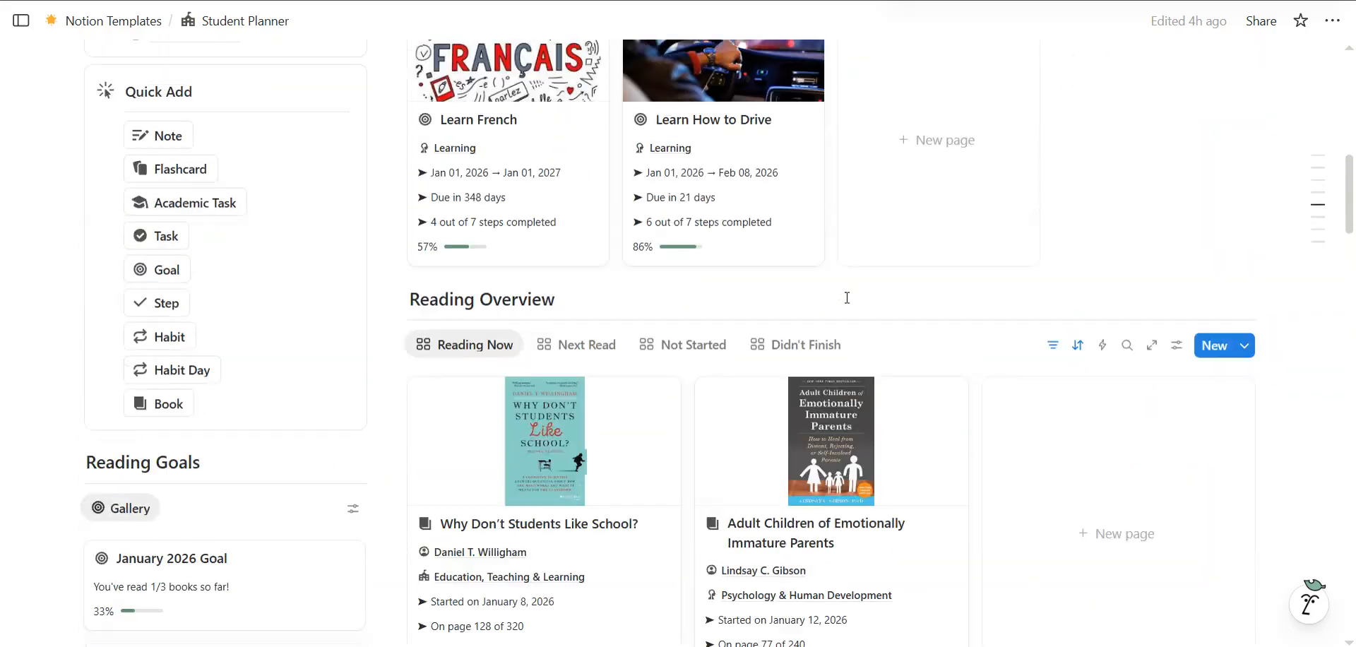
{"action": "scroll", "coordinate": [597, 346], "scroll_direction": "down", "scroll_amount": 6}
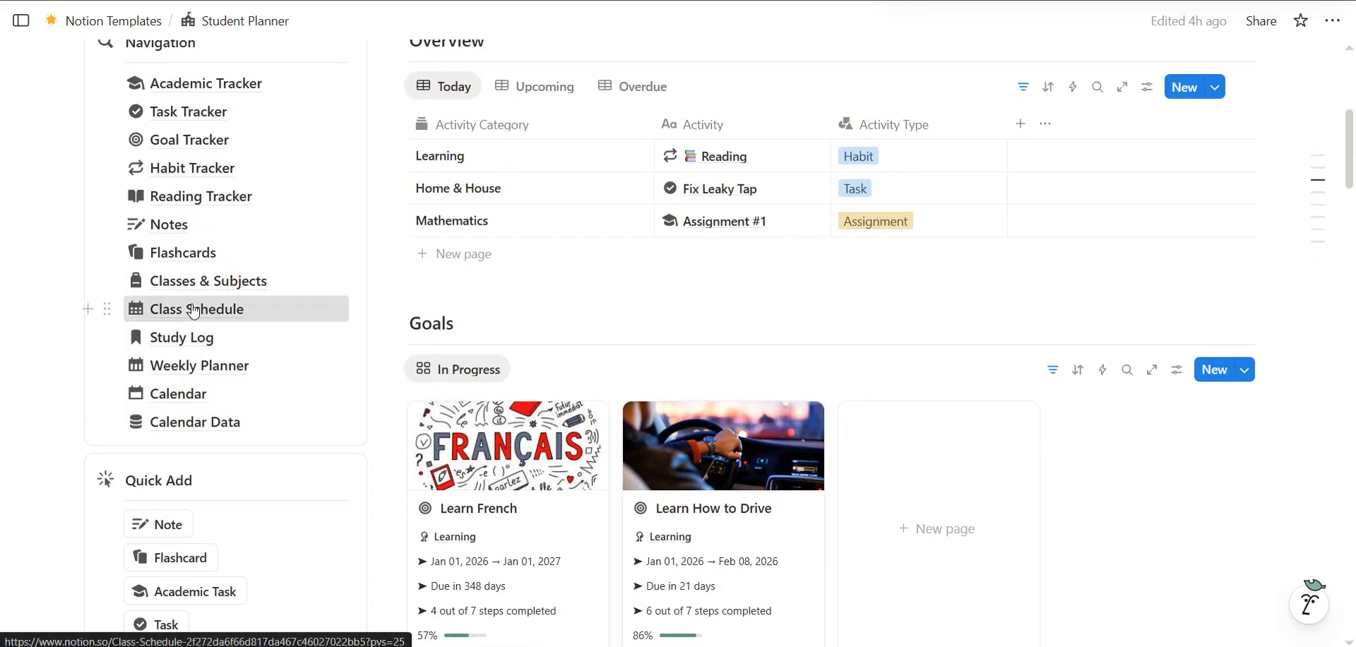
{"action": "left_click", "coordinate": [193, 311]}
{"action": "scroll", "coordinate": [629, 332], "scroll_direction": "down", "scroll_amount": 3}
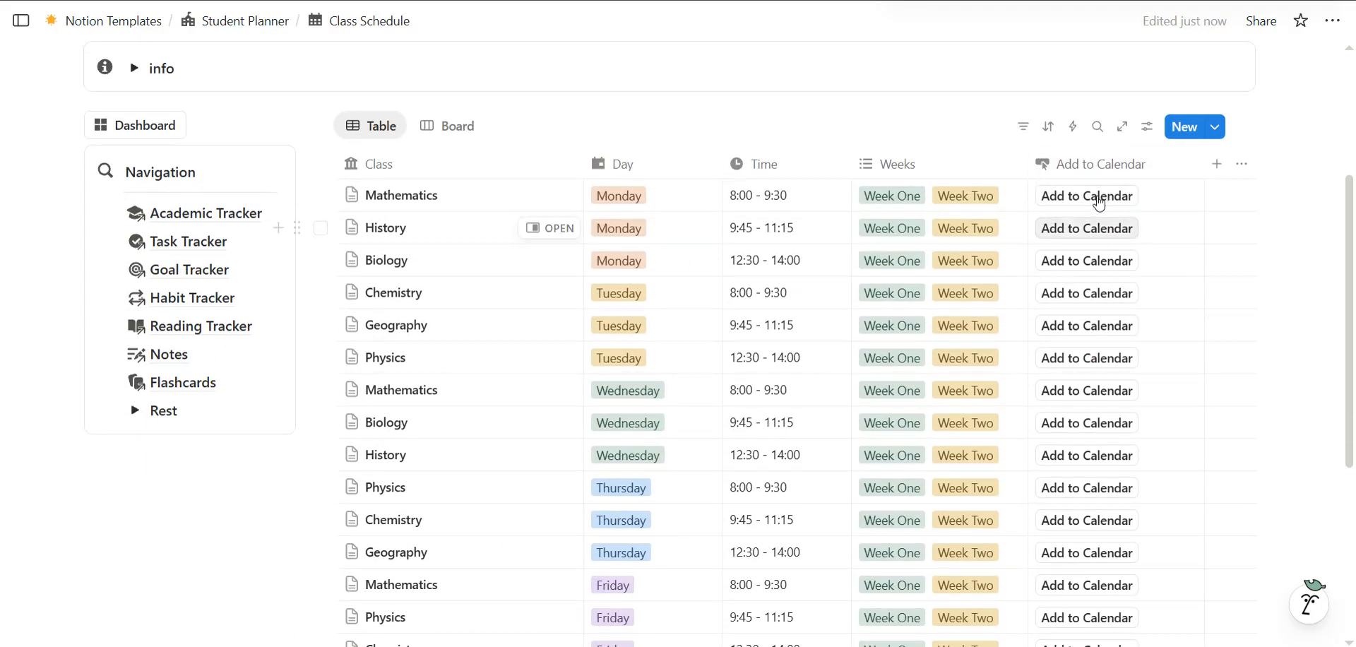
{"action": "left_click", "coordinate": [448, 126]}
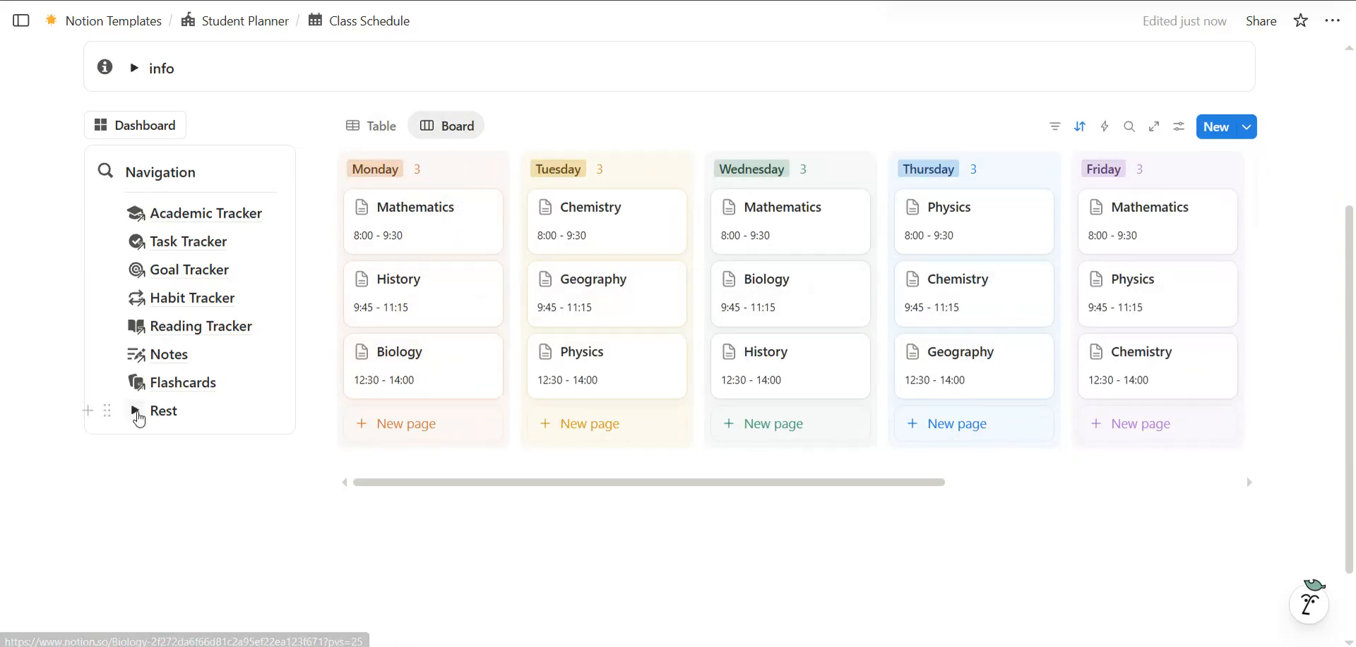
Open the Study Log page from the Rest section and display the embedded Flocus focus timer
{"action": "left_click", "coordinate": [134, 411]}
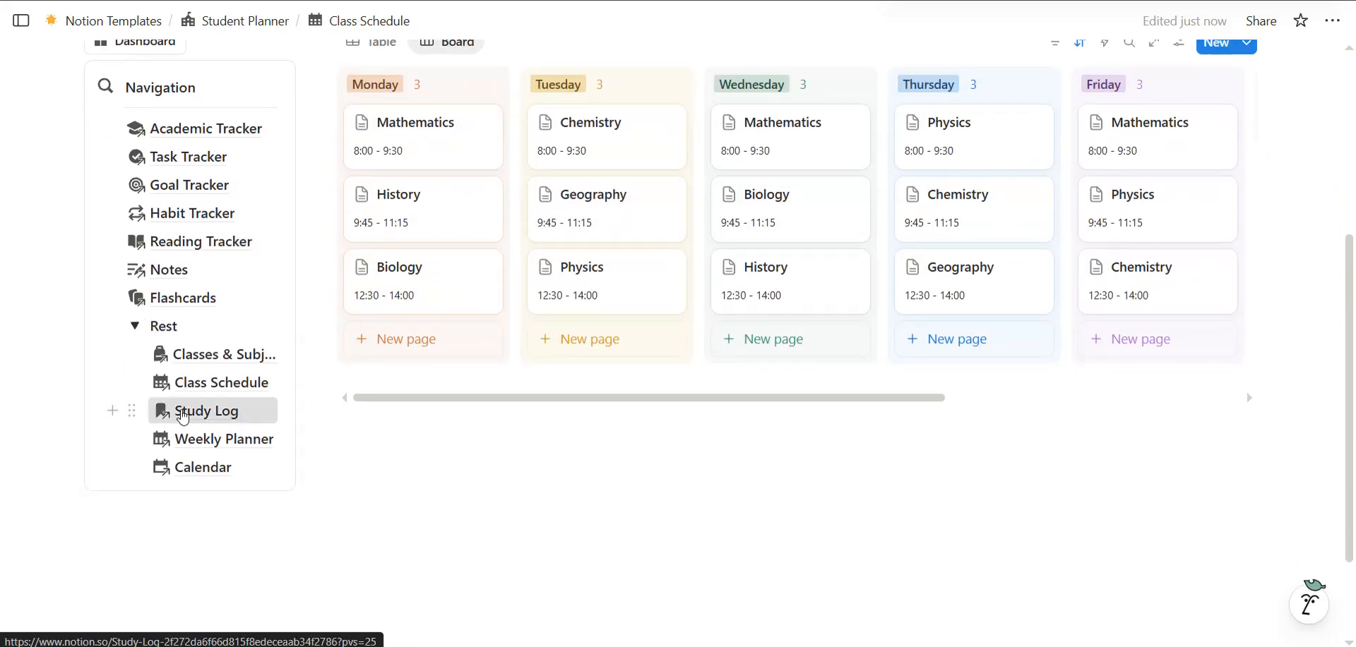
{"action": "left_click", "coordinate": [173, 414]}
{"action": "scroll", "coordinate": [335, 391], "scroll_direction": "down", "scroll_amount": 4}
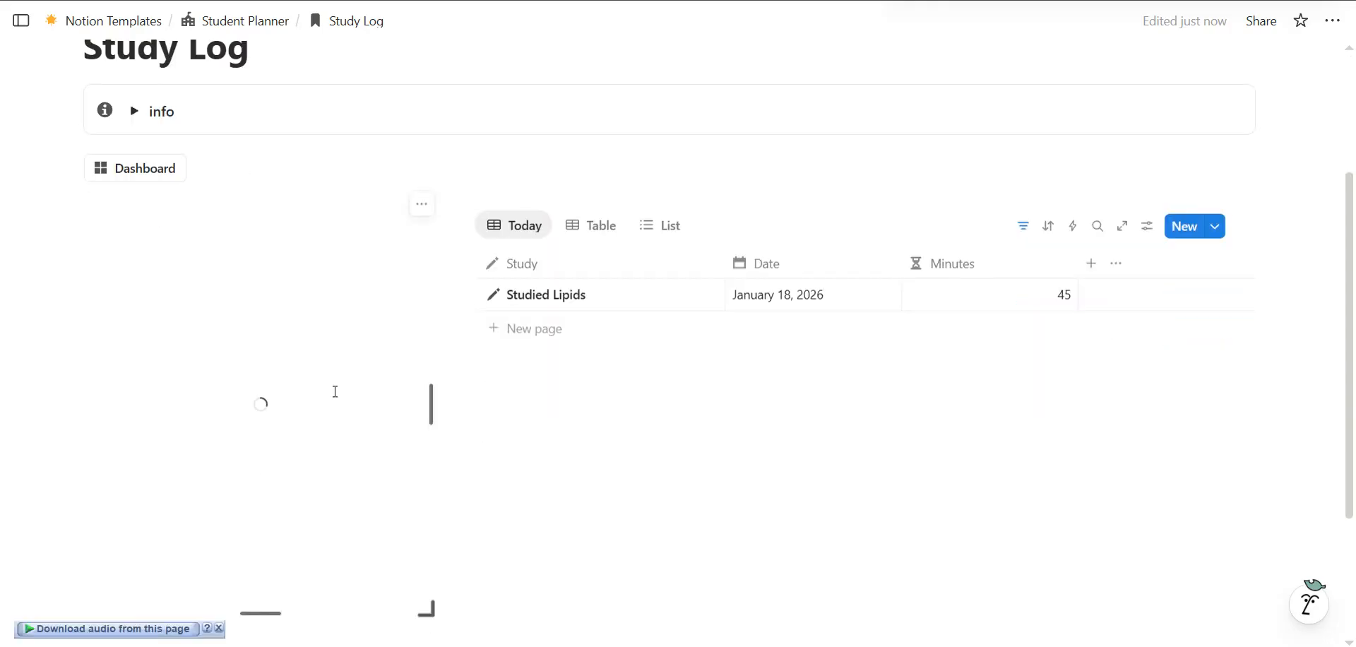
{"action": "left_click", "coordinate": [189, 486]}
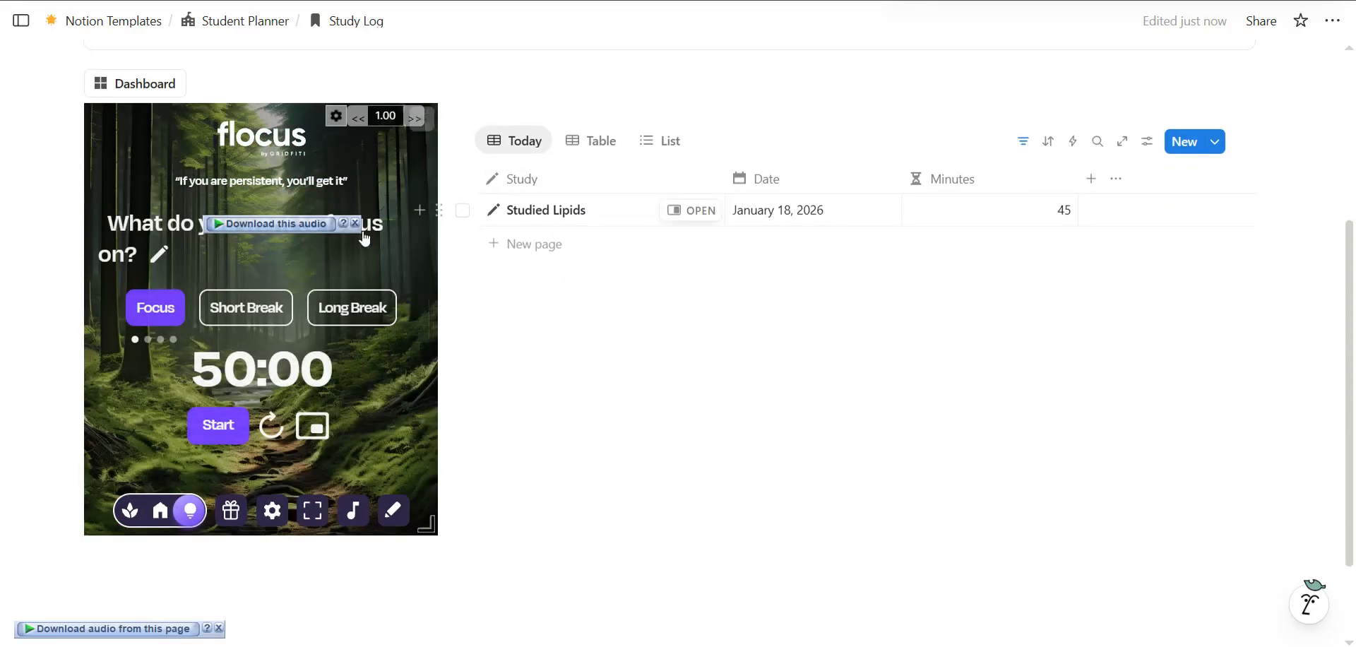
Dismiss the audio download overlay and view the study sessions as a list
{"action": "left_click", "coordinate": [220, 625]}
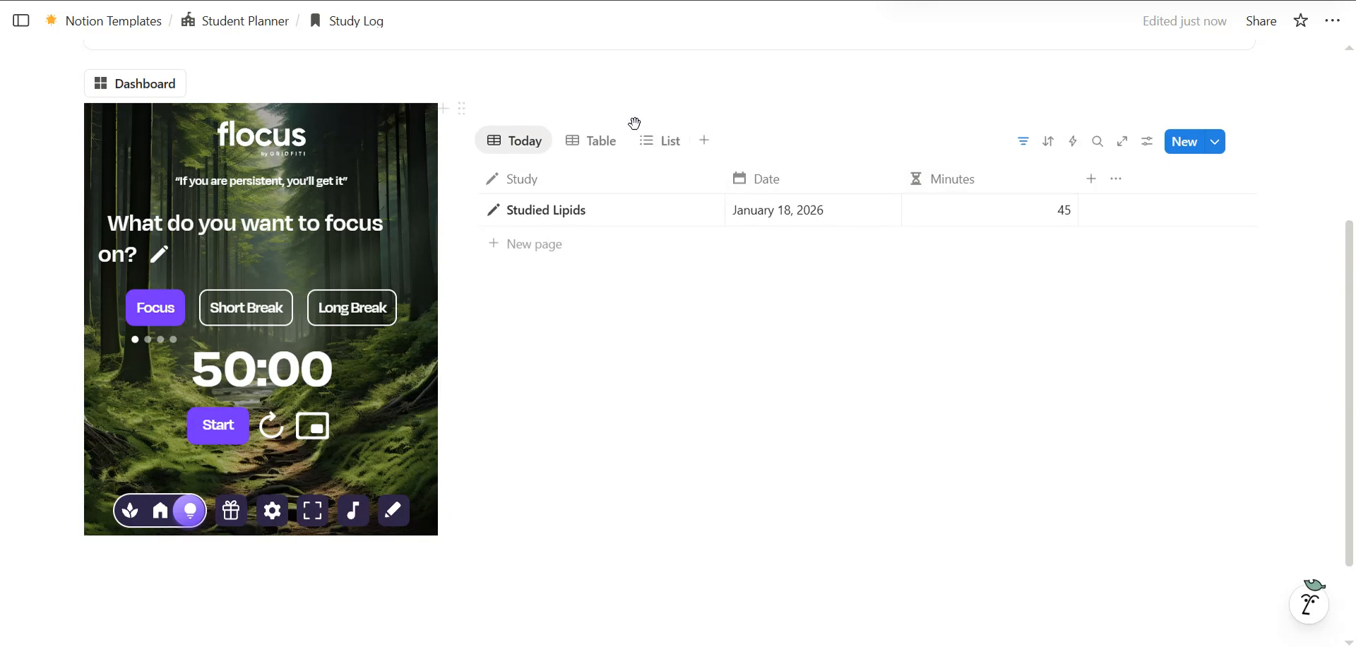
{"action": "left_click", "coordinate": [661, 140]}
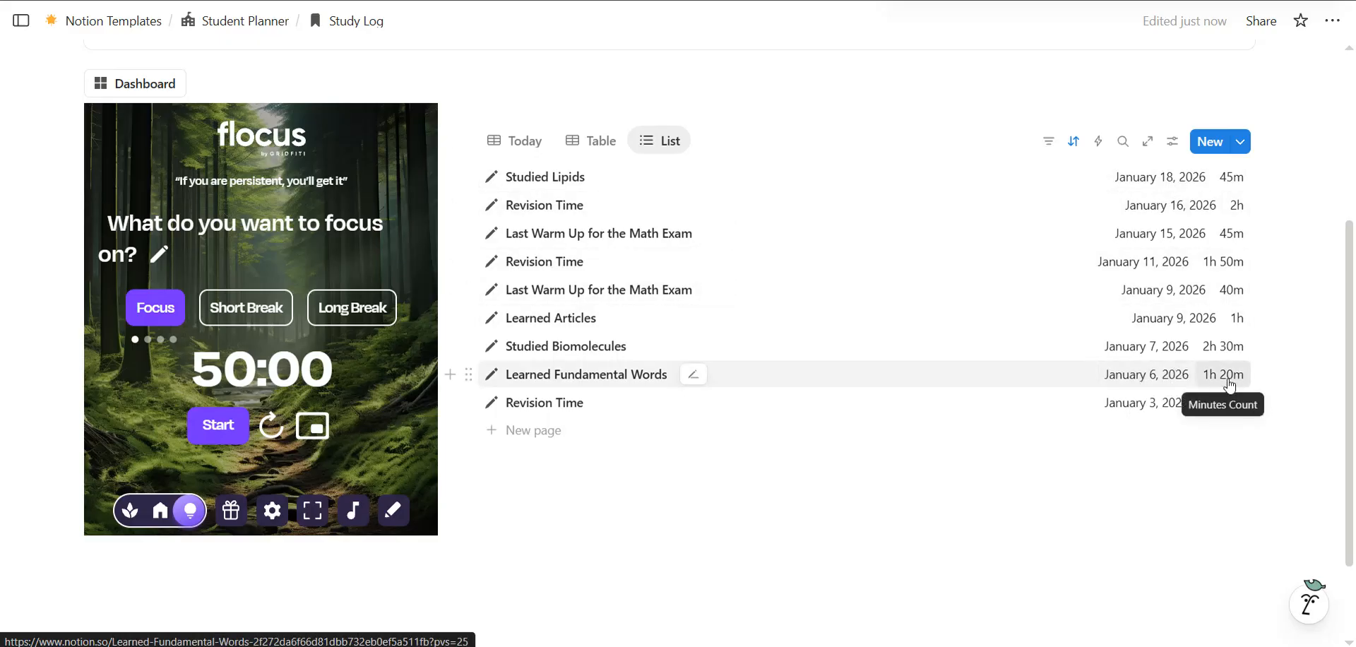
{"action": "scroll", "coordinate": [688, 347], "scroll_direction": "up", "scroll_amount": 3}
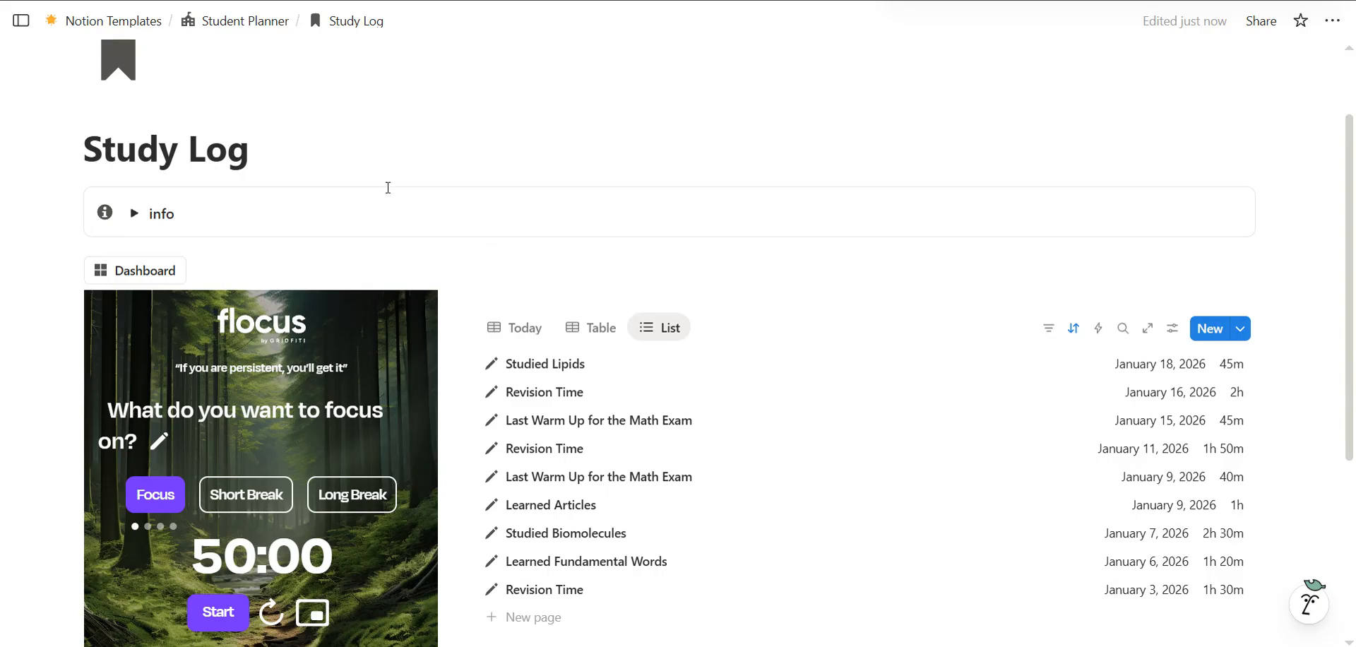
Return to the Student Planner dashboard and look over its sections from the Overview to the Weekly Planner
{"action": "left_click", "coordinate": [231, 22]}
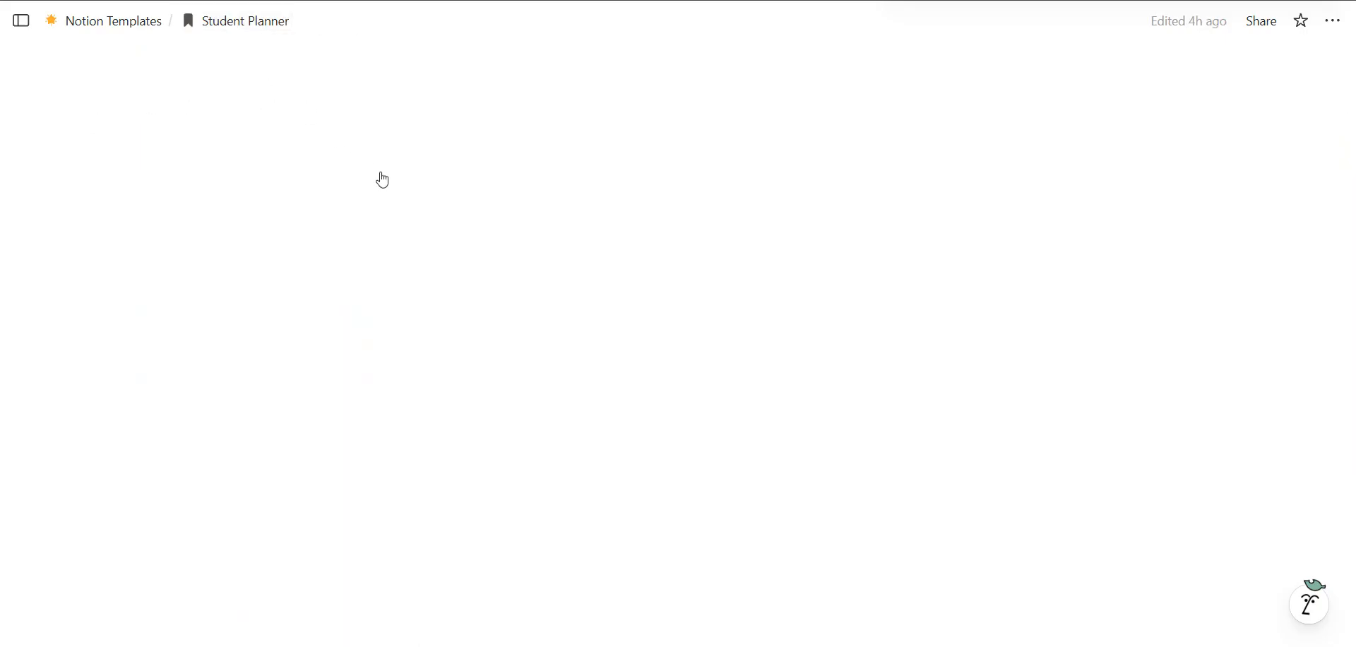
{"action": "scroll", "coordinate": [383, 179], "scroll_direction": "down", "scroll_amount": 9}
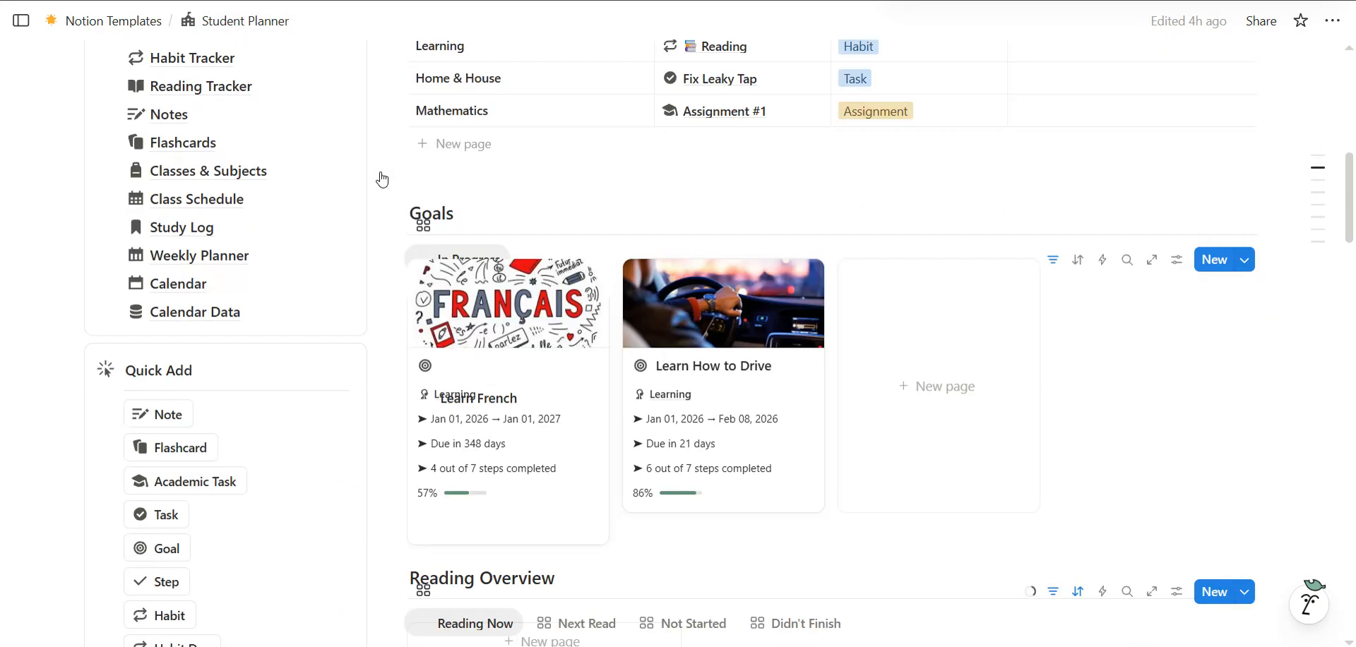
{"action": "scroll", "coordinate": [382, 180], "scroll_direction": "down", "scroll_amount": 20}
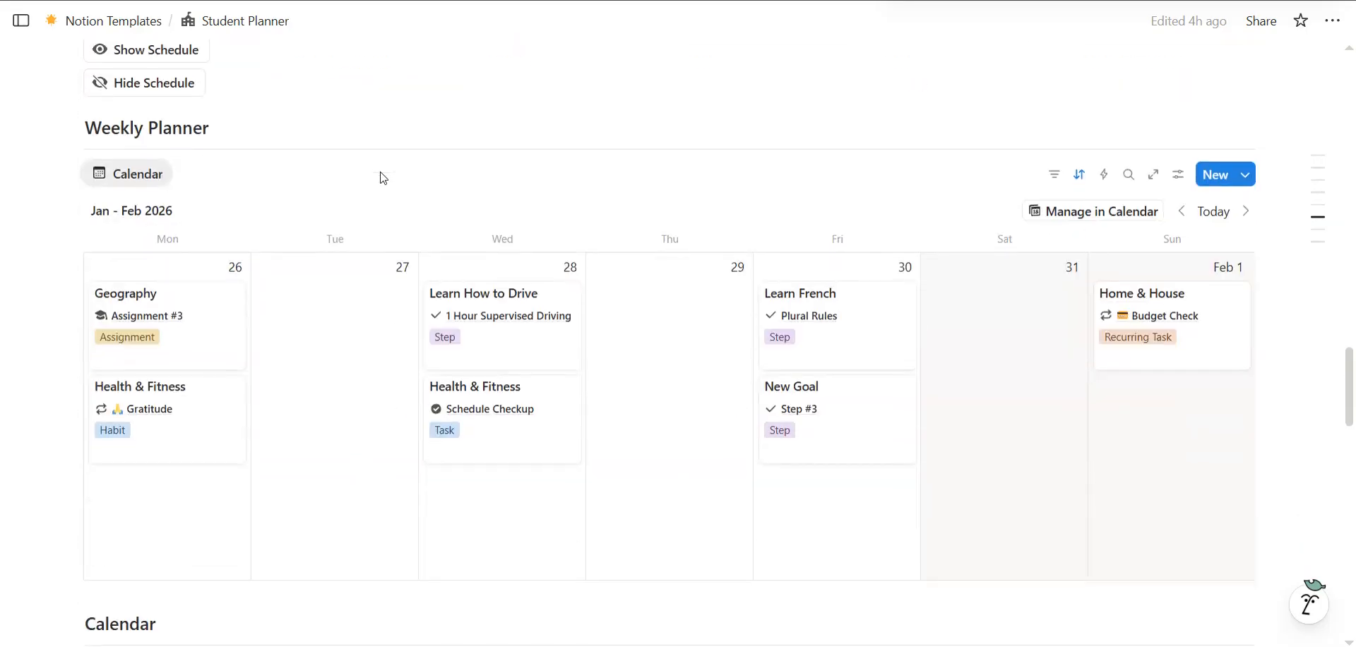
{"action": "scroll", "coordinate": [382, 179], "scroll_direction": "up", "scroll_amount": 20}
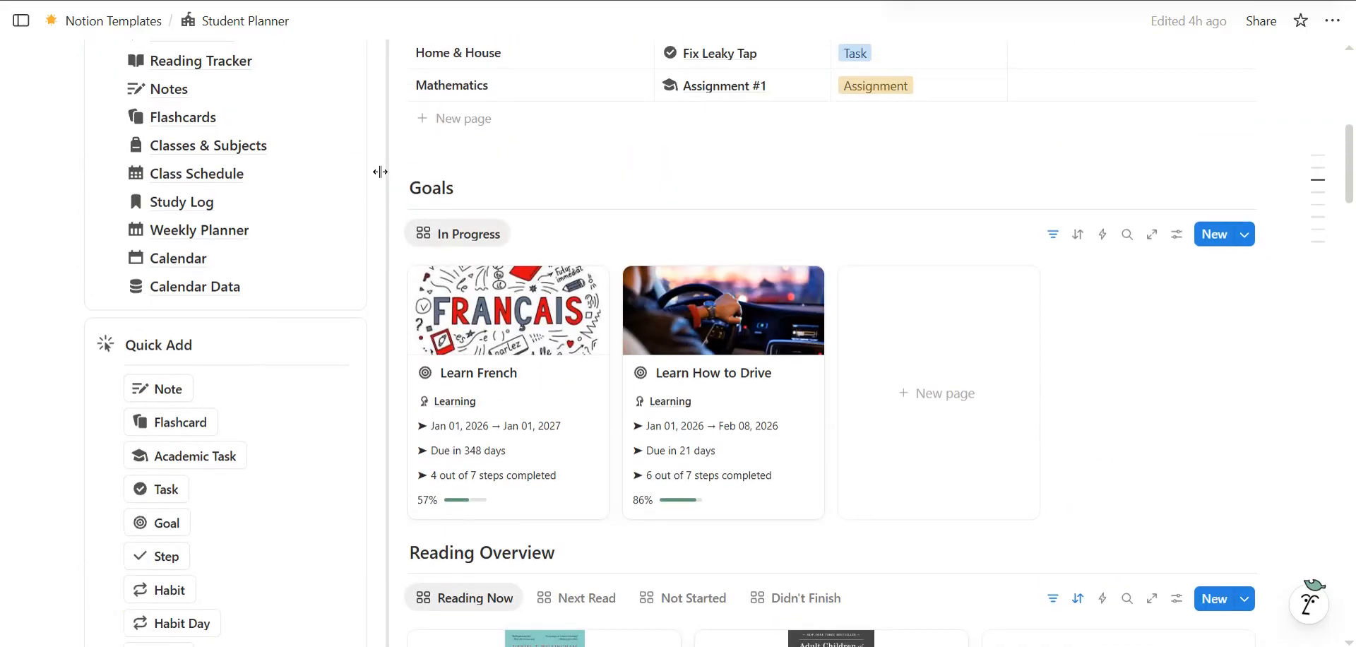
{"action": "scroll", "coordinate": [380, 172], "scroll_direction": "up", "scroll_amount": 8}
{"action": "scroll", "coordinate": [380, 172], "scroll_direction": "down", "scroll_amount": 3}
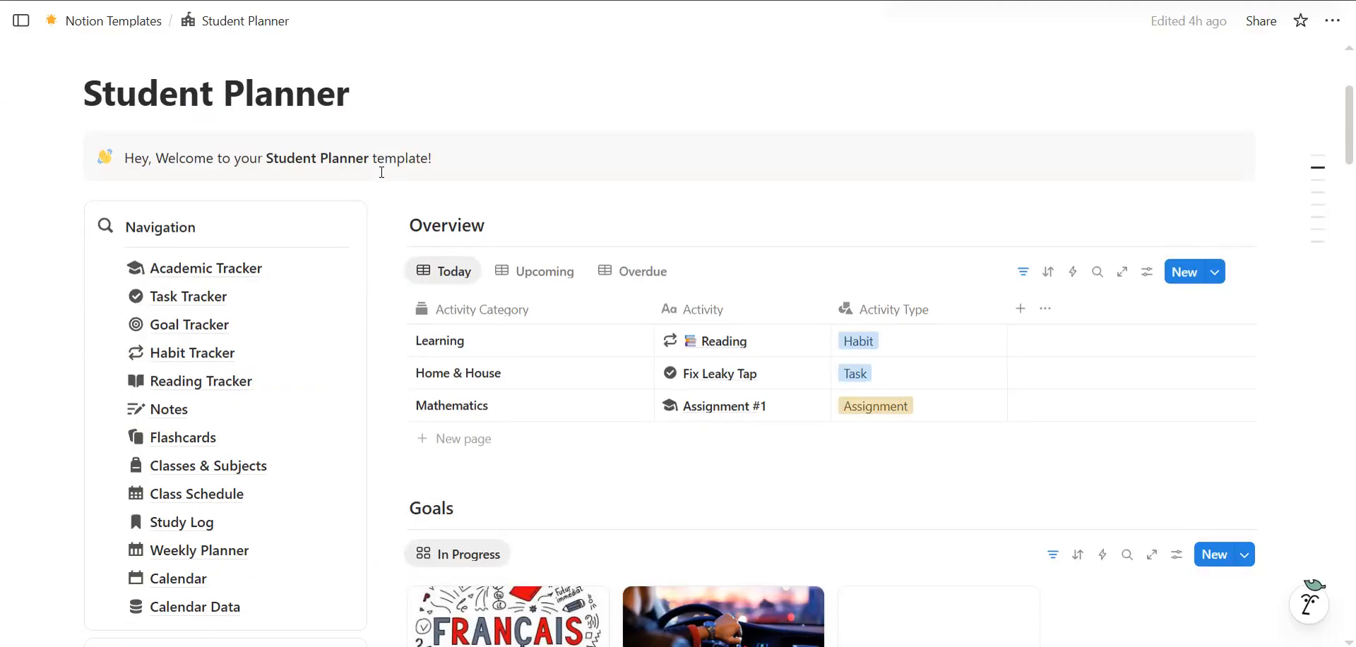
{"action": "scroll", "coordinate": [739, 103], "scroll_direction": "up", "scroll_amount": 2}
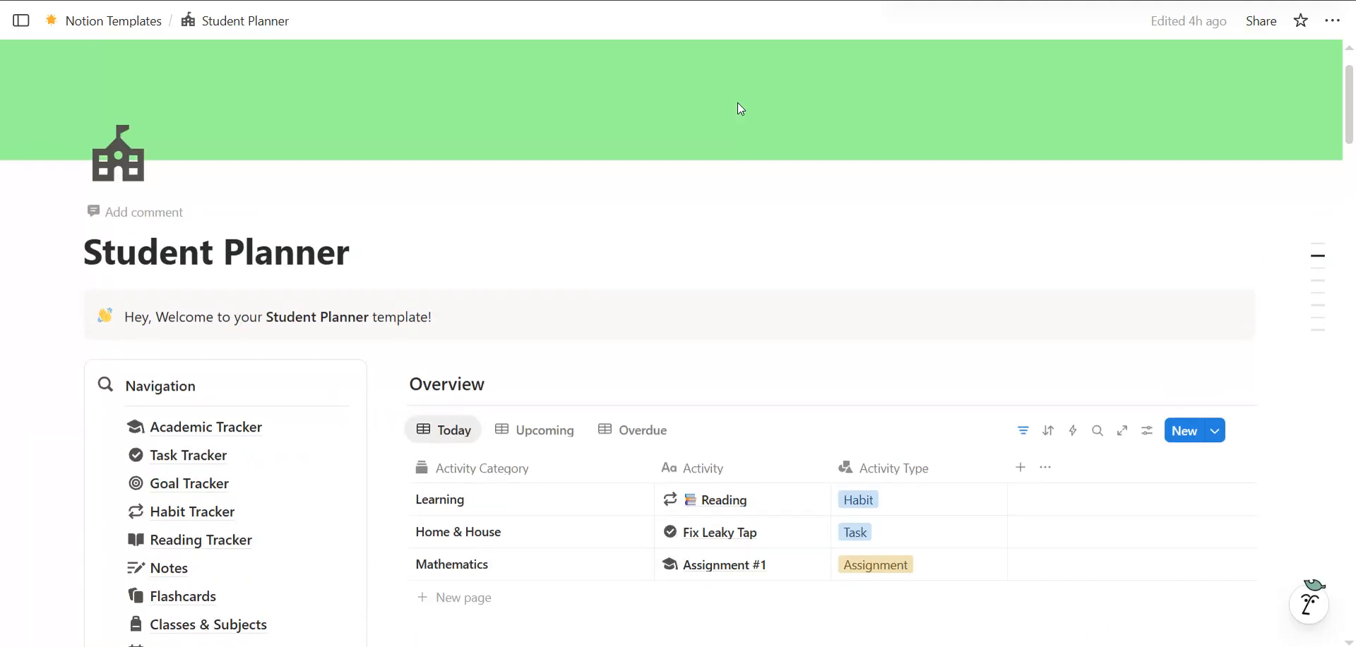
{"action": "scroll", "coordinate": [738, 103], "scroll_direction": "up", "scroll_amount": 1}
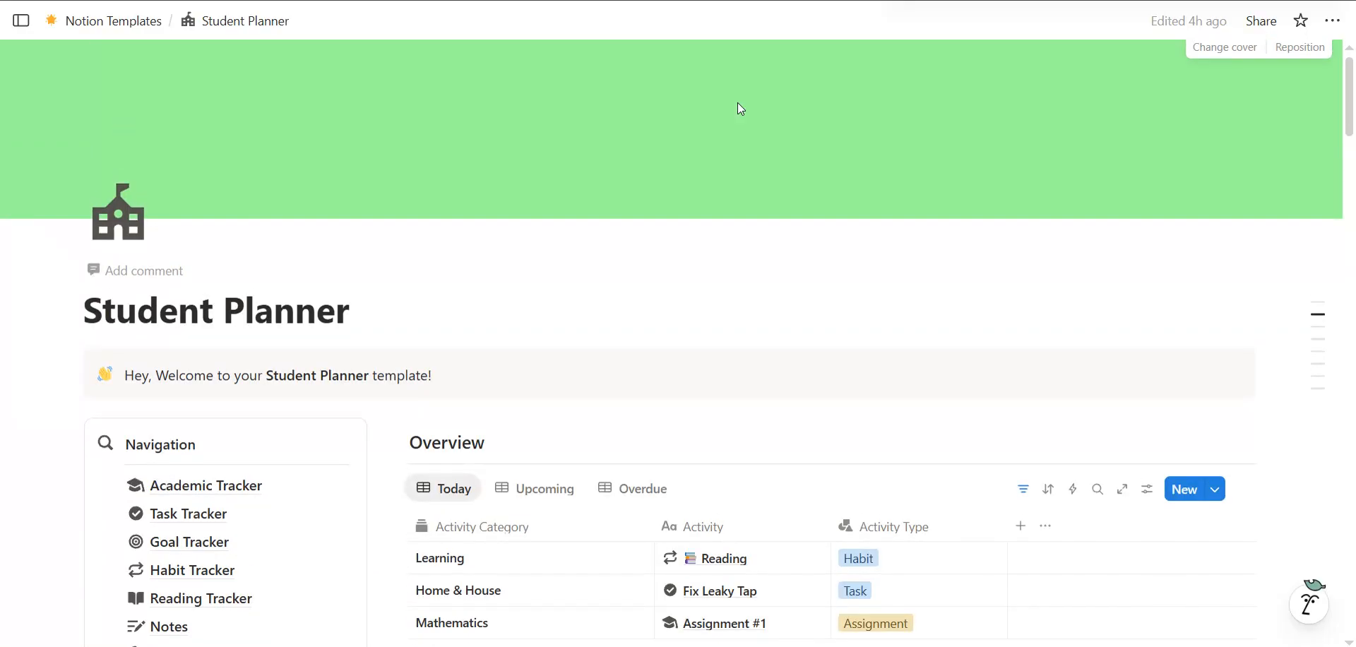